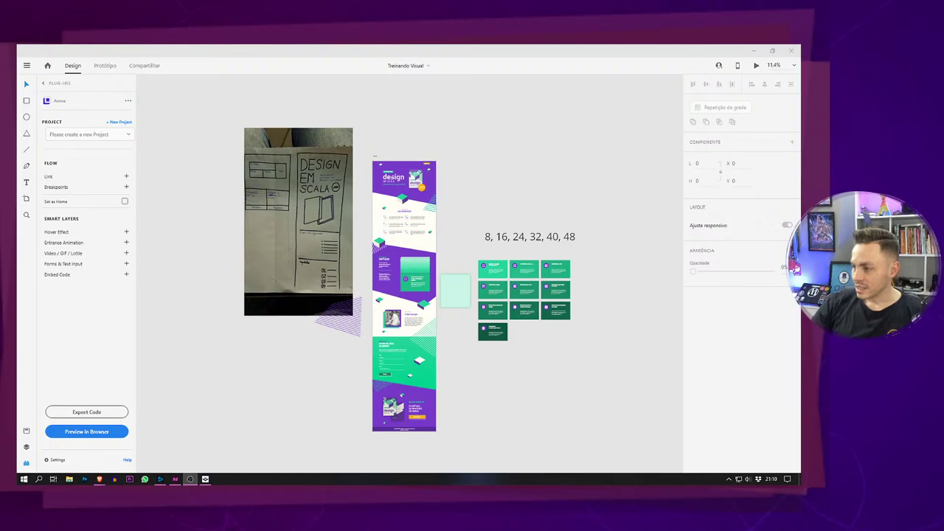
Bring the OBS Studio window onto this screen and return it to the other monitor.
drag(800, 60, 392, 113)
click(584, 112)
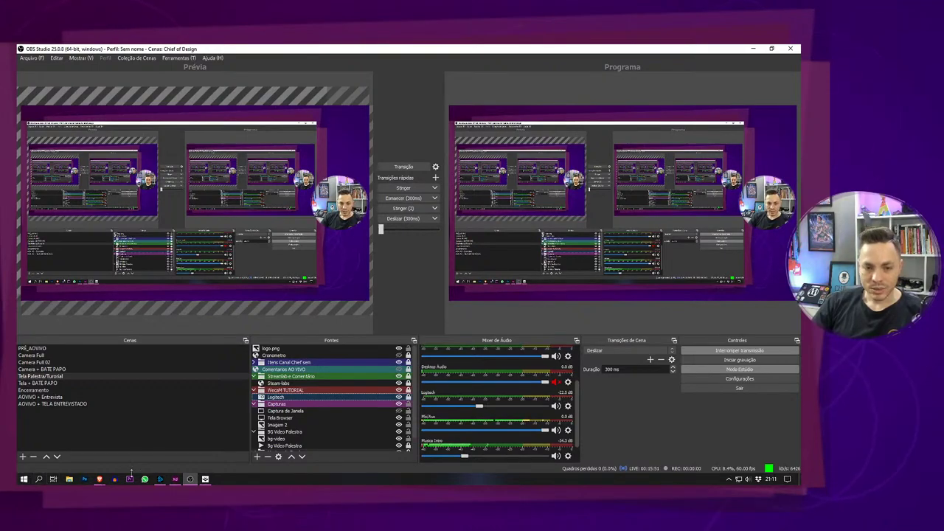
drag(587, 48, 800, 56)
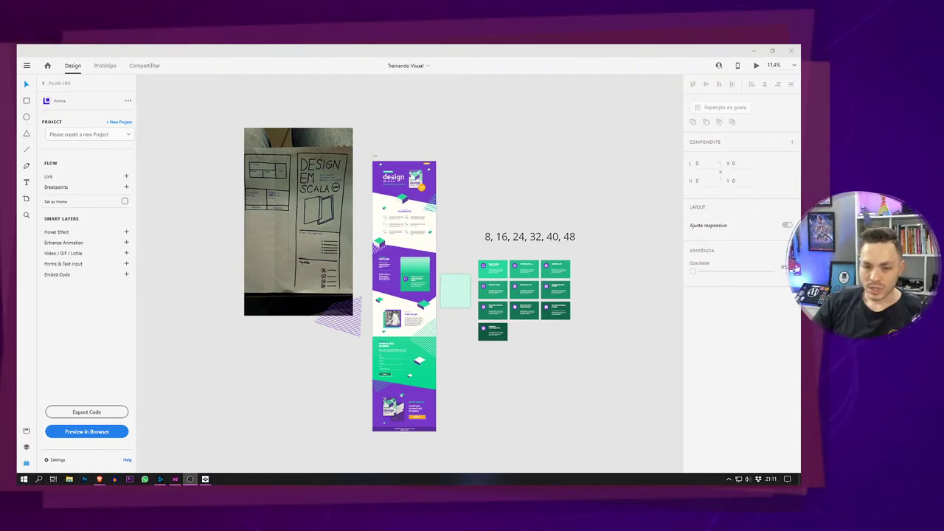
Set the Windows taskbar to hide automatically in desktop mode and minimize the settings window.
right_click(534, 482)
click(556, 470)
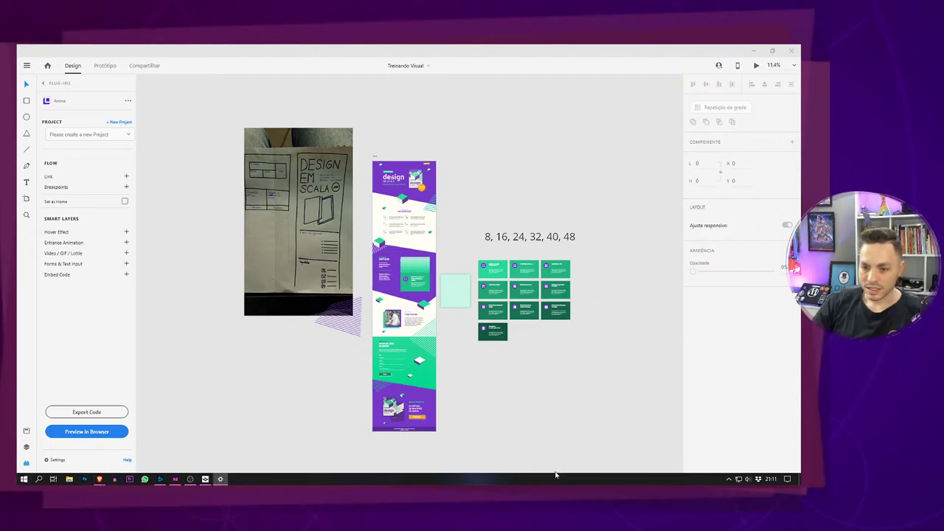
click(619, 185)
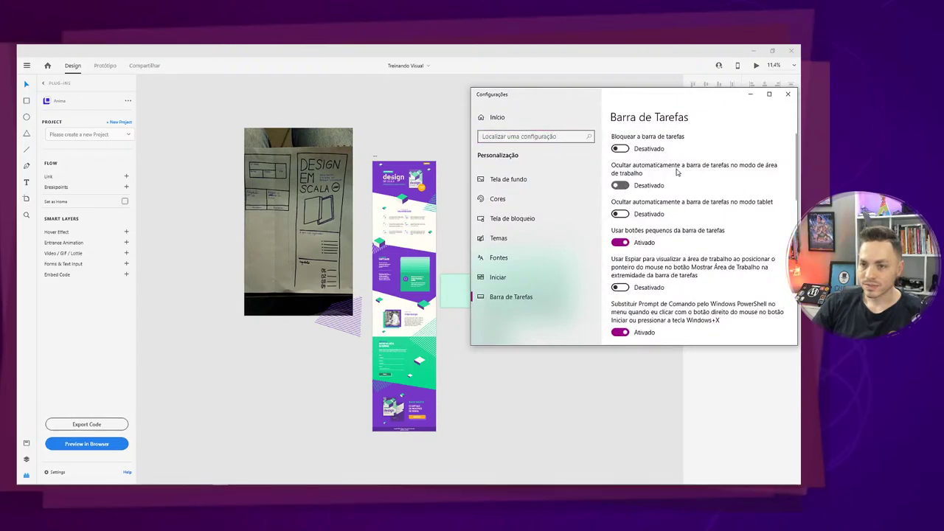
click(751, 96)
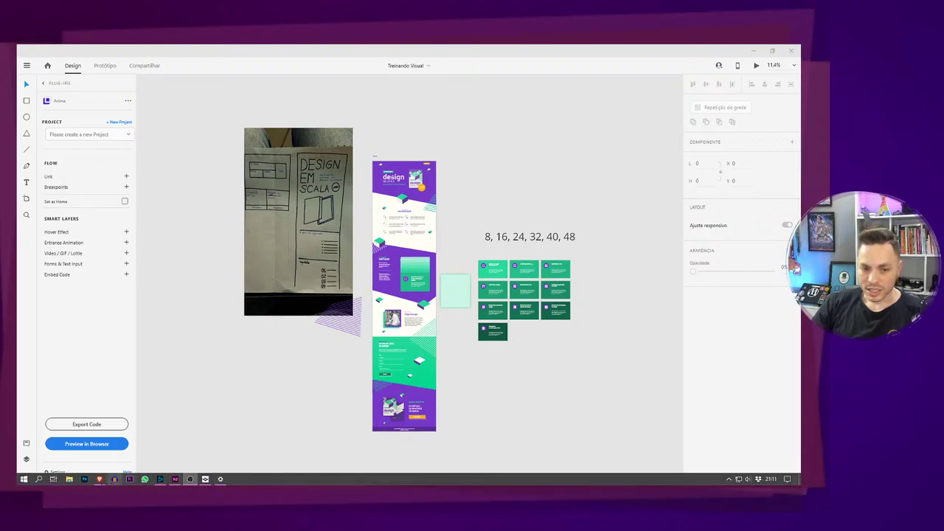
Switch to the YouTube live chat pop-out window and move it off the design canvas to the other monitor.
mouse_move(99, 479)
click(158, 462)
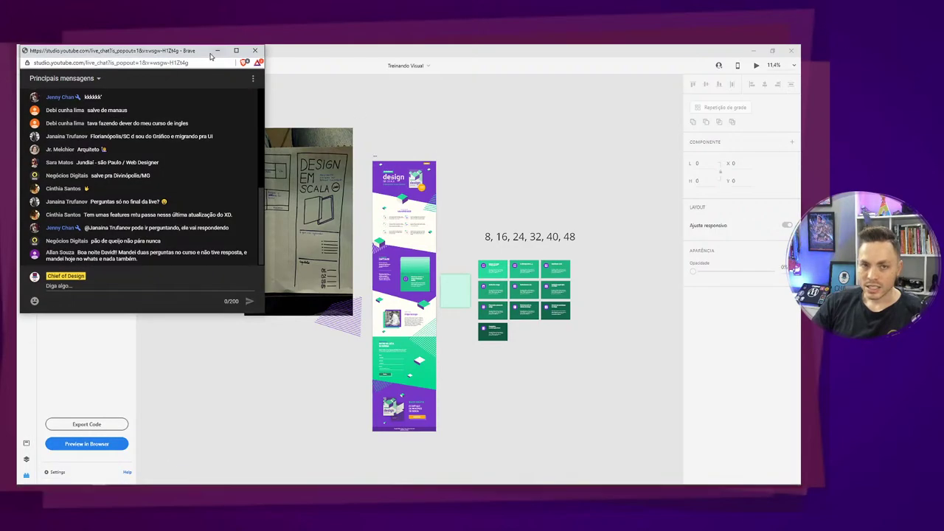
drag(189, 54, 798, 85)
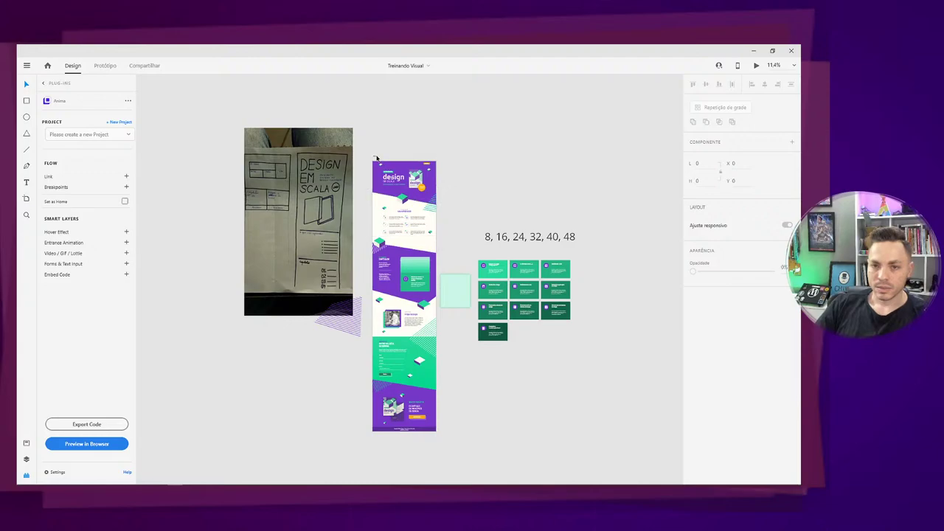
Move the hand-drawn sketch photo farther from the landing page artboard, to about X 606, Y -213.
click(411, 157)
scroll(410, 243, up, 5)
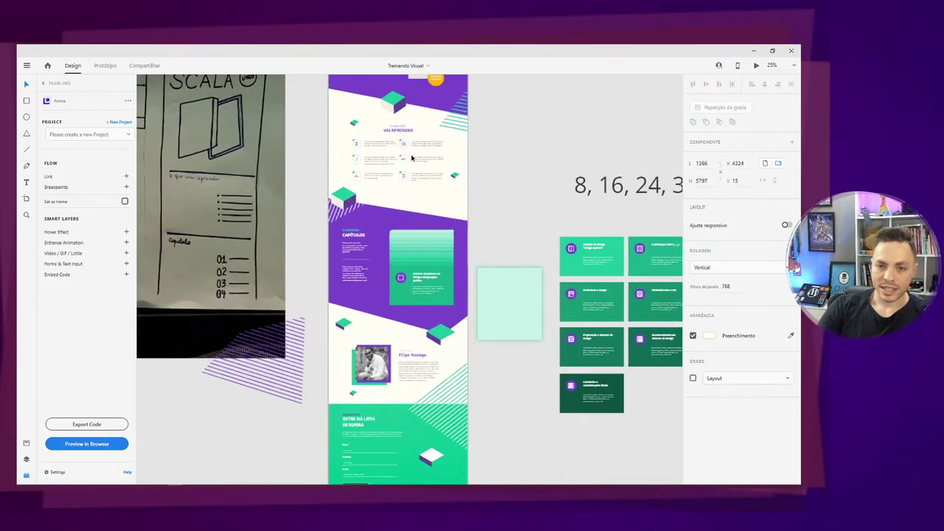
mouse_move(404, 239)
mouse_down()
mouse_move(364, 358)
mouse_move(502, 346)
mouse_move(519, 310)
mouse_move(591, 322)
mouse_up()
mouse_move(350, 185)
mouse_down()
mouse_move(299, 226)
mouse_move(299, 216)
mouse_move(277, 214)
mouse_up()
scroll(299, 217, down, 4)
drag(324, 236, 301, 278)
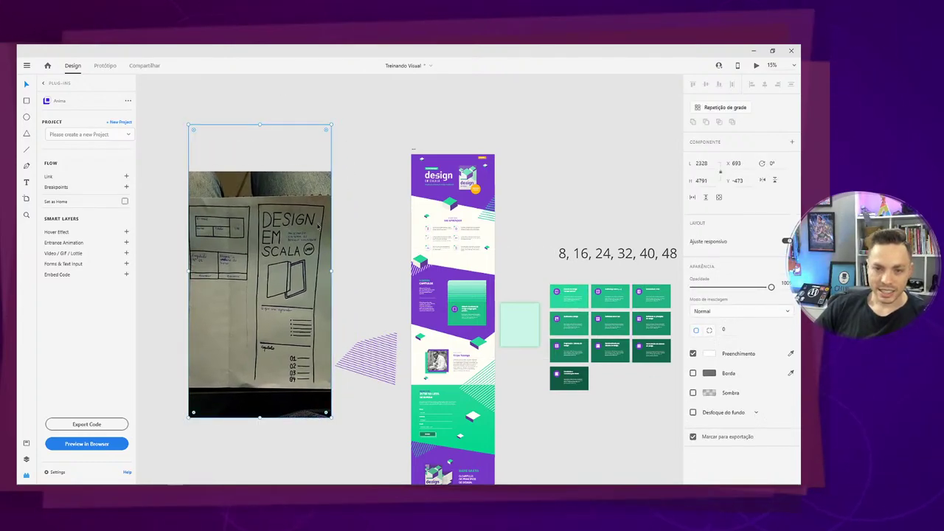
drag(224, 220, 218, 236)
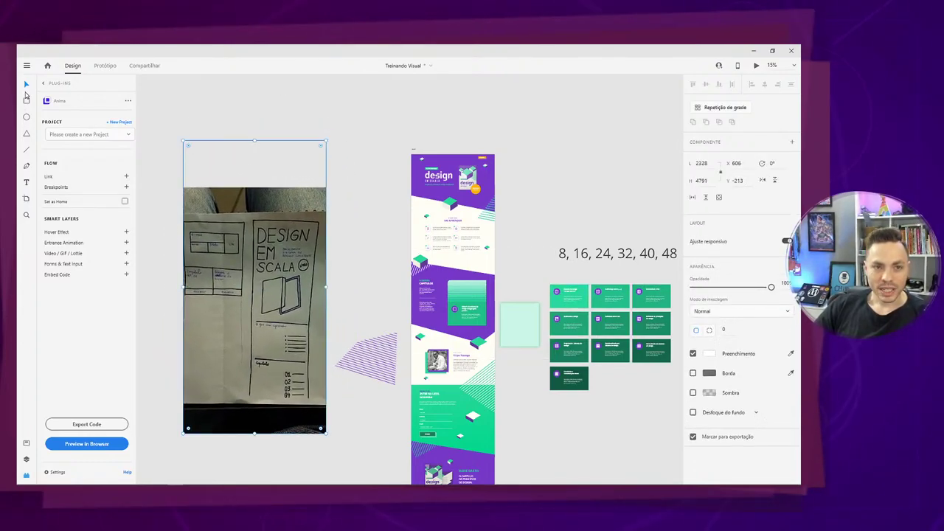
Leave the Anima plug-in, display the document's layers and go up to the list of artboards.
click(45, 84)
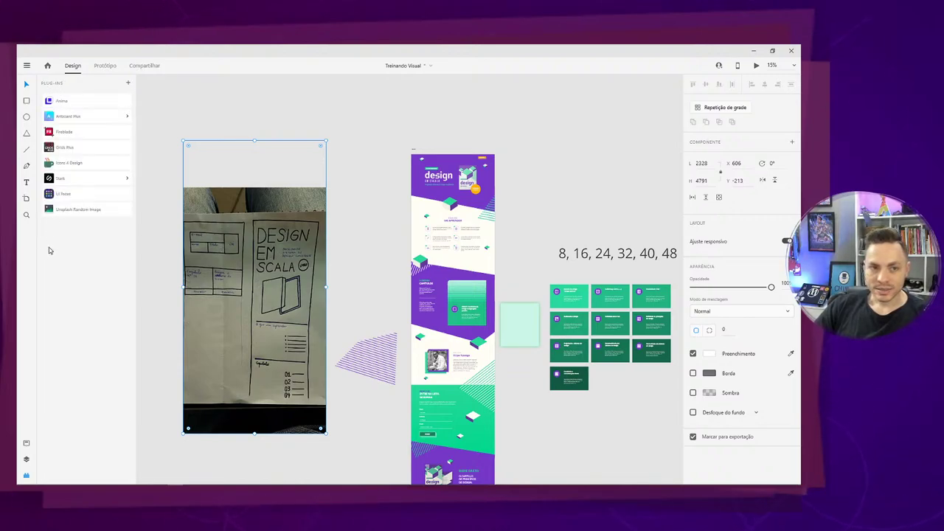
click(27, 442)
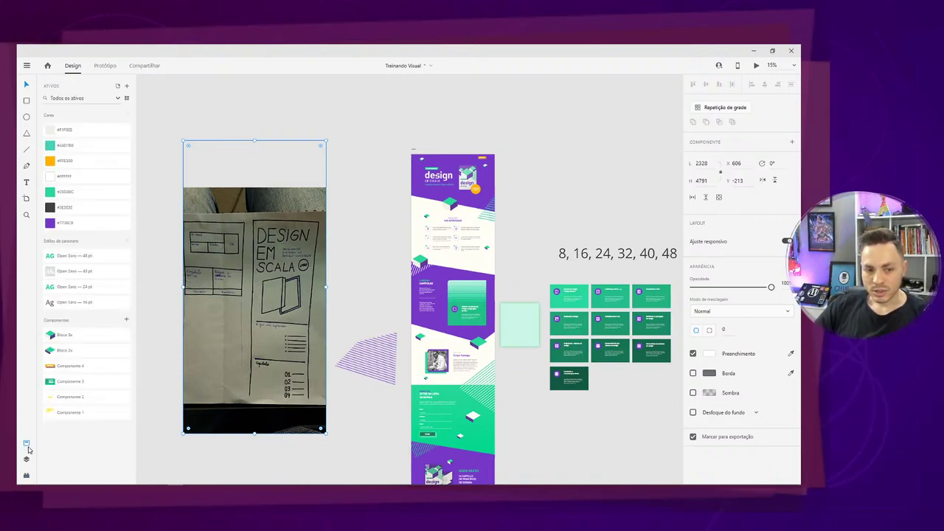
click(26, 458)
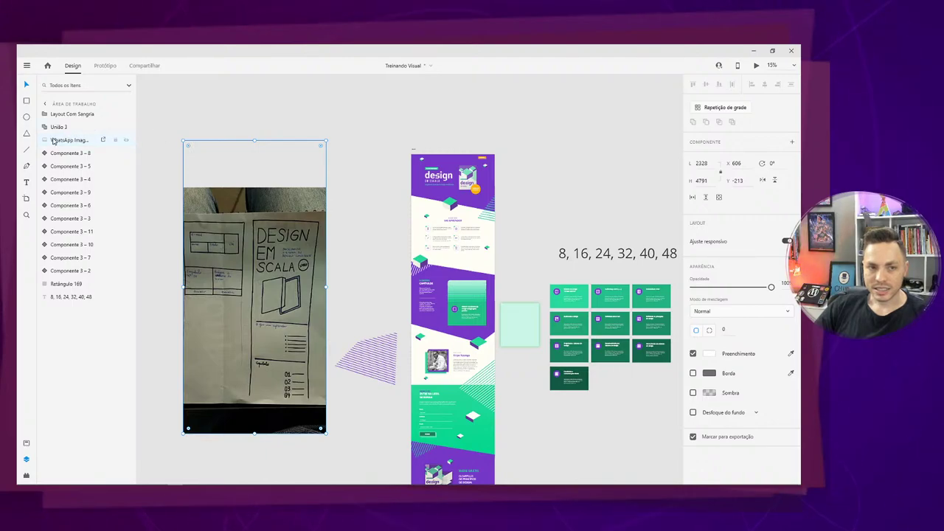
click(44, 103)
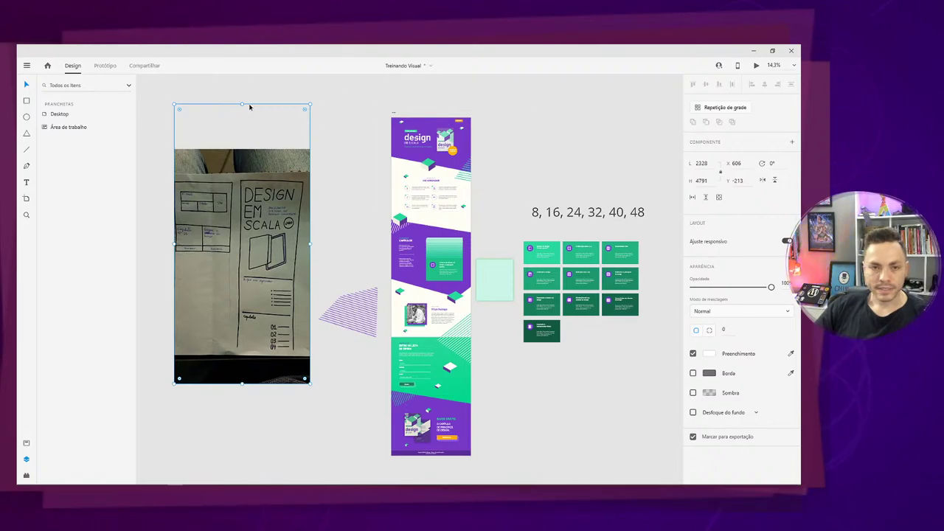
Move the mint rectangle beside the last chapter card and the sketch photo below the chapter cards.
mouse_move(249, 108)
mouse_down()
mouse_move(244, 190)
mouse_move(211, 149)
mouse_move(214, 96)
mouse_move(275, 169)
mouse_move(261, 162)
mouse_up()
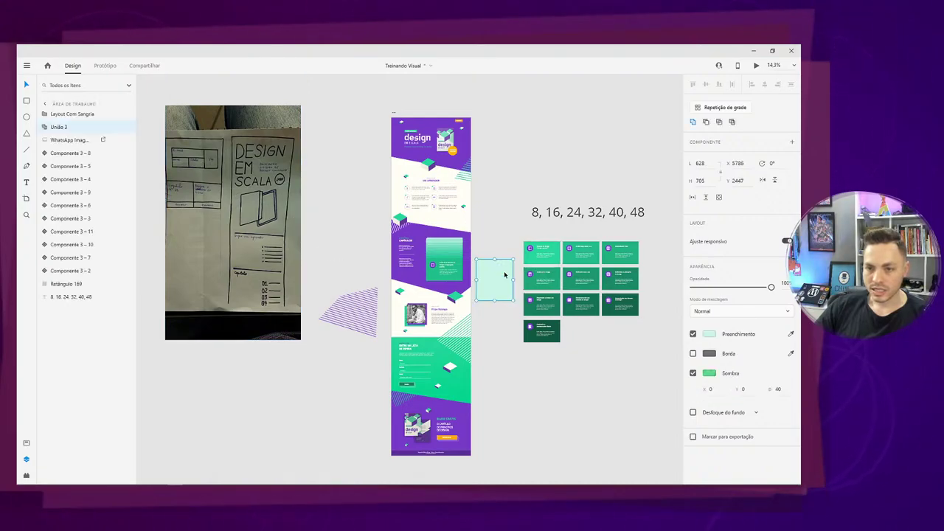
mouse_move(493, 284)
mouse_down()
mouse_move(554, 357)
mouse_move(583, 345)
mouse_up()
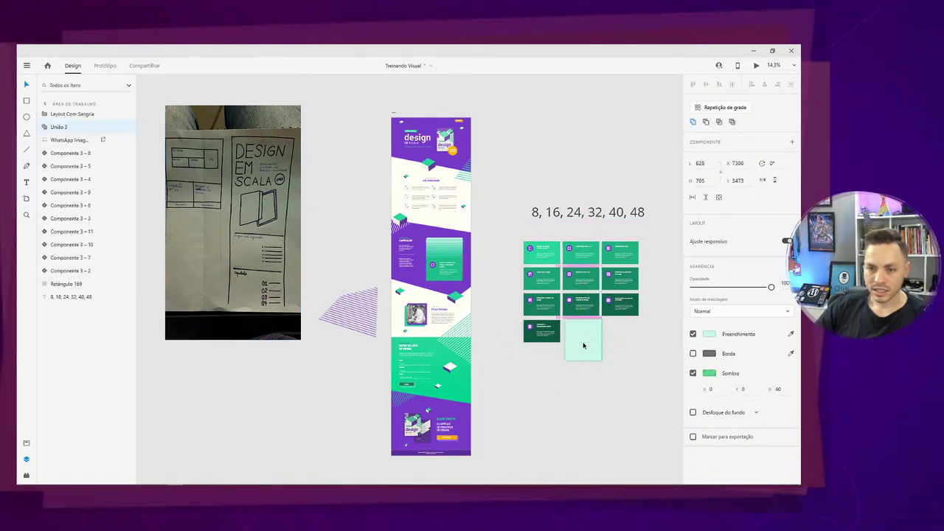
mouse_move(256, 152)
mouse_down()
mouse_move(478, 333)
mouse_move(647, 385)
mouse_move(674, 411)
mouse_up()
mouse_move(352, 113)
mouse_down()
mouse_move(648, 298)
mouse_move(612, 408)
mouse_move(579, 406)
mouse_up()
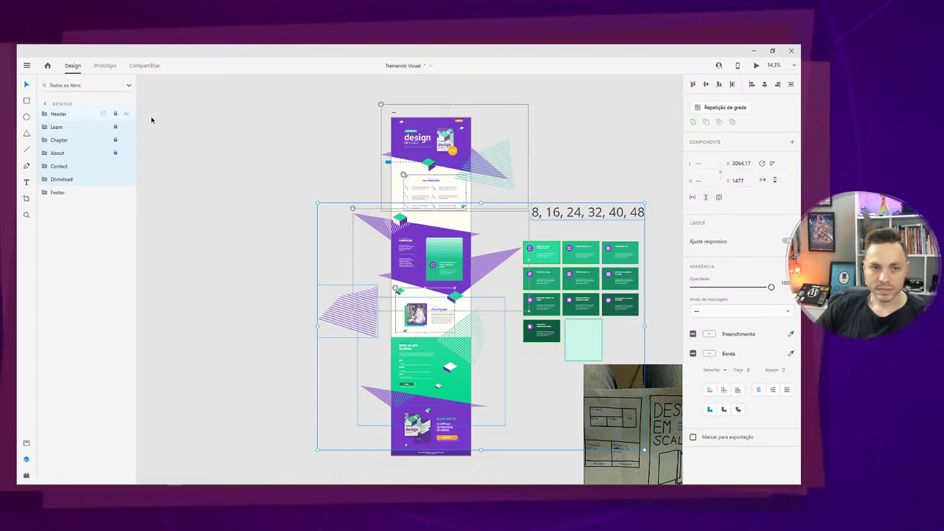
click(308, 110)
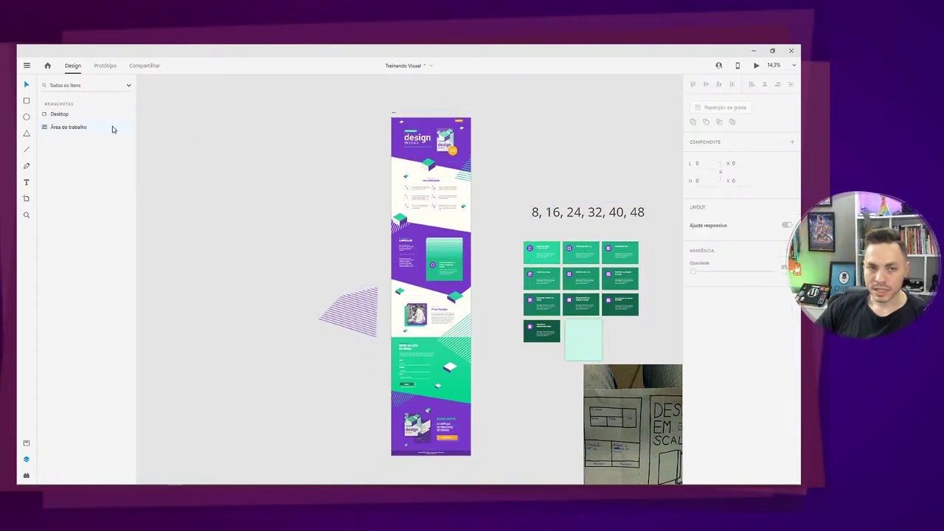
Show the layers of the Desktop artboard and unlock its Header group.
click(87, 117)
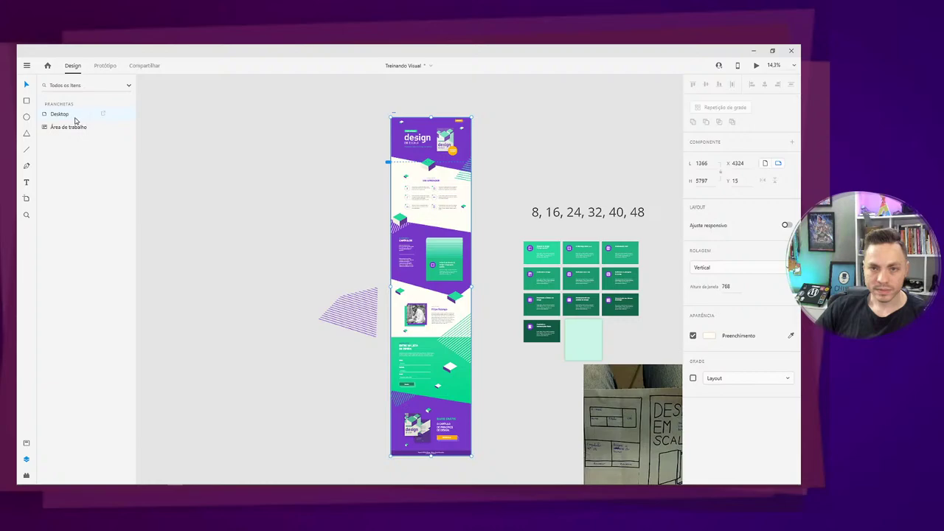
double_click(60, 115)
key(Escape)
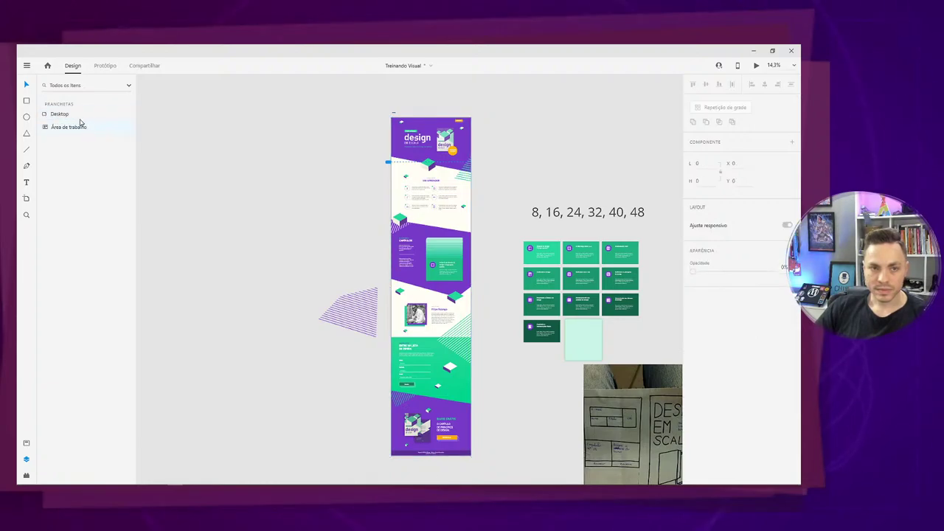
double_click(46, 115)
click(115, 114)
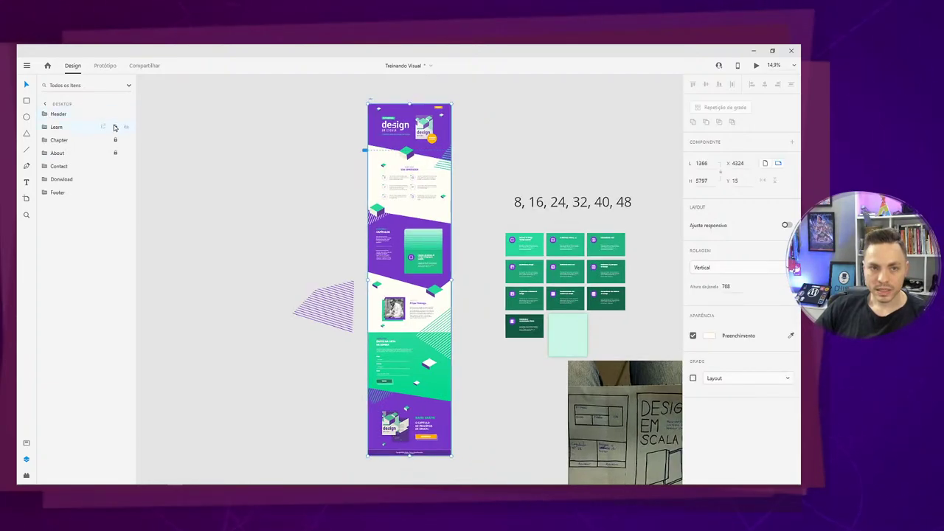
Move the Desktop artboard away from the loose pasteboard items, to about X 1072, Y 73.
drag(294, 101, 607, 441)
shift+click(607, 441)
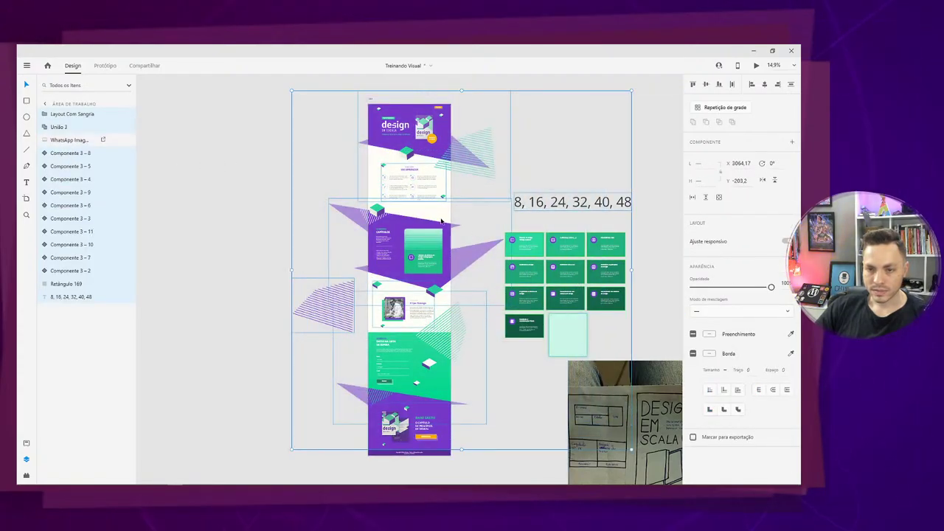
drag(441, 220, 171, 105)
key(ctrl+z)
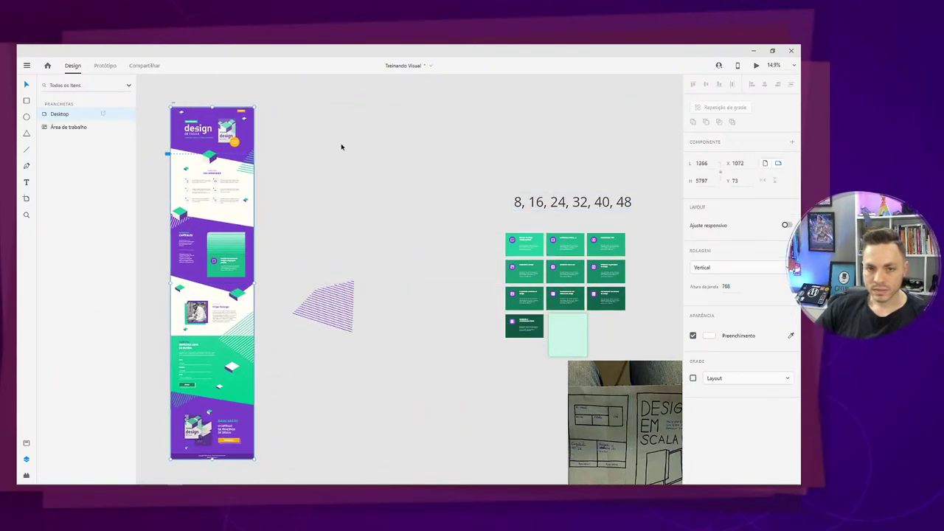
click(333, 173)
Move the chapter cards, mint rectangle, spacing-scale text and sketch photo together to the left of the Desktop artboard.
key(ctrl+minus)
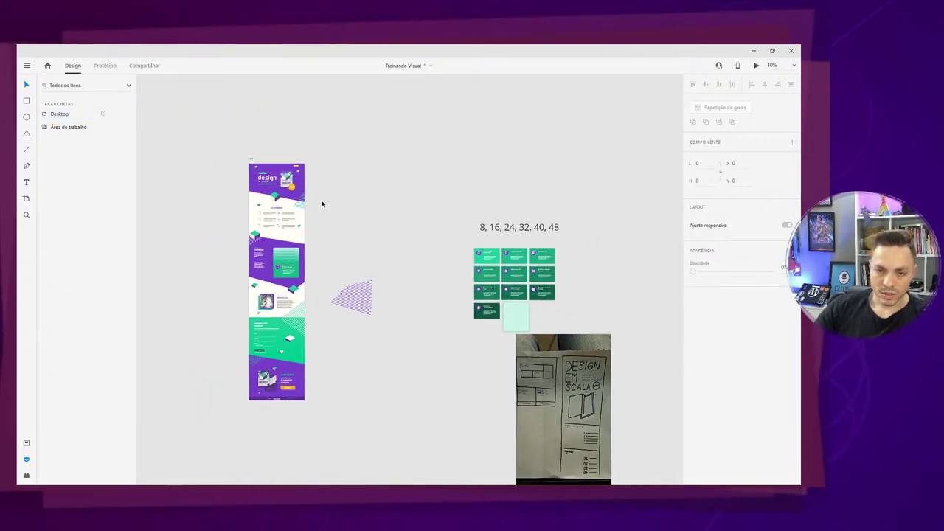
drag(423, 393, 444, 287)
drag(453, 105, 571, 210)
mouse_move(241, 332)
mouse_down()
mouse_move(216, 225)
mouse_move(213, 232)
mouse_move(217, 165)
mouse_move(223, 175)
mouse_up()
click(483, 349)
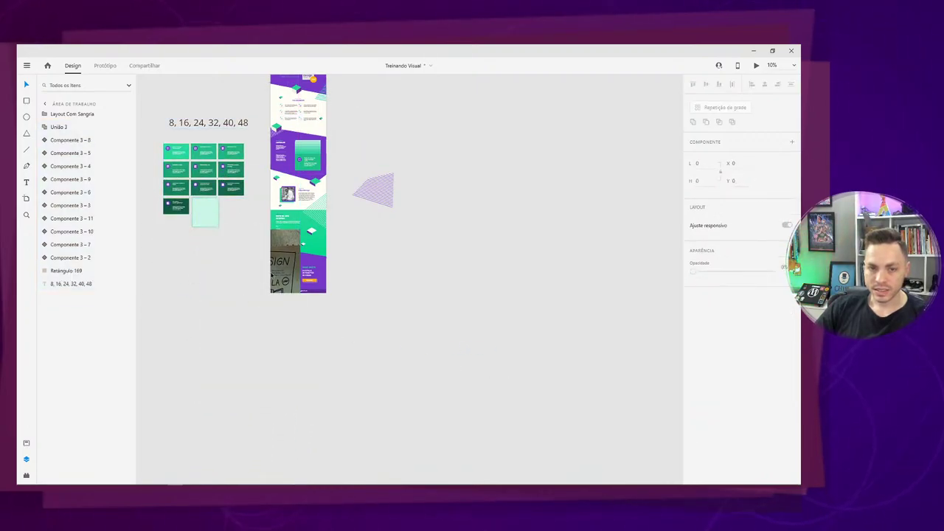
Move the sketch photo out of the Desktop artboard into the empty canvas area to its right.
mouse_move(271, 275)
mouse_down()
mouse_move(594, 246)
mouse_move(588, 239)
mouse_up()
click(461, 259)
scroll(433, 318, up, 1)
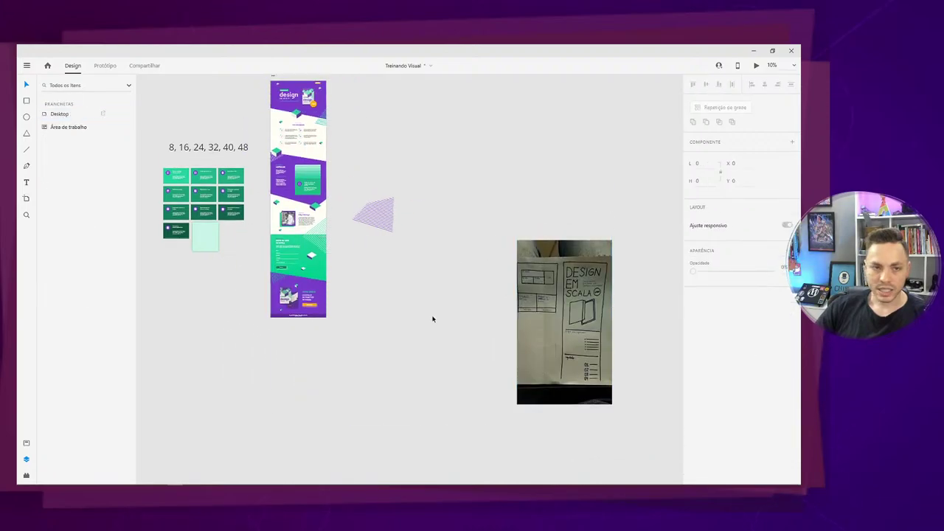
scroll(432, 318, up, 1)
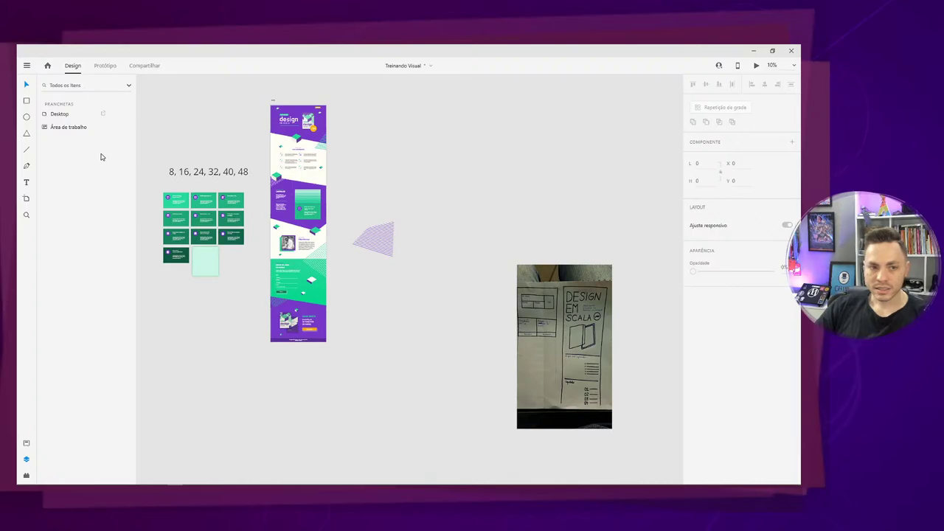
Draw an artboard of about 2440 × 4161 around the sketch photo and name it Wireframe.
click(26, 199)
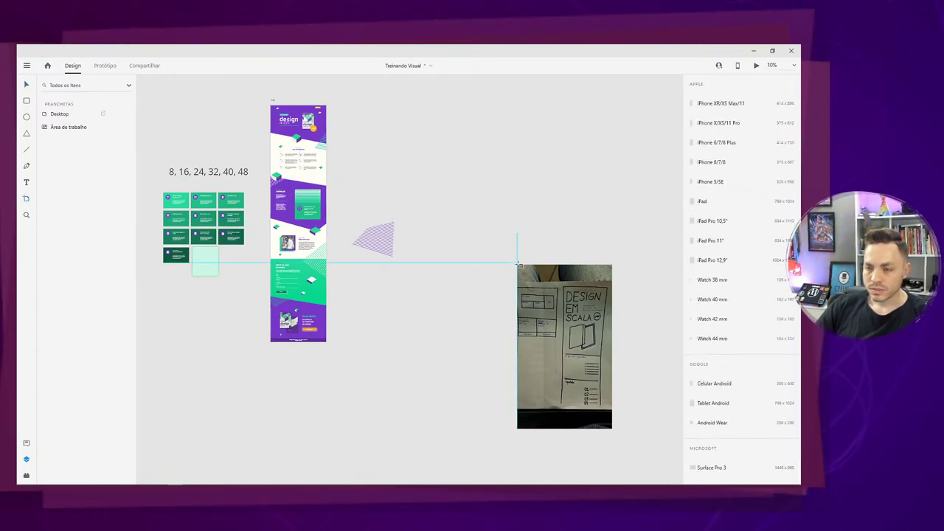
drag(517, 264, 617, 433)
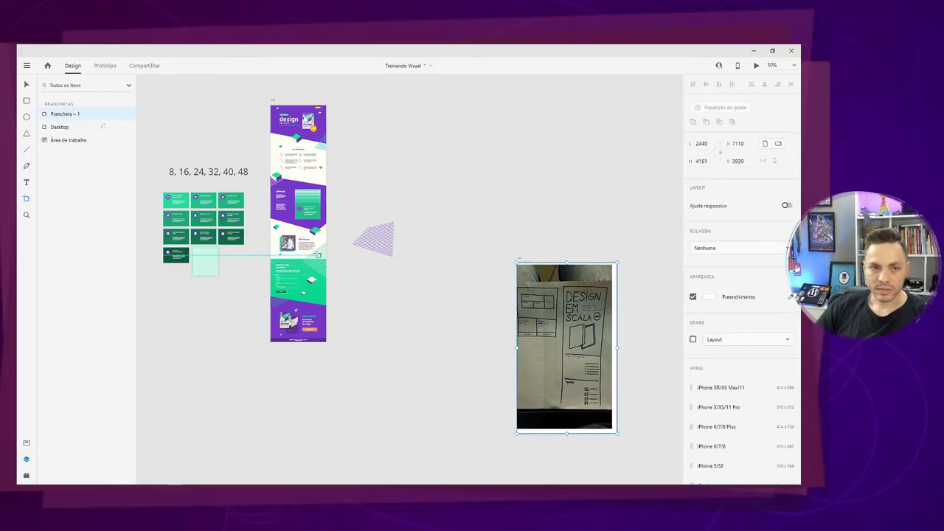
double_click(74, 114)
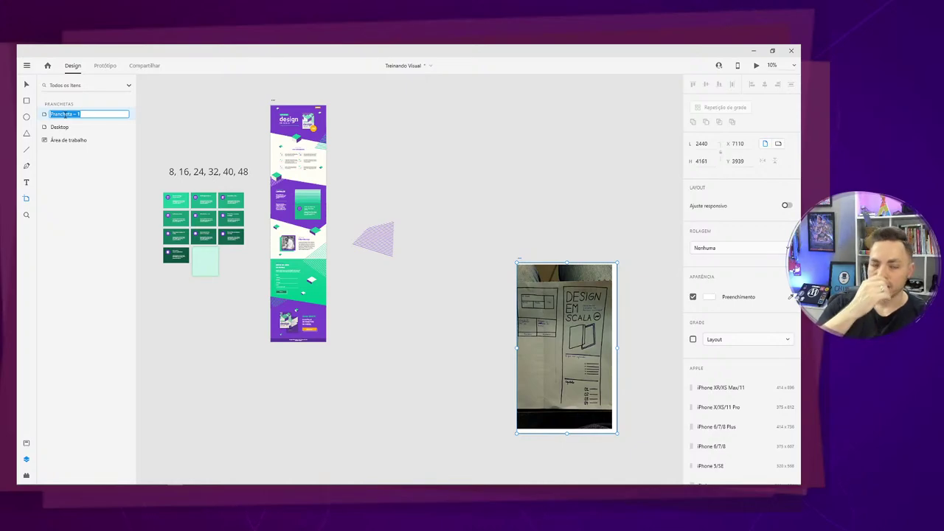
text(W)
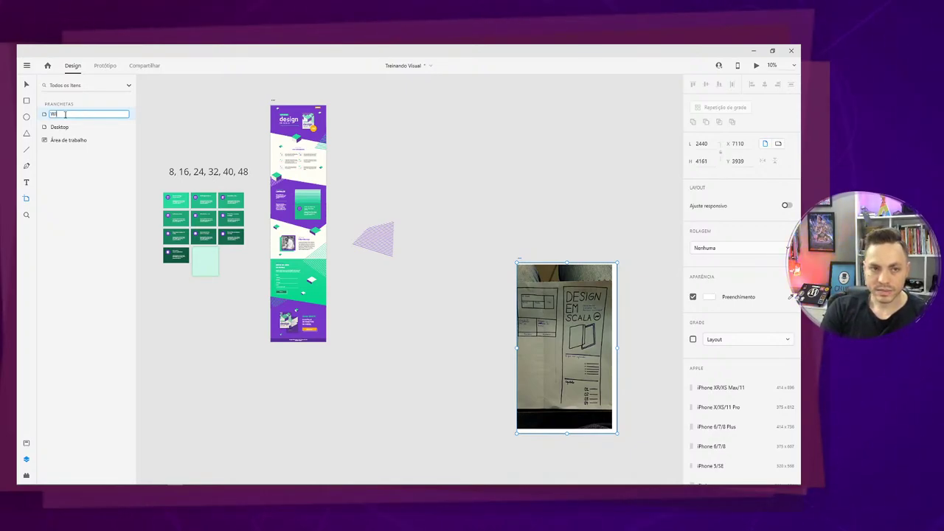
text(ireframe)
key(Return)
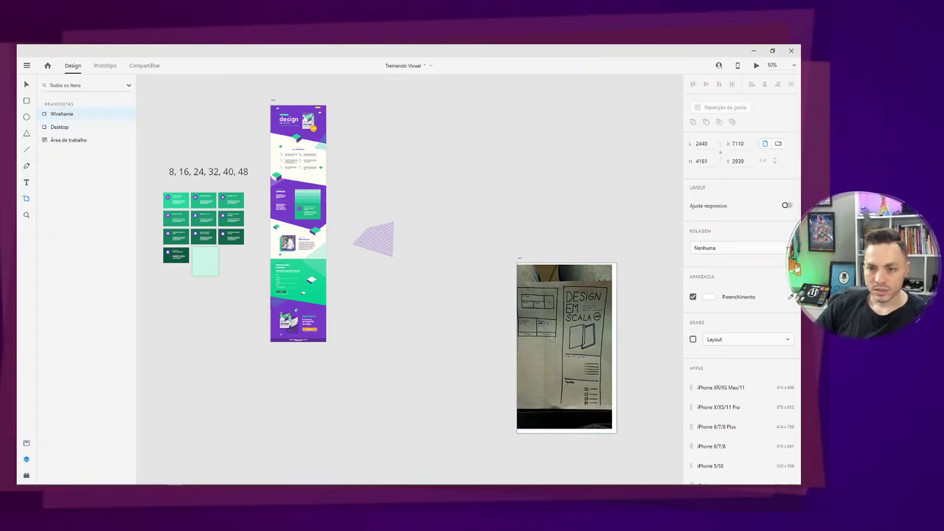
Move the Wireframe artboard left of the chapter cards, to about X -4220, Y -1, and centre the sketch photo horizontally inside it.
key(v)
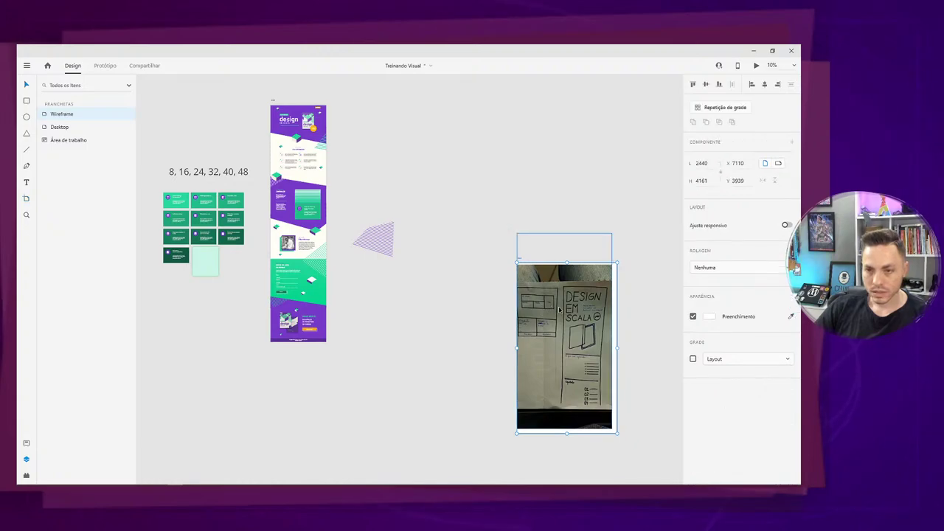
drag(556, 310, 585, 303)
drag(519, 259, 188, 99)
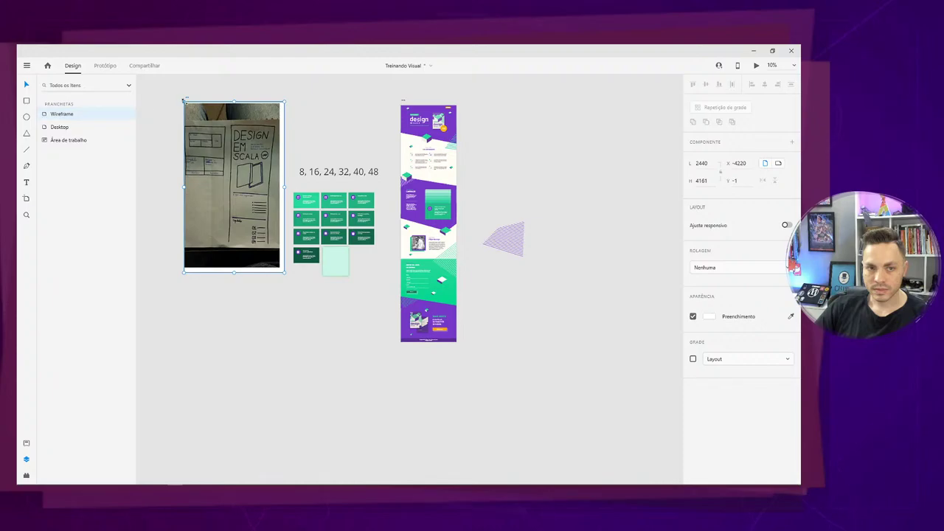
drag(264, 190, 266, 191)
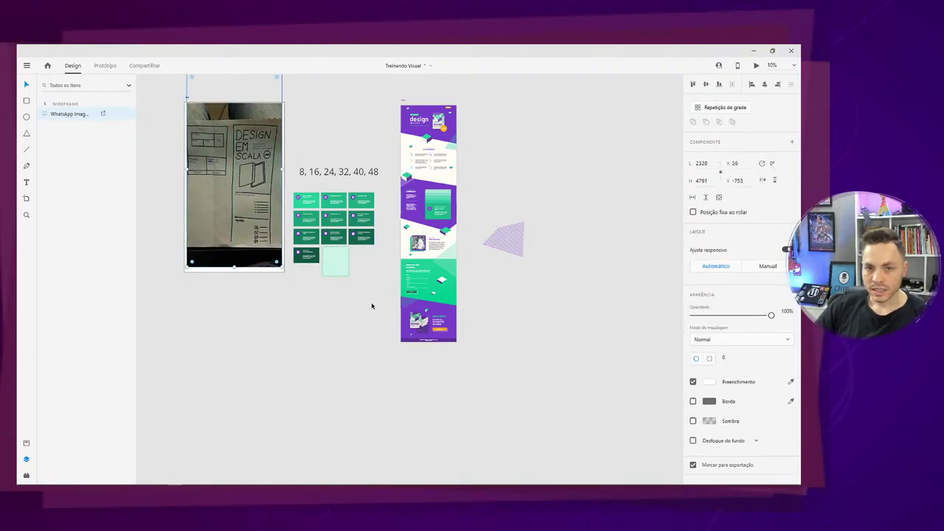
Move the chapter cards, mint rectangle and spacing-scale text together closer to the Desktop artboard, to about X -1249, Y 1621.
click(369, 294)
drag(366, 281, 301, 308)
drag(243, 180, 261, 207)
key(ctrl+z)
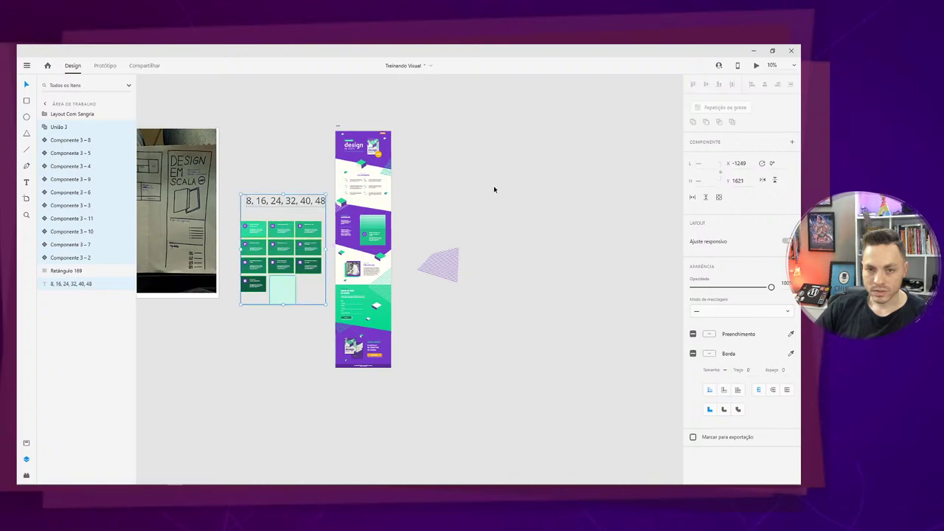
Move the purple striped shape from the Desktop artboard's right side to the empty canvas below the chapter cards.
click(438, 261)
drag(438, 261, 307, 335)
click(332, 391)
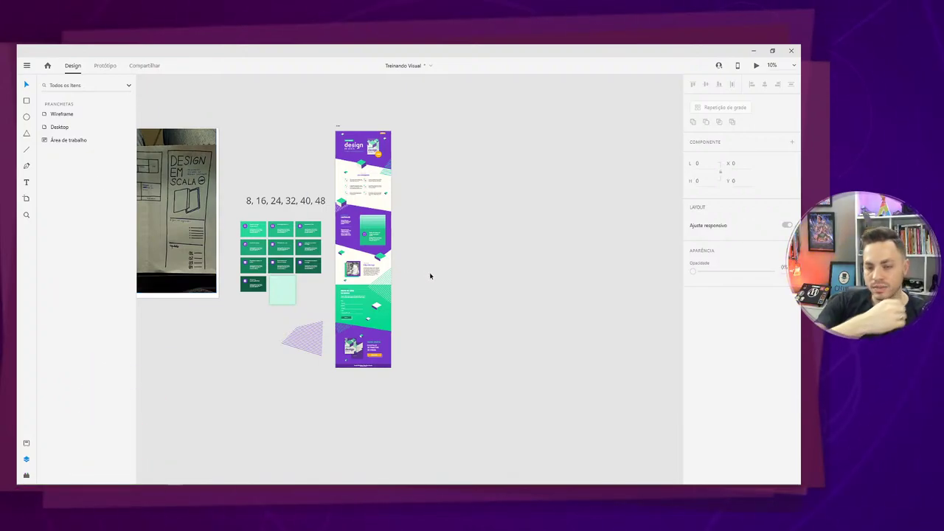
Examine the Desktop artboard's sections from the hero header down to the footer and back up.
scroll(430, 276, up, 5)
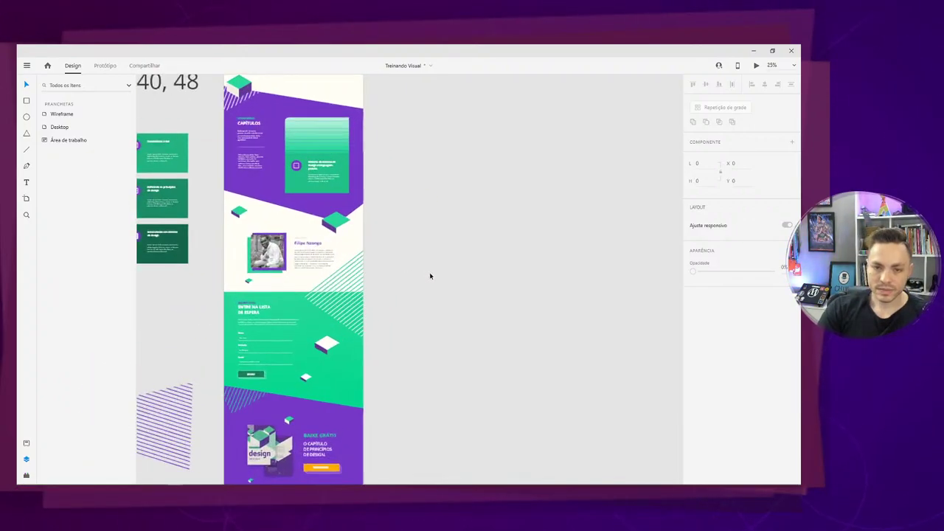
drag(272, 179, 425, 458)
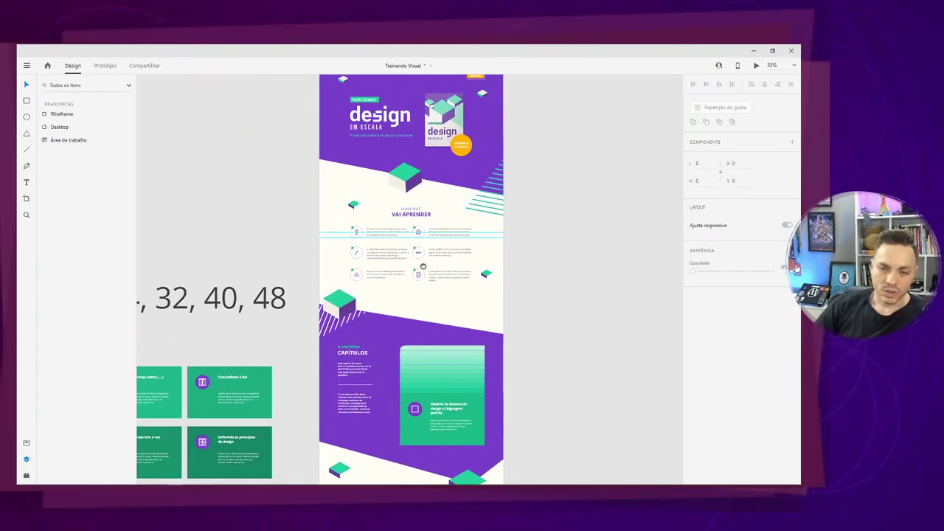
drag(422, 268, 400, 416)
scroll(401, 416, up, 2)
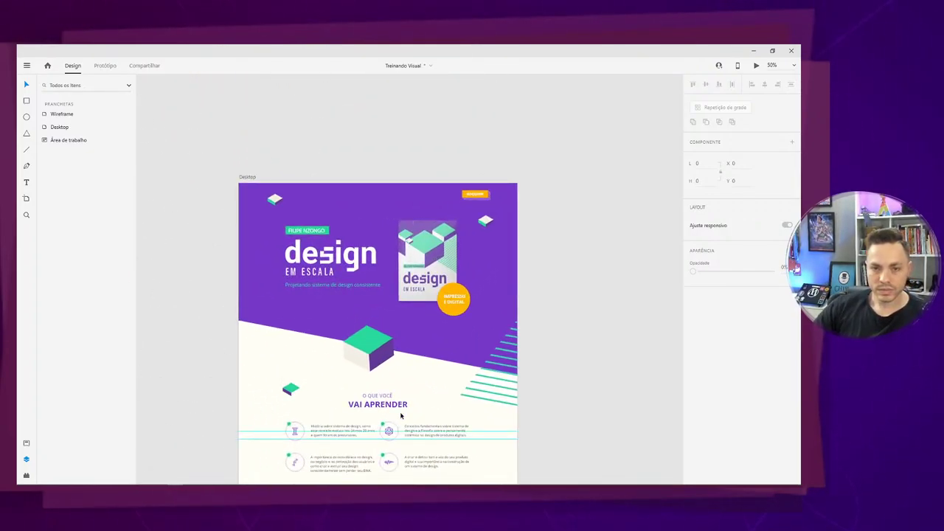
scroll(400, 417, up, 2)
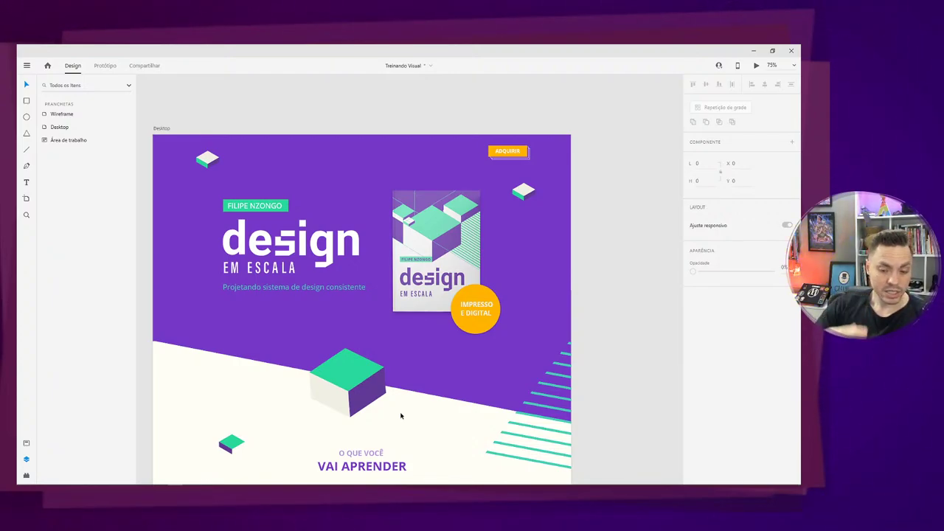
scroll(400, 416, down, 2)
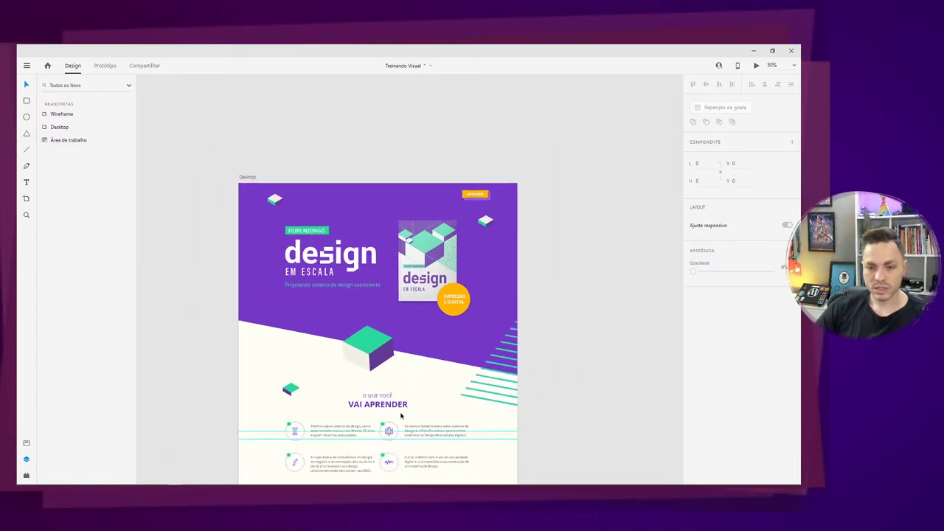
scroll(519, 300, down, 8)
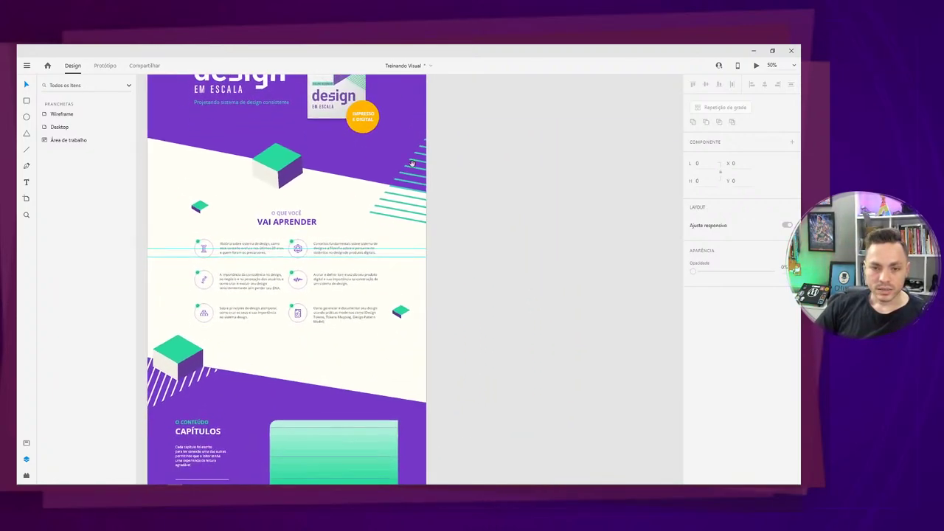
scroll(354, 209, down, 10)
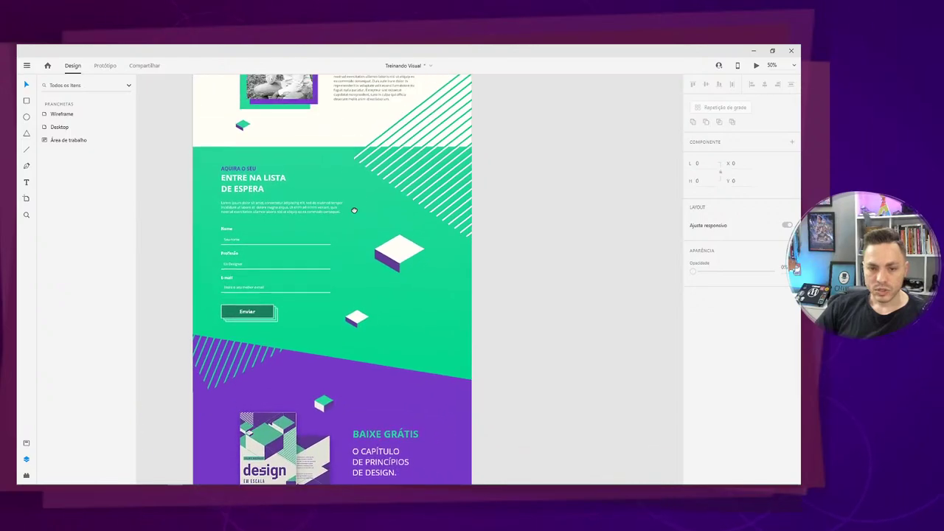
scroll(352, 190, up, 10)
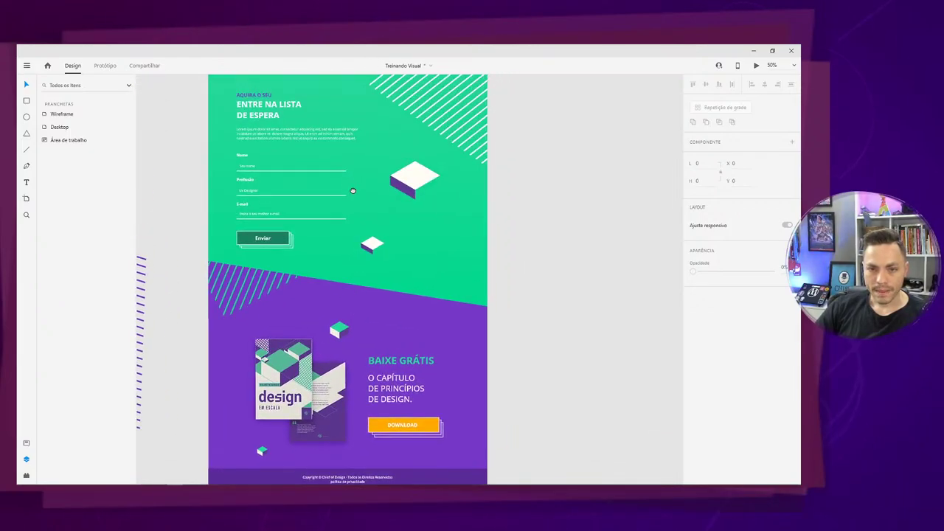
scroll(331, 329, up, 10)
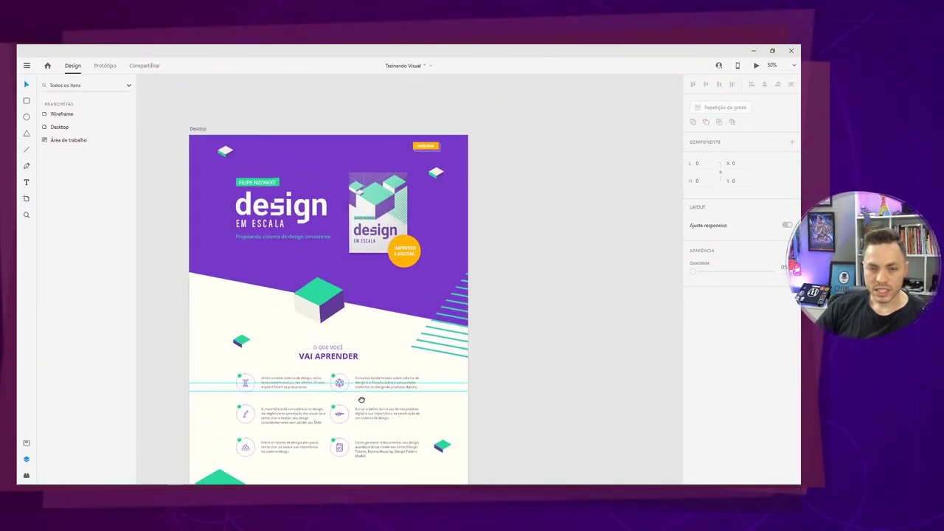
scroll(353, 164, up, 2)
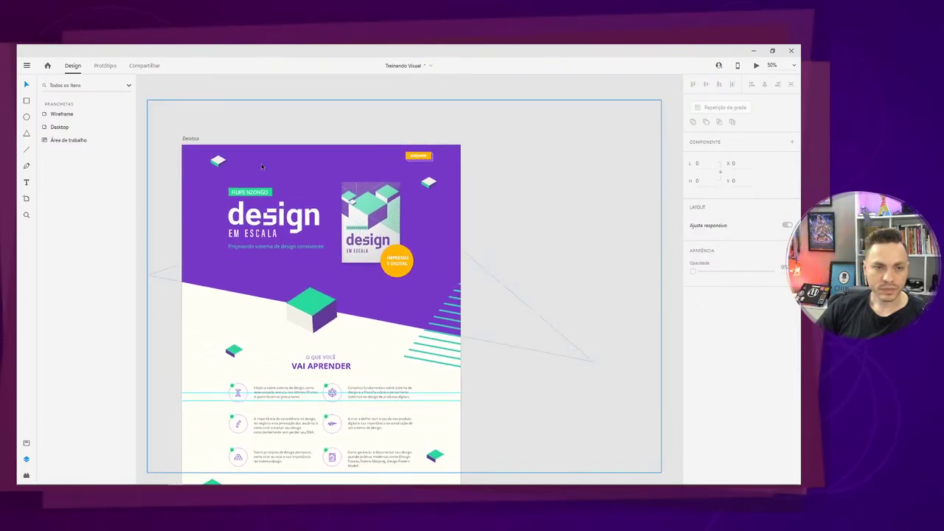
Create an iPhone X/XS/11 Pro artboard right of the Desktop artboard and align their tops, at about X 2646, Y 73.
click(190, 140)
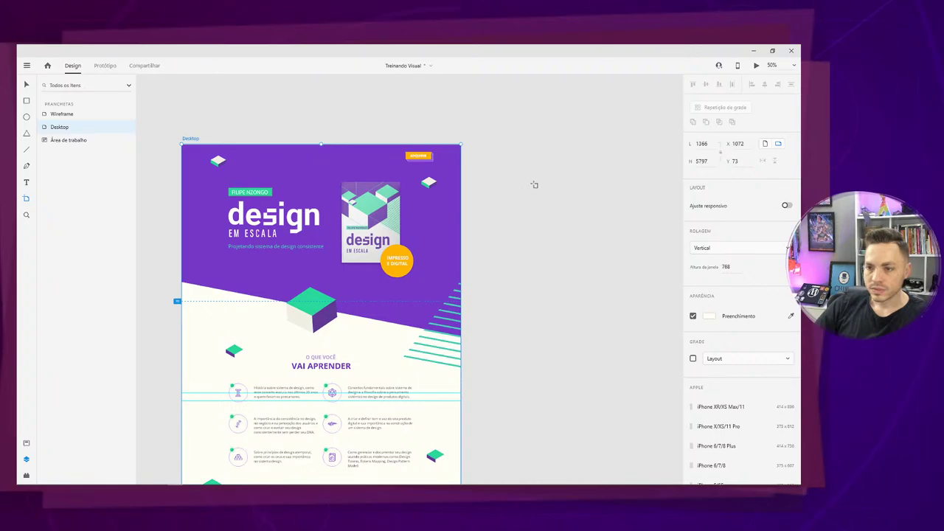
click(529, 160)
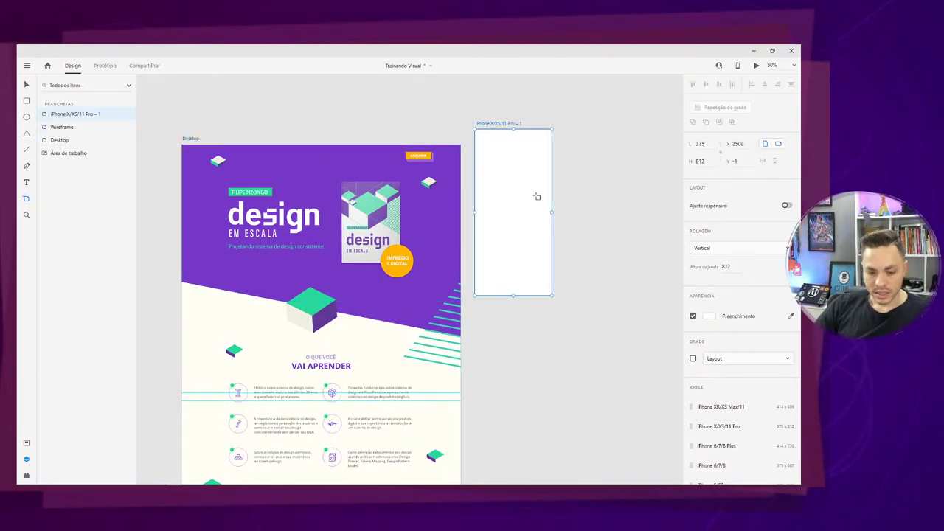
key(v)
drag(496, 127, 524, 141)
Extend the iPhone artboard downward to a height of about 4359.
drag(541, 310, 541, 479)
drag(549, 173, 527, 264)
scroll(527, 264, up, 15)
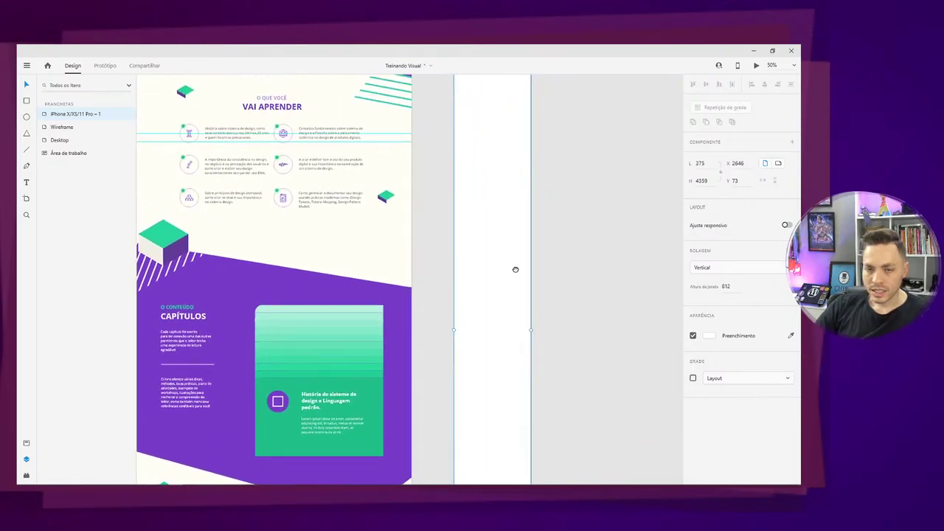
scroll(517, 405, left, 2)
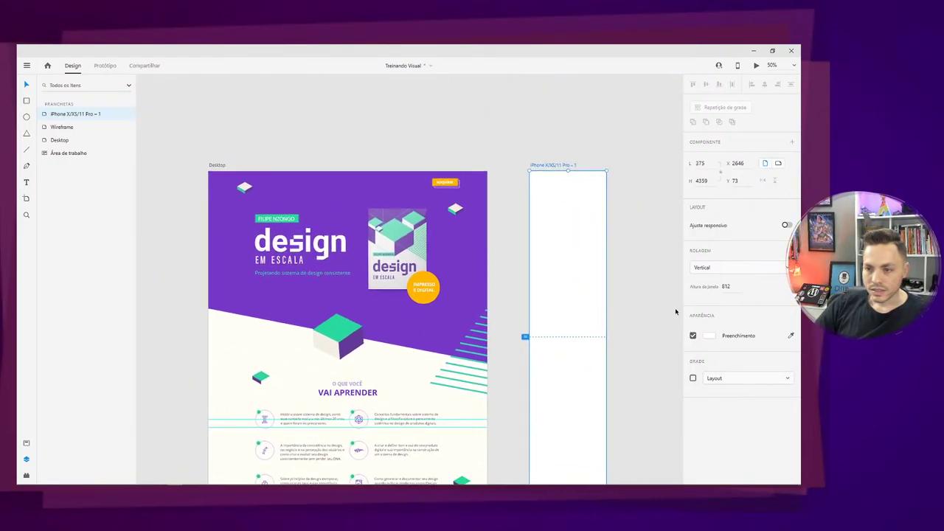
click(662, 281)
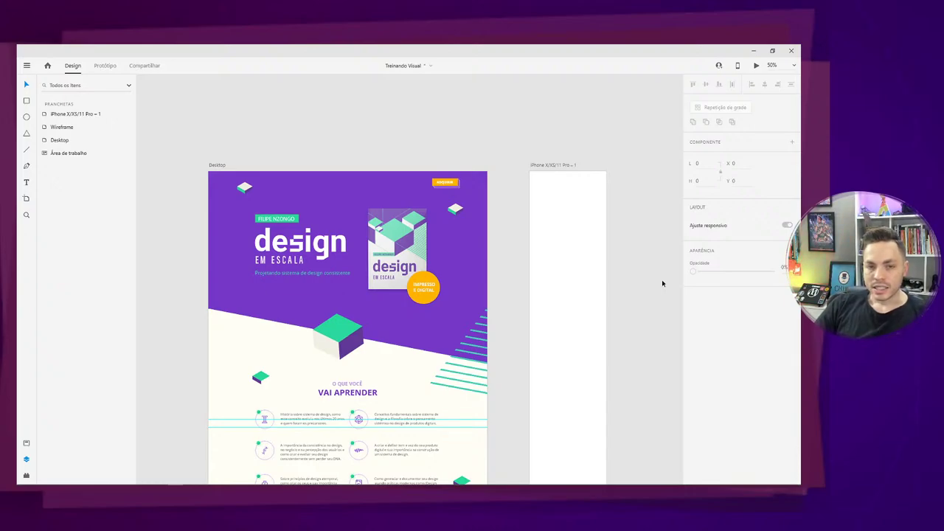
Open the Anima plug-in and start a browser preview of the design.
click(211, 166)
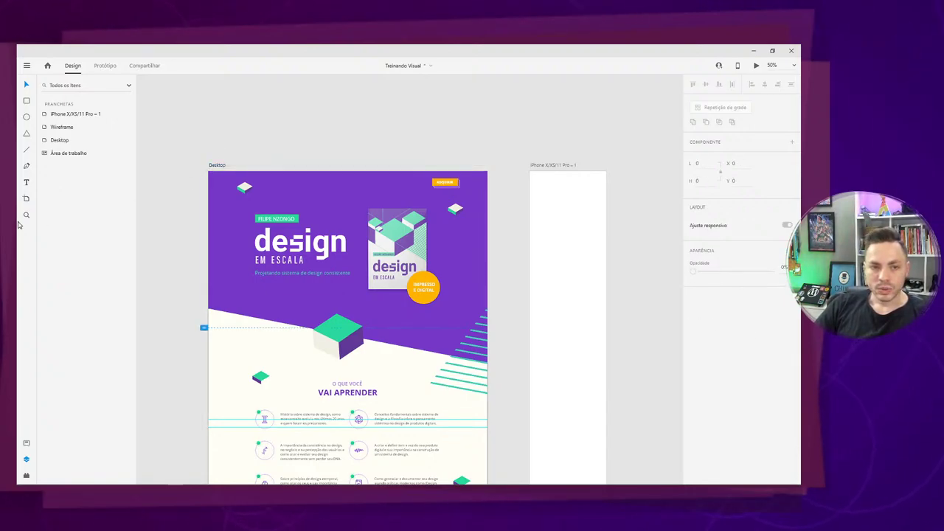
click(27, 477)
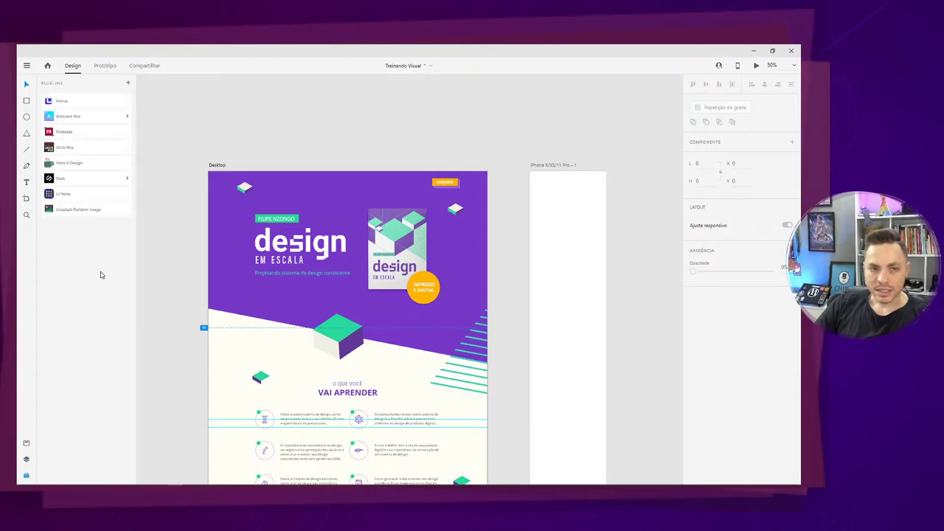
click(89, 101)
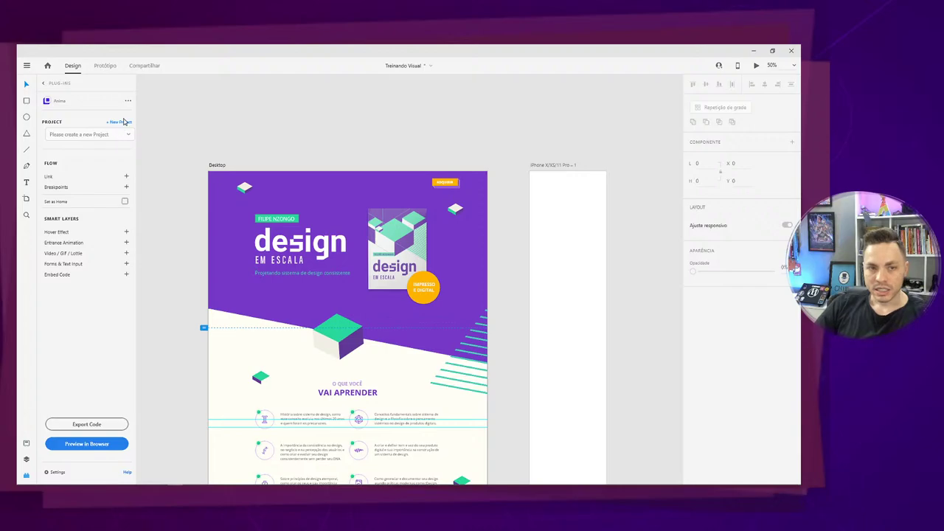
click(96, 444)
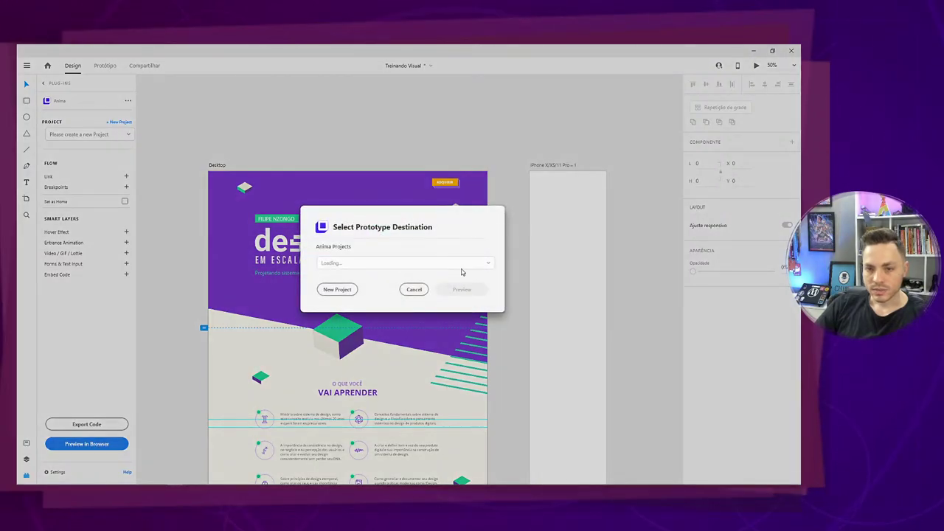
Create an Anima project named Livro Design System in the Personal team workspace.
click(344, 294)
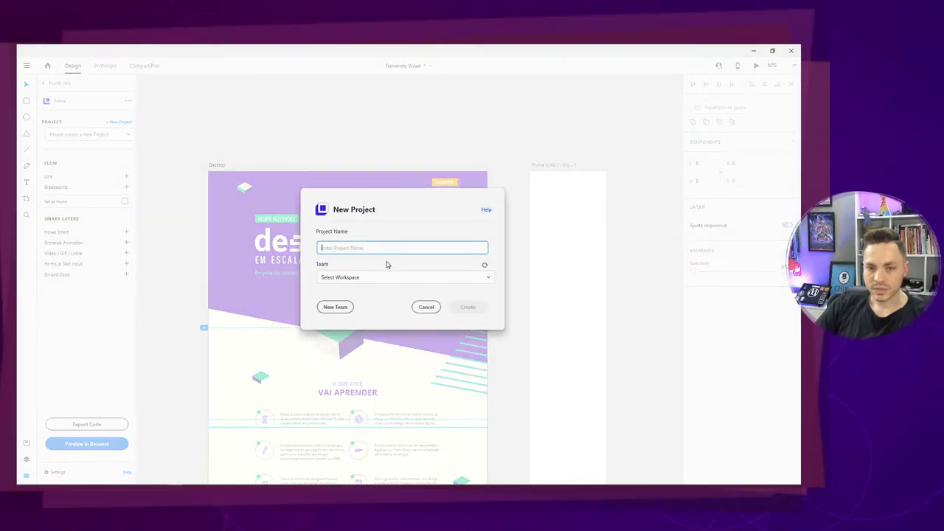
text(DE)
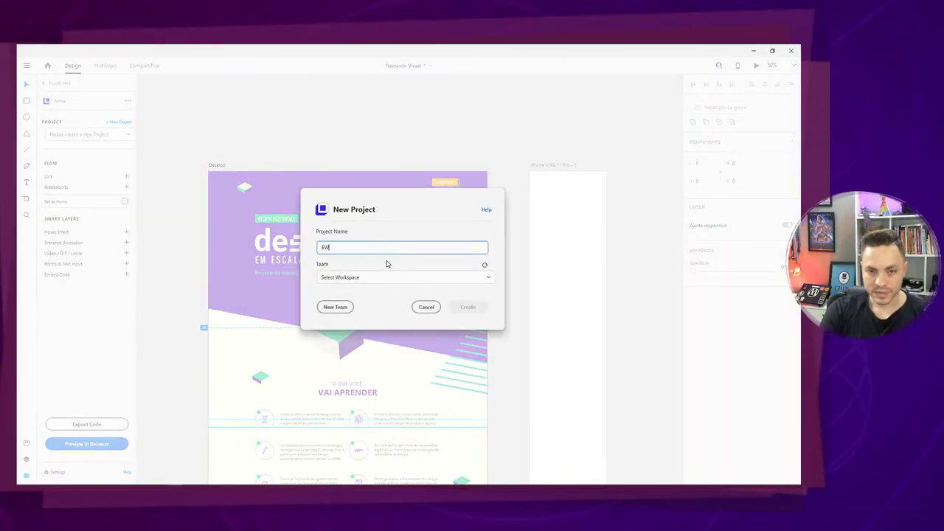
key(BackSpace)
key(BackSpace)
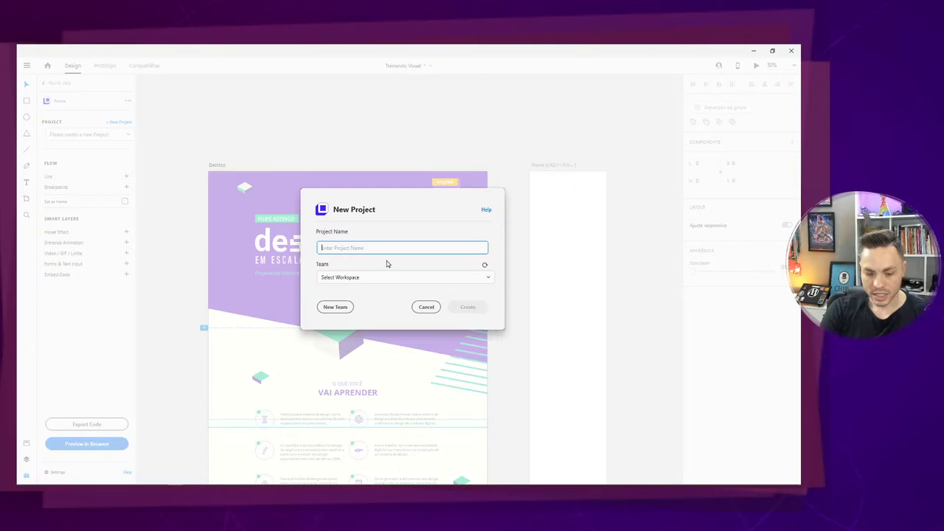
text(Li)
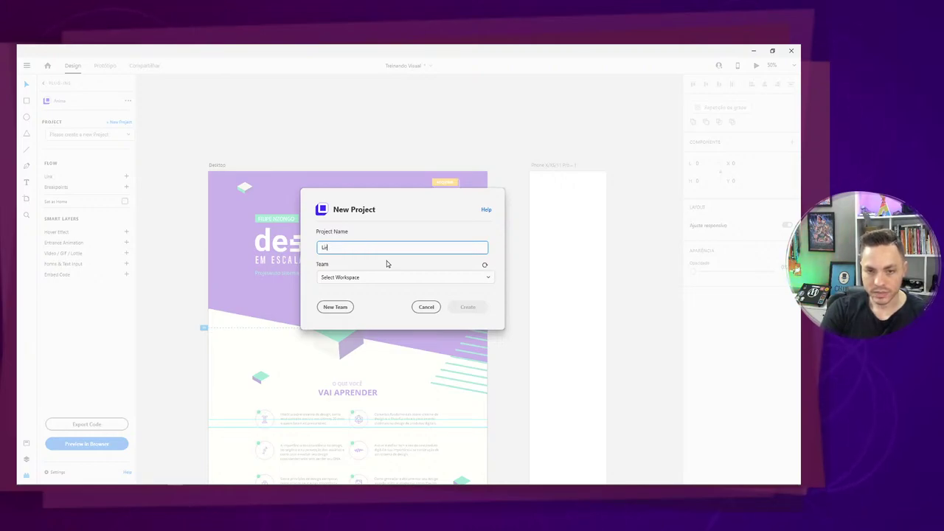
text(vro Design)
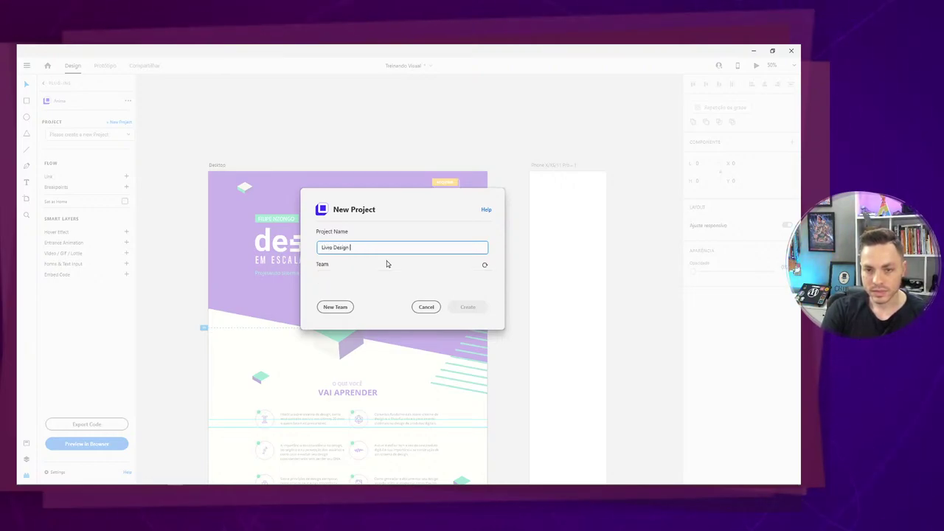
text( System)
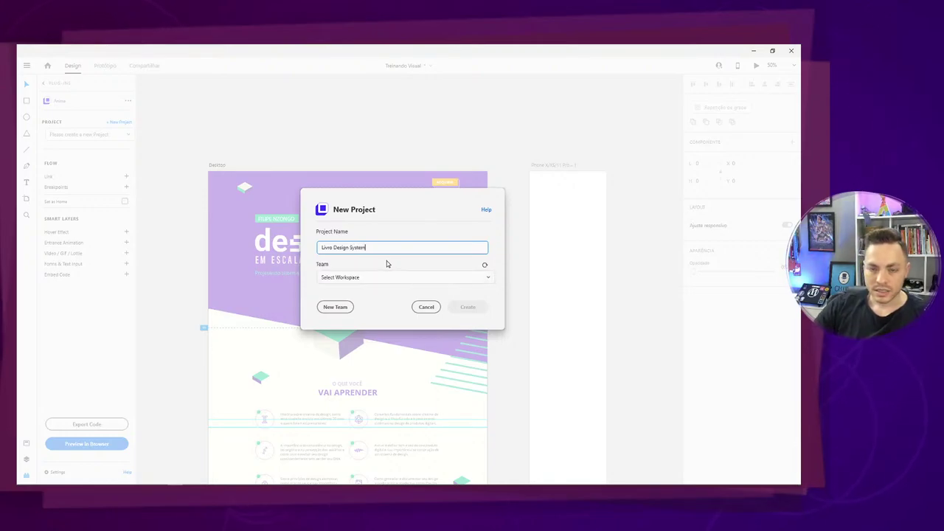
click(391, 279)
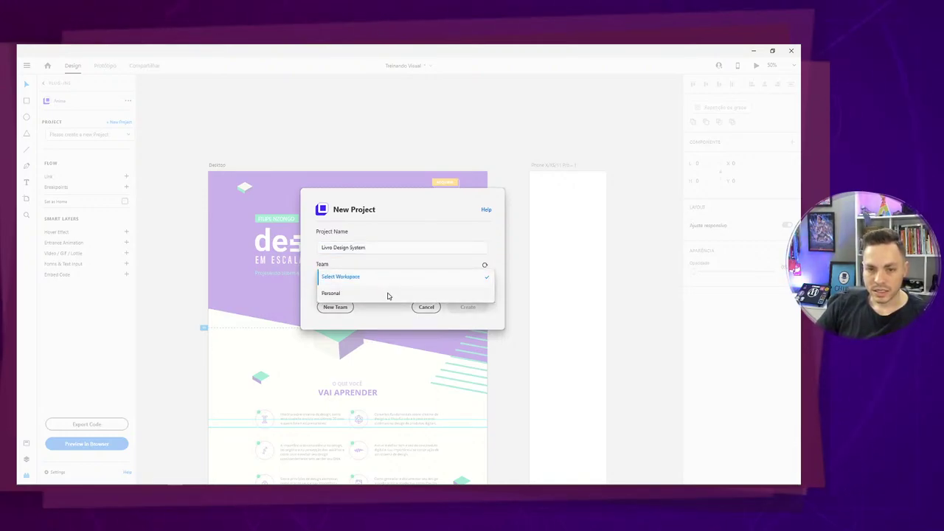
click(387, 294)
click(467, 309)
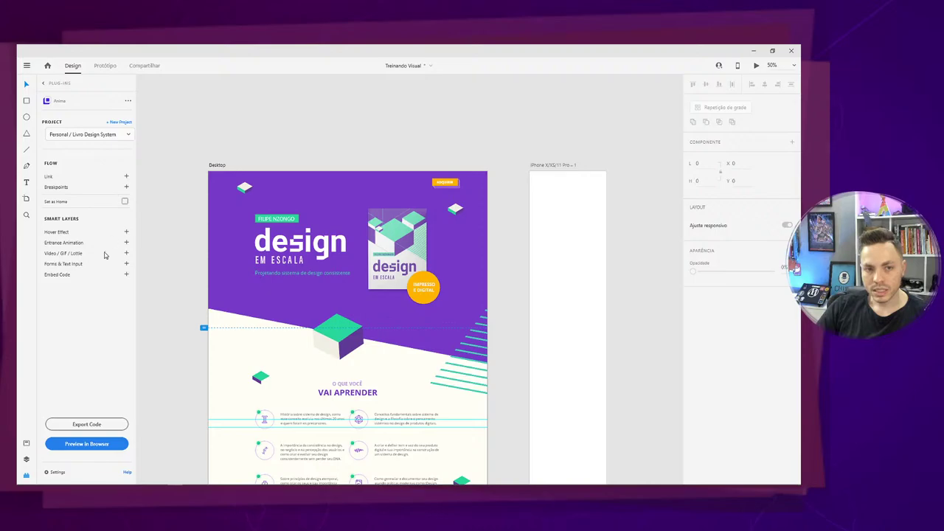
Try Anima's code export for the project and request a browser preview of the design.
click(101, 428)
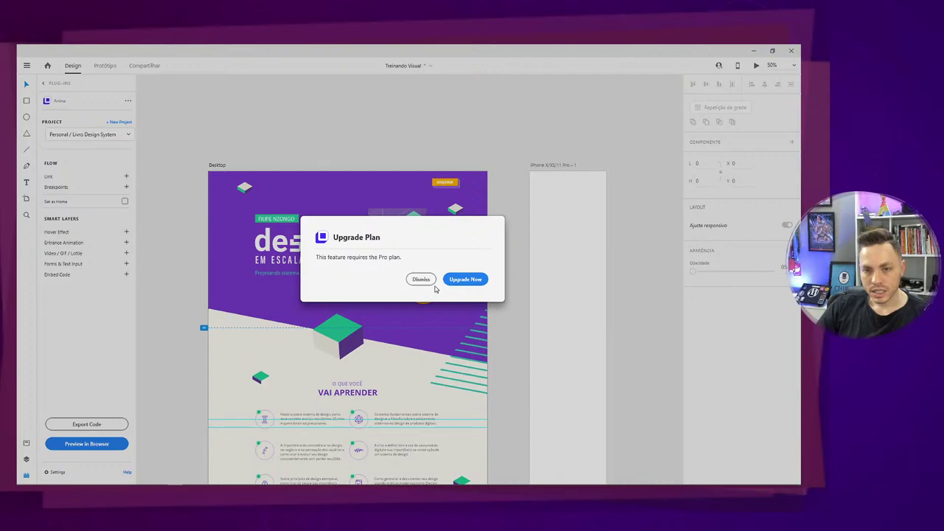
click(447, 278)
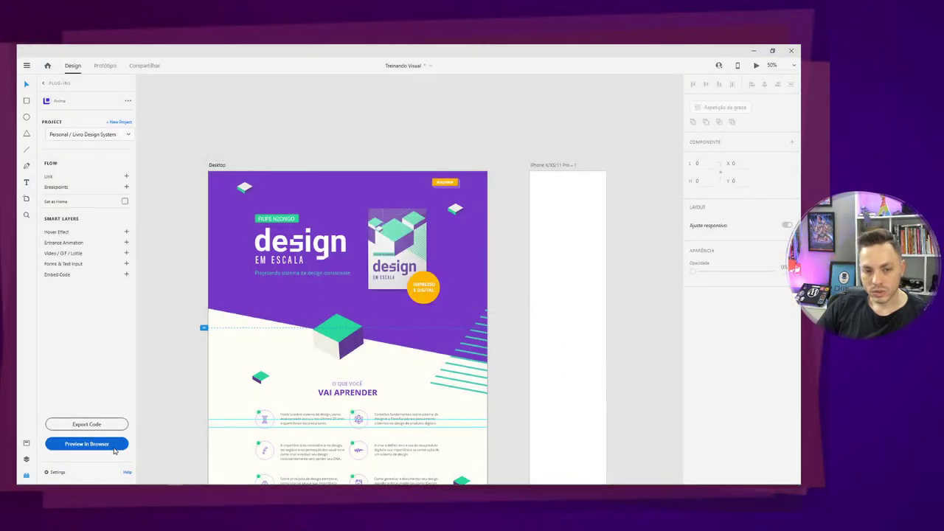
click(114, 446)
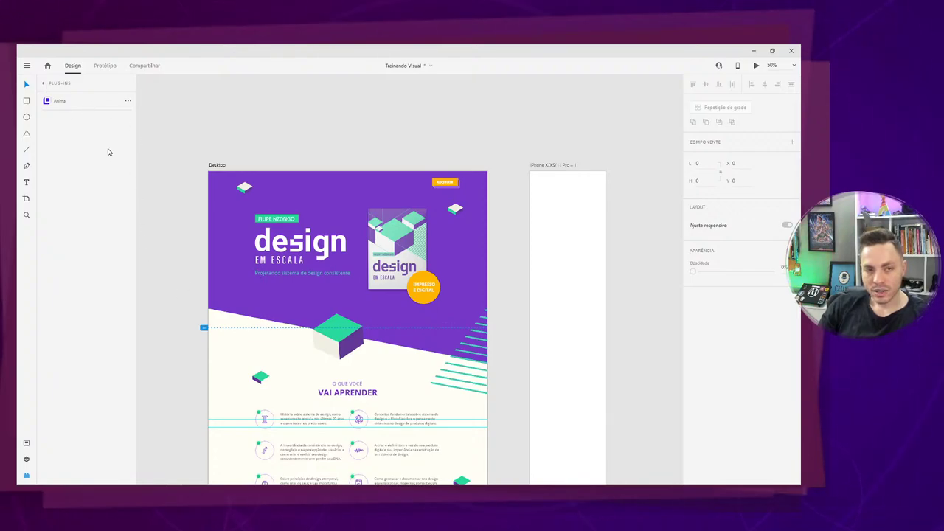
Open the Fireblade plug-in, read through its What's new information, and close the About dialog.
click(65, 104)
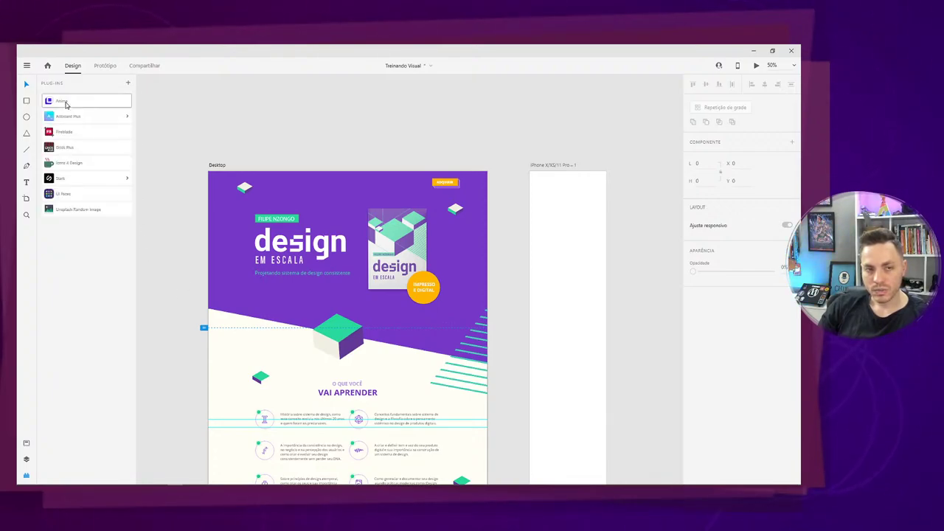
click(81, 133)
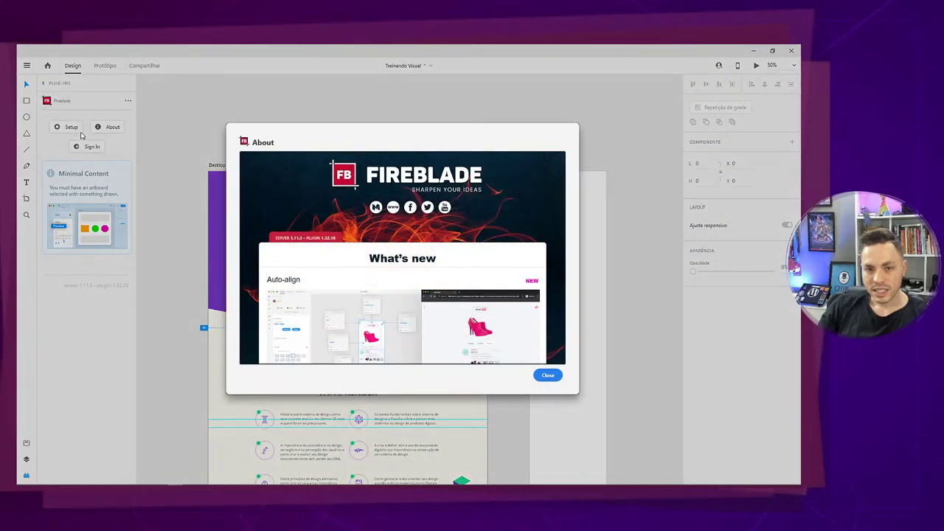
scroll(466, 304, down, 10)
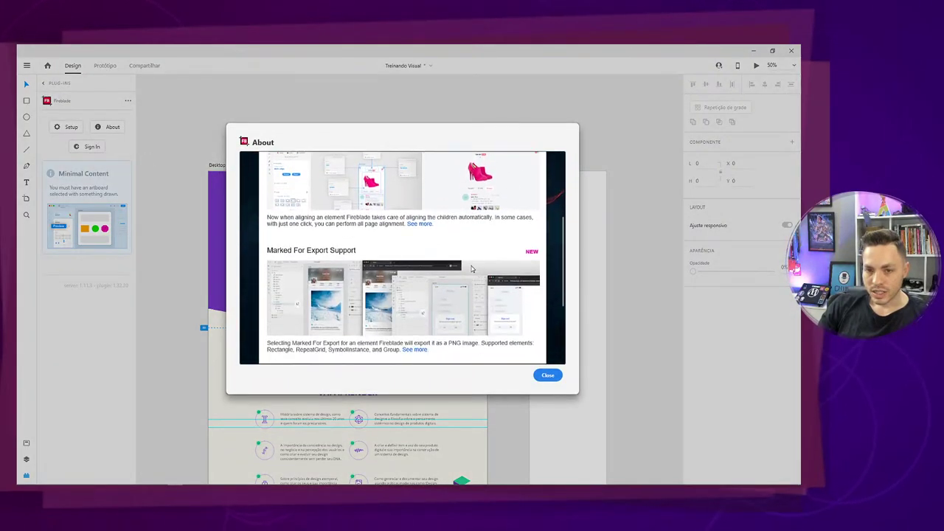
scroll(465, 331, up, 10)
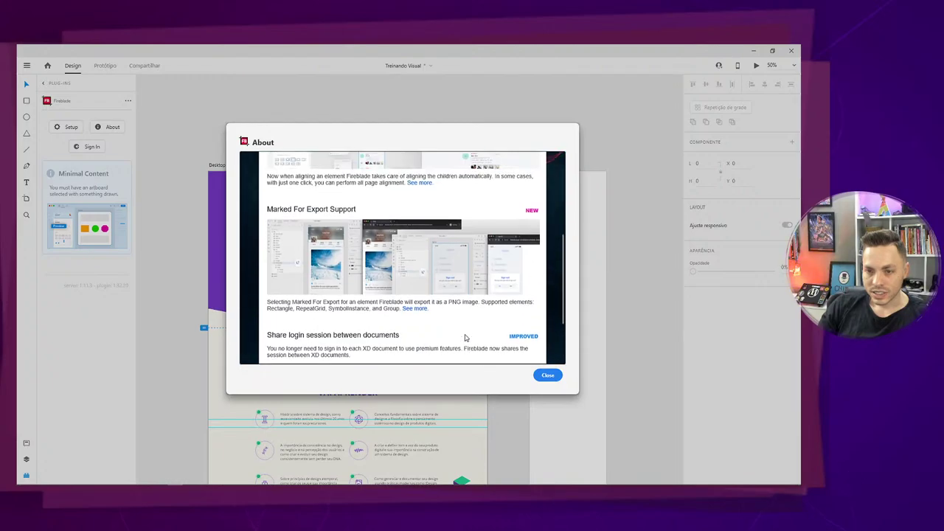
scroll(465, 337, up, 1)
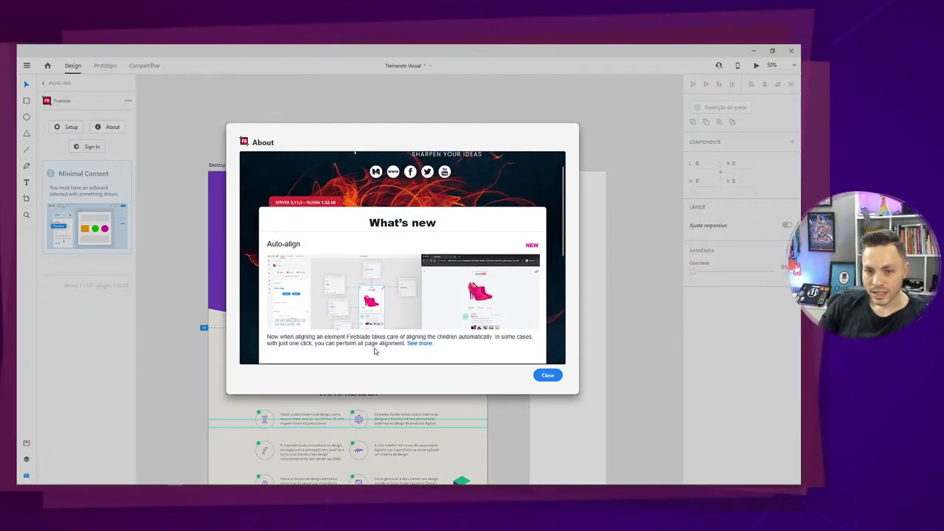
click(547, 375)
click(89, 216)
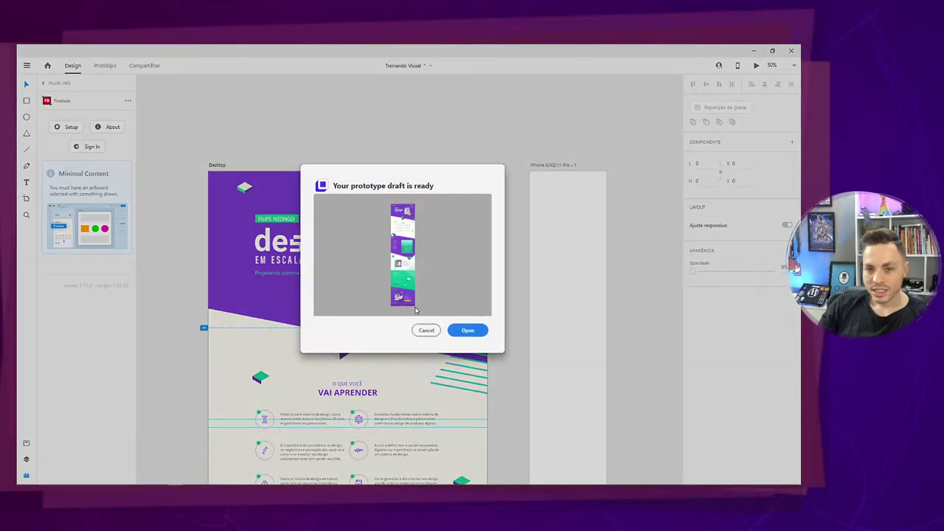
Open the ready Anima prototype draft in the browser and review the whole landing page without the surrounding toolbar.
click(466, 332)
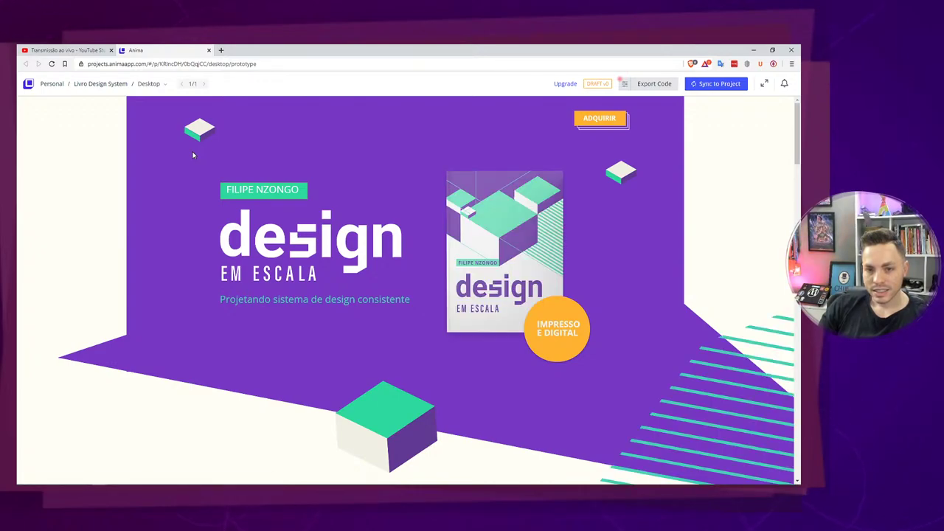
scroll(186, 240, down, 2)
scroll(187, 240, down, 8)
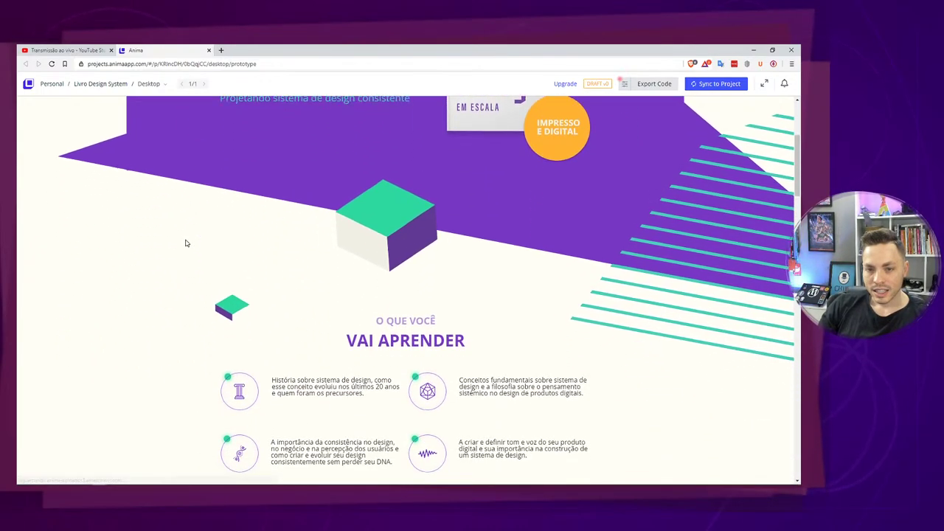
scroll(168, 306, down, 15)
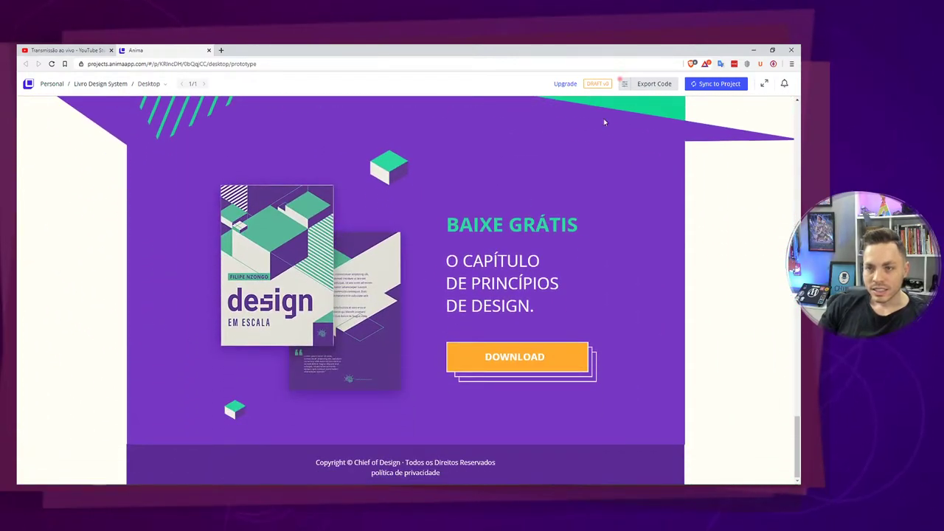
click(764, 86)
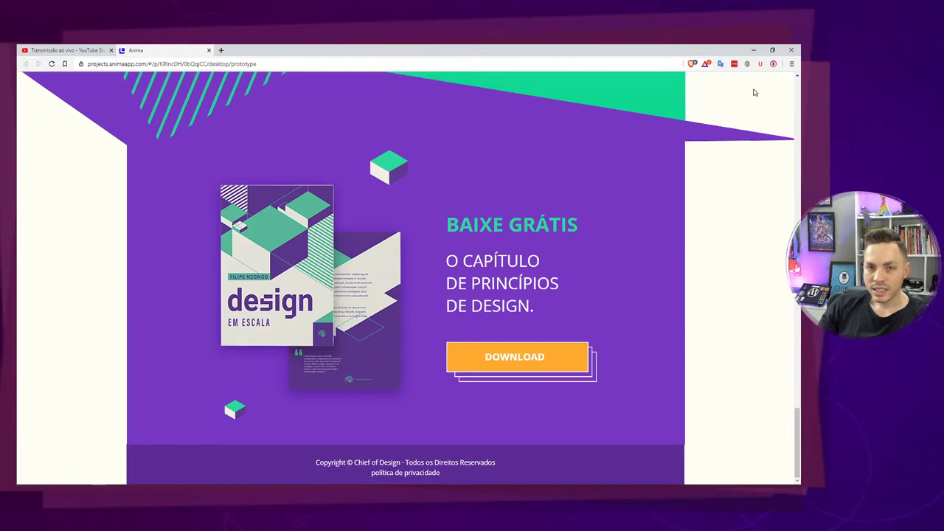
scroll(462, 233, up, 20)
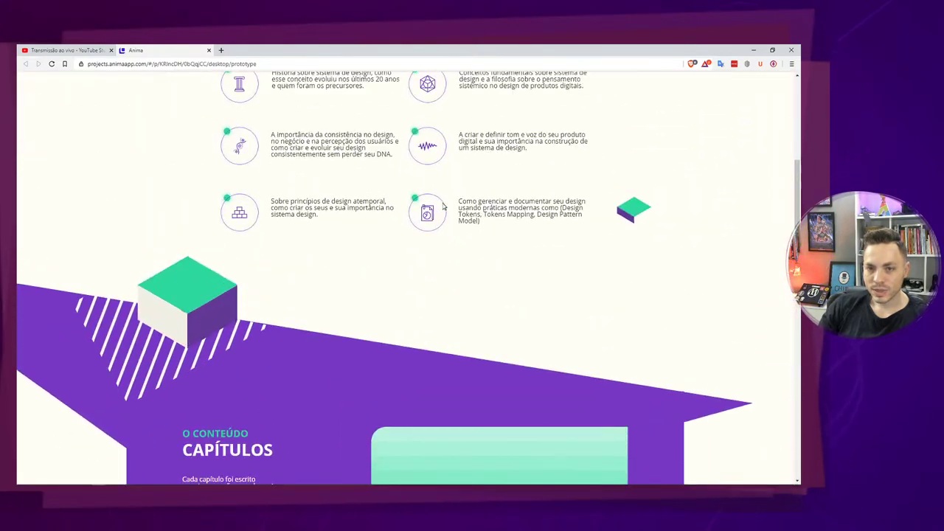
scroll(442, 207, up, 10)
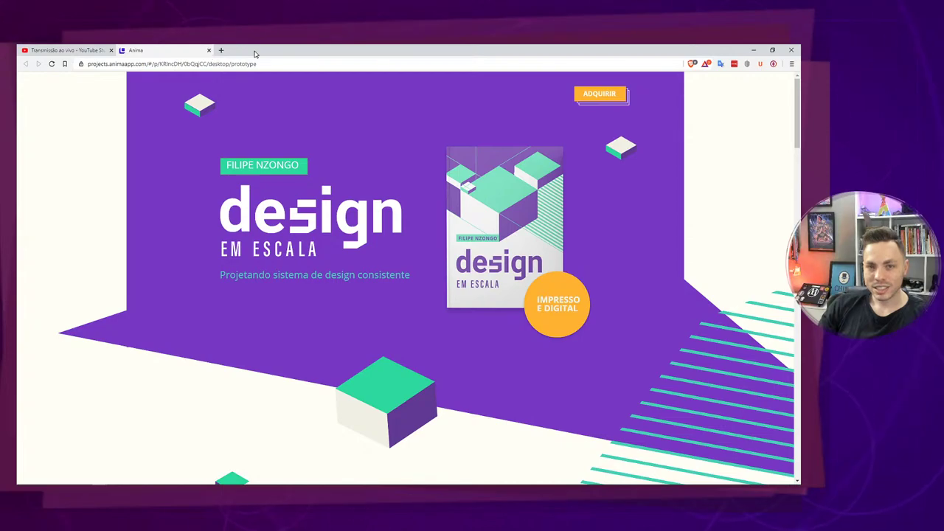
Switch back to Adobe XD, dismiss the prototype draft dialog, and show the layout grid on the iPhone X/XS/11 Pro – 1 artboard.
key(alt+Tab)
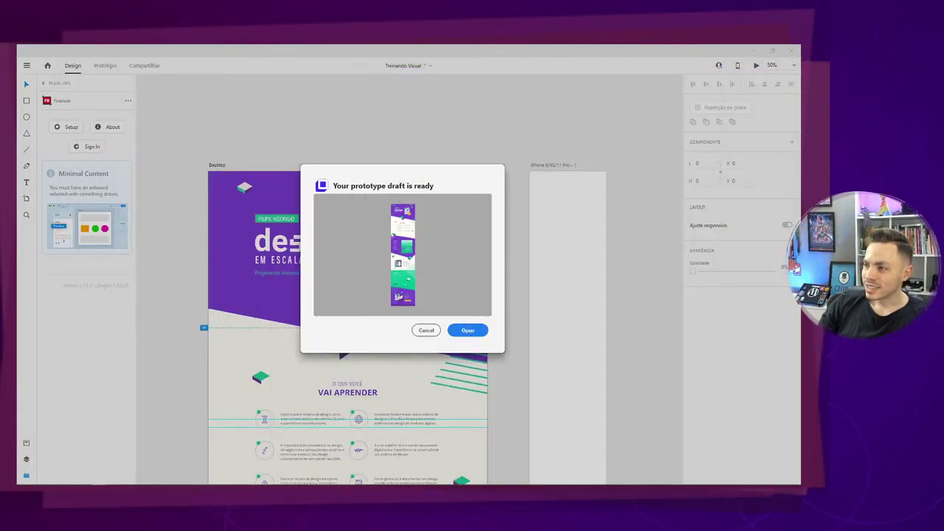
click(426, 330)
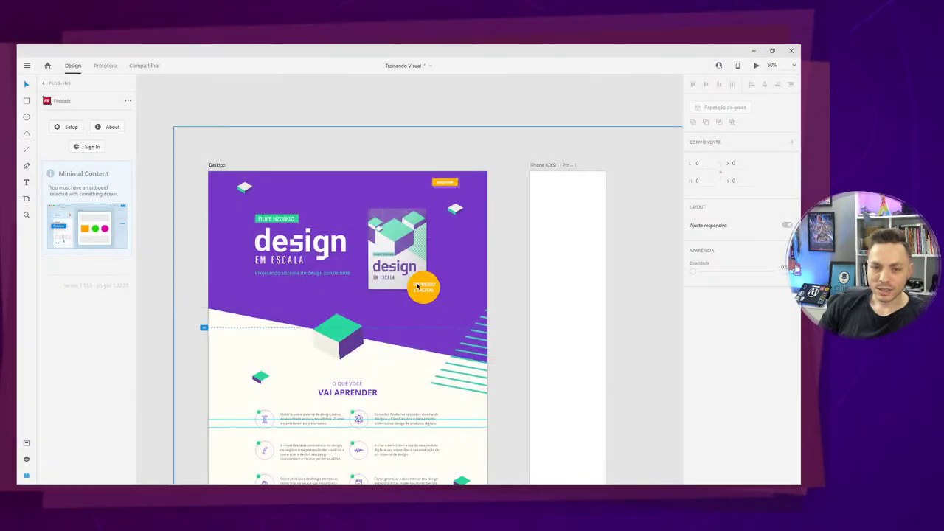
key(ctrl+plus)
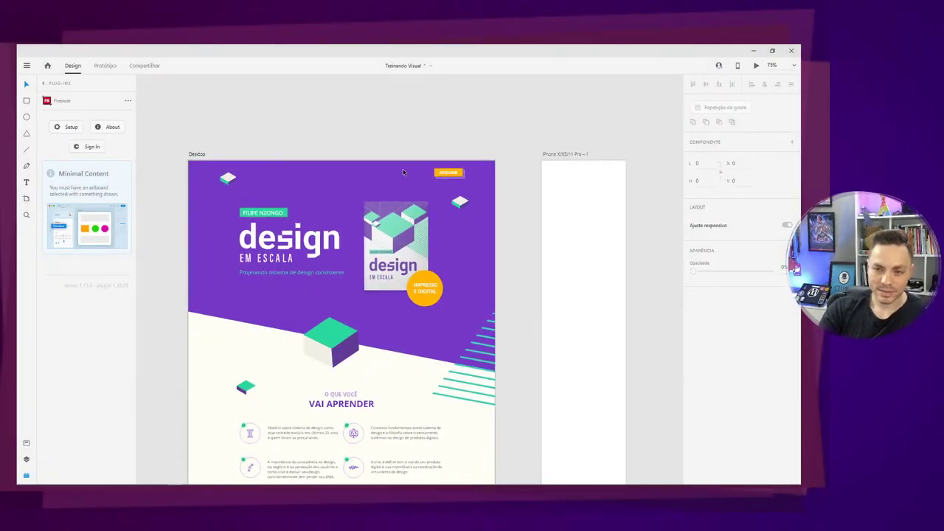
drag(545, 263, 262, 303)
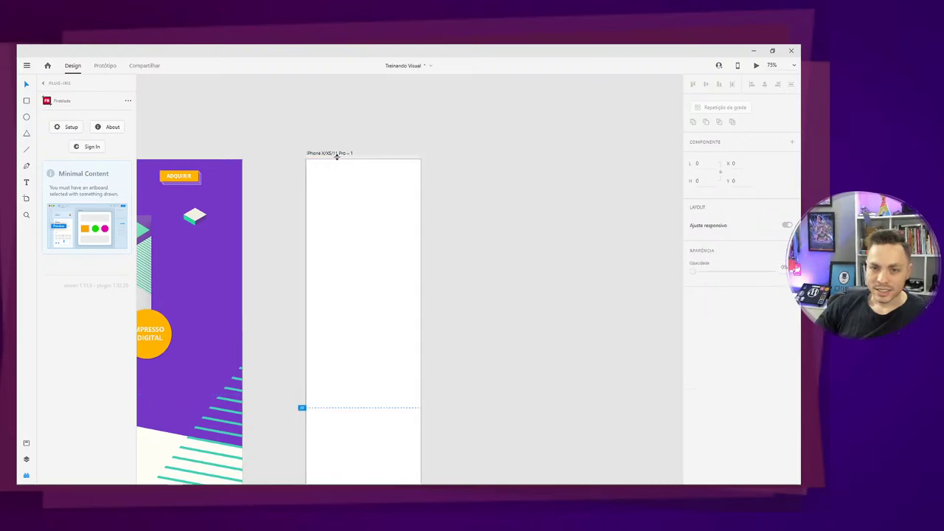
click(337, 153)
click(692, 378)
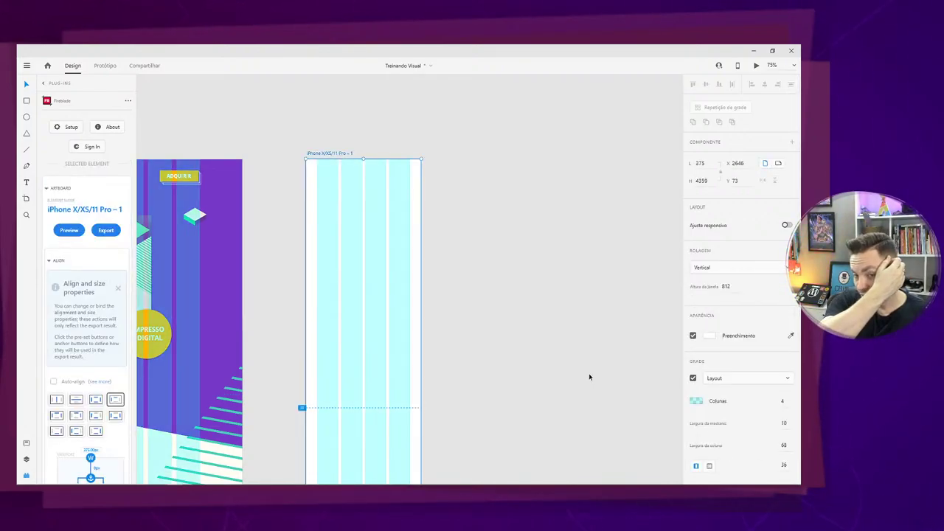
Compare the column grids of both artboards and set the iPhone grid's gutter width to 15.
drag(298, 327, 558, 223)
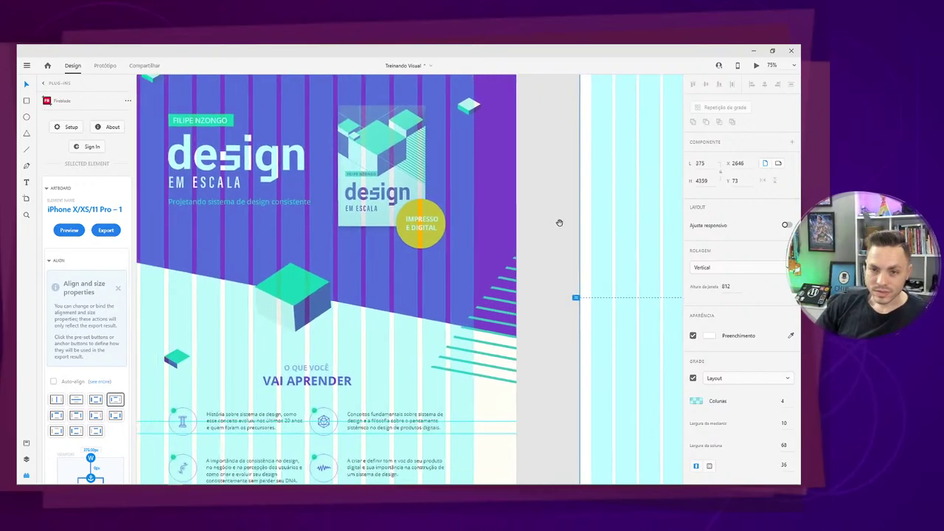
drag(426, 249, 597, 317)
scroll(597, 317, right, 5)
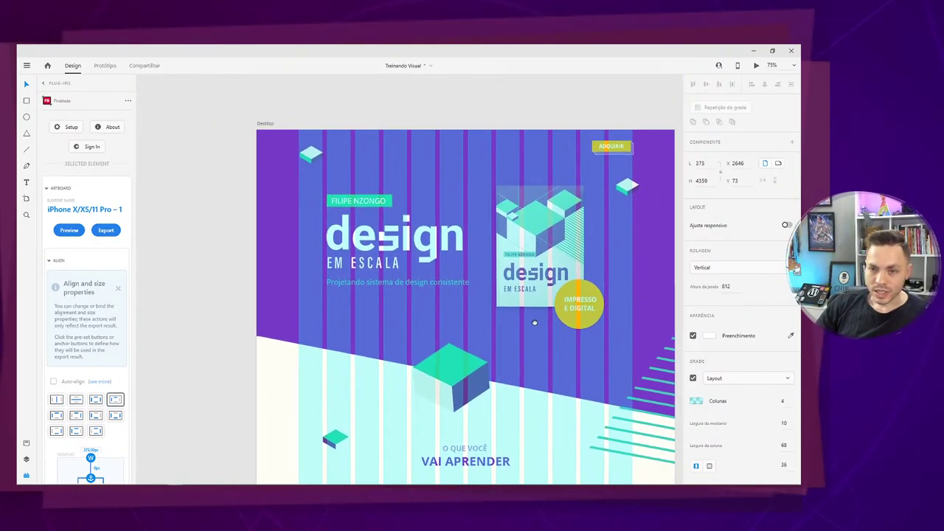
scroll(488, 306, right, 3)
scroll(424, 264, down, 3)
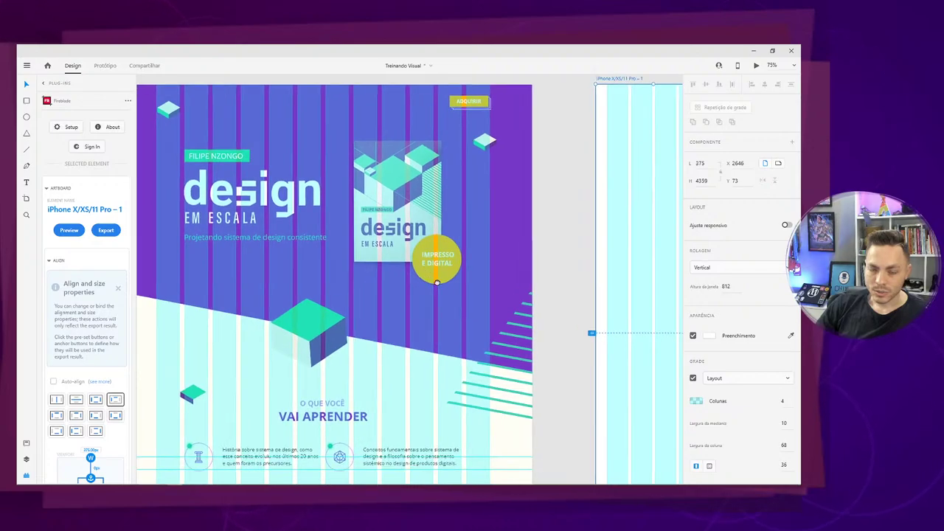
scroll(424, 269, right, 3)
scroll(424, 269, up, 2)
scroll(423, 280, left, 2)
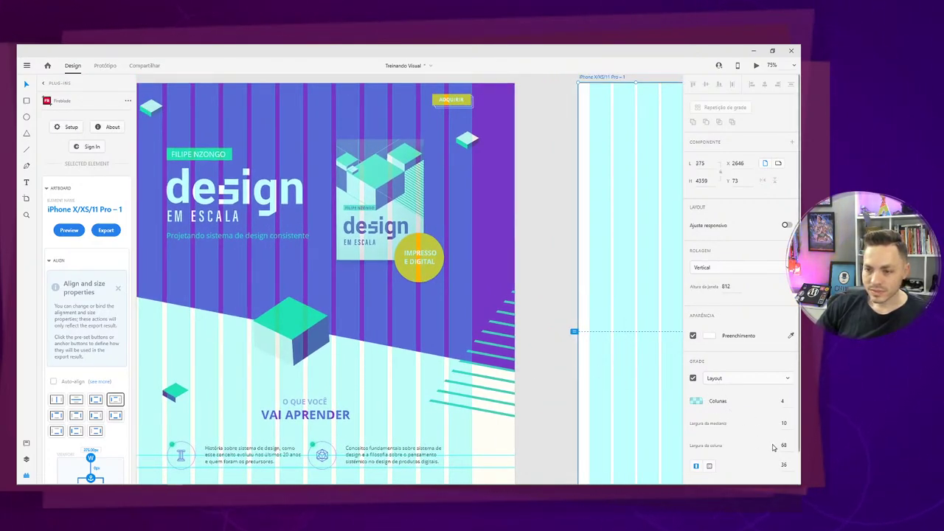
drag(597, 388, 515, 360)
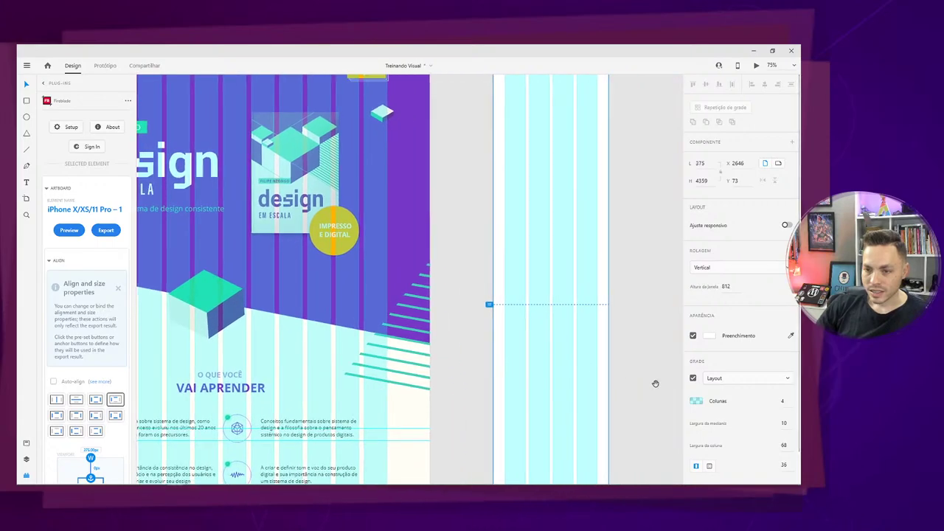
click(784, 422)
text(15)
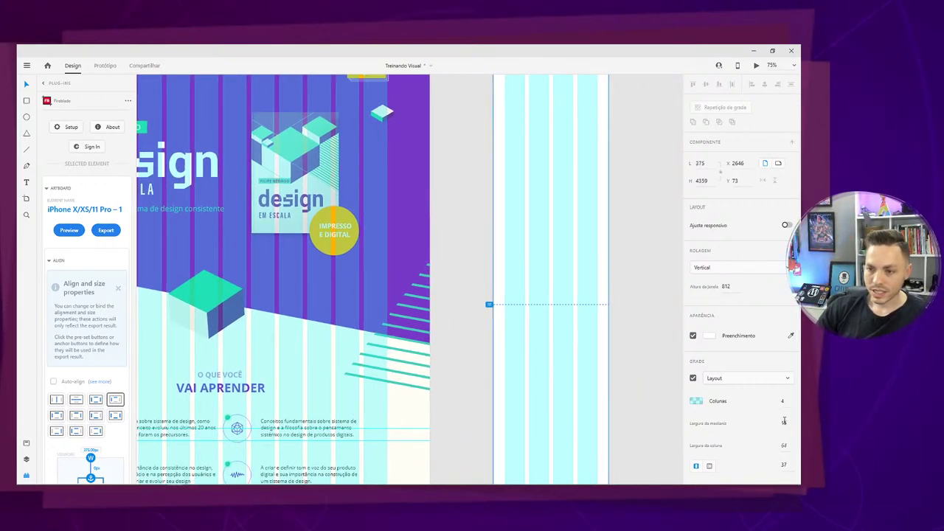
key(Return)
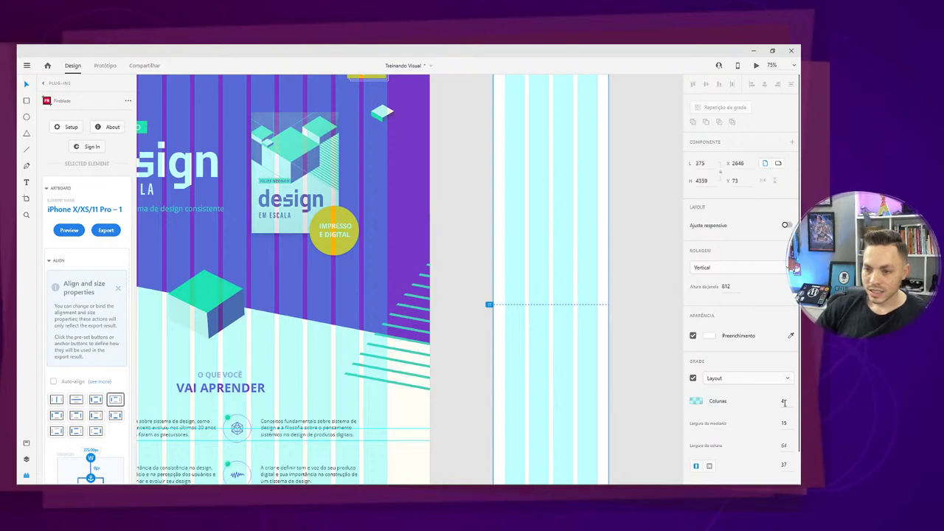
Try eight columns in the iPhone artboard's layout grid and undo the change.
click(783, 400)
text(8)
key(Return)
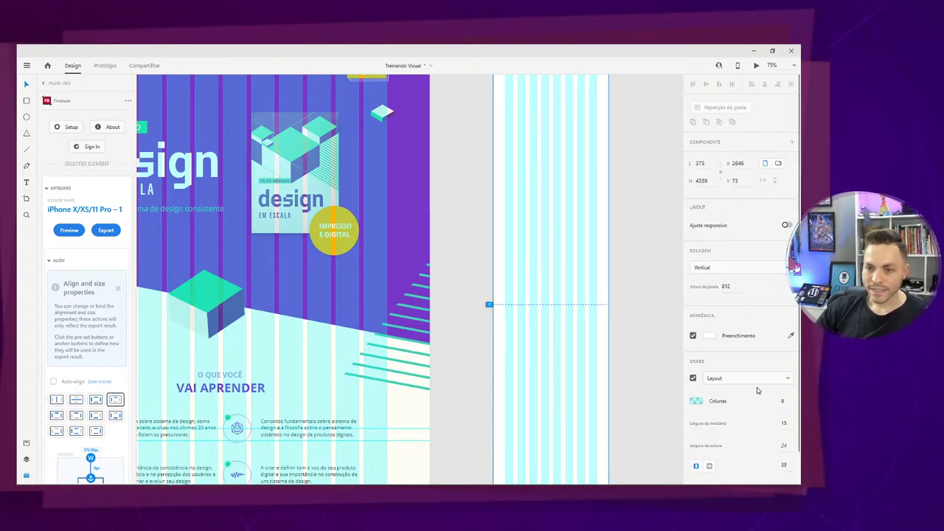
key(ctrl+z)
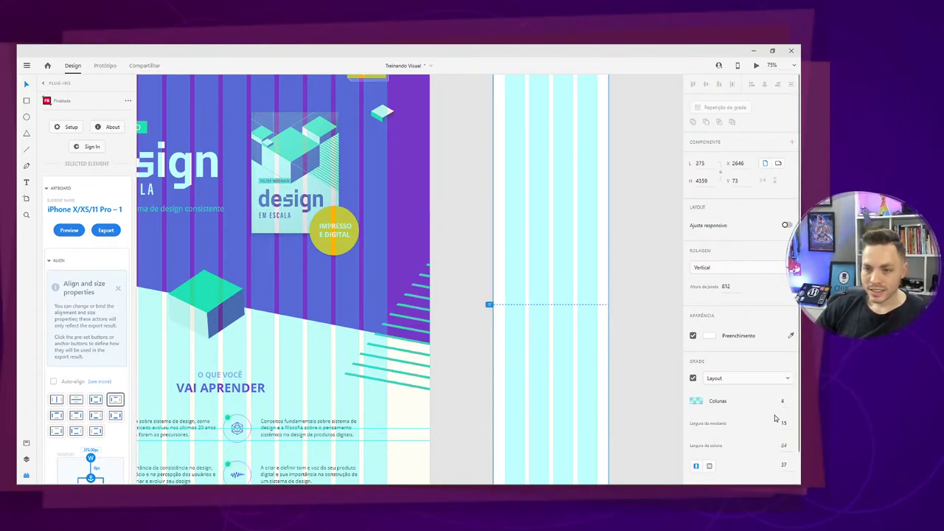
Set the side margins of the iPhone artboard's layout grid to 15.
scroll(665, 379, up, 1)
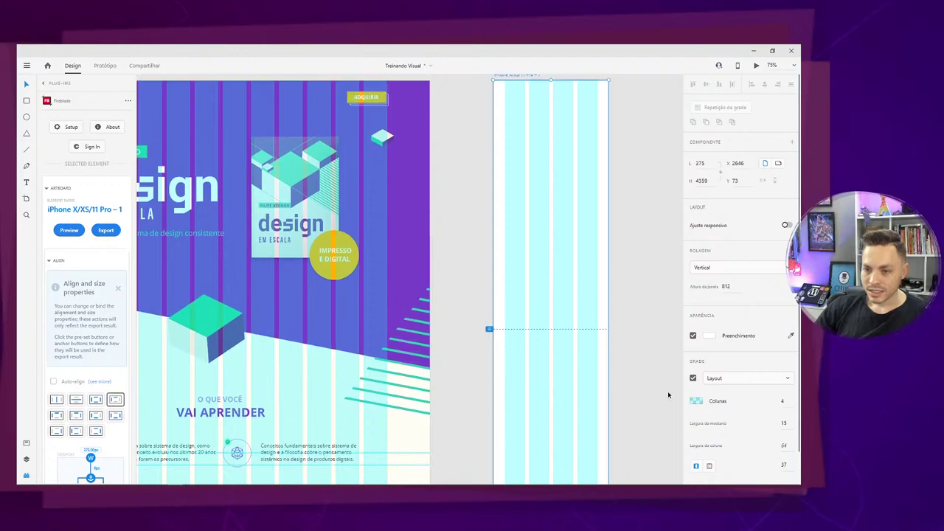
click(780, 460)
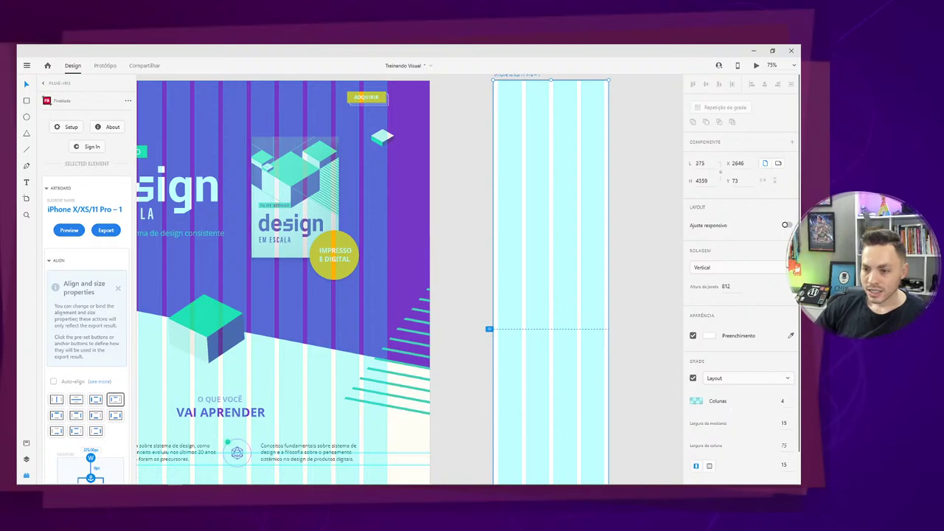
Try eight columns again with the 15 px margins on the iPhone grid and undo the change.
double_click(783, 402)
text(8)
key(Return)
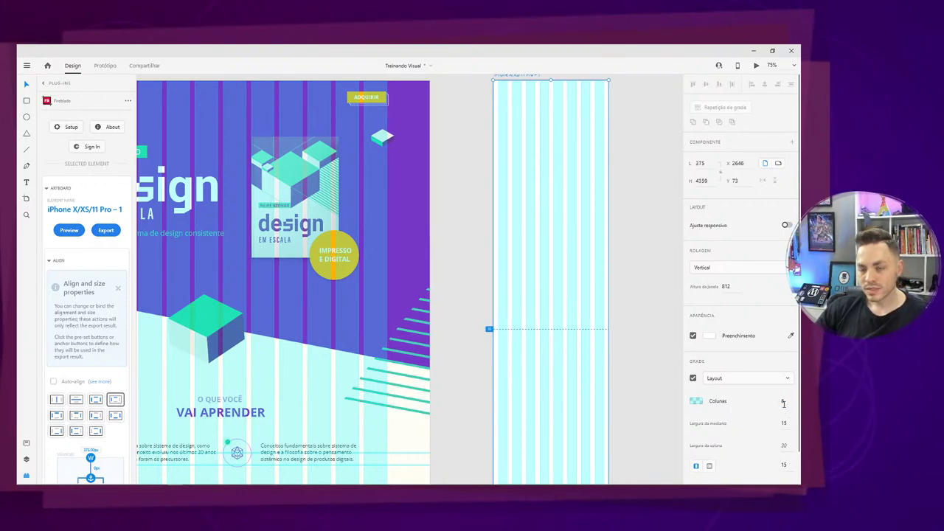
key(ctrl+z)
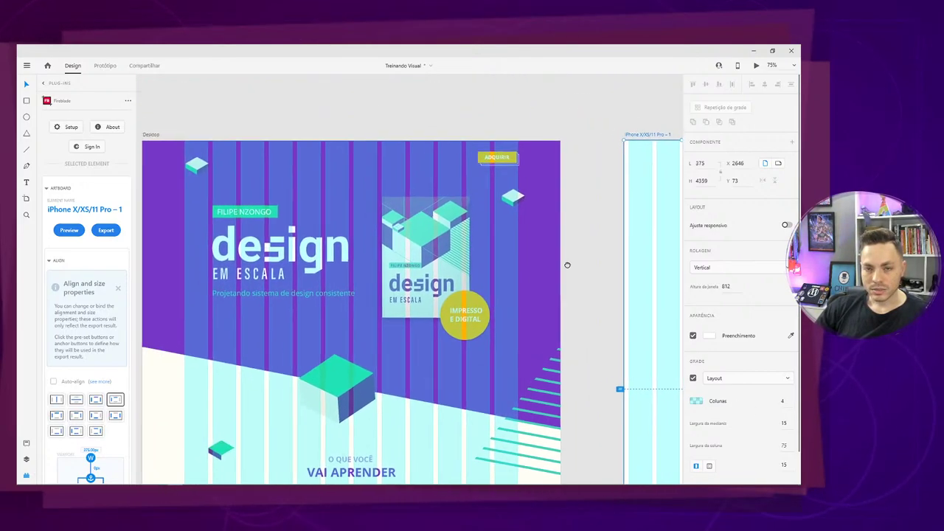
Set the gutter width of the Desktop artboard's 12-column layout grid to 30.
scroll(384, 216, left, 5)
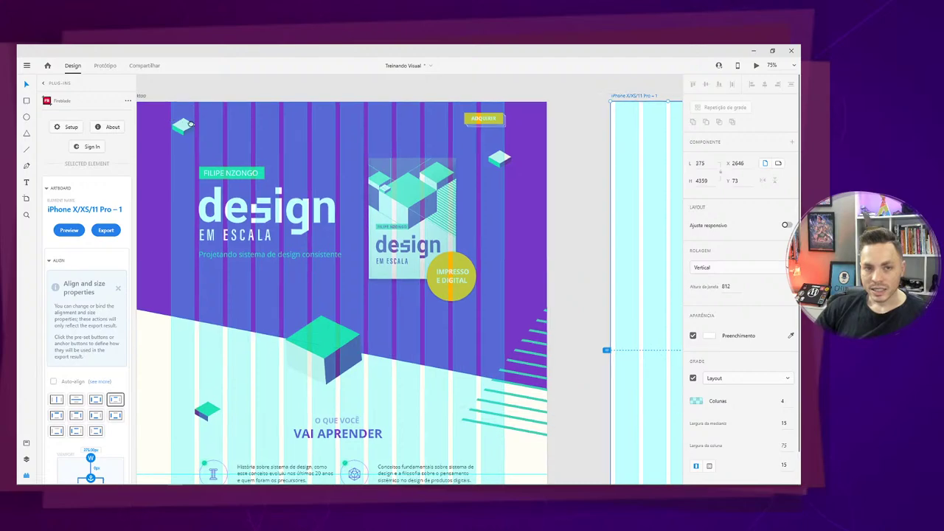
scroll(197, 105, left, 3)
click(190, 108)
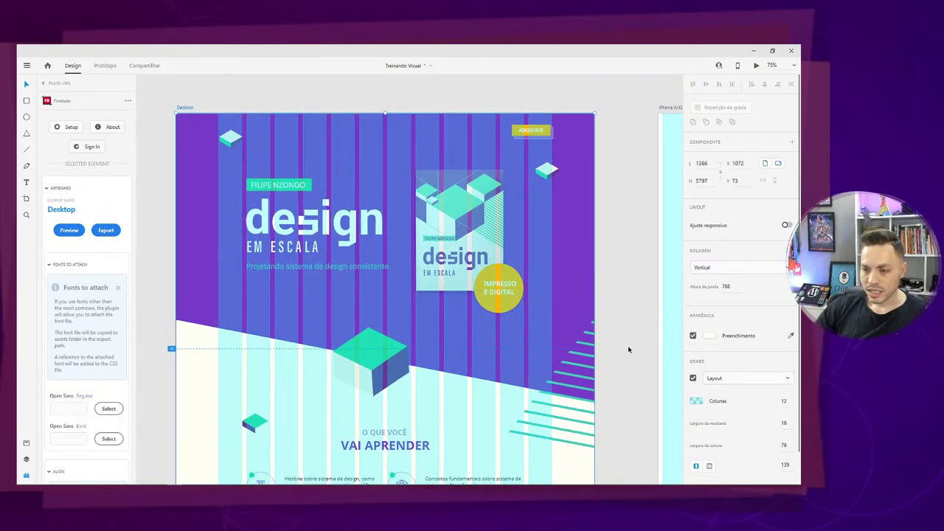
drag(644, 399, 526, 376)
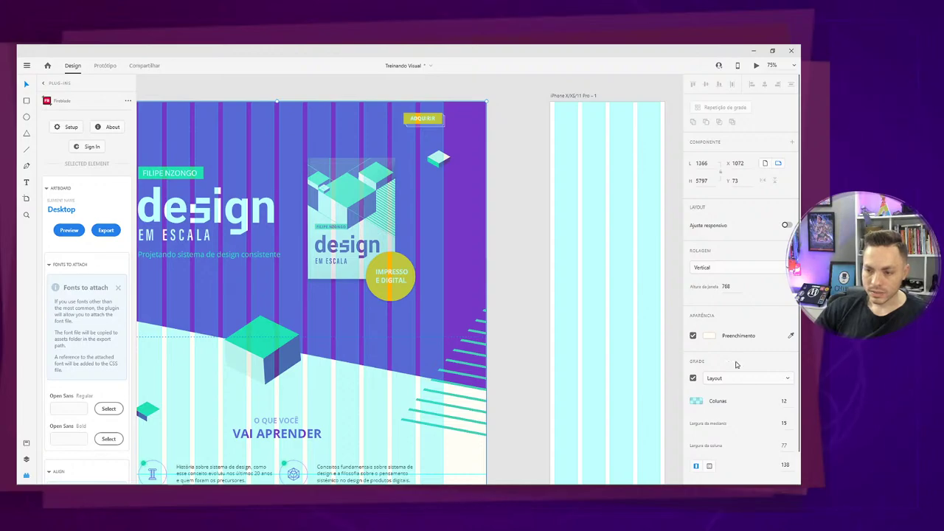
click(783, 424)
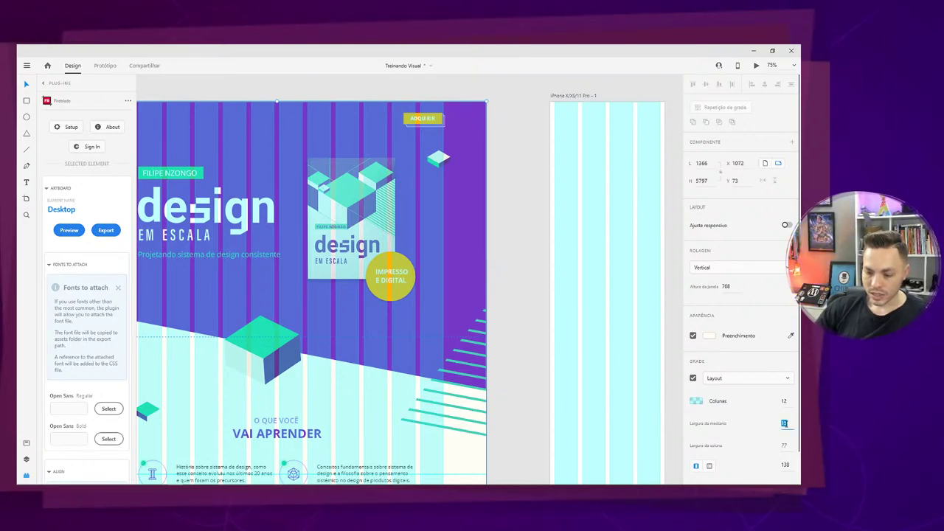
key(Return)
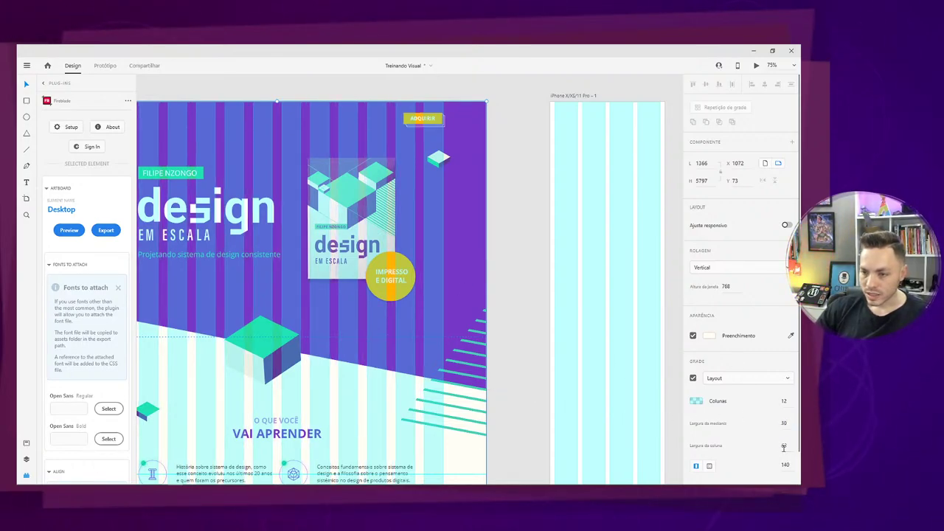
Undo the last gutter width change in the Desktop artboard's layout grid.
click(785, 463)
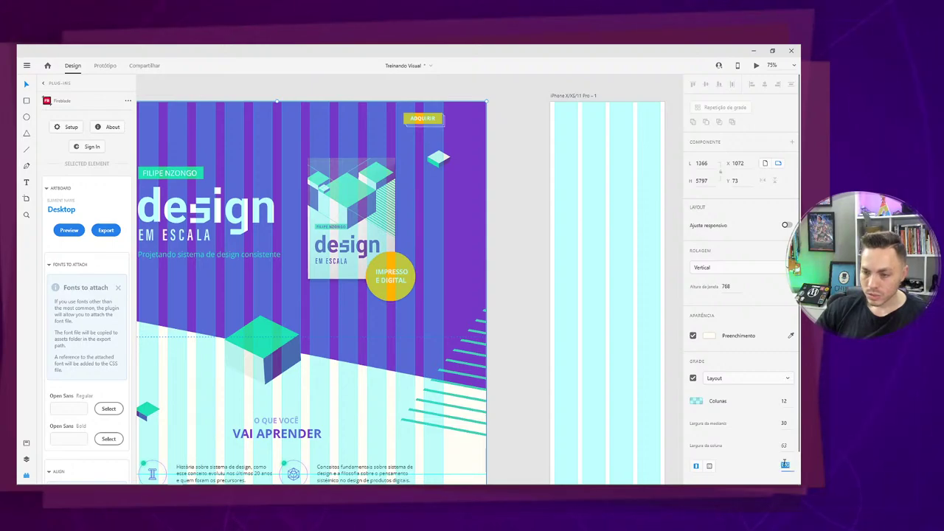
key(ctrl+z)
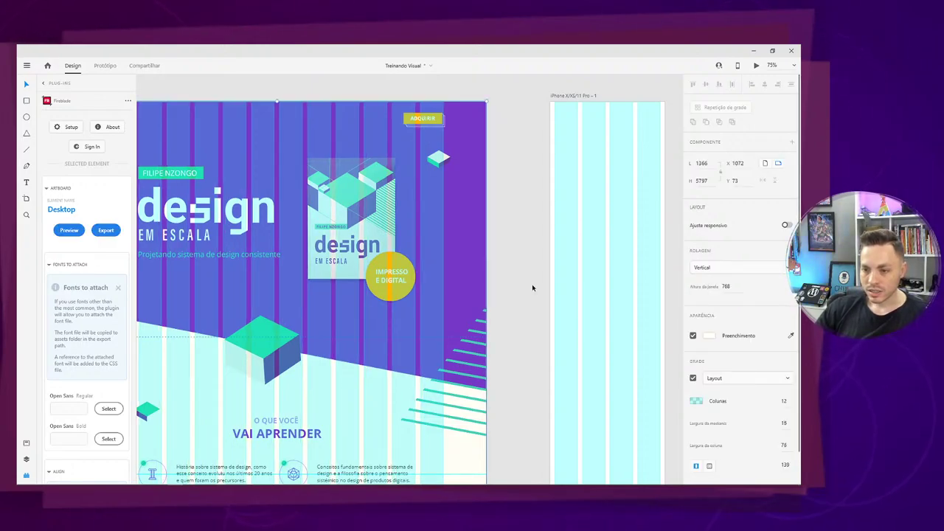
key(ctrl+z)
Set the side margins of the iPhone artboard's four-column layout grid to 15.
key(space)
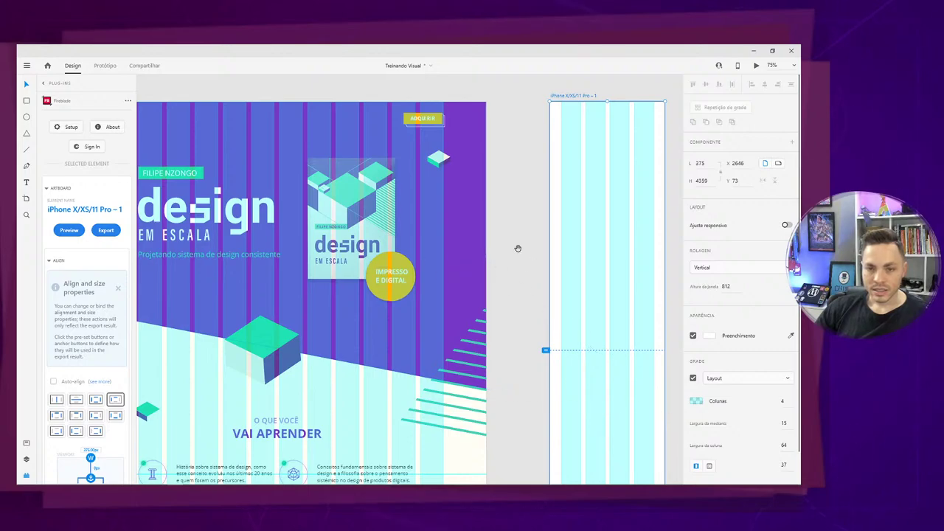
drag(517, 248, 457, 278)
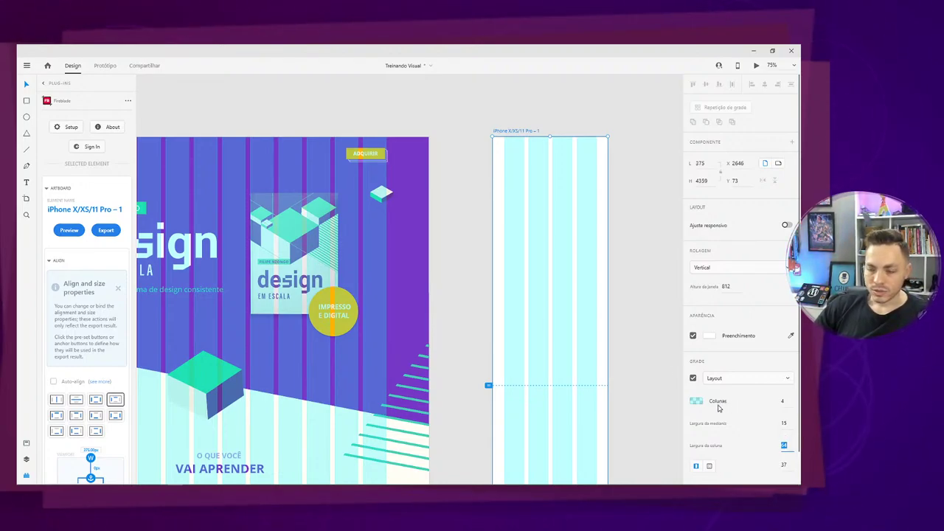
key(Tab)
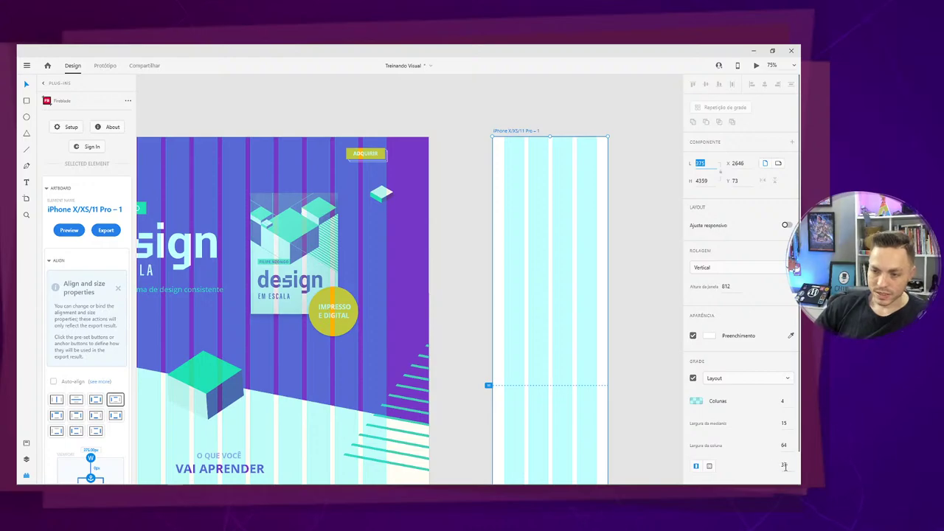
click(783, 466)
key(Return)
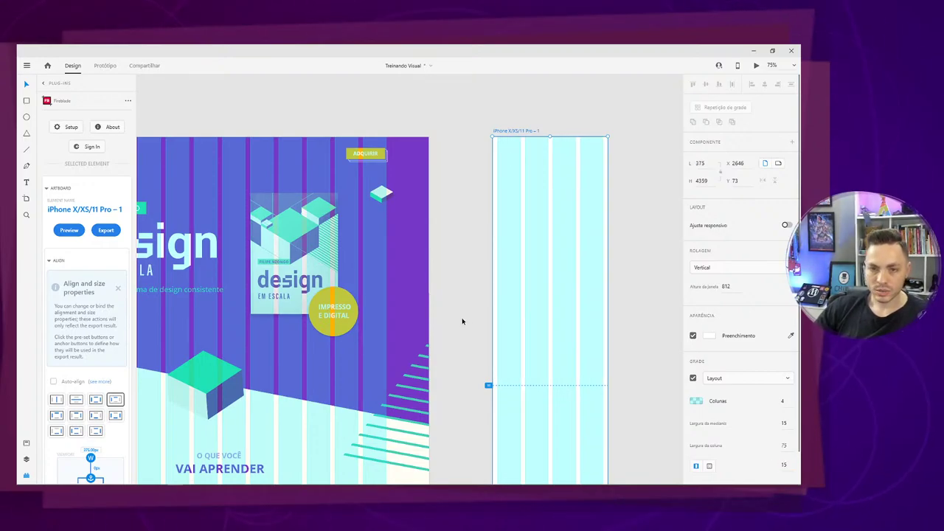
Select the whole header group on the Desktop artboard and show that artboard's layers.
drag(451, 238, 562, 206)
click(349, 213)
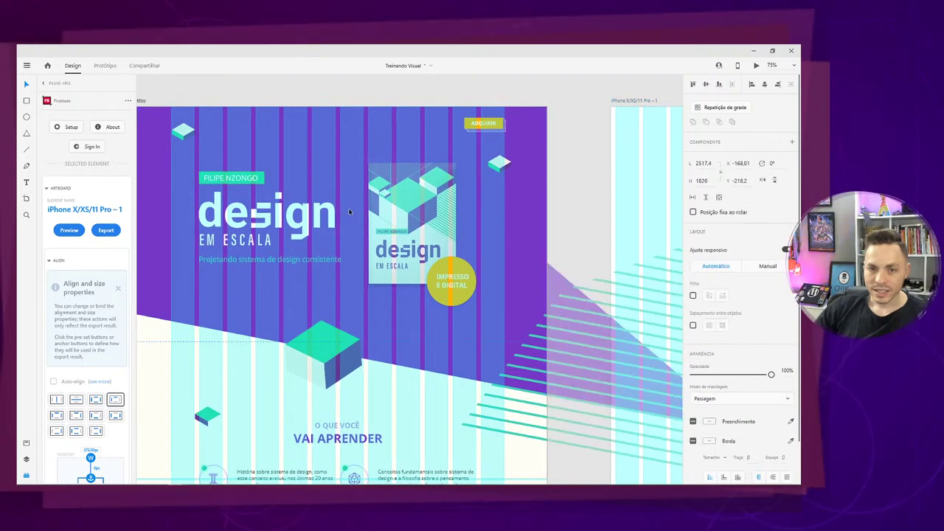
key(ctrl+minus)
drag(526, 233, 403, 192)
click(555, 236)
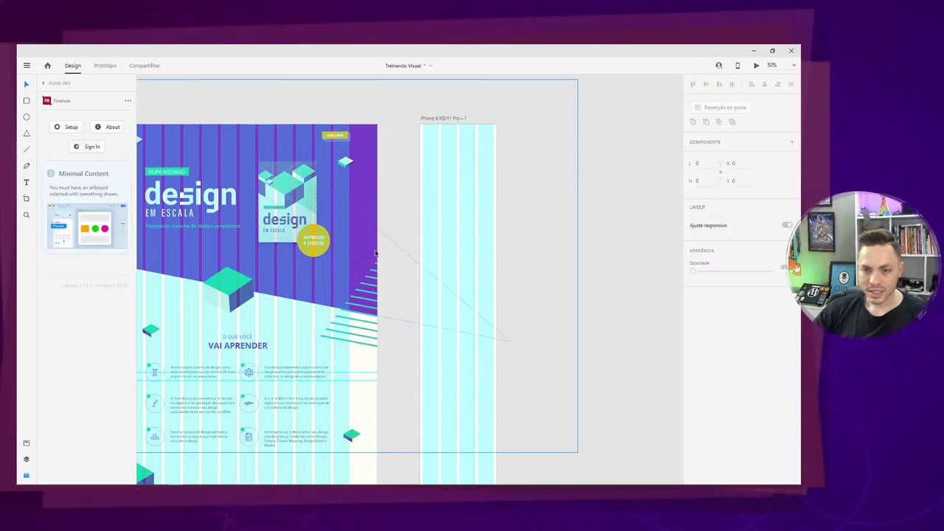
drag(438, 120, 526, 123)
drag(405, 183, 484, 197)
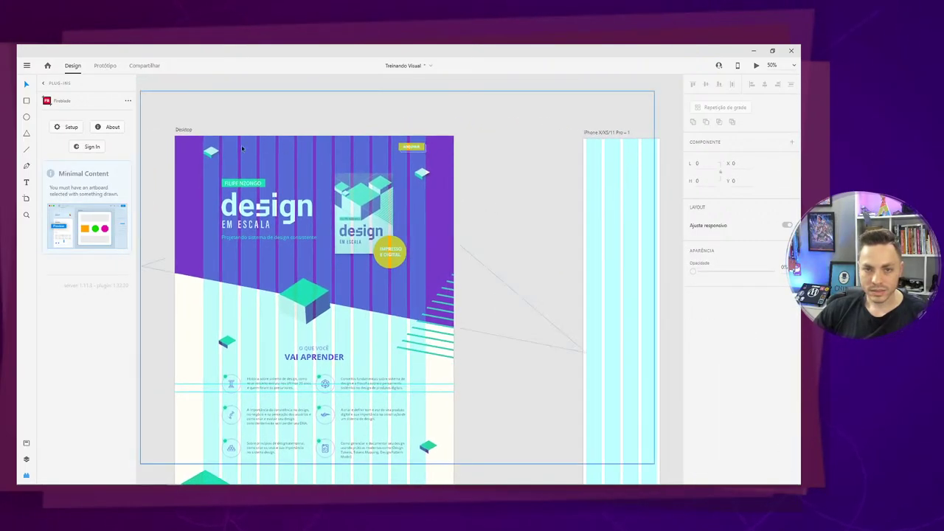
drag(176, 116, 423, 244)
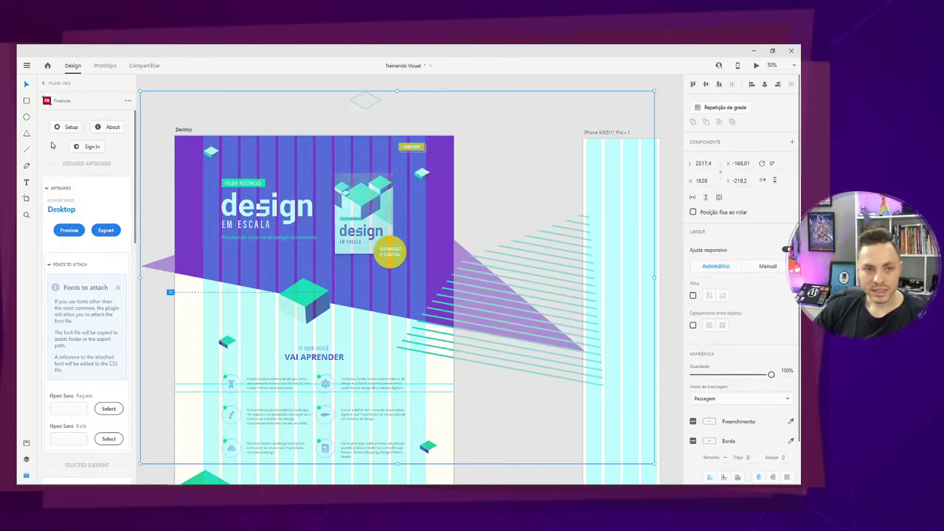
click(46, 84)
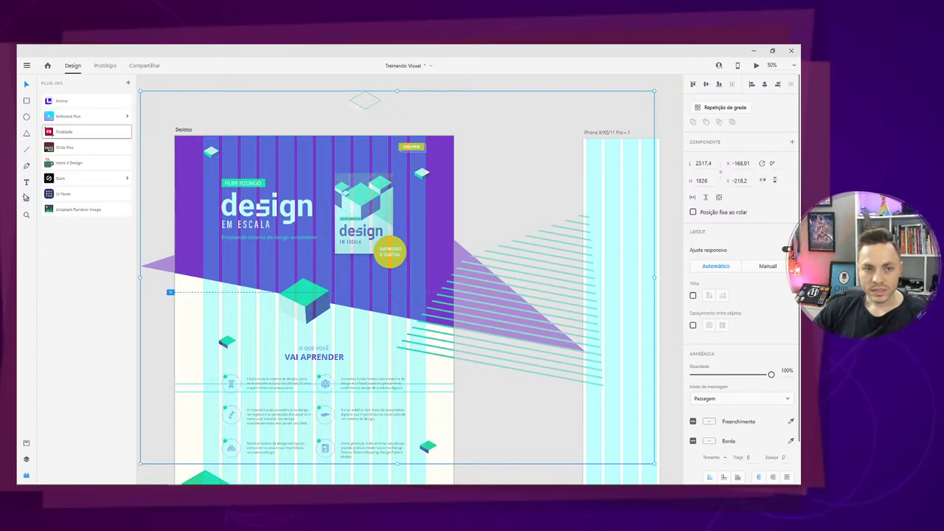
click(26, 445)
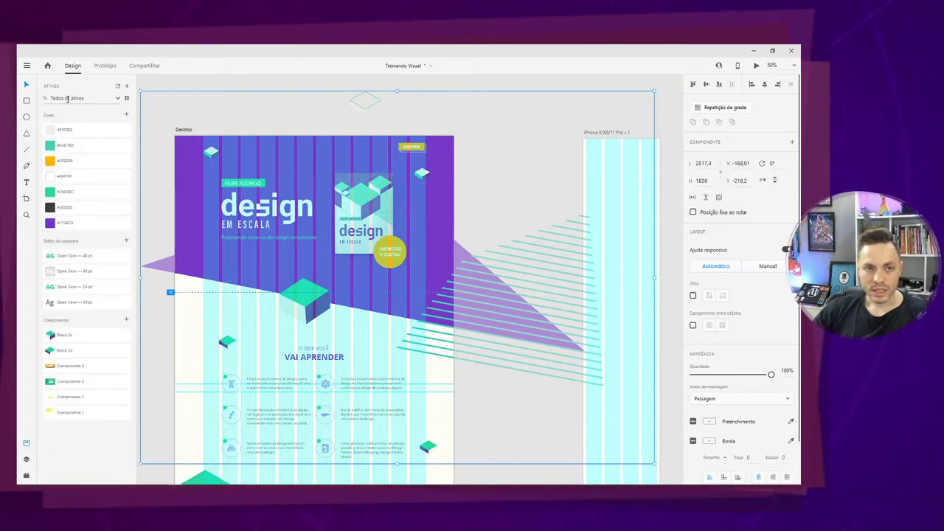
click(27, 459)
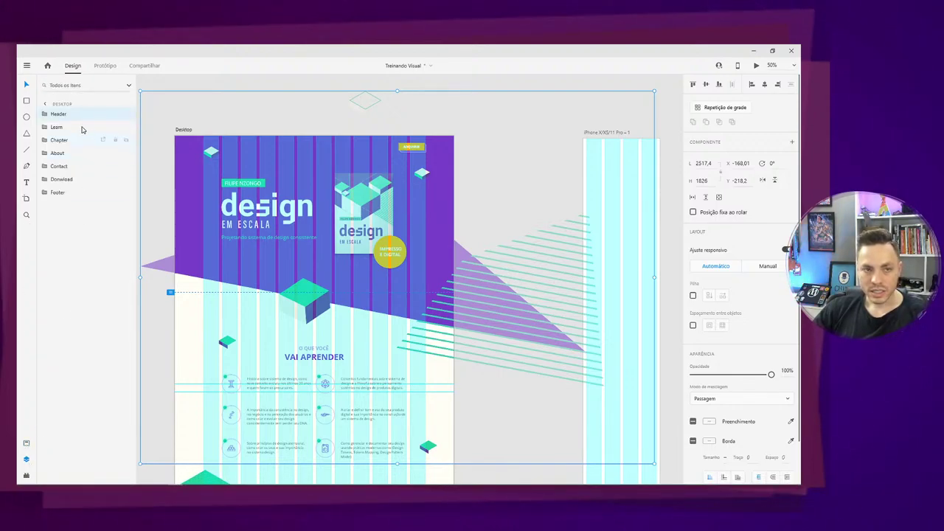
Duplicate the Header group on the Desktop artboard and lock the original beneath the copy.
right_click(80, 116)
key(Escape)
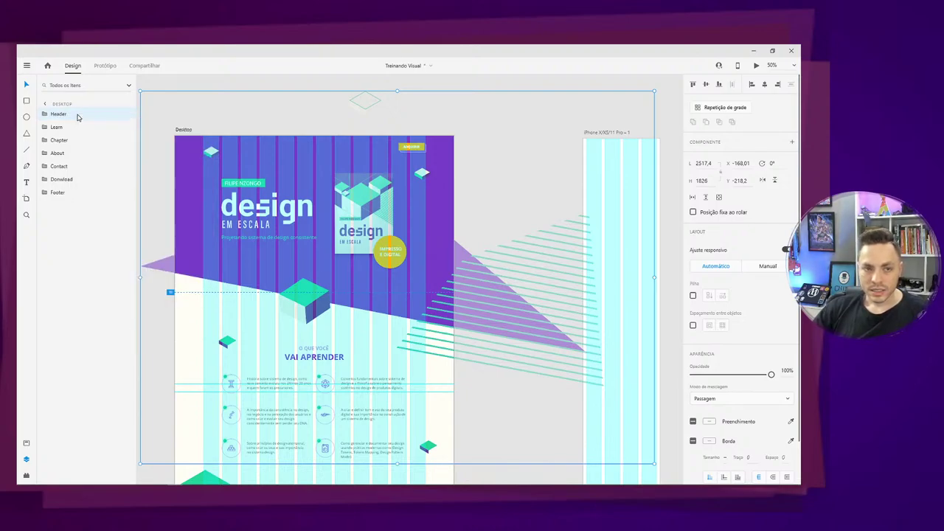
right_click(76, 117)
click(95, 154)
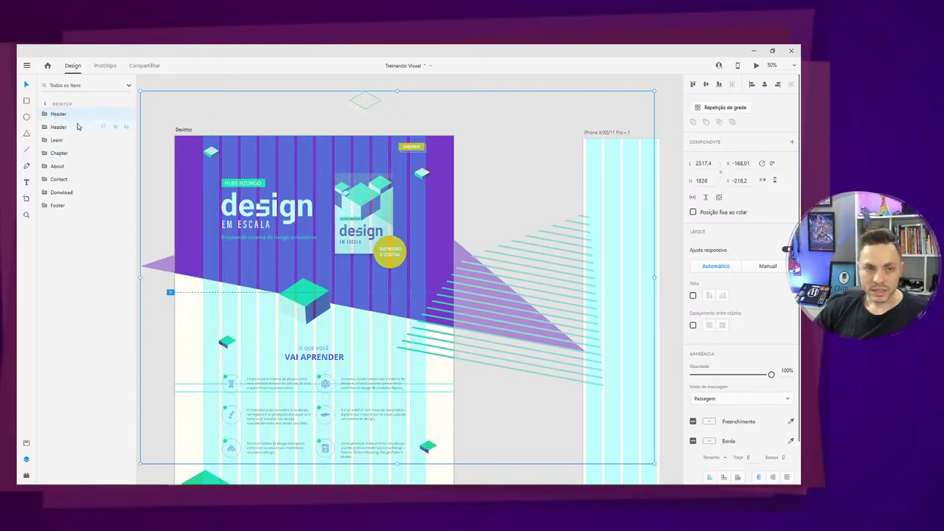
click(115, 127)
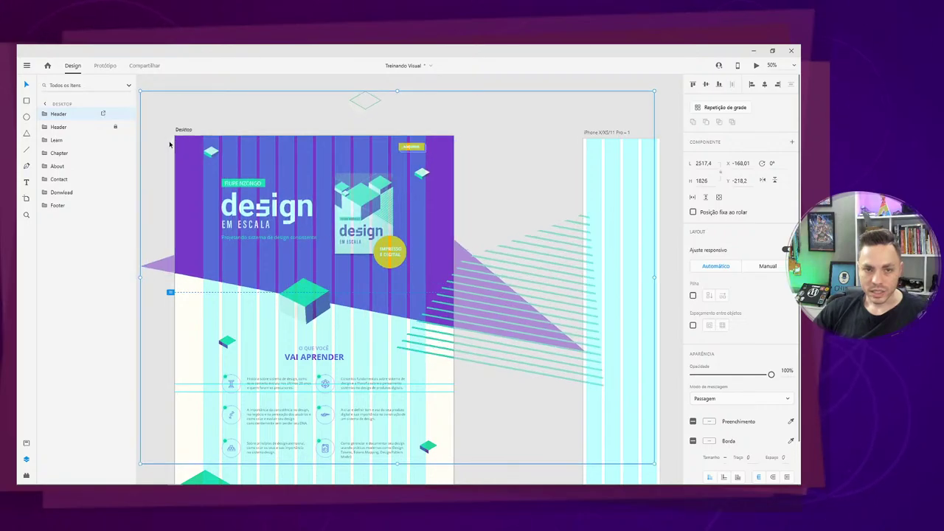
Move the unlocked Header copy onto the iPhone artboard, with its title over the layout columns.
drag(170, 145, 451, 293)
drag(389, 248, 621, 242)
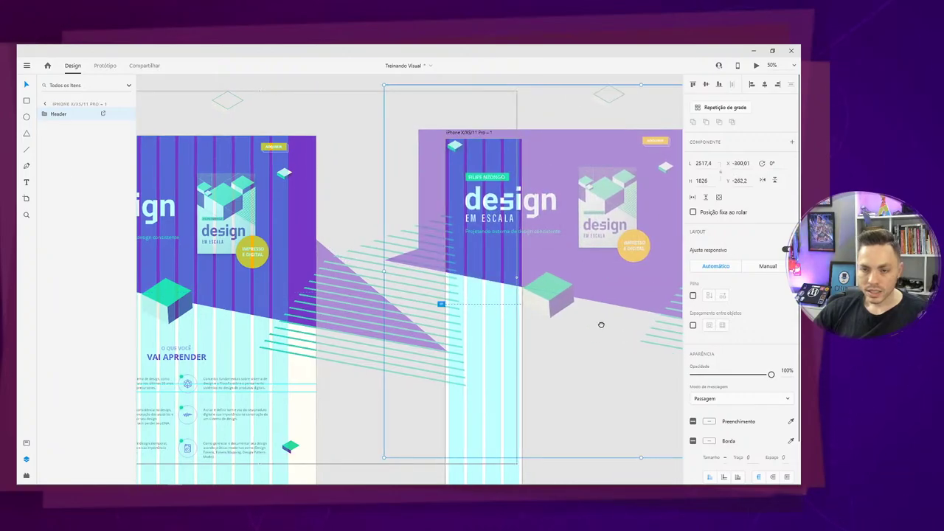
scroll(582, 328, up, 1)
scroll(575, 313, up, 2)
key(ctrl+1)
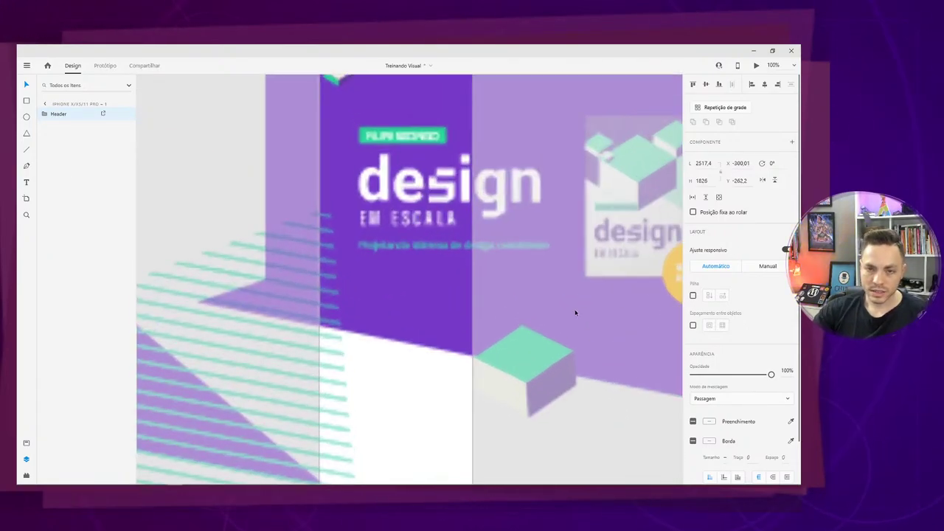
key(ctrl+shift+')
click(237, 191)
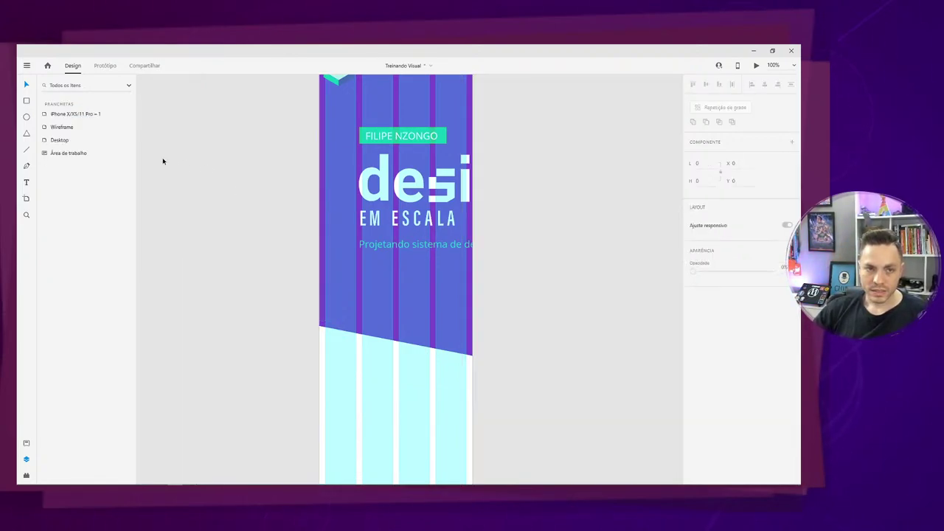
Shrink the header copy's purple União 1 background shape to about 1272 × 601 and place it flush with the iPhone artboard's upper edge.
click(89, 145)
drag(270, 157, 223, 311)
click(375, 317)
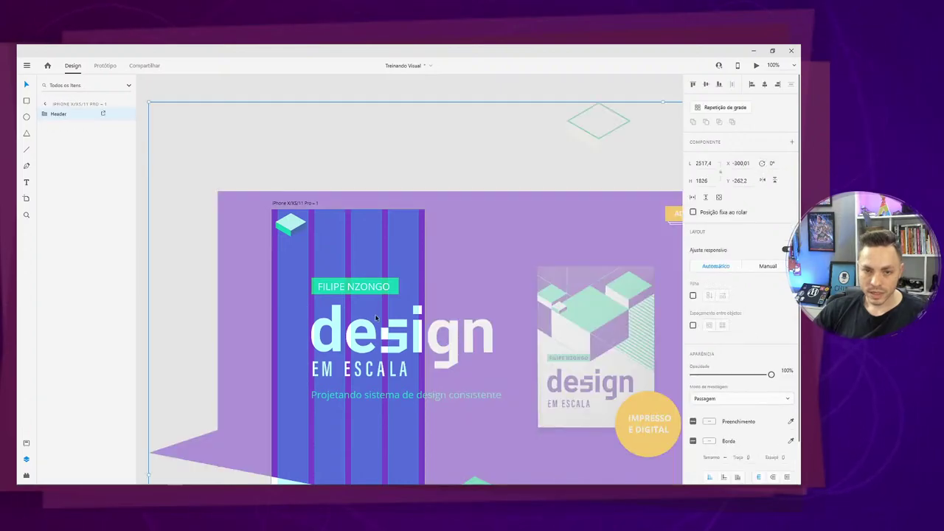
double_click(449, 322)
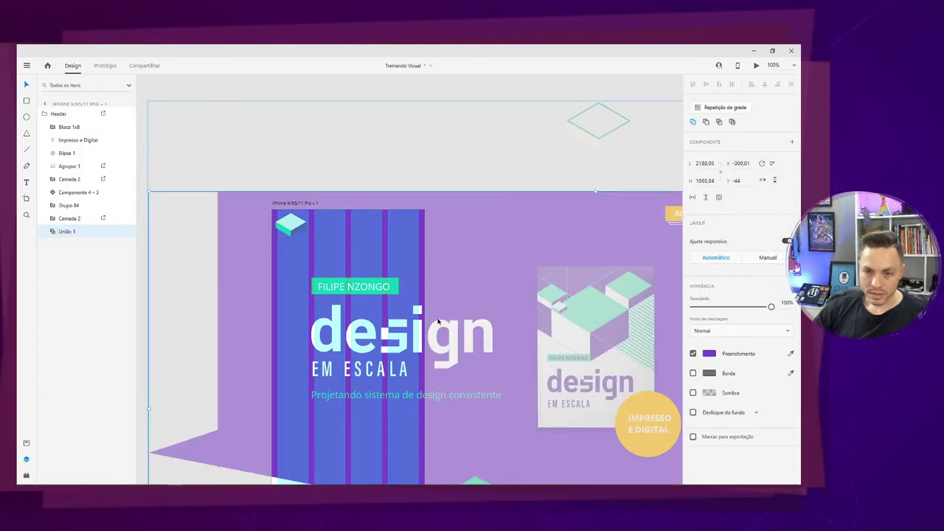
double_click(438, 321)
drag(456, 277, 474, 313)
scroll(473, 313, down, 4)
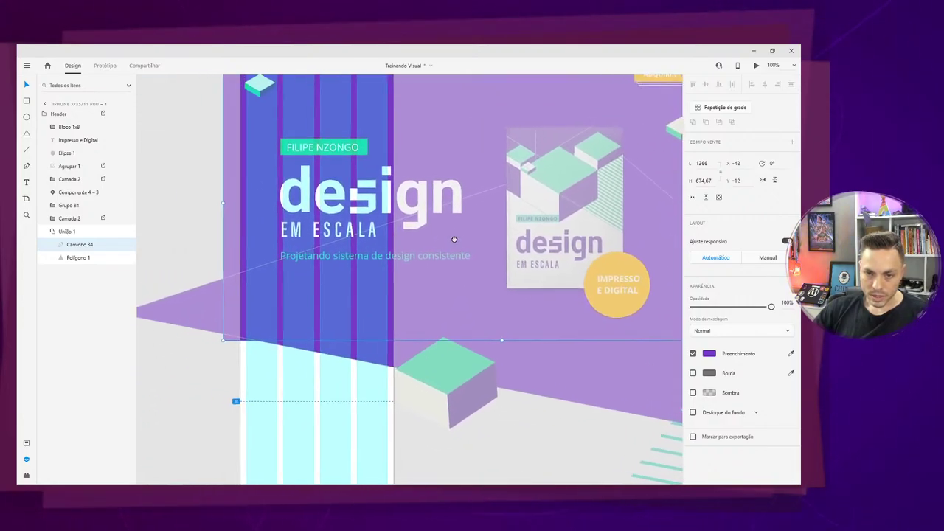
click(532, 359)
double_click(533, 359)
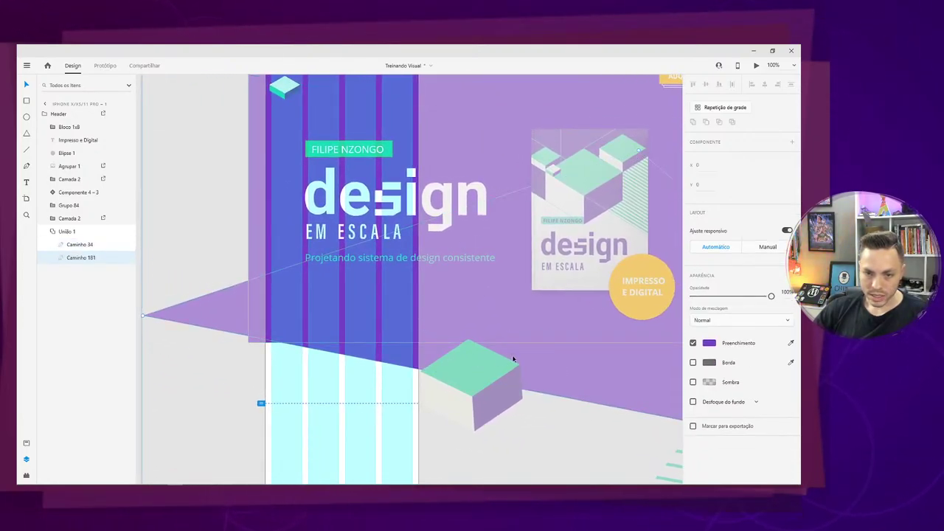
scroll(392, 329, up, 2)
click(81, 231)
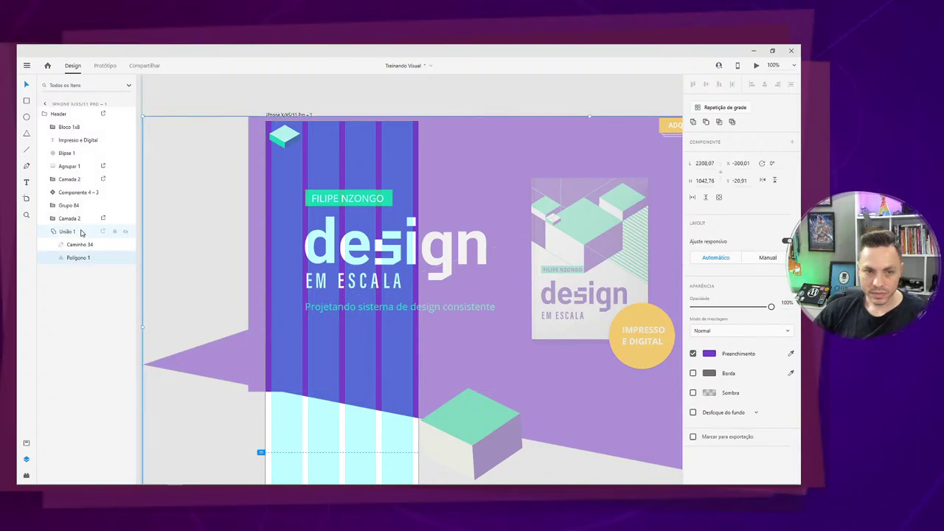
drag(145, 118, 516, 293)
drag(609, 382, 225, 208)
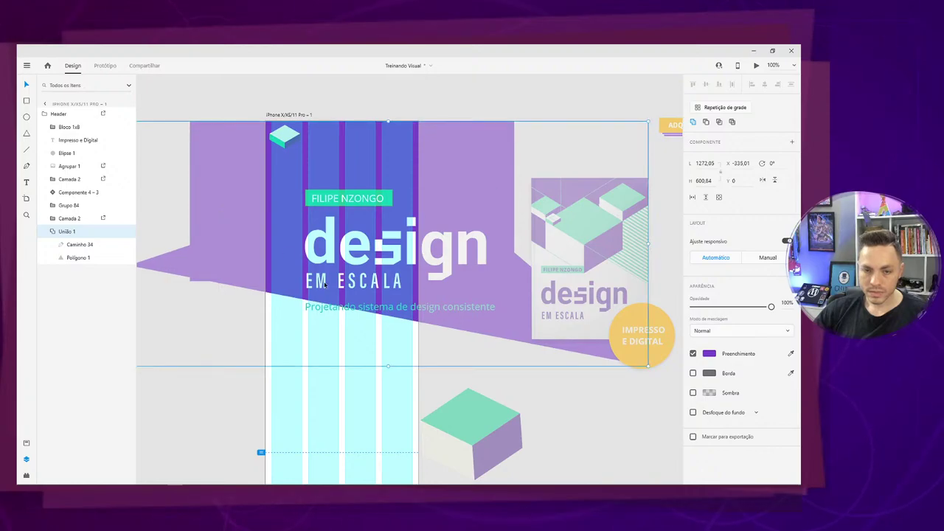
Hide the header copy's text, logo, book, badge, button and line layers, and move the small Bloco 1x8 cube above the iPhone artboard.
double_click(507, 306)
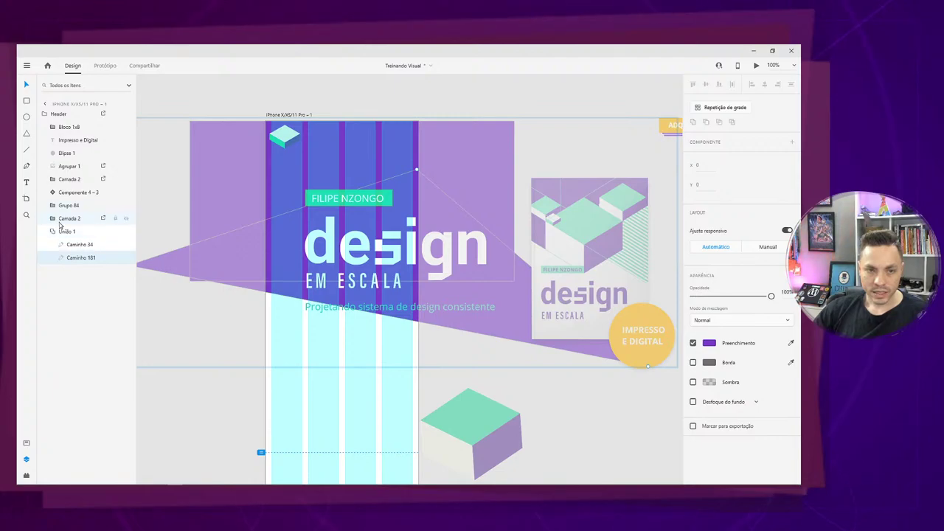
click(74, 206)
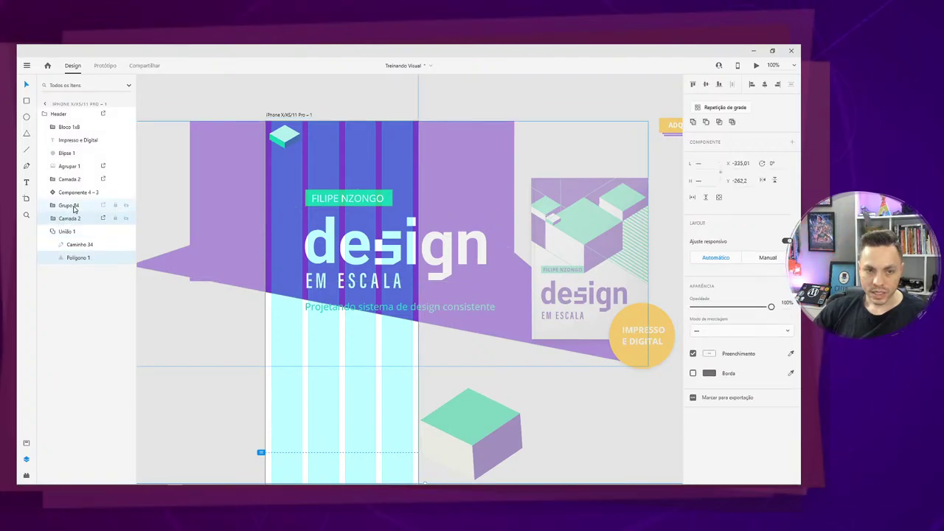
click(126, 218)
click(126, 204)
click(126, 191)
click(126, 179)
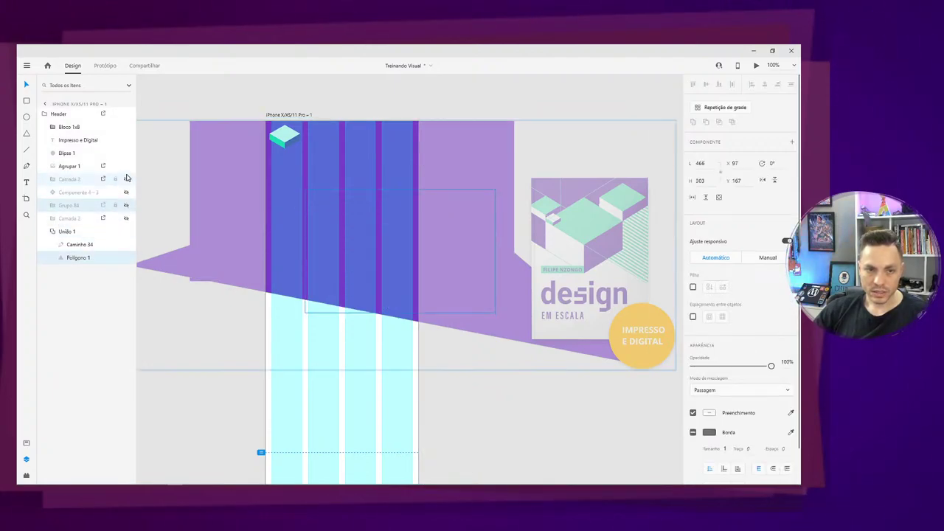
click(126, 166)
click(126, 152)
click(126, 140)
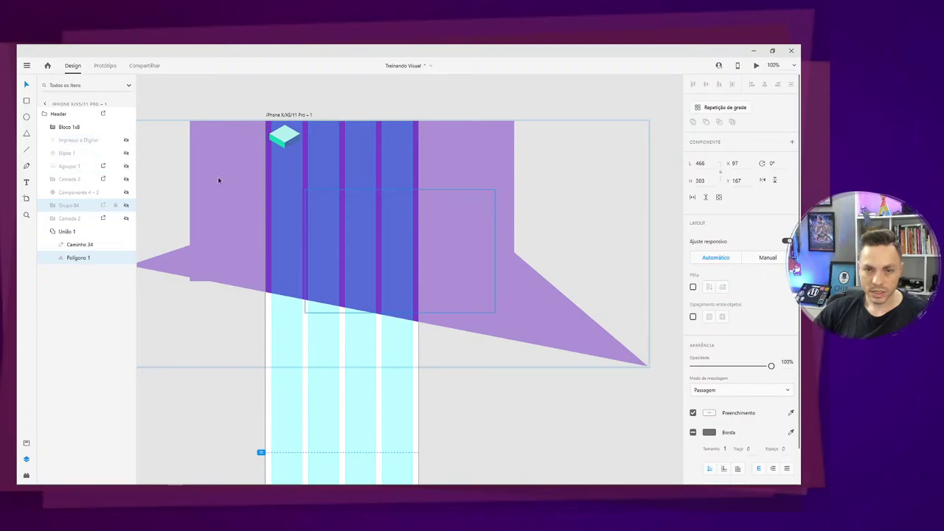
drag(285, 136, 318, 96)
Move the Polígono 1 triangle inside União 1 down and left to about X -483, Y 95, lowering the header's diagonal edge.
click(441, 241)
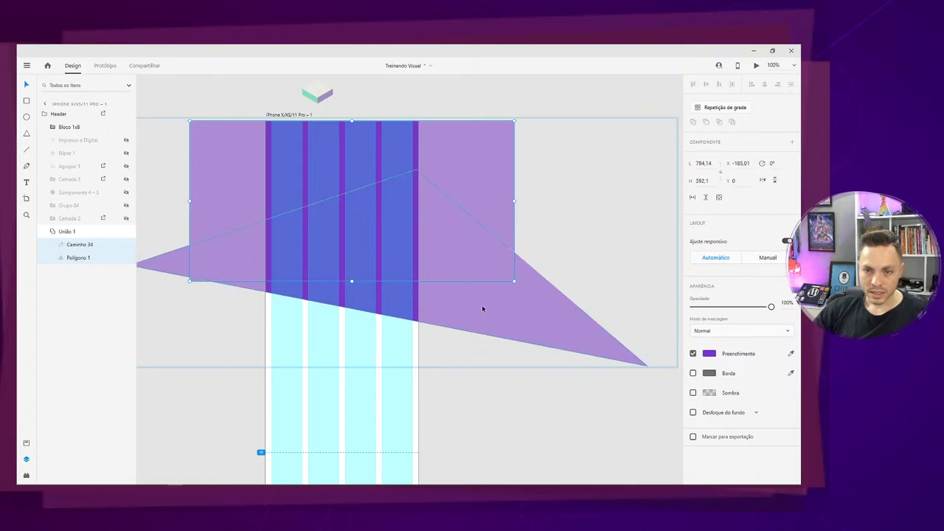
drag(483, 309, 428, 349)
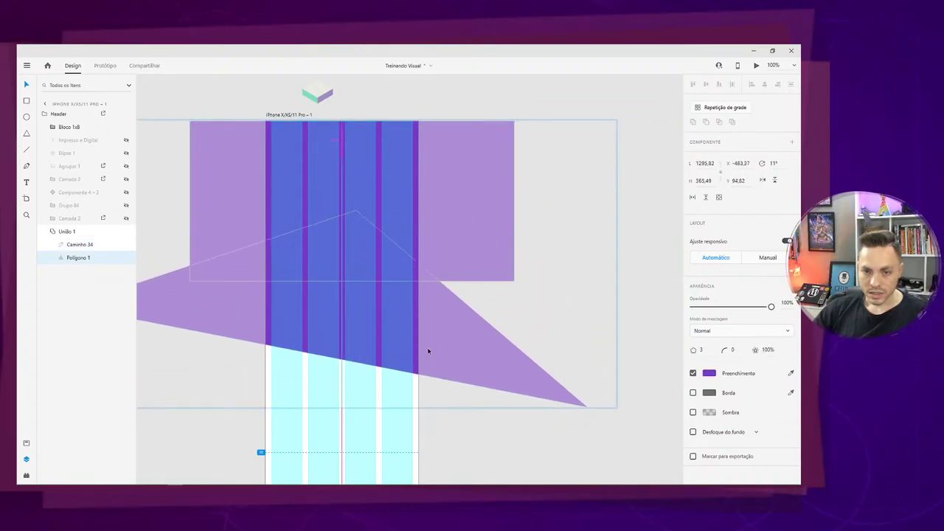
scroll(373, 420, down, 4)
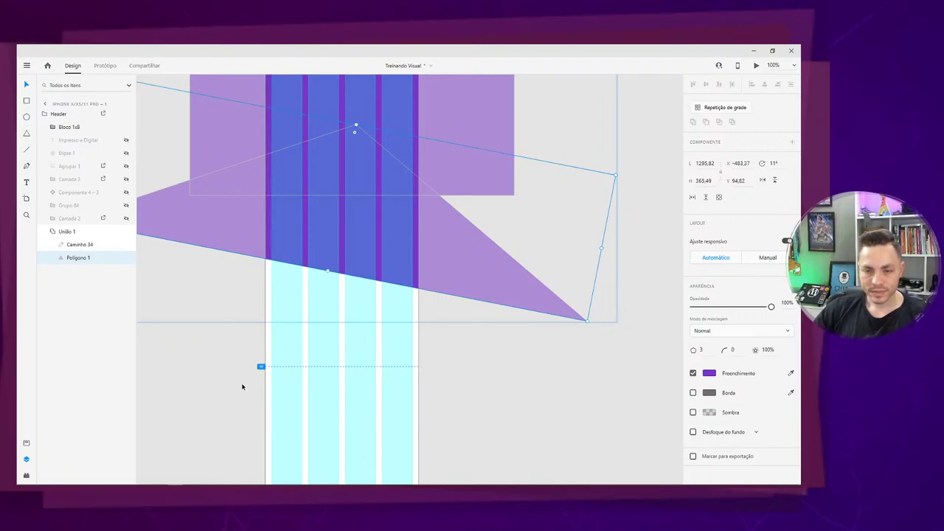
mouse_move(263, 366)
mouse_down()
mouse_move(262, 356)
mouse_move(261, 366)
mouse_up()
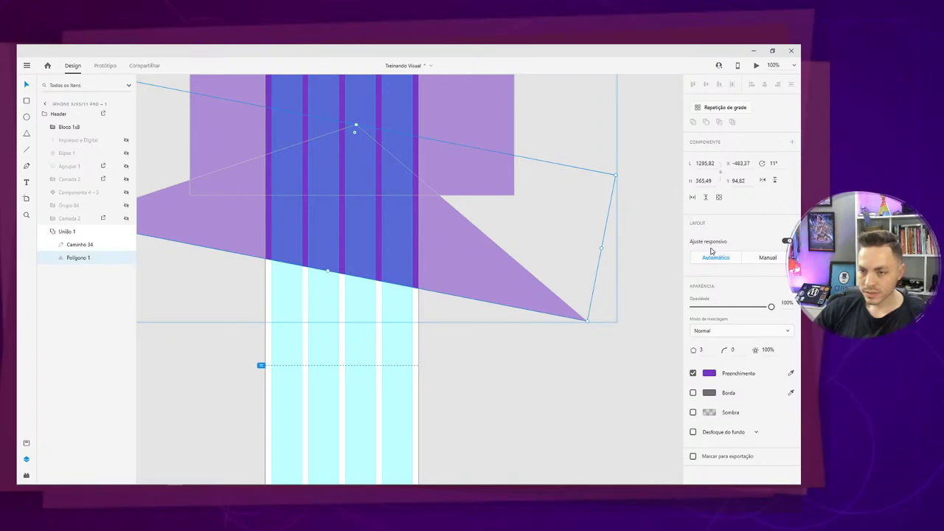
click(644, 346)
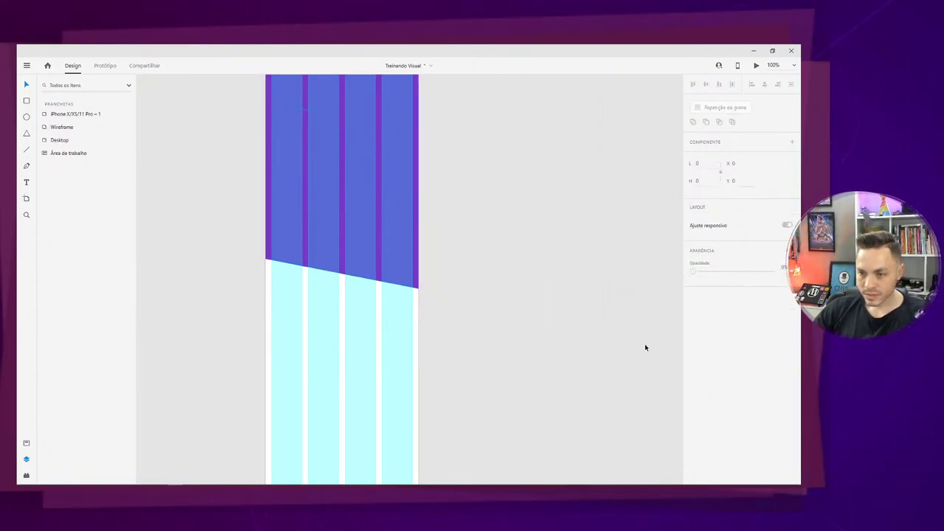
scroll(284, 262, up, 4)
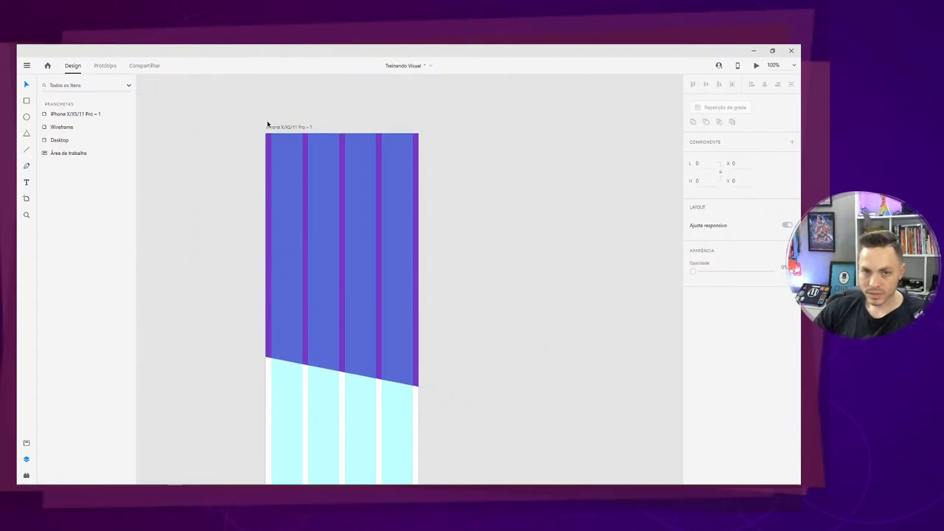
click(277, 127)
scroll(674, 305, down, 1)
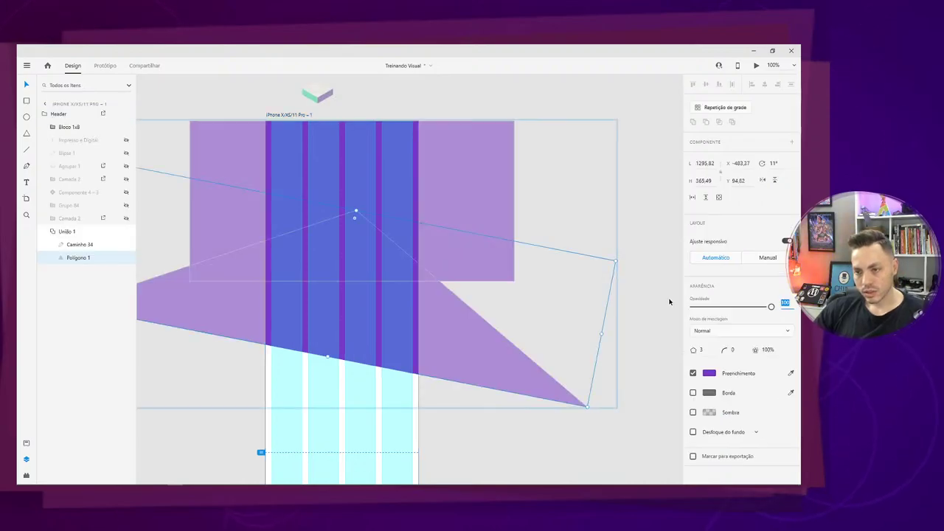
key(ctrl+z)
key(ctrl+shift+z)
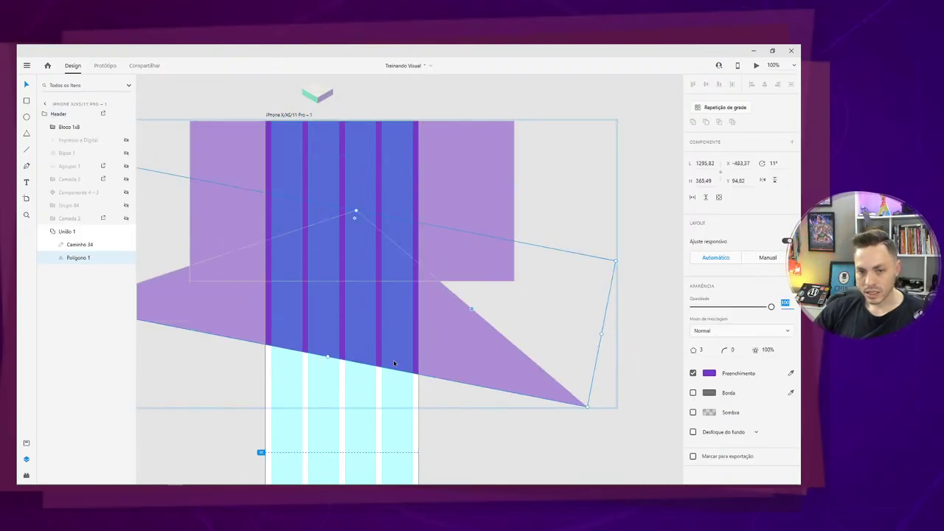
scroll(354, 238, up, 1)
click(292, 140)
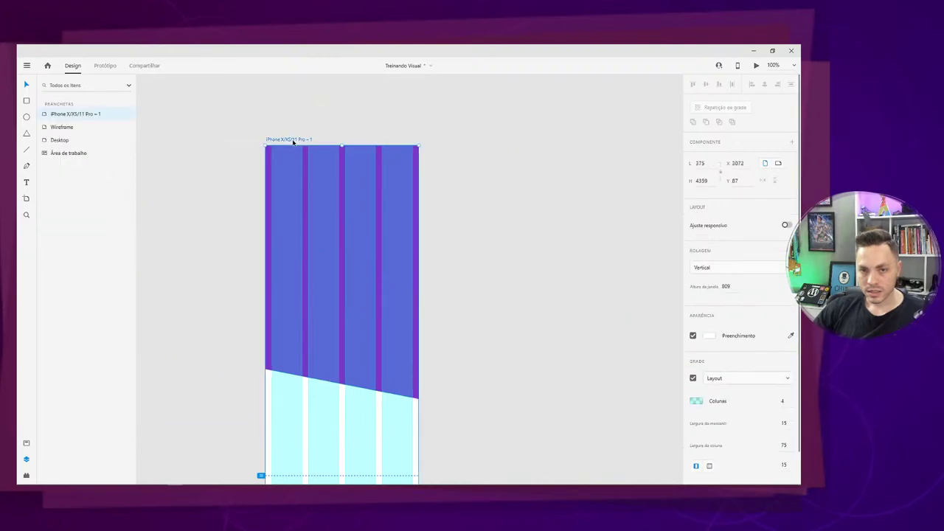
Move the Polígono 1 triangle inside União 1 further down to lower the header's diagonal edge.
click(329, 251)
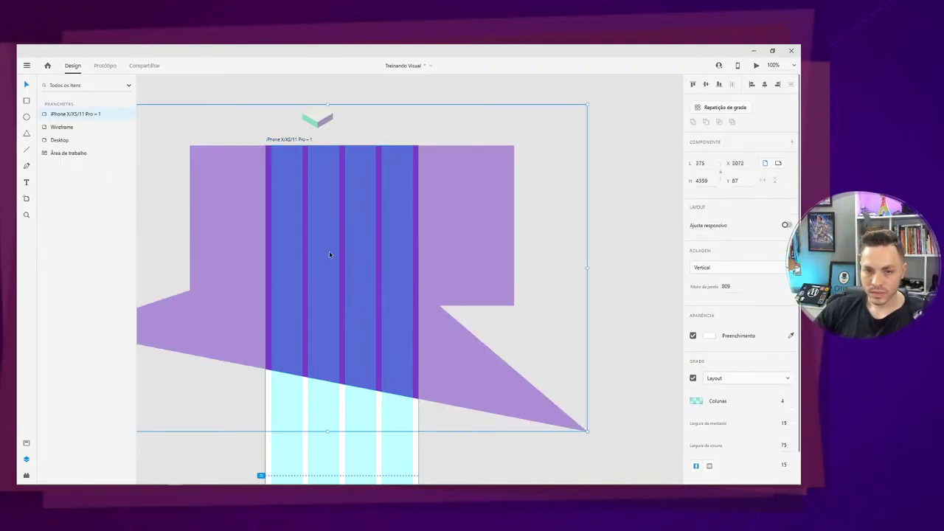
double_click(405, 348)
drag(407, 343, 412, 364)
Resize the Caminho 34 rectangle inside União 1 to about 379 × 408, starting at X 0, Y 0, to match the iPhone artboard's width.
click(447, 284)
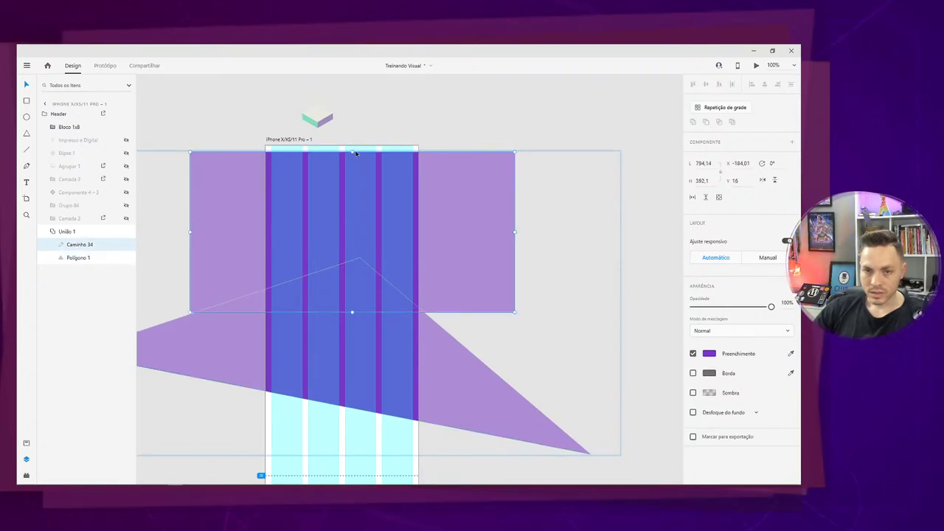
drag(353, 151, 353, 145)
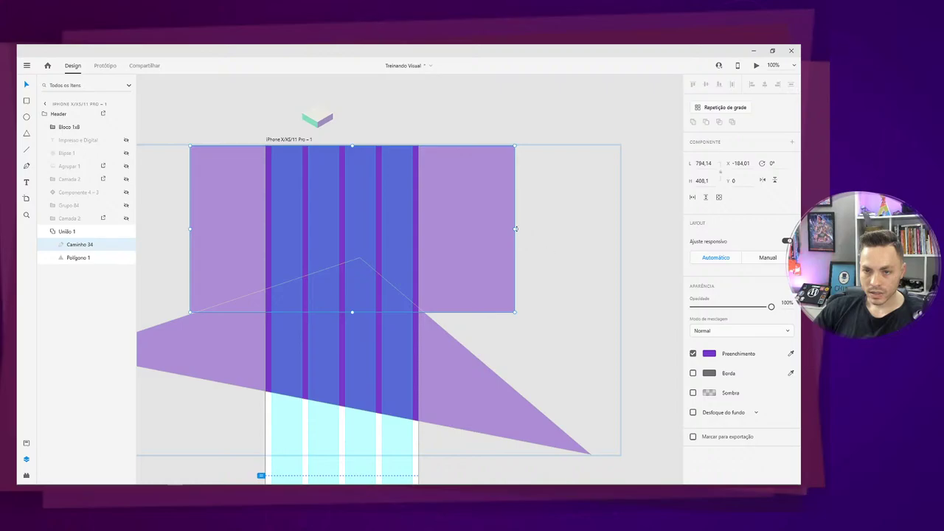
drag(514, 229, 420, 229)
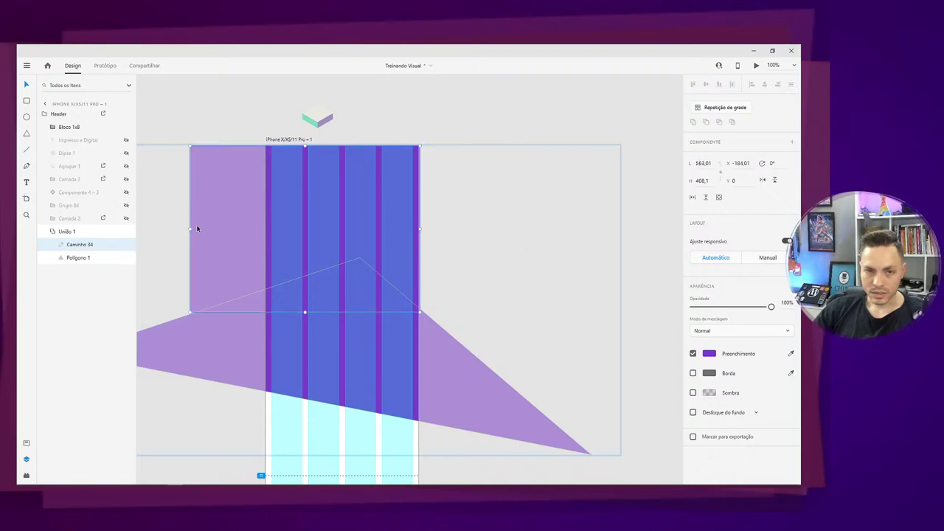
drag(190, 229, 265, 242)
Narrow the Polígono 1 triangle to about 1261 wide and move it to about X -459, Y 124.
click(214, 333)
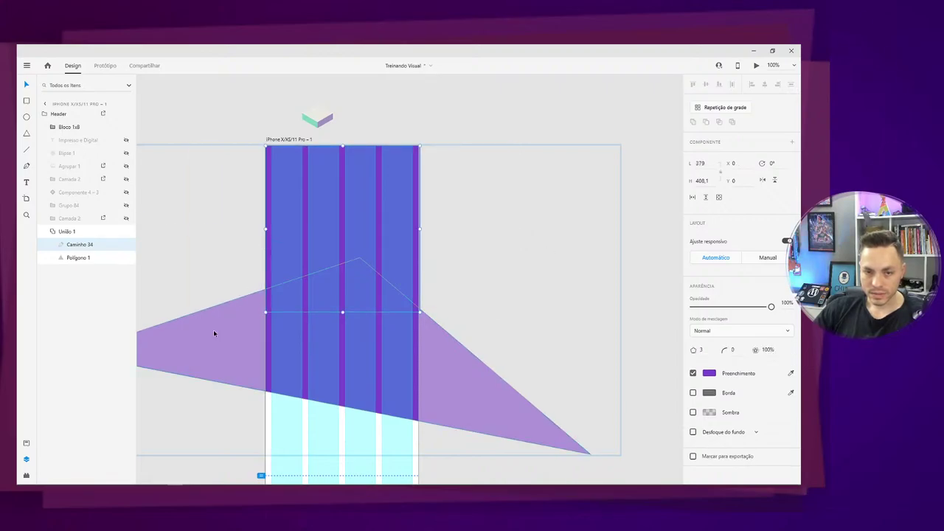
drag(606, 381, 587, 403)
mouse_move(370, 371)
mouse_down()
mouse_move(363, 298)
mouse_move(366, 362)
mouse_up()
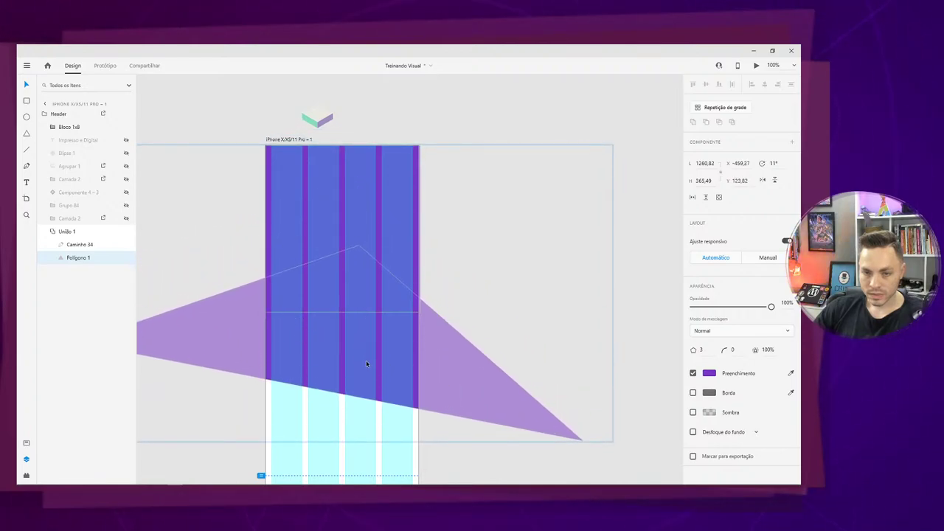
click(493, 295)
scroll(487, 373, down, 5)
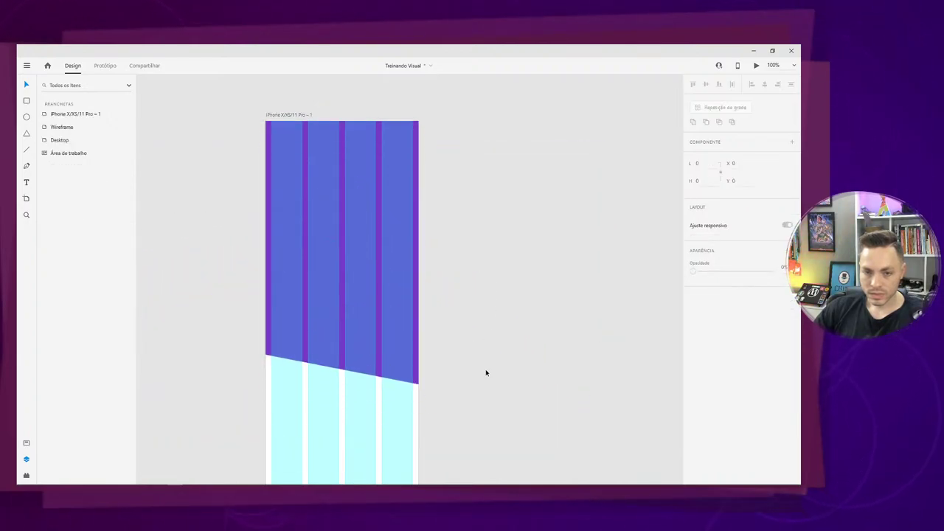
Try to add an anchor point on Polígono 1's upper sloping edge with the Pen tool.
click(405, 258)
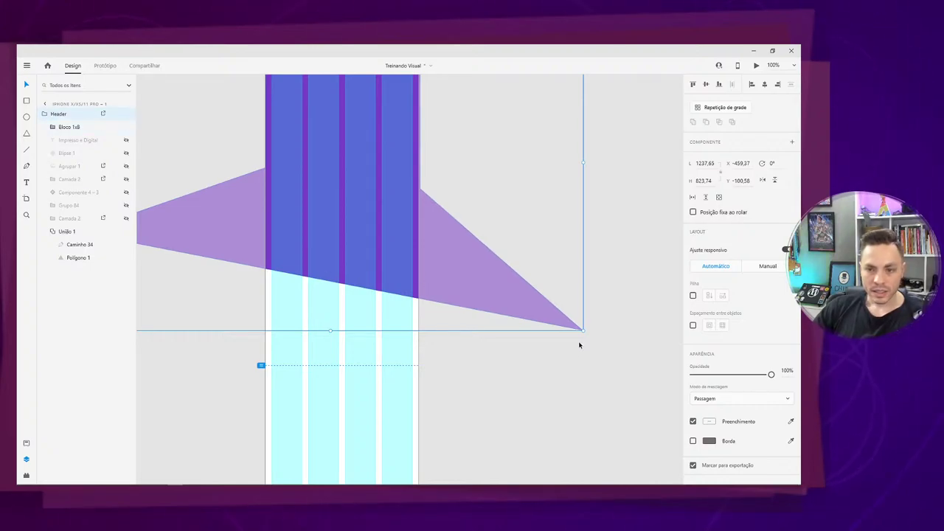
double_click(567, 322)
double_click(568, 323)
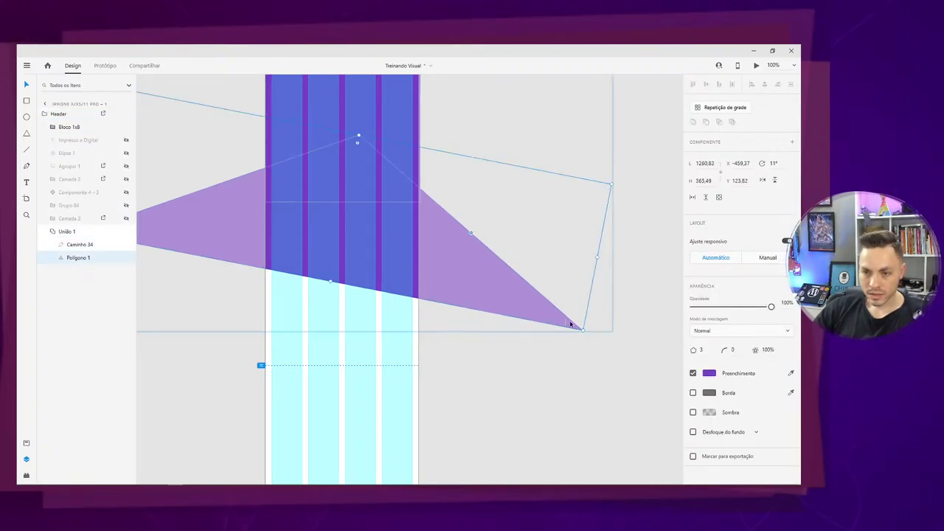
click(360, 139)
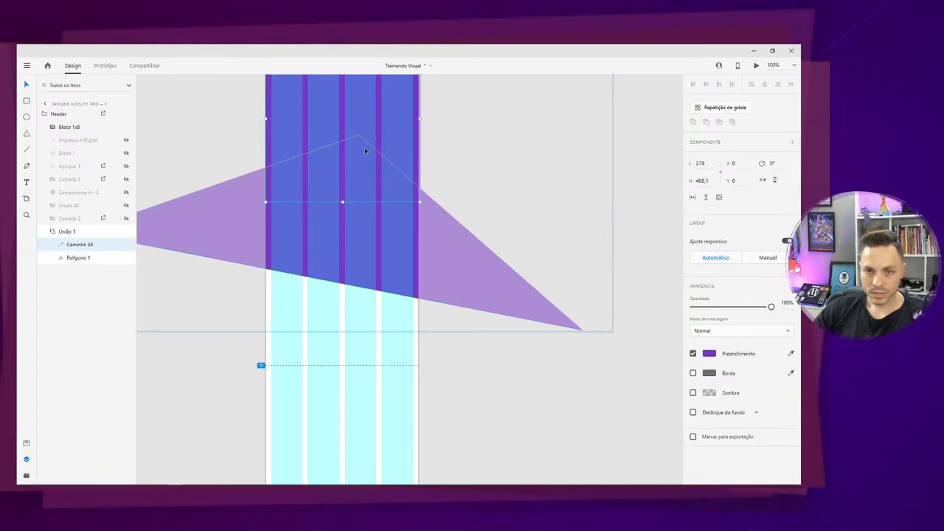
scroll(295, 244, up, 2)
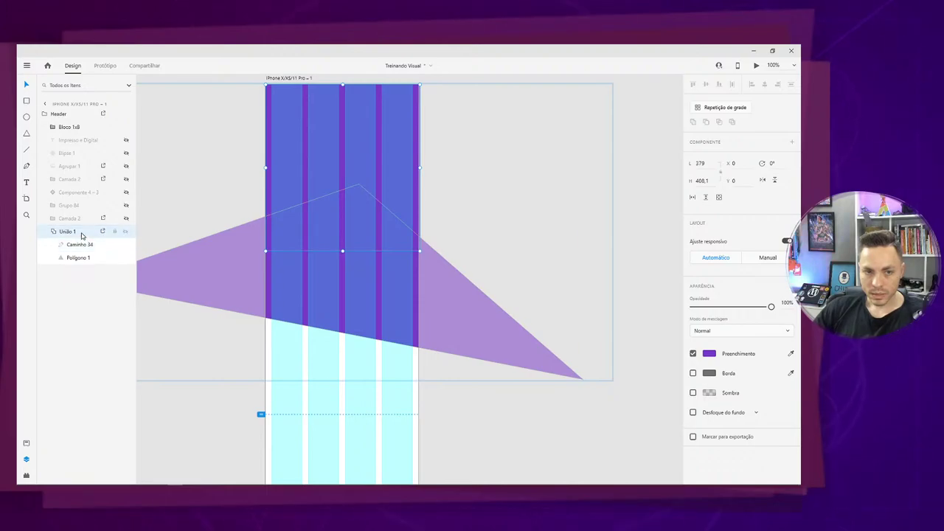
click(78, 257)
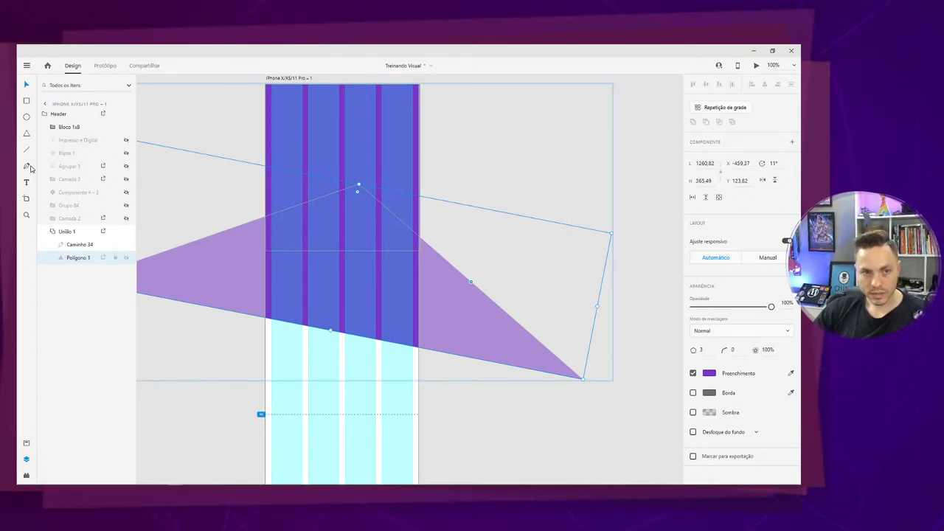
click(238, 229)
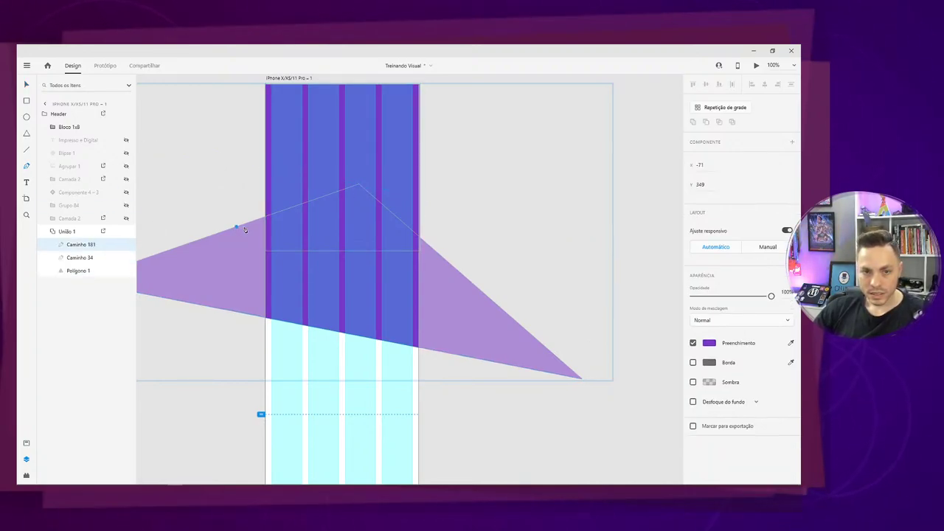
key(Escape)
key(Escape)
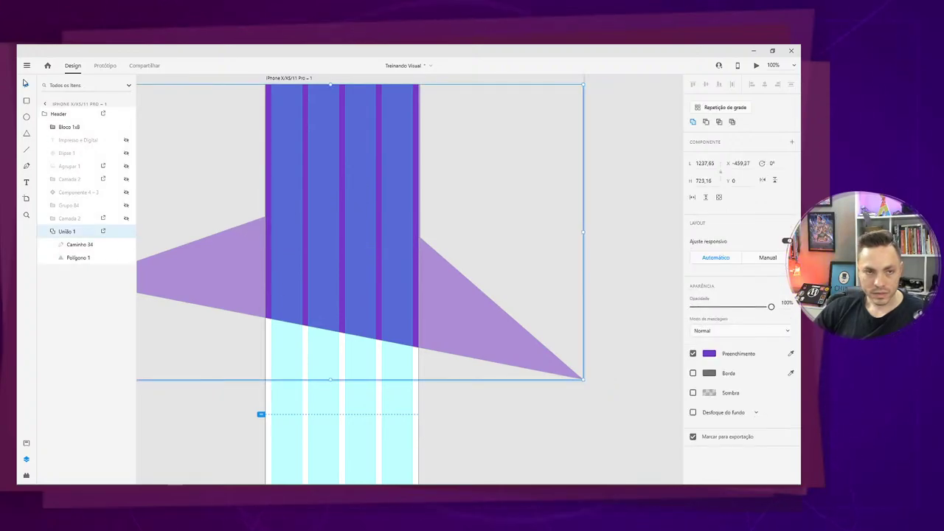
Unite Polígono 1 and Caminho 34 inside União 1 into a single combined shape.
double_click(449, 273)
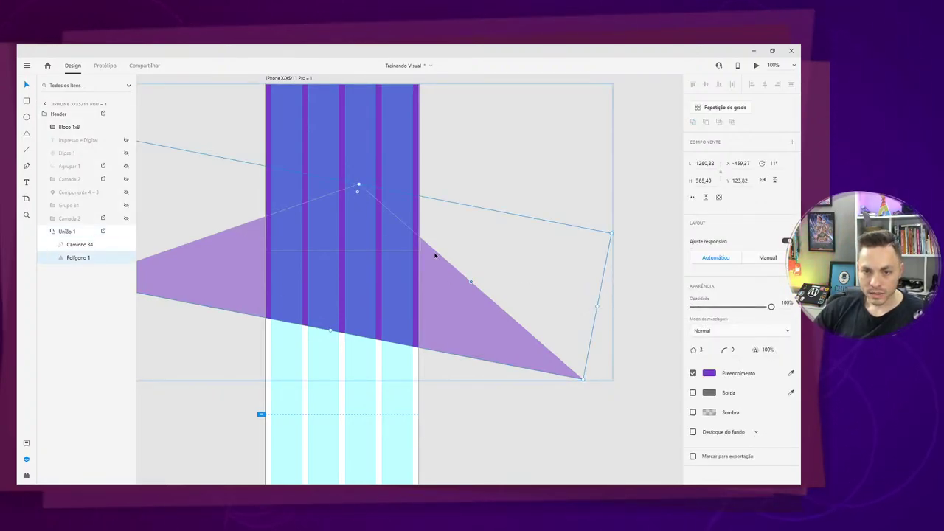
shift+click(403, 174)
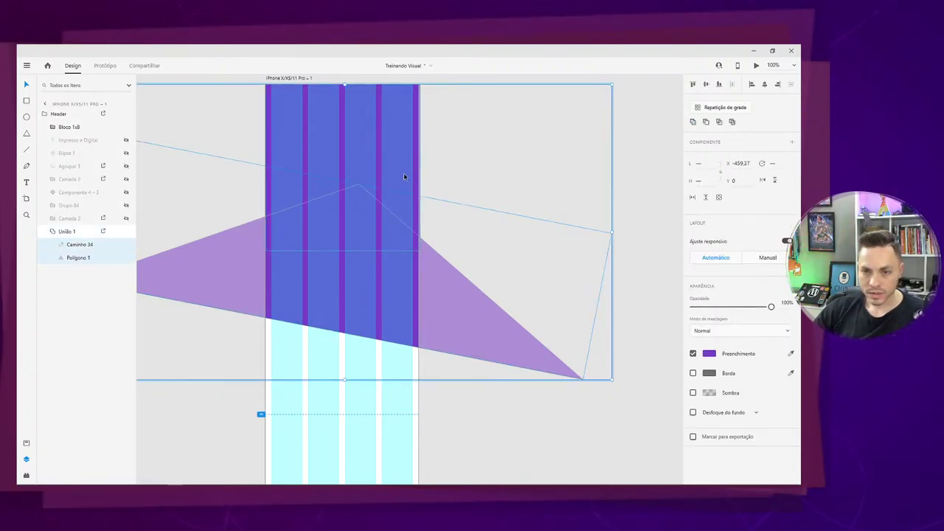
click(701, 123)
click(398, 301)
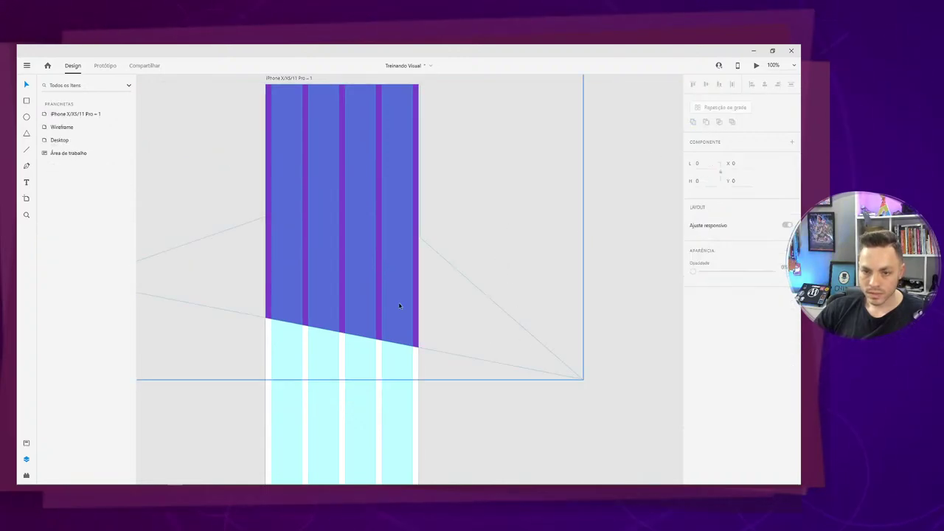
Try to resize the União 1 background shape to about 1151 × 731, then inspect the Polígono 1 triangle inside it.
click(568, 376)
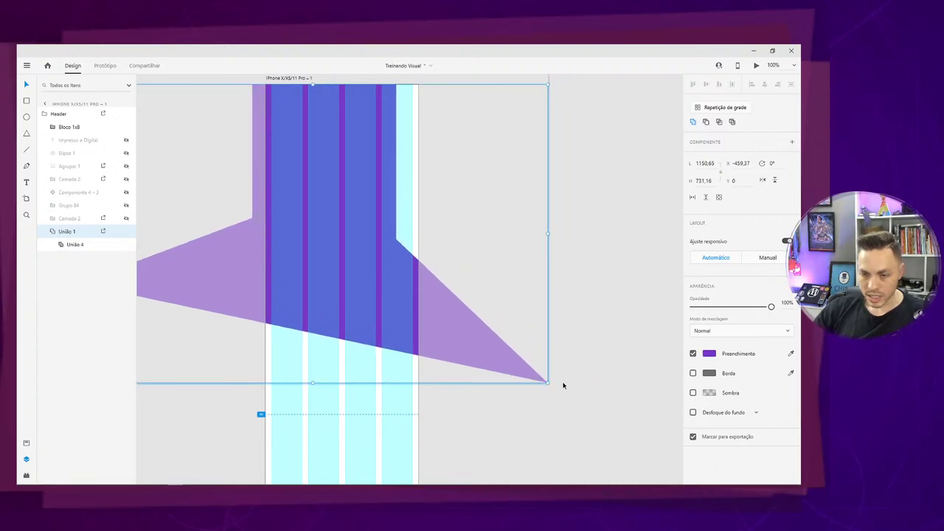
double_click(546, 364)
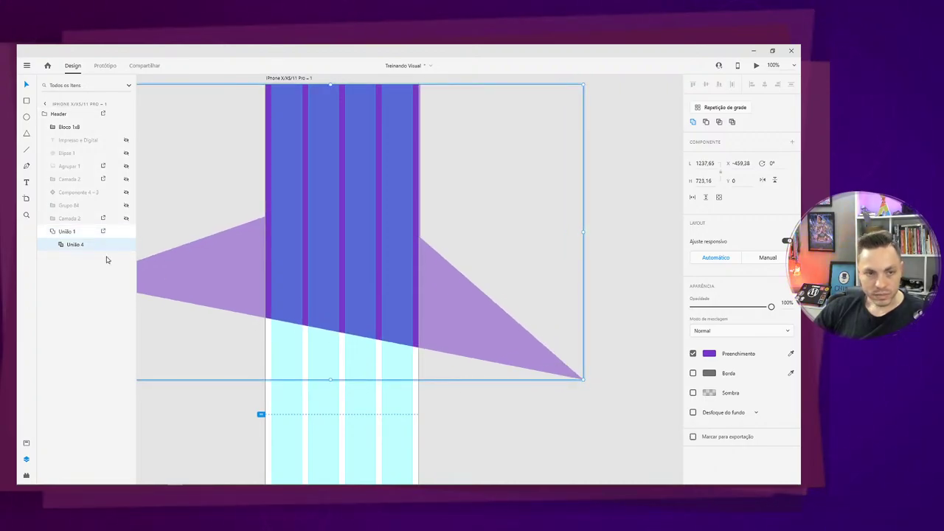
double_click(193, 299)
scroll(248, 337, left, 5)
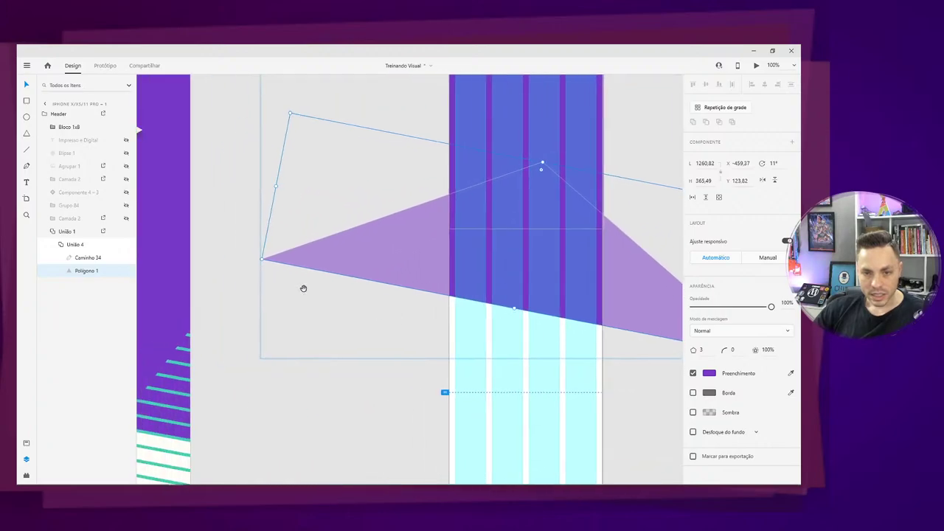
key(ctrl+2)
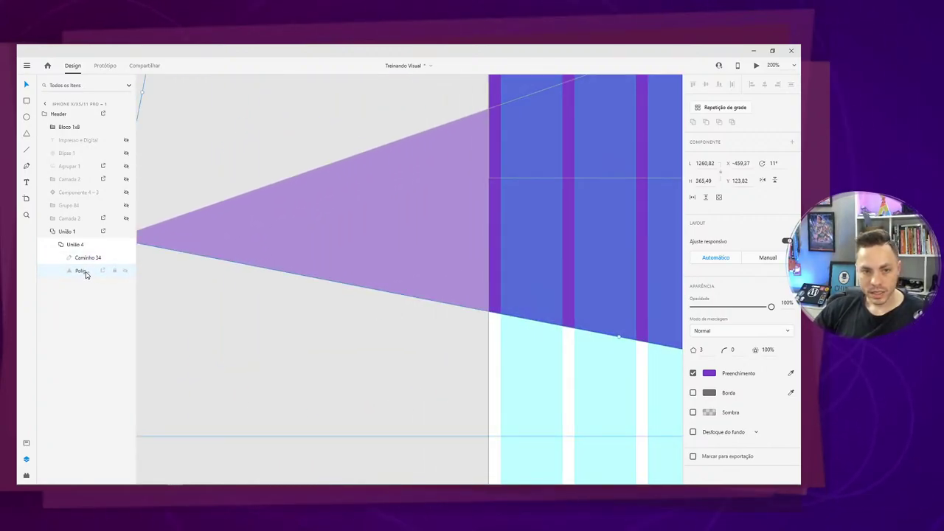
click(328, 319)
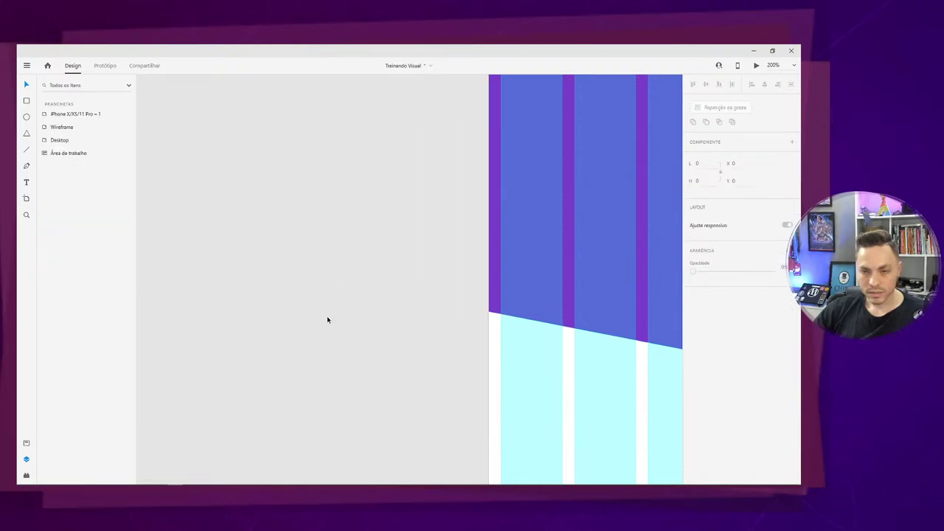
Try to move the combined União 4 shape right and down to about X -267, Y 23.
key(ctrl+z)
right_click(522, 241)
click(552, 189)
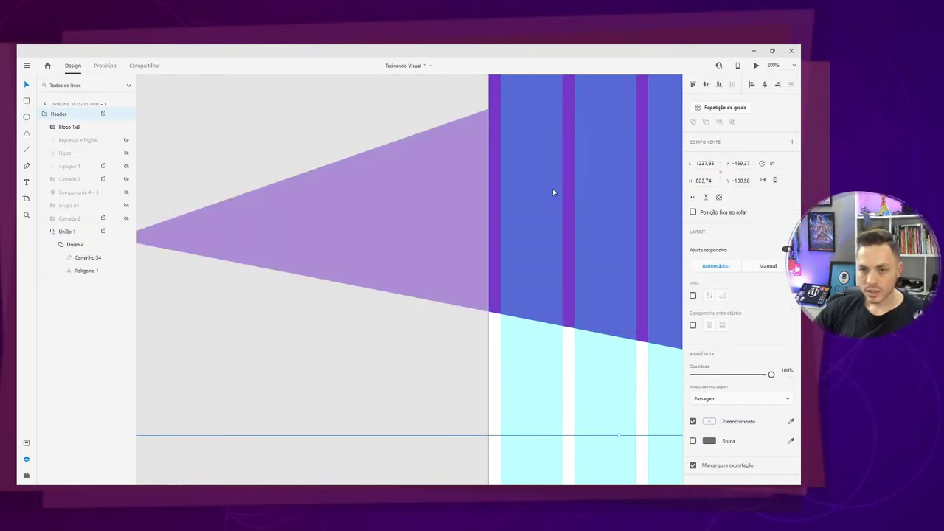
click(316, 114)
click(536, 236)
drag(276, 234, 328, 260)
double_click(328, 258)
drag(390, 251, 337, 252)
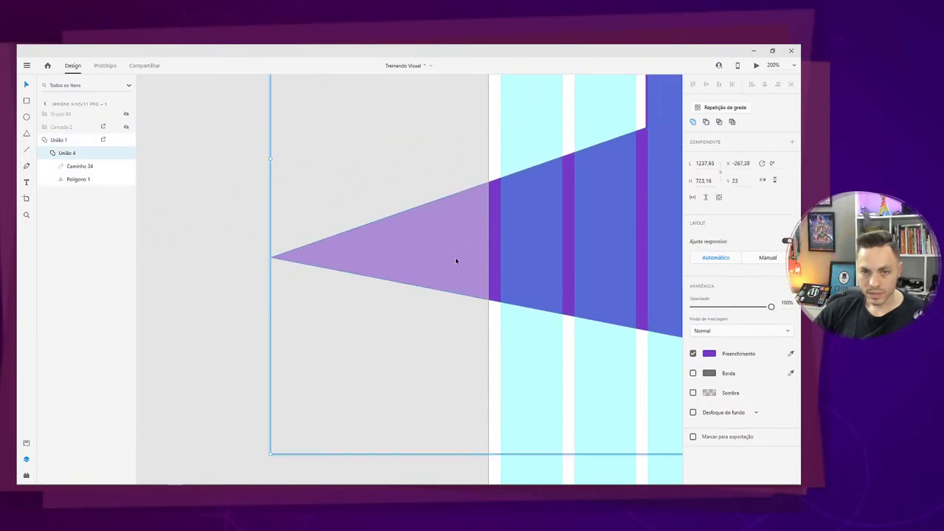
key(ctrl+z)
key(ctrl+z)
key(ctrl+minus)
key(ctrl+minus)
key(ctrl+minus)
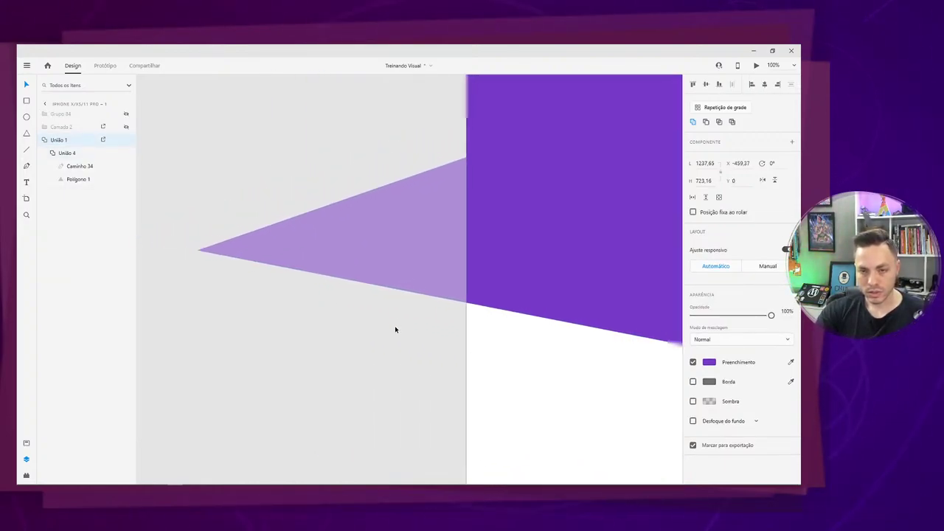
drag(452, 342, 307, 331)
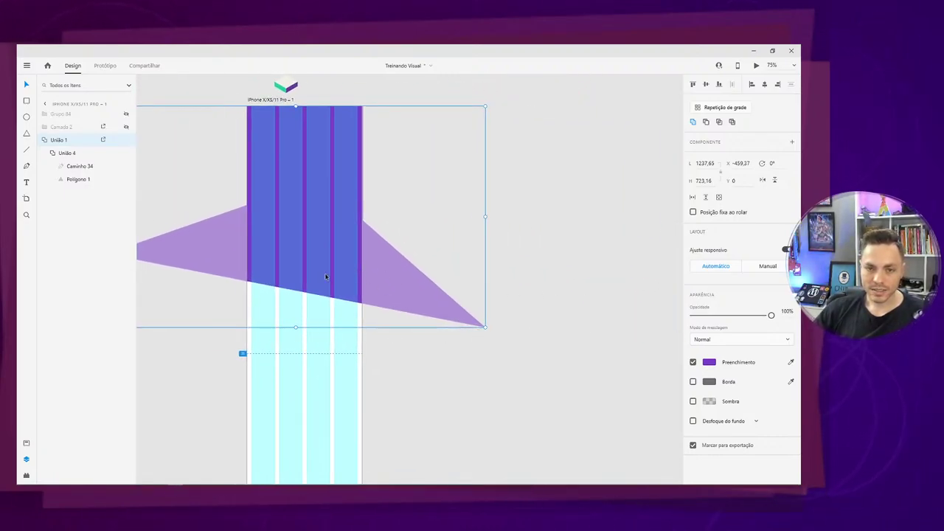
mouse_move(327, 280)
mouse_down()
mouse_move(421, 298)
mouse_move(309, 268)
mouse_move(324, 275)
mouse_up()
double_click(472, 325)
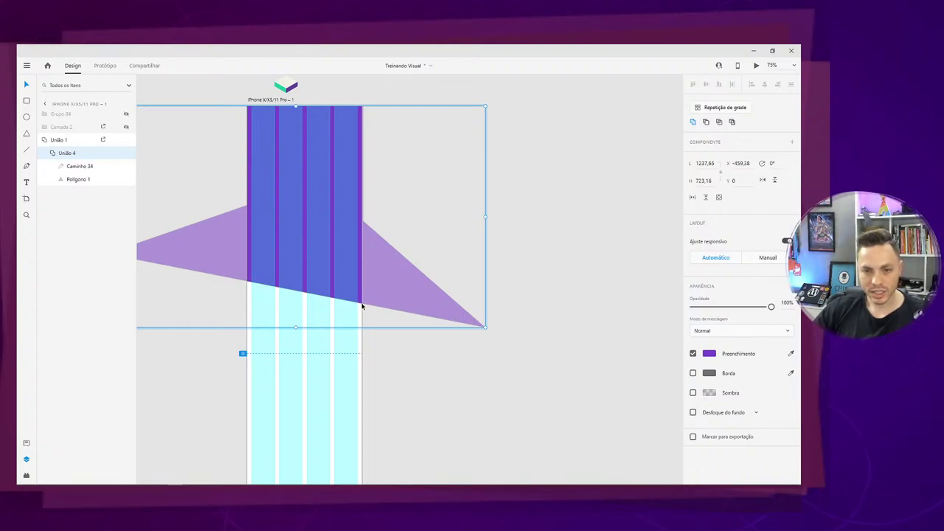
key(Delete)
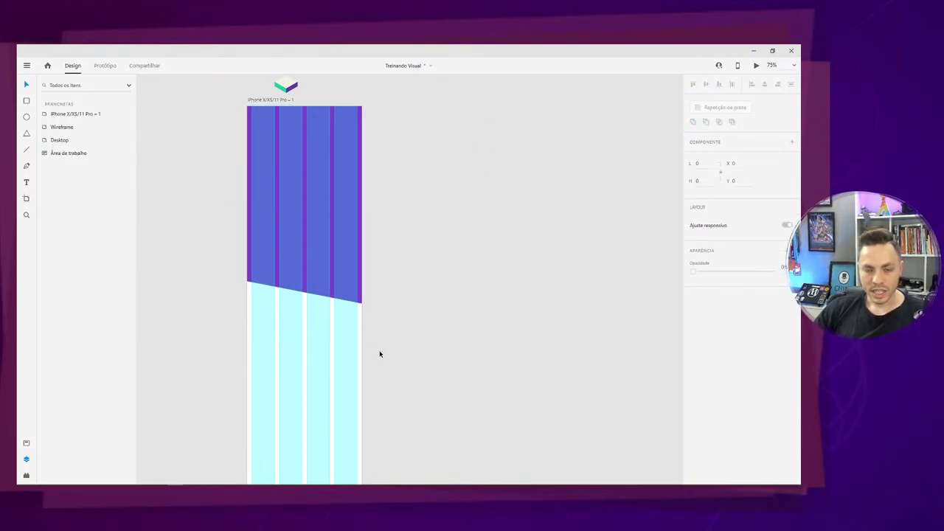
key(ctrl+z)
key(Delete)
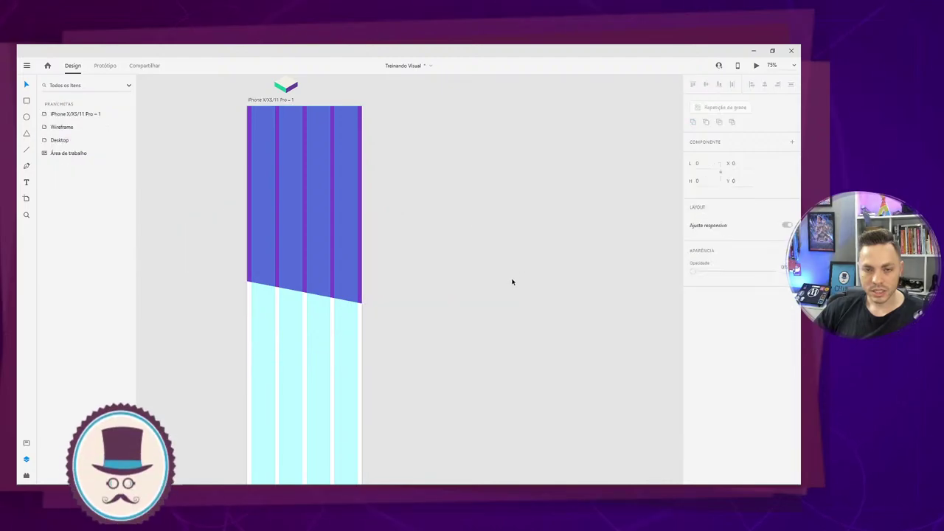
key(ctrl+z)
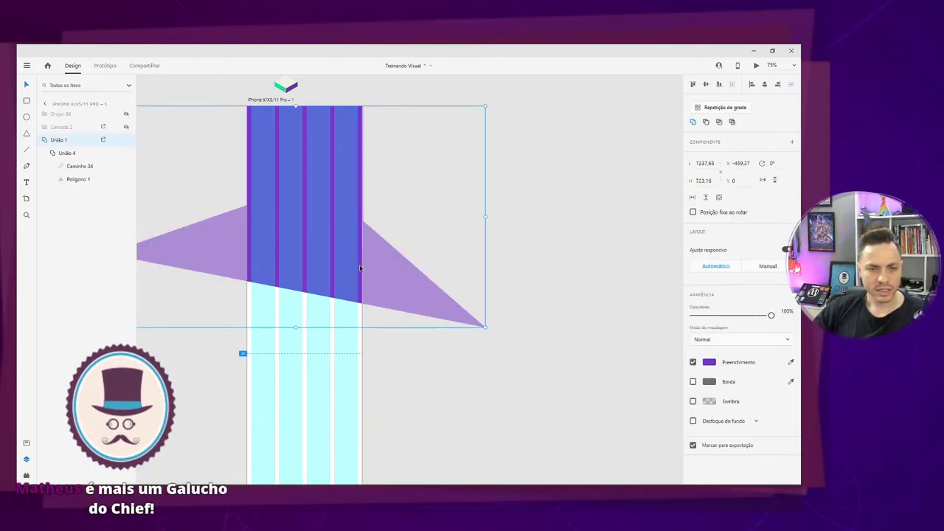
Clear the background shape's selection and open the layer list of the iPhone X/XS/11 Pro – 1 artboard.
key(Delete)
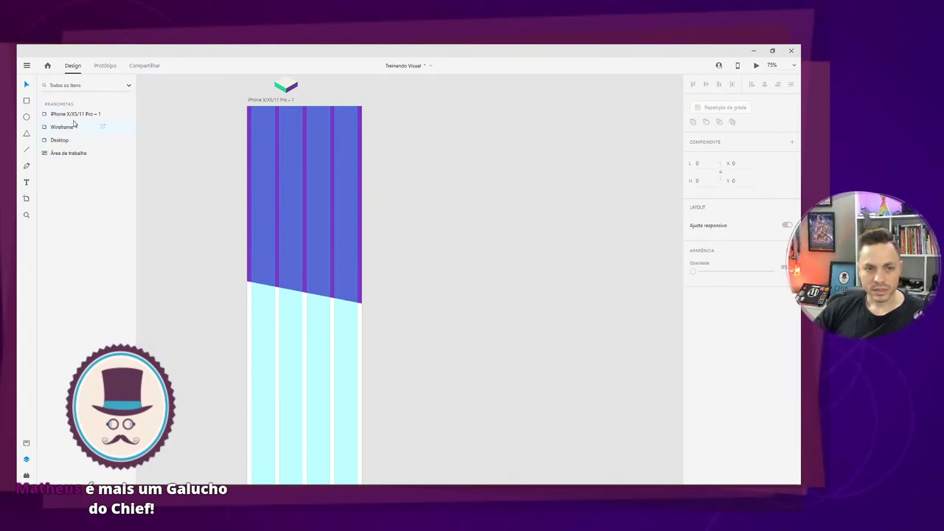
click(74, 116)
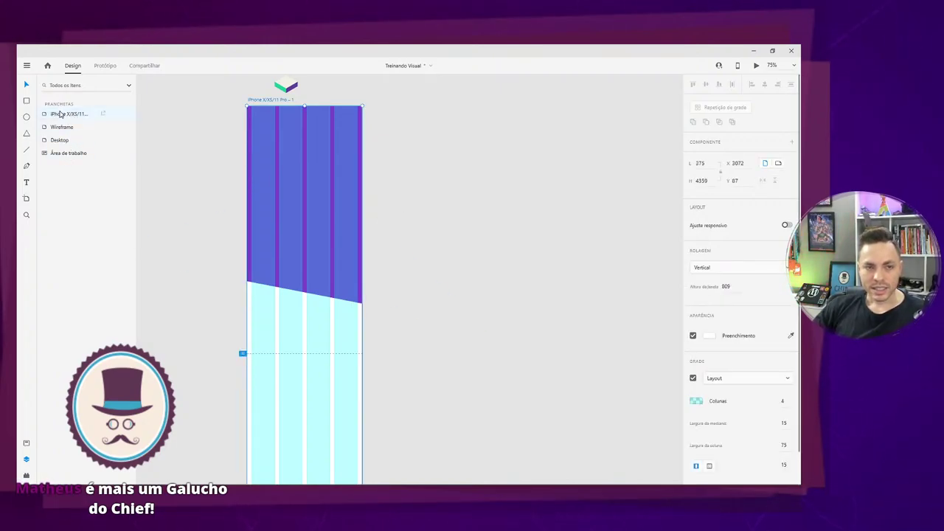
double_click(60, 114)
click(89, 125)
click(53, 117)
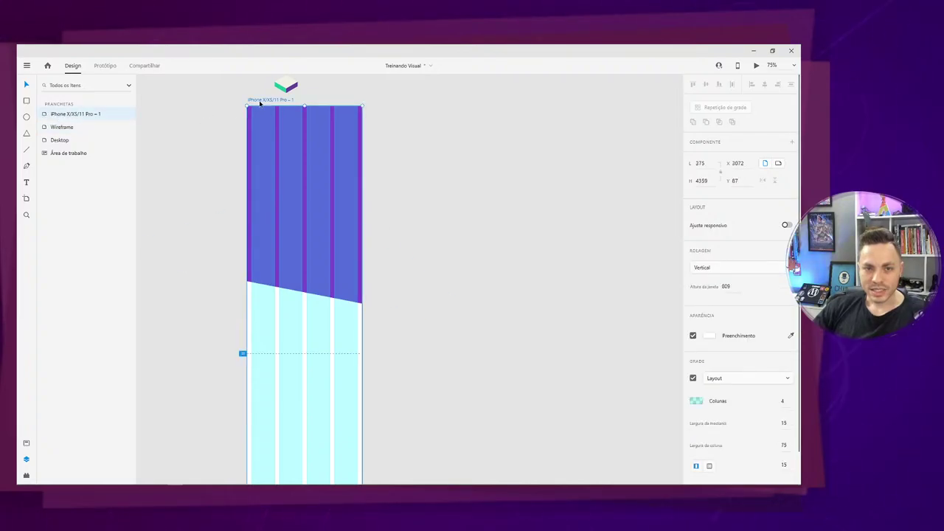
double_click(120, 118)
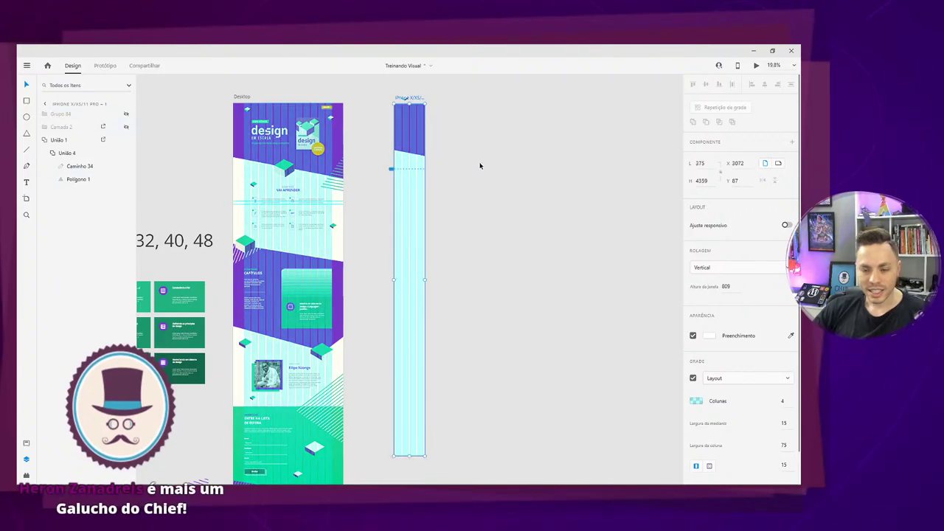
Show the title group Grupo 84 on the iPhone artboard and keep Camada 2 hidden.
key(ctrl+plus)
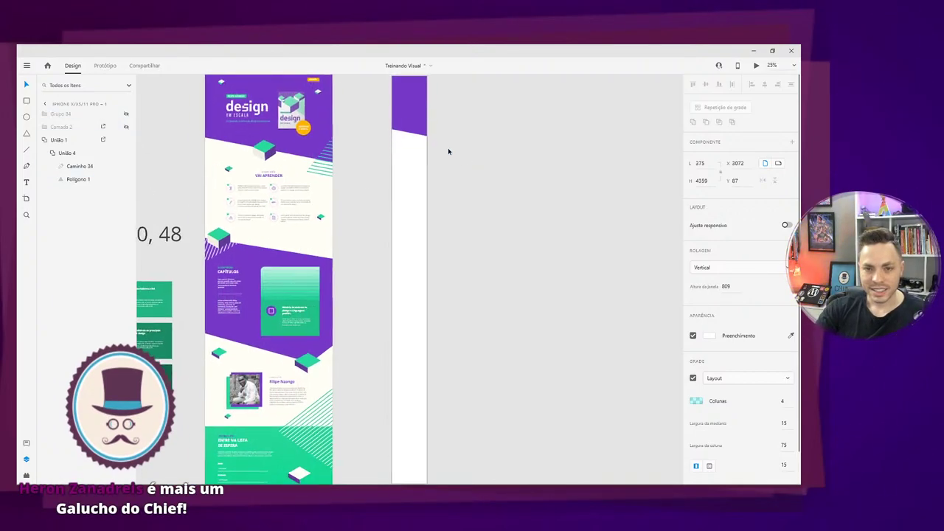
drag(408, 137, 356, 360)
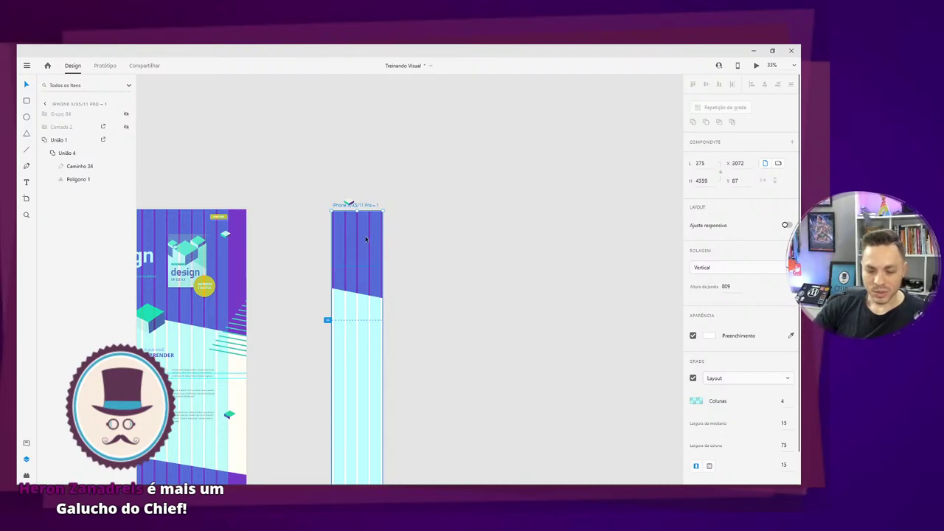
key(ctrl+plus)
scroll(364, 238, up, 4)
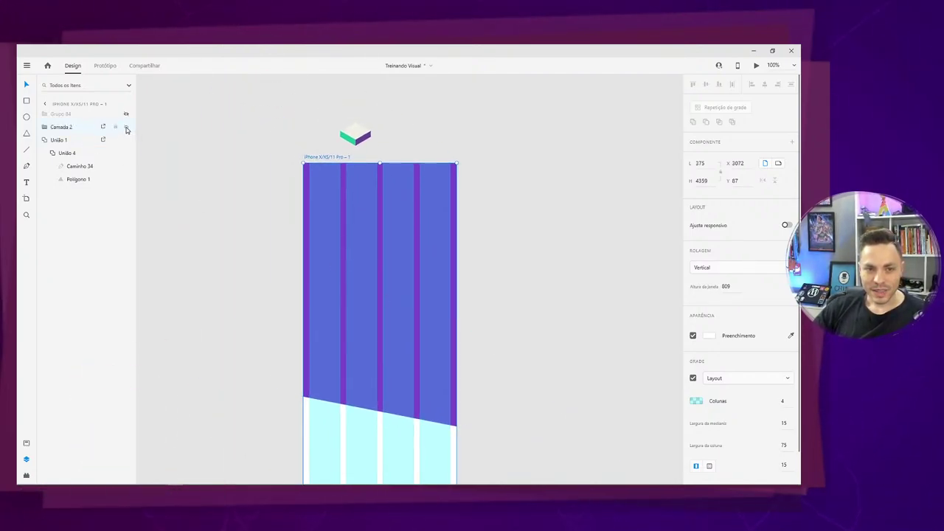
click(73, 126)
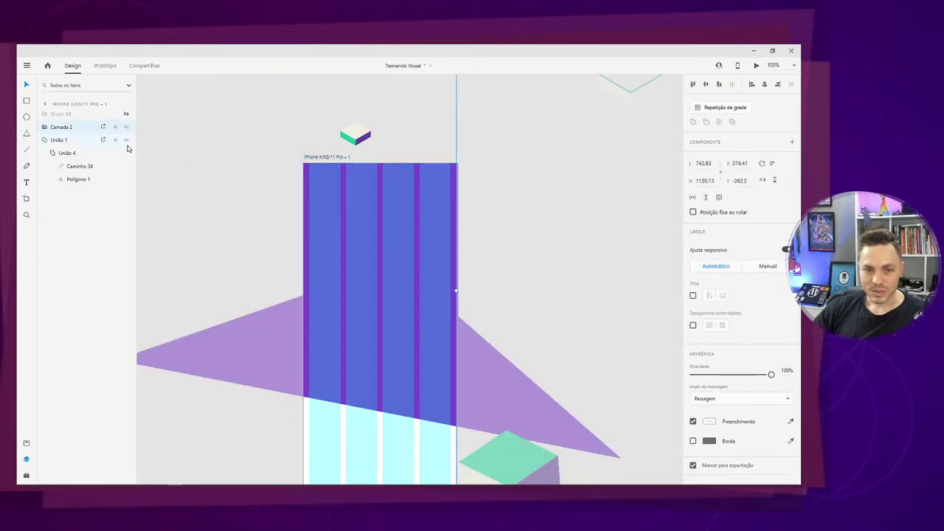
click(126, 114)
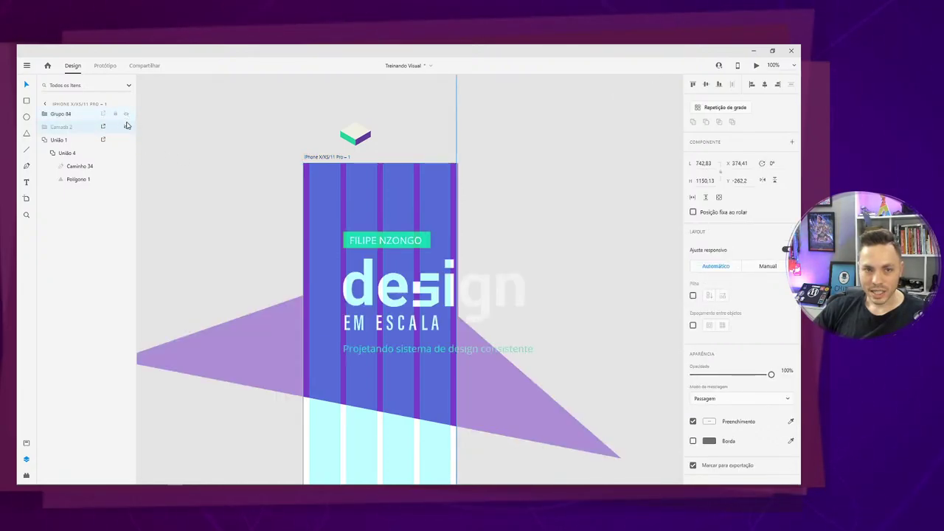
click(126, 127)
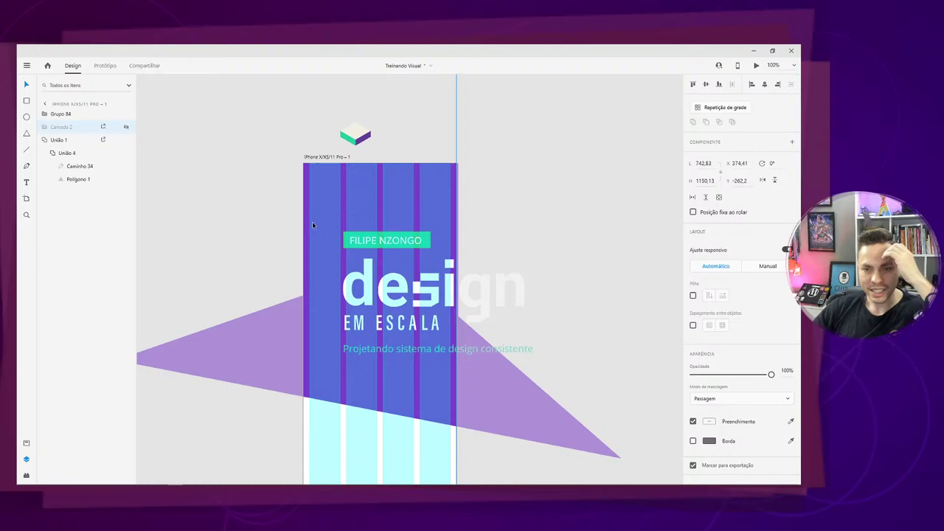
Lock União 4 in the background and move the title group Grupo 84 to X 33, Y 160.
click(374, 278)
key(ctrl+z)
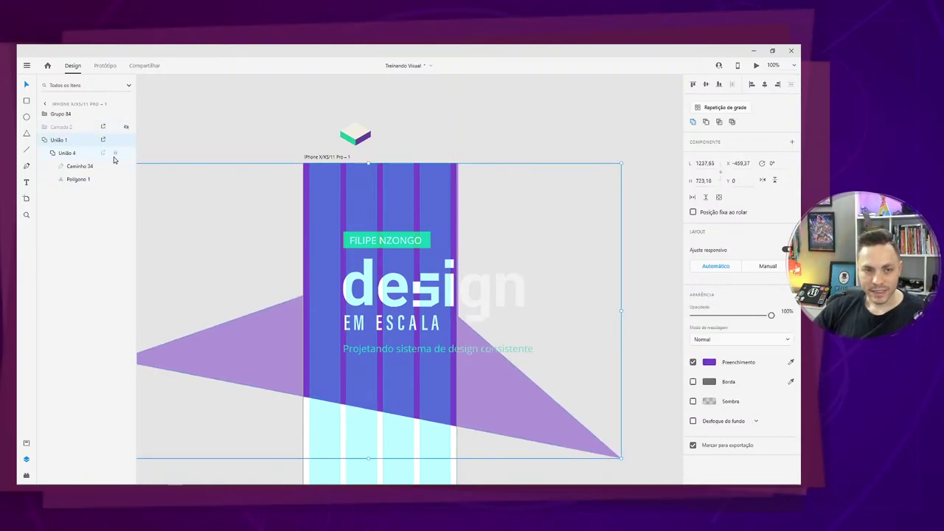
click(373, 291)
drag(373, 291, 347, 288)
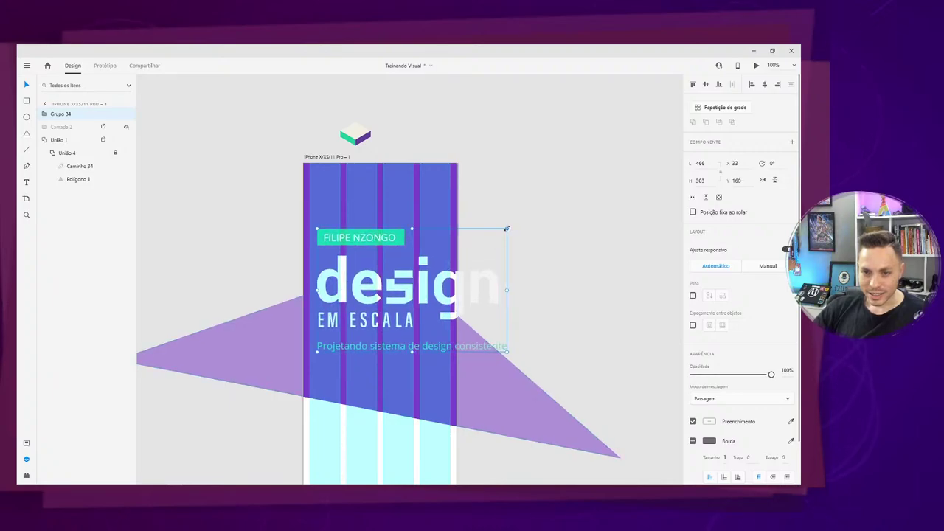
Try to scale the title group Grupo 84 down to about 312 × 212 from its upper corner.
drag(506, 229, 450, 262)
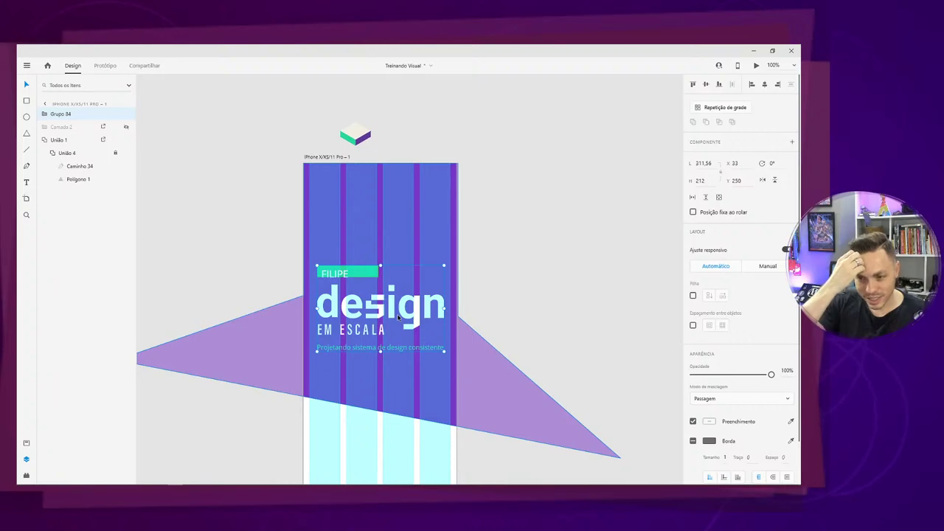
key(ctrl+plus)
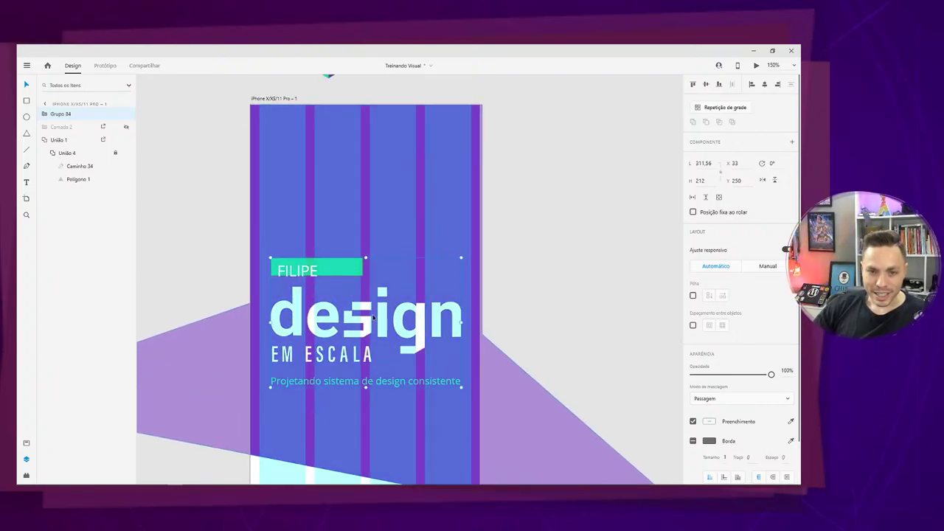
key(ctrl+z)
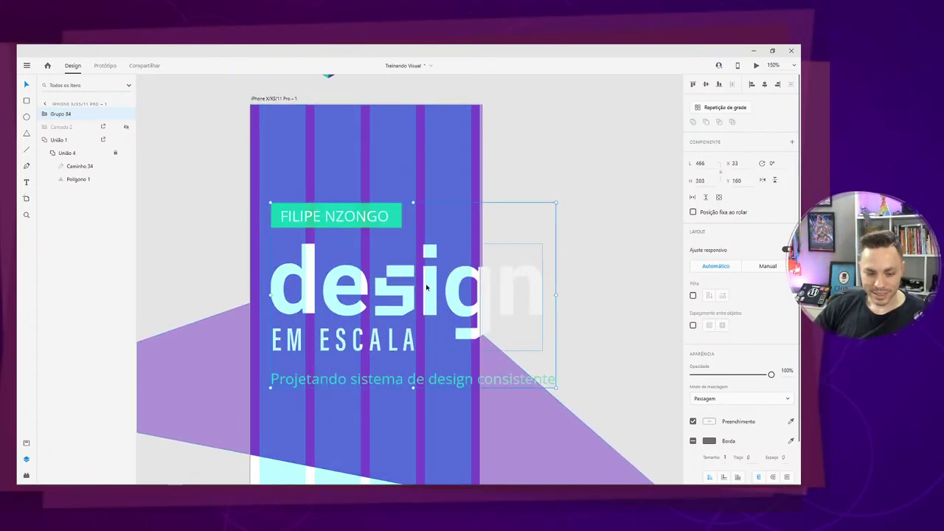
Scale the title group Grupo 84 down to about 310 × 208 from its lower corner.
drag(556, 386, 552, 384)
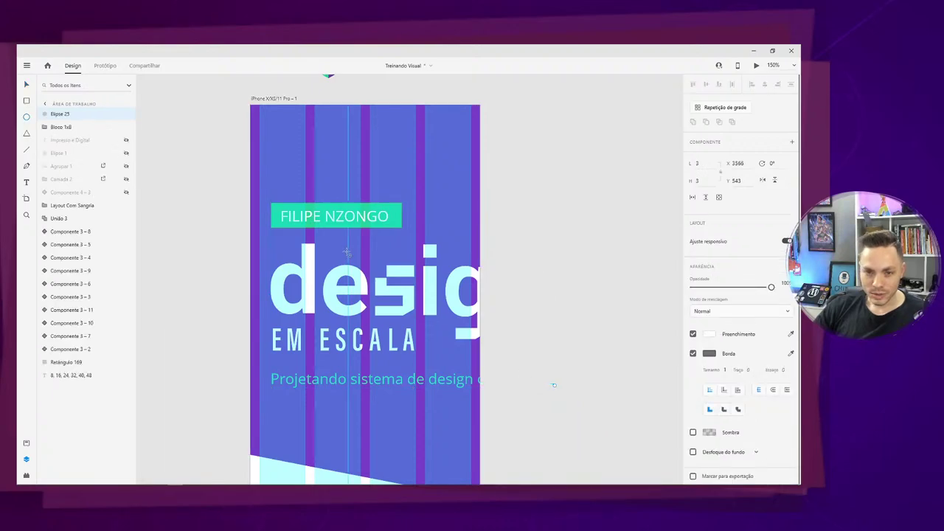
key(v)
key(ctrl+shift+z)
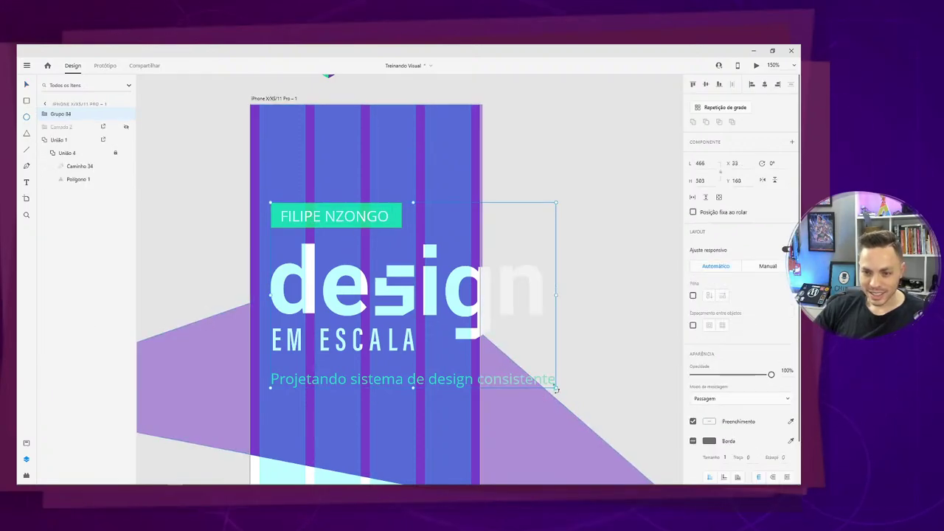
drag(554, 387, 466, 360)
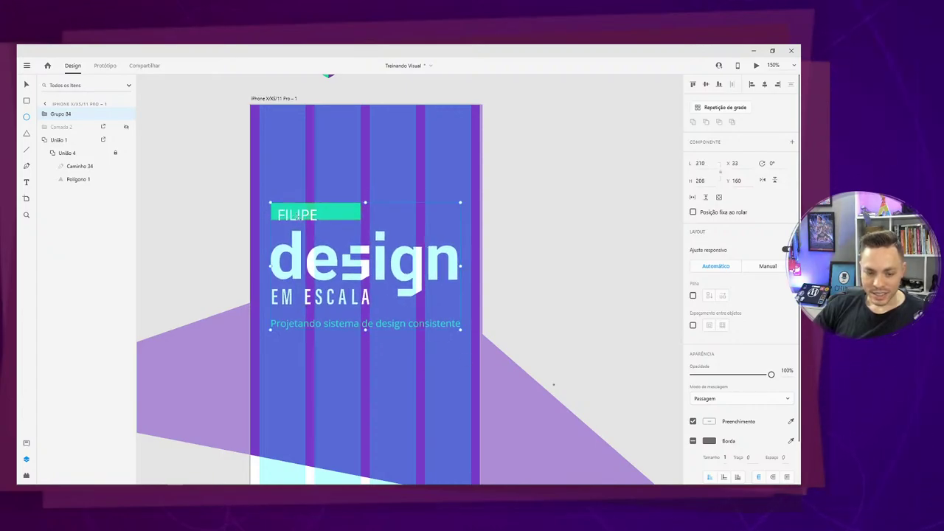
Enlarge the author-name text box in the green label to about 180 × 35 and set its font size to 16.
double_click(299, 215)
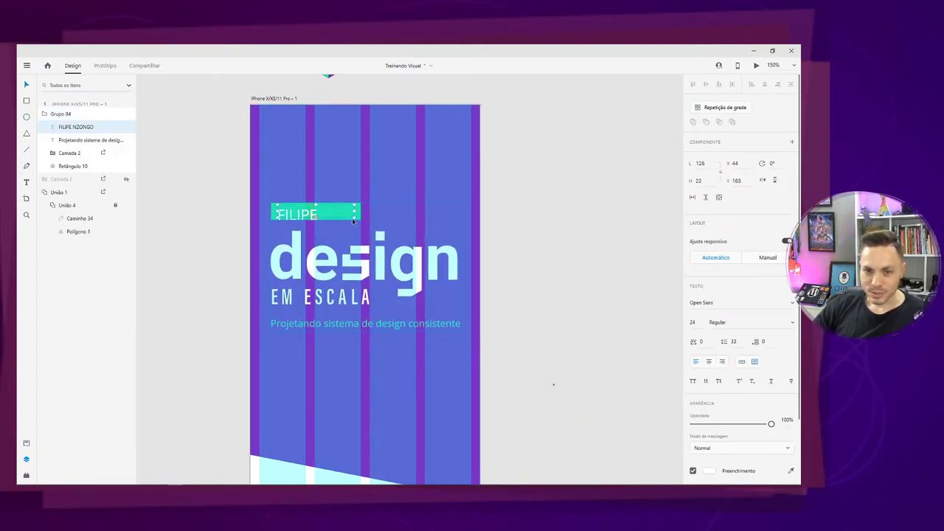
drag(363, 222, 386, 226)
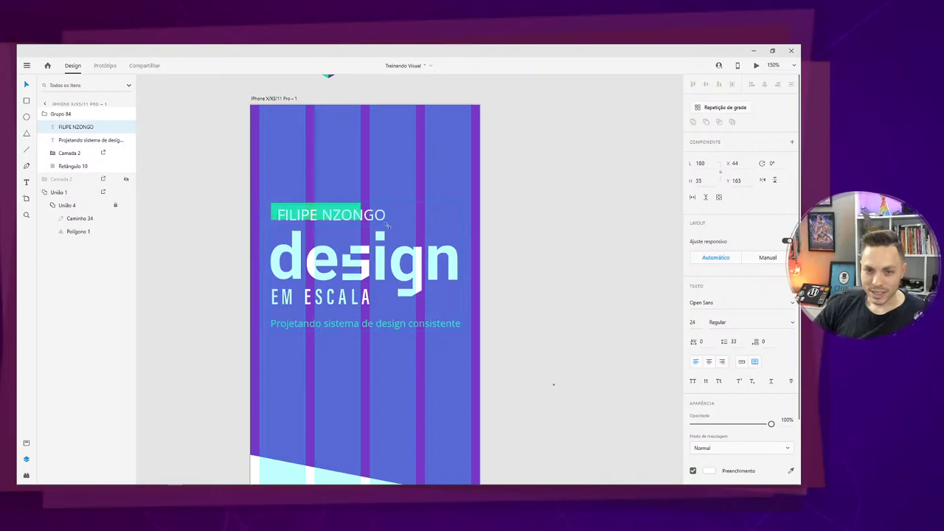
double_click(367, 219)
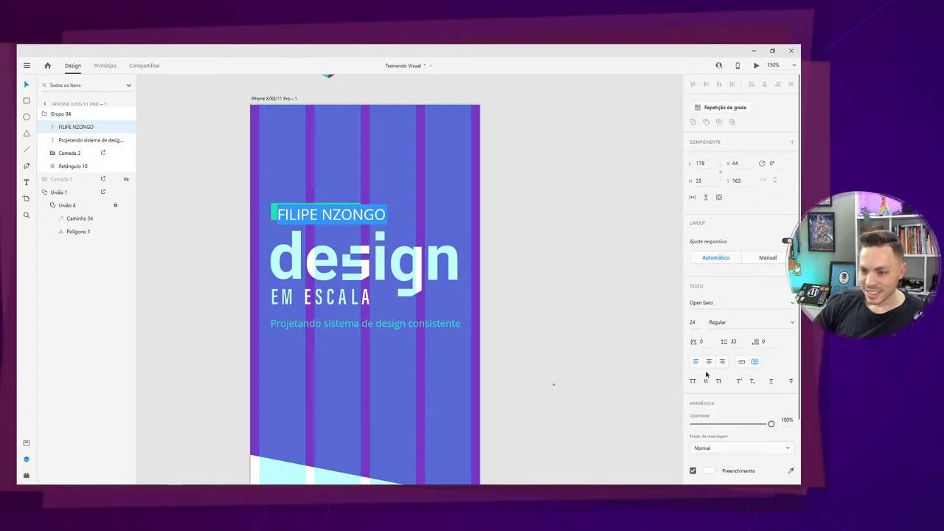
click(693, 322)
text(16)
key(Return)
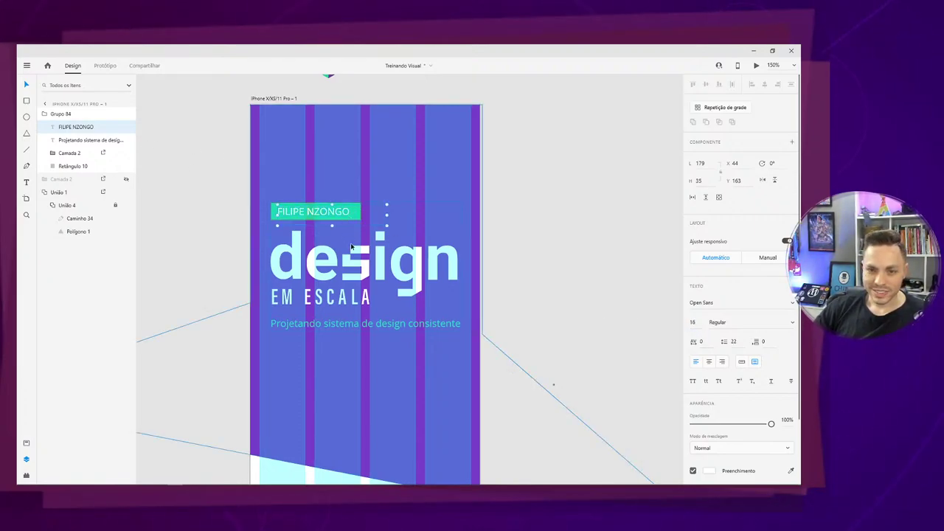
Move the small isometric block onto the iPhone artboard above the design title, at about X 3294, Y 173.
click(360, 298)
click(363, 326)
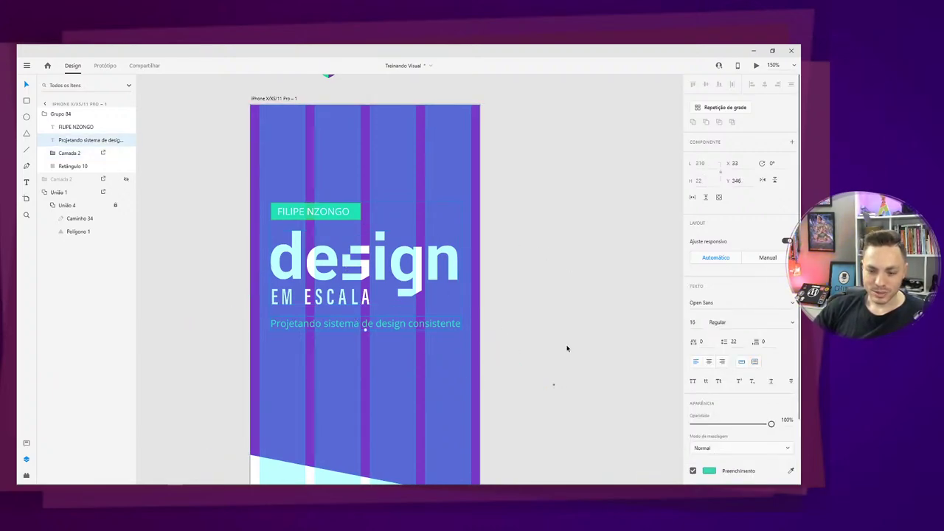
key(ctrl+shift+apostrophe)
key(ctrl+1)
key(ctrl+shift+apostrophe)
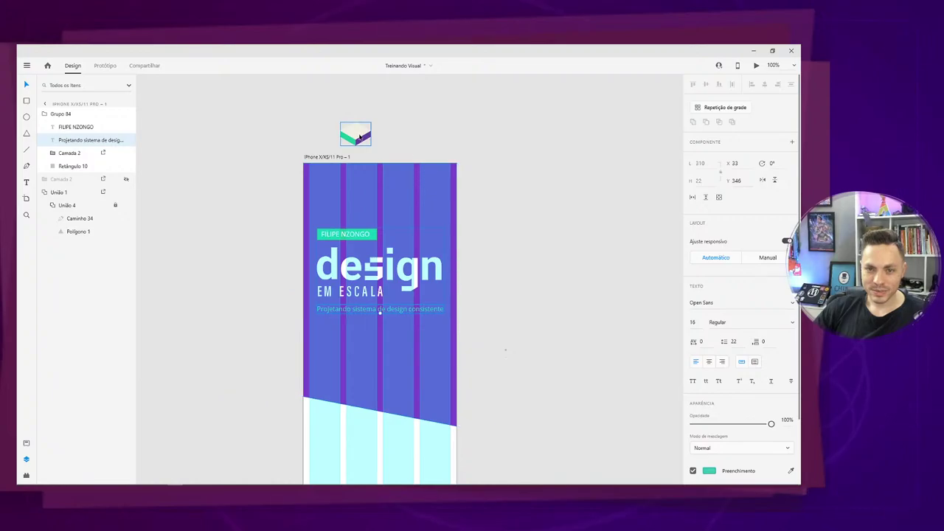
drag(356, 136, 411, 212)
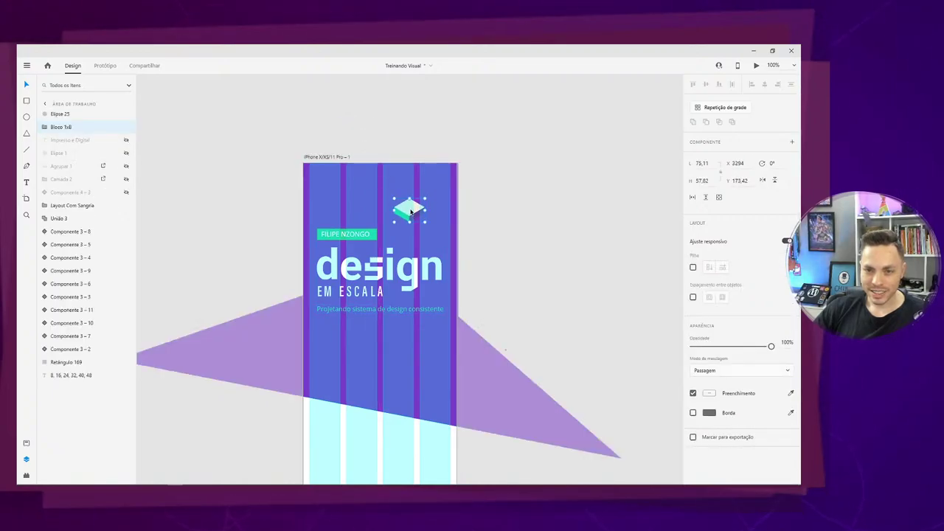
Check the mobile header composition with and without the column grid, next to the Desktop version.
click(533, 243)
key(ctrl+minus)
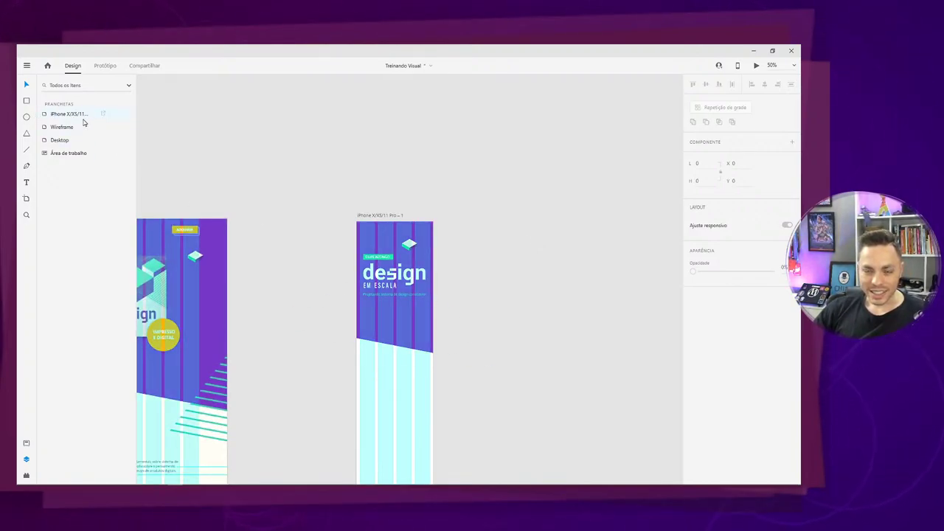
key(ctrl+plus)
key(ctrl+plus)
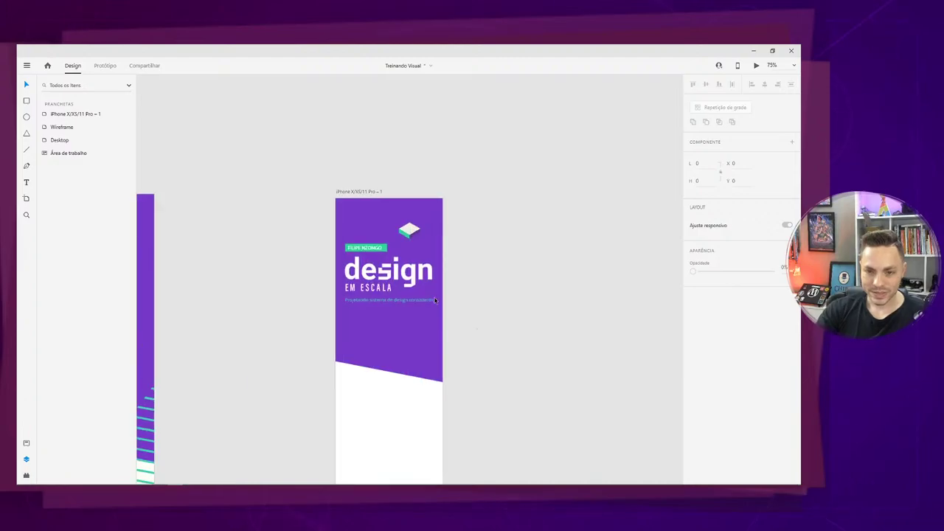
key(ctrl+shift+apostrophe)
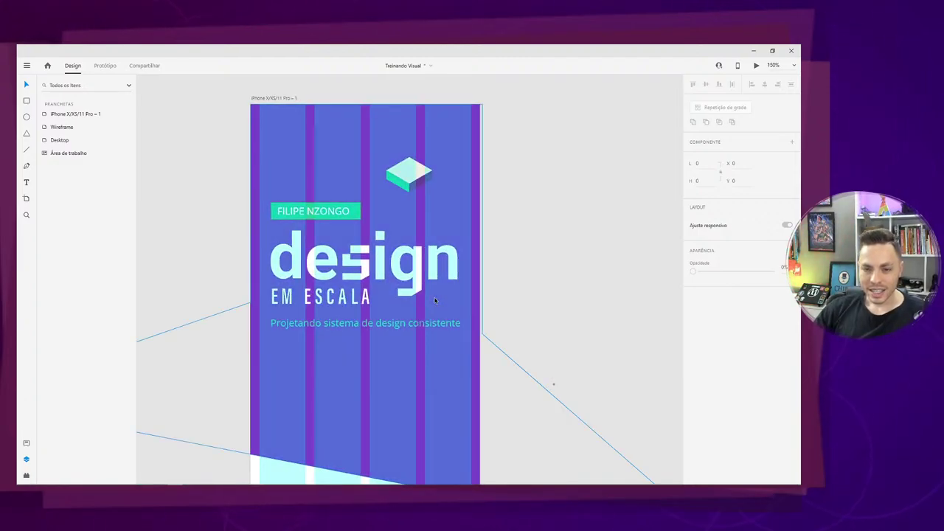
drag(148, 251, 642, 297)
drag(147, 363, 434, 234)
key(ctrl+minus)
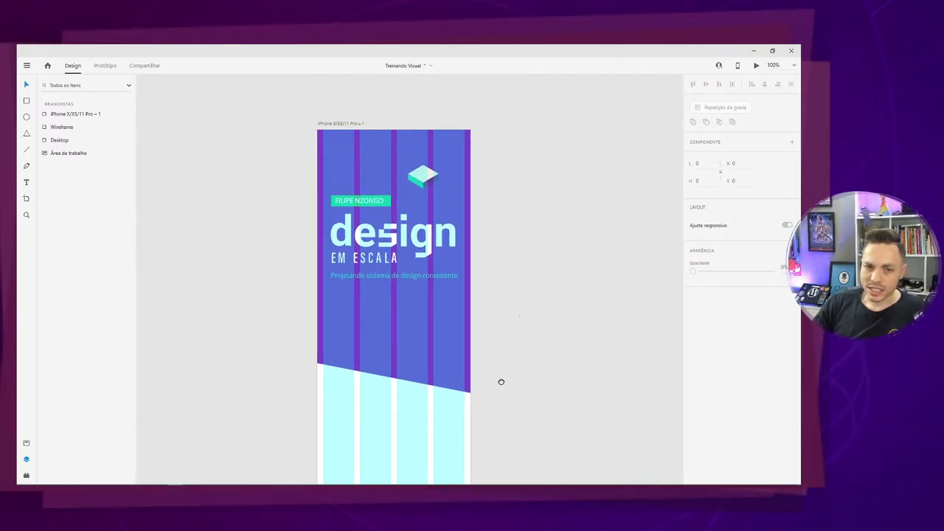
Identify the layers inside the title group Grupo 84 by toggling the logo's visibility and selecting Retângulo 10.
click(401, 244)
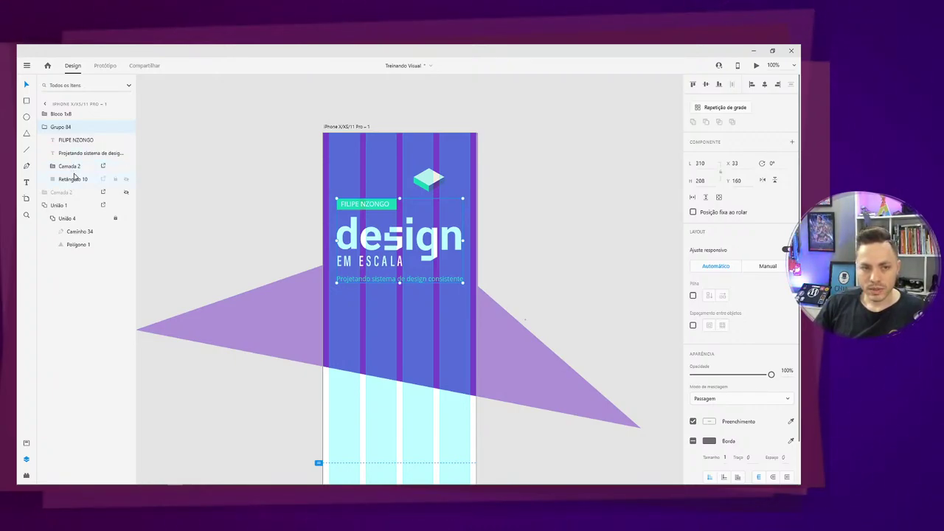
click(126, 166)
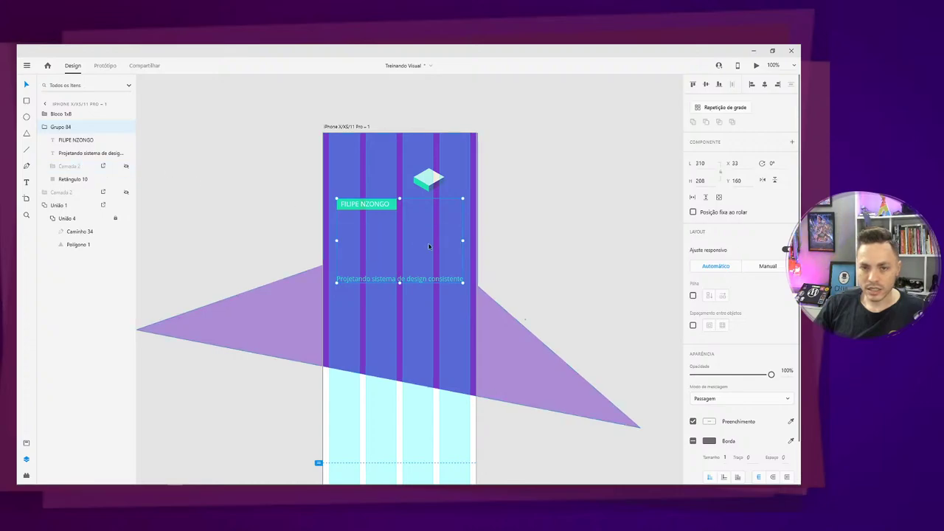
click(126, 167)
click(99, 180)
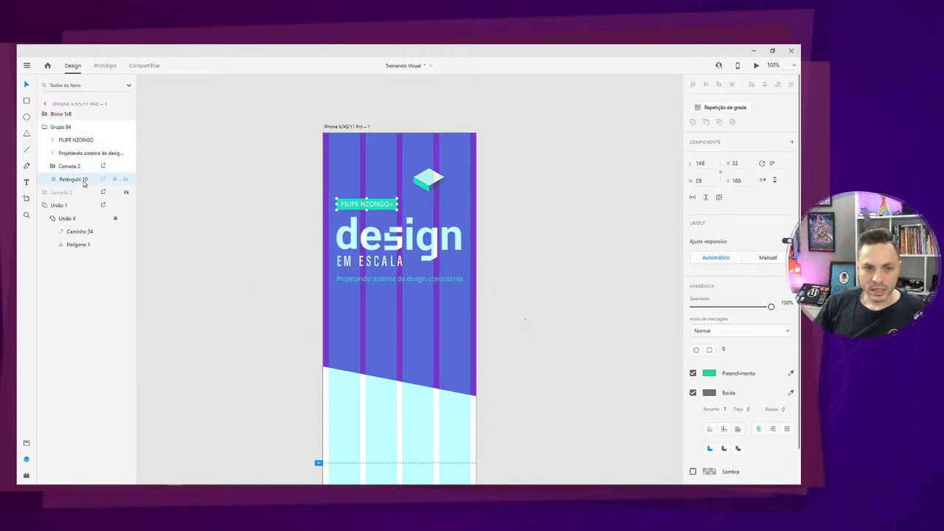
Show the hidden Camada 2 group of decorative blocks on the iPhone artboard and compare it with the Desktop header.
click(76, 193)
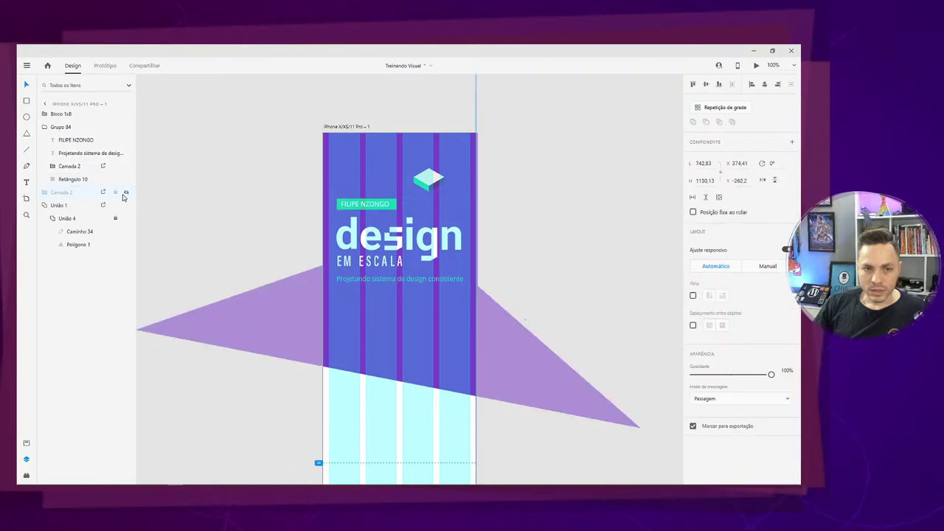
click(125, 194)
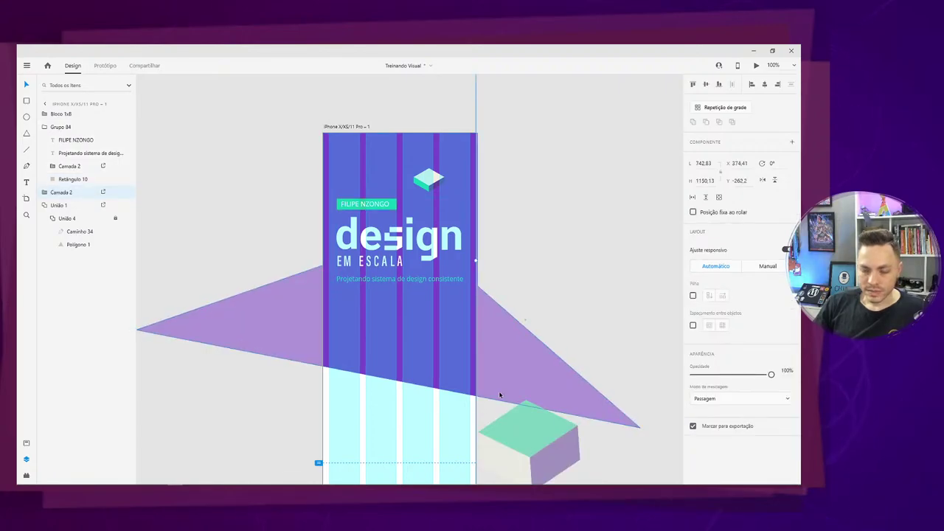
key(ctrl+minus)
key(ctrl+minus)
key(ctrl+minus)
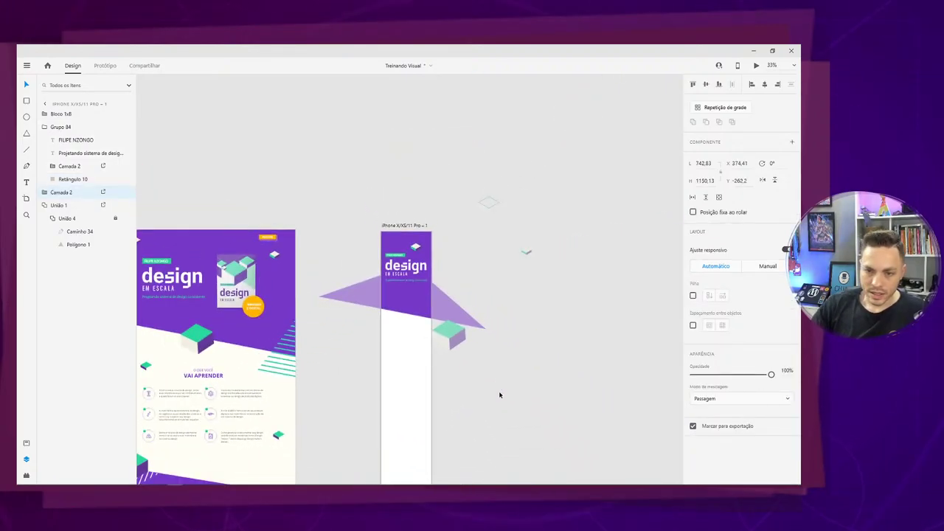
Move the Camada 2 group of decorative blocks off the iPhone artboard onto the pasteboard and hide it.
drag(453, 339, 472, 349)
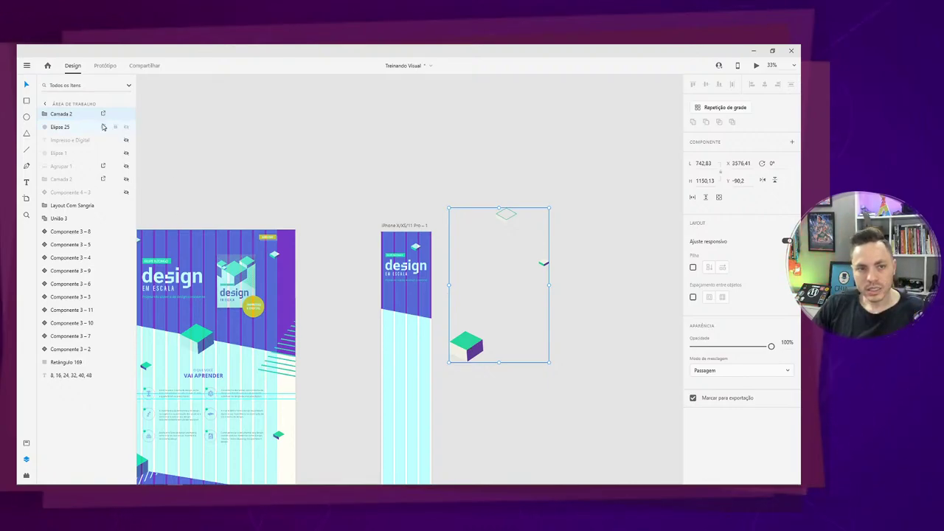
click(126, 114)
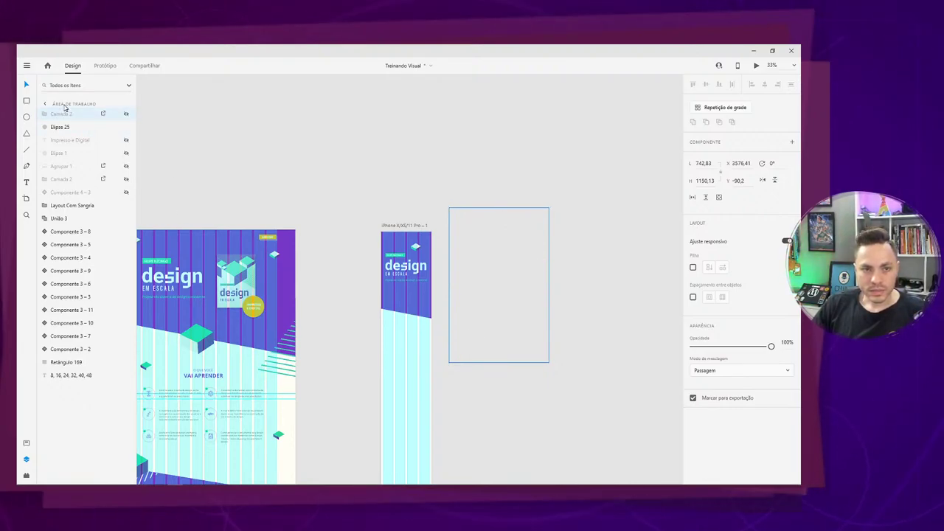
click(81, 210)
drag(443, 209, 508, 339)
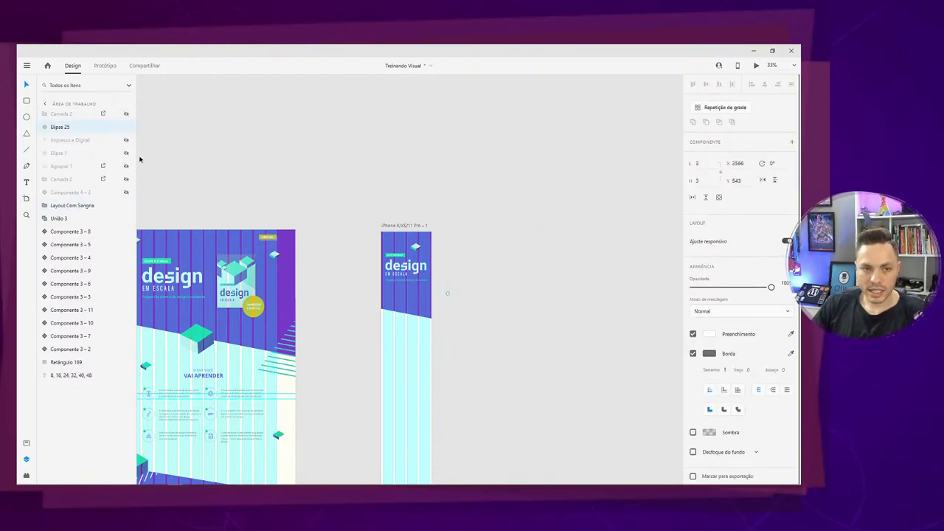
click(63, 113)
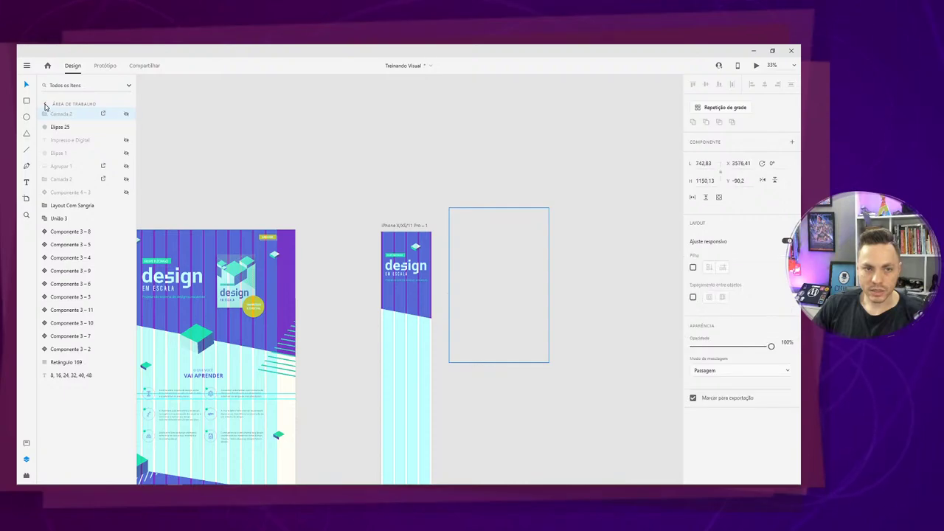
click(45, 105)
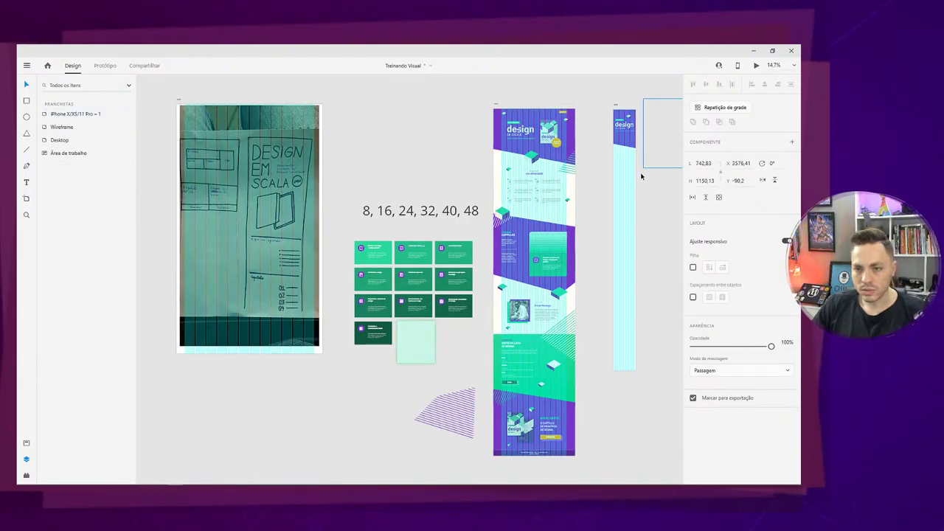
drag(642, 176, 429, 262)
key(Delete)
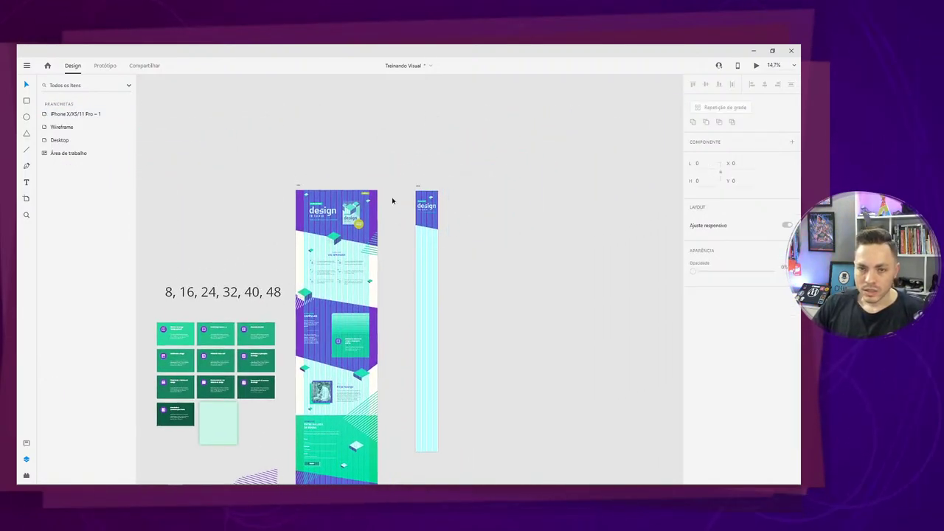
Unlock the Header group on the Desktop artboard and expand it to show its layers.
click(392, 201)
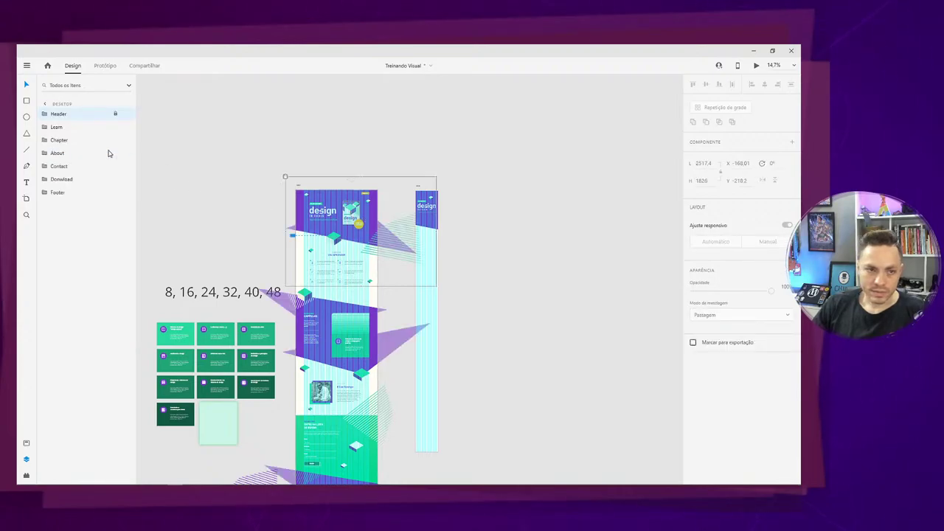
click(114, 116)
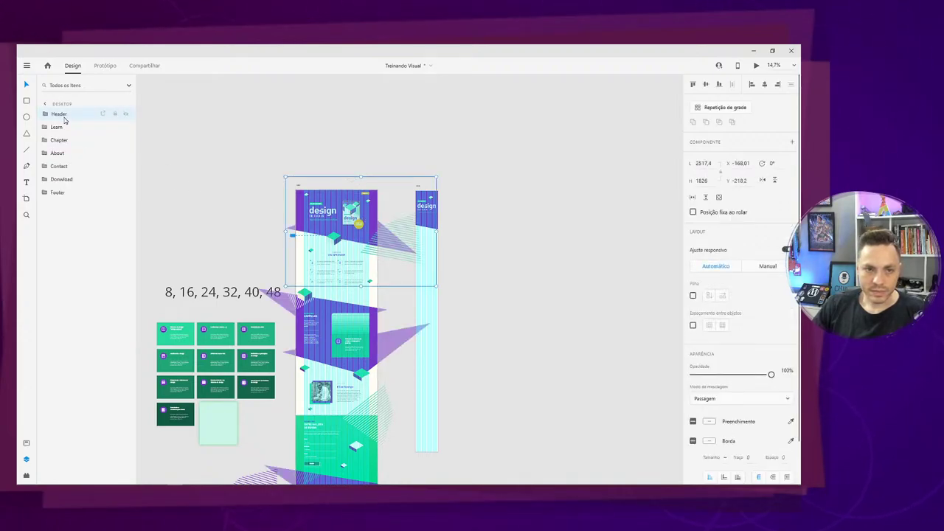
click(45, 115)
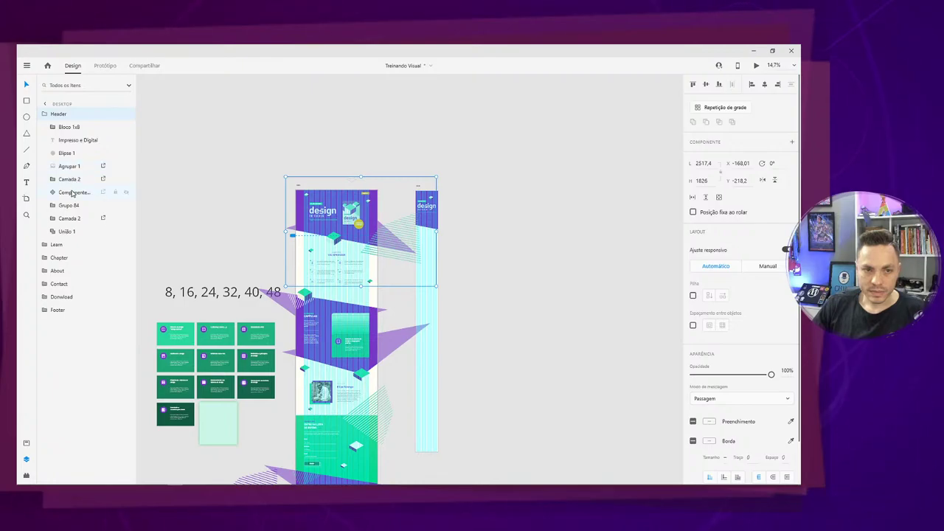
key(ctrl+=)
key(ctrl+=)
key(ctrl+=)
key(ctrl+=)
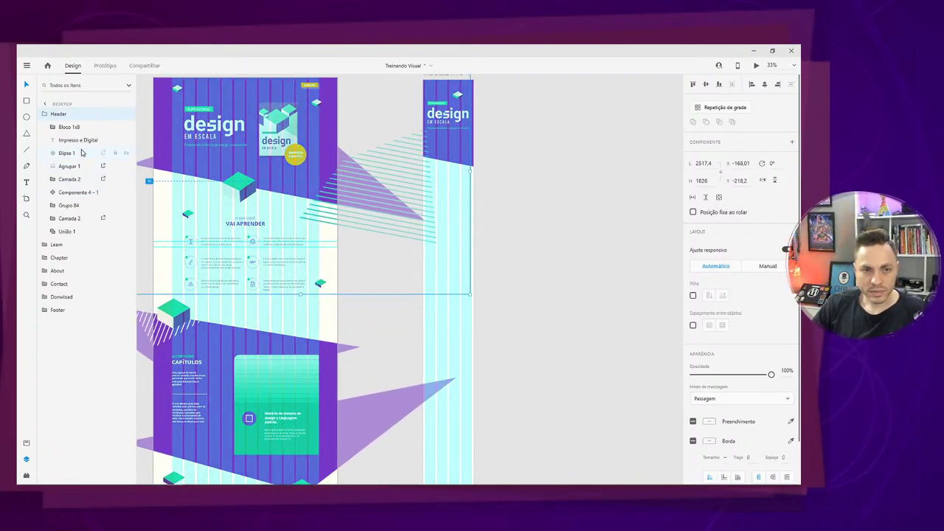
Group the Desktop header's book cover Agrupar 1, the Elipse 1 badge and the Impresso e Digital text.
click(287, 129)
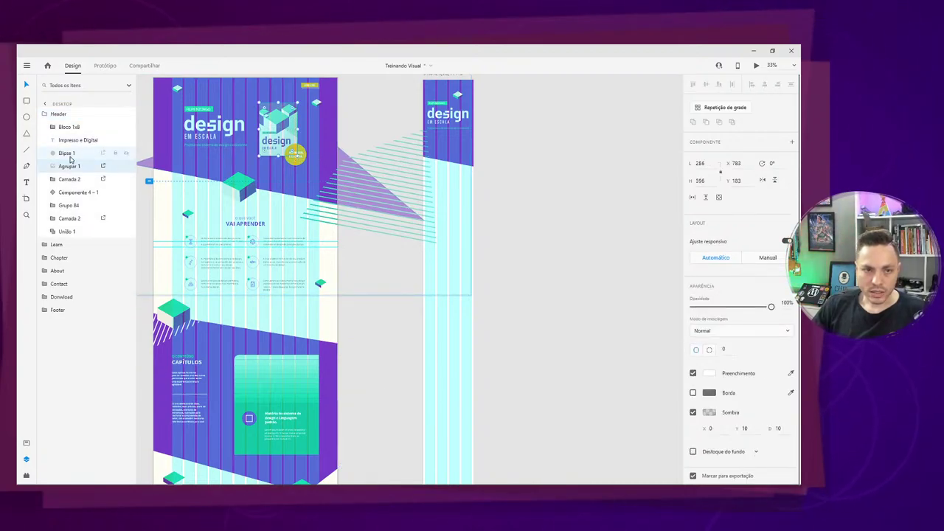
shift+click(73, 152)
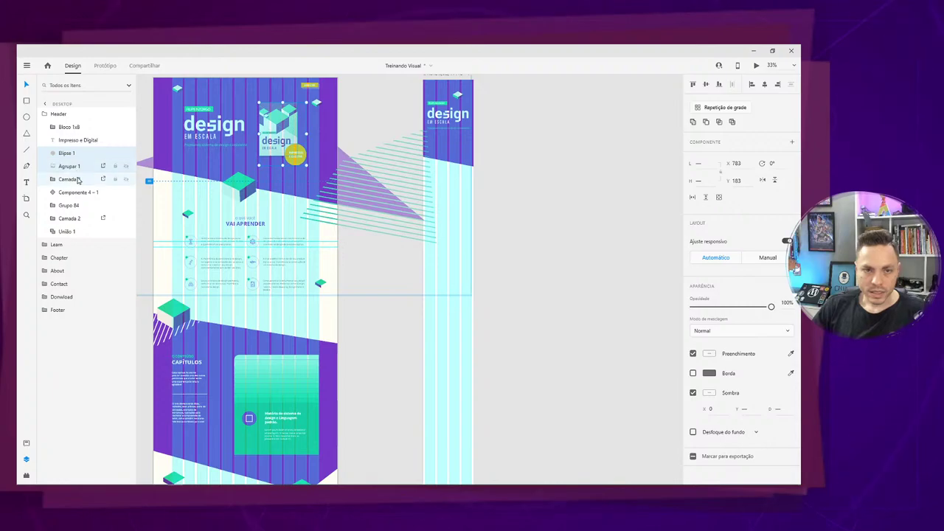
shift+click(77, 139)
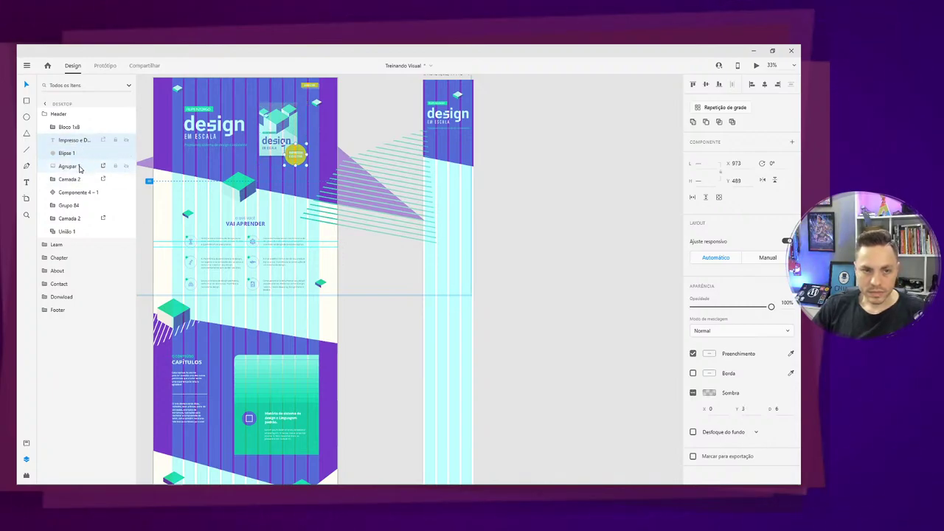
shift+click(90, 168)
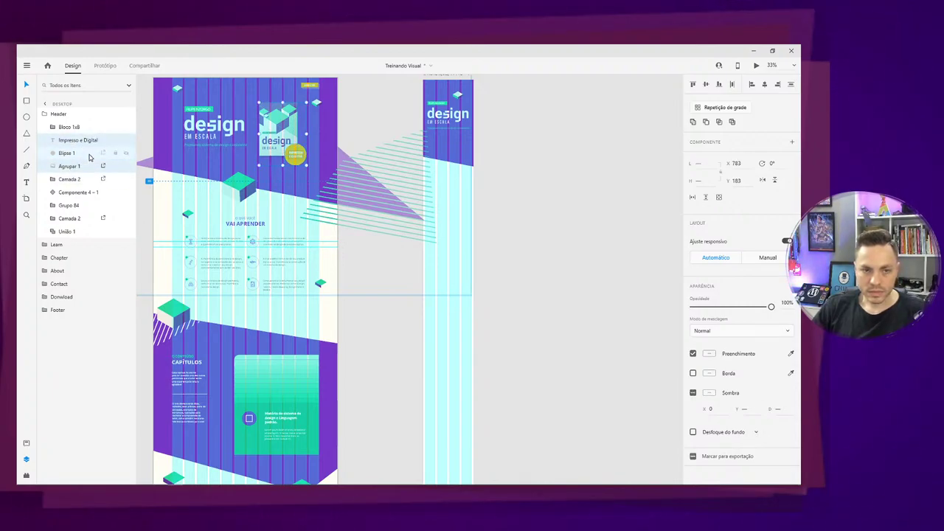
key(ctrl+g)
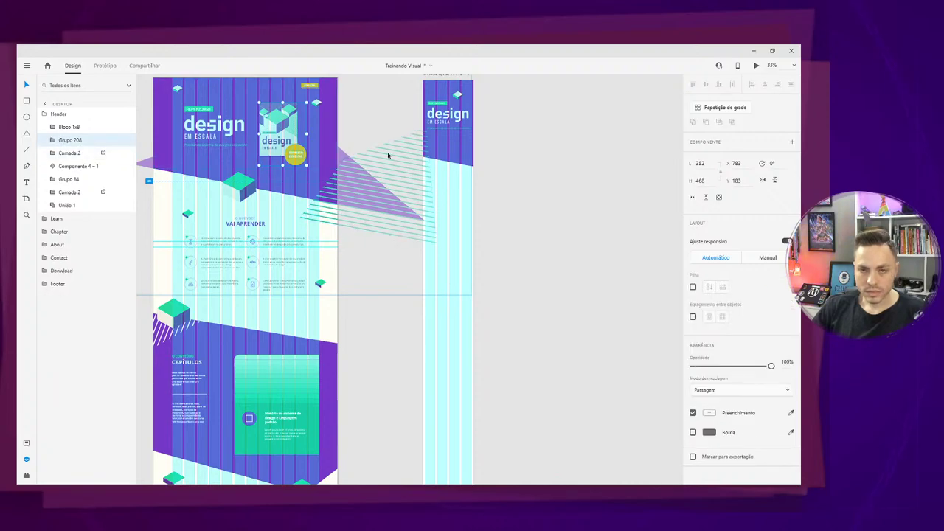
Copy the book cover group onto the iPhone artboard and scale it down to about 157 × 208 px.
click(444, 133)
key(ctrl+v)
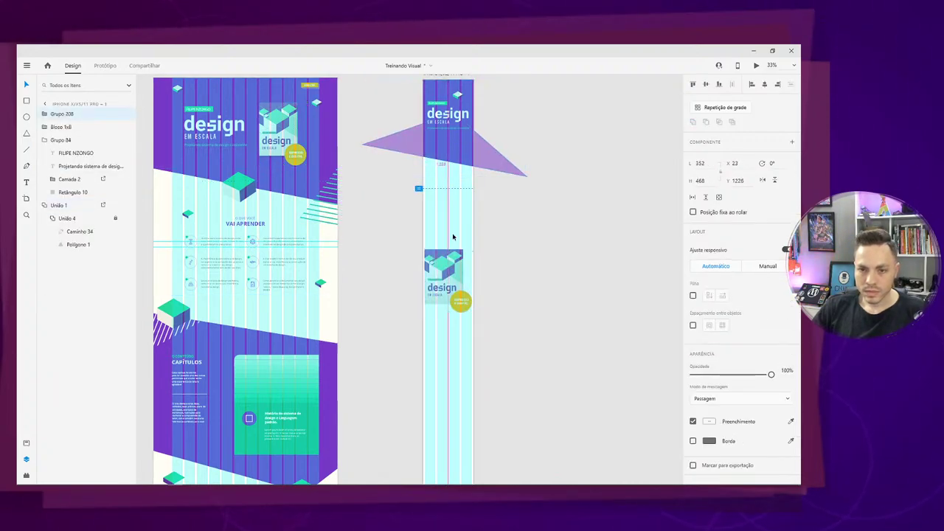
drag(450, 272, 365, 325)
key(ctrl+plus)
key(ctrl+plus)
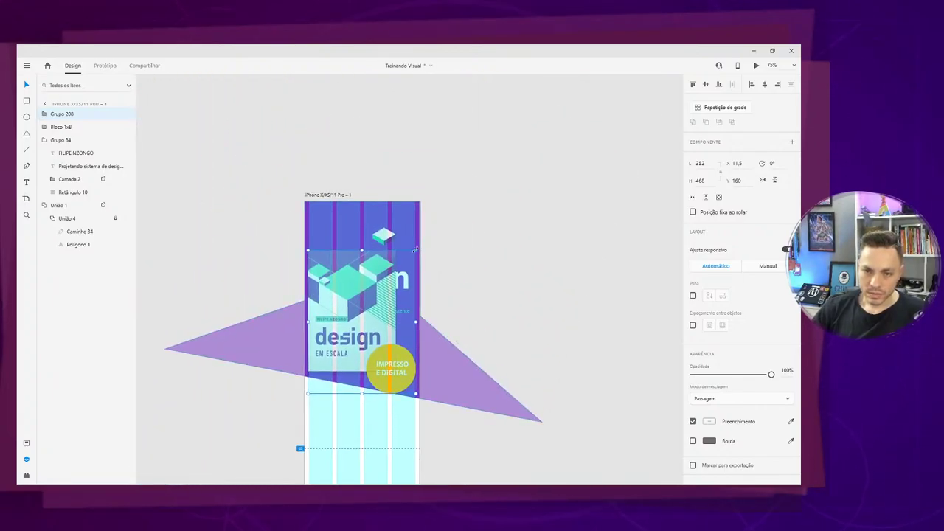
drag(415, 250, 409, 321)
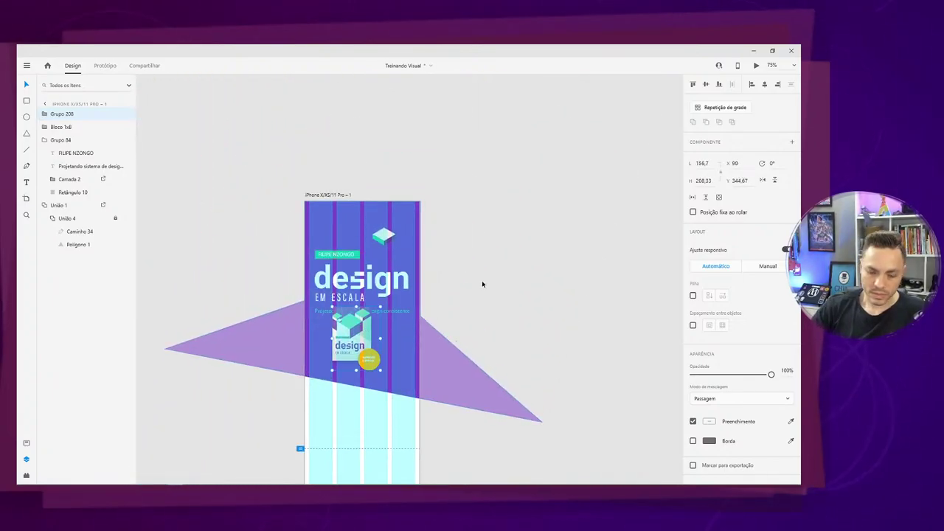
Move the mobile title group down and place the book cover group above it, enlarged to about 244 × 325 px at X 82, Y 122.
key(ctrl+plus)
key(ctrl+plus)
drag(400, 369, 444, 259)
drag(325, 176, 335, 386)
drag(336, 288, 304, 172)
scroll(305, 172, up, 2)
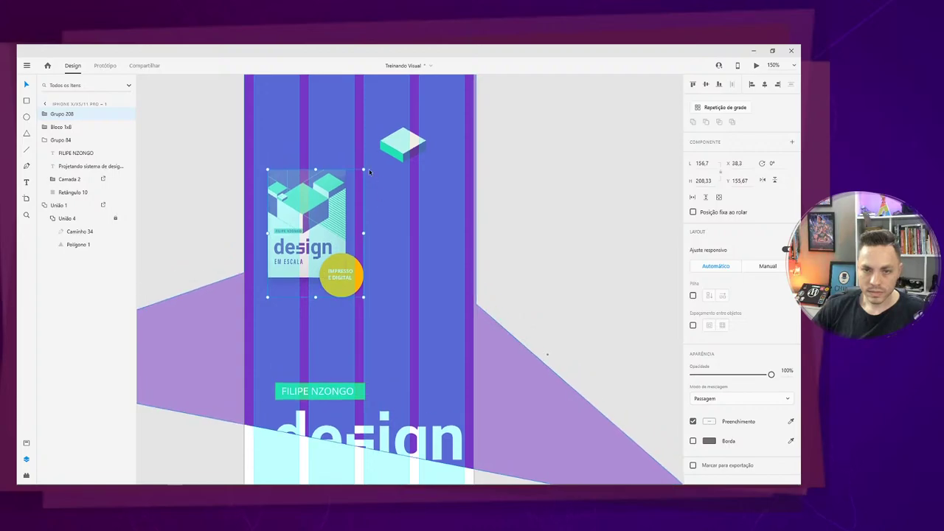
drag(364, 171, 457, 98)
drag(318, 229, 345, 279)
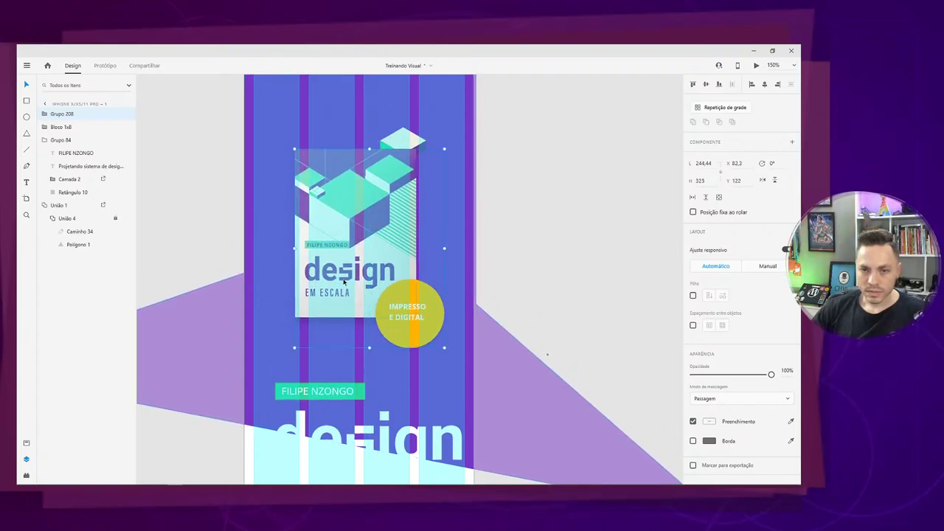
Move the small isometric block to about X 270, Y 20 and raise the book cover group to Y 107.
scroll(345, 279, up, 2)
click(407, 204)
drag(407, 204, 437, 167)
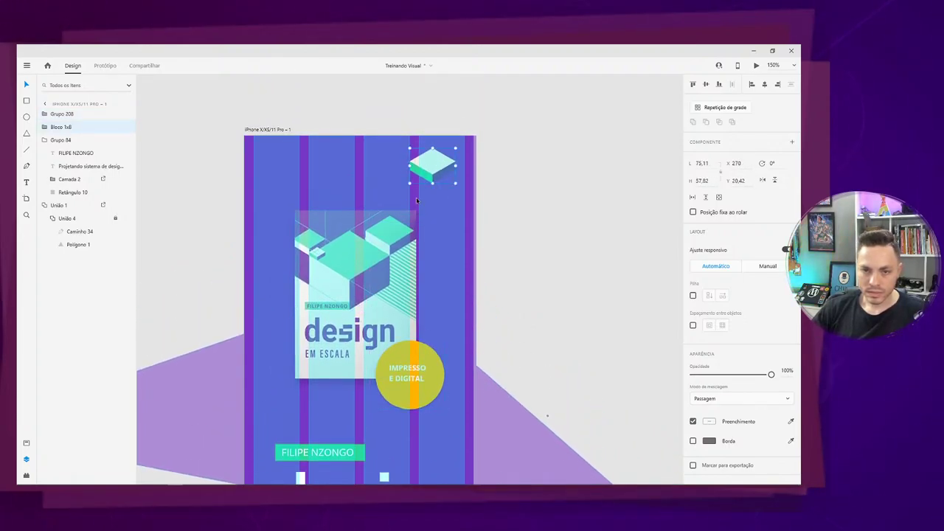
drag(366, 270, 364, 260)
scroll(340, 369, down, 1)
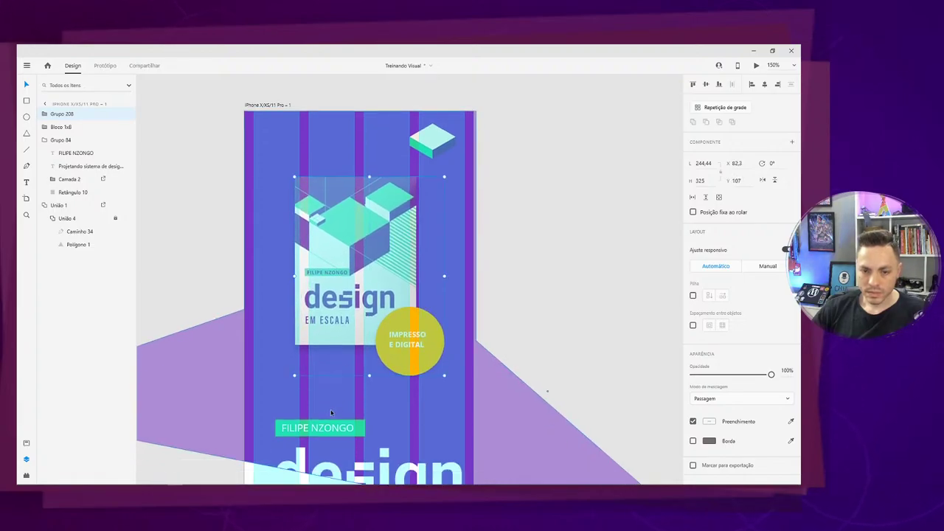
Move the title group up beneath the book cover to about Y 424 and lower the purple background shape to Y 78.
drag(332, 426, 320, 367)
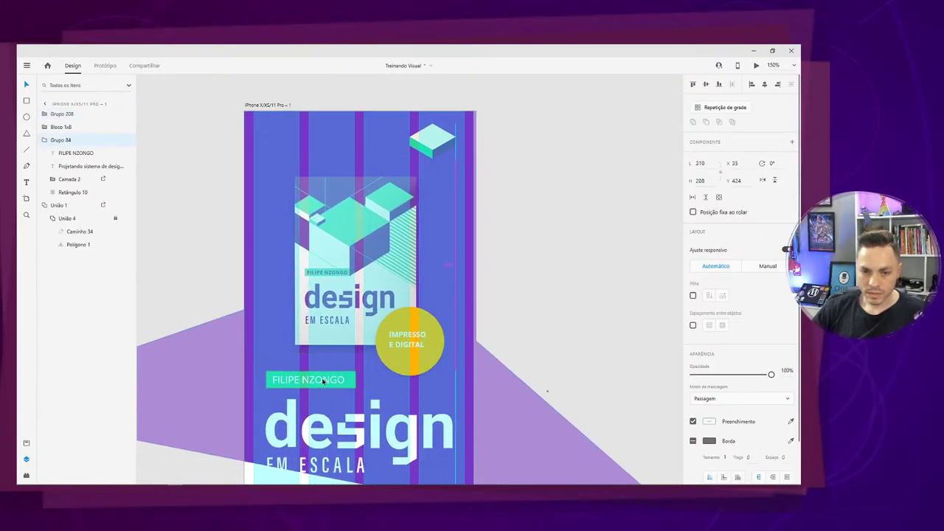
scroll(340, 371, down, 1)
scroll(340, 371, down, 1)
click(480, 340)
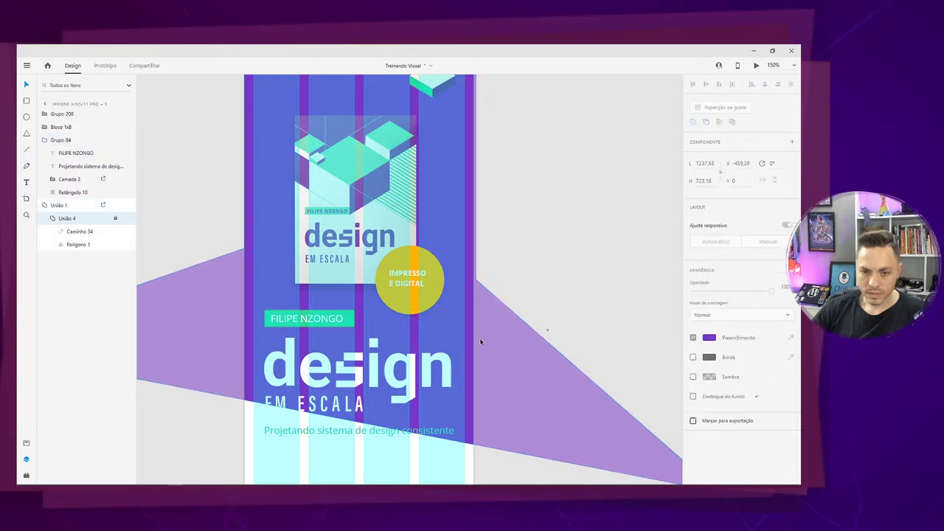
key(Delete)
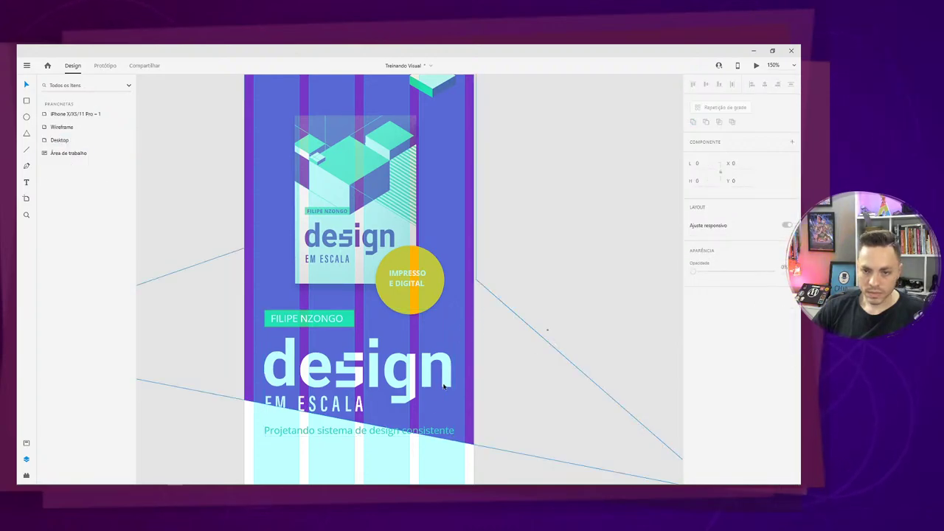
key(ctrl+z)
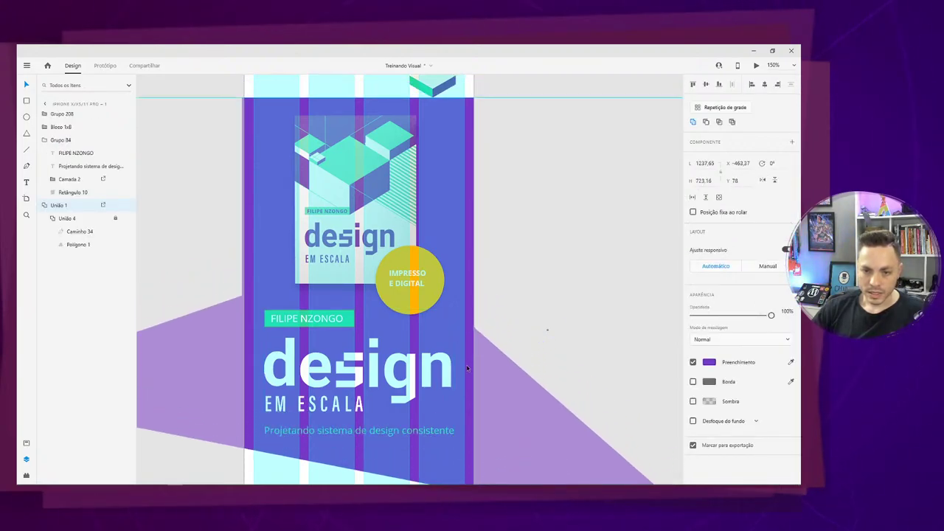
Try to stretch the purple background shape União 1 upward to about 829 px high and align it with the artboard's top edge at Y 0.
scroll(463, 319, up, 1)
click(463, 203)
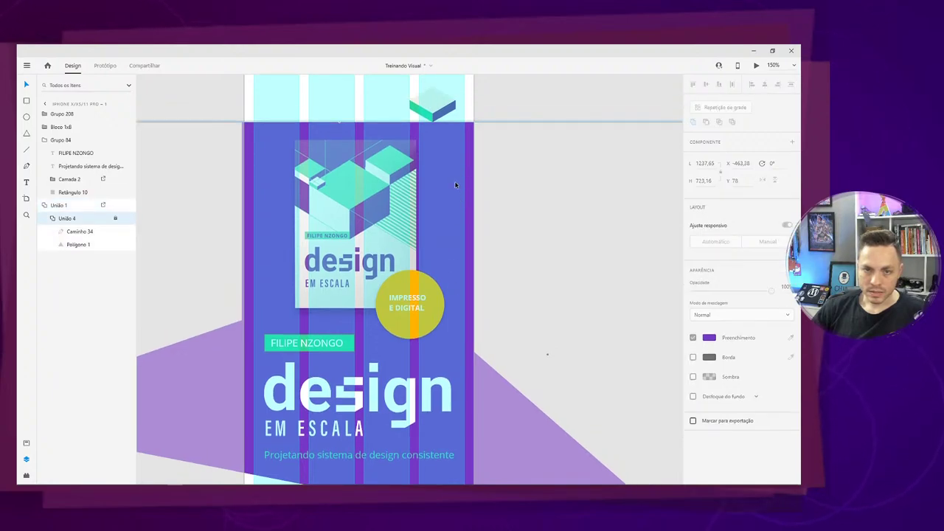
scroll(443, 230, up, 2)
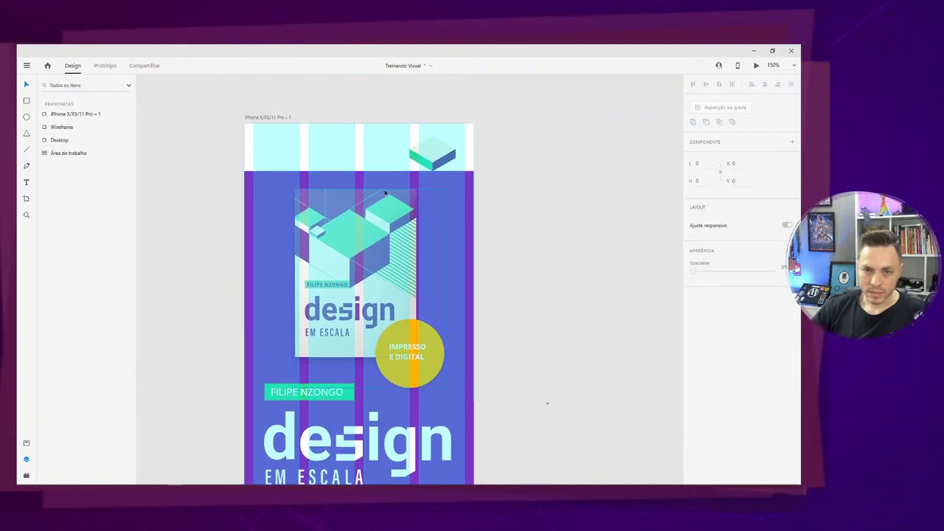
click(340, 173)
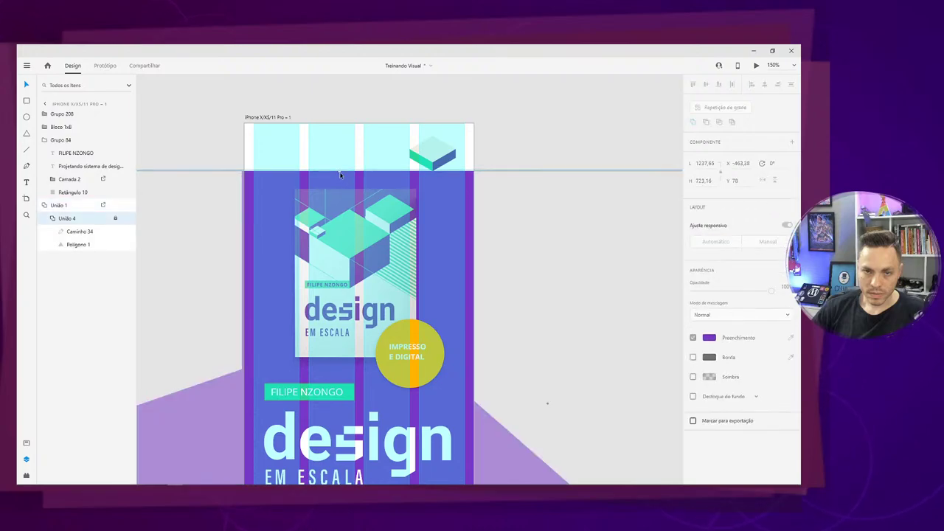
click(489, 221)
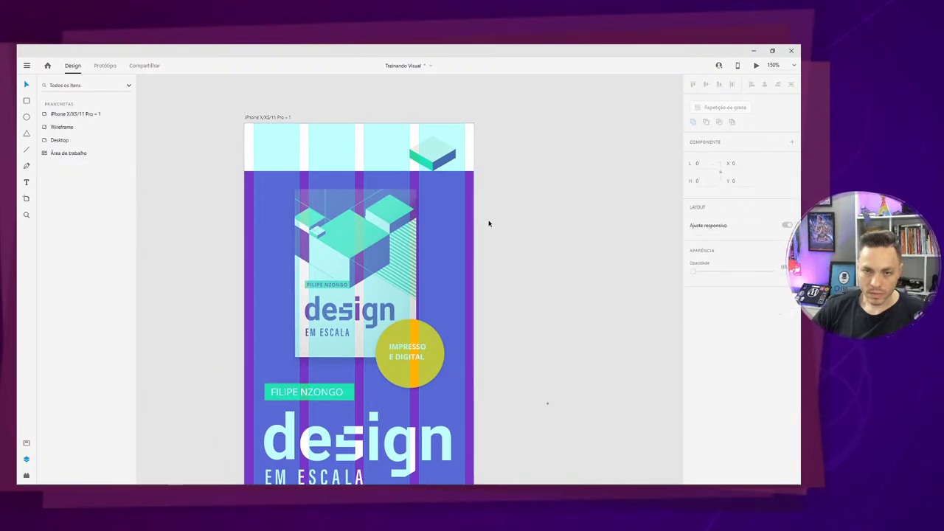
click(454, 218)
drag(340, 171, 349, 112)
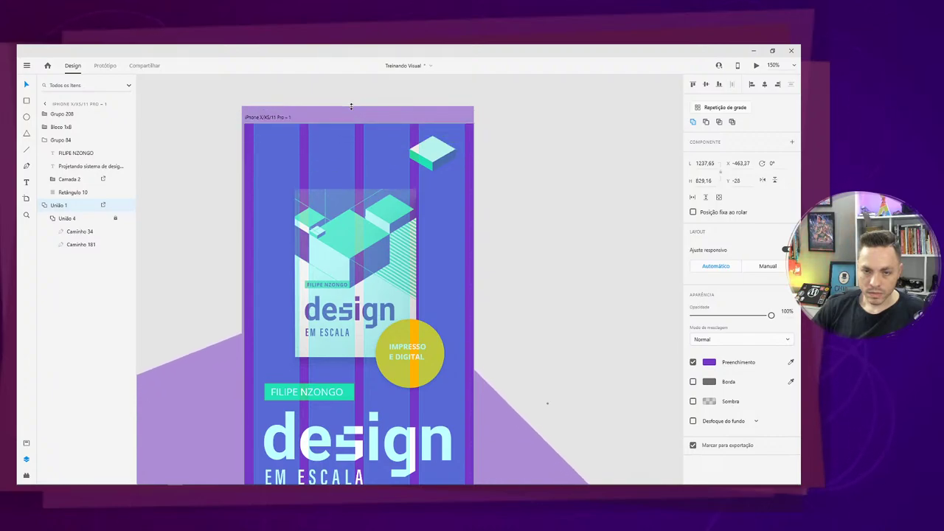
drag(468, 330, 467, 340)
scroll(467, 339, down, 4)
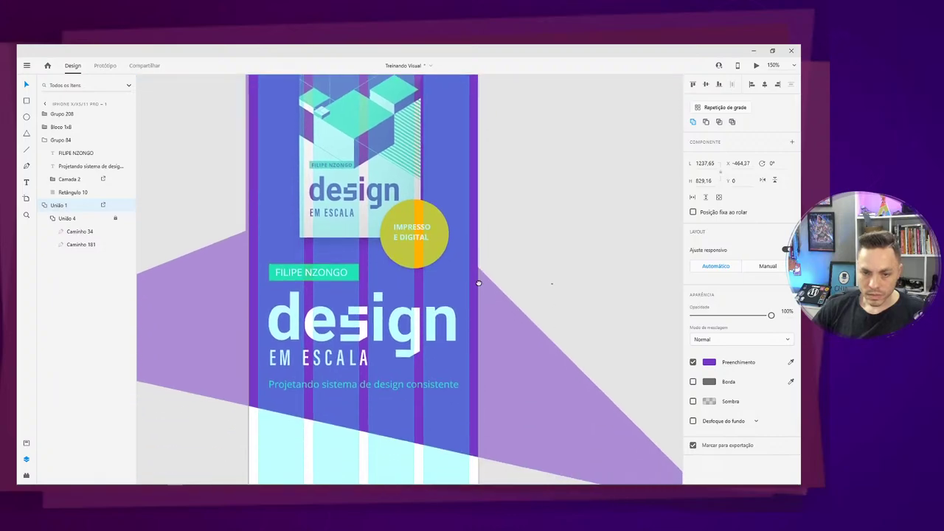
scroll(448, 335, up, 5)
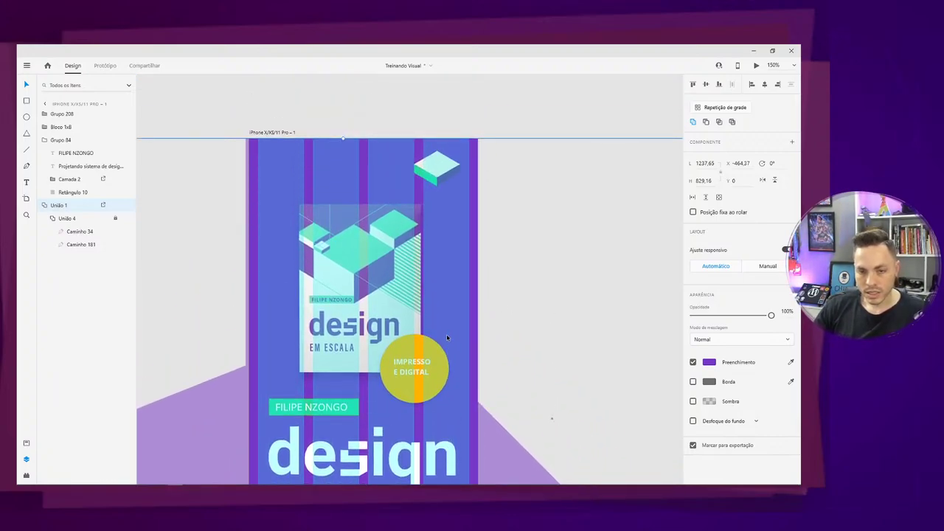
scroll(446, 337, down, 1)
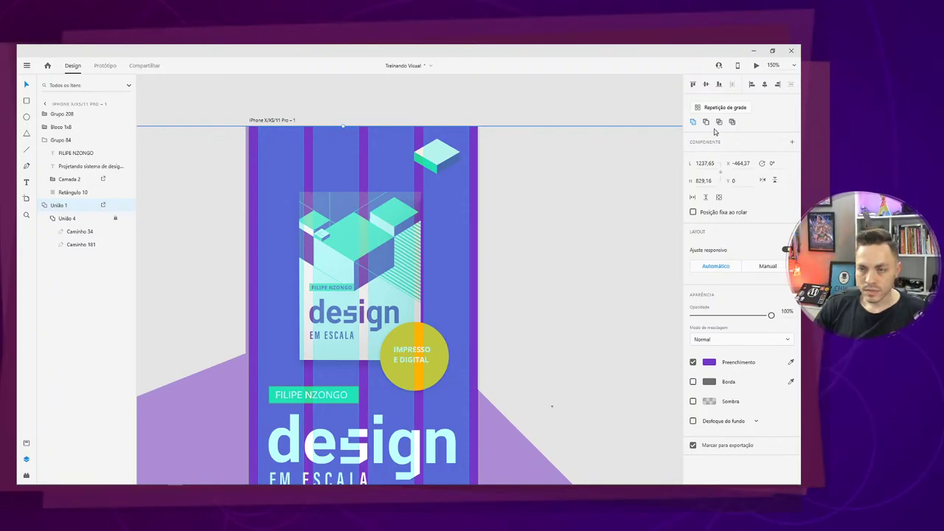
key(ctrl+z)
key(ctrl+z)
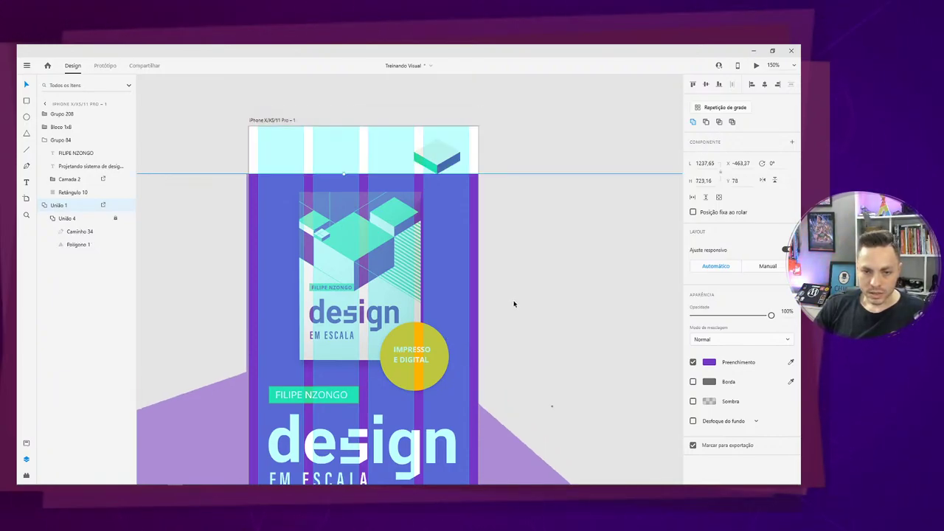
Scale the mobile title group down to about 255 × 174 px, centred on the artboard at about X 58, Y 441.
click(530, 288)
key(ctrl+shift+')
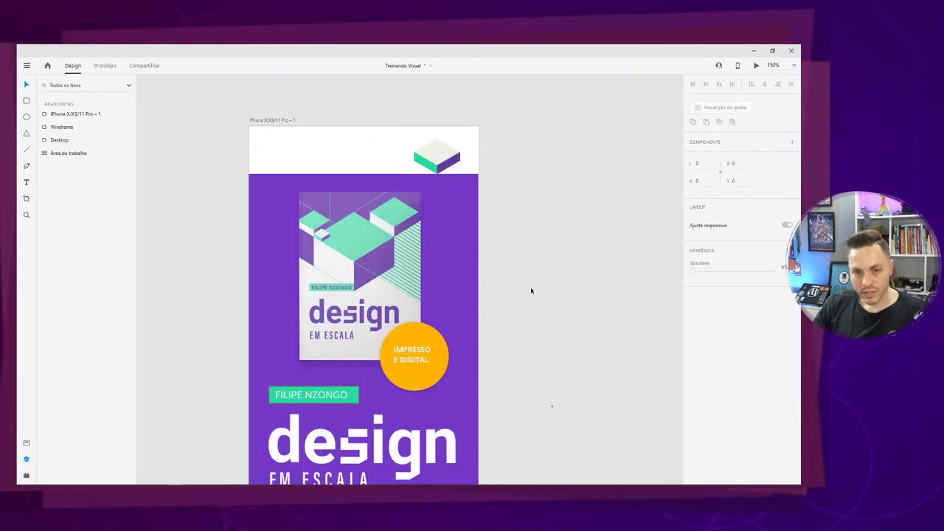
scroll(469, 345, down, 2)
scroll(469, 346, down, 5)
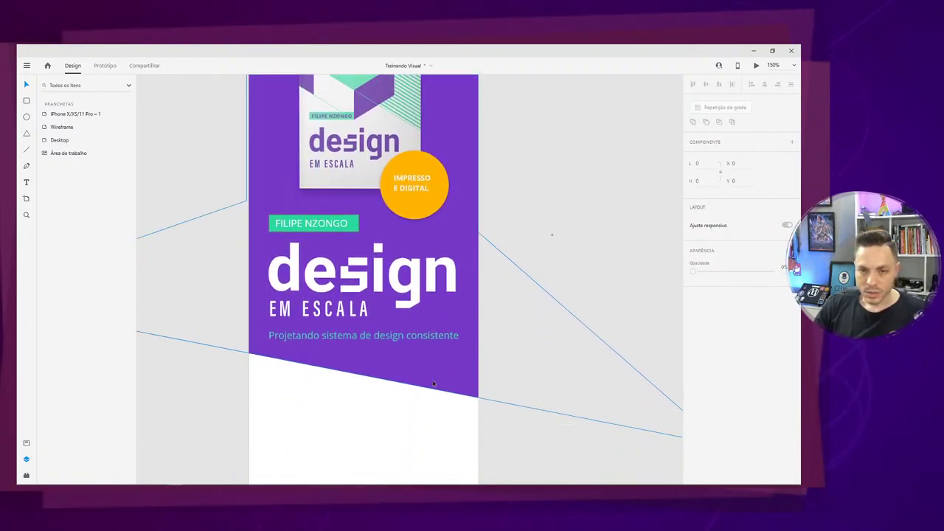
key(ctrl+minus)
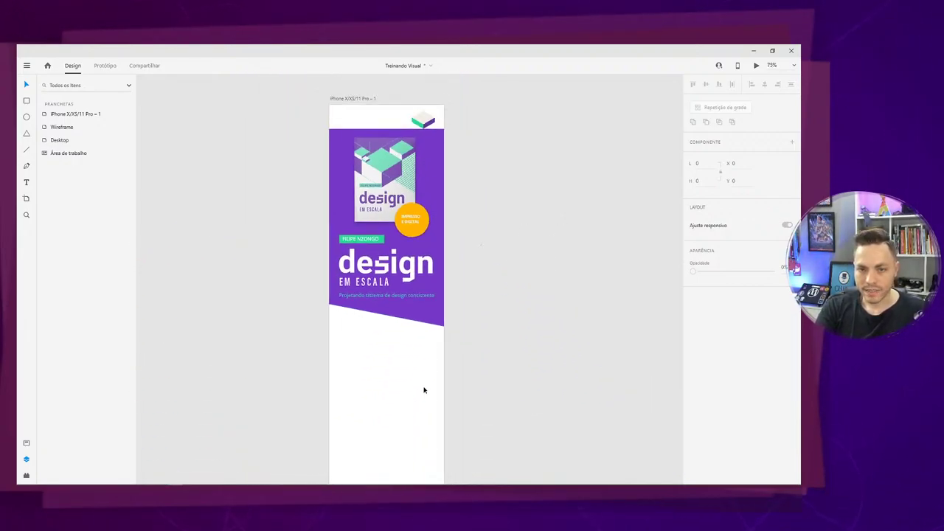
key(ctrl+plus)
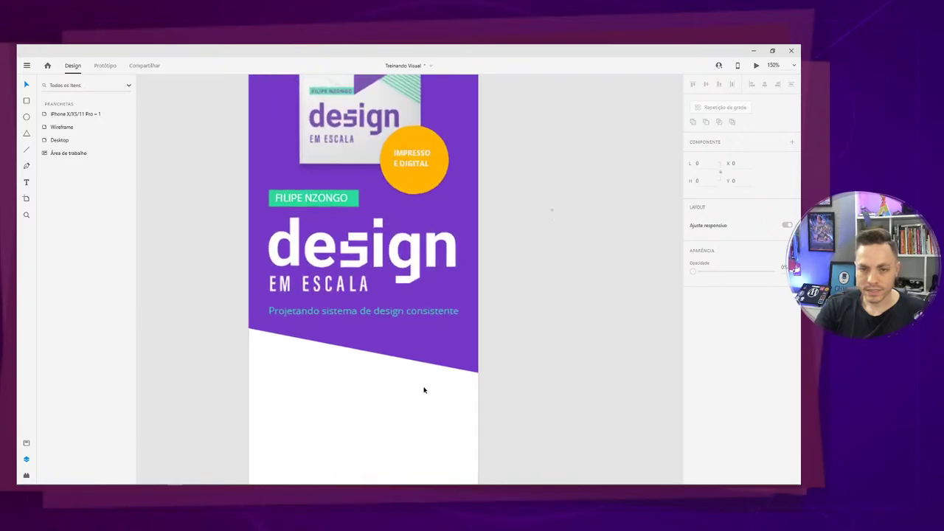
click(303, 204)
key(ctrl+shift+apostrophe)
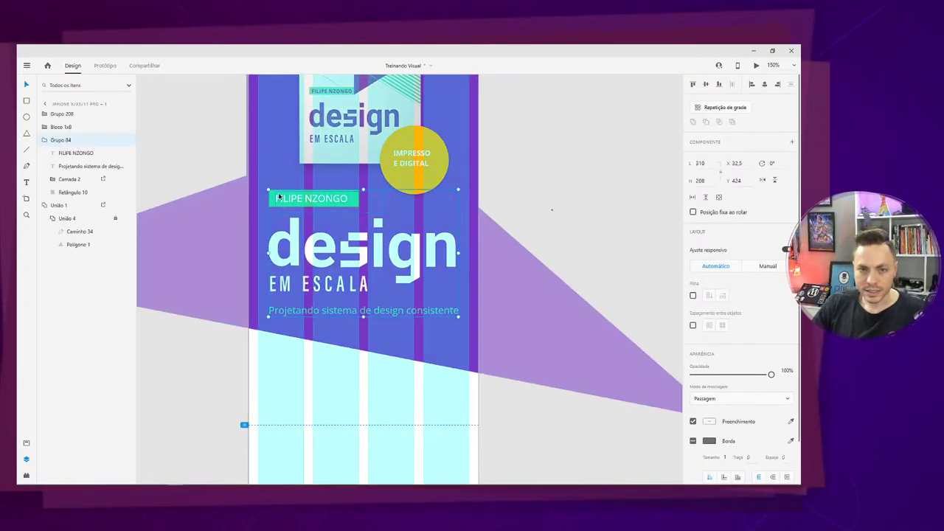
drag(269, 193, 283, 200)
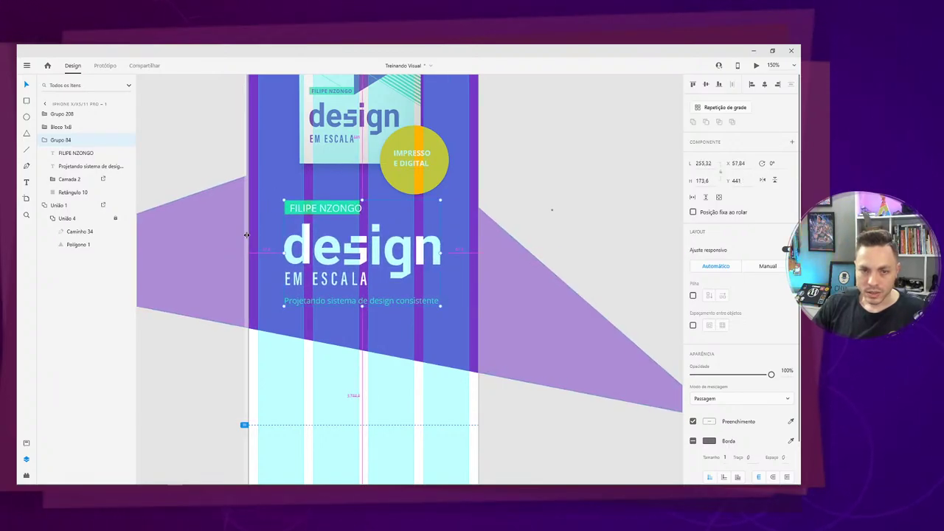
Widen the green rectangle behind the author name in the title group to about 137 px and remove its border.
scroll(395, 271, up, 4)
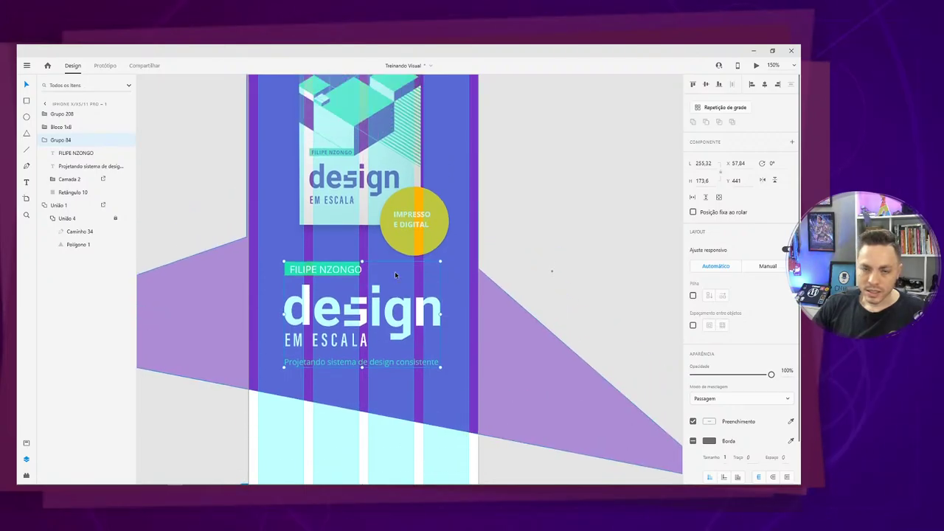
scroll(396, 275, up, 1)
click(397, 216)
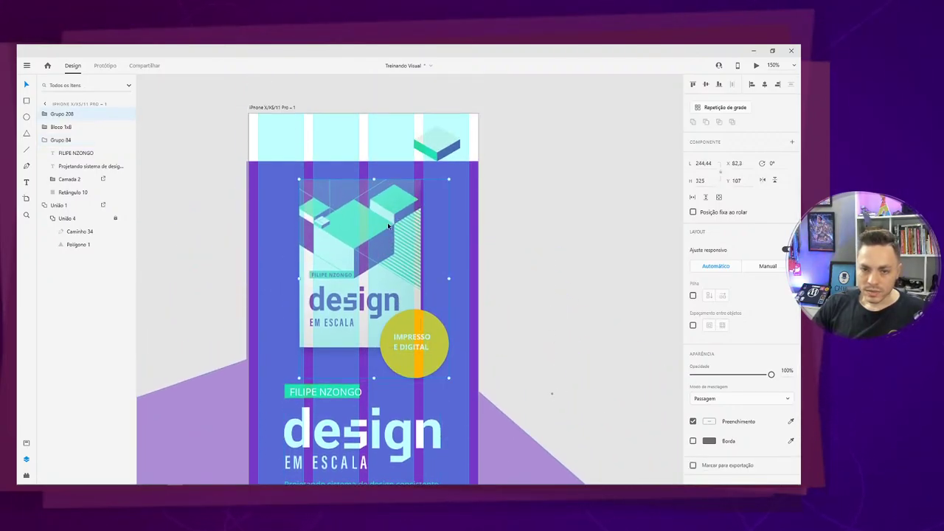
click(348, 390)
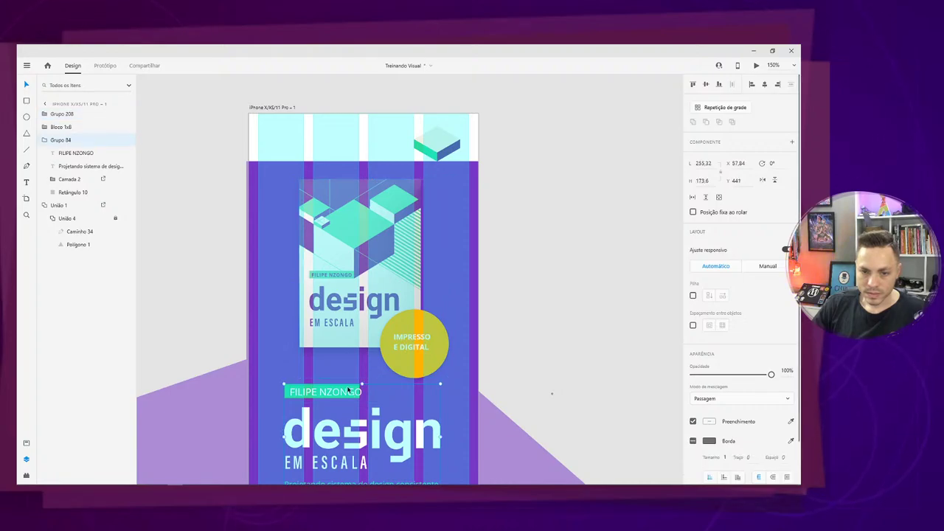
click(412, 348)
scroll(415, 345, up, 3)
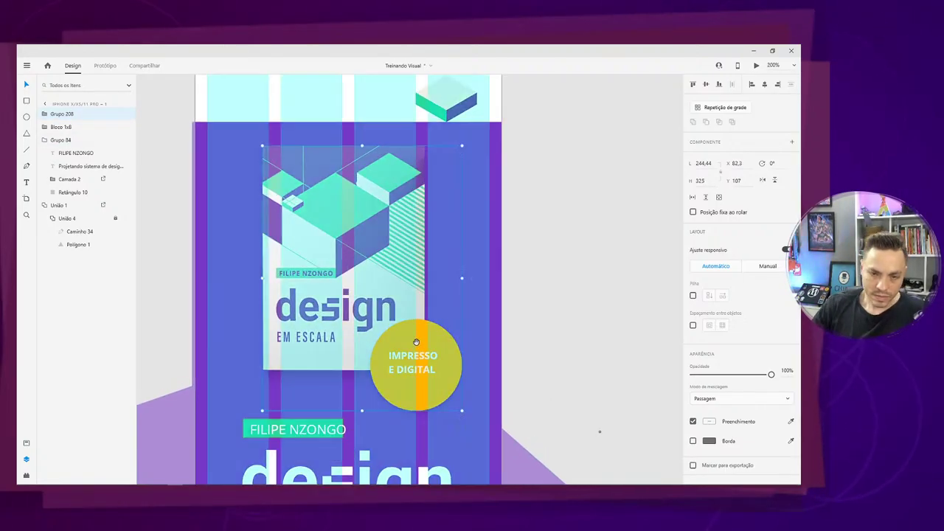
double_click(344, 330)
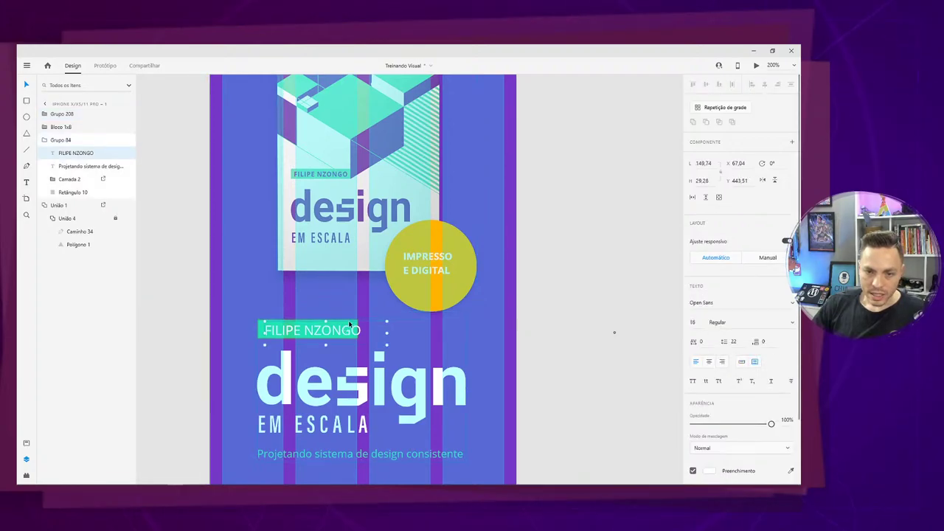
scroll(348, 325, up, 5)
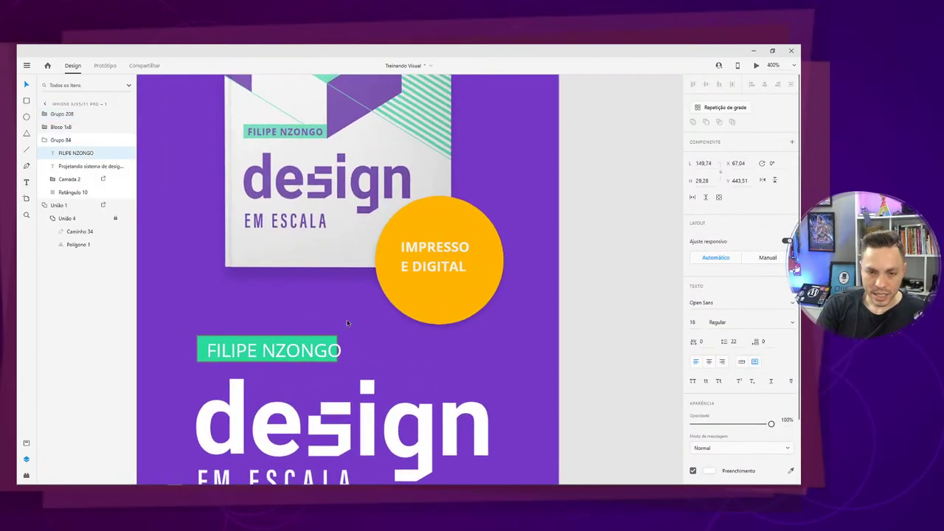
click(291, 361)
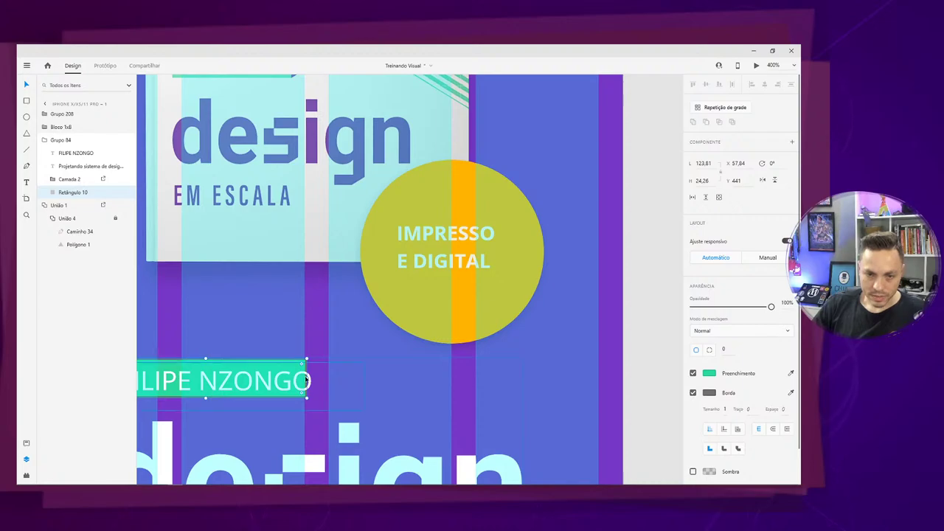
drag(307, 381, 551, 378)
click(693, 392)
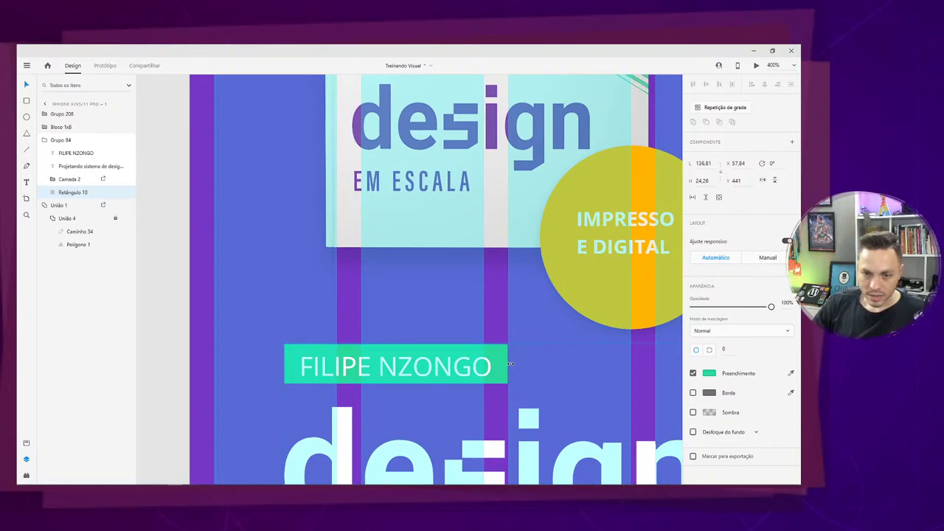
Shrink the author name's text box to about 121 × 20 px and centre it vertically and horizontally on the green rectangle.
click(435, 373)
double_click(436, 368)
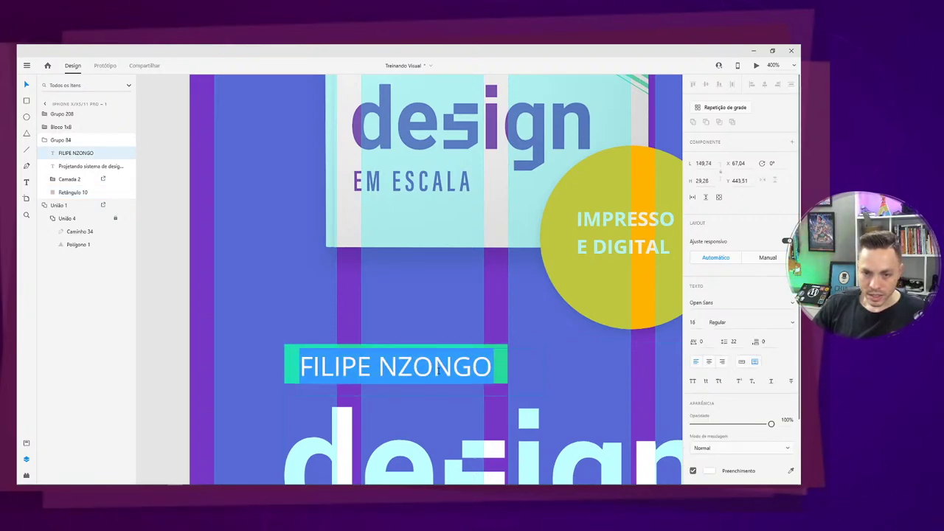
click(466, 389)
click(26, 85)
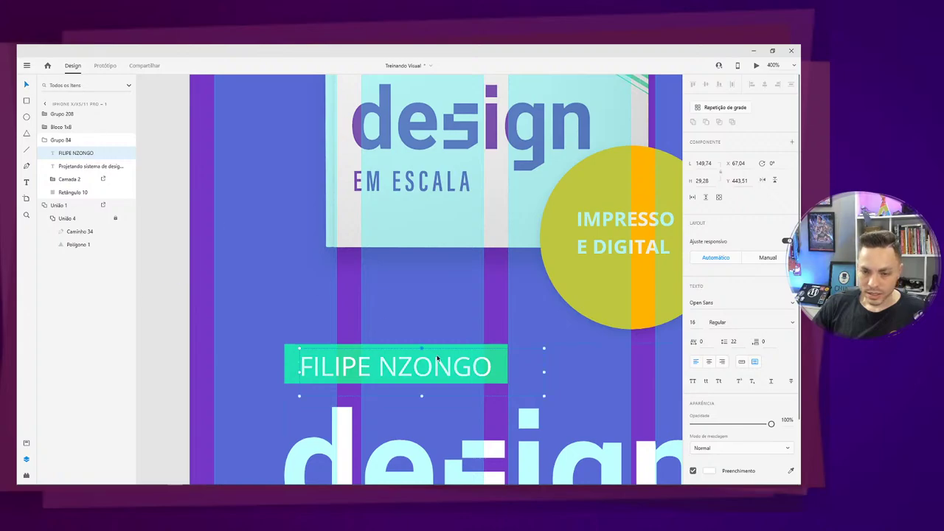
drag(505, 379, 498, 380)
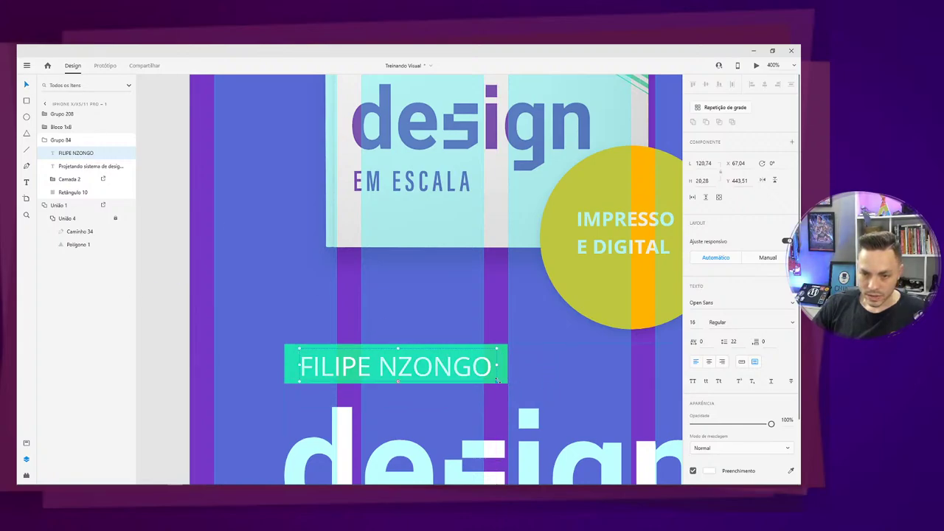
shift+click(503, 378)
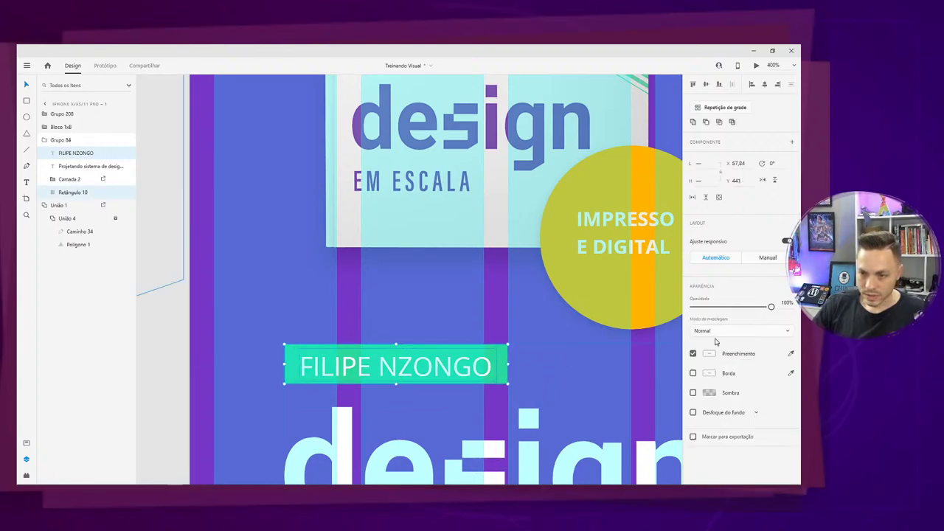
click(706, 85)
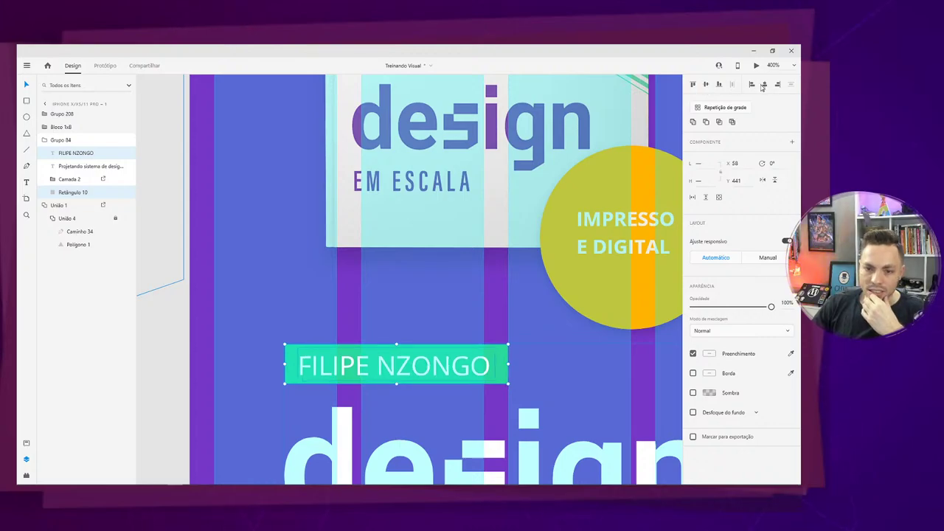
Examine the mobile header's composition and the author label's placement above the title, both overall and close up.
scroll(553, 255, up, 8)
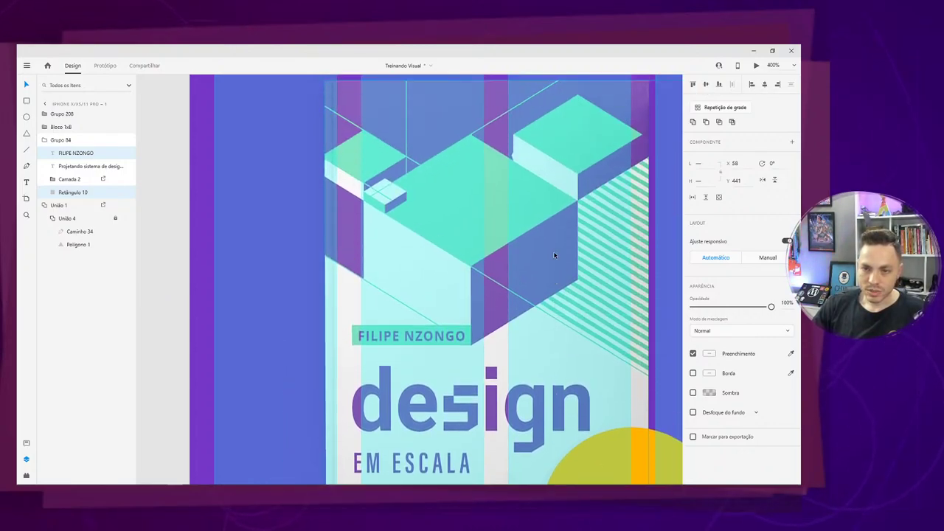
key(ctrl+1)
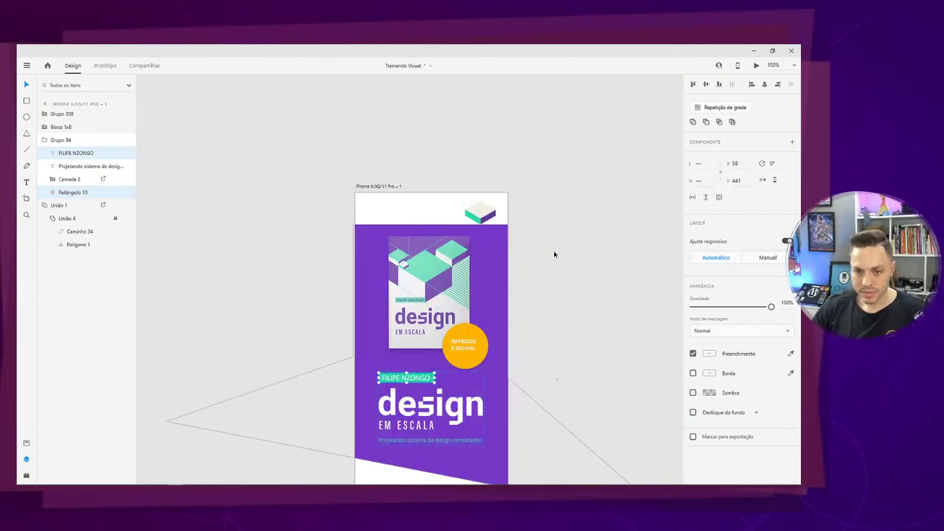
scroll(554, 255, down, 3)
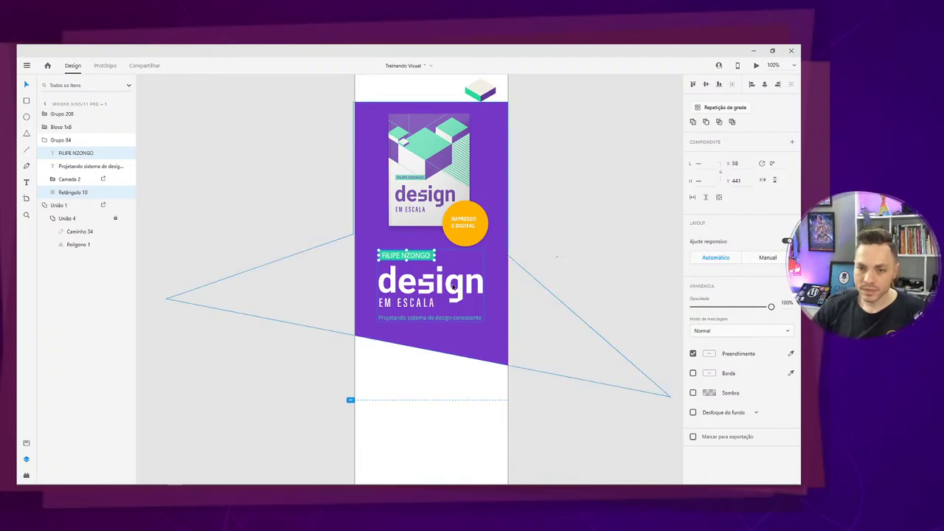
key(ctrl+plus)
key(ctrl+plus)
key(ctrl+plus)
key(ctrl+plus)
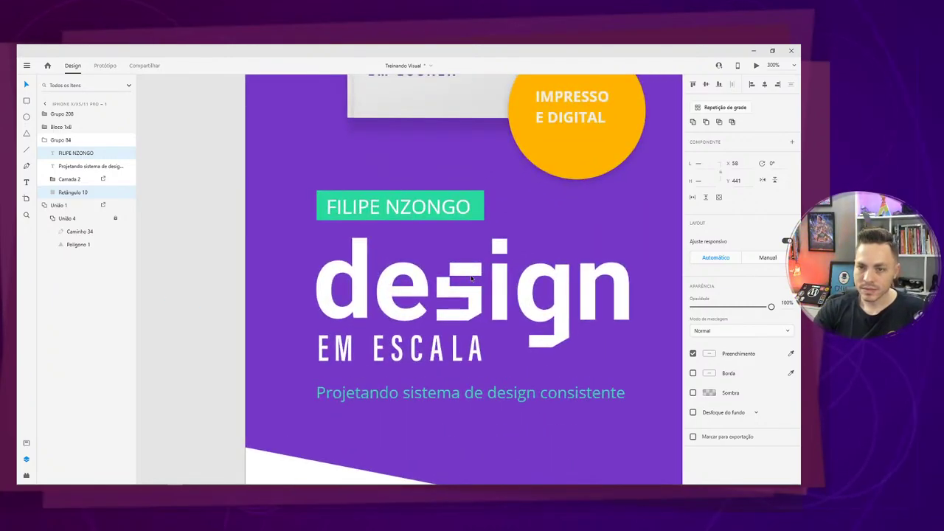
drag(465, 276, 287, 337)
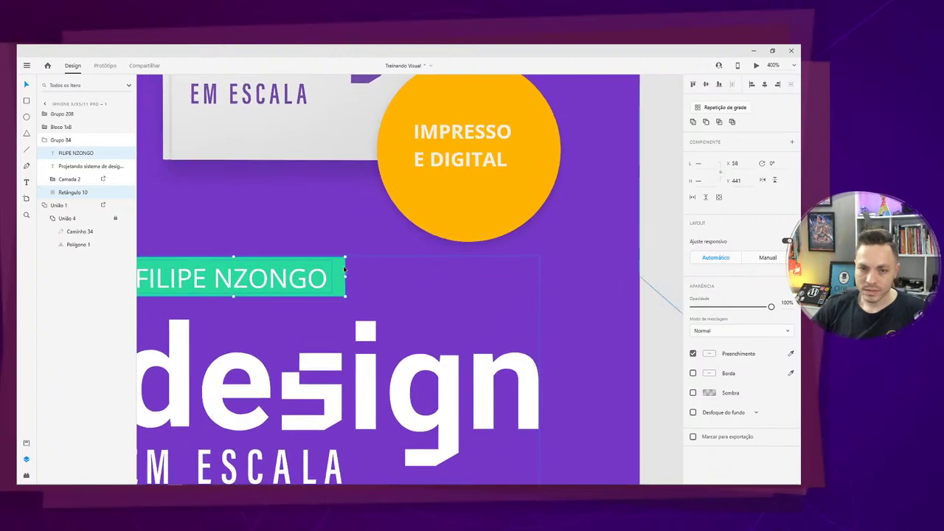
Adjust the title group's vertical position beneath the book cover to Y 442.
click(423, 225)
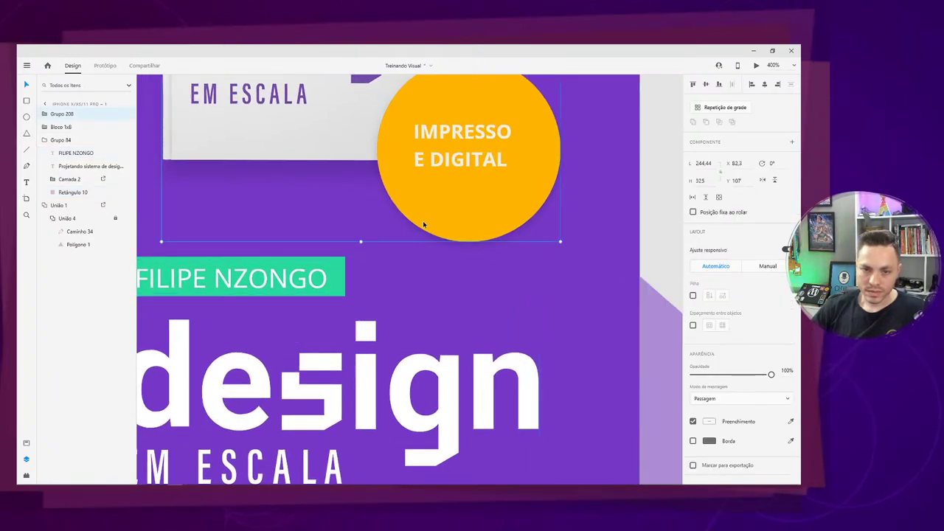
click(331, 266)
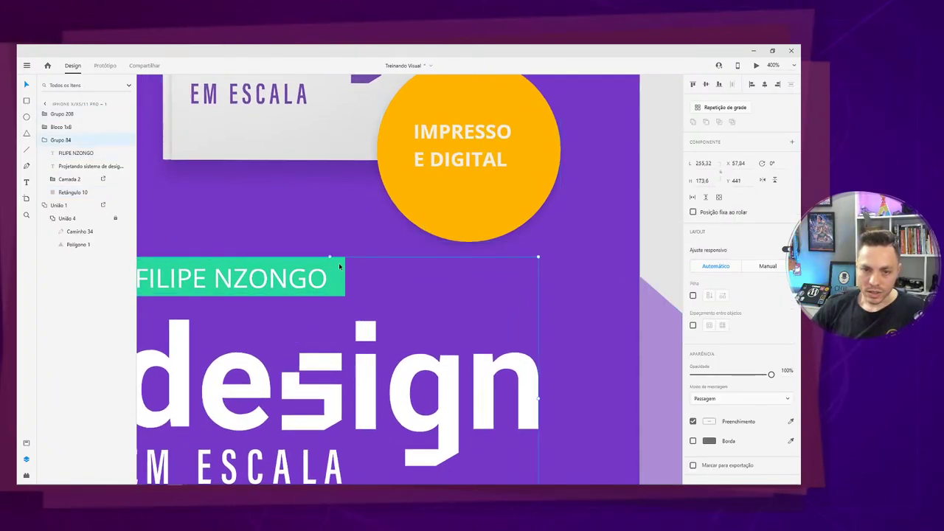
key(shift+Down)
key(shift+Down)
key(Down)
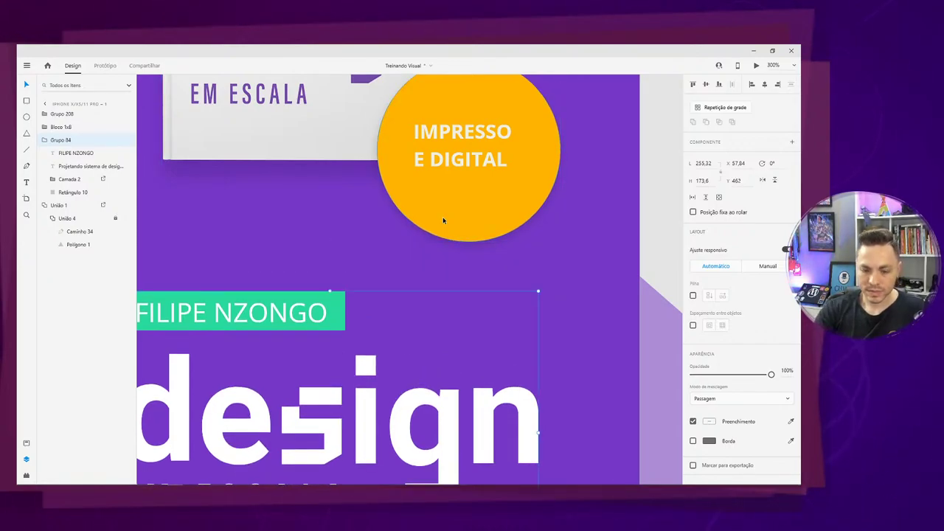
key(ctrl+1)
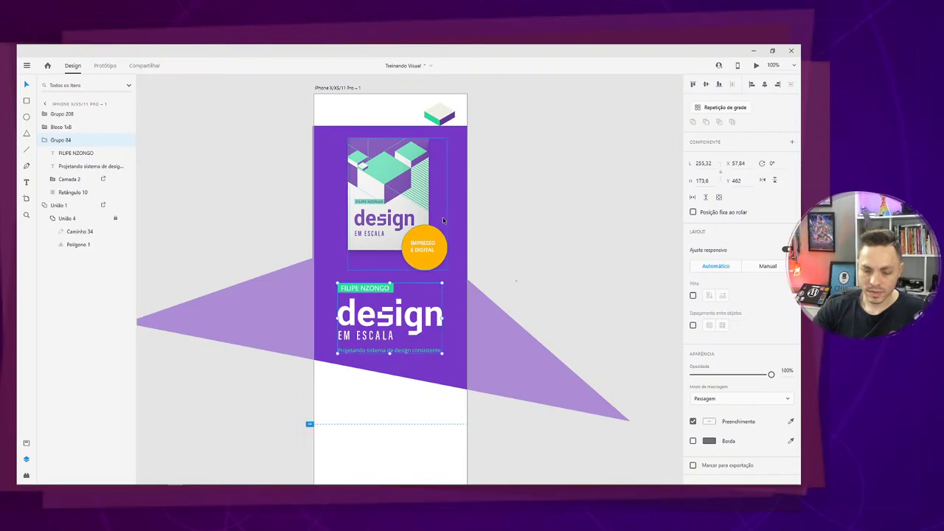
key(shift+Up)
key(shift+Up)
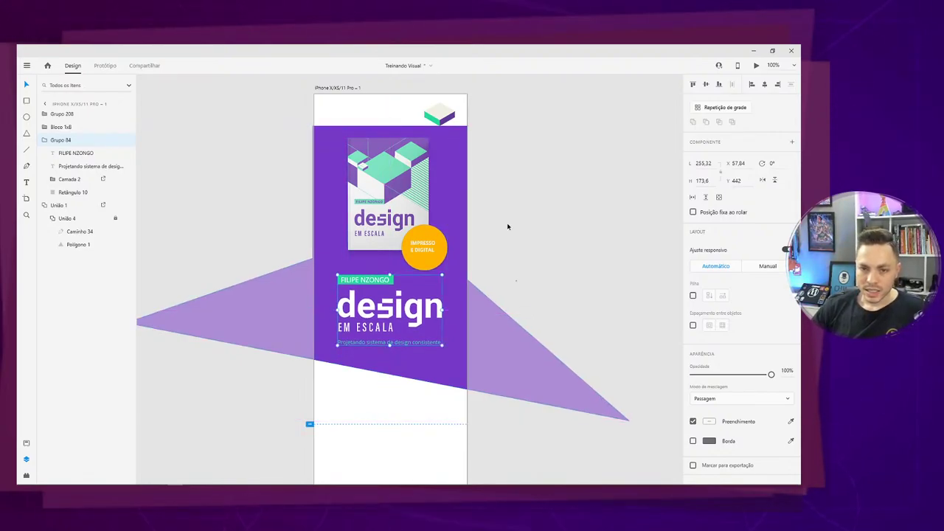
Centre the "Impresso e Digital" text vertically and horizontally within the yellow circle on the book cover.
double_click(392, 282)
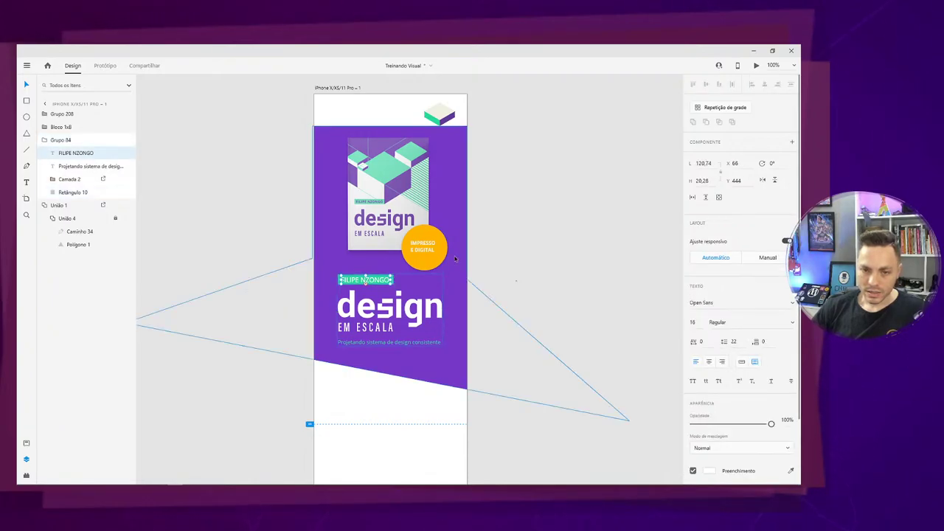
key(ctrl+2)
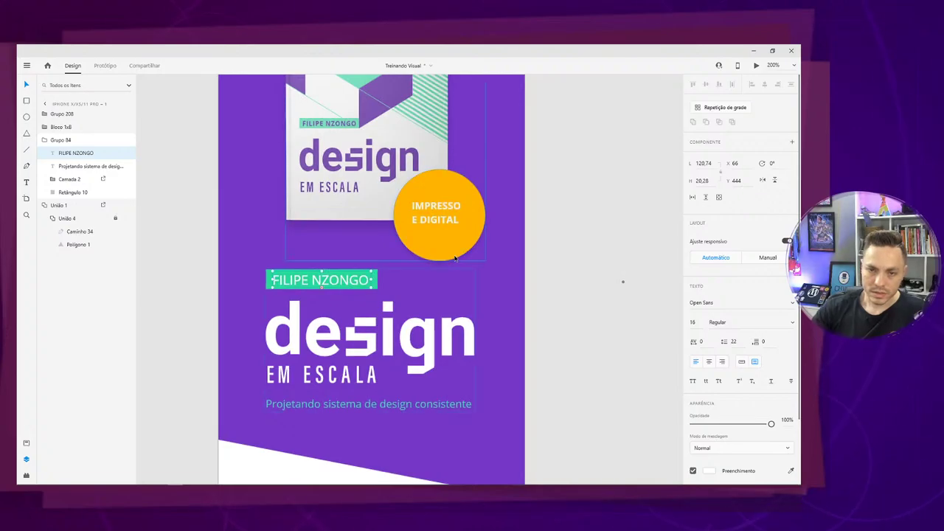
scroll(455, 258, up, 1)
click(446, 249)
click(446, 249)
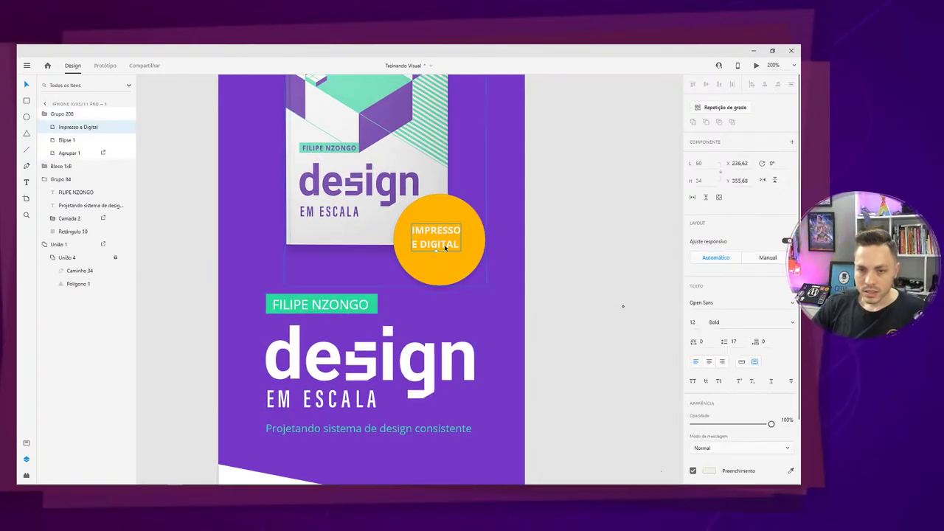
shift+click(471, 247)
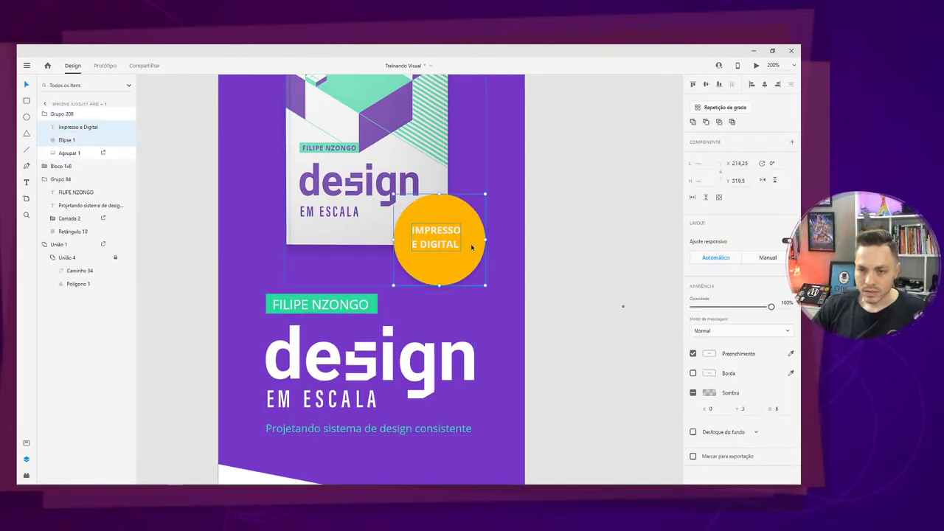
click(705, 85)
click(763, 85)
click(514, 283)
scroll(515, 283, up, 4)
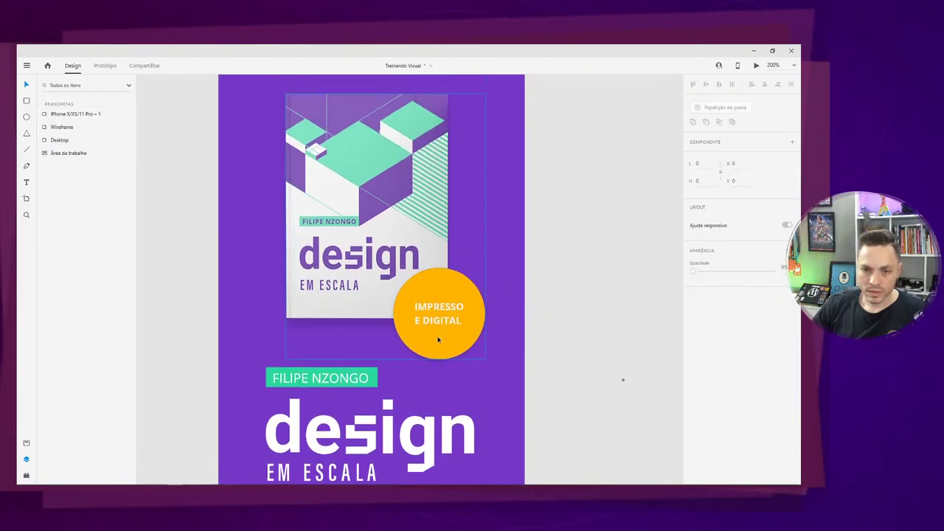
key(ctrl+1)
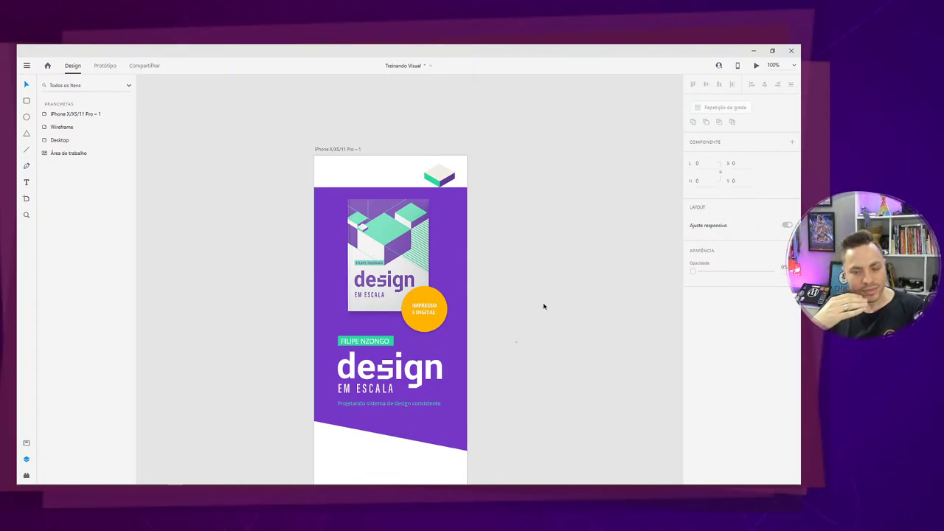
Try to nudge the yellow circle slightly to the left on the mobile book cover.
double_click(426, 295)
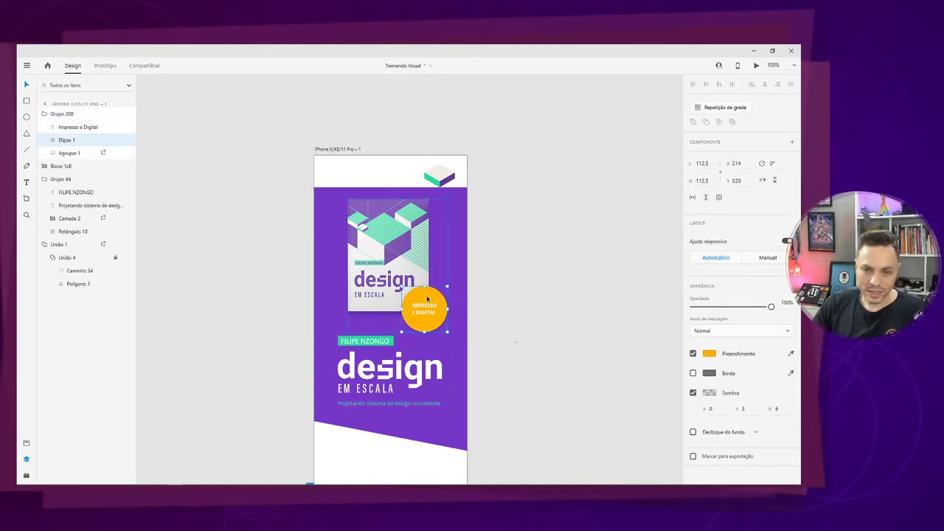
key(Left)
key(Left)
key(Left)
key(Left)
key(Left)
key(Left)
key(Left)
key(Left)
key(ctrl+z)
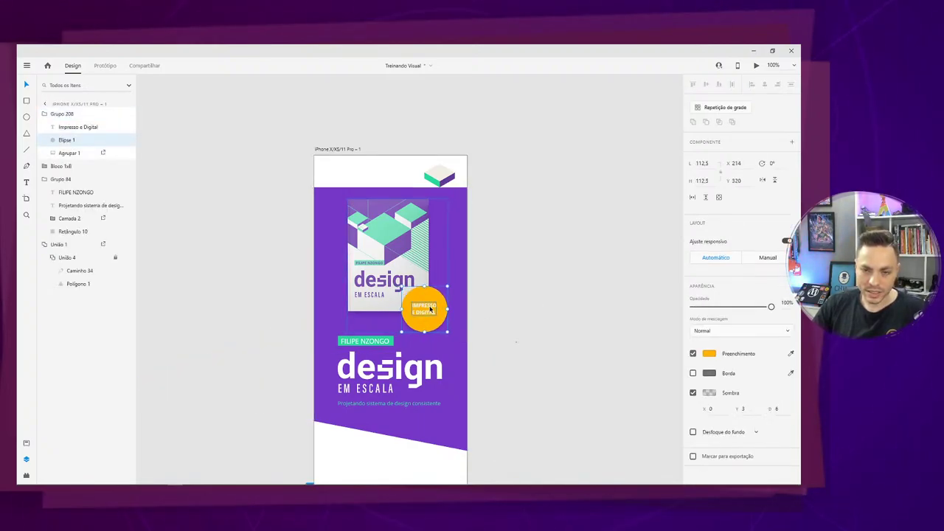
Try the mobile header with the yellow circle and its text outside the artboard and the title group raised to Y 414.
shift+click(429, 309)
drag(429, 309, 534, 300)
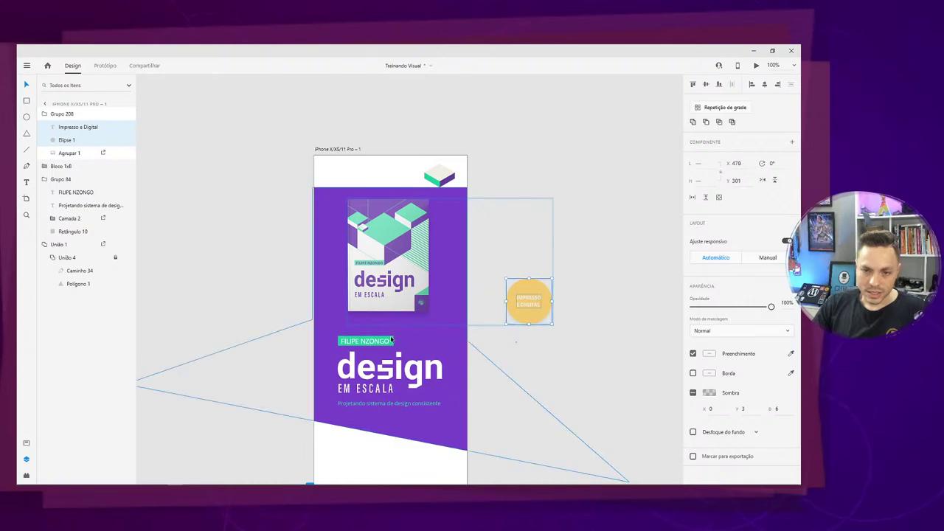
drag(385, 343, 384, 330)
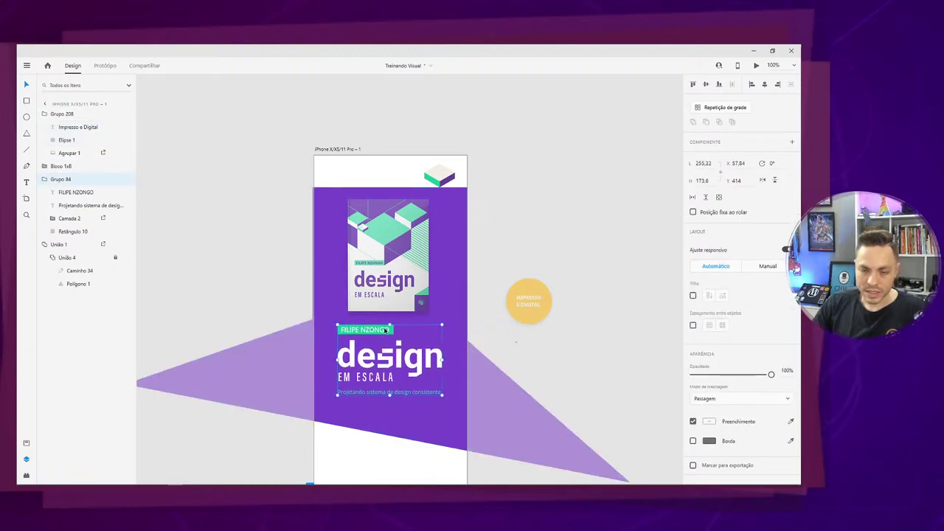
click(528, 299)
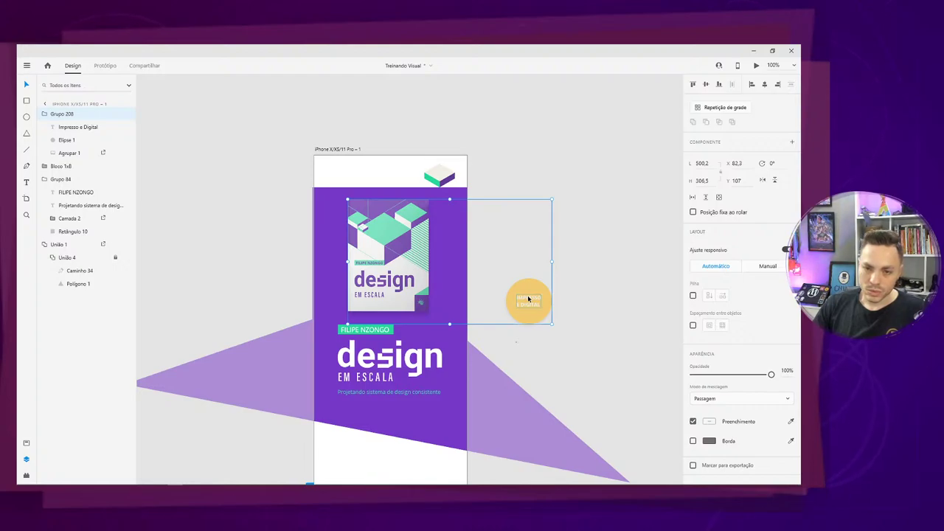
key(ctrl+z)
key(ctrl+z)
key(ctrl+z)
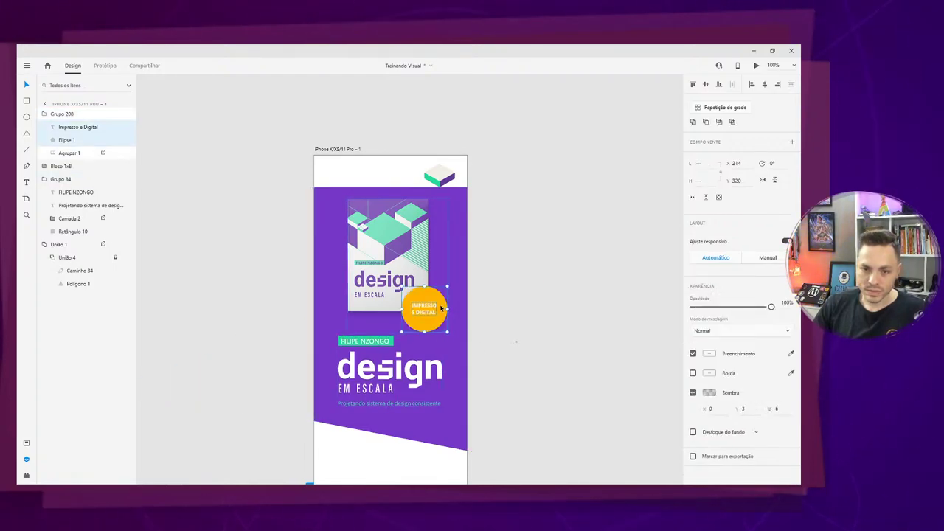
Try the yellow circle and its text over the cover's upper-left corner with the title group raised to about Y 410, comparing with the Desktop header.
drag(421, 304, 352, 214)
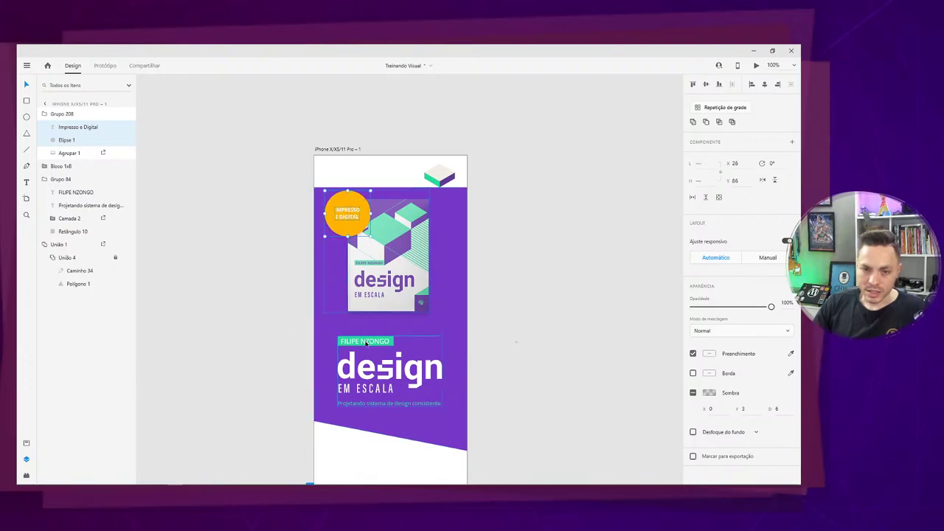
drag(366, 346, 365, 333)
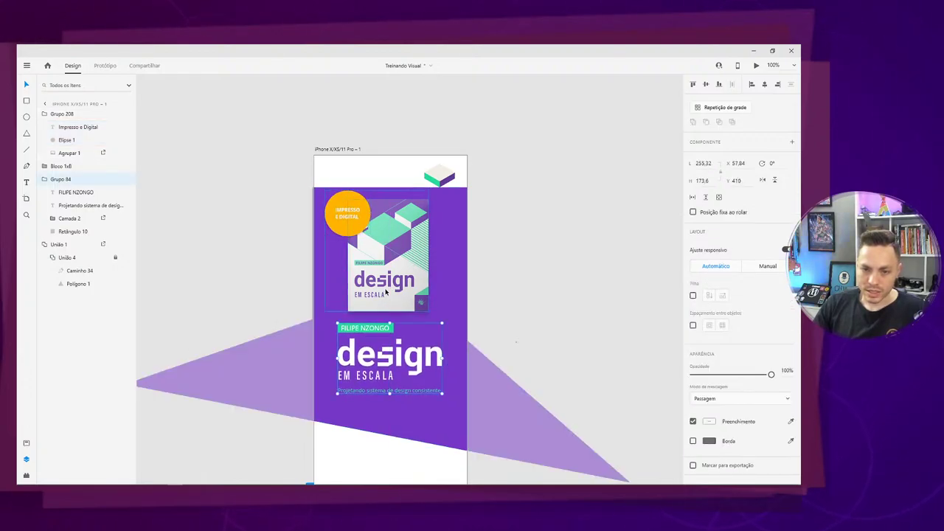
click(480, 251)
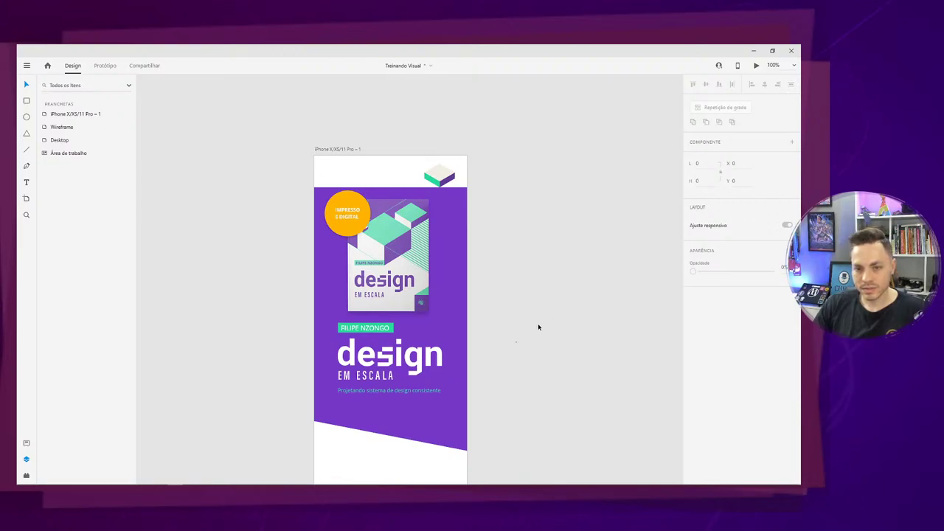
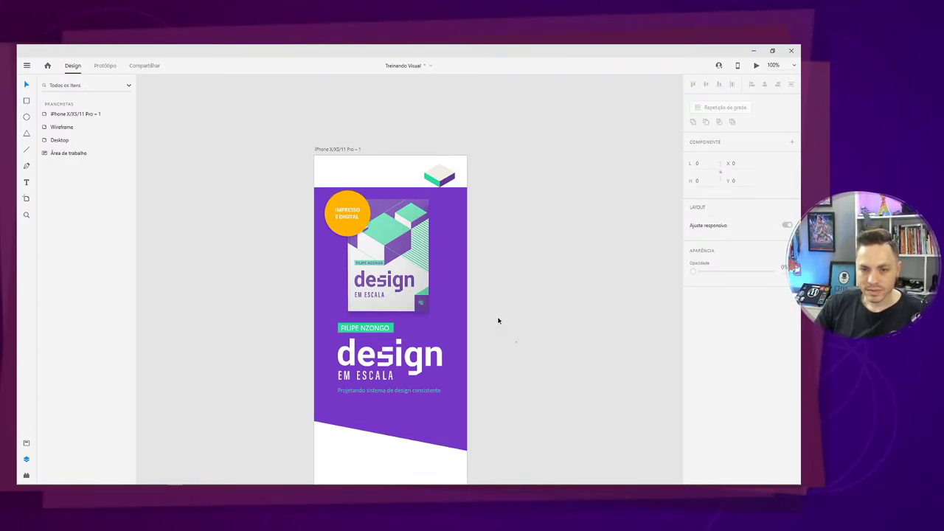
drag(276, 291, 553, 312)
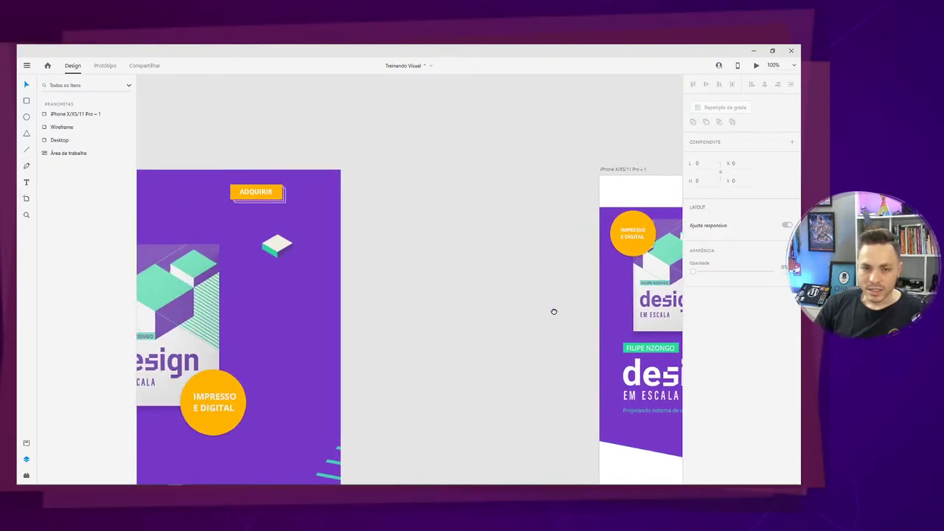
drag(310, 330, 608, 293)
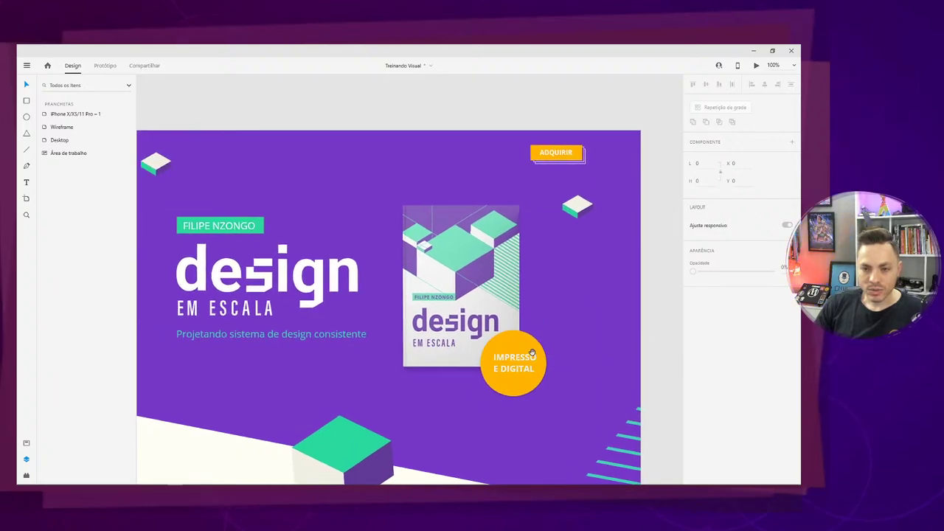
drag(602, 346, 226, 328)
drag(413, 318, 181, 328)
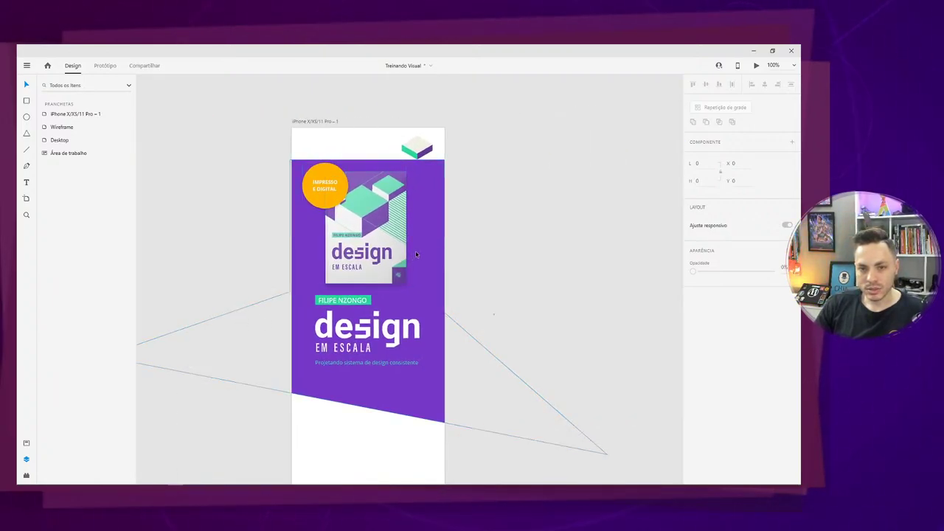
key(ctrl+z)
key(ctrl+z)
click(522, 307)
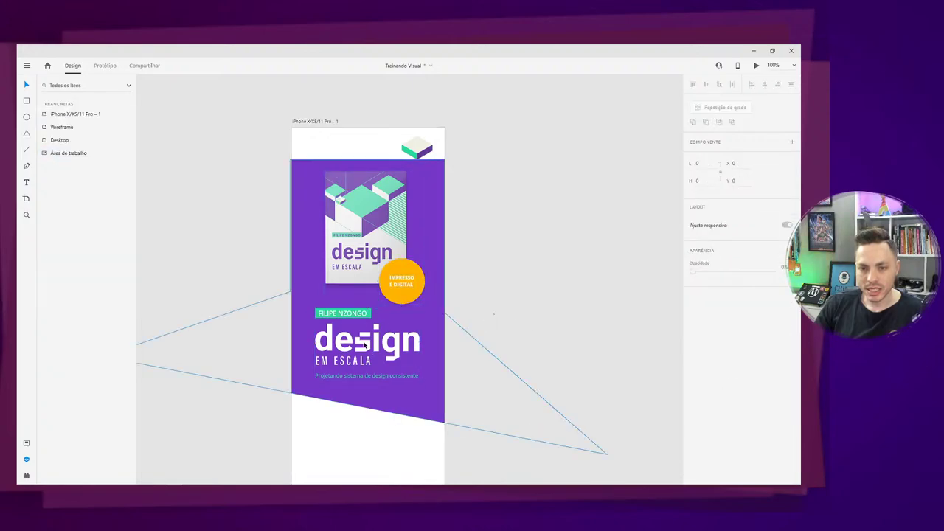
Move the title group up beneath the mobile book cover to about X 59.84, Y 422.
click(363, 314)
drag(363, 314, 386, 289)
scroll(387, 289, up, 5)
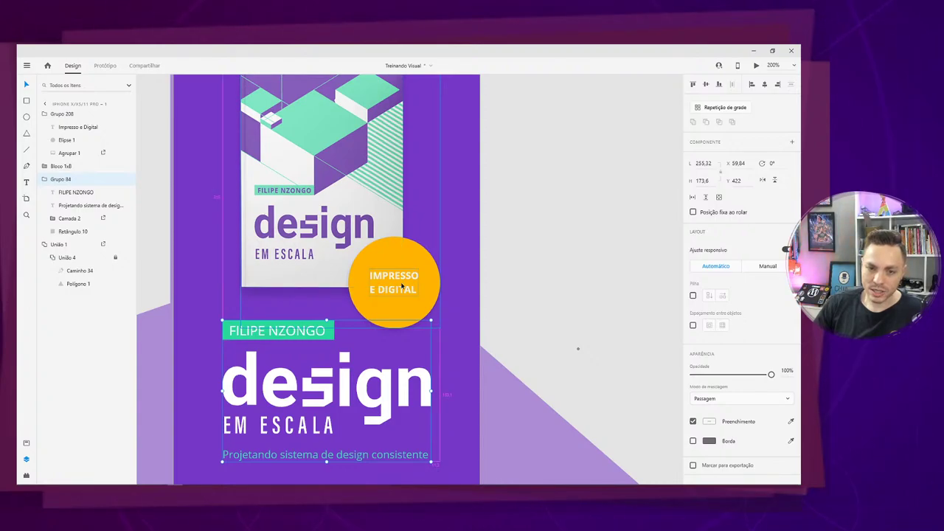
click(545, 238)
key(ctrl+1)
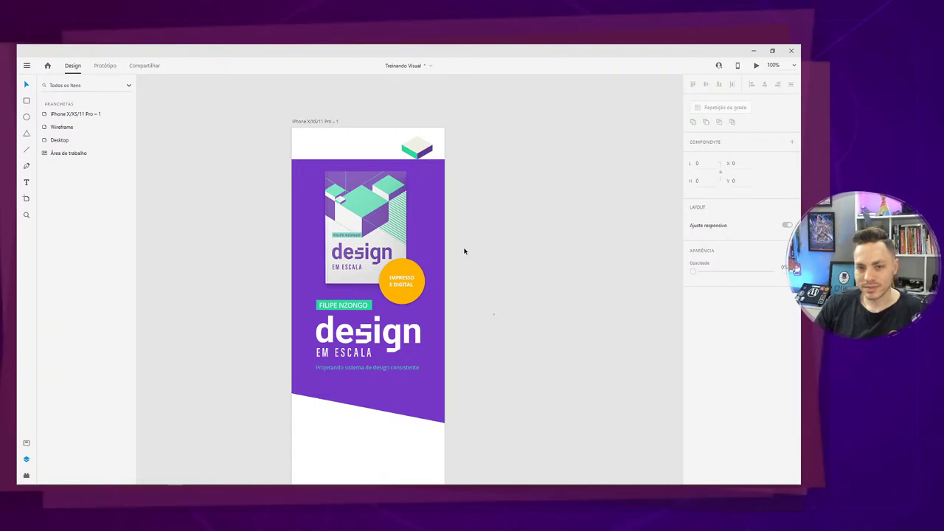
Ungroup the outer boolean shape of the mobile purple background, leaving the inner union of path and triangle.
click(428, 168)
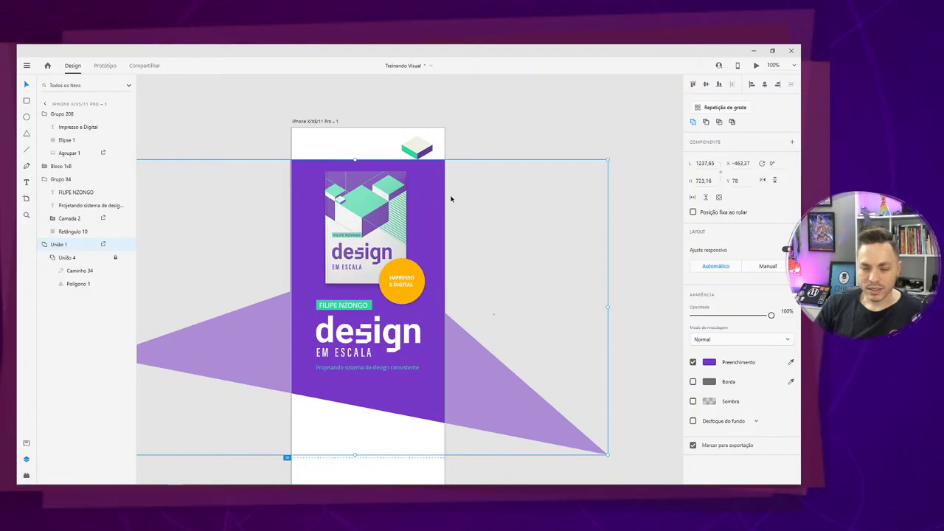
click(567, 211)
click(435, 245)
right_click(435, 246)
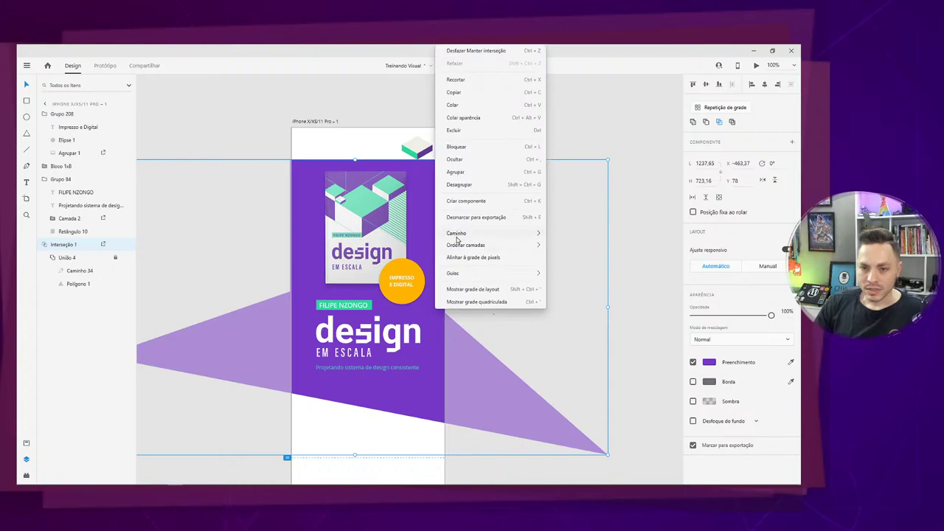
click(479, 184)
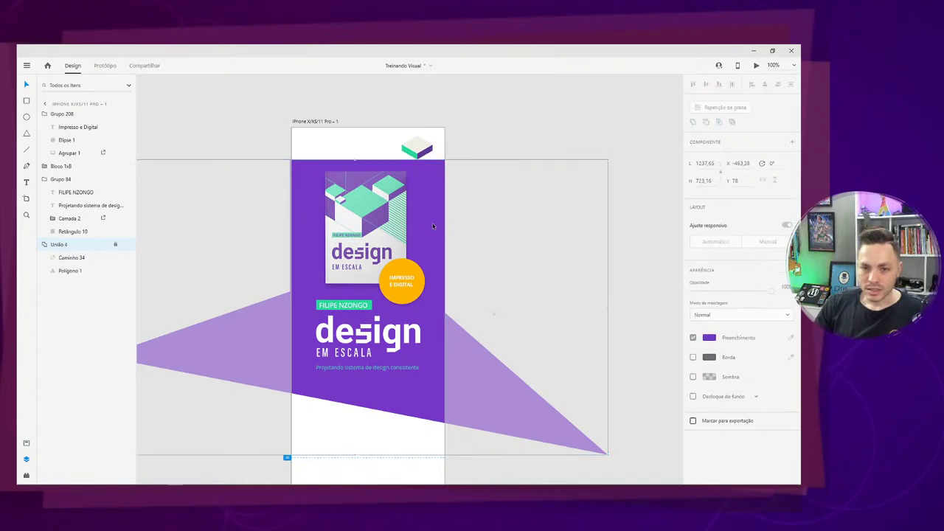
click(465, 211)
click(430, 220)
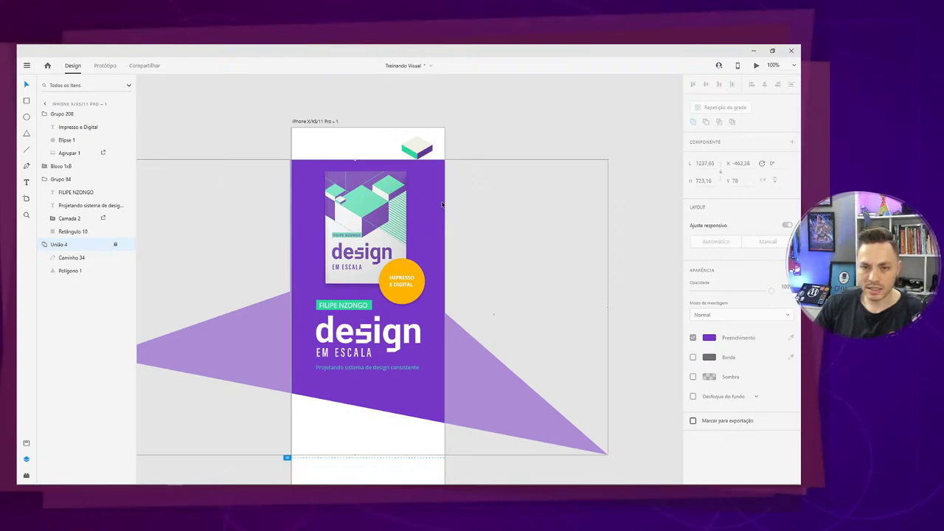
Unlock the background union and stretch its Caminho 34 path upward to Y -10, past the artboard's upper edge.
click(78, 257)
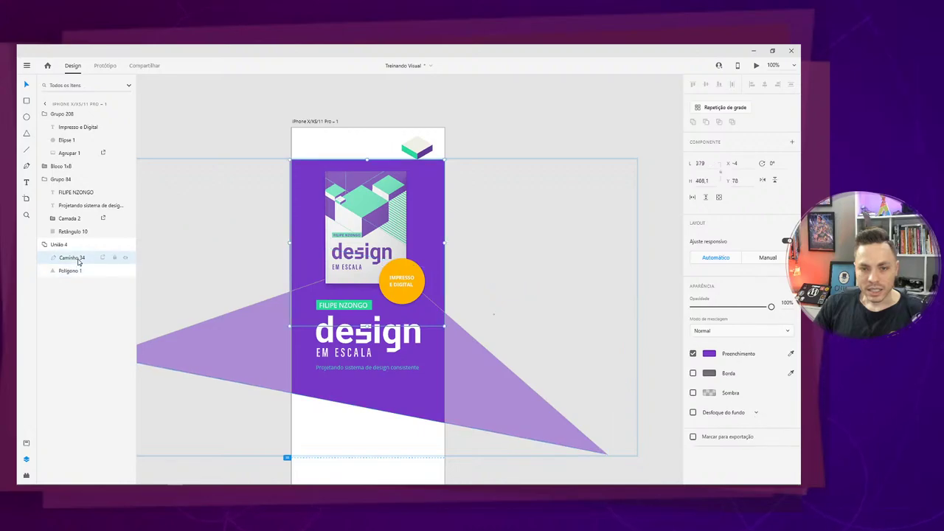
drag(366, 158, 371, 132)
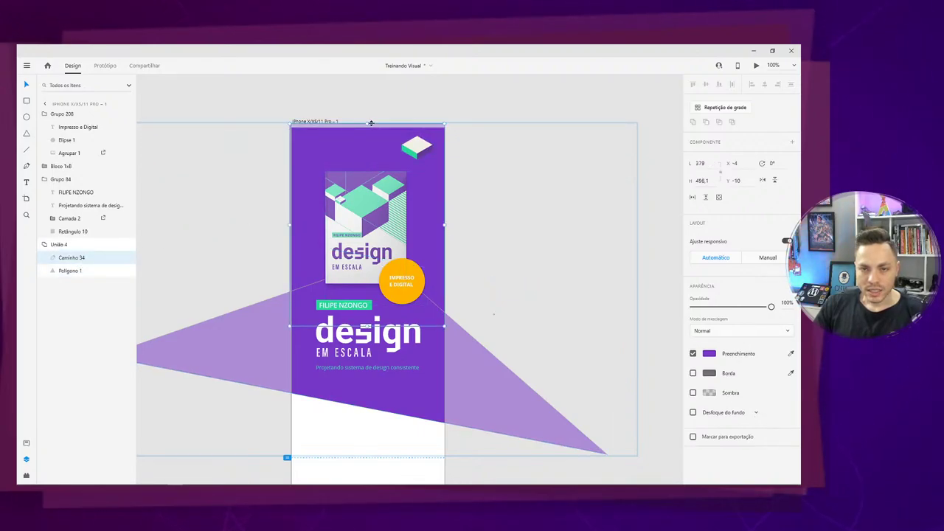
click(448, 213)
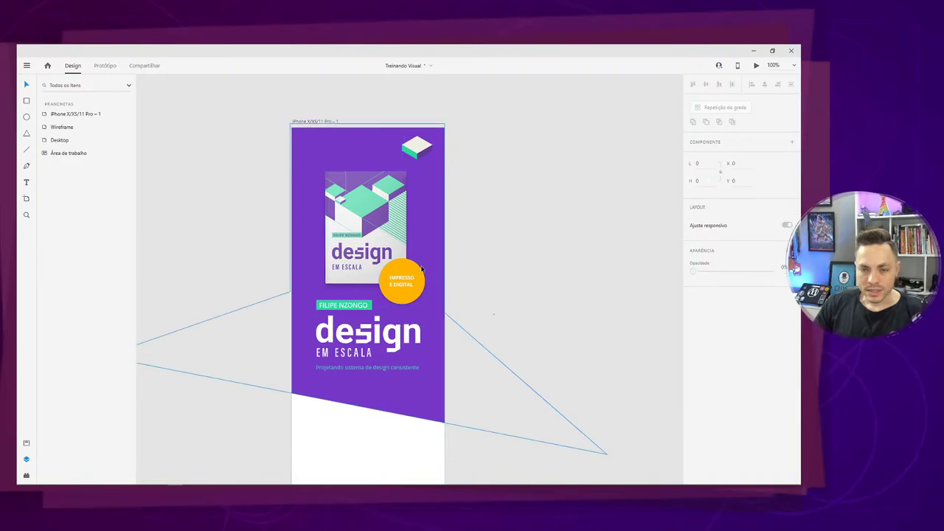
Examine the ADQUIRIR button in the Desktop header against the mobile header.
drag(225, 272, 330, 289)
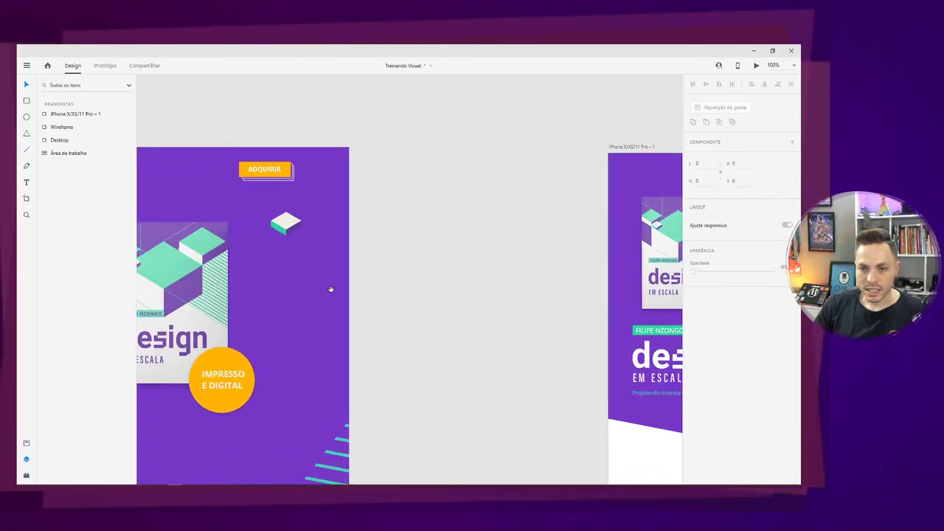
click(284, 170)
drag(499, 217, 213, 213)
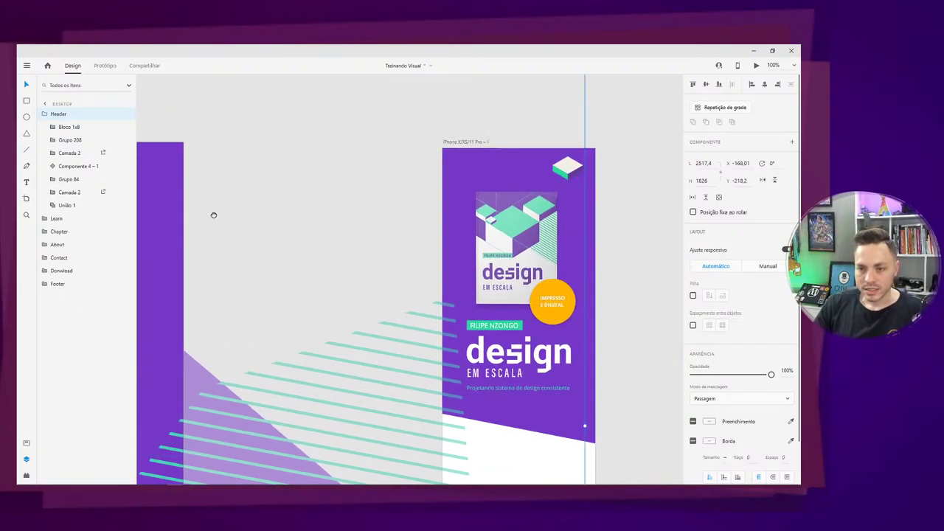
key(Escape)
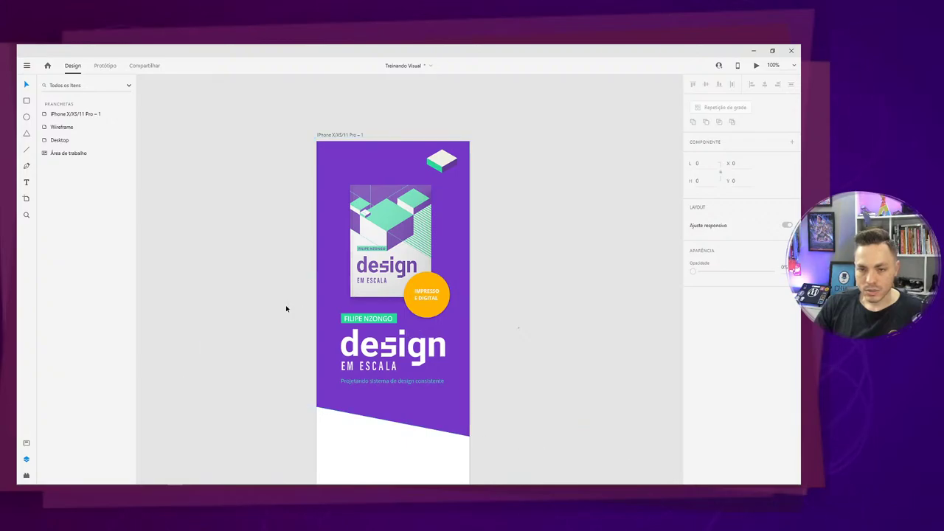
Lower the background's triangle to about Y 332.82 and extend the Caminho 34 path downward to close the gap behind the title.
drag(294, 305, 233, 295)
double_click(382, 421)
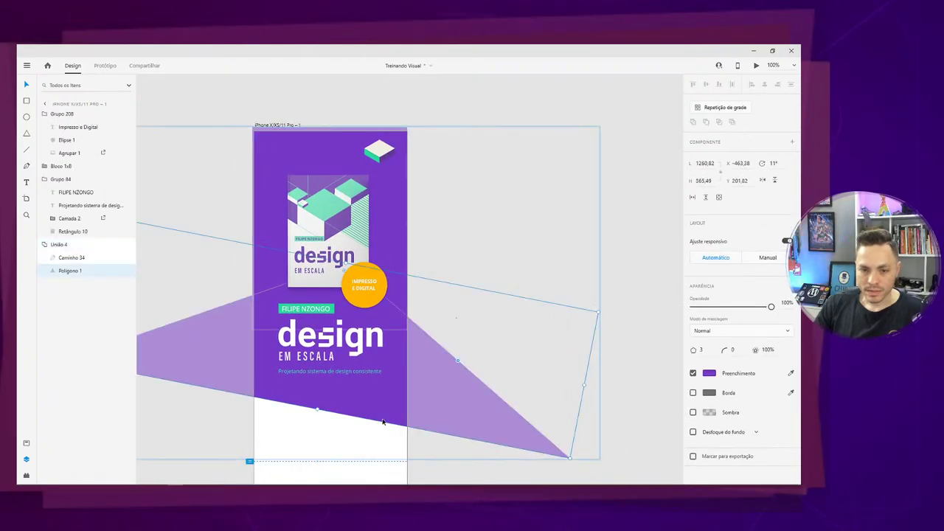
drag(393, 404, 391, 458)
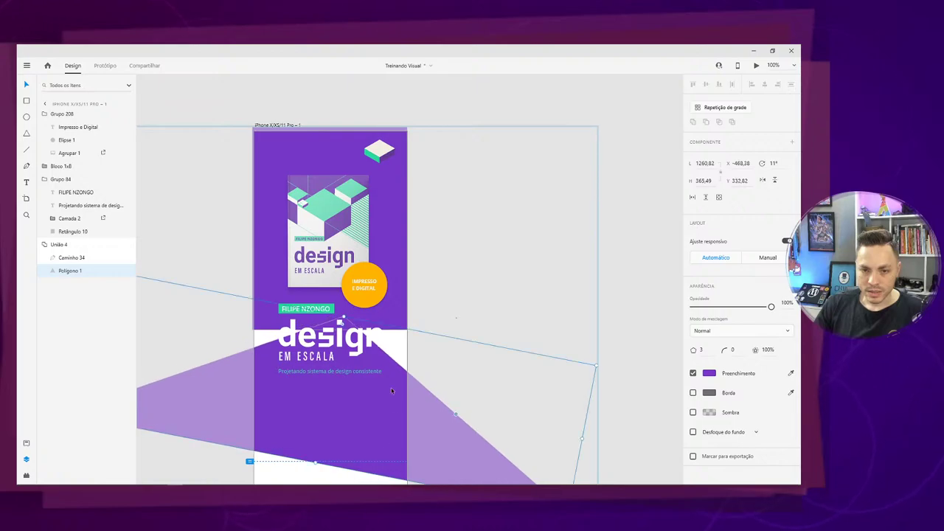
click(393, 324)
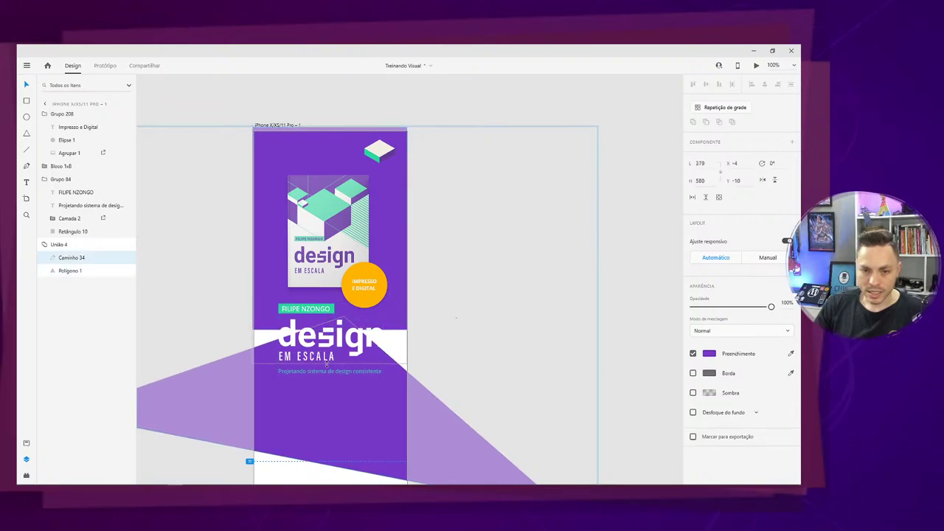
key(Delete)
click(446, 384)
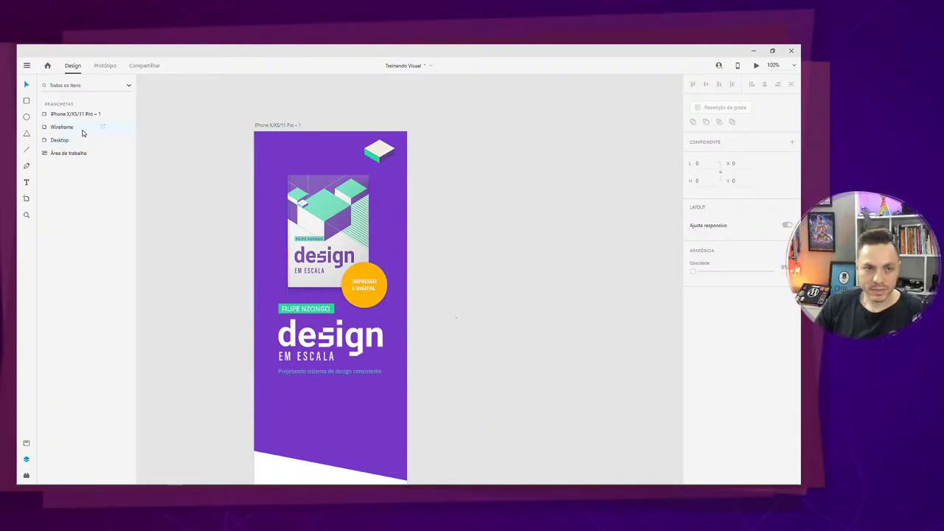
Select the ADQUIRIR button inside the Desktop header to identify its component, Componente 4.
drag(183, 219, 493, 271)
click(217, 202)
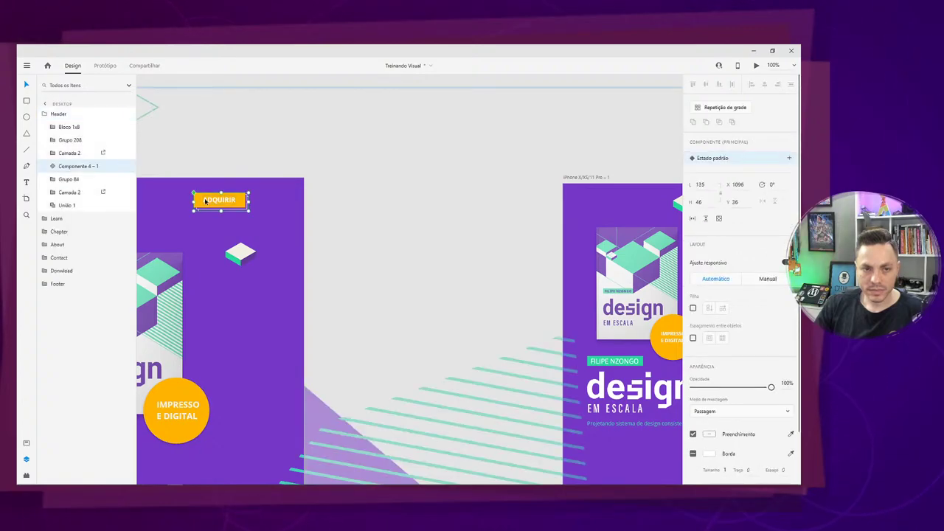
click(79, 153)
click(77, 166)
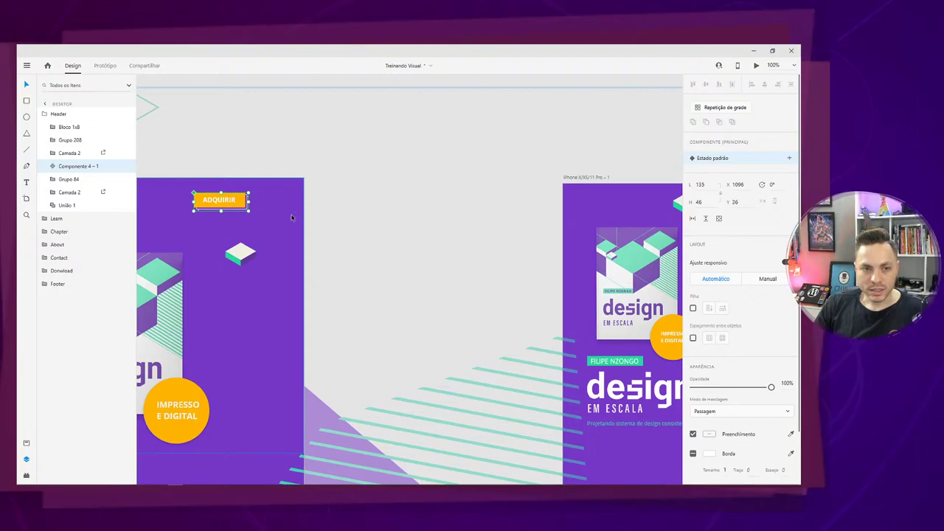
Try an instance of the ADQUIRIR button component beneath the subtitle on the mobile header, and remove it.
click(27, 446)
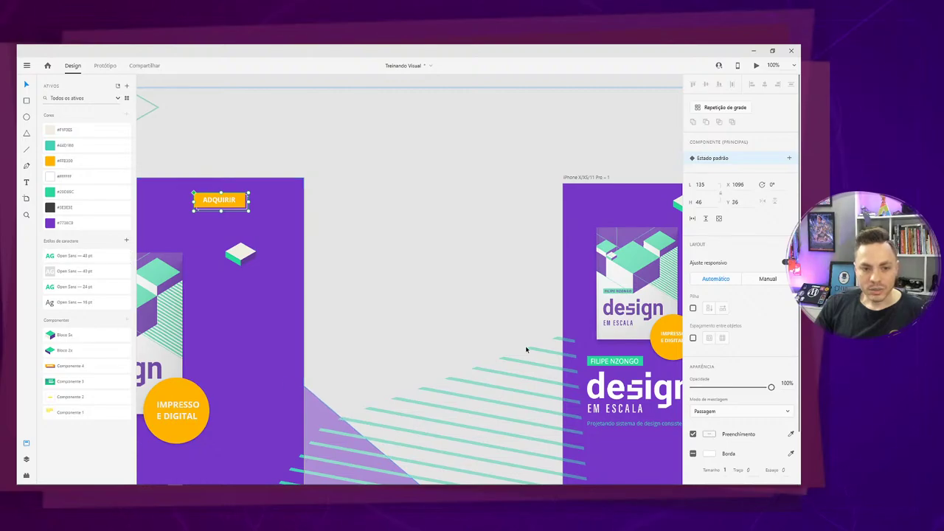
drag(459, 304, 225, 288)
drag(69, 367, 391, 439)
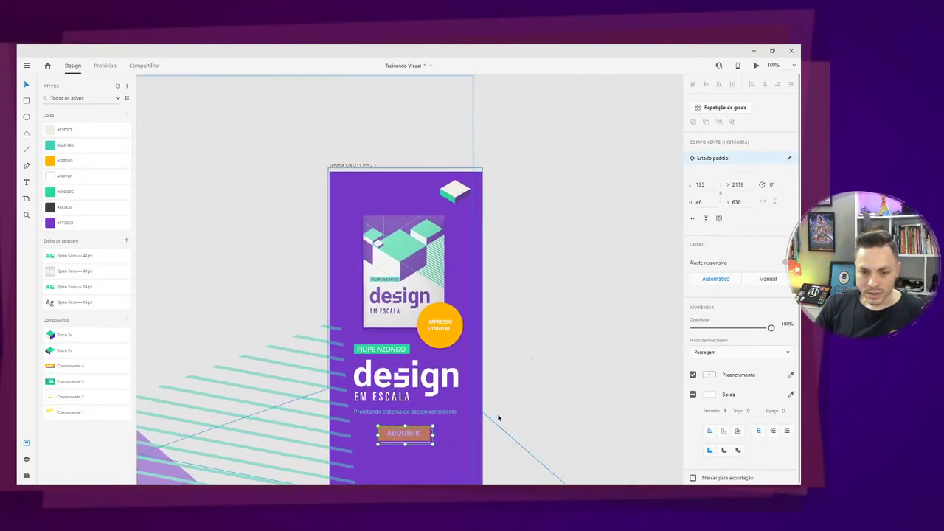
key(Delete)
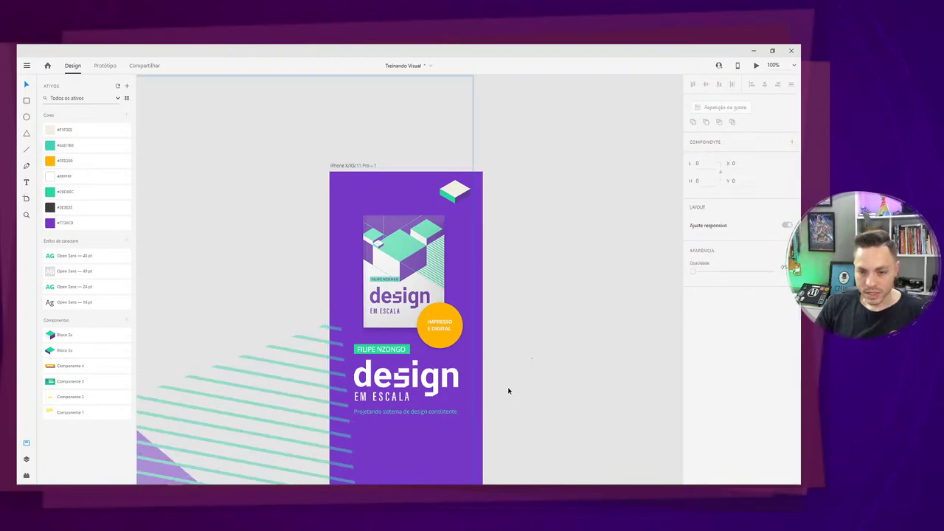
Place an instance of Componente 4, the ADQUIRIR button, beneath the subtitle on the mobile header at about X 109, Y 667.
click(507, 390)
drag(459, 379, 445, 158)
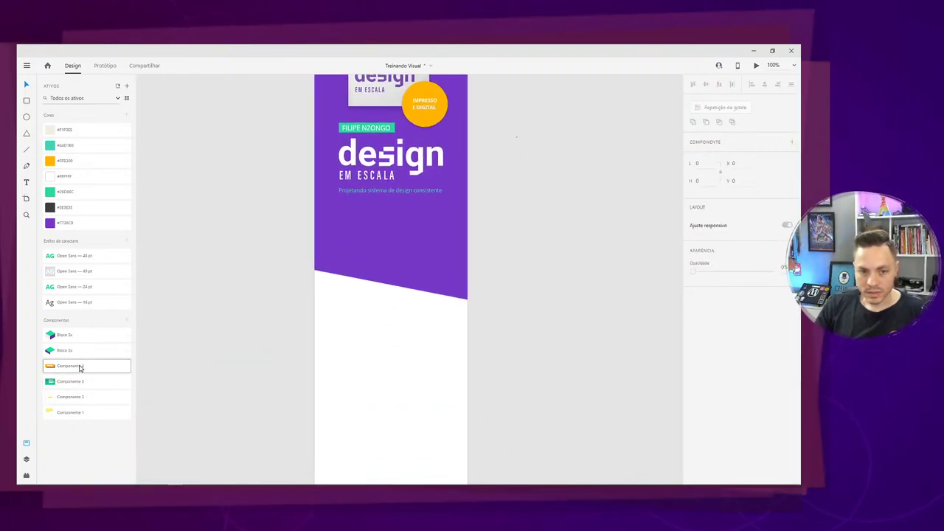
drag(78, 370, 247, 333)
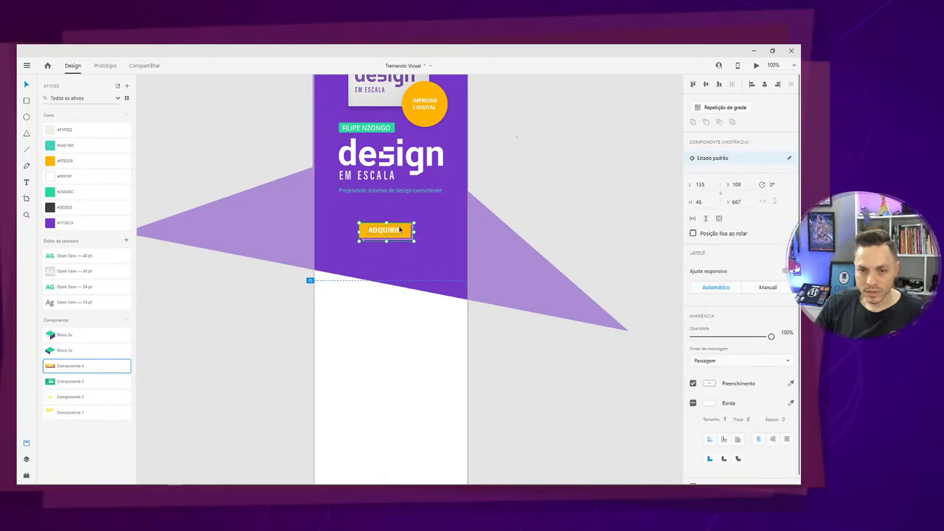
click(531, 187)
key(ctrl+plus)
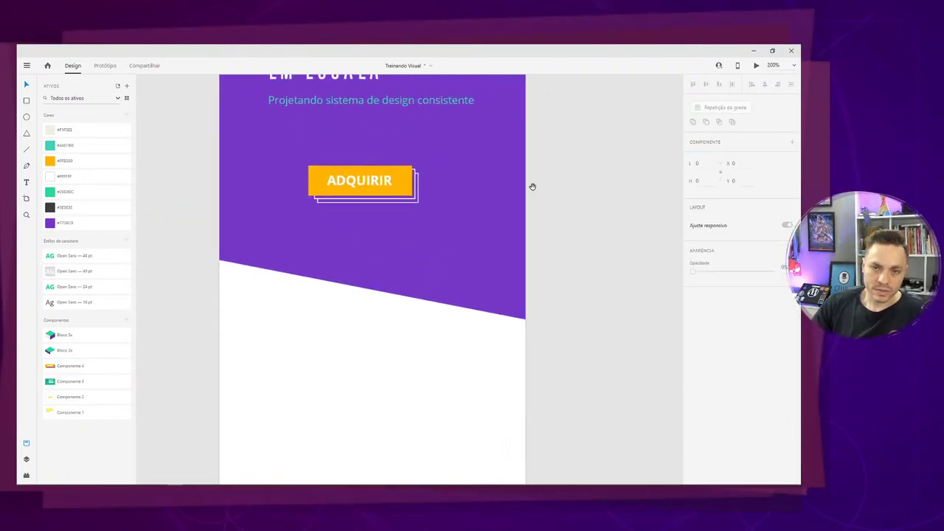
scroll(402, 361, up, 5)
click(389, 386)
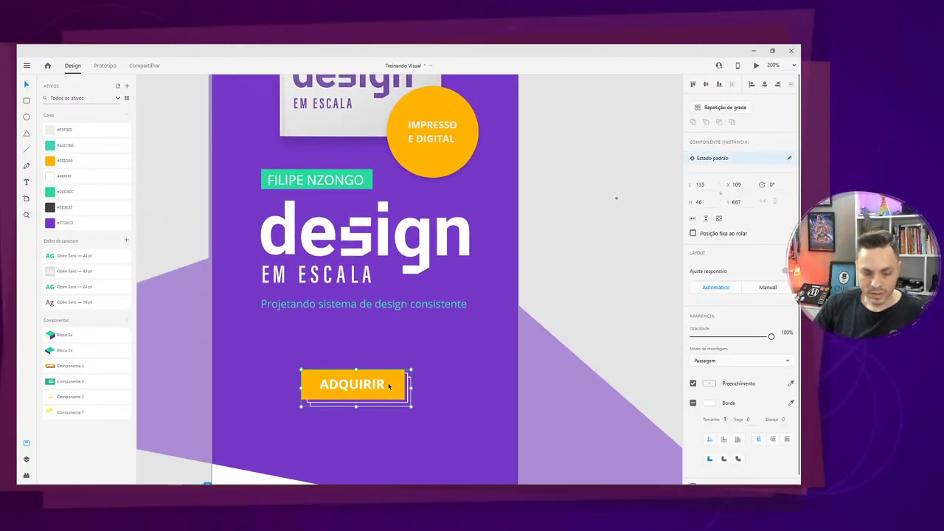
Show the column grid, try enlarging the ADQUIRIR button to about 173 × 58, and undo the resize.
key(ctrl+shift+apostrophe)
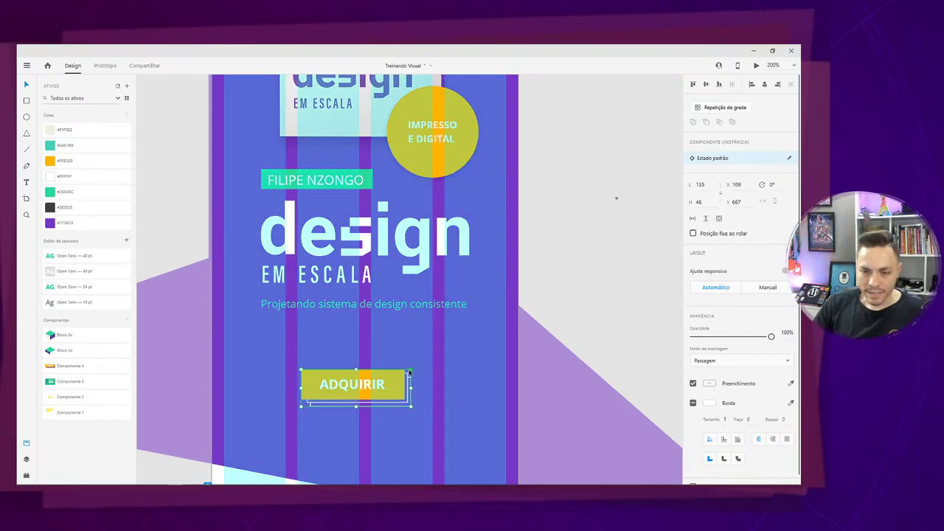
shift+click(409, 372)
key(Escape)
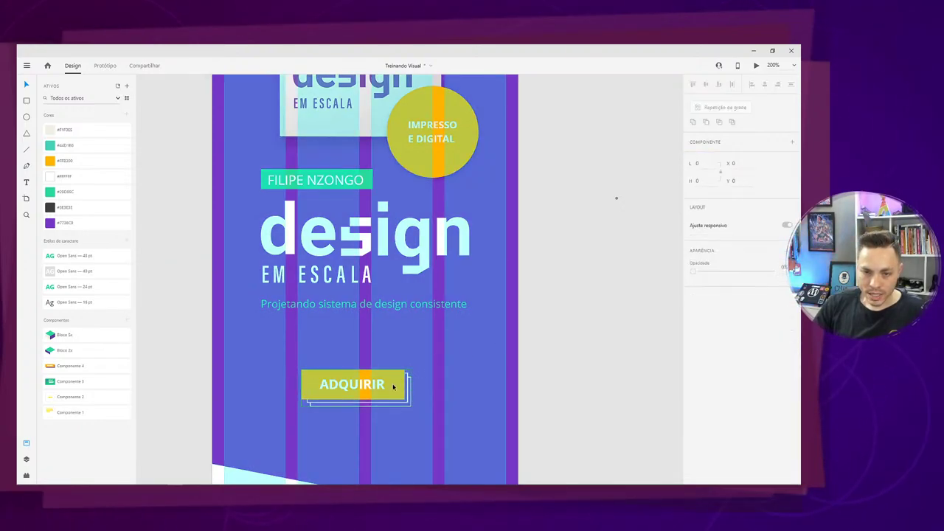
click(392, 385)
drag(419, 365, 486, 336)
key(ctrl+z)
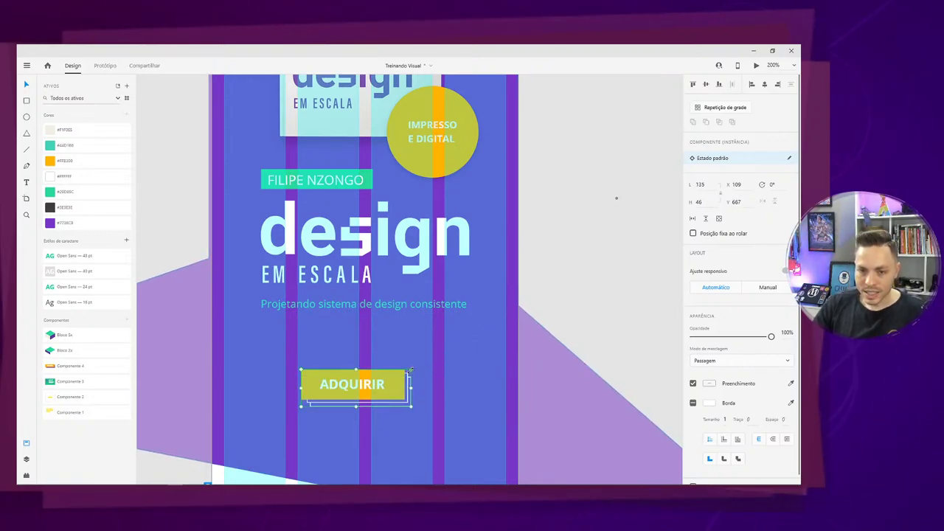
drag(409, 372, 429, 361)
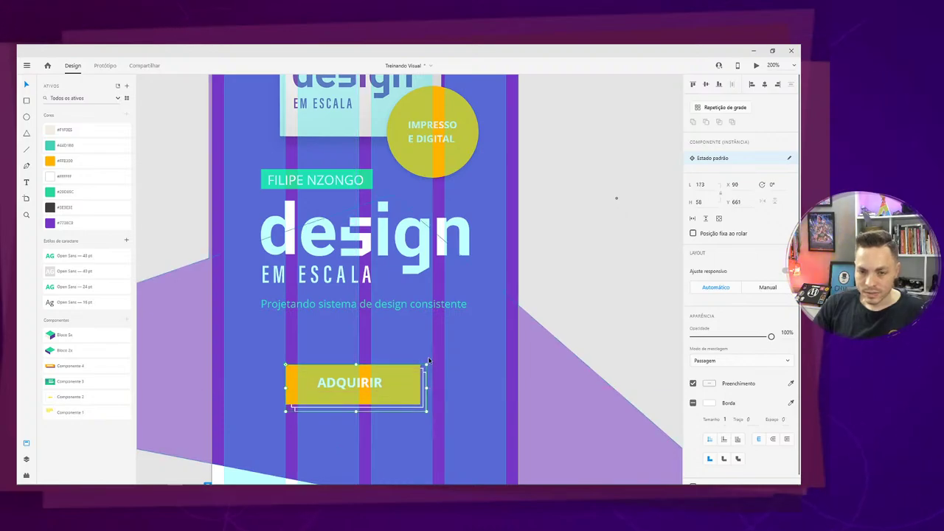
key(ctrl+z)
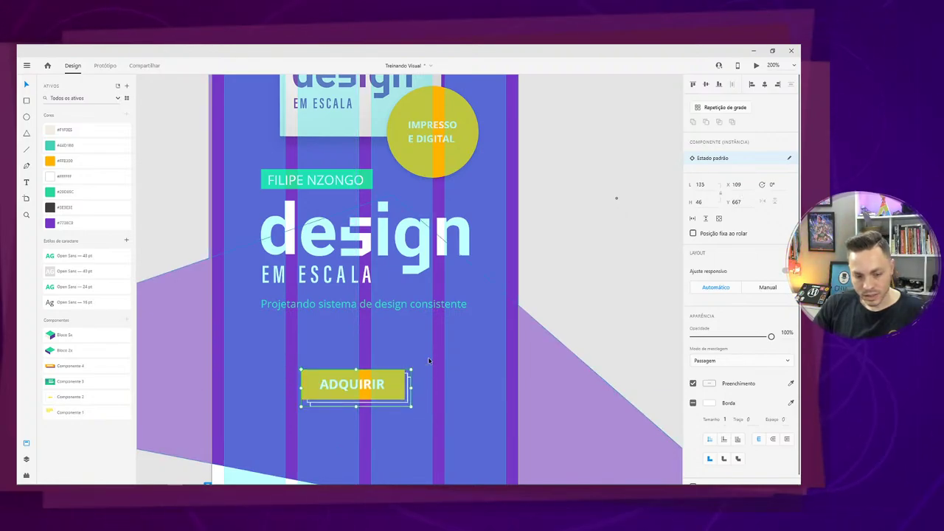
Enlarge the ADQUIRIR button proportionally to about 263 × 89 beneath the subtitle, at about X 52, Y 627.
key(ctrl+e)
click(473, 336)
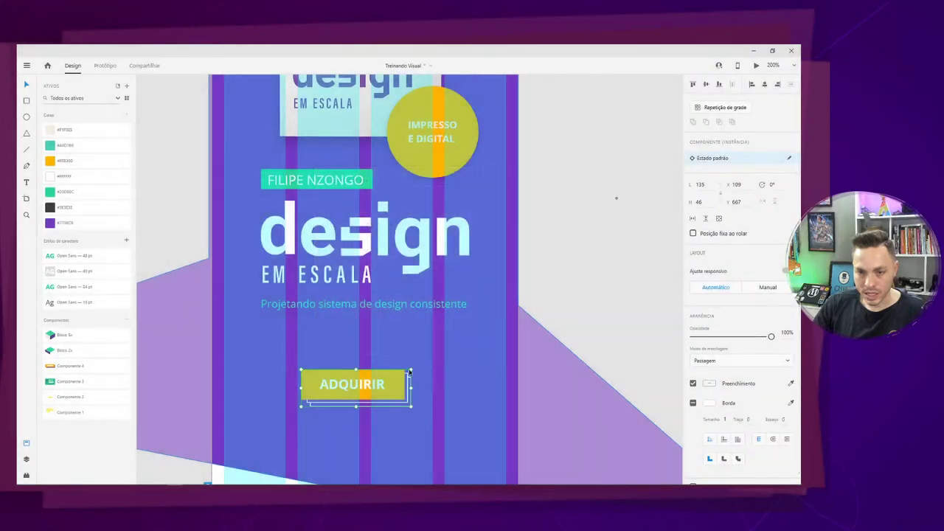
drag(410, 367, 386, 359)
mouse_move(425, 398)
mouse_down()
mouse_move(457, 410)
mouse_move(395, 399)
mouse_move(423, 399)
mouse_up()
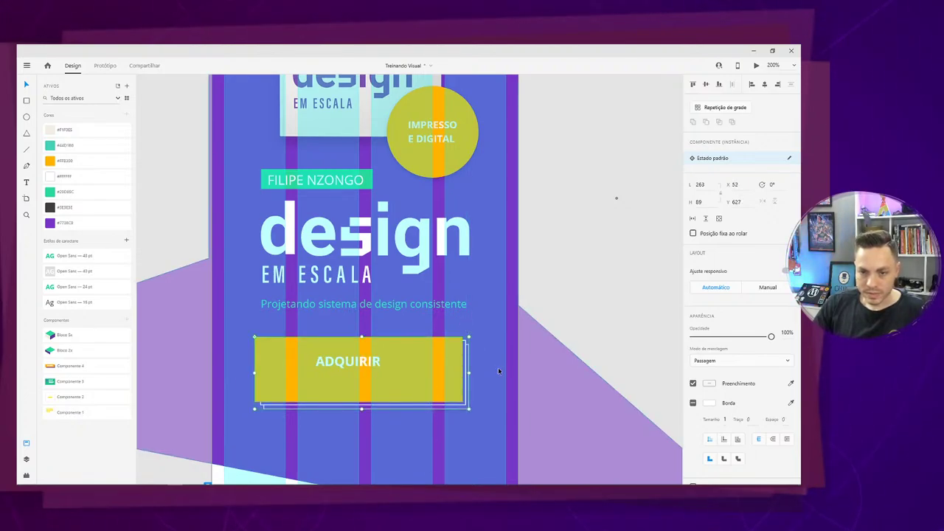
Check the enlarged button's distances and its fit with the cover and title, and hide the column grid.
key(alt)
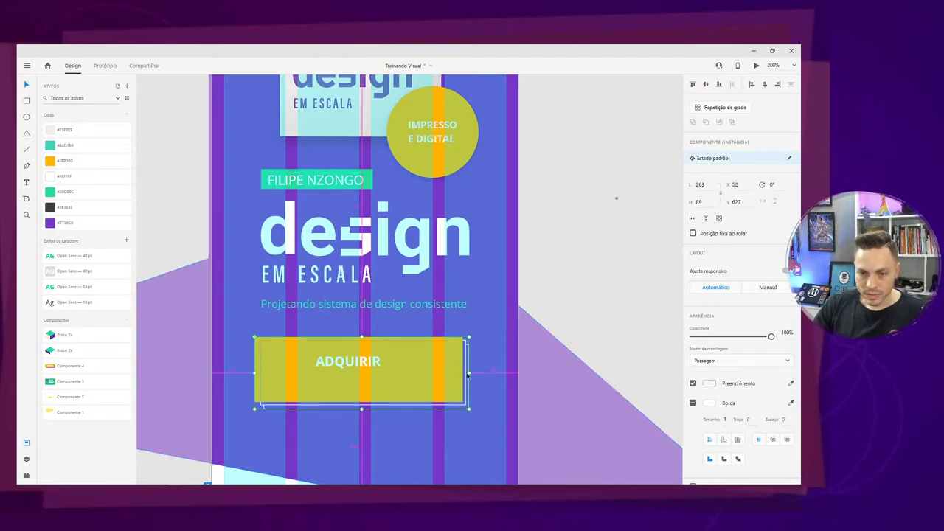
scroll(472, 365, down, 2)
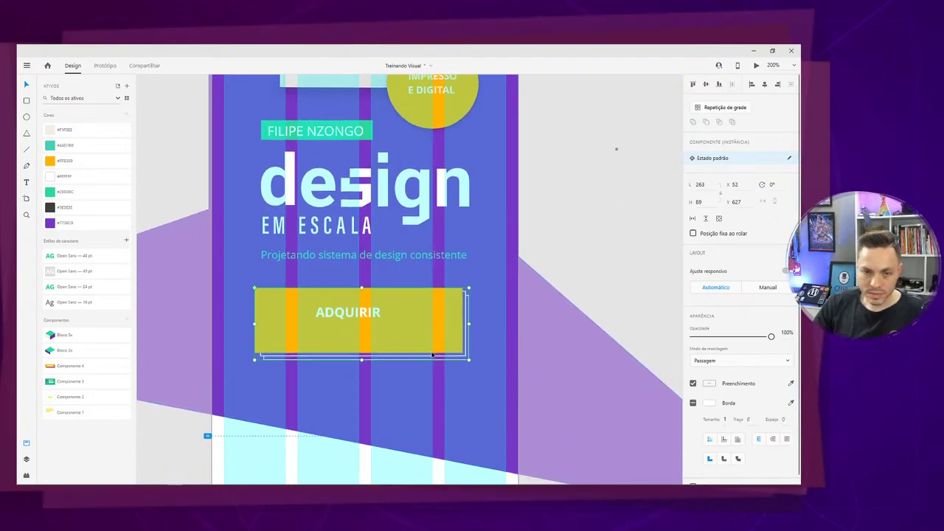
scroll(432, 354, up, 5)
scroll(432, 355, up, 3)
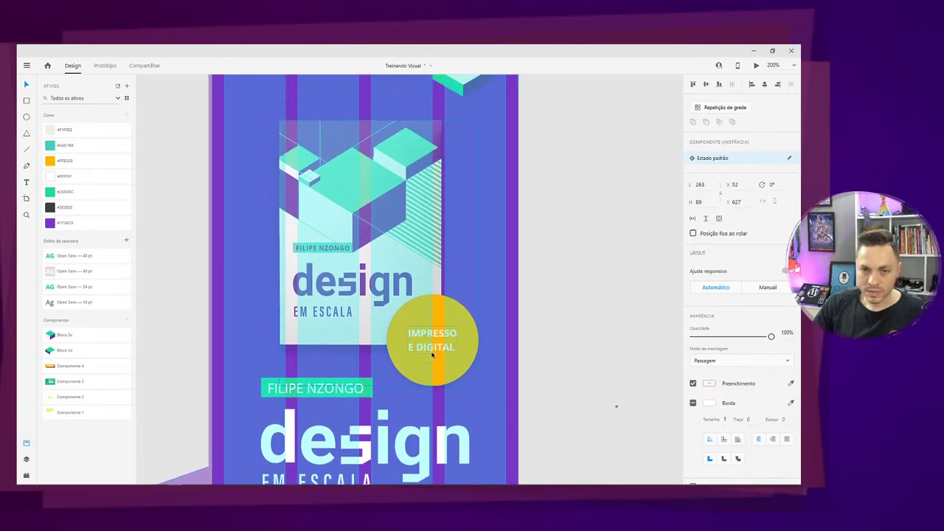
scroll(432, 355, up, 1)
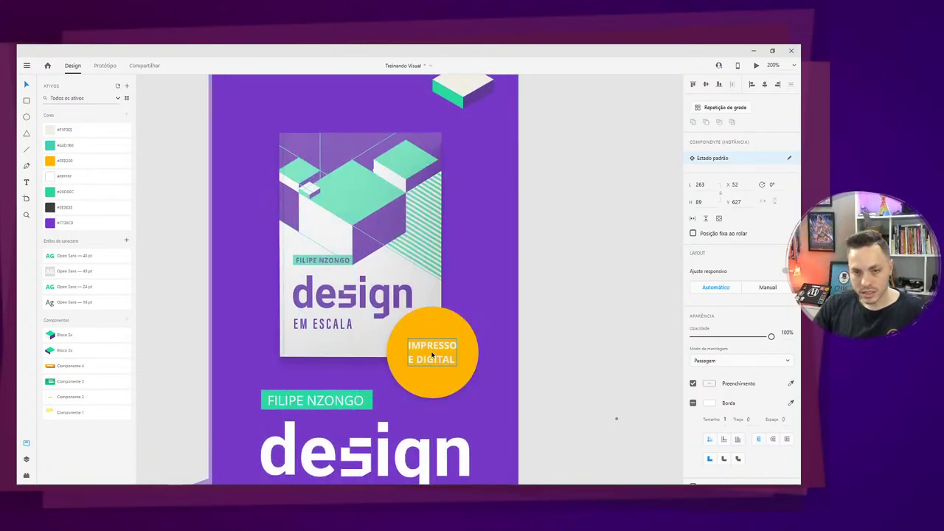
scroll(428, 358, down, 5)
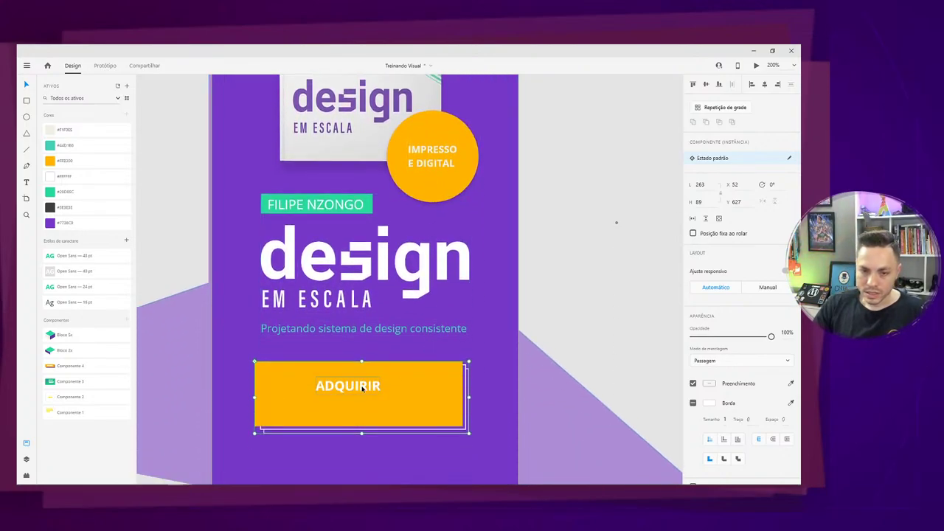
Select the label inside the ADQUIRIR button and compare the mobile header with the Desktop layout.
double_click(362, 388)
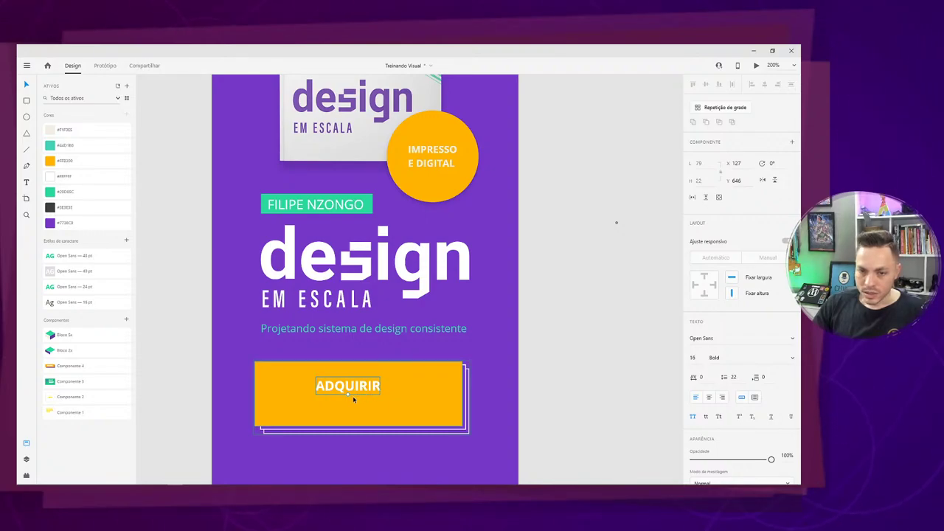
drag(204, 348, 403, 347)
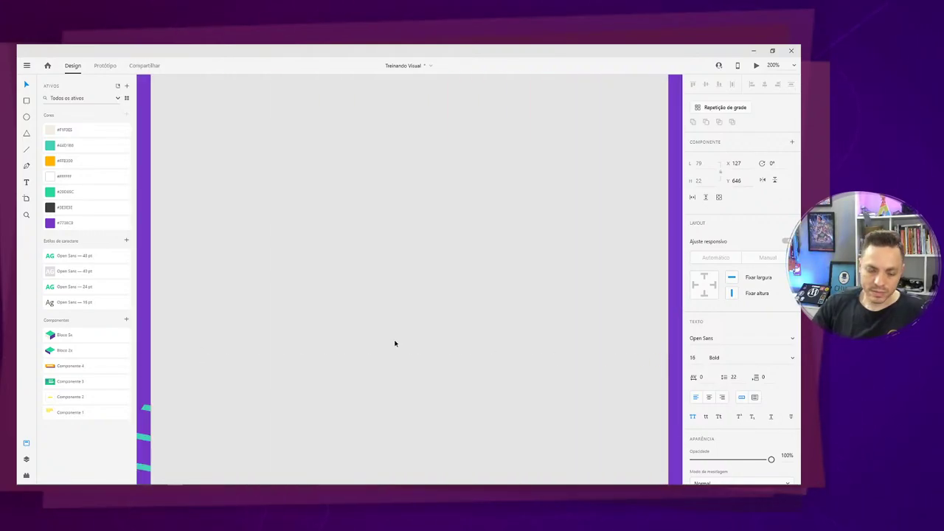
key(ctrl+minus)
key(ctrl+minus)
key(ctrl+minus)
key(ctrl+minus)
key(ctrl+minus)
key(ctrl+minus)
key(ctrl+minus)
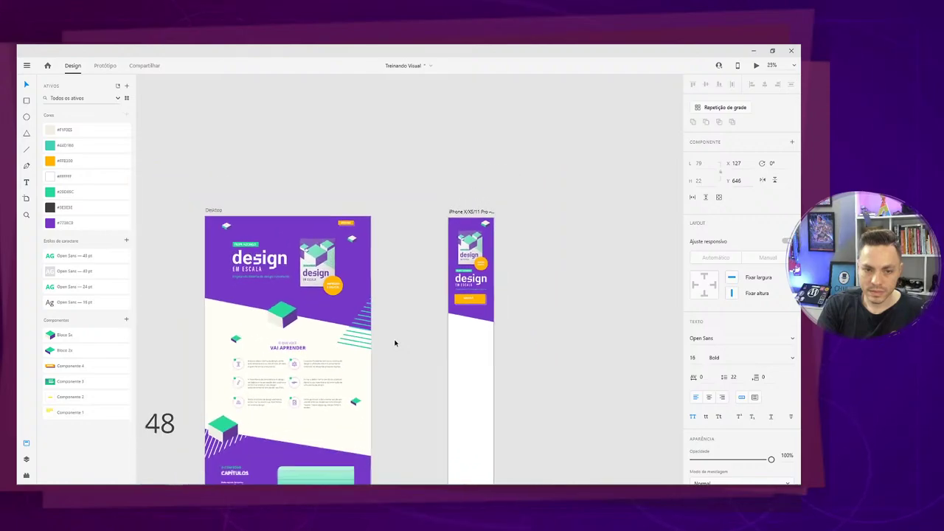
key(ctrl+plus)
key(ctrl+plus)
key(ctrl+plus)
key(ctrl+plus)
key(ctrl+plus)
key(ctrl+plus)
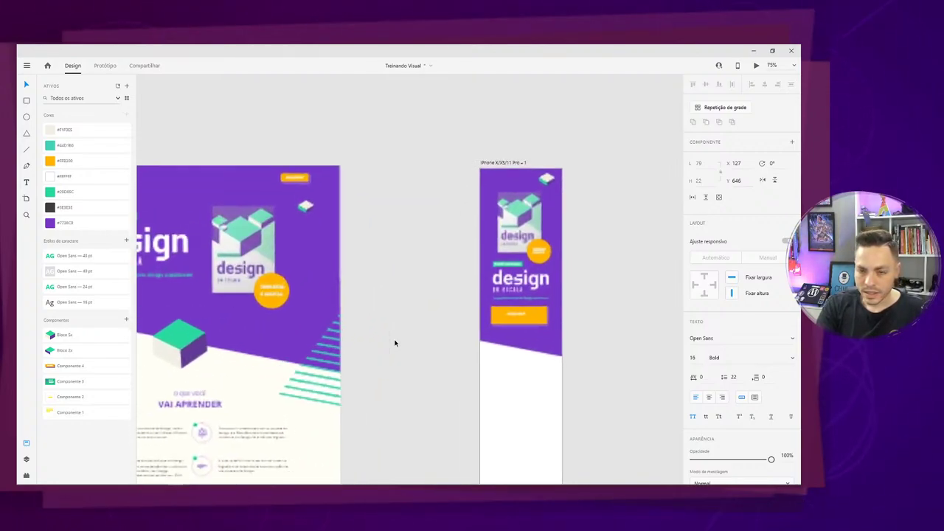
Set the ADQUIRIR label's font size to 42 and centre it within the button's orange rectangle.
drag(678, 373, 206, 268)
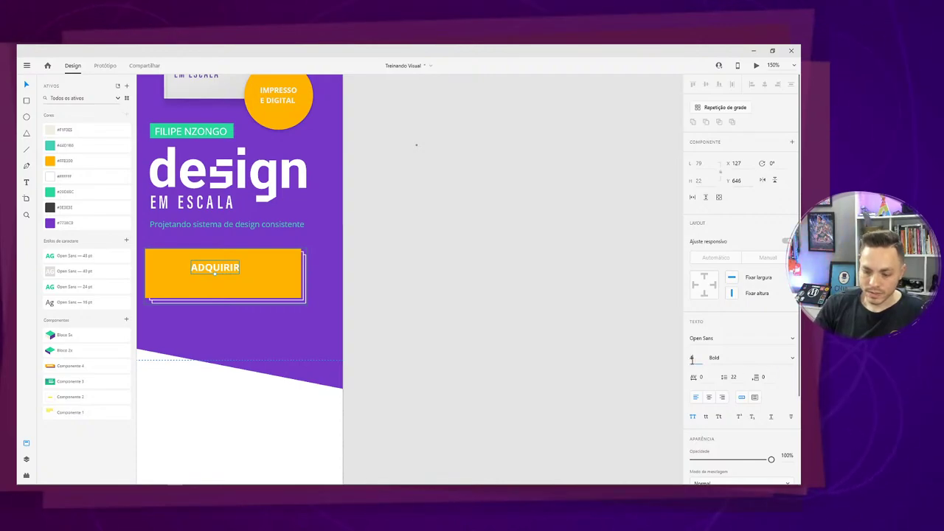
key(Return)
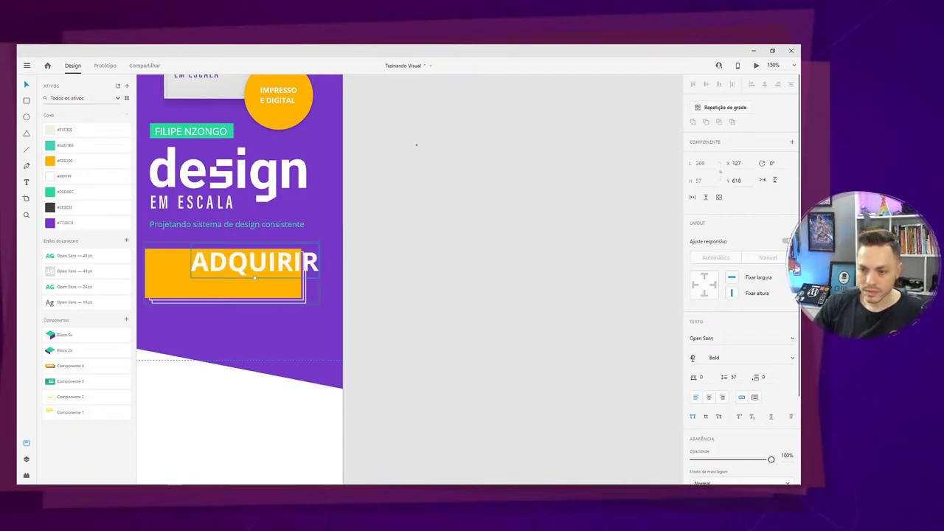
drag(272, 267, 237, 276)
click(277, 295)
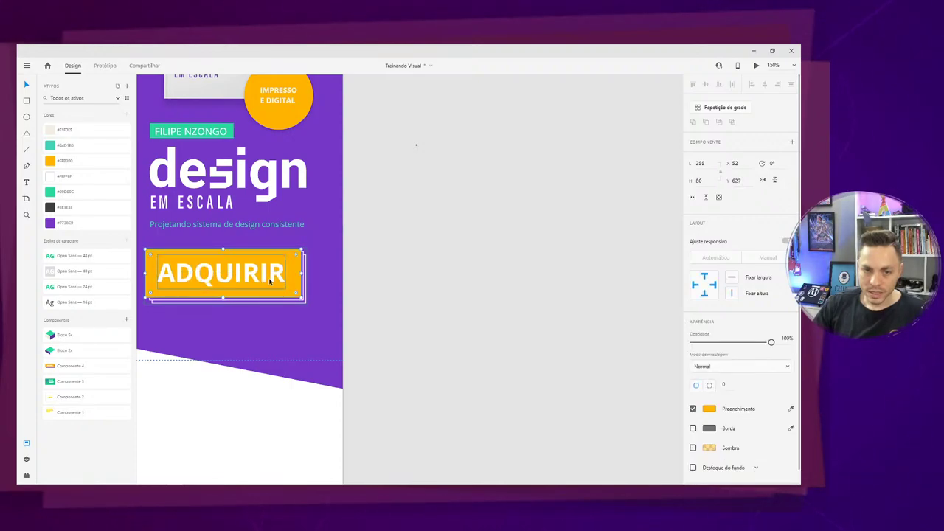
click(270, 280)
shift+click(288, 284)
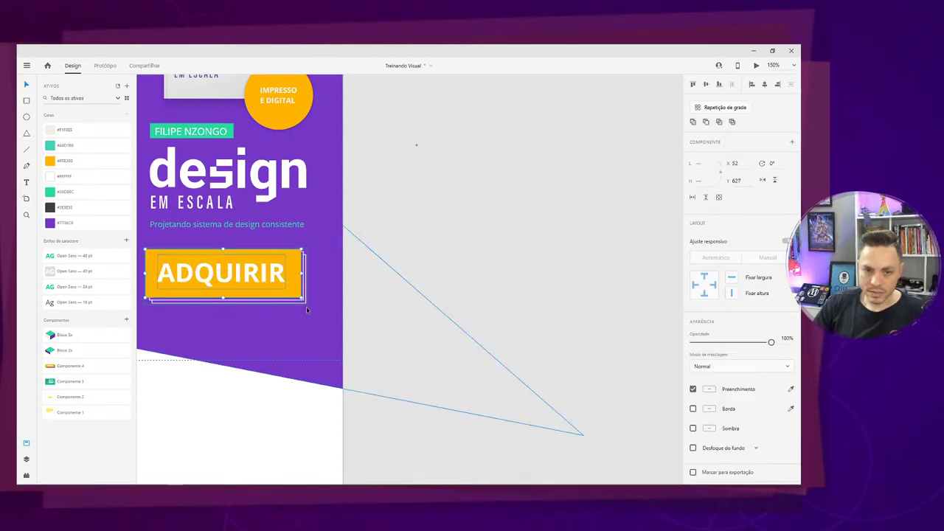
Scale the whole ADQUIRIR button down to about 198 × 67 and place it under the subtitle at about X 82, Y 614.
key(ctrl+k)
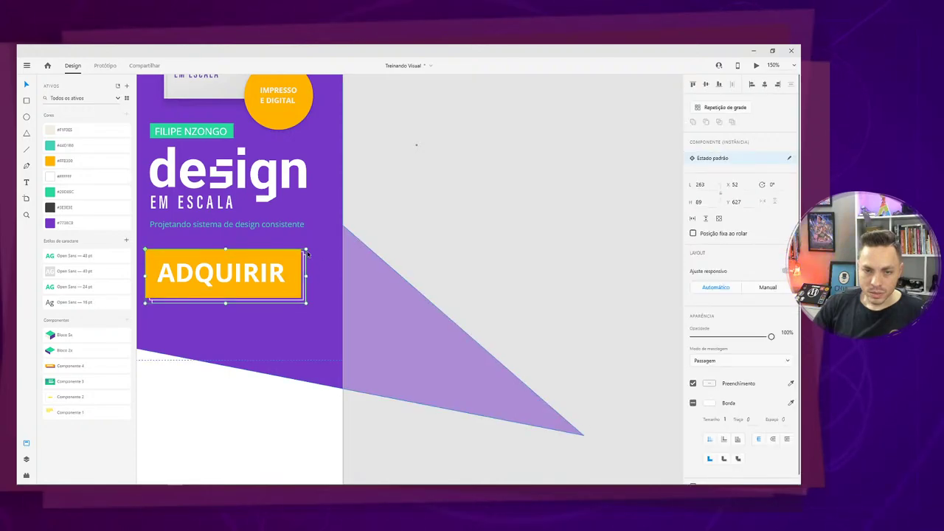
drag(306, 249, 266, 254)
drag(247, 296, 356, 299)
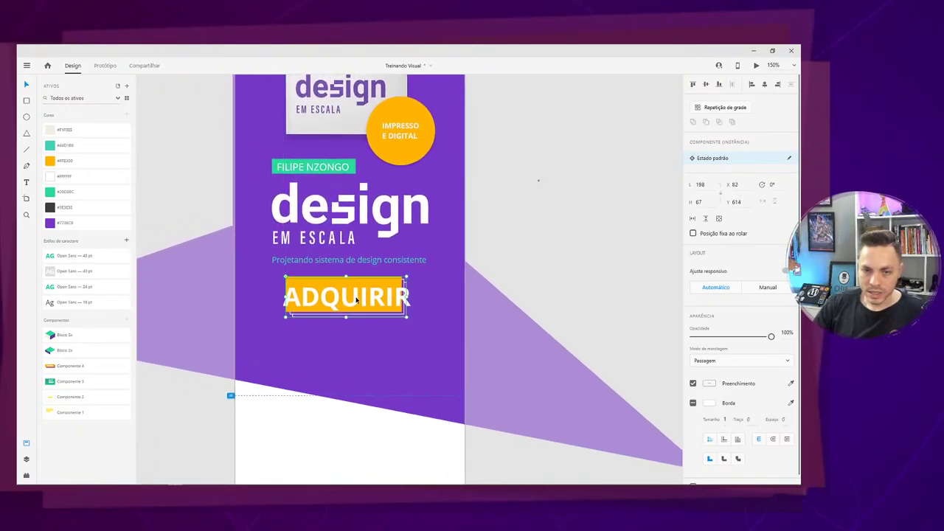
Set the ADQUIRIR label's font size to 24 and centre it horizontally and vertically in the orange rectangle.
double_click(355, 300)
double_click(362, 304)
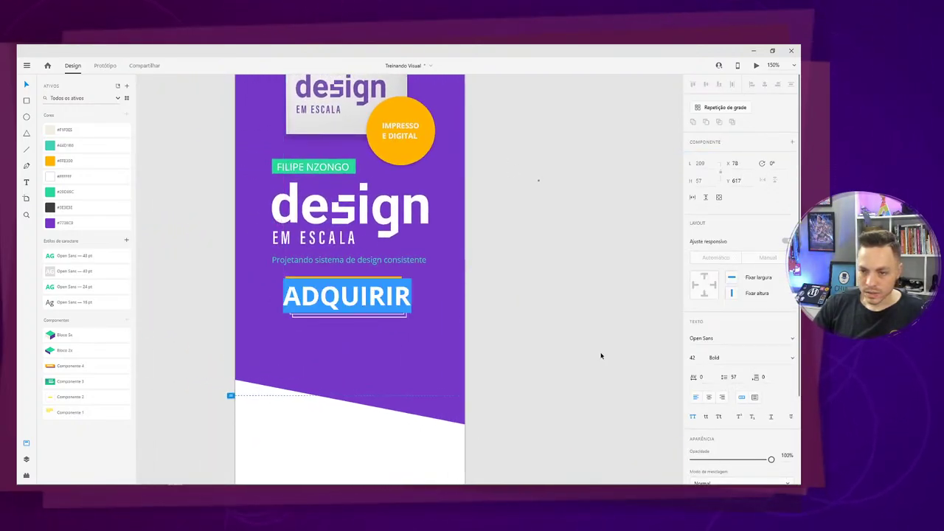
click(691, 358)
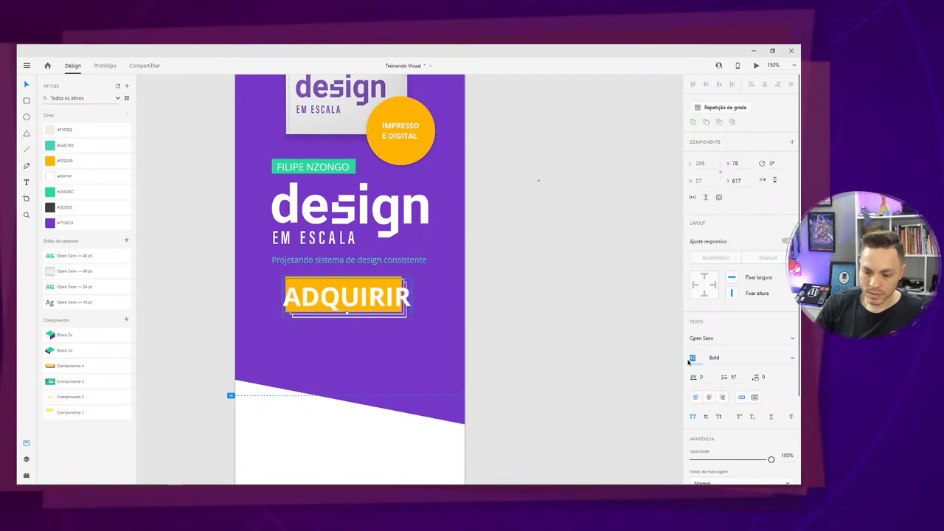
key(Return)
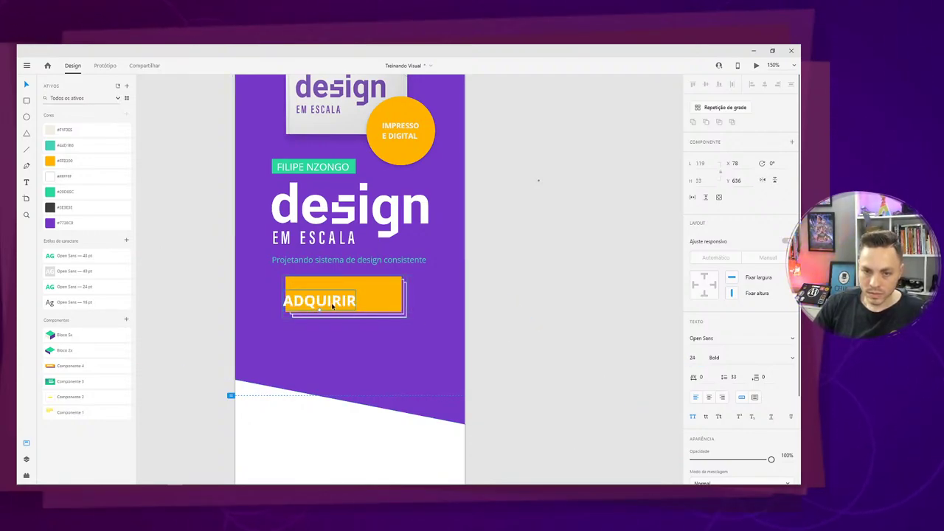
drag(322, 297, 353, 300)
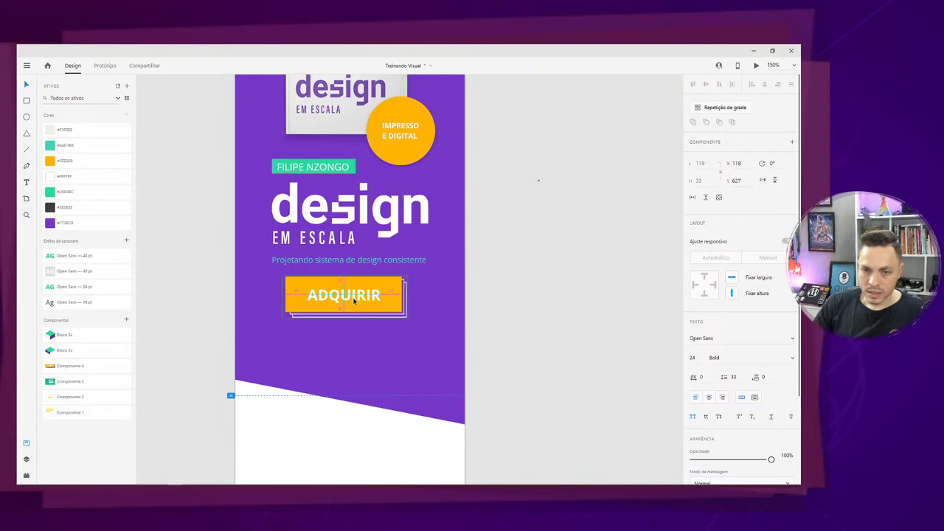
click(479, 292)
Lower the ADQUIRIR button to Y 626 to adjust its gap below the subtitle.
key(ctrl+minus)
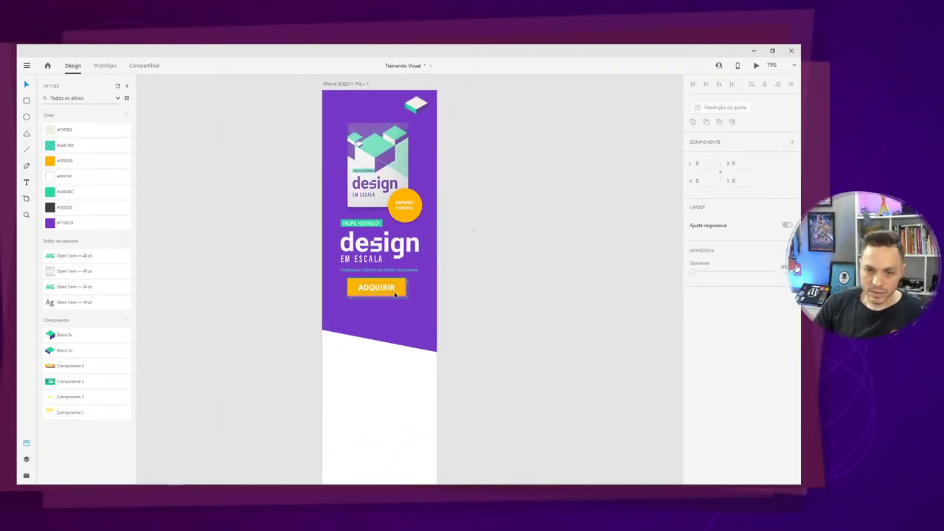
drag(393, 292, 397, 298)
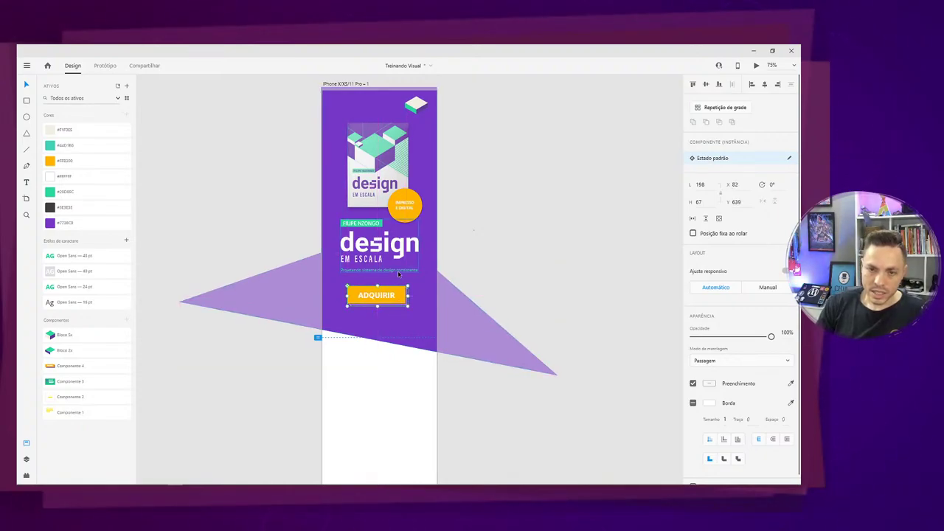
key(shift+Up)
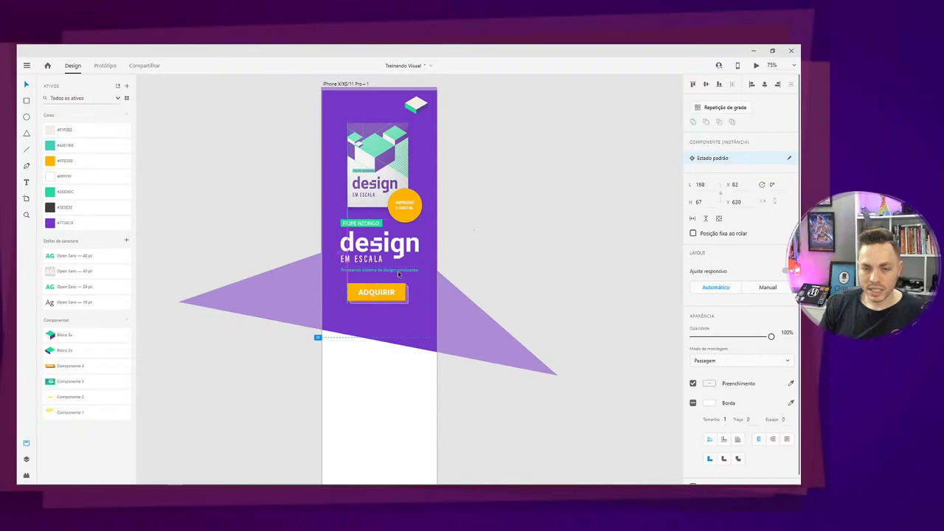
key(Down)
key(Down)
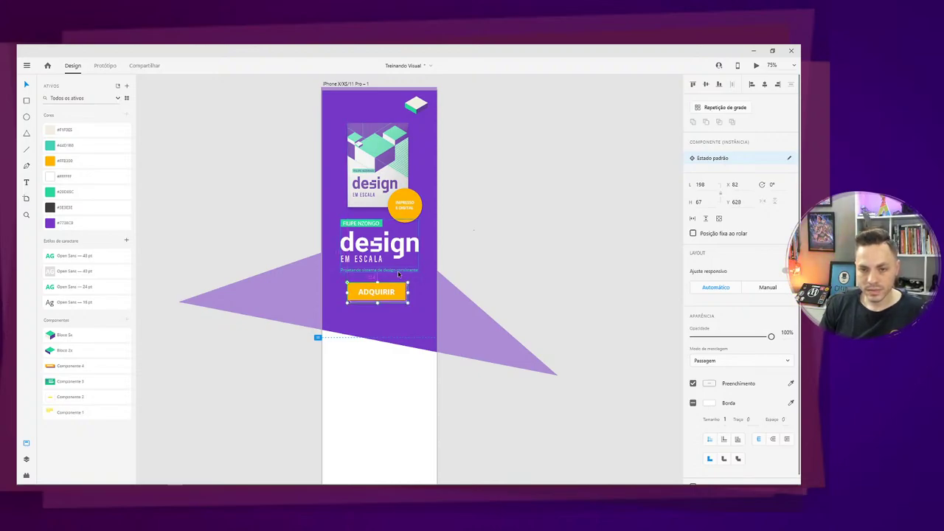
key(Up)
key(Up)
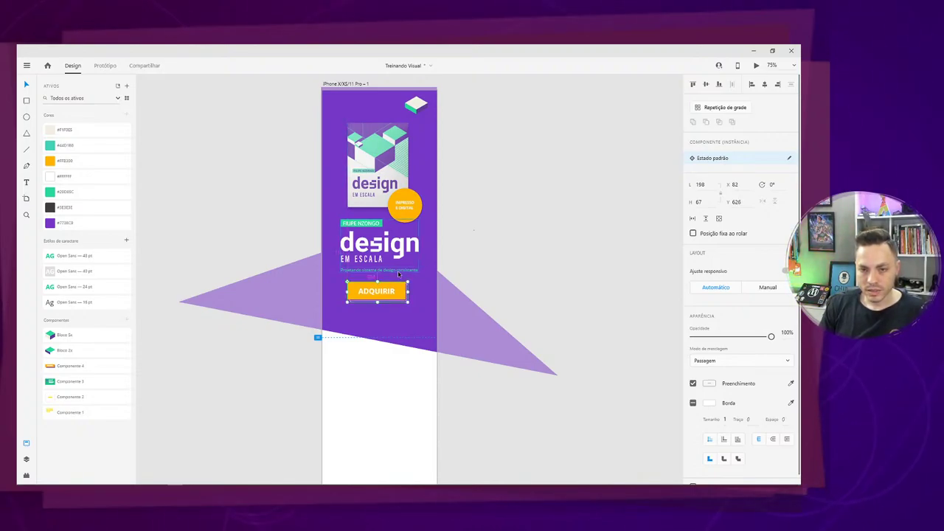
Turn on the iPhone artboard's layout grid and set it to 8 columns.
click(541, 178)
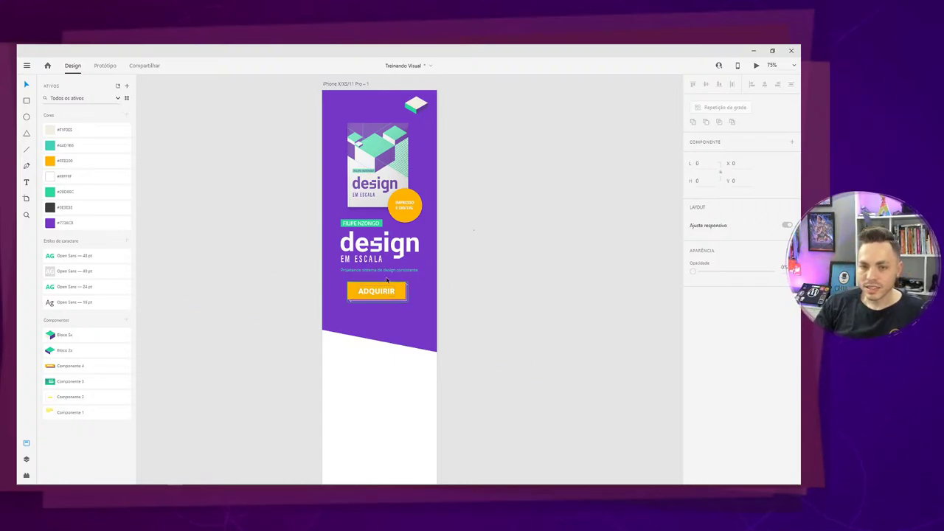
click(398, 249)
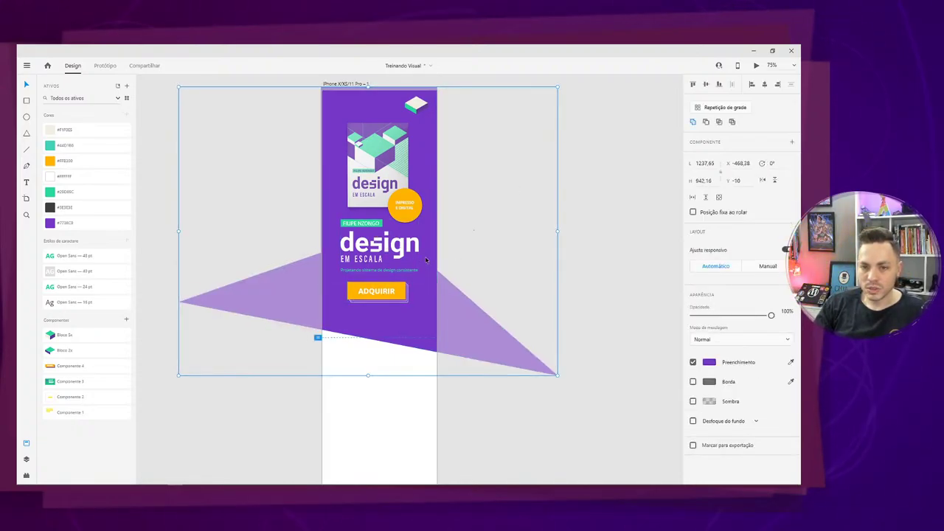
key(Delete)
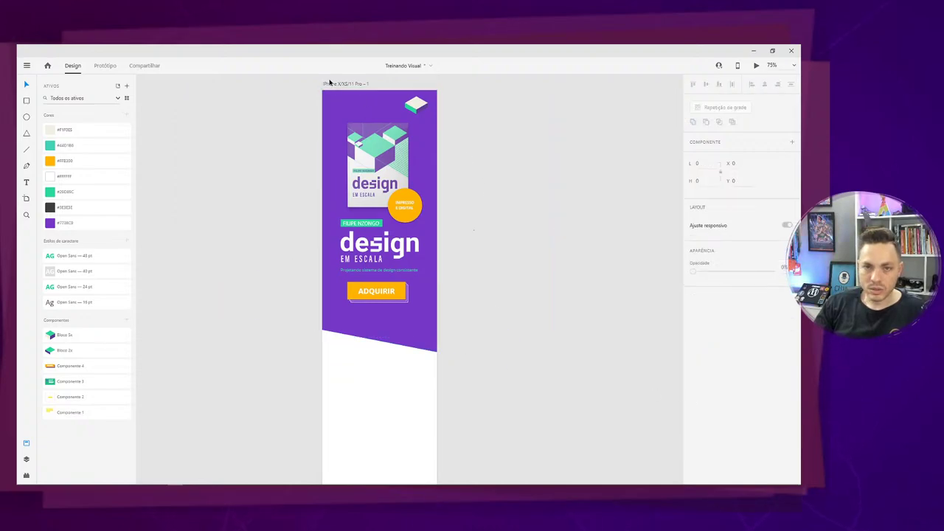
click(431, 157)
click(693, 379)
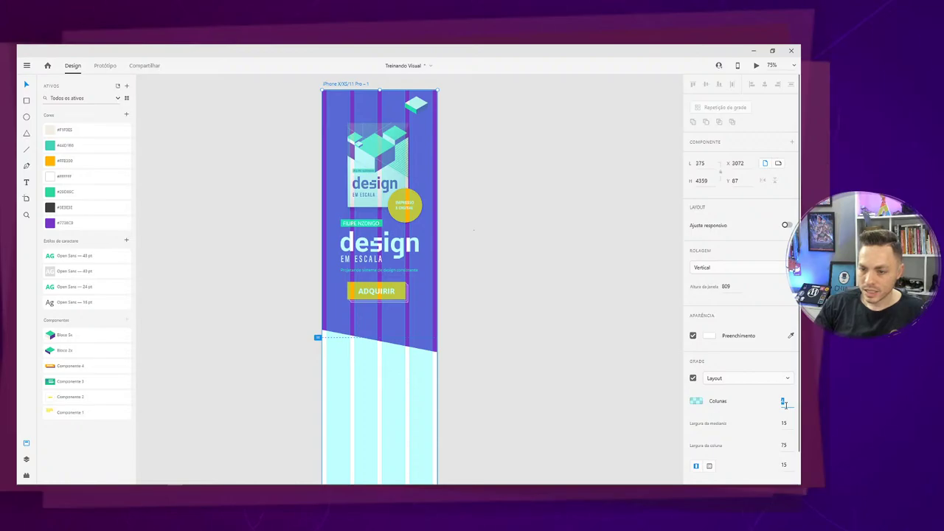
key(Return)
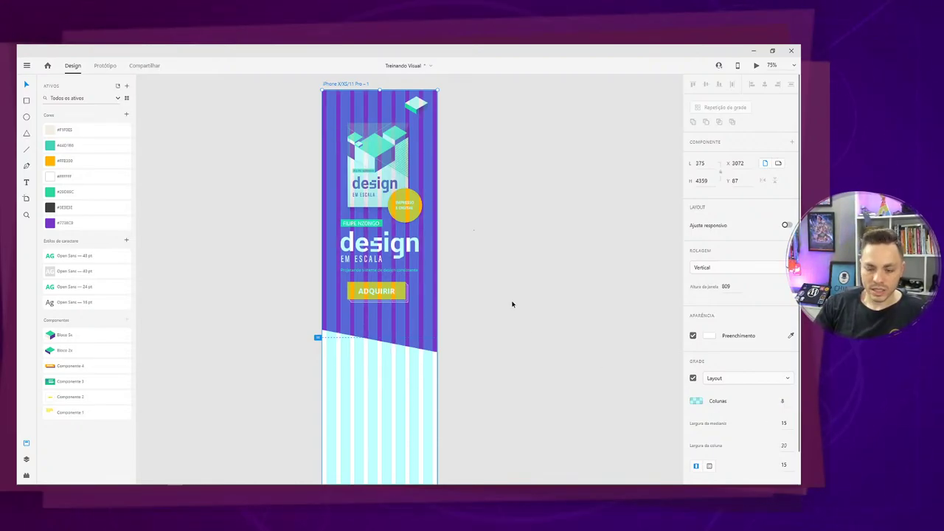
Move the title group up to Y 57 and place the book cover with its badge beneath it at about X 86, Y 271.
key(ctrl+plus)
key(ctrl+plus)
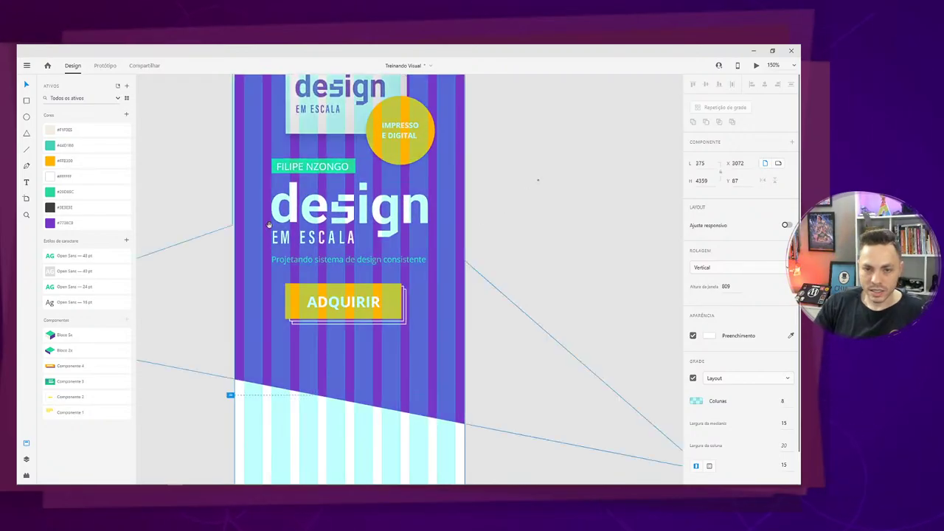
drag(265, 257, 346, 429)
scroll(345, 429, up, 1)
click(411, 335)
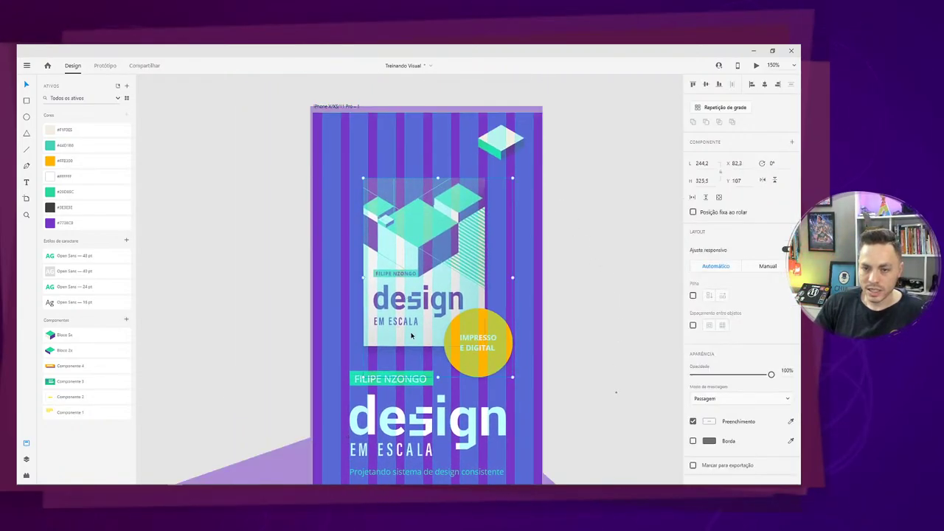
drag(424, 276, 631, 278)
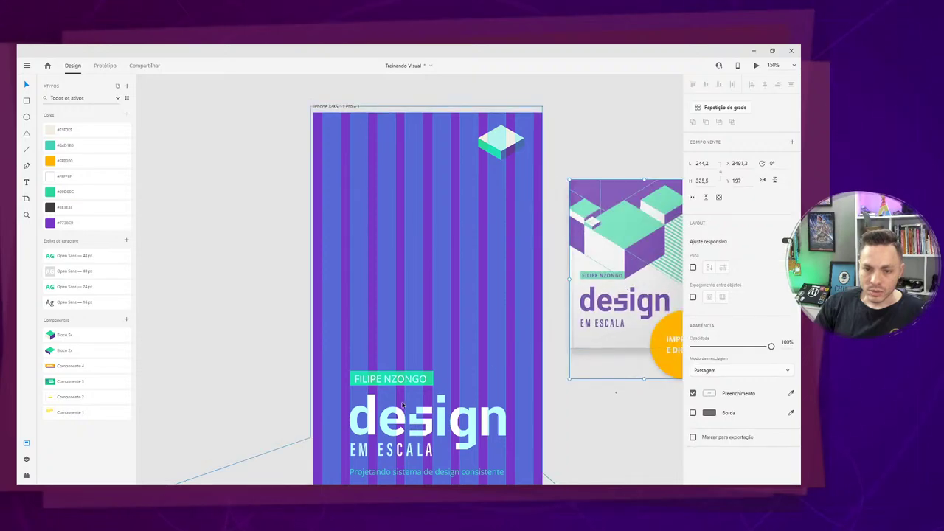
drag(392, 362, 391, 157)
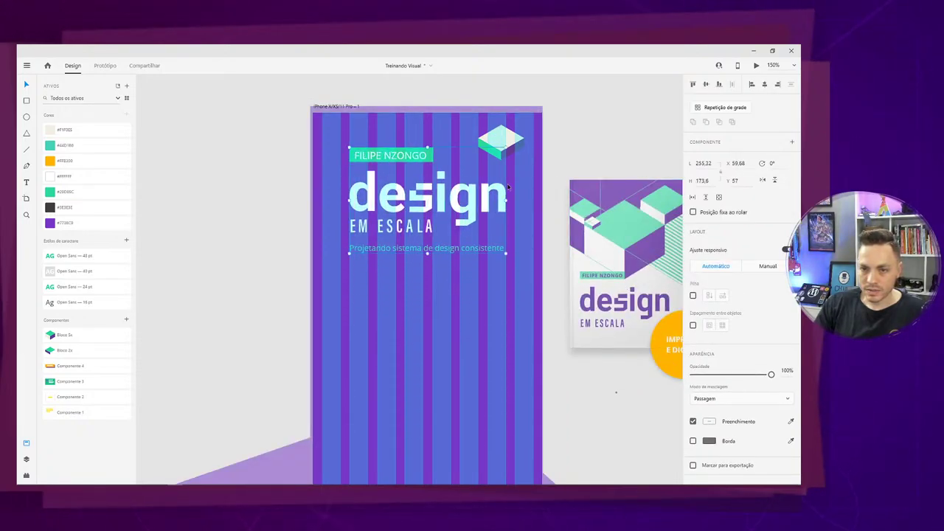
drag(608, 273, 405, 368)
scroll(404, 337, down, 1)
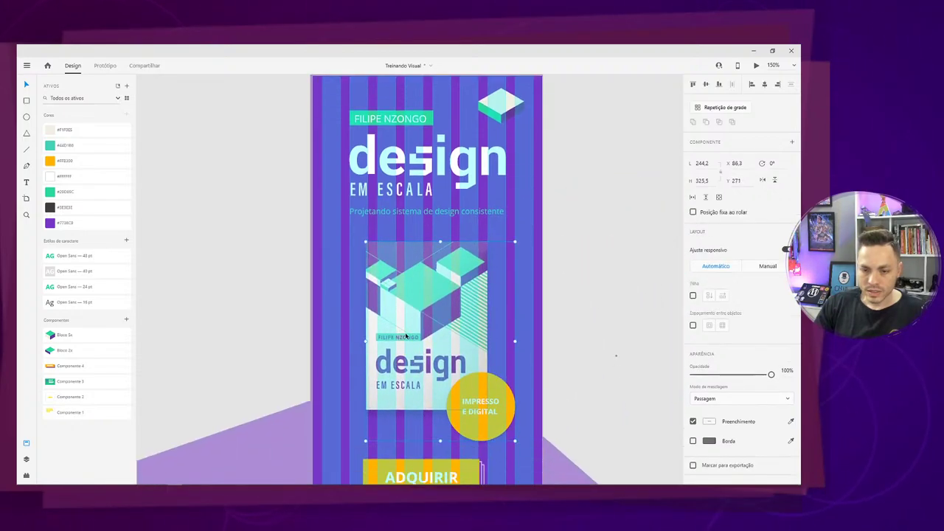
scroll(407, 369, down, 1)
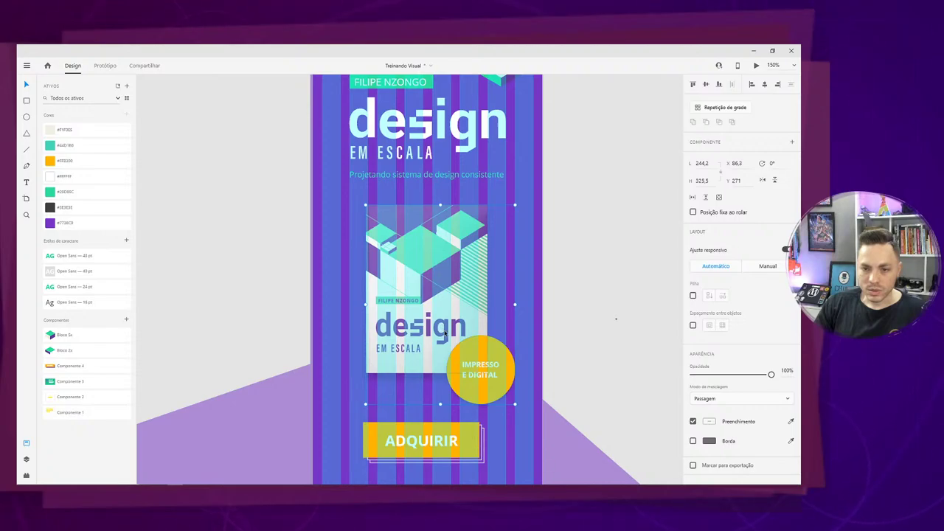
scroll(452, 309, up, 1)
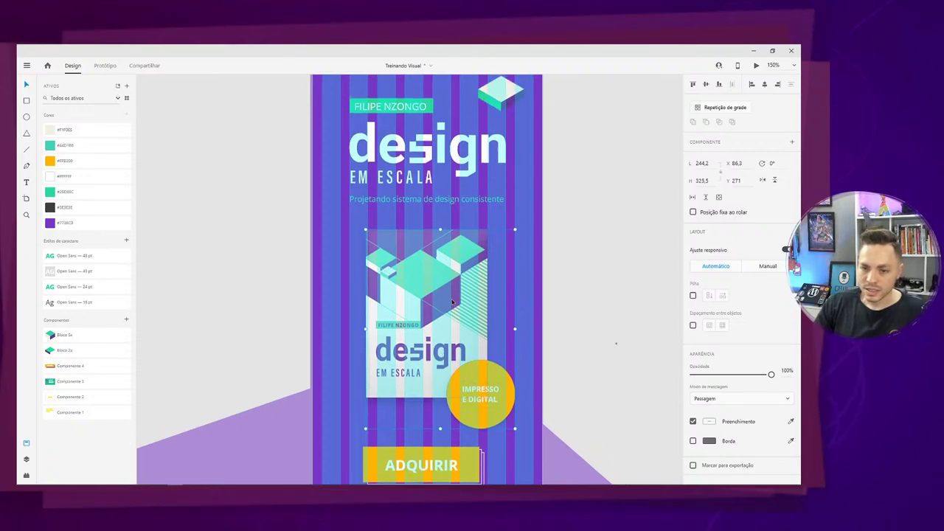
Shrink the IMPRESSO E DIGITAL badge with its text and move it to the book cover's upper-left corner at X 60, Y 251.
double_click(488, 376)
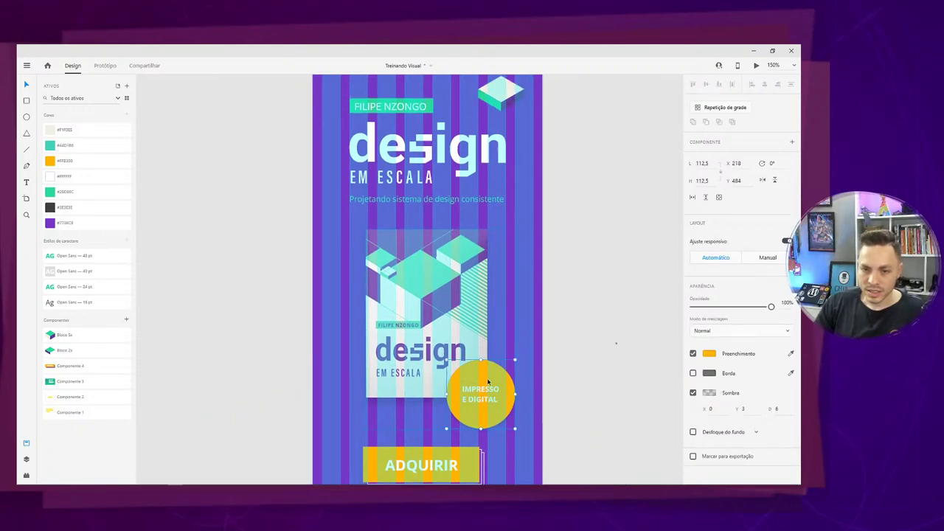
drag(489, 376, 373, 237)
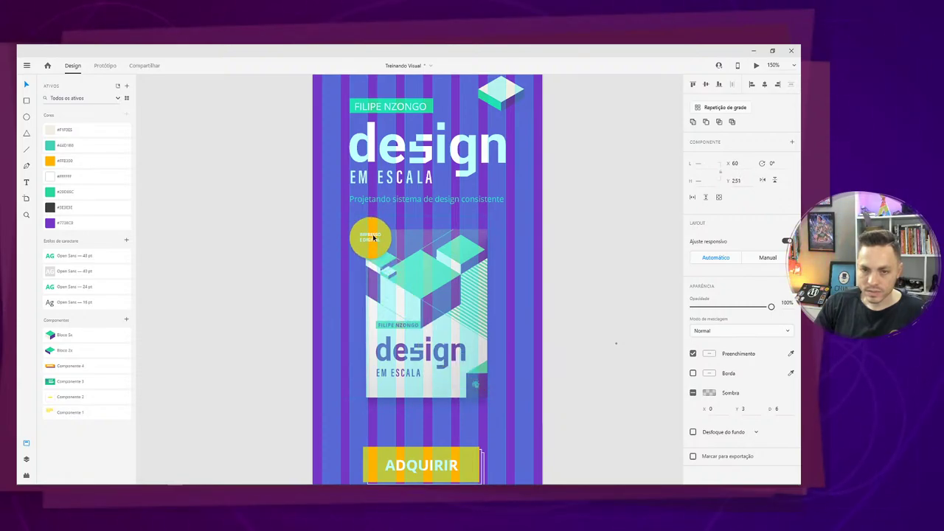
click(528, 181)
click(581, 181)
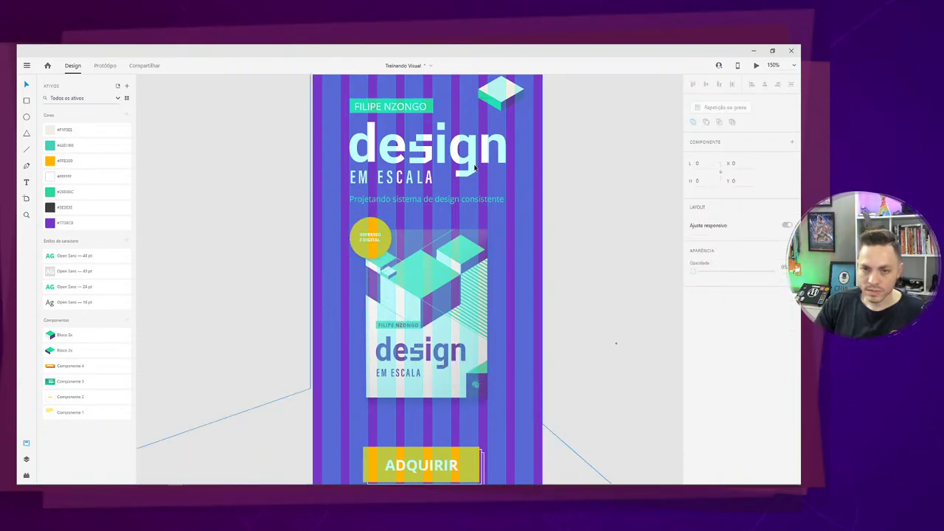
Move the title group back down and place the book cover with its badge above it at X 60, Y 84.
click(474, 170)
drag(474, 169, 474, 421)
drag(465, 299, 464, 204)
scroll(436, 307, up, 3)
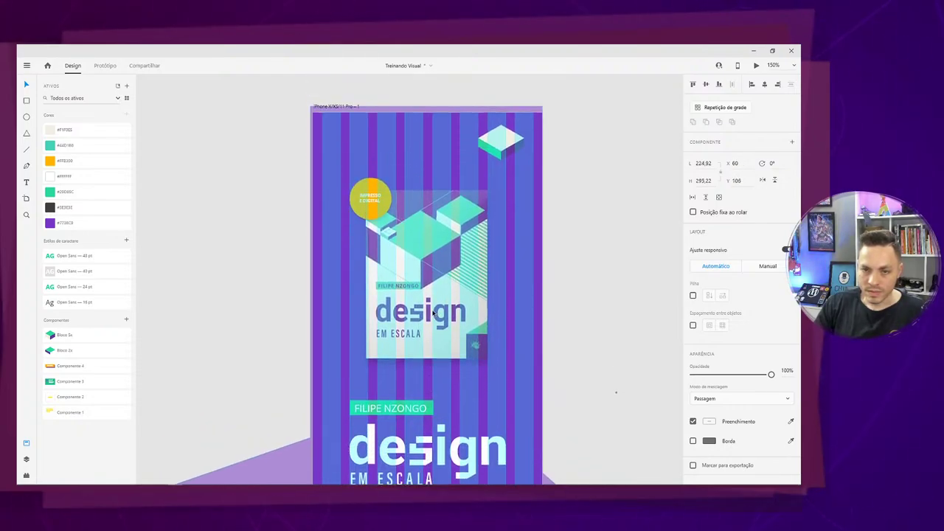
drag(436, 308, 435, 301)
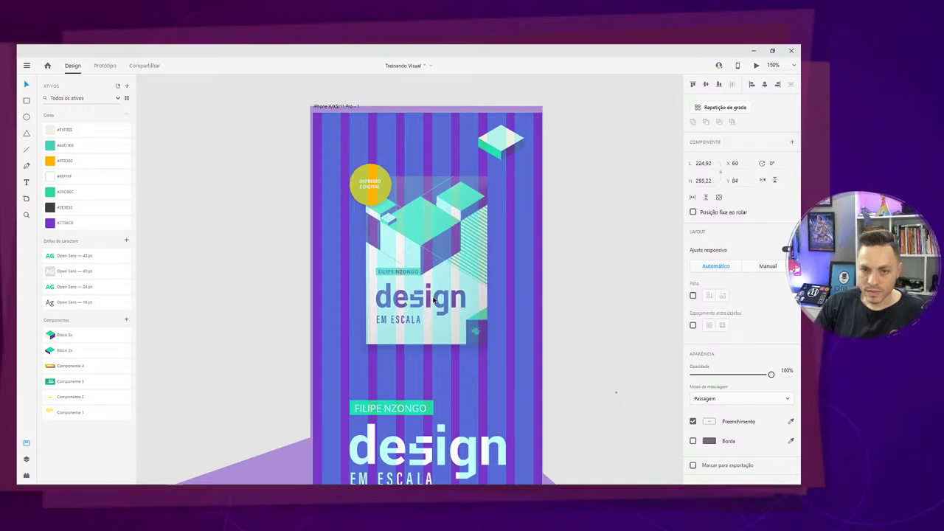
Try enlarging the book cover group to 255 wide and moving it up to Y 69, and undo both changes.
drag(492, 356, 506, 372)
drag(407, 253, 409, 241)
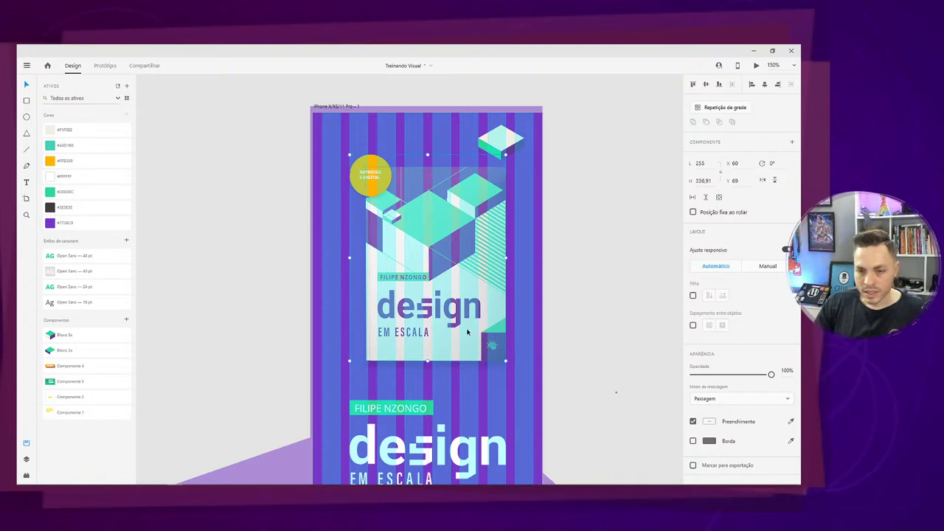
key(ctrl+z)
key(ctrl+z)
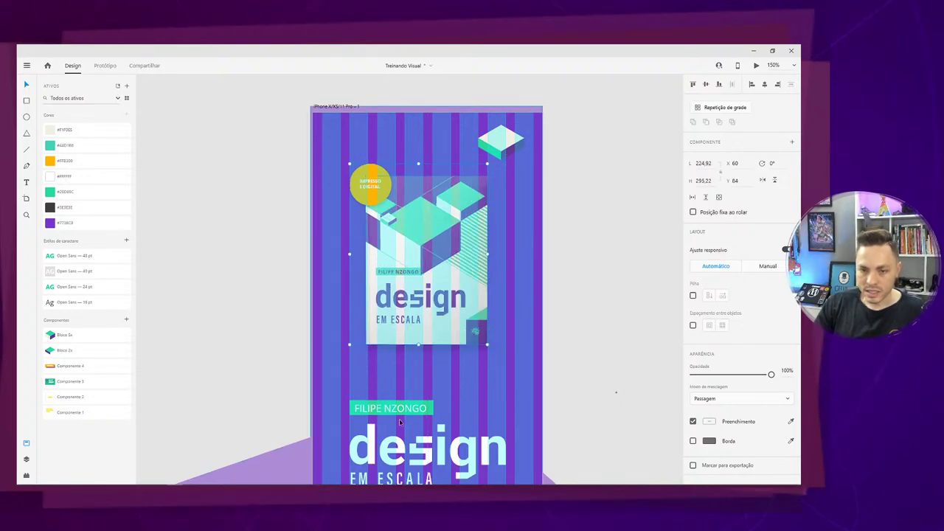
Move the title block up to Y 405 beneath the book cover, and the ADQUIRIR button up to Y 610.
drag(404, 414, 404, 375)
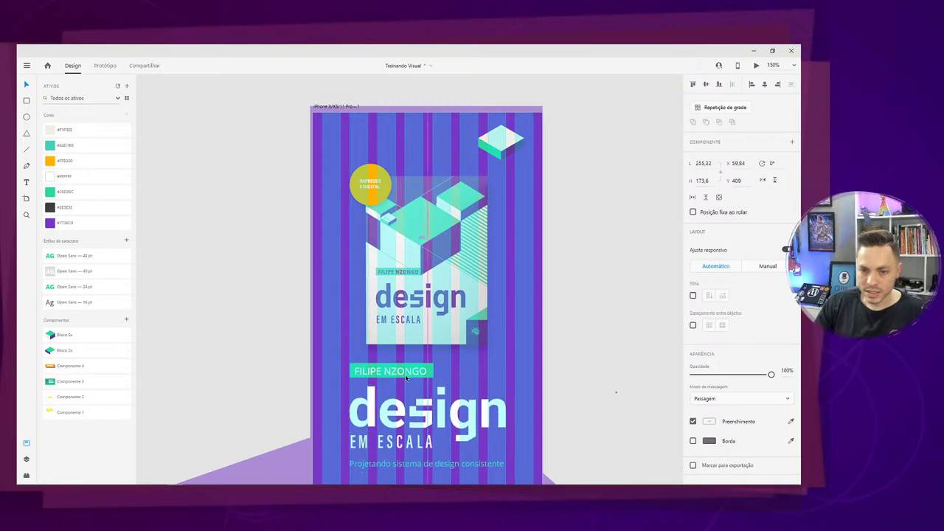
scroll(414, 352, down, 2)
scroll(415, 352, down, 2)
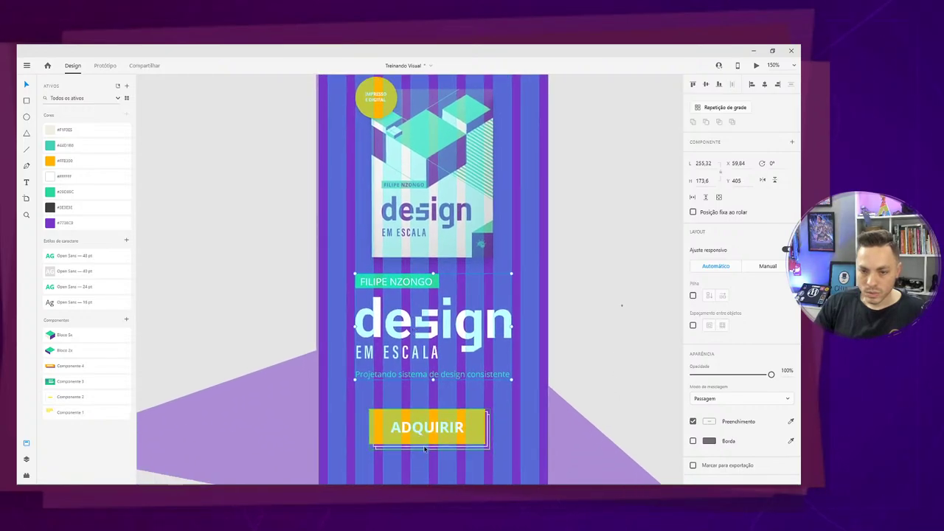
click(432, 427)
drag(431, 429, 432, 432)
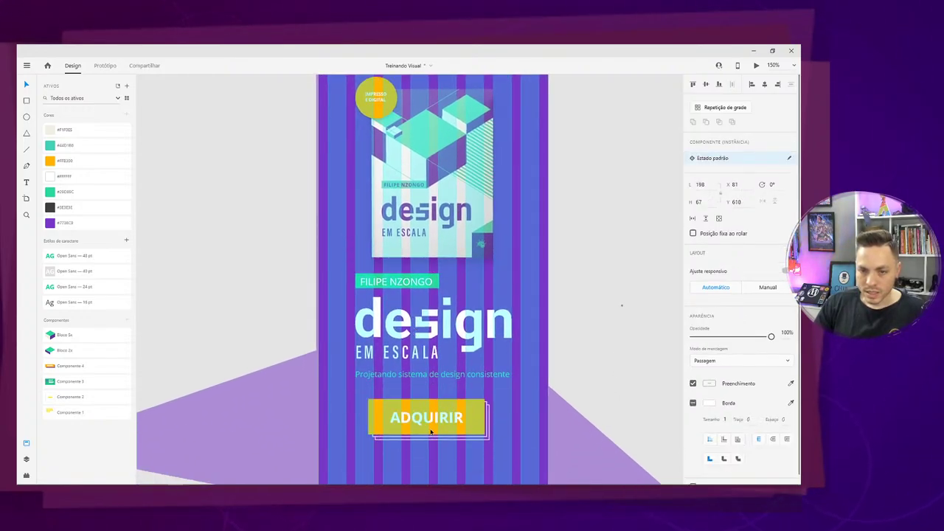
Hide the artboard's column layout grid and set the view to 100%.
key(ctrl+shift+')
key(ctrl+1)
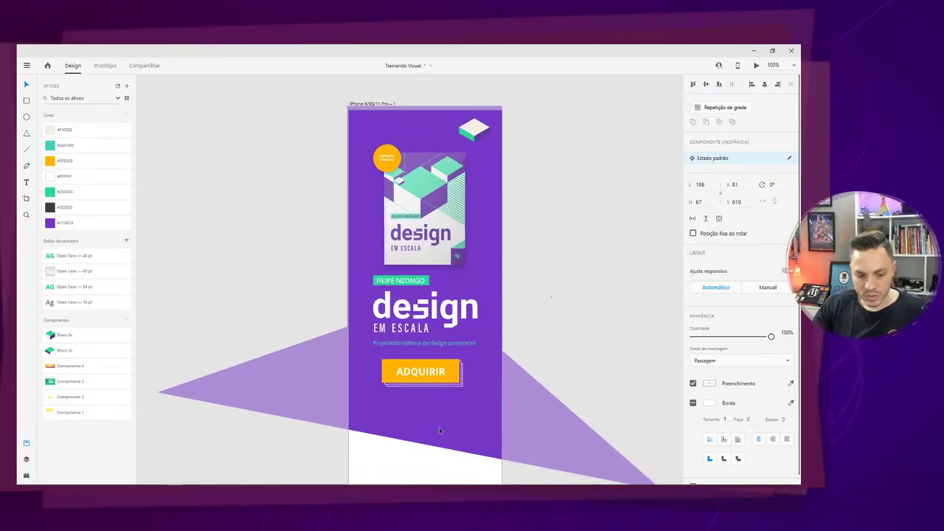
key(ctrl+shift+')
key(ctrl+shift+')
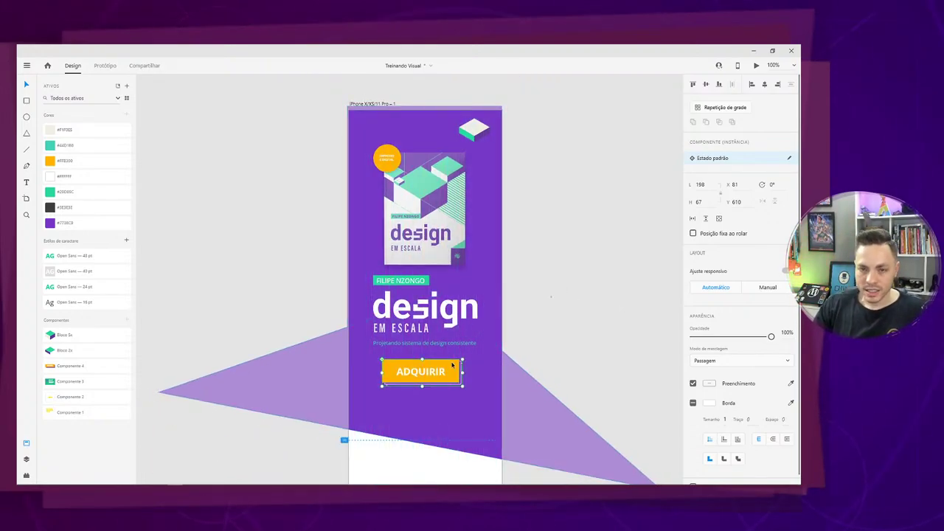
Center the green author label horizontally above the design title by moving it to X 119.
scroll(409, 279, up, 3)
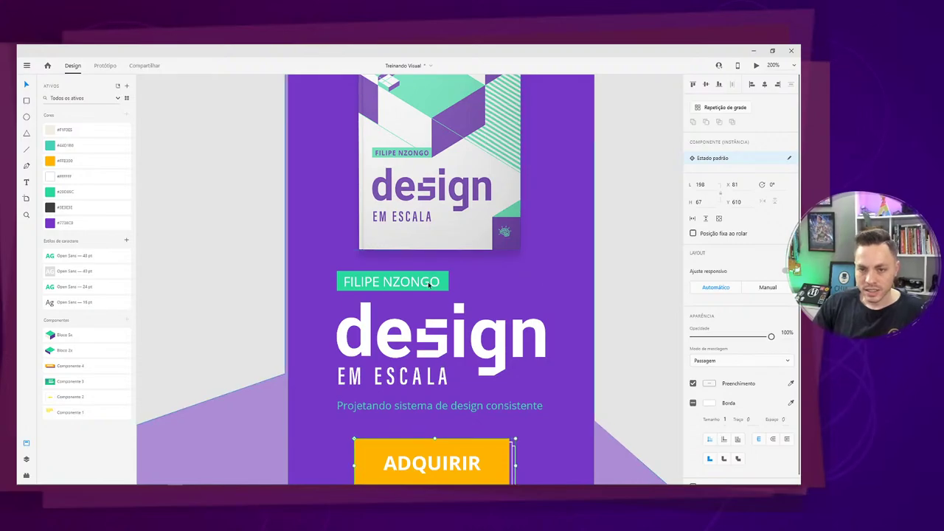
click(429, 285)
key(Escape)
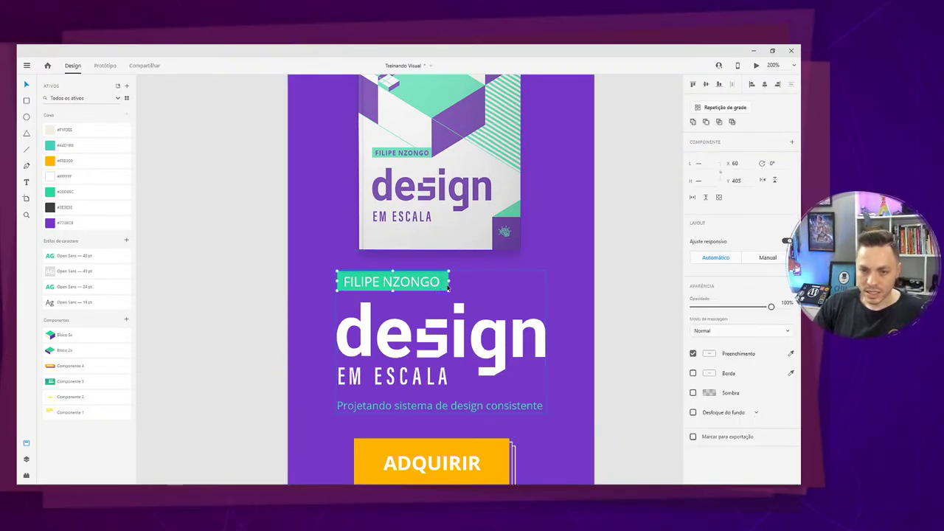
drag(435, 290, 482, 292)
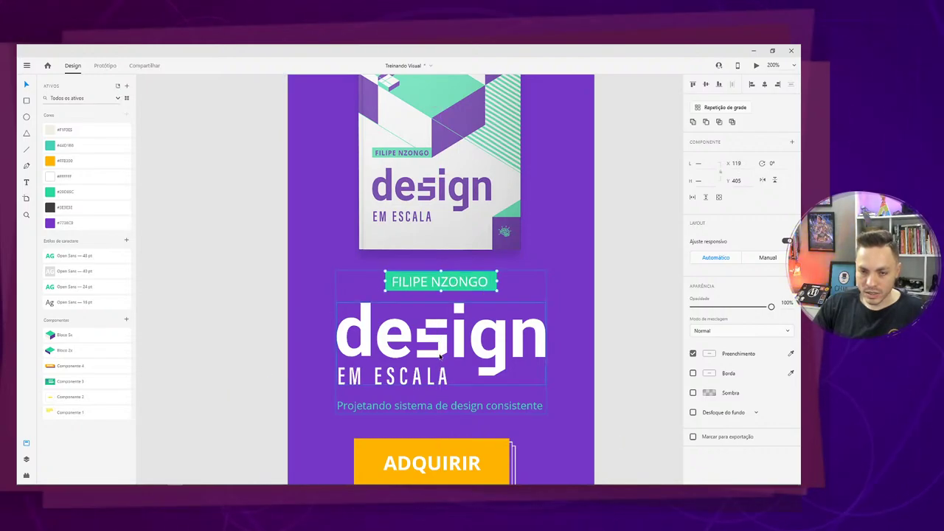
Examine the alignment of the author label and title lettering within the whole mobile layout.
click(425, 376)
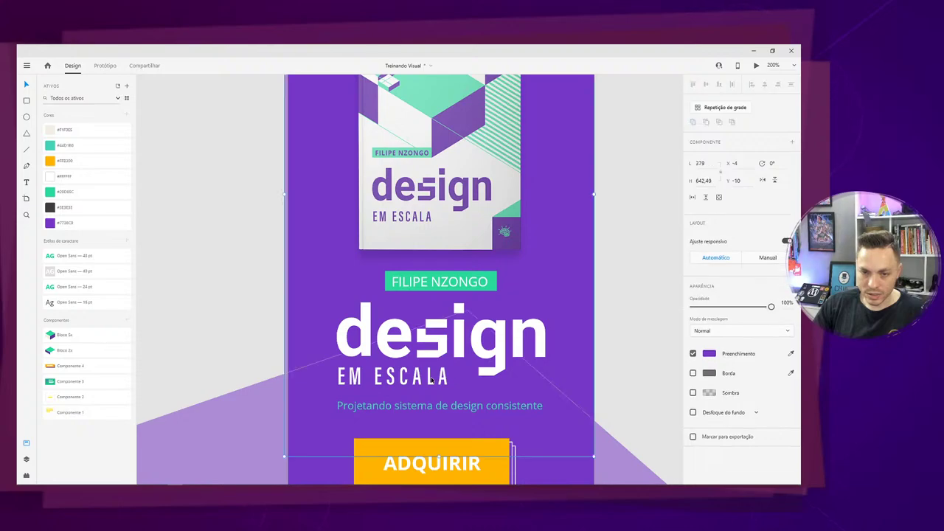
click(432, 378)
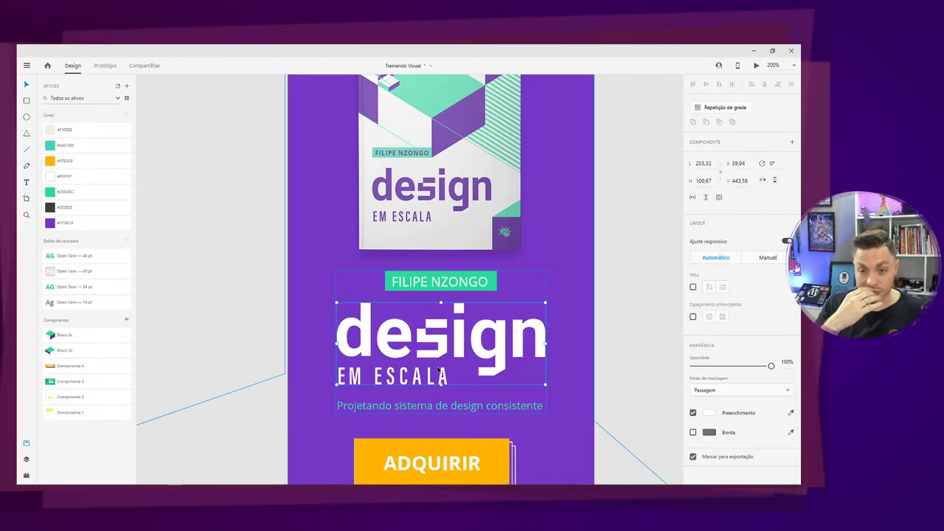
key(ctrl+minus)
key(ctrl+minus)
key(ctrl+minus)
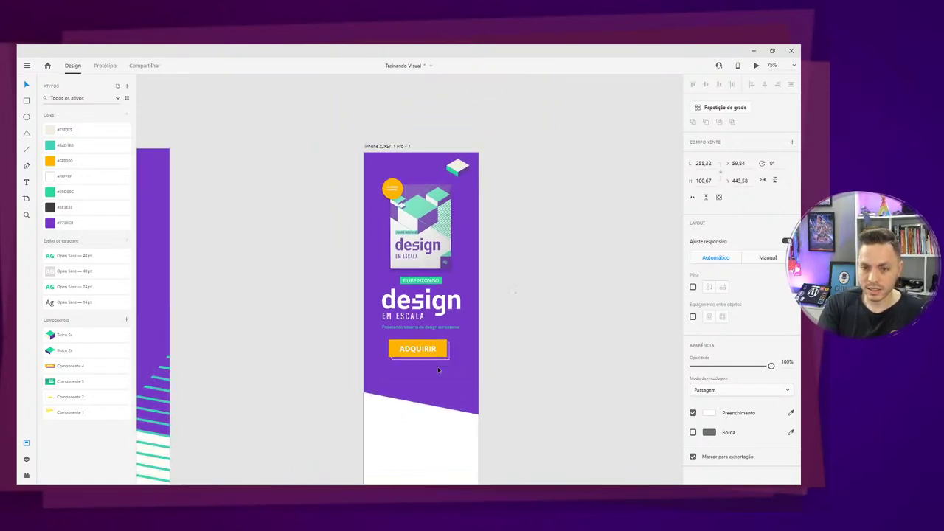
key(ctrl+minus)
key(ctrl+plus)
key(ctrl+plus)
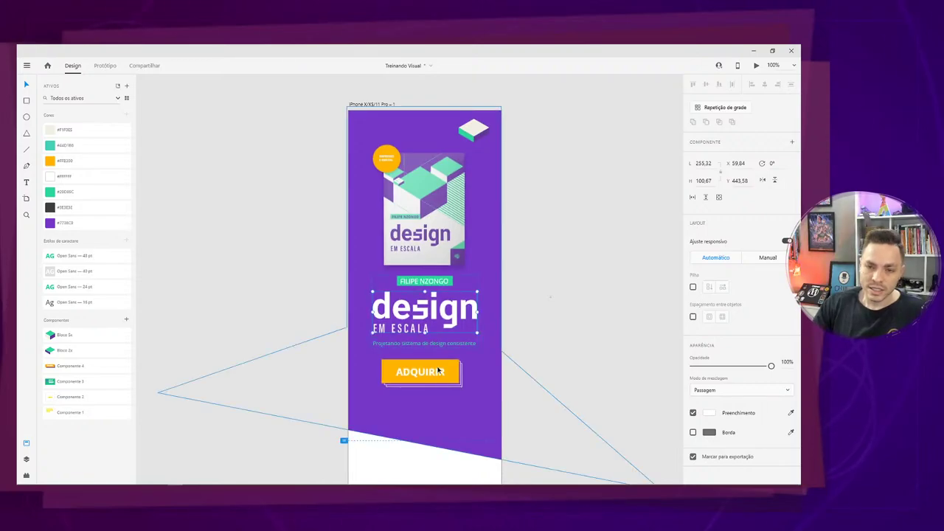
double_click(438, 281)
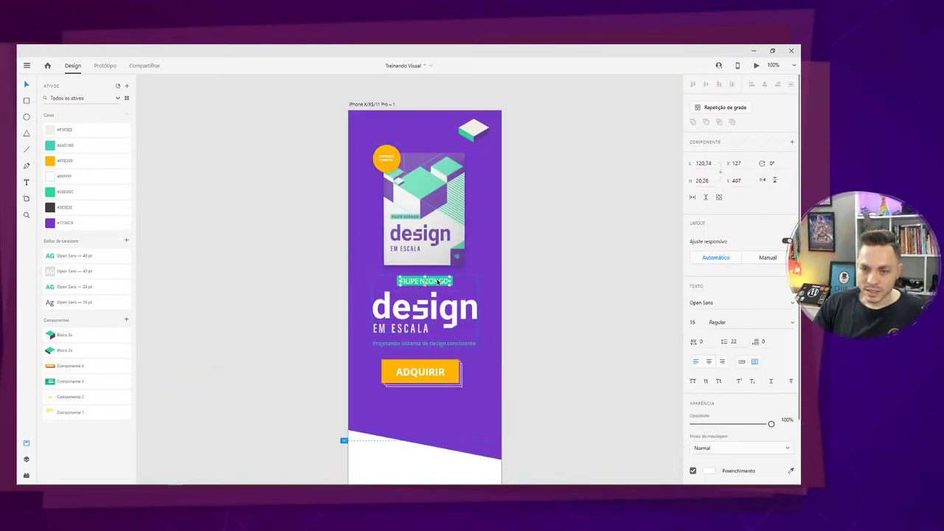
click(510, 255)
Nudge the title block down to about Y 410 to adjust its gap below the book cover.
click(446, 285)
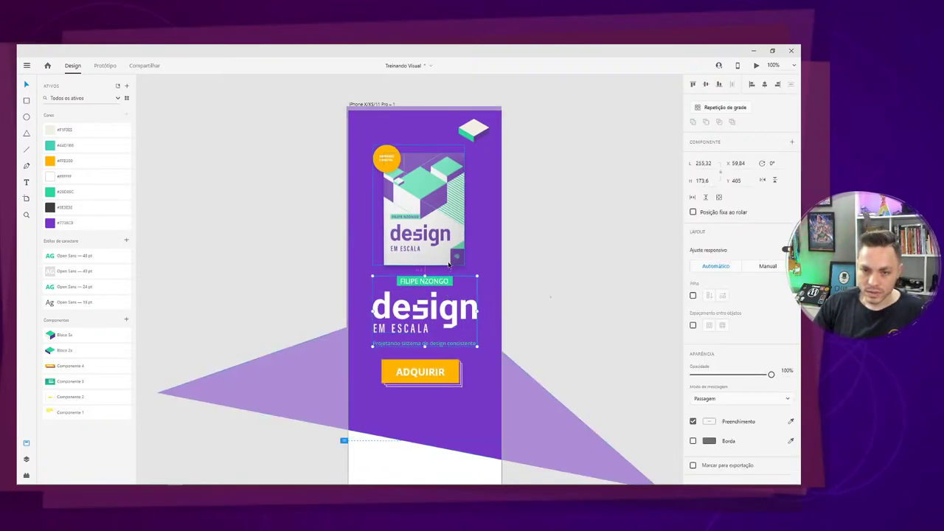
key(shift+Down)
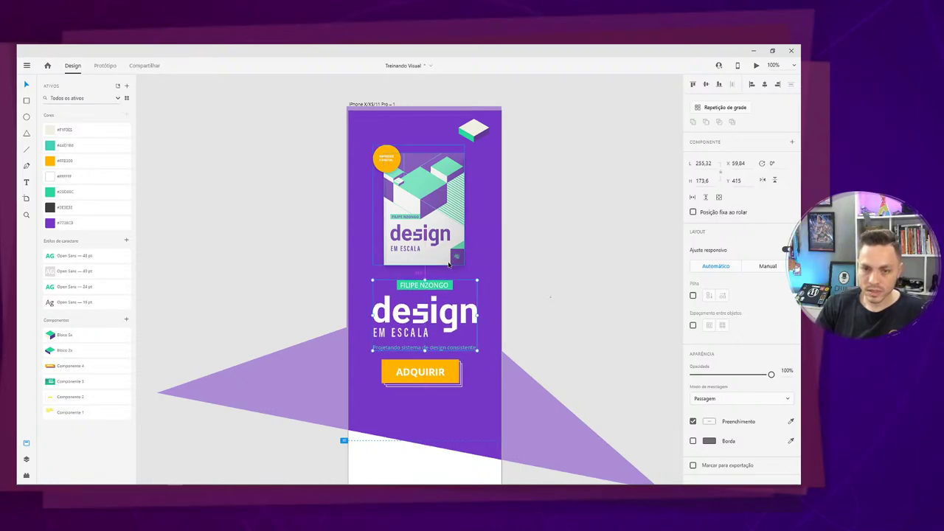
key(Up)
key(Up)
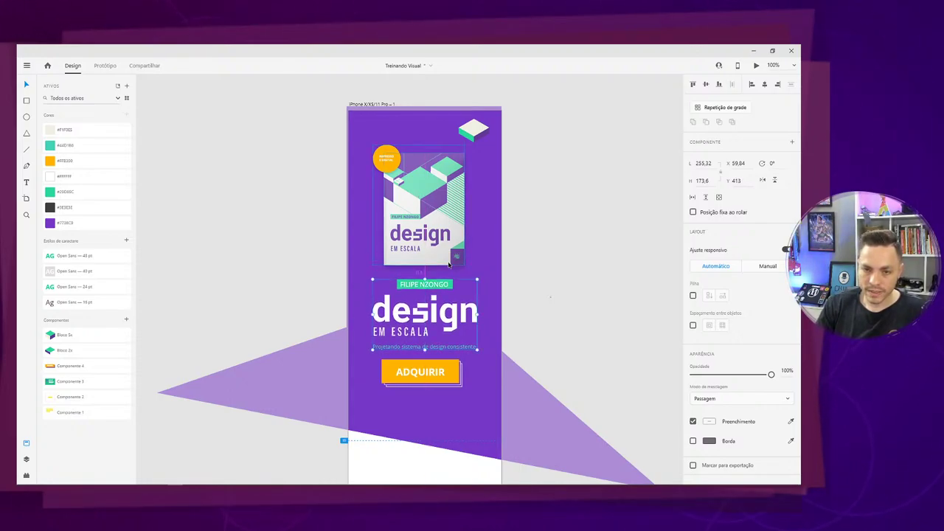
key(Up)
key(Up)
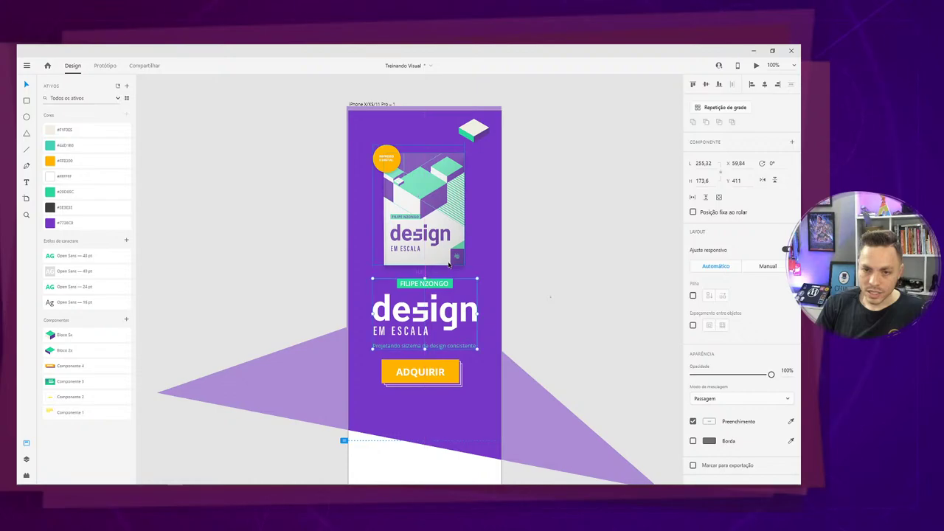
key(Up)
Nudge the ADQUIRIR button down to Y 614 and deselect it.
click(455, 380)
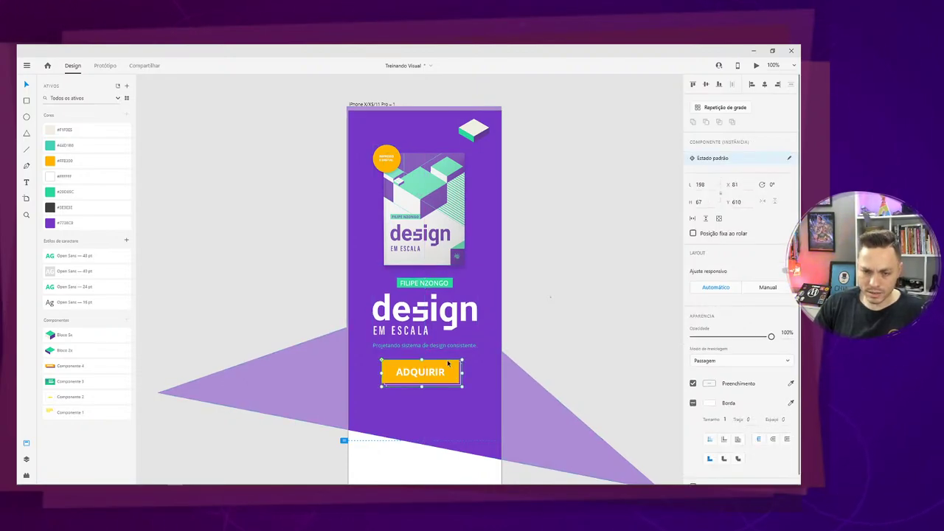
key(Down)
key(Down)
key(Down)
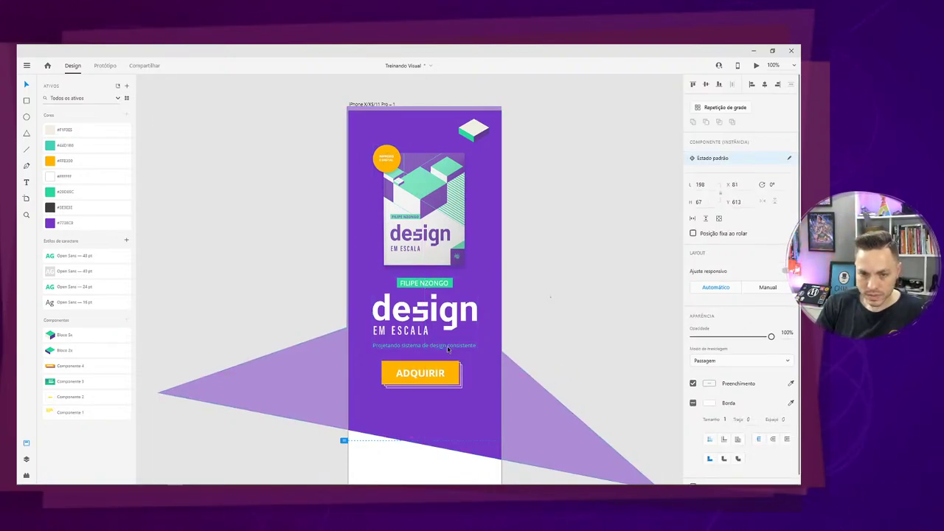
key(Down)
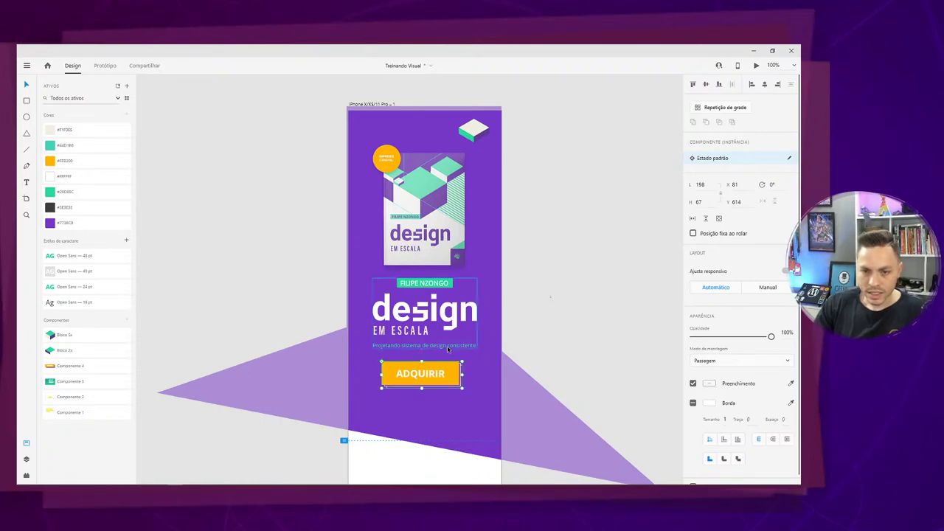
click(536, 266)
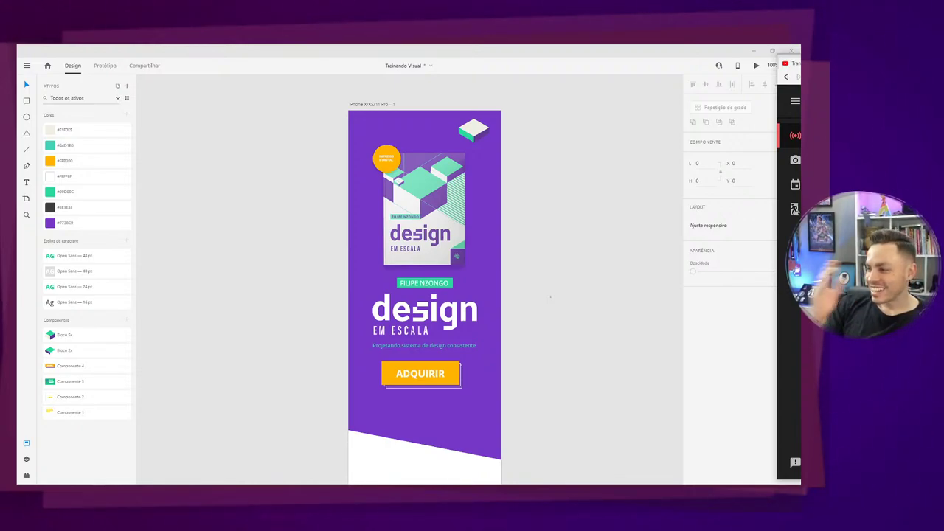
Try moving the round orange badge to the book cover's lower-right corner, and undo the move.
click(303, 231)
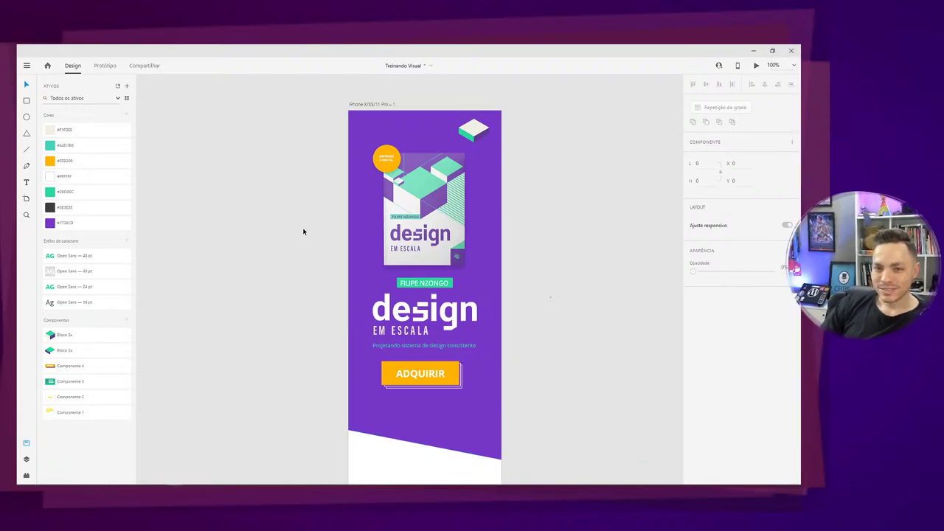
double_click(387, 159)
double_click(388, 160)
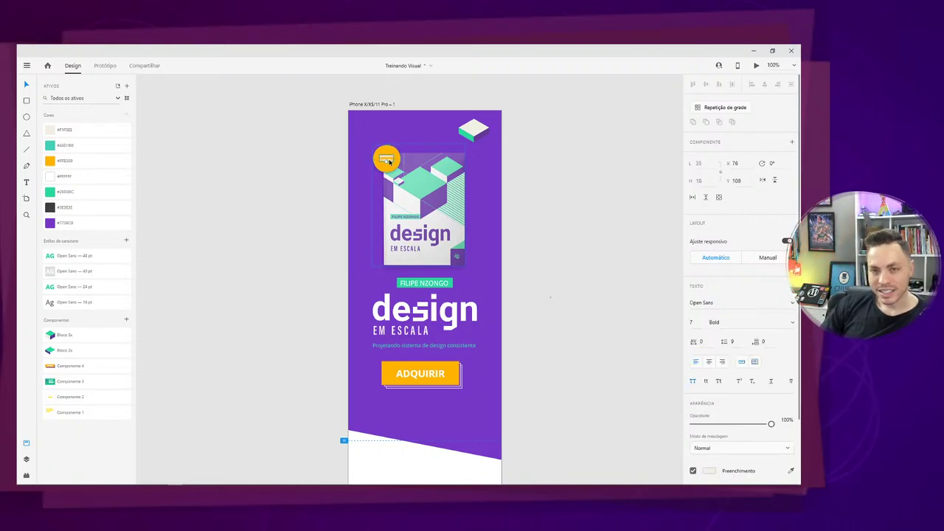
drag(390, 156, 462, 263)
click(542, 241)
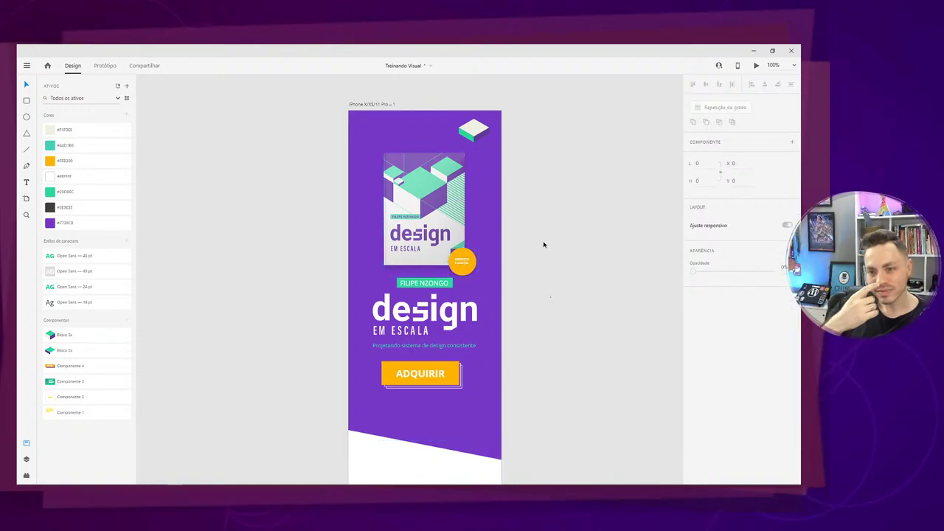
key(ctrl+z)
click(543, 240)
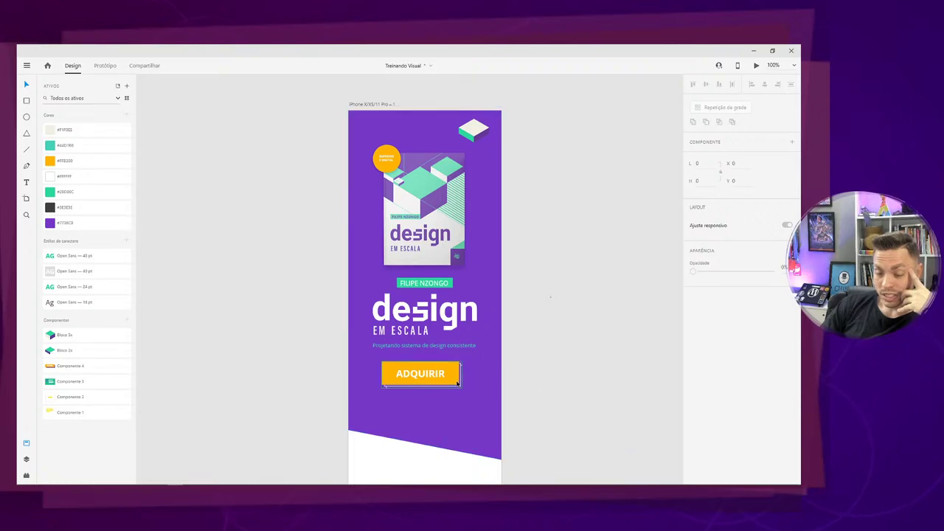
Recolor the round badge's fill with the light green sampled from the top of the book cover's block.
click(394, 153)
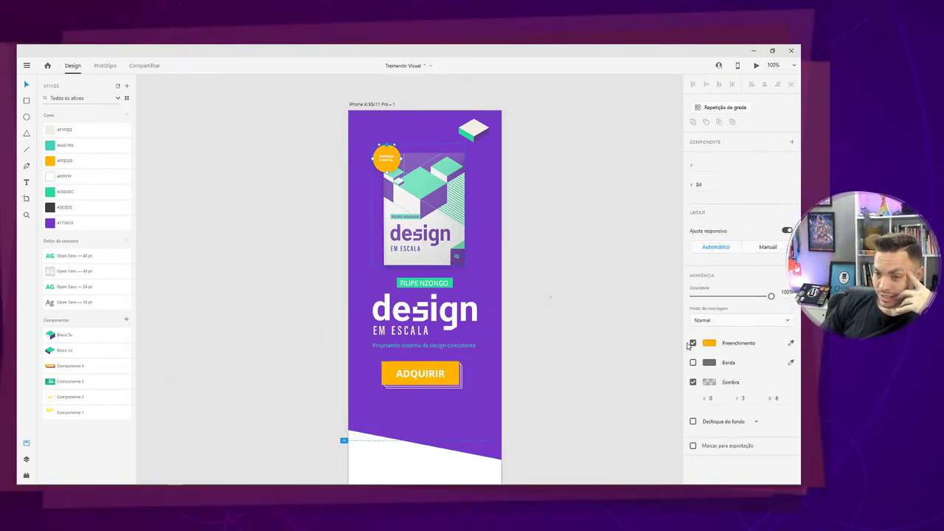
click(791, 345)
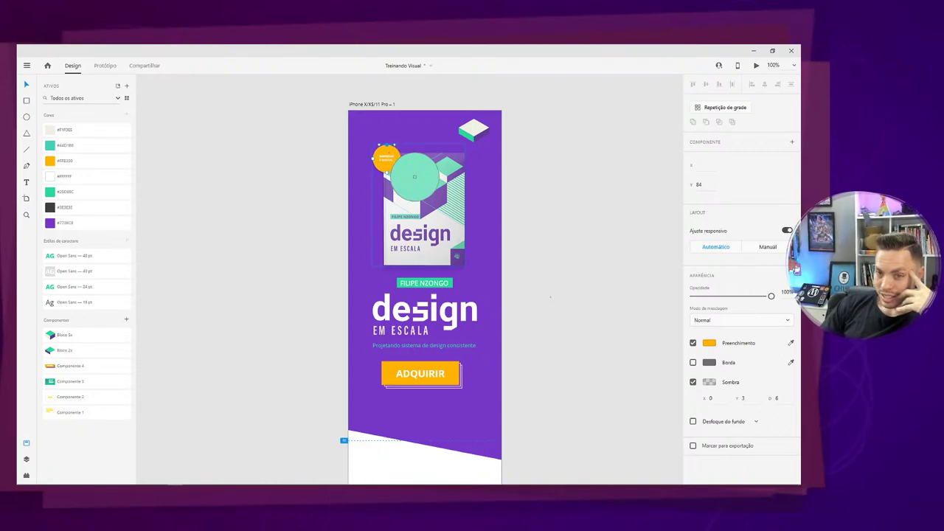
click(422, 181)
click(552, 184)
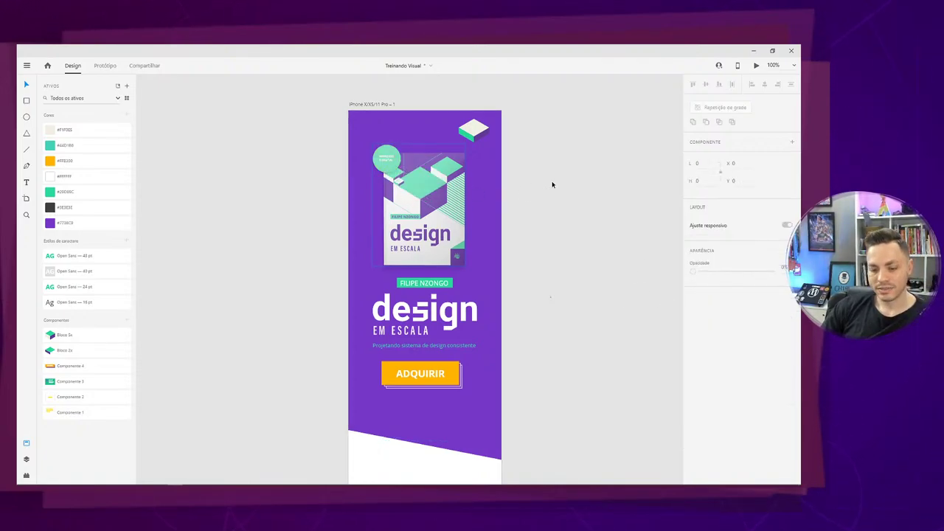
Review the recolored badge and its text up close against the book cover, title and ADQUIRIR button.
key(ctrl+plus)
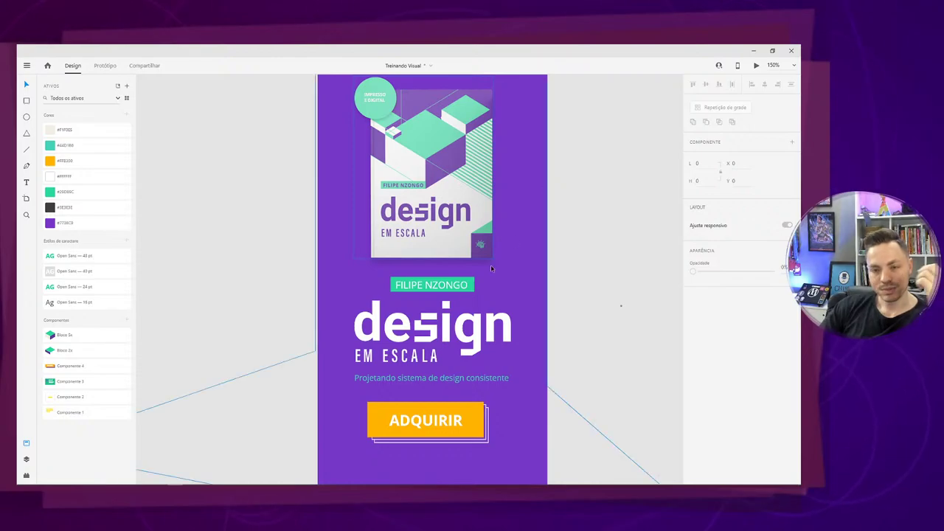
scroll(435, 311, up, 1)
scroll(435, 311, up, 1)
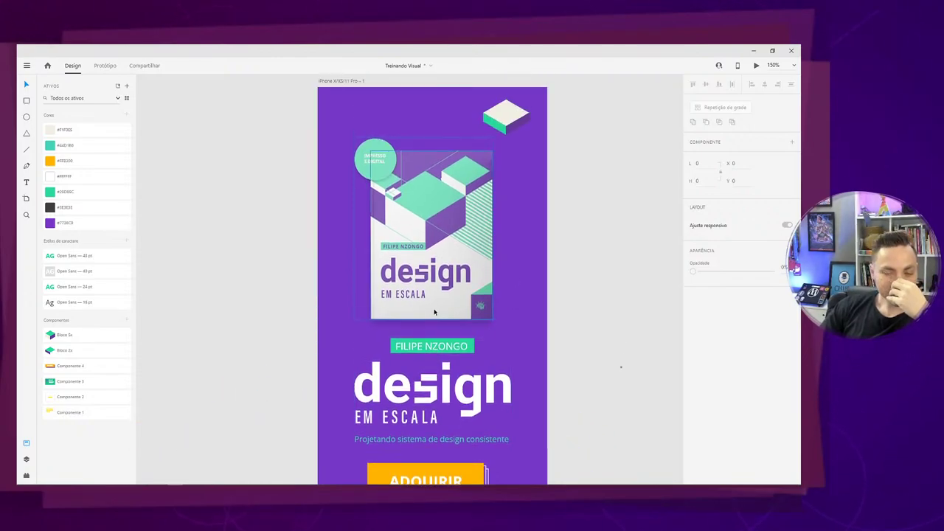
click(379, 167)
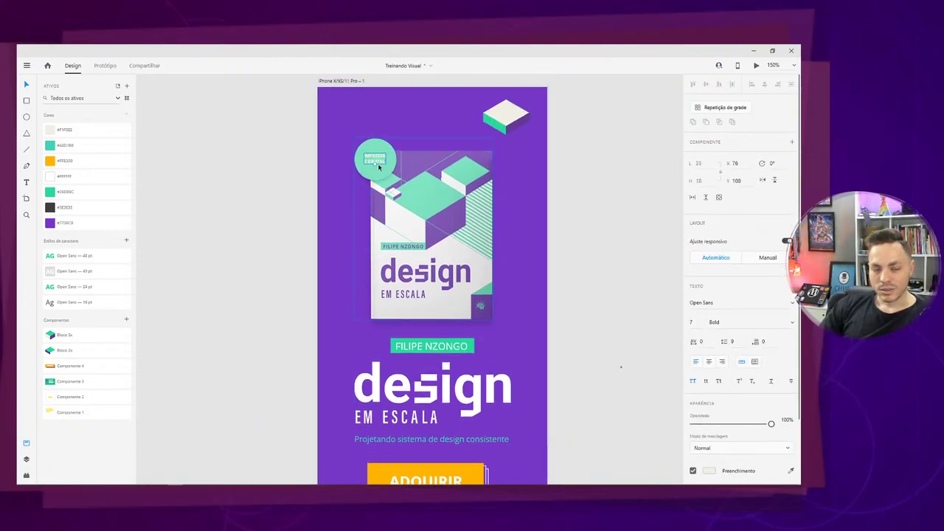
scroll(442, 332, down, 2)
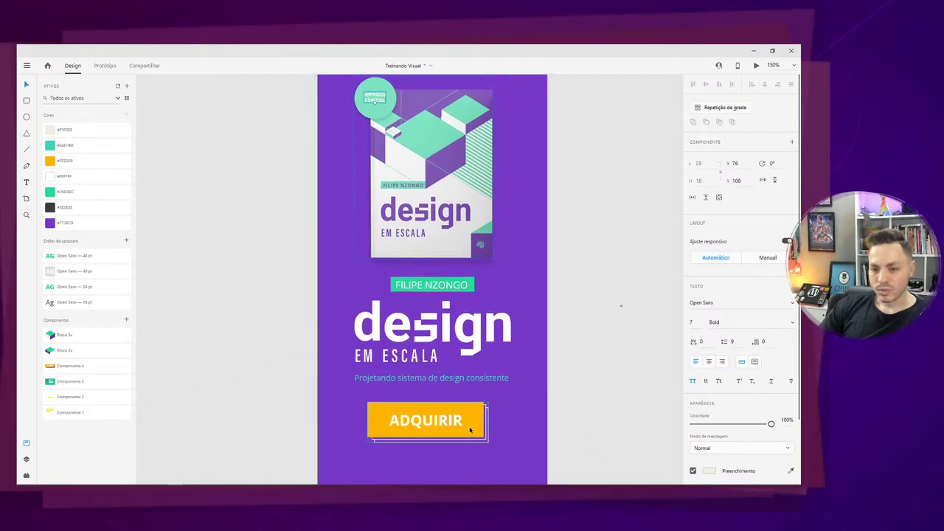
scroll(431, 310, up, 1)
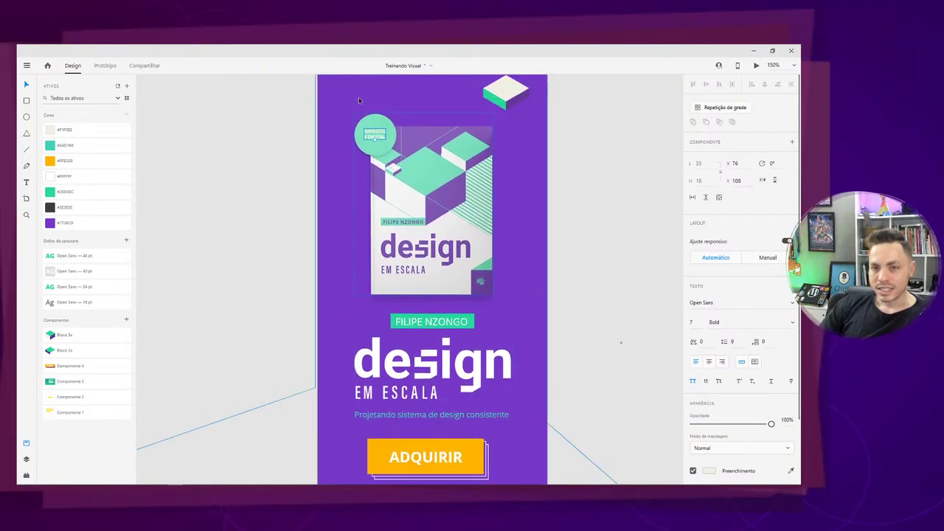
Undo the light green recolor of the round badge on the book cover.
key(ctrl+z)
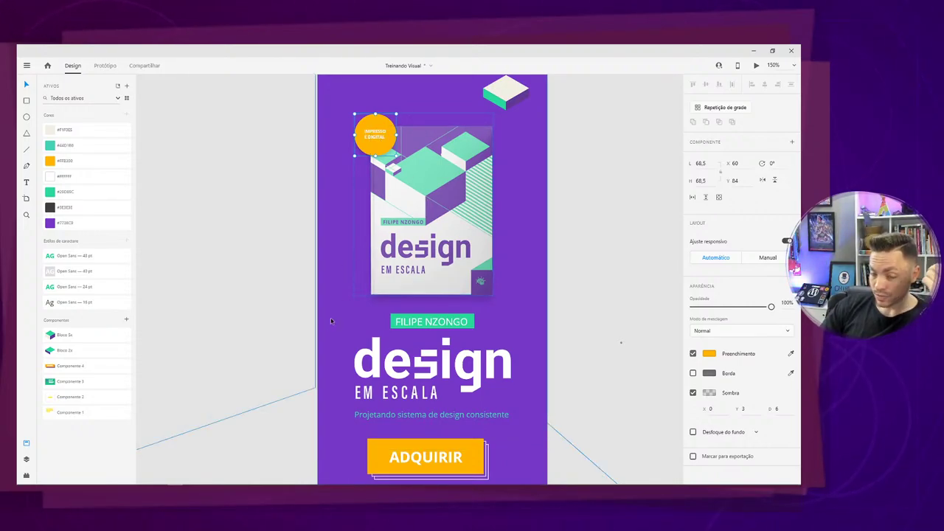
scroll(416, 414, down, 1)
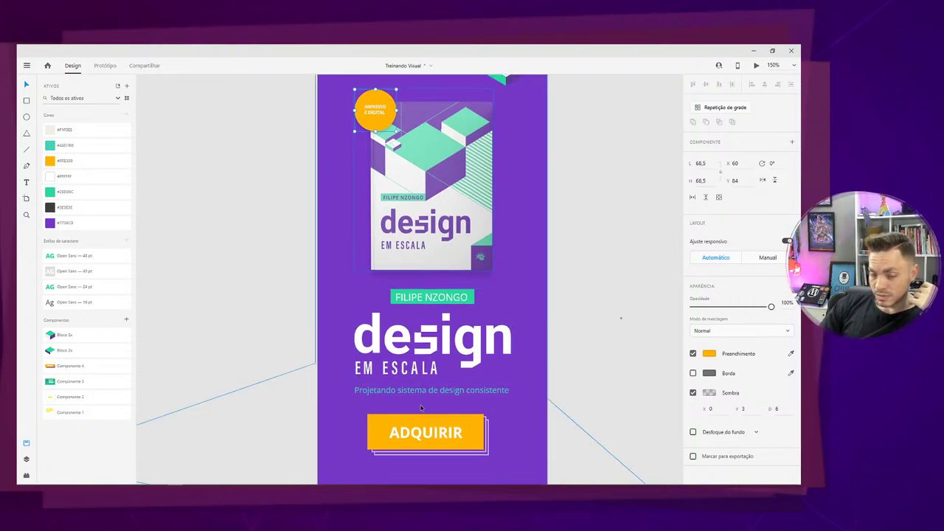
scroll(416, 415, up, 3)
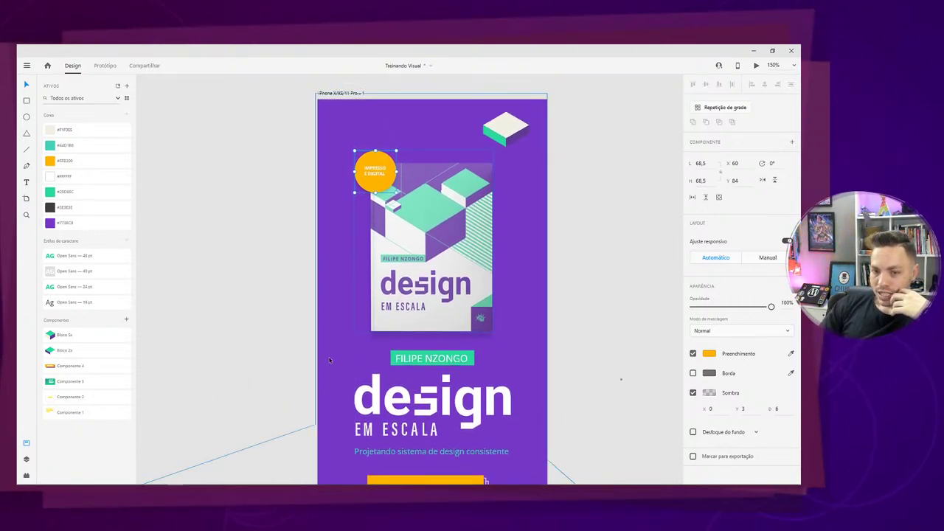
Try filling the round badge with the green sampled from the author-name label below the book.
click(789, 353)
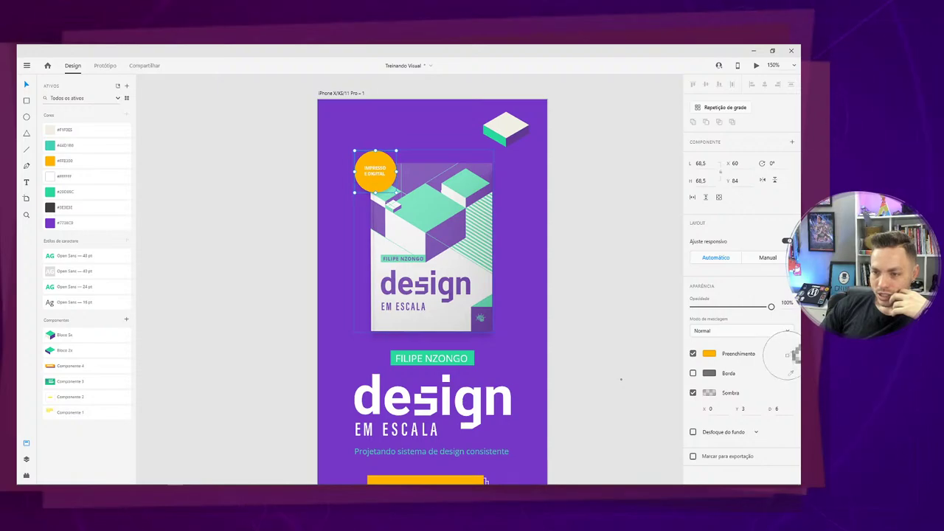
click(471, 355)
click(243, 305)
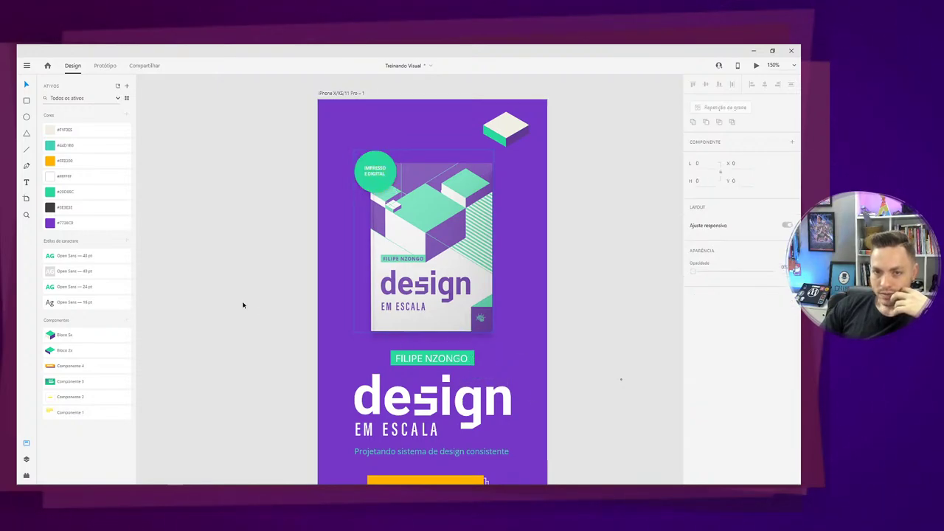
Fill the round badge with the orange sampled from the ADQUIRIR button and deselect it.
click(387, 159)
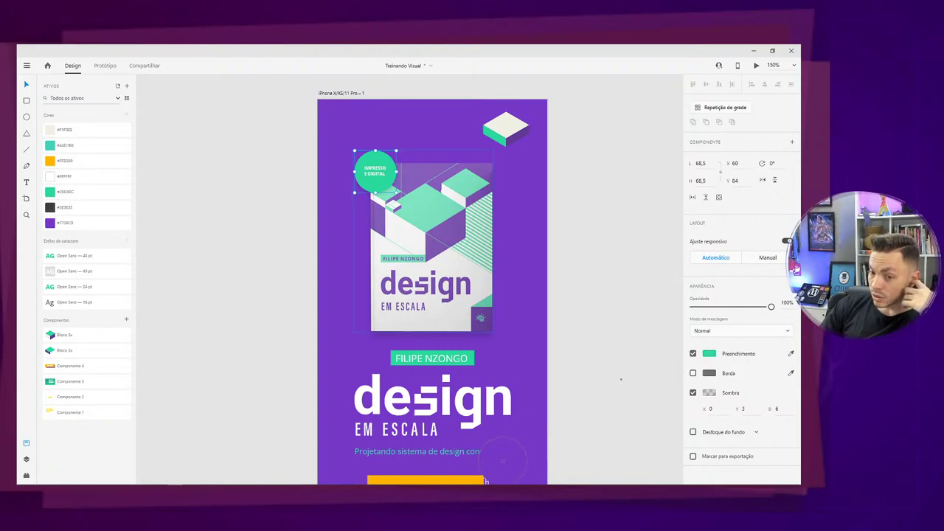
click(461, 470)
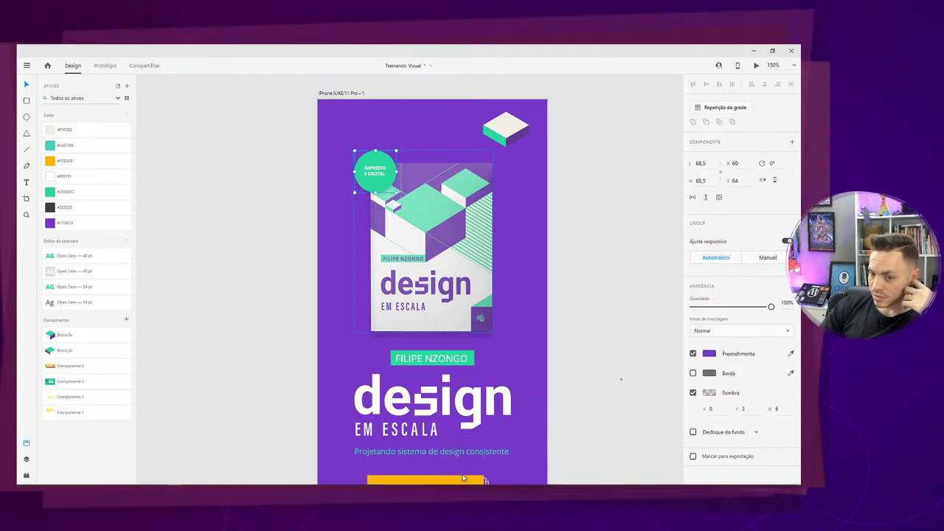
scroll(484, 367, down, 1)
scroll(485, 366, down, 1)
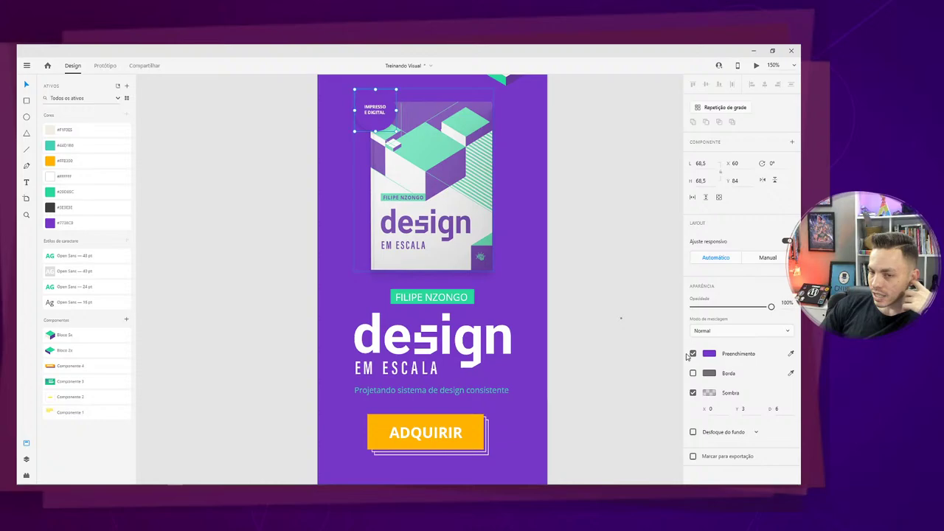
click(790, 354)
click(477, 420)
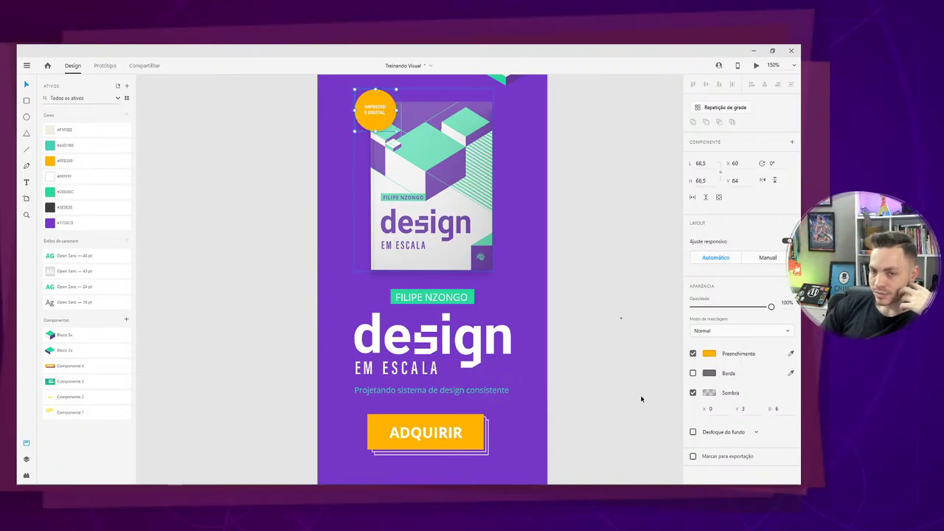
scroll(641, 399, up, 1)
click(211, 241)
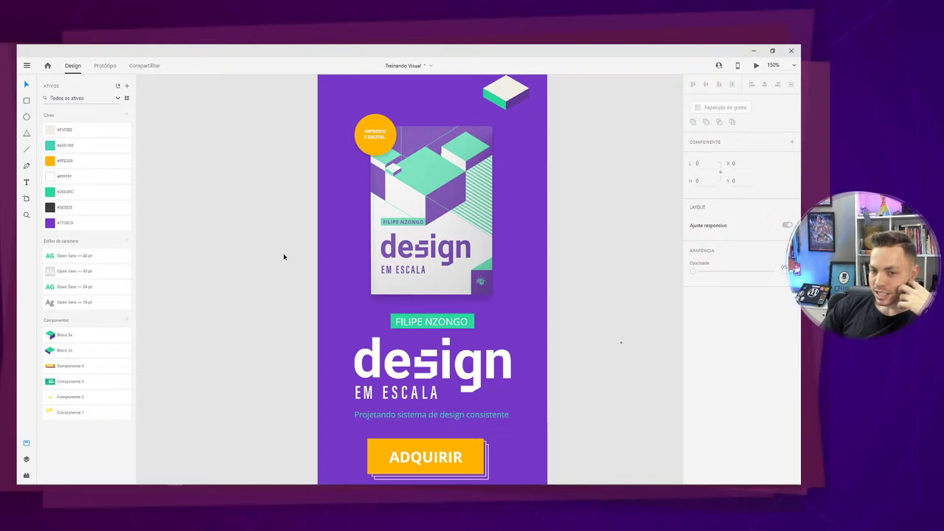
Center the two white outlines behind the ADQUIRIR button horizontally on each other and under its orange rectangle, at X 83.
click(392, 131)
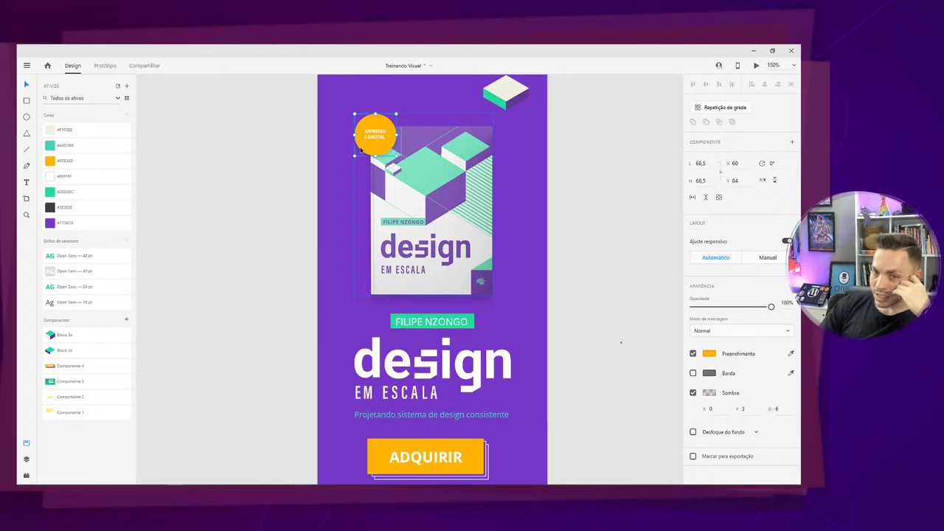
scroll(443, 383, down, 3)
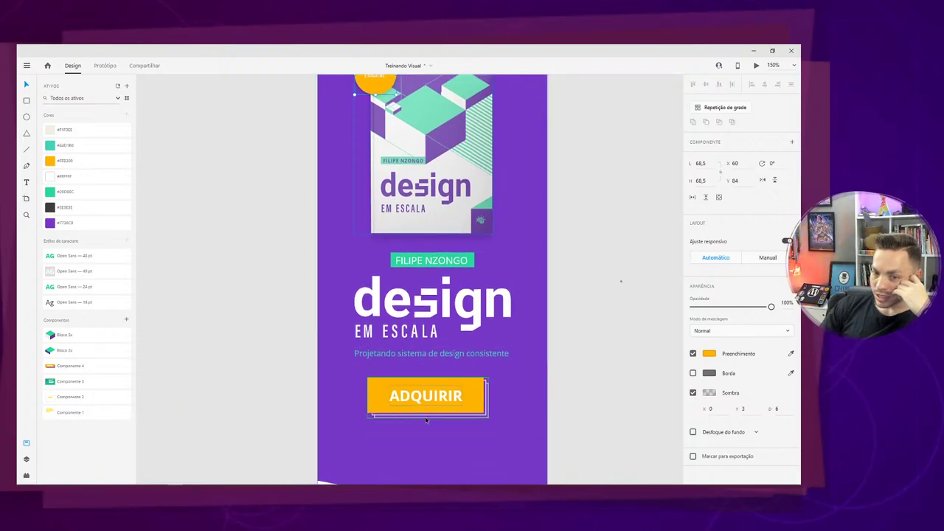
click(485, 381)
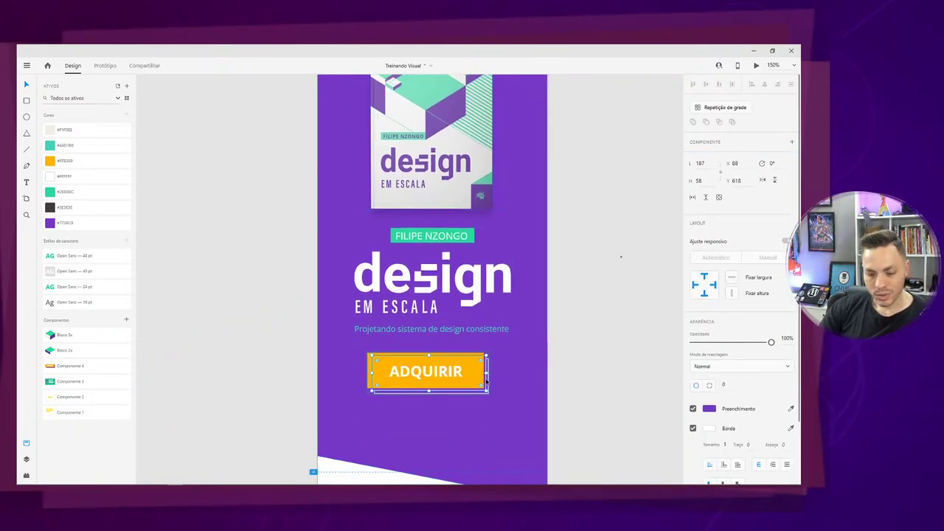
key(ctrl+plus)
drag(489, 394, 452, 221)
shift+click(520, 333)
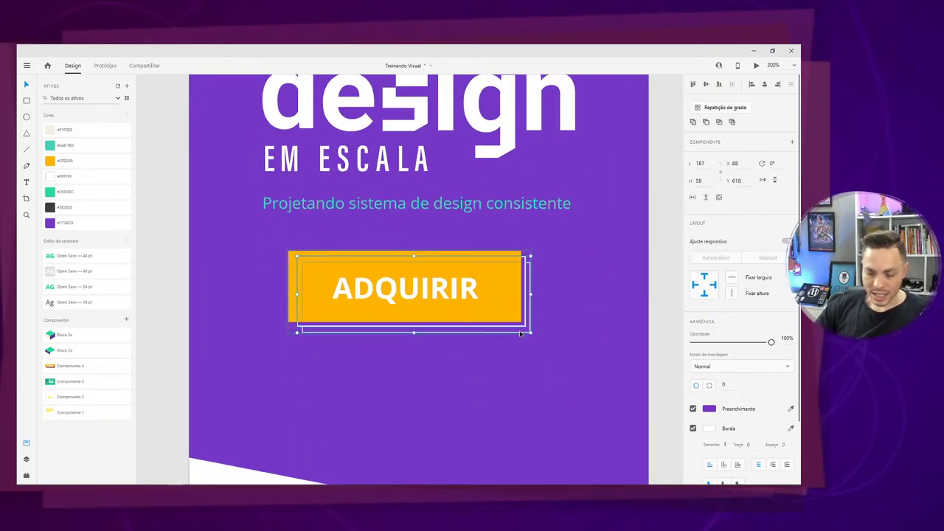
key(shift+Left)
key(shift+Left)
key(shift+Right)
key(Right)
key(Right)
key(Right)
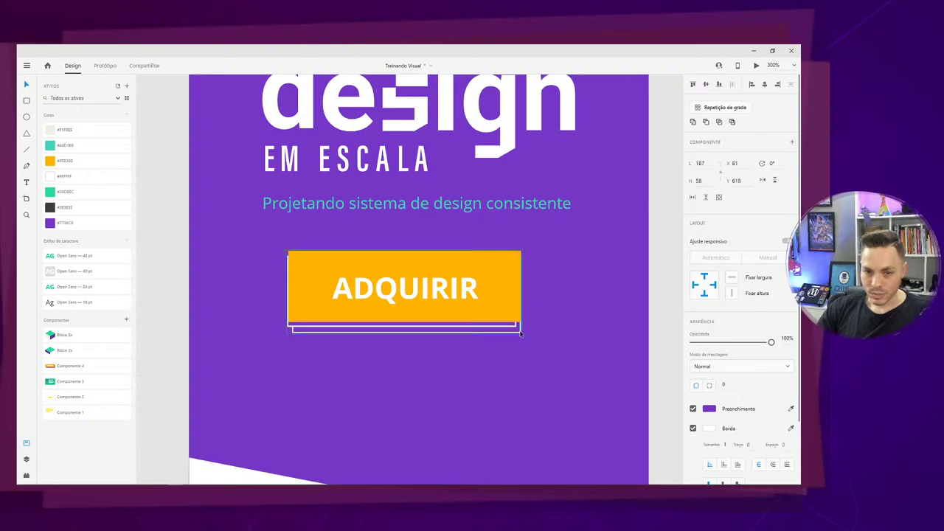
click(763, 86)
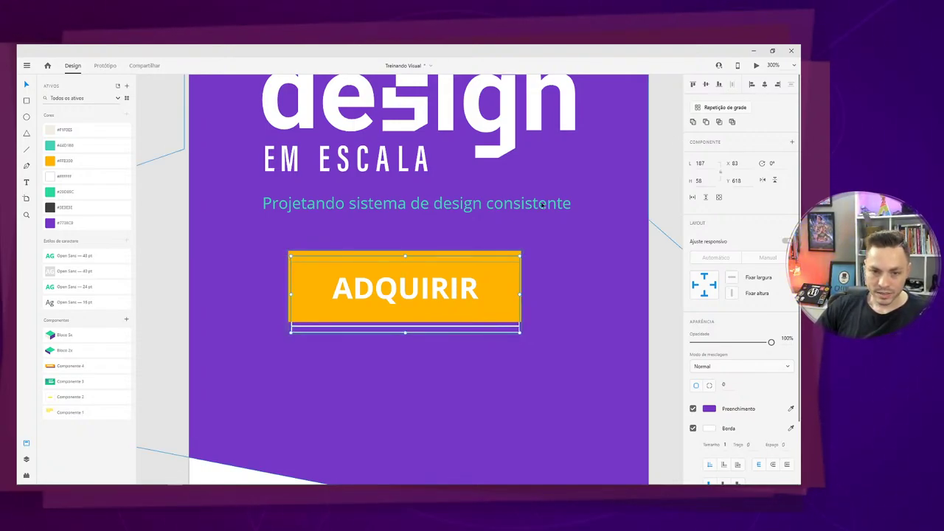
Widen both white outlines on both sides of the ADQUIRIR button to a width of 196 at X 78.
drag(290, 295, 283, 294)
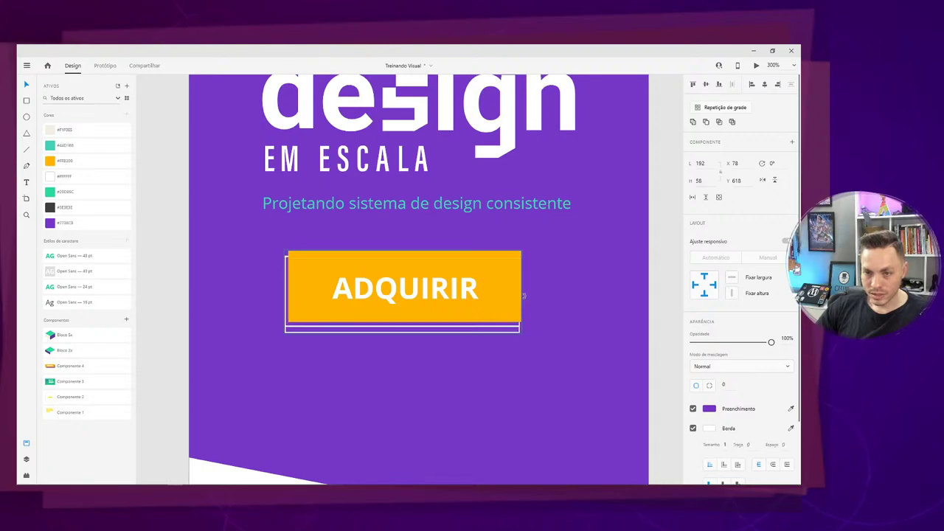
key(Right)
key(Right)
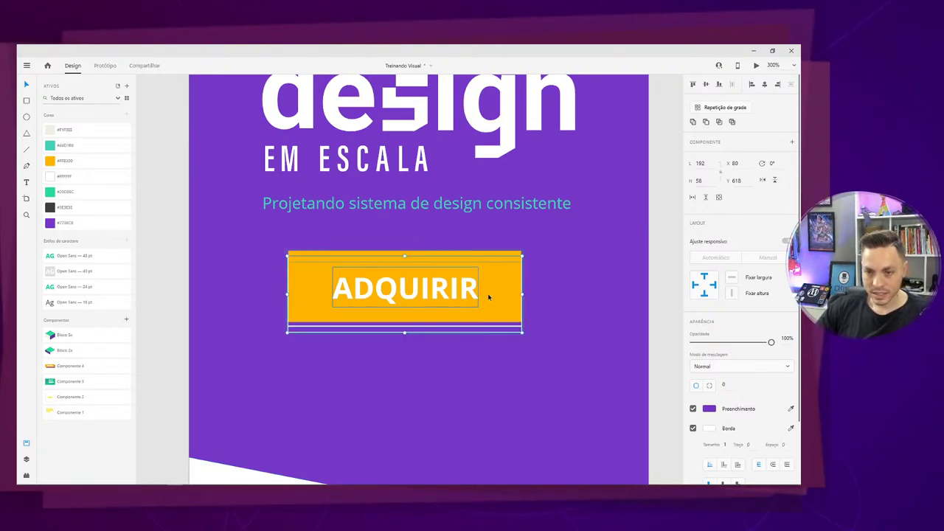
drag(522, 293, 528, 293)
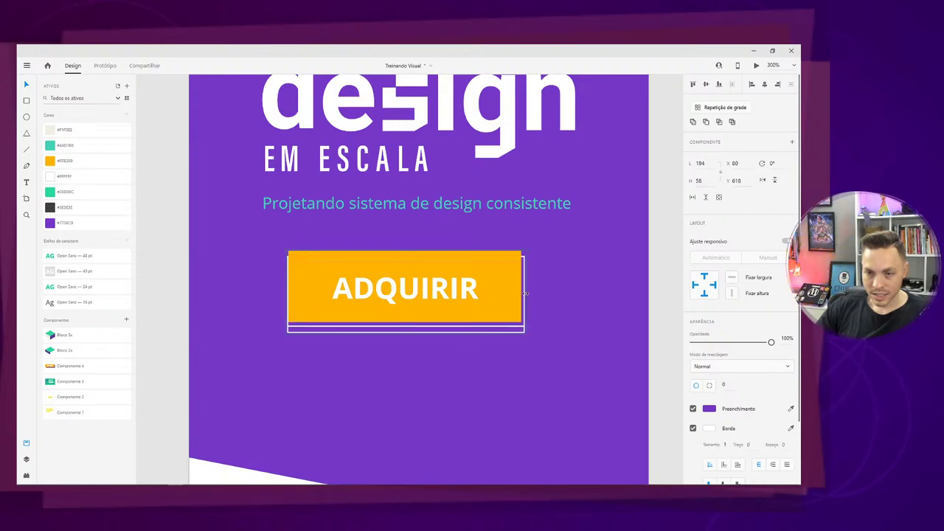
click(286, 294)
key(Left)
key(Left)
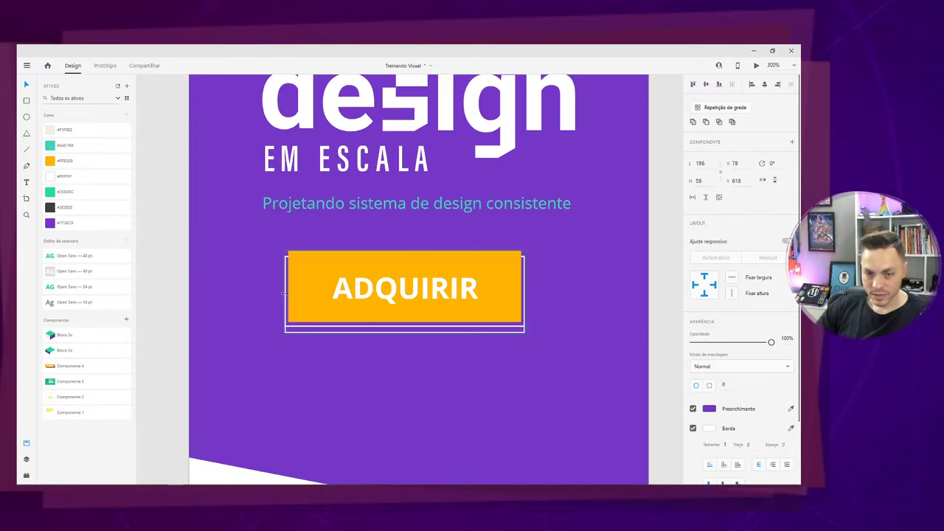
Widen only the outer white outline of the ADQUIRIR button symmetrically to 202 at X 75.
click(371, 336)
click(370, 333)
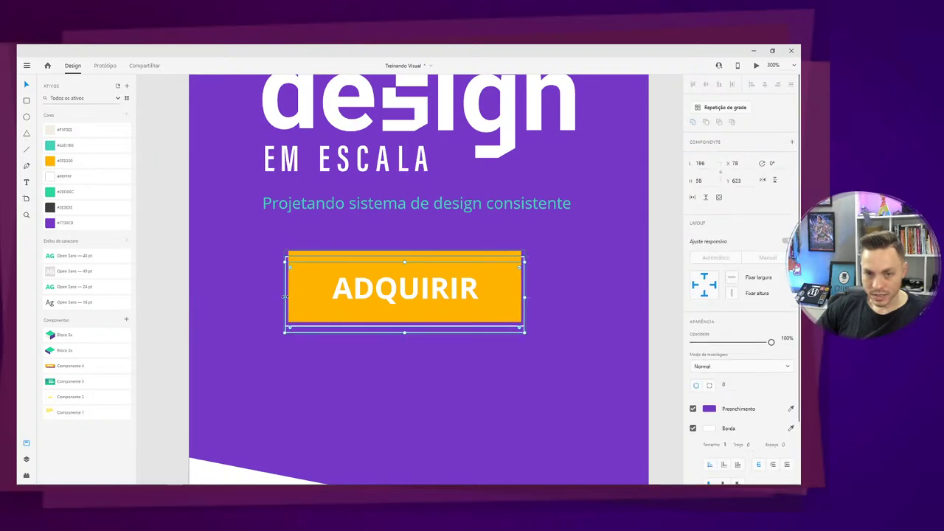
drag(284, 297, 281, 296)
click(286, 350)
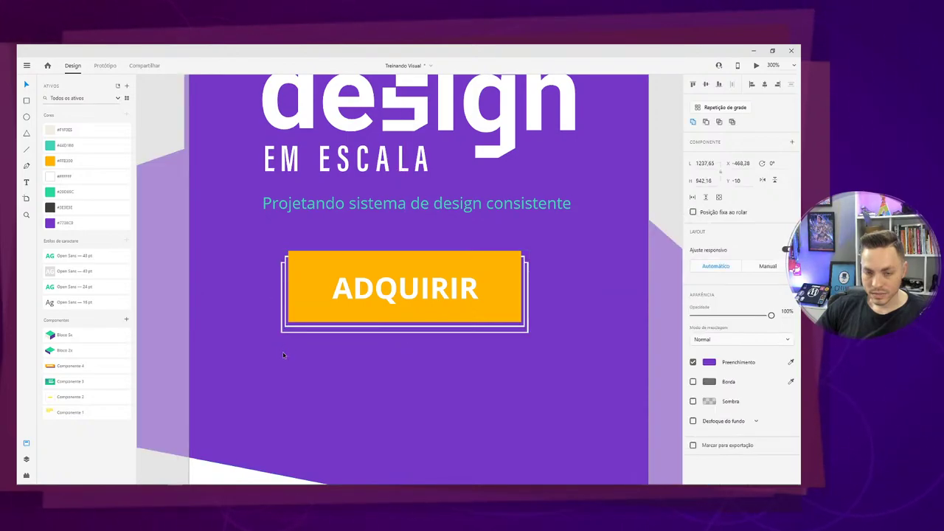
Try moving both white outlines down behind the ADQUIRIR button to Y 627.
key(ctrl+minus)
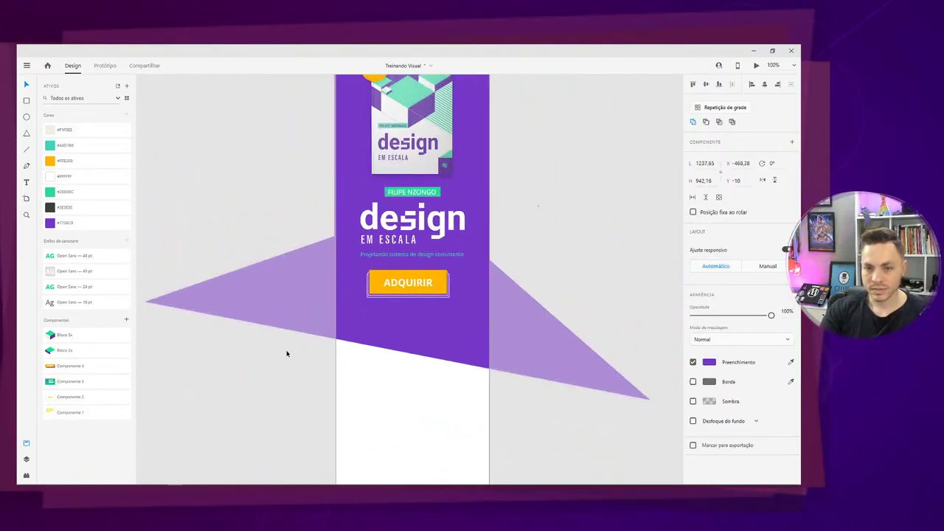
key(ctrl+plus)
key(ctrl+equal)
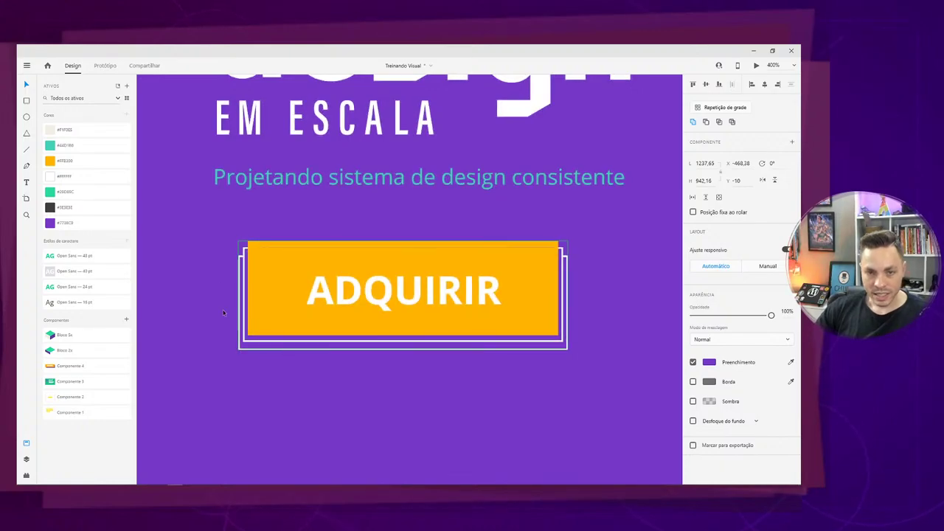
click(245, 258)
double_click(244, 260)
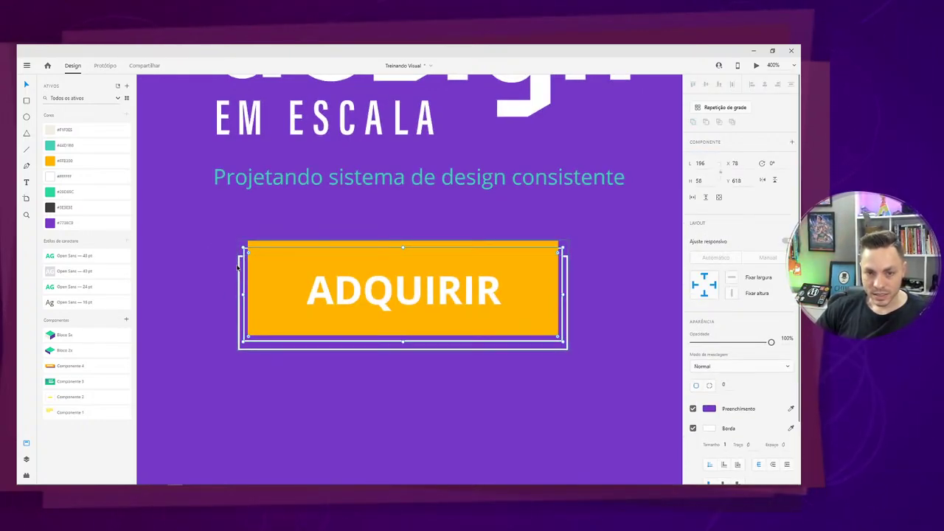
key(Down)
key(Down)
key(Down)
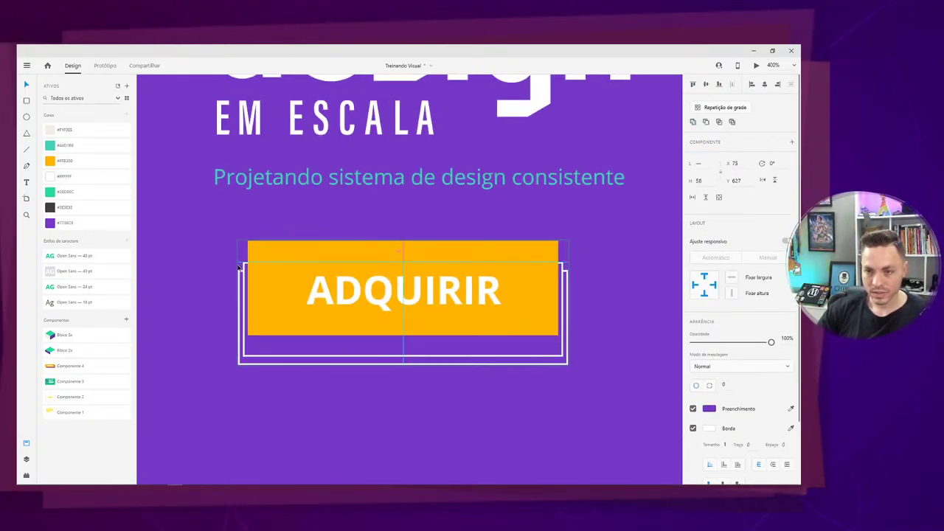
key(Up)
key(Up)
key(Up)
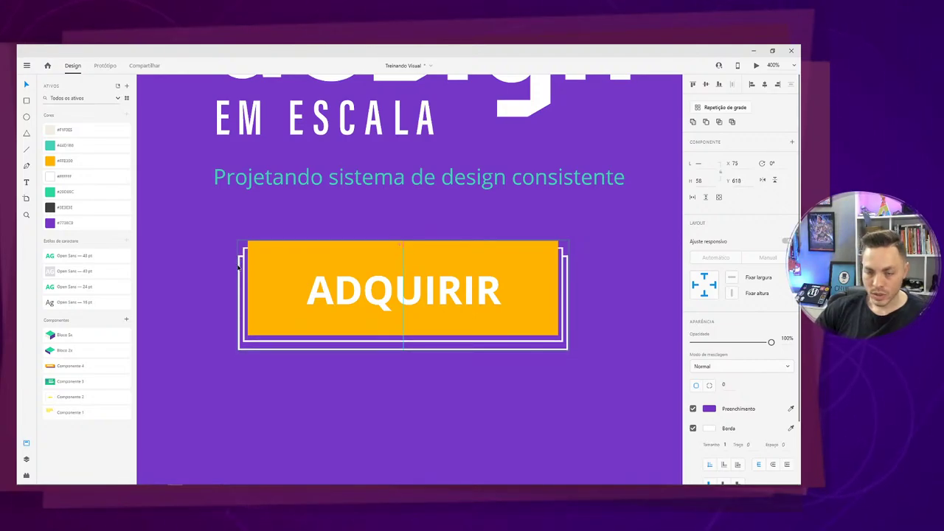
Widen the outer white outline of the ADQUIRIR button symmetrically to 204 at X 74, place it at Y 622 and deselect it.
click(259, 351)
double_click(261, 352)
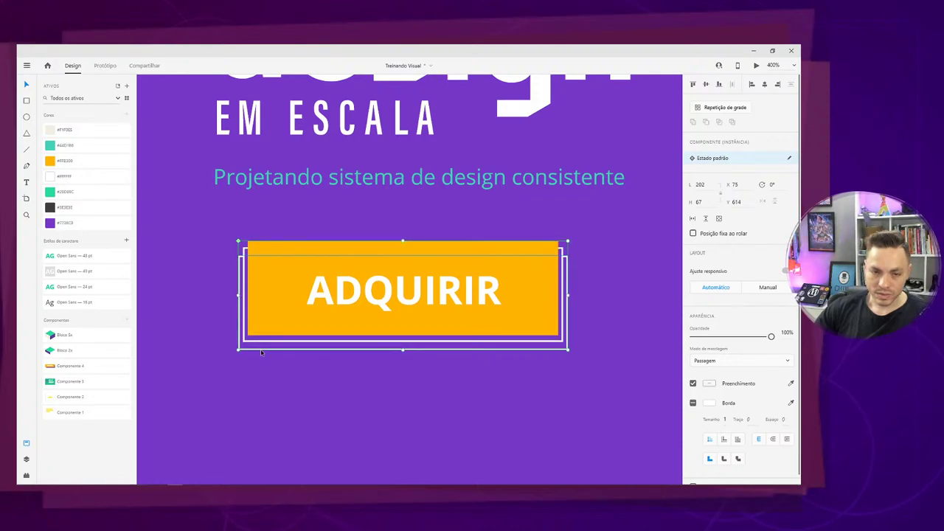
key(Down)
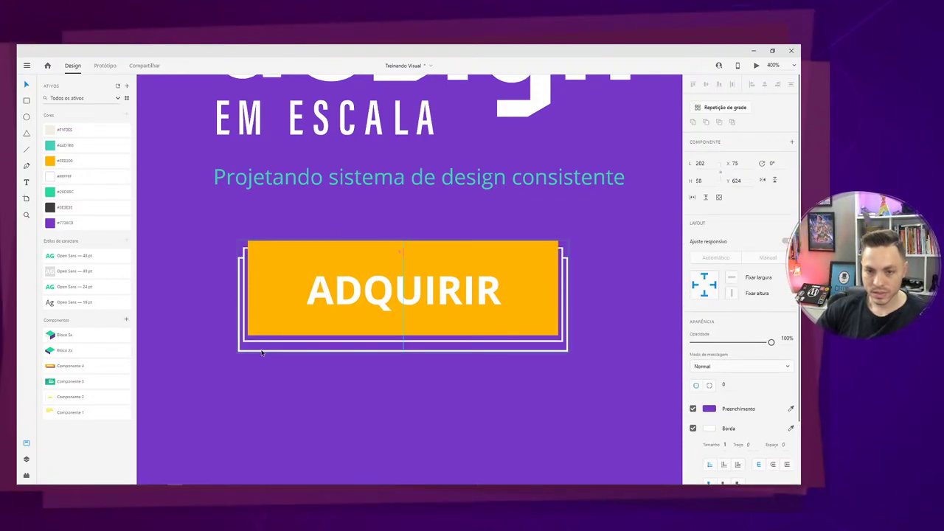
alt+drag(237, 303, 237, 303)
key(Up)
key(Up)
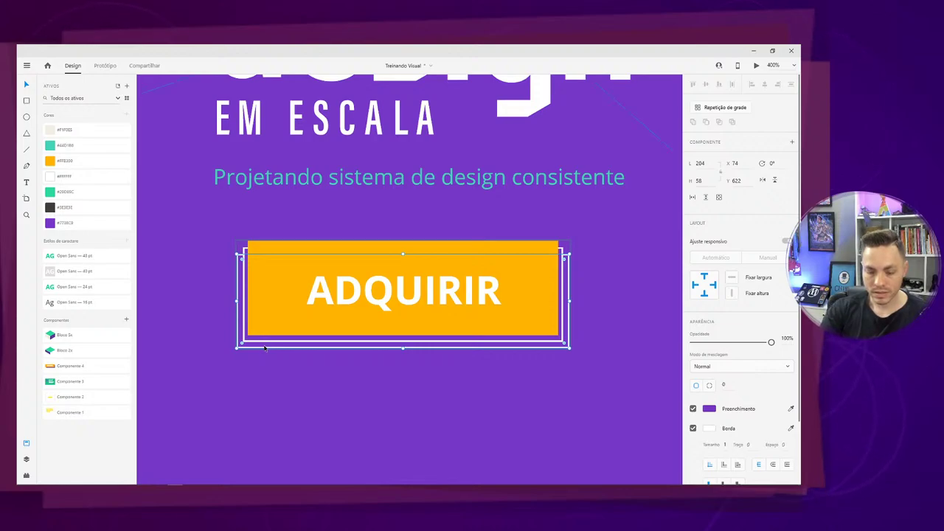
key(ctrl+minus)
click(199, 313)
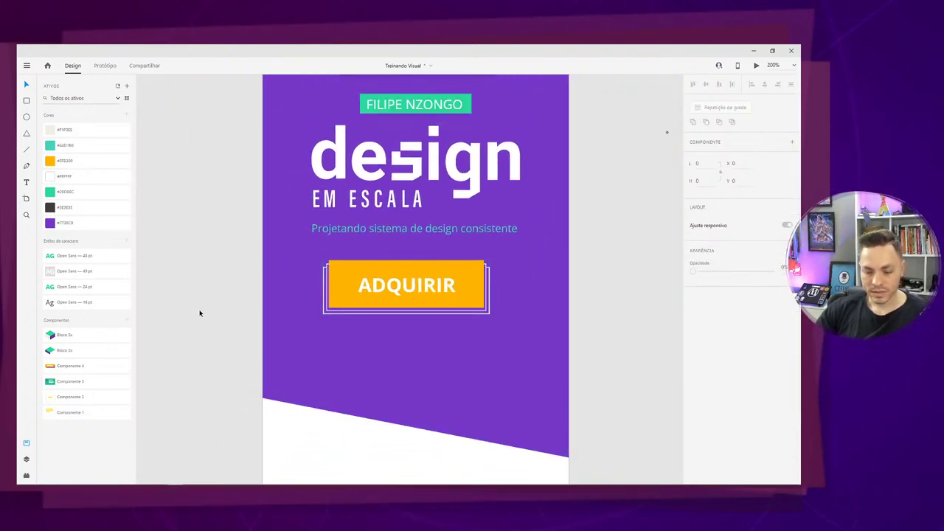
key(ctrl+minus)
key(ctrl+minus)
key(ctrl+minus)
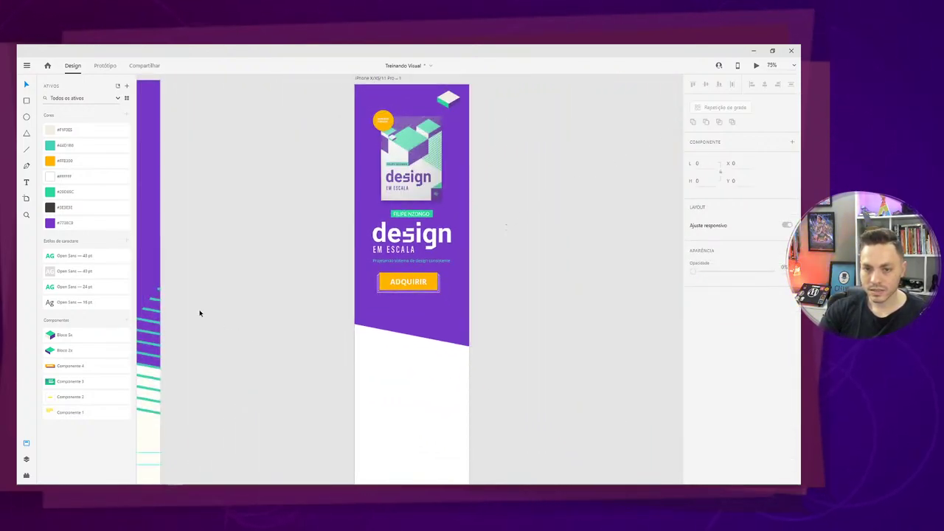
Lower the top edge of the ADQUIRIR button's orange rectangle to Y 618, giving it a height of 54.
key(ctrl+plus)
key(ctrl+plus)
key(ctrl+plus)
key(ctrl+plus)
key(ctrl+plus)
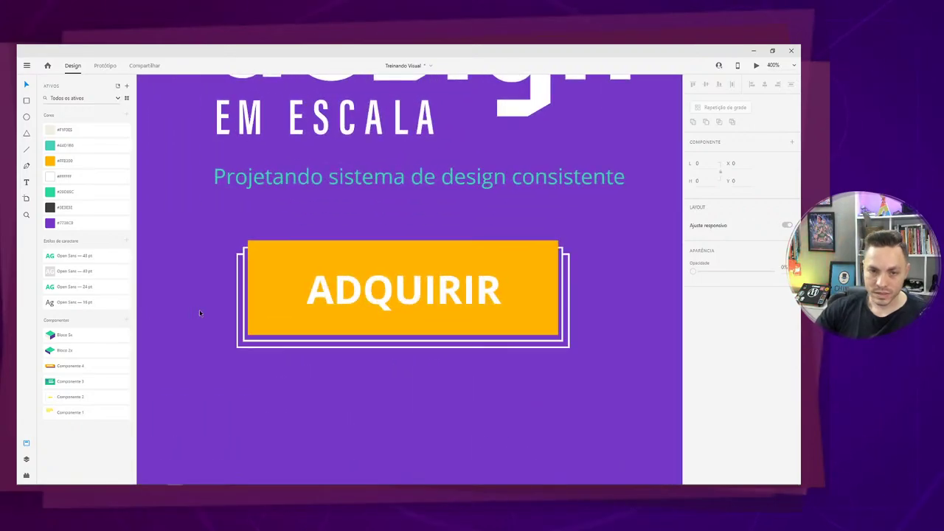
double_click(328, 255)
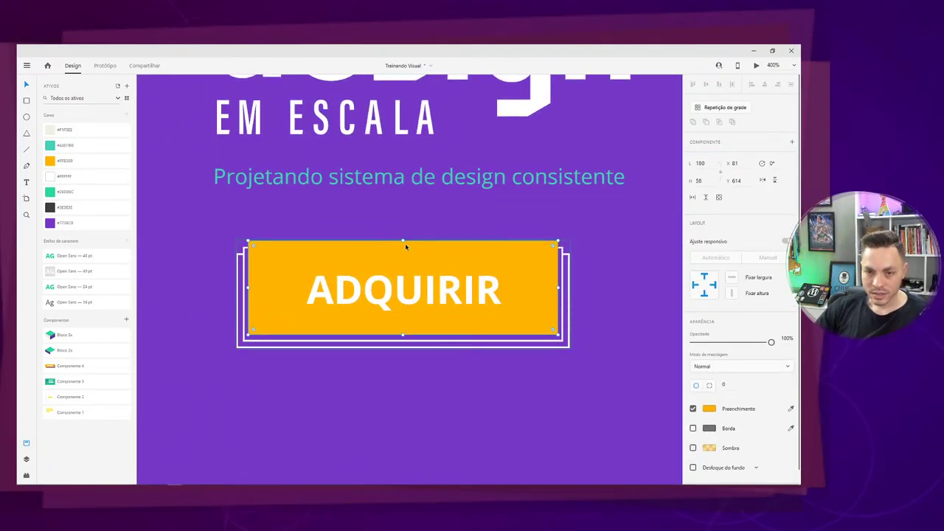
drag(402, 242, 402, 248)
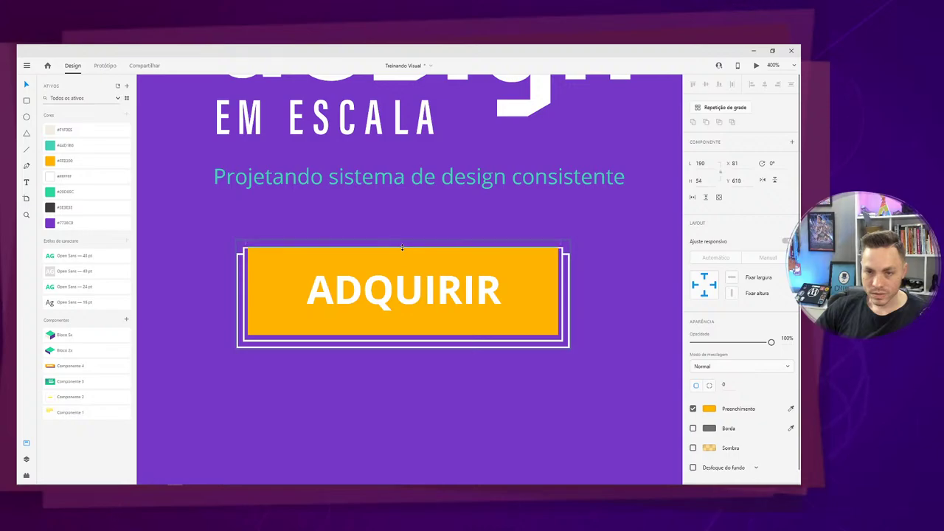
Undo the ADQUIRIR button edits back to the original offset outlines, and redo them to compare both versions.
click(403, 215)
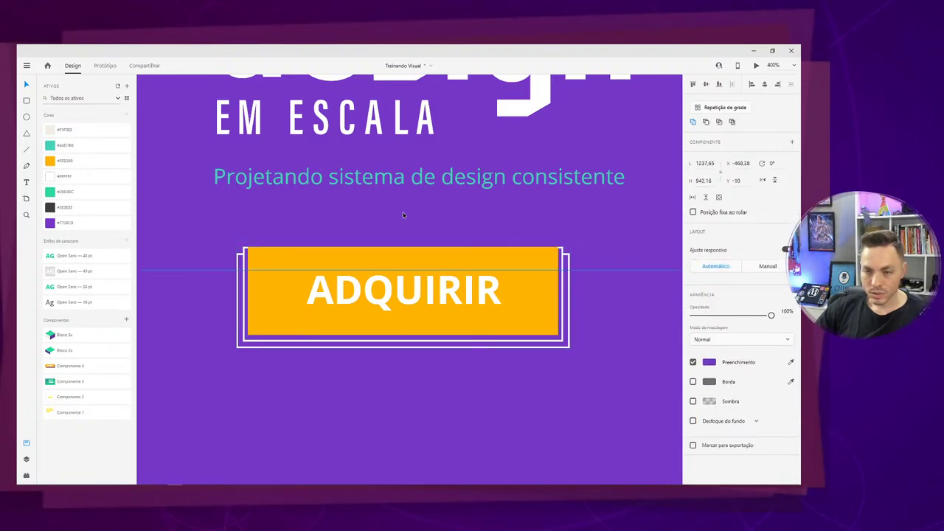
key(ctrl+z)
key(ctrl+z)
key(ctrl+z)
key(ctrl+z)
key(ctrl+z)
key(ctrl+z)
key(ctrl+z)
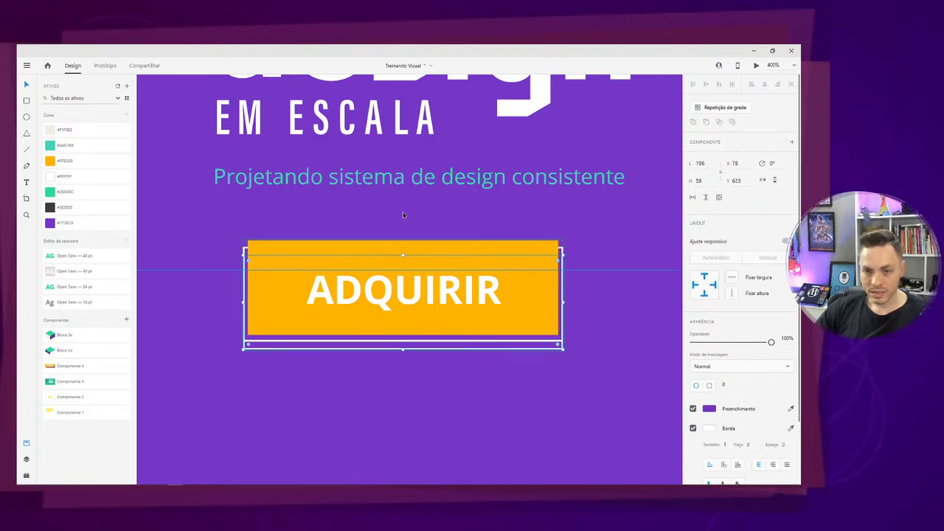
key(ctrl+z)
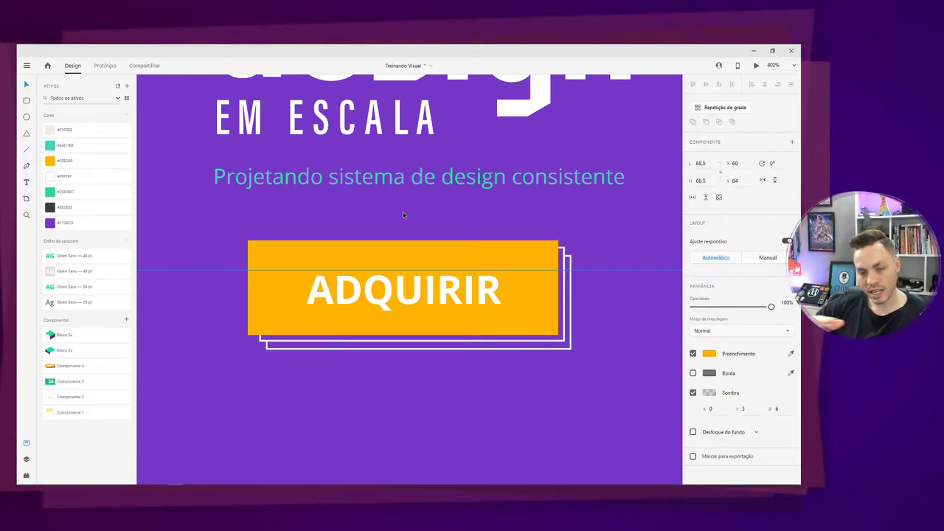
key(ctrl+shift+z)
key(ctrl+shift+z)
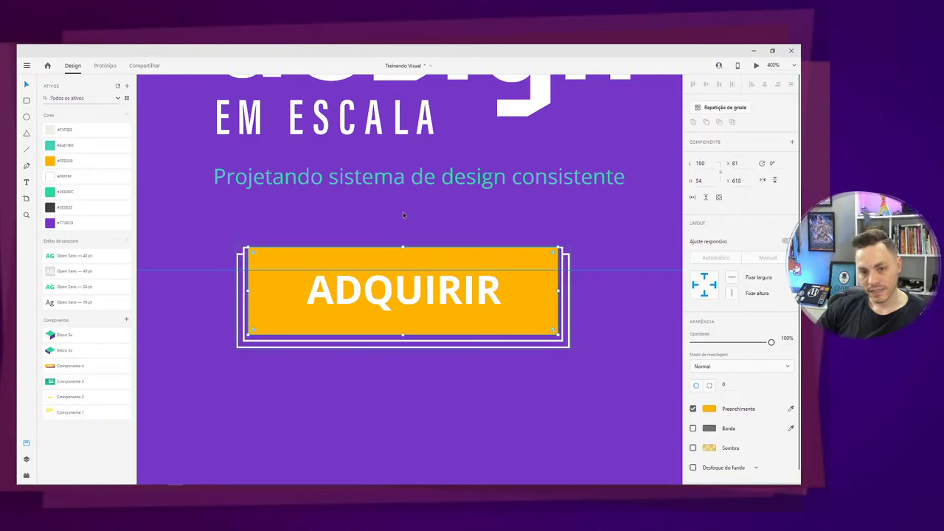
Undo the orange rectangle's height reduction and the outer outline's last move, and shorten that outline to a height of 57.
key(ctrl+z)
key(ctrl+z)
key(ctrl+z)
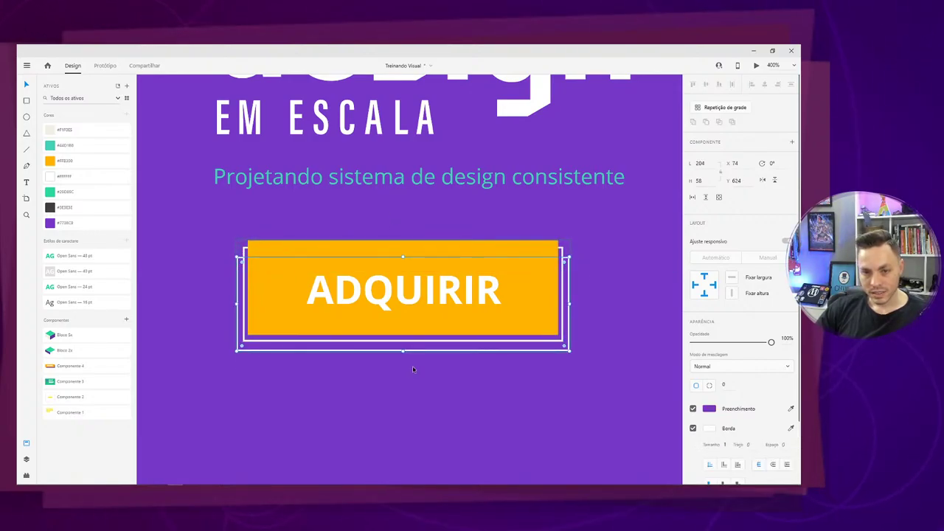
drag(402, 353, 403, 349)
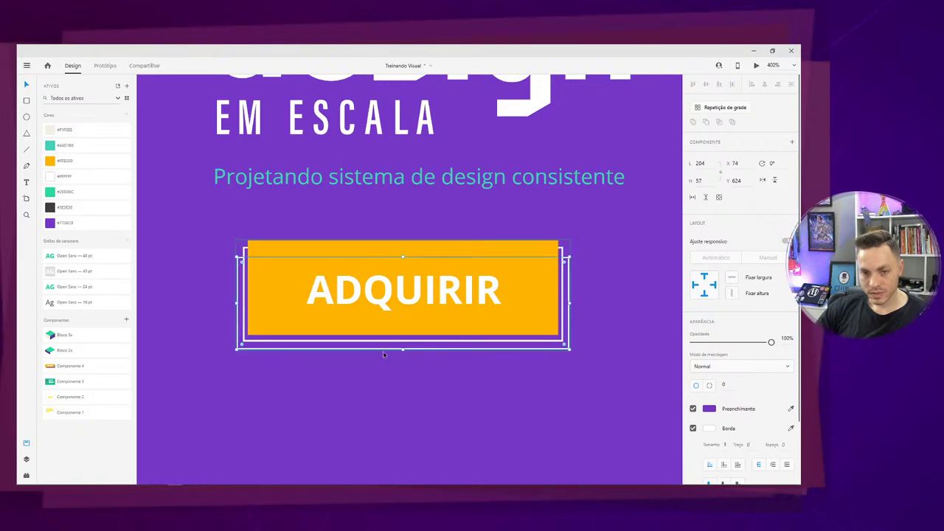
click(189, 290)
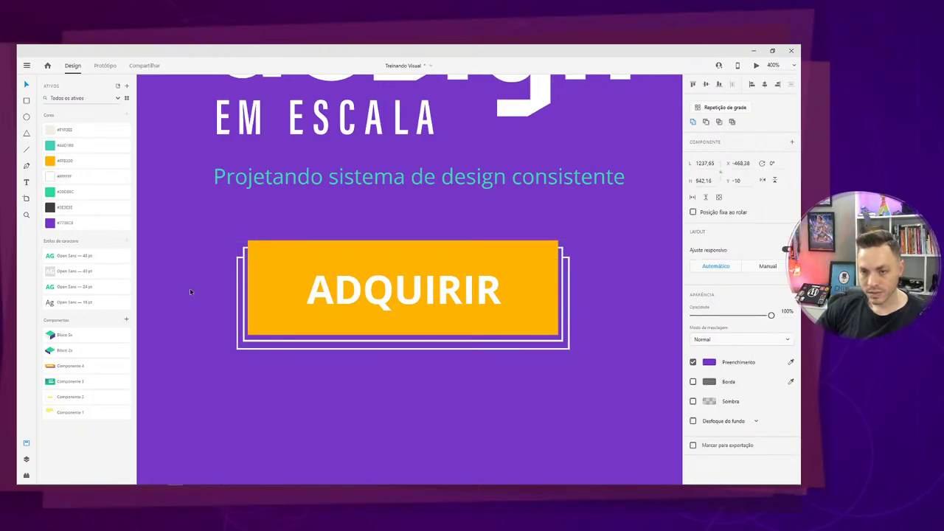
Show the layout grid and narrow the ADQUIRIR button's outer white outline symmetrically to 202 at X 75.
key(ctrl+shift+apostrophe)
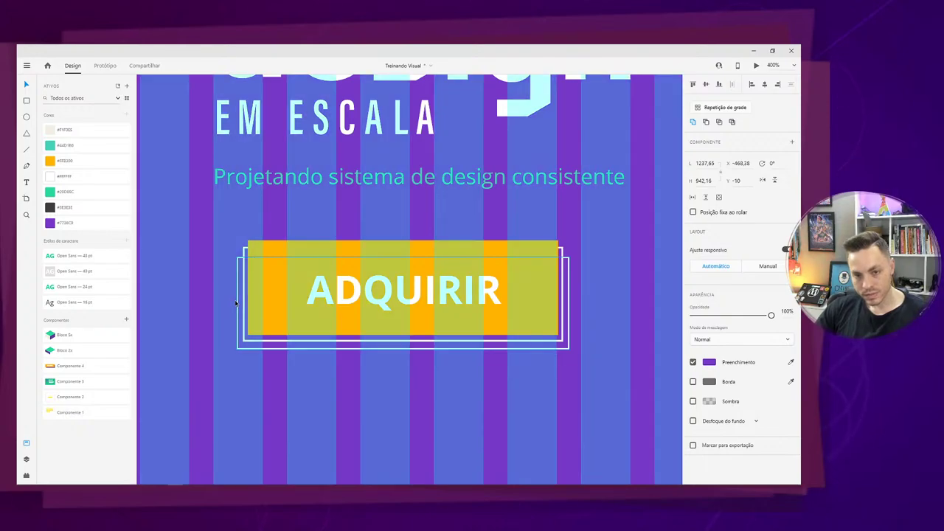
click(236, 303)
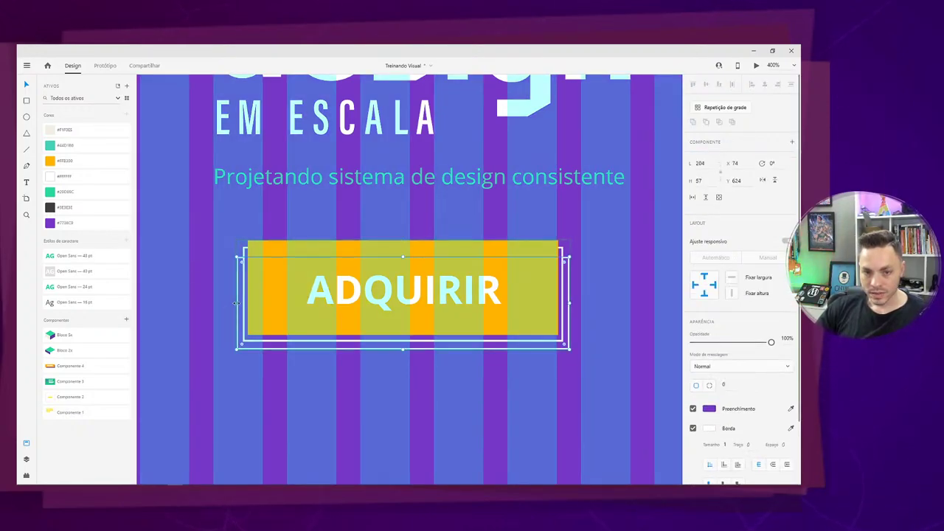
drag(236, 302, 237, 302)
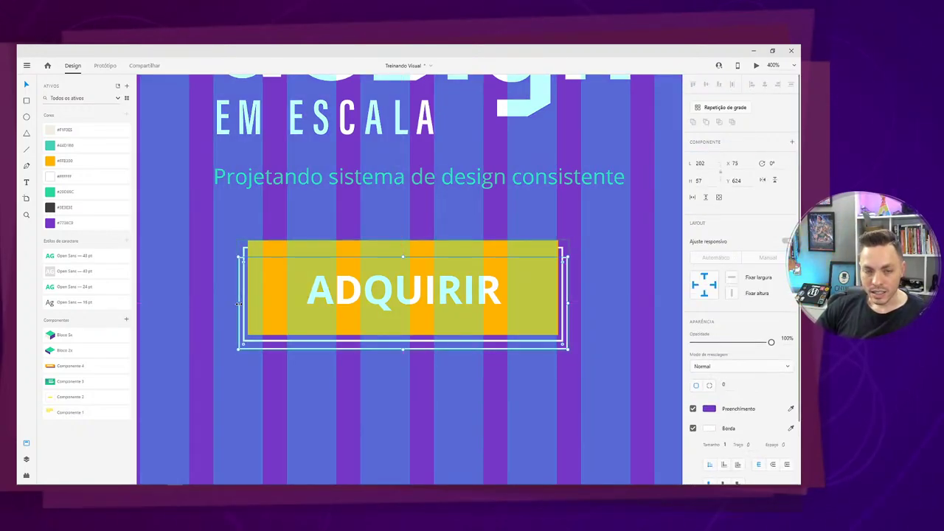
click(372, 398)
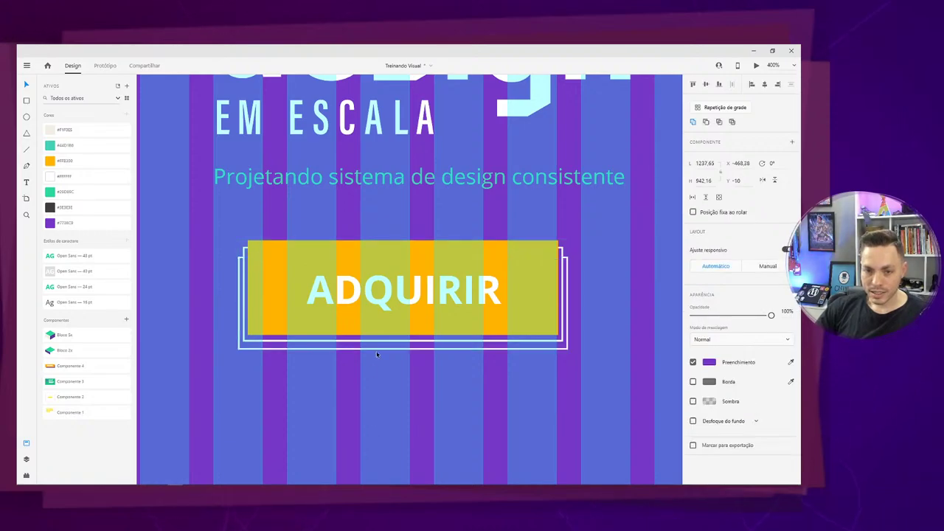
Move the outer white outline slightly up behind the ADQUIRIR button and deselect it.
click(380, 350)
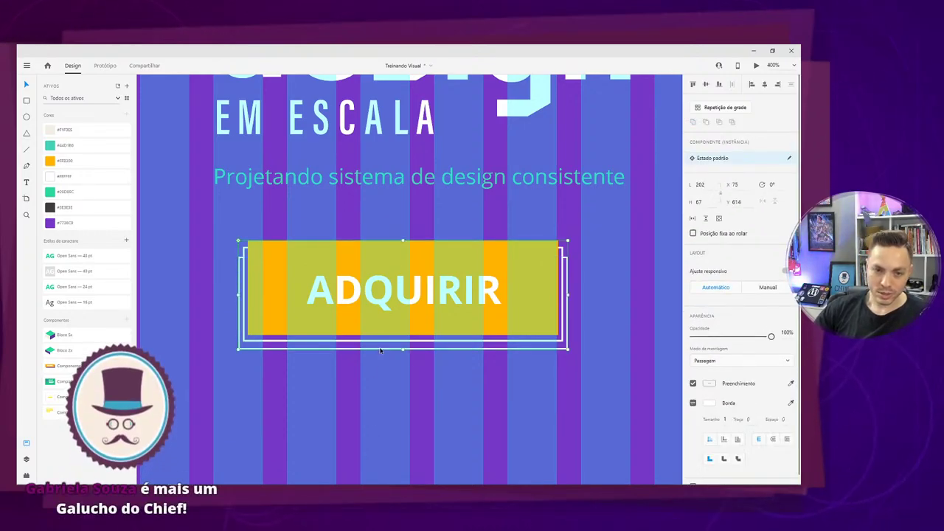
double_click(381, 350)
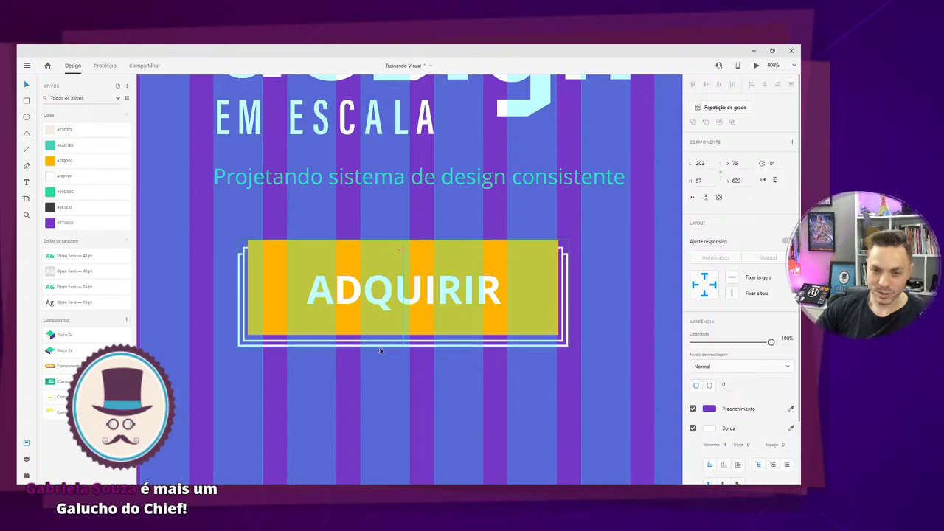
click(336, 393)
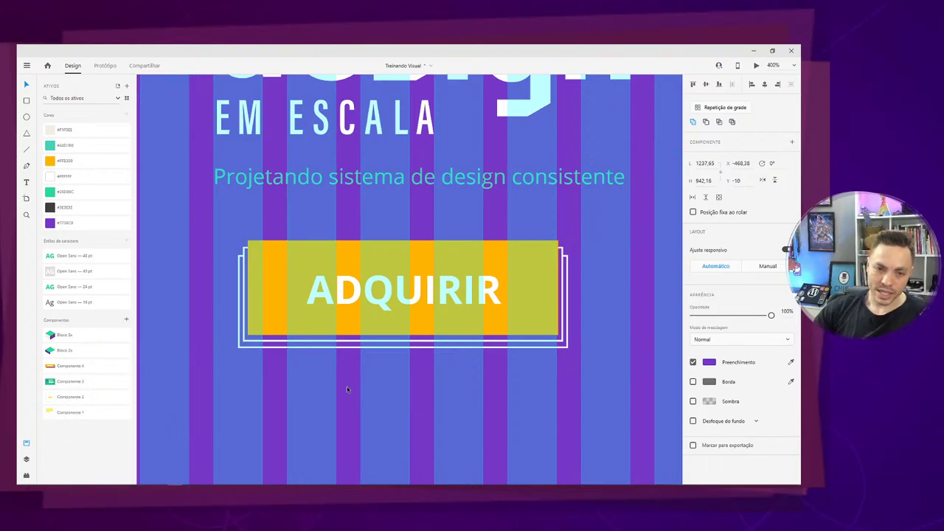
click(346, 389)
key(ctrl+minus)
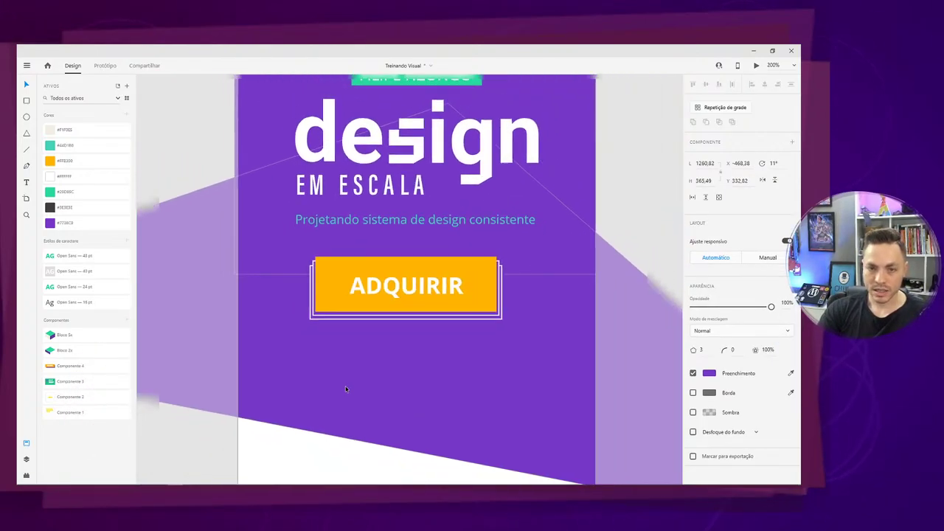
click(411, 289)
double_click(410, 289)
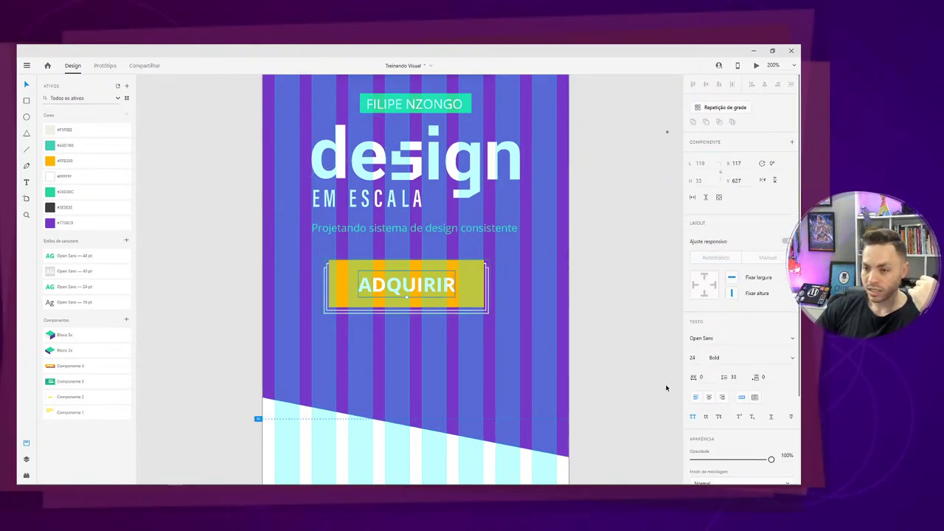
click(694, 359)
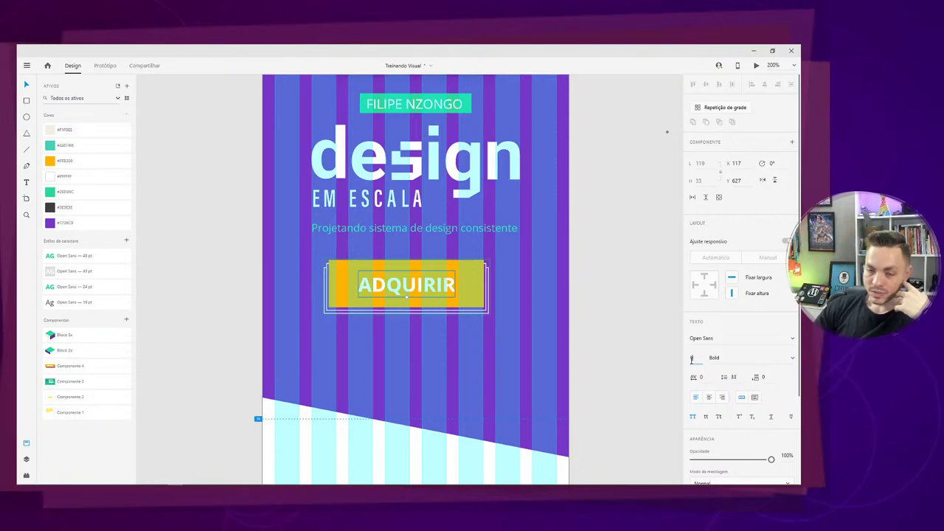
text(1)
click(476, 284)
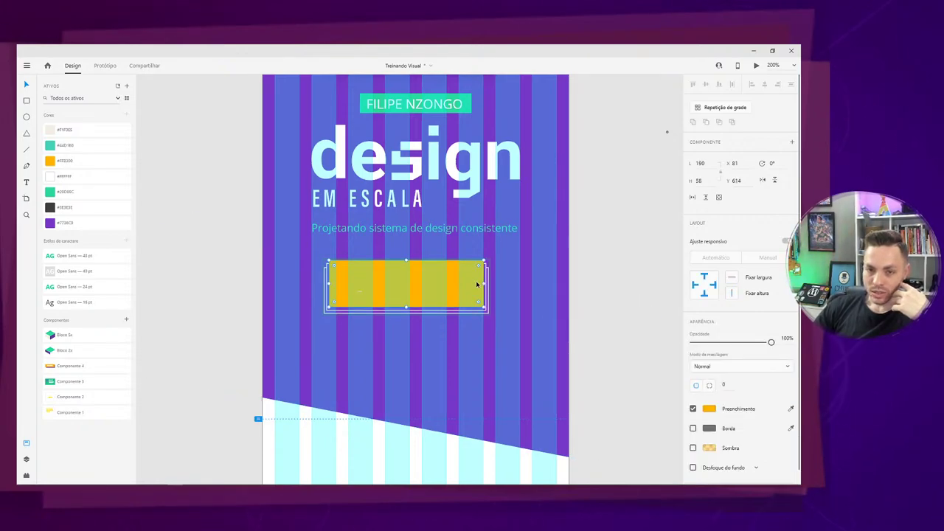
click(324, 264)
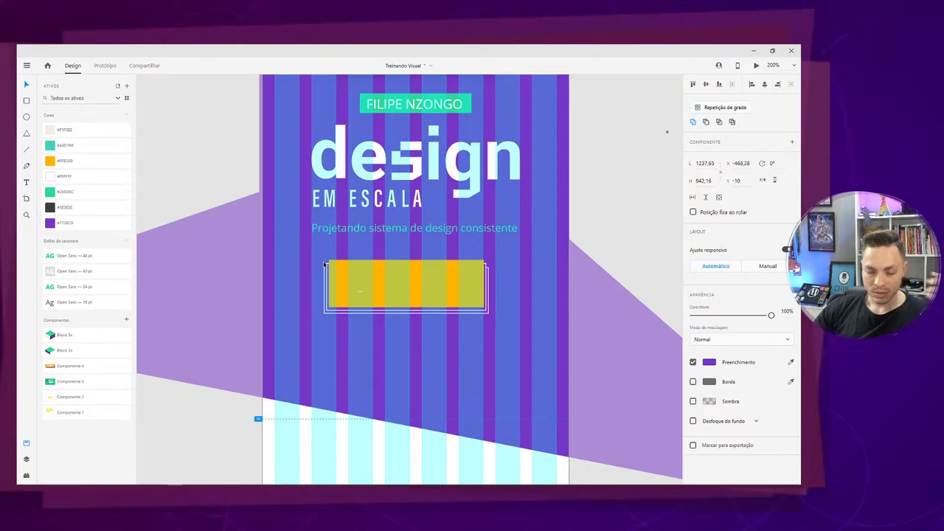
key(ctrl+equal)
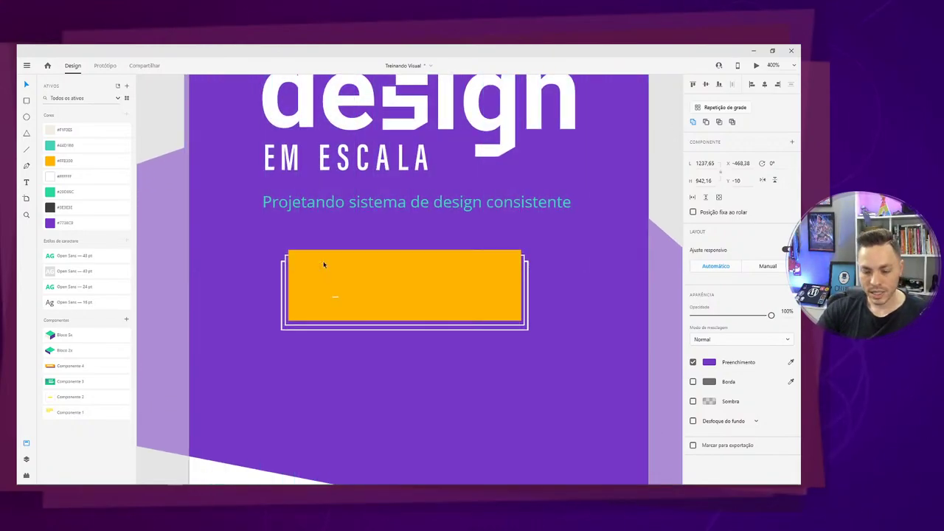
key(ctrl+shift+apostrophe)
key(ctrl+z)
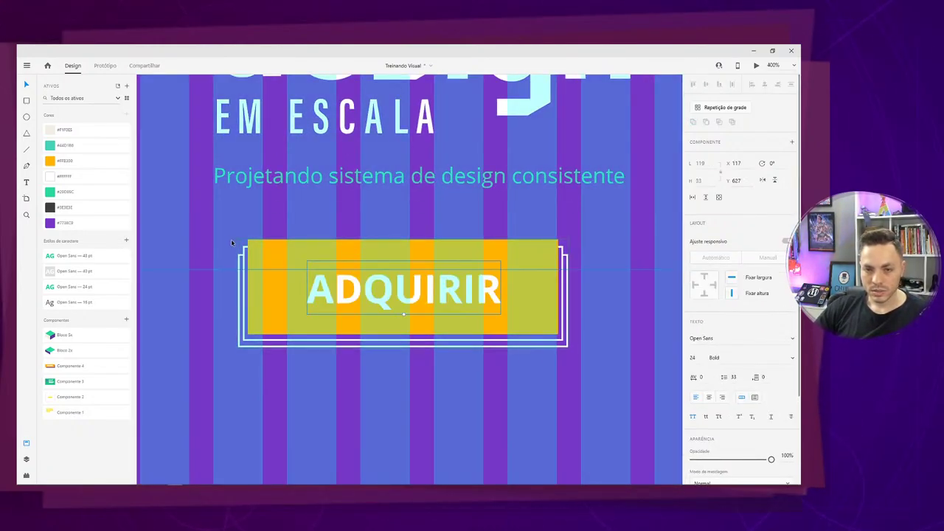
Resize the whole ADQUIRIR button to 255 by 67 at X 60, matching the grid columns, and move it up to about Y 606.
click(247, 243)
click(249, 246)
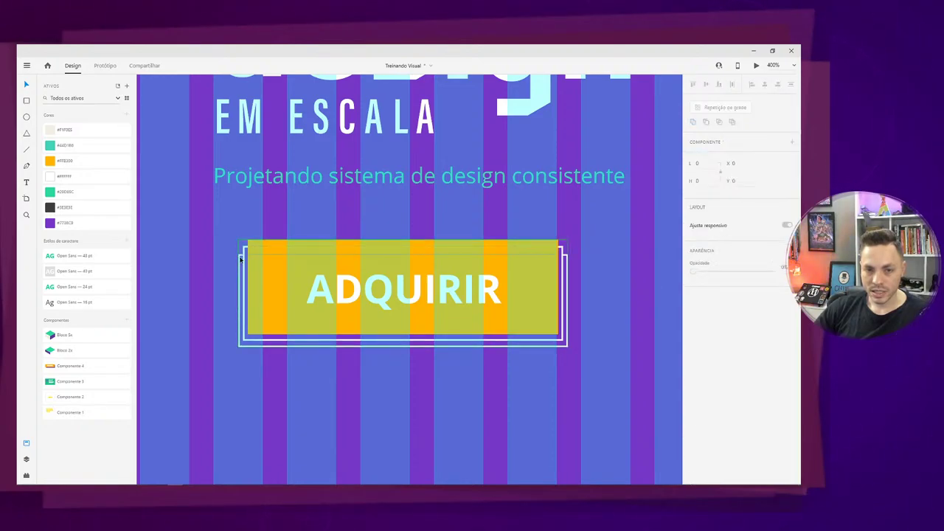
drag(403, 239, 402, 261)
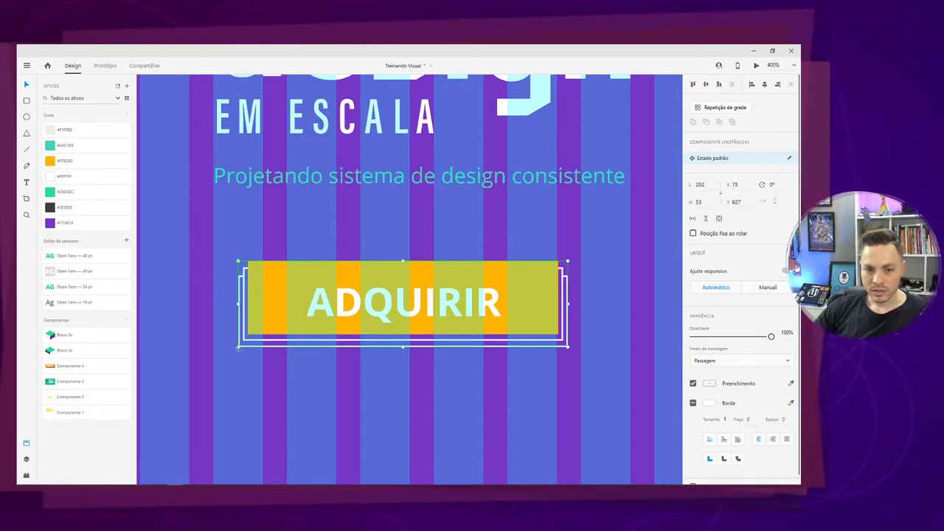
drag(238, 349, 215, 359)
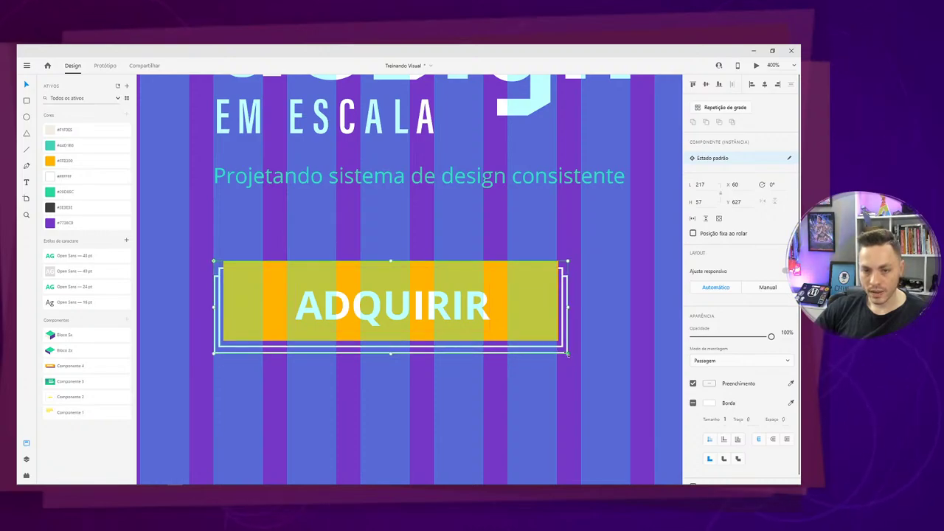
drag(567, 354, 631, 369)
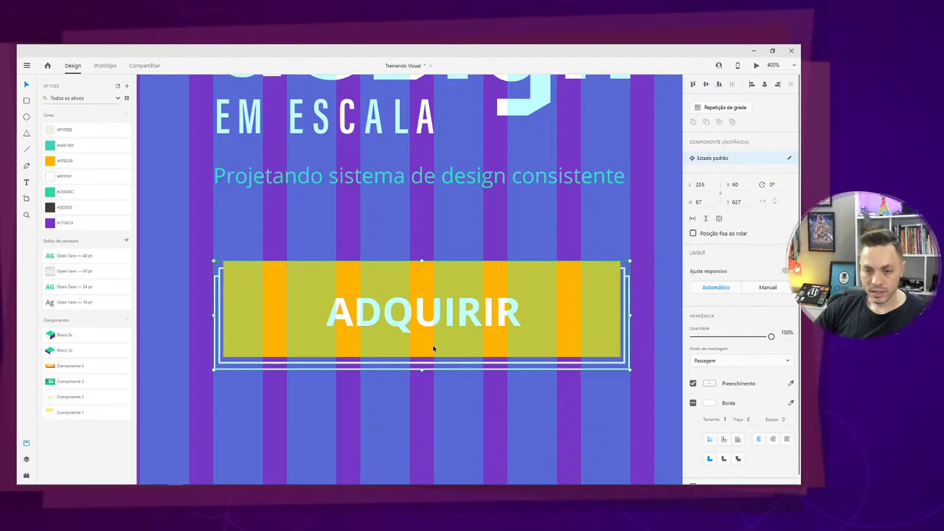
drag(435, 345, 435, 316)
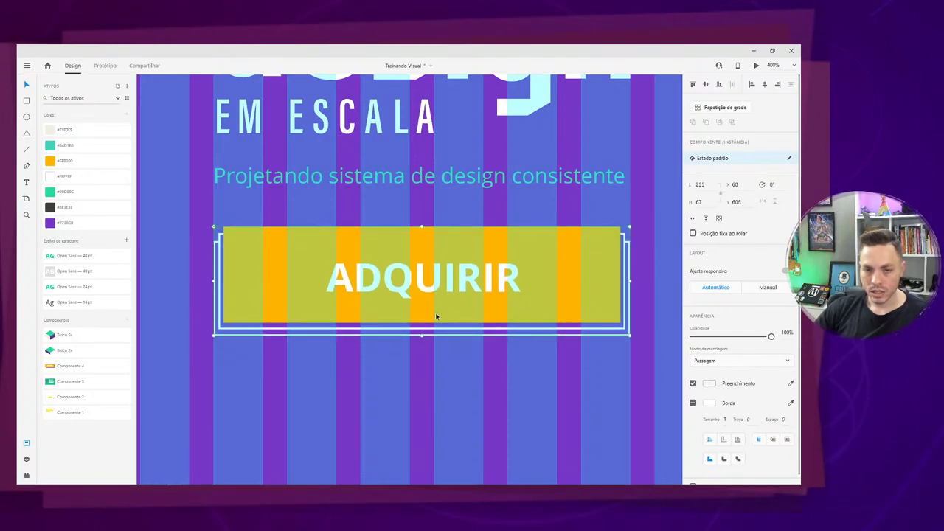
Lower the top edges of the orange rectangle and both outlines, making the rectangle 50 high at Y 615, and center the ADQUIRIR label at Y 624.
double_click(460, 242)
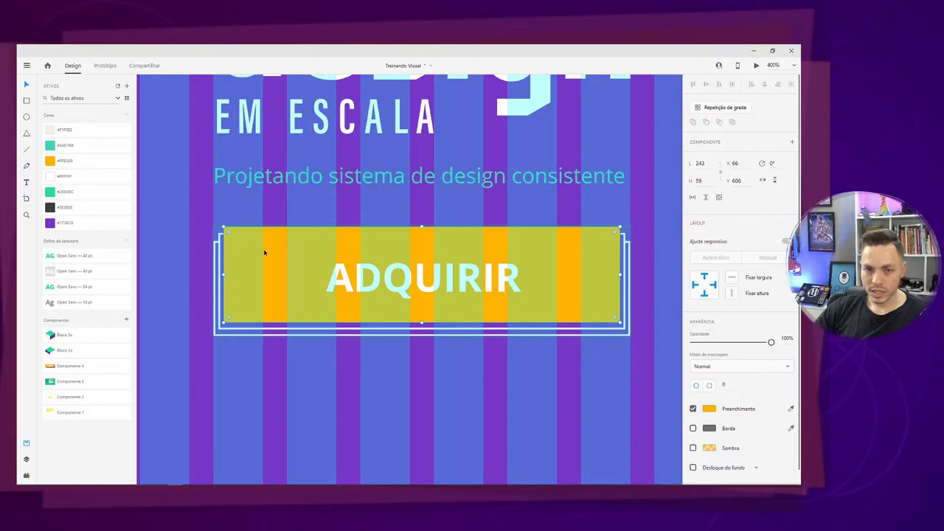
shift+click(216, 249)
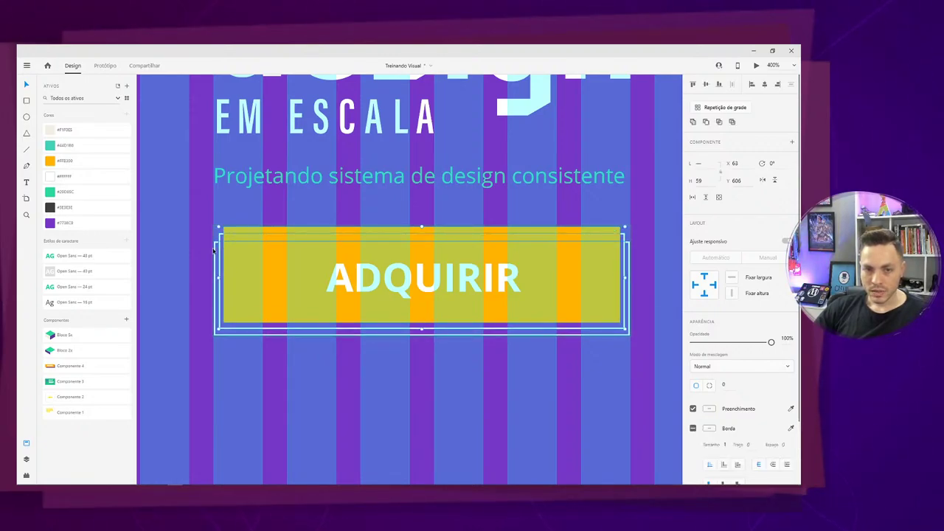
shift+click(215, 251)
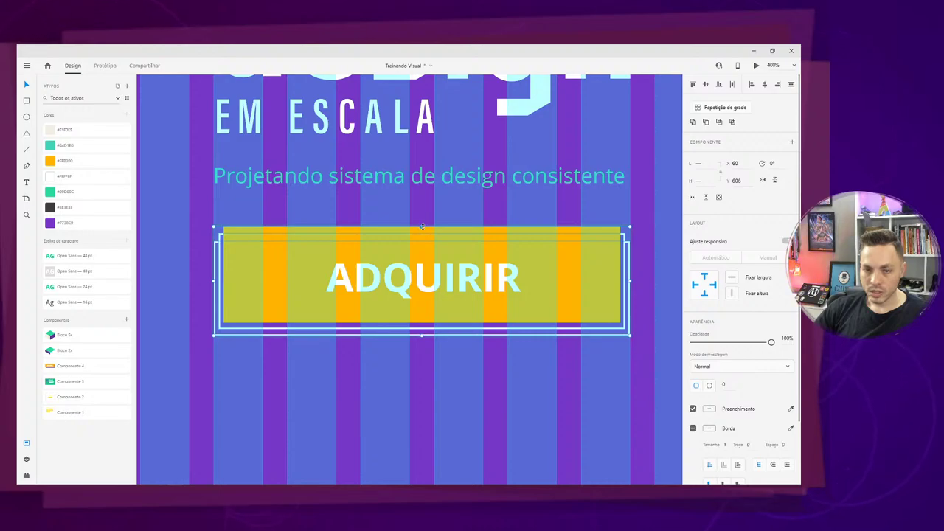
drag(426, 231, 407, 261)
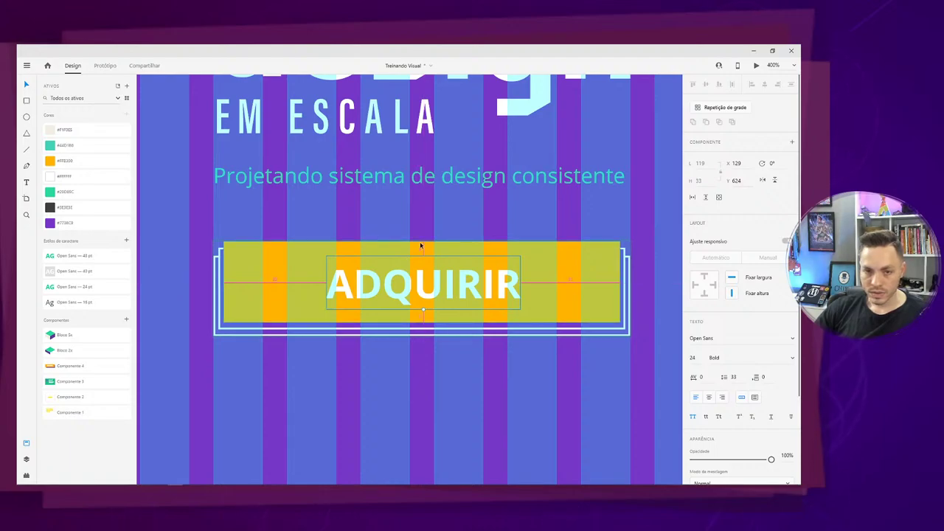
click(556, 271)
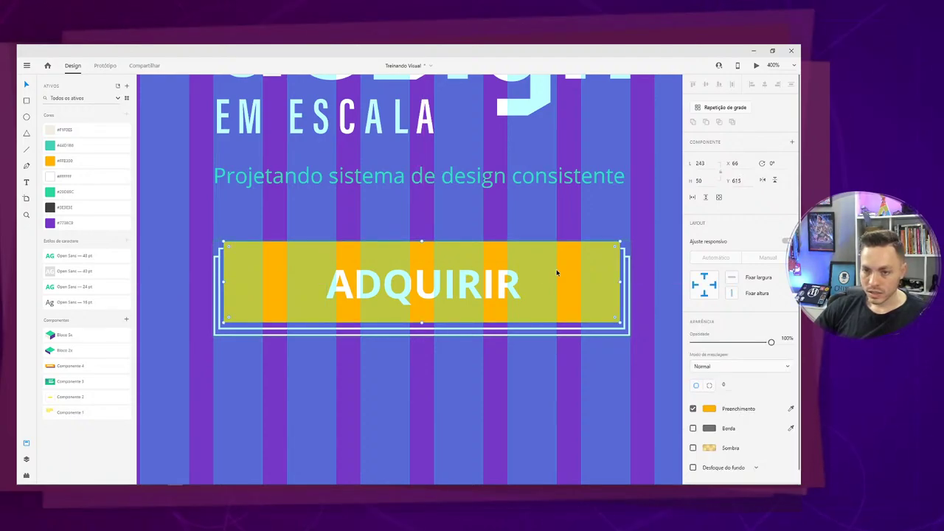
Check the ADQUIRIR label's spacing inside the orange rectangle and deselect it.
click(447, 279)
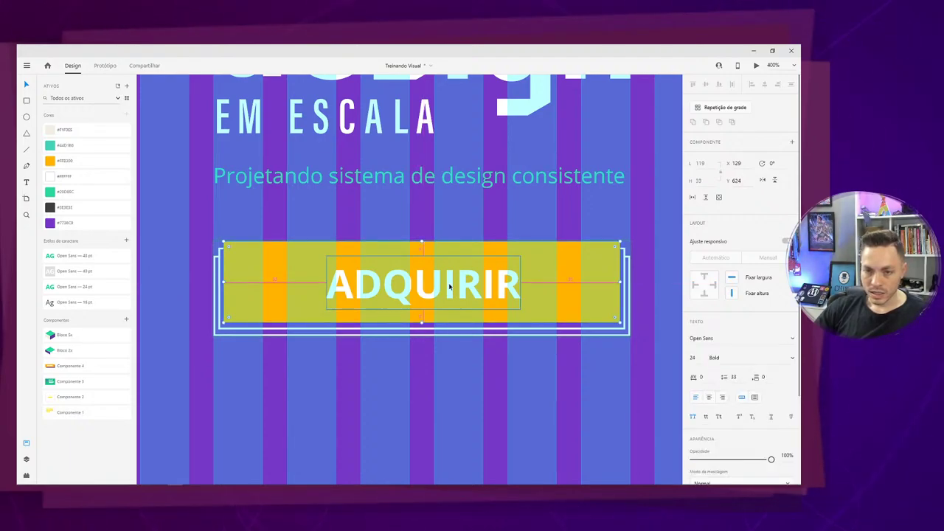
double_click(509, 280)
key(Escape)
key(alt)
click(573, 215)
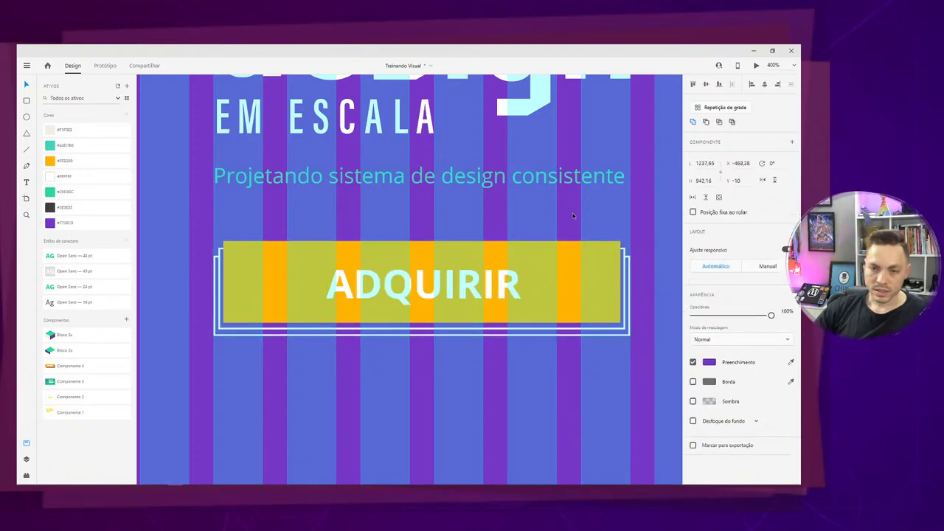
Move the whole ADQUIRIR button up to Y 614 beneath the subtitle.
key(ctrl+minus)
key(ctrl+minus)
key(ctrl+shift+apostrophe)
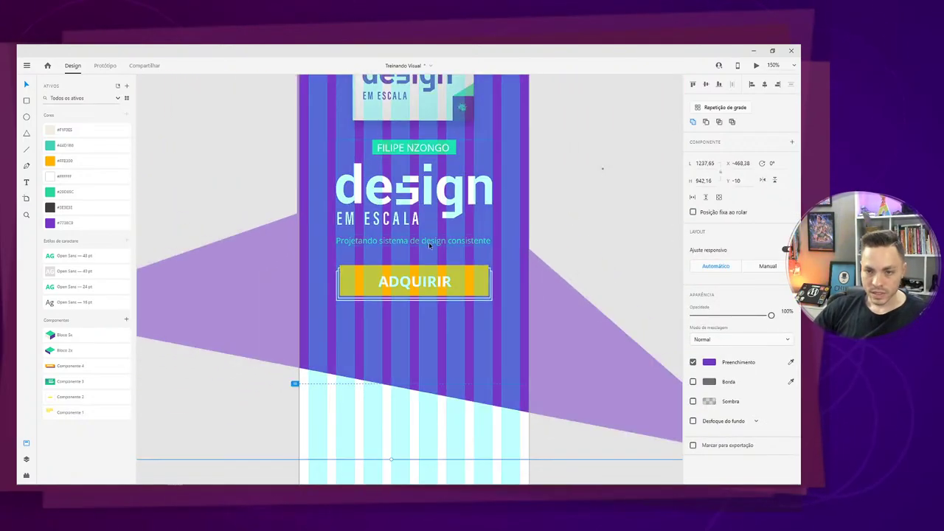
click(459, 275)
key(Up)
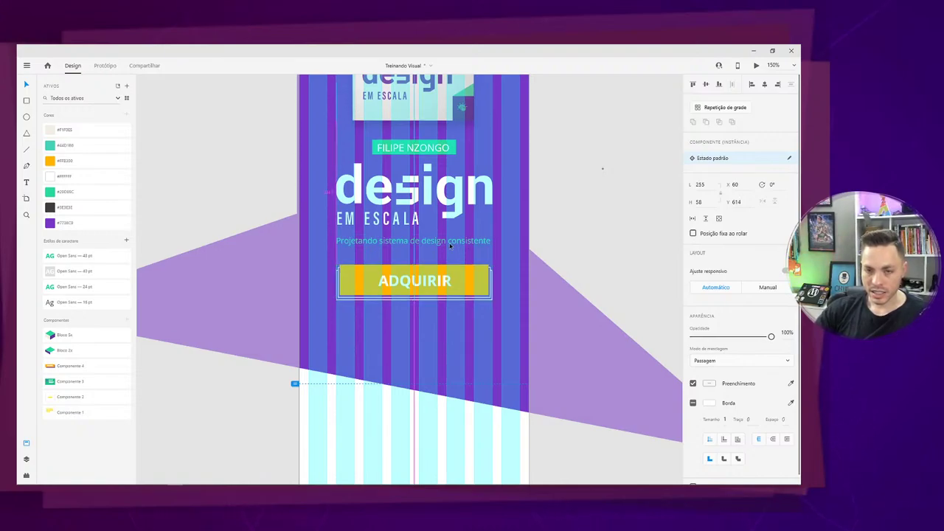
Copy the "O QUE VOCÊ VAI APRENDER" heading from the Desktop artboard and place it on the mobile artboard below the purple shape.
key(space)
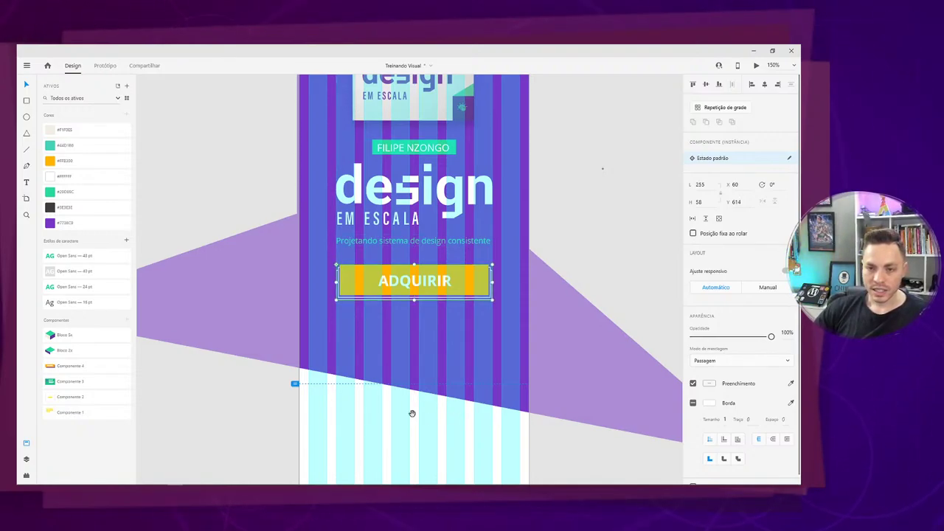
drag(379, 388, 461, 312)
drag(207, 316, 615, 423)
drag(356, 351, 695, 444)
scroll(394, 368, down, 5)
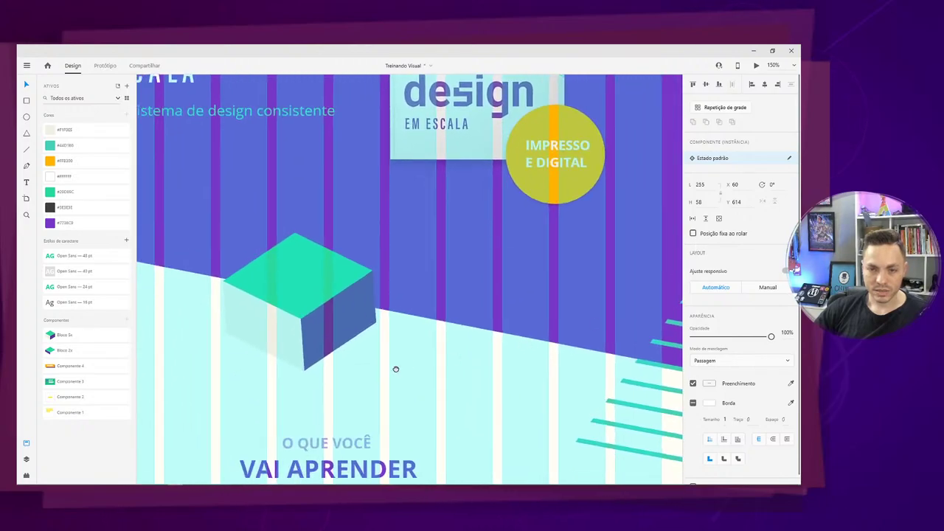
scroll(460, 256, down, 4)
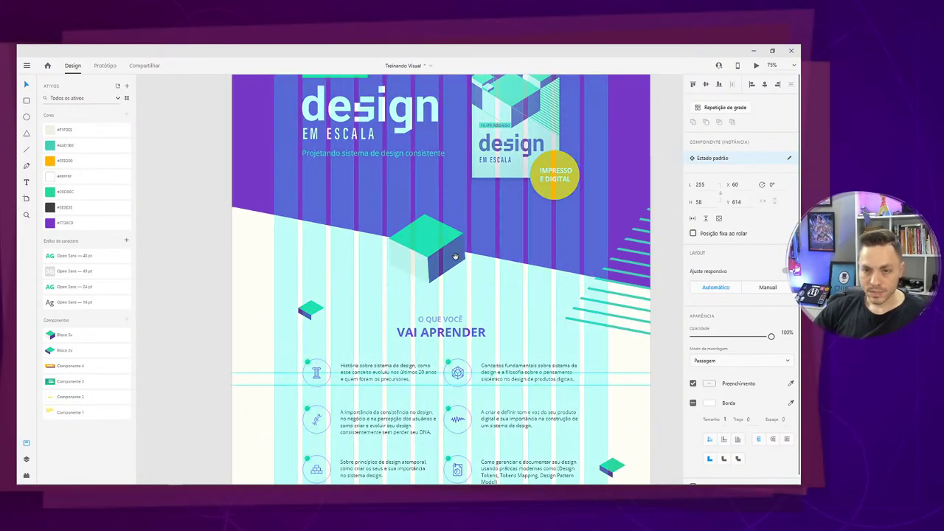
key(space)
drag(475, 277, 457, 263)
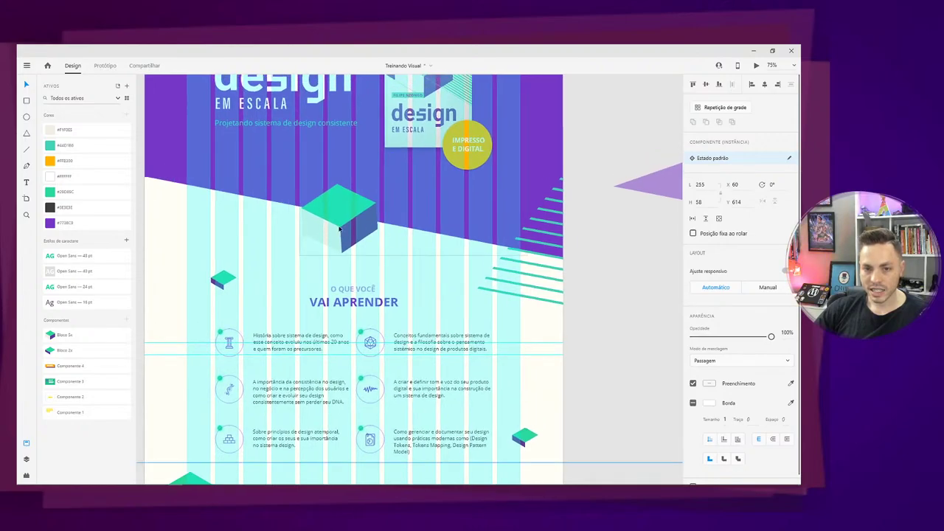
double_click(375, 302)
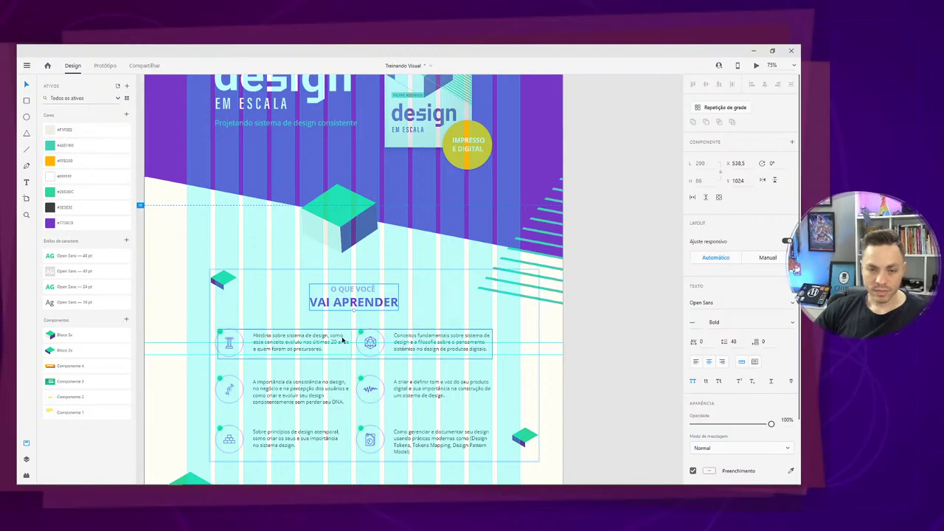
drag(598, 324, 276, 316)
drag(504, 324, 388, 373)
click(391, 276)
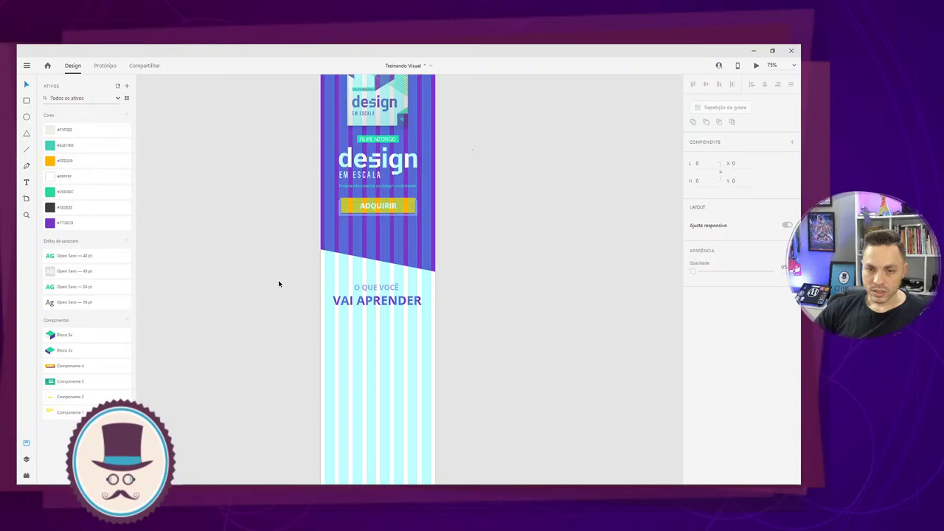
Copy the large green cube from the Desktop artboard and place it over the purple shape's diagonal edge on the mobile artboard.
drag(278, 280, 506, 356)
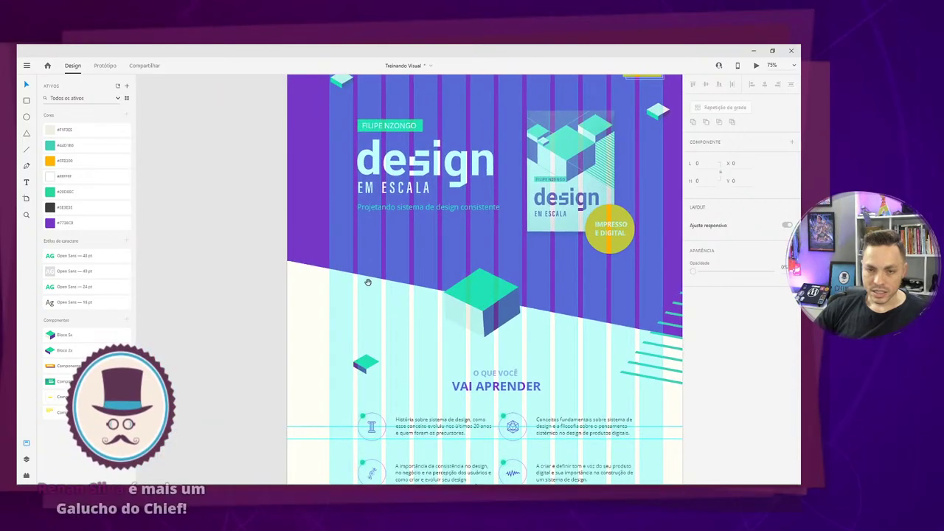
click(474, 309)
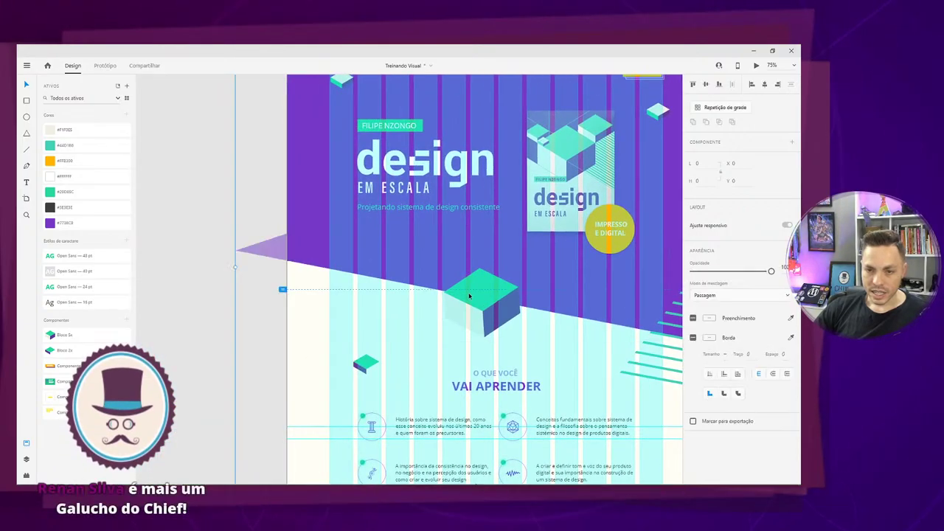
double_click(474, 308)
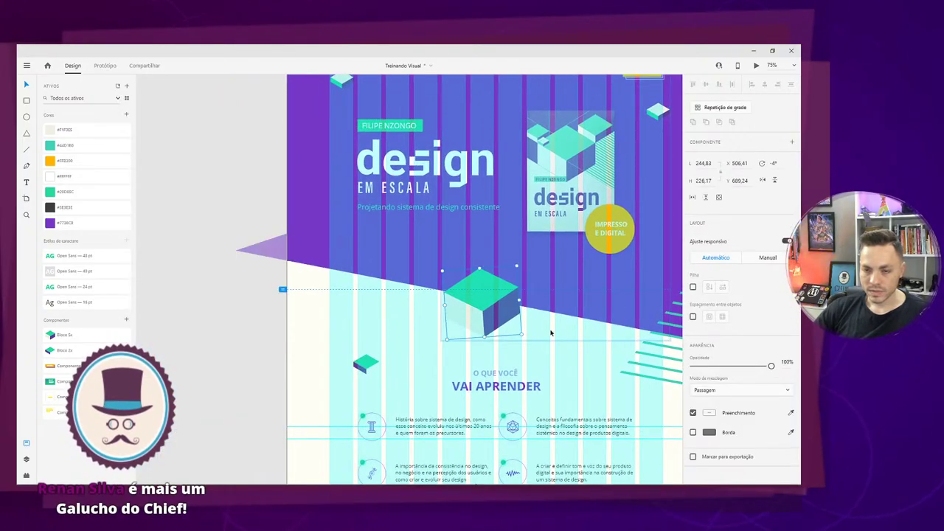
drag(576, 326, 332, 309)
drag(455, 306, 209, 314)
click(420, 302)
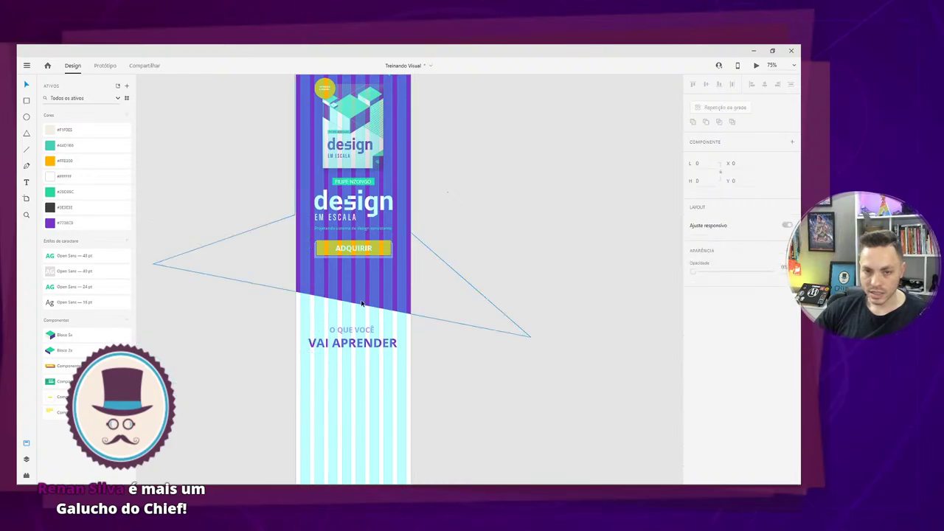
key(ctrl+v)
drag(411, 286, 357, 303)
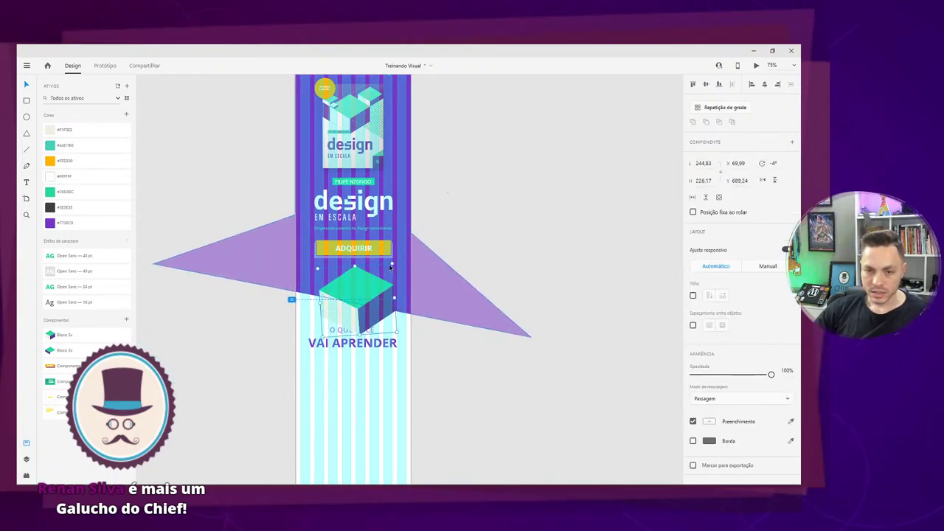
Shrink the mobile cube to about 71 by 65.5, keeping it horizontally centered on the diagonal edge, and deselect it.
drag(394, 263, 357, 299)
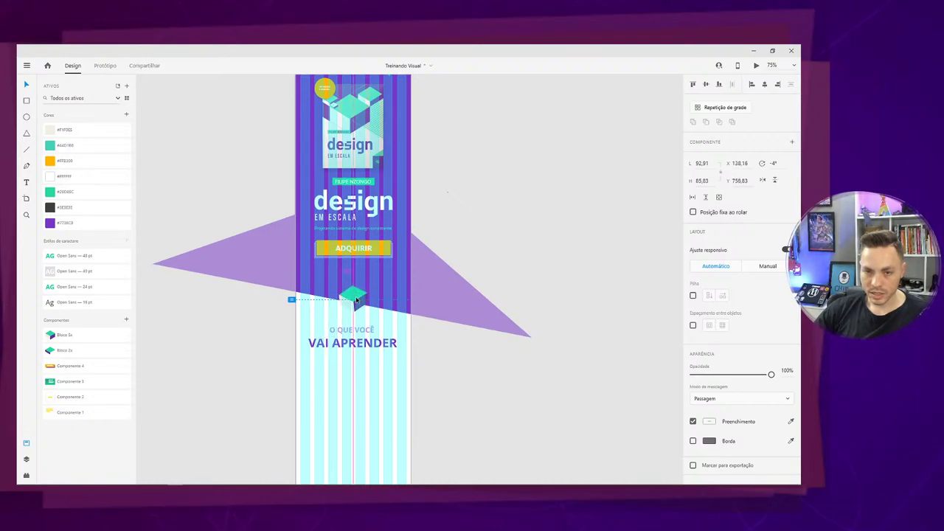
scroll(394, 309, up, 5)
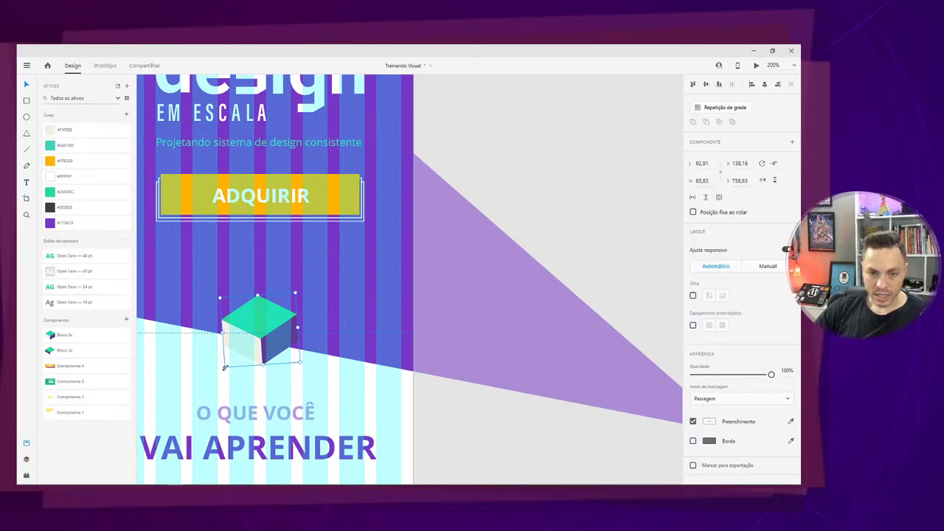
drag(224, 368, 233, 371)
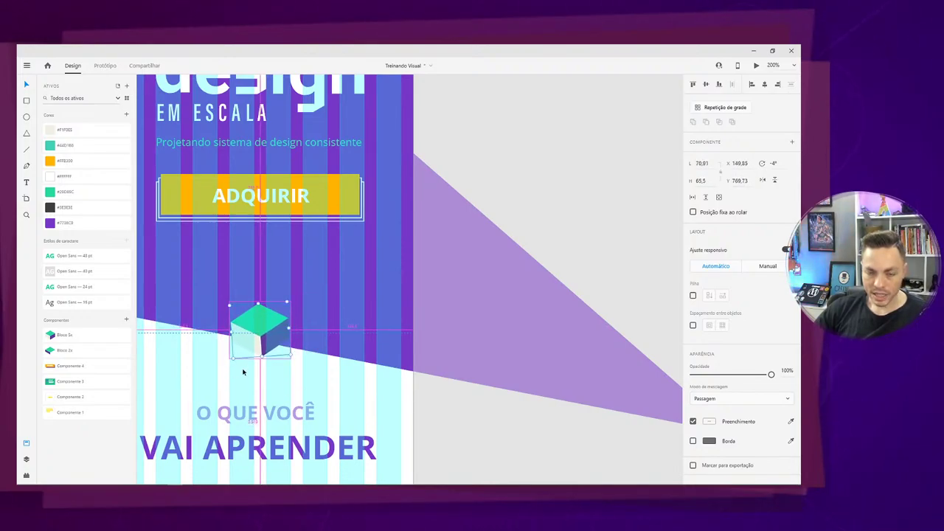
click(561, 195)
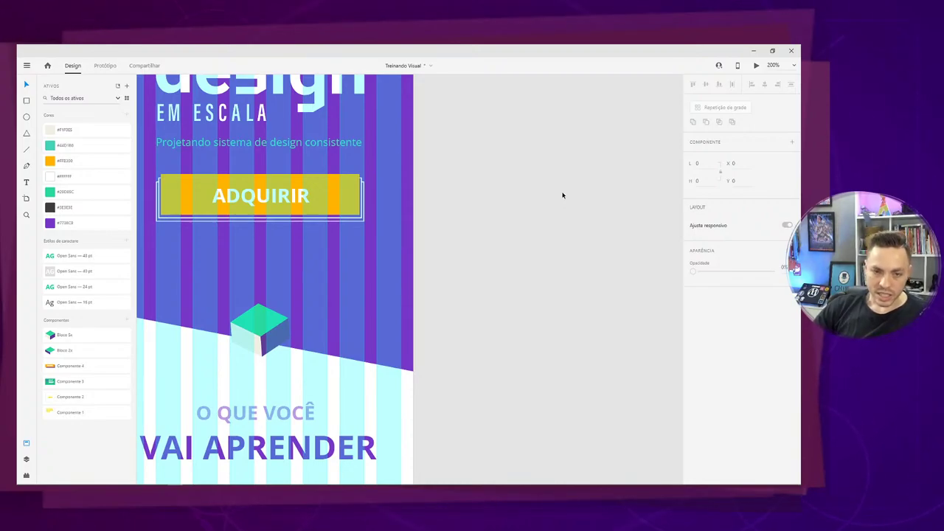
Raise the purple background shape to about Y 292 and reposition the cube on its diagonal edge.
drag(270, 328, 271, 339)
click(458, 269)
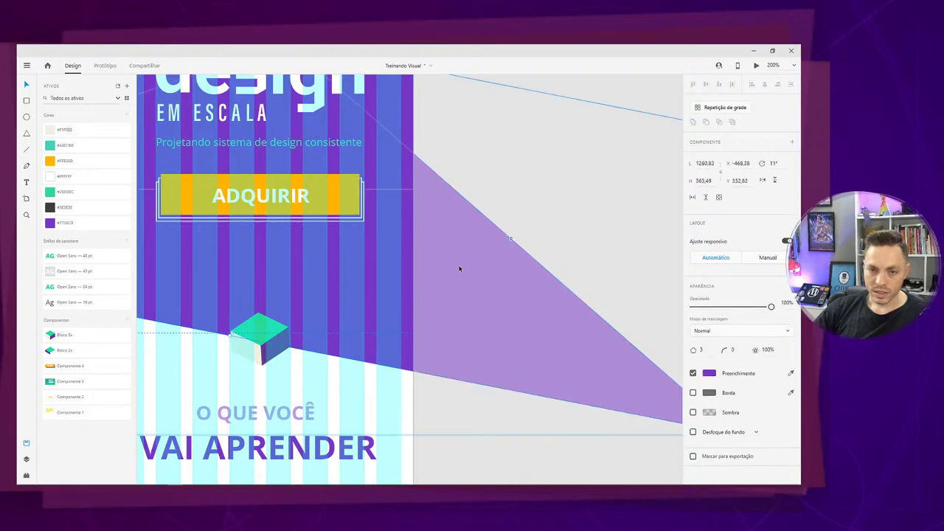
drag(447, 321, 449, 287)
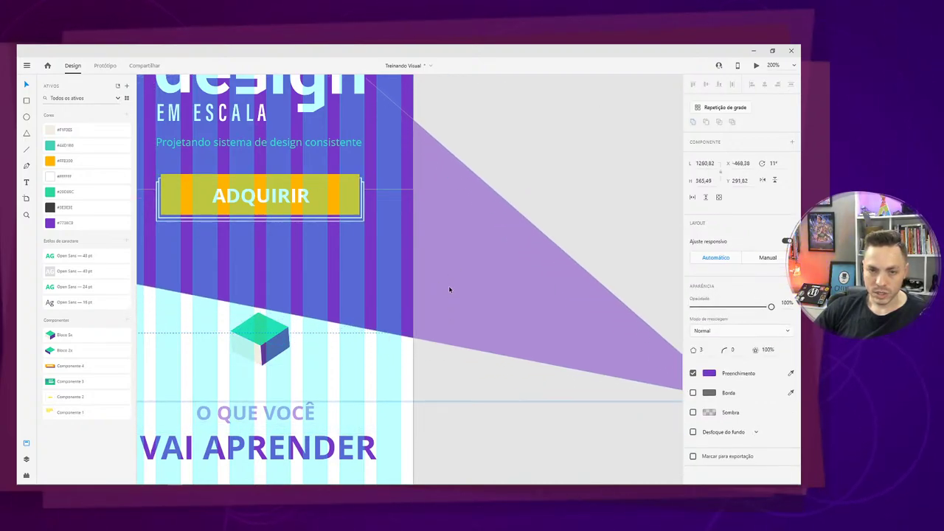
drag(267, 340, 267, 315)
click(274, 357)
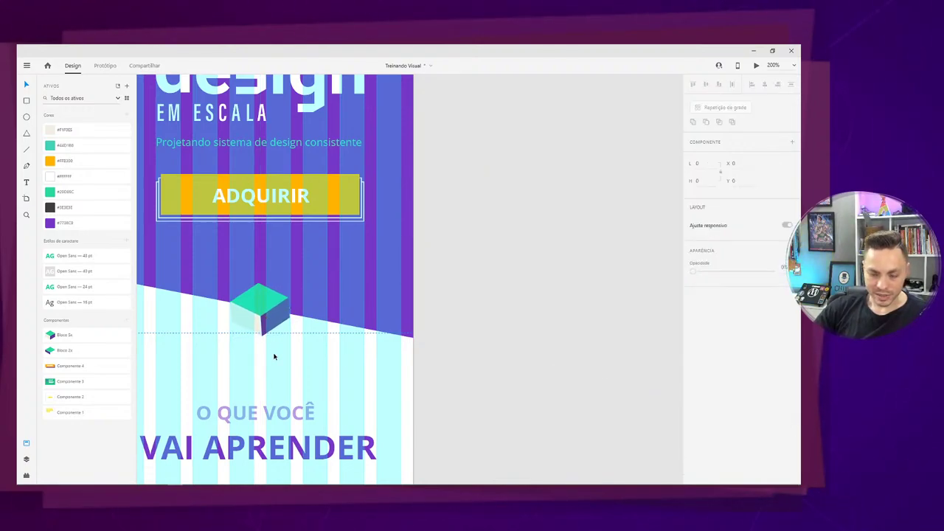
Examine the mobile layout with the column grid hidden, and turn the grid back on.
key(ctrl+shift+apostrophe)
key(ctrl+minus)
key(ctrl+minus)
key(ctrl+minus)
key(ctrl+plus)
key(ctrl+plus)
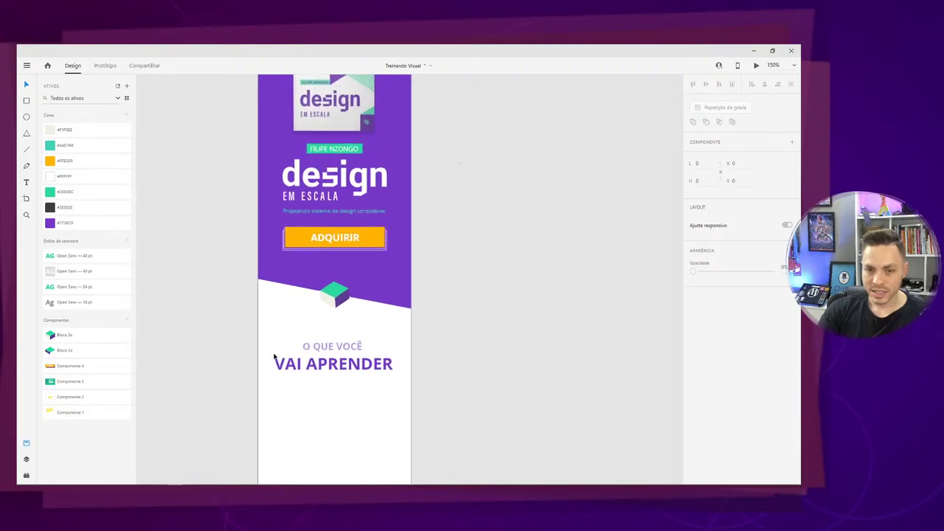
key(ctrl+shift+apostrophe)
Move the "O QUE VOCÊ VAI APRENDER" heading up to Y 841, closer to the cube.
drag(290, 384, 290, 355)
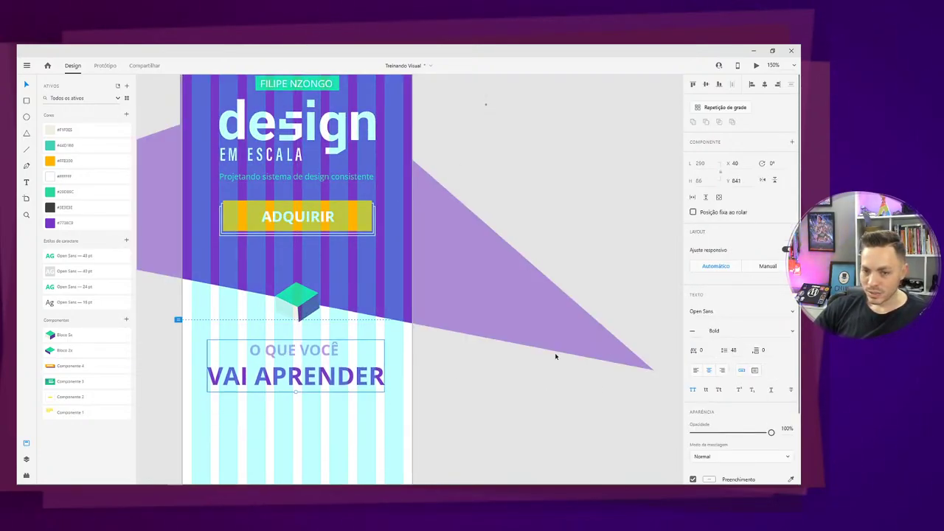
double_click(341, 370)
key(Escape)
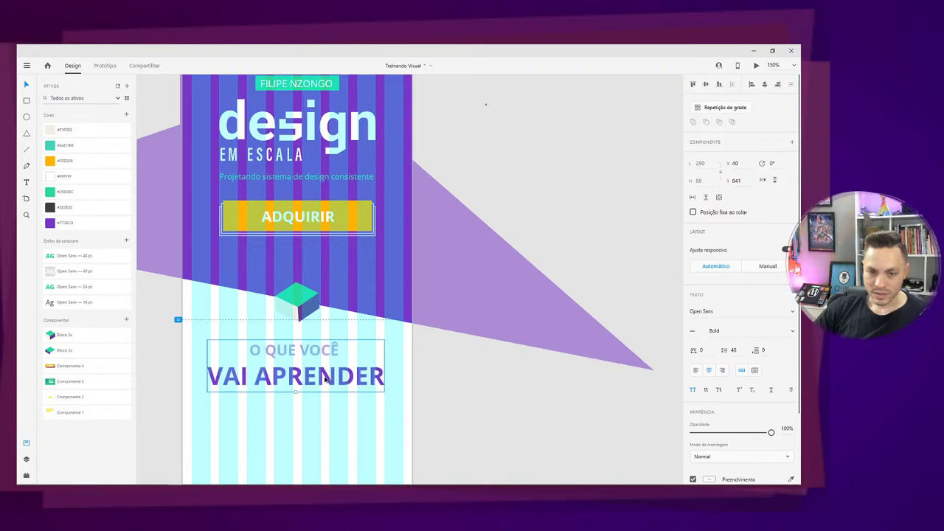
Inspect the font sizes of the heading's two lines and compare the mobile section with the Desktop artboard.
triple_click(324, 377)
triple_click(323, 352)
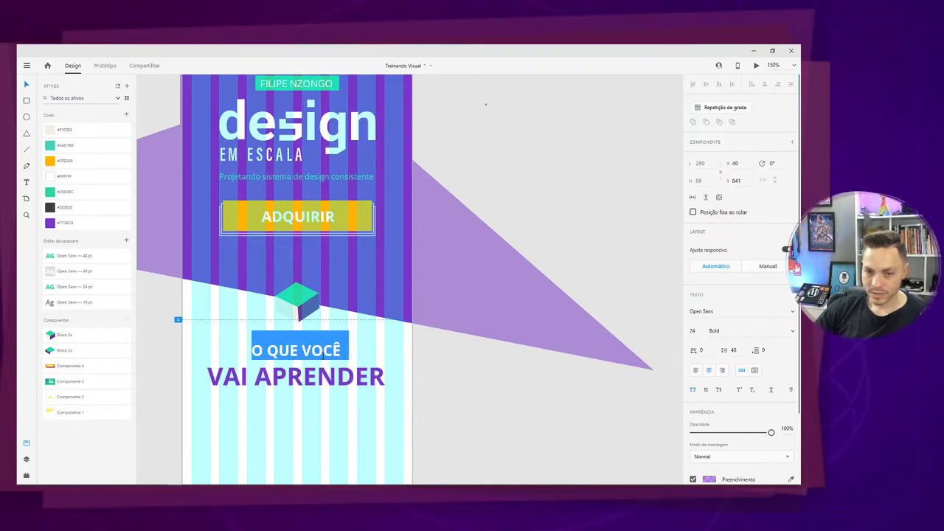
key(Escape)
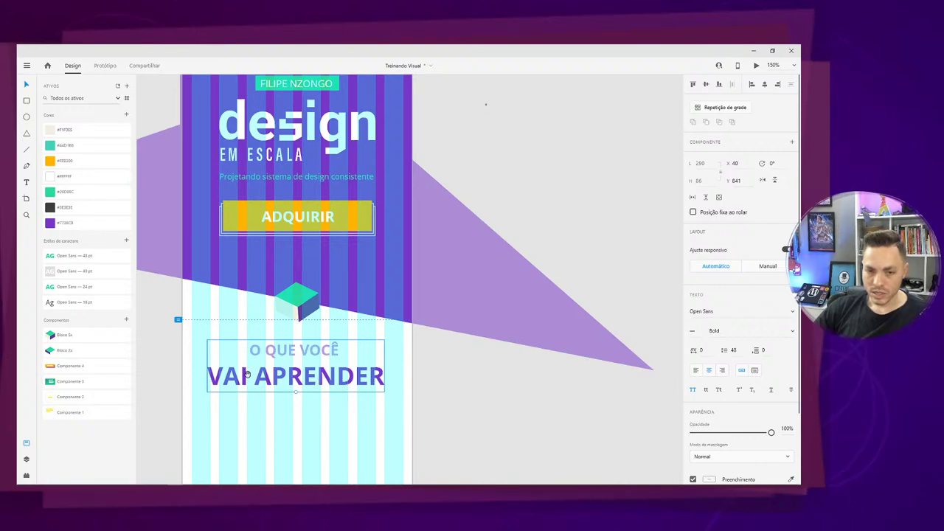
drag(247, 374, 759, 354)
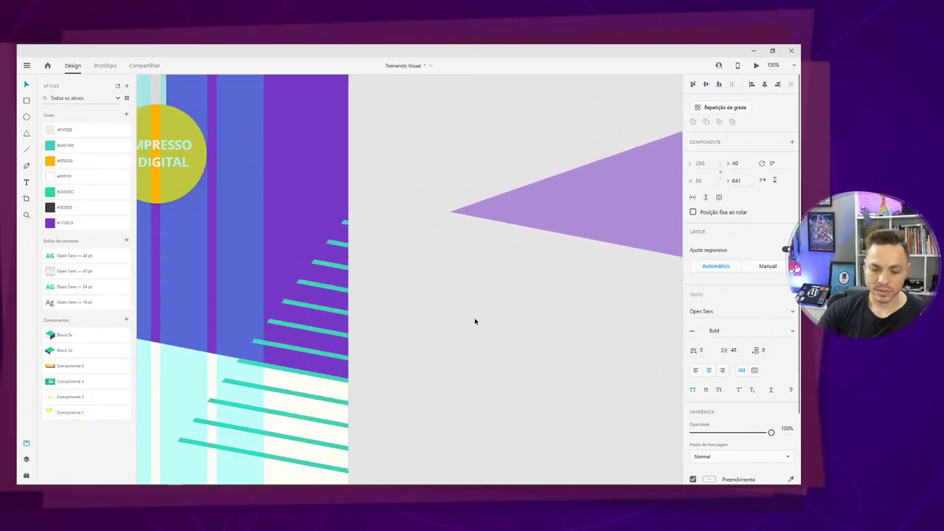
scroll(474, 320, down, 10)
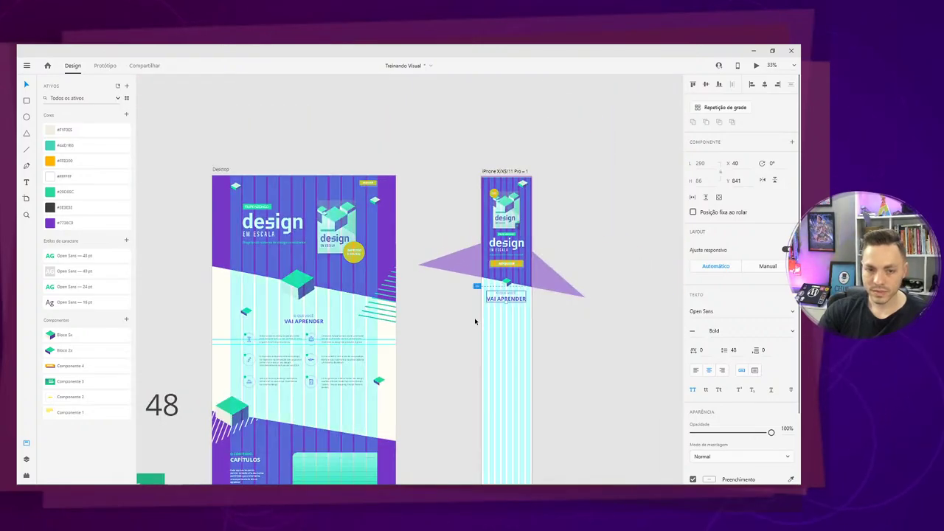
key(ctrl+minus)
drag(349, 382, 262, 351)
key(ctrl+plus)
key(ctrl+plus)
key(ctrl+plus)
key(ctrl+plus)
key(ctrl+plus)
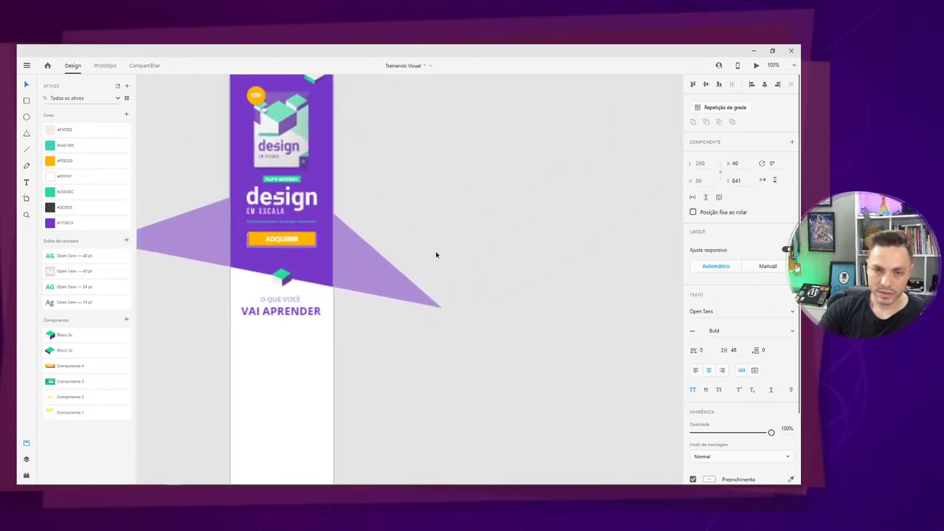
drag(196, 284, 449, 241)
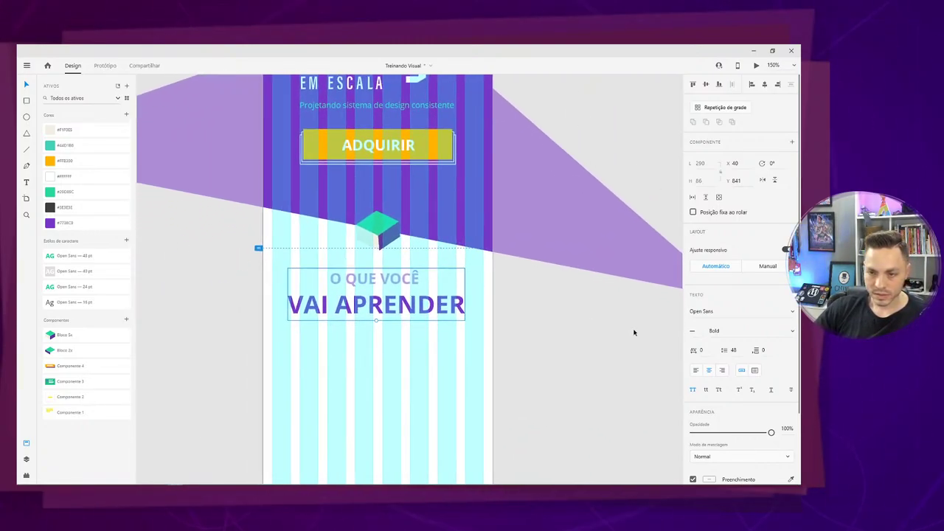
Set the font size of the heading's "VAI APRENDER" line to 24.
double_click(418, 308)
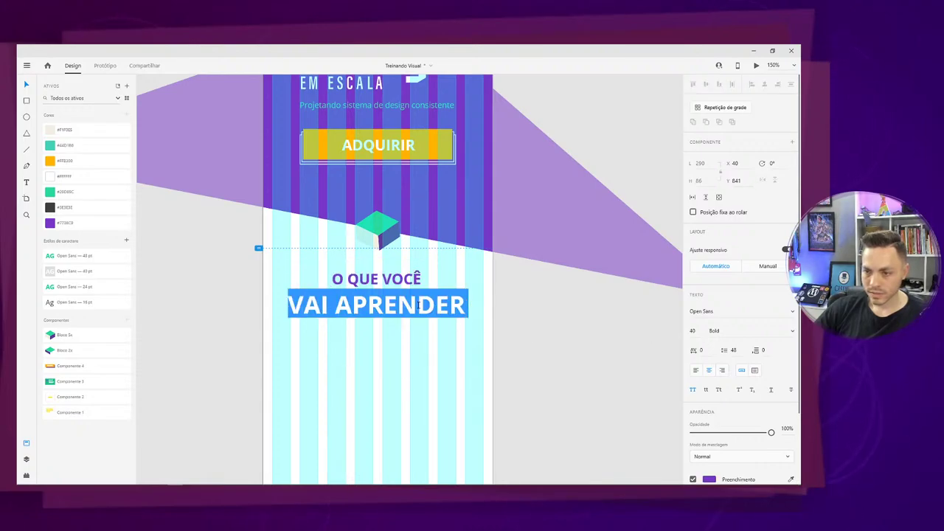
click(692, 330)
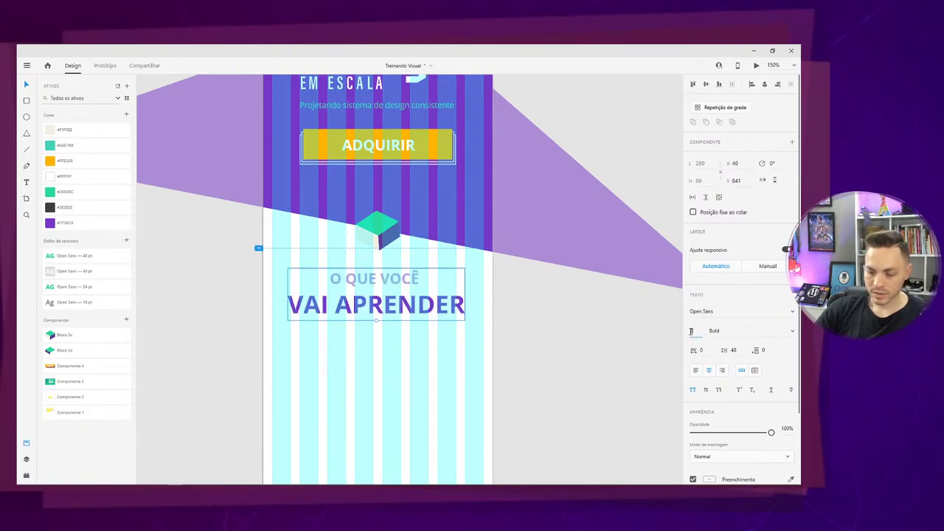
text(24)
key(Return)
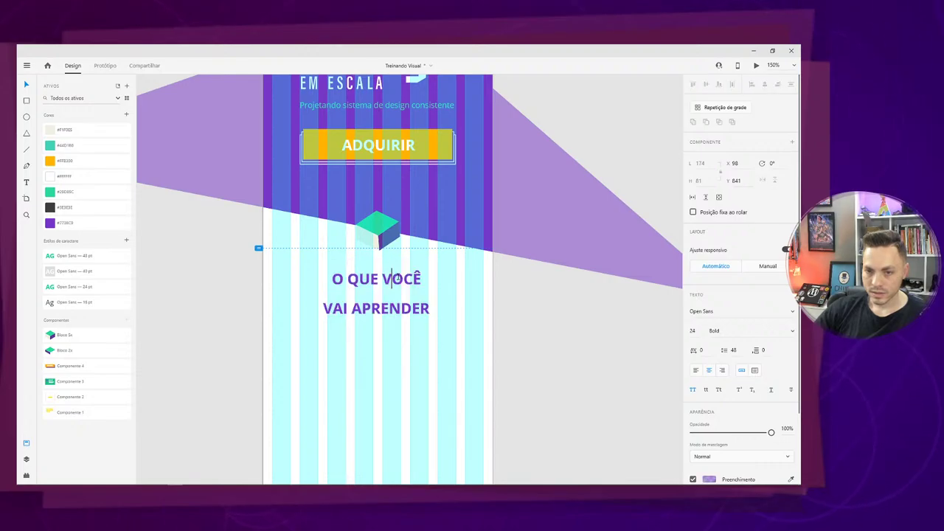
Set the font size of the heading's "O QUE VOCÊ" line to 16 and return to the selection tool.
double_click(376, 278)
click(692, 330)
text(1)
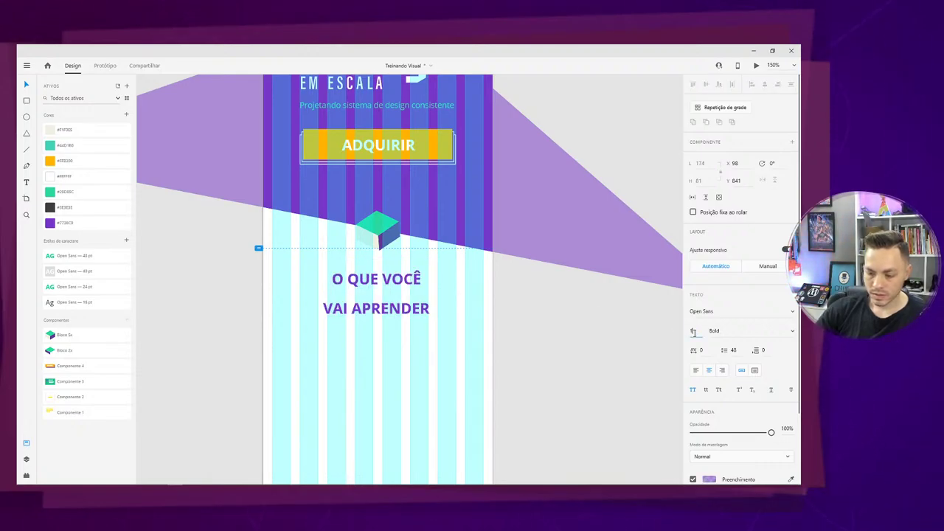
text(6)
key(Return)
click(27, 84)
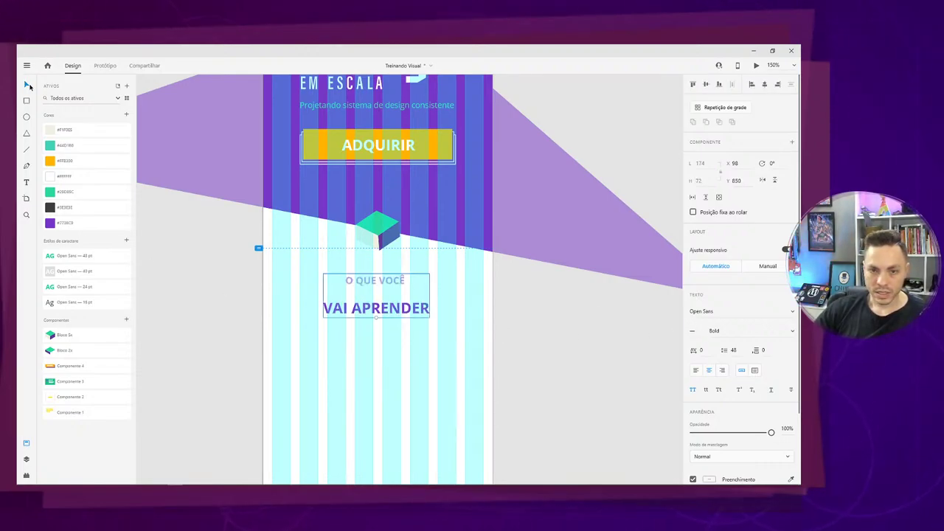
Remove the line break before "VAI APRENDER" to put the whole heading on a single line.
double_click(391, 315)
click(312, 313)
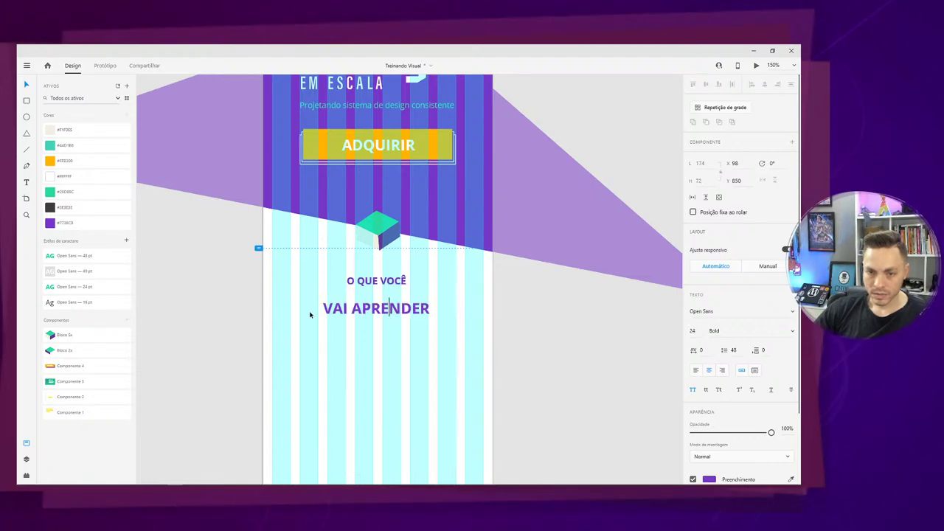
double_click(335, 310)
click(333, 308)
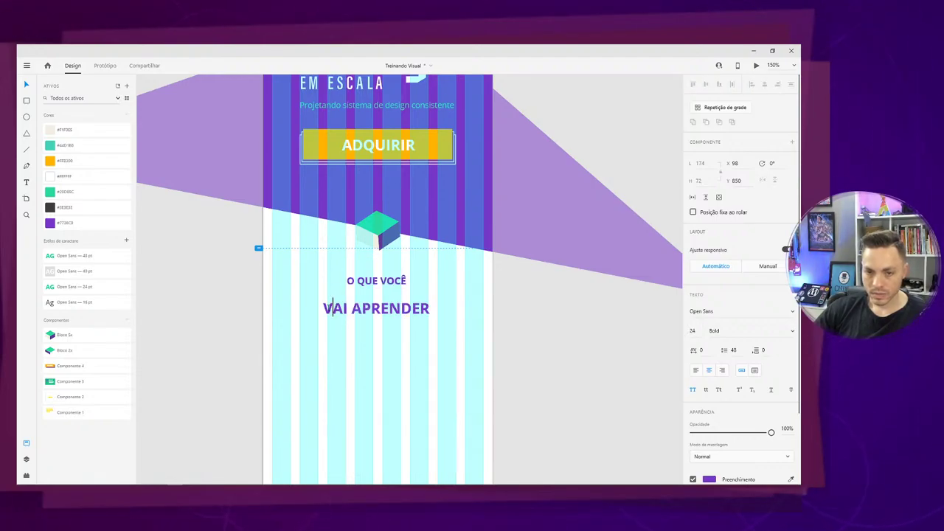
key(BackSpace)
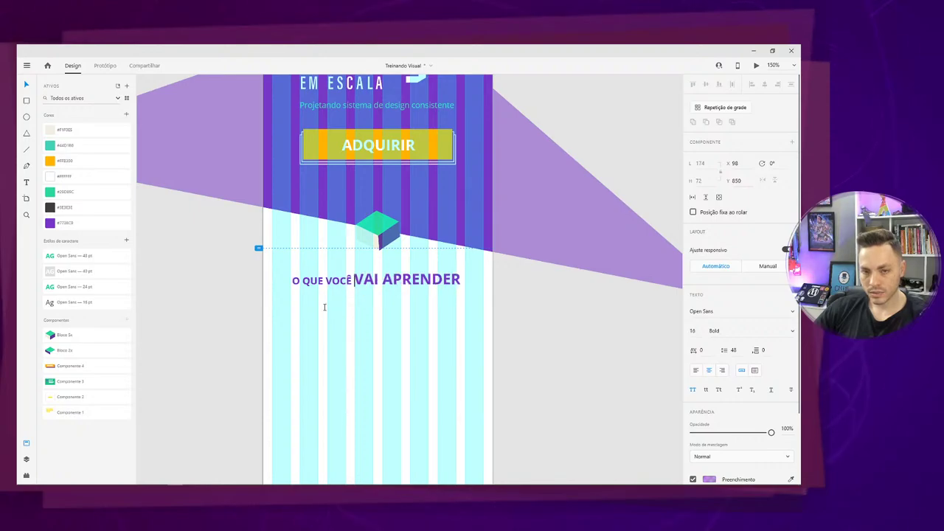
Restore the line break before "VAI APRENDER" in the mobile heading and hide the artboard's layout grid.
key(Return)
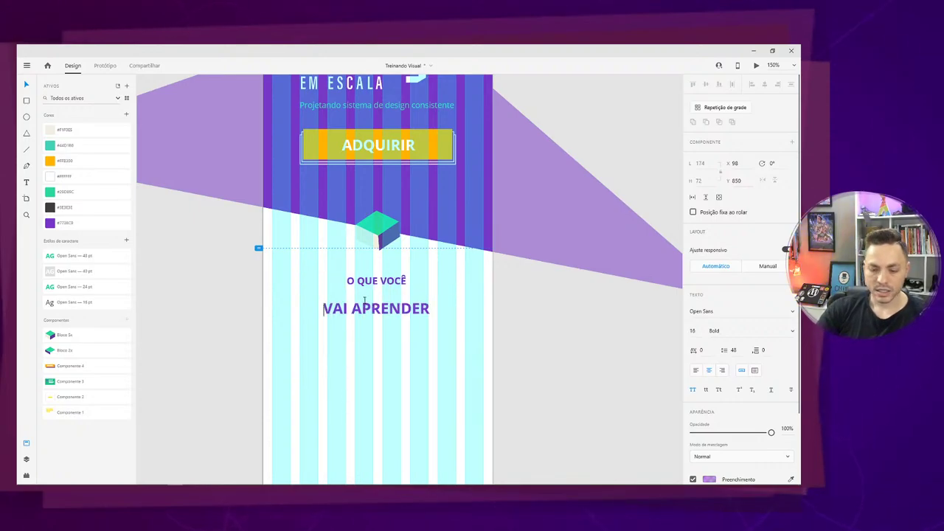
key(Escape)
key(ctrl+plus)
key(ctrl+plus)
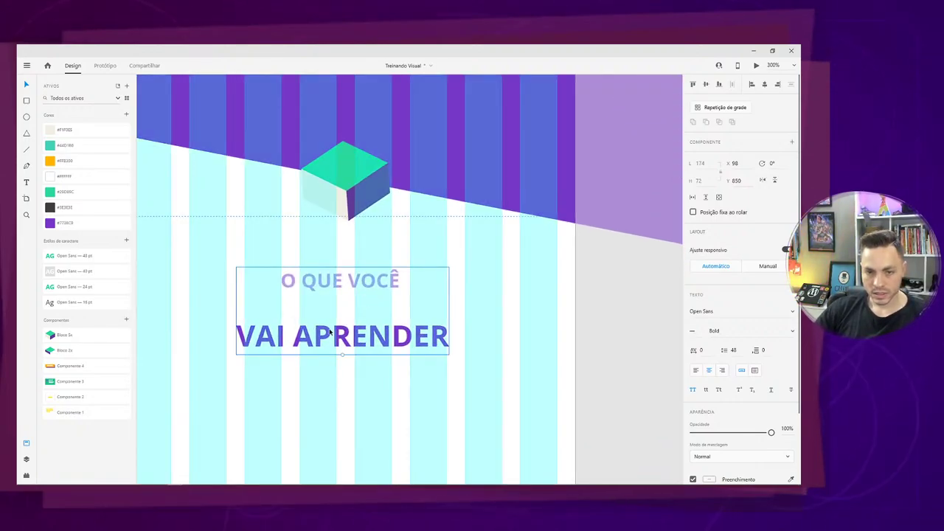
key(ctrl+a)
click(332, 335)
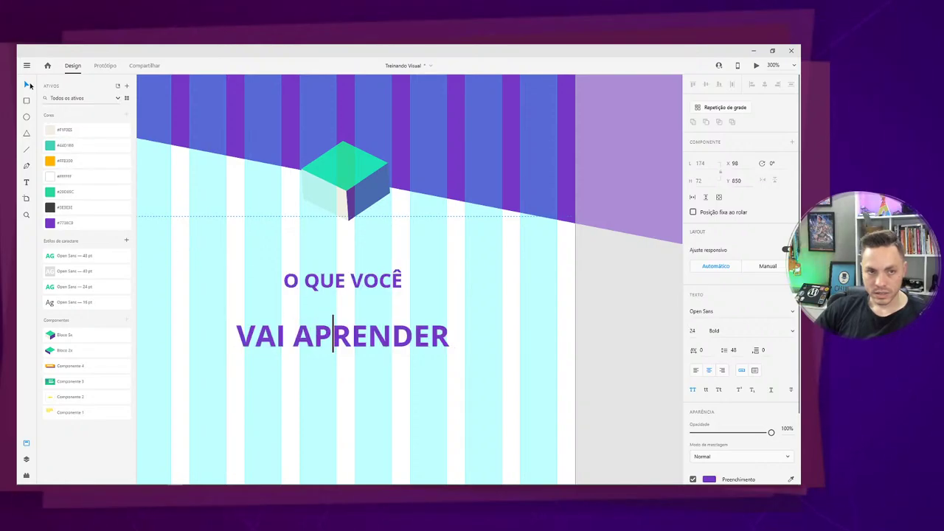
click(28, 86)
key(ctrl+shift+apostrophe)
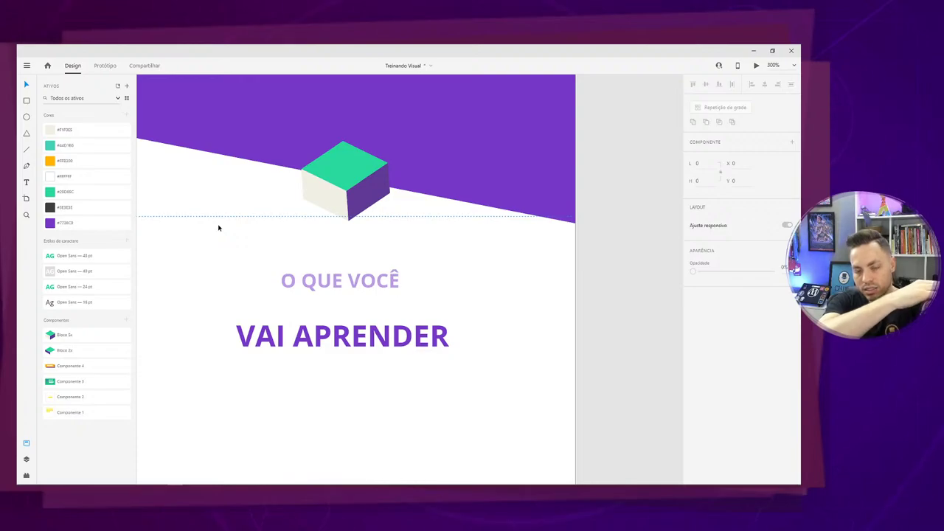
Cut the "VAI APRENDER" line out of the mobile heading's text, leaving only "O QUE VOCÊ".
click(363, 345)
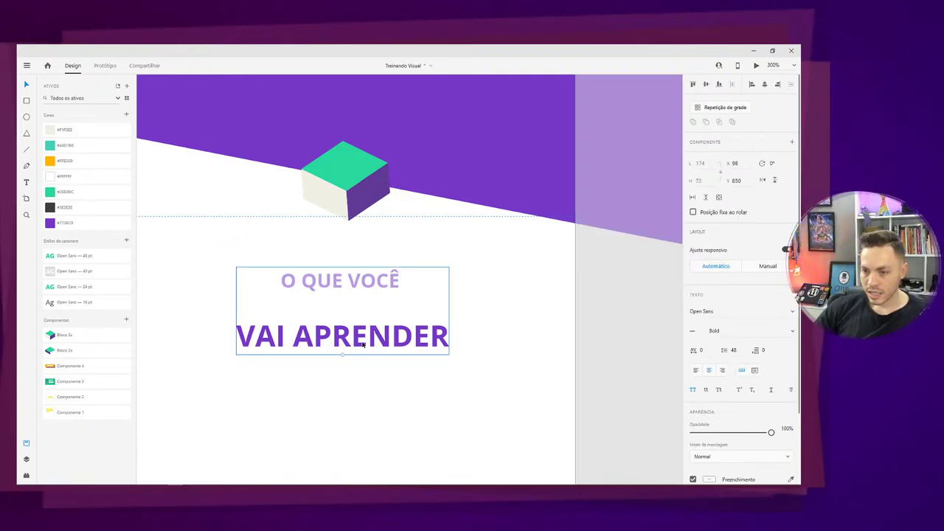
double_click(363, 345)
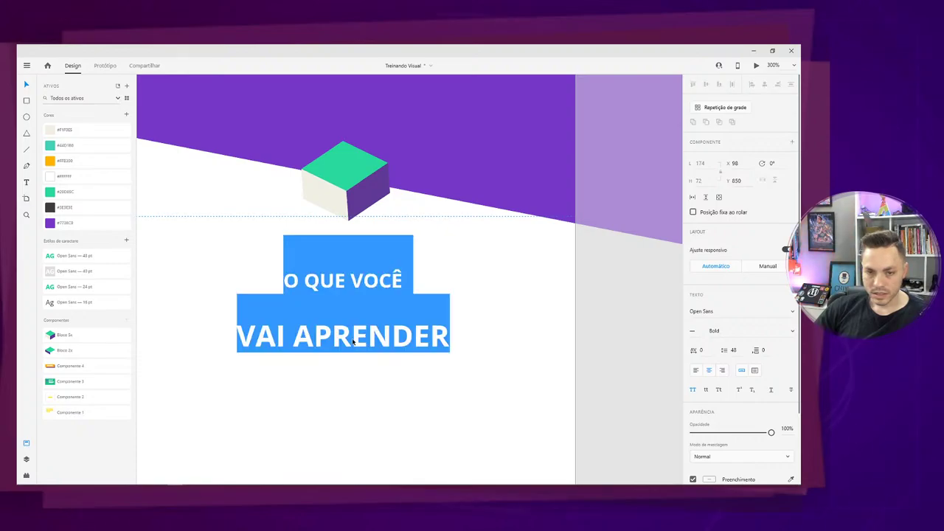
click(353, 340)
key(ctrl+a)
click(354, 339)
key(ctrl+a)
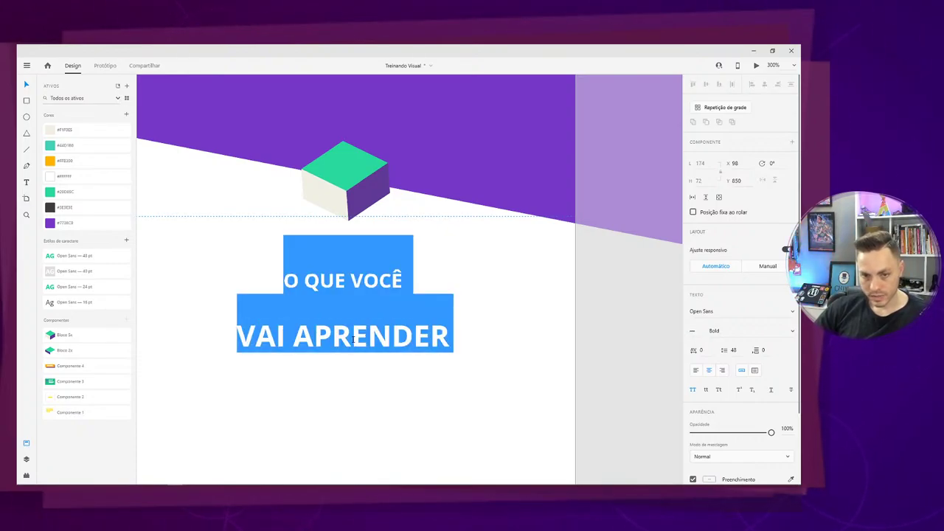
double_click(354, 340)
click(414, 337)
drag(439, 341, 226, 341)
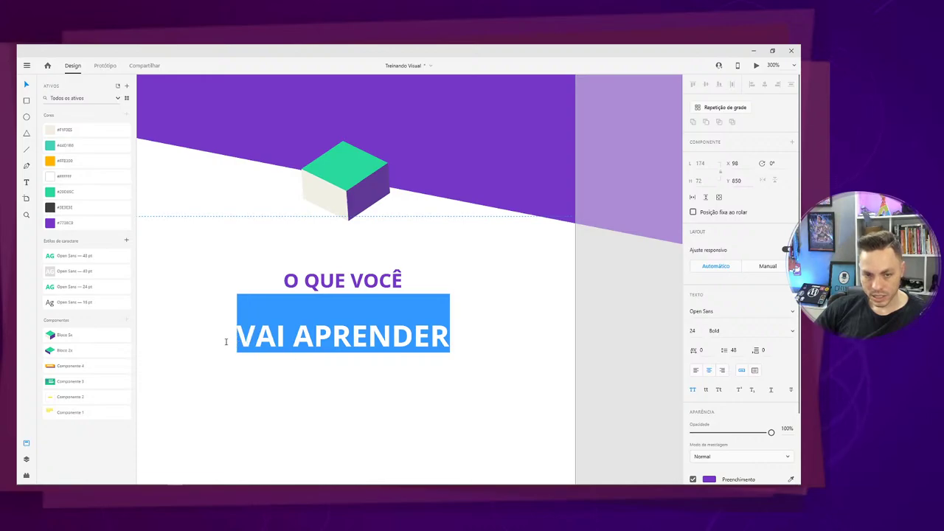
key(BackSpace)
key(BackSpace)
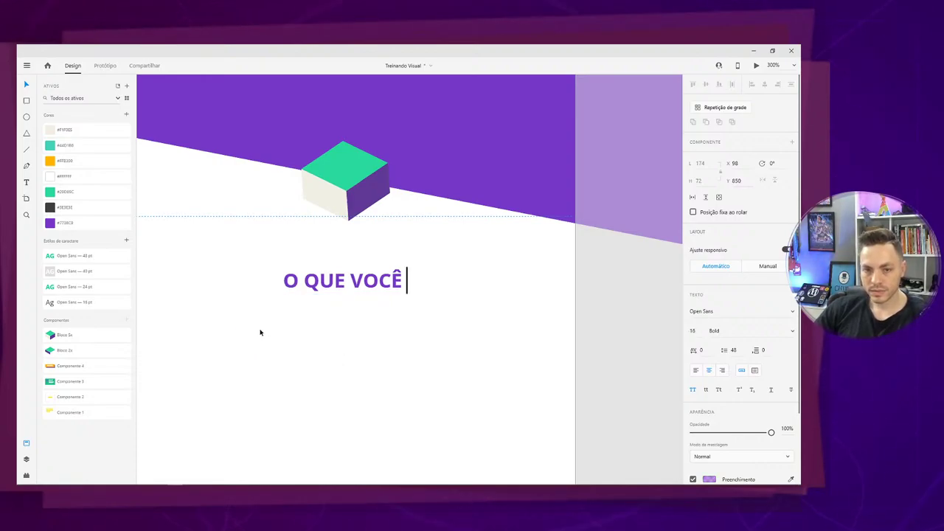
key(Escape)
Paste "Vai aprender" as a separate auto-width text object and place it directly beneath "O QUE VOCÊ".
key(ctrl+v)
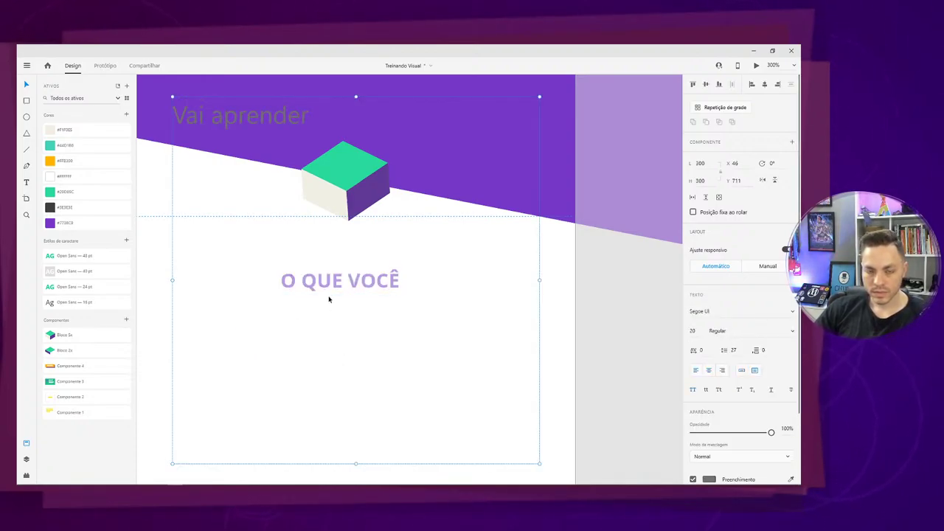
key(ctrl+z)
double_click(321, 318)
key(ctrl+v)
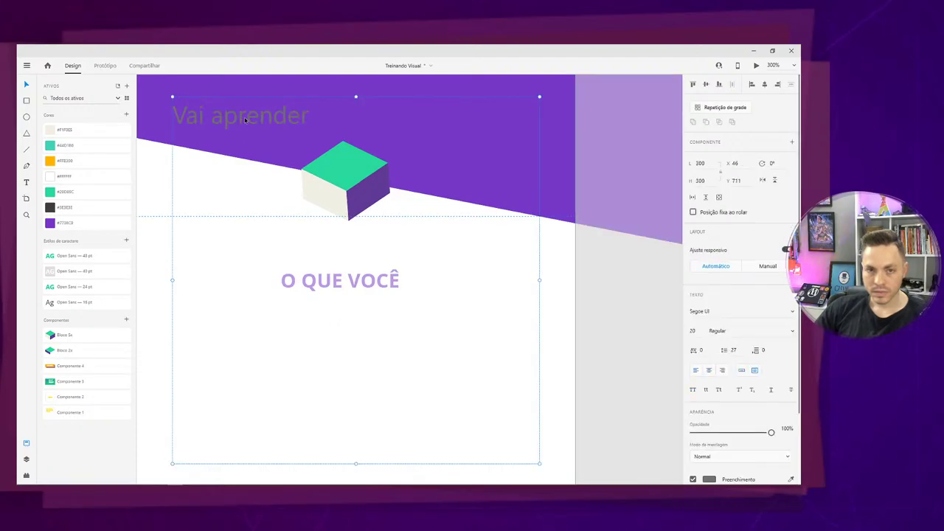
click(741, 370)
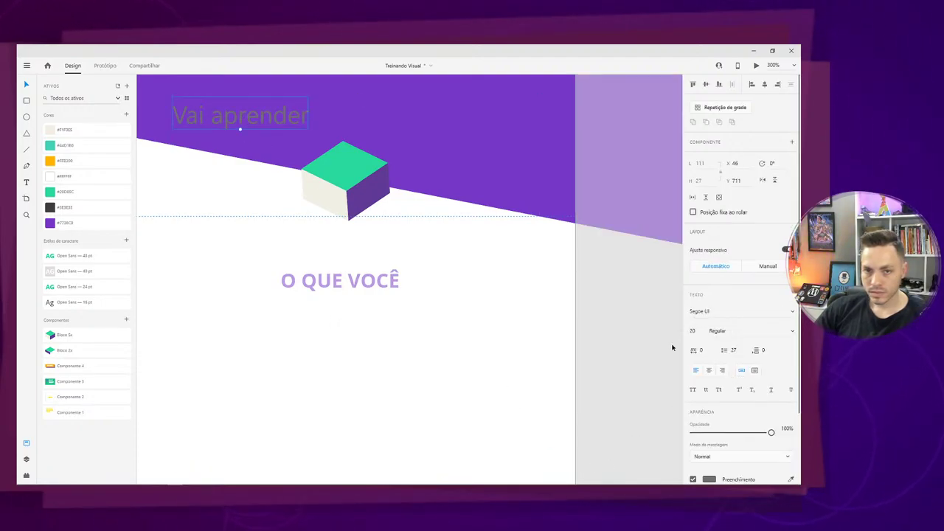
drag(239, 126, 357, 310)
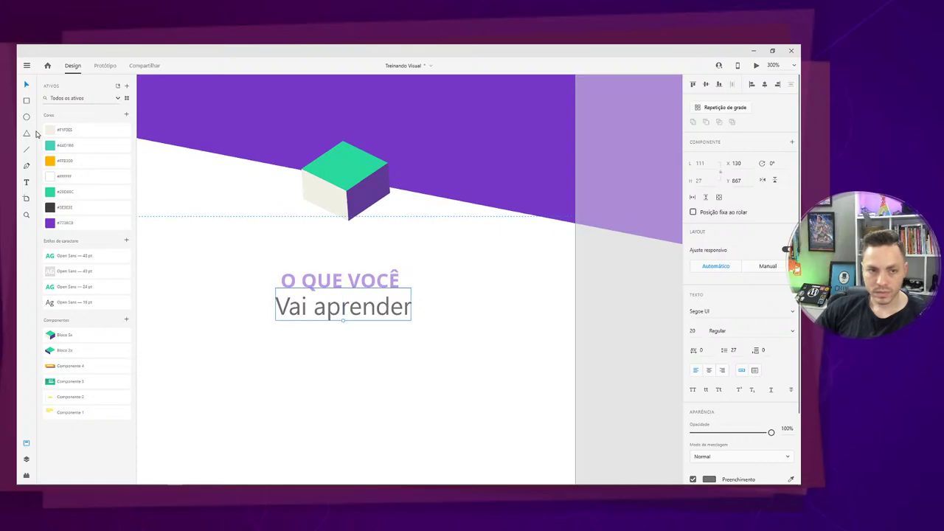
Apply the Open Sans 24 pt character style and the purple colour to "Vai aprender" and reposition it under "O QUE VOCÊ".
click(77, 292)
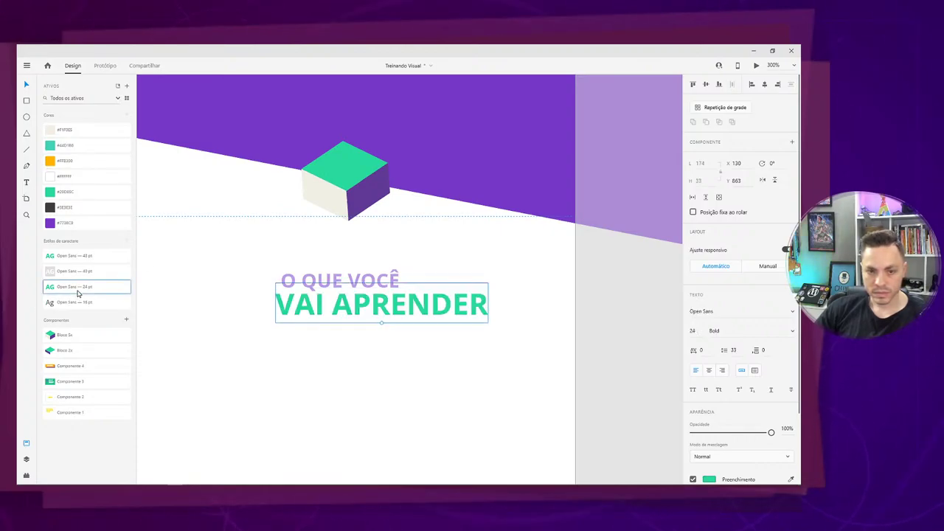
mouse_move(361, 315)
mouse_down()
mouse_move(311, 315)
mouse_move(348, 319)
mouse_move(351, 287)
mouse_move(357, 313)
mouse_up()
click(103, 225)
drag(356, 304, 358, 309)
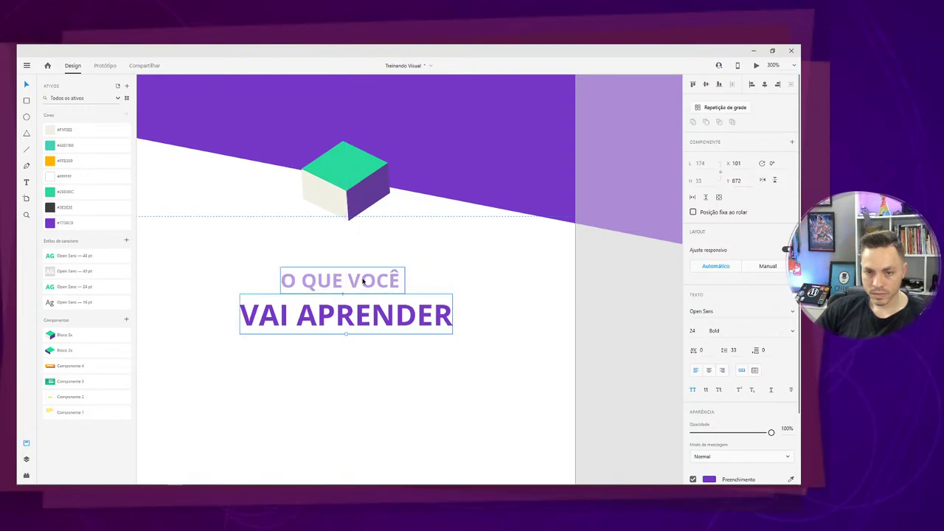
Adjust the vertical gap between "O QUE VOCÊ" and "VAI APRENDER" and align both lines to their horizontal centres.
key(Down)
key(Down)
key(Down)
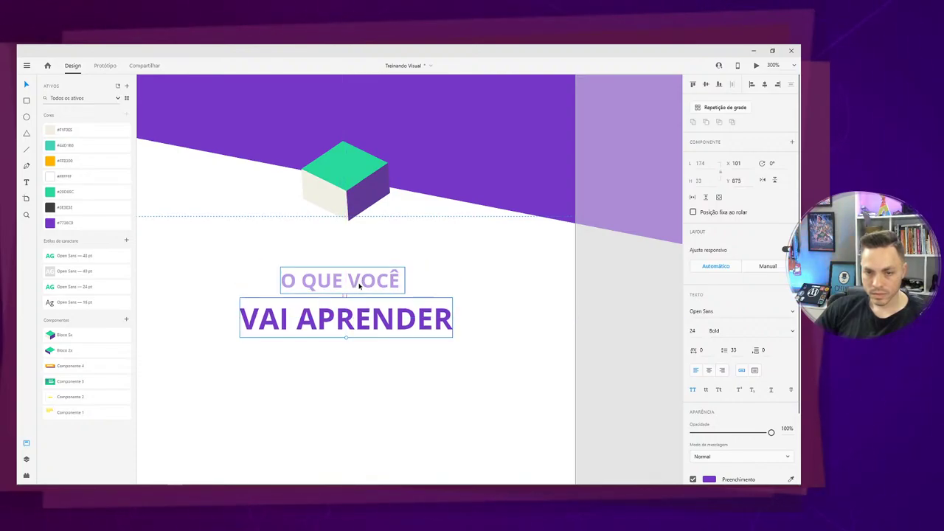
drag(357, 308, 367, 316)
shift+click(343, 283)
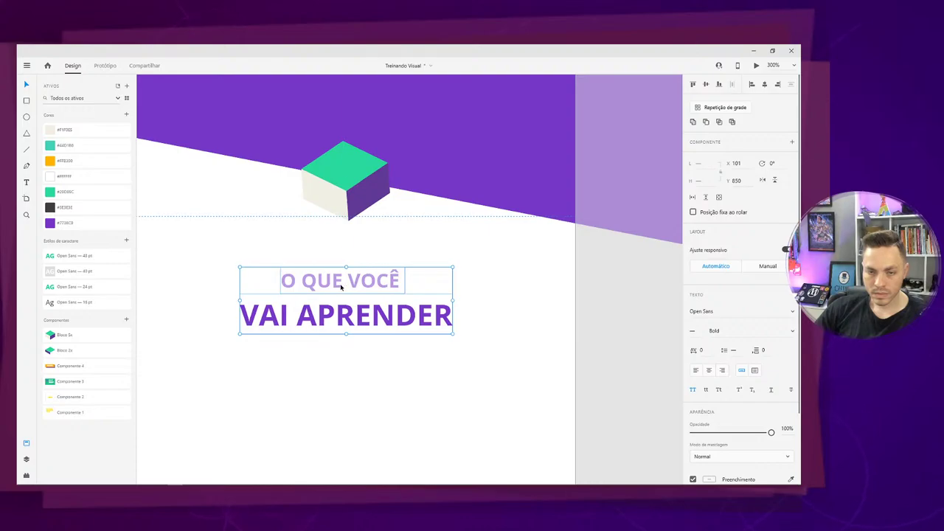
drag(341, 285, 340, 284)
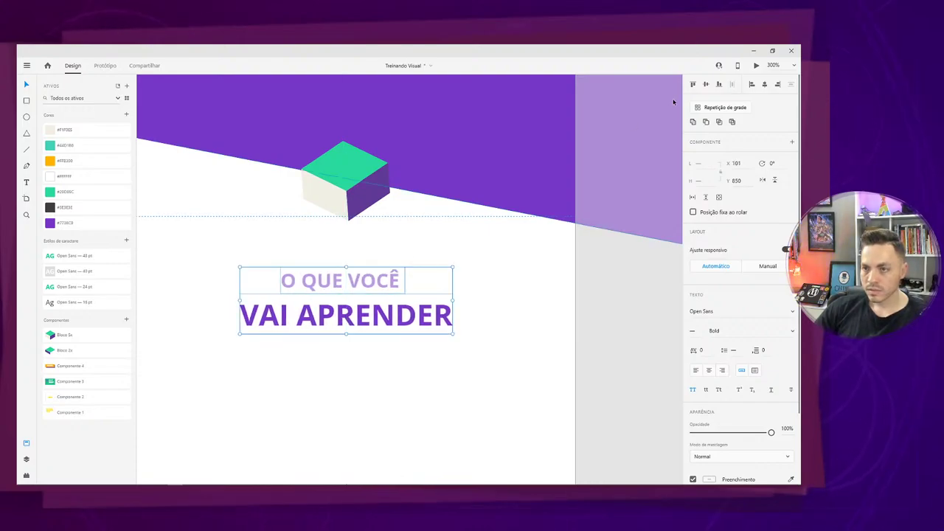
click(764, 85)
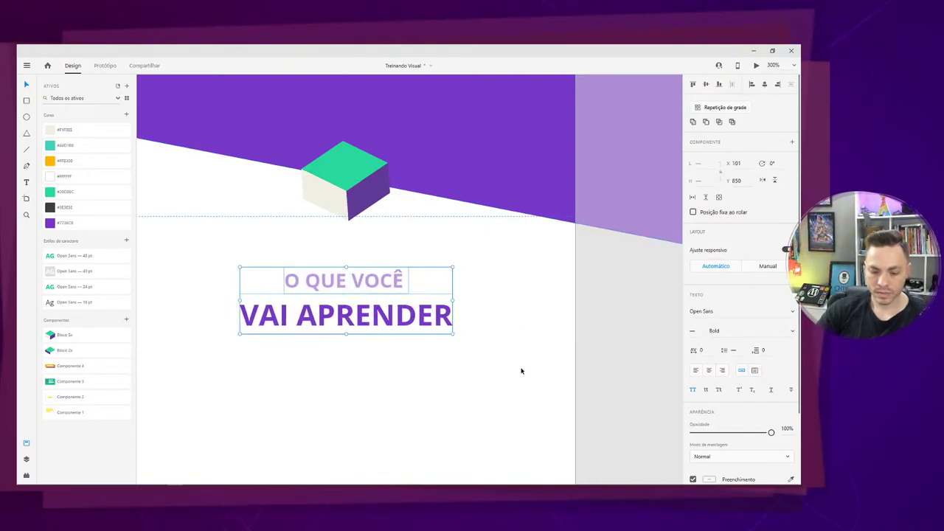
Examine the icon-and-text topics below the "O QUE VOCÊ VAI APRENDER" heading on the Desktop artboard.
key(ctrl+minus)
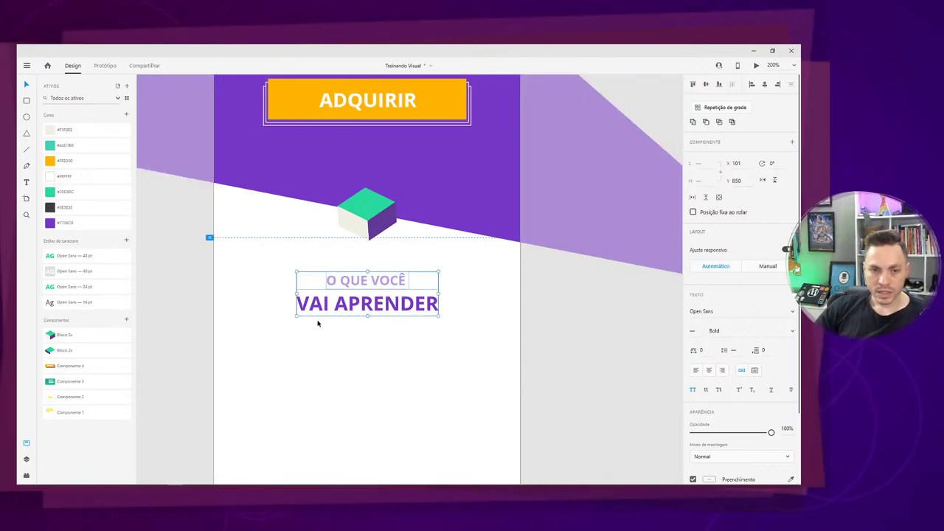
drag(341, 342, 631, 371)
drag(276, 331, 342, 124)
drag(354, 230, 401, 202)
click(207, 247)
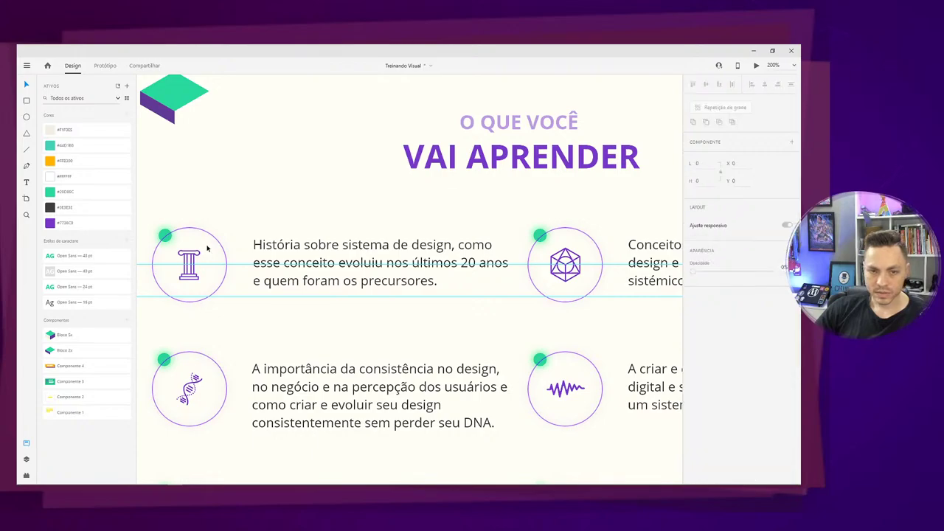
click(225, 251)
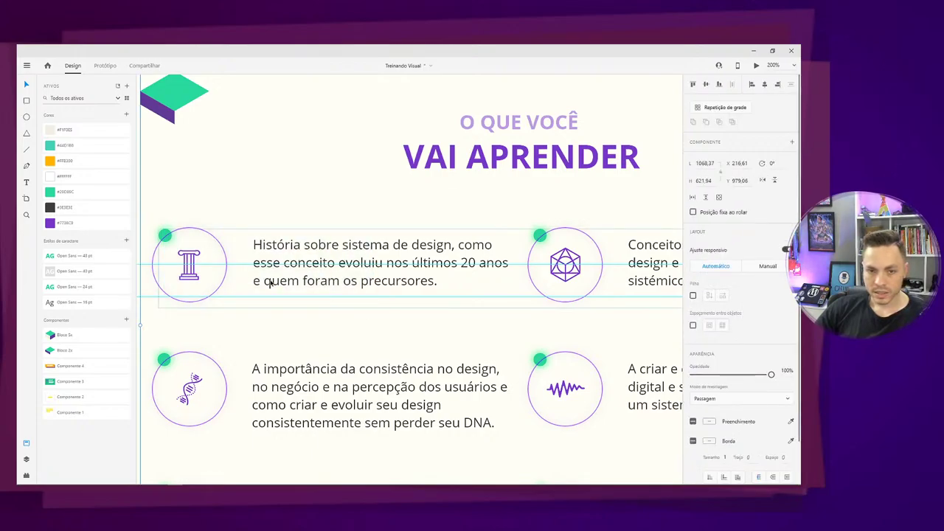
key(ctrl+1)
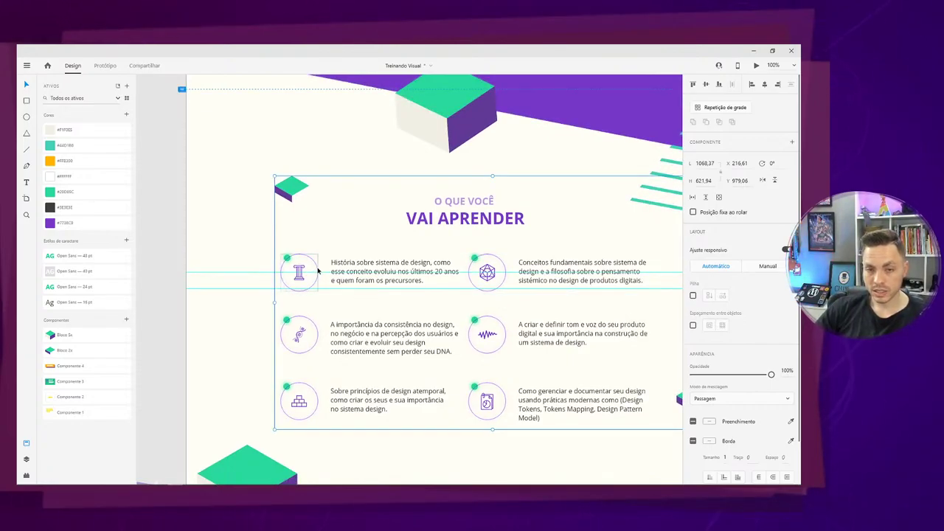
key(Escape)
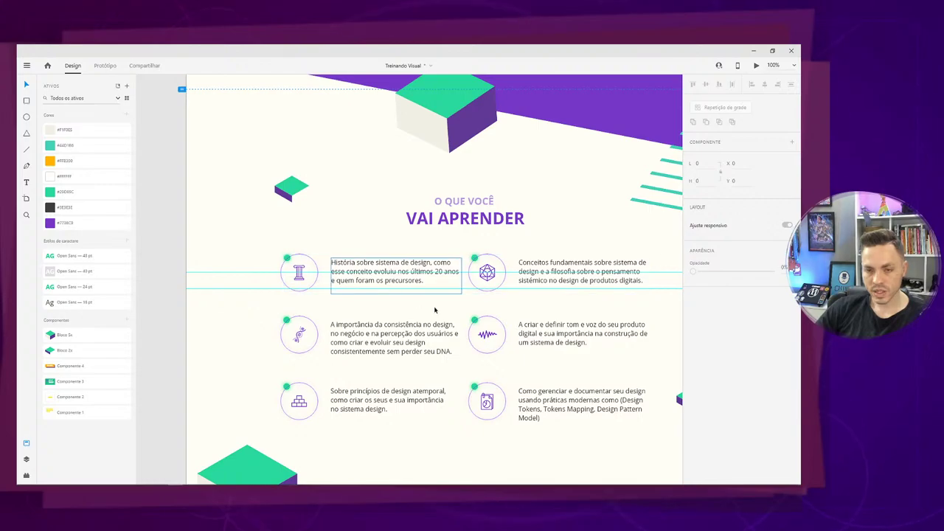
scroll(301, 333, right, 3)
scroll(300, 333, right, 15)
scroll(291, 328, up, 3)
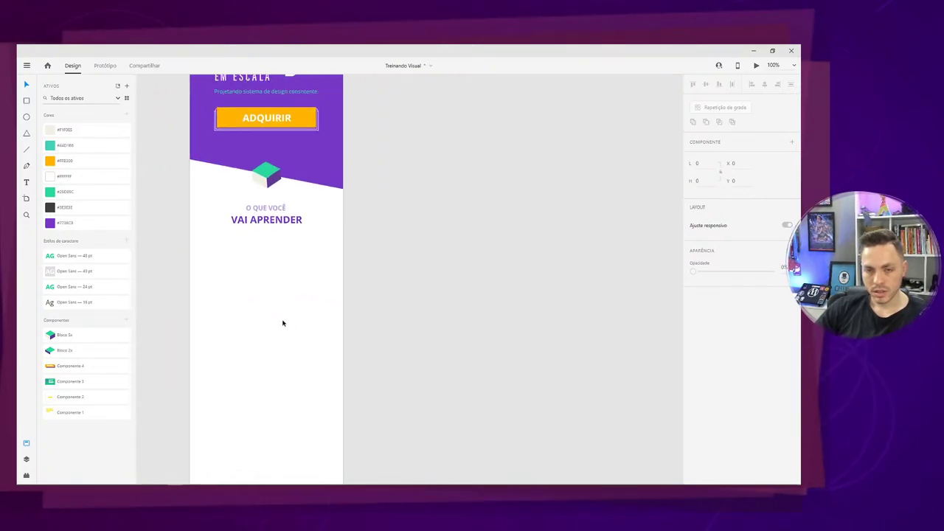
text(Vai aprender)
key(ctrl+z)
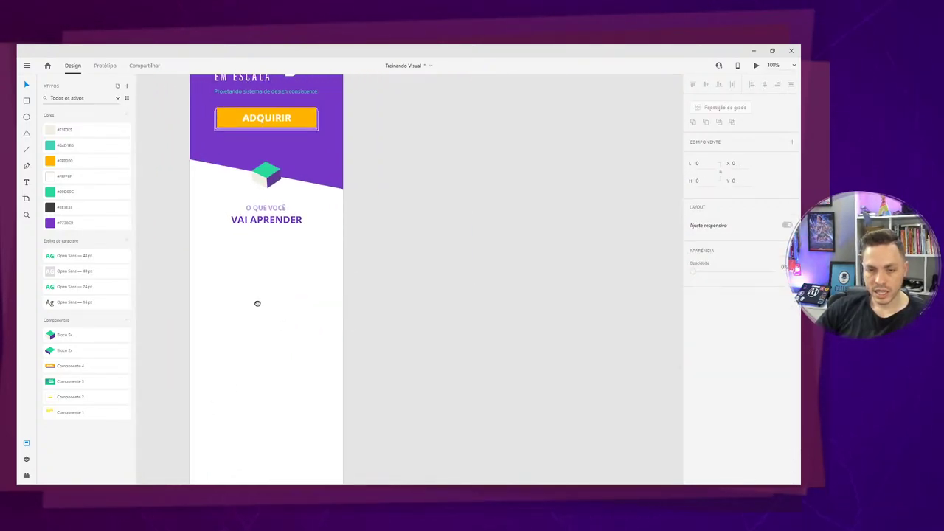
scroll(255, 301, left, 15)
click(313, 290)
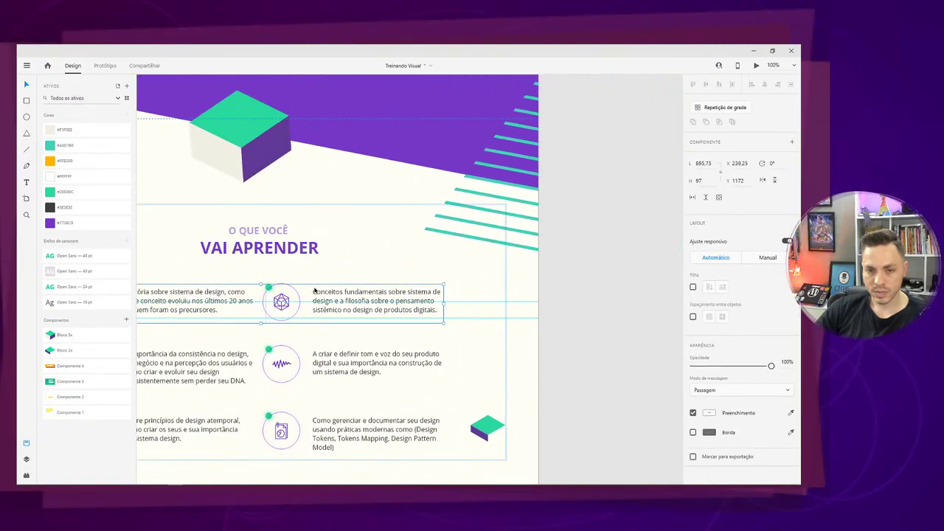
double_click(313, 290)
click(248, 329)
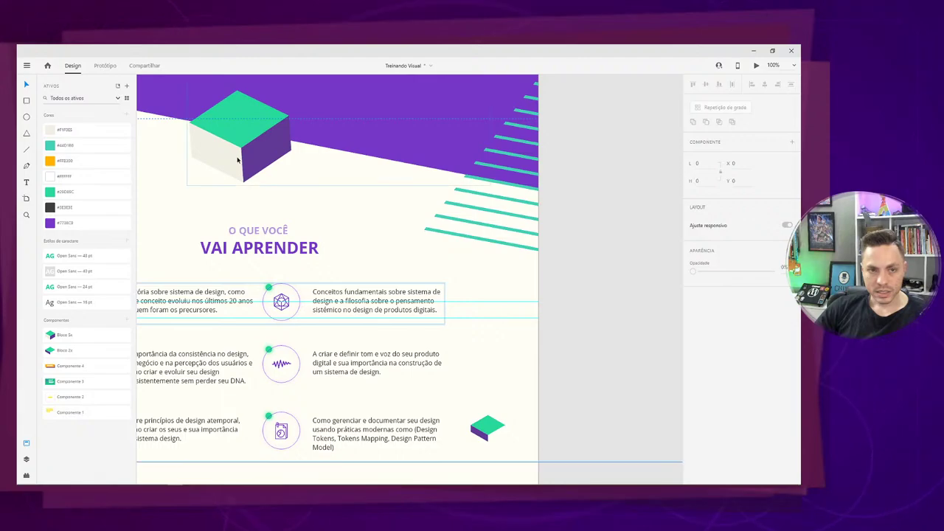
Show the layer list, select the Desktop artboard's Learn group and expand its contents.
click(28, 458)
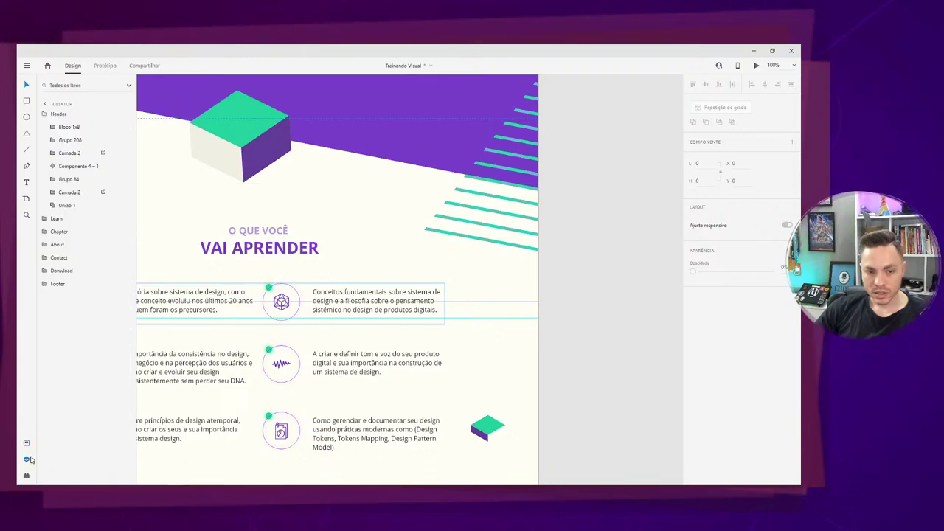
click(85, 236)
drag(265, 332, 491, 315)
click(369, 284)
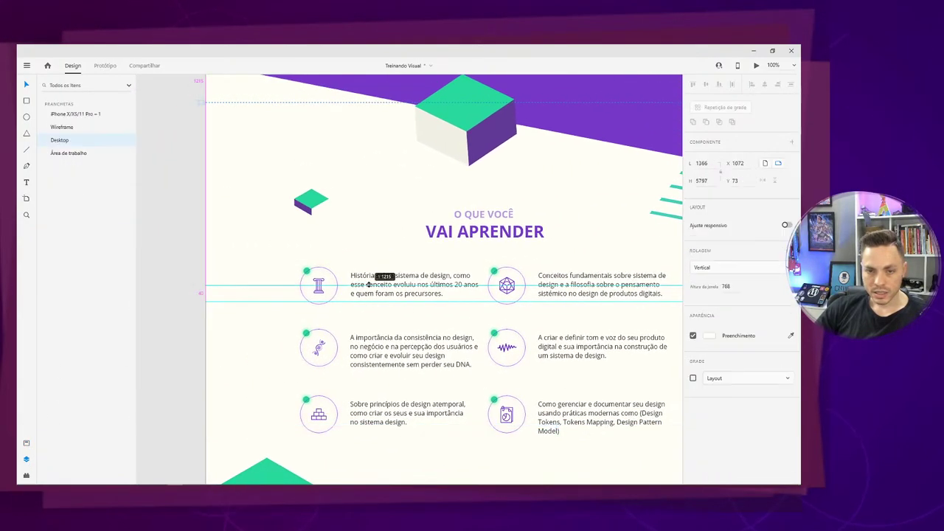
click(368, 283)
double_click(331, 280)
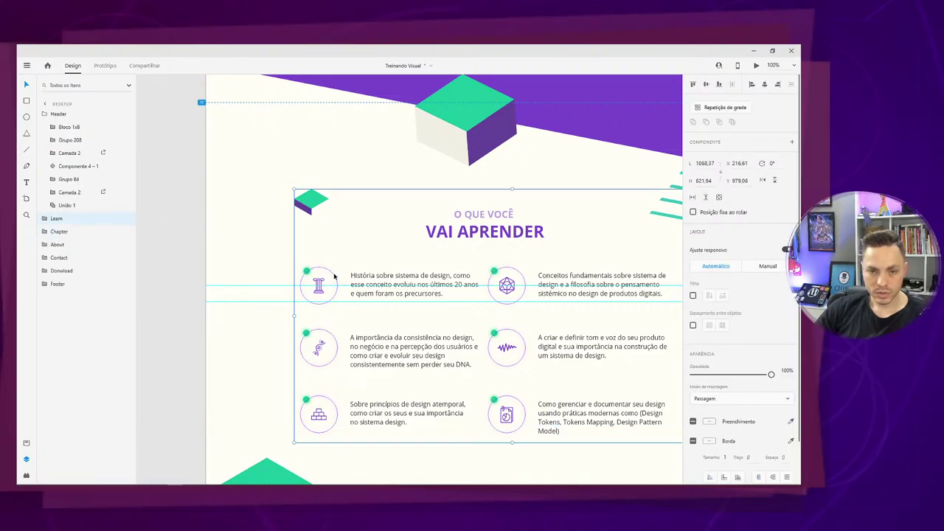
click(76, 220)
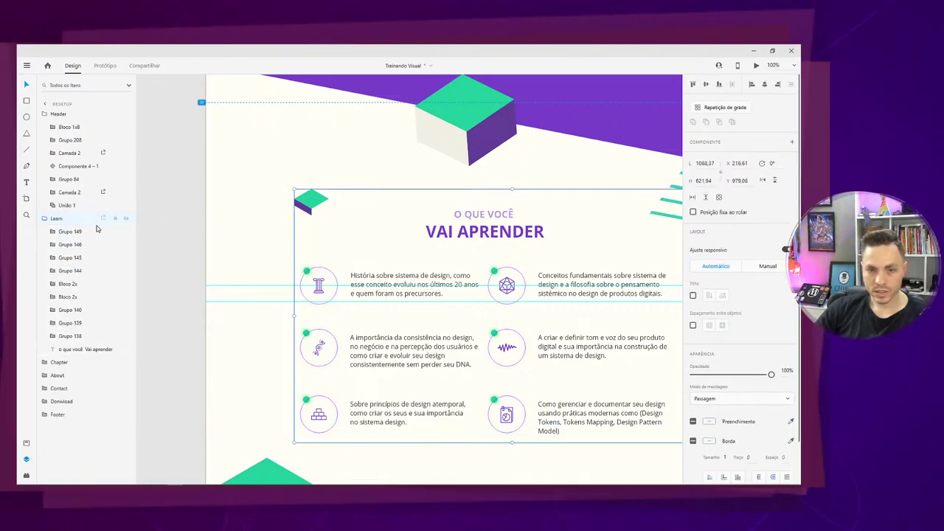
Paste a copy of the Desktop Learn group into the iPhone X artboard and move it to about X -293, Y 872.
drag(501, 323, 81, 269)
scroll(486, 324, right, 5)
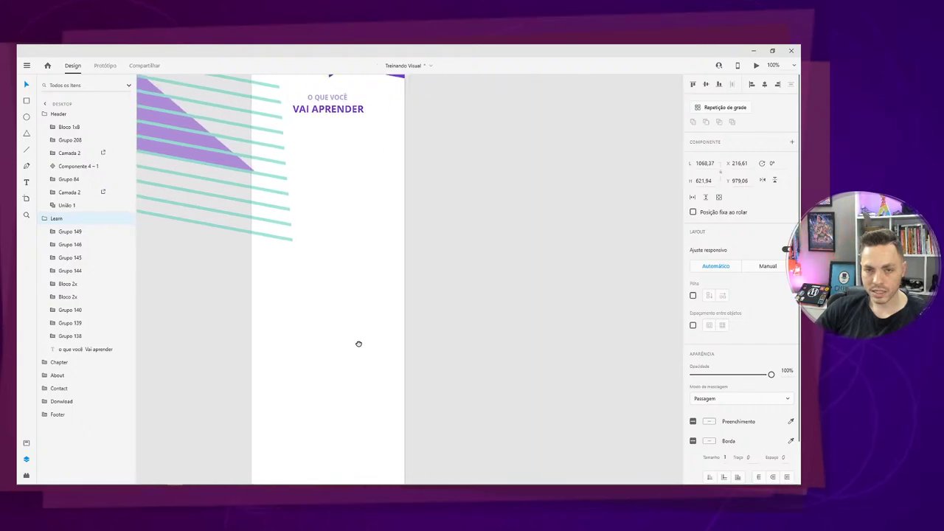
scroll(359, 343, up, 2)
key(ctrl+v)
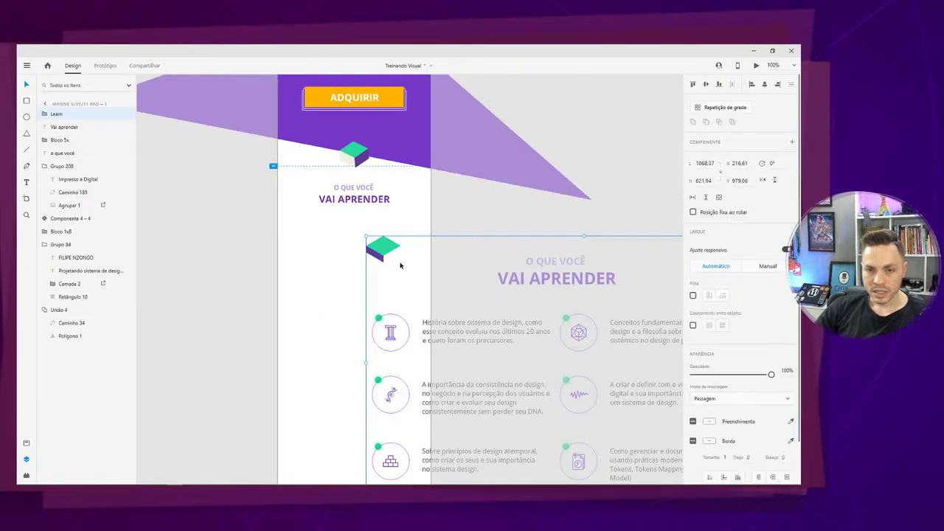
drag(490, 328, 282, 283)
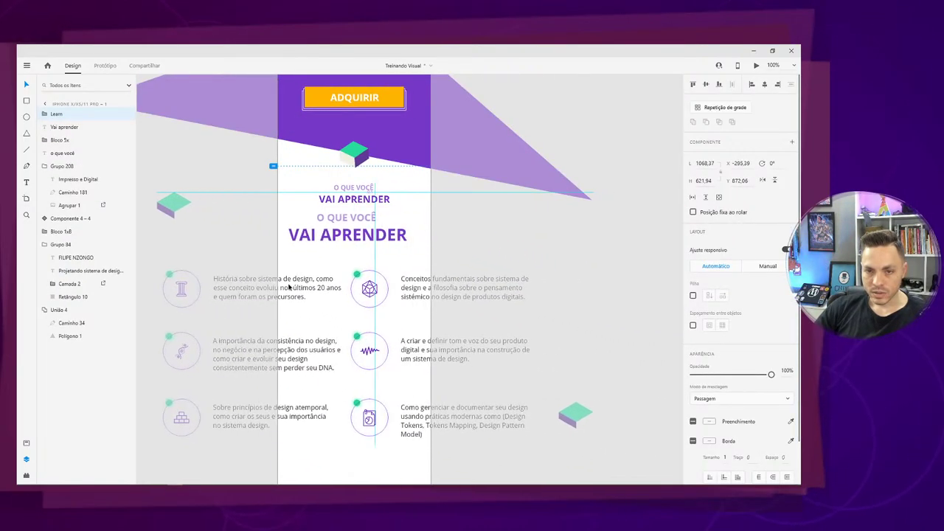
Delete the duplicate "O QUE VOCÊ VAI APRENDER" heading and both decorative Bloco 2x cubes from the pasted Learn group.
double_click(374, 233)
key(Delete)
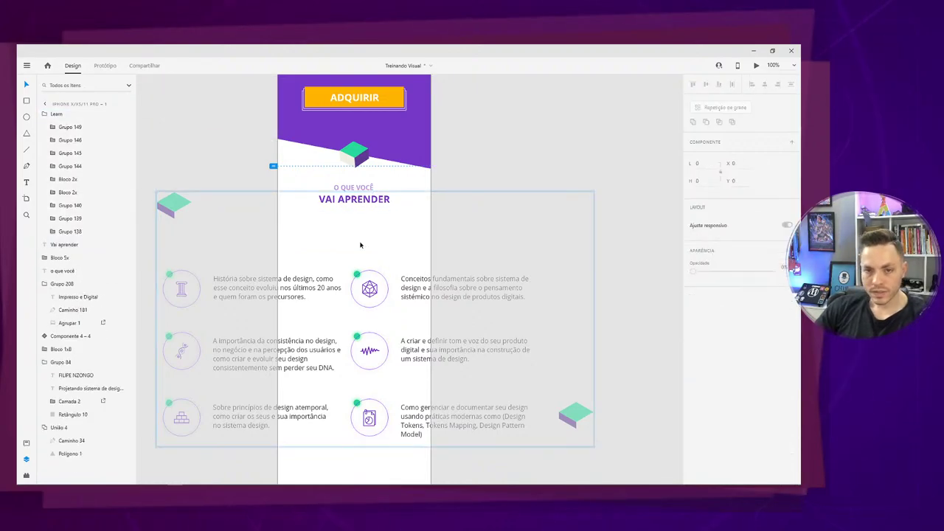
click(174, 211)
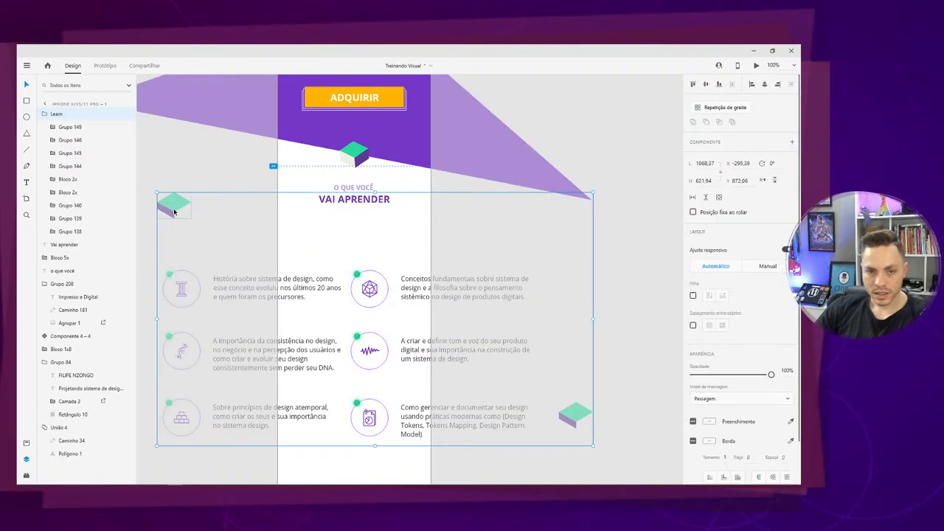
key(Delete)
click(579, 427)
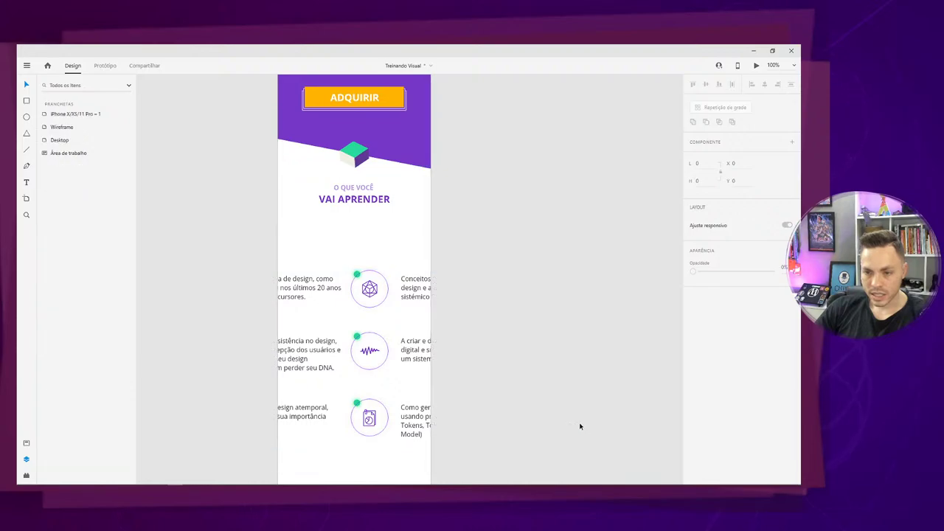
click(423, 373)
double_click(572, 418)
key(ctrl+shift+z)
key(ctrl+shift+z)
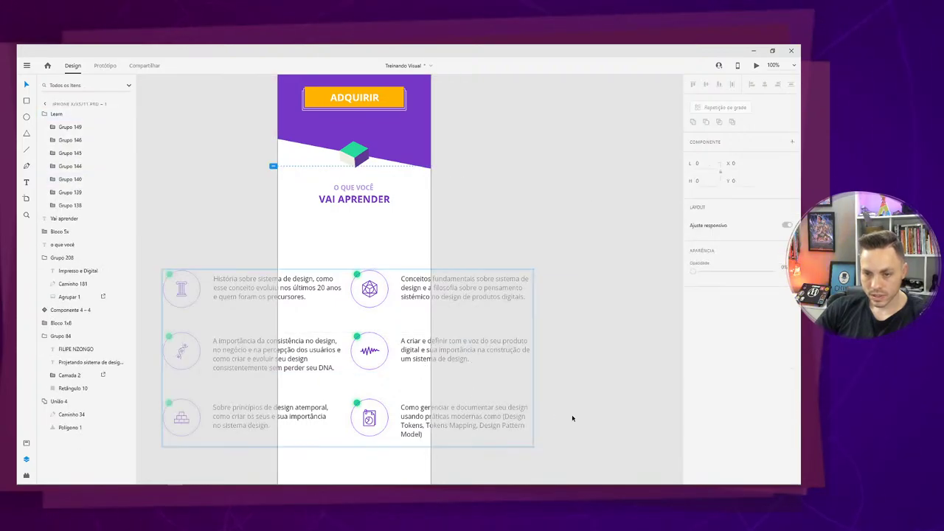
Move the remaining Learn topics group below the mobile heading, to X 47, Y 954.
click(217, 295)
click(179, 282)
drag(320, 288, 454, 246)
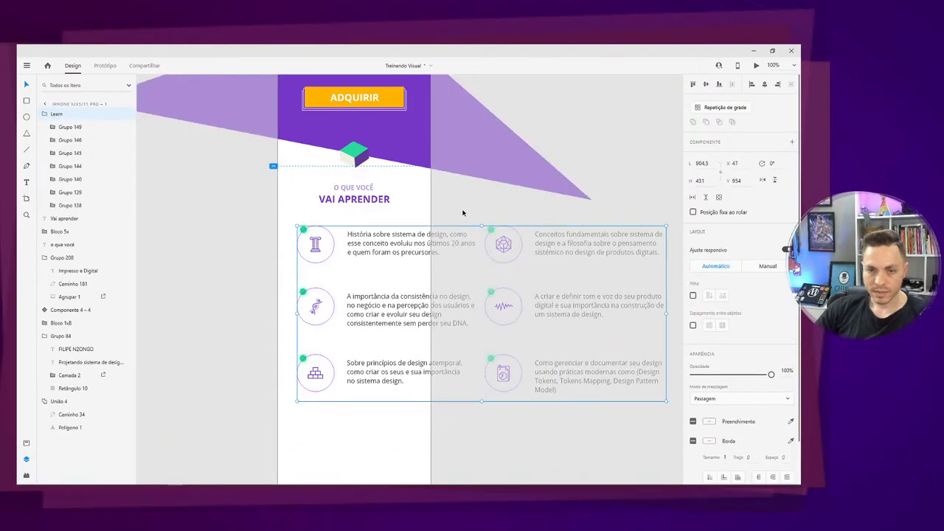
click(463, 213)
key(ctrl+equal)
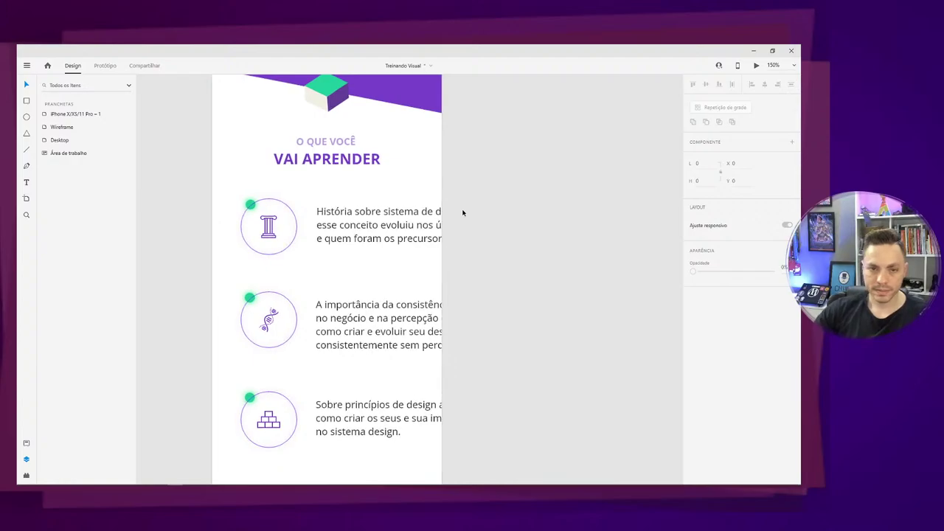
Collapse the expanded groups in the iPhone X layer list and move the Learn group below União 4.
click(424, 255)
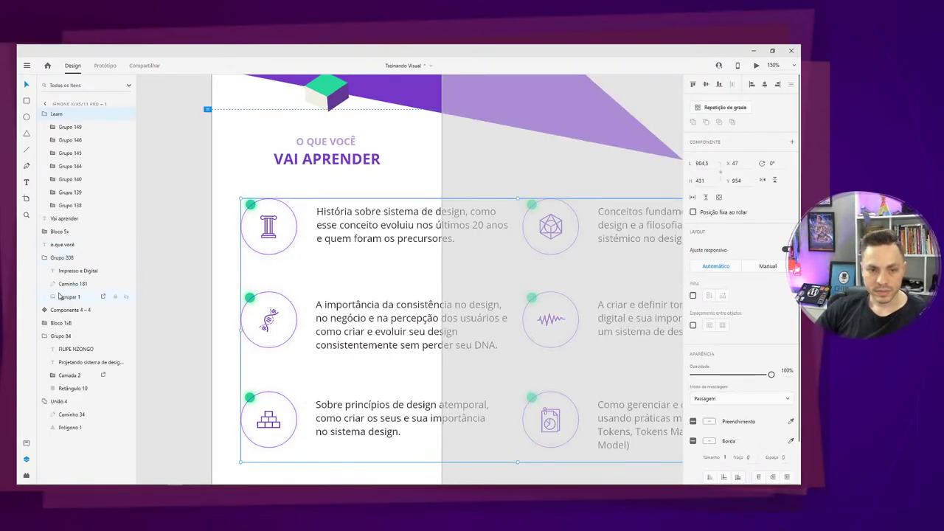
click(44, 336)
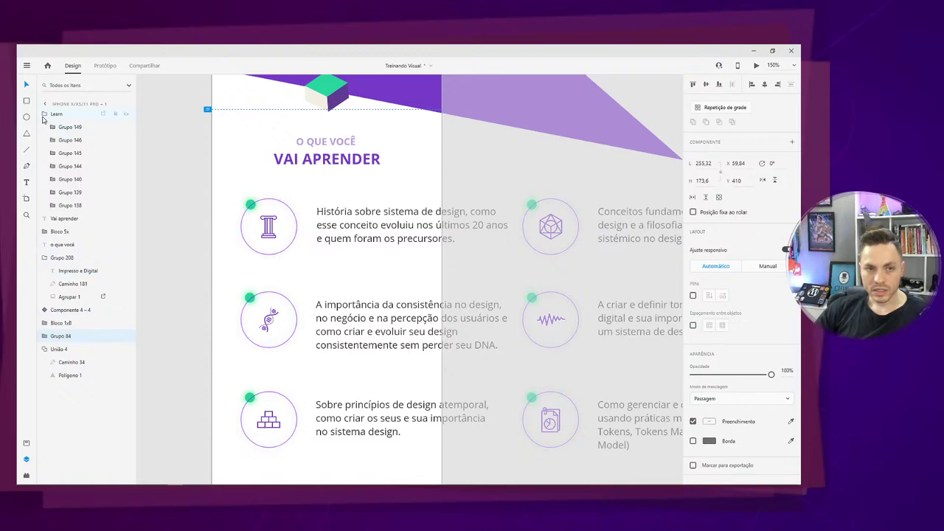
click(44, 115)
drag(59, 122, 58, 243)
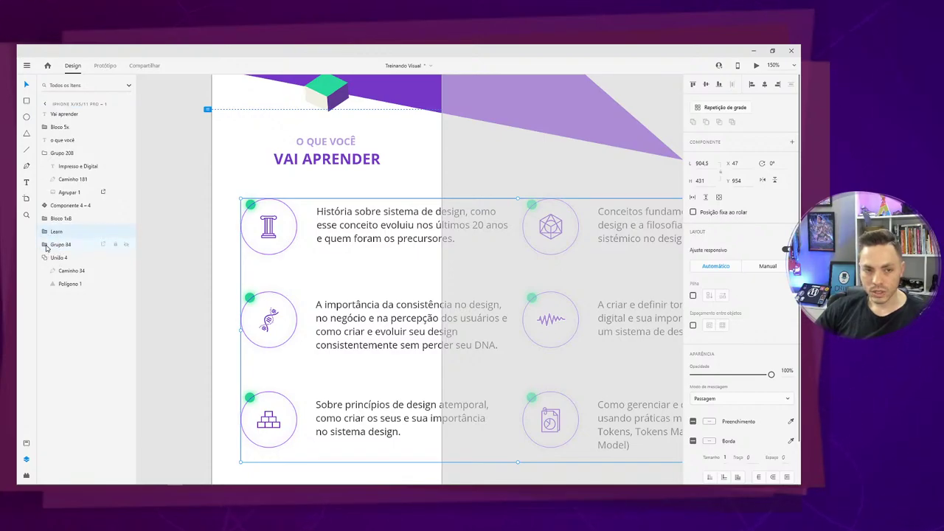
click(45, 246)
click(43, 248)
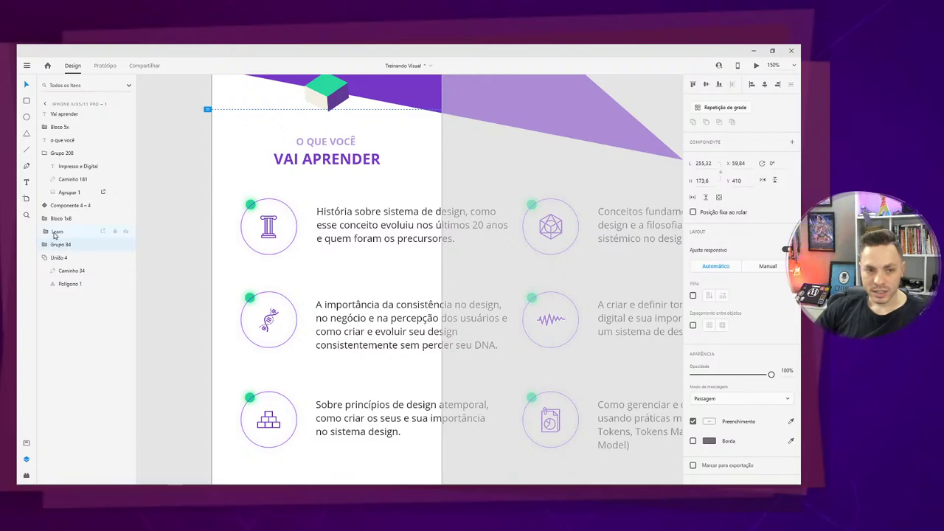
click(45, 258)
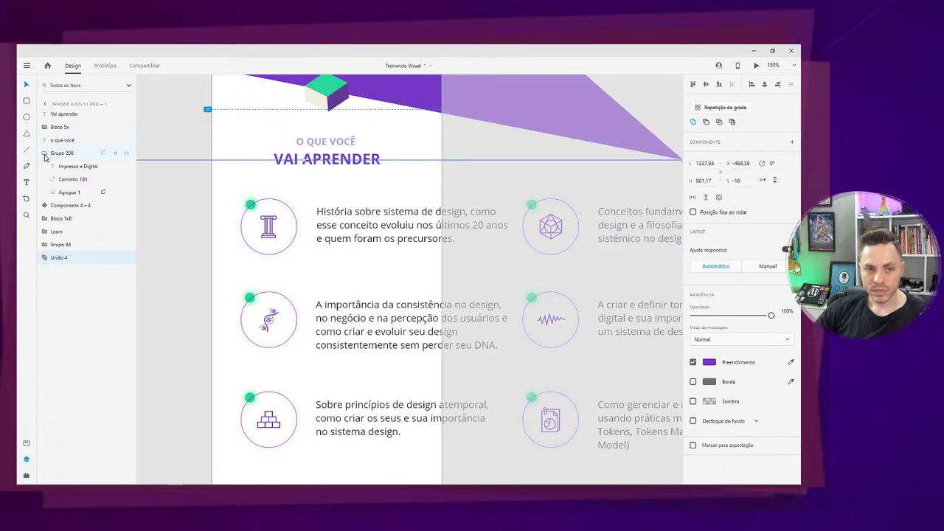
click(44, 154)
click(44, 194)
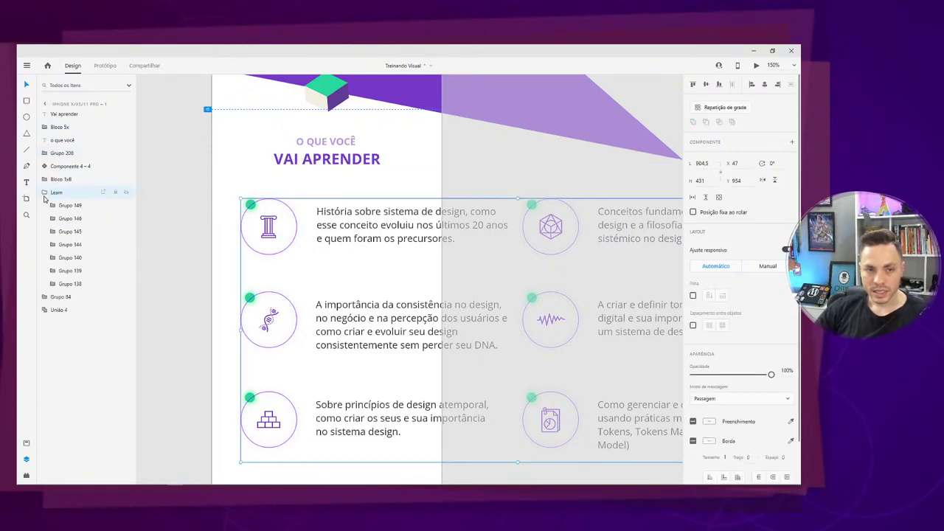
drag(44, 196, 49, 218)
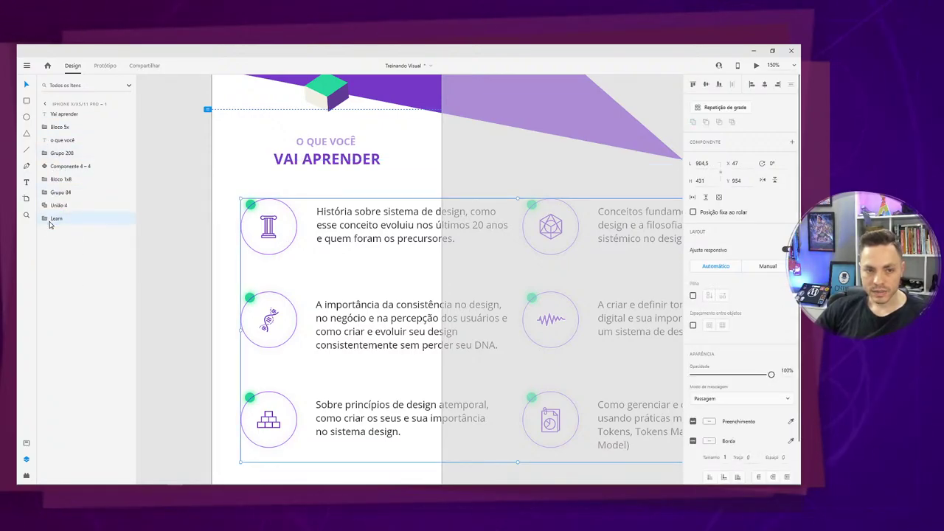
Check which hero elements the União 4, Grupo 84 and Componente 4 – 4 layers represent, switching União 4's visibility off and on.
scroll(239, 247, up, 10)
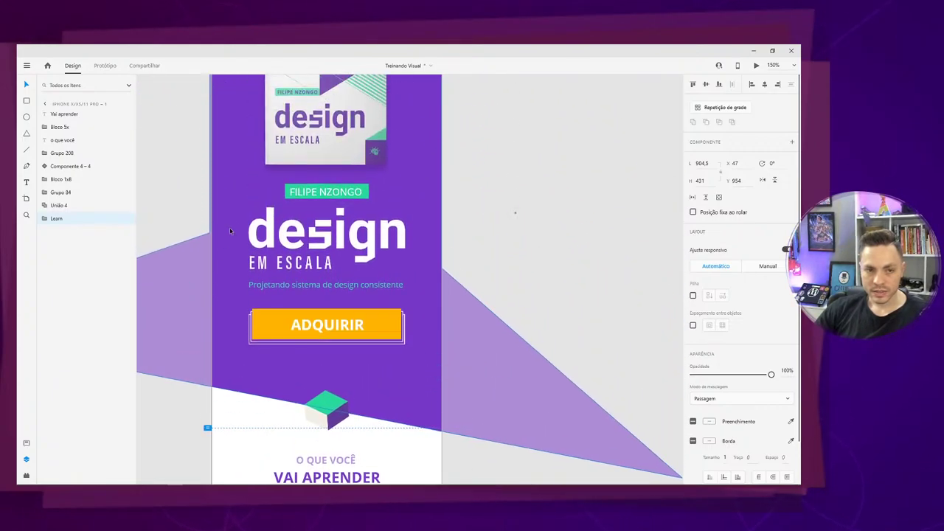
click(211, 261)
click(214, 261)
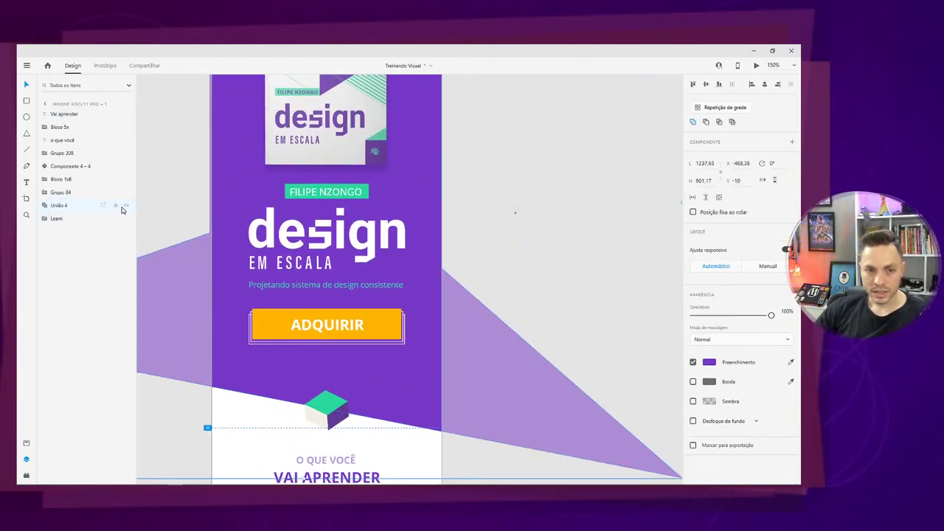
click(126, 206)
click(126, 205)
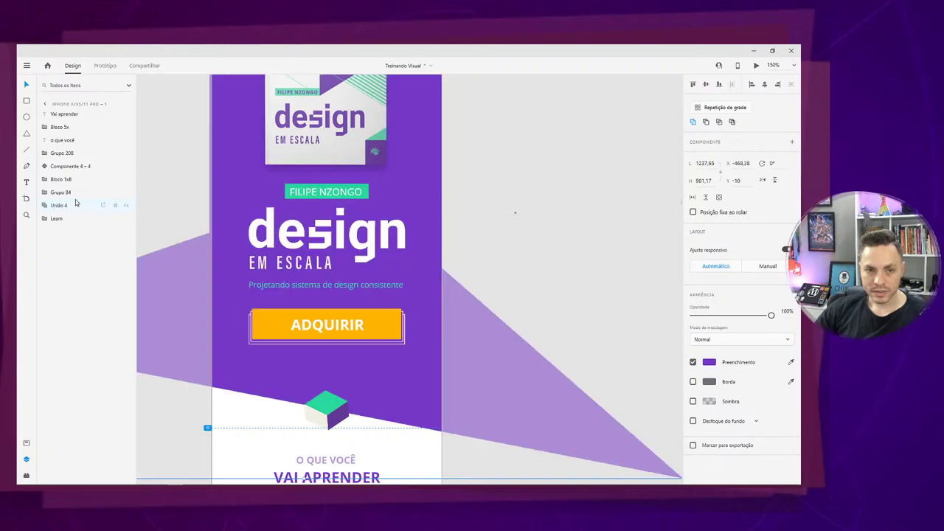
click(79, 193)
click(81, 169)
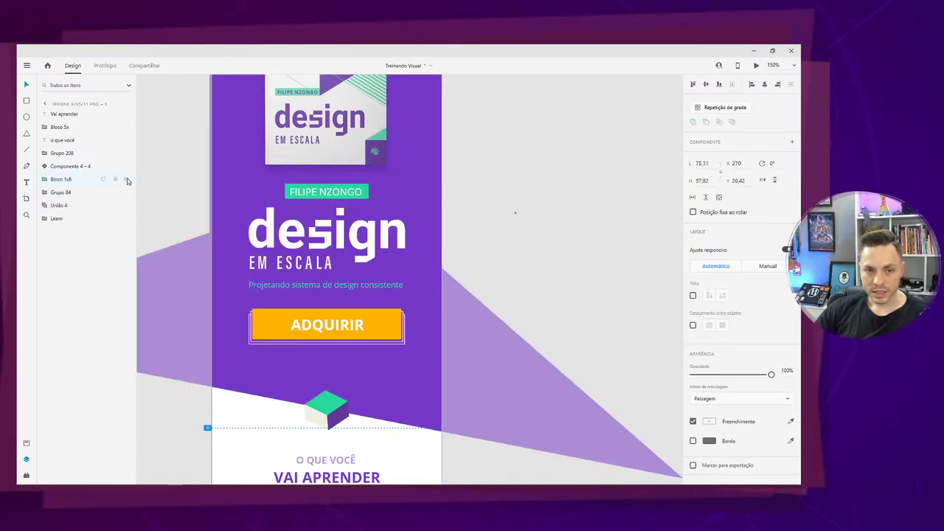
Try deleting the Bloco 1x8 layer and undo the deletion.
drag(246, 414, 281, 284)
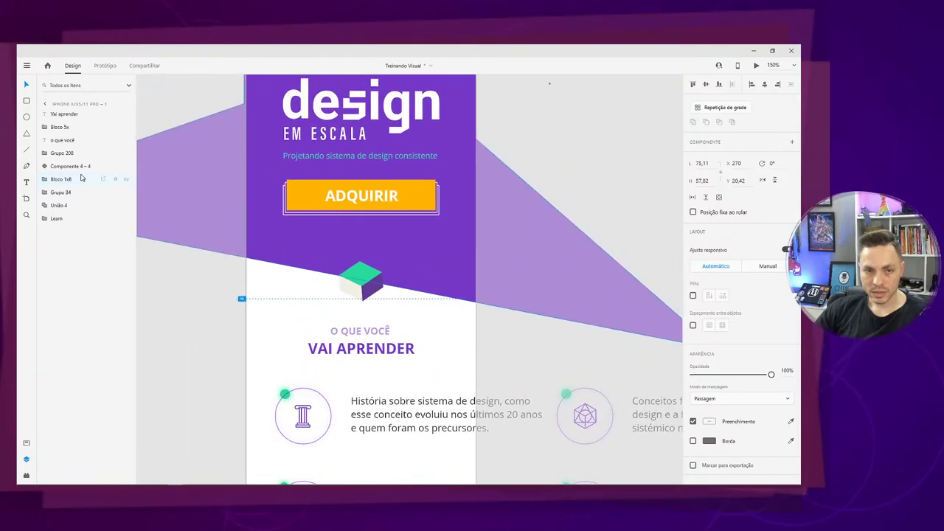
click(82, 181)
key(Delete)
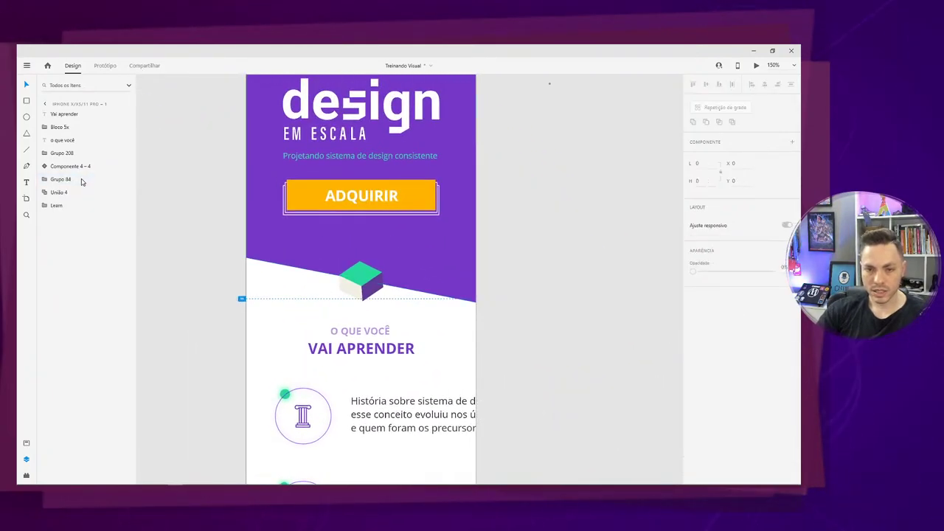
key(ctrl+z)
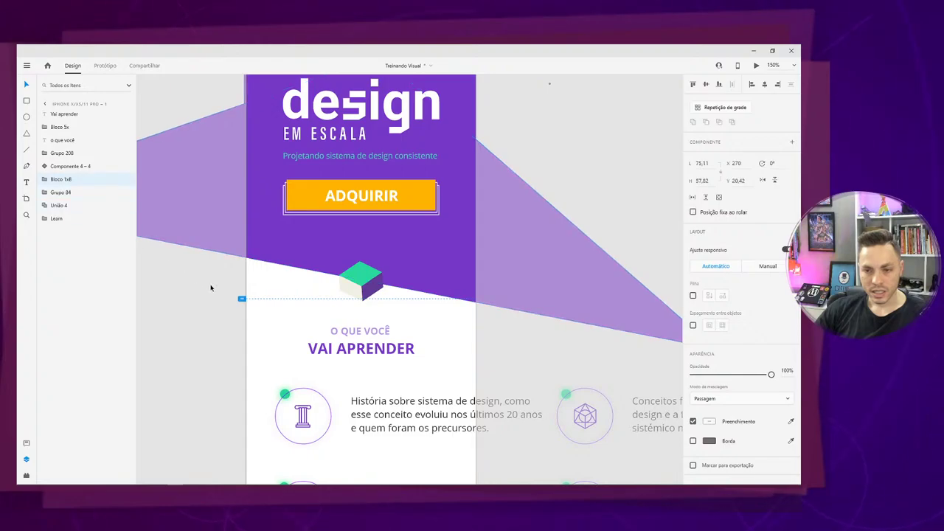
Examine what Componente 4 – 4, Grupo 208, o que você and Bloco 5x correspond to on the iPhone X artboard.
key(ctrl+minus)
key(ctrl+minus)
key(ctrl+minus)
key(ctrl+minus)
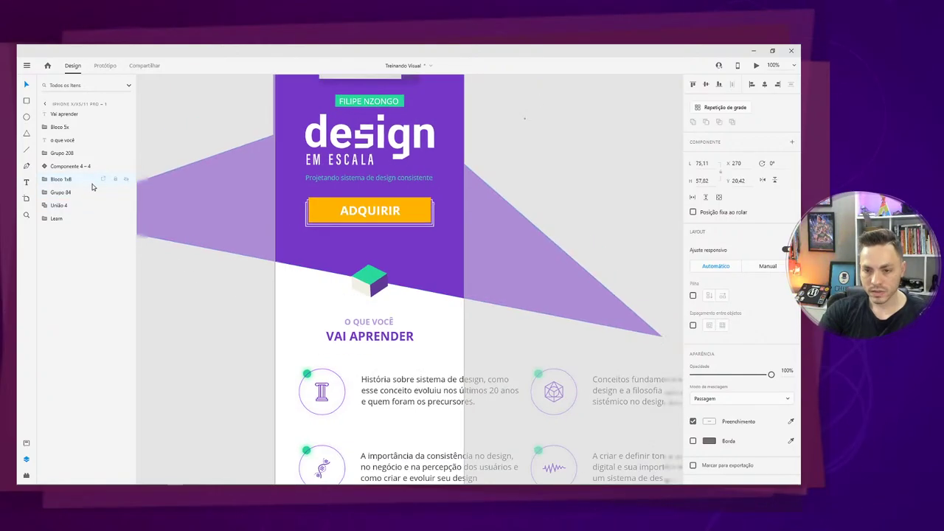
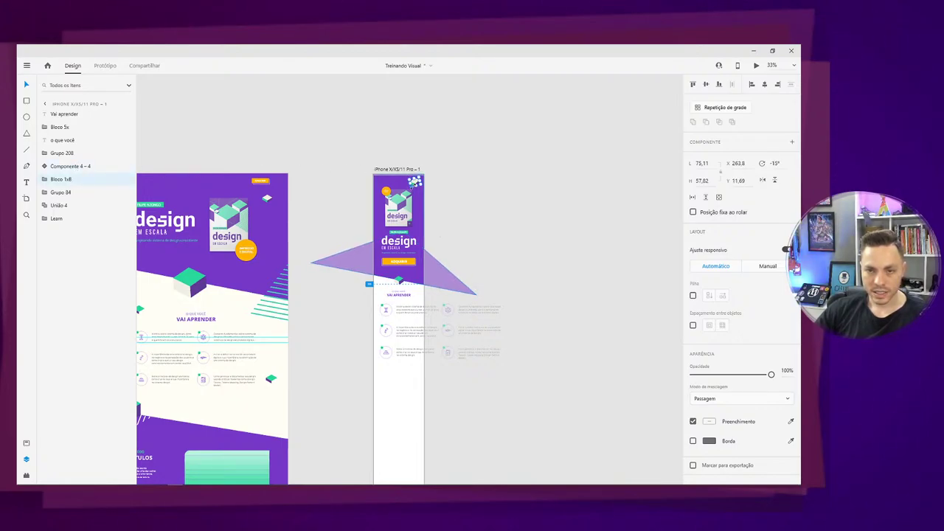
click(74, 166)
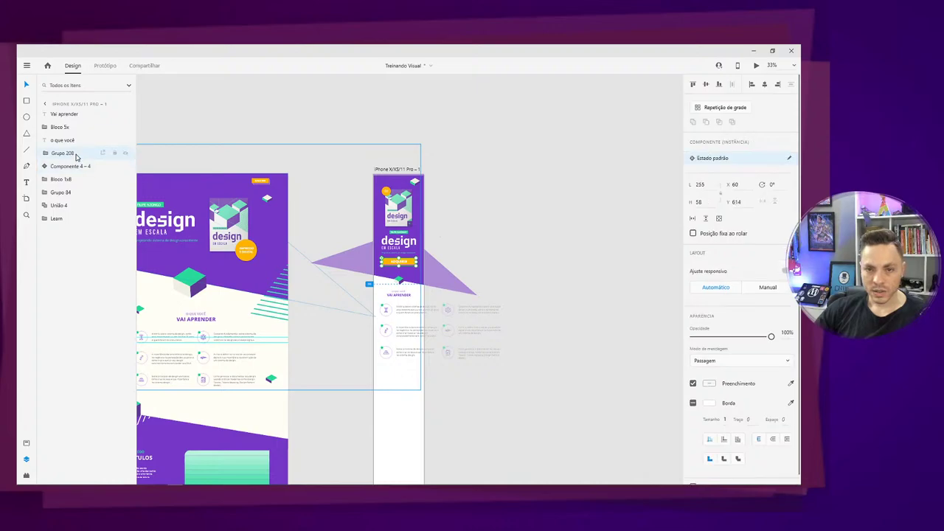
click(76, 155)
click(75, 139)
click(76, 128)
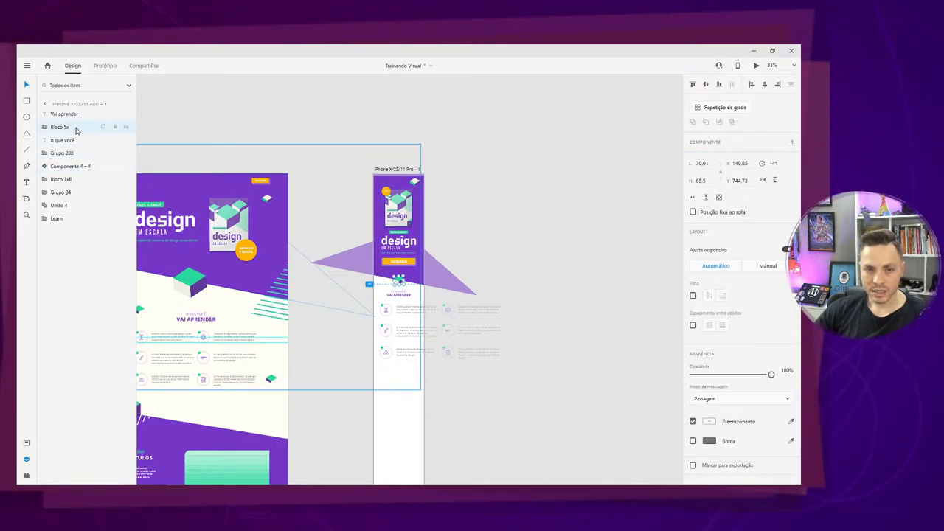
Place Vai aprender below Bloco 5x, group the layers from Vai aprender through União 4, and rename the group Header.
drag(74, 113, 81, 131)
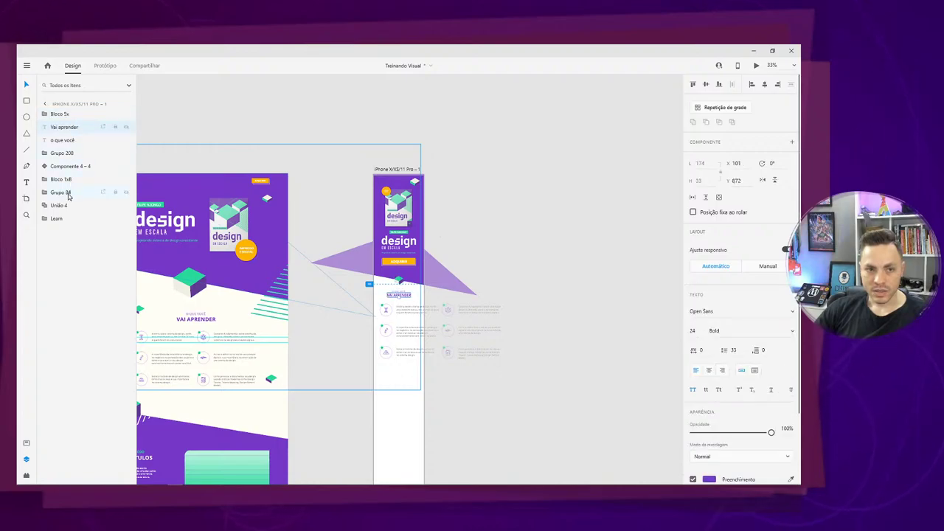
shift+click(67, 205)
key(ctrl+g)
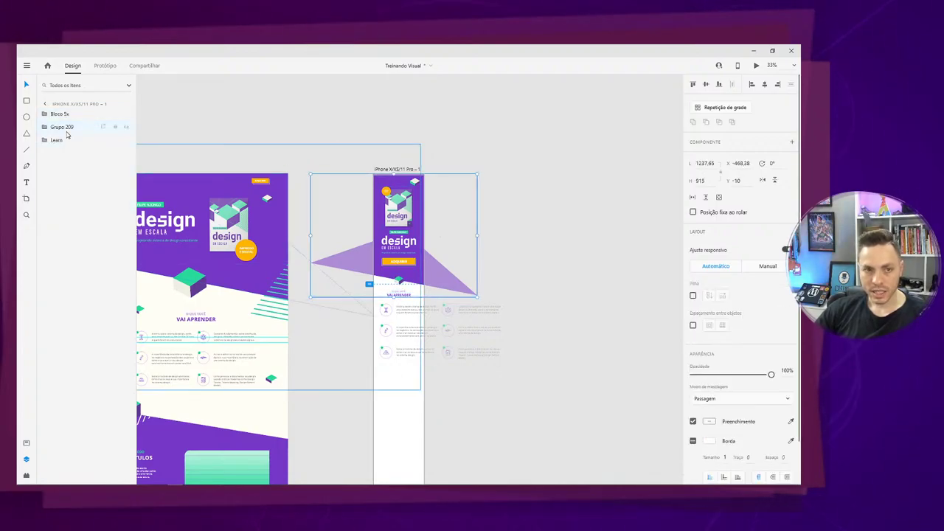
double_click(65, 128)
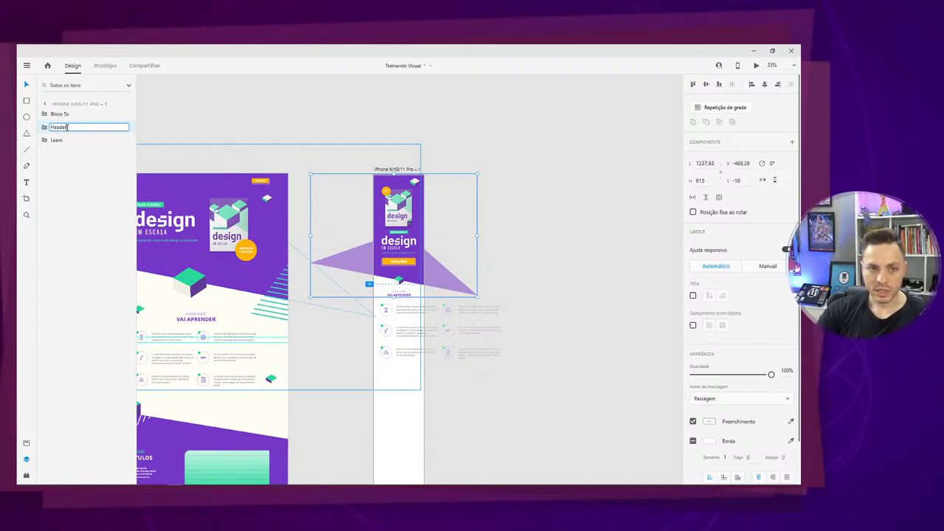
click(77, 140)
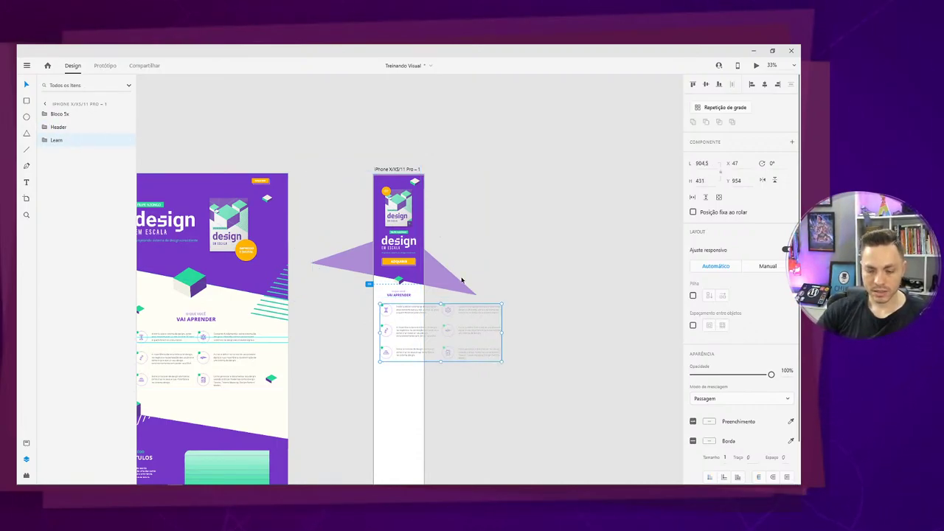
Expand the Learn group and check which topic elements its subgroups hold, toggling the visibility of Grupo 138, 139, 140, 144 and 149.
scroll(462, 280, up, 10)
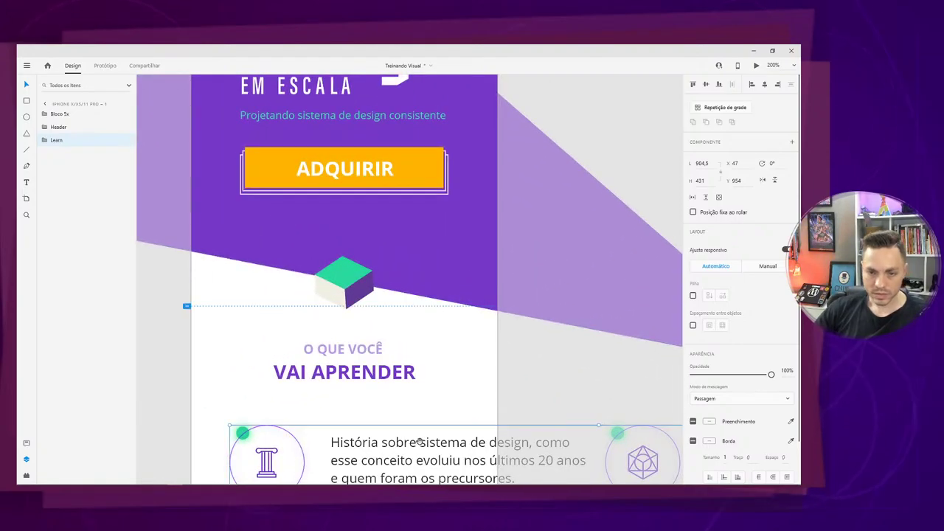
drag(419, 441, 350, 119)
click(45, 140)
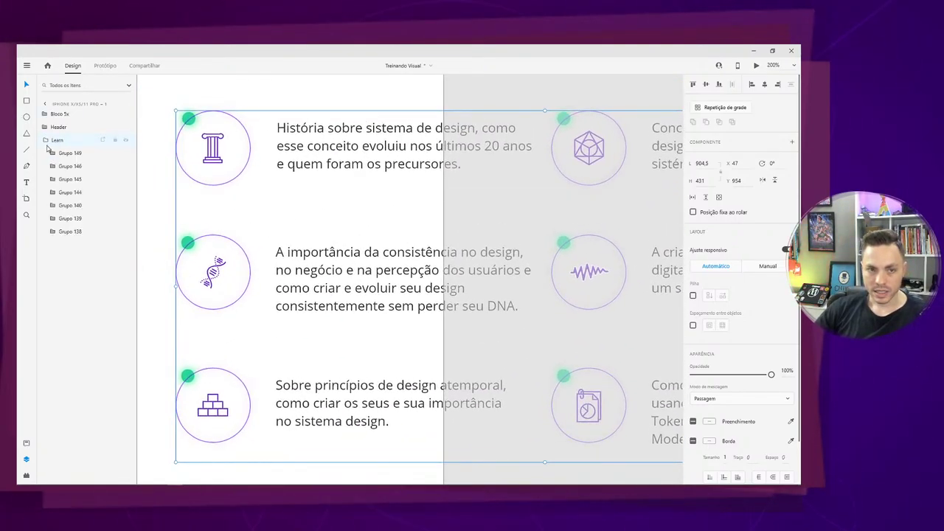
click(71, 153)
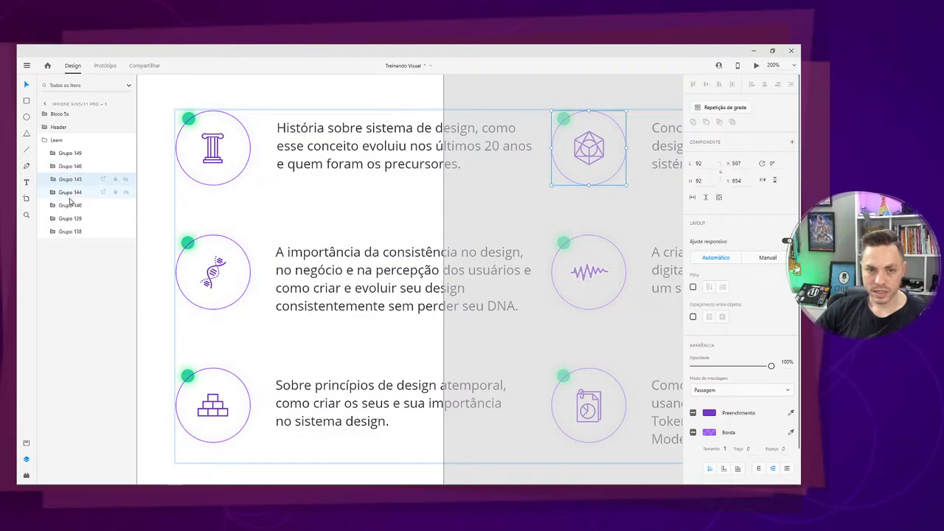
click(70, 206)
click(126, 232)
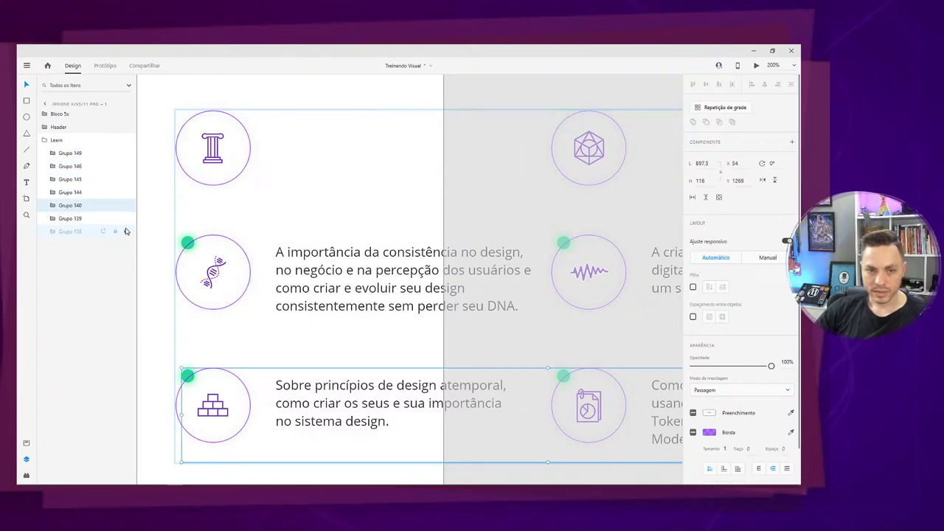
click(126, 233)
click(126, 220)
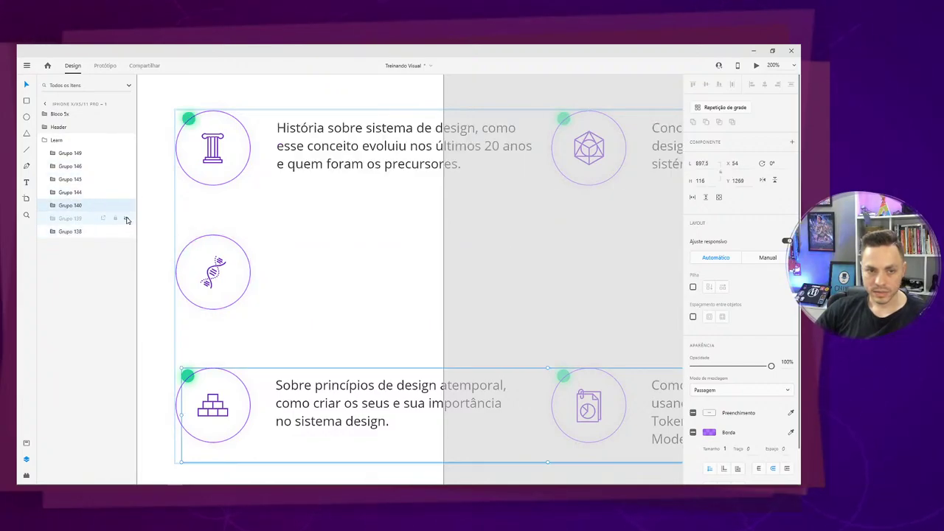
click(126, 219)
click(126, 206)
click(127, 206)
click(126, 193)
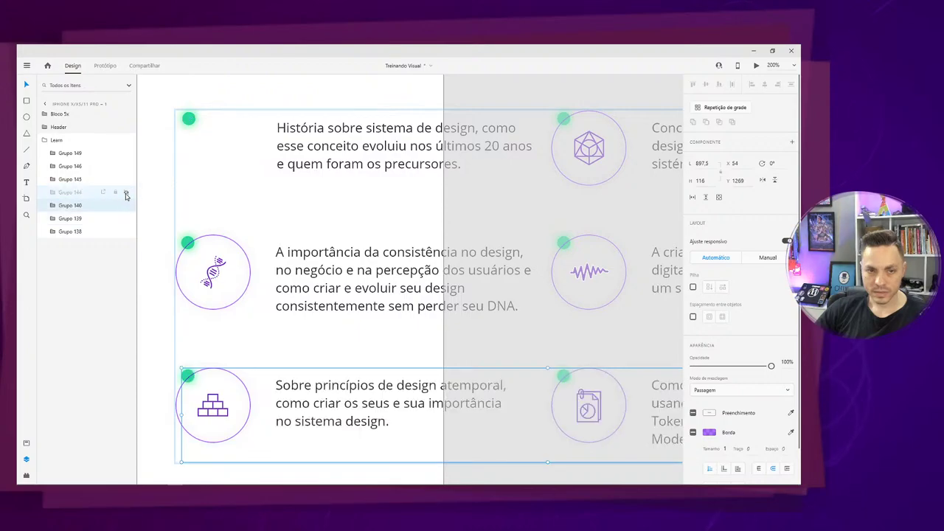
click(126, 193)
click(126, 154)
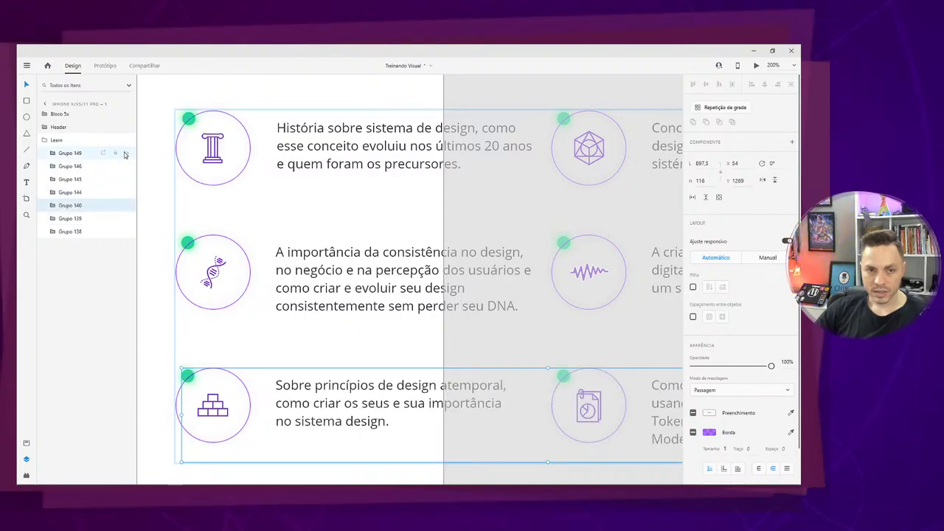
click(125, 154)
Hide the Learn subgroups from Grupo 149 down to Grupo 139, toggling Grupo 139 and 138 to isolate the first topic row.
click(126, 154)
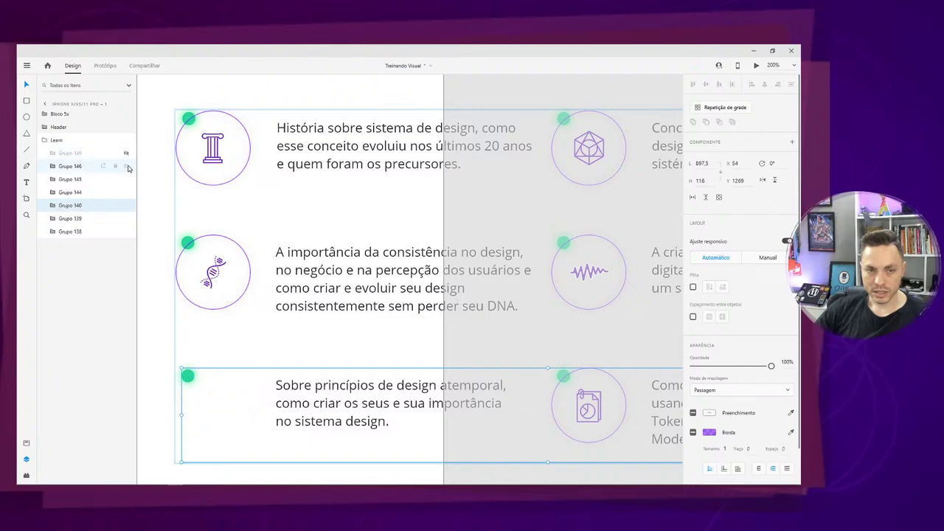
click(126, 167)
click(126, 179)
click(126, 193)
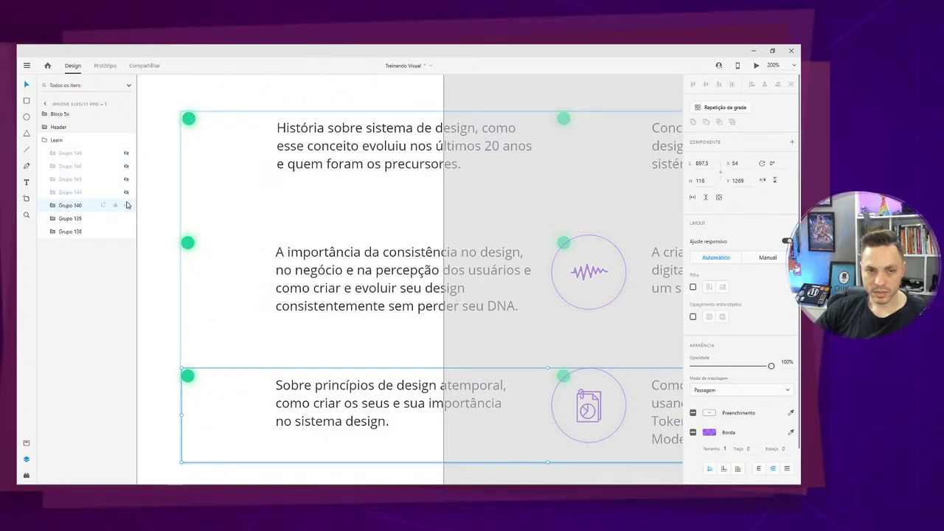
click(126, 205)
click(126, 218)
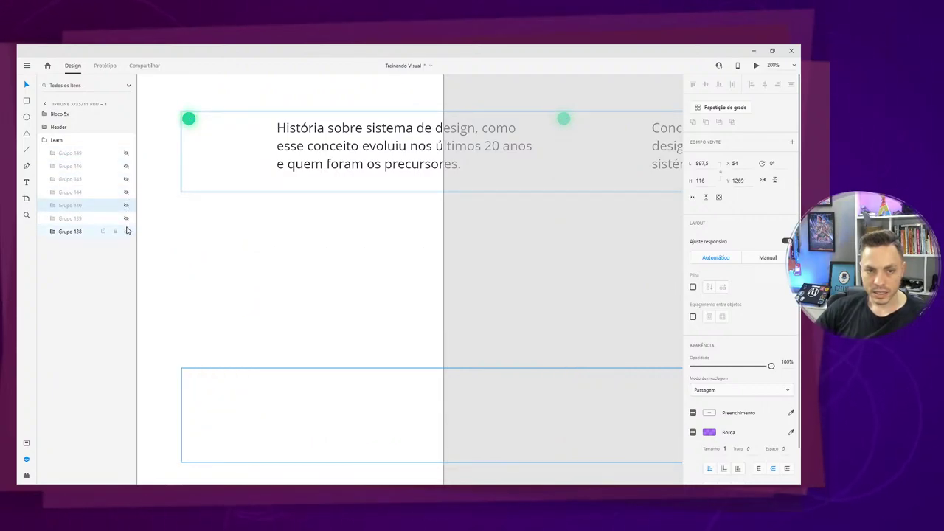
click(126, 231)
click(127, 231)
click(126, 218)
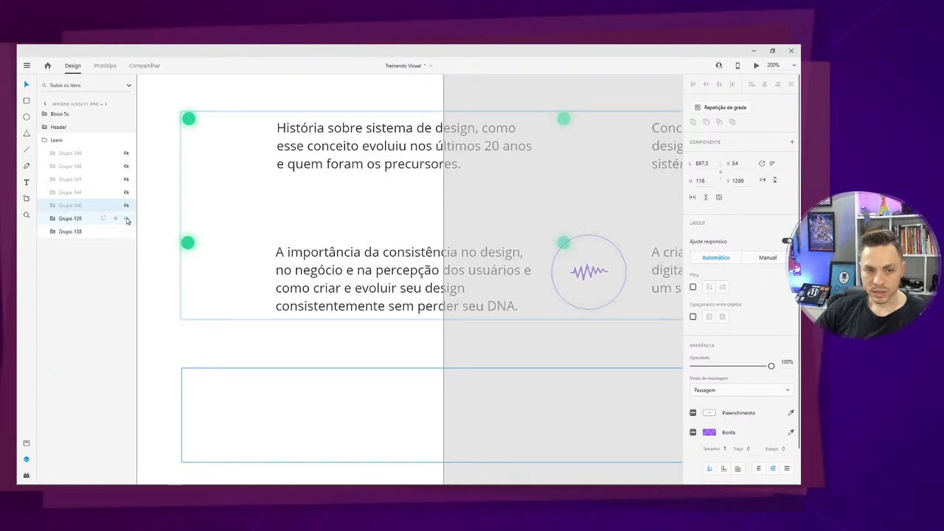
click(126, 218)
click(126, 232)
click(126, 233)
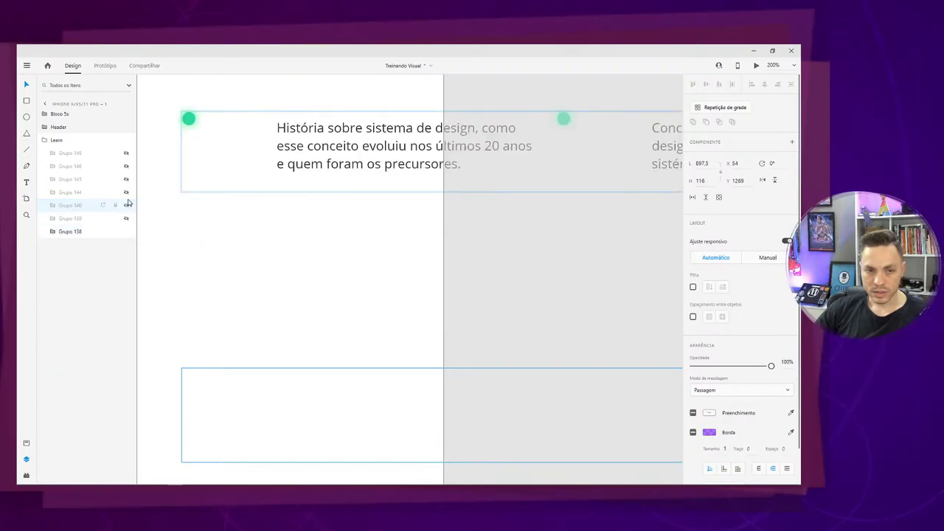
Show Grupo 144, 145, 139, 140, 146 and 149 again to match each icon with its topic row.
click(126, 192)
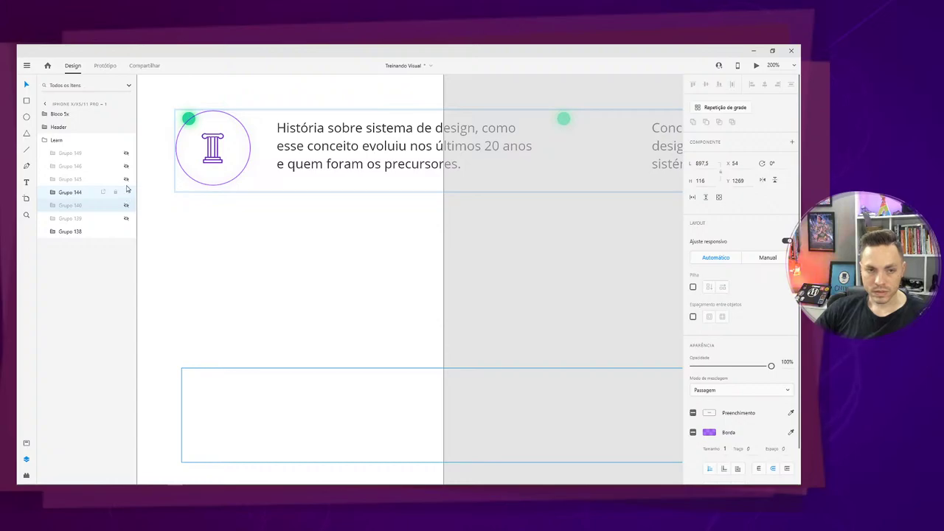
click(126, 180)
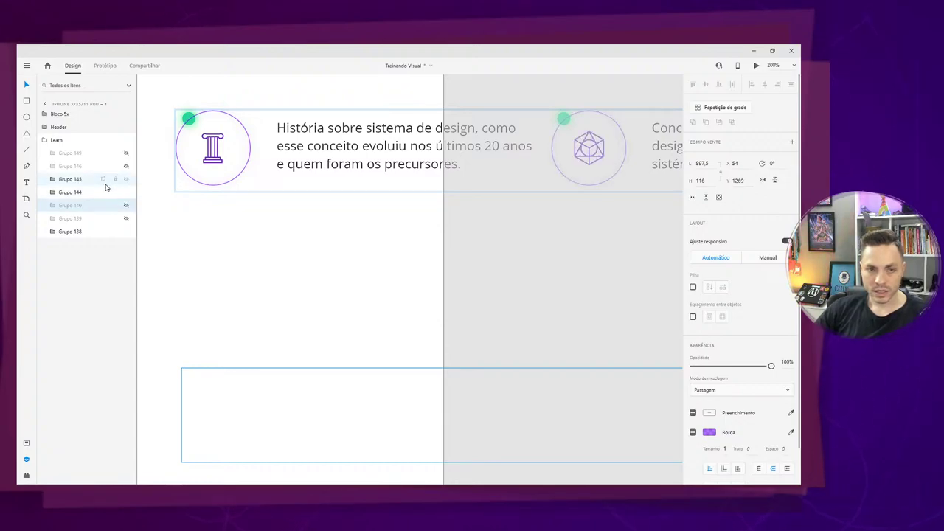
click(126, 217)
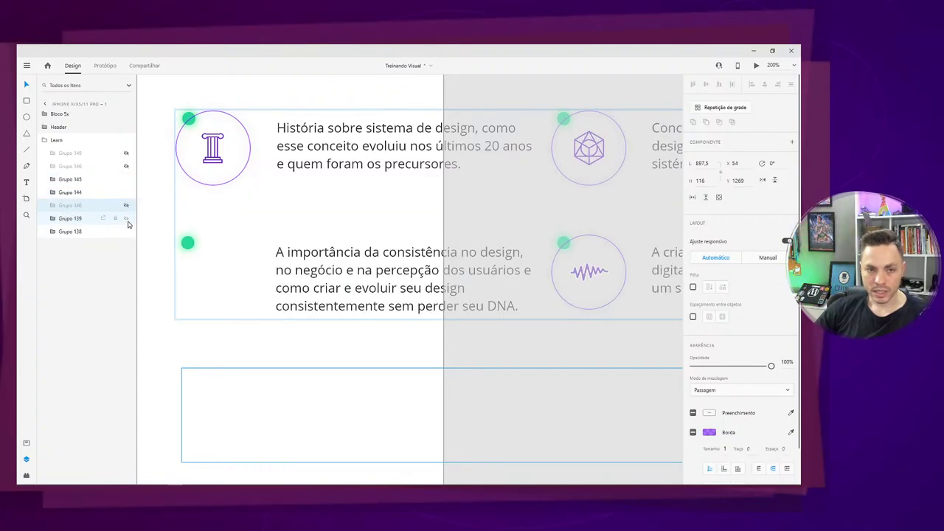
click(126, 205)
click(126, 166)
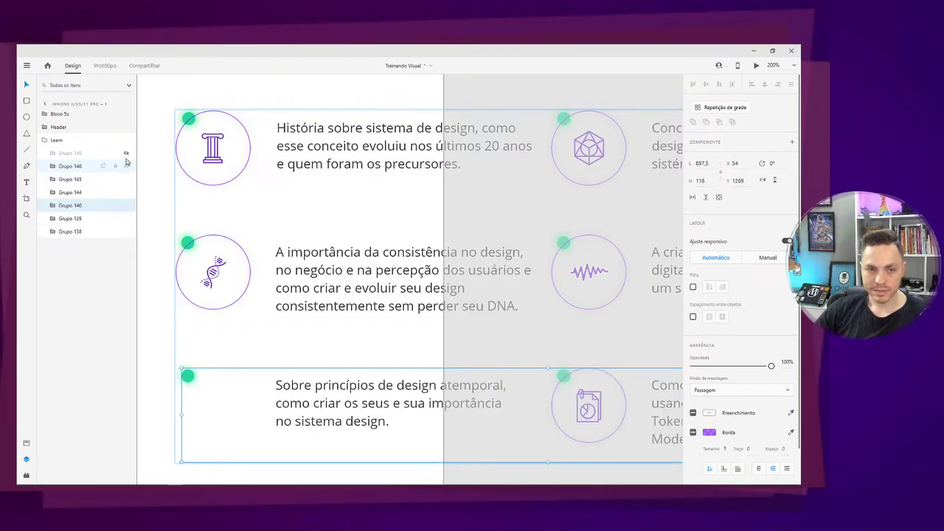
click(126, 152)
Ungroup the Learn group on the iPhone X artboard.
click(204, 100)
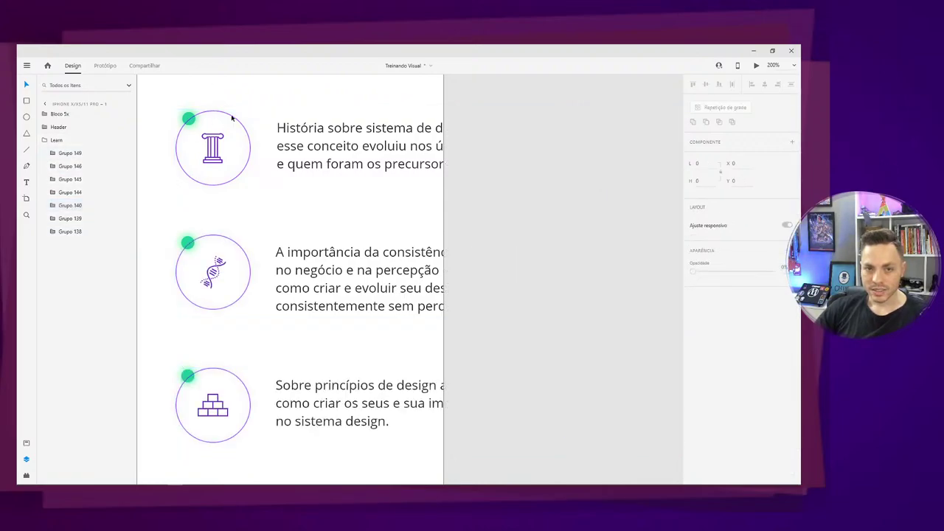
click(232, 117)
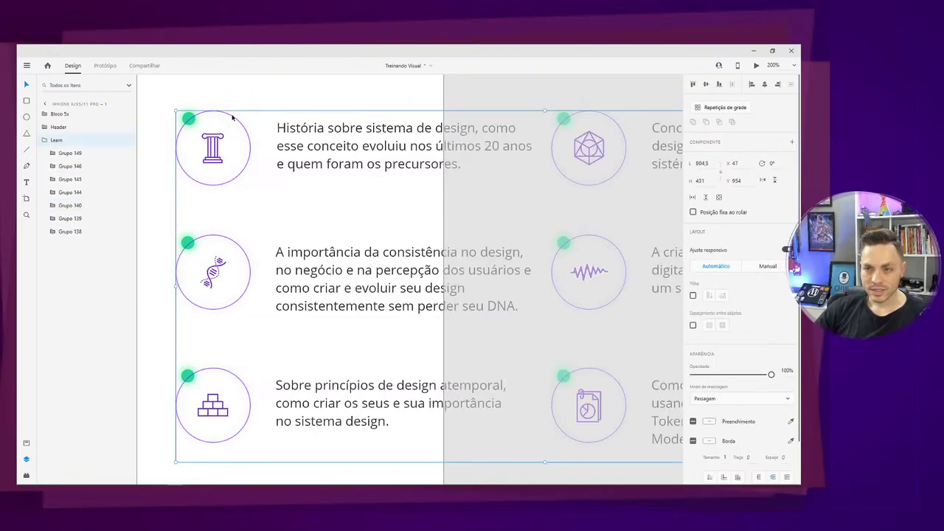
right_click(379, 162)
click(411, 301)
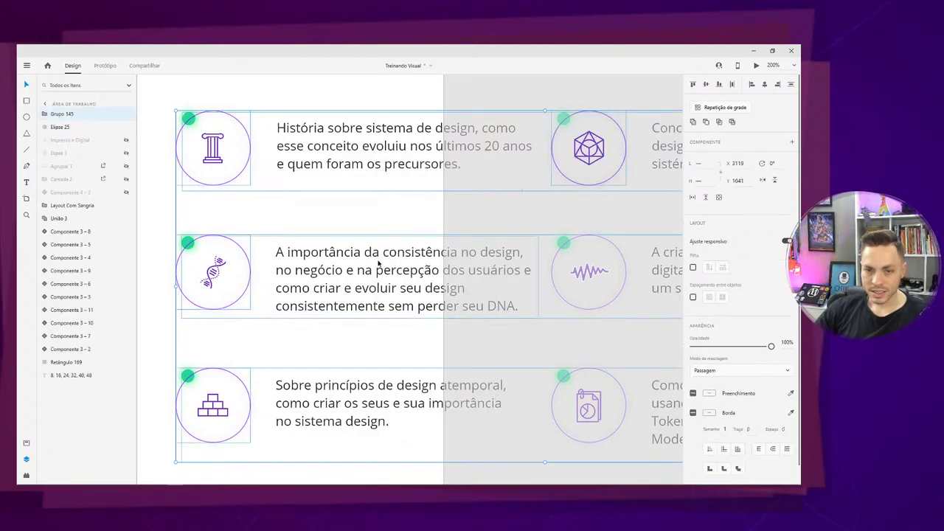
click(343, 211)
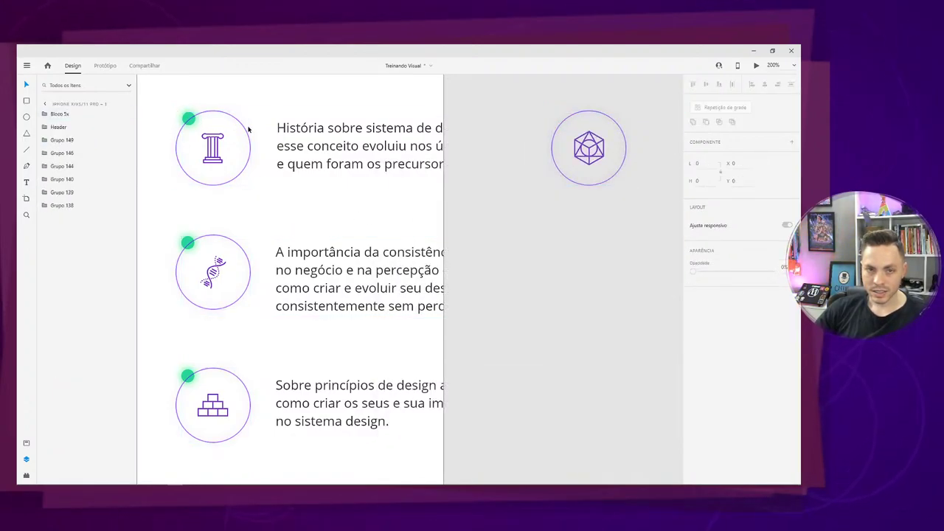
Ungroup Grupo 144 and Grupo 138, which hold the first row's column icon and its topic texts.
click(220, 110)
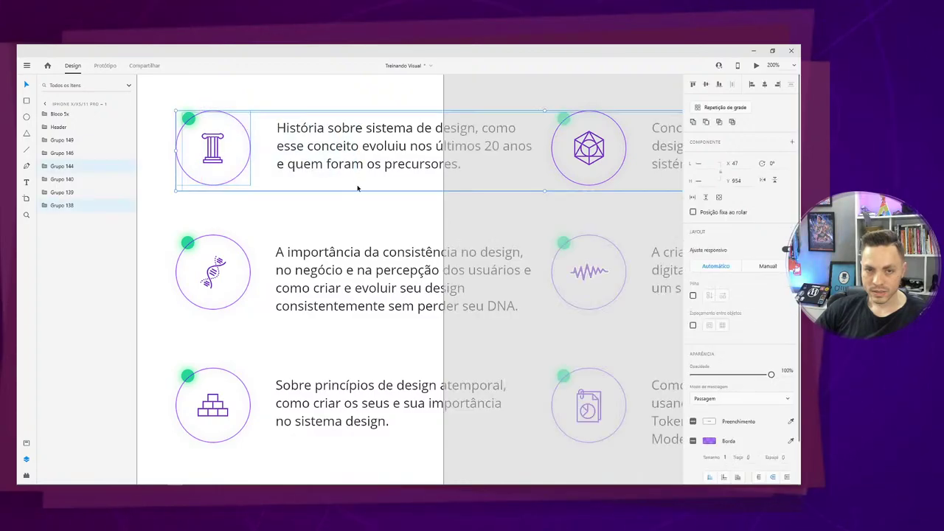
right_click(356, 170)
click(387, 312)
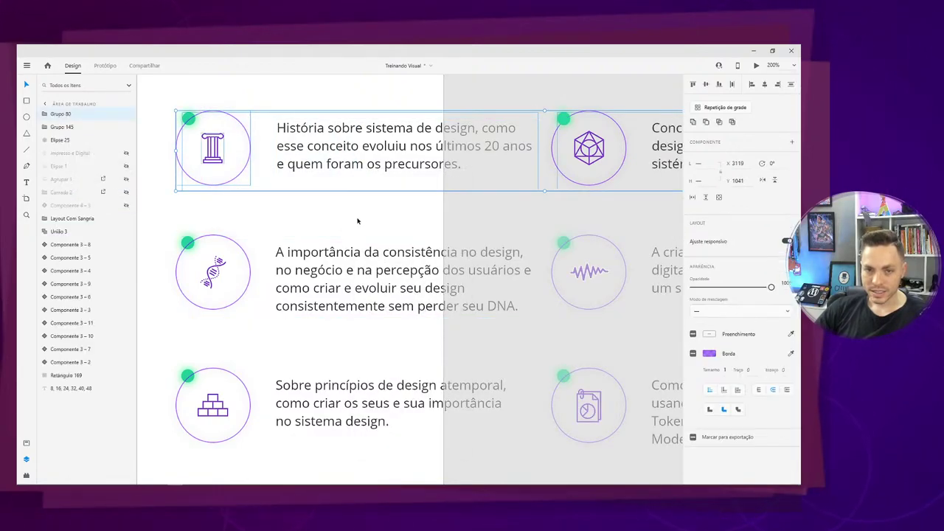
click(393, 205)
Try moving the first topic's circle and text slightly and undo the move.
drag(470, 205, 239, 137)
scroll(231, 203, up, 2)
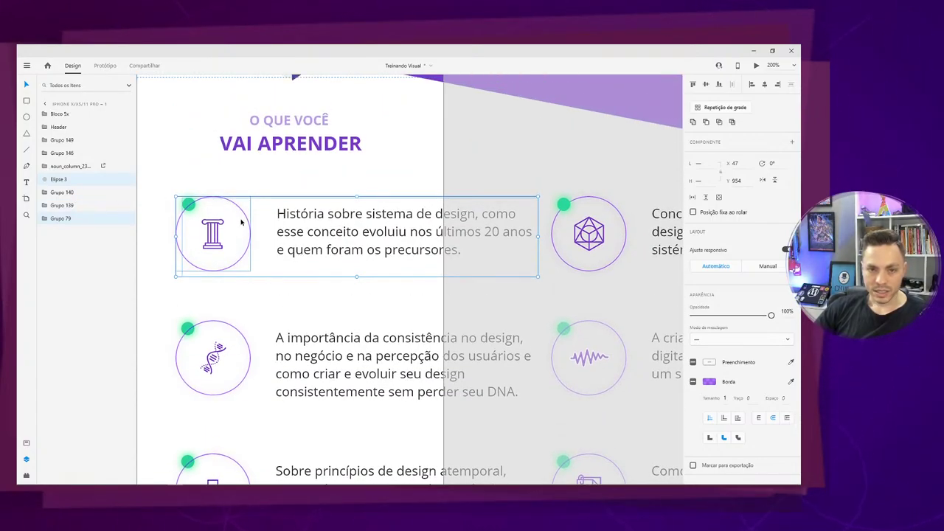
mouse_move(246, 219)
mouse_down()
mouse_move(233, 200)
mouse_move(244, 211)
mouse_up()
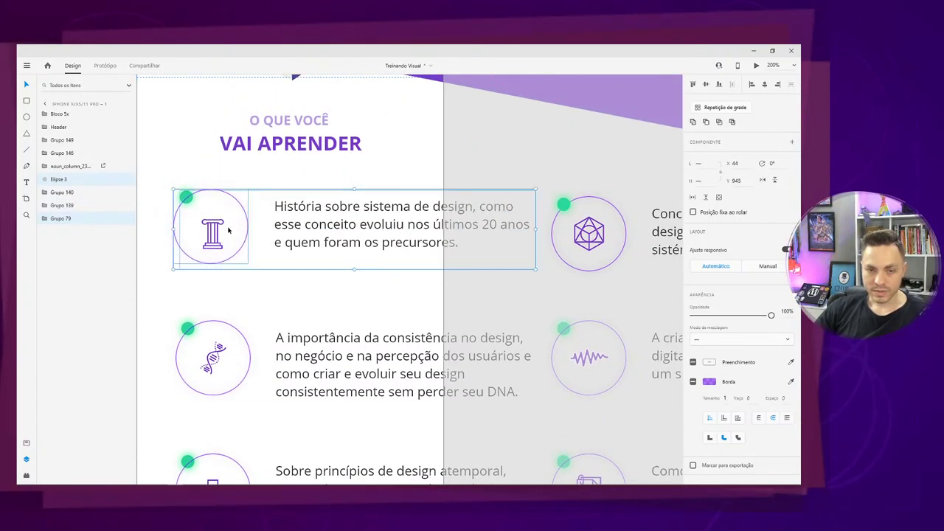
key(ctrl+z)
Try to select the first topic's circle, column icon and green dot together.
shift+click(219, 233)
click(229, 188)
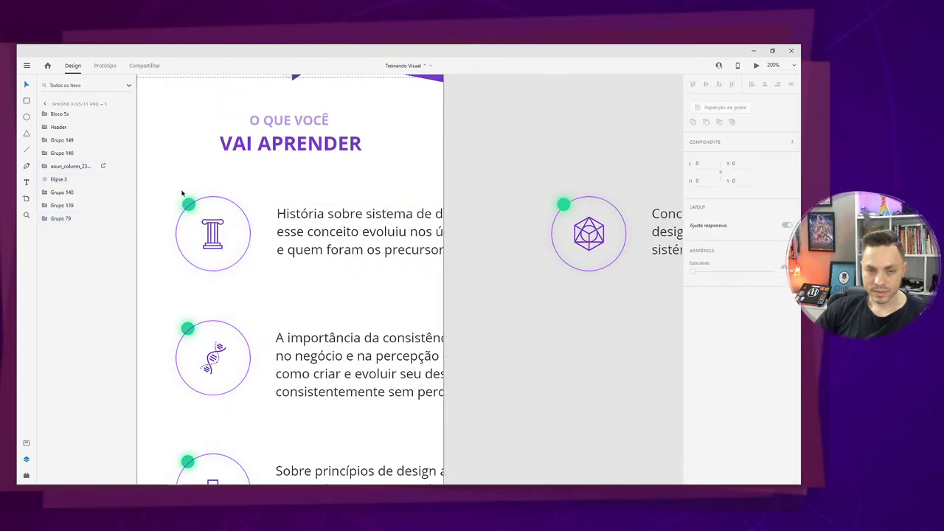
drag(181, 191, 241, 262)
click(252, 223)
click(248, 213)
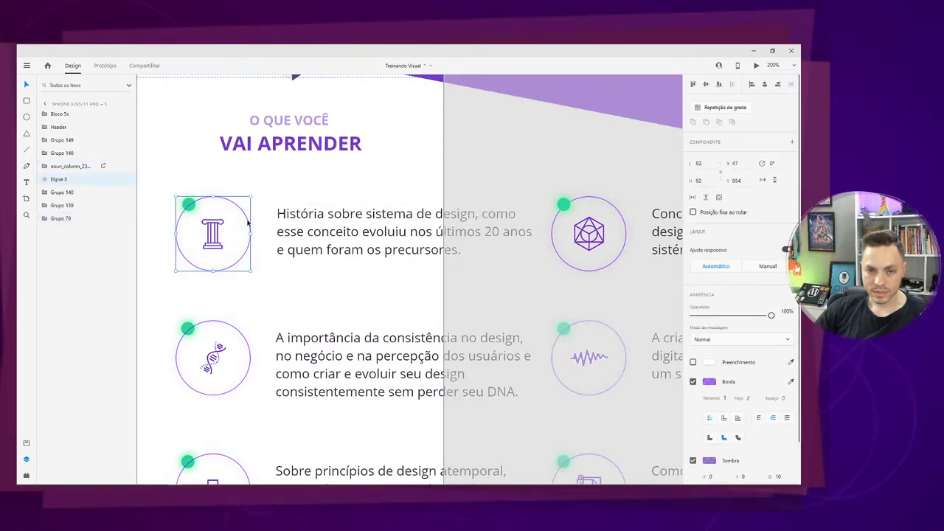
shift+click(219, 233)
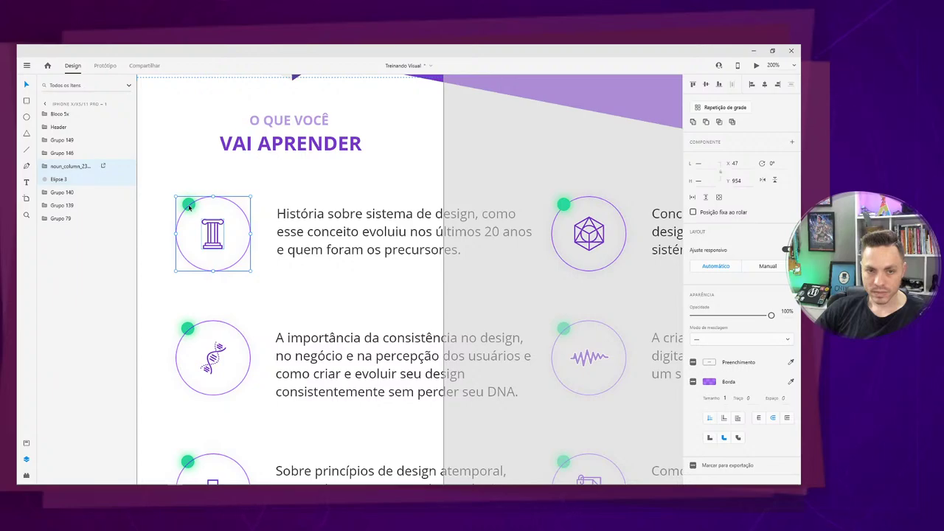
click(188, 208)
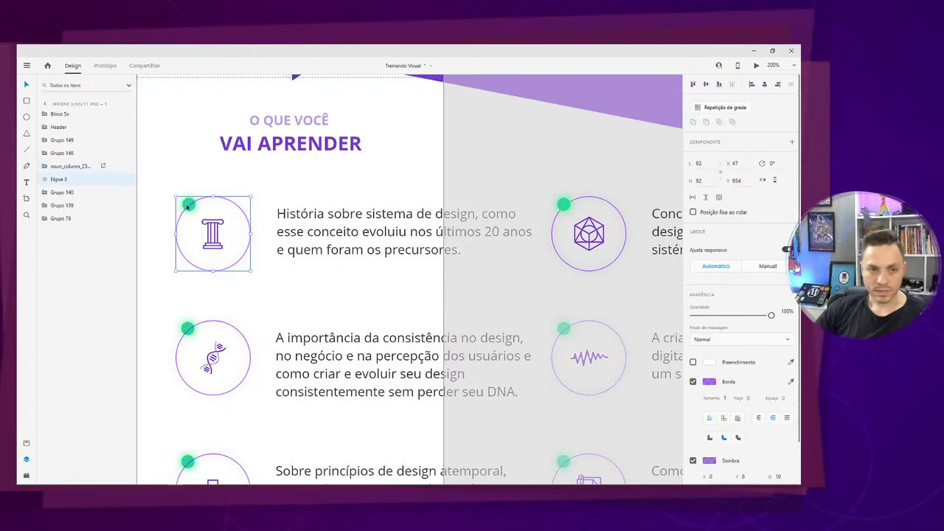
click(77, 170)
Move the Elipse 4 dot layer out of Grupo 79, placing it directly above that group.
click(363, 236)
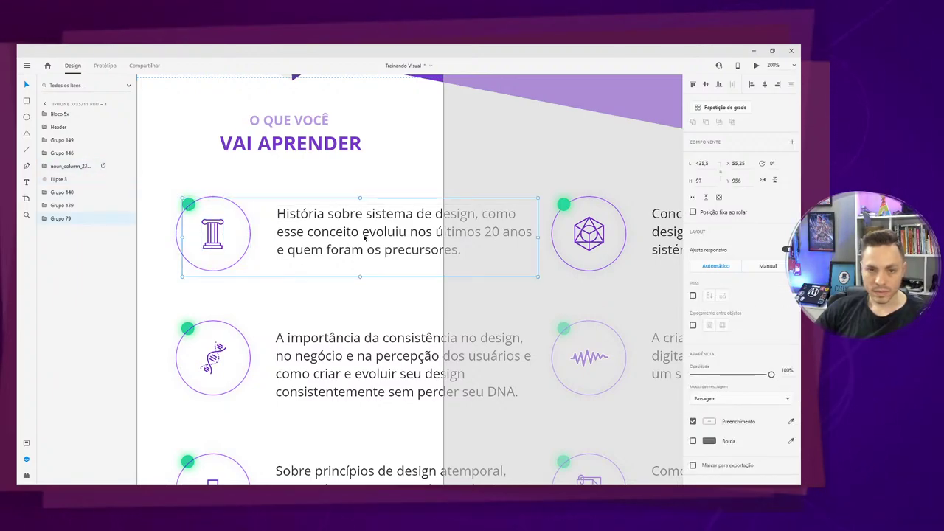
double_click(364, 236)
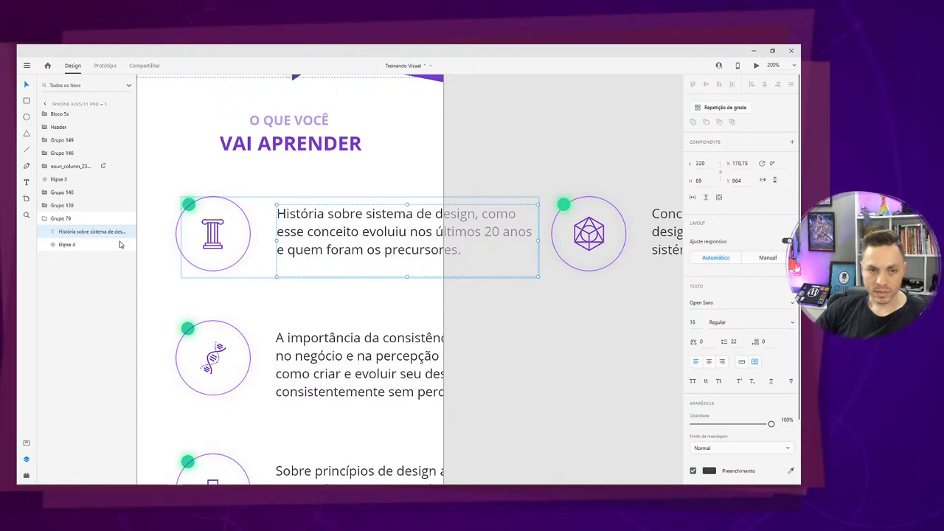
click(81, 249)
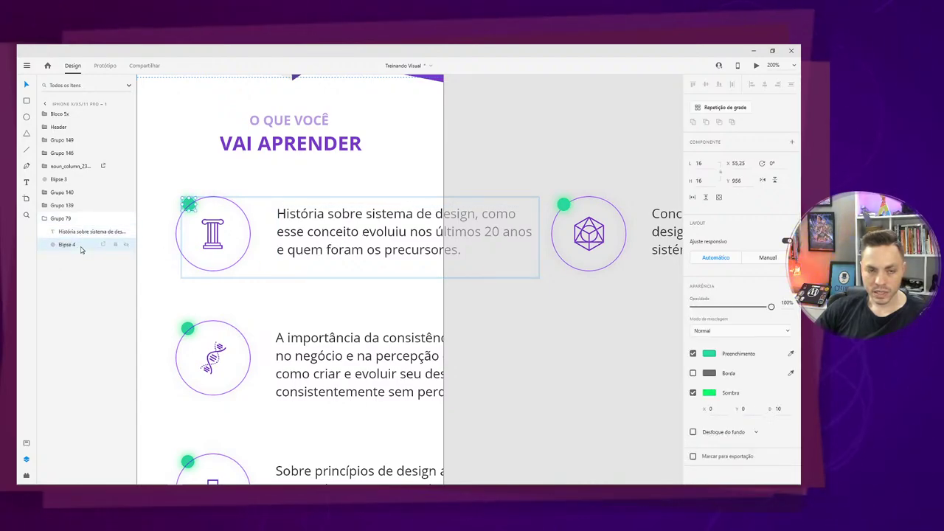
drag(76, 247, 70, 222)
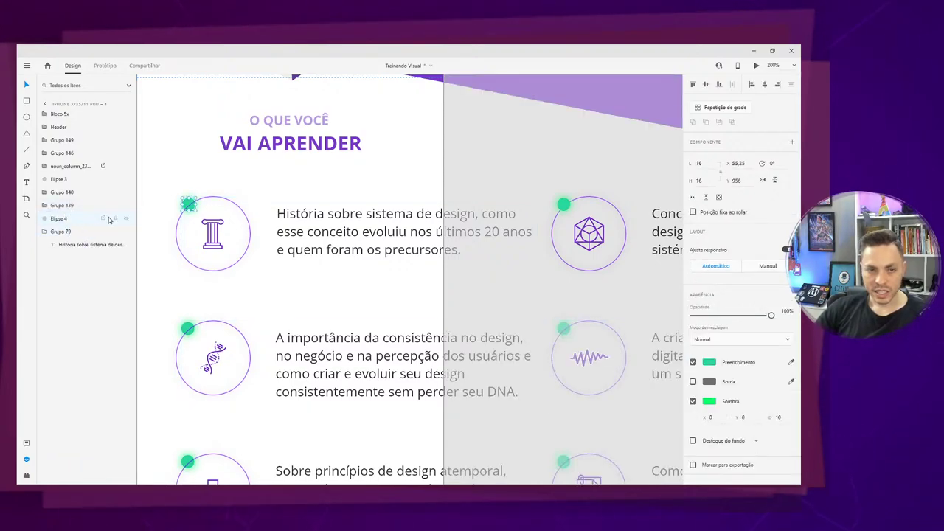
shift+click(211, 229)
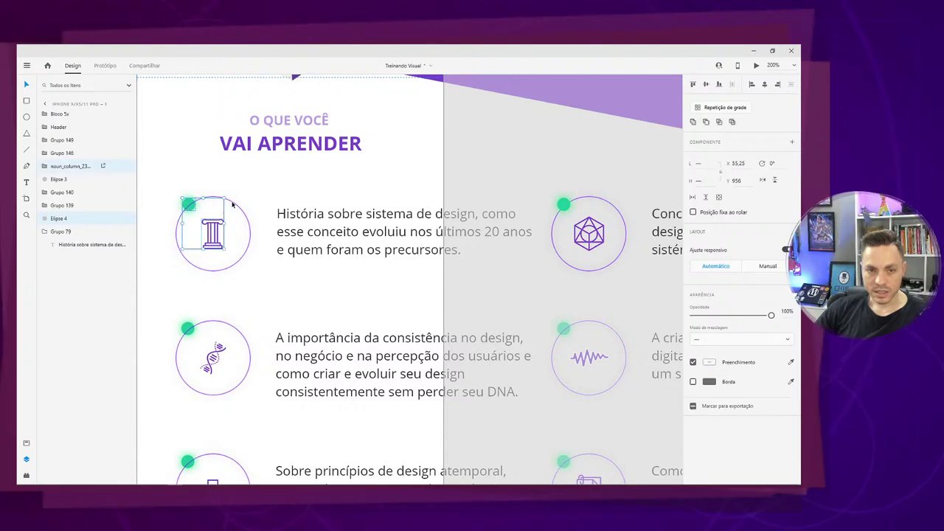
shift+click(233, 204)
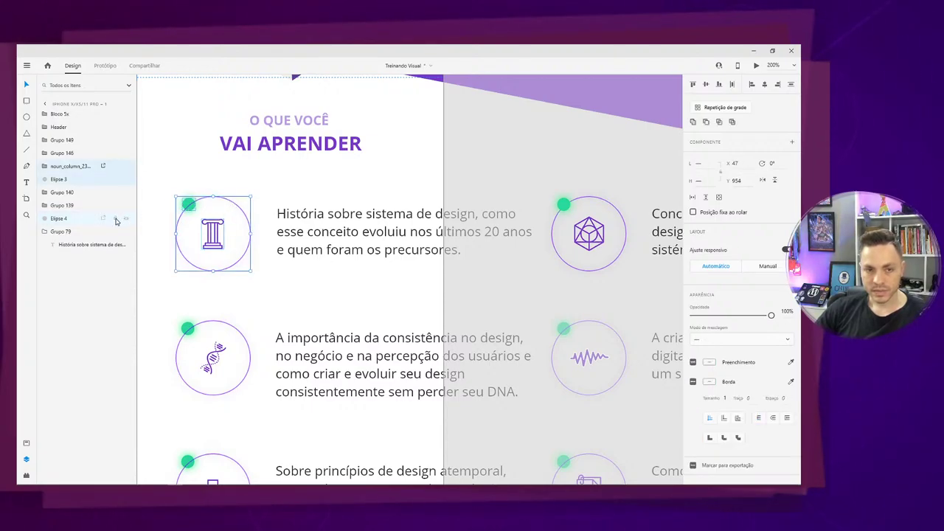
right_click(215, 231)
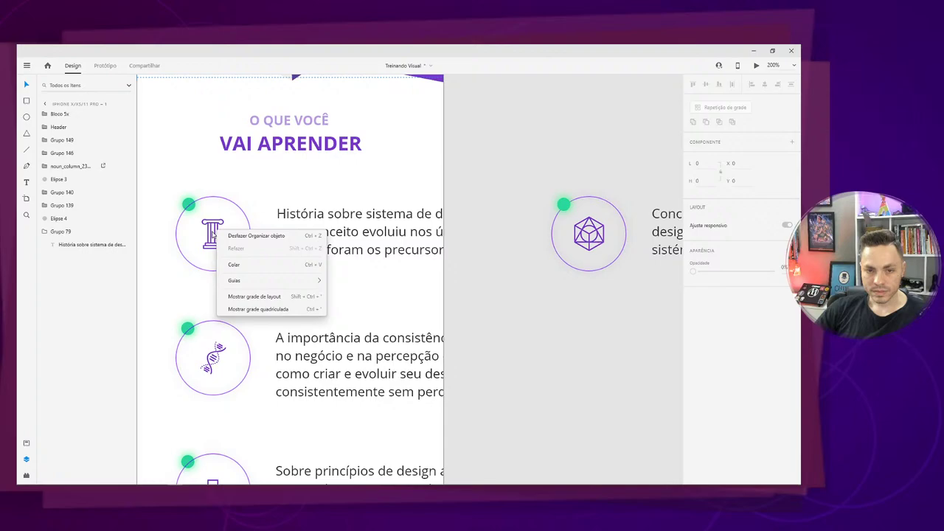
Combine the first topic's circle (Elipse 3), column icon and green dot (Elipse 4) into one component.
click(90, 218)
click(87, 218)
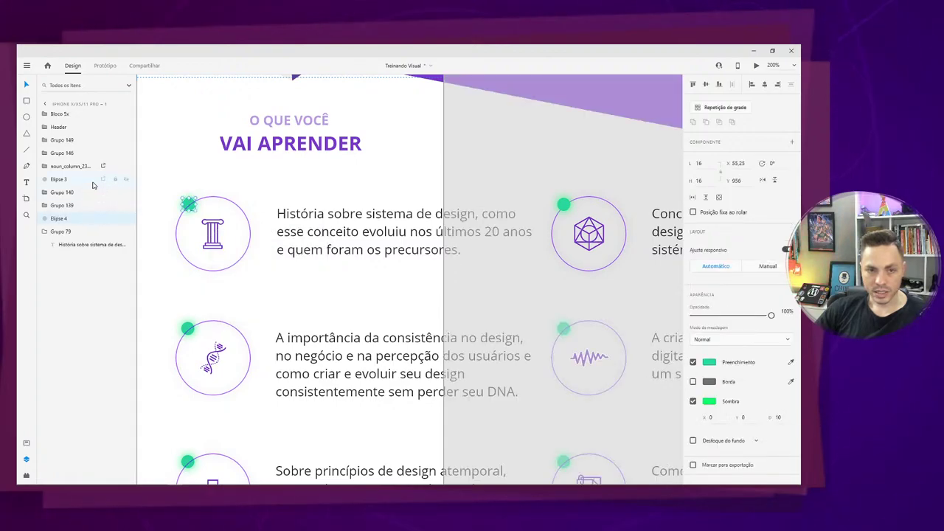
click(249, 220)
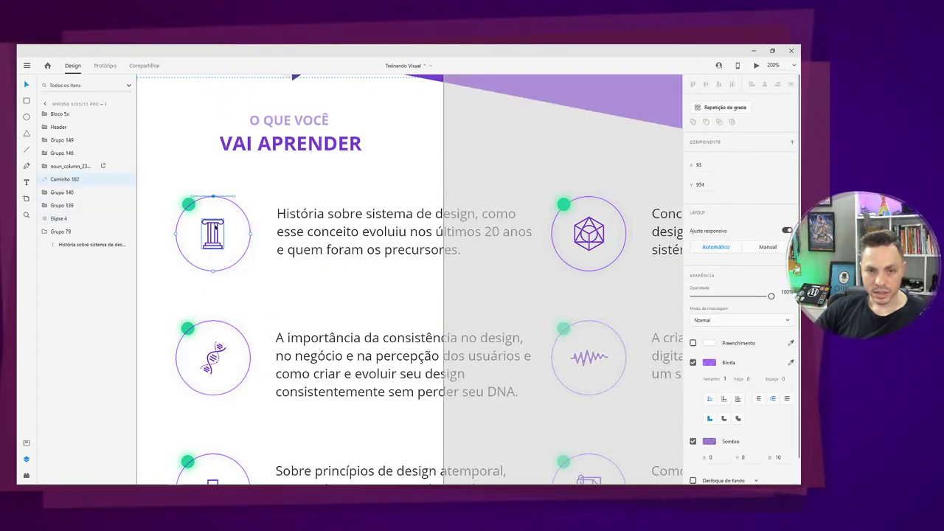
key(ctrl+z)
shift+click(189, 209)
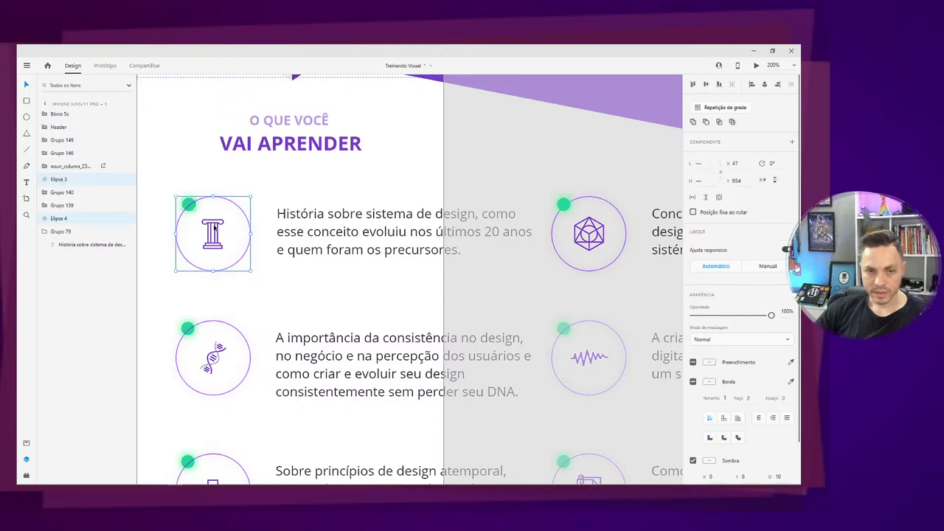
shift+click(213, 230)
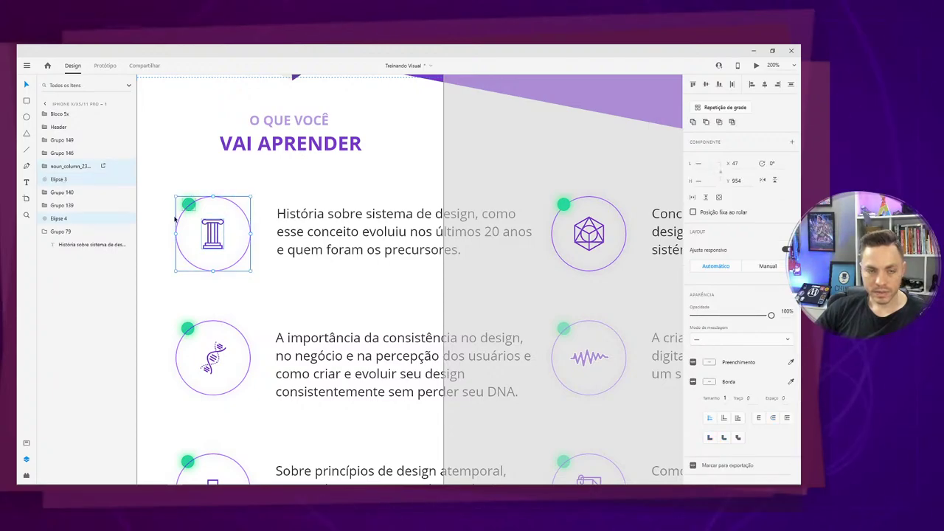
right_click(122, 168)
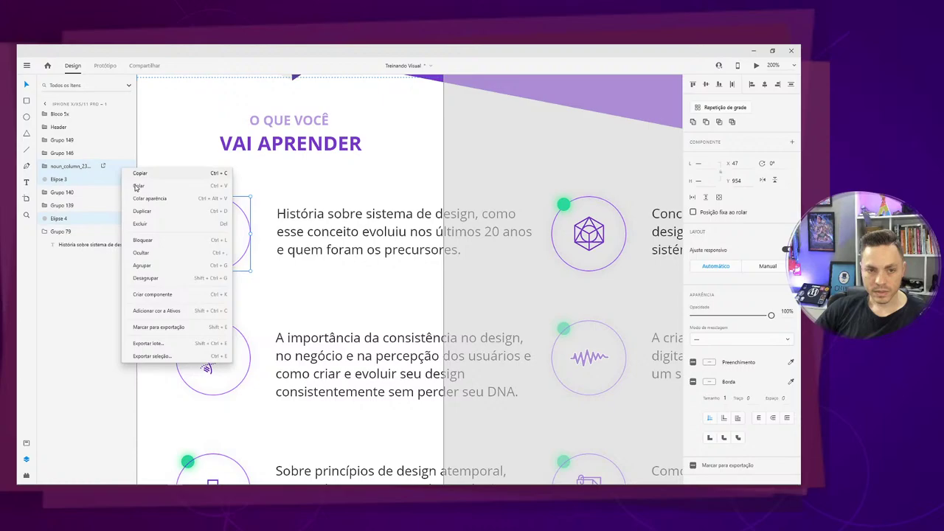
click(162, 295)
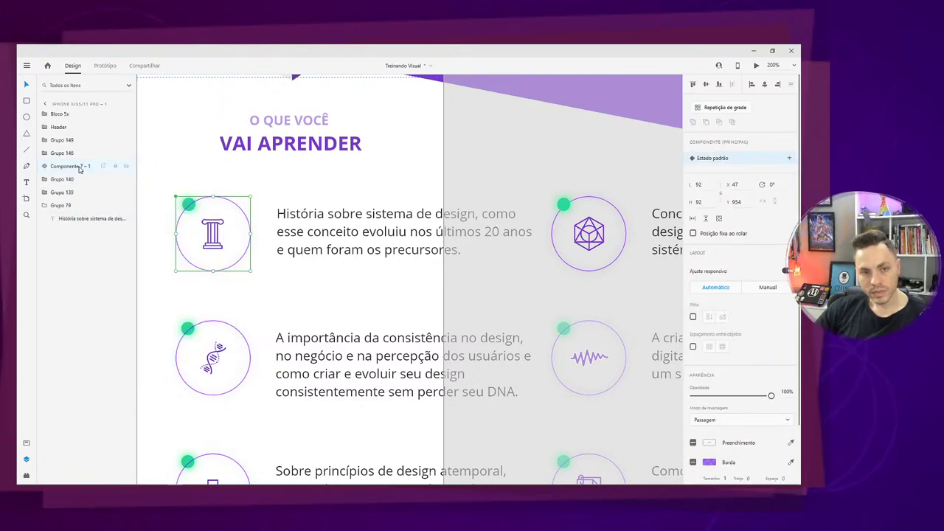
Move the column icon component into Grupo 79 above its text and rename that group as Learn 01.
drag(80, 169, 76, 213)
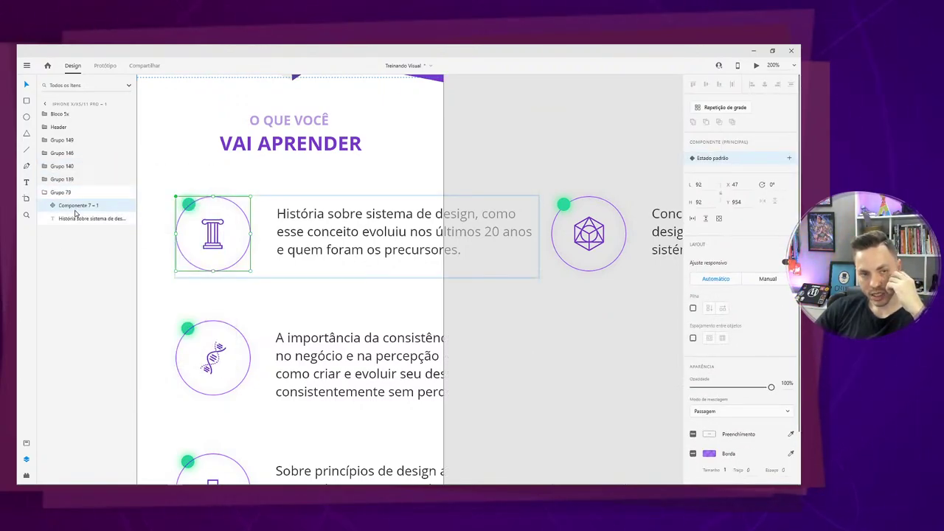
double_click(60, 191)
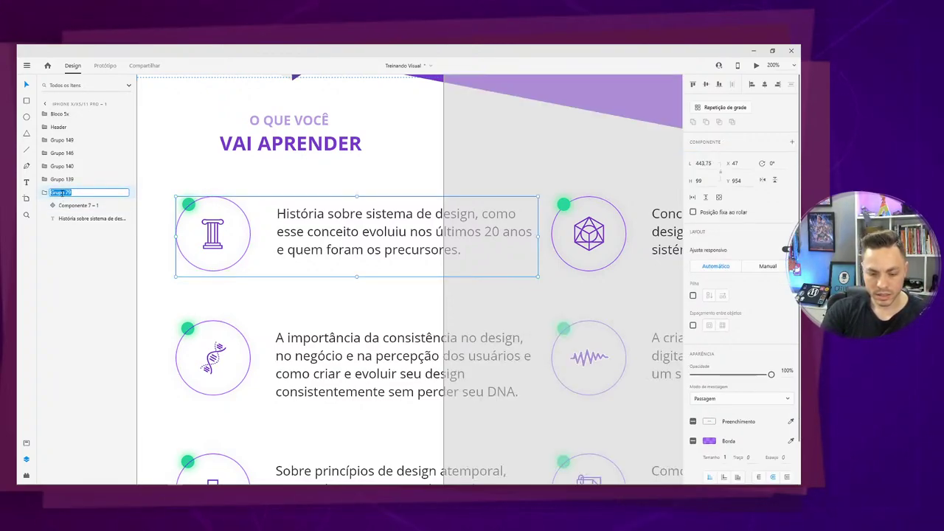
text(Icon)
text( 01)
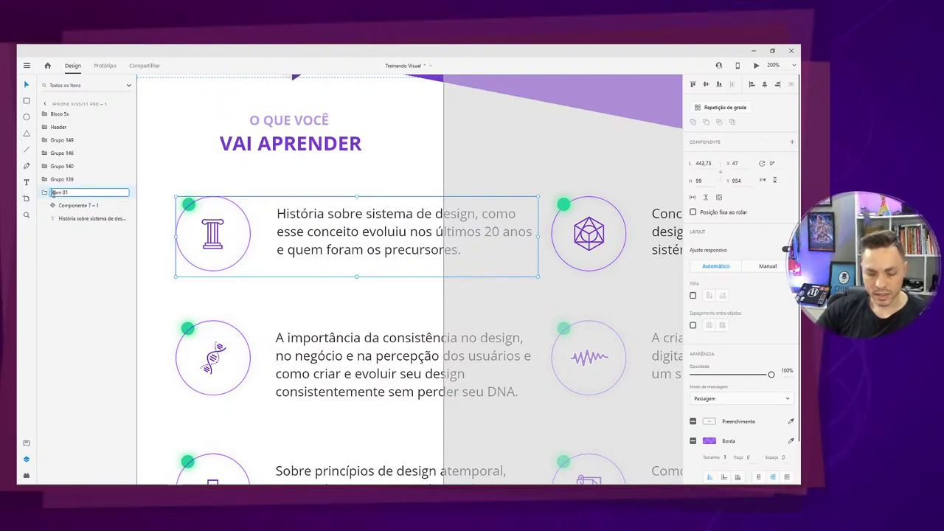
key(Return)
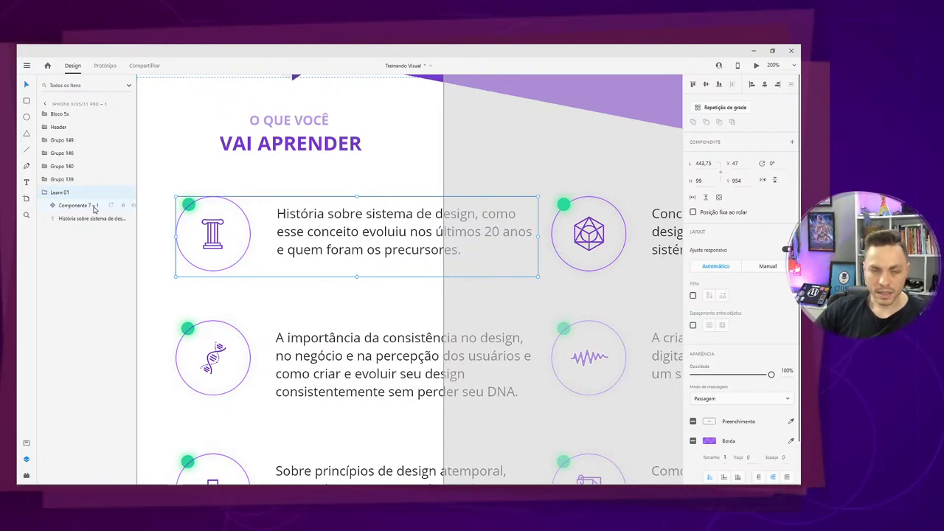
Move the first topic's text below its column icon and hide Grupo 139, Grupo 140, Grupo 146 and Grupo 149.
double_click(298, 213)
drag(407, 276, 280, 309)
click(126, 179)
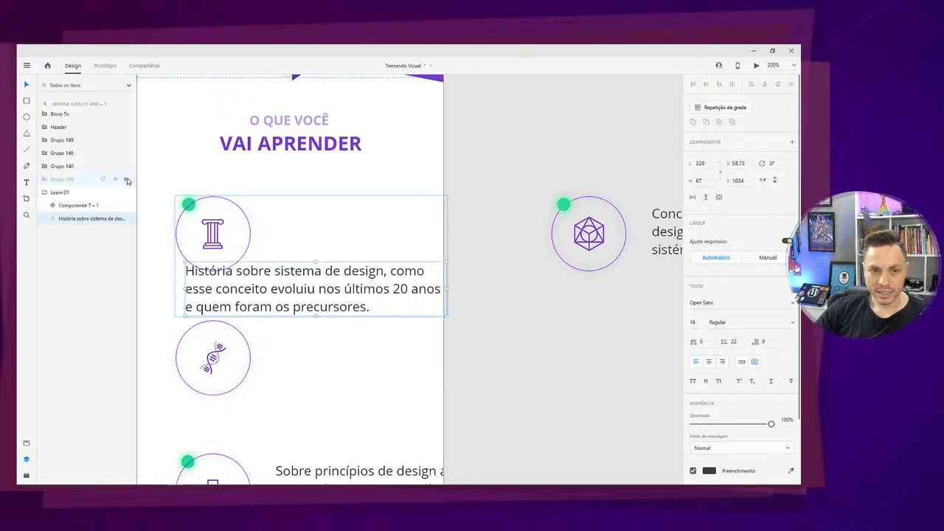
click(126, 166)
click(126, 153)
click(126, 140)
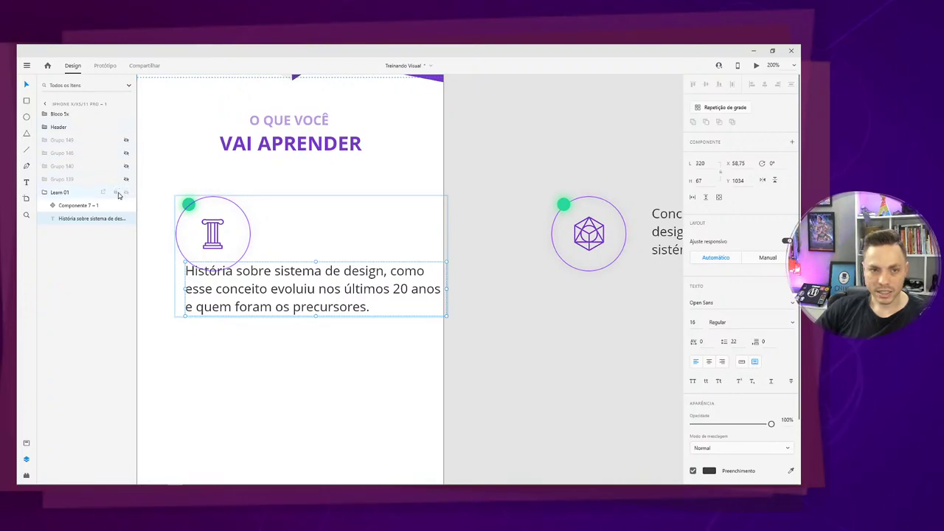
Place the topic text at about X 25, Y 1065 and the icon above it at about X 126, Y 953, and show the layout grid.
scroll(354, 295, up, 1)
drag(273, 280, 246, 302)
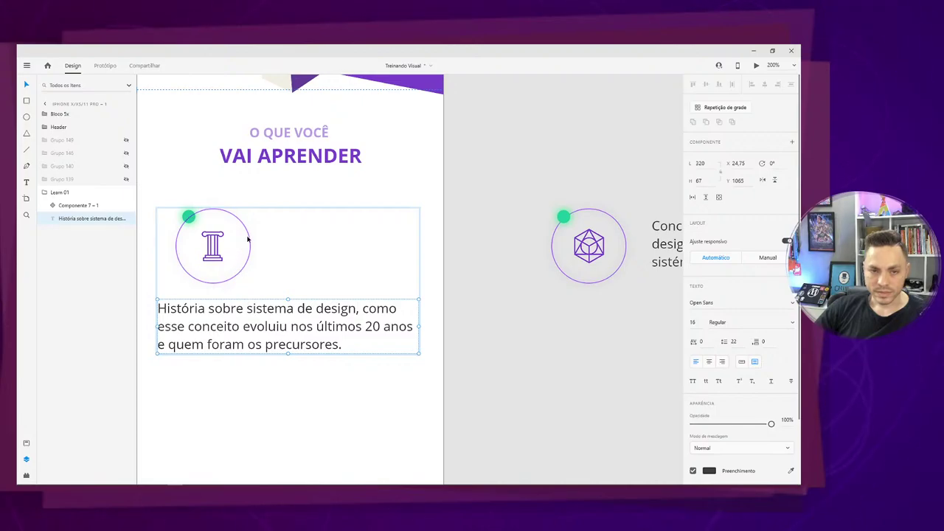
drag(248, 238, 308, 237)
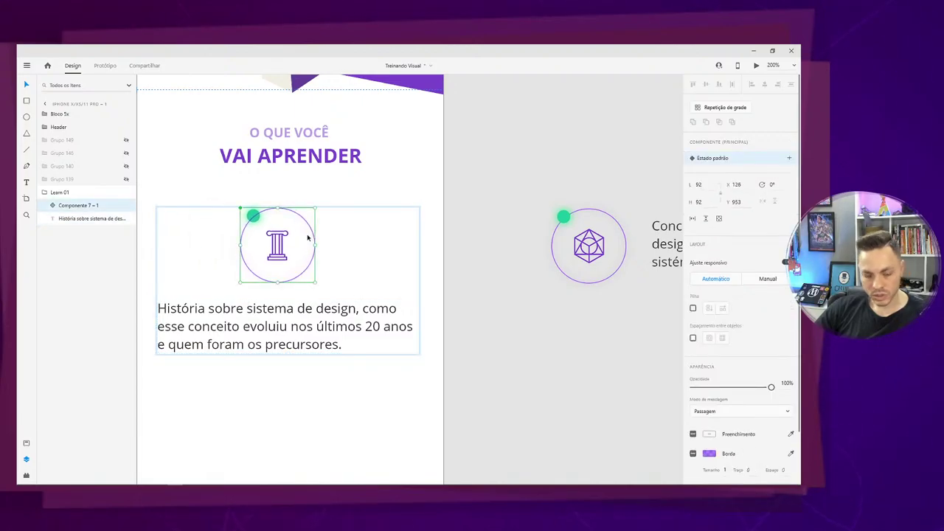
key(ctrl+shift+apostrophe)
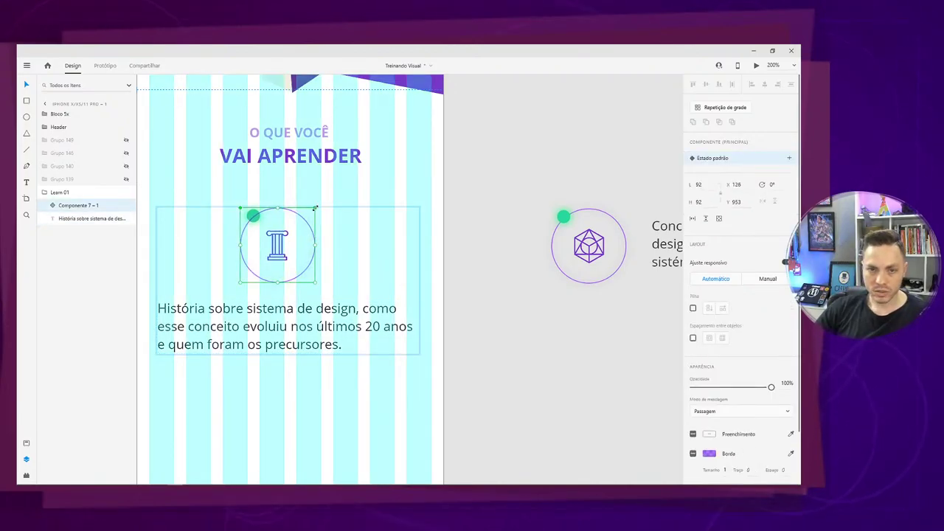
Try enlarging the column icon component inside Learn 01 from its corner and undo the resizing.
drag(315, 209, 335, 196)
key(ctrl+z)
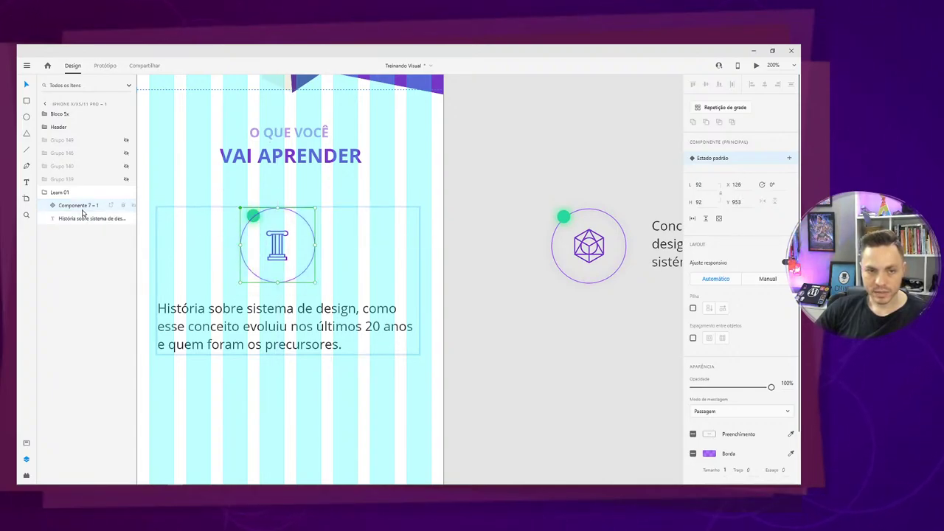
click(221, 221)
click(278, 245)
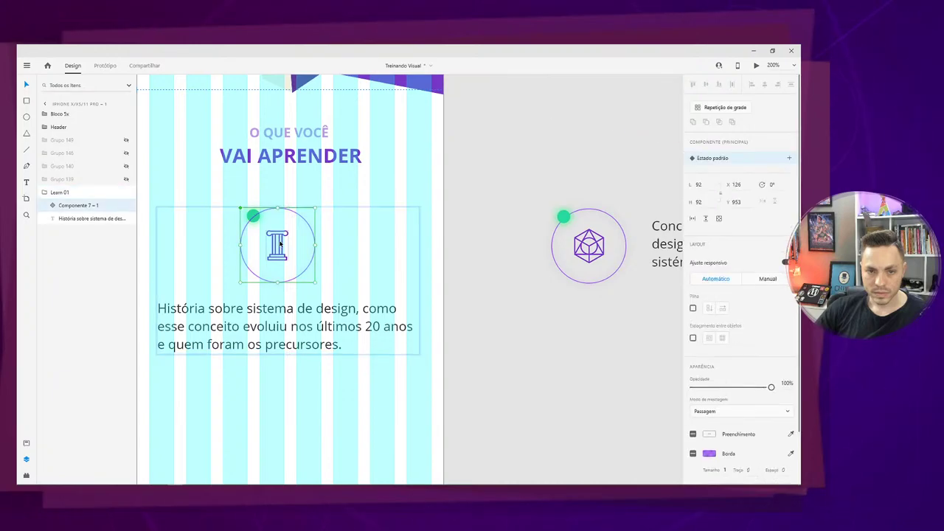
drag(315, 209, 320, 202)
key(ctrl+z)
Undo the recent Learn 01 changes back to the side-by-side arrangement of icon and text, and redo them all.
key(ctrl+z)
key(ctrl+z)
key(ctrl+z)
key(ctrl+z)
key(ctrl+z)
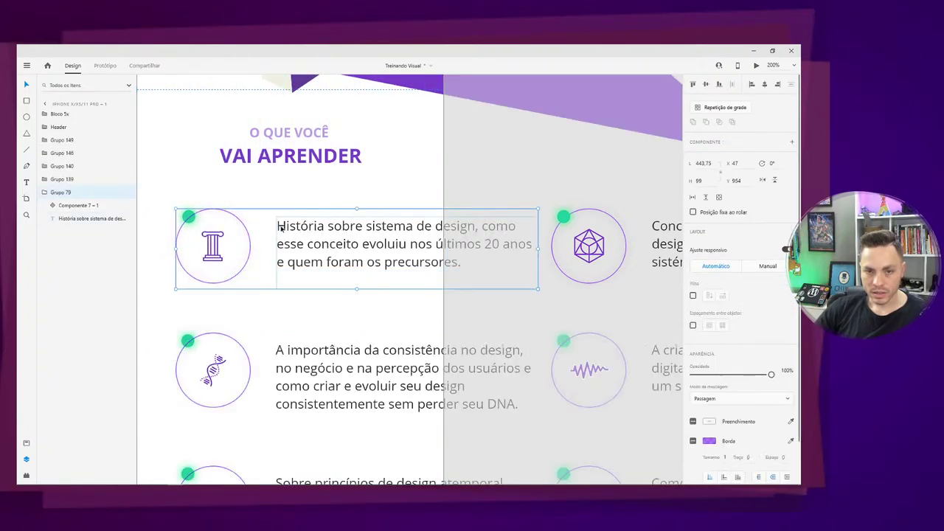
key(ctrl+shift+z)
key(ctrl+shift+z)
key(ctrl+shift+z)
key(ctrl+shift+z)
key(ctrl+shift+z)
key(ctrl+shift+z)
key(ctrl+shift+z)
key(ctrl+shift+z)
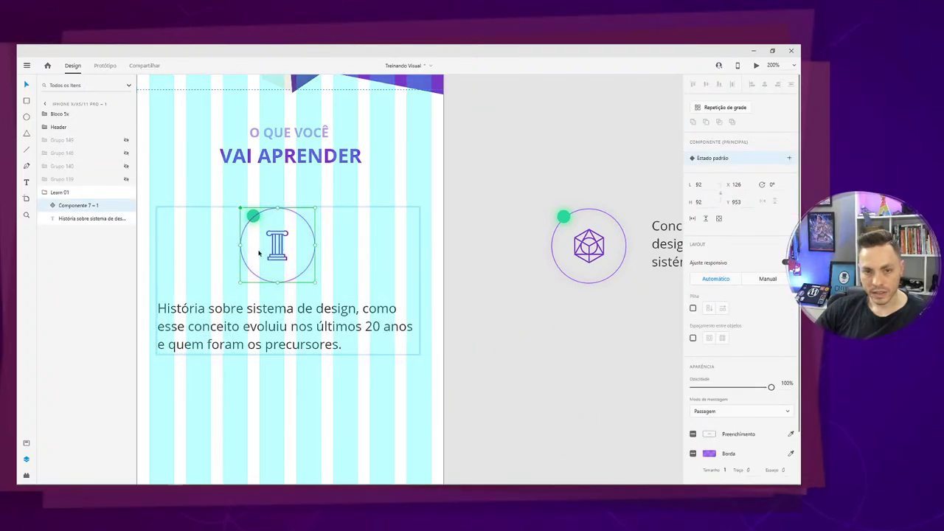
Hide the first topic's text and enlarge the Learn 01 icon proportionally to span three columns of the layout grid.
click(215, 307)
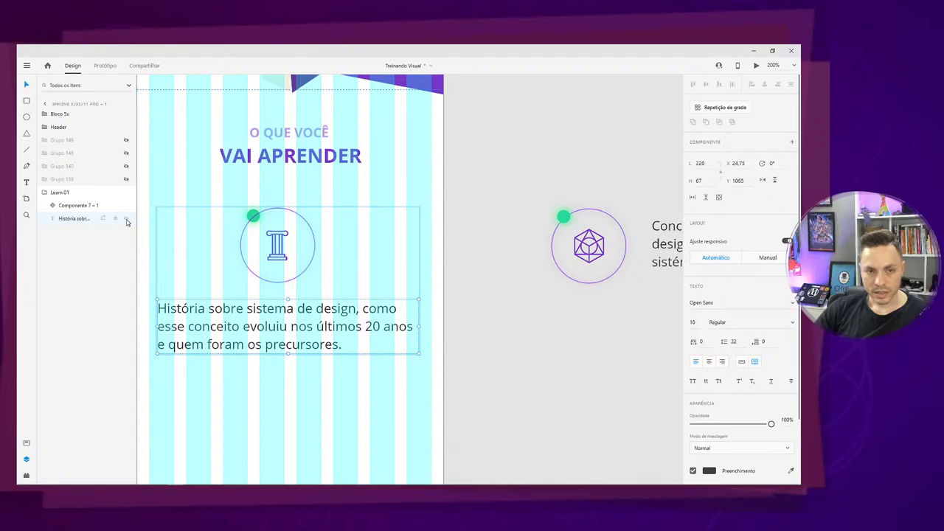
click(127, 219)
click(309, 268)
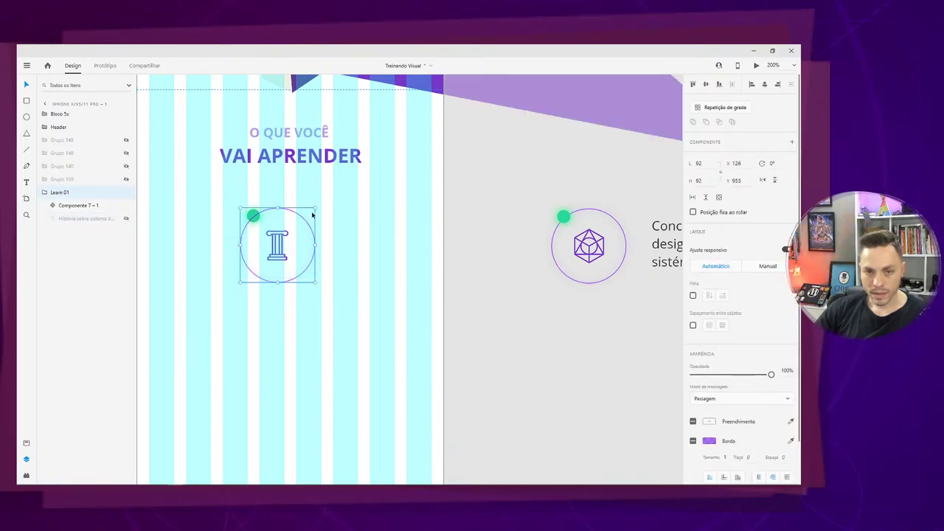
drag(314, 208, 380, 192)
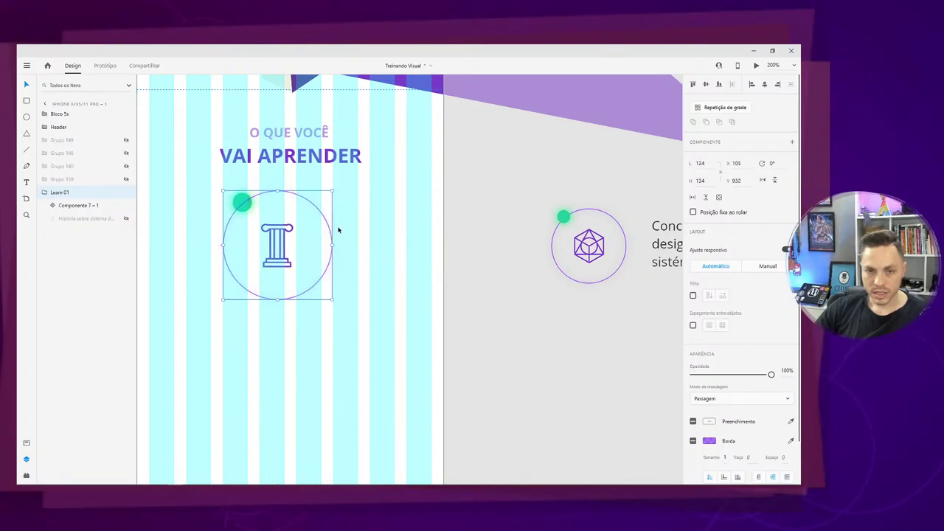
drag(332, 298, 321, 288)
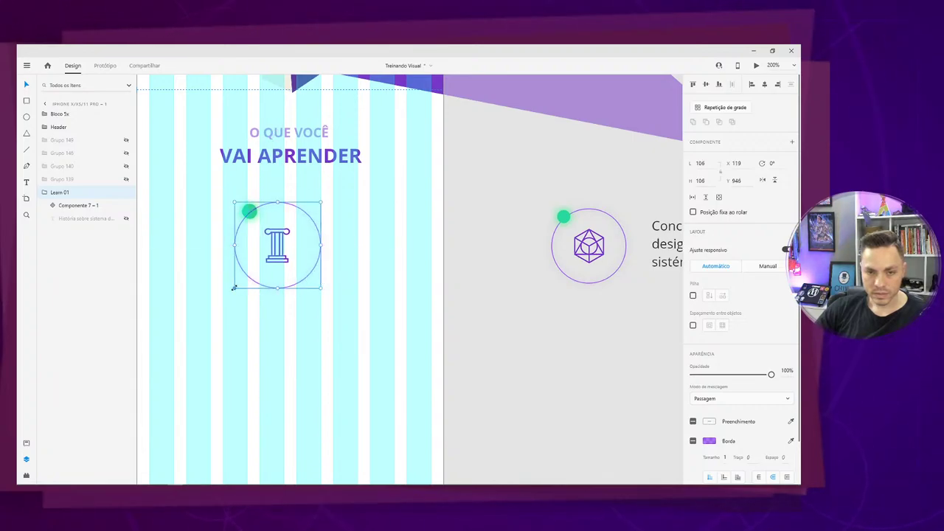
drag(233, 287, 223, 300)
click(273, 368)
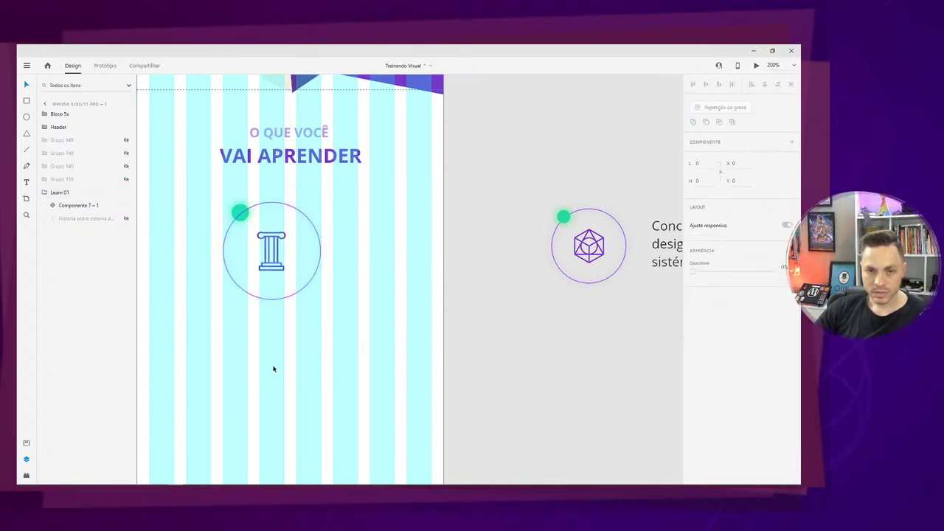
Show the first topic's text again and narrow its box to about 255 wide, starting at about X 60.
click(127, 218)
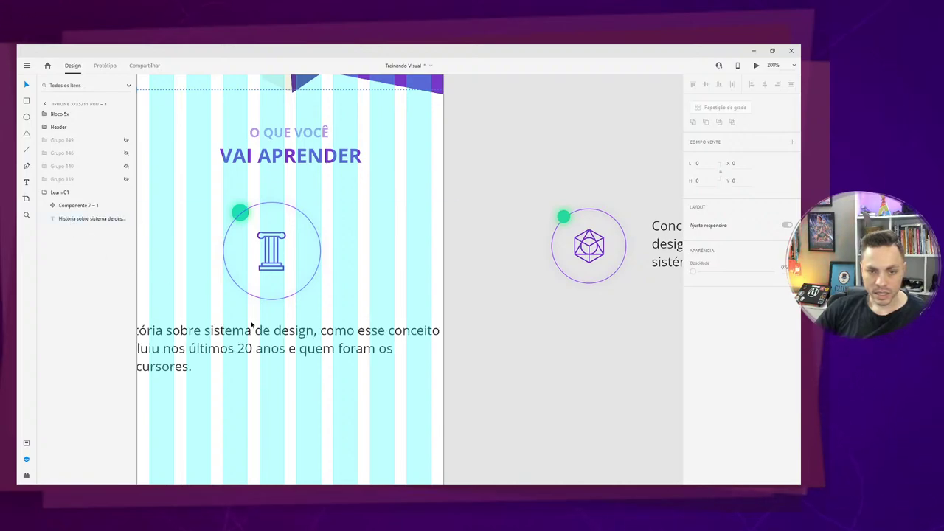
click(253, 332)
double_click(242, 381)
drag(243, 381, 358, 331)
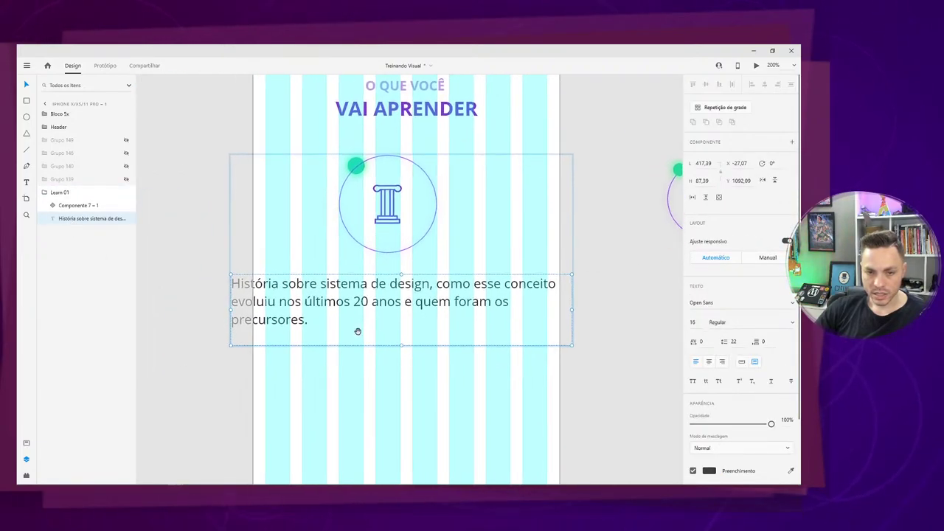
drag(233, 311, 302, 315)
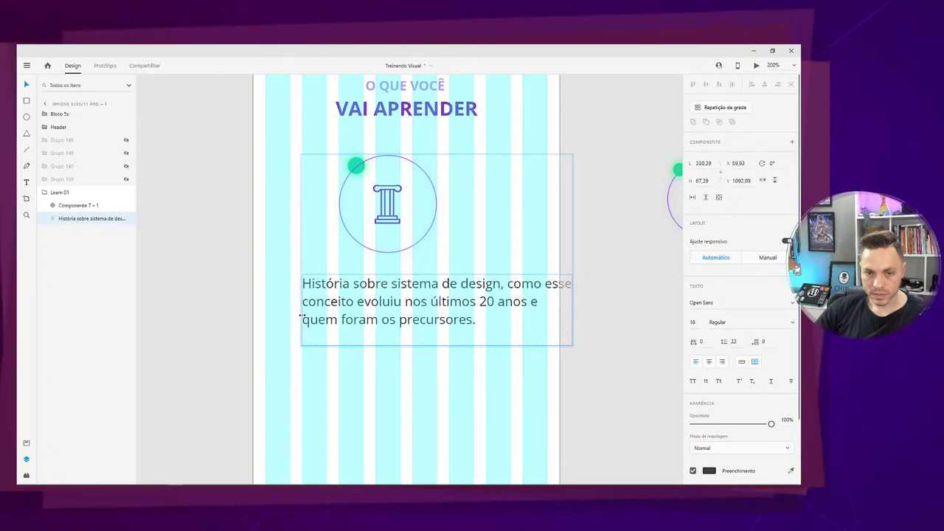
drag(571, 310, 510, 310)
Centre-align the first topic's text and extend its box to about 93 high so every line fits.
double_click(442, 302)
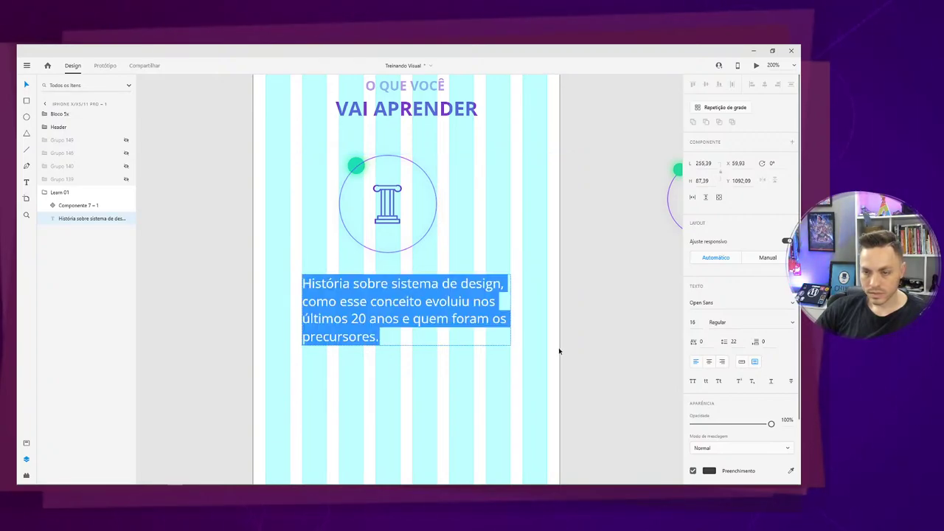
click(709, 361)
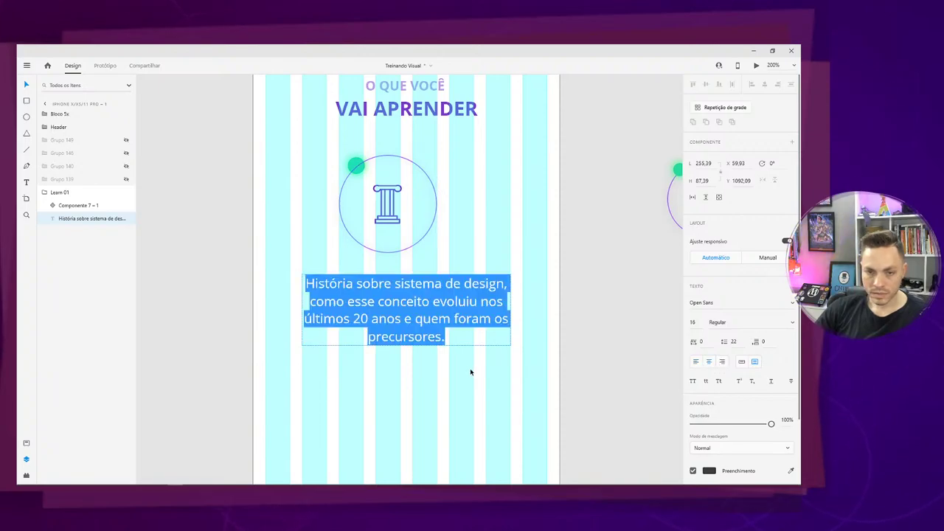
key(Escape)
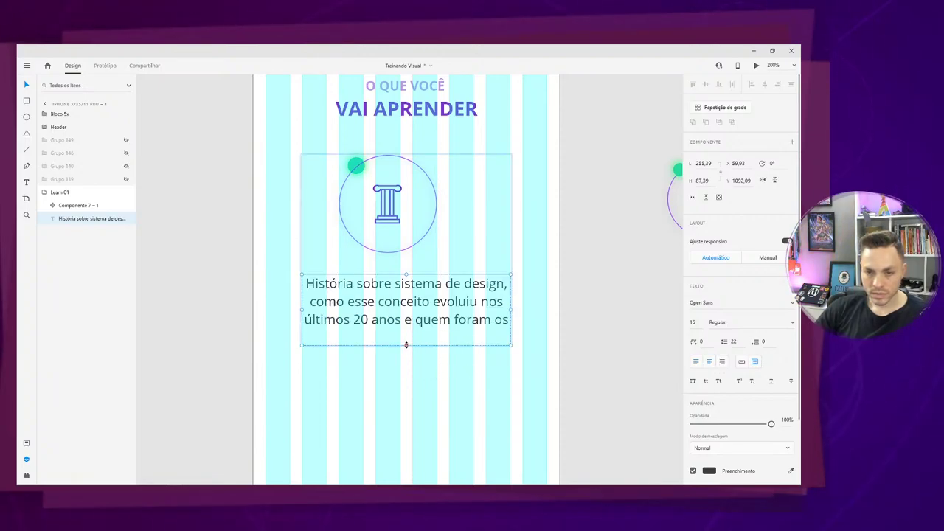
mouse_move(406, 344)
mouse_down()
mouse_move(408, 367)
mouse_move(408, 349)
mouse_up()
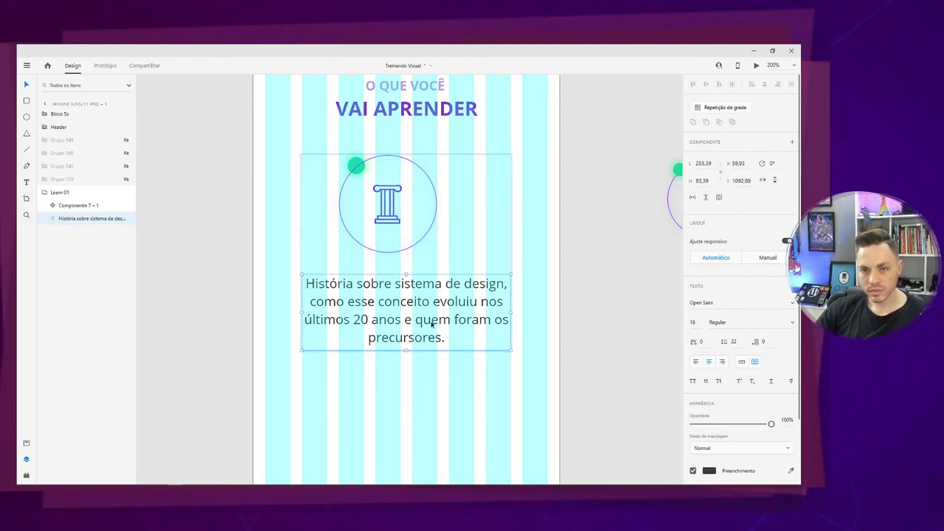
scroll(267, 303, up, 3)
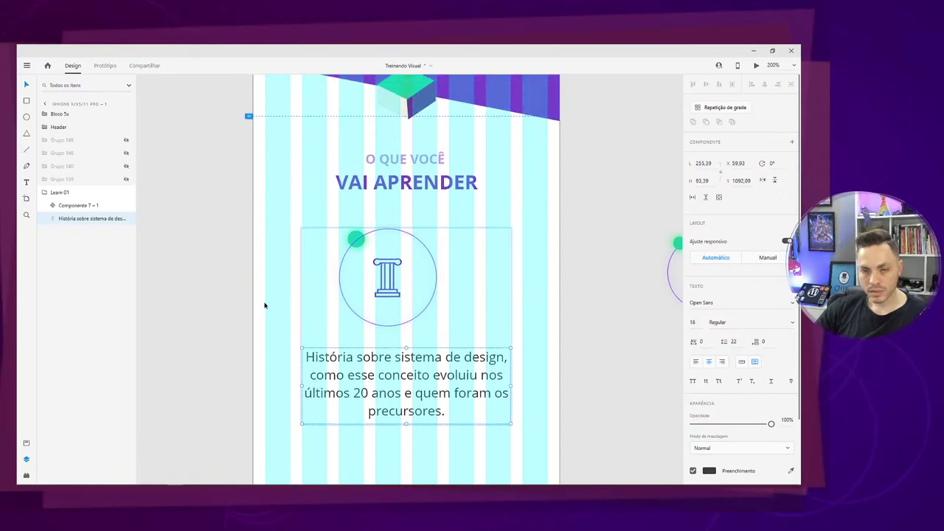
Shift the Learn 01 icon over the middle of its text and centre-align the two horizontally.
click(265, 306)
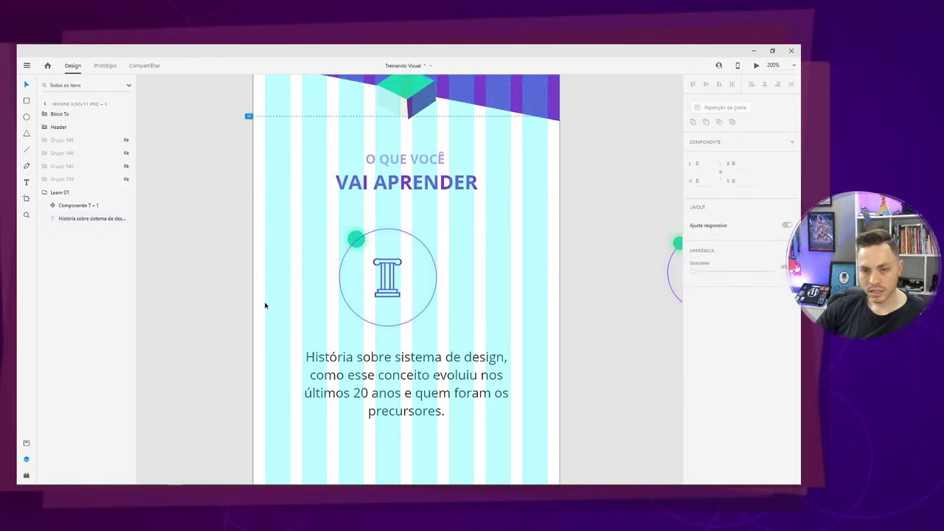
click(387, 282)
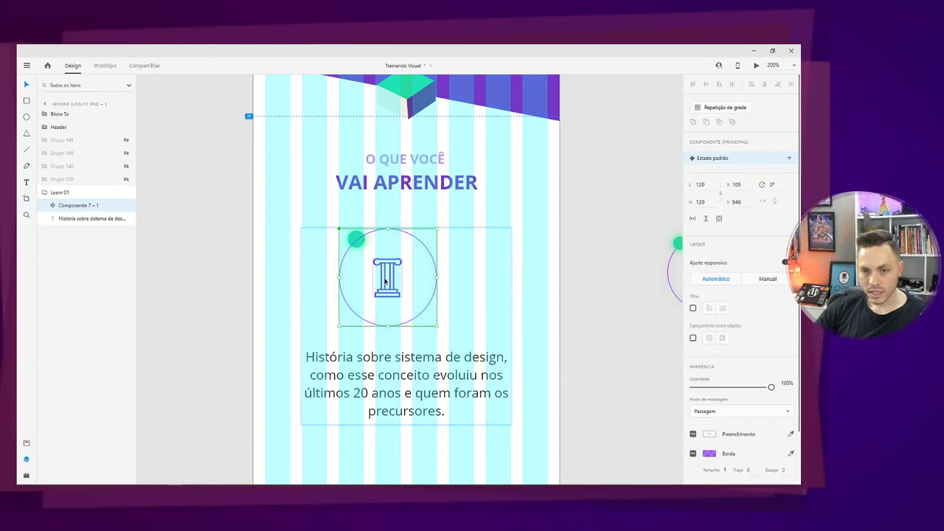
drag(385, 281, 403, 280)
shift+click(430, 359)
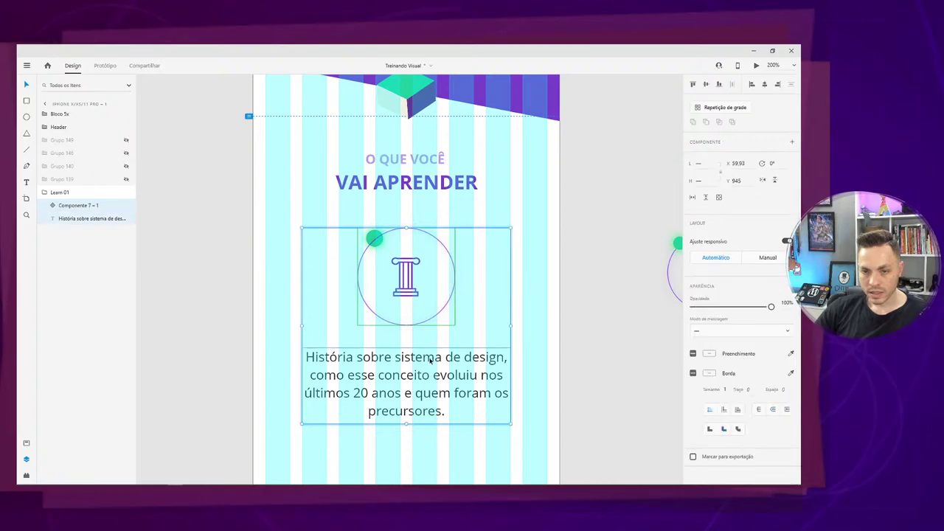
click(764, 85)
Turn the two heading lines "O QUE VOCÊ" and "VAI APRENDER" into one component and show the document assets.
double_click(384, 188)
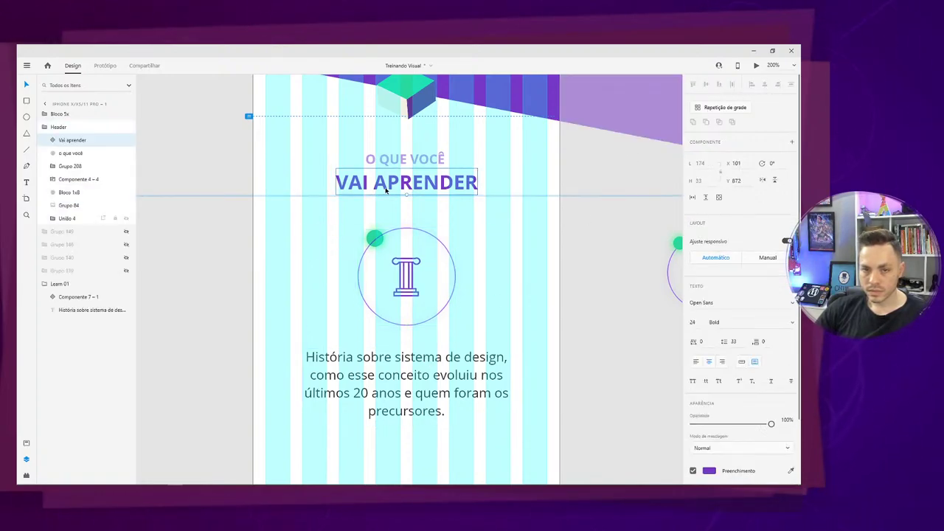
shift+click(411, 167)
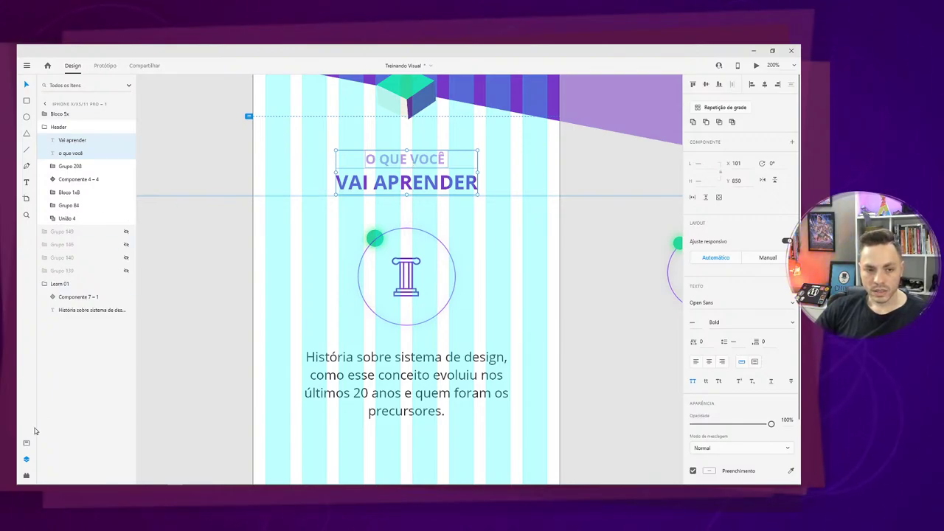
click(26, 443)
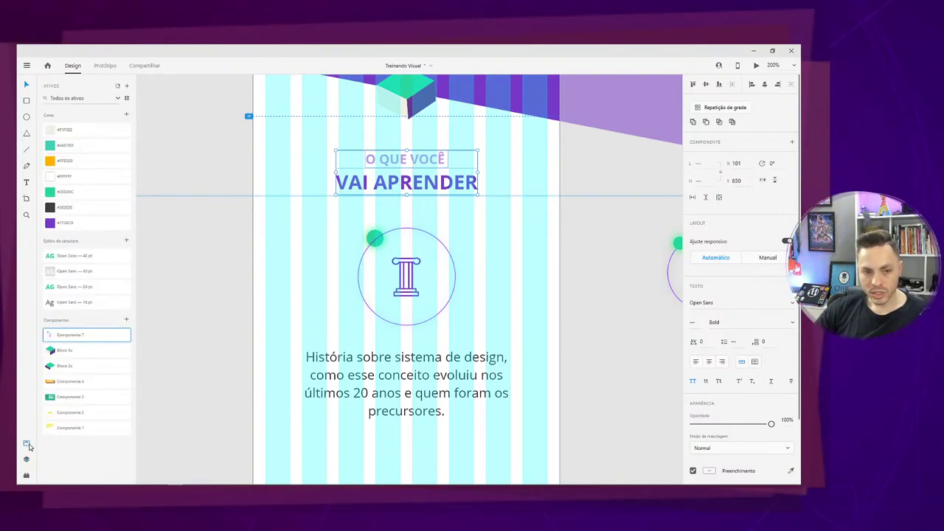
click(27, 443)
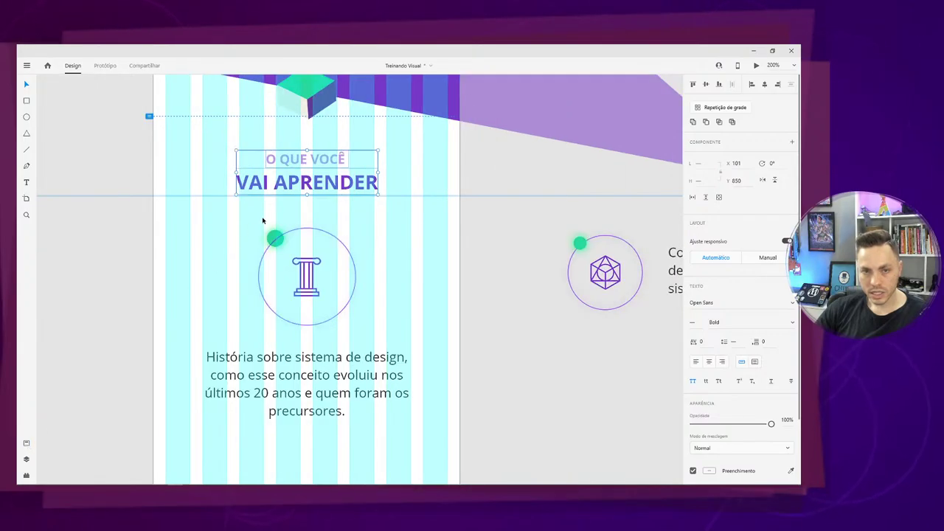
right_click(302, 185)
click(337, 328)
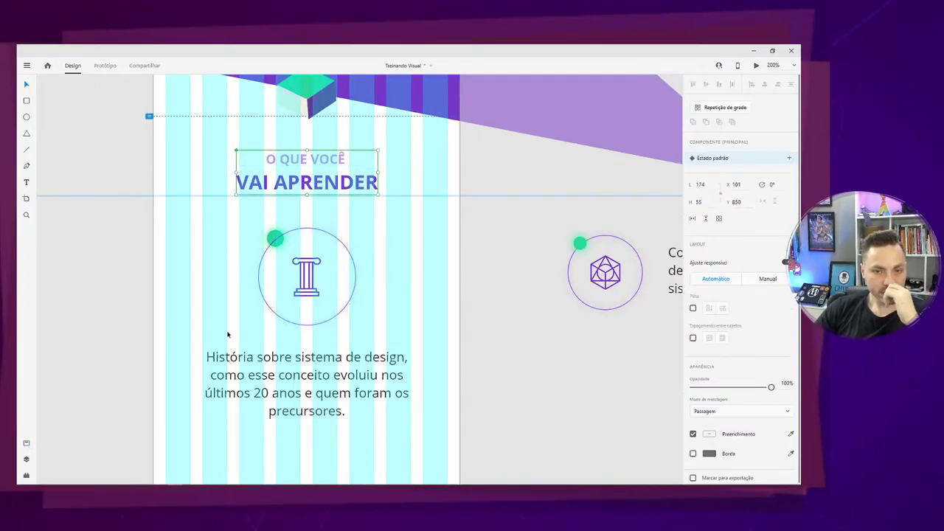
click(28, 442)
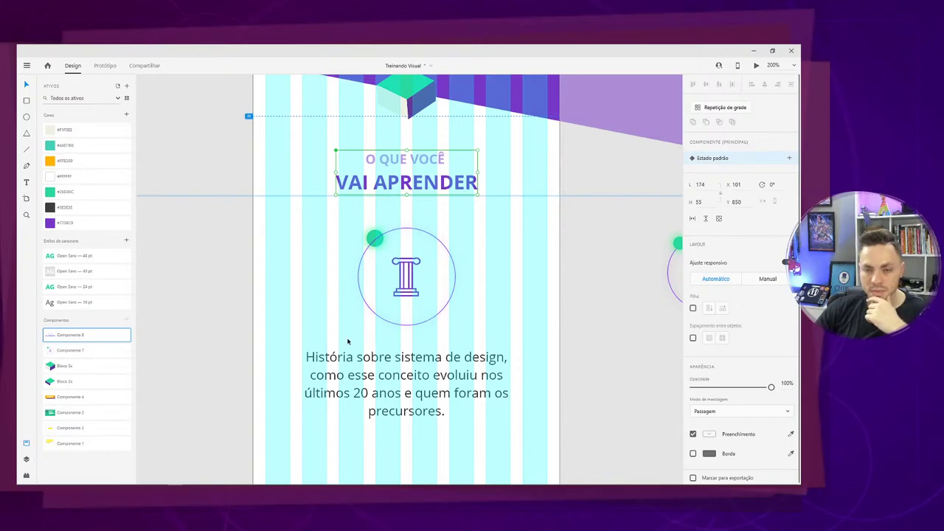
Move the second topic's icon and text from the pasteboard to below the first topic's text, at X 105, Y 1240.
scroll(373, 331, down, 2)
key(ctrl+1)
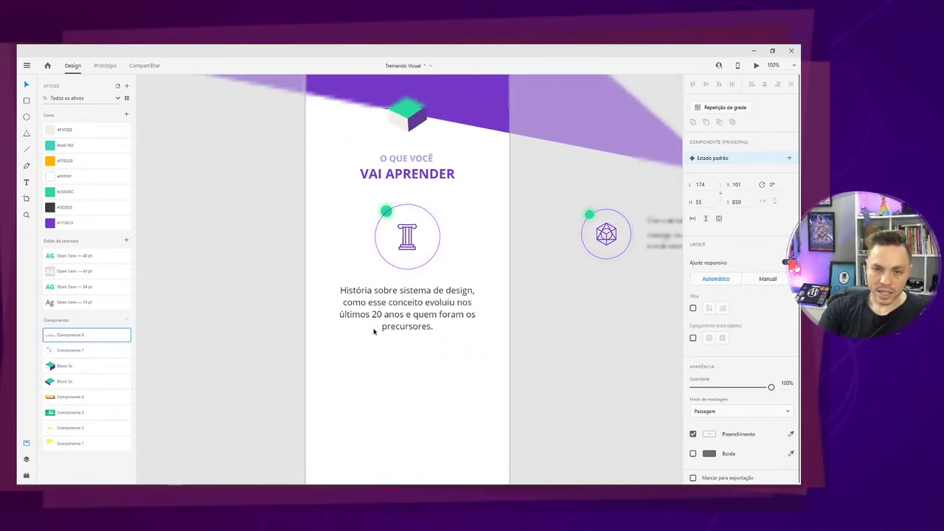
ctrl+scroll(373, 331, down, 2)
click(373, 330)
click(537, 305)
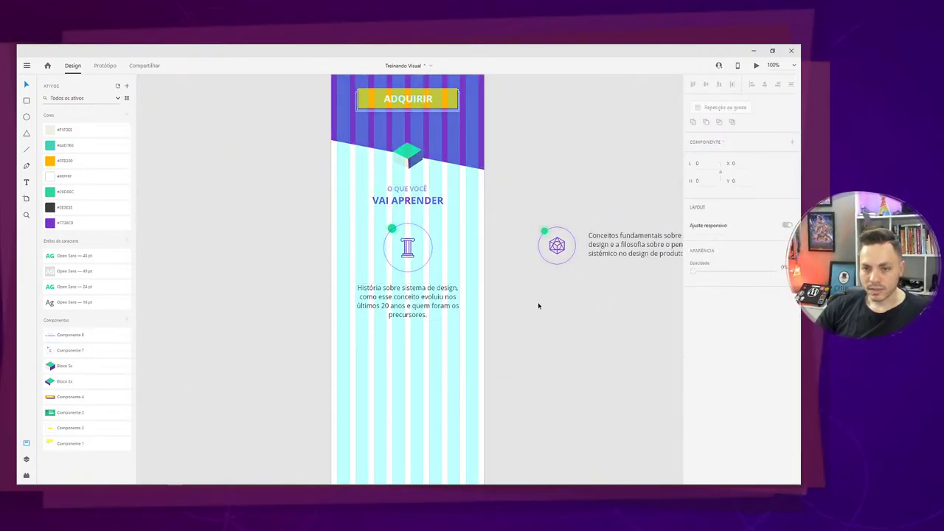
click(573, 236)
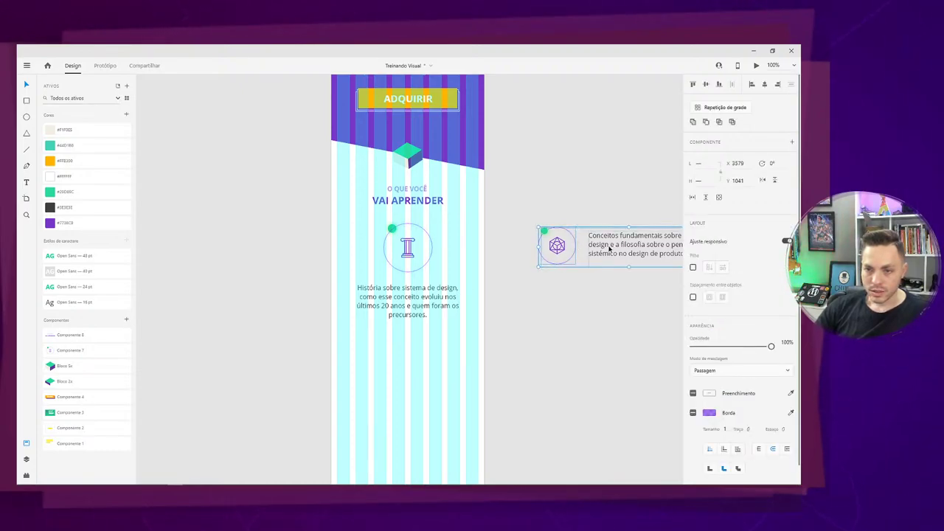
drag(607, 251, 457, 351)
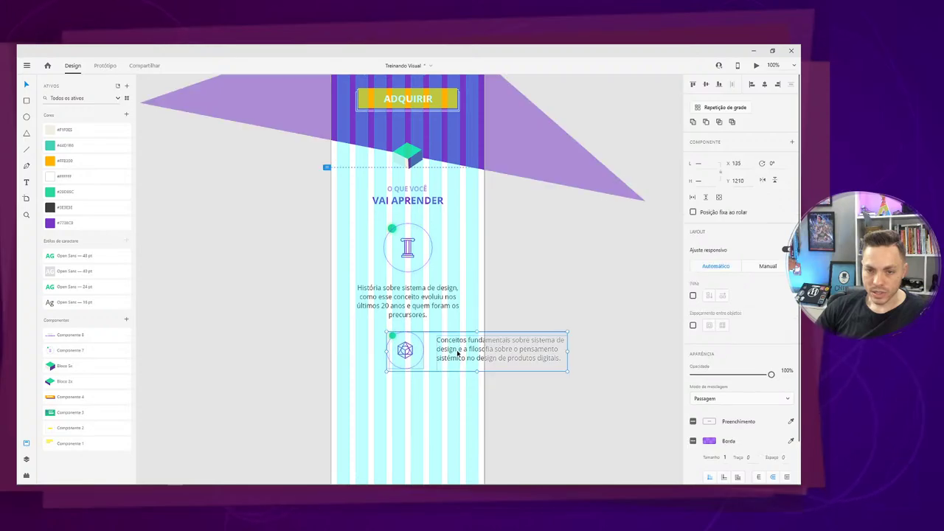
key(ctrl+plus)
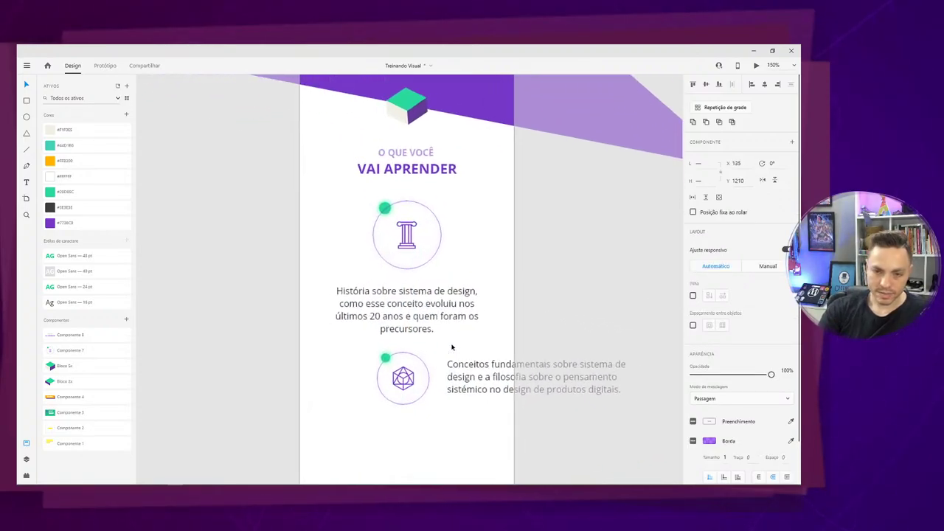
scroll(420, 352, down, 4)
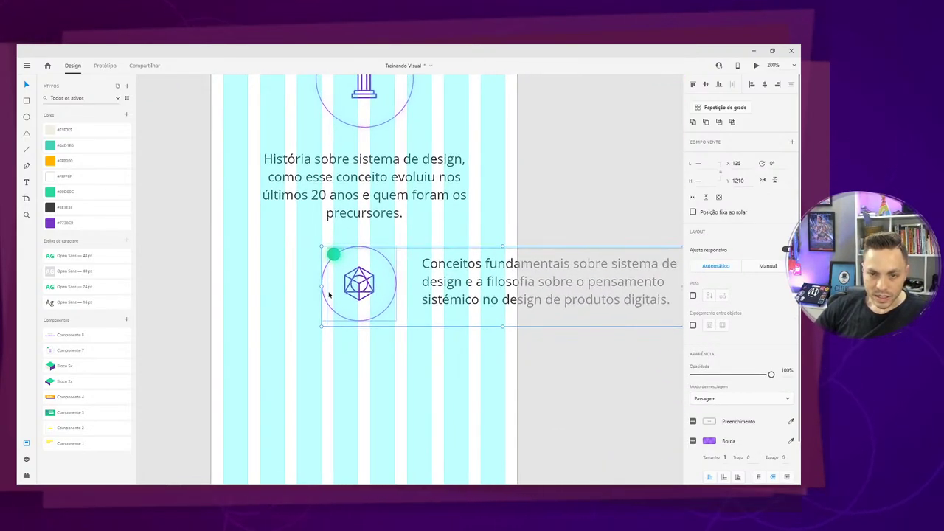
drag(329, 309, 306, 333)
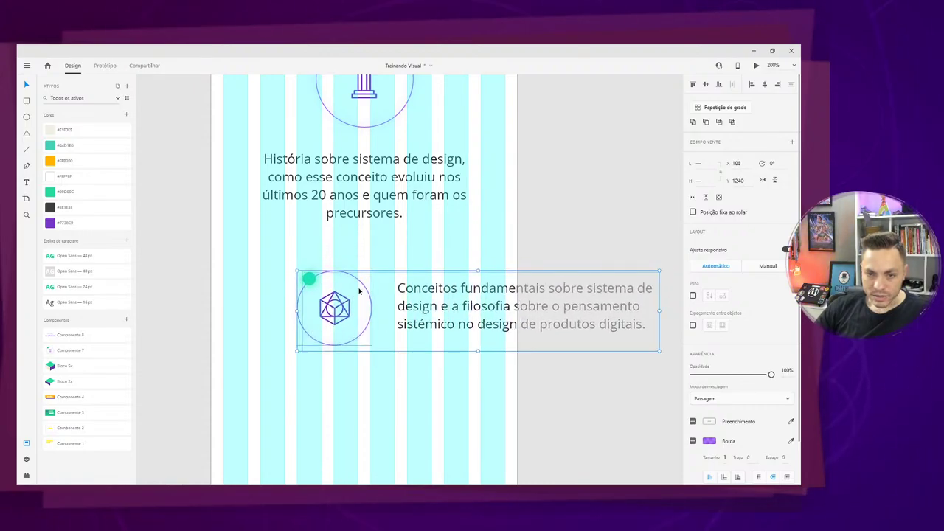
Show the layers and hide the second topic's text, "Conceitos fundamentais sobre...", leaving its icon parts visible.
double_click(422, 302)
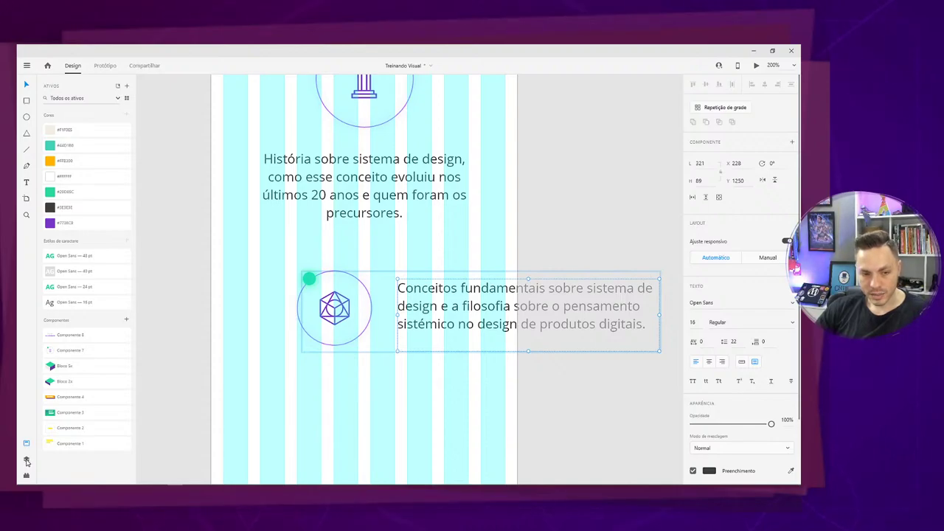
click(26, 460)
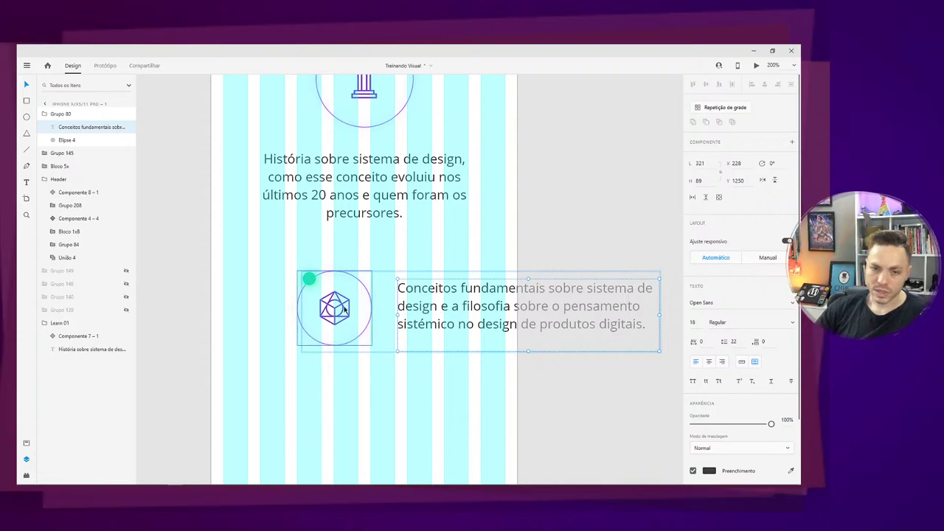
click(360, 282)
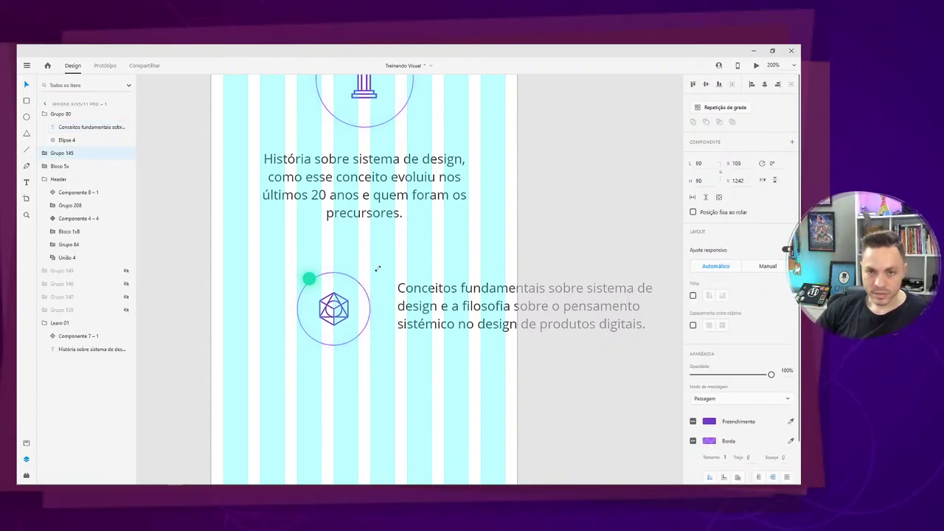
click(314, 282)
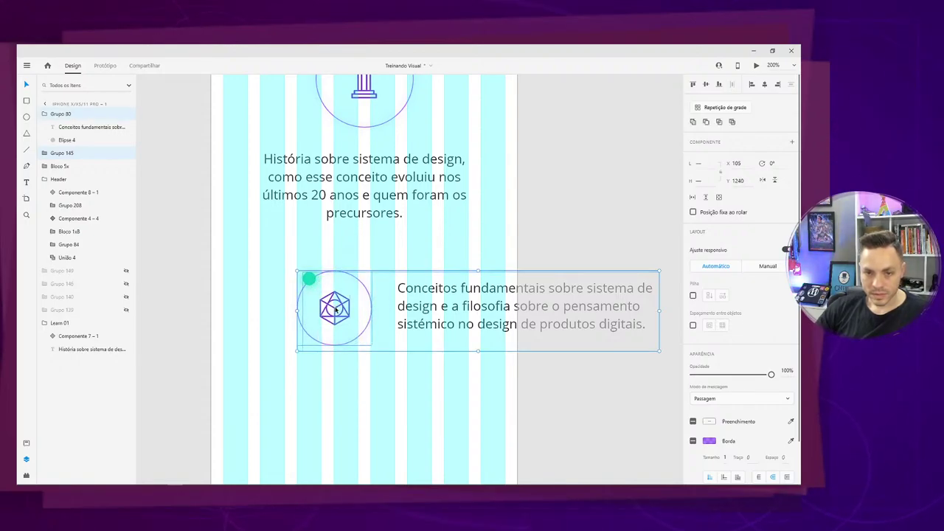
shift+click(335, 310)
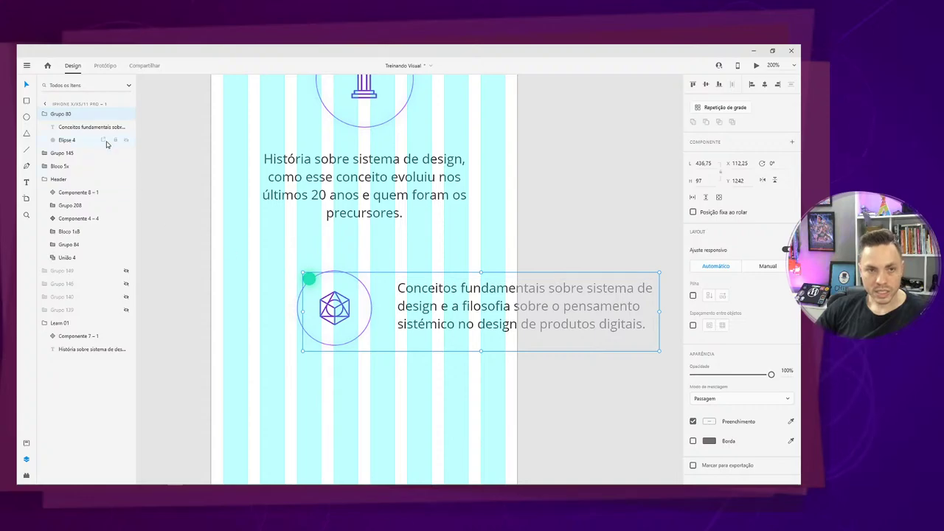
click(125, 127)
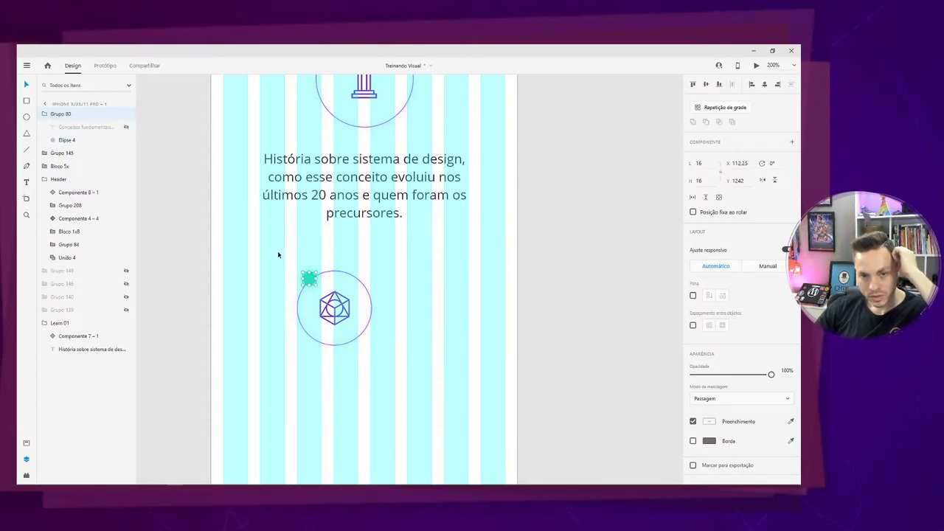
Select the second topic's ring, symbol and green dot together and hide the layout grid.
drag(278, 255, 362, 350)
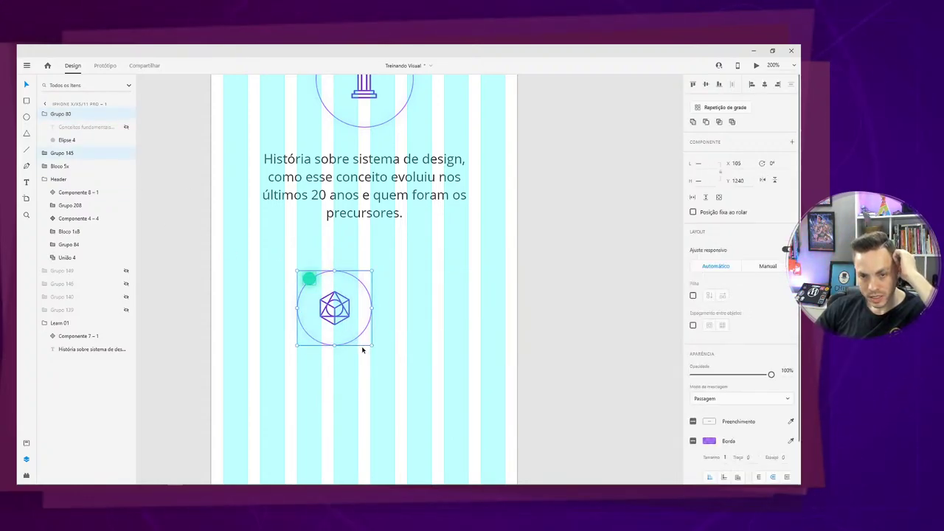
shift+click(334, 319)
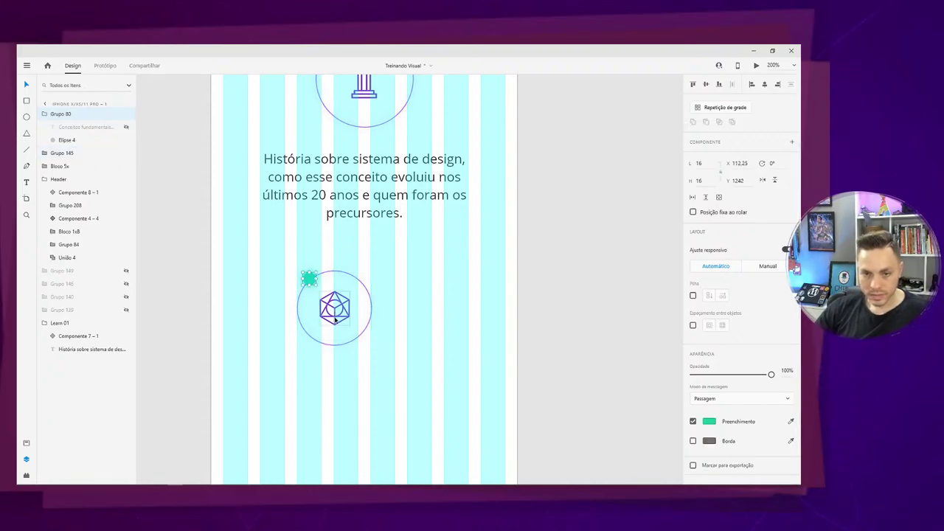
click(335, 320)
drag(301, 264, 367, 350)
key(ctrl+plus)
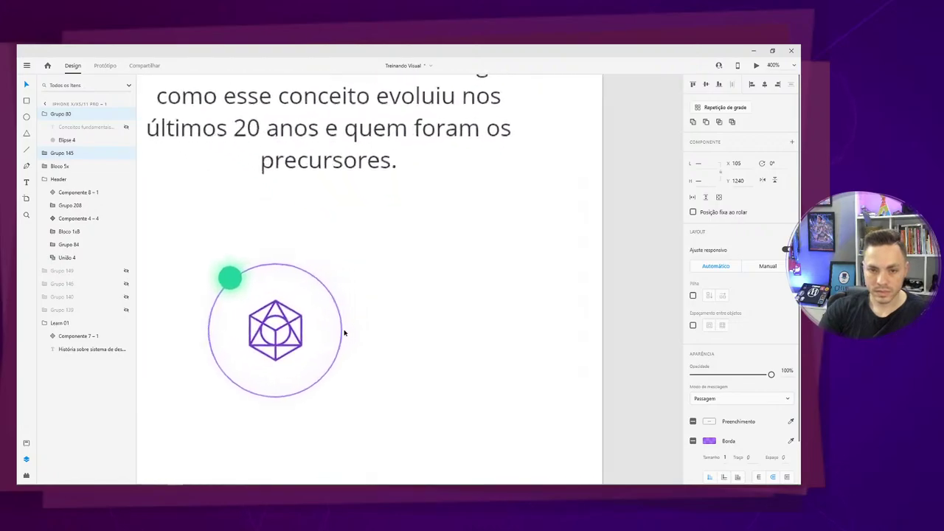
key(ctrl+shift+apostrophe)
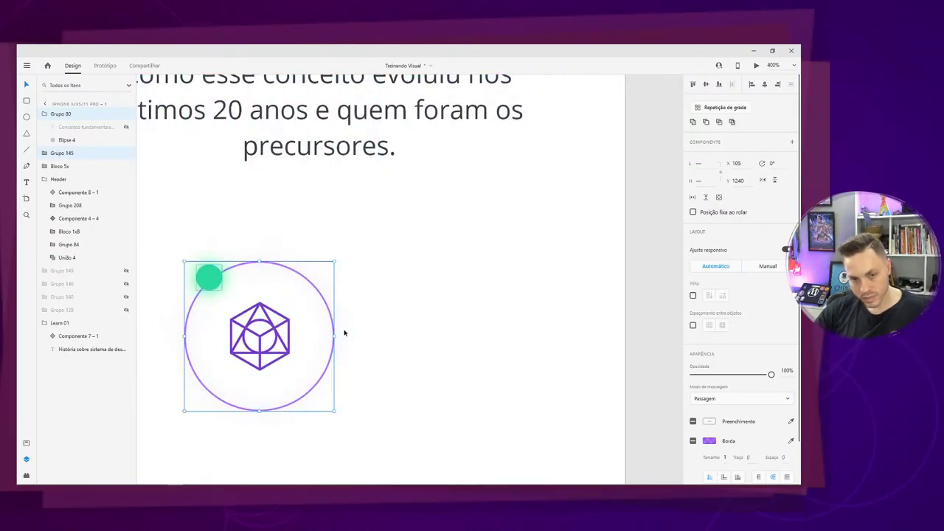
shift+click(266, 335)
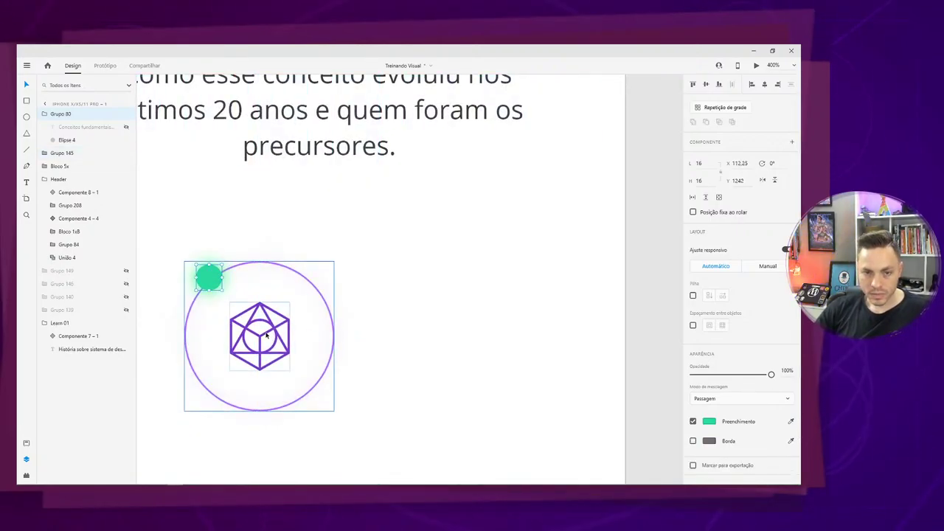
right_click(266, 334)
click(321, 221)
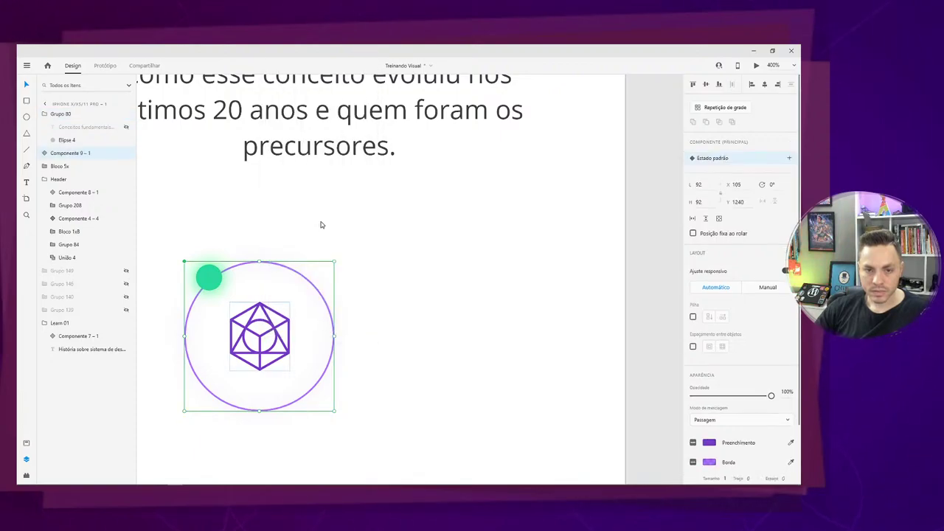
drag(334, 261, 287, 312)
key(ctrl+z)
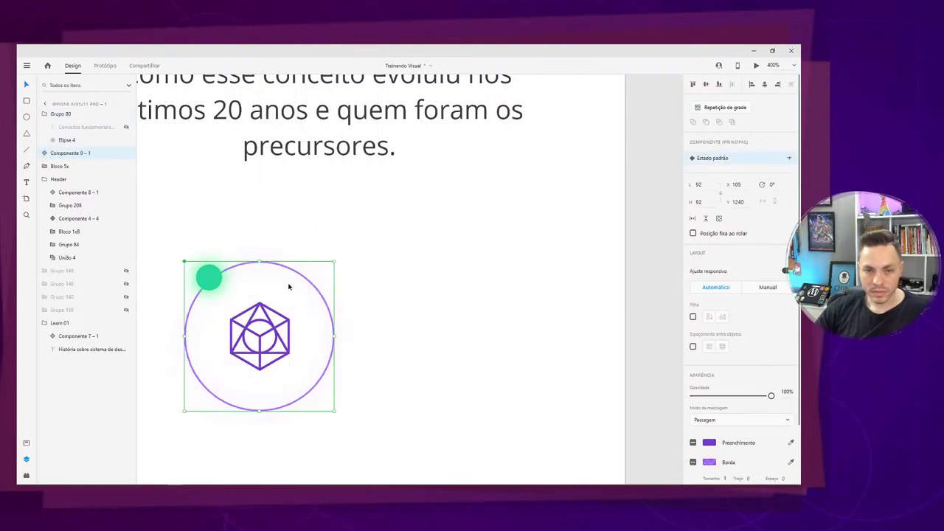
key(ctrl+z)
Create one component from the second topic's ring, symbol and green dot.
shift+click(210, 282)
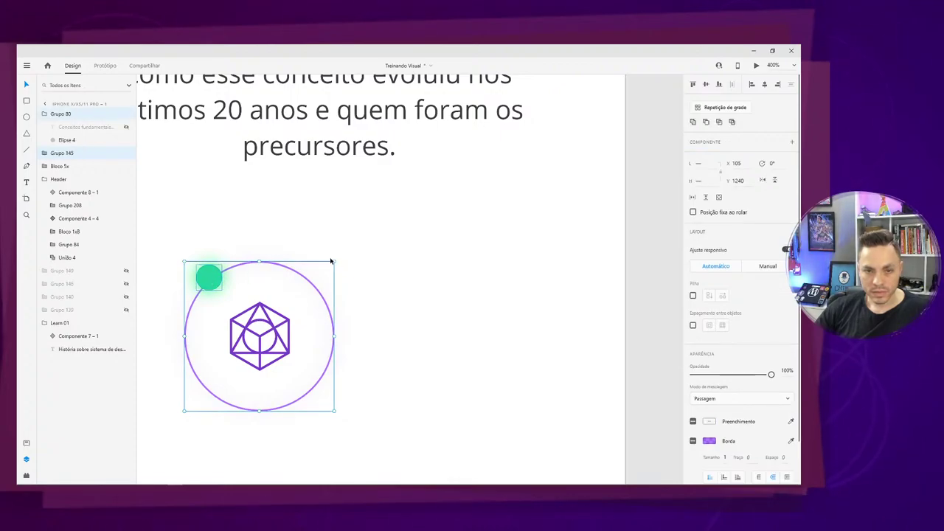
right_click(283, 330)
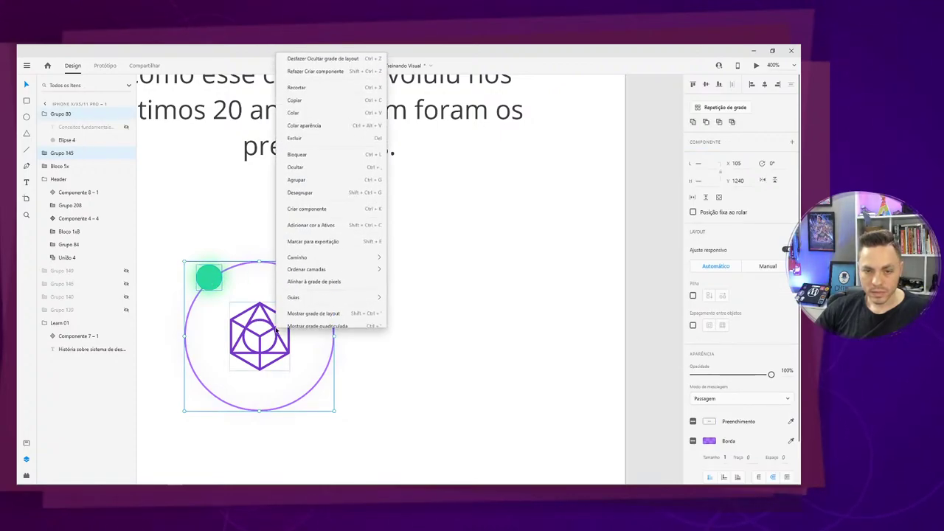
click(323, 203)
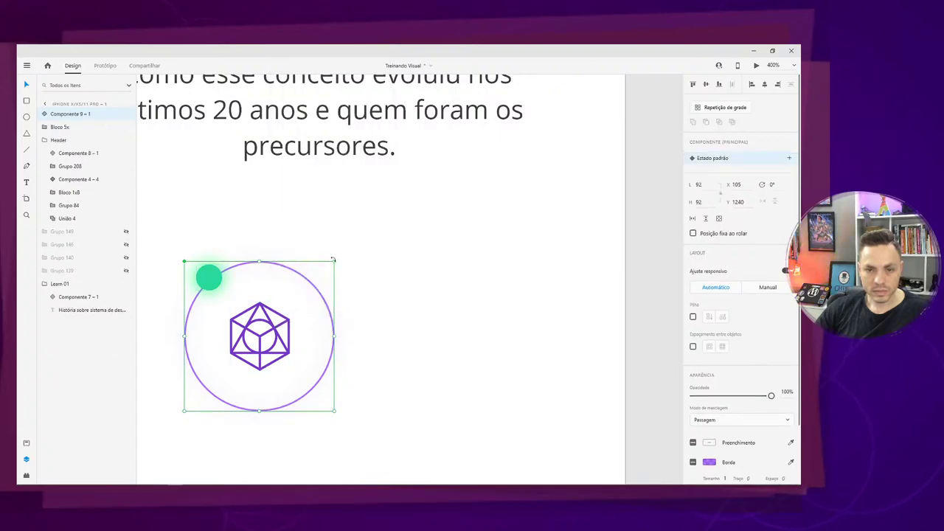
Try to shrink the second topic's icon component, undo the resize and clear the selection.
drag(325, 270, 267, 339)
key(ctrl+z)
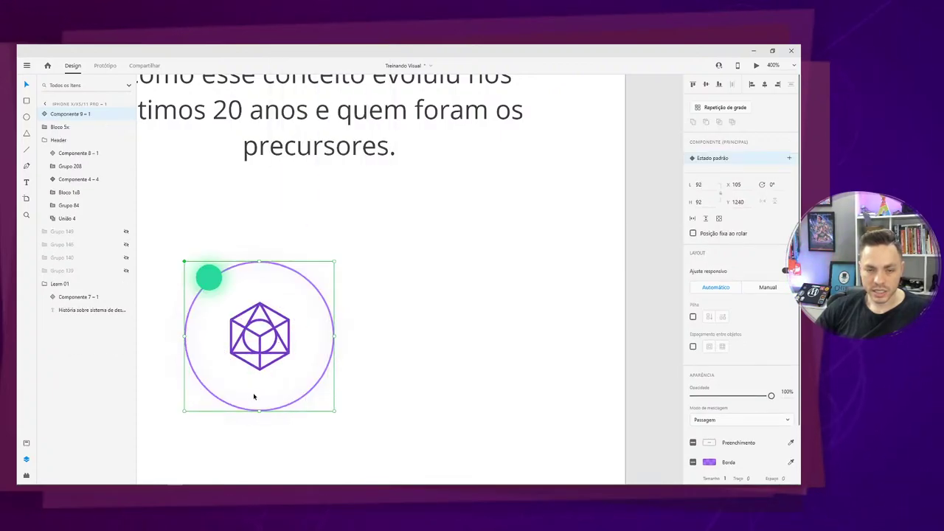
drag(401, 365, 541, 293)
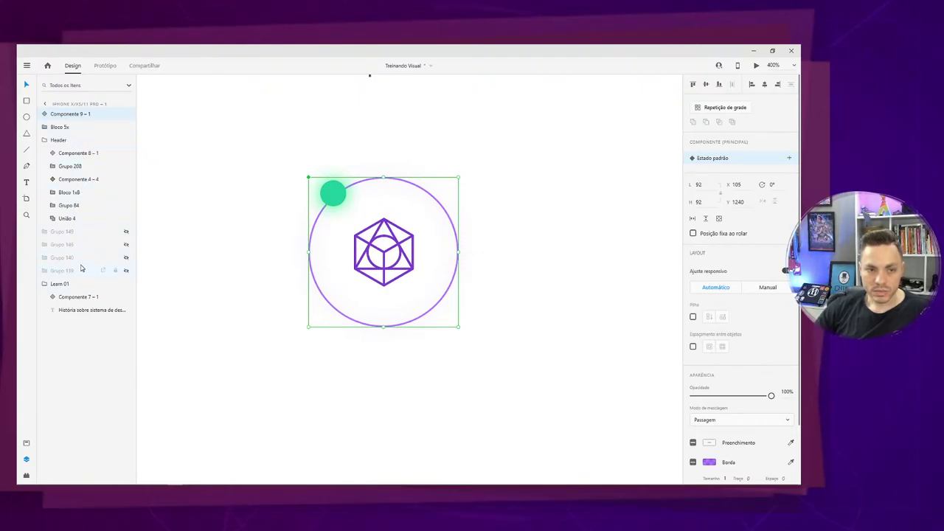
click(361, 364)
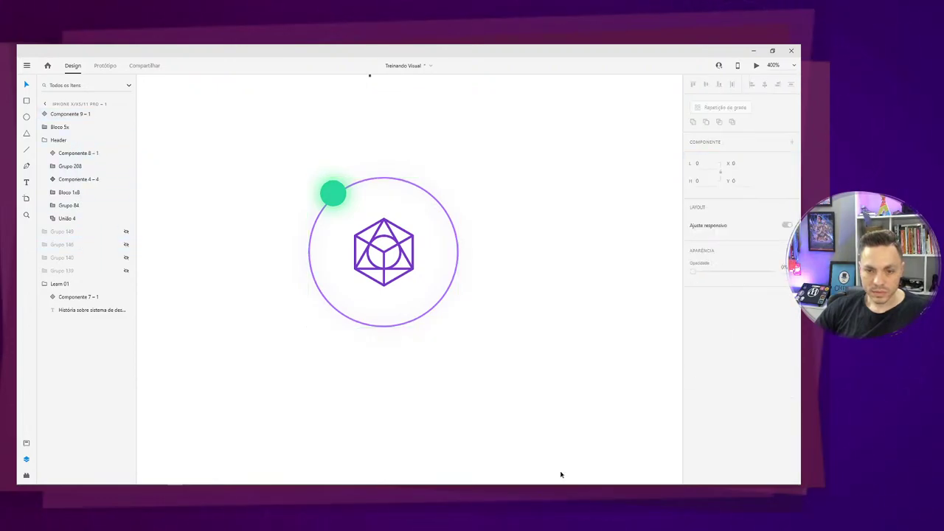
Undo the second topic's icon component and the hiding of its text, restoring the original groups.
key(ctrl+minus)
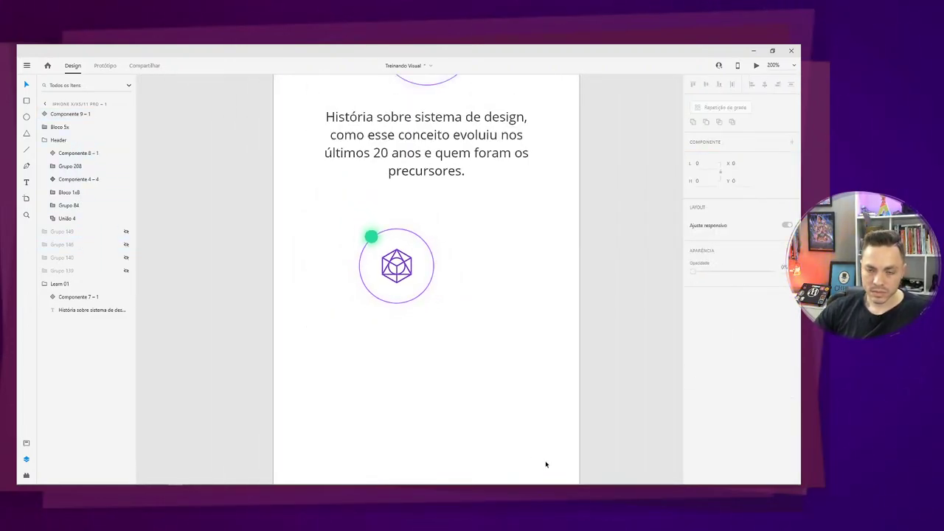
key(ctrl+z)
key(ctrl+z)
key(ctrl+z)
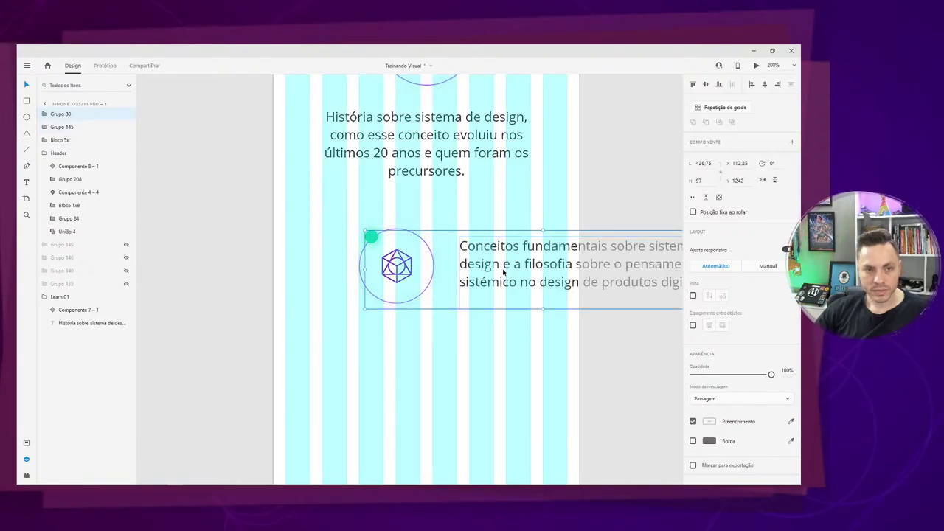
Move the "Conceitos fundamentais..." text out of its group and make one component from the ring, symbol and green dot.
double_click(503, 273)
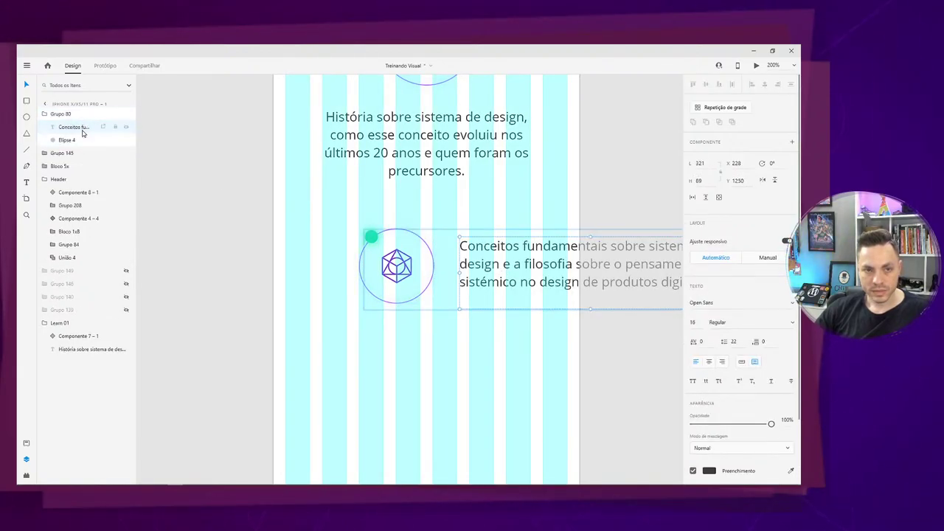
drag(81, 127, 82, 112)
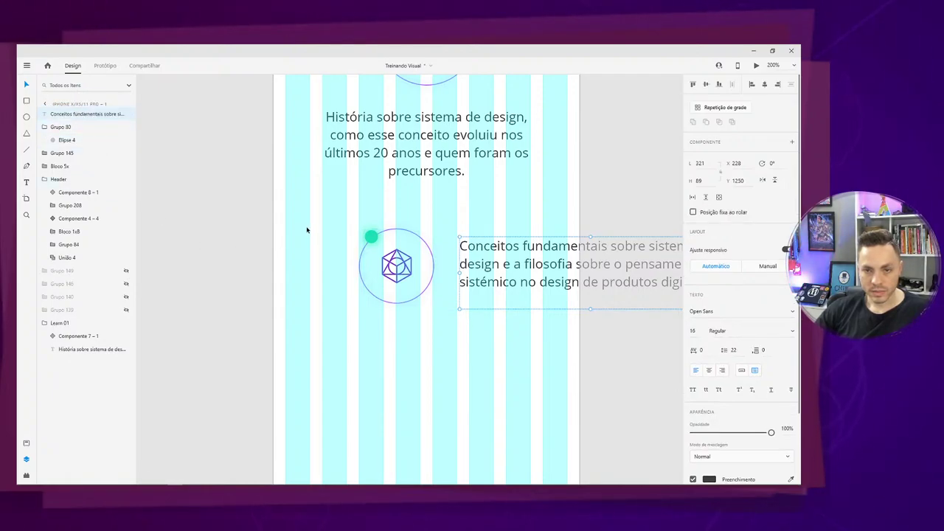
drag(327, 213, 443, 331)
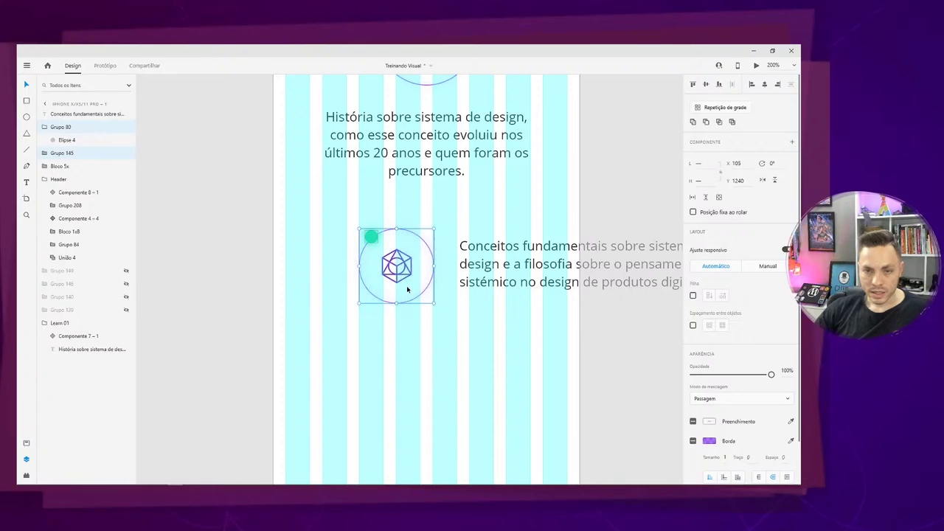
right_click(402, 286)
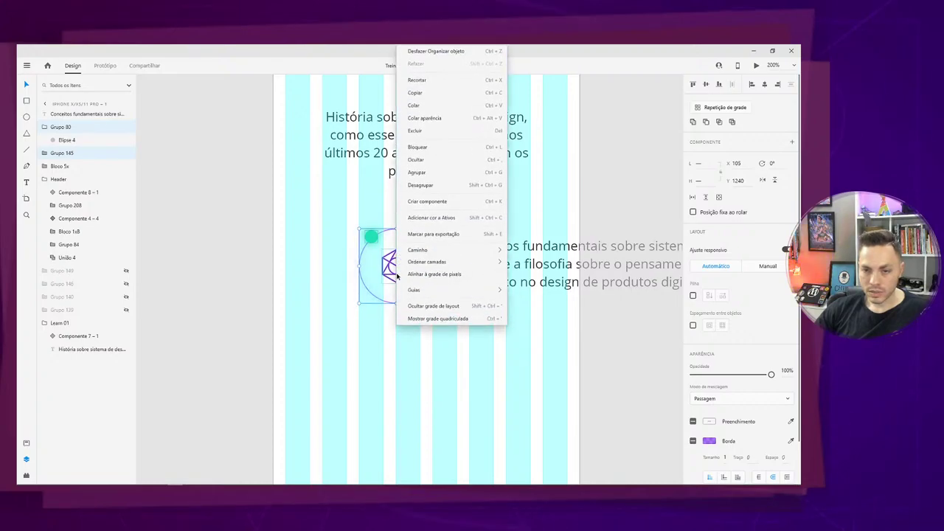
click(432, 217)
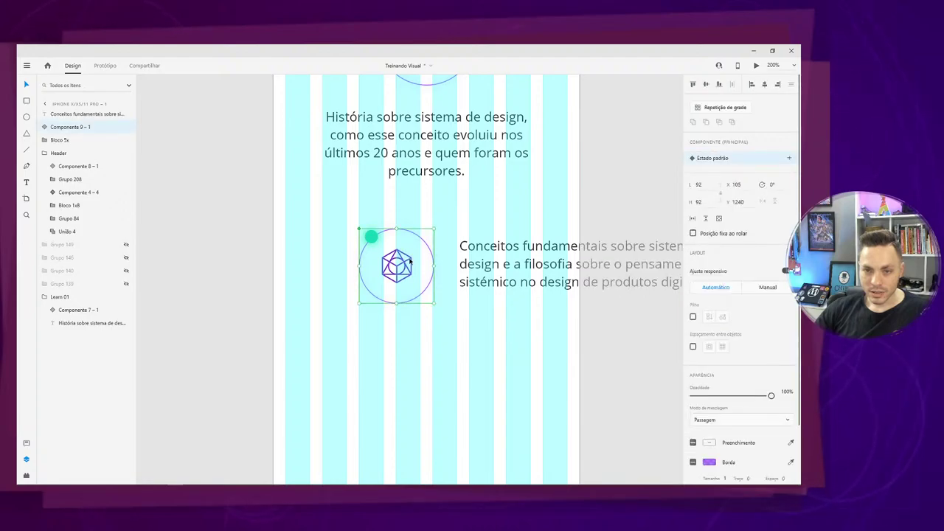
Place the second topic's icon component at X 135, Y 1204 and its text beneath it at X 60, Y 1315.
drag(410, 260, 435, 230)
click(494, 269)
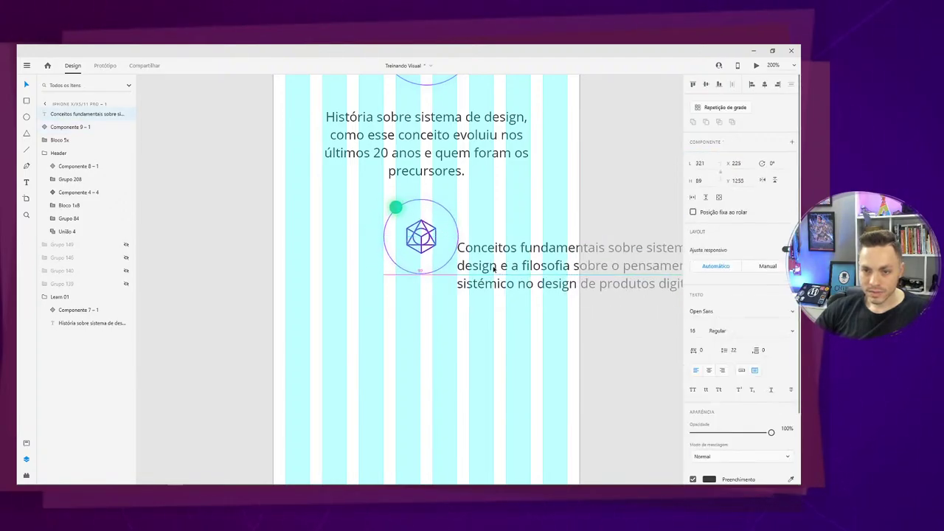
drag(494, 268, 377, 306)
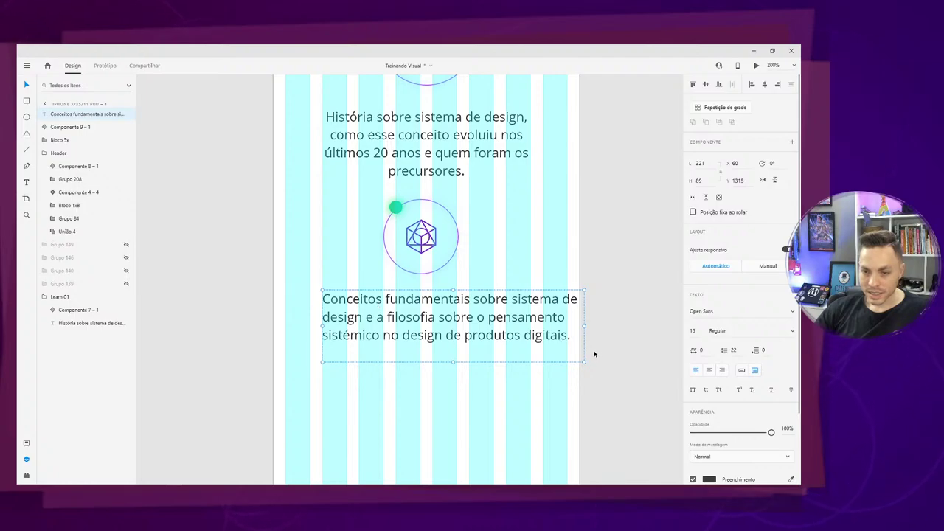
Narrow the second topic's text box to a width of 255, centre its text and lower it to Y 1326.
drag(583, 362, 531, 363)
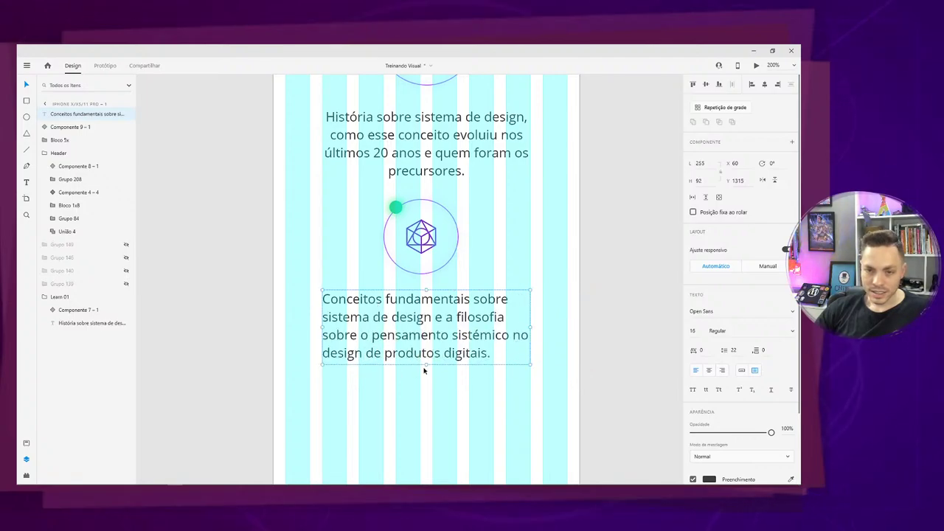
click(708, 370)
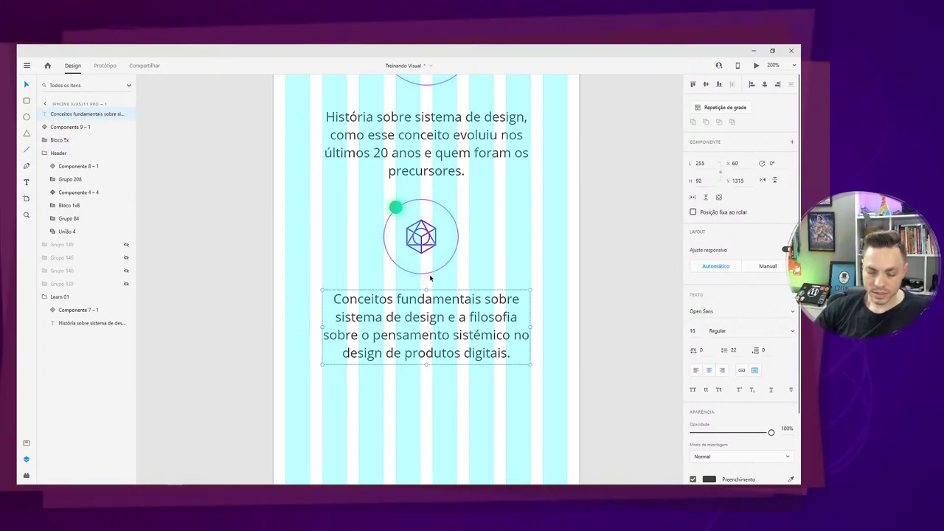
key(shift+Down)
key(alt)
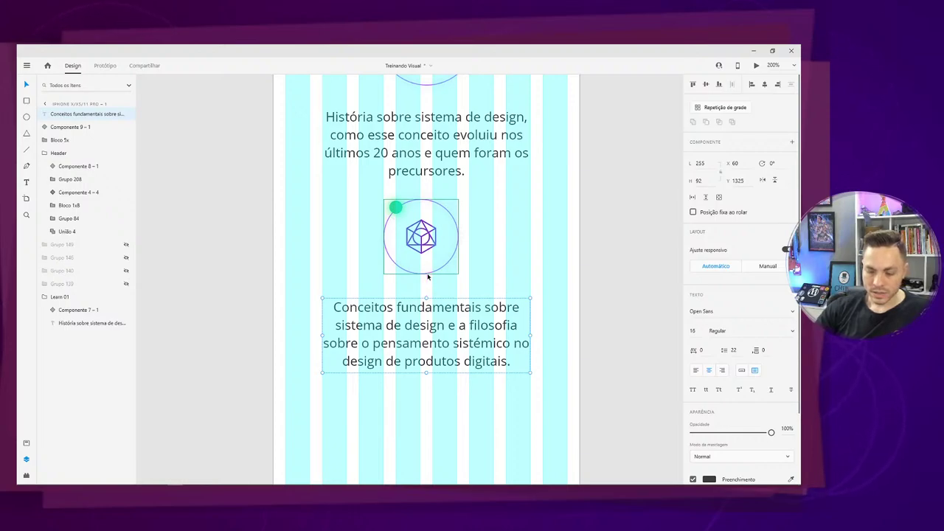
key(Down)
Lower the first topic's text, "História sobre sistema de design...", by 3 px to Y 1095,09.
scroll(427, 277, up, 3)
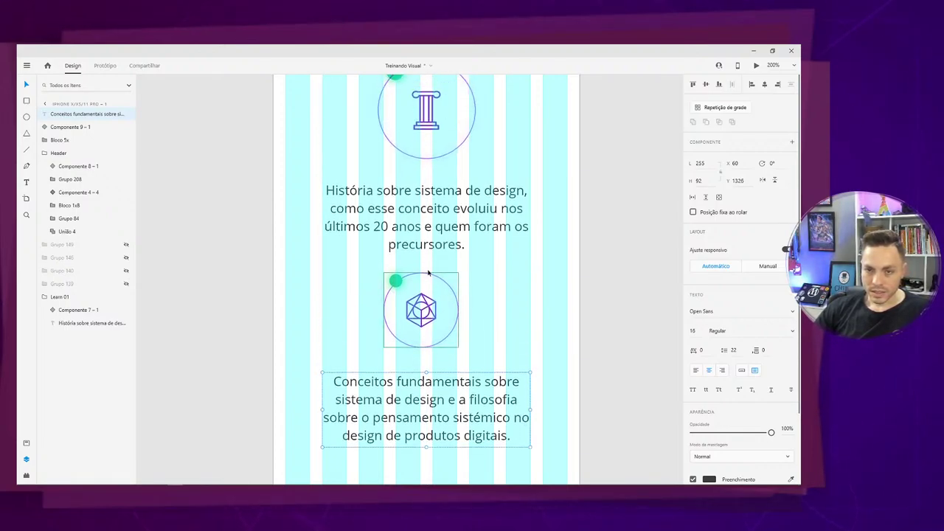
click(445, 223)
click(444, 223)
key(alt)
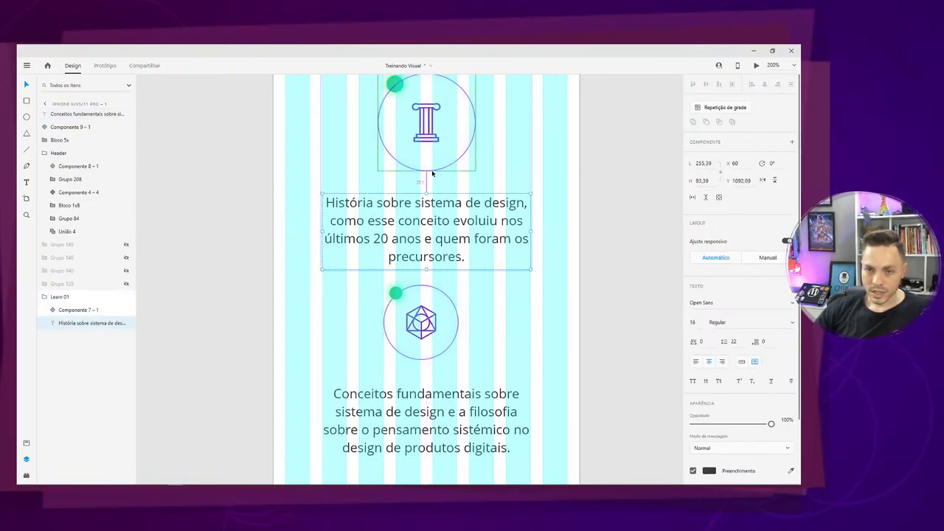
key(Down)
key(Down)
key(Down)
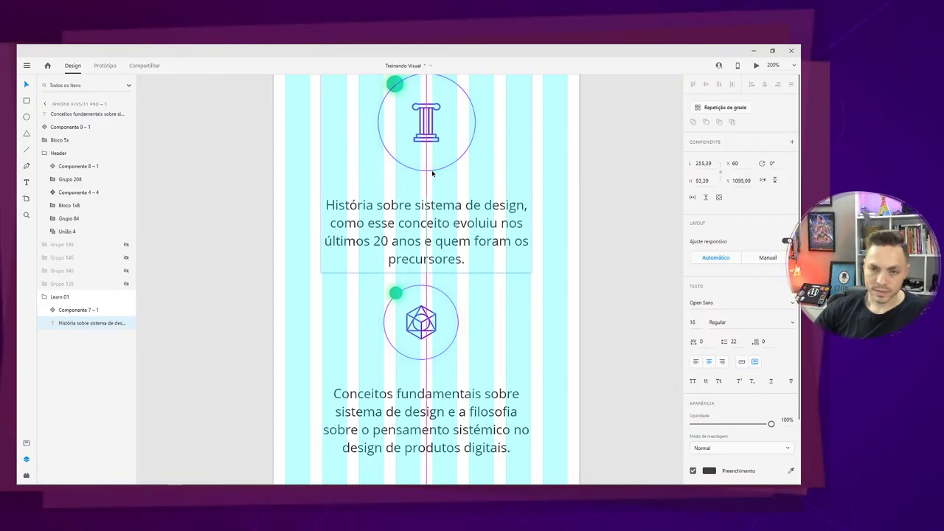
Group the second topic's icon component with its text.
key(ctrl+minus)
key(ctrl+minus)
key(ctrl+minus)
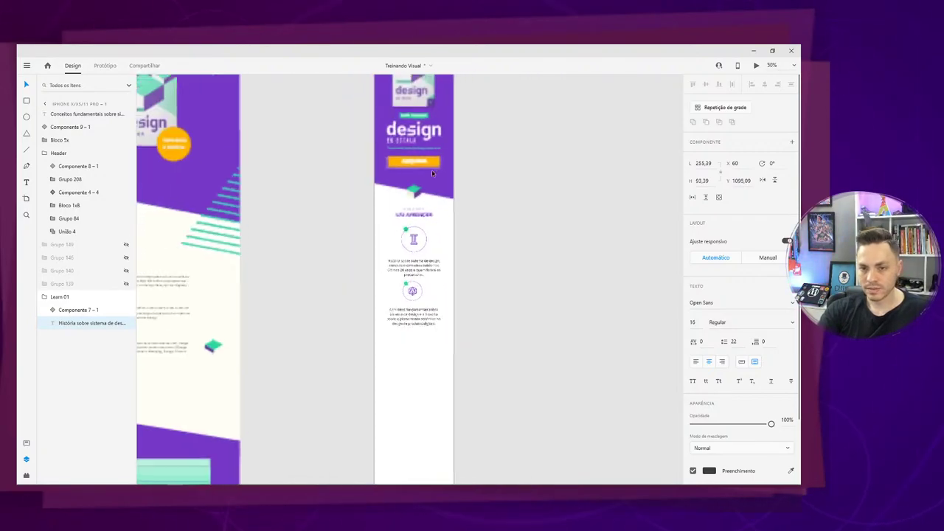
key(ctrl+plus)
key(ctrl+plus)
key(ctrl+plus)
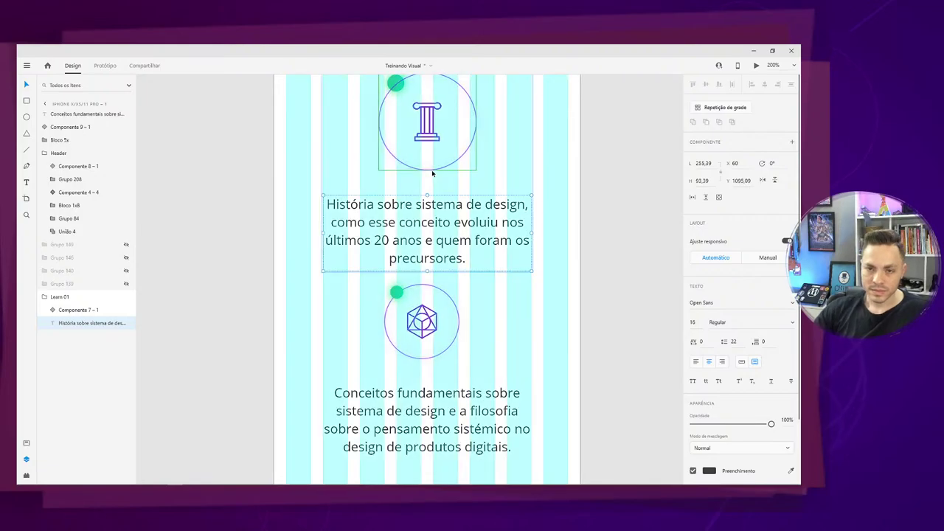
drag(432, 173, 371, 128)
click(384, 238)
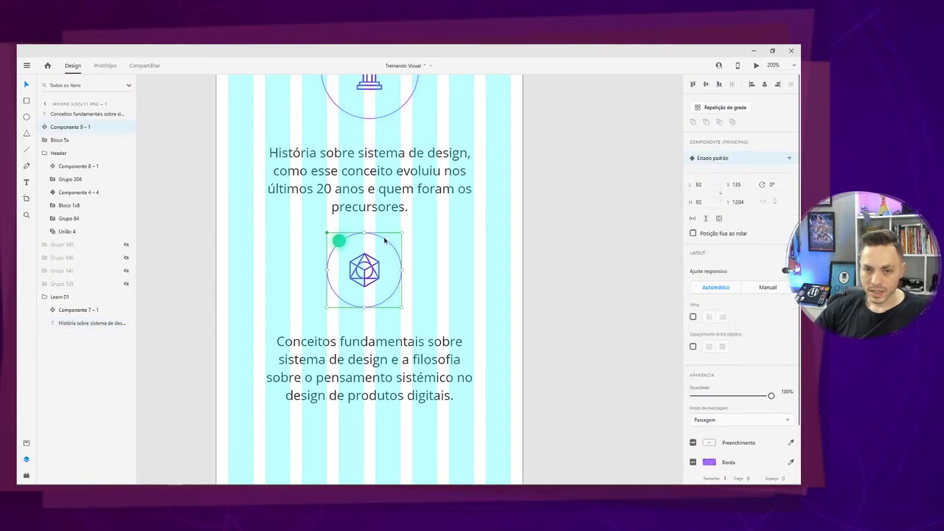
shift+click(377, 365)
key(ctrl+g)
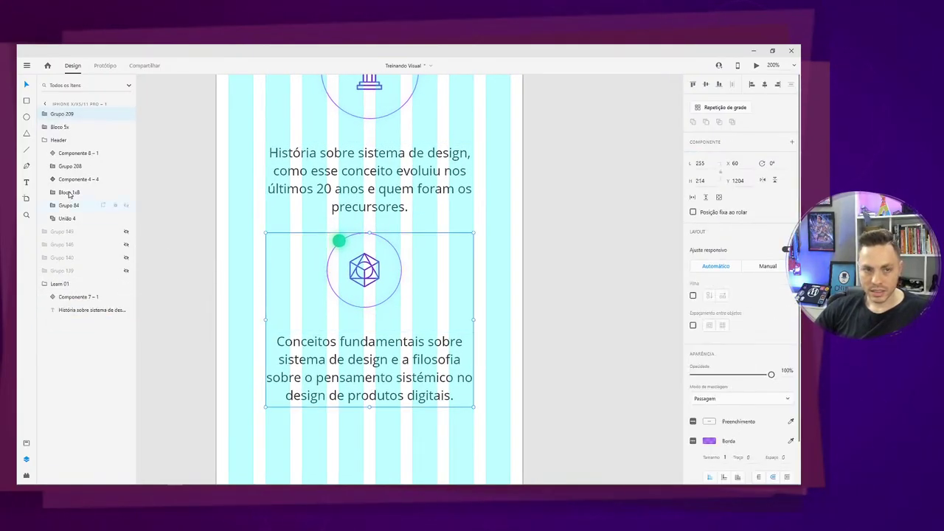
Rename the second topic's new group as Learn 02 and place it below Learn 01 in the layer order.
double_click(63, 114)
text(Learn)
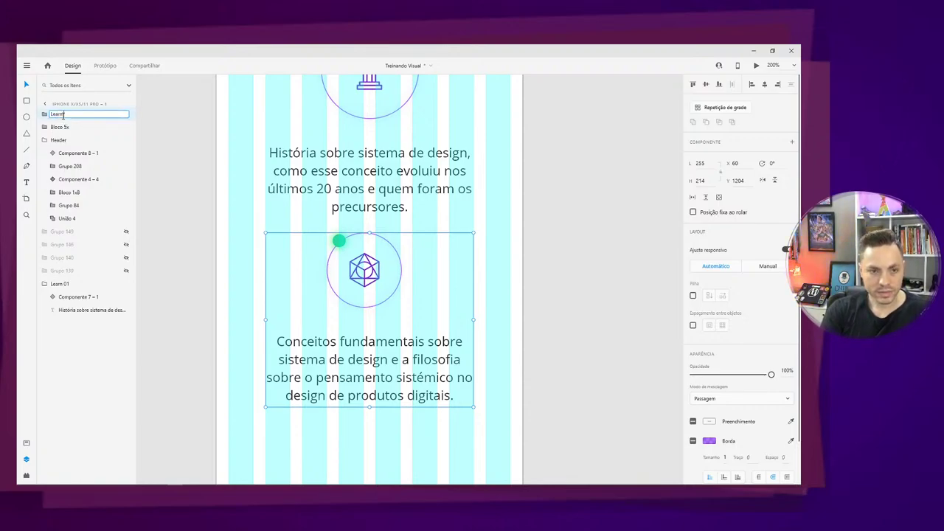
text( 02)
key(Return)
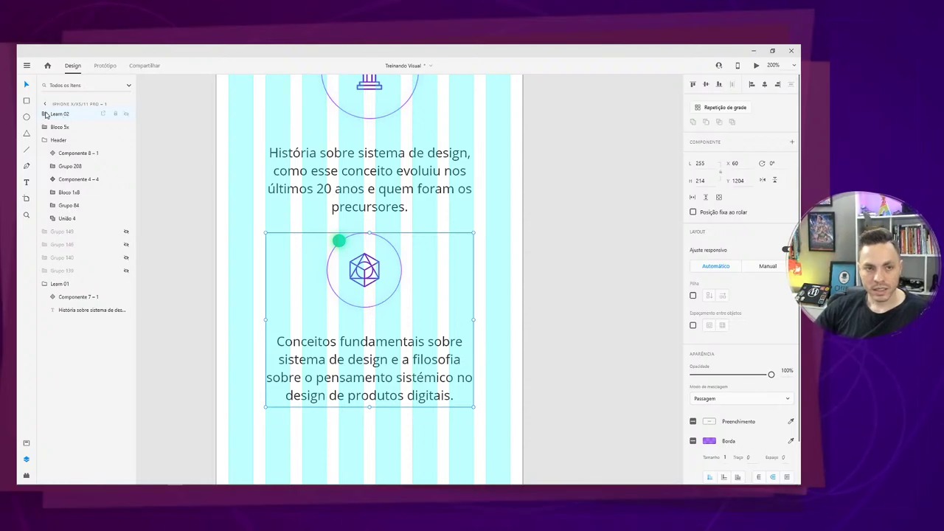
drag(63, 118, 51, 321)
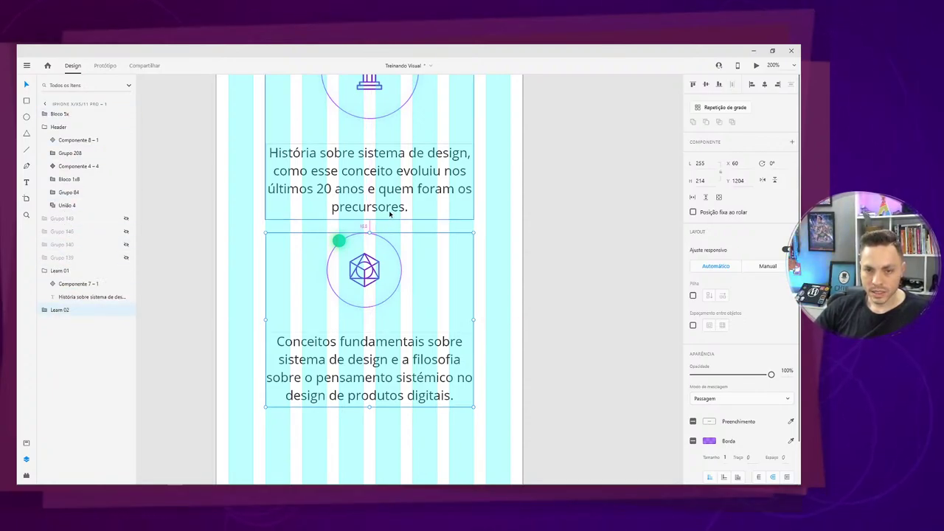
Adjust the gap below the first topic by moving the Learn 02 group down to Y 1219.
key(shift+Down)
key(shift+Down)
key(shift+Down)
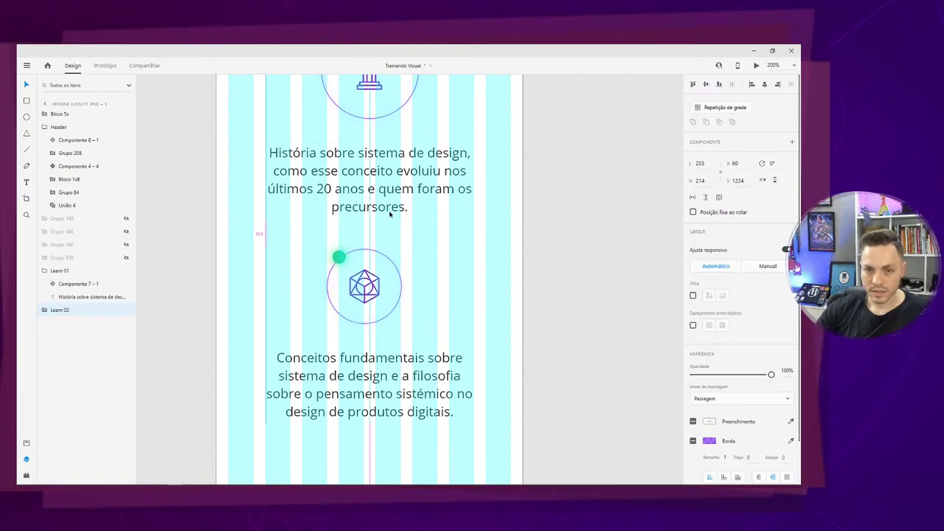
key(shift+Down)
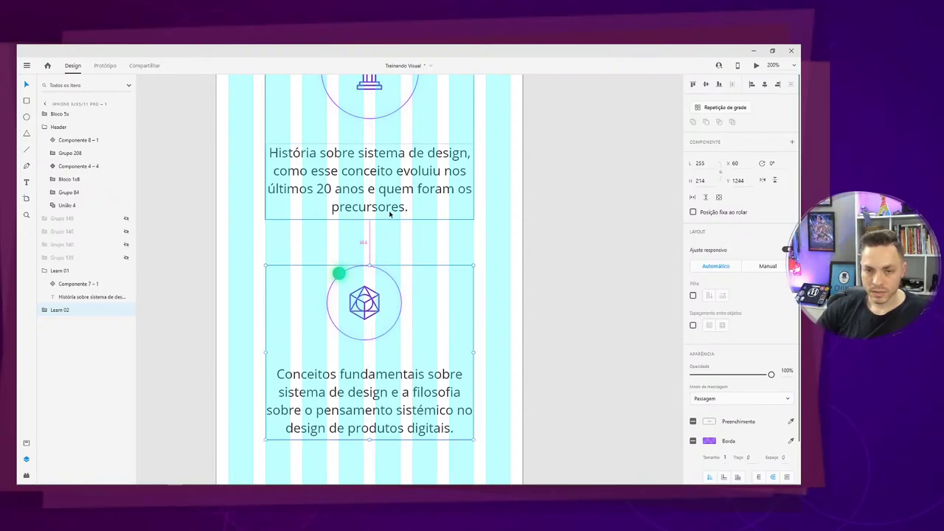
key(shift+Down)
key(shift+Up)
key(shift+Up)
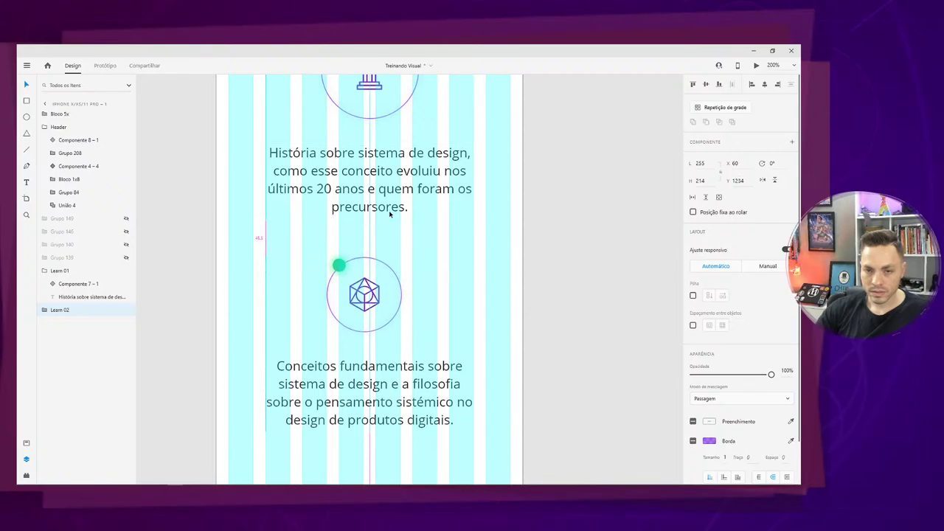
key(shift+Up)
key(shift+Up)
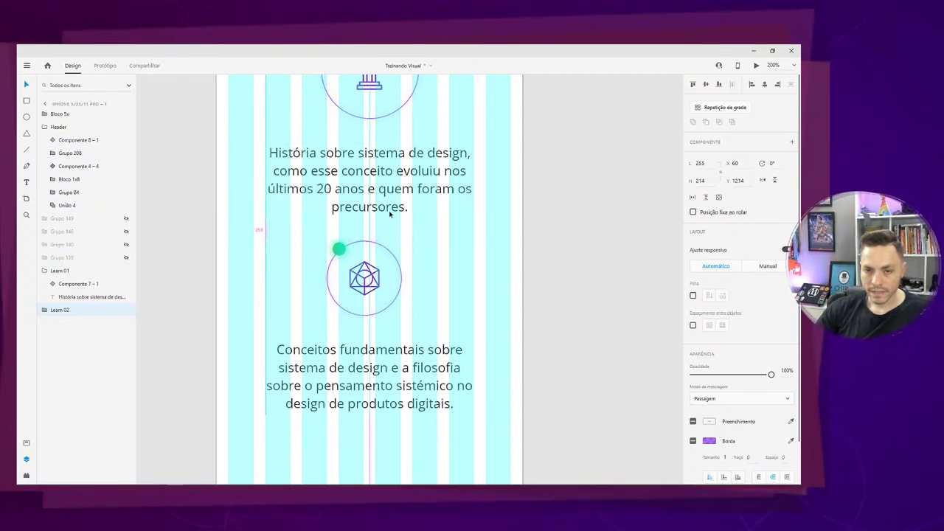
key(Down)
key(Down)
key(Down)
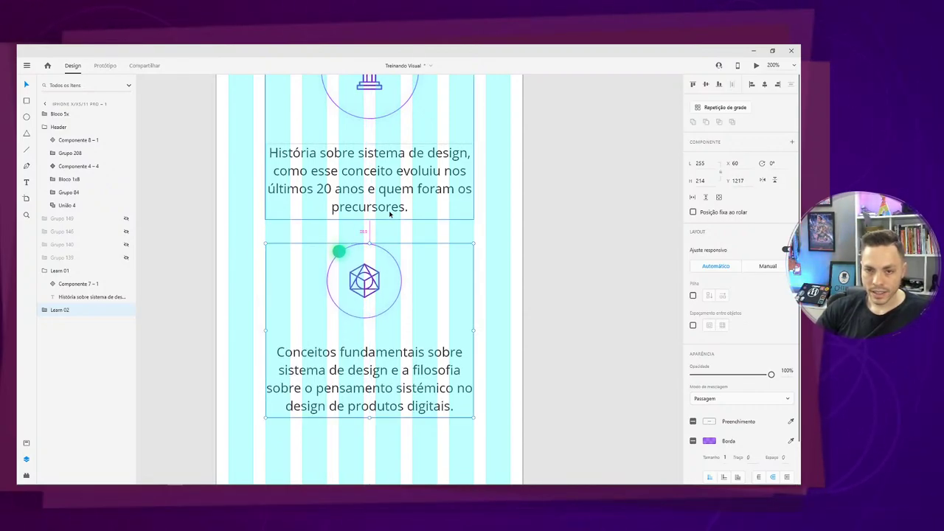
key(Down)
key(Down)
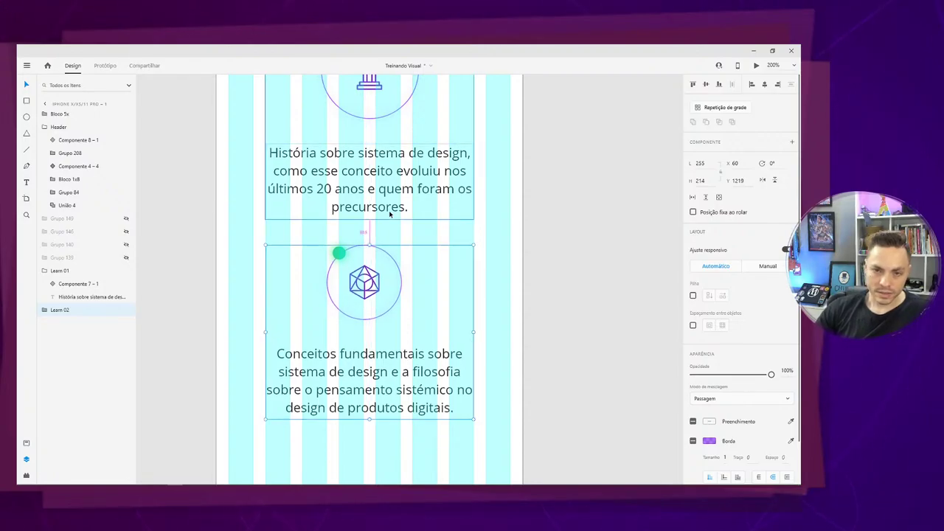
Examine the spacing and centring of the two stacked Learn topics beneath "Vai aprender" with the layout grid hidden.
key(ctrl+minus)
key(ctrl+minus)
key(ctrl+minus)
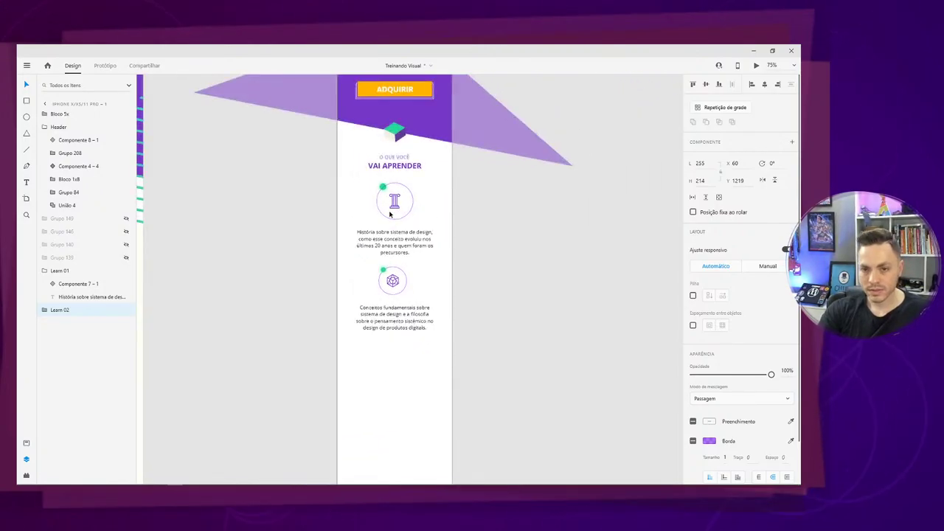
key(ctrl+plus)
key(ctrl+plus)
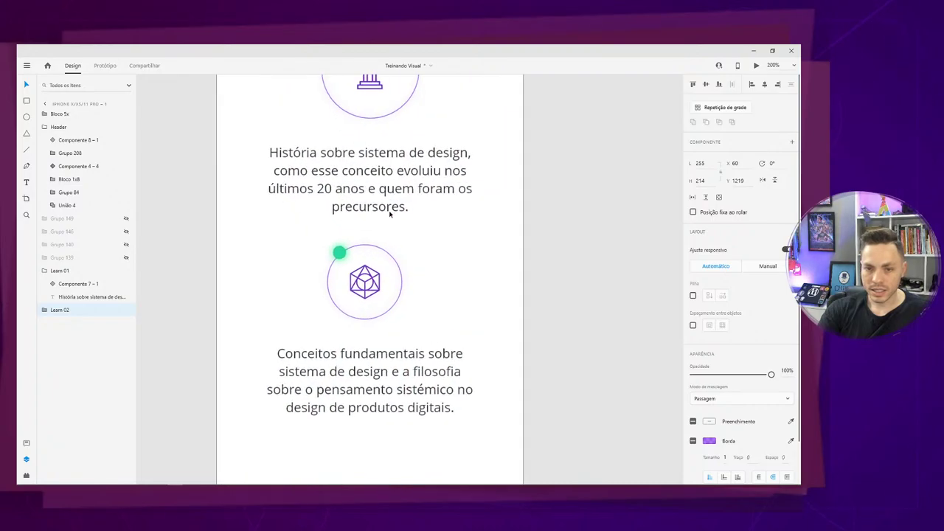
key(ctrl+shift+apostrophe)
click(533, 278)
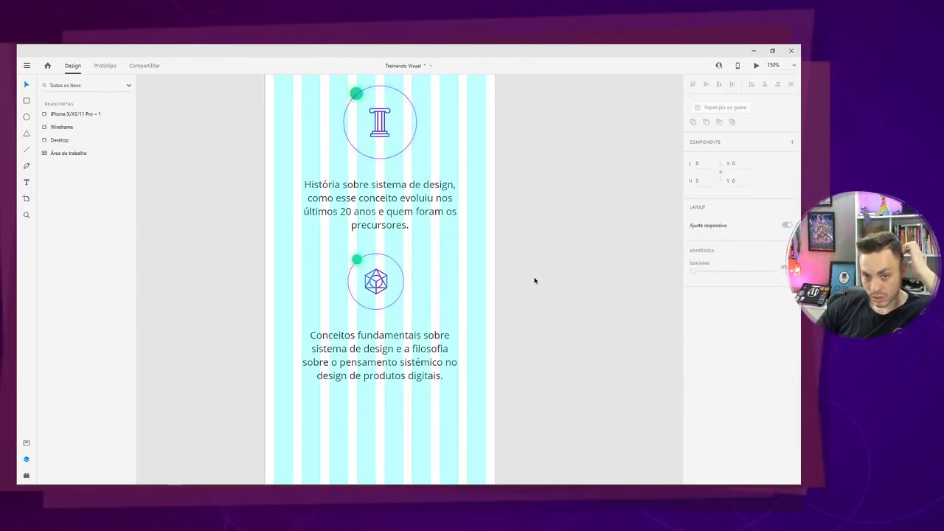
key(ctrl+shift+apostrophe)
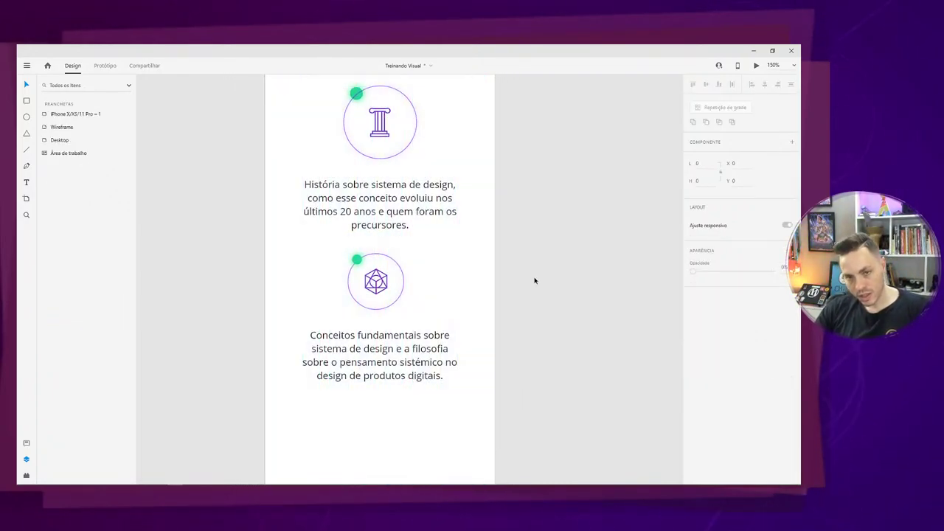
scroll(422, 331, up, 2)
scroll(421, 331, up, 1)
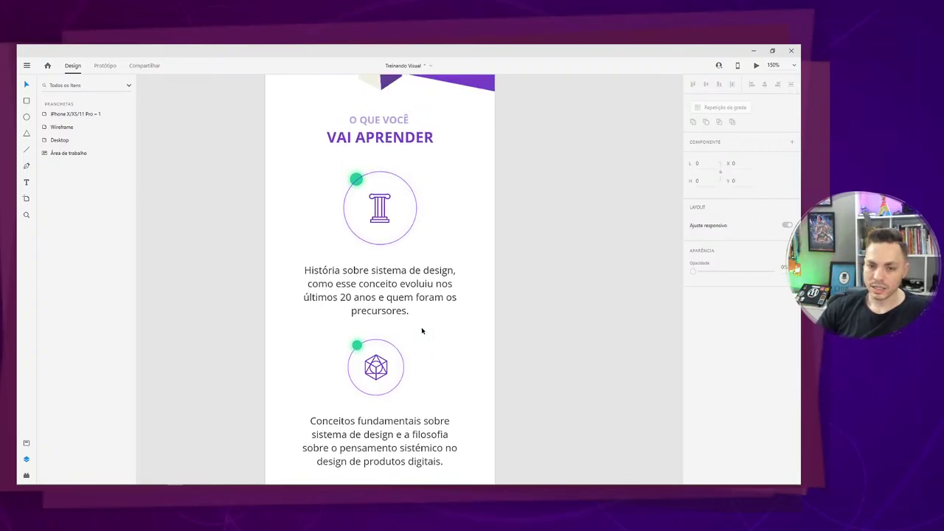
scroll(422, 331, up, 1)
scroll(421, 331, down, 2)
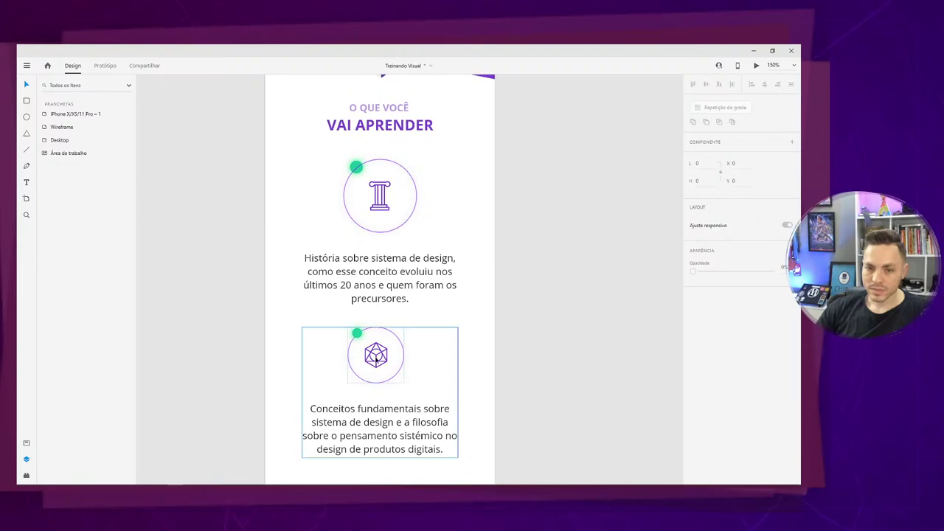
click(390, 205)
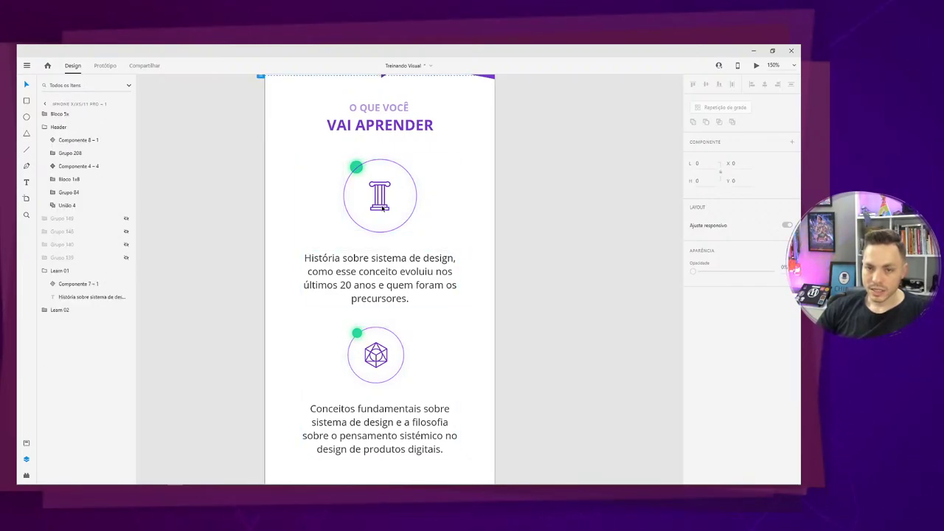
Show the layout grid and scale the first topic's column icon down to 98 × 98.
click(384, 206)
double_click(382, 205)
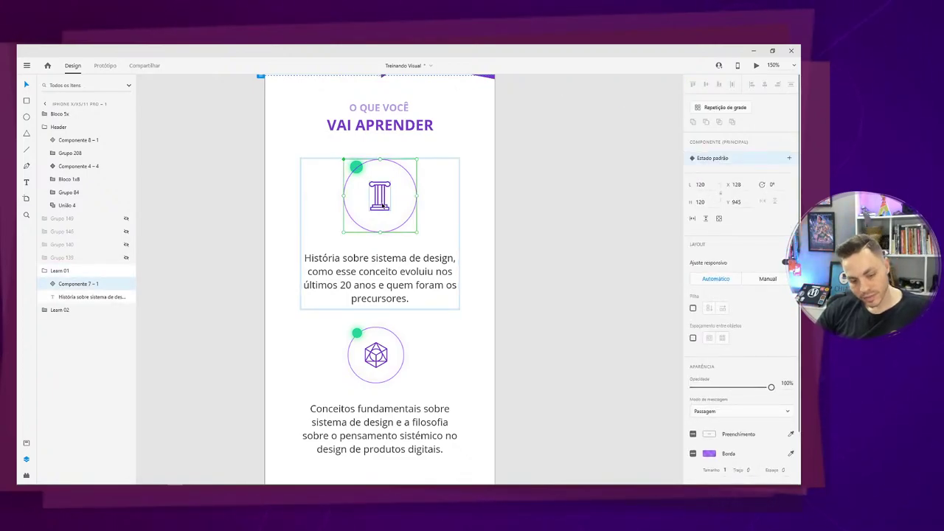
key(ctrl+shift+apostrophe)
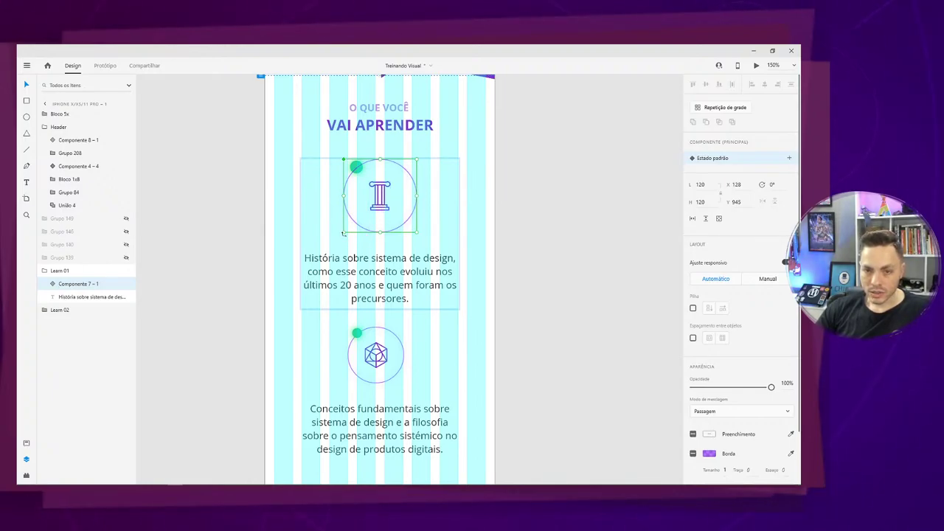
drag(342, 232, 355, 229)
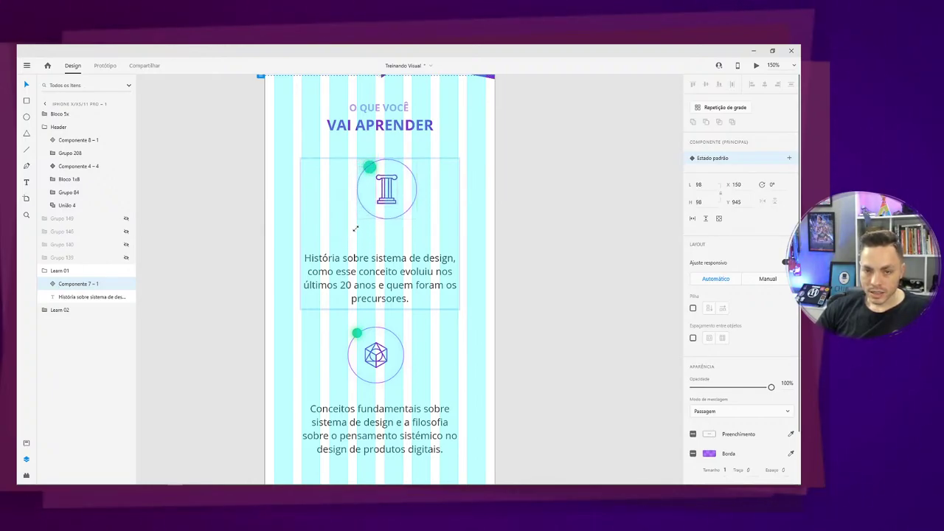
Move the first topic's icon down closer to its text, at X 127 and Y 967.
mouse_move(391, 201)
mouse_down()
mouse_move(379, 221)
mouse_move(377, 210)
mouse_up()
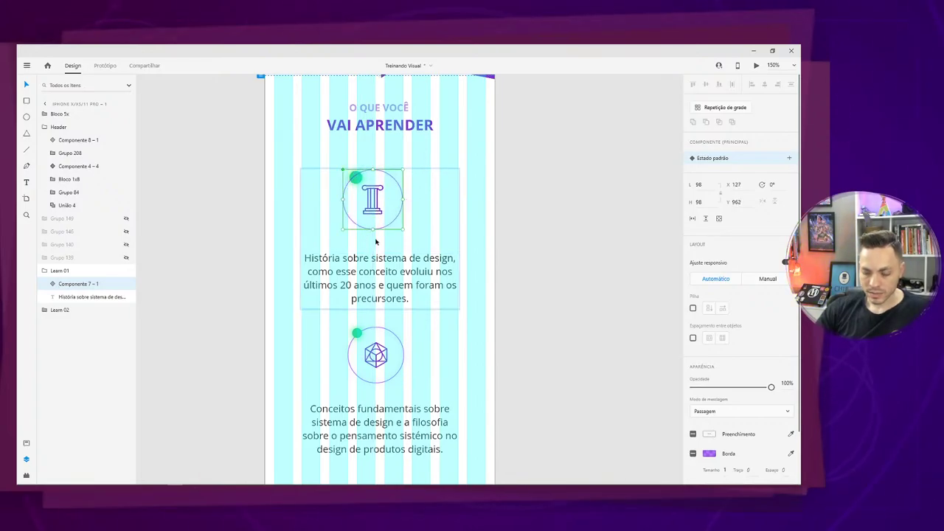
key(Down)
key(Down)
key(Down)
drag(375, 241, 375, 241)
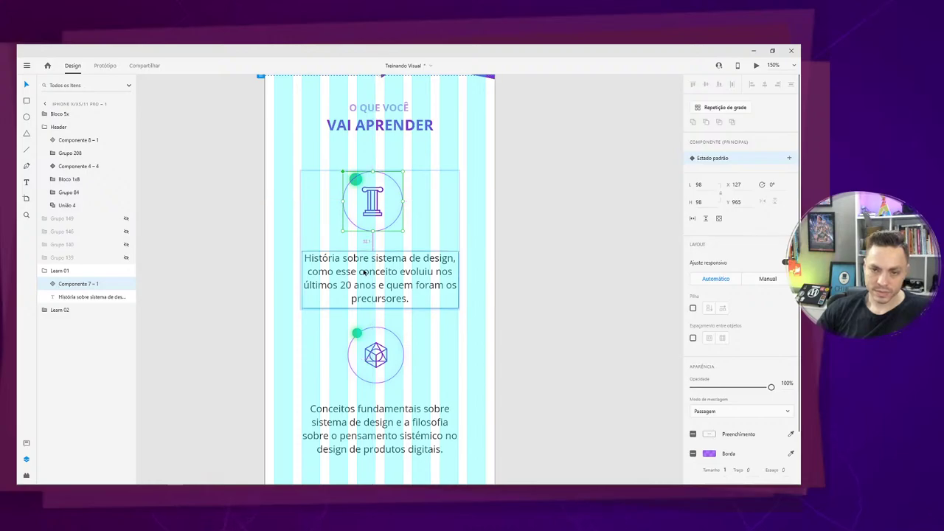
key(Down)
key(Down)
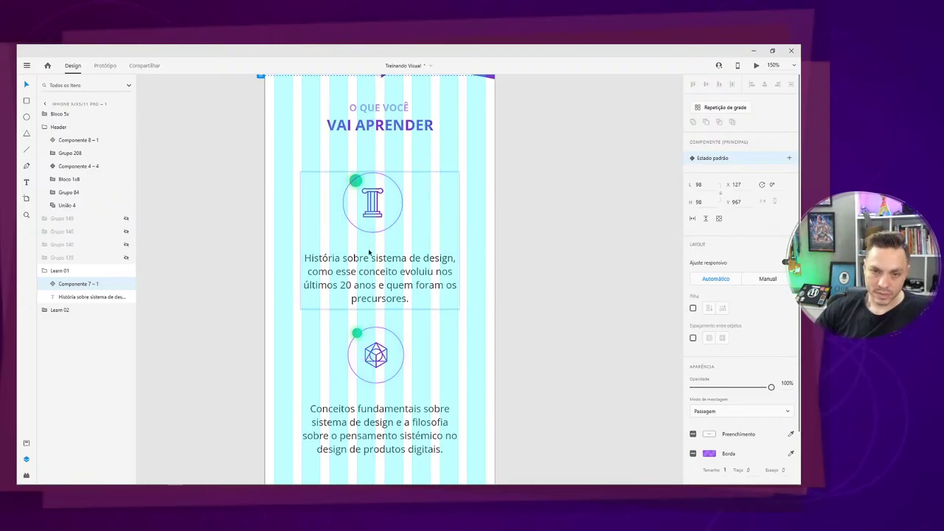
click(376, 199)
click(376, 200)
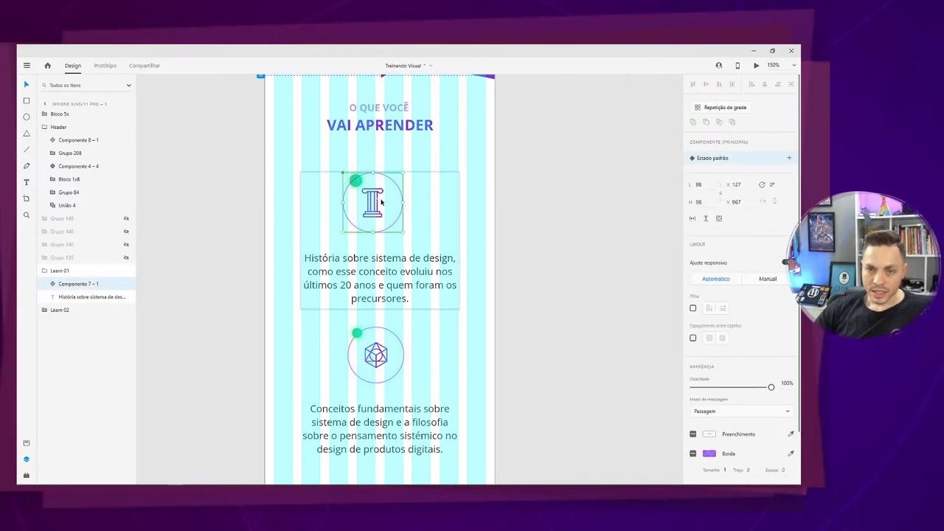
Lower the second topic's icon to Y 1233 and centre it horizontally with its text.
double_click(372, 355)
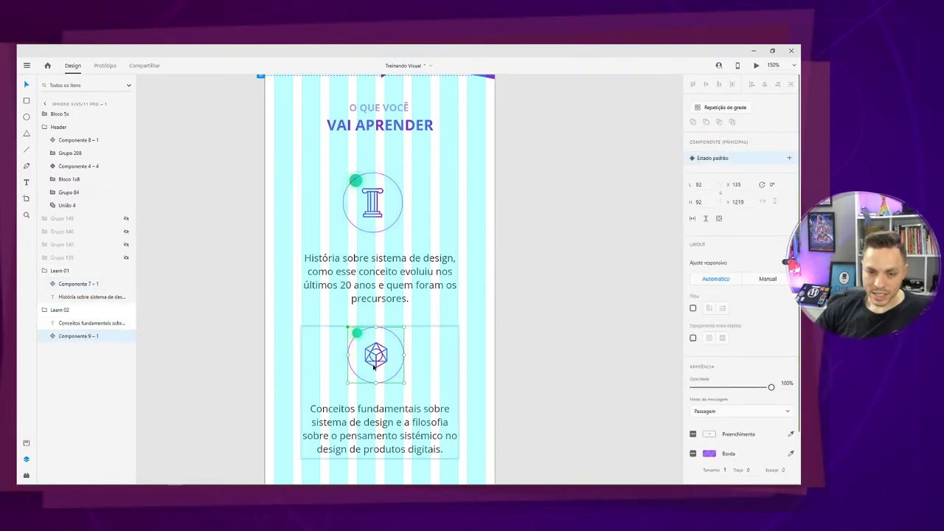
drag(373, 367, 372, 374)
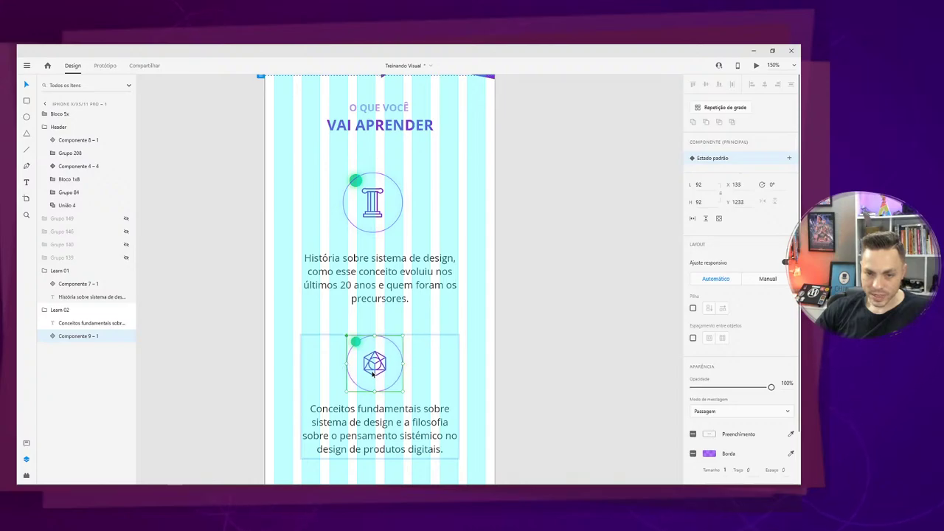
shift+click(378, 415)
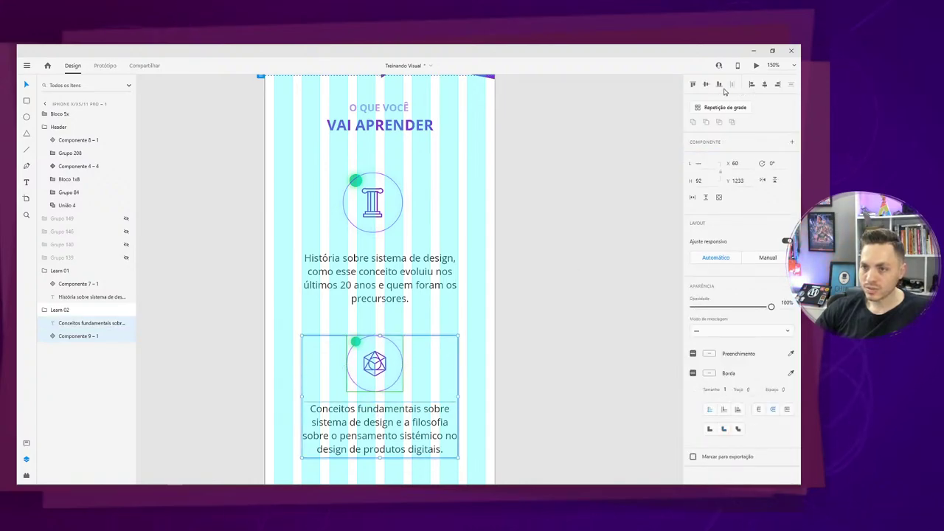
click(766, 85)
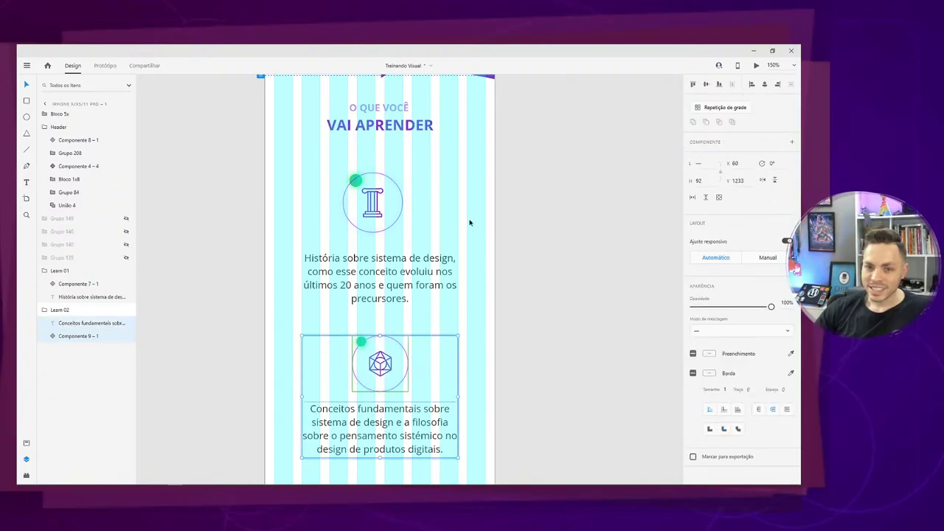
Centre the first topic's icon horizontally with its text.
click(382, 265)
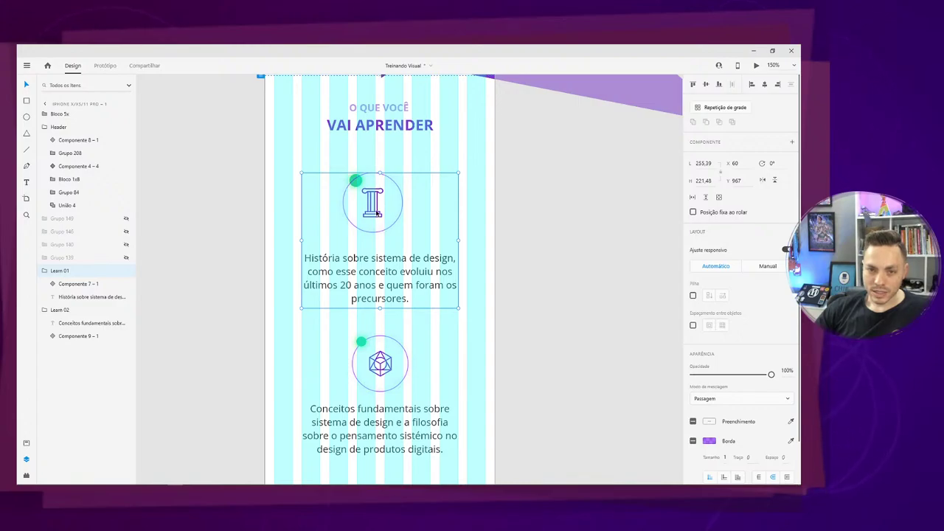
double_click(376, 213)
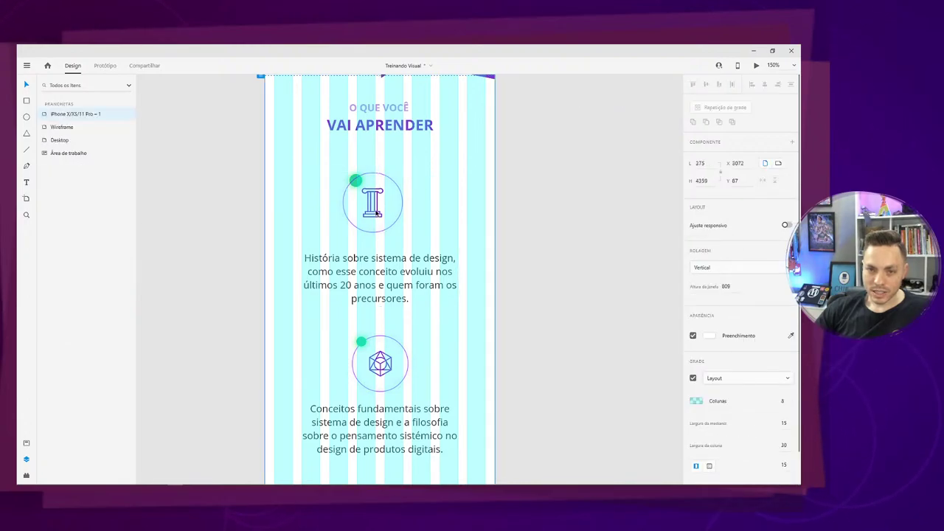
shift+click(382, 262)
click(766, 84)
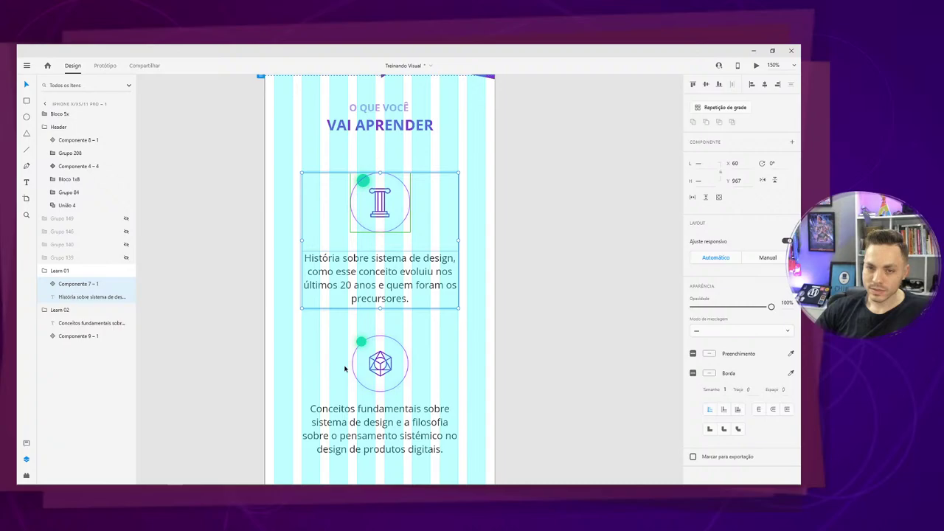
Shift the first topic's icon and text together with the Learn 02 group slightly sideways to X 59,61.
shift+click(383, 382)
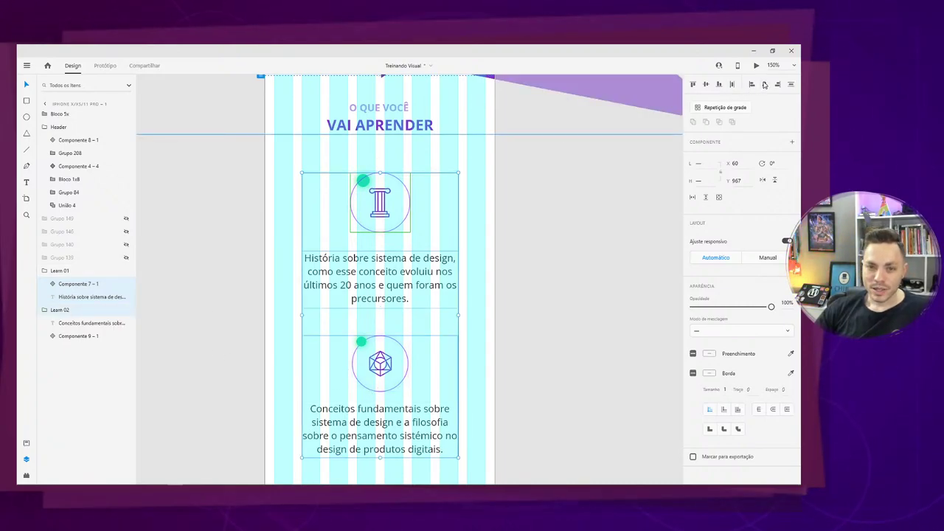
drag(385, 192, 383, 193)
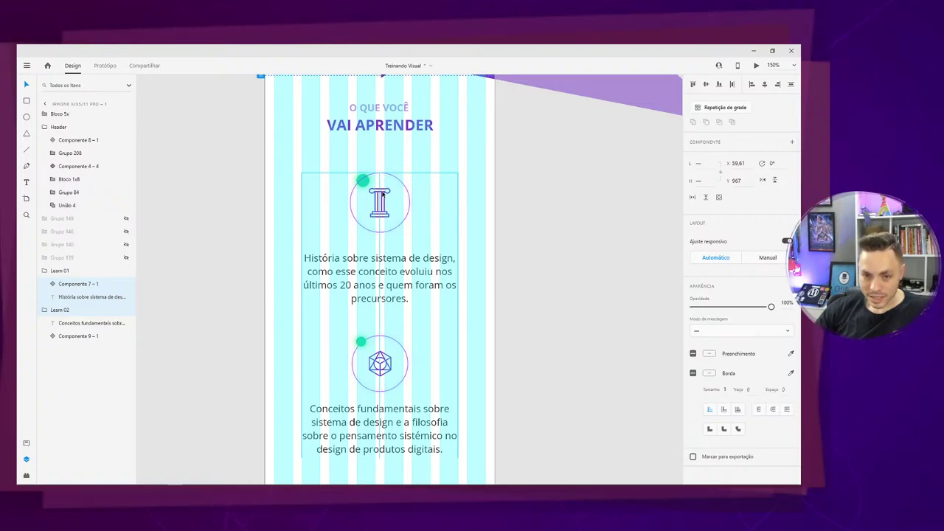
drag(382, 193, 382, 193)
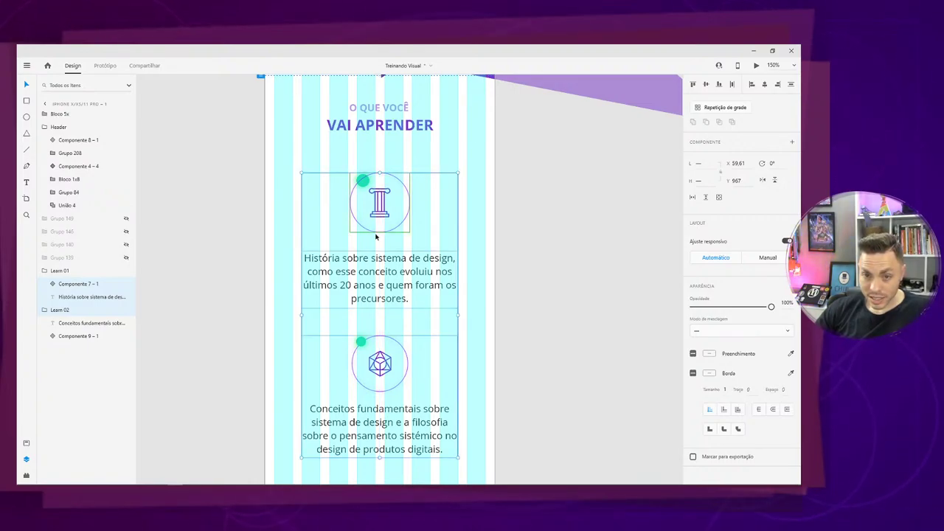
Move both topic icons to X 150 on the grid, the first at Y 971, and scale the first icon to 90 × 90.
double_click(391, 340)
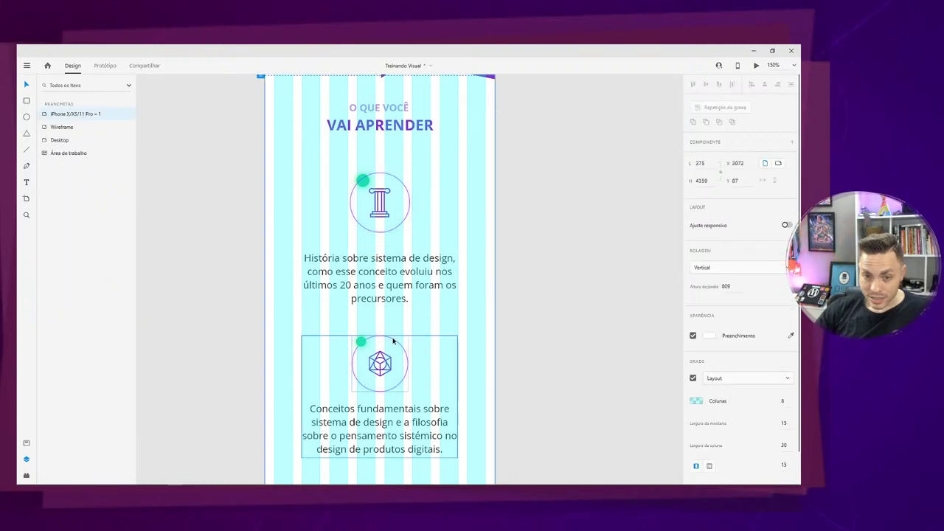
drag(393, 340, 397, 340)
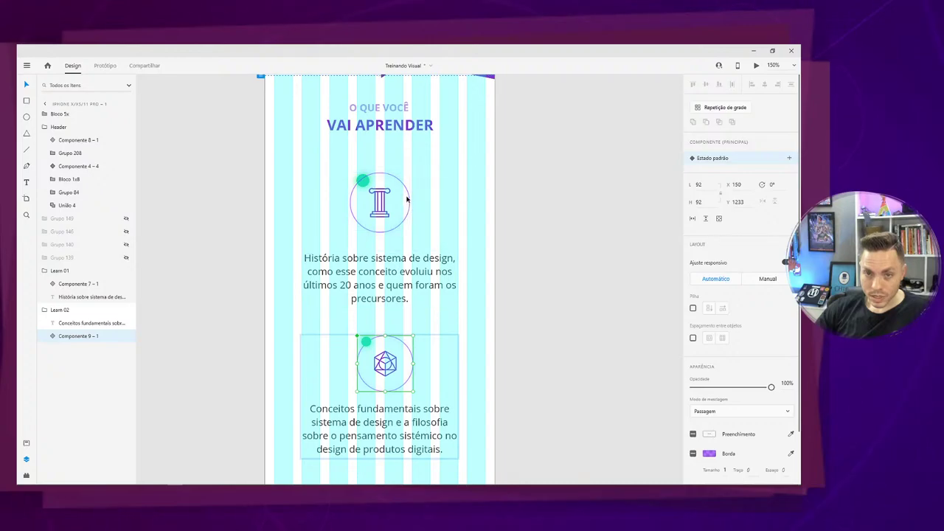
double_click(407, 198)
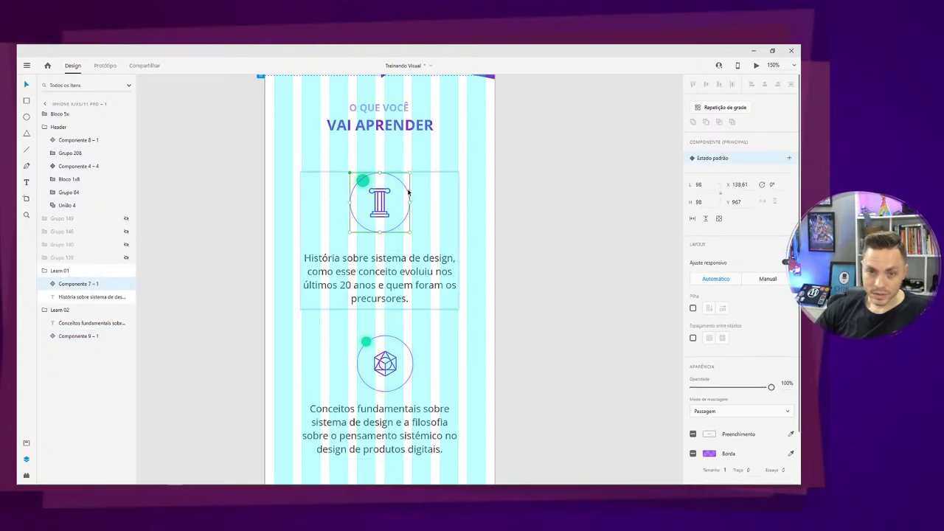
drag(407, 192, 414, 195)
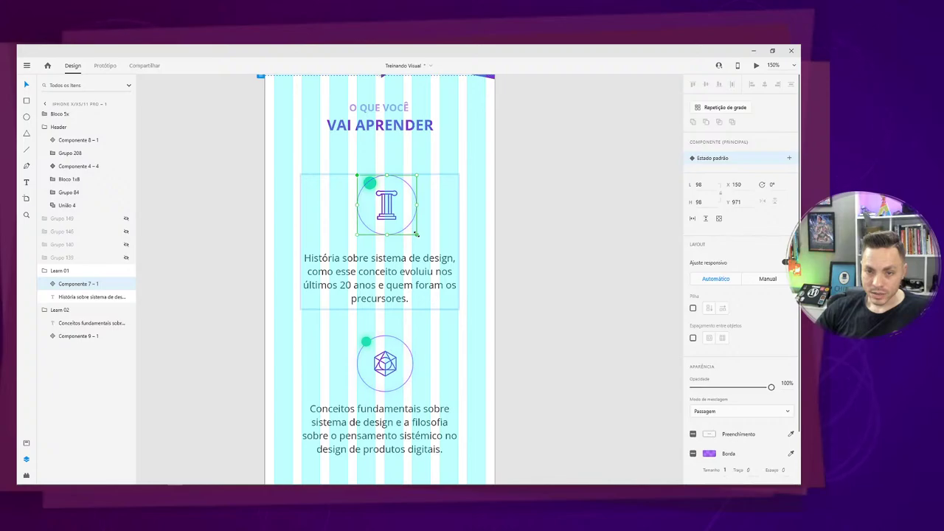
drag(416, 234, 414, 231)
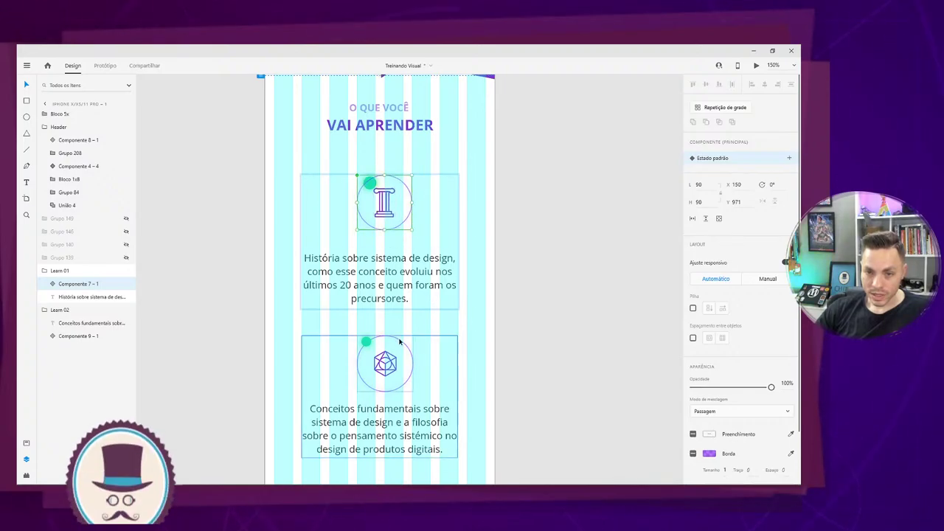
Align the polyhedron icon of the second learning item horizontally to the centre of the Learn 01 group.
click(405, 367)
drag(413, 391, 412, 389)
shift+click(391, 281)
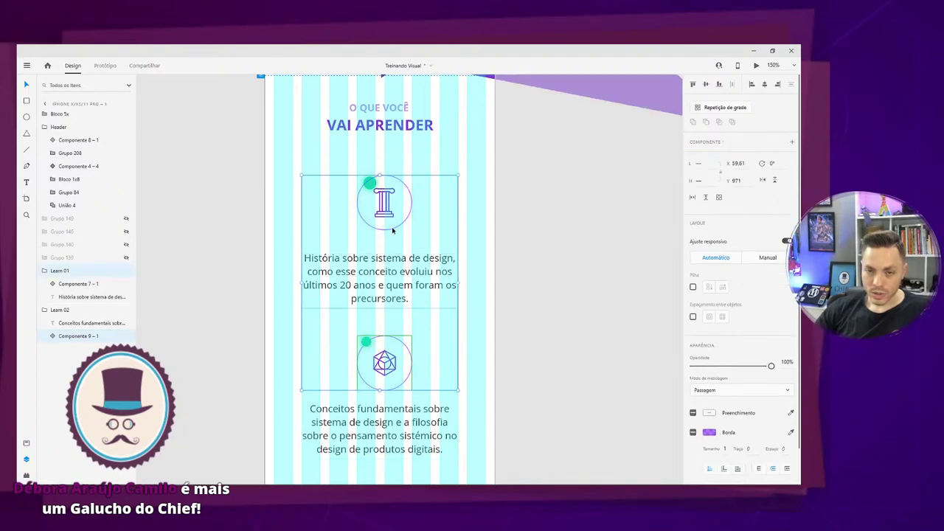
shift+click(418, 275)
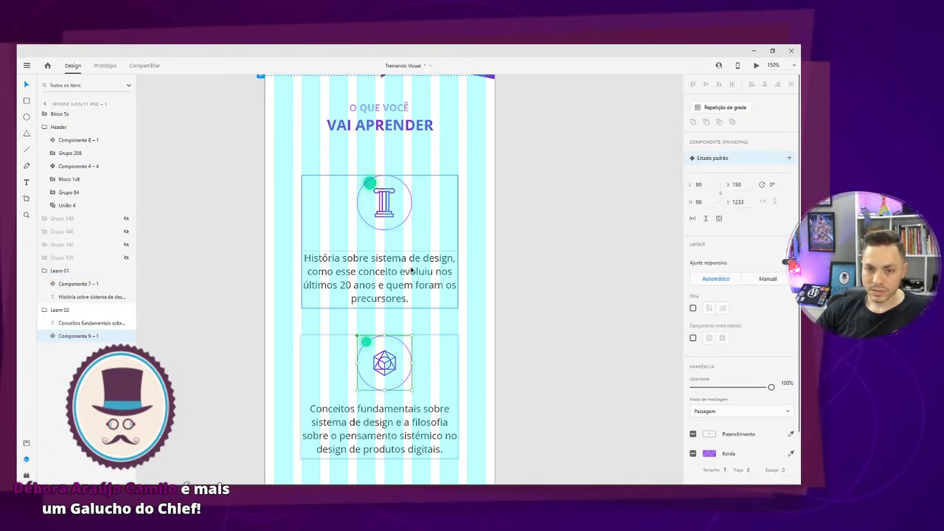
shift+click(396, 230)
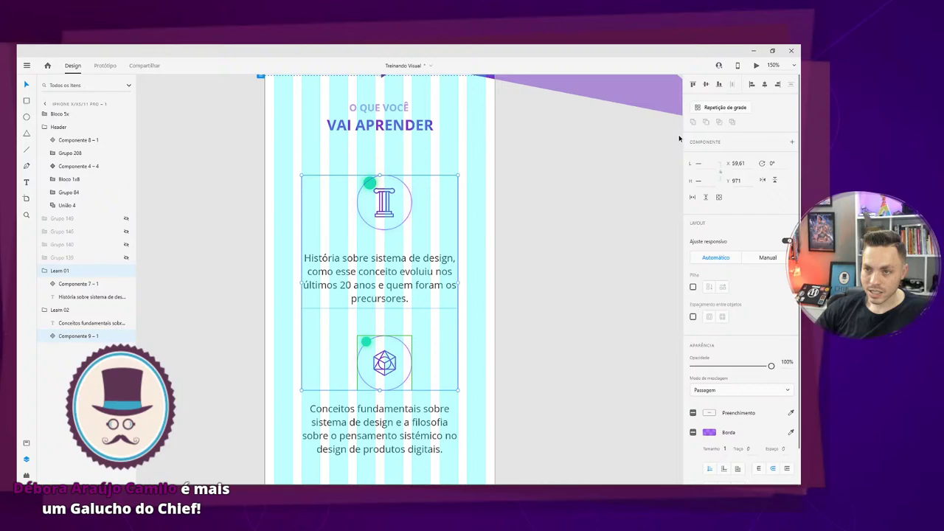
click(764, 85)
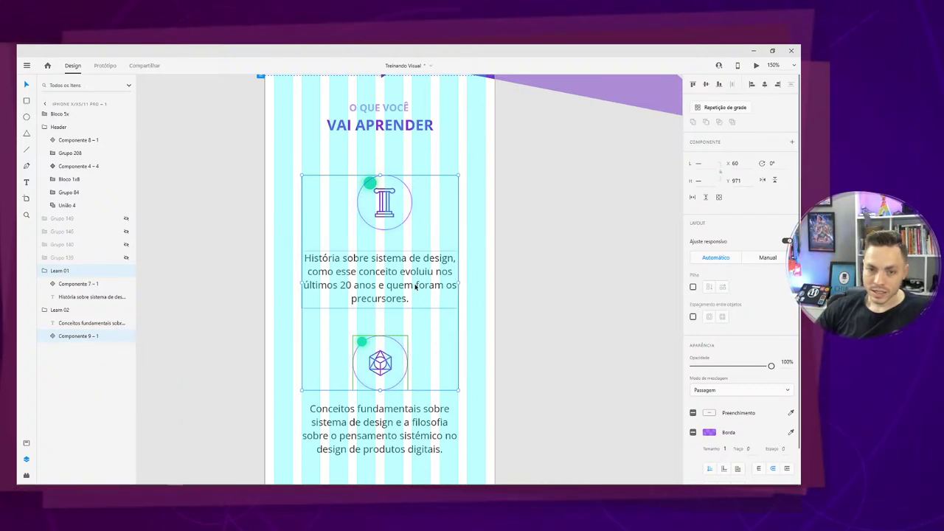
Centre the column icon and its paragraph horizontally with each other inside the Learn 01 group.
click(455, 185)
double_click(410, 197)
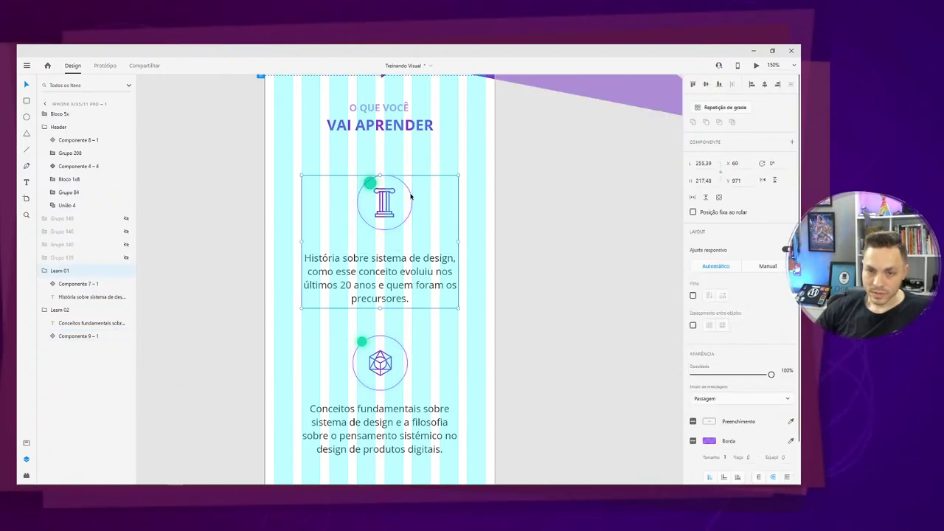
key(ctrl+a)
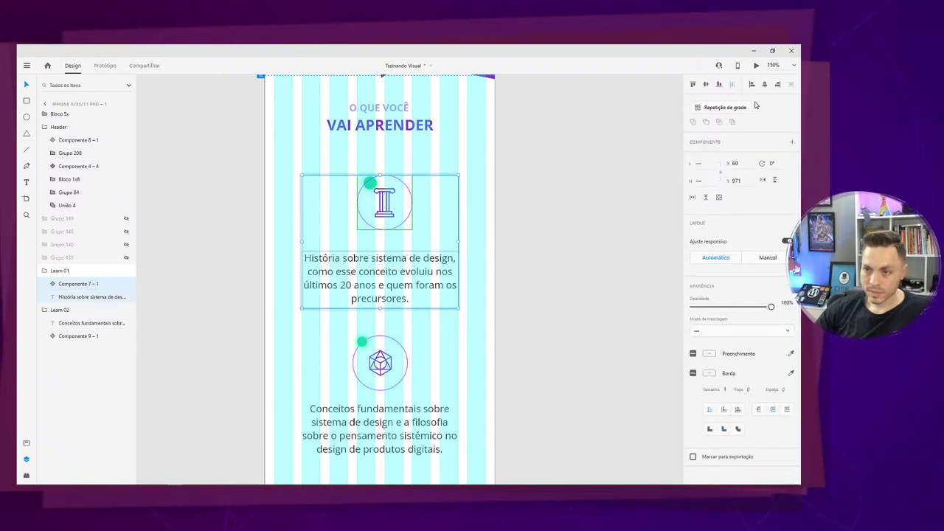
click(765, 85)
click(496, 256)
Hide the column grid on the mobile artboard and review the header and learning items without it.
drag(383, 352, 364, 146)
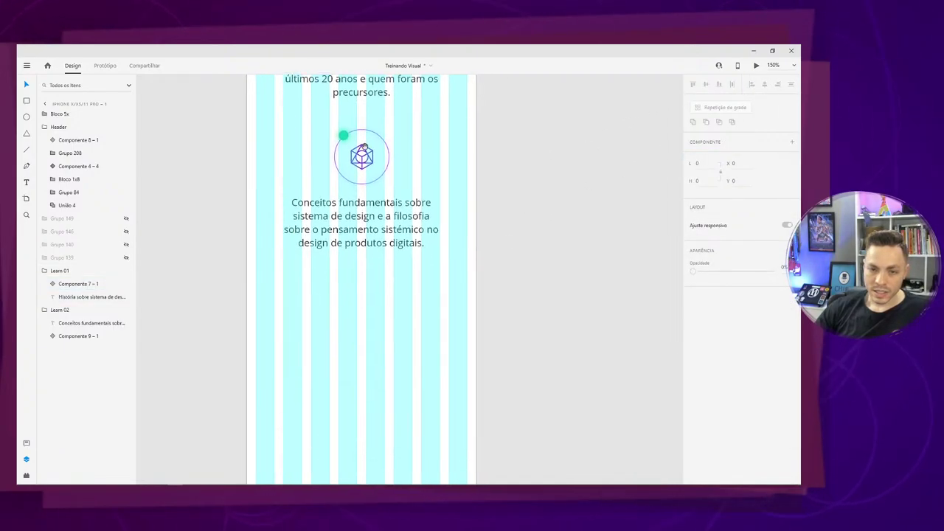
key(ctrl+minus)
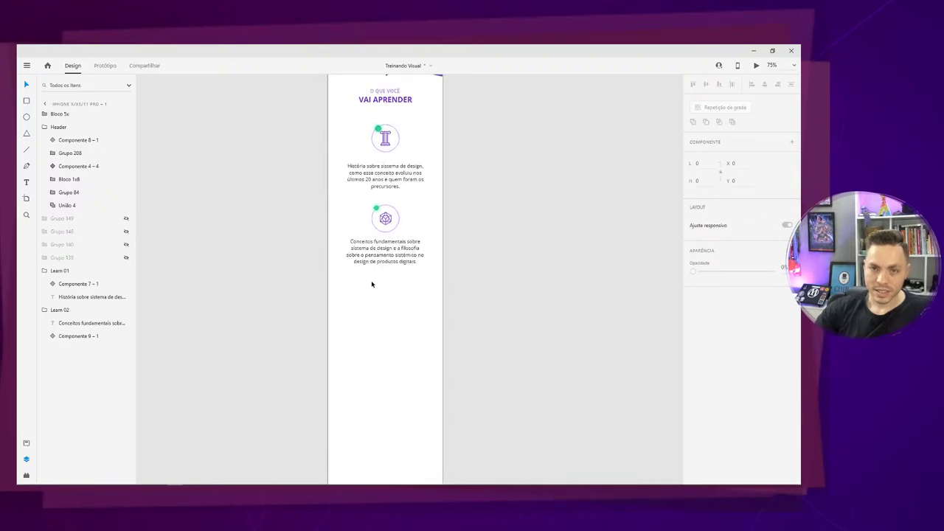
scroll(371, 281, up, 3)
key(ctrl+shift+apostrophe)
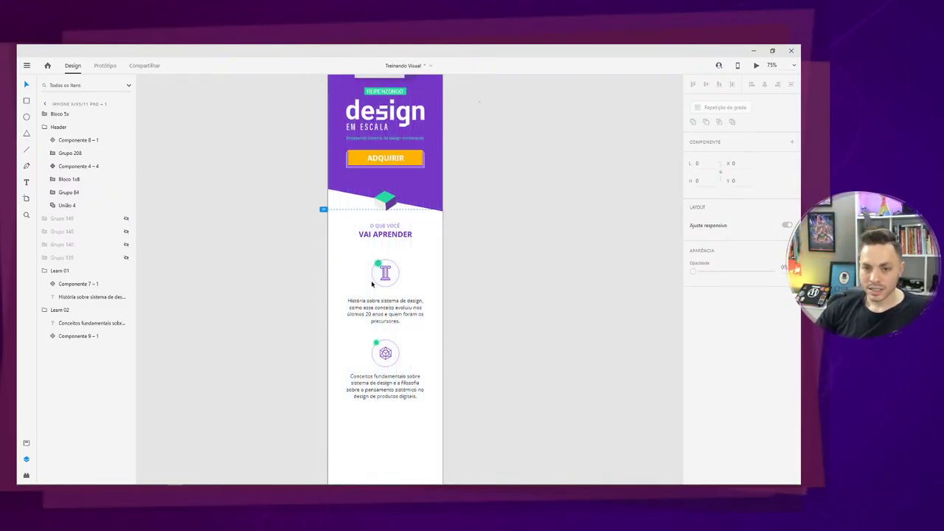
scroll(373, 284, down, 3)
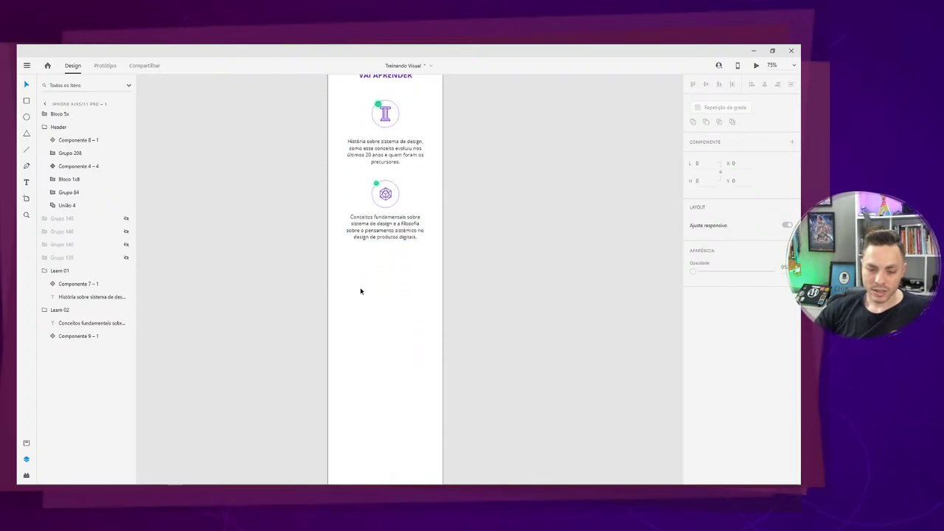
Examine the desktop layout's learning and chapters sections beside the mobile artboard.
key(ctrl+minus)
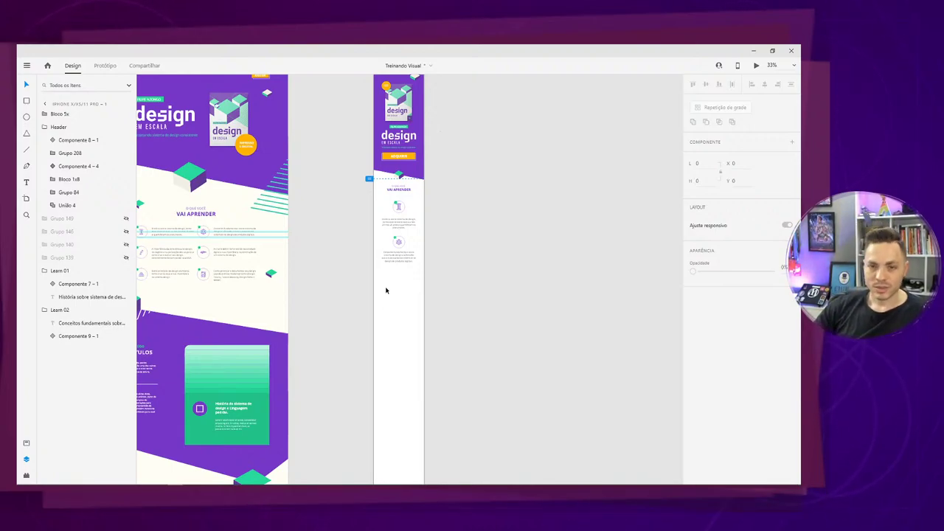
drag(316, 332, 415, 284)
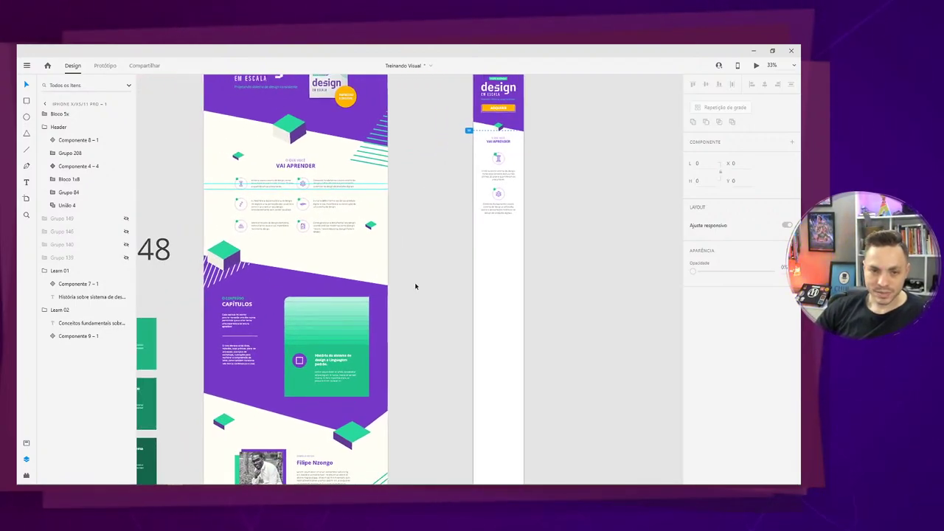
ctrl+scroll(415, 286, up, 2)
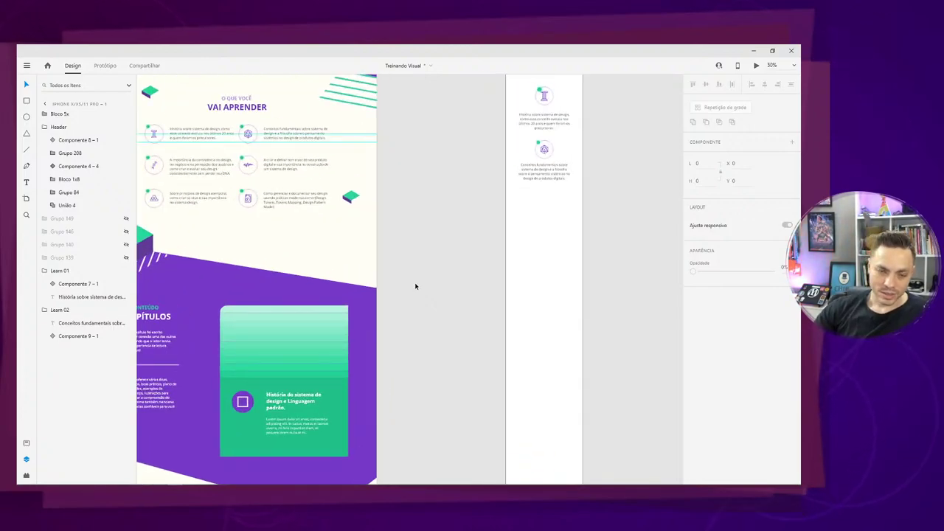
drag(252, 304, 393, 241)
mouse_move(665, 484)
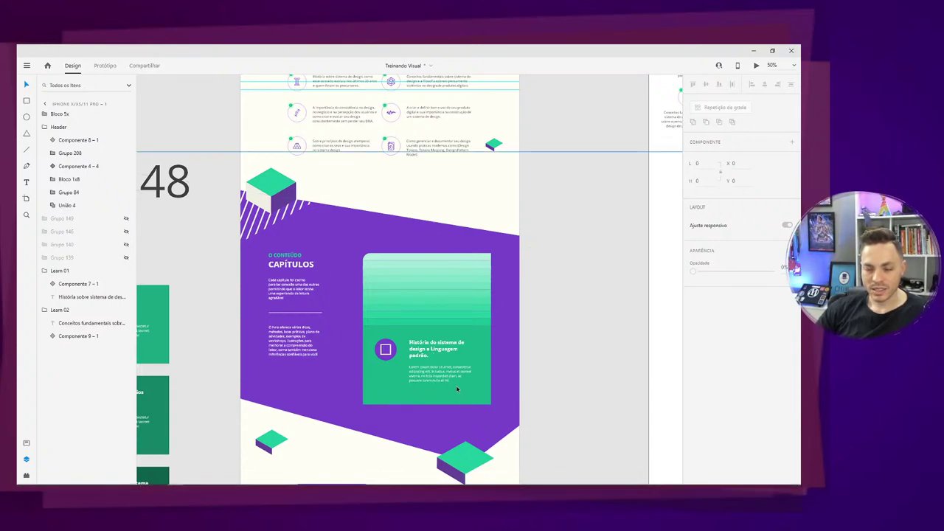
drag(377, 325, 319, 82)
drag(323, 288, 189, 480)
drag(247, 339, 390, 485)
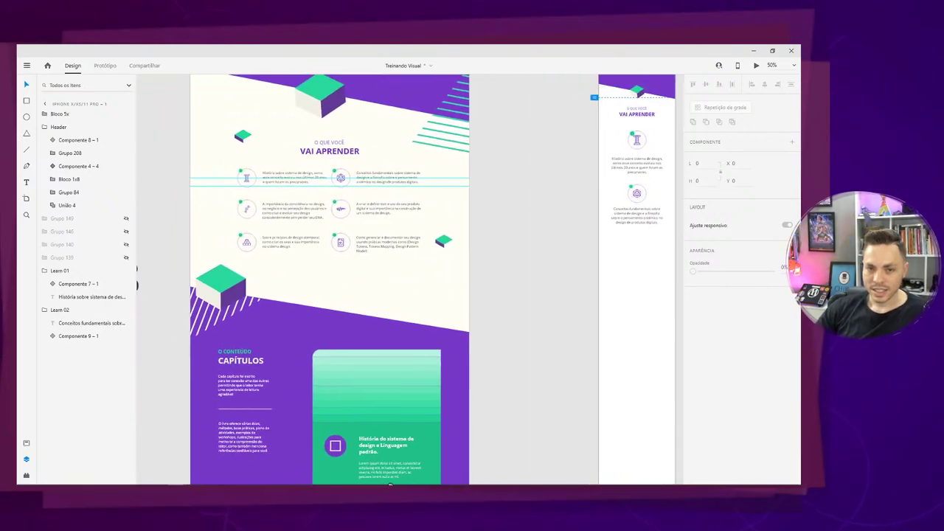
drag(377, 365, 279, 401)
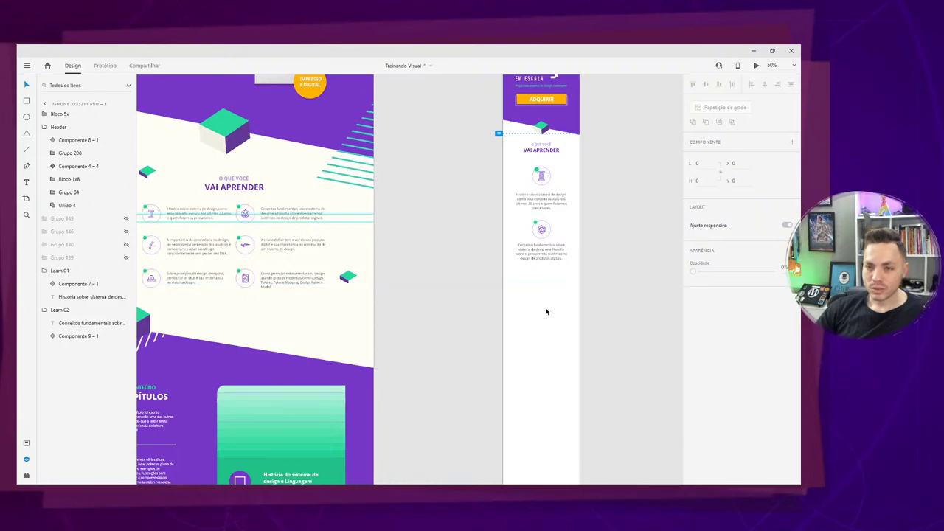
scroll(474, 288, right, 5)
Toggle the visibility of the hidden Grupo 149 to identify which icon it contains.
click(383, 269)
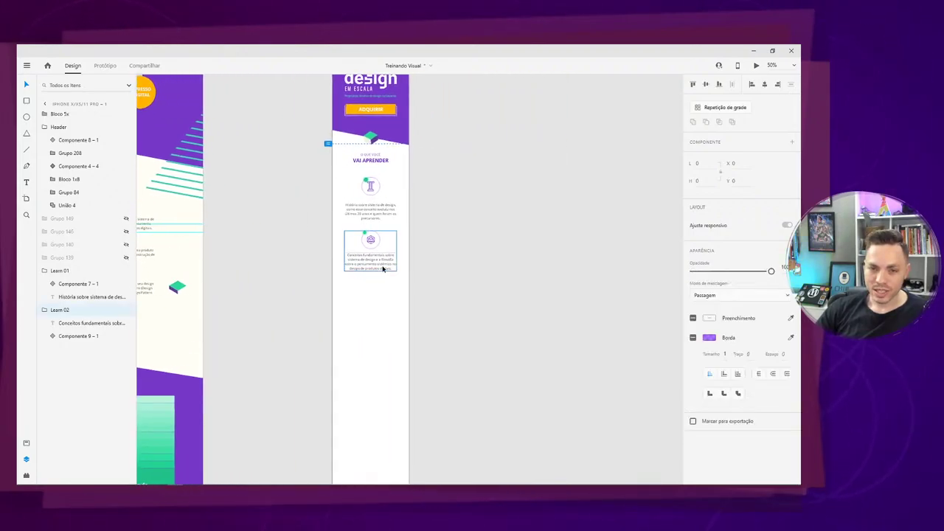
click(412, 282)
click(361, 251)
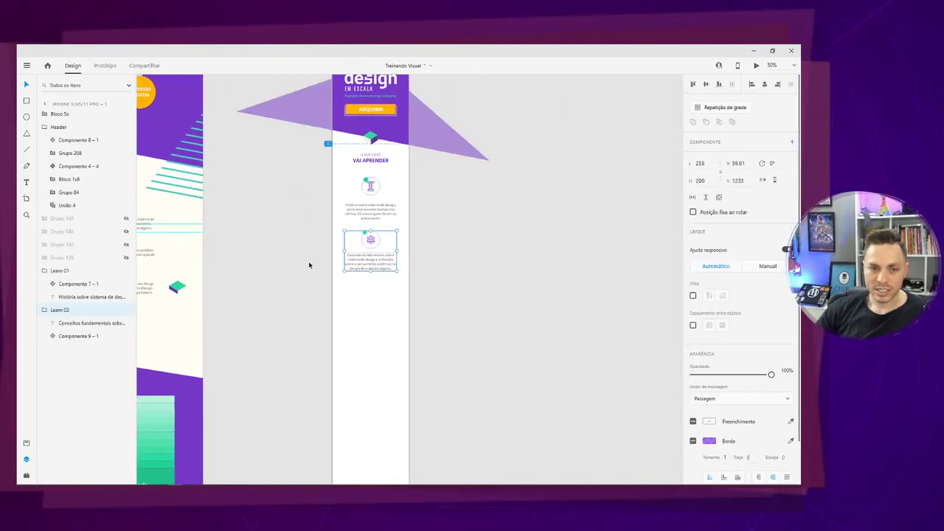
click(126, 219)
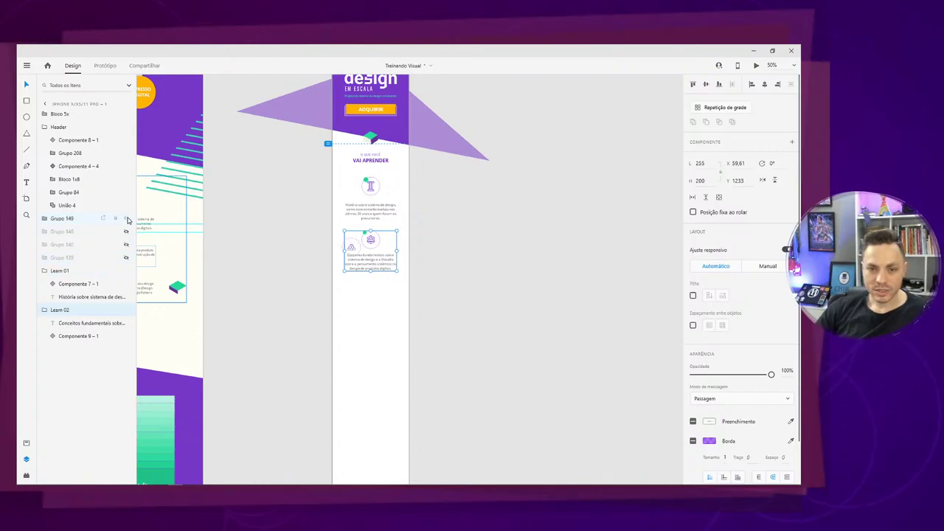
click(126, 220)
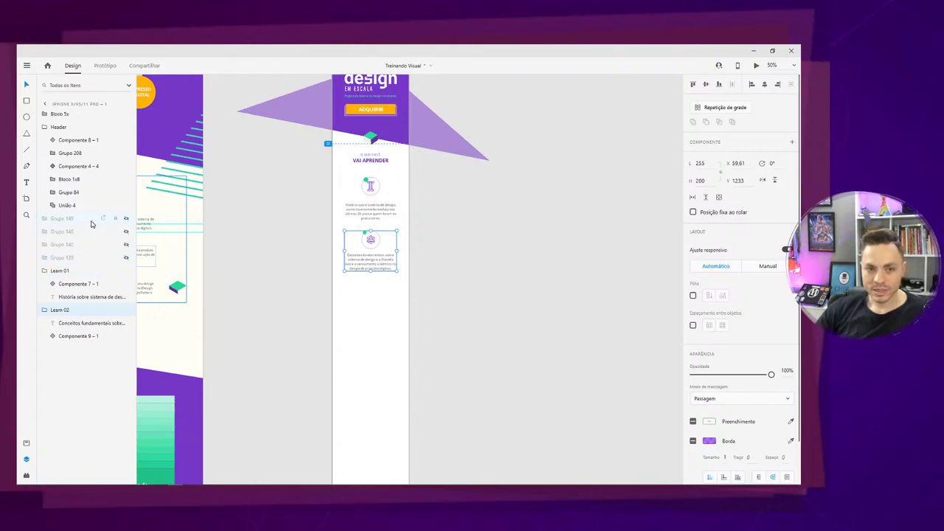
click(126, 219)
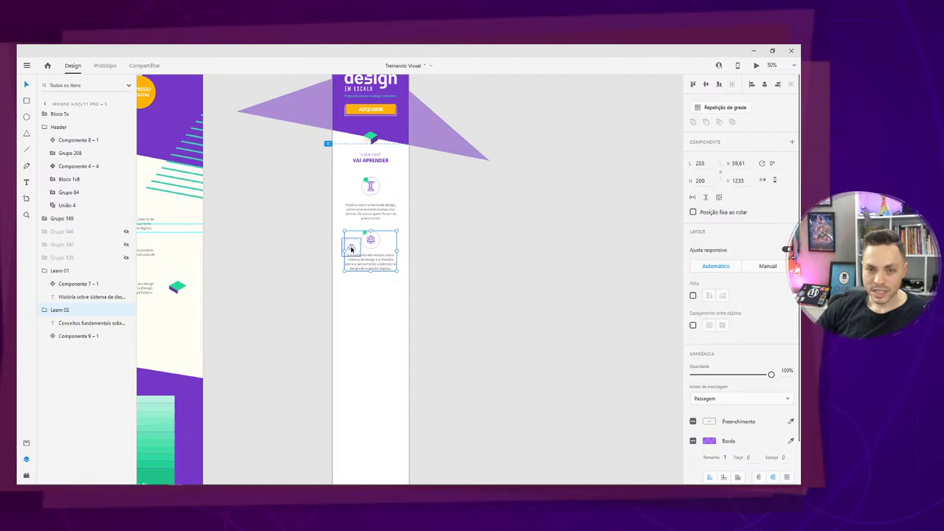
key(ctrl+1)
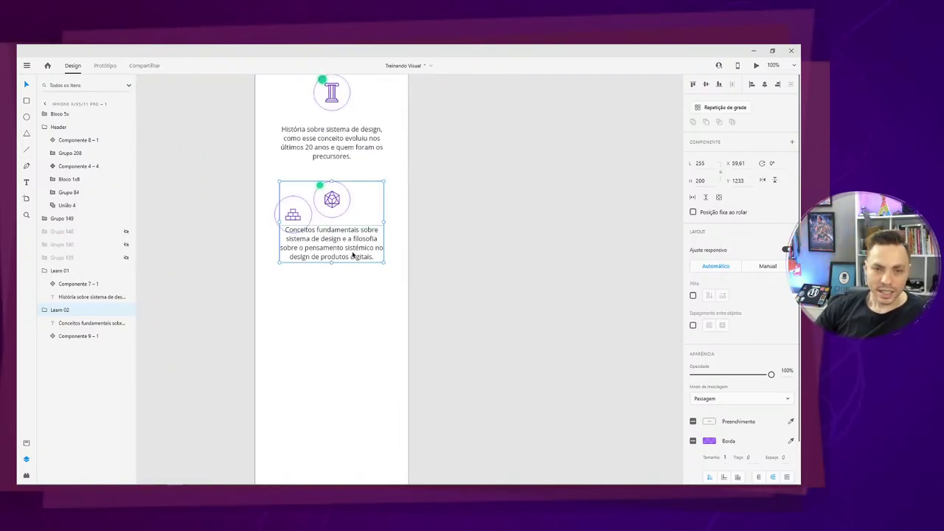
key(Escape)
click(295, 219)
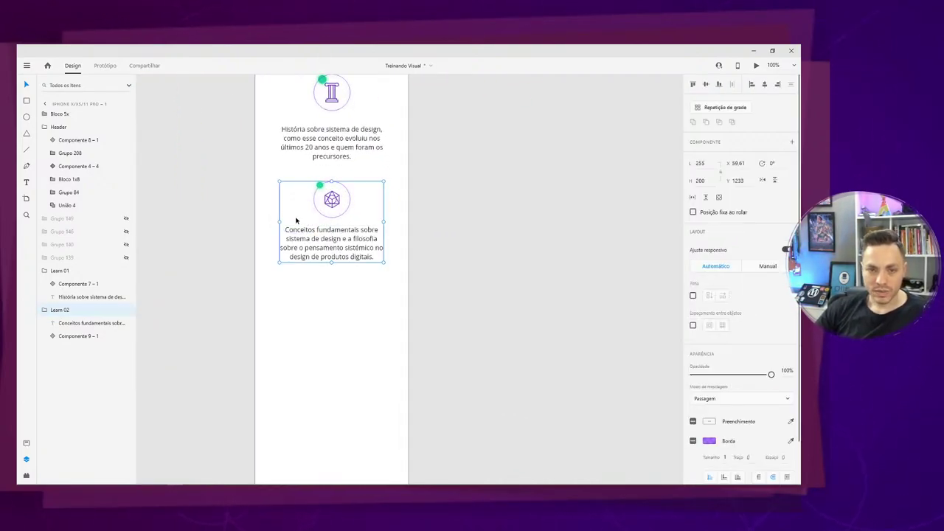
Check the hidden groups on the mobile artboard and make Grupo 140 and Grupo 149 visible.
click(127, 258)
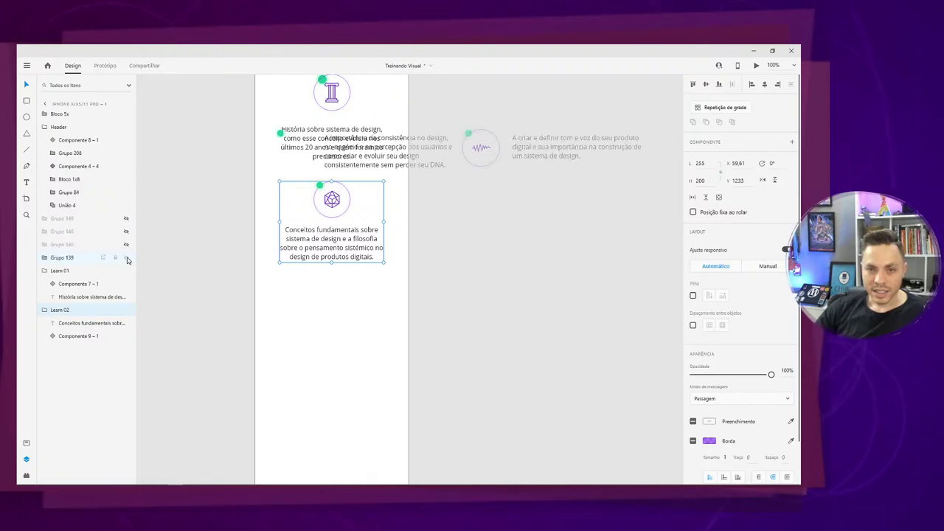
click(127, 258)
click(127, 245)
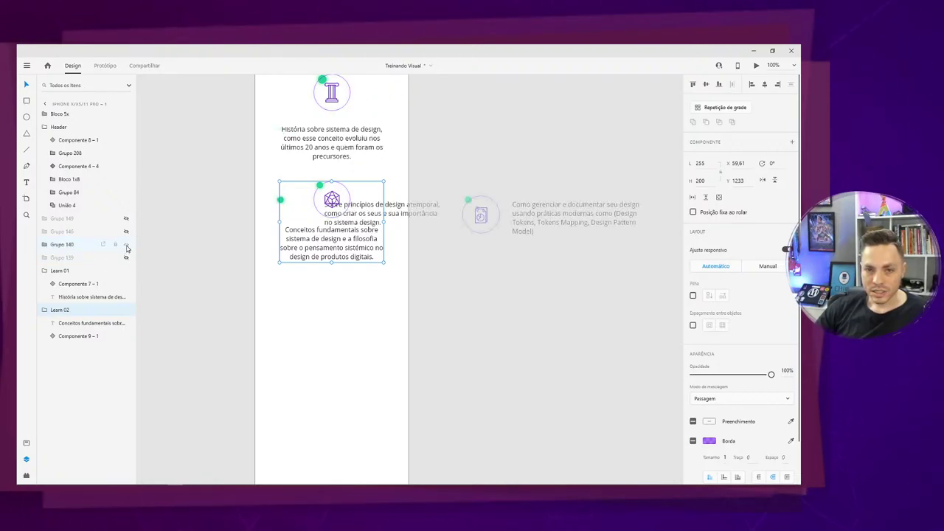
click(126, 232)
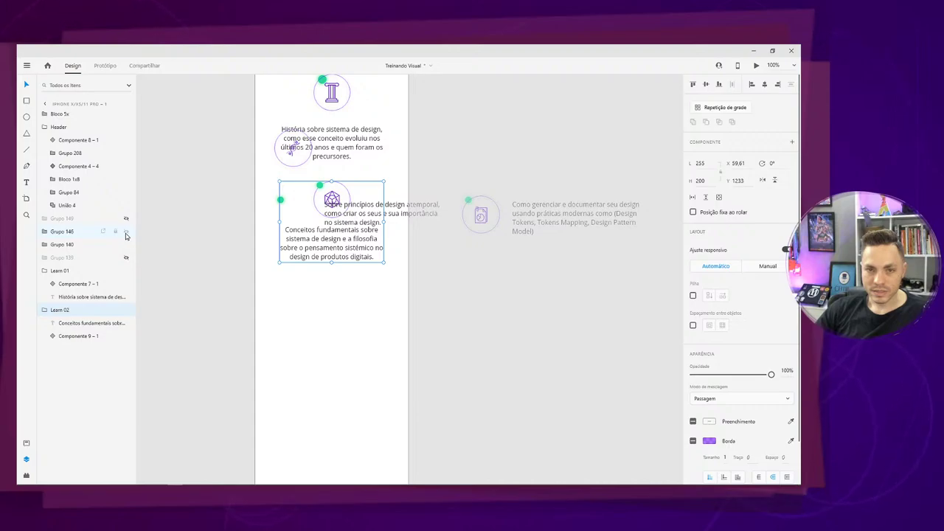
click(126, 232)
click(126, 219)
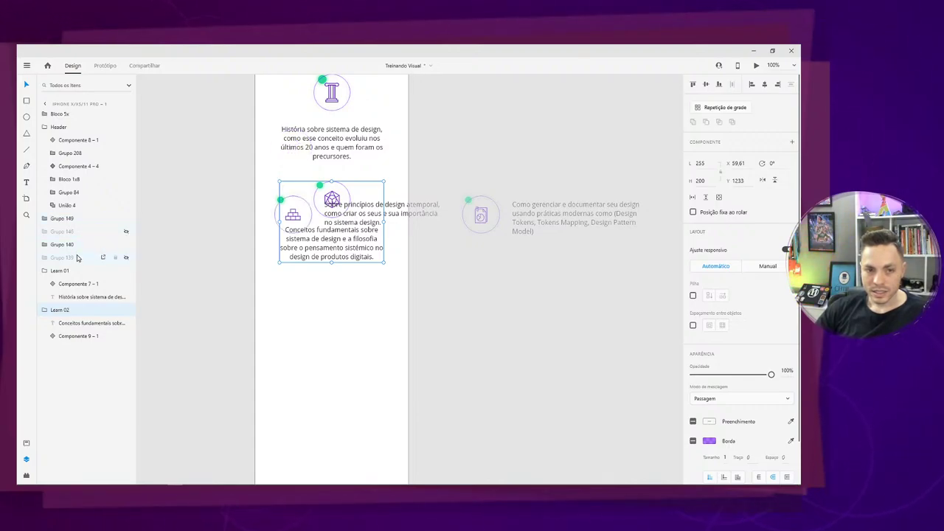
Move Grupo 149 and Grupo 140 together below the second learning item, to X 147 and Y 1459.
click(73, 244)
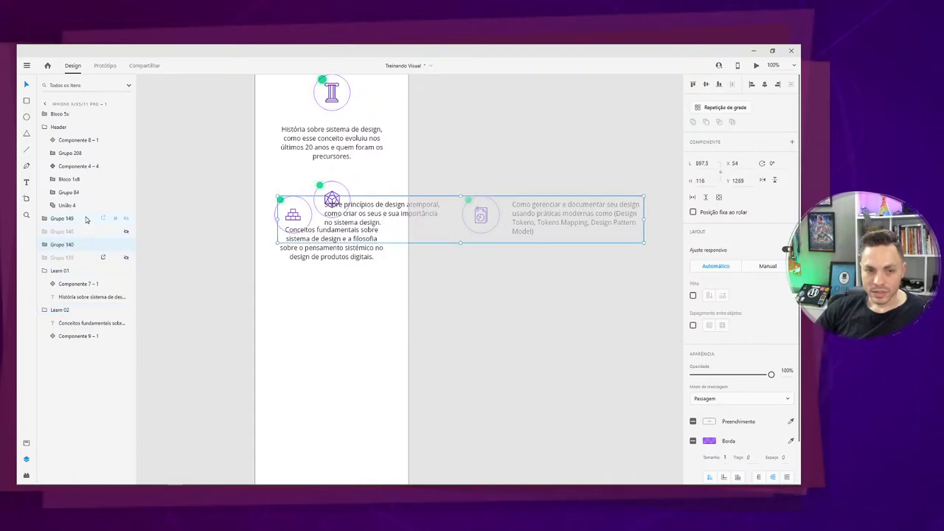
shift+click(86, 220)
click(477, 247)
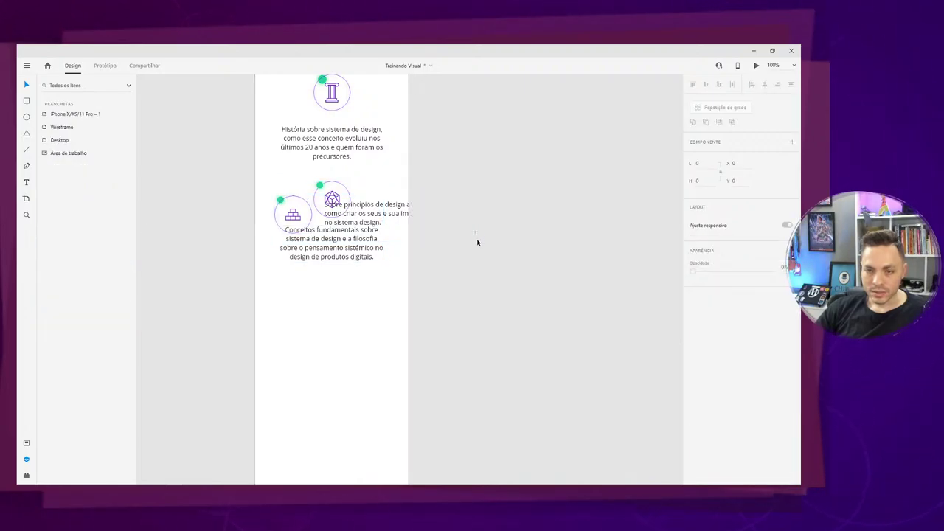
click(294, 221)
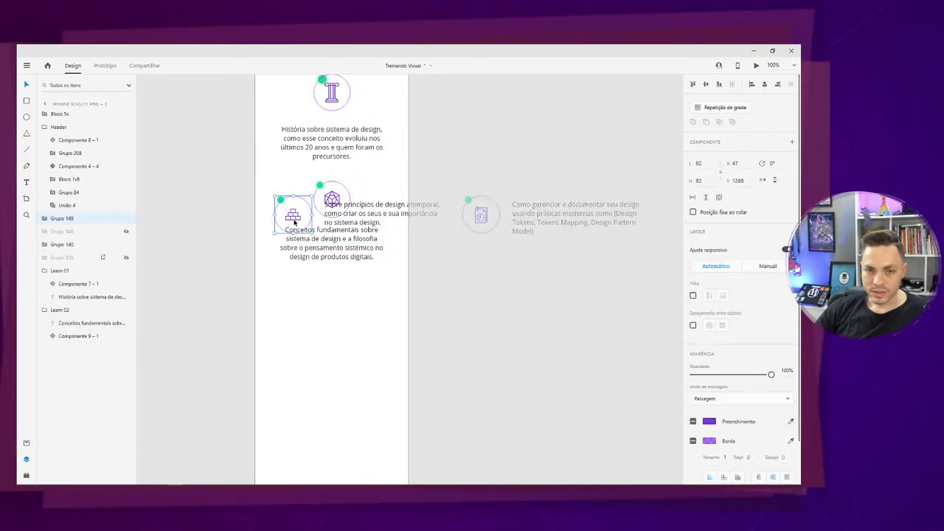
ctrl+click(83, 250)
ctrl+click(83, 251)
ctrl+click(79, 260)
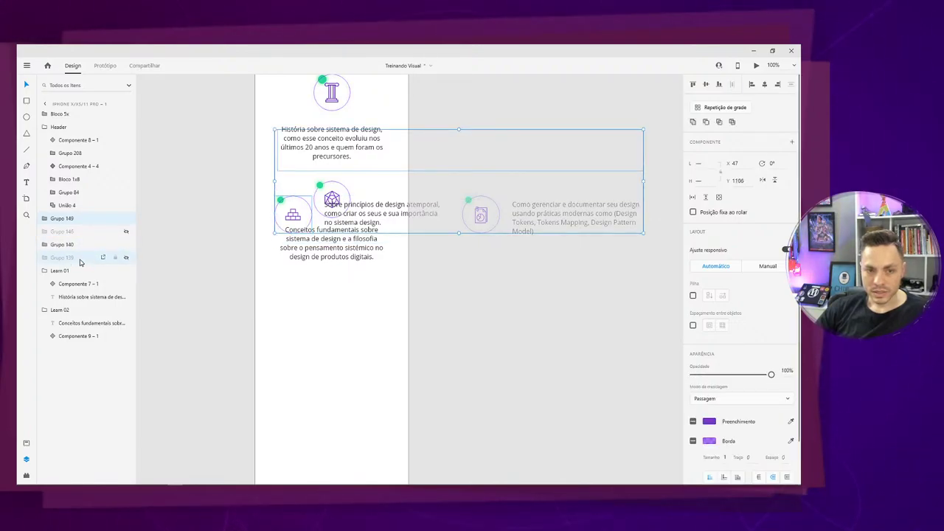
ctrl+click(80, 252)
ctrl+click(83, 261)
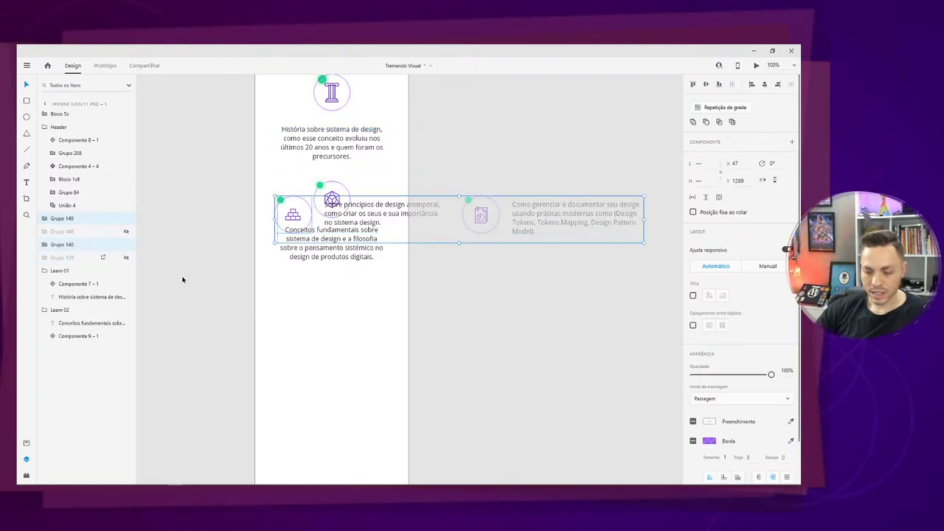
key(shift+Right)
key(shift+Down)
key(shift+Down)
key(shift+Down)
key(shift+Down)
key(shift+Down)
key(shift+Down)
key(shift+Down)
key(shift+Down)
key(shift+Down)
key(shift+Down)
key(shift+Down)
key(shift+Down)
key(shift+Down)
key(shift+Down)
key(shift+Down)
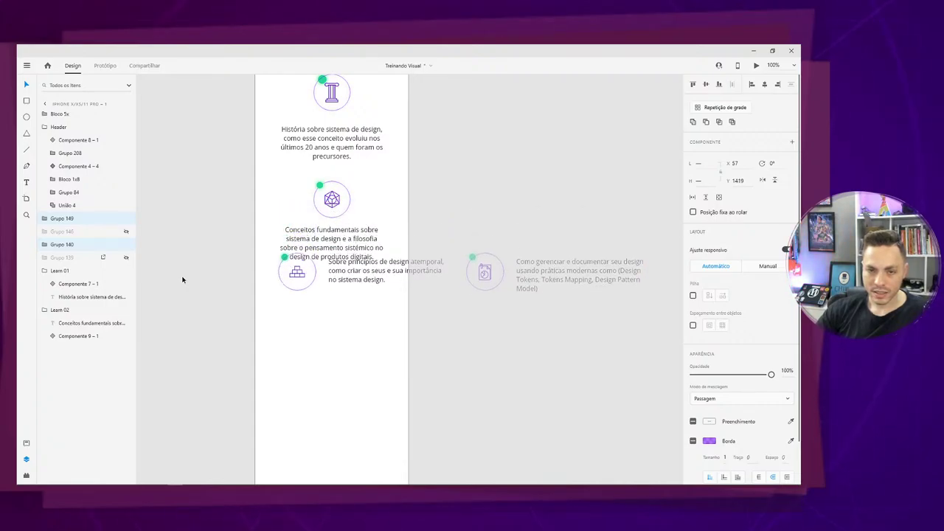
key(shift+Down)
key(shift+Down)
key(shift+Down)
key(shift+Down)
key(shift+Down)
key(shift+Down)
key(shift+Down)
key(shift+Down)
key(shift+Down)
key(shift+Right)
key(shift+Right)
key(shift+Right)
key(shift+Right)
key(shift+Right)
key(shift+Right)
key(shift+Right)
key(shift+Right)
key(shift+Right)
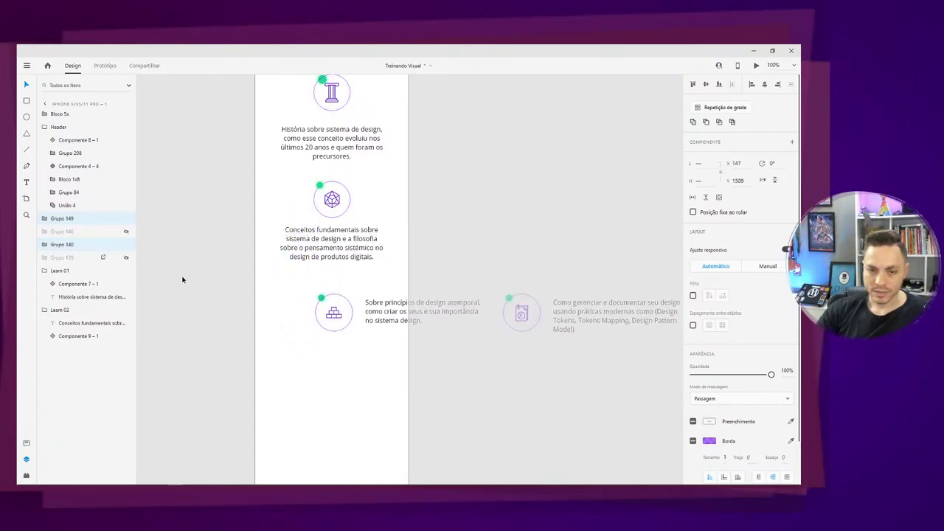
key(shift+Up)
key(shift+Up)
key(shift+Up)
key(shift+Up)
key(shift+Up)
key(ctrl+equal)
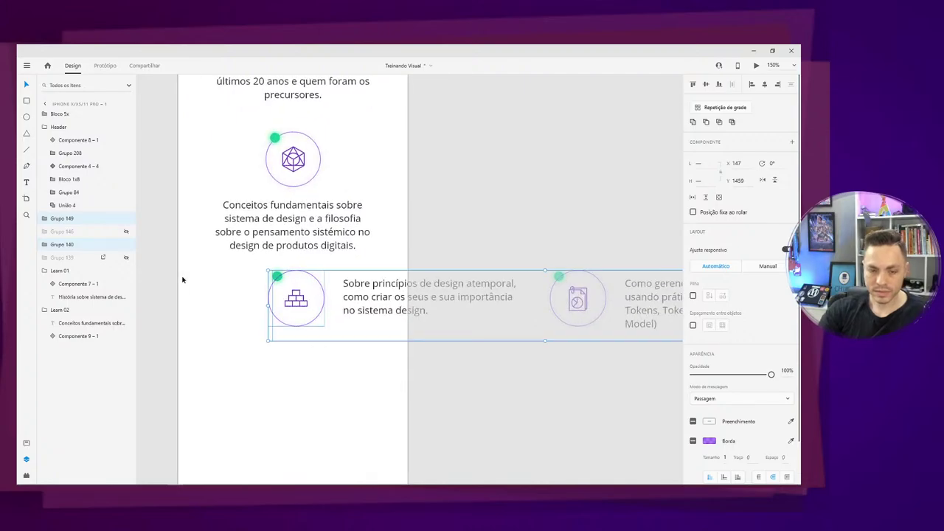
Show the layout grid and nudge Grupo 149 and Grupo 140 together to X 129 and Y 1463.
key(ctrl+shift+apostrophe)
key(Right)
key(Right)
key(Right)
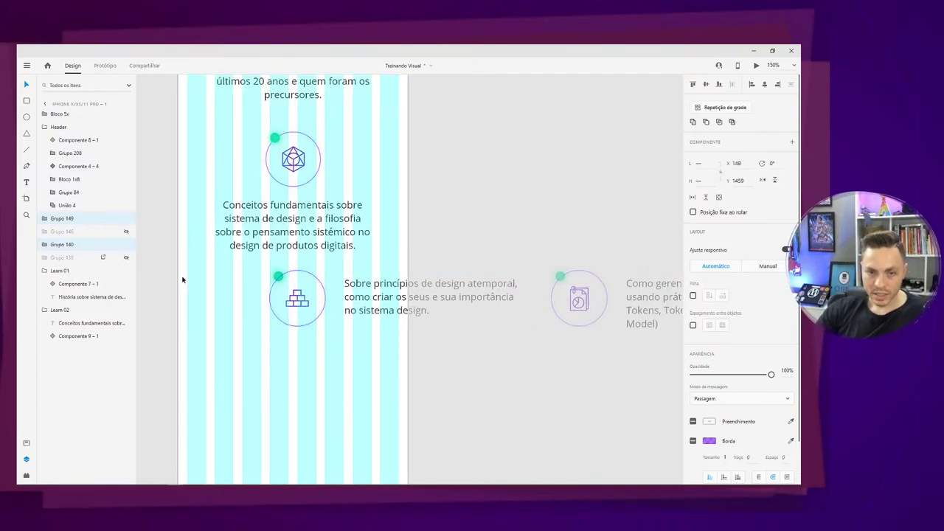
key(Left)
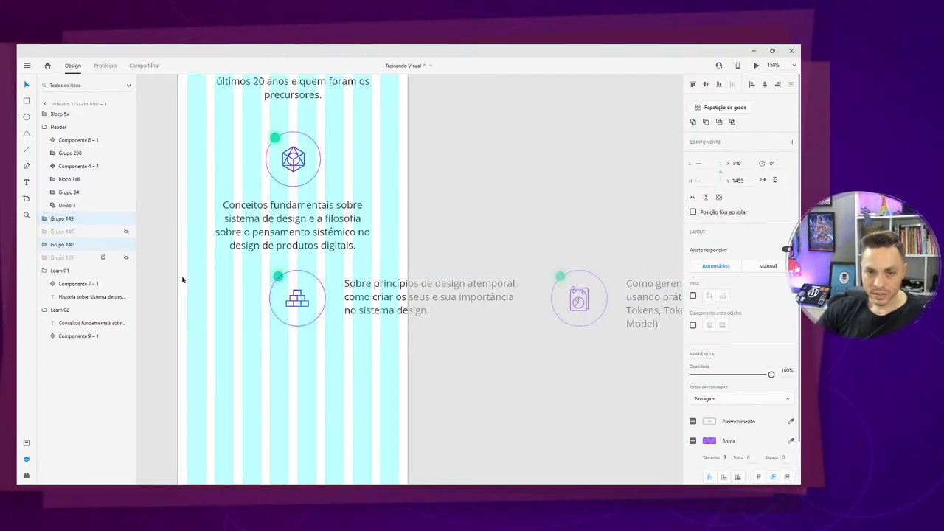
key(shift+Left)
key(shift+Left)
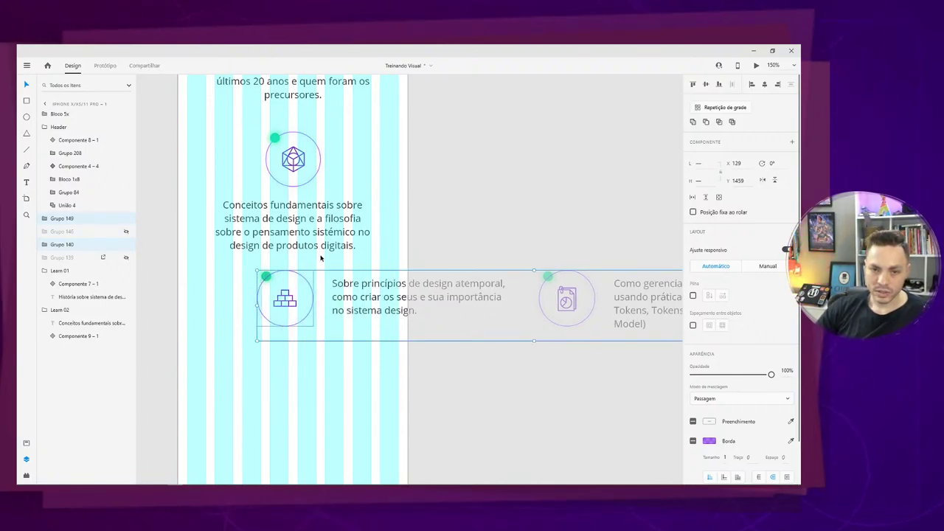
key(Down)
key(Down)
key(Down)
key(Down)
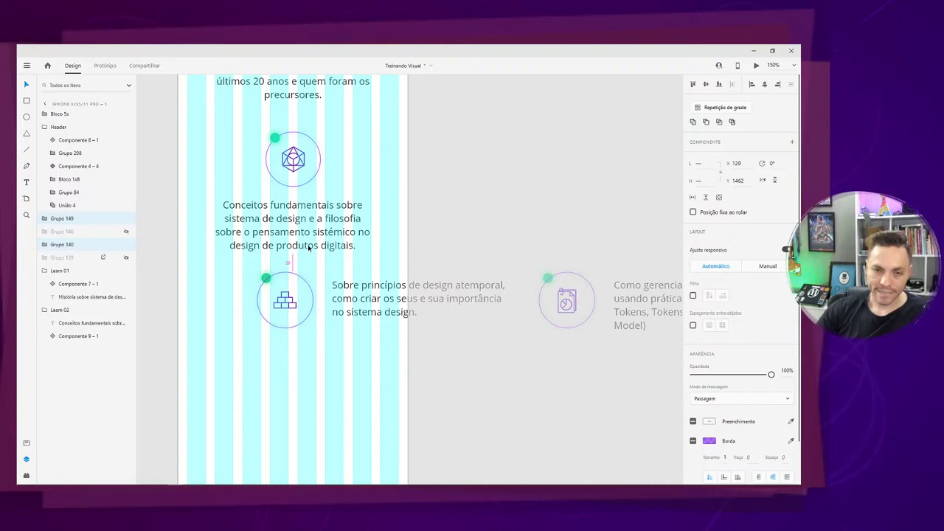
Move the "Sobre princípios de design" text below the brick icon to X 60, Y 1588, and narrow its box to 255,5.
double_click(426, 308)
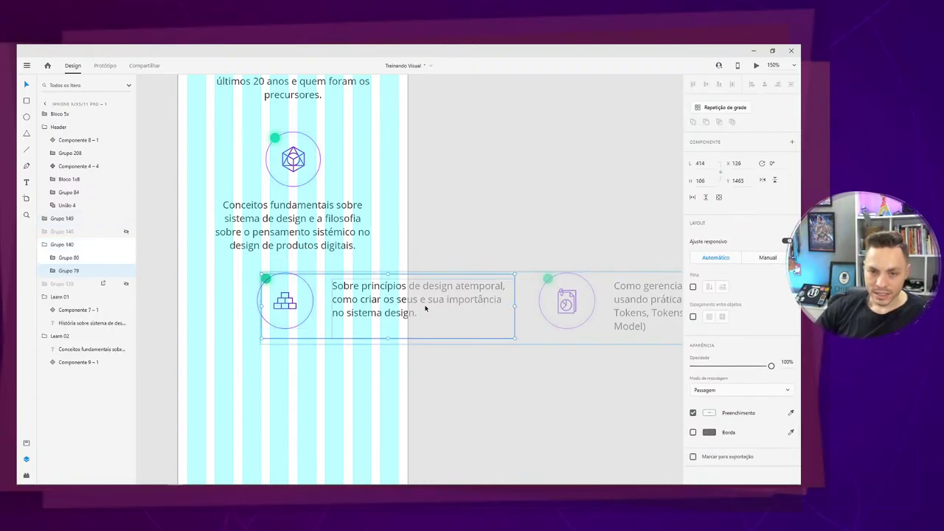
double_click(423, 306)
drag(418, 308, 330, 371)
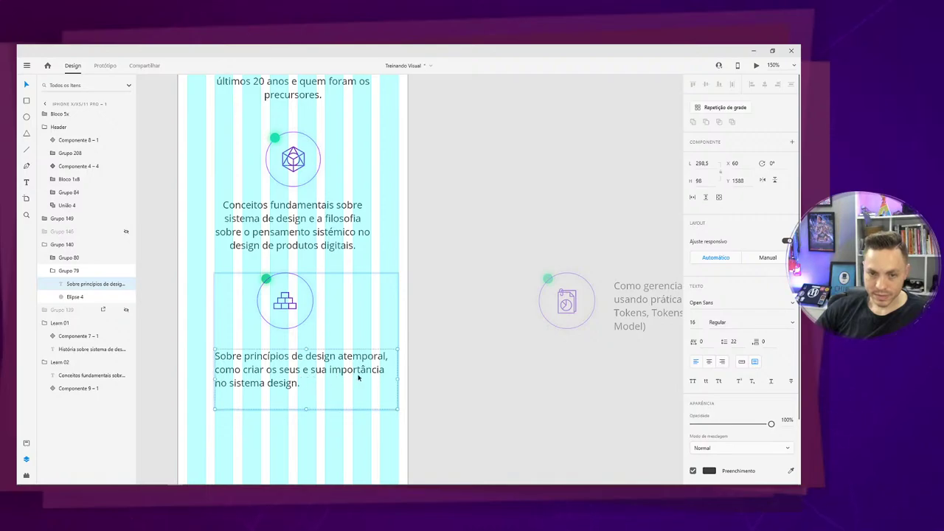
drag(398, 379, 373, 379)
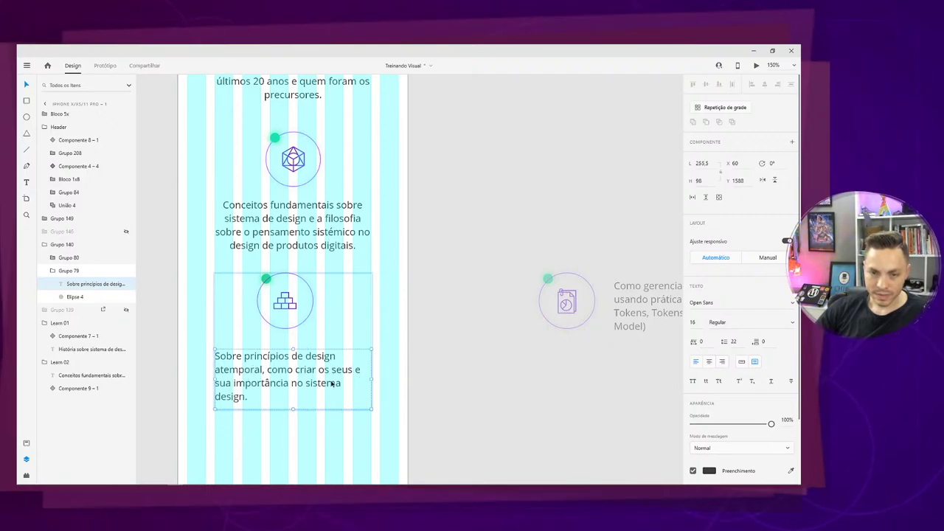
Centre-align the "Sobre princípios de design" paragraph and nudge it up to Y 1585.
double_click(291, 386)
key(ctrl+a)
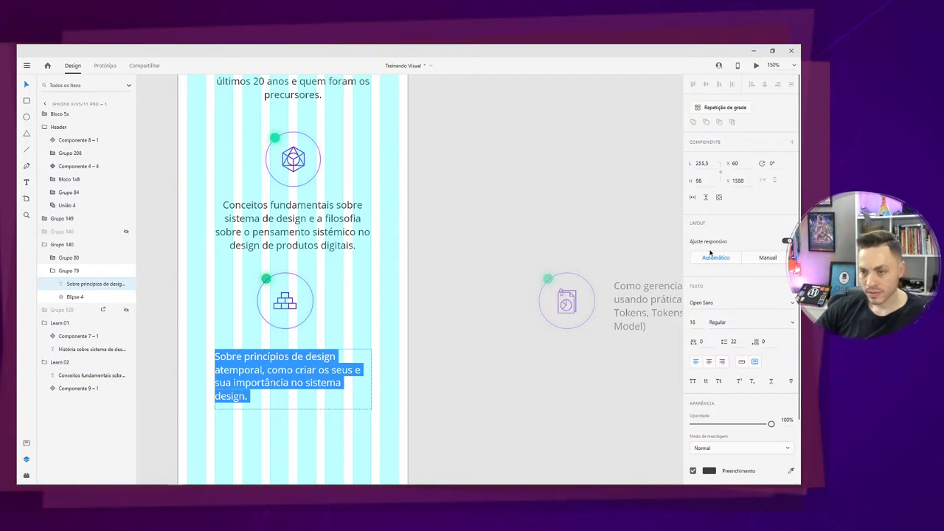
click(709, 362)
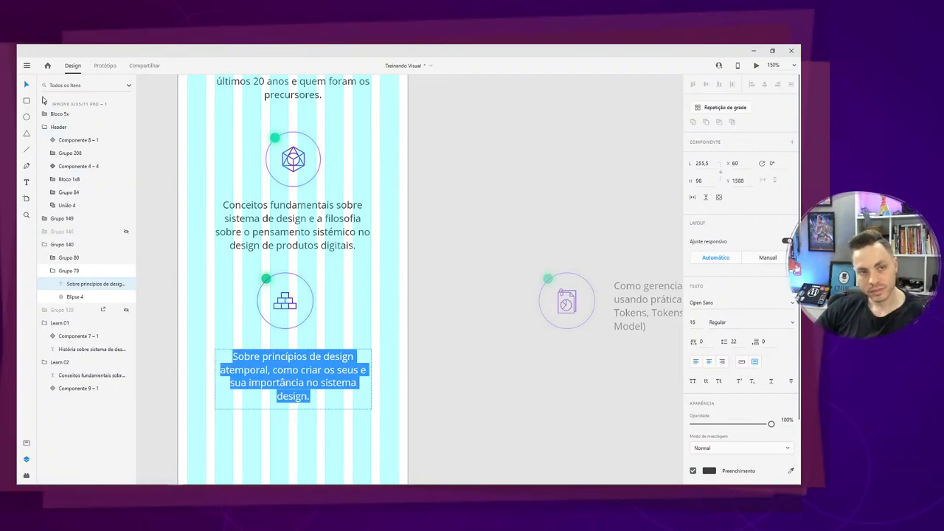
click(30, 85)
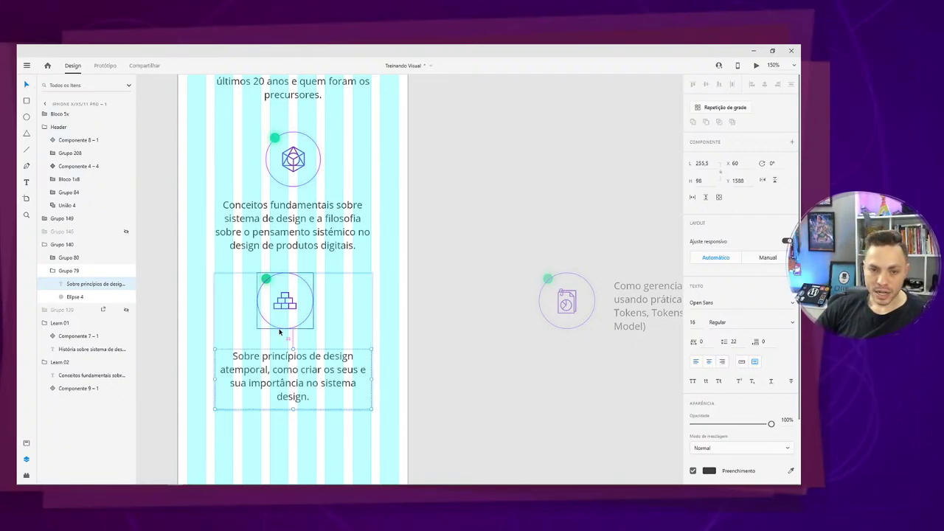
key(Up)
key(Up)
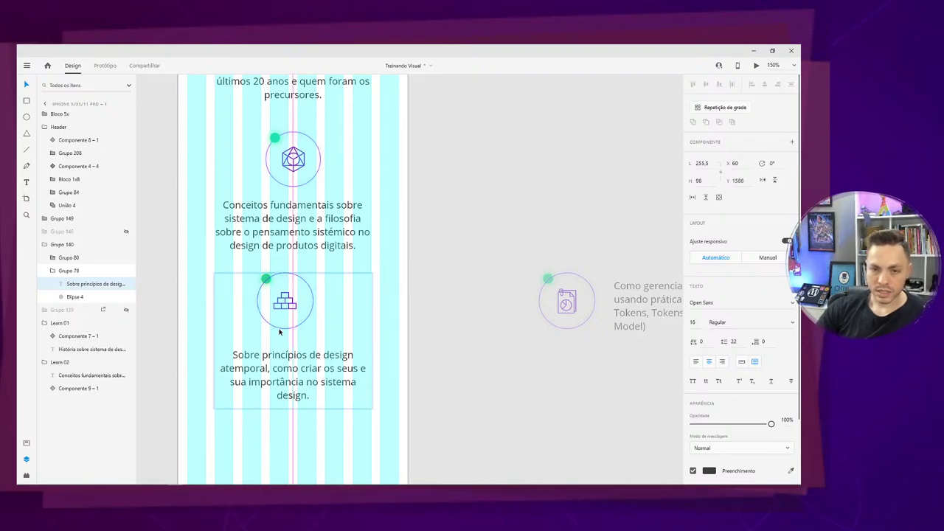
key(Up)
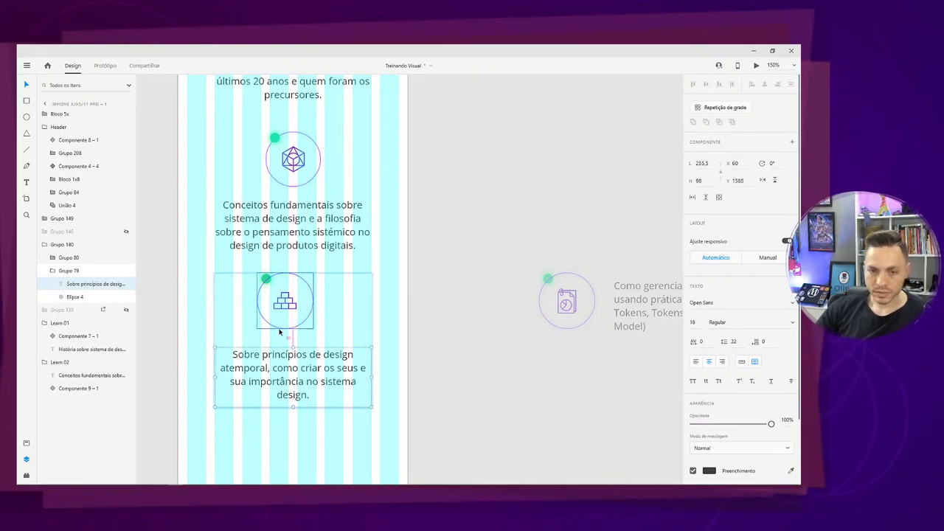
click(279, 329)
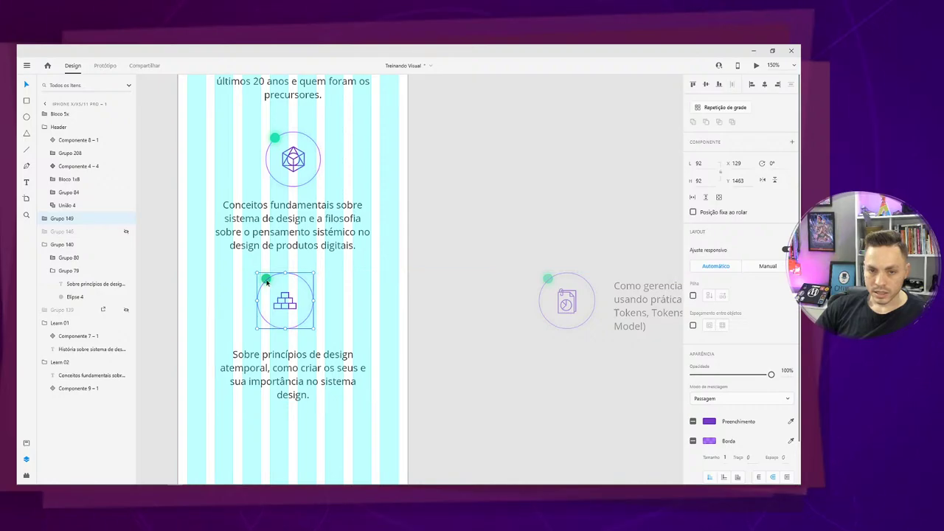
key(Escape)
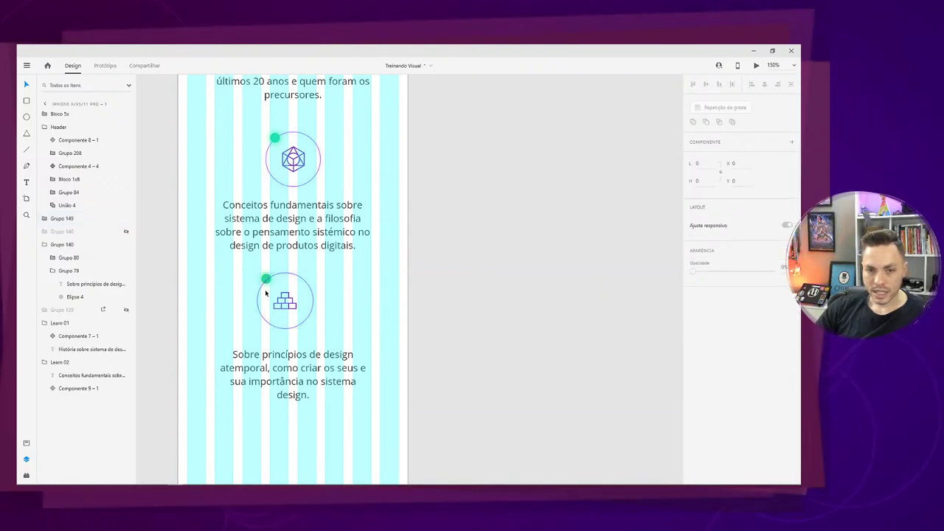
click(294, 304)
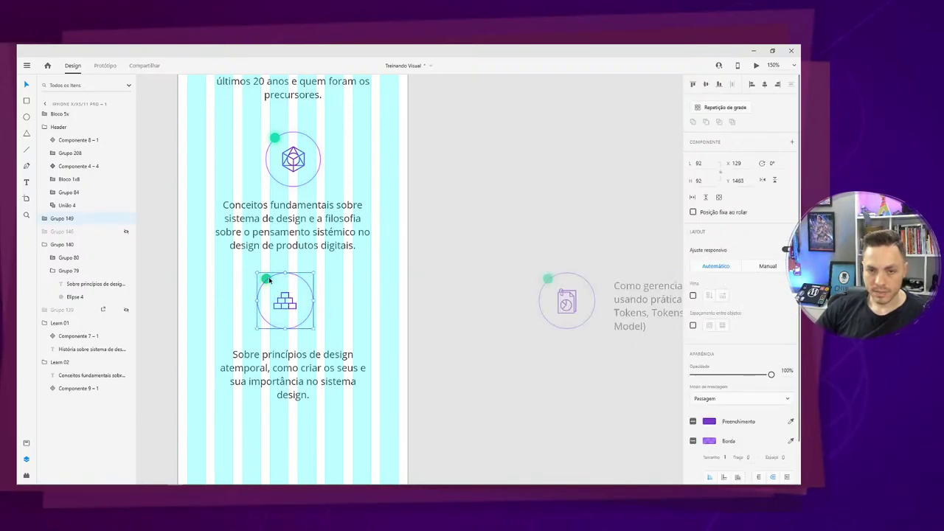
right_click(269, 279)
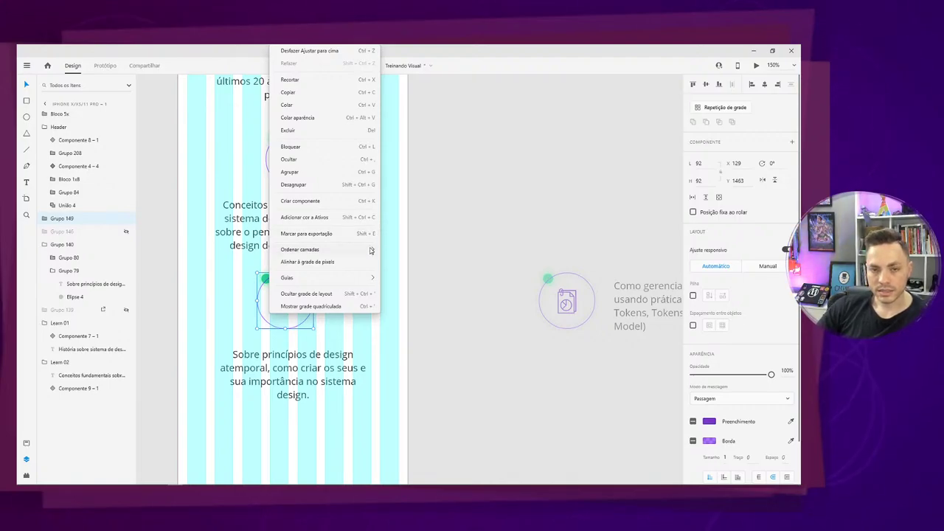
key(alt+Tab)
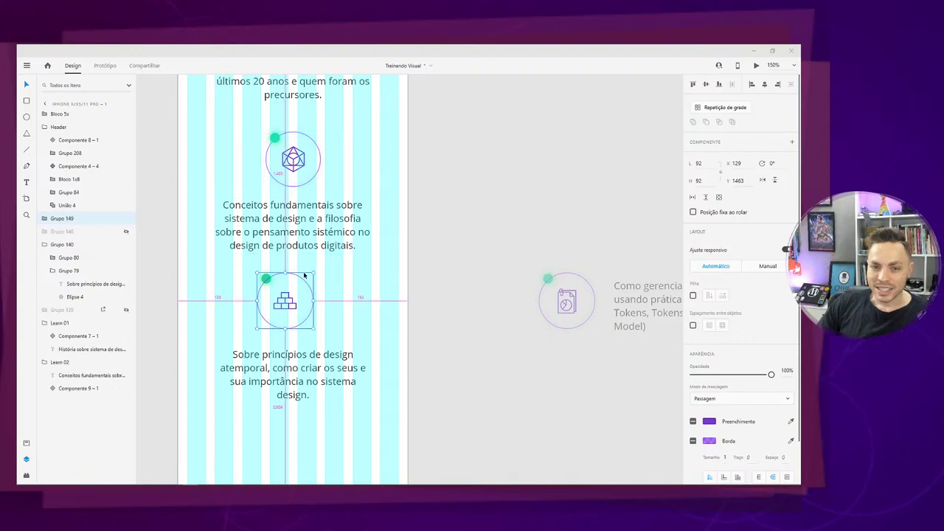
Try deleting Grupo 79, and its text and green dot separately, undoing each deletion.
click(307, 370)
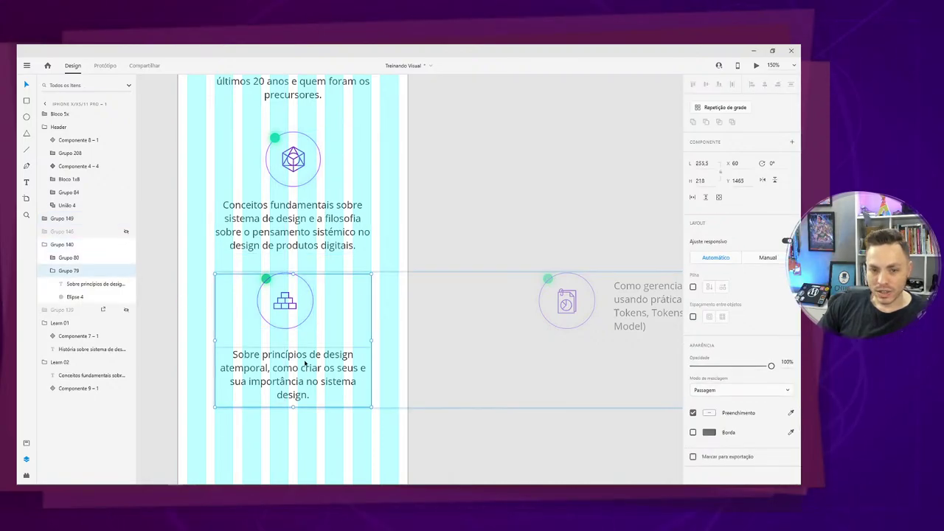
key(Delete)
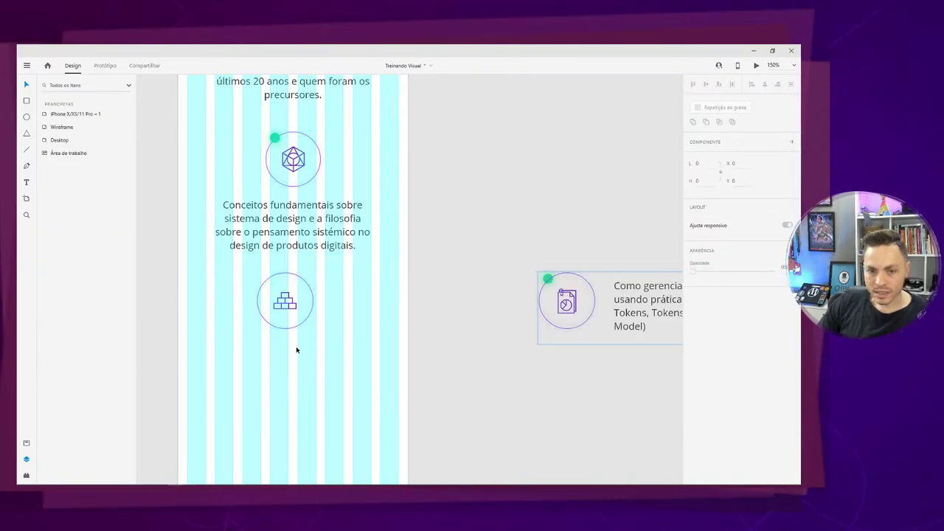
key(ctrl+z)
double_click(293, 362)
shift+click(293, 330)
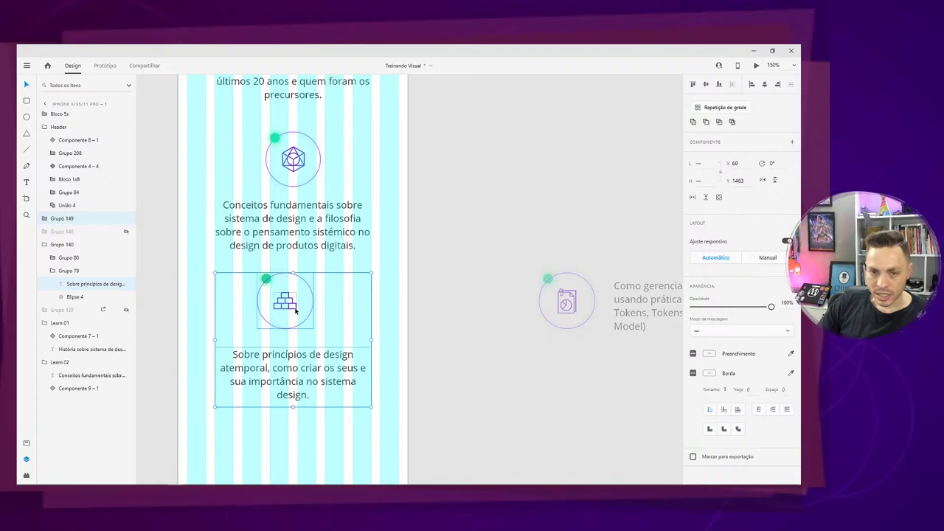
shift+click(295, 311)
shift+click(269, 281)
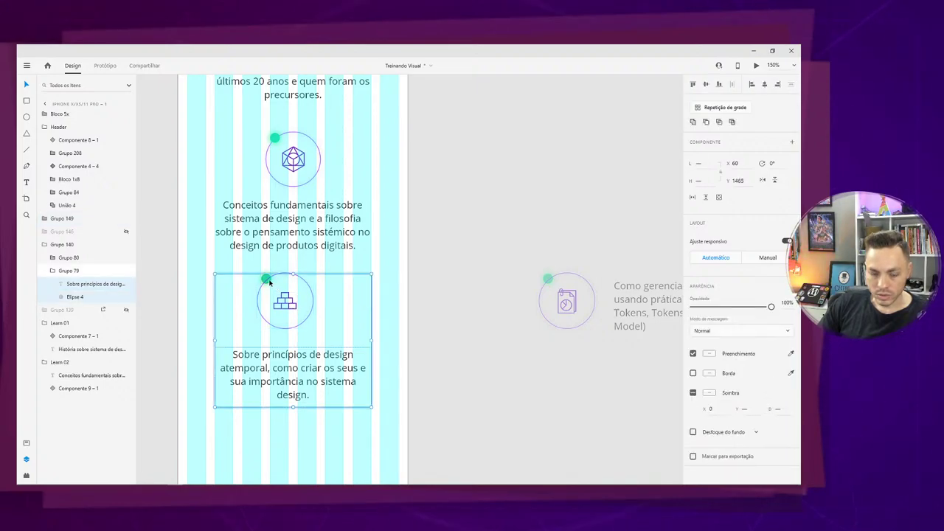
key(Delete)
key(ctrl+z)
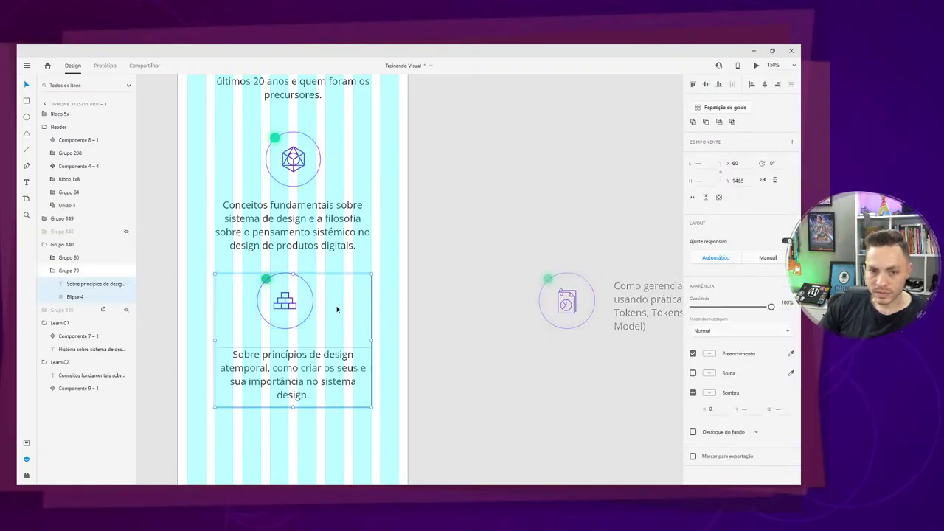
Ungroup Grupo 140 so that the third item's text and dot group is separate from the fourth item.
click(337, 310)
click(309, 315)
key(Escape)
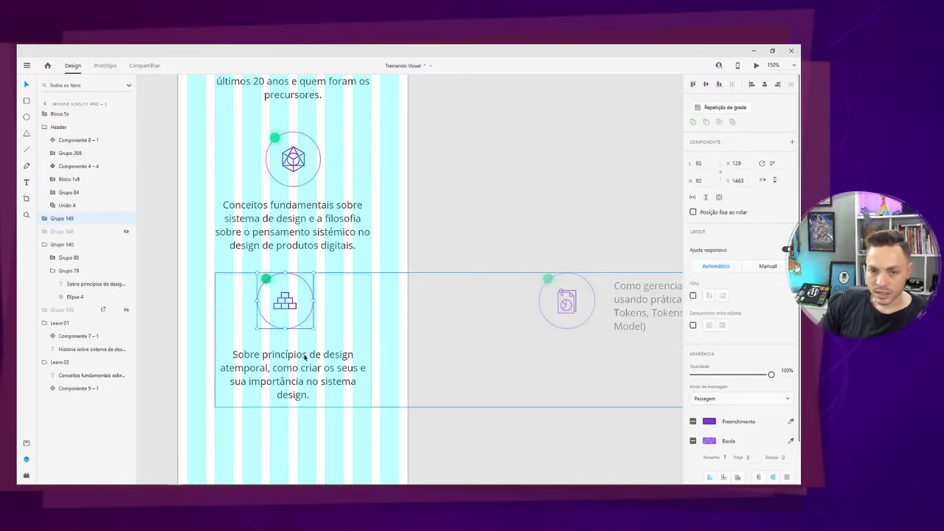
right_click(310, 316)
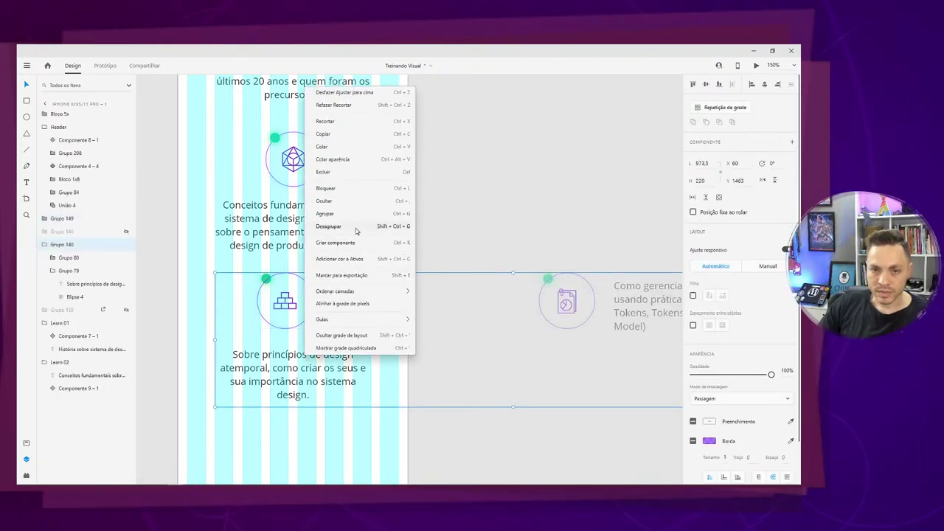
click(328, 226)
click(379, 337)
click(297, 376)
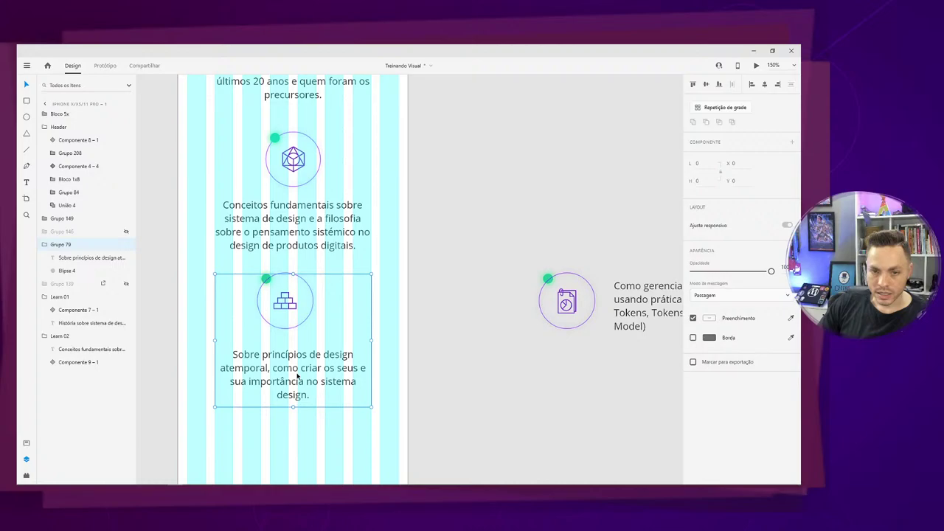
Try to turn the brick icon's Grupo 149 into a component without the green dot.
click(296, 328)
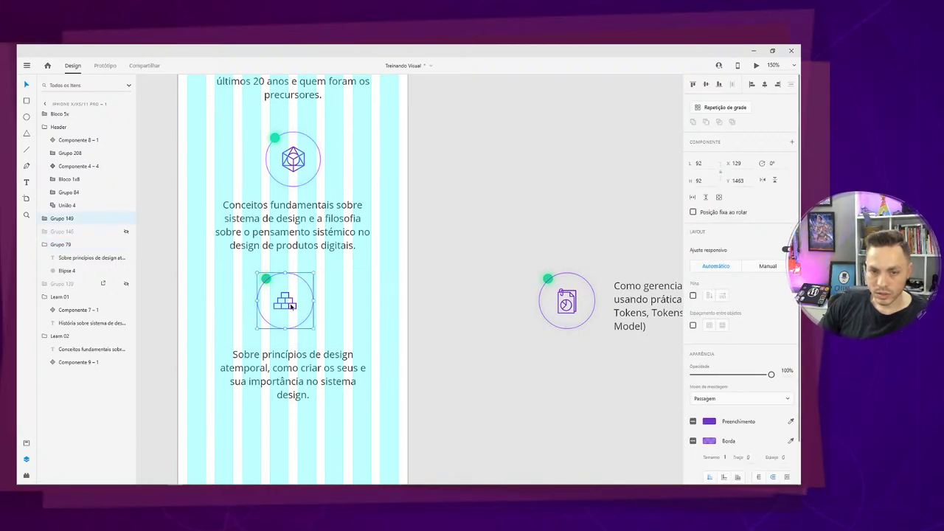
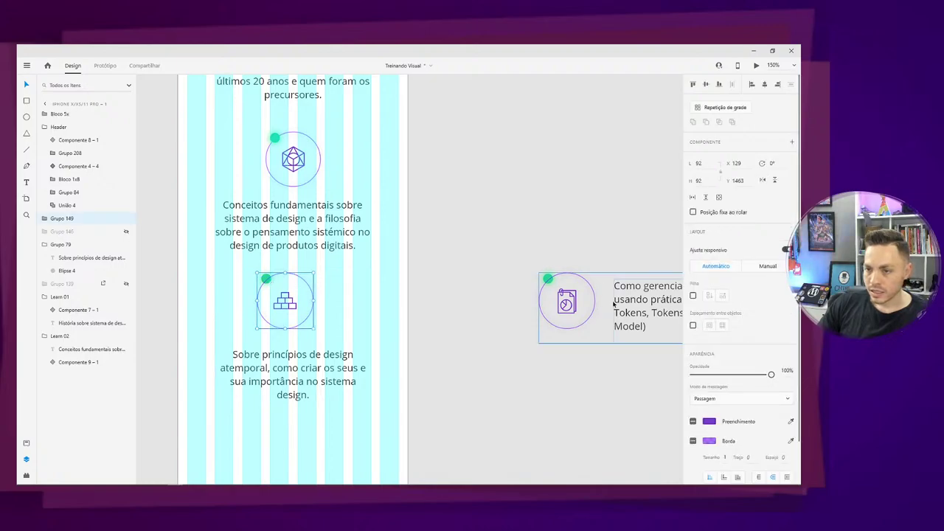
right_click(278, 300)
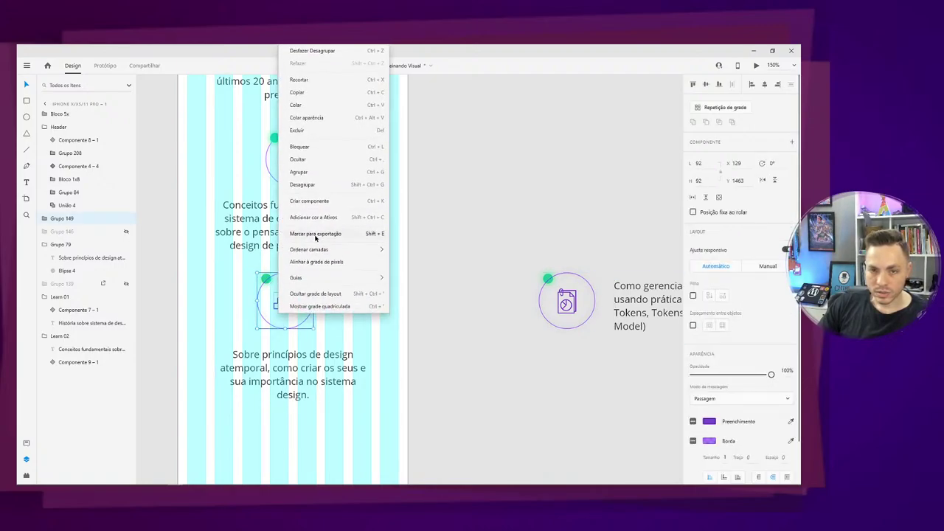
click(295, 201)
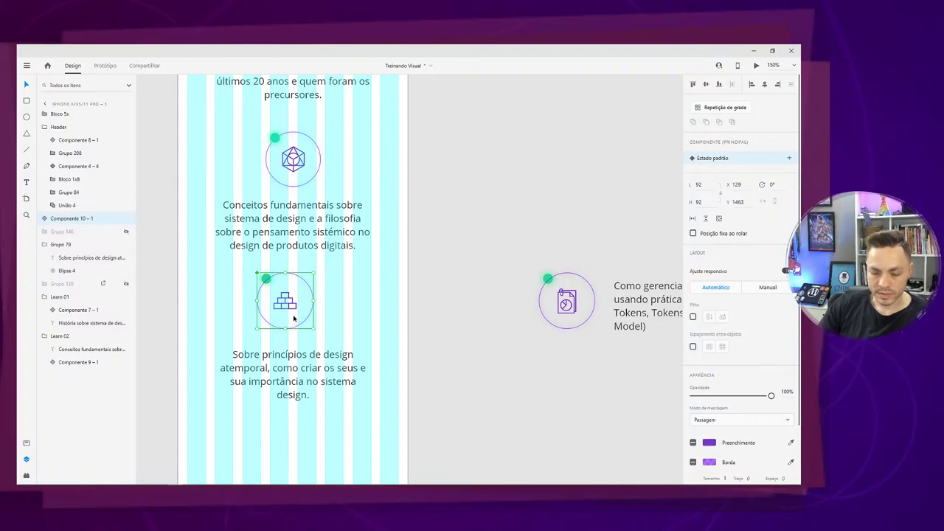
key(ctrl+plus)
drag(277, 324, 485, 301)
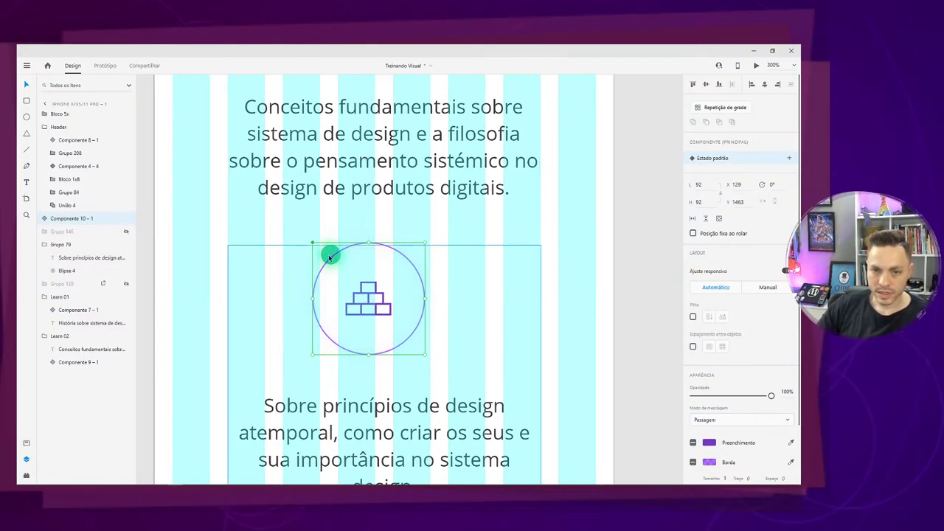
click(355, 435)
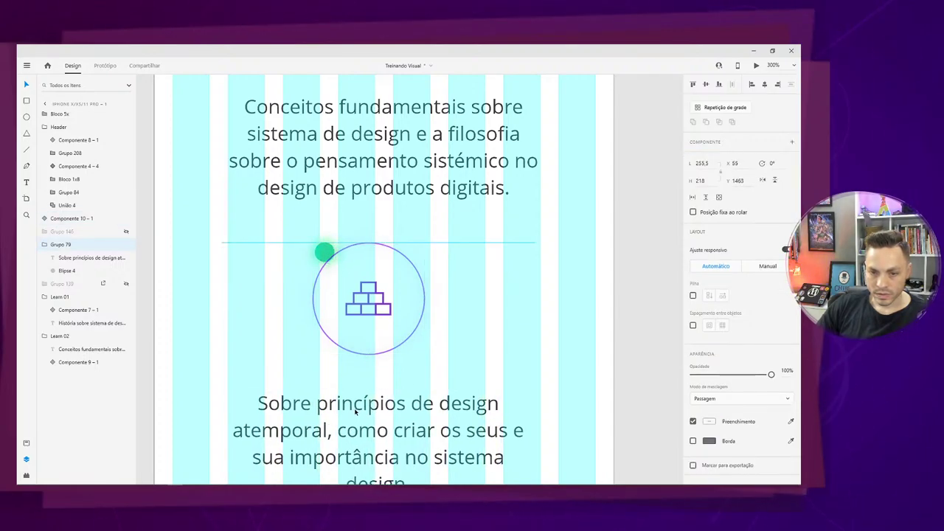
Create a component from the green dot Elipse 4 and the brick icon's Grupo 149.
double_click(331, 255)
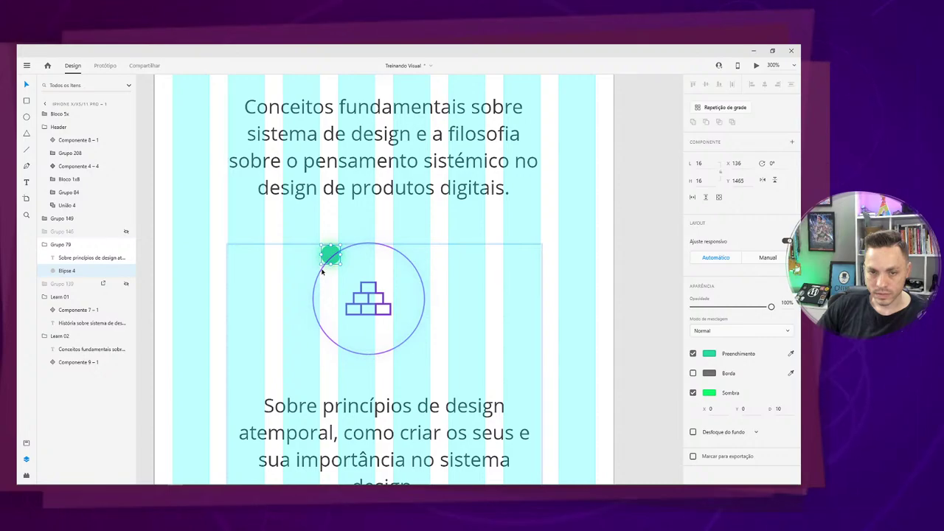
shift+click(321, 271)
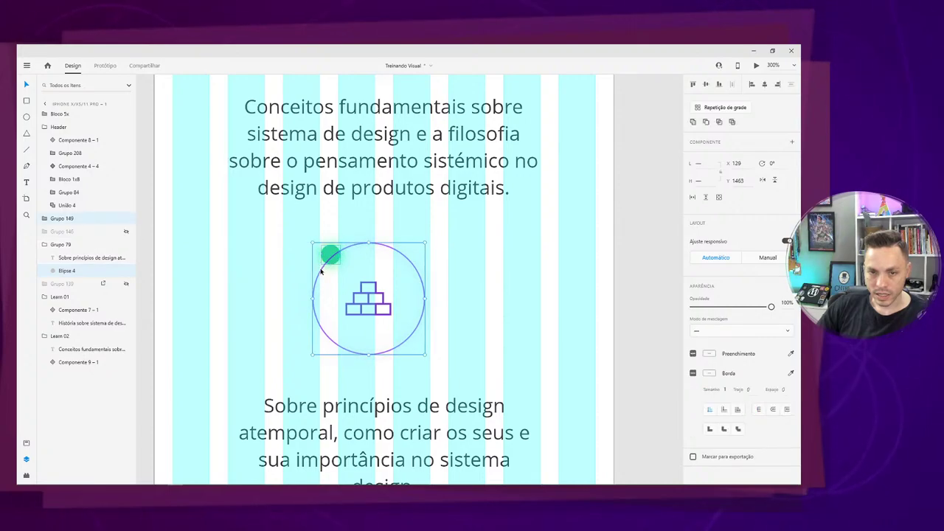
click(369, 297)
right_click(369, 296)
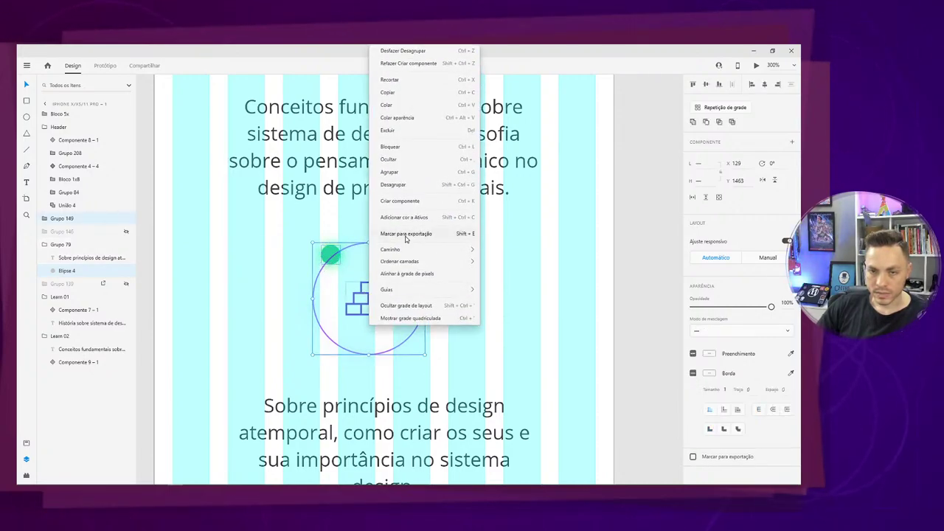
click(400, 200)
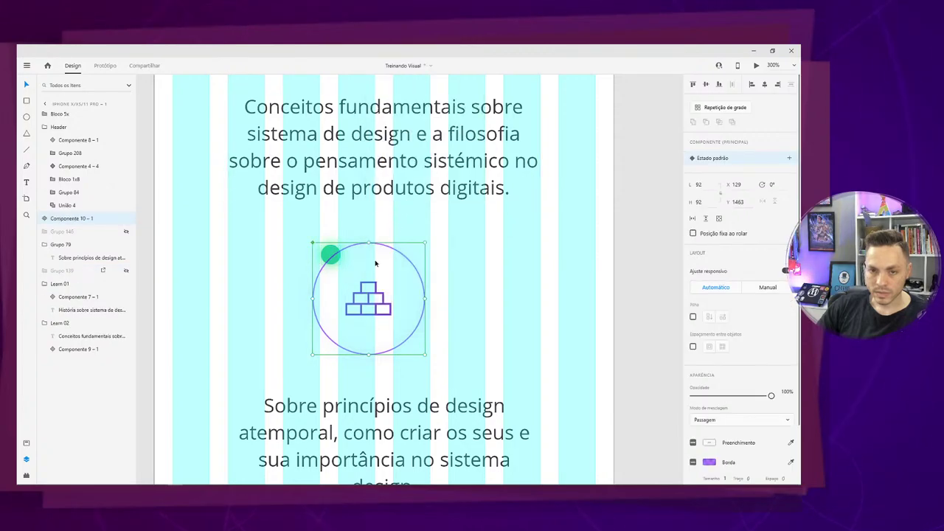
Centre the brick icon component horizontally on the third item's text and move both to X 59,75 on the mobile artboard.
click(362, 415)
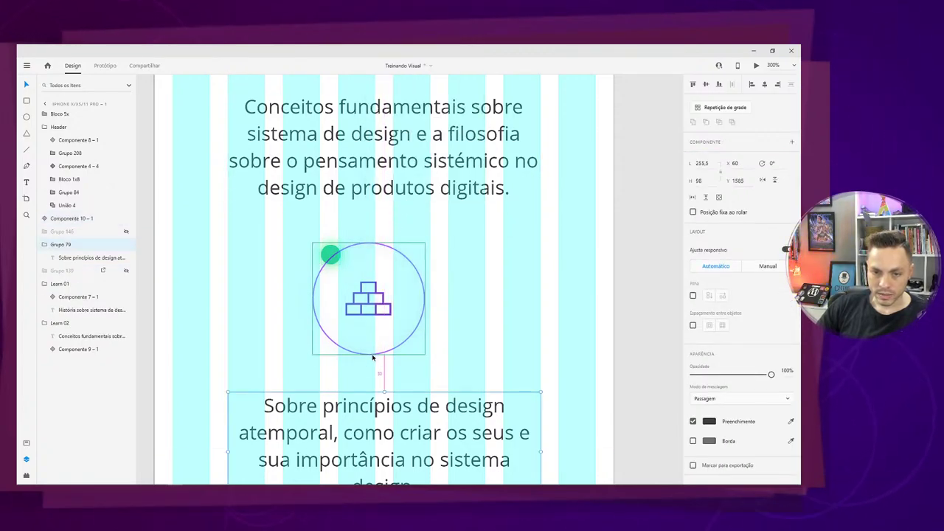
key(shift+Left)
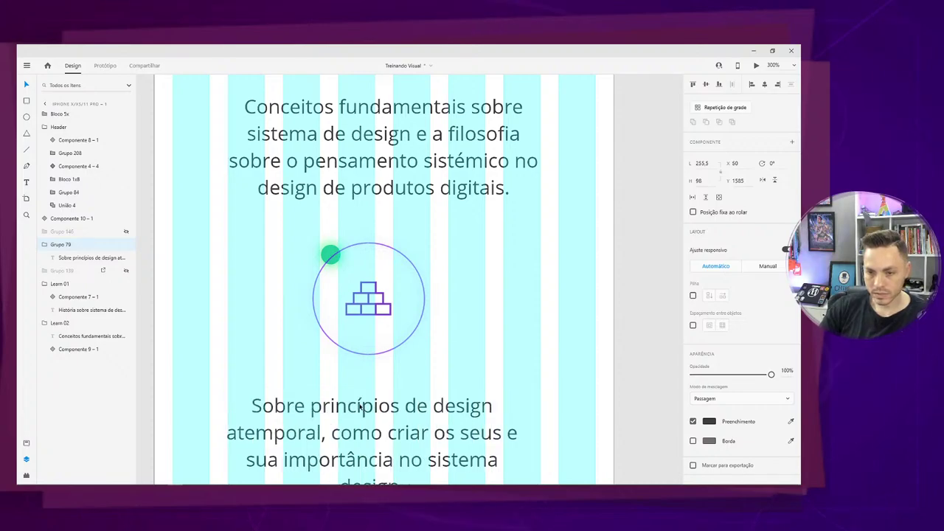
drag(357, 421, 364, 421)
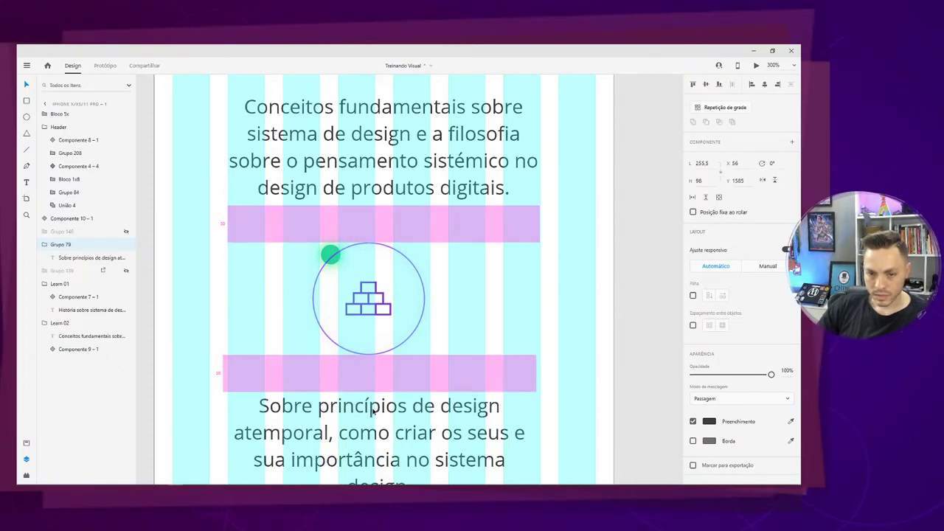
scroll(389, 283, down, 2)
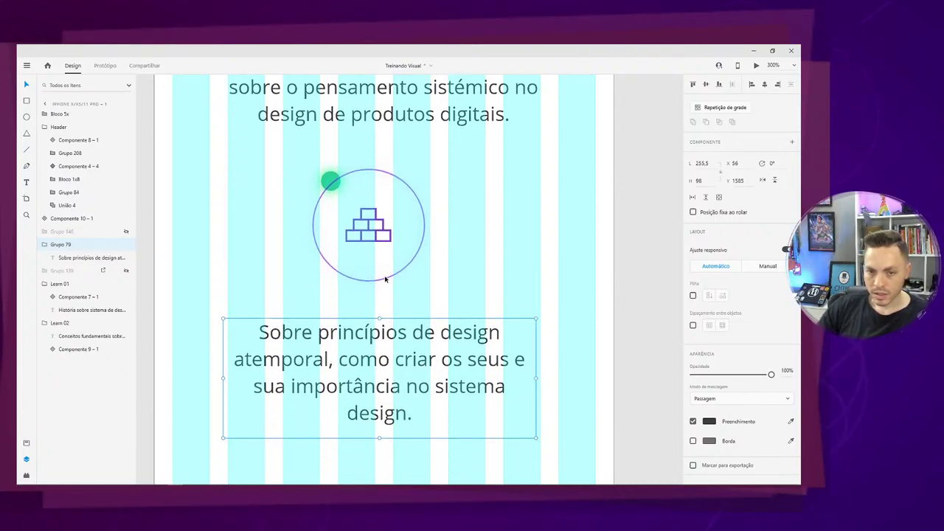
shift+click(385, 279)
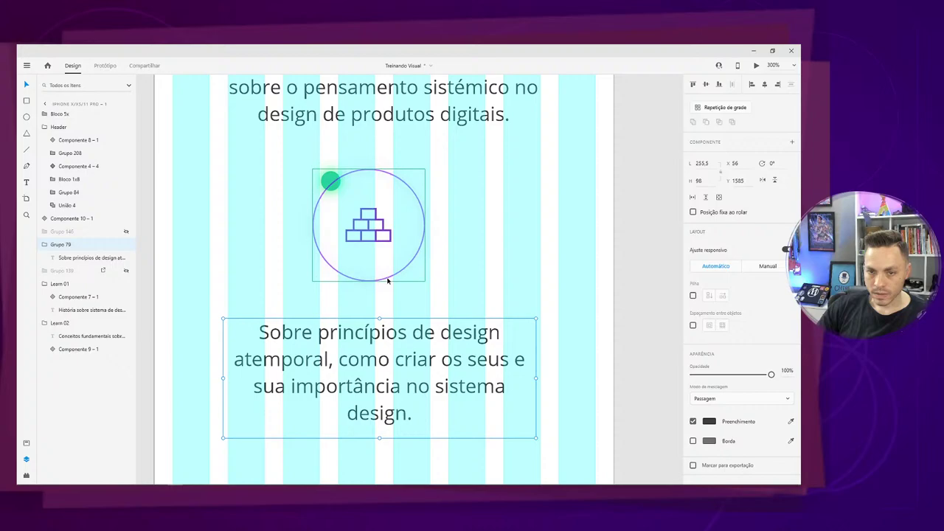
click(763, 86)
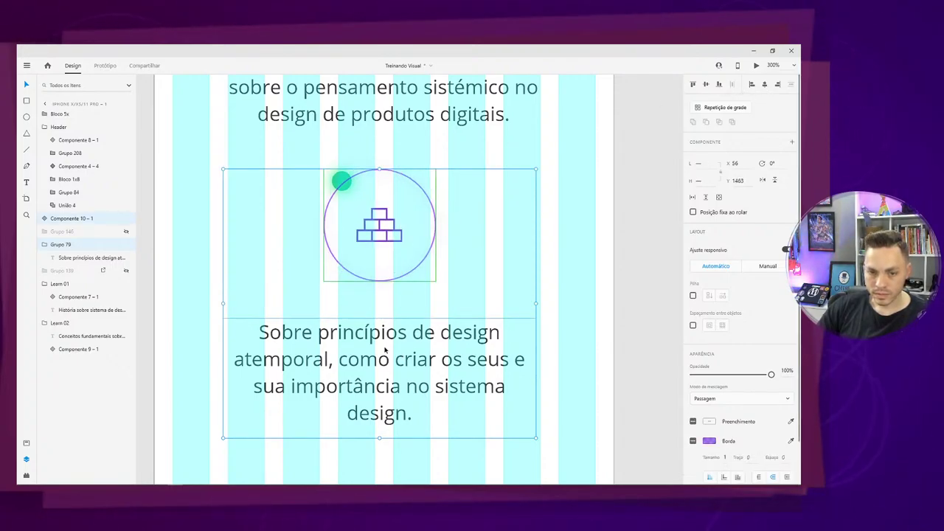
drag(373, 336, 378, 336)
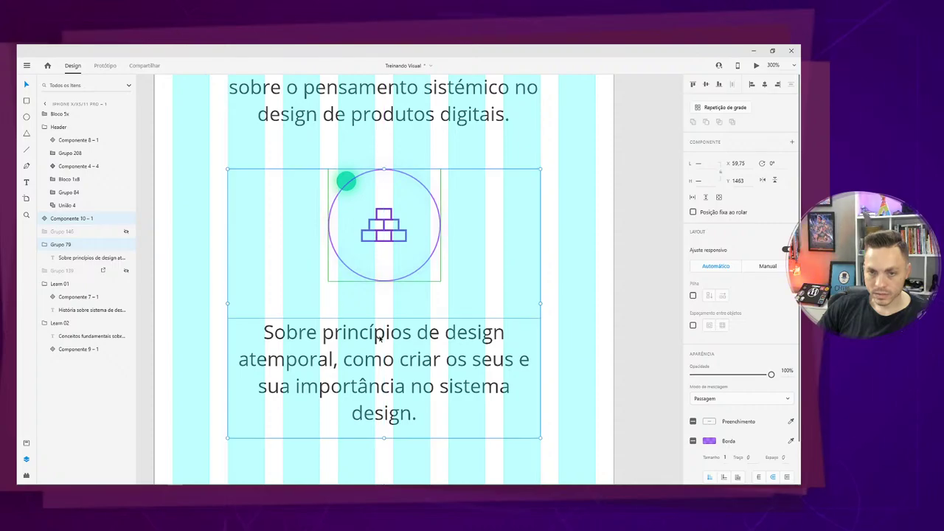
key(alt)
click(383, 312)
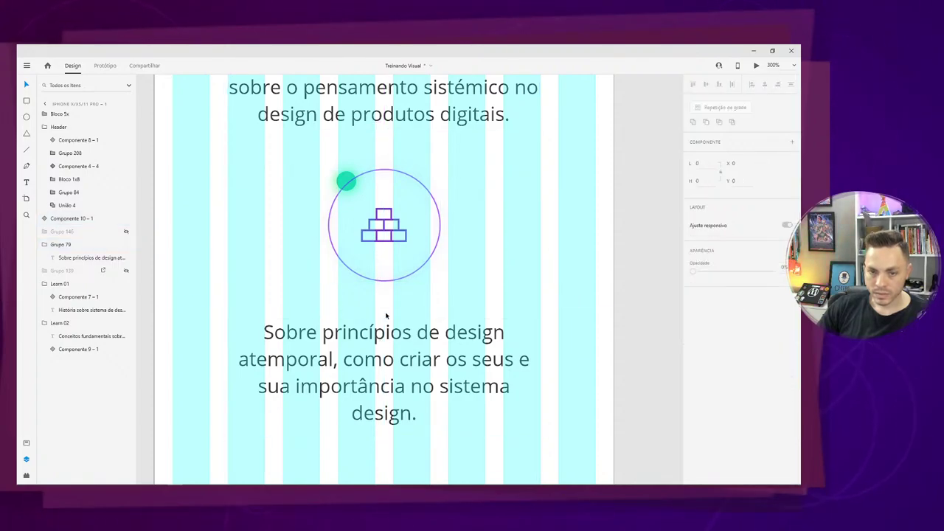
click(385, 320)
key(alt)
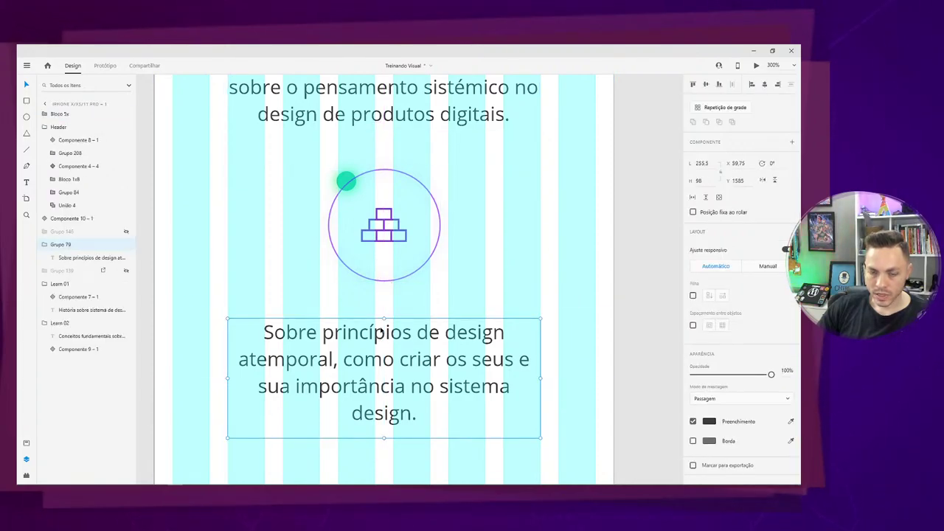
Move Learn 02 vertically to about Y 1248 to adjust its spacing below Learn 01.
scroll(392, 285, down, 5)
scroll(337, 190, down, 3)
scroll(337, 190, down, 4)
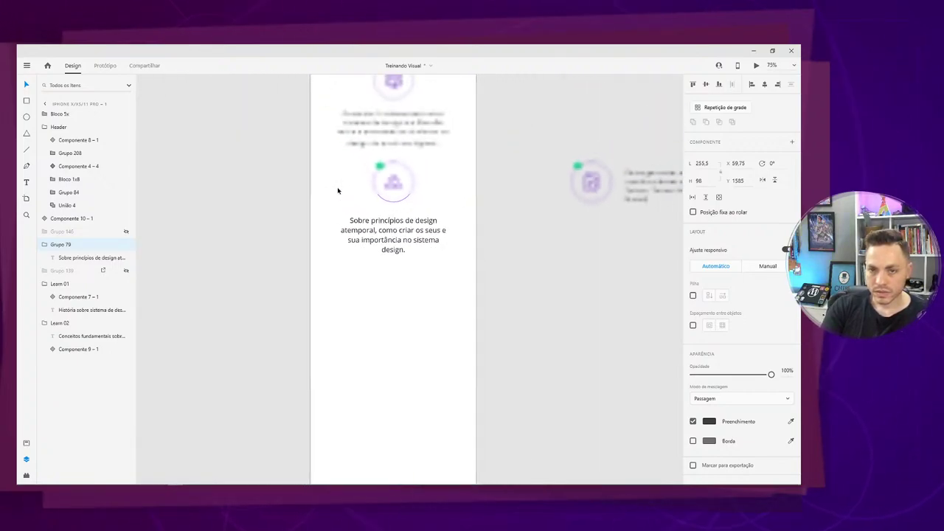
drag(342, 382, 343, 392)
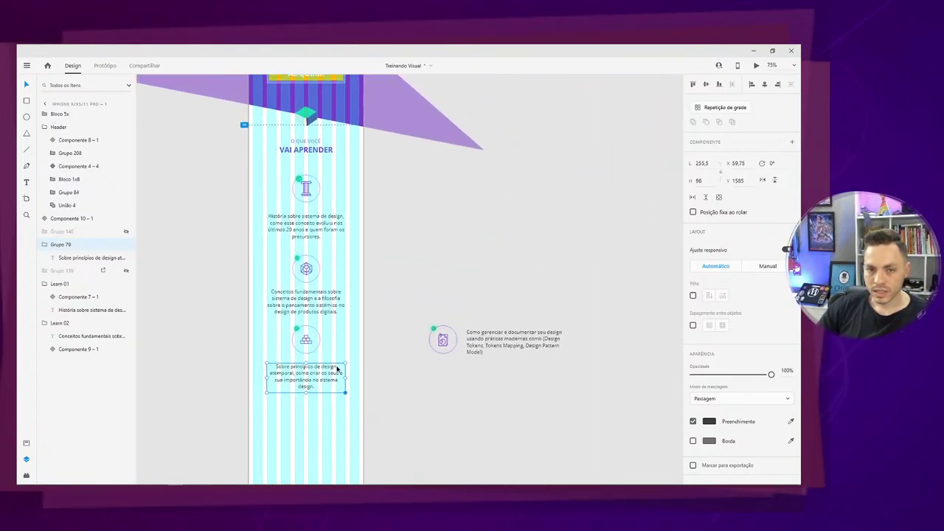
key(Escape)
click(316, 264)
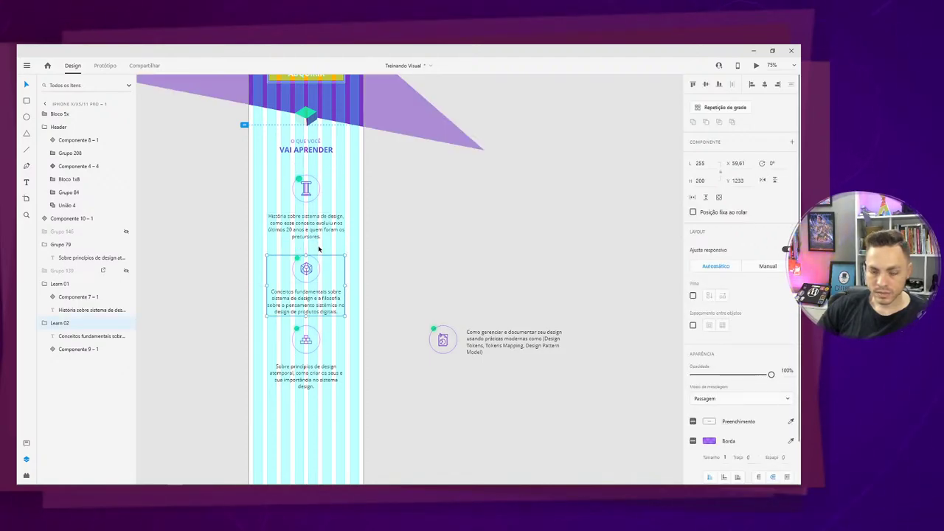
key(shift+Up)
key(shift+Up)
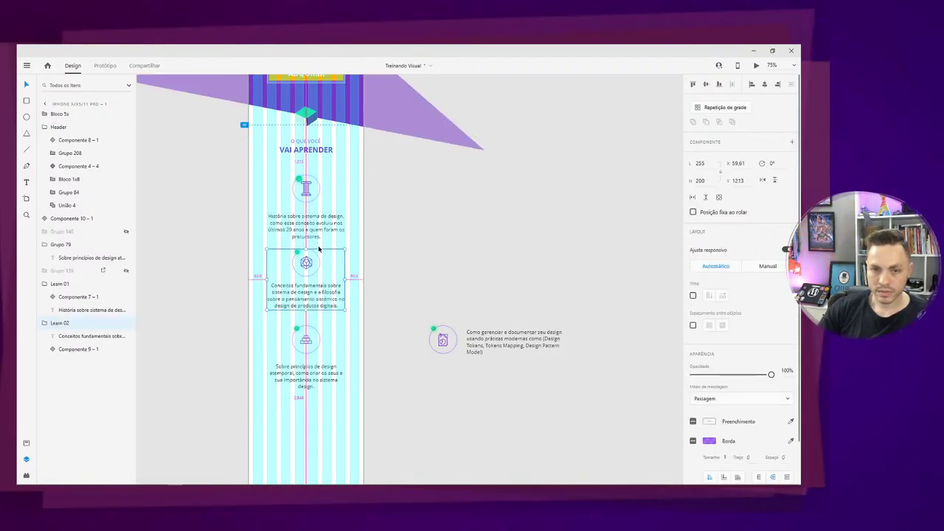
key(shift+Down)
key(shift+Down)
key(shift+Down)
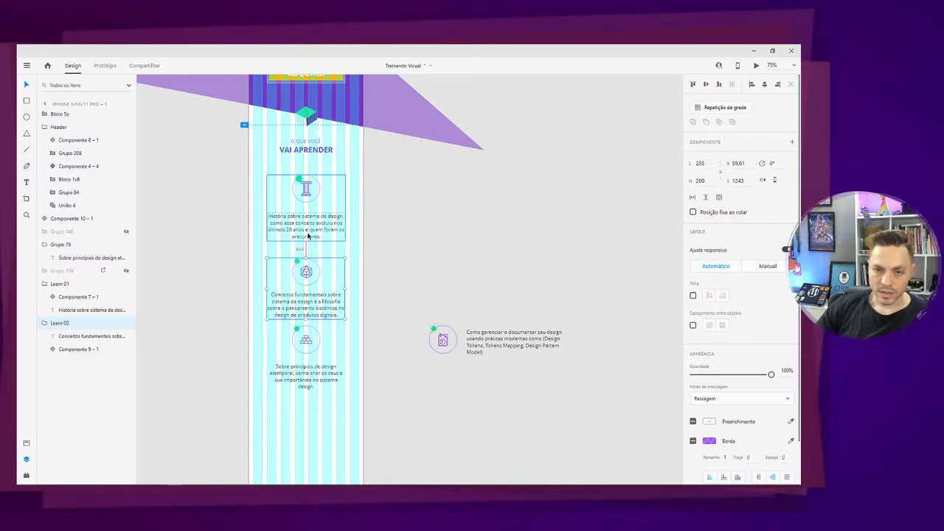
key(shift+Down)
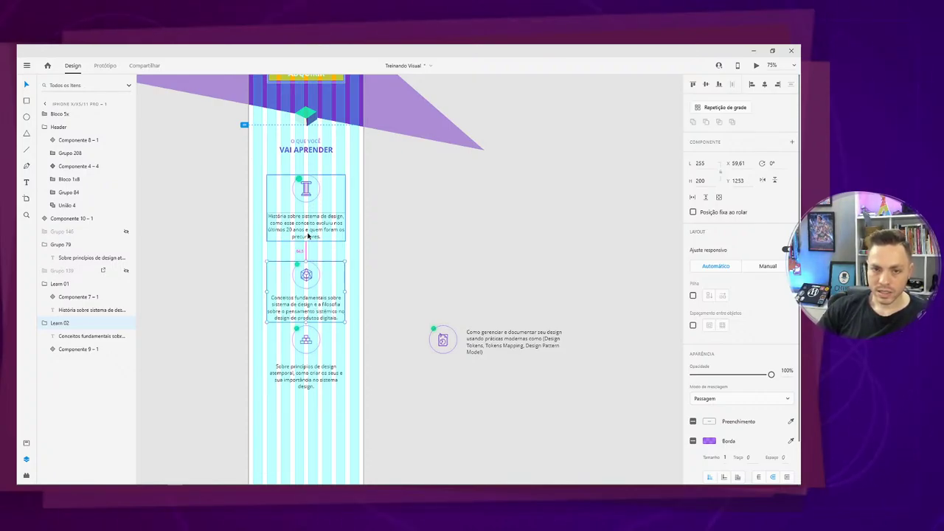
key(Up)
key(Up)
key(Up)
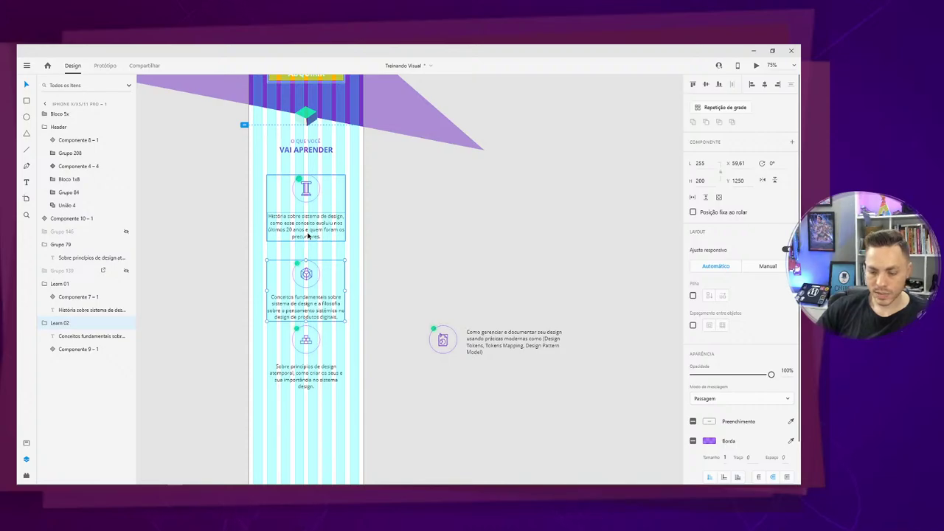
key(Up)
key(Up)
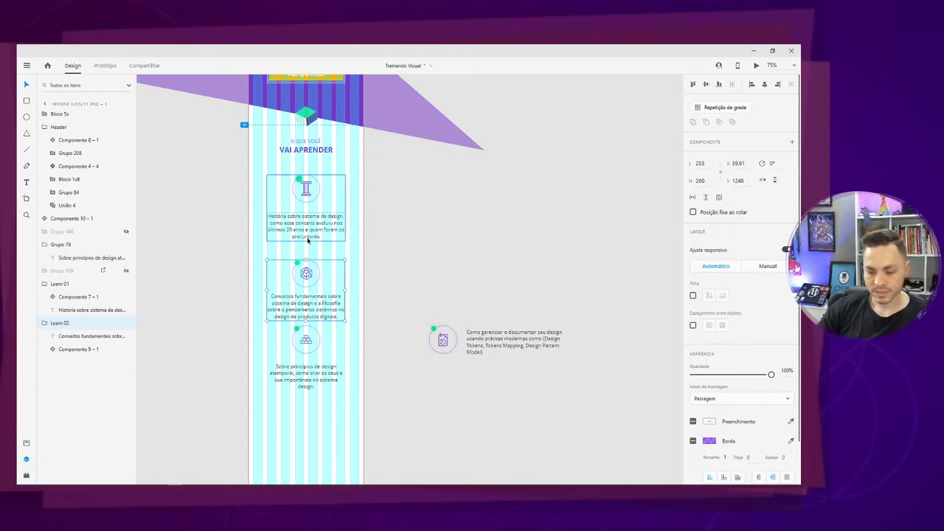
key(Down)
key(Escape)
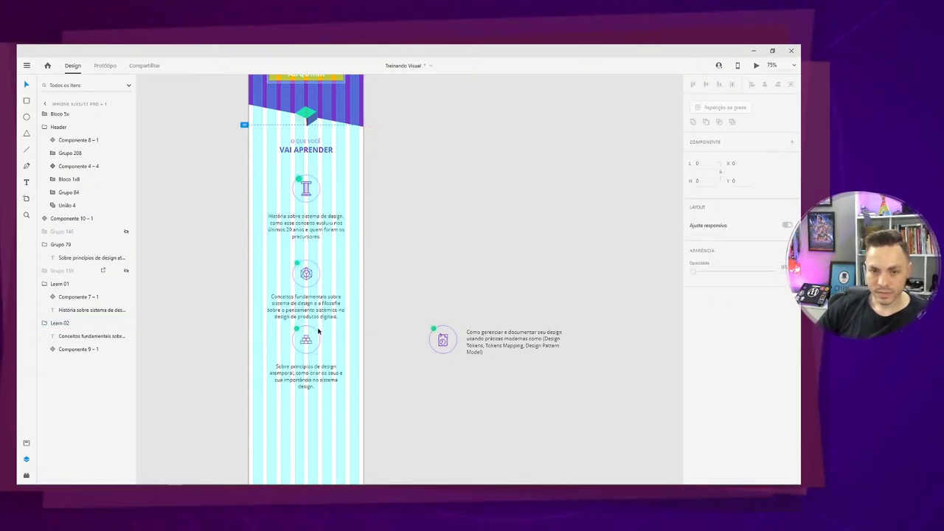
Group the brick icon component with the third item's text and name the group Learn 03.
click(317, 333)
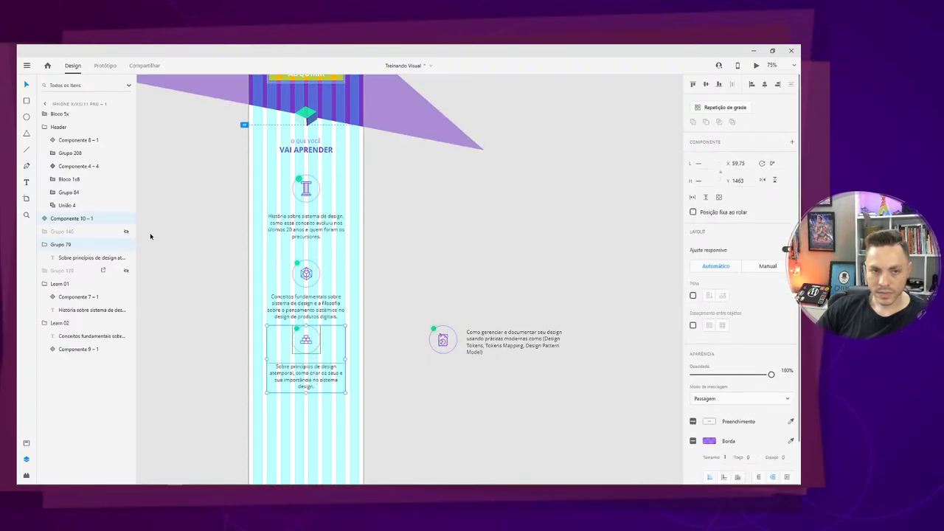
key(ctrl+g)
double_click(70, 218)
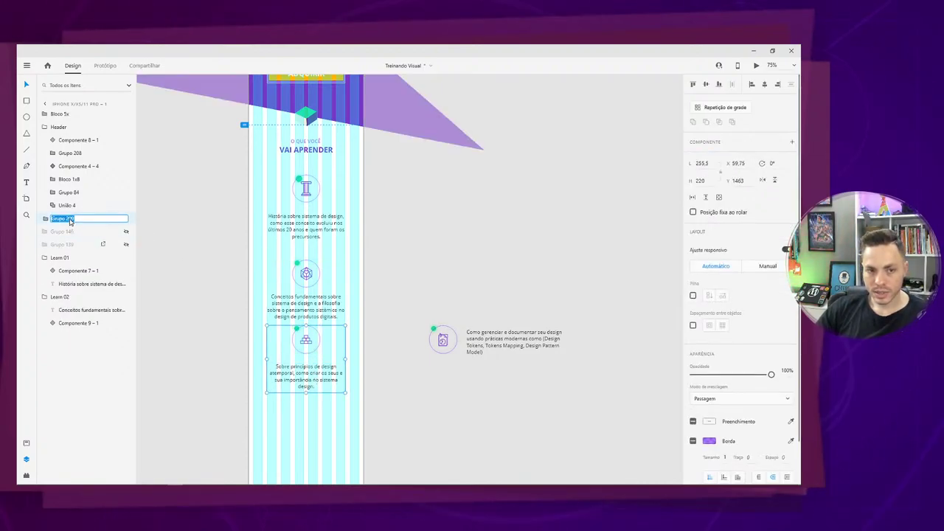
text(Learn 03)
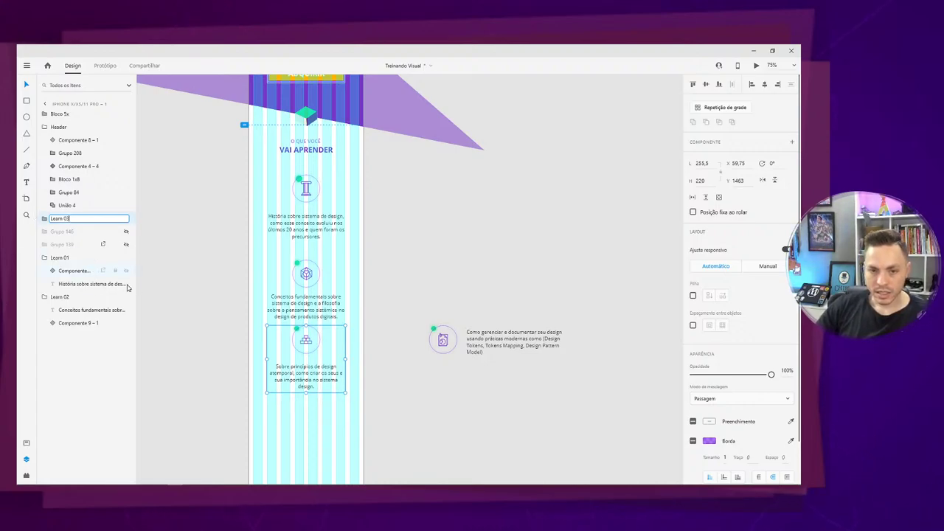
click(228, 288)
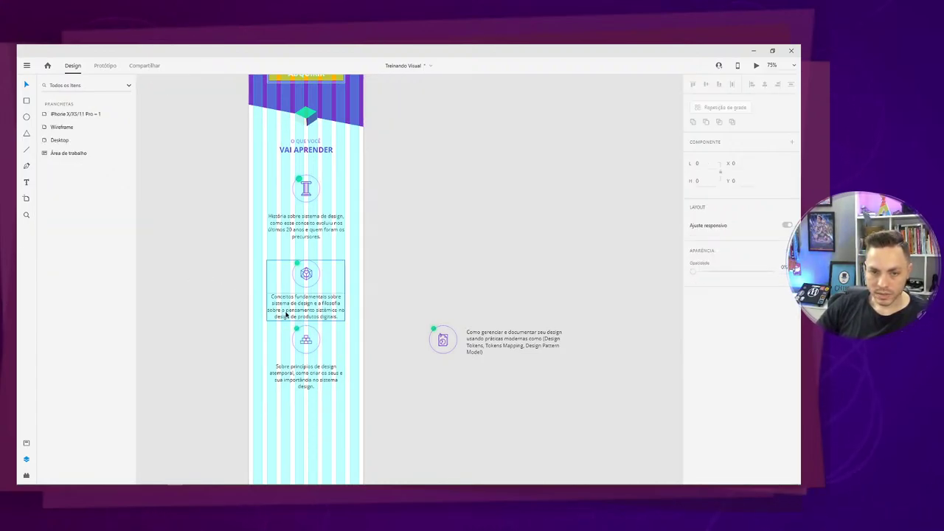
Move Learn 03 down to Y 1509 to space it below Learn 02.
click(297, 329)
key(alt)
key(shift+Down)
key(shift+Down)
key(shift+Down)
key(shift+Down)
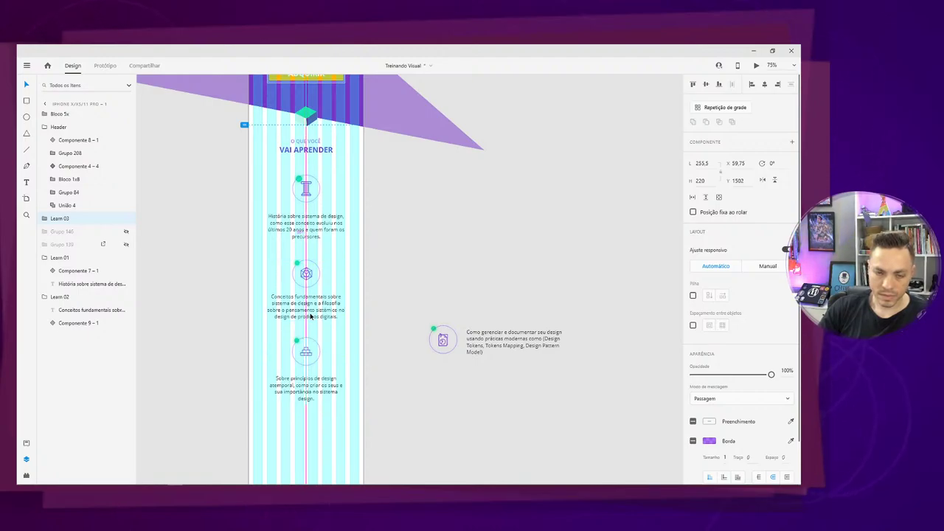
key(shift+Down)
key(shift+Down)
key(shift+Down)
key(shift+Up)
key(shift+Up)
key(shift+Up)
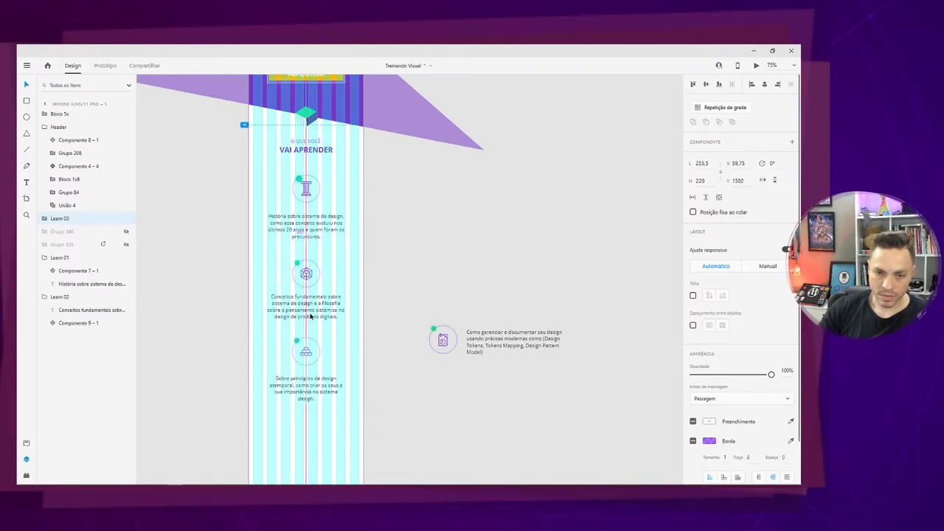
key(Down)
key(Down)
key(Down)
key(Down)
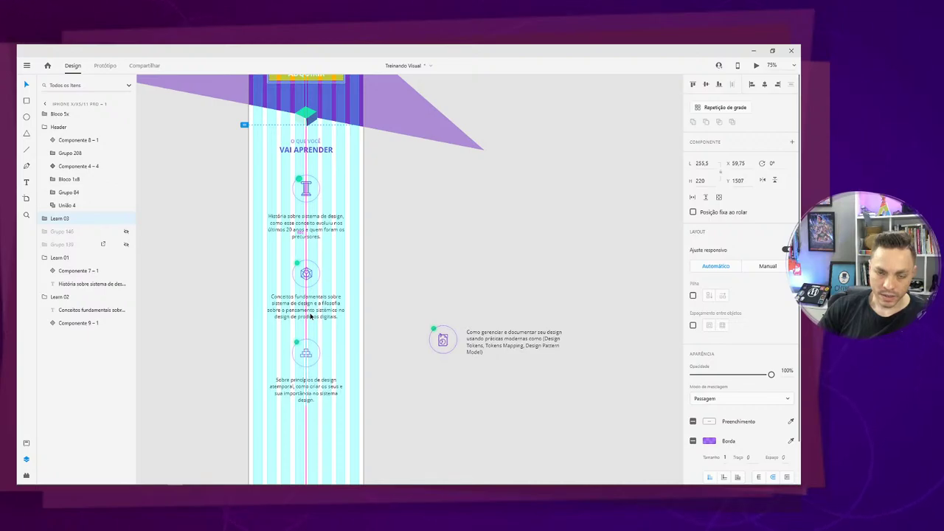
key(Down)
key(Down)
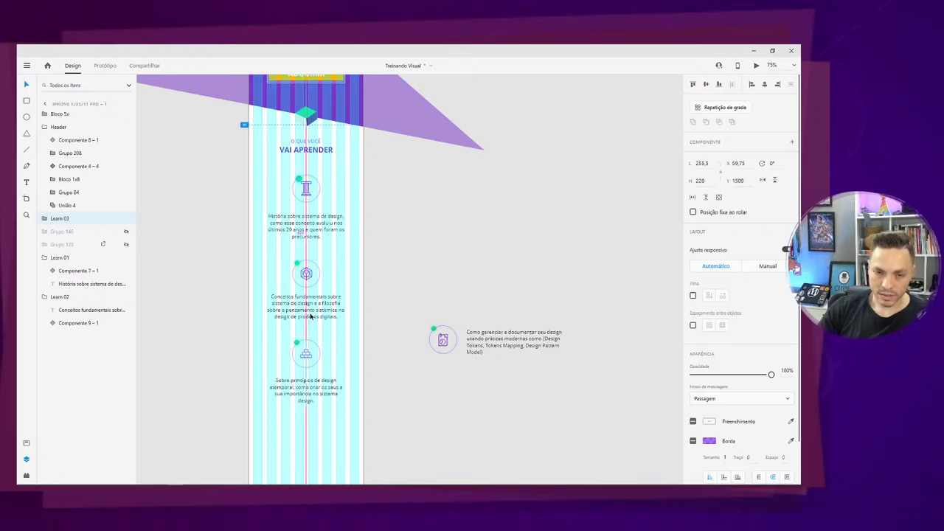
key(alt)
Place the fourth item on the mobile artboard below Learn 03, with its text underneath the document icon.
click(454, 400)
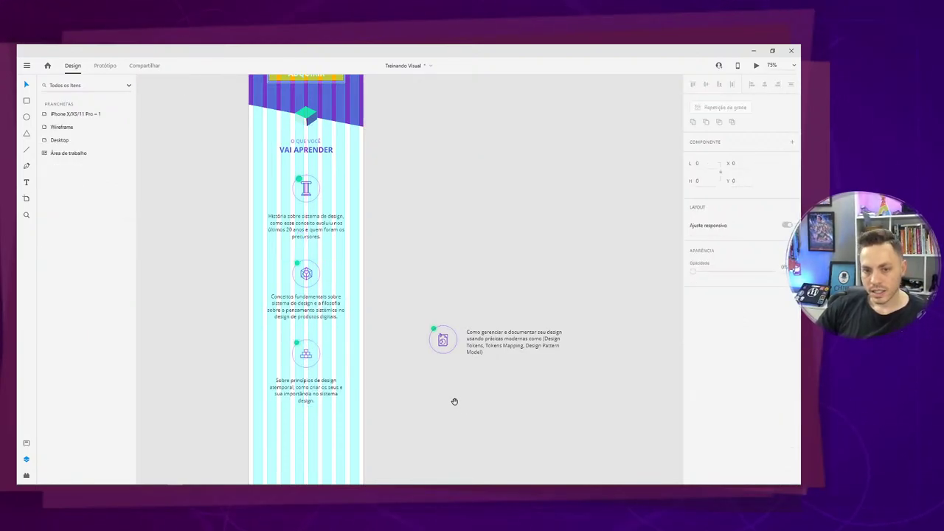
scroll(455, 400, down, 5)
drag(483, 195, 299, 327)
Resize the fourth item's text box to 255 wide and 118 high so its full text fits the columns.
double_click(359, 292)
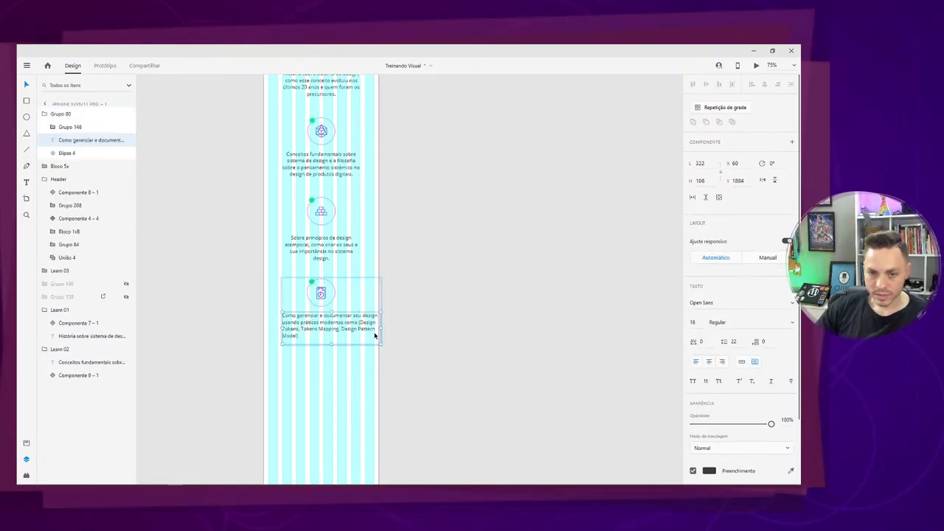
drag(381, 334, 359, 325)
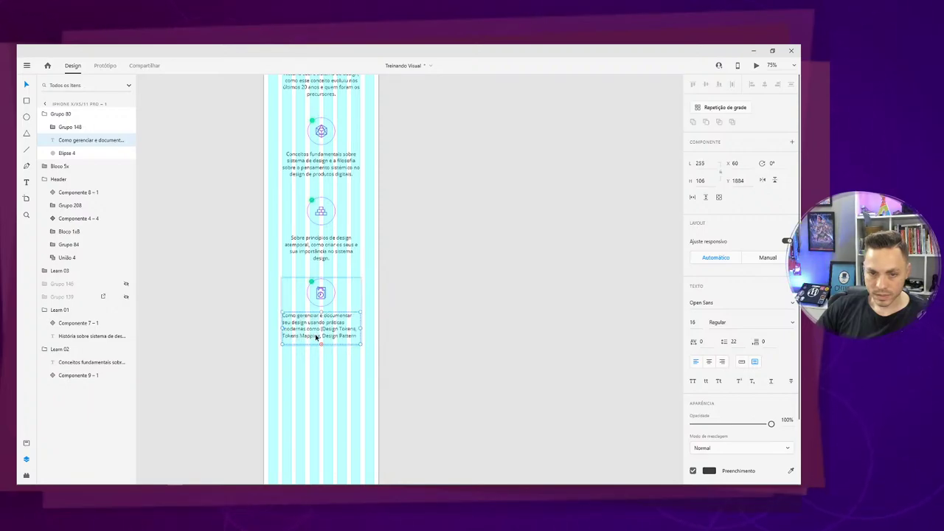
mouse_move(320, 343)
mouse_down()
mouse_move(321, 367)
mouse_move(321, 348)
mouse_up()
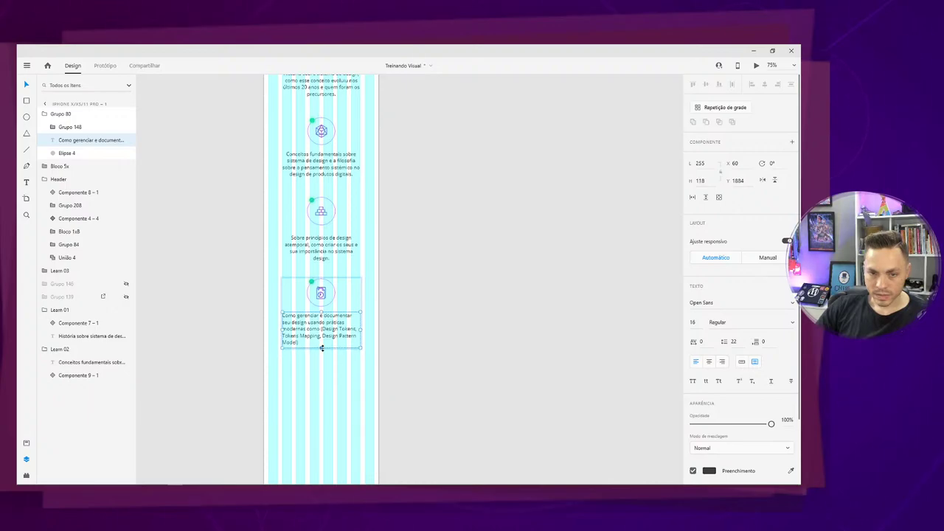
Centre-align all of the fourth item's text.
double_click(325, 334)
key(ctrl+a)
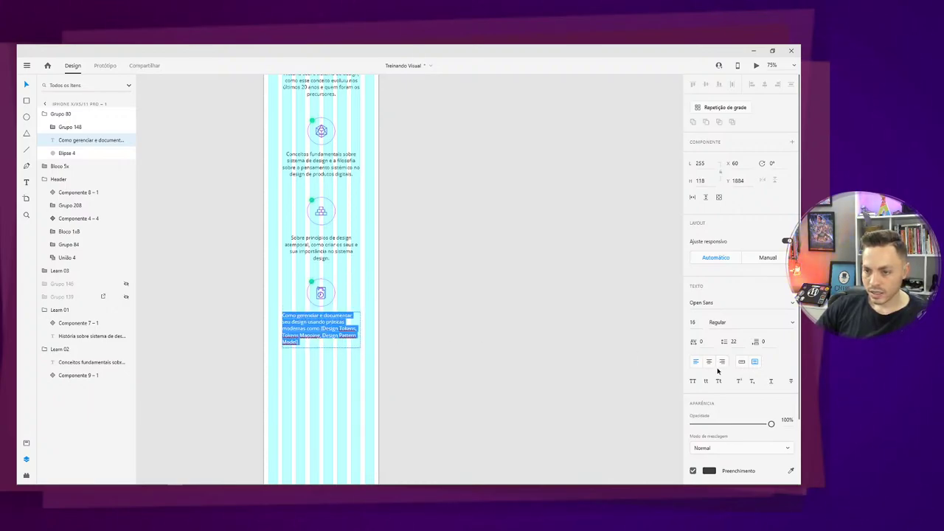
click(709, 361)
key(Escape)
key(Escape)
key(Escape)
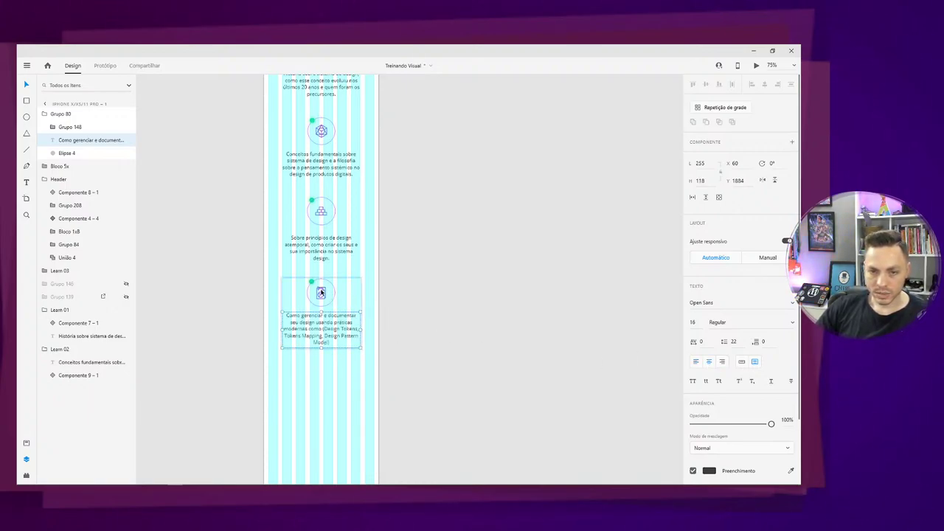
key(Escape)
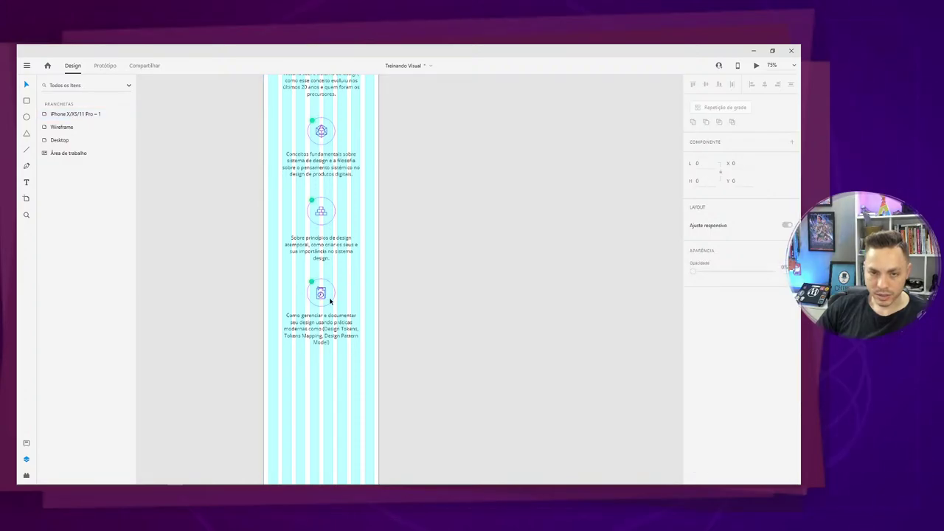
Try to turn only the fourth item's document icon group into a component, leaving out its green dot.
double_click(319, 308)
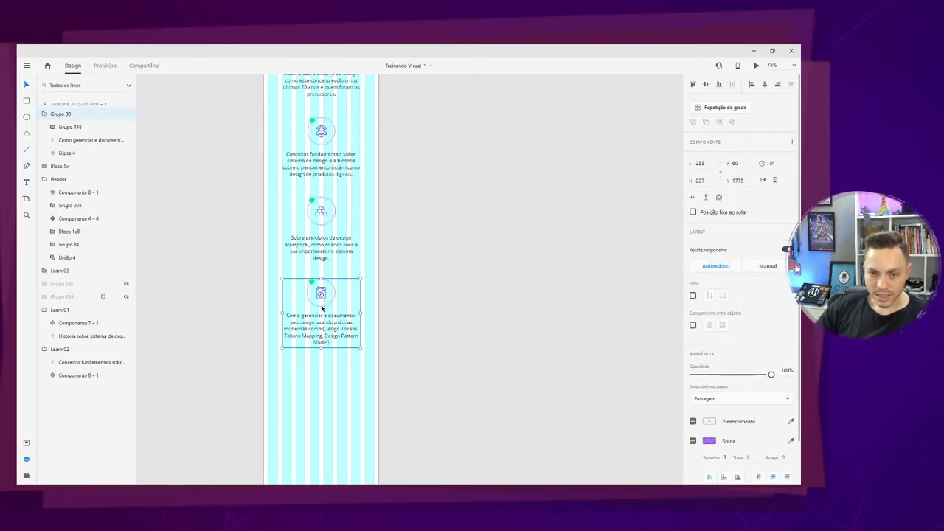
key(ctrl+2)
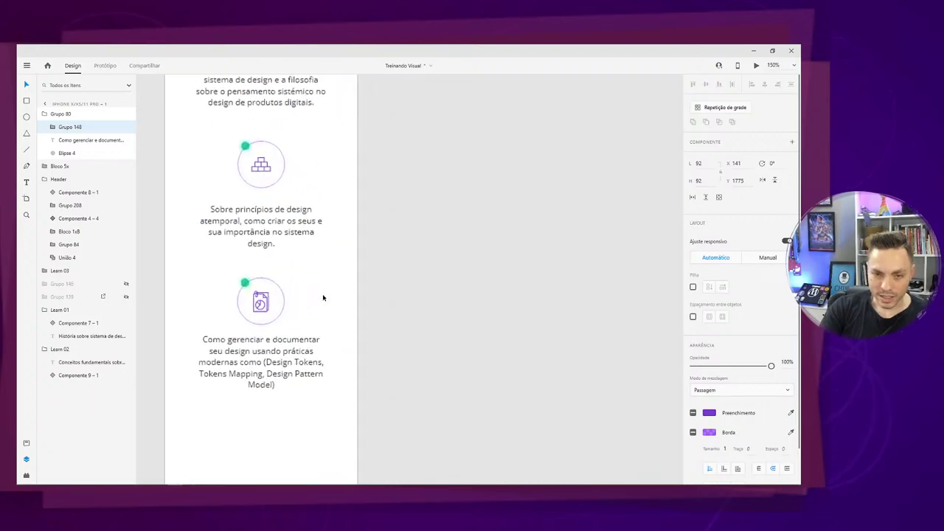
drag(283, 310, 416, 319)
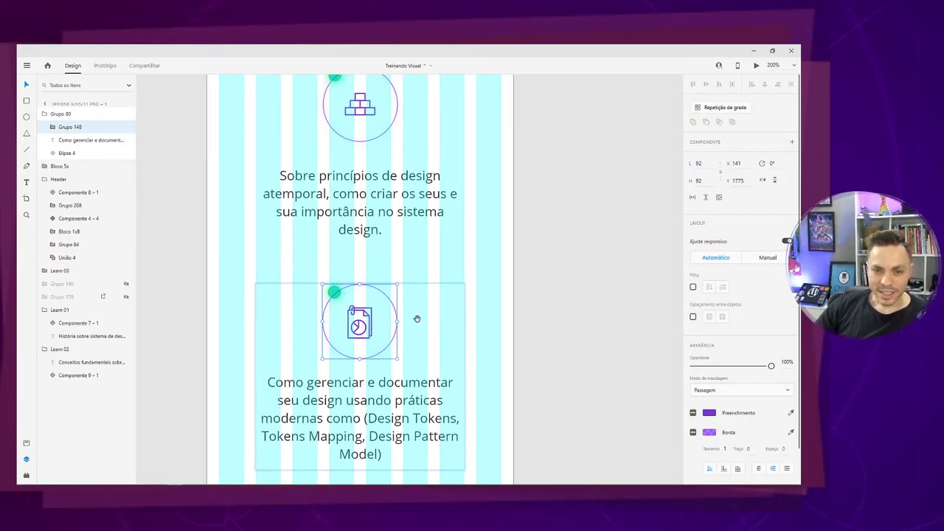
click(335, 293)
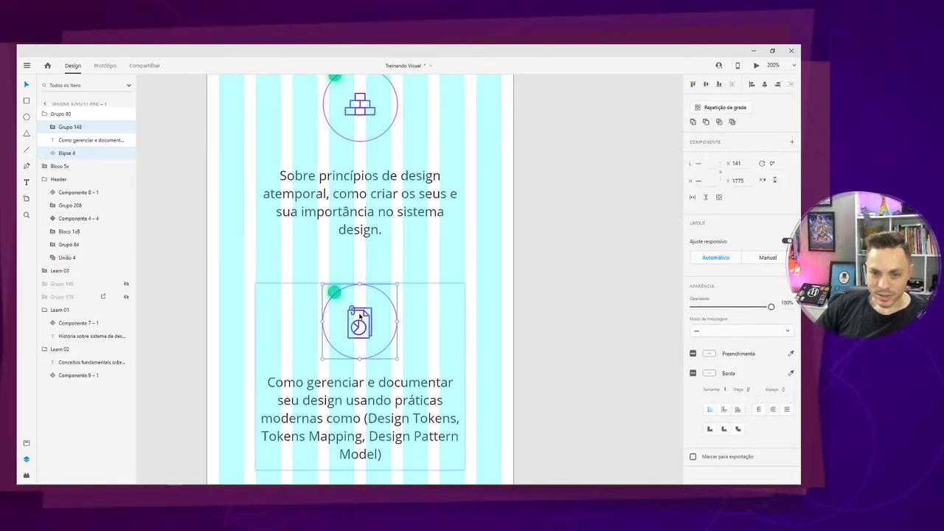
shift+click(363, 314)
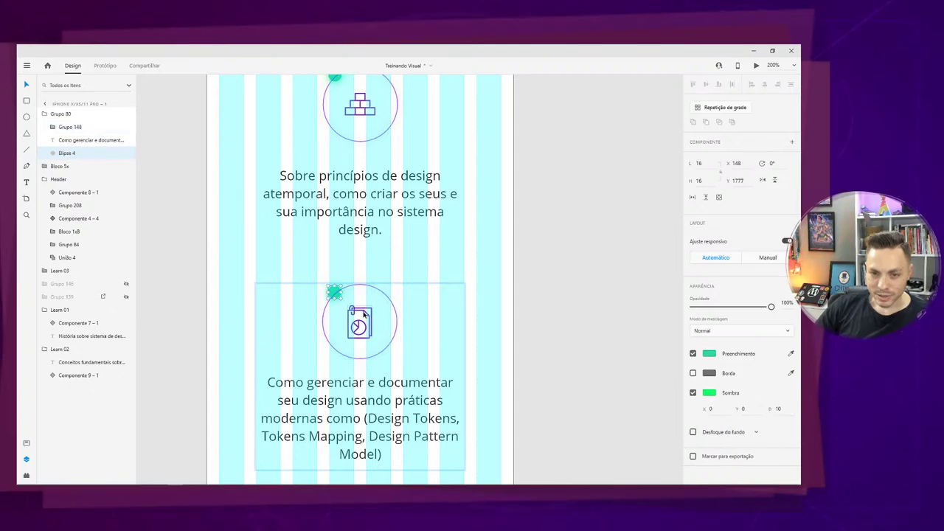
right_click(364, 314)
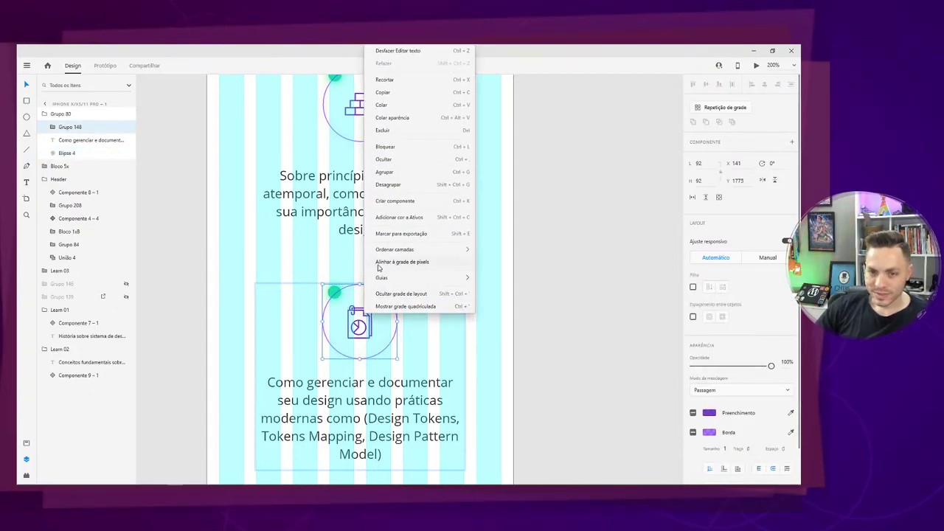
click(414, 205)
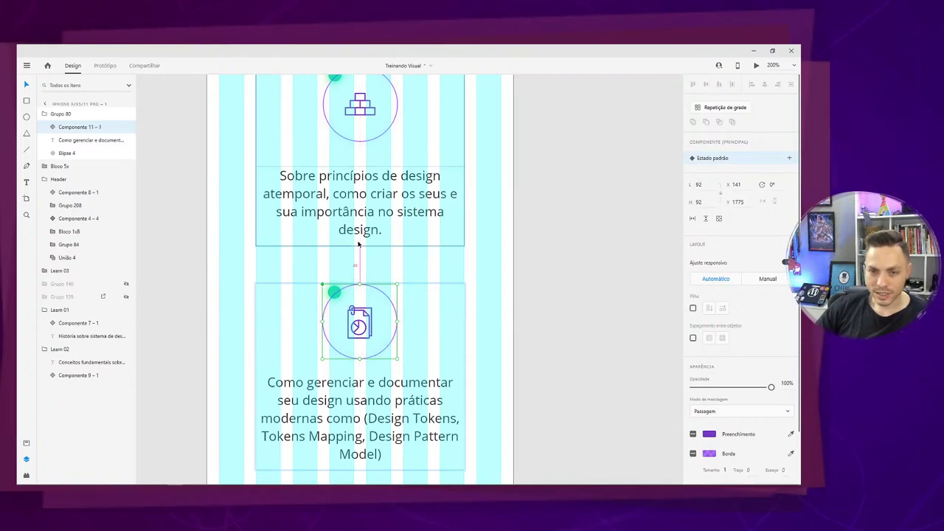
key(shift+Down)
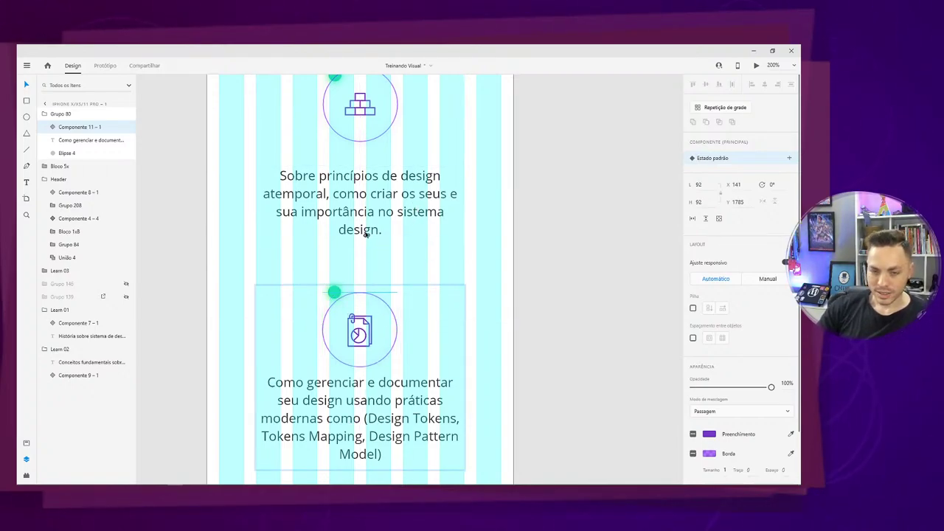
key(shift+Up)
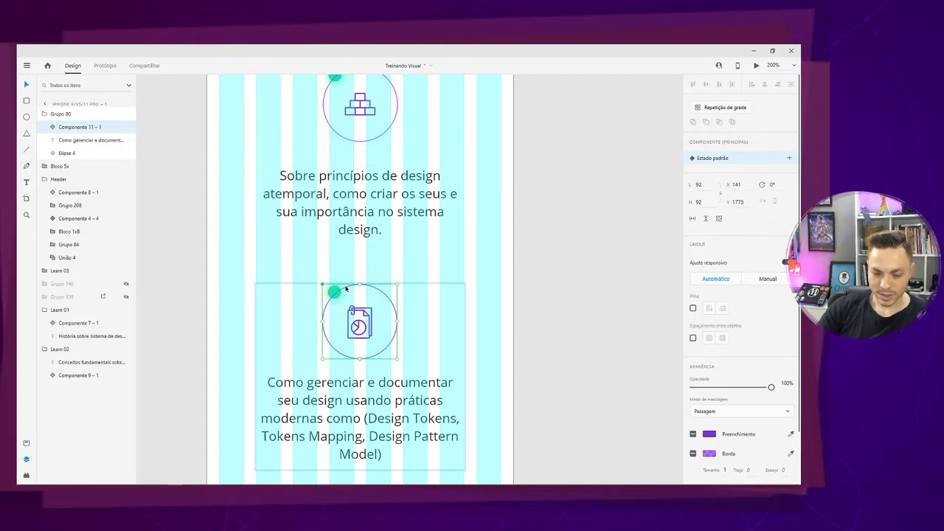
scroll(346, 288, up, 3)
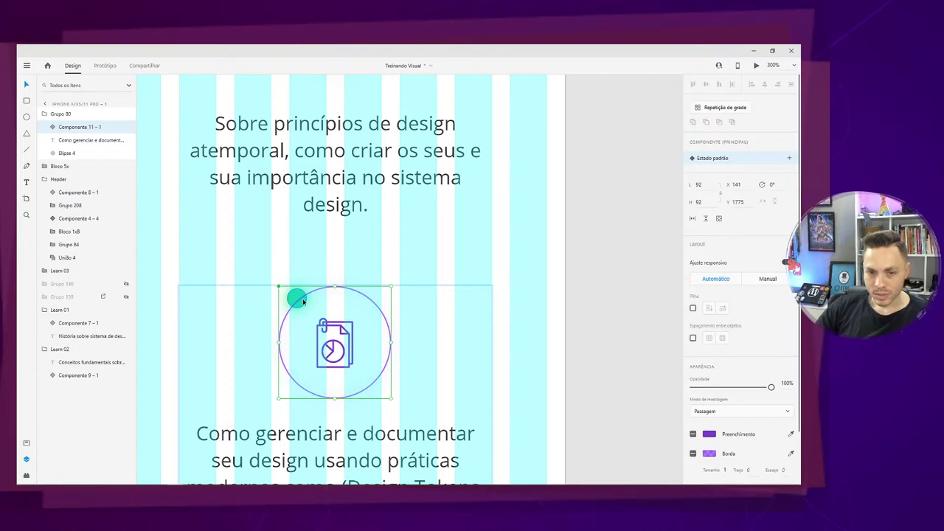
key(ctrl+shift+g)
Create one component from the document icon and its green dot, and move it down to Y 1789.
right_click(302, 301)
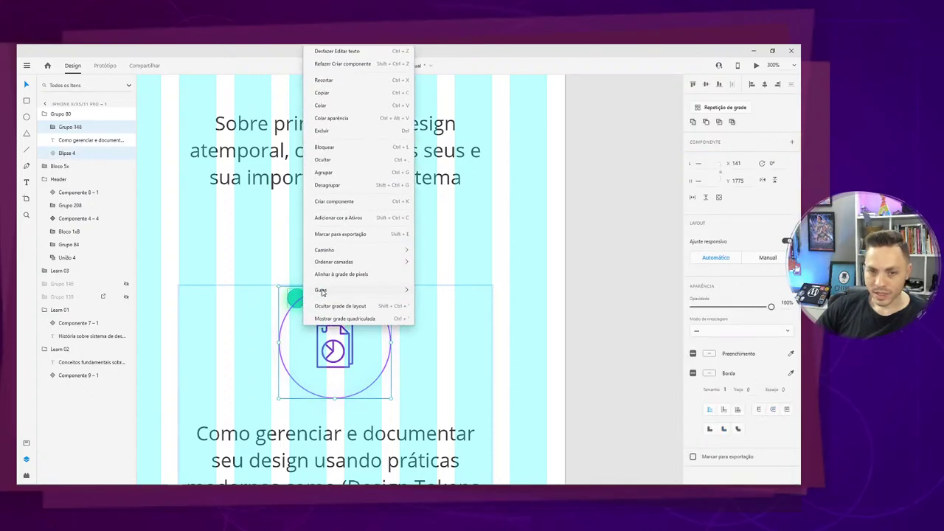
click(352, 201)
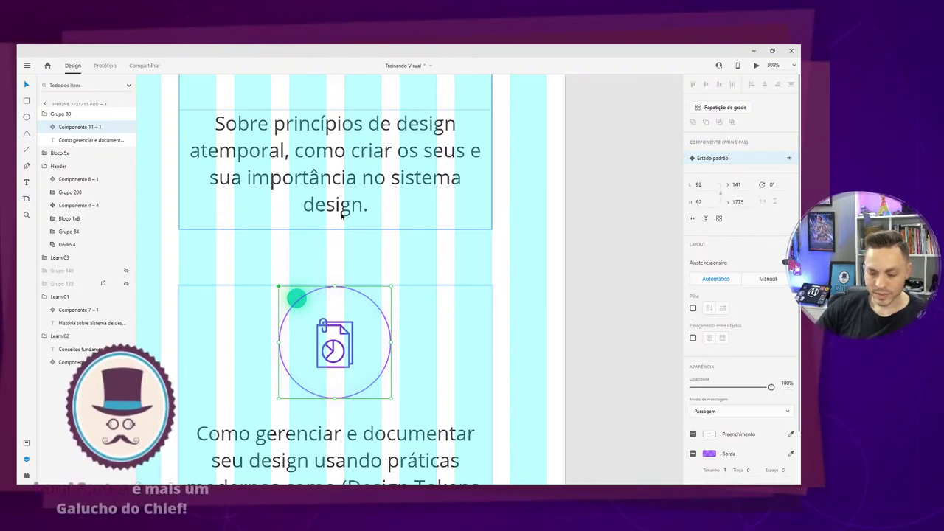
key(shift+Down)
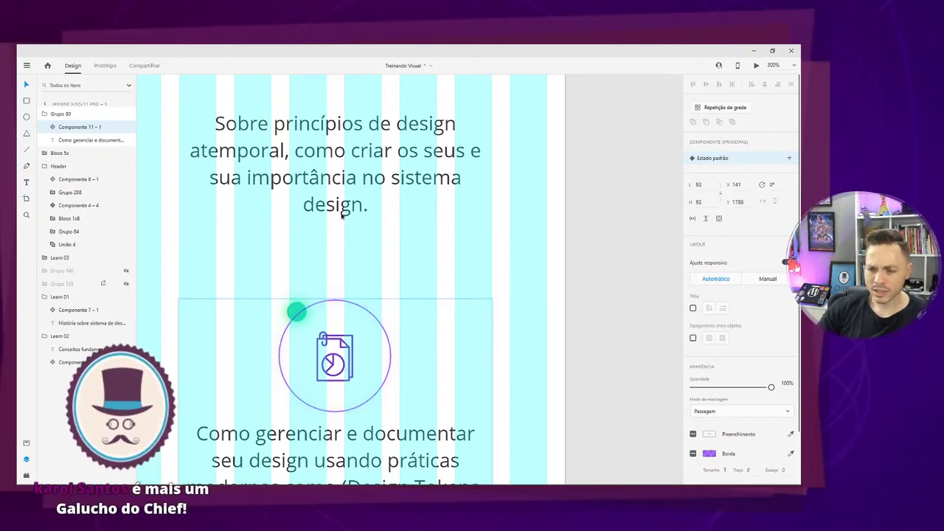
key(shift+Down)
key(Down)
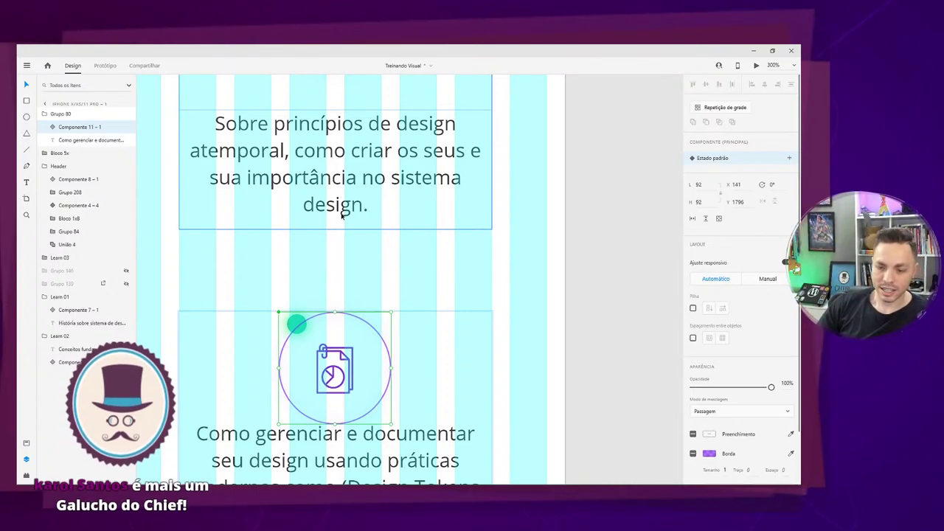
key(Up)
key(Up)
key(Up)
key(Up)
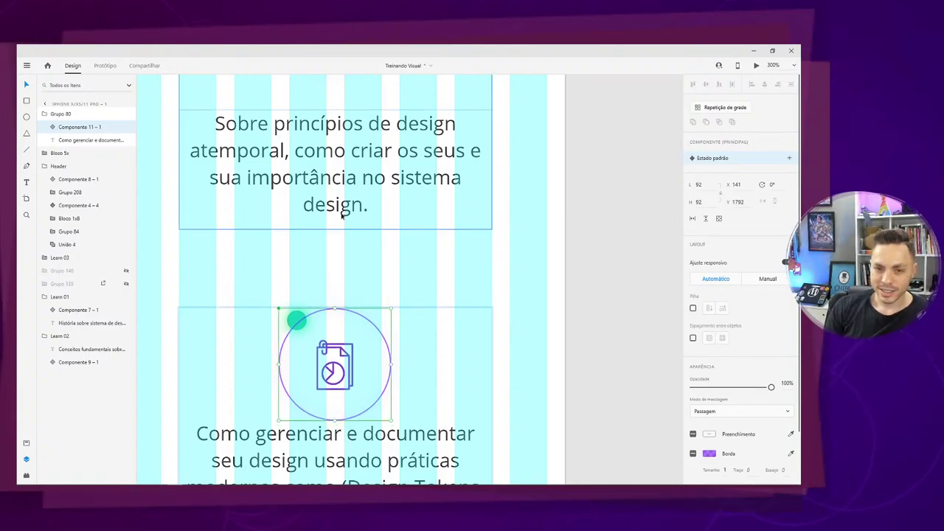
key(Up)
key(Up)
key(Up)
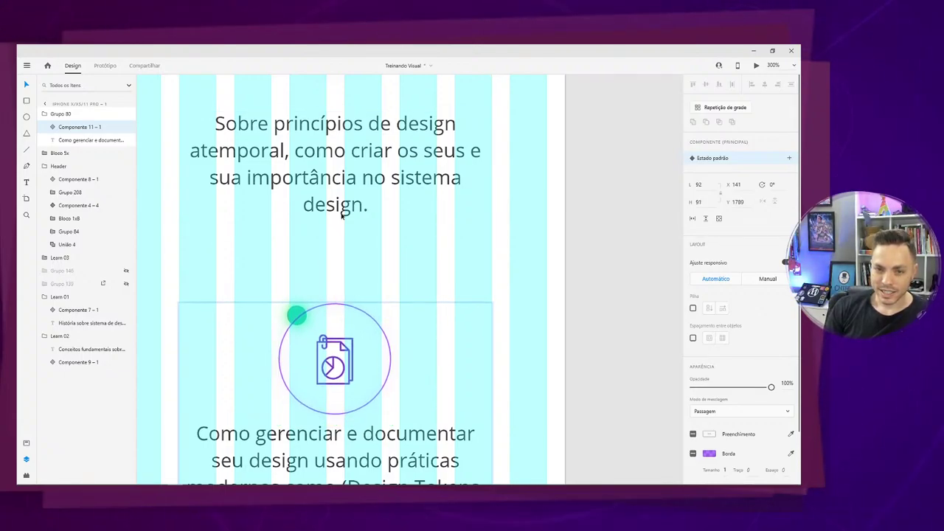
Move the fourth item's text down to Y 1910, leaving a 30 px gap below the document icon.
click(332, 438)
drag(321, 445, 329, 234)
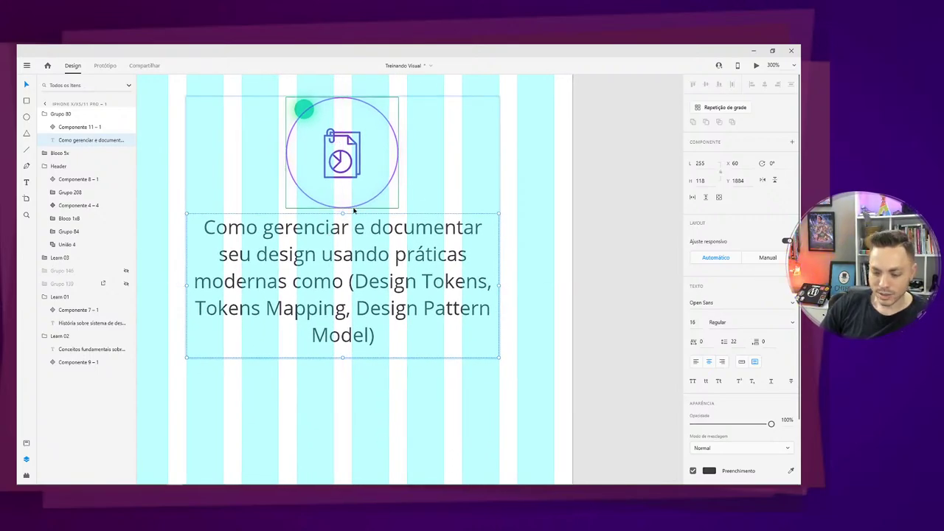
key(shift+Down)
key(shift+Down)
key(shift+Down)
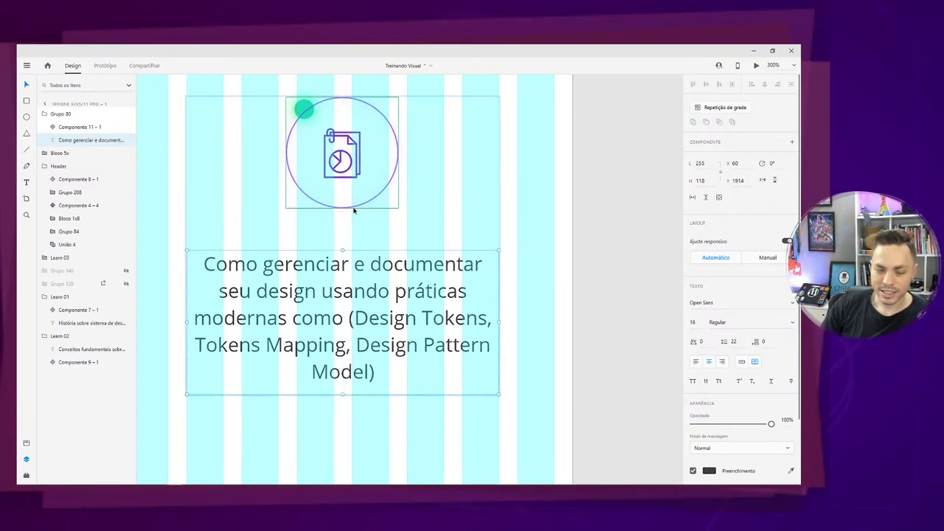
key(Up)
key(Up)
key(Up)
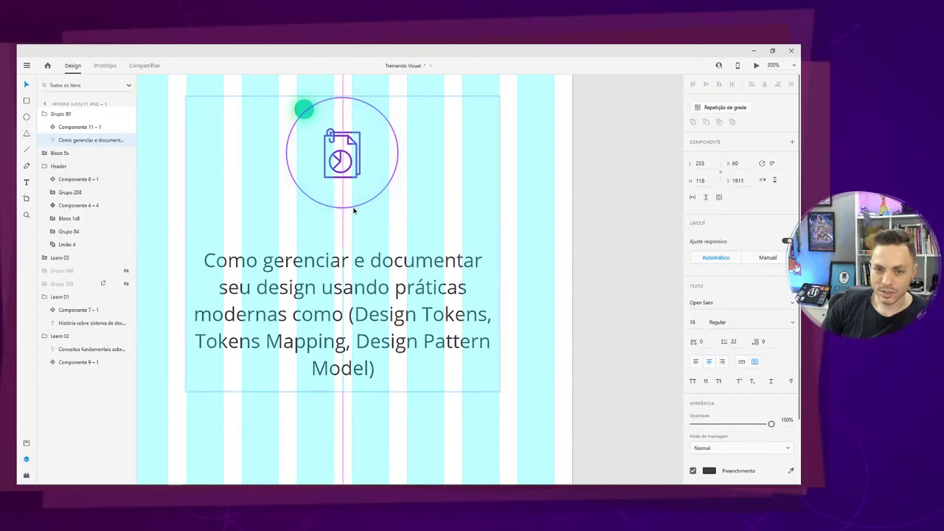
key(Up)
key(Up)
key(alt)
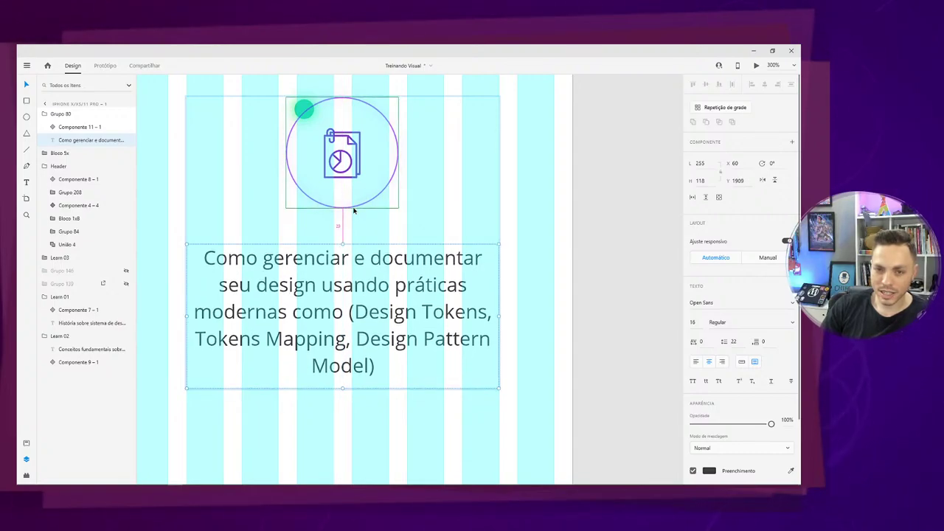
key(Down)
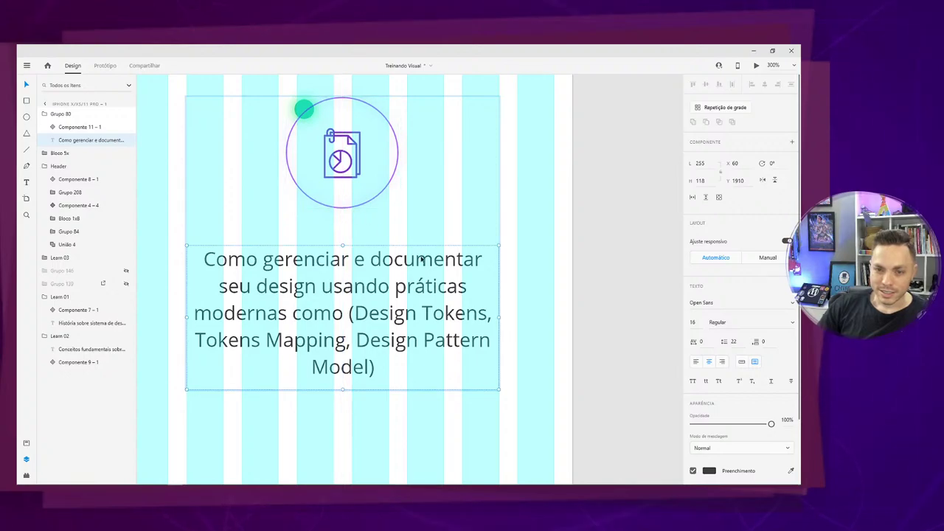
Check the vertical spacing between the fourth item's group and the Learn 03 item above it.
key(ctrl+minus)
key(ctrl+minus)
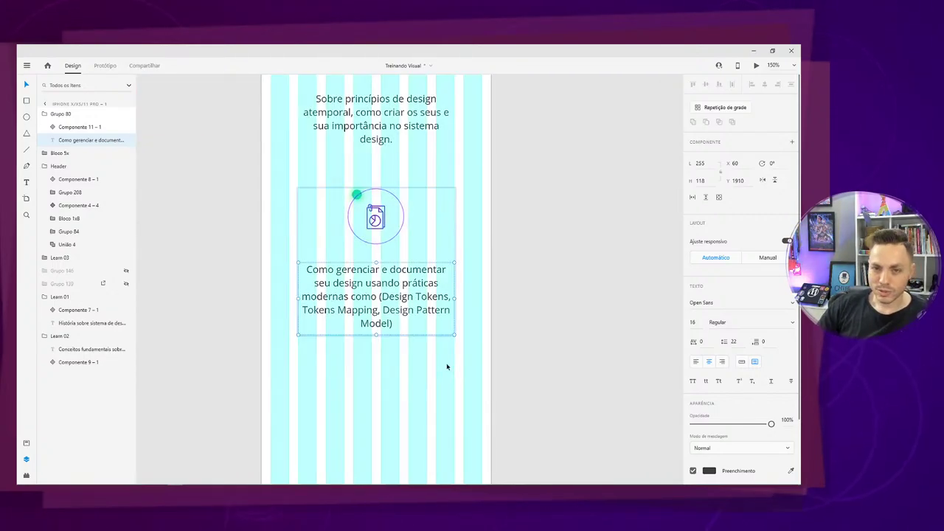
scroll(448, 365, up, 3)
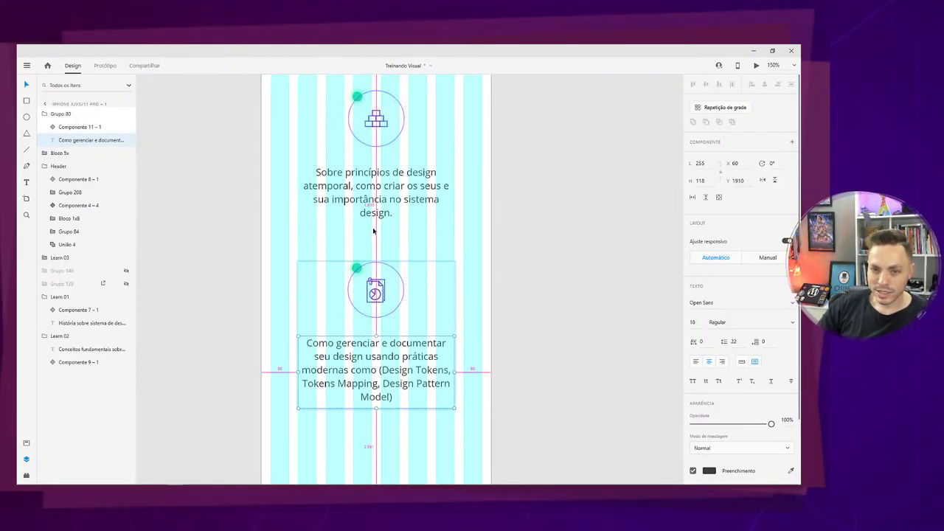
key(Escape)
click(395, 273)
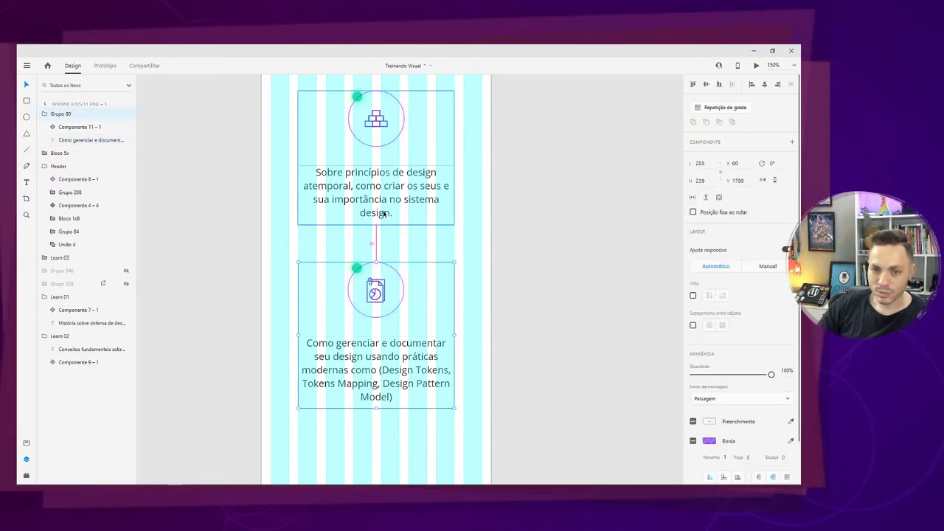
scroll(549, 321, down, 3)
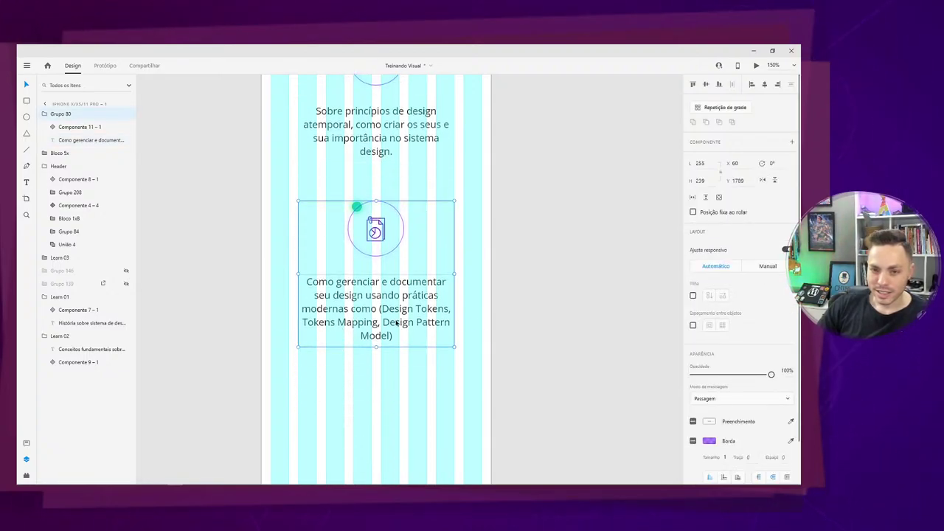
key(ctrl+minus)
key(ctrl+minus)
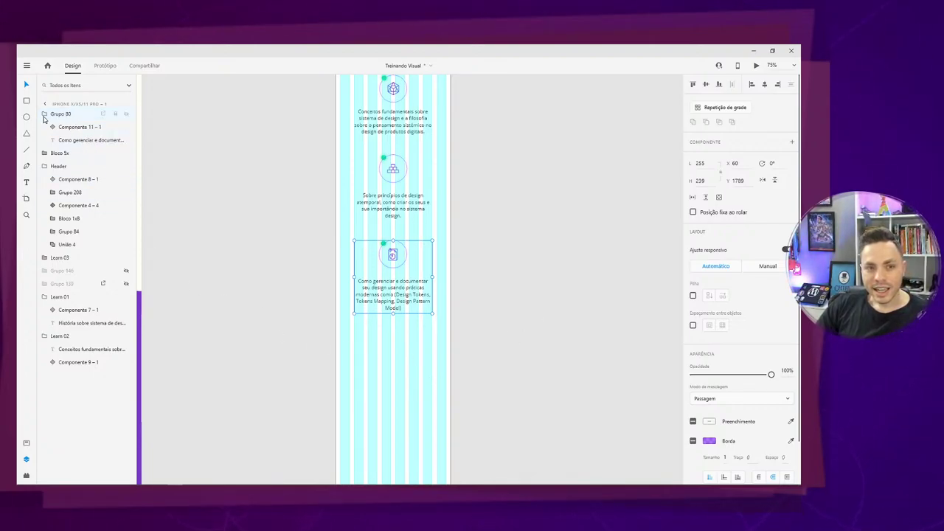
Identify the fourth item's group by toggling its visibility, and rename it Learn 04.
click(126, 115)
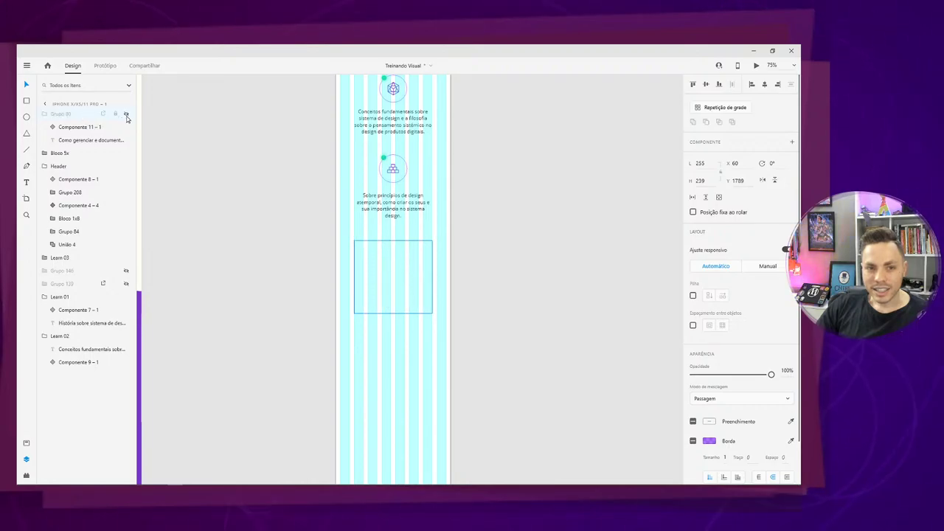
click(126, 115)
double_click(62, 114)
text(Learn 04)
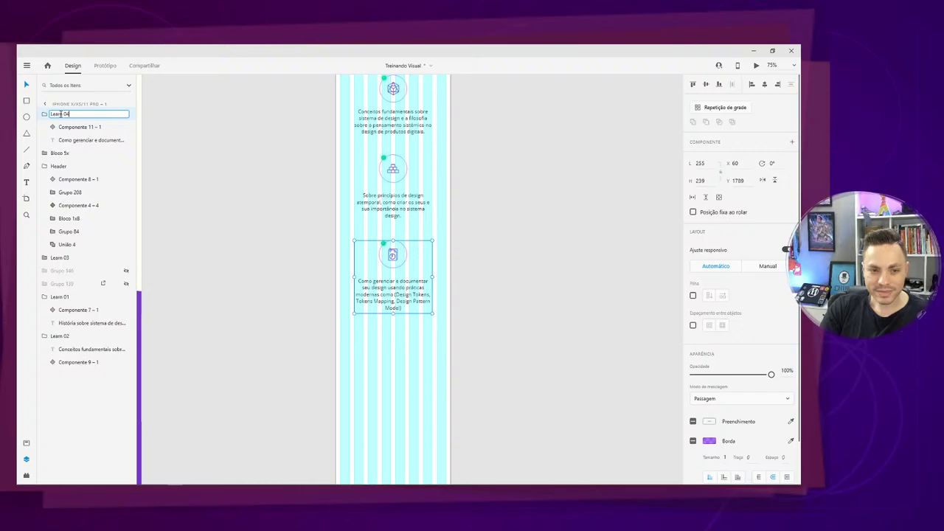
key(Escape)
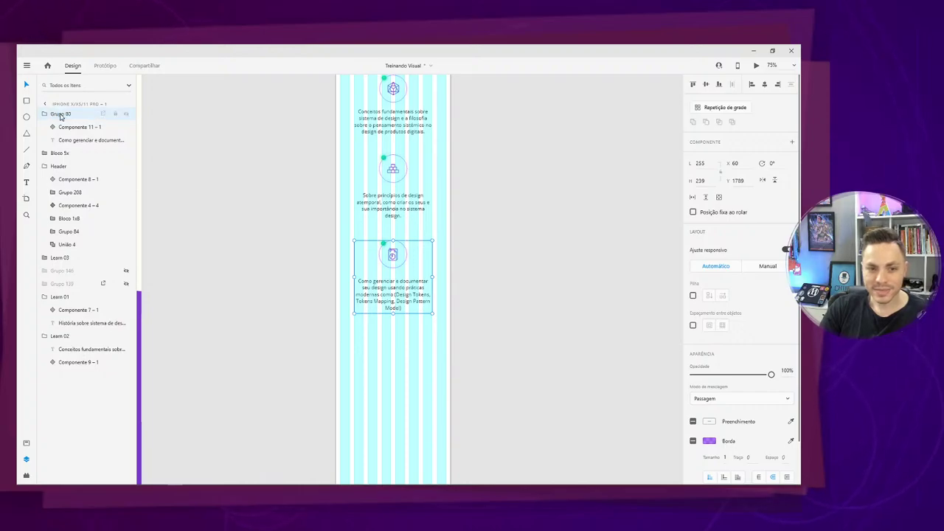
Reorder the Learn 04 group to sit directly above Learn 03, outside the Header group, and collapse it.
drag(57, 119, 56, 254)
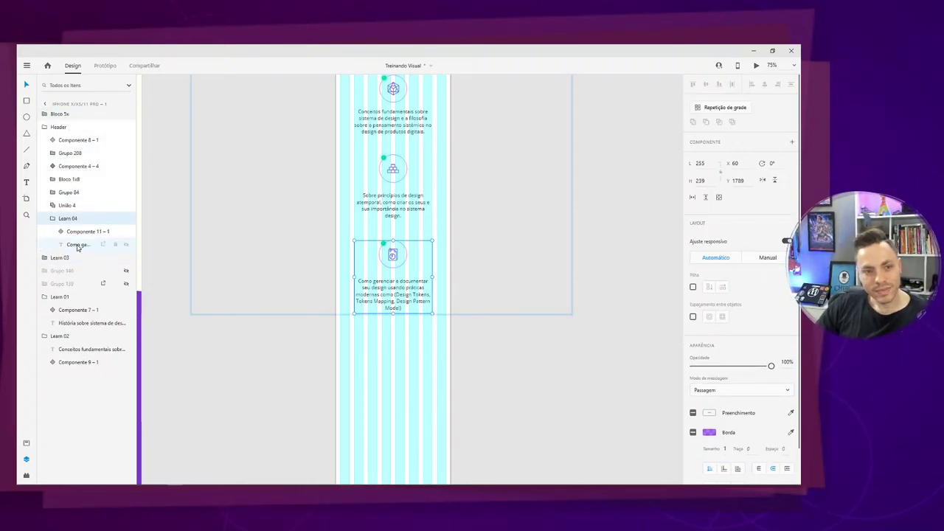
drag(68, 219, 66, 253)
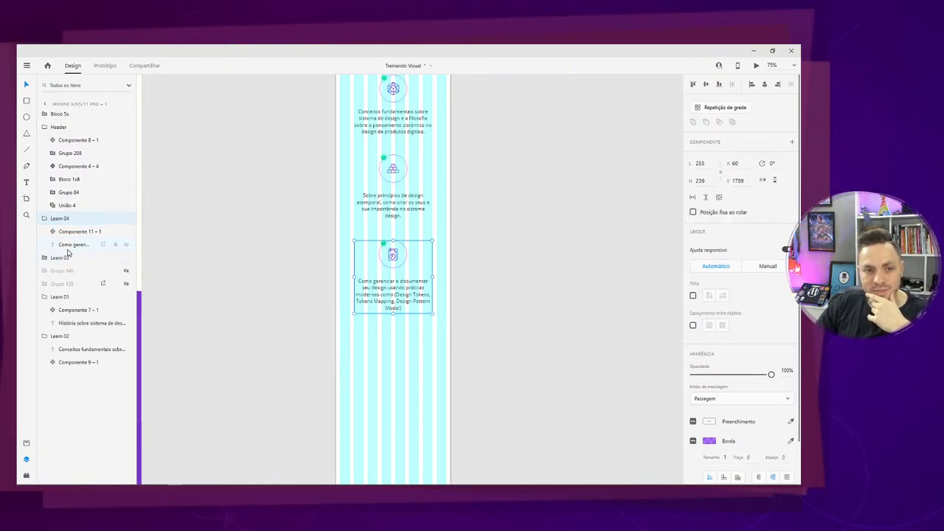
click(127, 154)
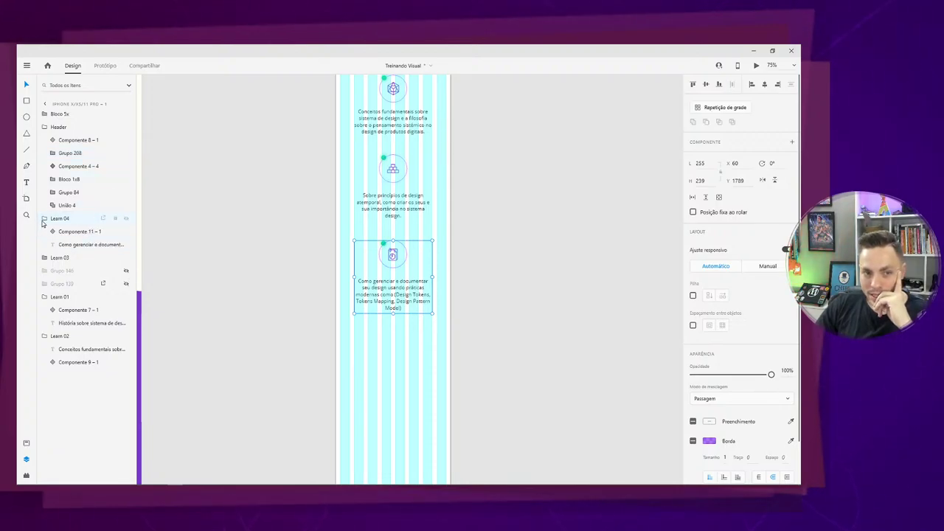
click(45, 219)
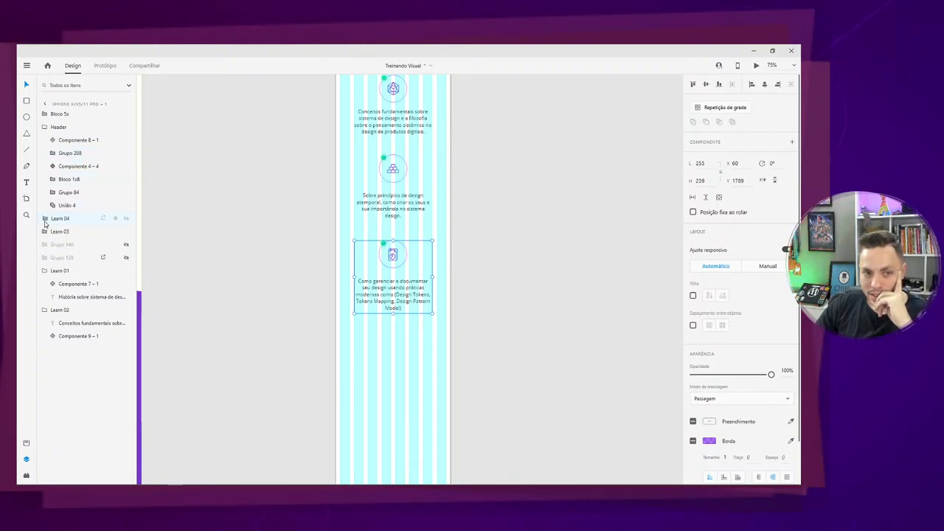
Collapse the Learn 01 and Learn 02 groups and move Learn 01 below Learn 02 in the layer order.
click(44, 270)
click(44, 284)
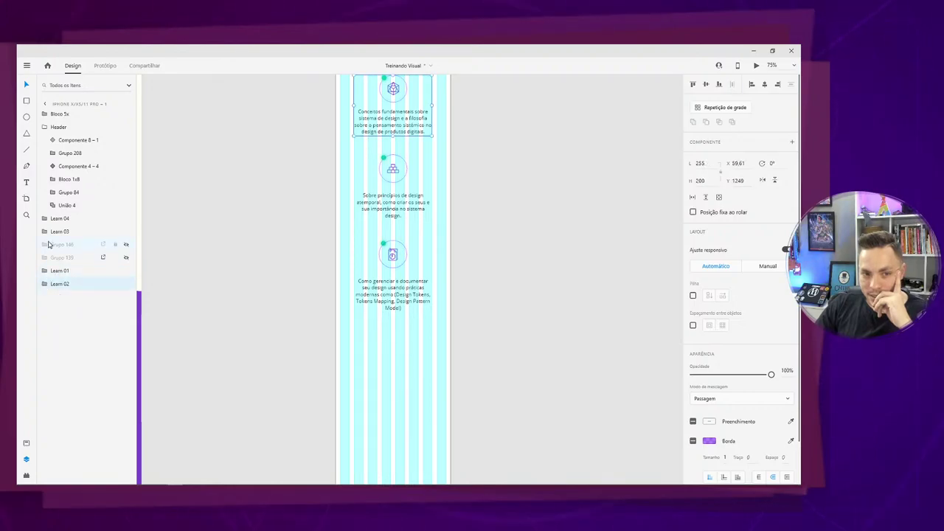
drag(44, 274, 49, 296)
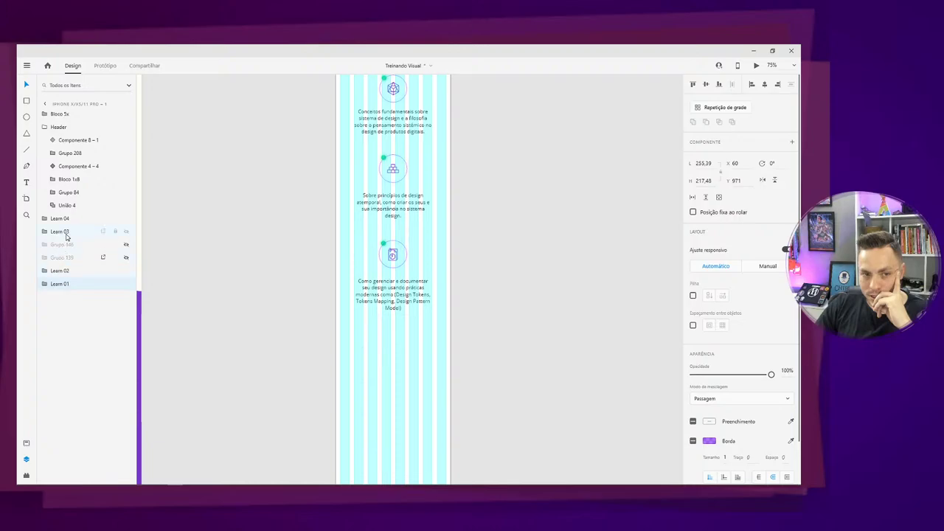
Unhide Grupo 146 and Grupo 139 on the mobile artboard and show the layout grid.
click(126, 257)
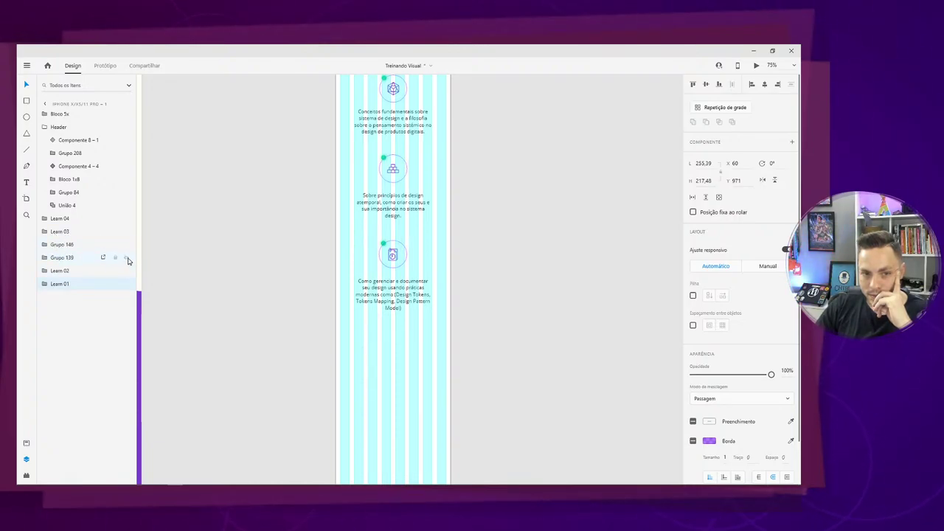
scroll(566, 307, down, 2)
key(ctrl+minus)
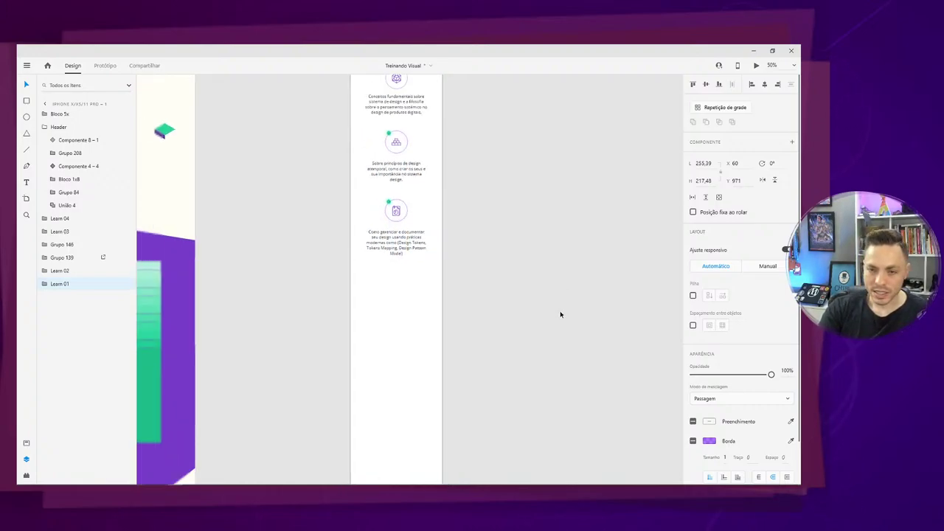
key(ctrl+shift+apostrophe)
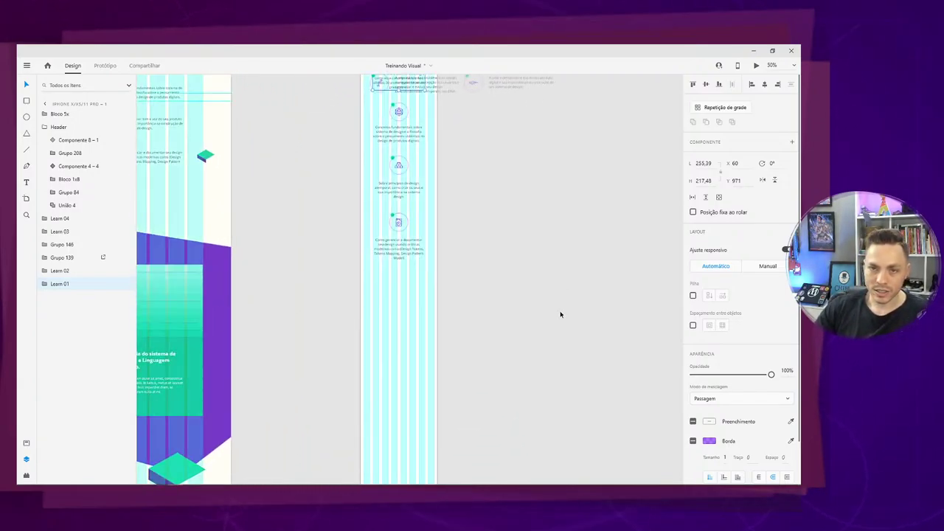
scroll(550, 305, up, 1)
click(444, 177)
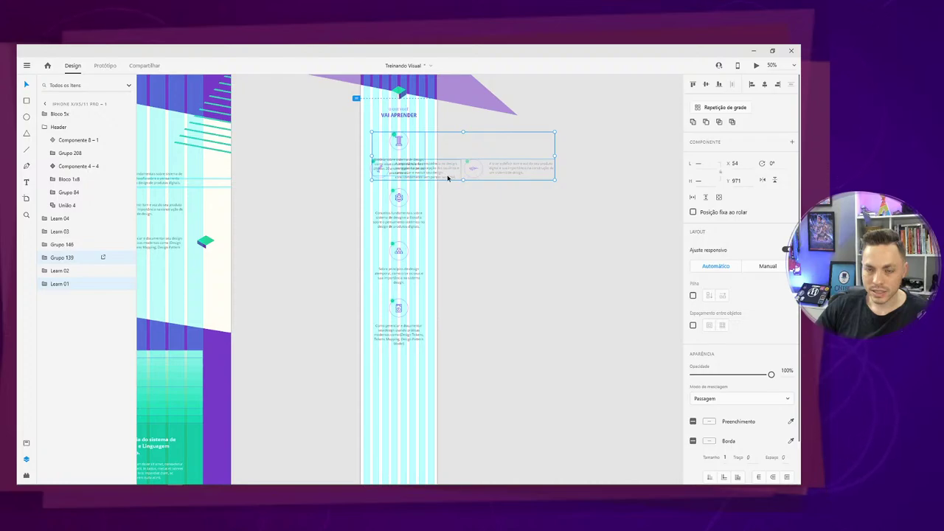
drag(447, 178, 455, 208)
key(ctrl+z)
click(453, 173)
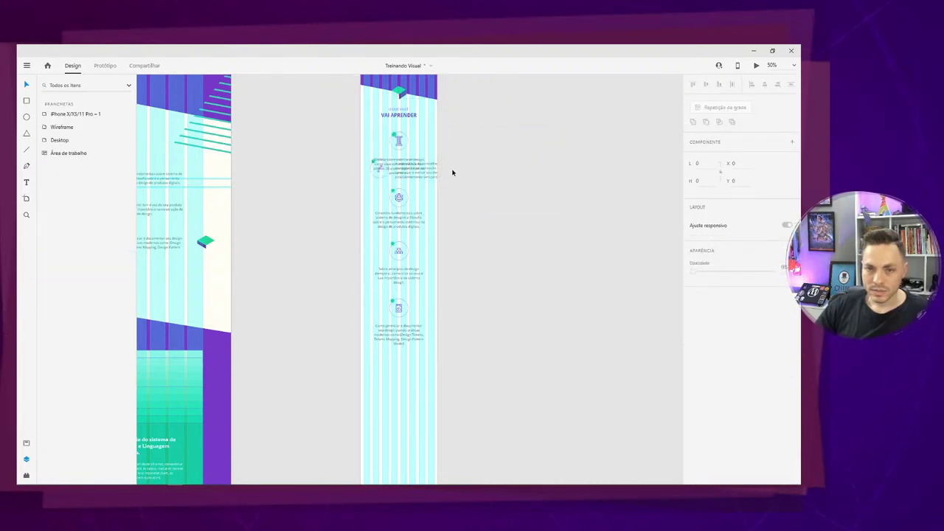
click(436, 169)
drag(436, 169, 438, 379)
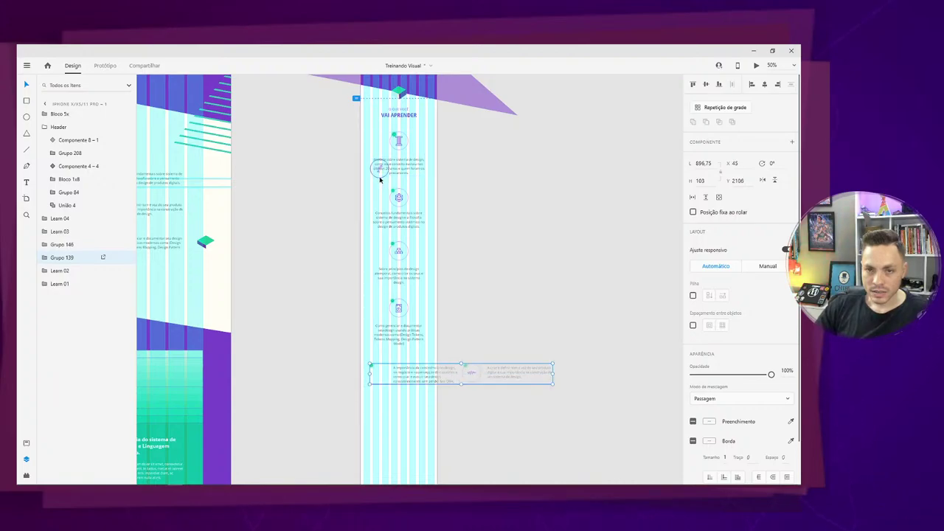
key(ctrl+z)
key(ctrl+z)
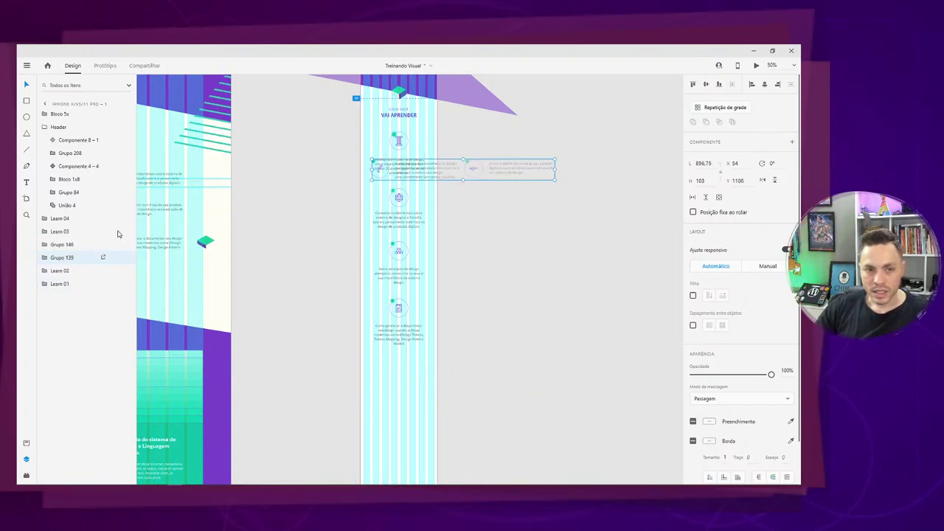
Select Grupo 146 and Grupo 139 together and move them below the fourth item, to Y 2106.
shift+click(65, 244)
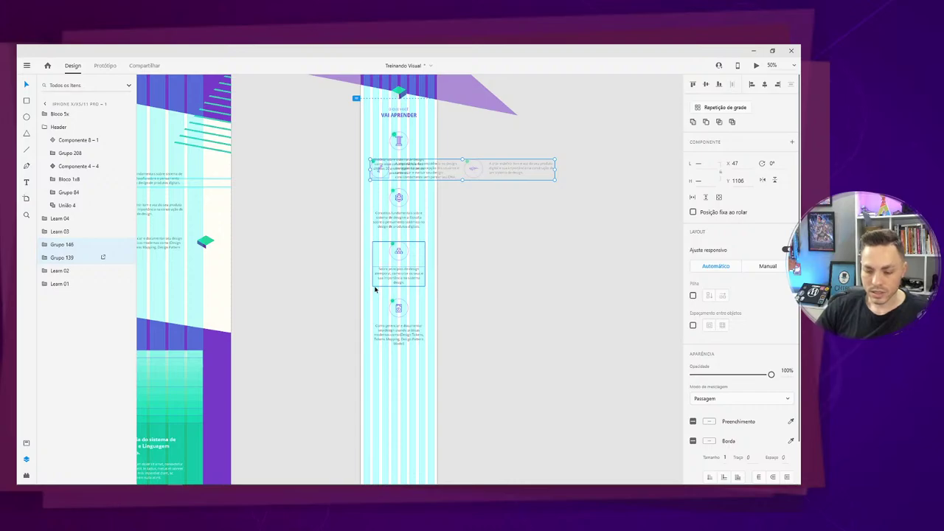
key(shift+Down)
key(shift+Down)
key(shift+Down)
key(shift+Down)
key(shift+Down)
key(shift+Down)
key(shift+Down)
key(shift+Down)
key(shift+Down)
key(shift+Down)
key(shift+Down)
key(shift+Down)
key(shift+Down)
key(shift+Down)
key(shift+Down)
key(shift+Down)
key(shift+Down)
key(shift+Down)
key(shift+Down)
key(shift+Down)
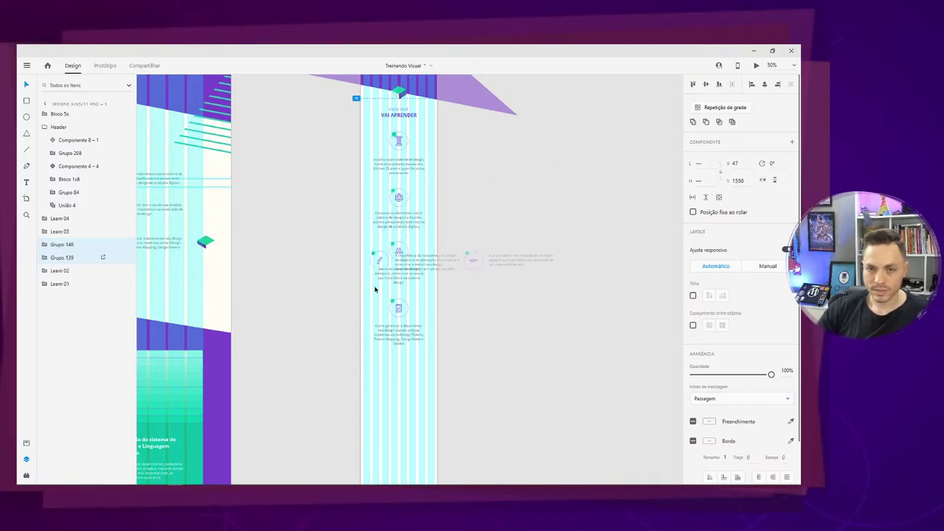
key(shift+Down)
key(shift+Down)
key(shift+Down)
key(shift+Down)
key(shift+Down)
key(shift+Down)
key(shift+Down)
key(shift+Down)
key(shift+Down)
key(shift+Down)
key(shift+Down)
key(shift+Down)
key(shift+Down)
key(shift+Down)
key(shift+Down)
key(shift+Down)
key(shift+Down)
key(shift+Down)
key(shift+Down)
key(shift+Down)
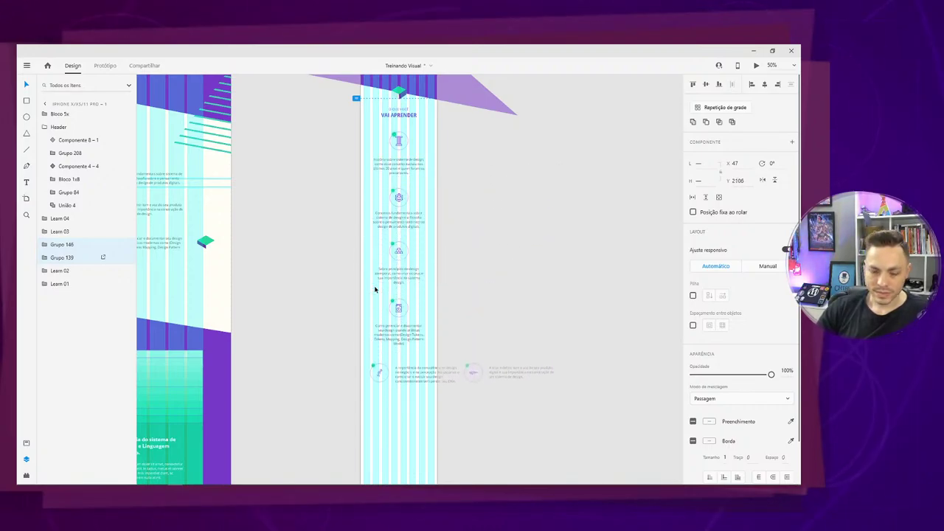
Nudge the two selected groups to X 137, Y 2066, so the DNA icon sits beneath the Learn 04 text.
scroll(374, 289, up, 5)
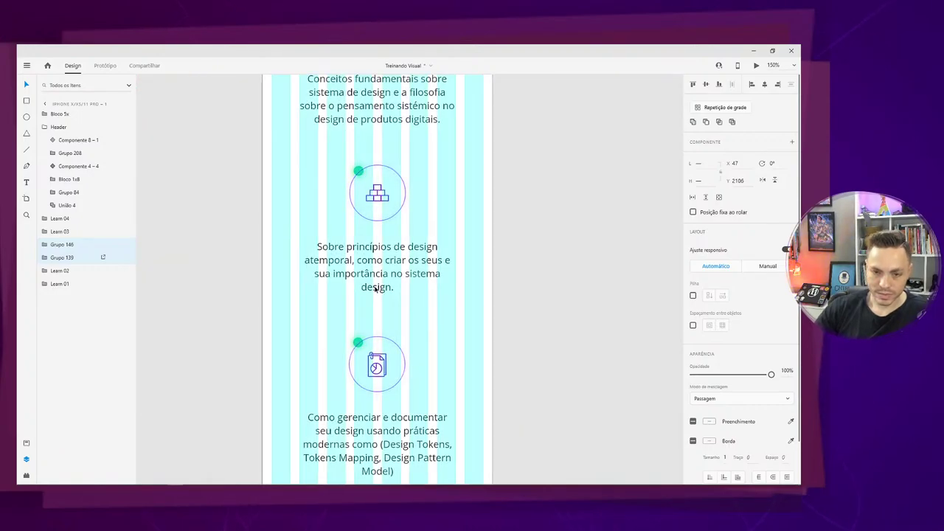
scroll(375, 289, down, 5)
key(shift+Right)
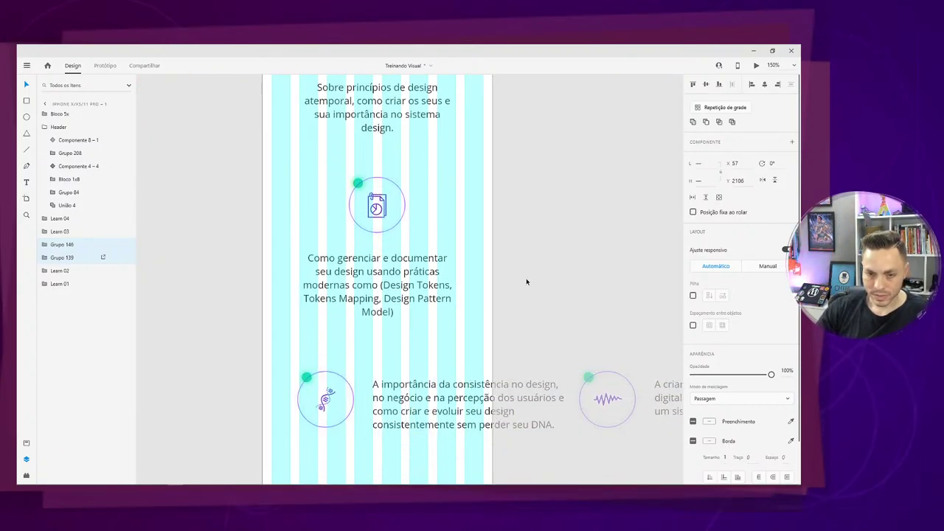
key(shift+Right)
key(shift+Right)
key(shift+Right)
key(shift+Right)
key(shift+Right)
key(shift+Right)
key(shift+Right)
key(shift+Up)
key(shift+Up)
key(shift+Up)
key(shift+Up)
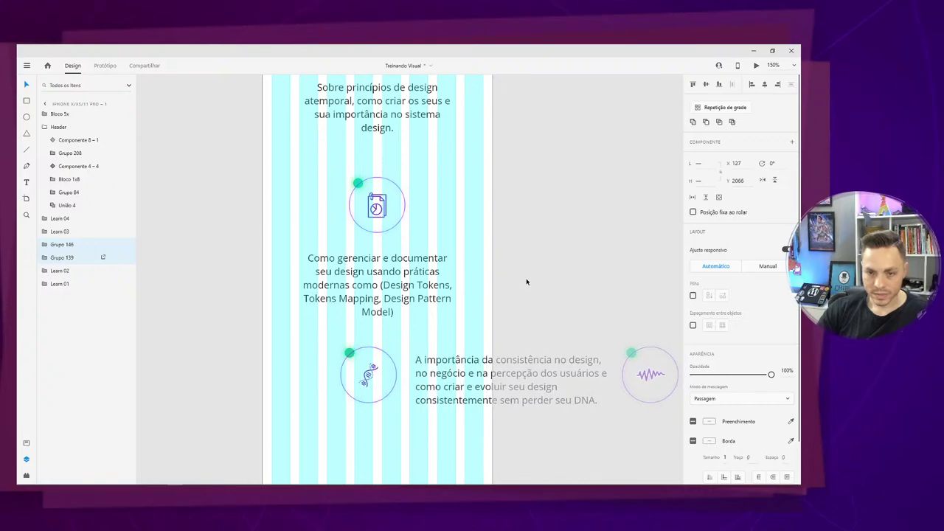
key(shift+Right)
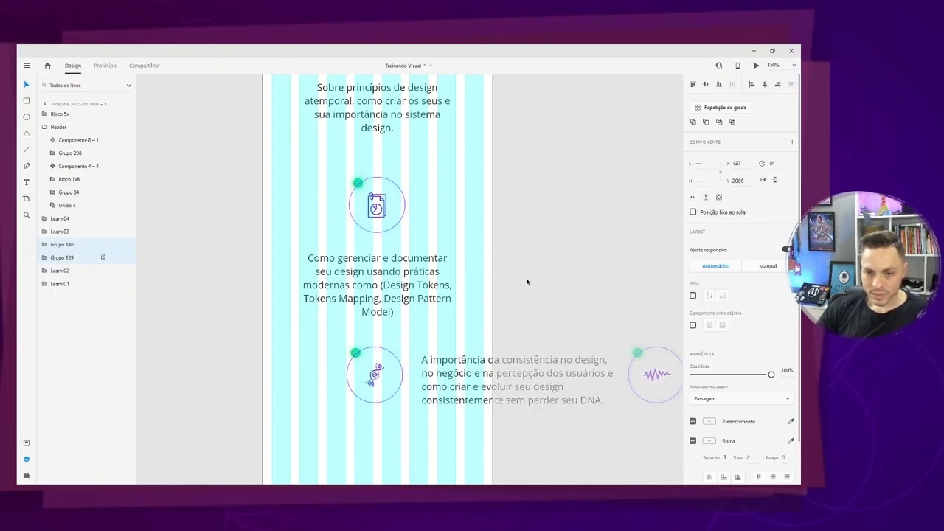
Ungroup Grupo 139 to separate its two items, and ungroup the waveform icon item outside the artboard.
scroll(538, 284, down, 3)
click(402, 295)
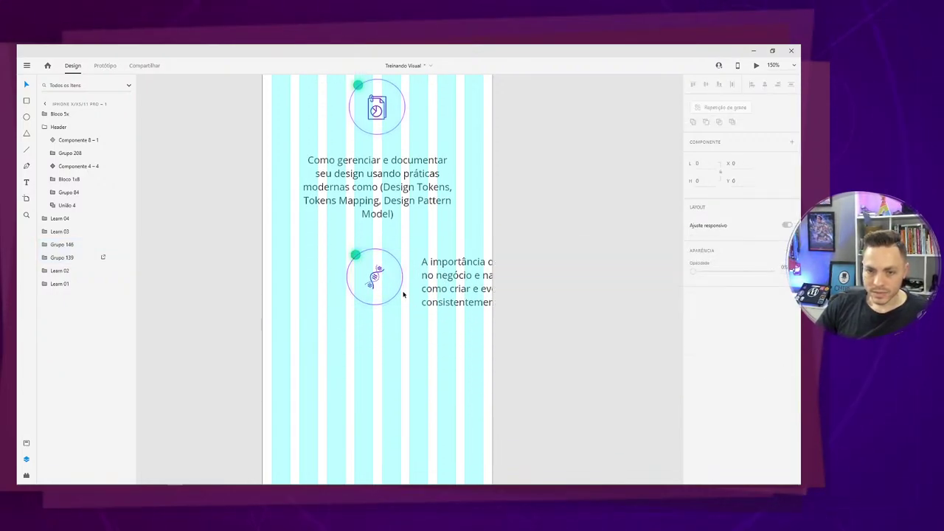
click(402, 295)
right_click(435, 291)
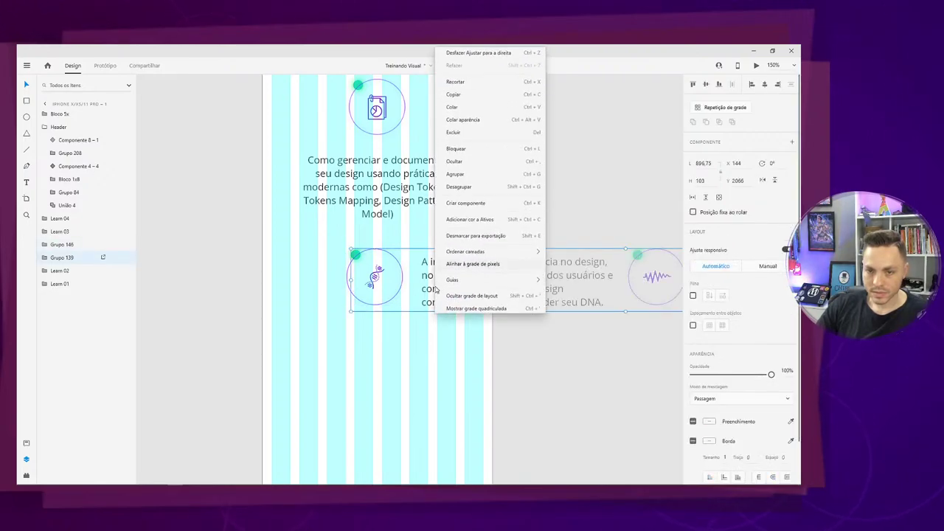
click(471, 187)
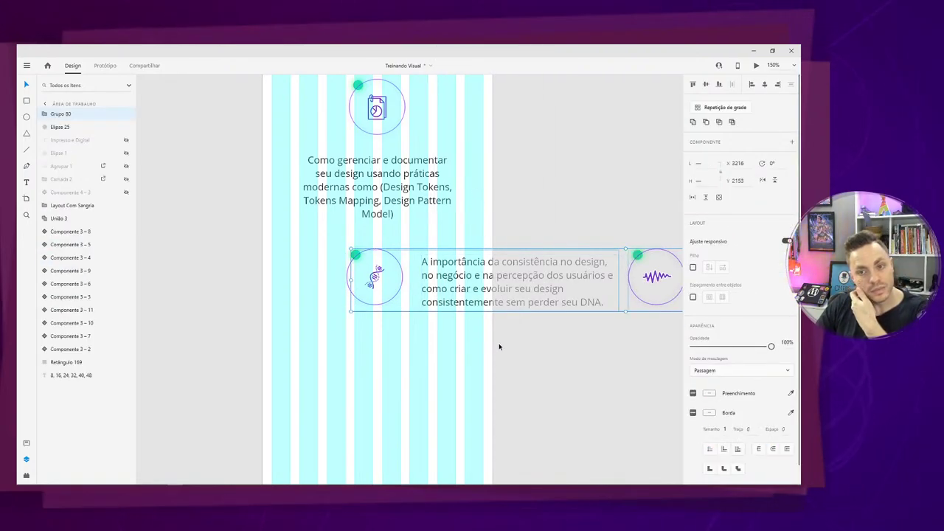
click(499, 346)
click(638, 302)
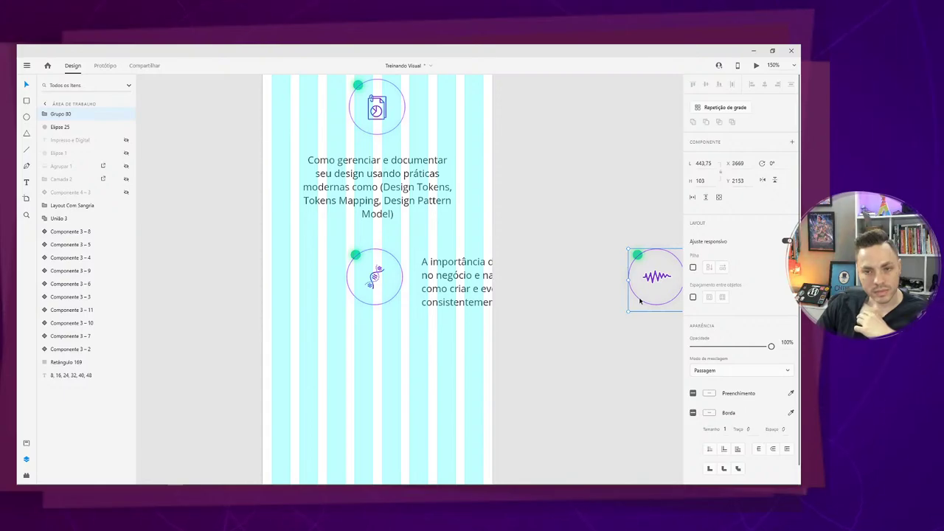
right_click(638, 297)
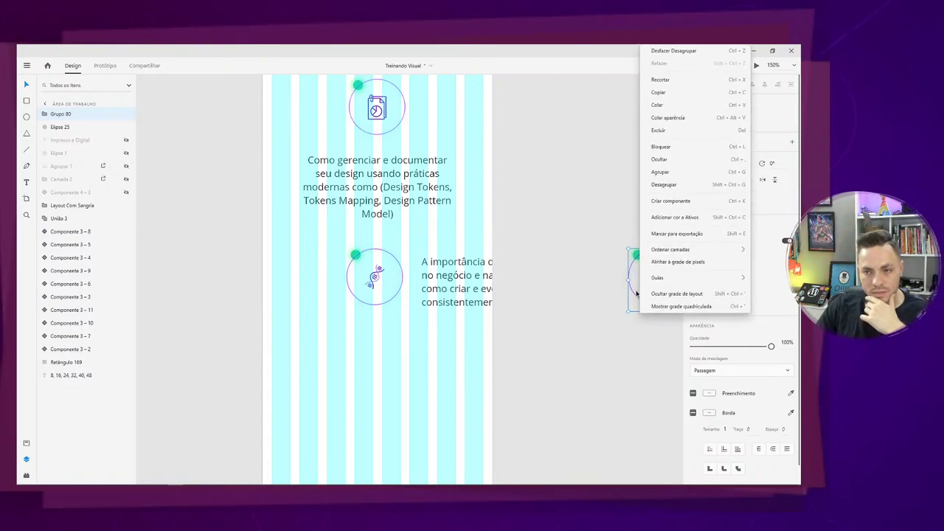
click(664, 184)
Try a repeat grid on Learn 02 and Learn 03 by resizing its lower edge, and ungroup the grid.
scroll(445, 318, up, 8)
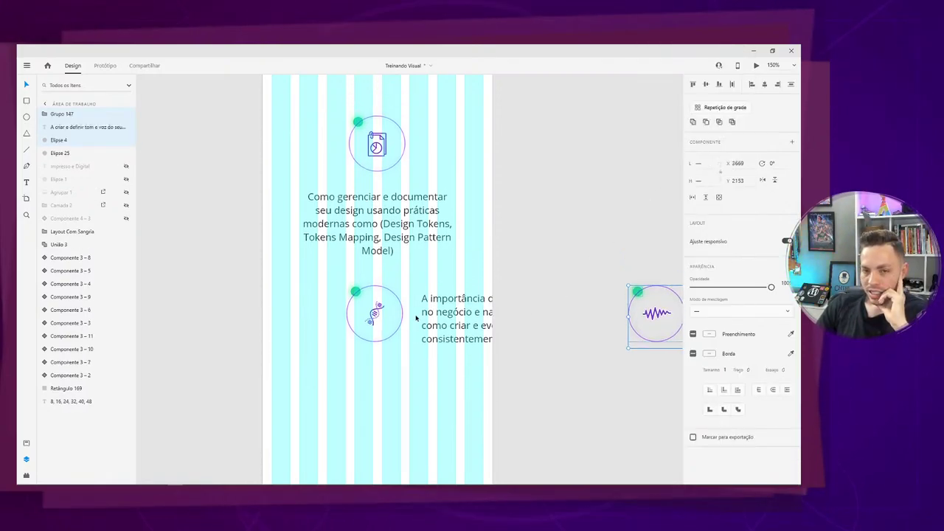
scroll(392, 297, up, 4)
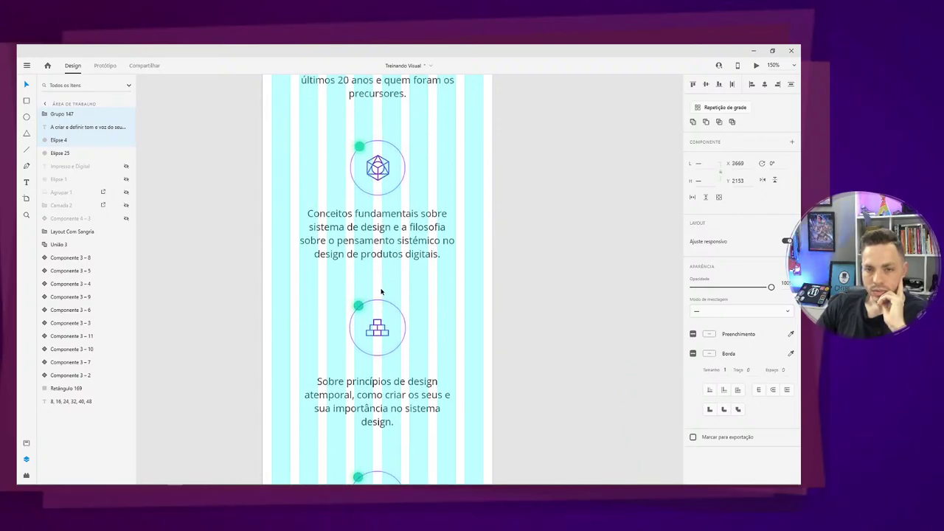
click(419, 317)
shift+click(439, 368)
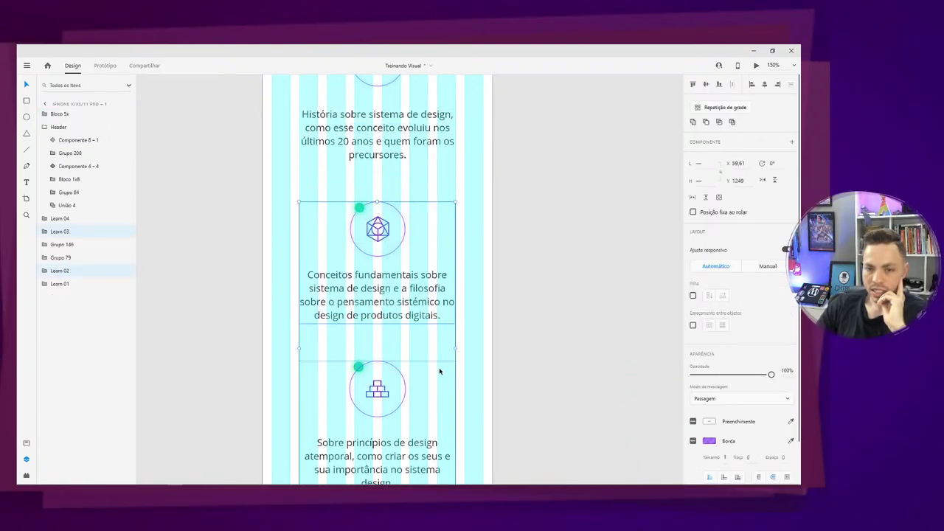
scroll(415, 336, down, 4)
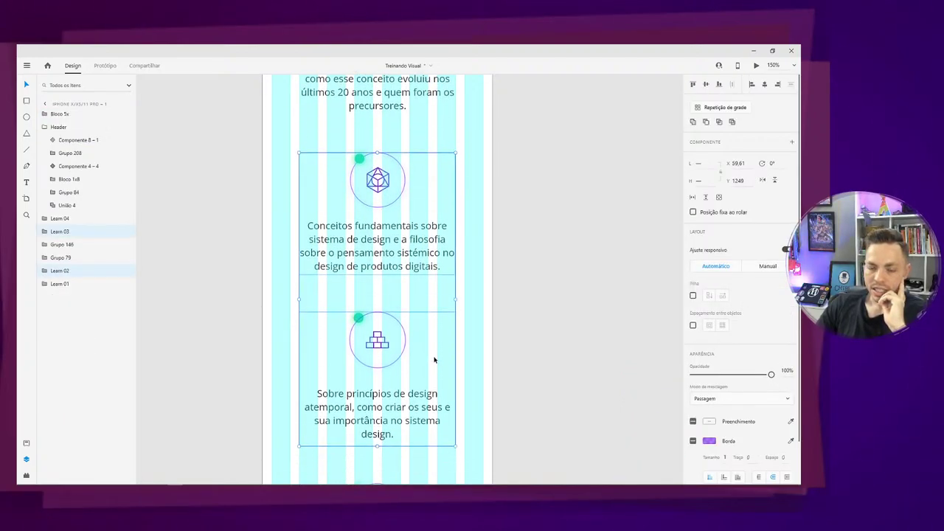
click(725, 108)
scroll(378, 323, down, 1)
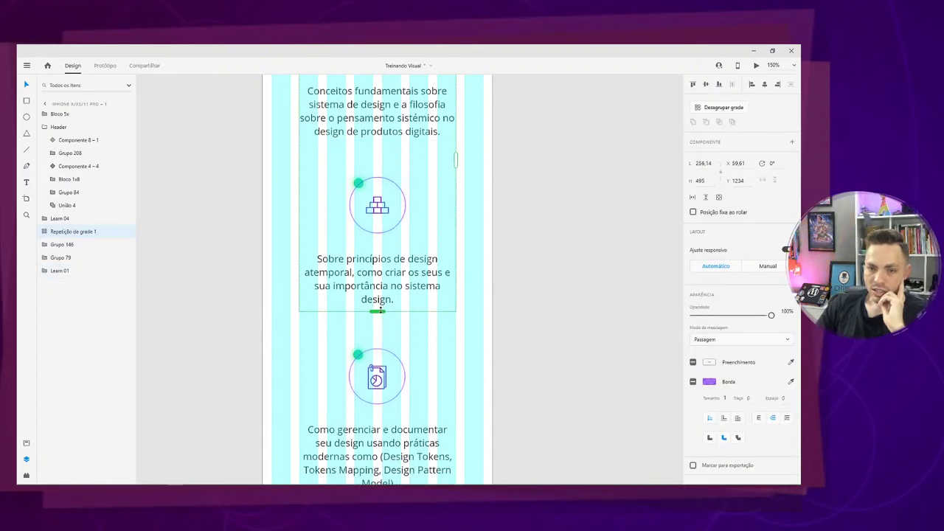
drag(377, 310, 375, 93)
scroll(353, 206, up, 1)
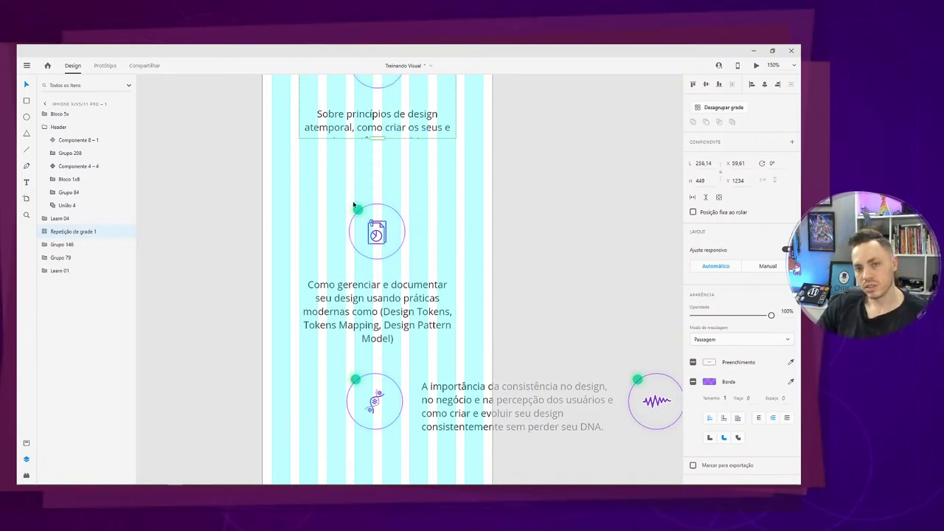
scroll(353, 206, up, 4)
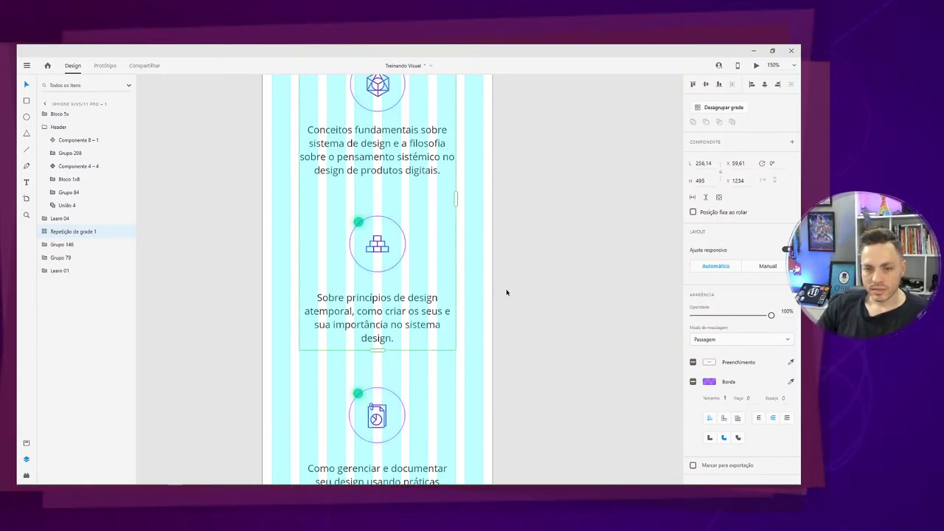
key(ctrl+shift+g)
Place the "A importância da consistência" text below the DNA icon at X 60, Y 2173 and resize its box to 255 by 141.
scroll(485, 320, down, 6)
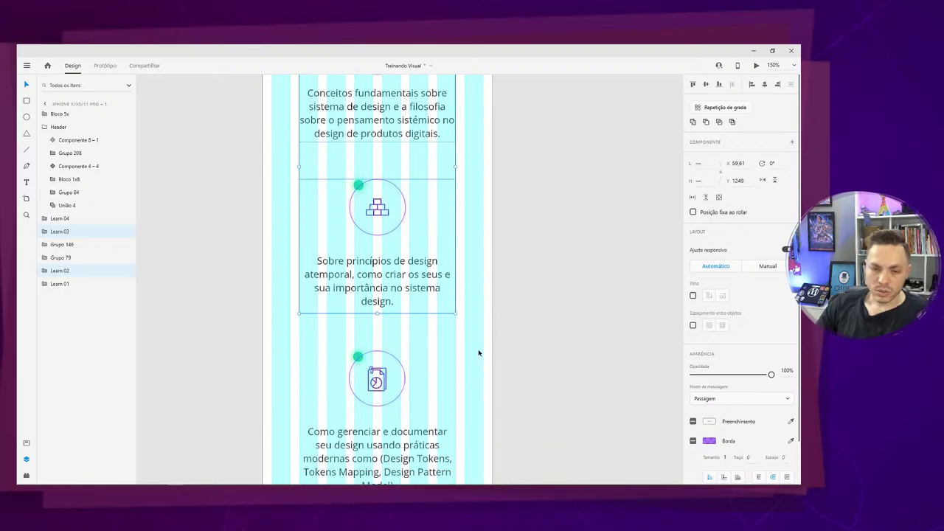
double_click(458, 351)
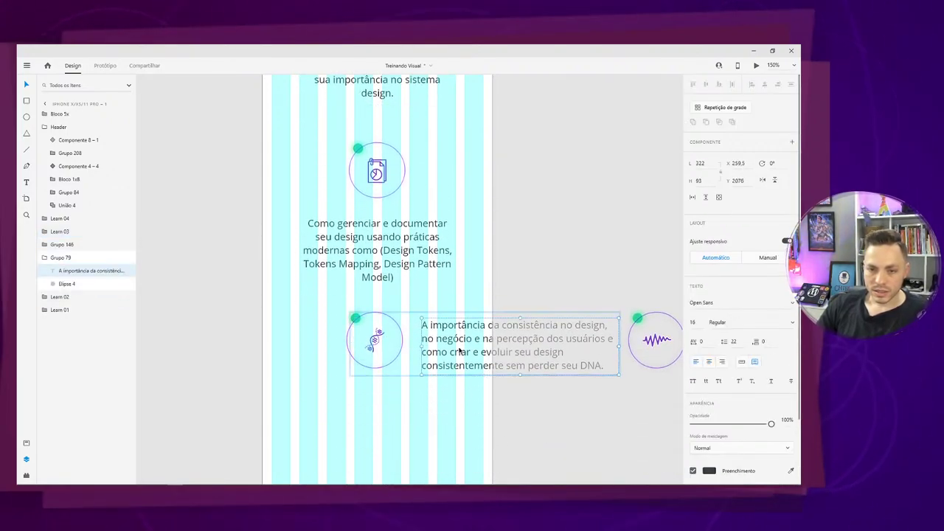
right_click(466, 345)
click(466, 345)
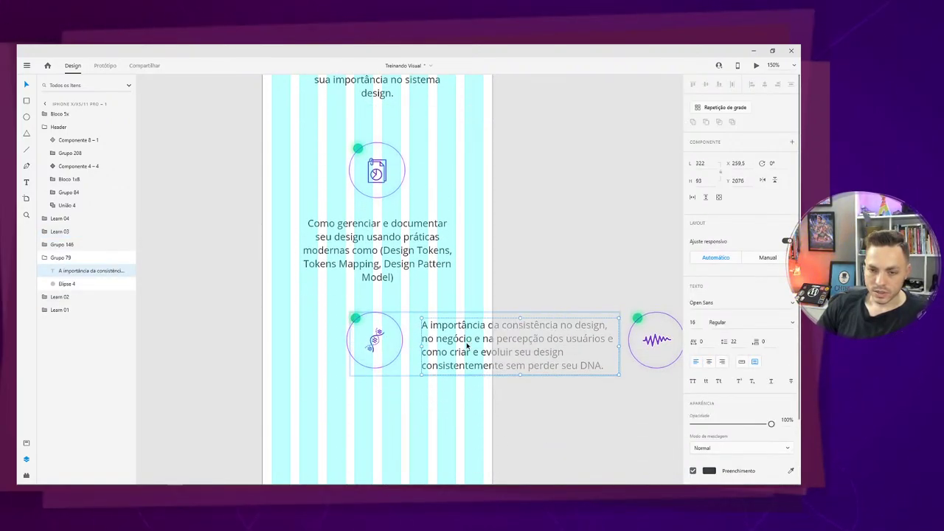
drag(458, 348, 338, 408)
drag(494, 405, 456, 406)
scroll(388, 384, down, 2)
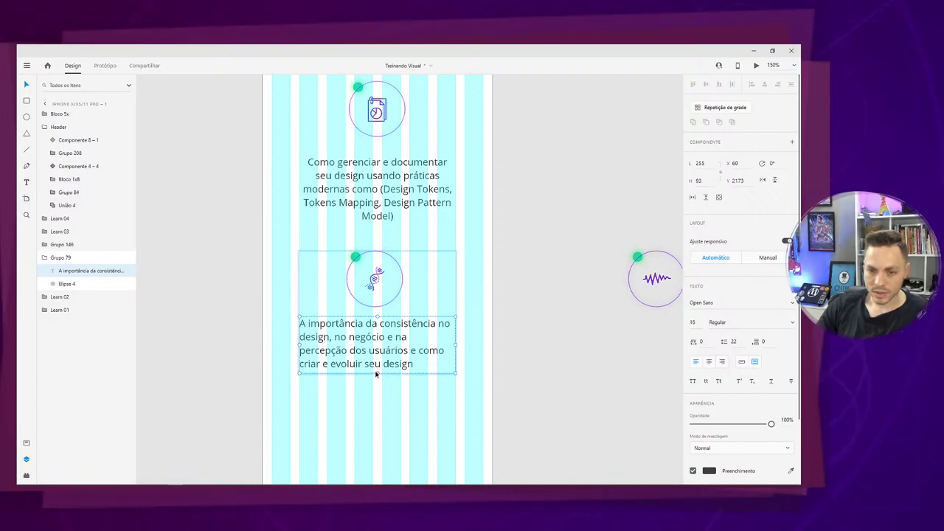
drag(377, 373, 377, 402)
Centre-align the whole "A importância da consistência" paragraph.
double_click(315, 393)
drag(316, 393, 265, 322)
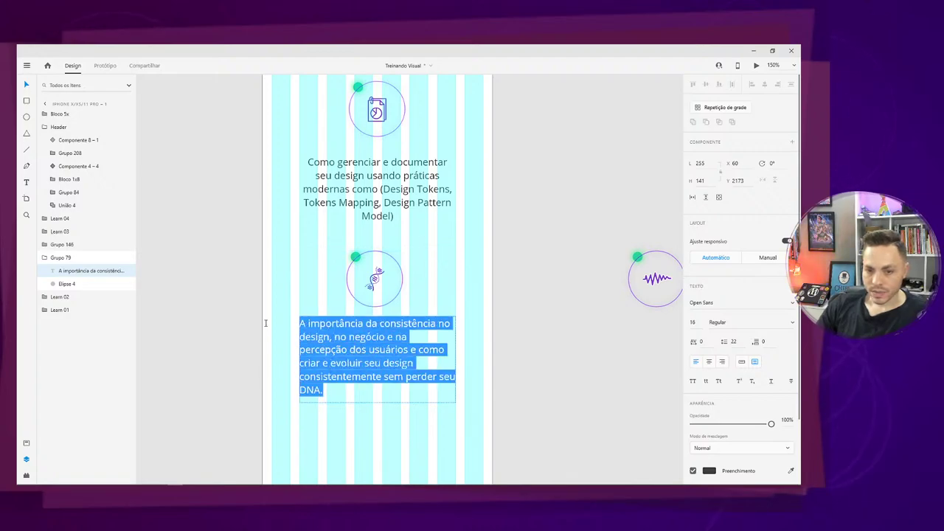
click(709, 362)
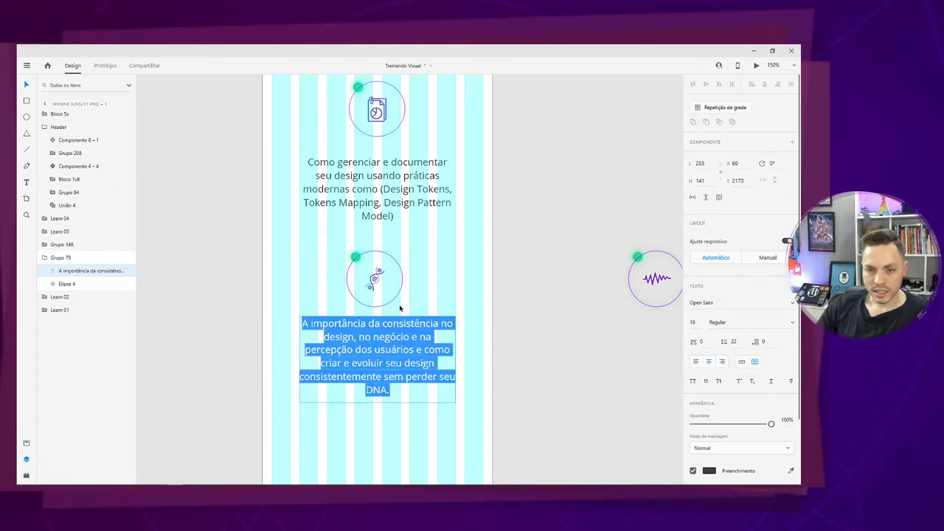
key(Escape)
key(Escape)
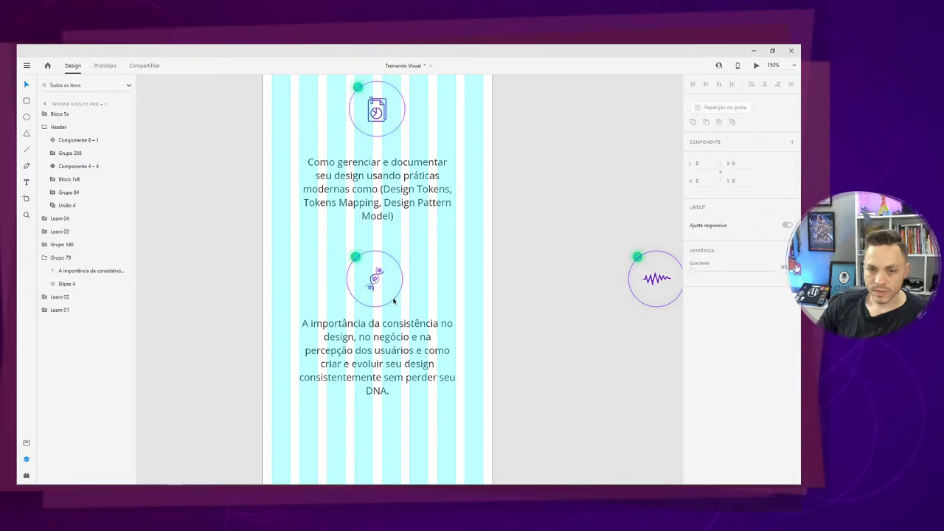
Try nudging the DNA icon up and down below the Learn 04 text to adjust its vertical spacing.
click(393, 298)
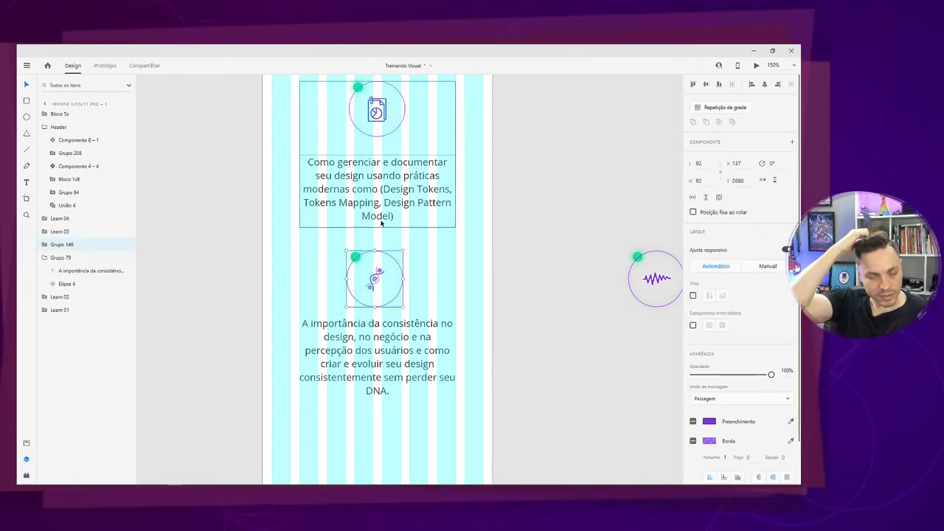
key(alt)
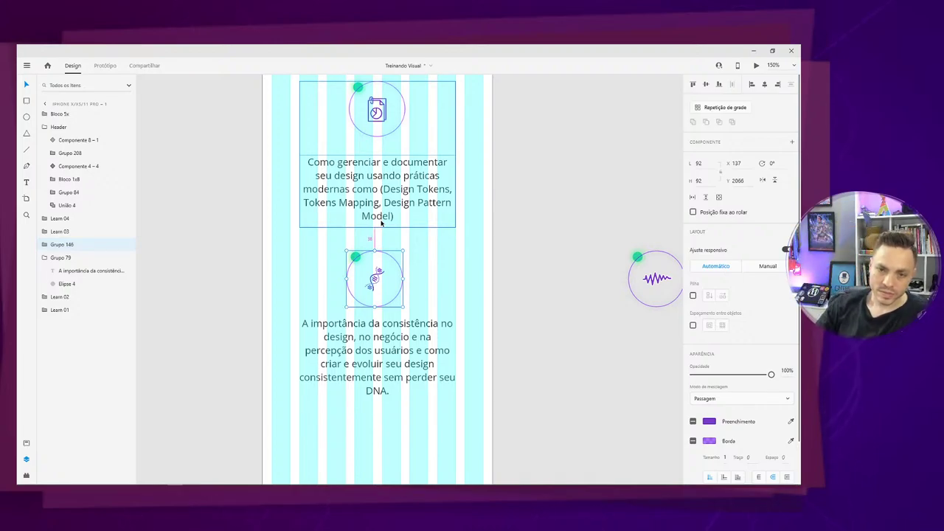
key(Up)
key(Up)
key(Up)
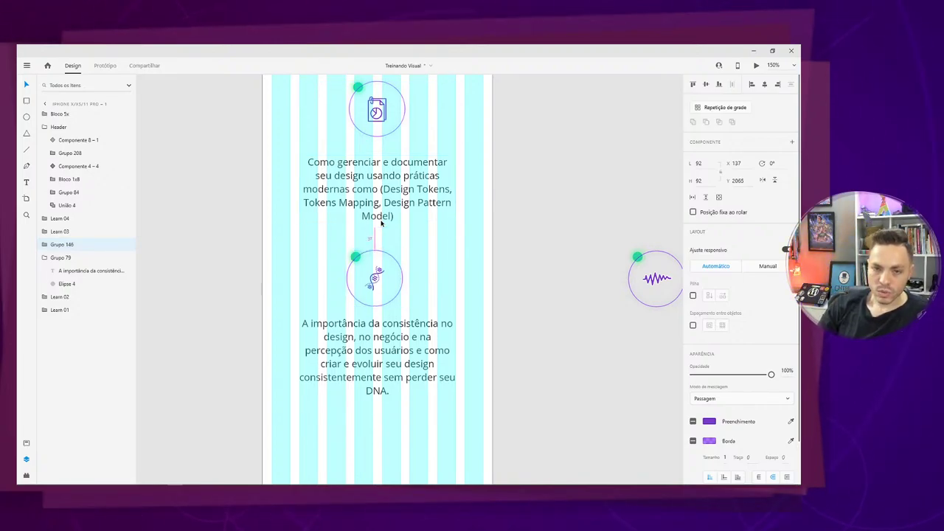
key(shift+Down)
key(shift+Down)
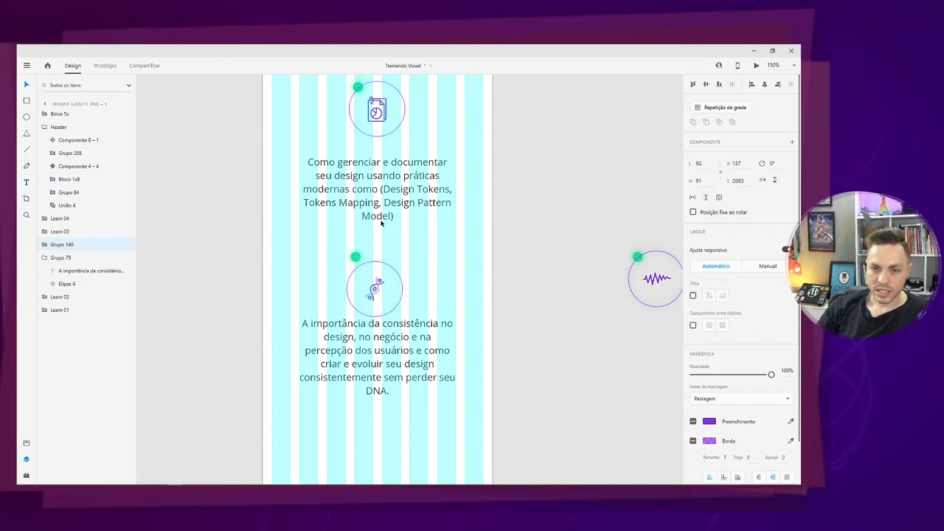
key(shift+Up)
key(shift+Up)
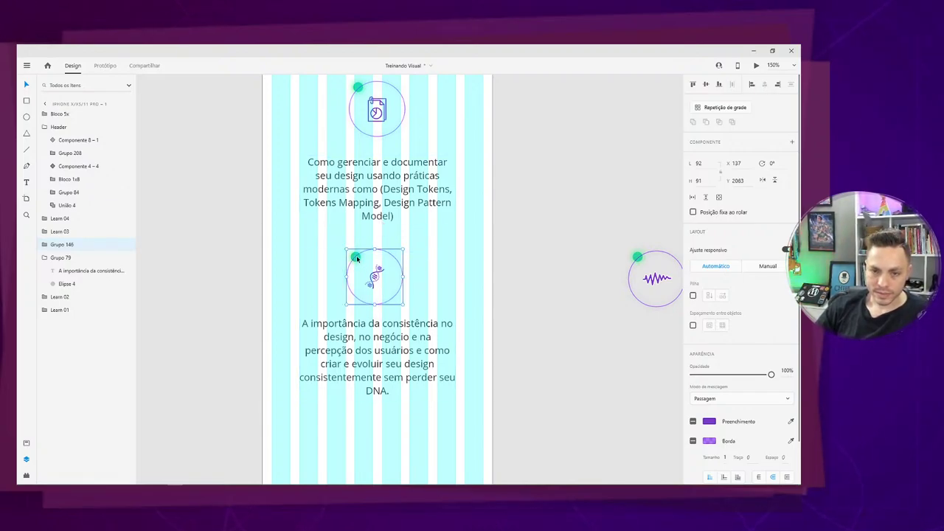
key(Escape)
click(356, 256)
key(Escape)
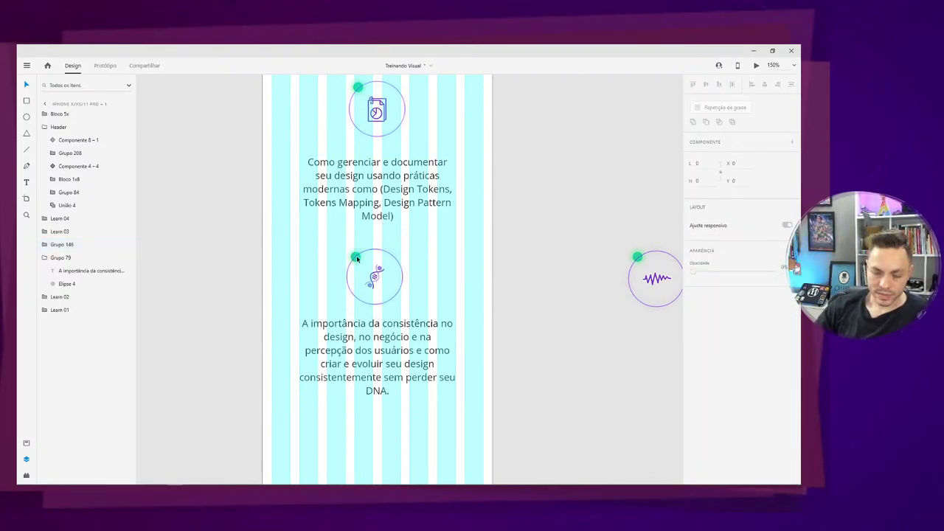
Select the DNA icon group together with its circle and convert them into a component.
key(ctrl+plus)
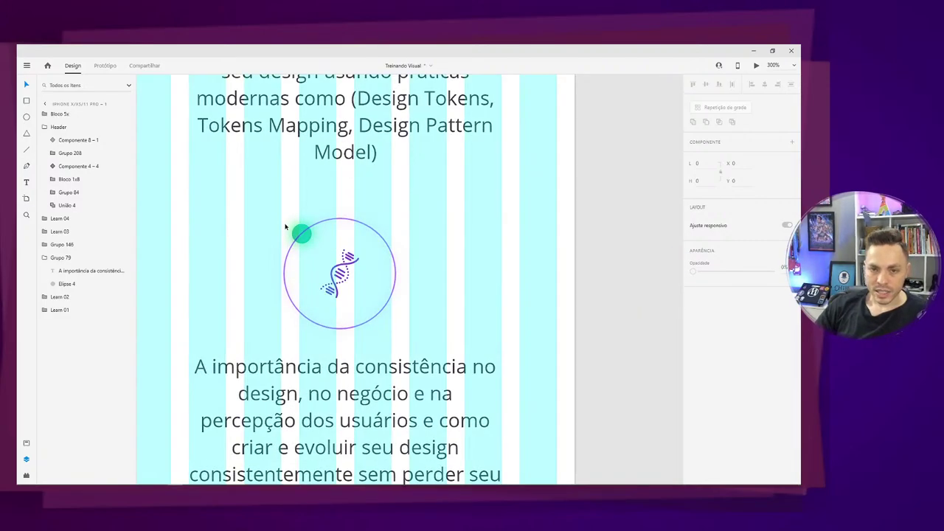
double_click(298, 235)
shift+click(288, 256)
right_click(287, 255)
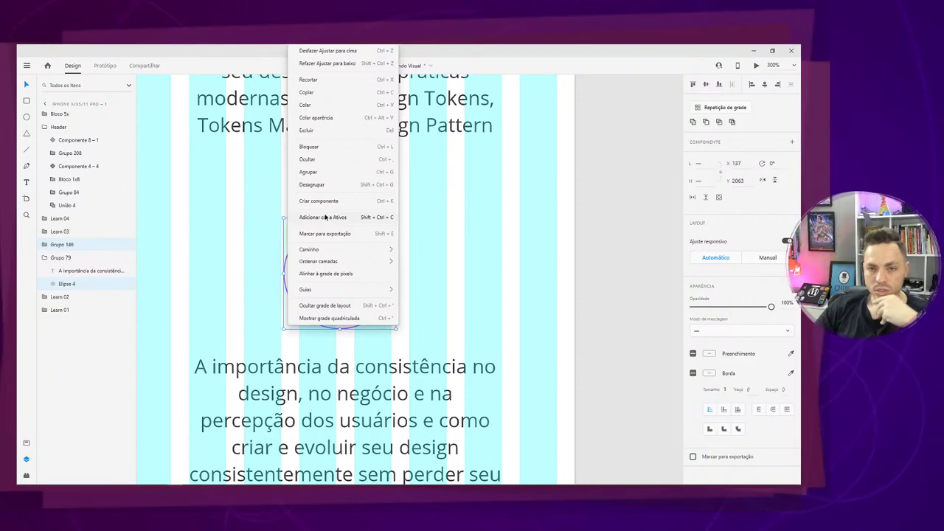
click(336, 203)
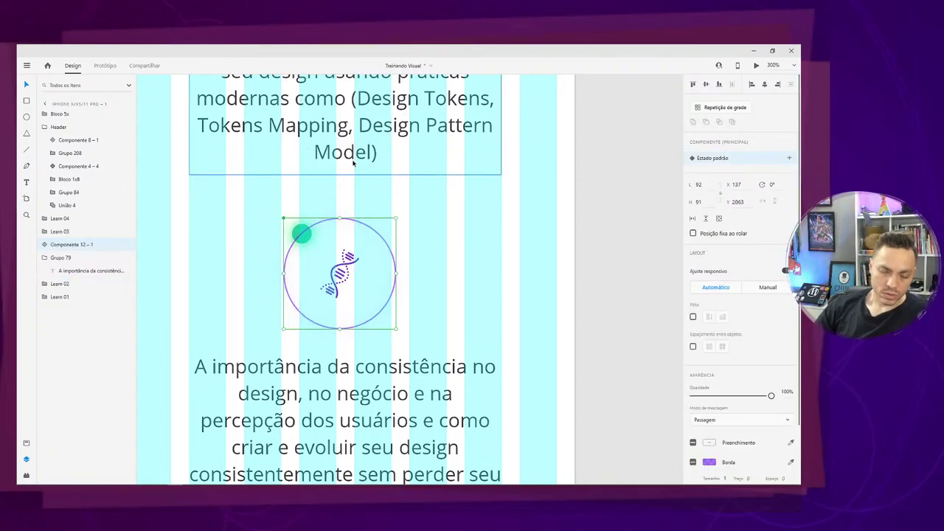
Nudge the DNA icon component vertically to Y 2083, below the "Como gerenciar e documentar" text.
key(Up)
key(Up)
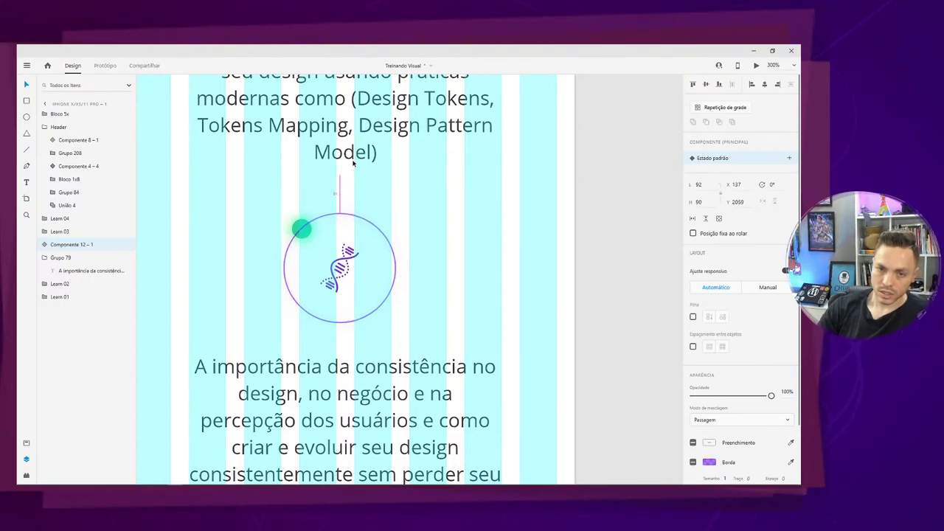
key(shift+Down)
key(shift+Down)
key(Down)
key(Down)
key(Down)
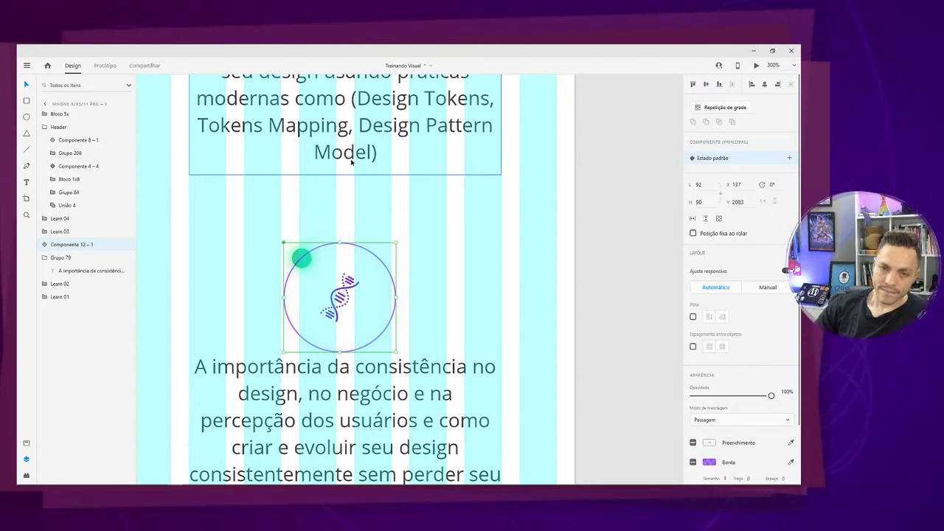
Reduce the height of the "Como gerenciar e documentar" text box in Learn 04 to 113.
click(354, 164)
double_click(347, 158)
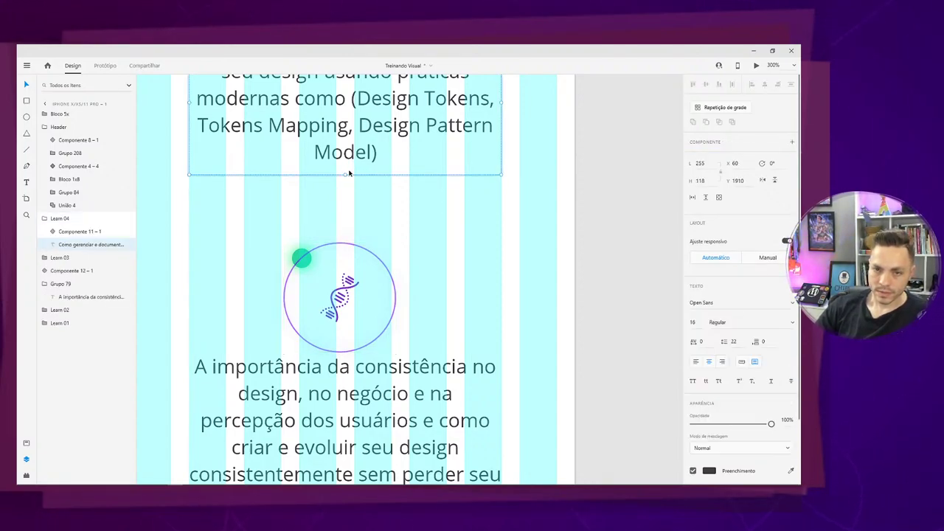
mouse_move(349, 172)
mouse_down()
mouse_move(347, 161)
mouse_move(351, 171)
mouse_up()
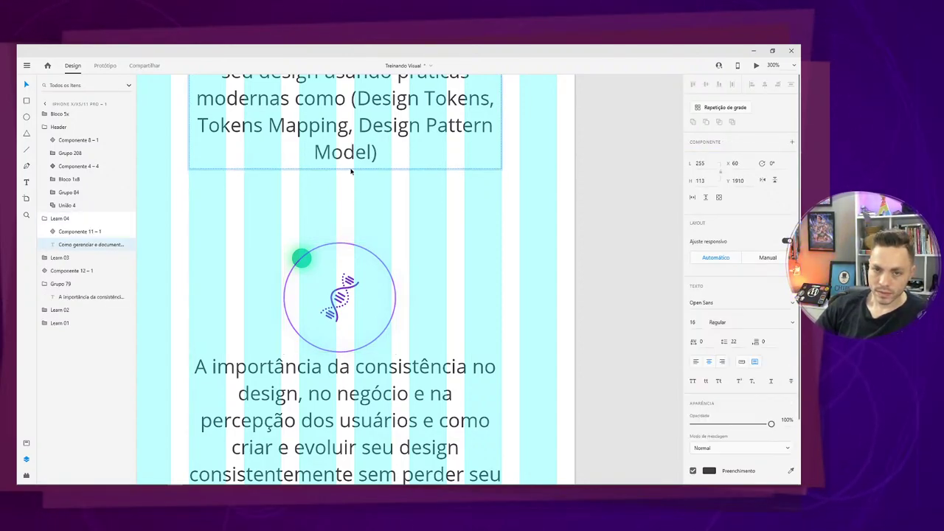
click(341, 246)
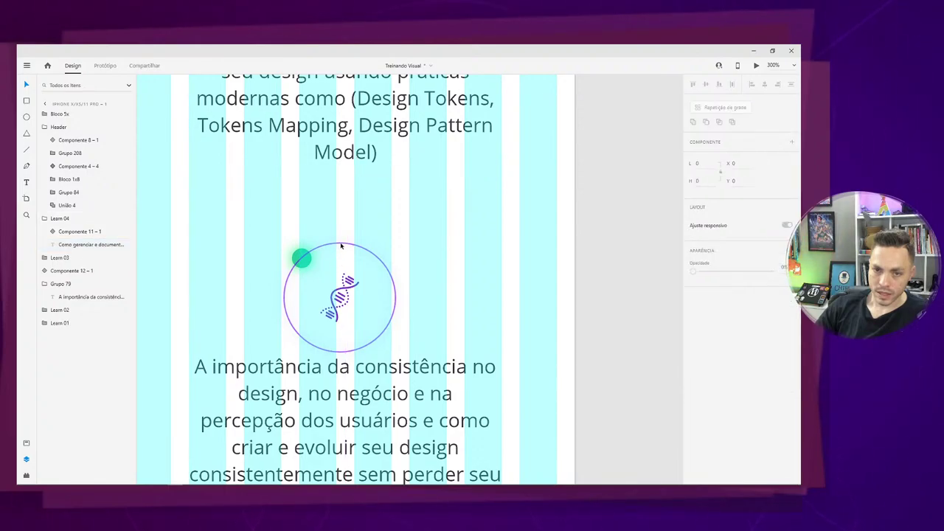
Move the "A importância da consistência" text down below the DNA icon to Y 2203.
click(340, 246)
click(320, 372)
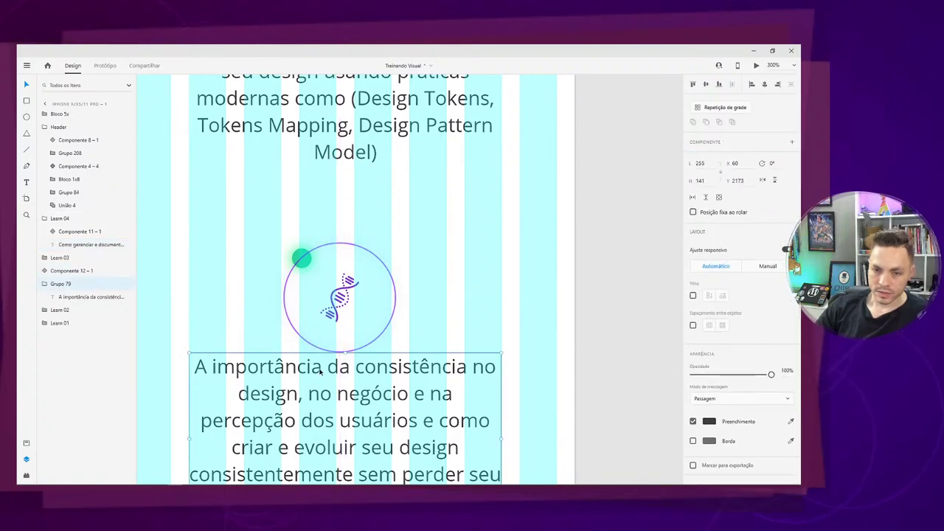
scroll(320, 372, down, 5)
drag(353, 284, 353, 318)
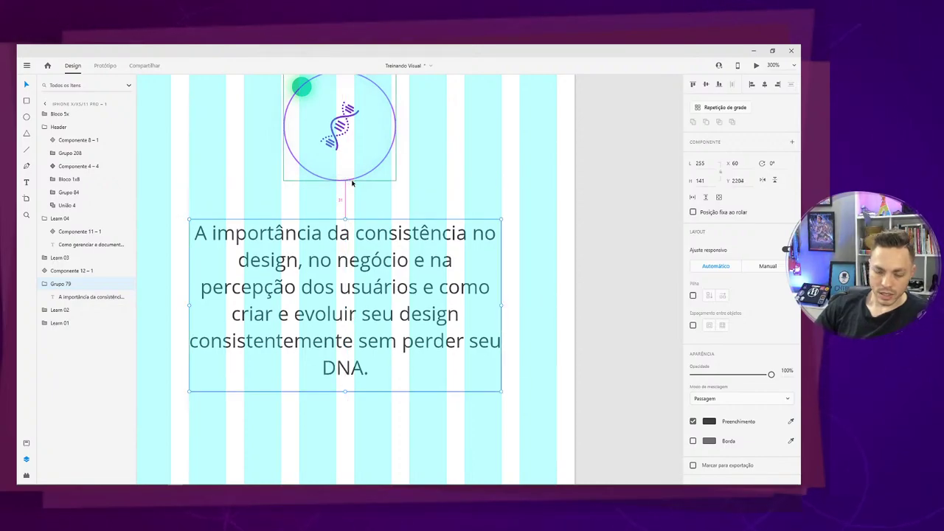
key(Up)
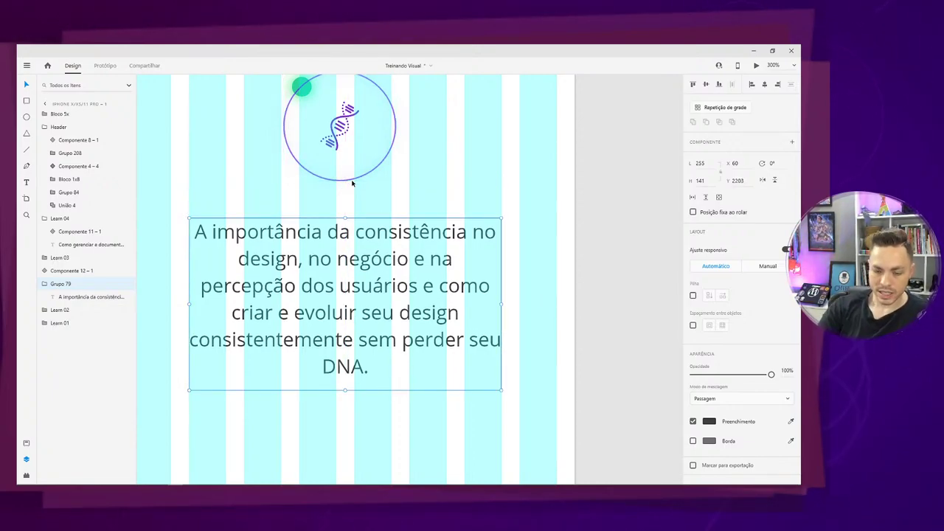
Place the waveform icon and its circle below the "A importância da consistência" text at X 142, Y 2404, and make them a component.
key(ctrl+shift+apostrophe)
key(ctrl+1)
key(ctrl+shift+apostrophe)
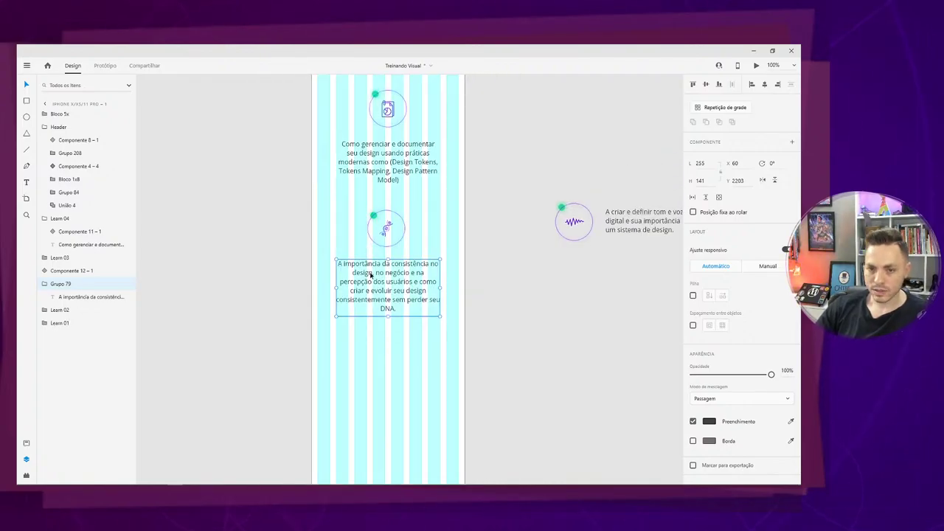
click(594, 226)
click(573, 218)
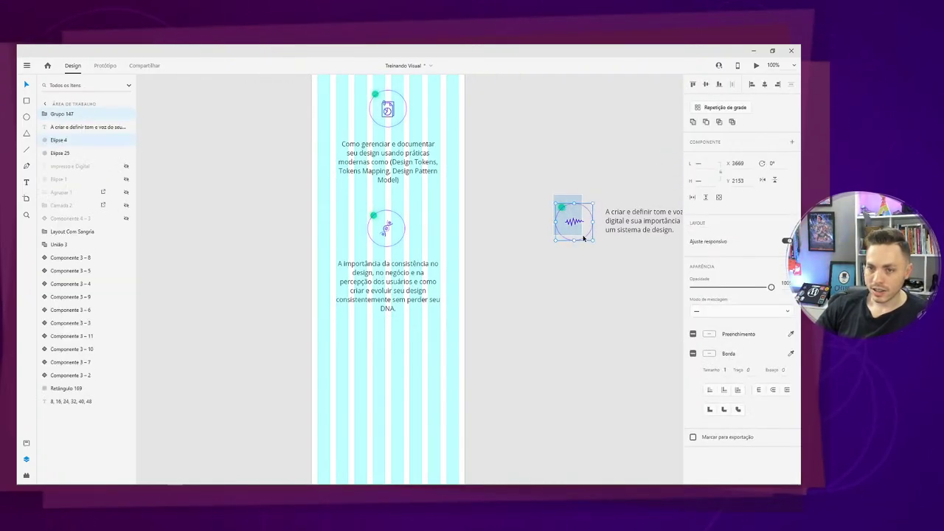
drag(578, 225, 392, 350)
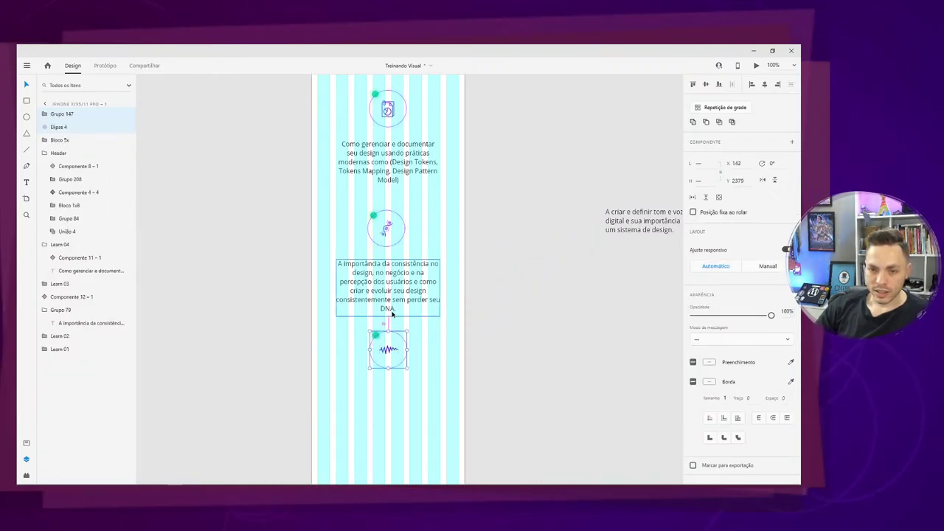
key(shift+Down)
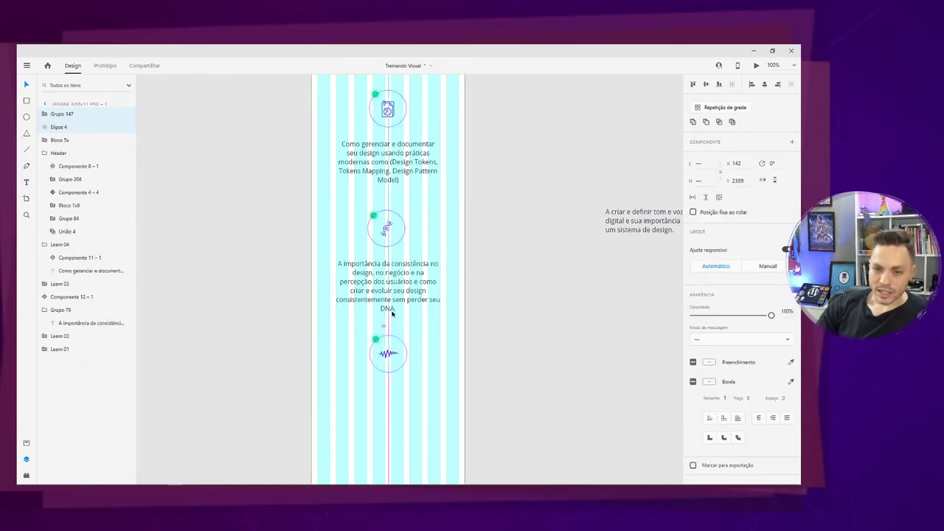
key(shift+Down)
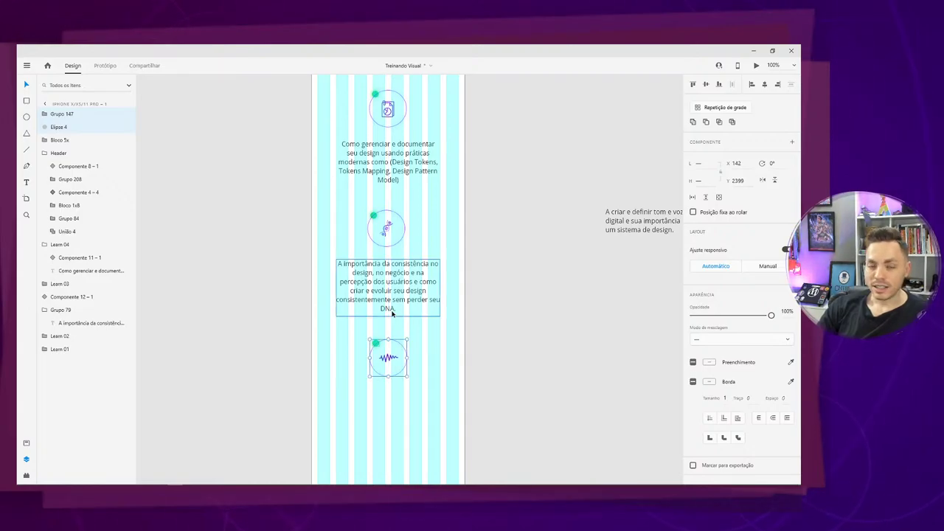
key(Down)
key(Down)
key(Down)
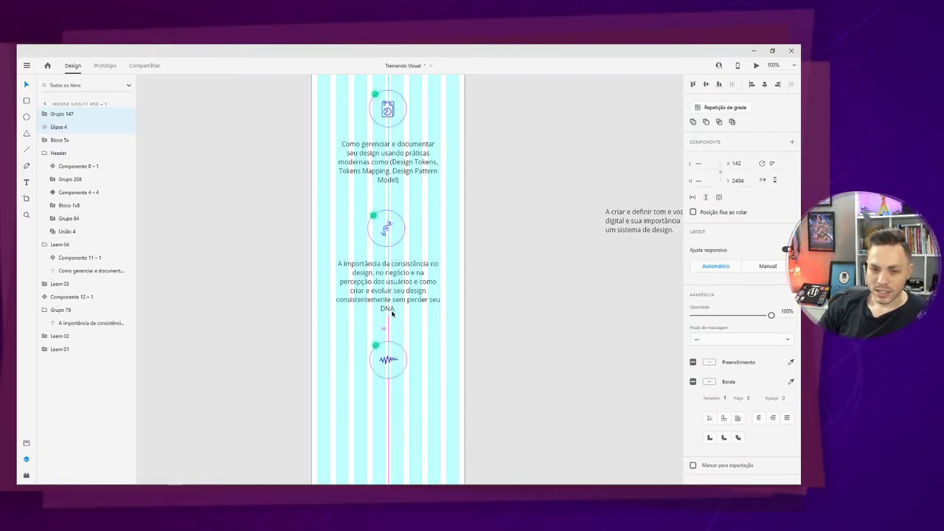
right_click(385, 360)
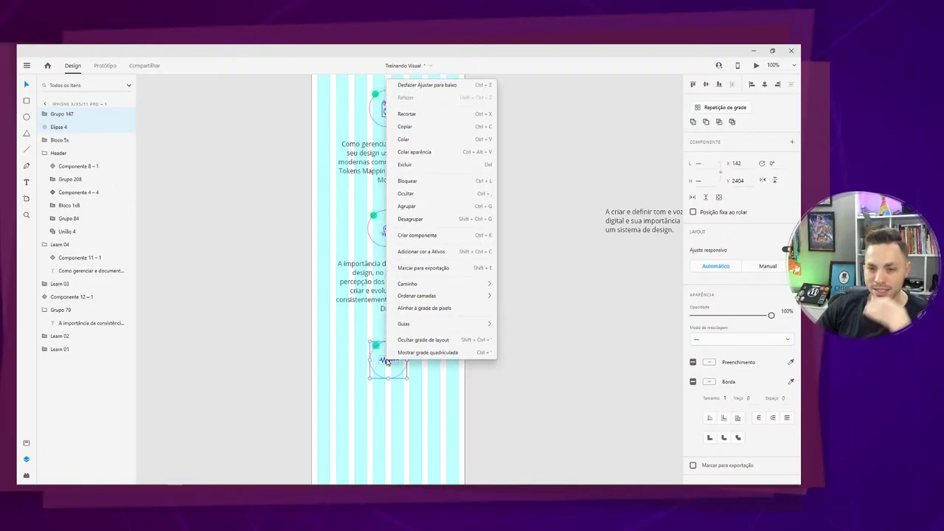
click(424, 236)
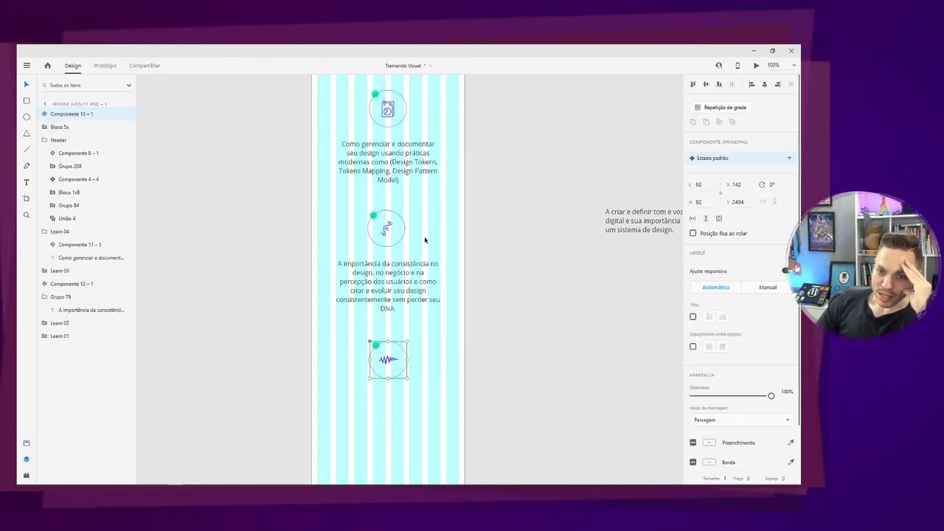
Place the "A criar e definir tom e voz" text below the waveform icon at X 62, Y 2526, sized 252 by 89, with centred text.
drag(618, 227, 351, 403)
drag(467, 420, 420, 419)
key(alt)
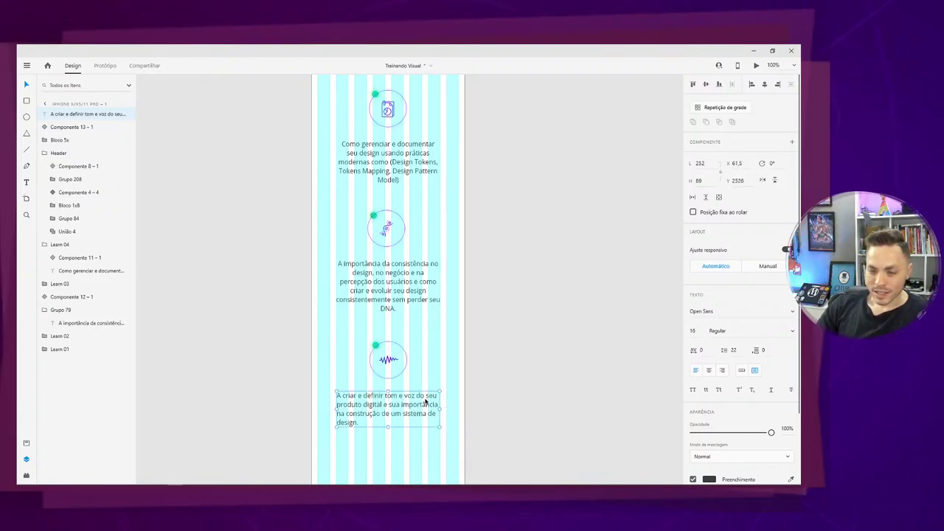
click(764, 85)
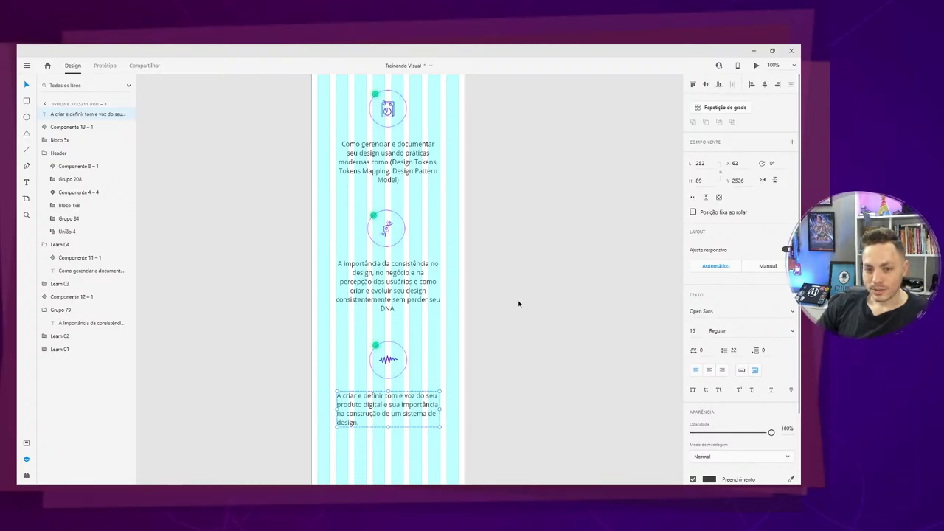
click(710, 372)
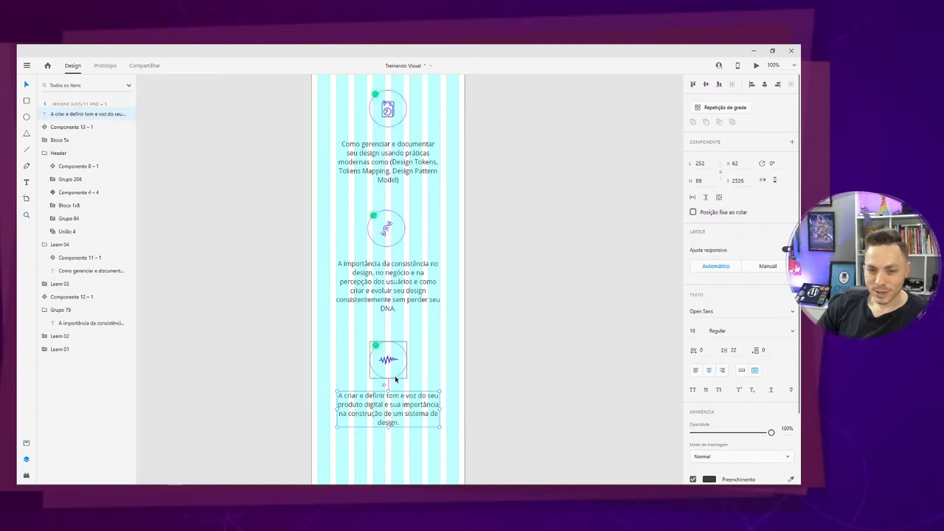
Compare the vertical spacing between the stacked items, from the upper Learn groups down to the waveform icon.
scroll(391, 320, up, 8)
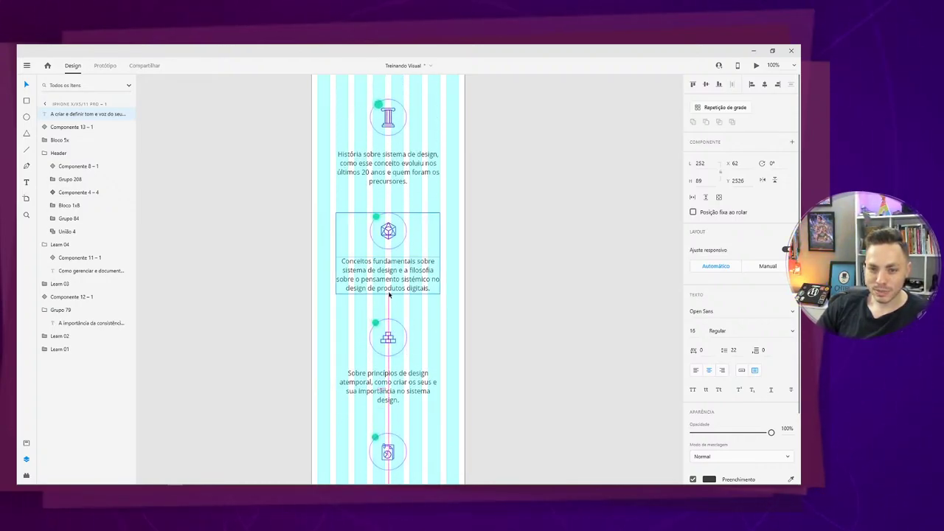
click(392, 320)
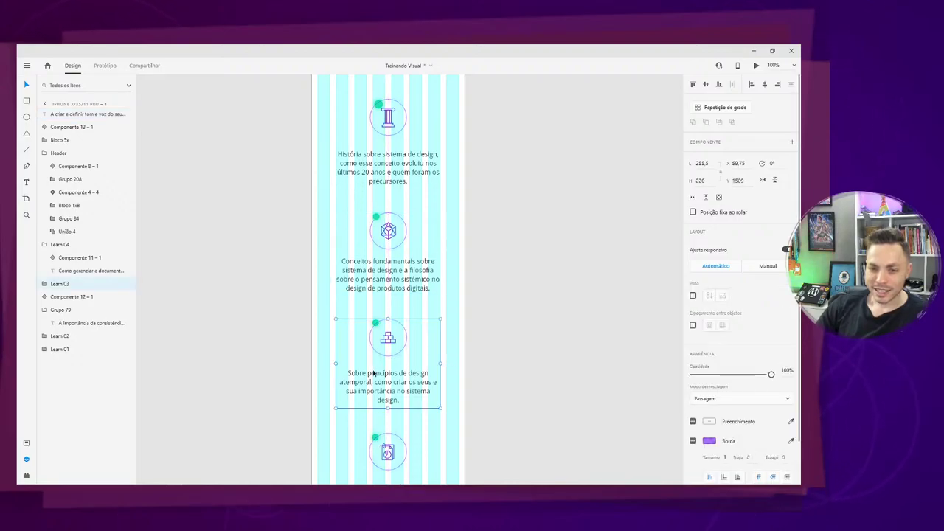
scroll(390, 394, down, 3)
click(393, 395)
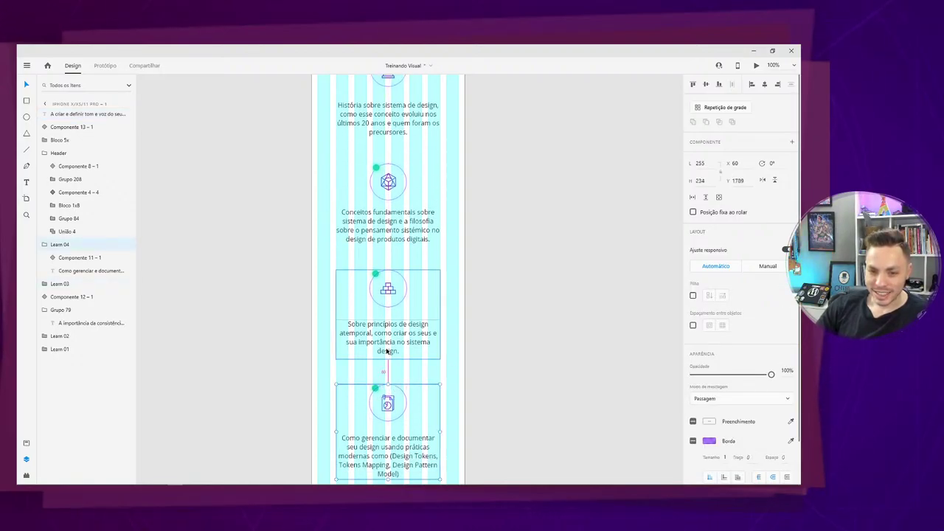
drag(383, 408, 354, 223)
click(370, 327)
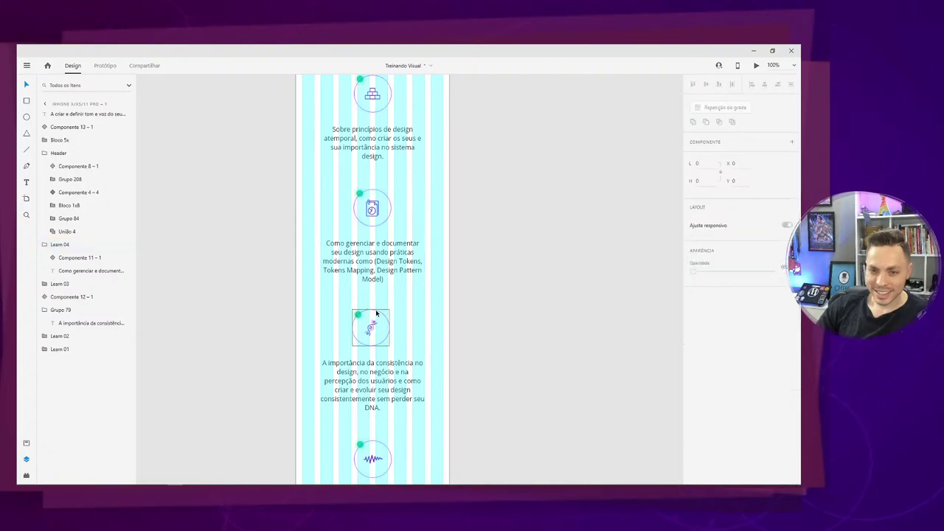
scroll(323, 356, down, 6)
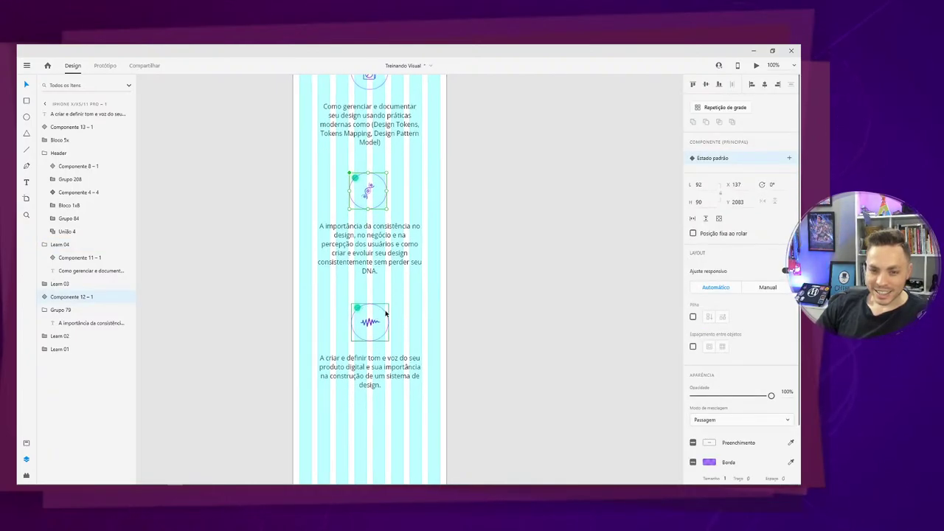
click(370, 322)
Group the DNA icon component with its "A importância da consistência" text.
scroll(372, 291, up, 3)
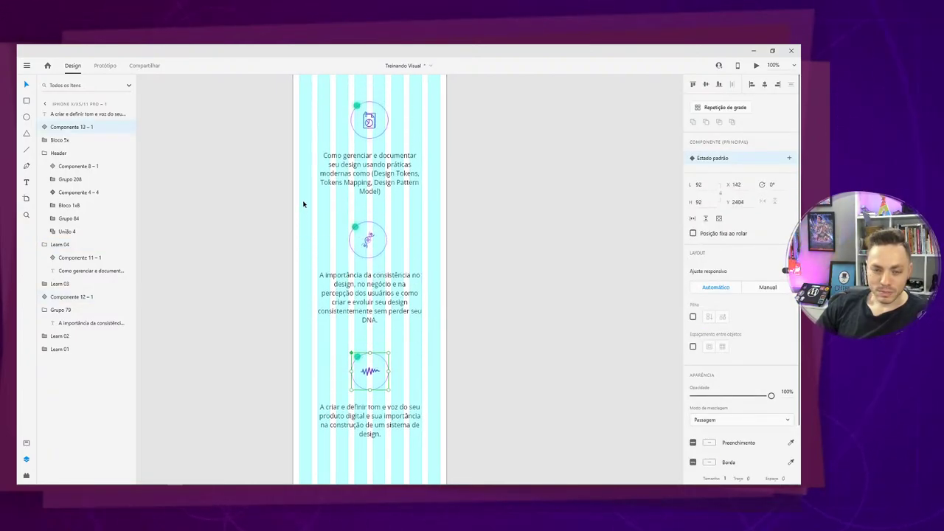
drag(305, 204, 434, 326)
key(ctrl+g)
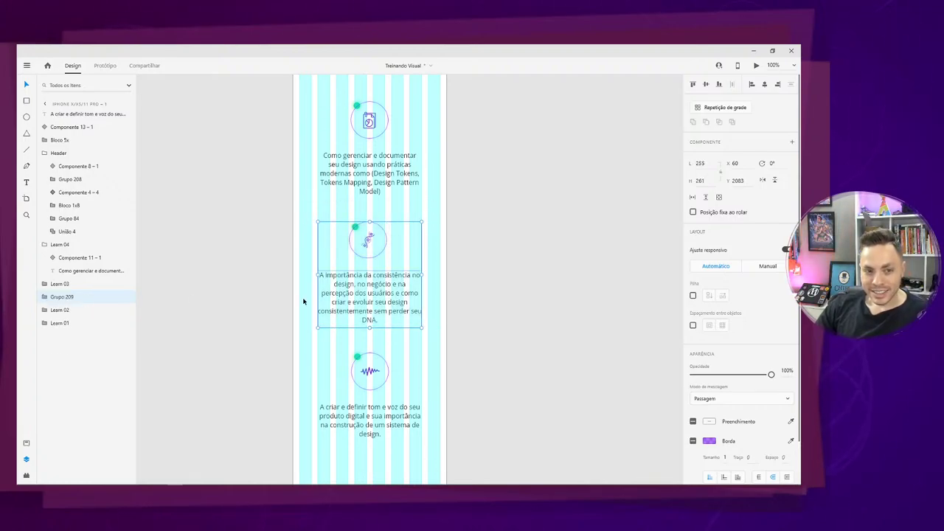
Rename the group holding the DNA icon and its "A importância da consistência" text as Learn05.
double_click(63, 299)
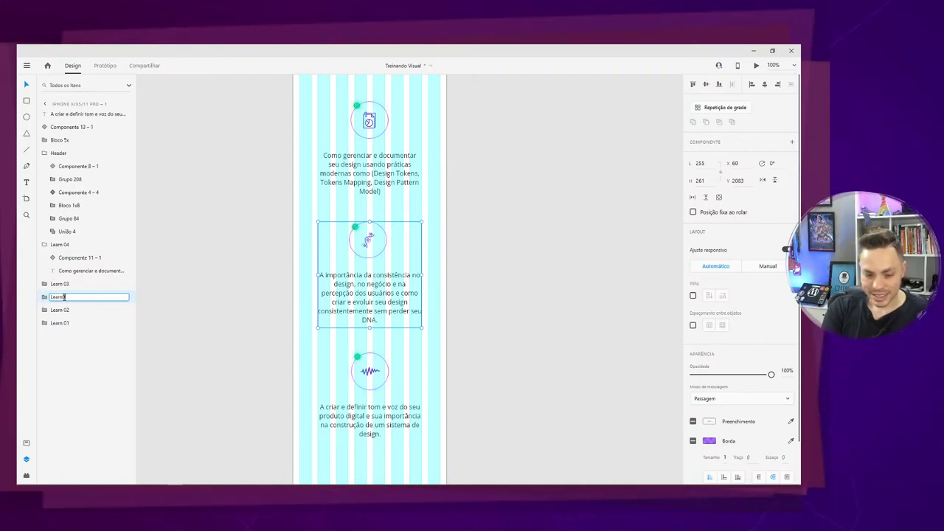
text(Learn05)
key(Return)
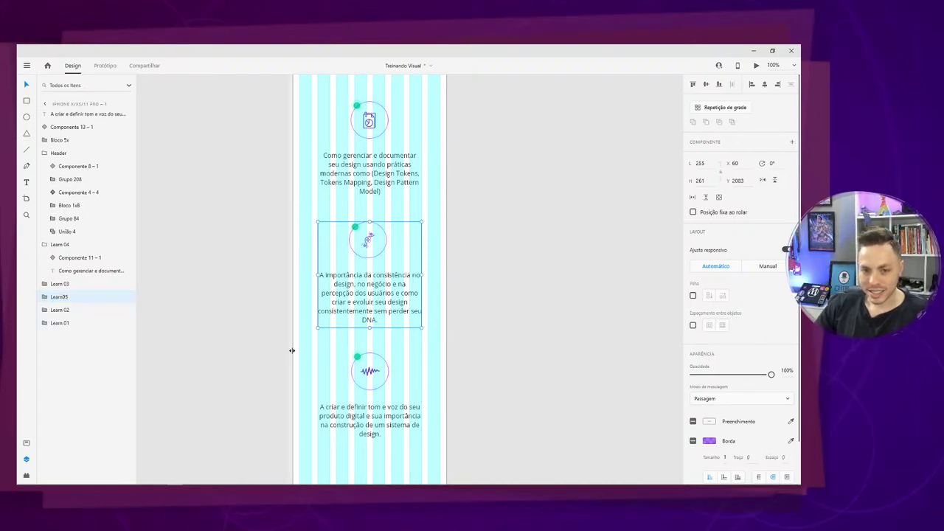
Group the waveform icon with its "A criar e definir tom e voz" text and name the group Learn 06.
drag(295, 346, 423, 440)
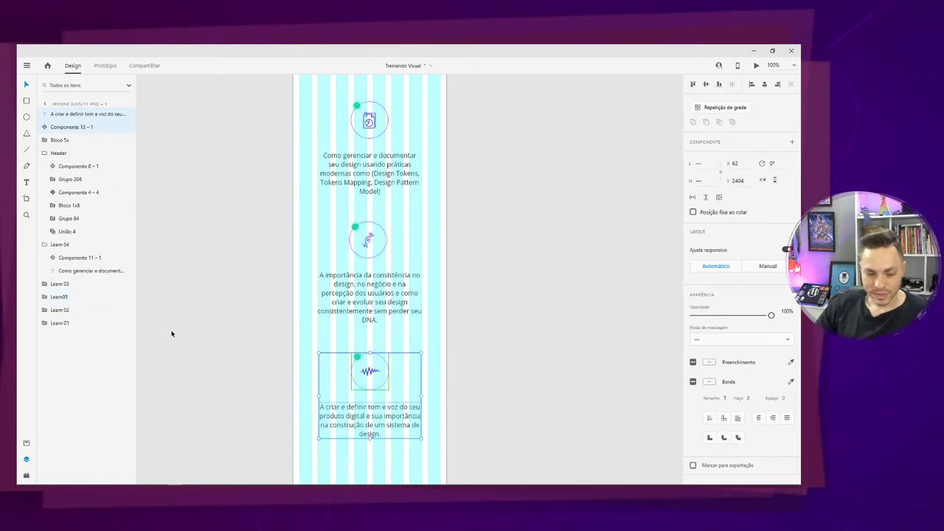
key(ctrl+g)
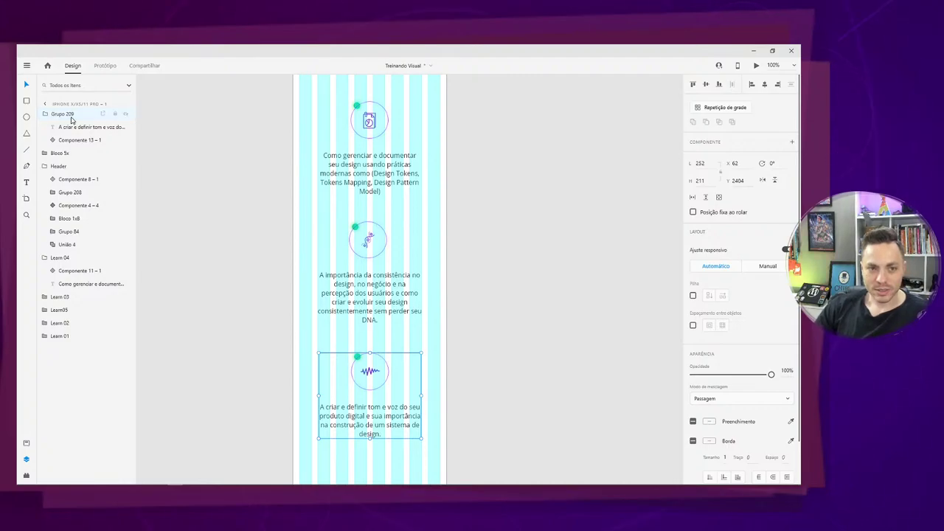
double_click(71, 118)
double_click(62, 115)
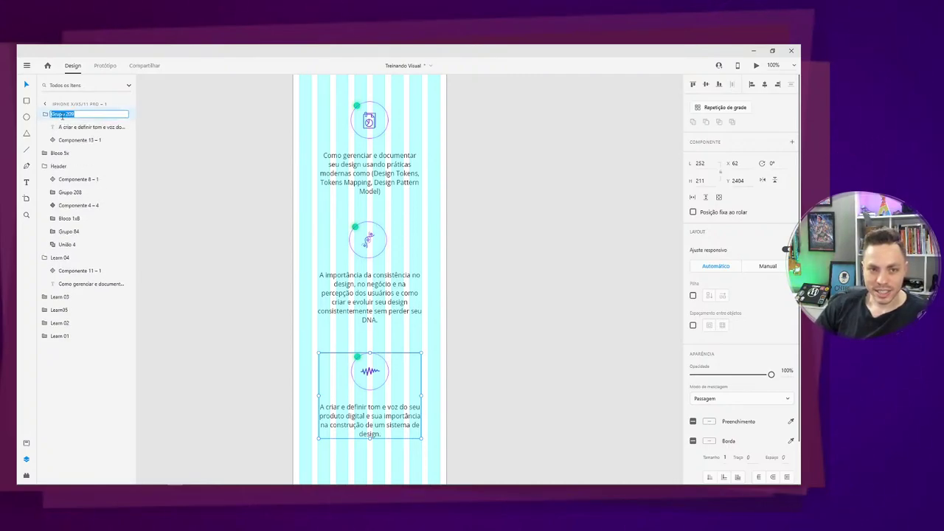
text(Lea)
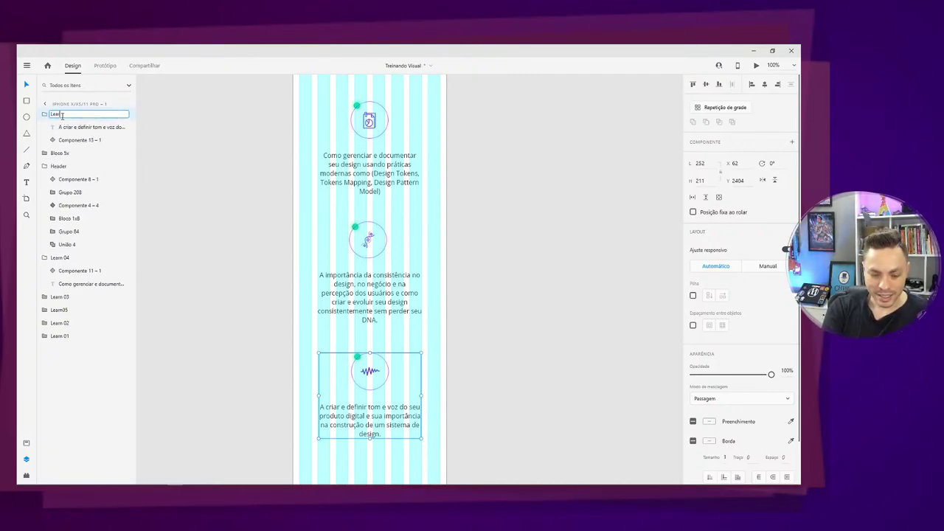
text(rn)
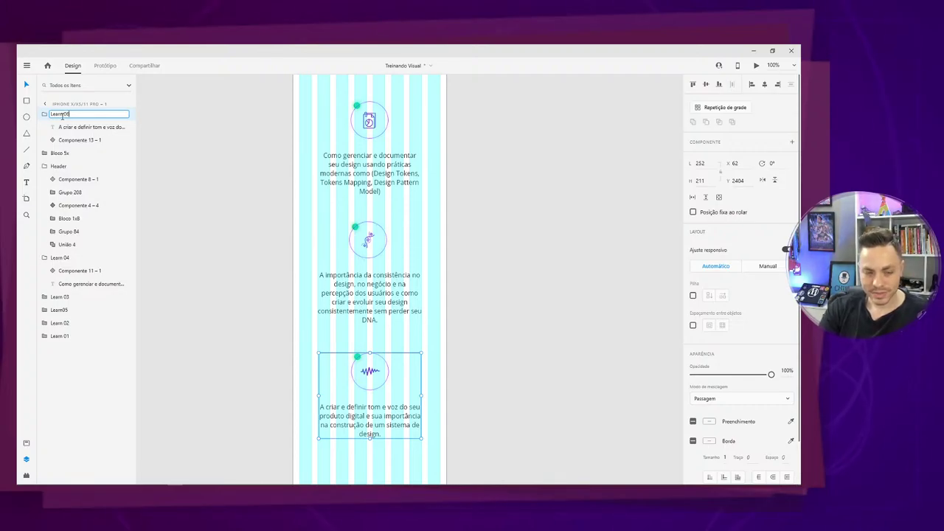
text( 06)
key(Return)
Collapse the open layer groups and reorder Learn 06 and Learn05 directly above Learn 04.
click(45, 114)
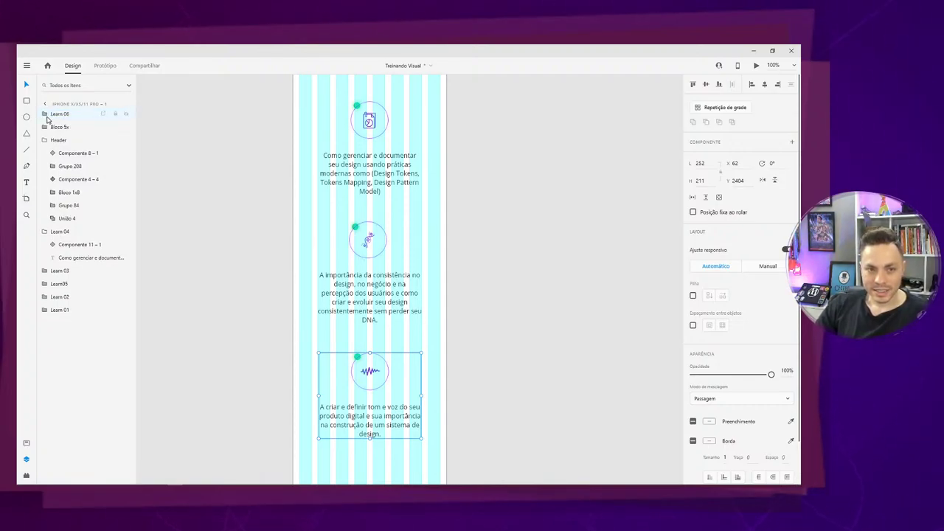
click(46, 141)
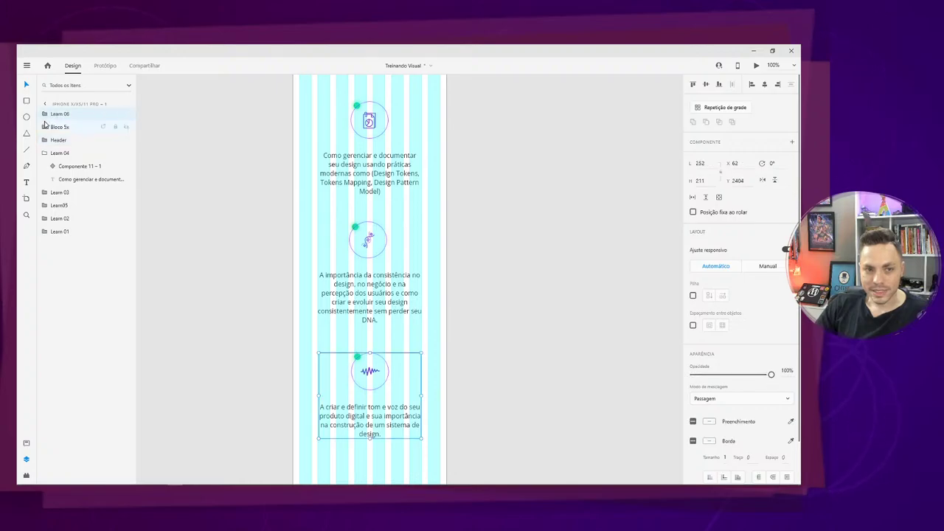
drag(53, 115, 65, 151)
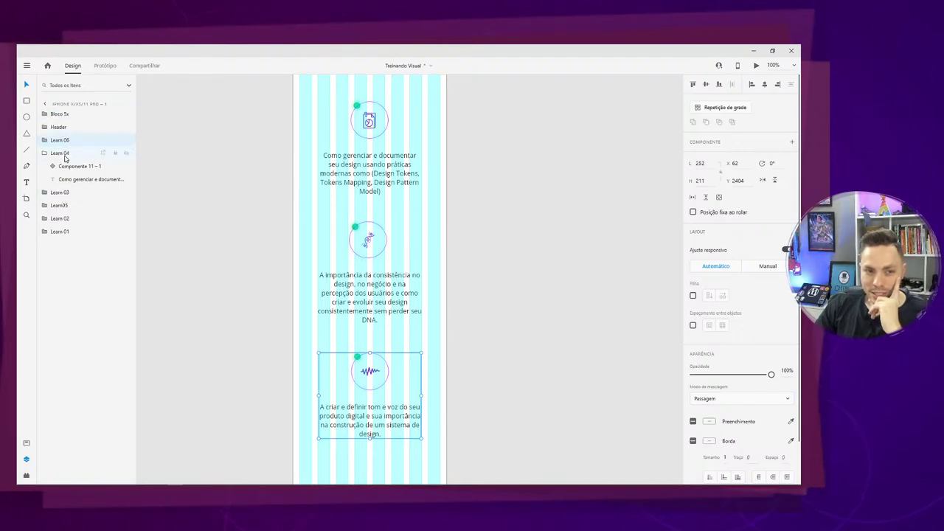
click(46, 153)
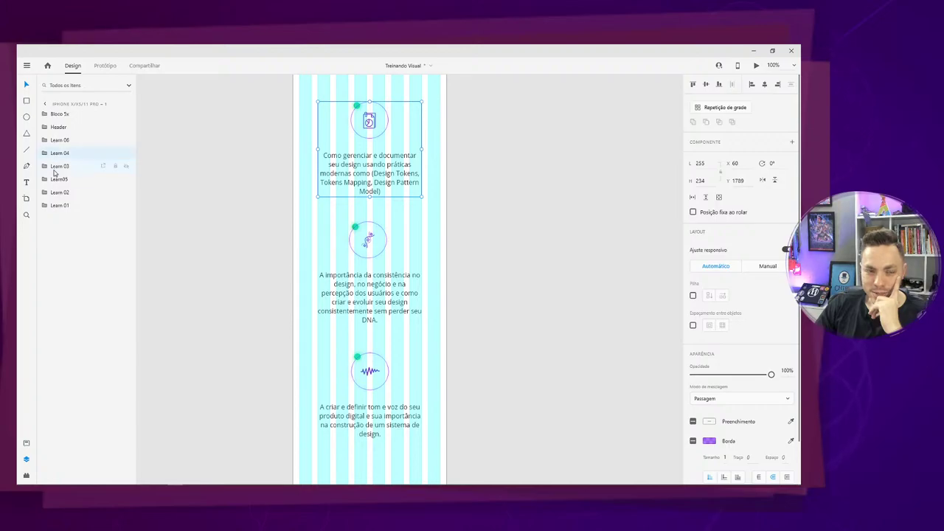
drag(44, 181, 47, 152)
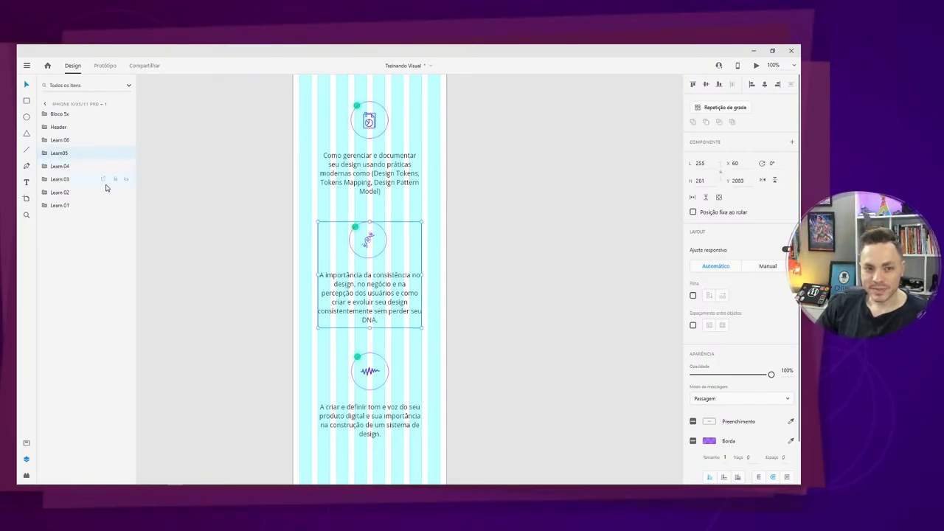
Move the "O que você vai aprender" title component out of the Header group and in among the Learn groups.
click(65, 207)
shift+click(73, 140)
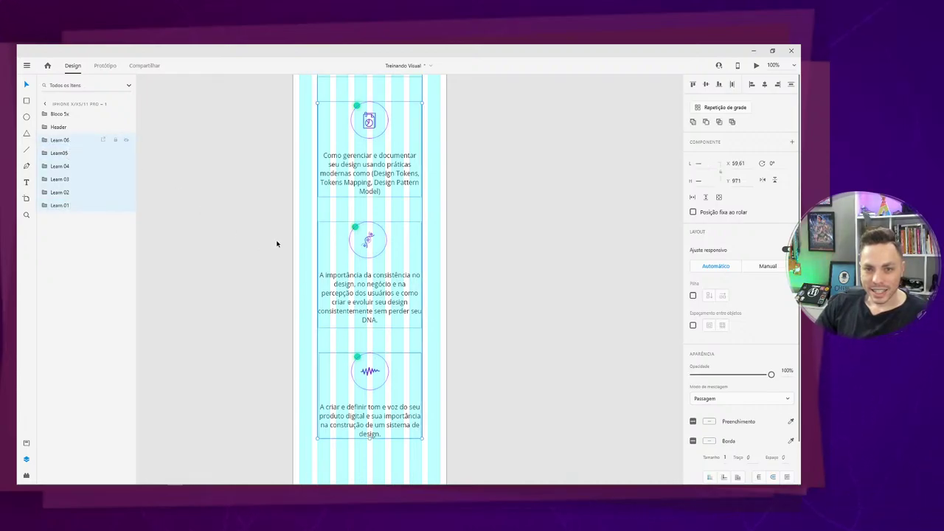
scroll(282, 226, up, 2)
scroll(283, 227, up, 5)
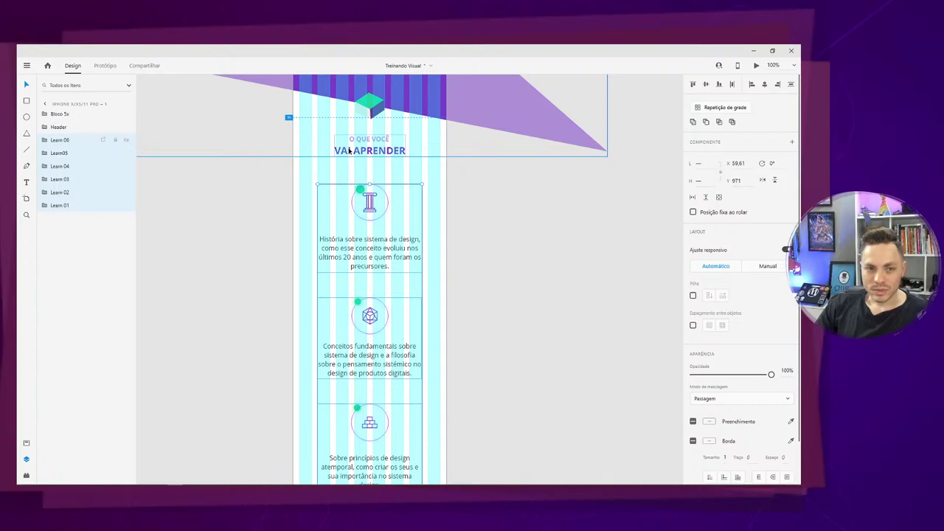
click(349, 150)
double_click(348, 150)
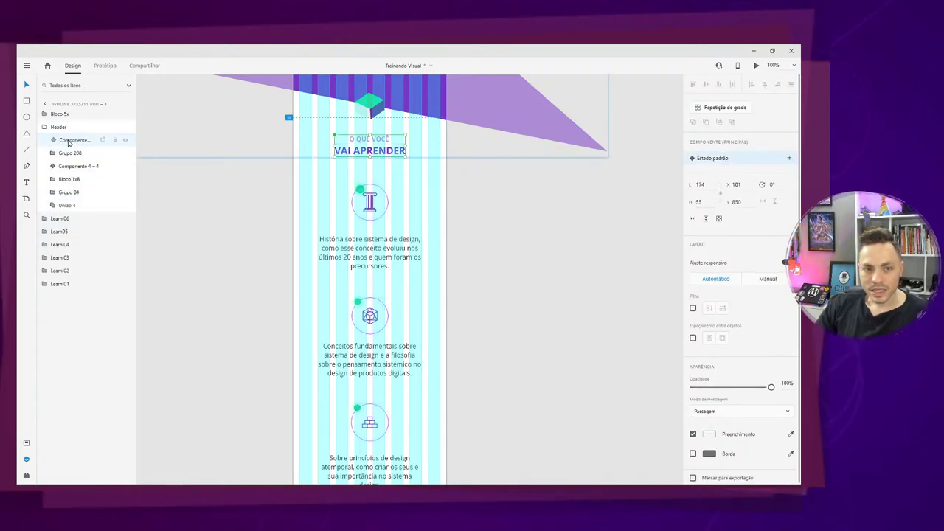
click(127, 141)
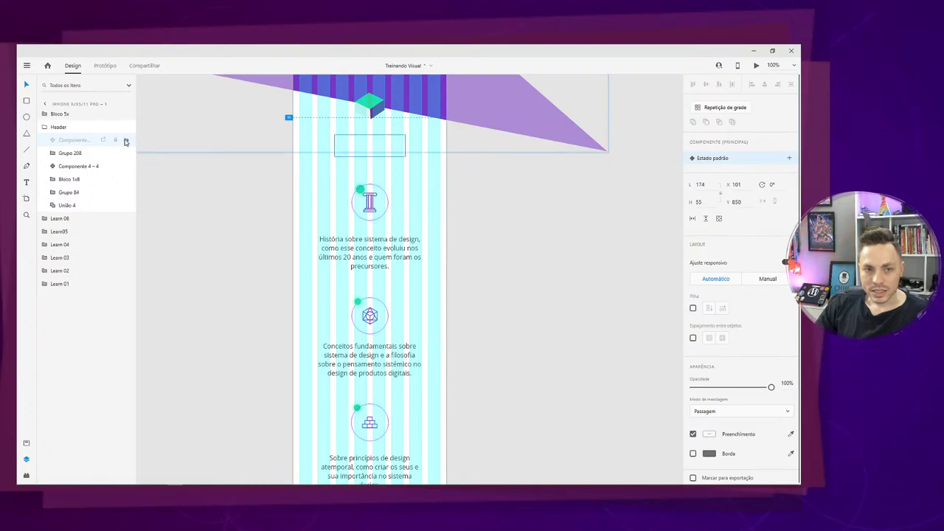
click(126, 141)
drag(80, 141, 63, 223)
Group the title component together with the Learn 01 to Learn 06 groups and name the new group Learn.
shift+click(59, 284)
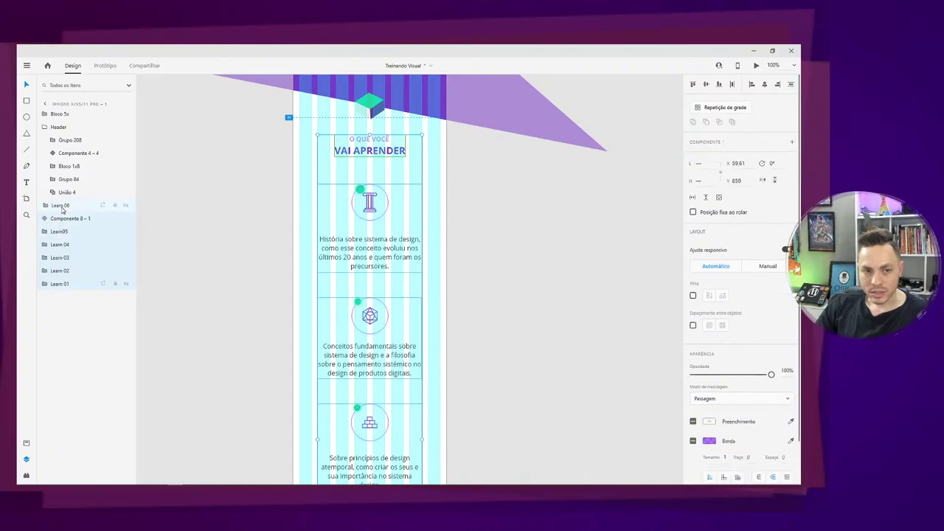
click(60, 207)
click(59, 282)
shift+click(56, 209)
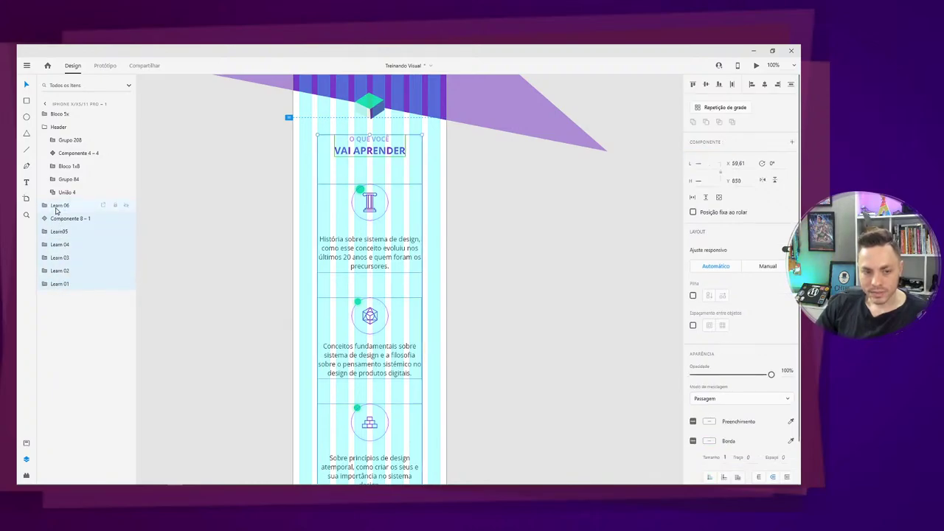
key(ctrl+g)
double_click(68, 208)
text(Le)
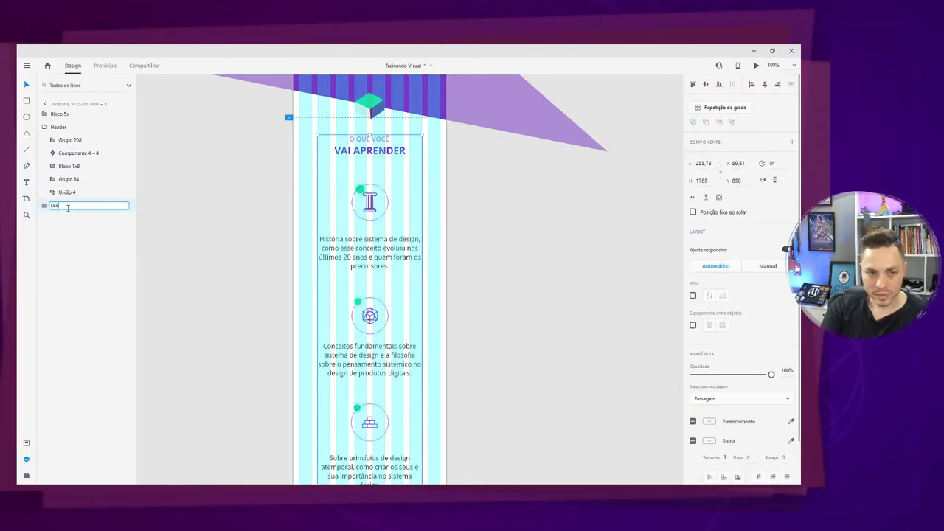
text(arn)
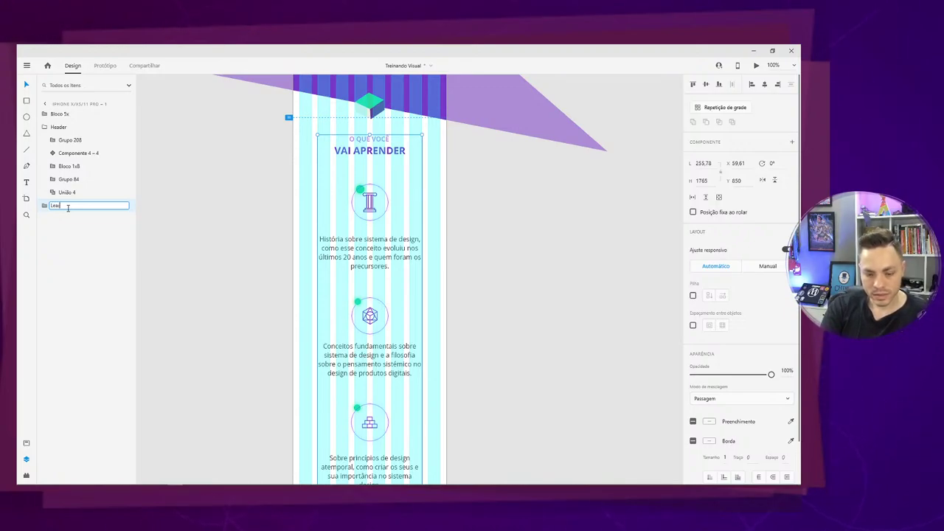
key(Return)
Reorder the layers inside the Learn group with the title component first and the items in ascending order from Learn 01, then collapse it.
click(45, 206)
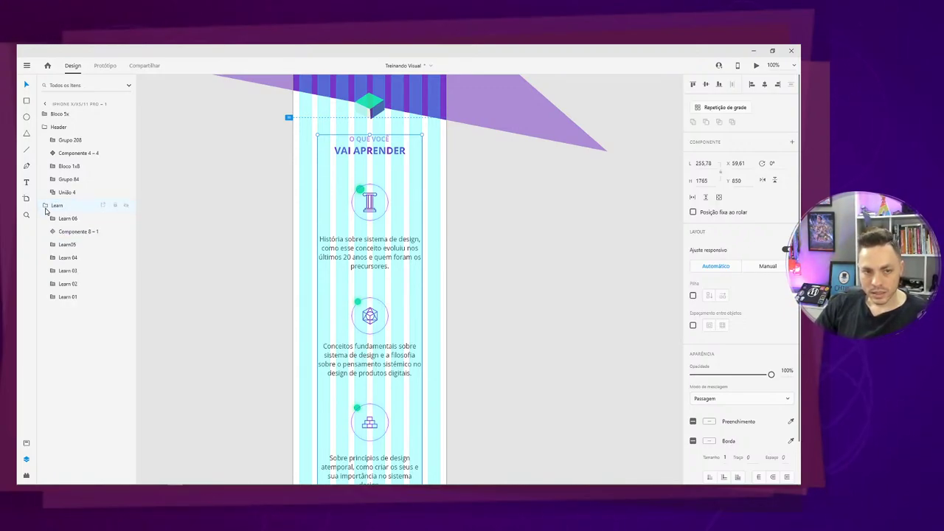
drag(52, 220, 61, 238)
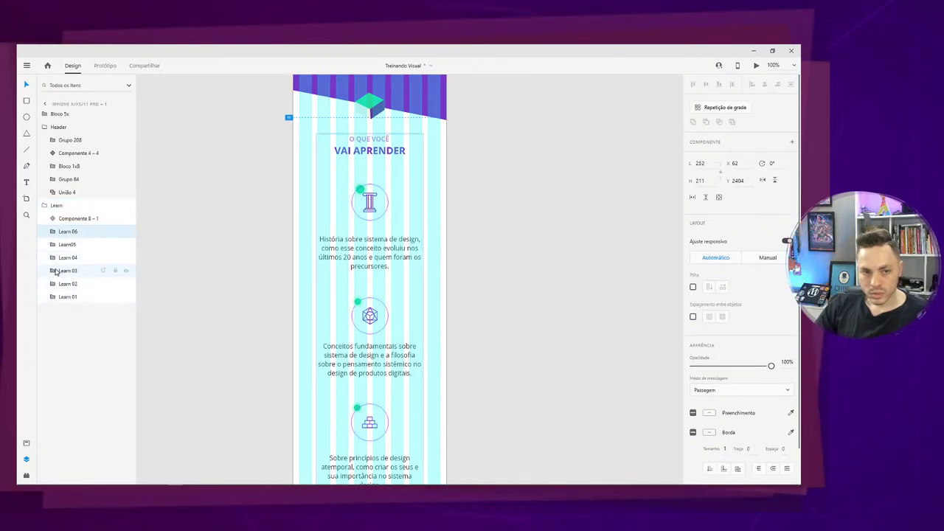
click(52, 285)
click(53, 285)
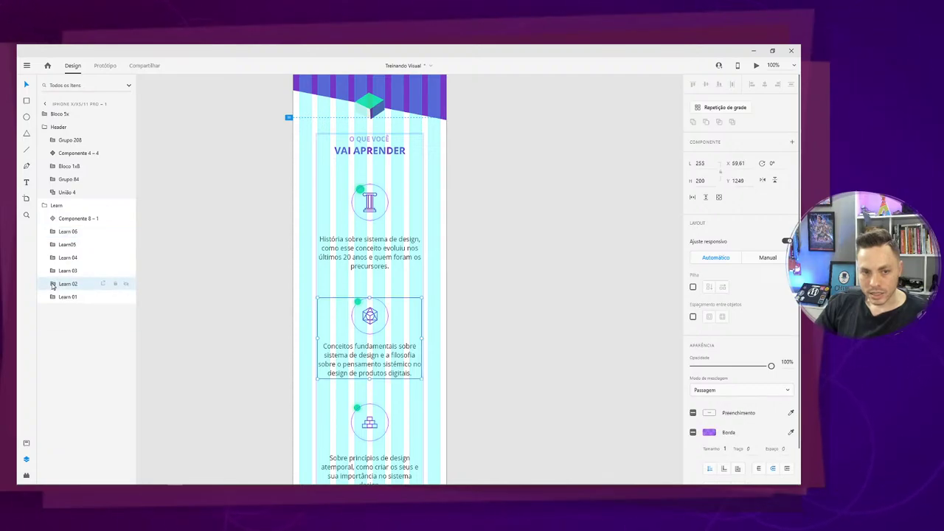
drag(52, 284, 58, 304)
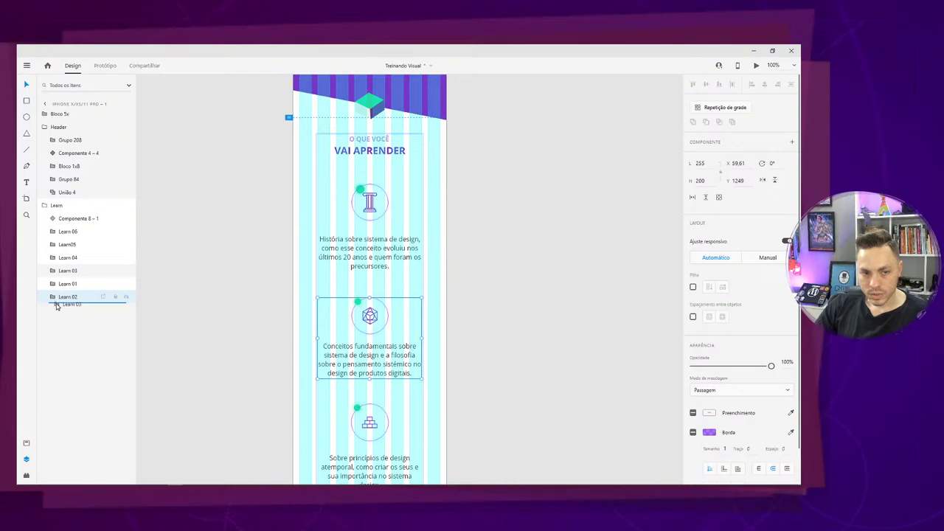
drag(57, 306, 57, 306)
drag(52, 257, 56, 307)
drag(53, 231, 60, 305)
click(48, 206)
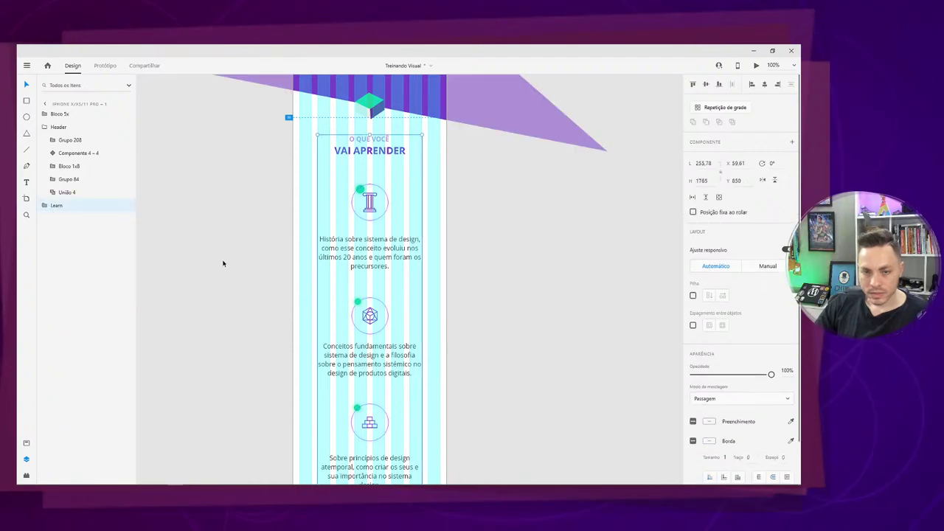
Examine the purple background shapes of the desktop artboard's Capítulos section and the empty area below the mobile Learn section.
drag(402, 322, 389, 51)
drag(374, 464, 440, 246)
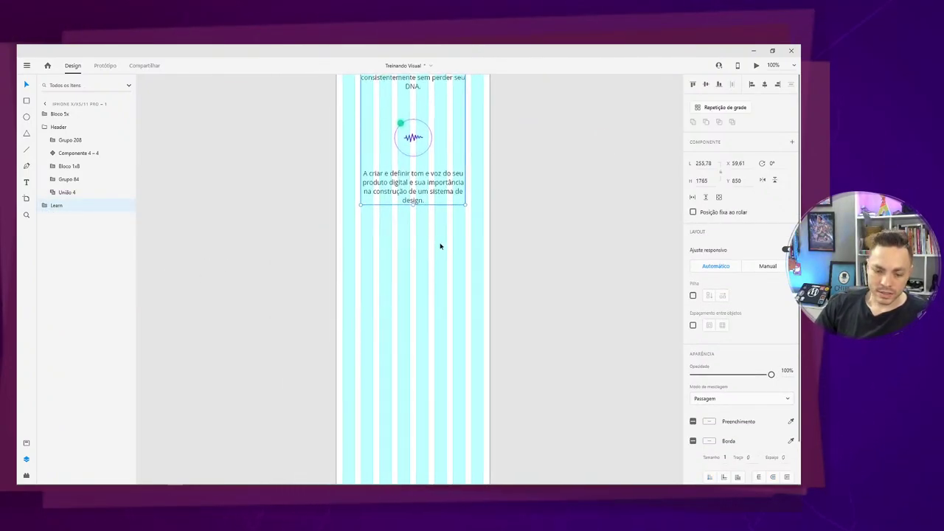
key(ctrl+minus)
scroll(440, 246, down, 5)
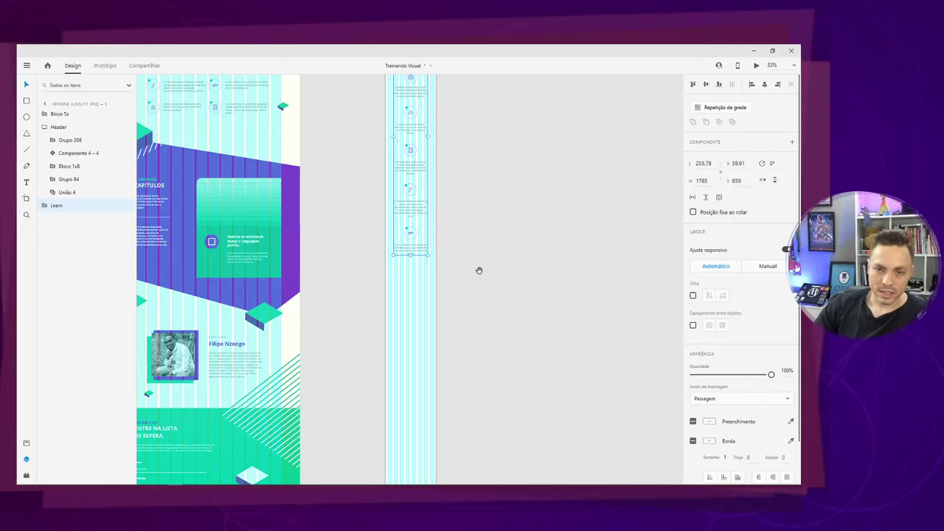
drag(498, 313, 506, 338)
click(216, 191)
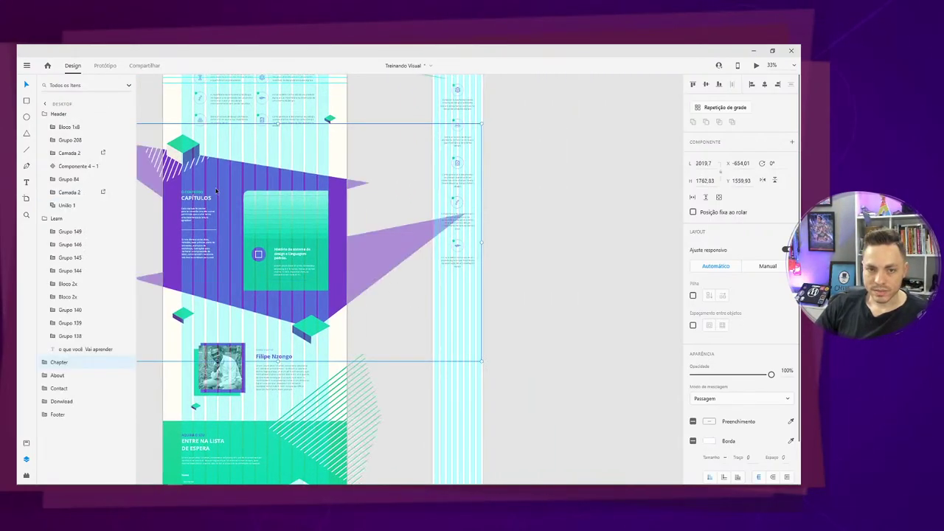
double_click(216, 190)
double_click(216, 190)
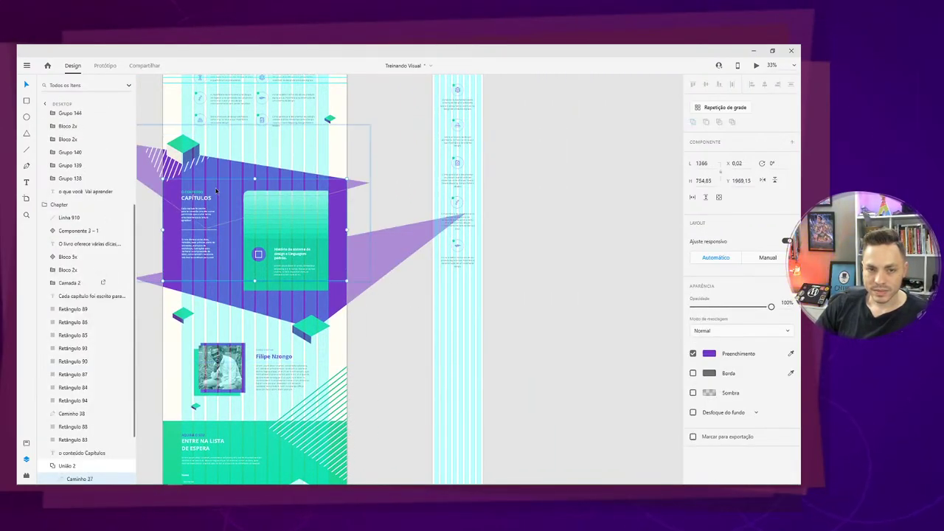
click(391, 265)
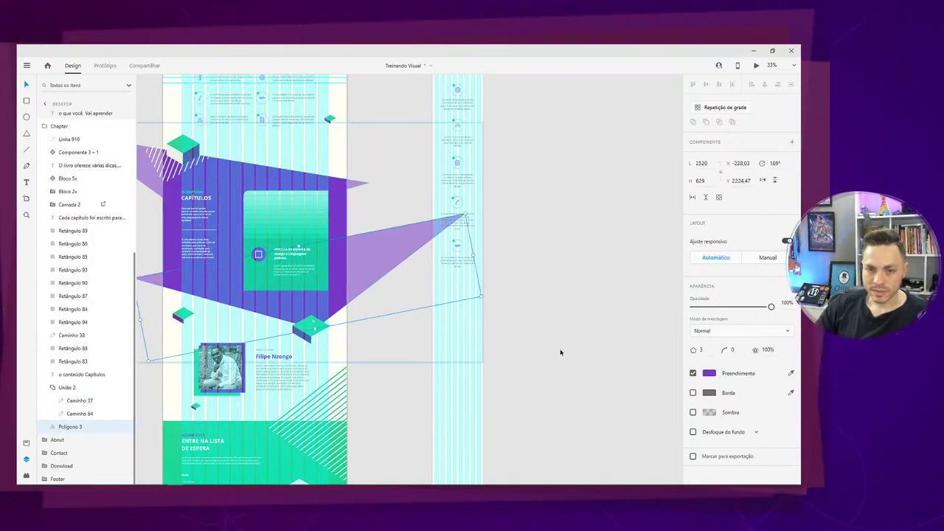
click(560, 352)
Draw a rectangle about 616 by 1024 at X 15, Y 2710 below the waveform item on the mobile artboard, discarding the small stray one.
click(25, 100)
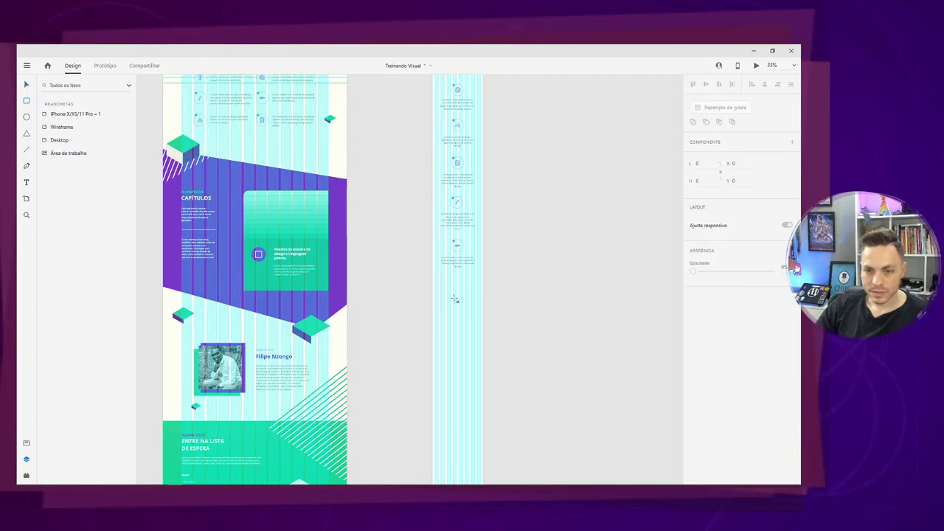
mouse_move(435, 281)
mouse_down()
mouse_move(508, 379)
mouse_move(518, 418)
mouse_up()
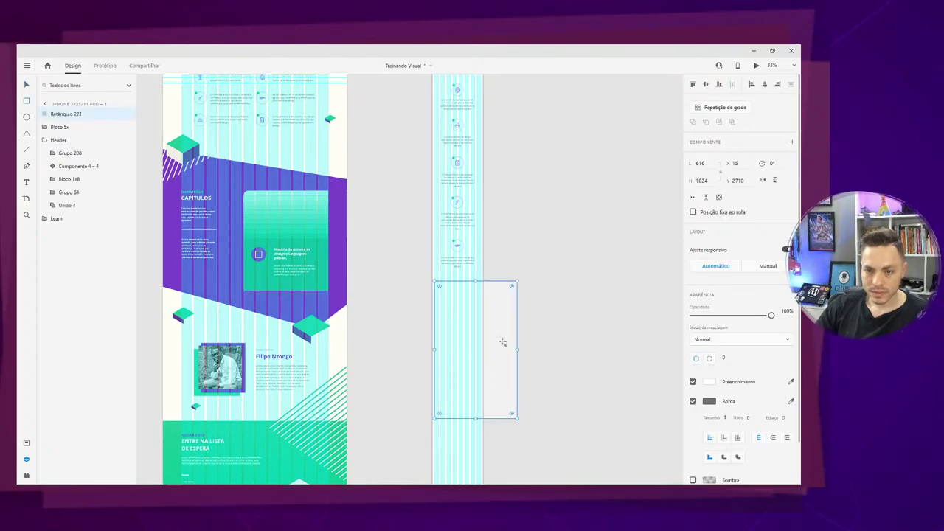
key(ctrl+1)
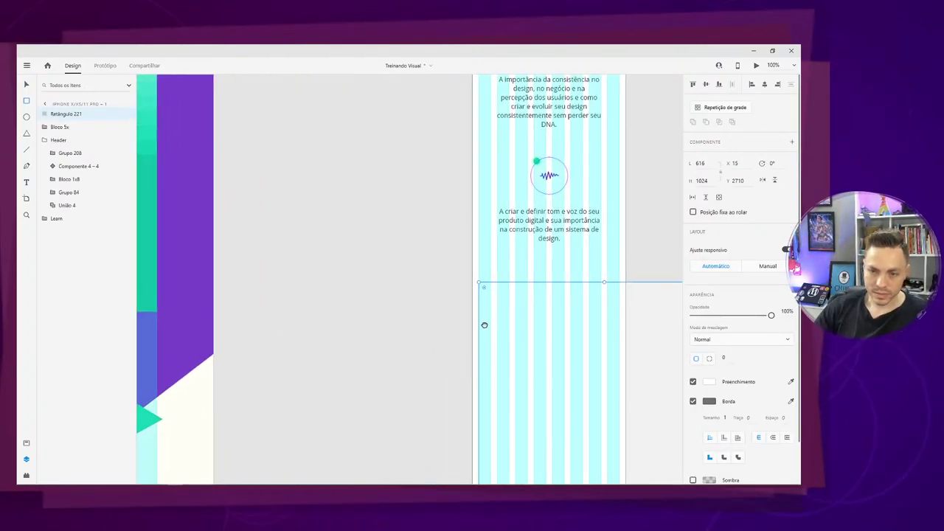
drag(485, 325, 273, 213)
mouse_move(379, 240)
mouse_down()
mouse_move(366, 241)
mouse_move(388, 245)
mouse_up()
key(Escape)
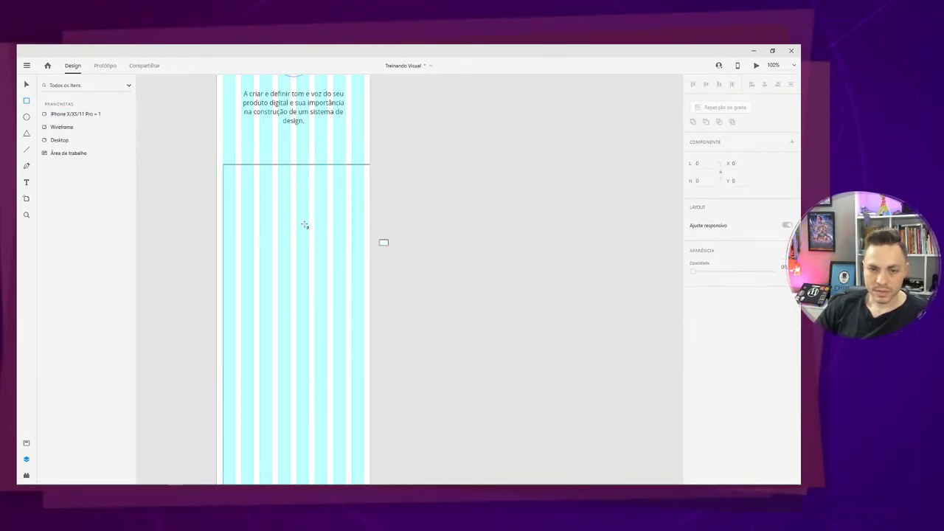
key(ctrl+shift+z)
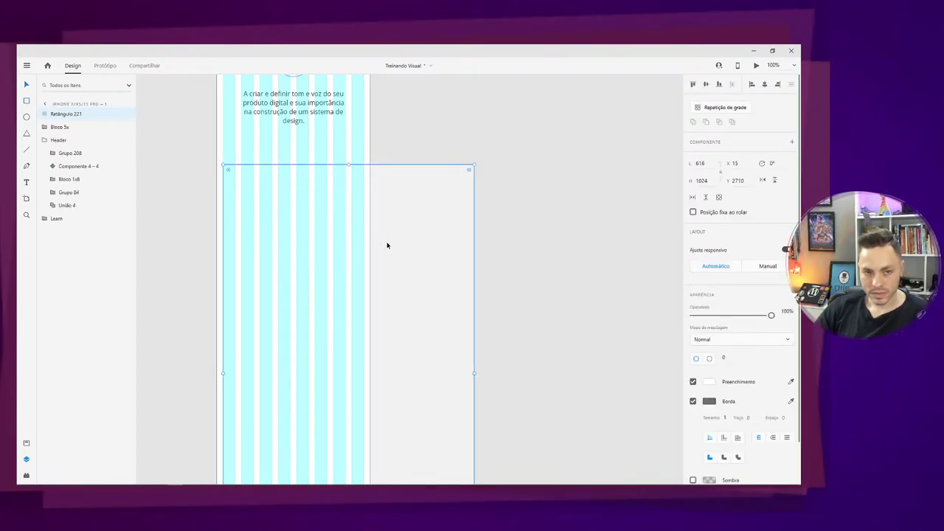
Fill the new rectangle with the saved purple colour and place it at X 0, Y 2698 on the mobile artboard.
click(26, 444)
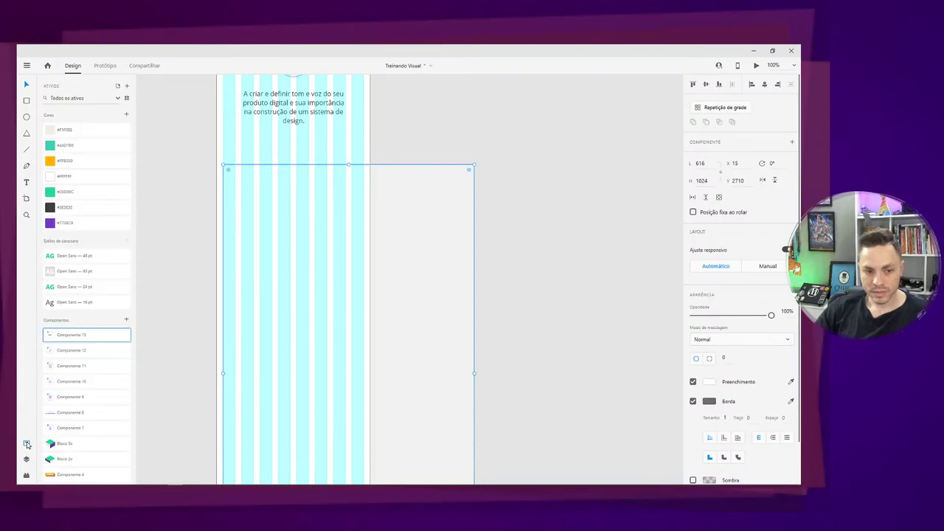
click(88, 224)
mouse_move(351, 241)
mouse_down()
mouse_move(337, 229)
mouse_move(345, 234)
mouse_up()
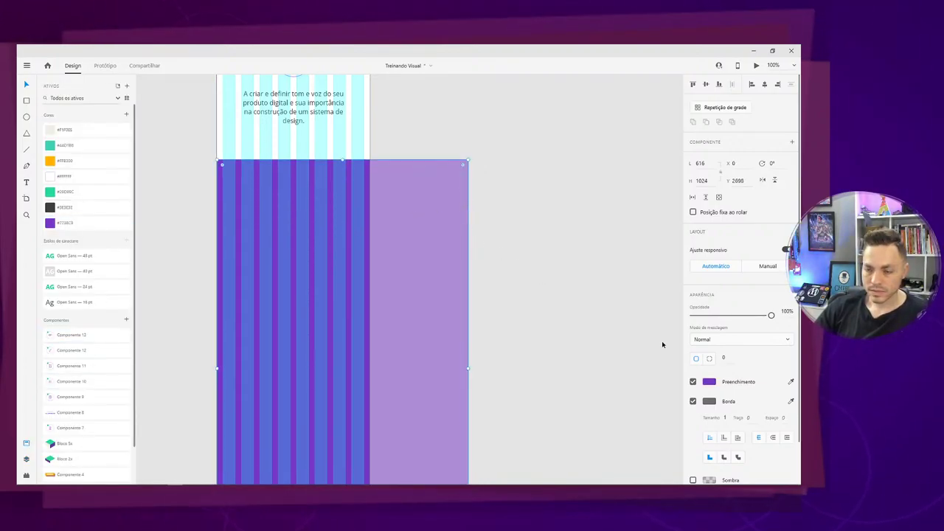
Move the rectangle's right-hand corner points in to the artboard's edge, setting the upper one at X 375, Y 2883 for a slanted top.
double_click(468, 162)
drag(467, 161, 370, 221)
scroll(413, 270, down, 8)
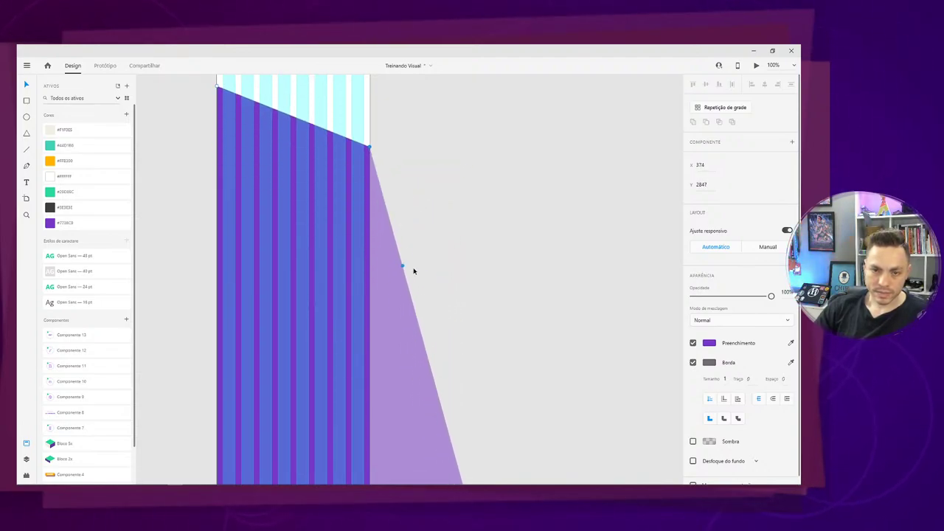
drag(467, 383, 370, 385)
scroll(345, 265, up, 6)
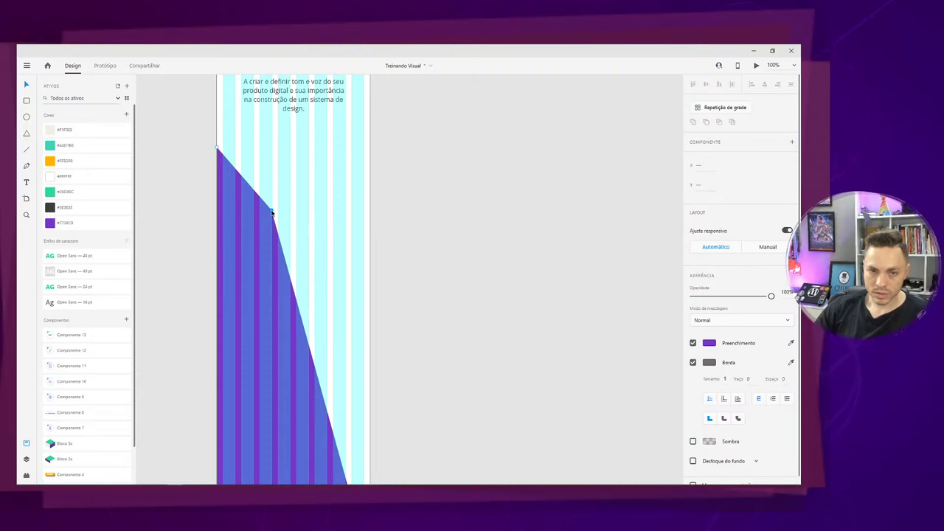
double_click(272, 212)
double_click(273, 213)
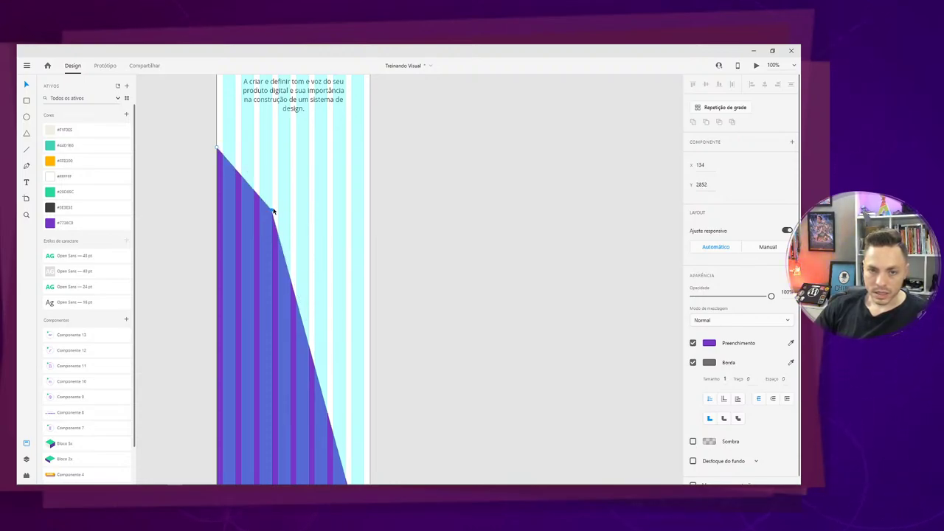
drag(274, 210, 370, 225)
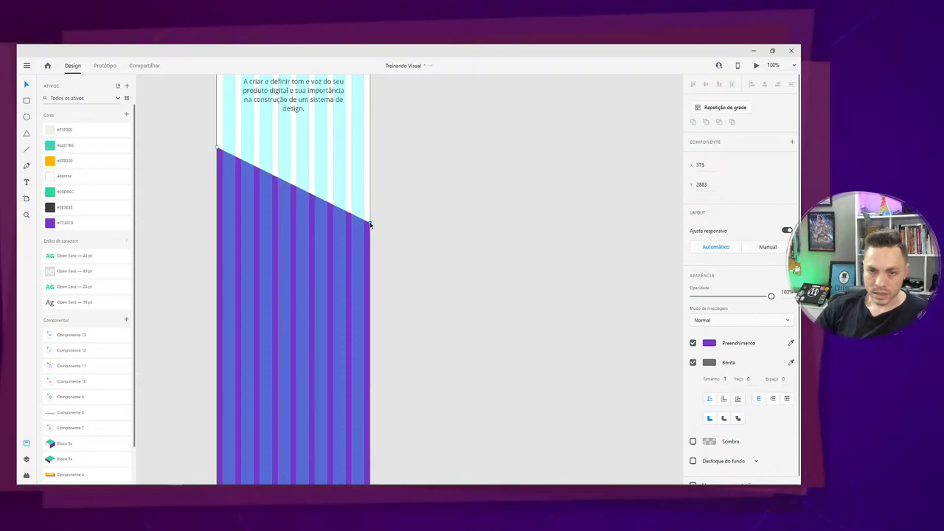
Compare the mobile header's slanted lower edge with the slanted top of the new purple shape.
scroll(368, 218, up, 15)
scroll(369, 217, left, 3)
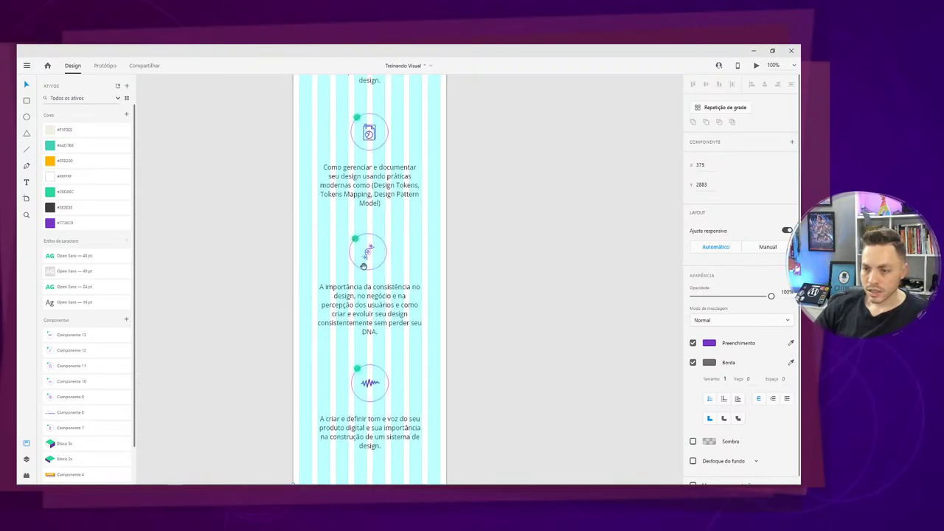
scroll(375, 426, up, 10)
scroll(375, 426, left, 2)
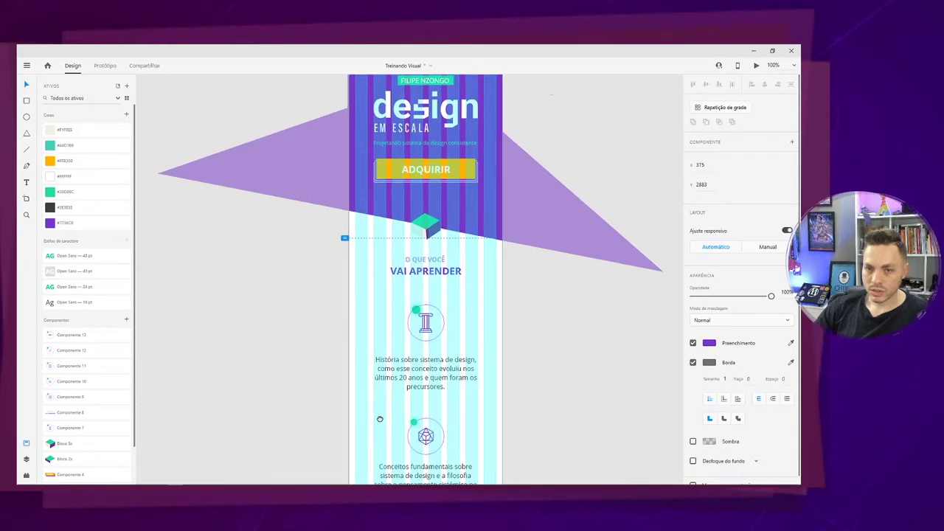
scroll(337, 109, down, 8)
scroll(337, 108, right, 3)
scroll(337, 109, down, 10)
scroll(336, 108, right, 2)
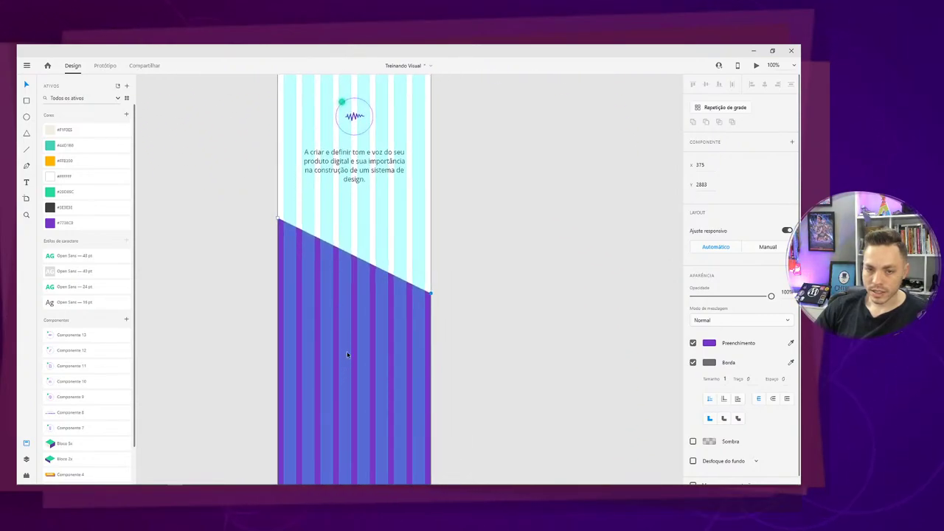
Move the purple shape up to the header's slanted lower edge, with its origin at X -1, Y 727.
drag(402, 304, 406, 217)
scroll(406, 217, up, 4)
drag(399, 285, 387, 166)
scroll(388, 174, down, 3)
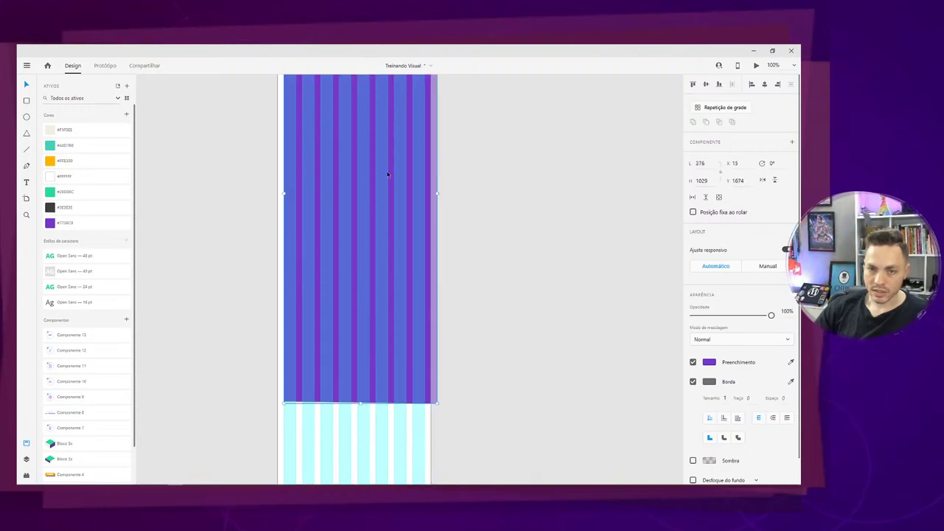
scroll(344, 360, up, 8)
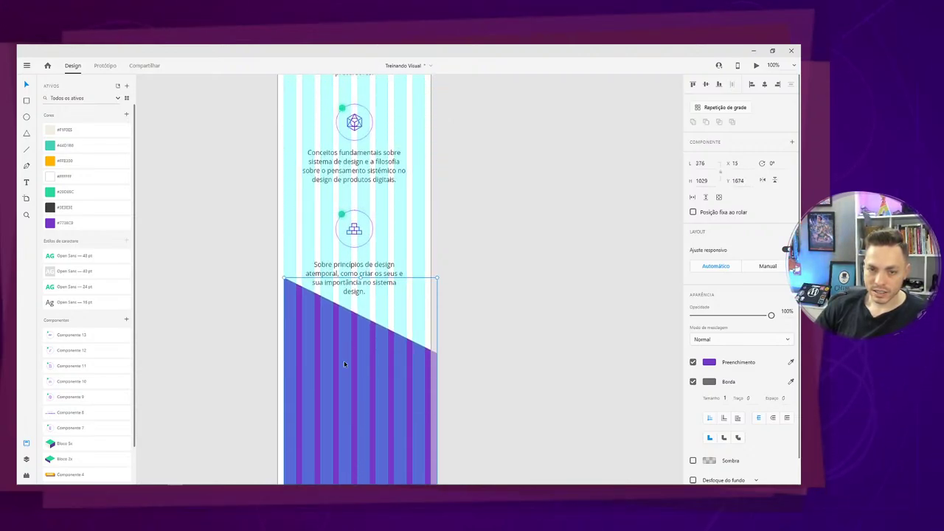
drag(343, 364, 385, 86)
scroll(349, 194, up, 1)
click(275, 156)
scroll(280, 309, up, 5)
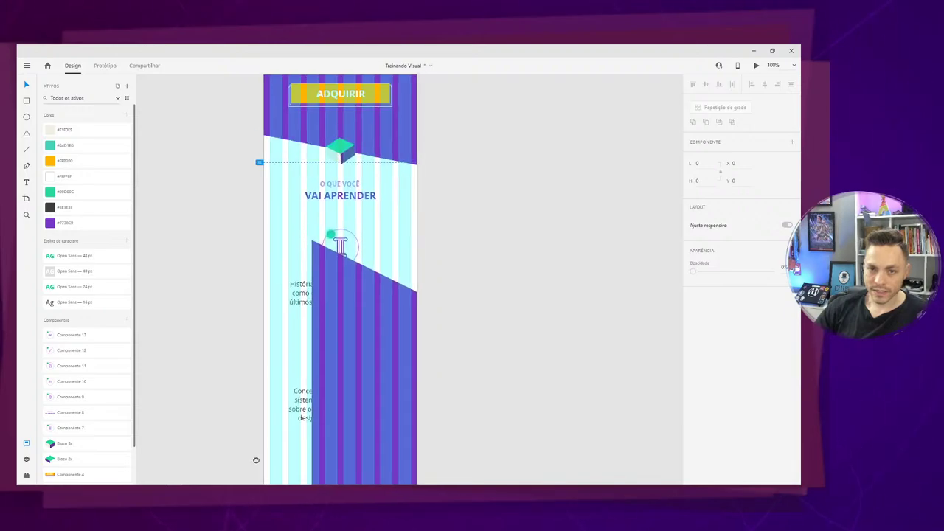
click(312, 309)
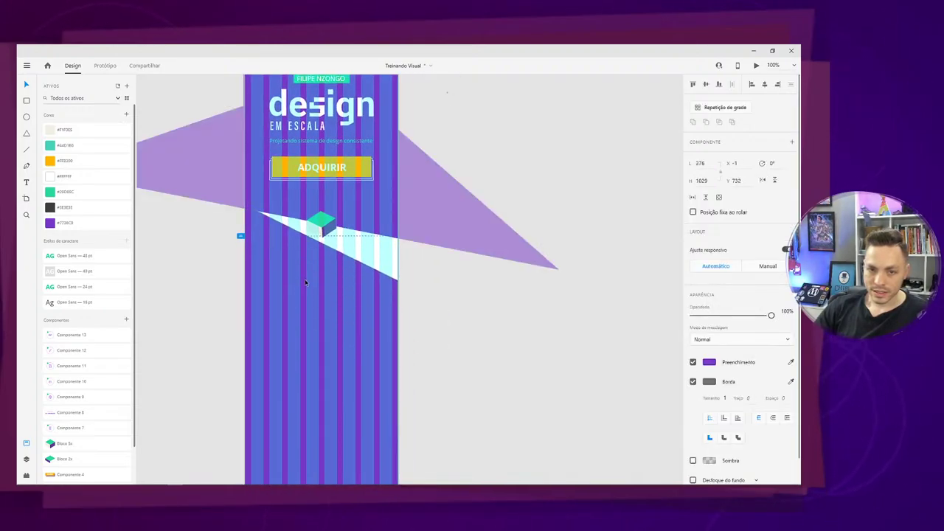
mouse_move(305, 277)
mouse_down()
mouse_move(304, 253)
mouse_move(314, 261)
mouse_move(303, 284)
mouse_up()
Match the purple shape's slope to the header's edge by raising its upper right-hand corner point to X 375, Y 814.
double_click(380, 286)
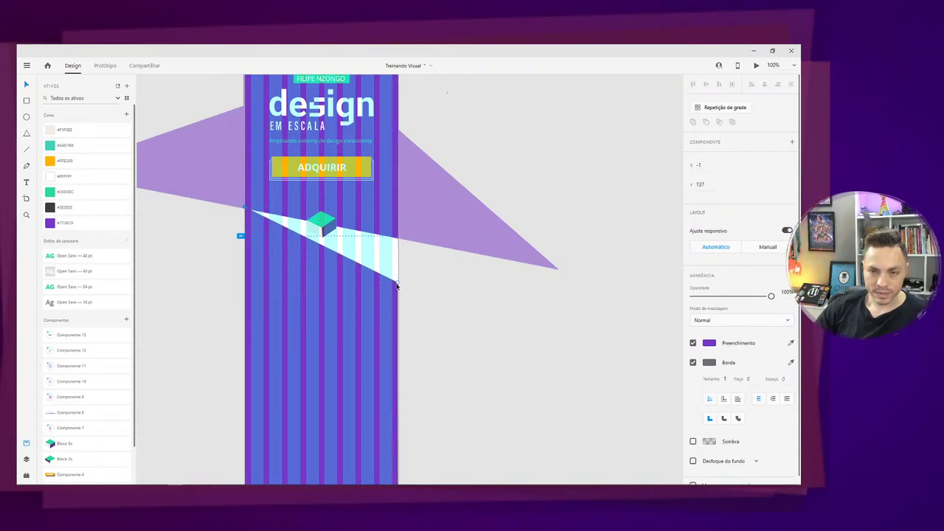
drag(400, 280, 399, 241)
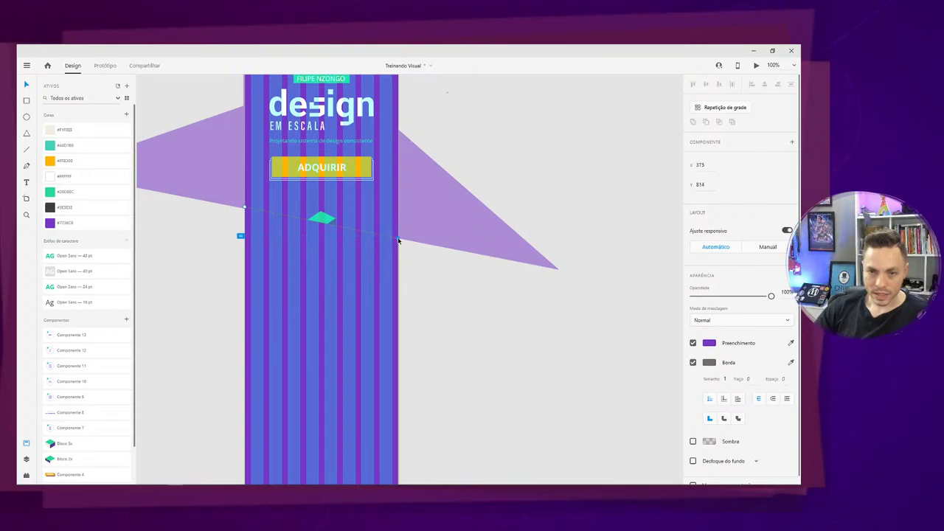
click(406, 313)
Move the purple shape back down below the waveform item, to X 0, Y 2682.
drag(377, 289, 365, 510)
drag(403, 377, 414, 88)
drag(391, 348, 377, 190)
drag(349, 249, 362, 506)
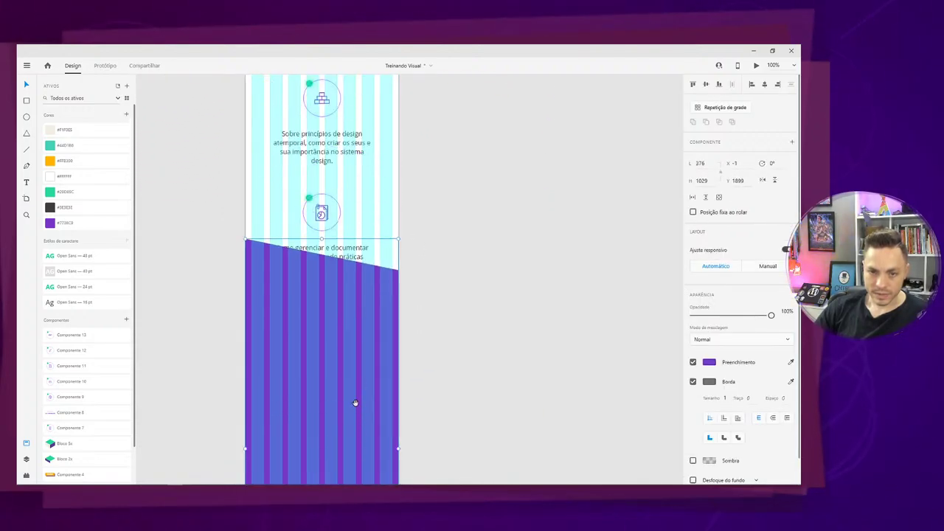
drag(387, 405, 328, 289)
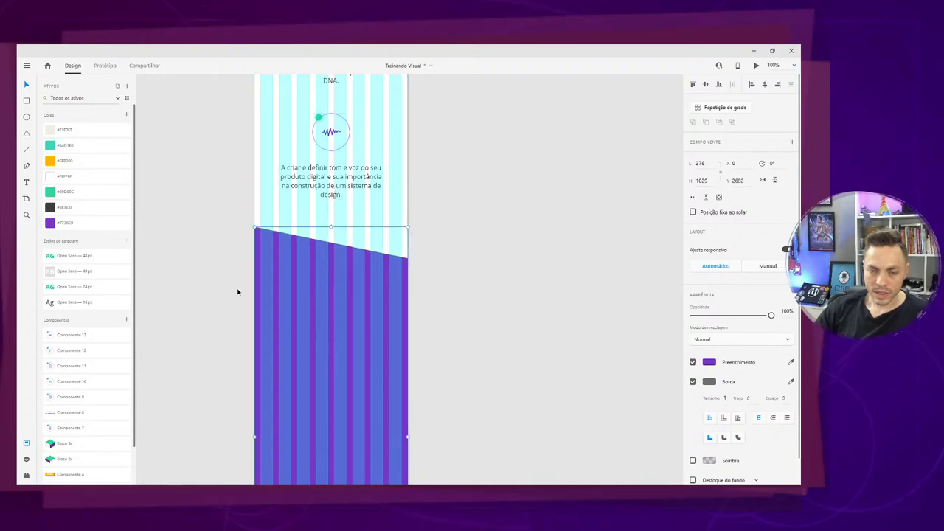
Nudge the purple shape up to Y 2675 while checking its distance from the waveform item's text.
key(Up)
key(Up)
key(Up)
key(alt)
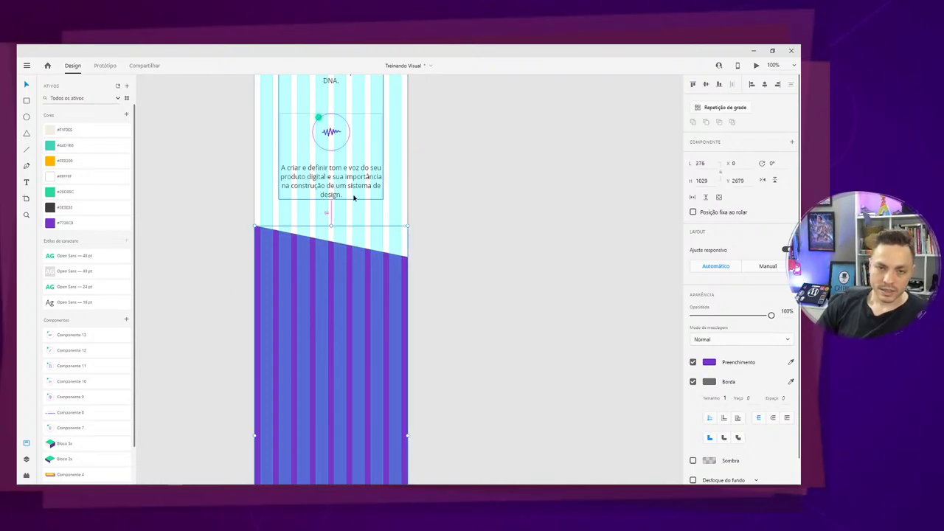
key(Up)
key(Up)
key(Up)
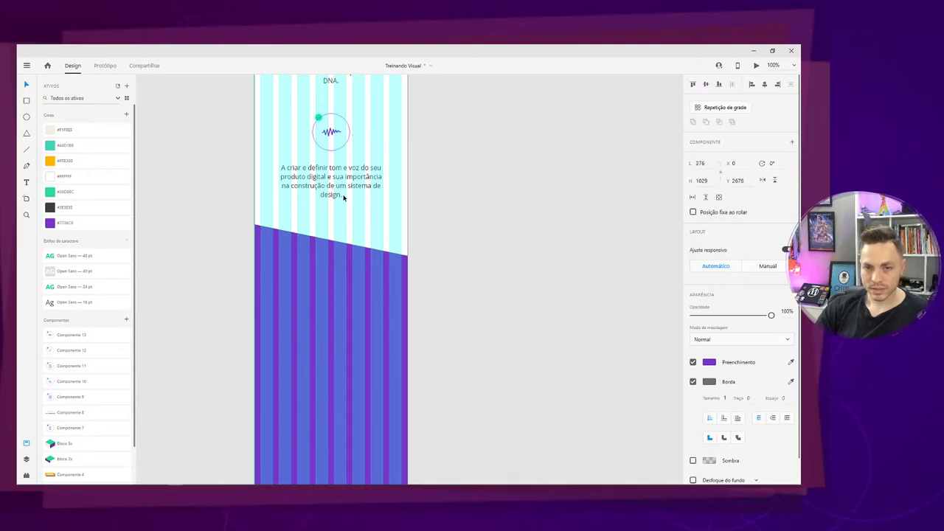
key(Up)
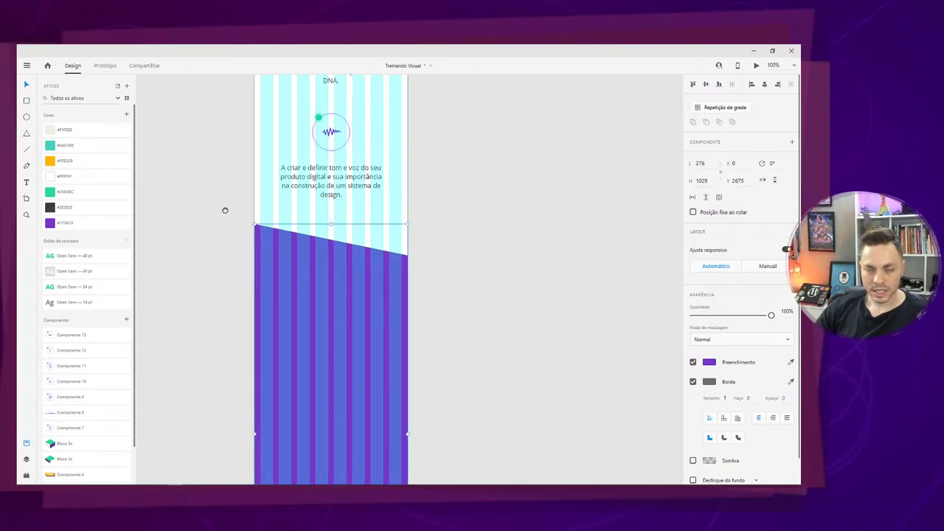
Copy the desktop Capítulos title, both paragraphs and the divider line, and paste them into the mobile artboard.
drag(225, 211, 606, 194)
drag(381, 219, 538, 277)
click(286, 154)
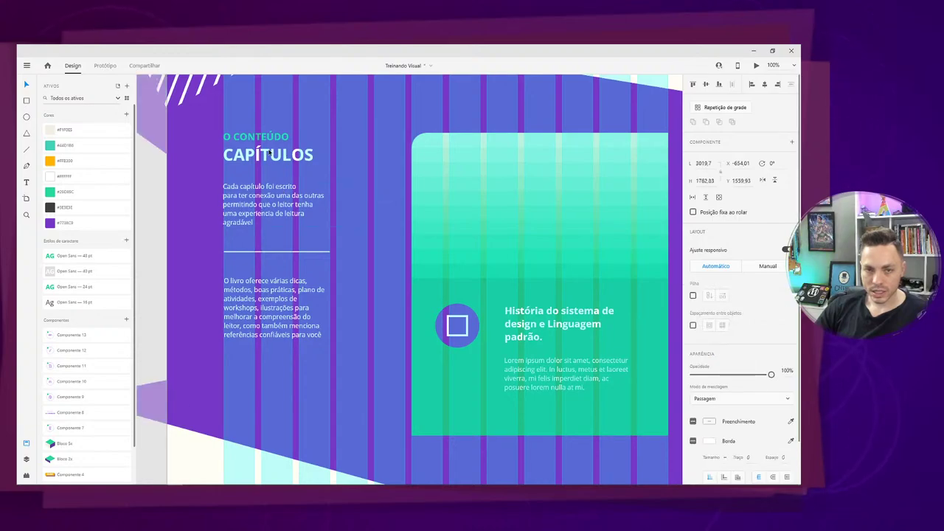
click(273, 168)
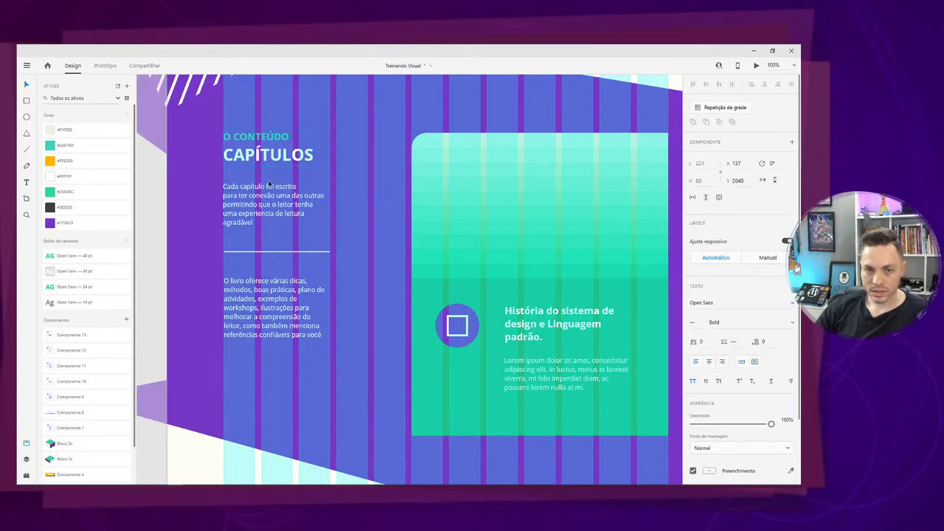
shift+click(274, 255)
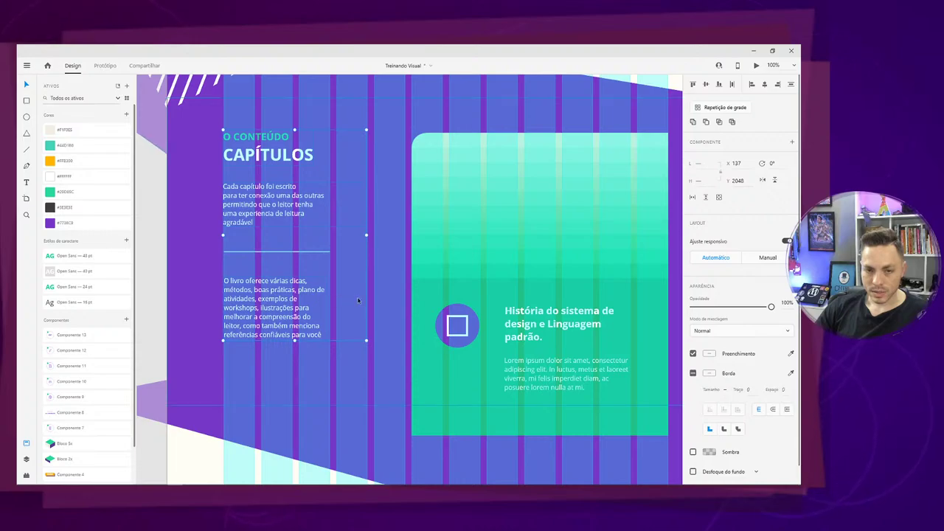
scroll(358, 300, right, 10)
click(369, 284)
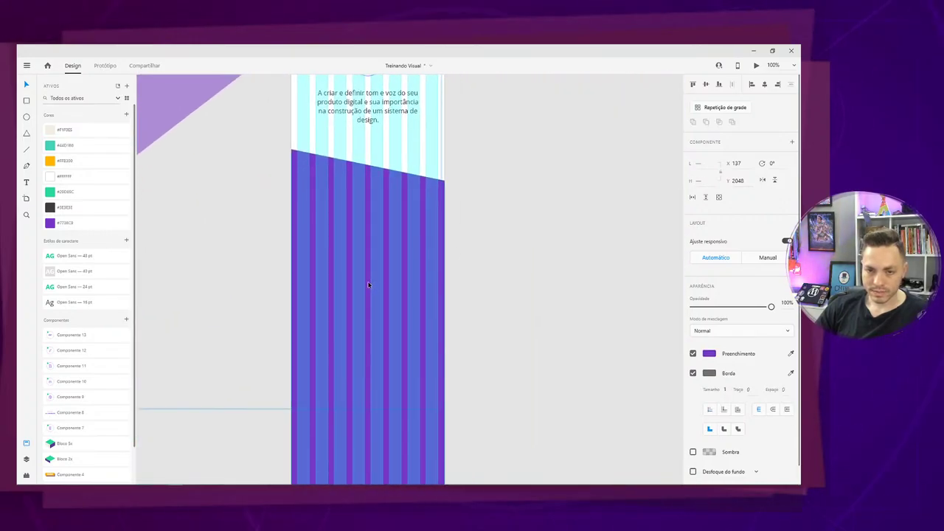
click(368, 285)
key(ctrl+v)
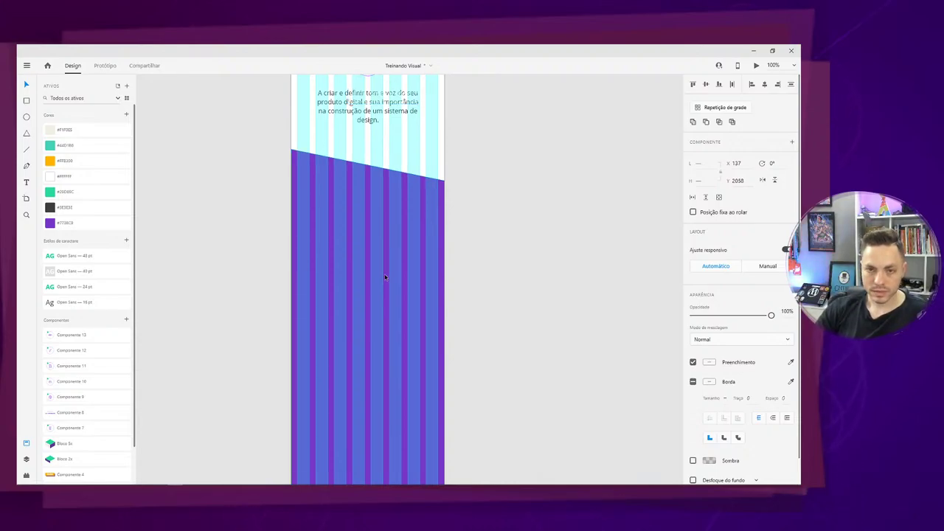
Move the pasted Capítulos title, paragraphs and divider down onto the mobile purple shape, at X 78, Y 2824.
key(shift+Down)
key(shift+Down)
key(shift+Down)
key(shift+Down)
key(shift+Down)
key(shift+Down)
key(shift+Down)
key(shift+Down)
key(shift+Down)
key(shift+Down)
key(shift+Down)
key(shift+Down)
key(shift+Down)
key(shift+Down)
key(shift+Down)
key(shift+Down)
key(shift+Down)
key(shift+Down)
key(shift+Down)
key(shift+Down)
key(shift+Down)
key(shift+Down)
key(shift+Down)
key(shift+Down)
key(shift+Down)
key(shift+Down)
key(shift+Down)
key(shift+Down)
key(shift+Down)
key(shift+Down)
key(shift+Down)
key(shift+Down)
key(shift+Down)
key(shift+Down)
key(shift+Down)
key(shift+Down)
key(shift+Down)
key(shift+Down)
key(shift+Down)
key(shift+Down)
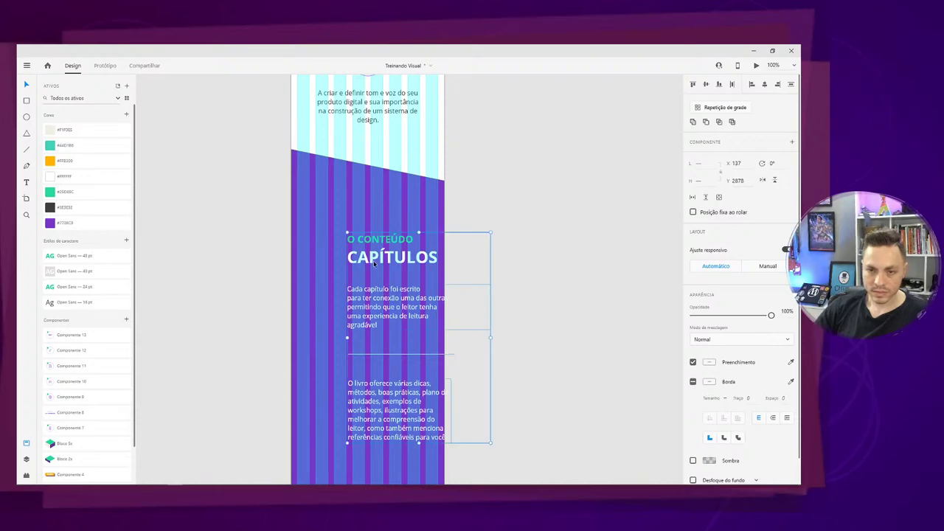
drag(374, 263, 350, 242)
click(487, 253)
Compare the font sizes of the mobile O Conteúdo and Capítulos lines with those of the Vai Aprender title.
double_click(375, 238)
double_click(374, 237)
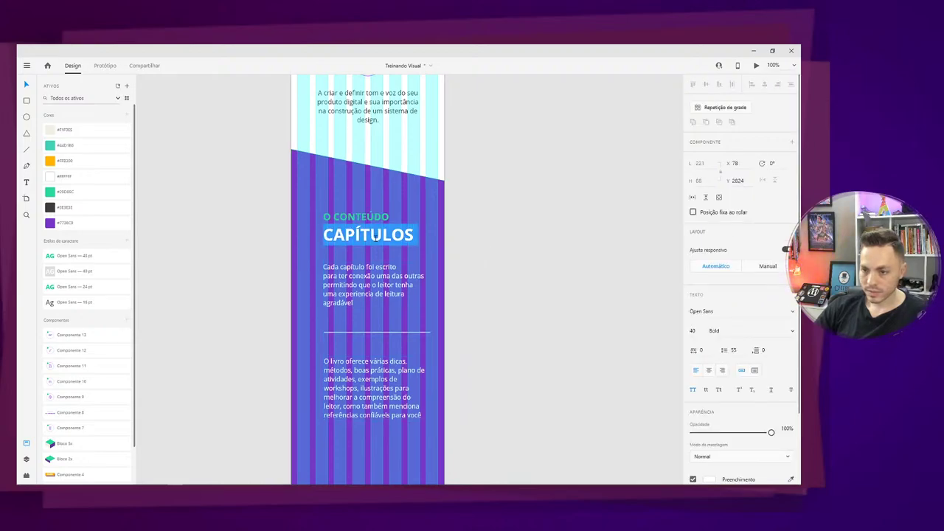
triple_click(373, 216)
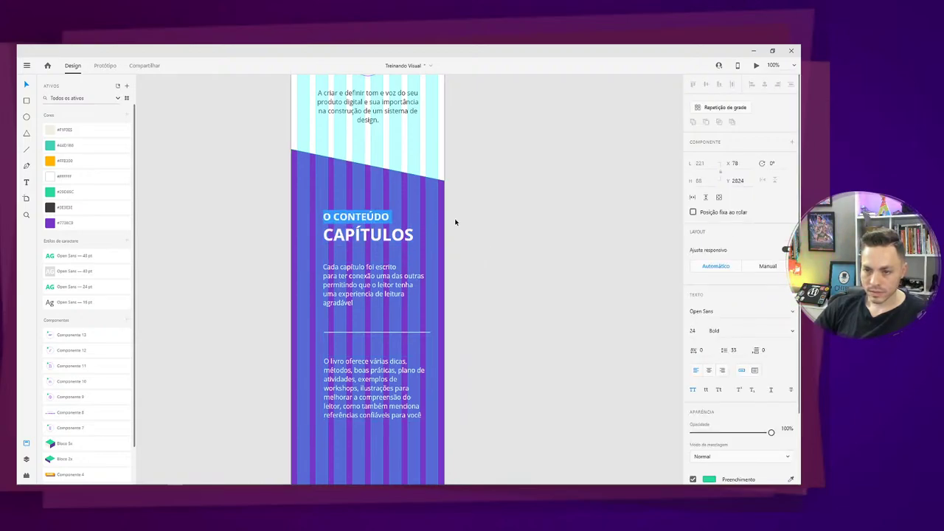
key(Escape)
scroll(457, 196, up, 10)
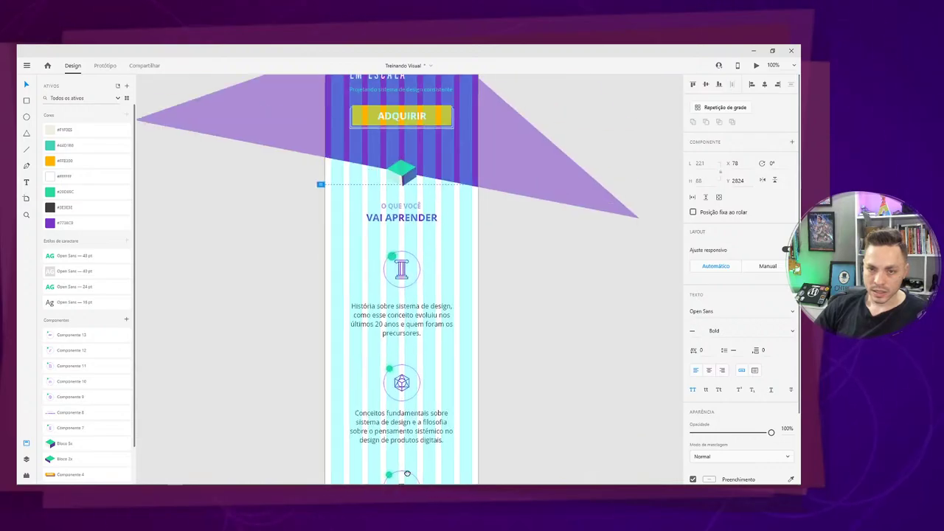
click(408, 258)
double_click(409, 259)
double_click(409, 260)
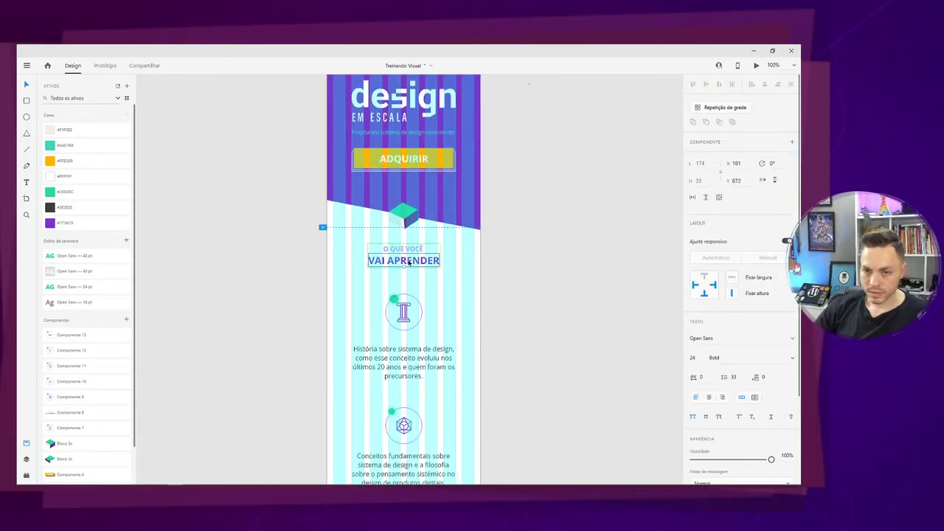
double_click(409, 261)
click(539, 270)
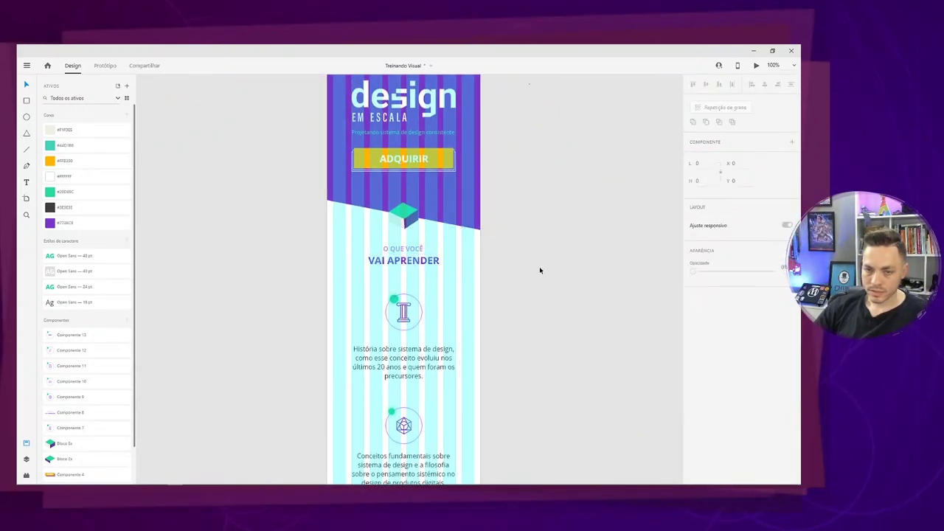
Hide the column grid, review the mobile page from the header to Capítulos, and select the Learn group.
key(ctrl+shift+')
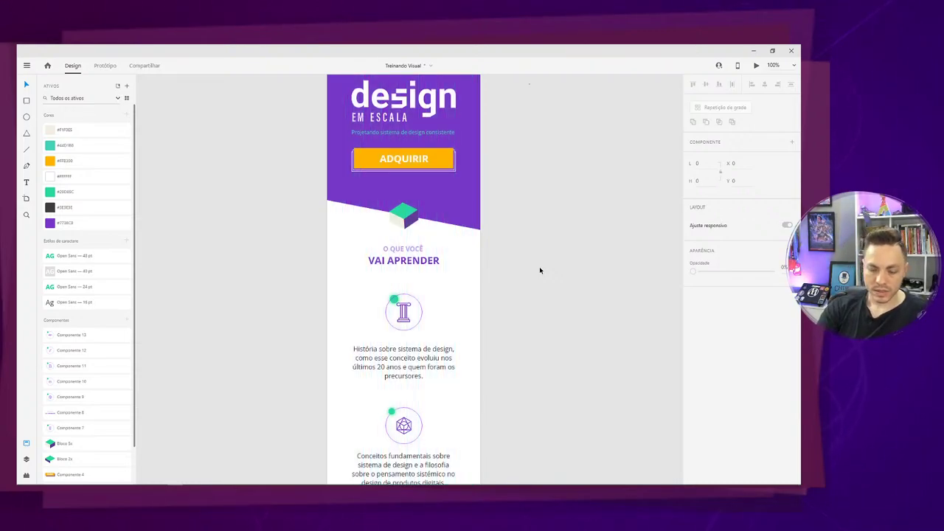
key(ctrl+minus)
scroll(512, 155, down, 5)
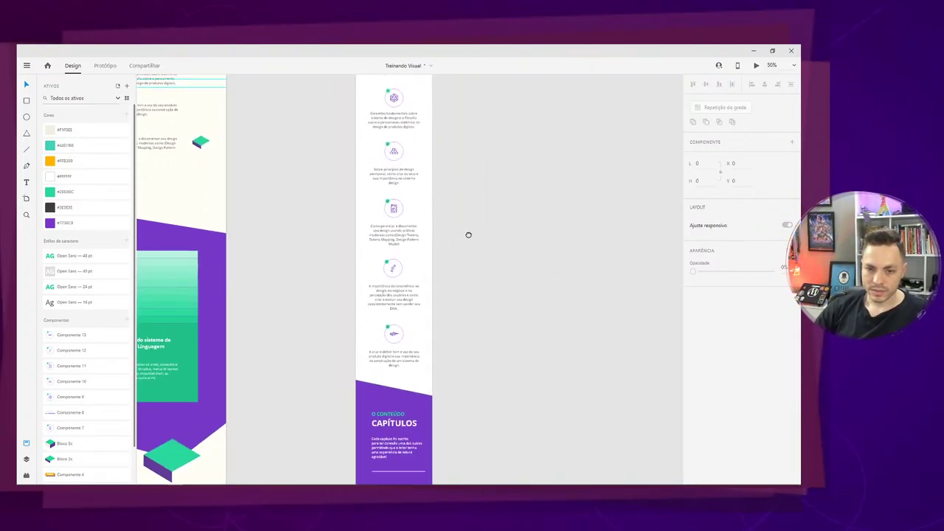
scroll(473, 165, up, 4)
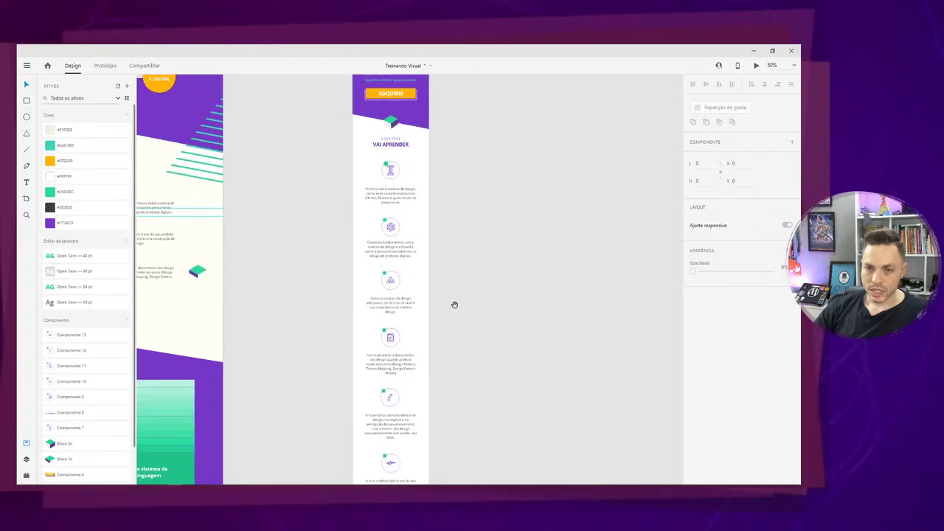
click(402, 169)
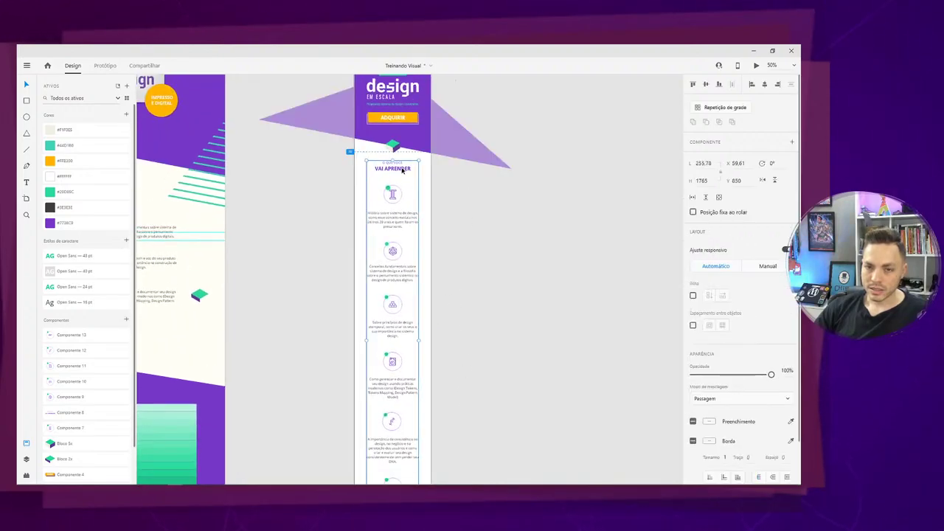
Compare the font size of the mobile Capítulos title with that of the Vai Aprender title.
scroll(428, 236, down, 5)
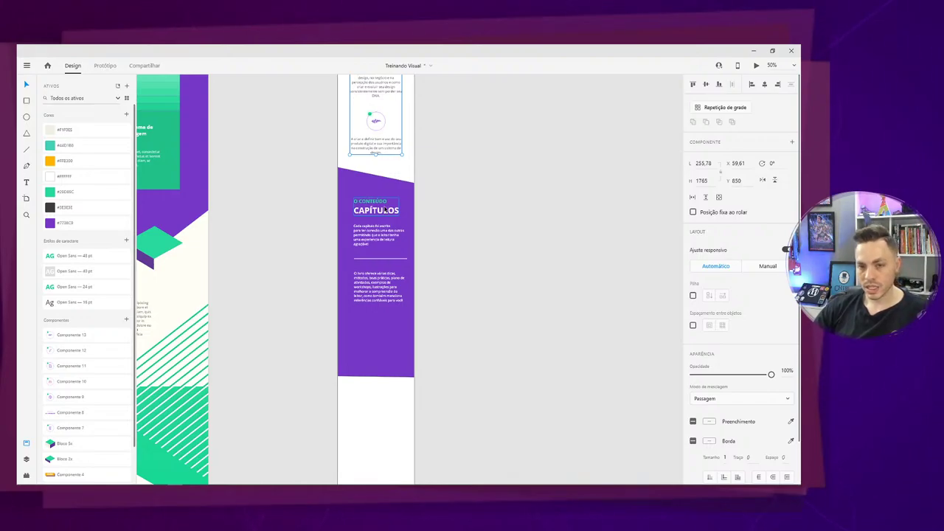
click(384, 210)
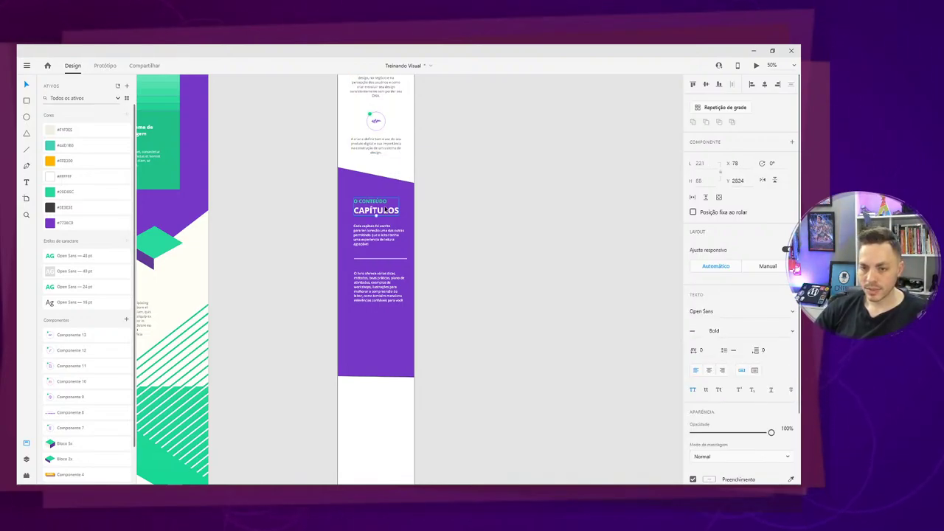
double_click(384, 211)
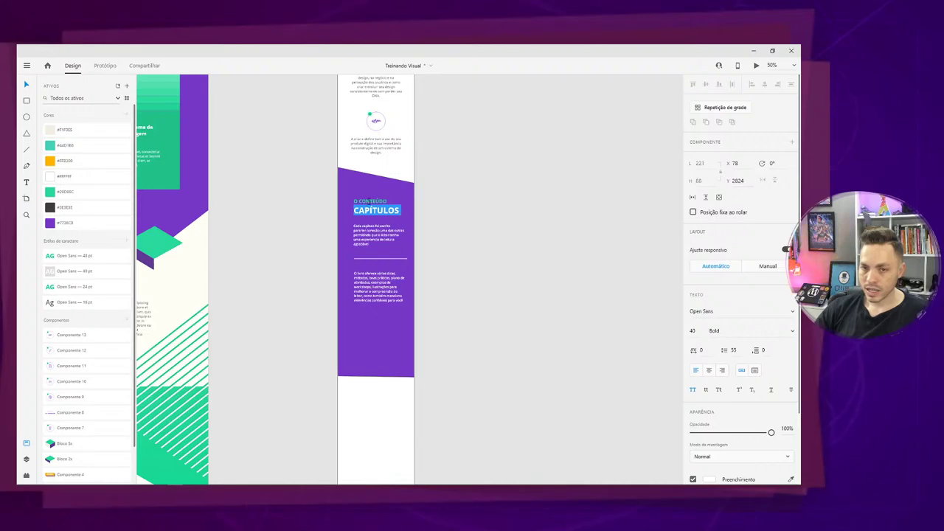
key(Escape)
scroll(451, 209, up, 5)
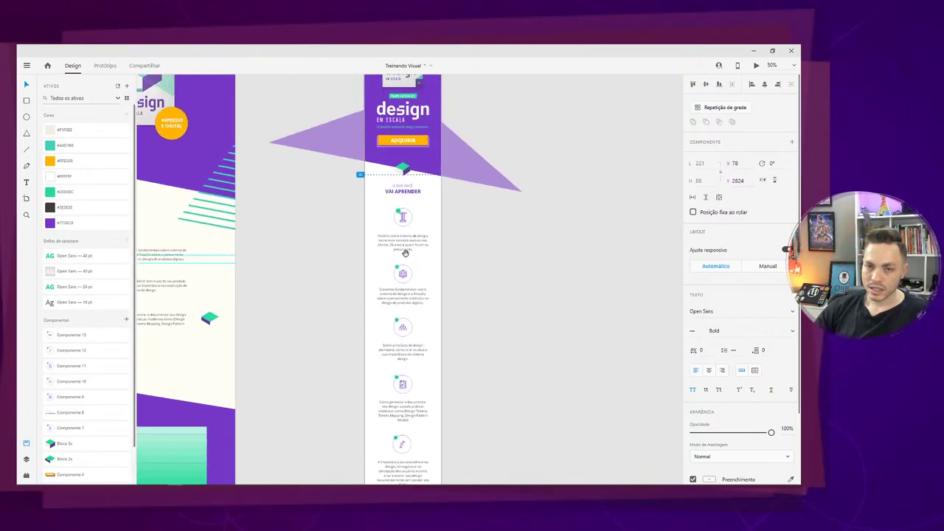
click(415, 197)
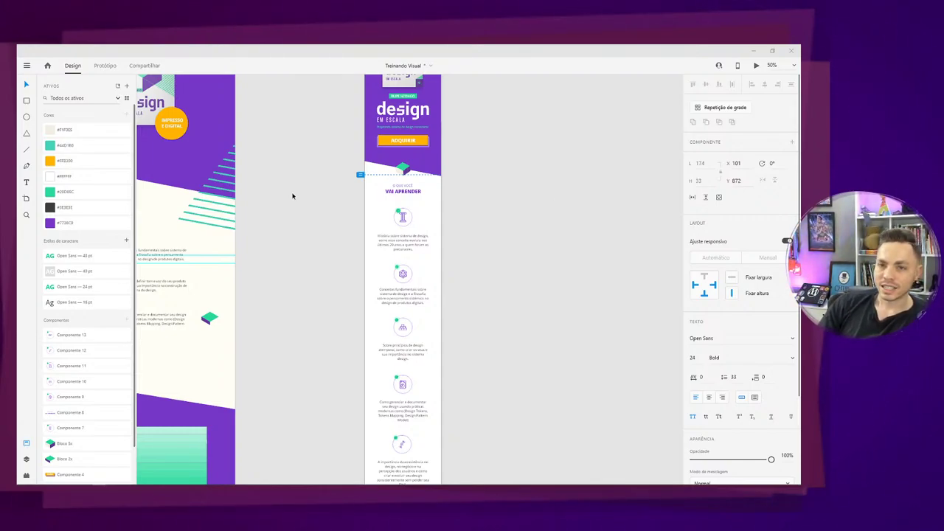
Review the mobile page from the header through the Learn items to the start of the Capítulos section.
scroll(448, 205, up, 3)
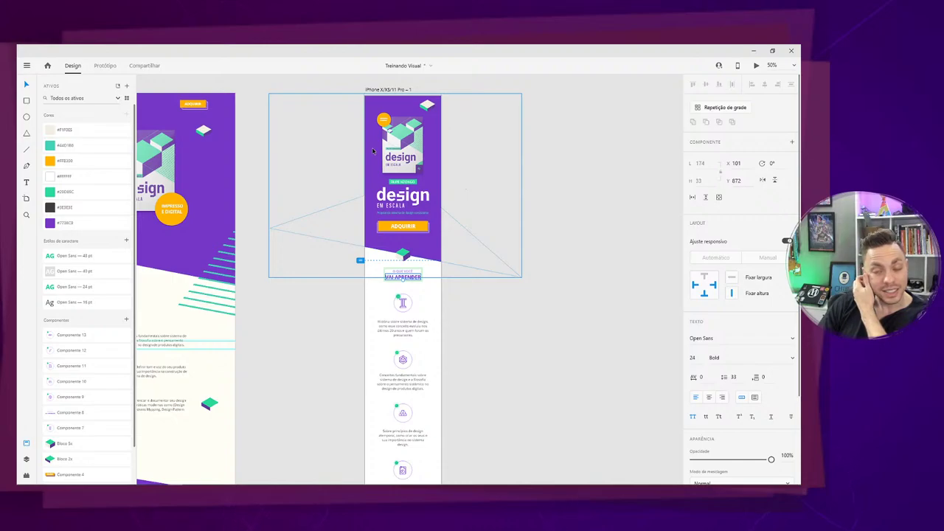
scroll(373, 159, down, 1)
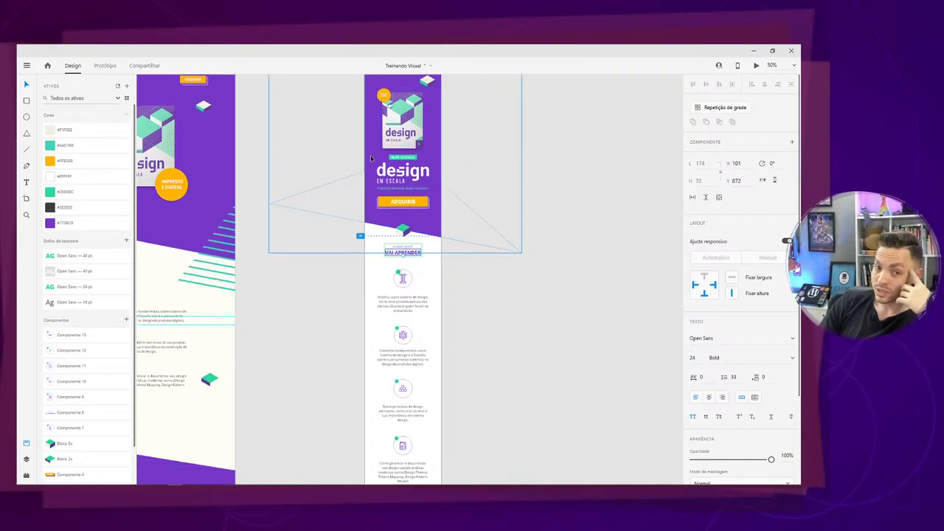
scroll(376, 164, up, 2)
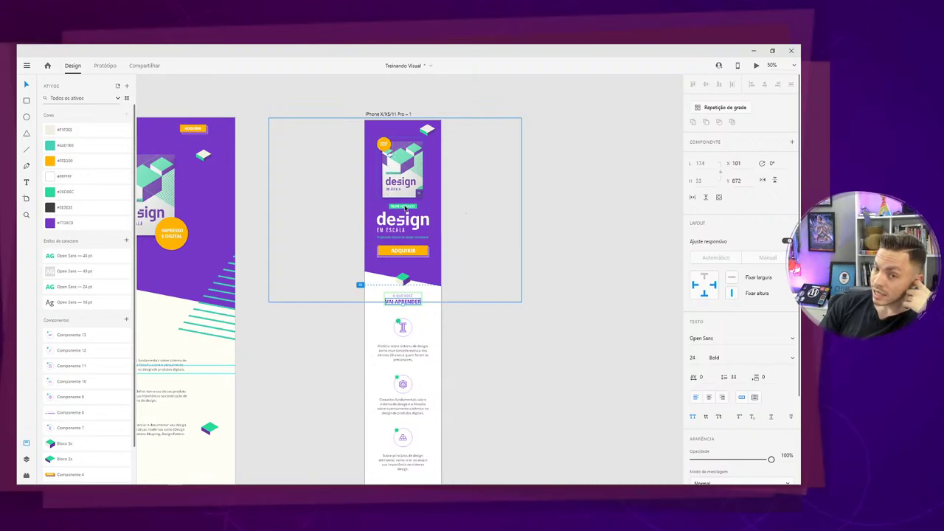
scroll(406, 273, down, 3)
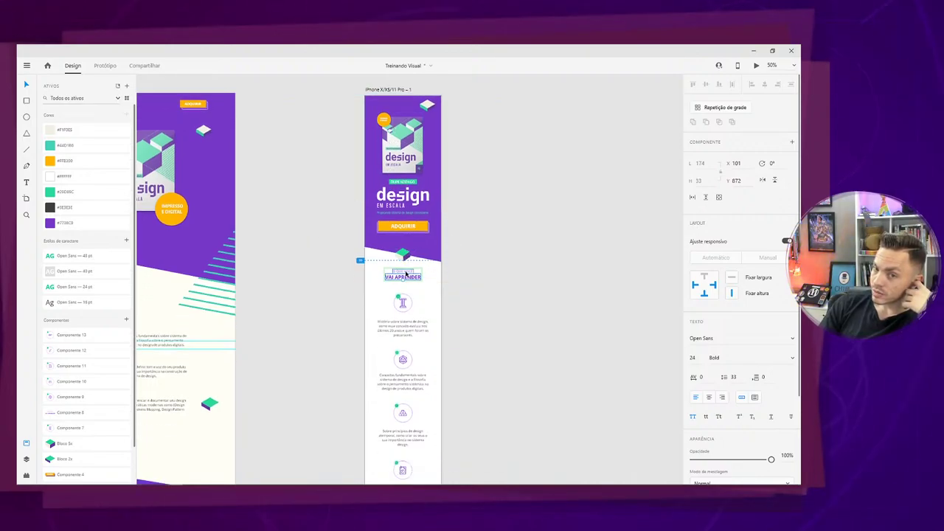
scroll(397, 276, down, 3)
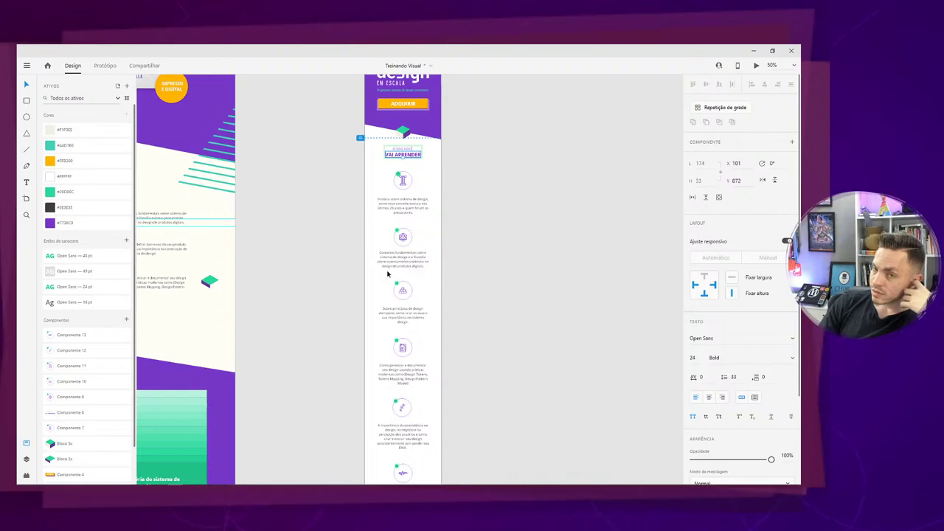
scroll(387, 274, down, 3)
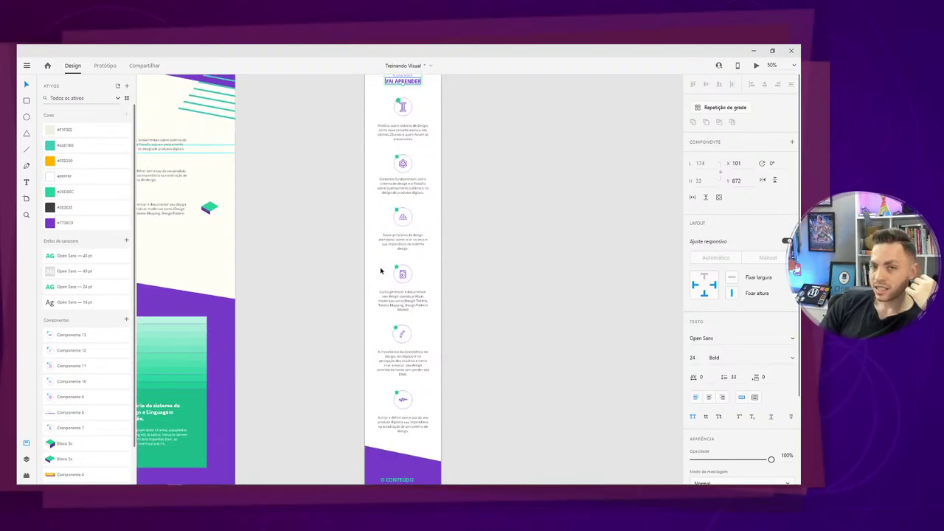
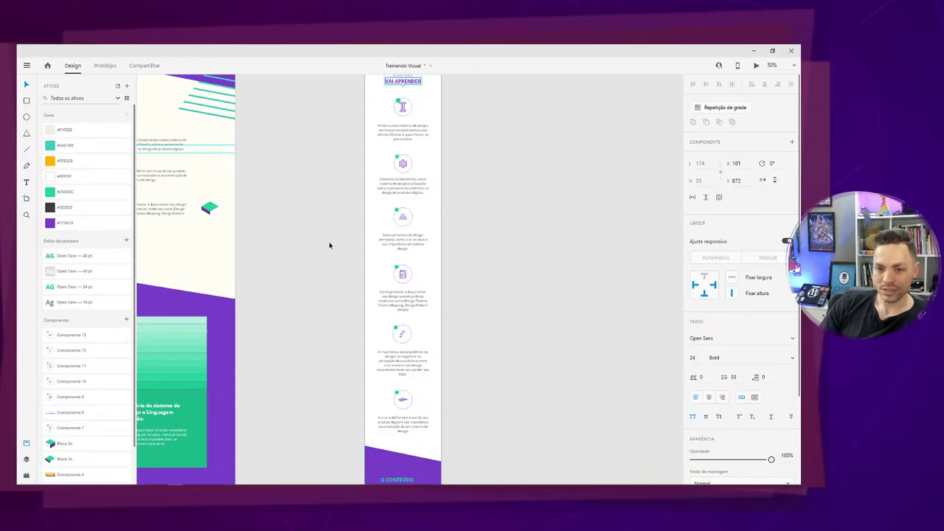
Check the text settings of the first Capítulos paragraph and of the Capítulos title on the mobile artboard.
scroll(473, 379, down, 10)
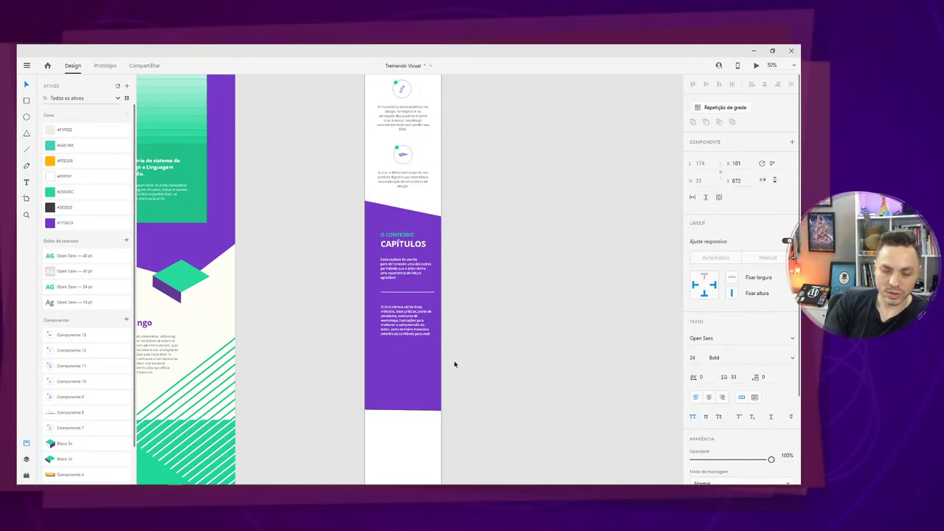
key(ctrl+equal)
key(ctrl+equal)
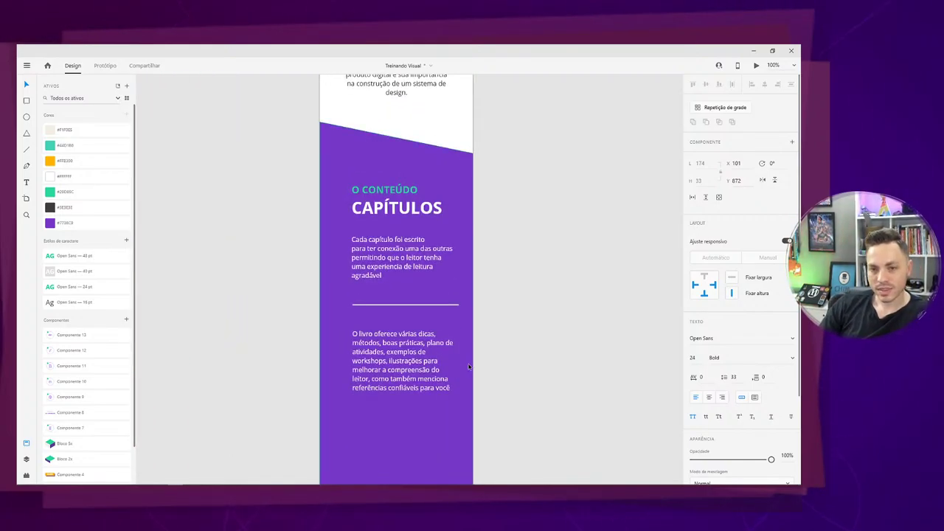
click(425, 252)
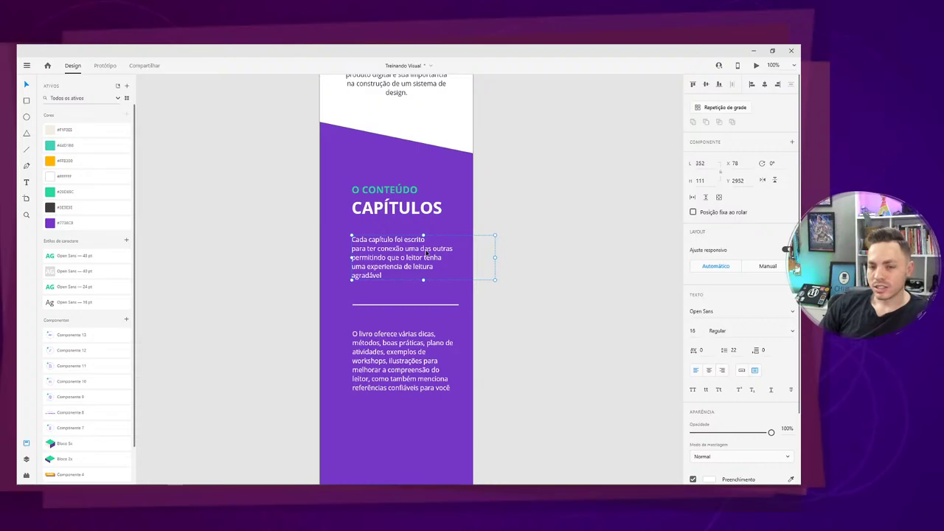
click(398, 210)
double_click(400, 209)
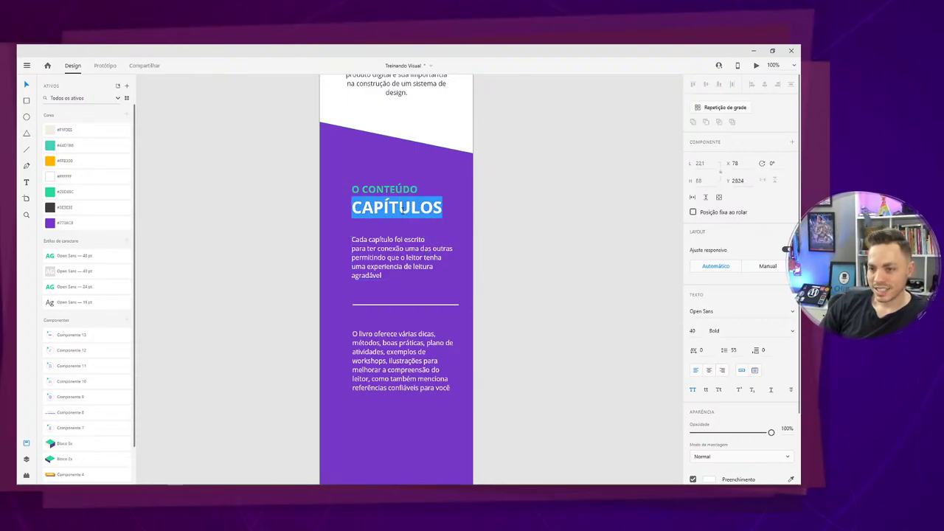
key(Escape)
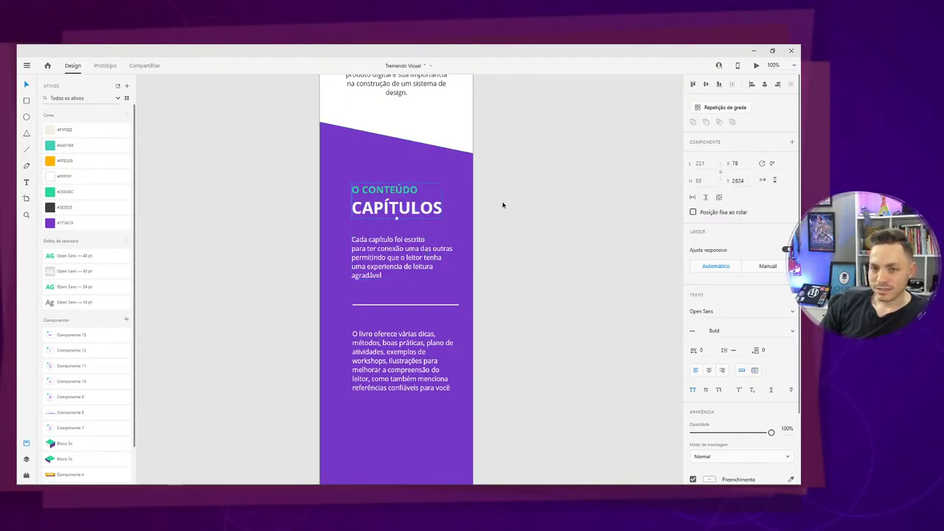
Set the mobile Vai Aprender title to font size 40 and the O Que Você line above it to 24.
scroll(451, 220, up, 5)
scroll(451, 220, up, 10)
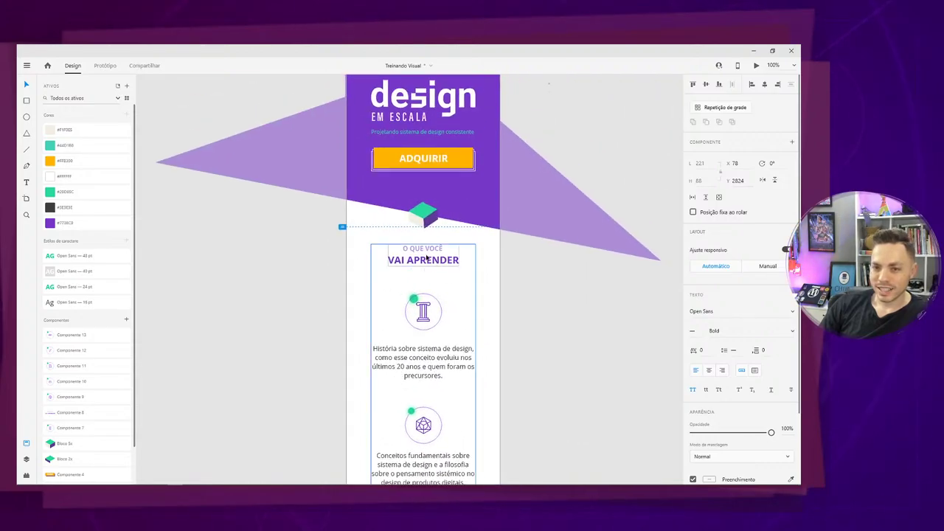
click(427, 263)
double_click(428, 263)
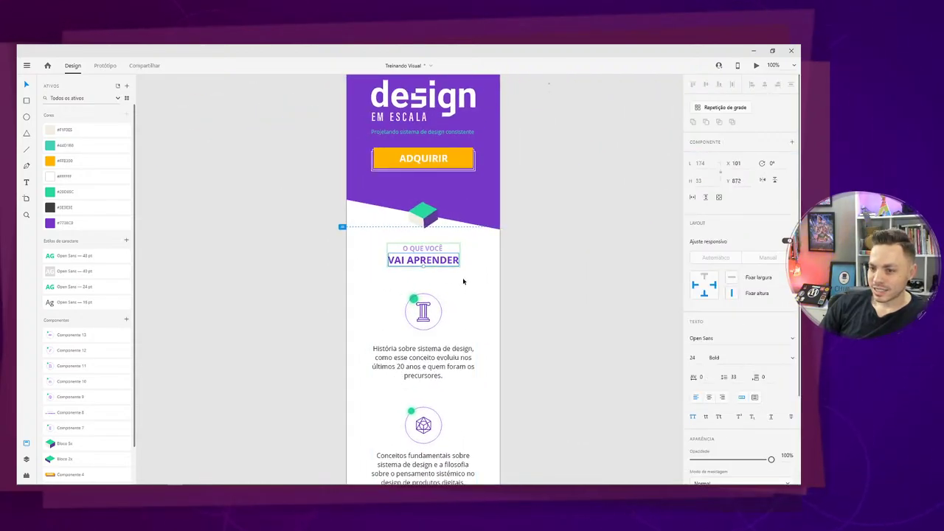
click(692, 358)
text(40)
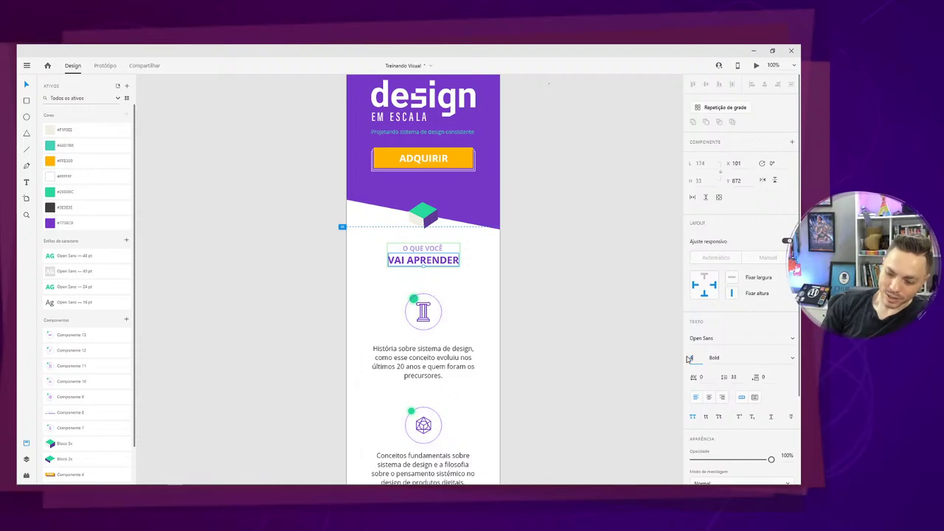
key(Return)
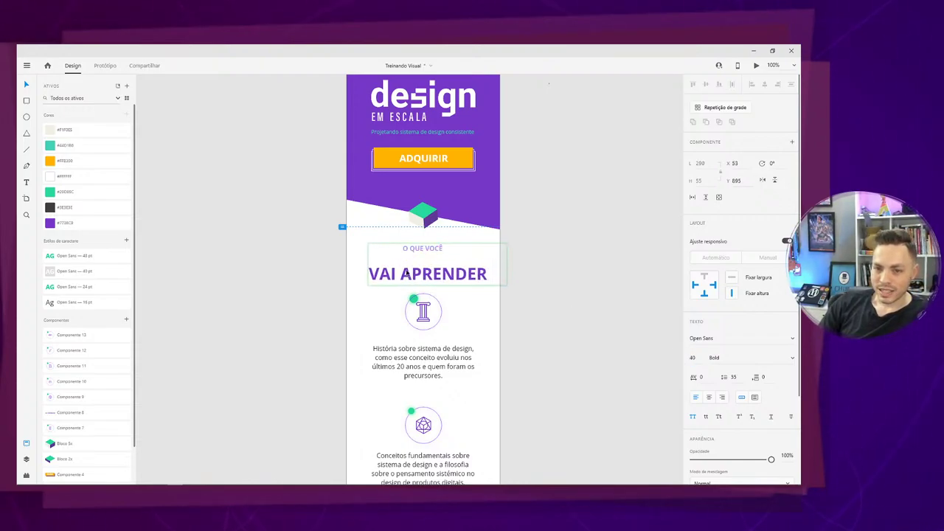
click(424, 251)
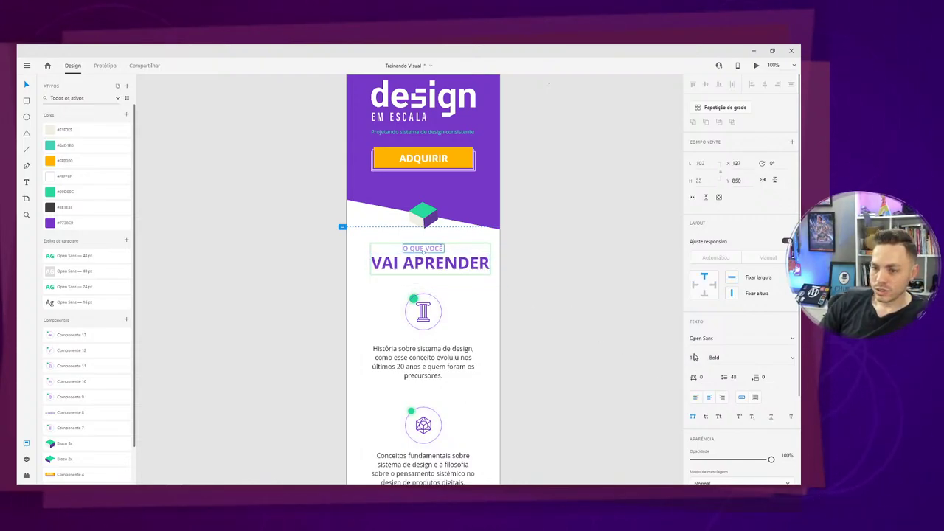
text(24)
key(Return)
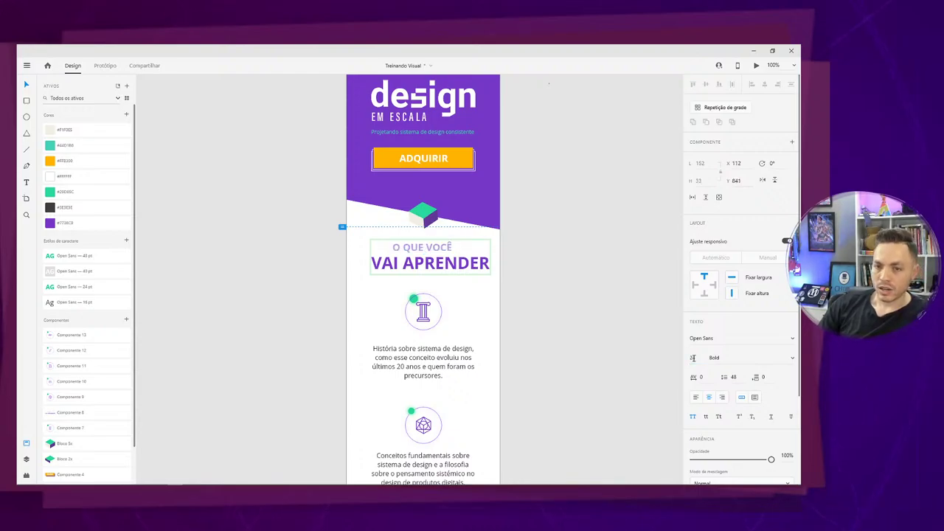
Center the enlarged Vai Aprender title at X 43 and place the O Que Você line just above it at Y 846.
drag(428, 265, 420, 266)
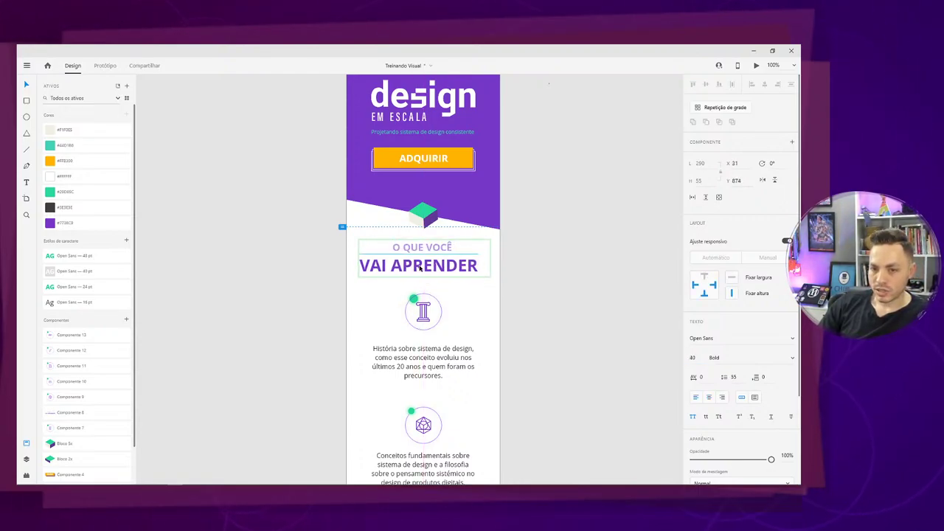
key(ctrl+shift+z)
key(ctrl+shift+z)
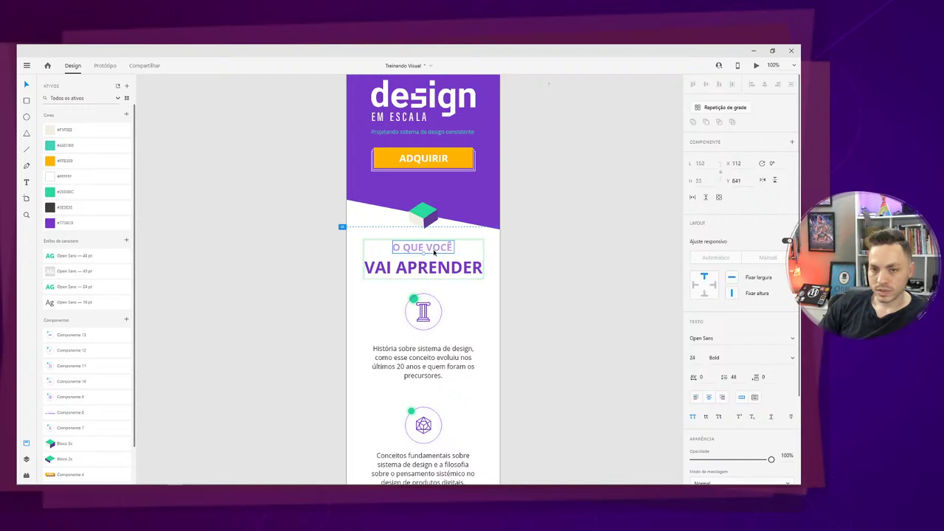
drag(434, 253, 436, 268)
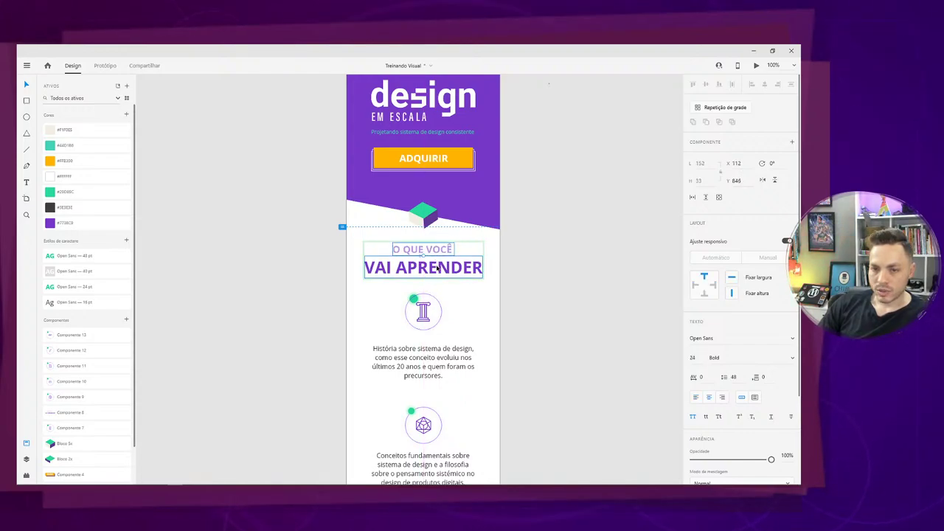
key(Escape)
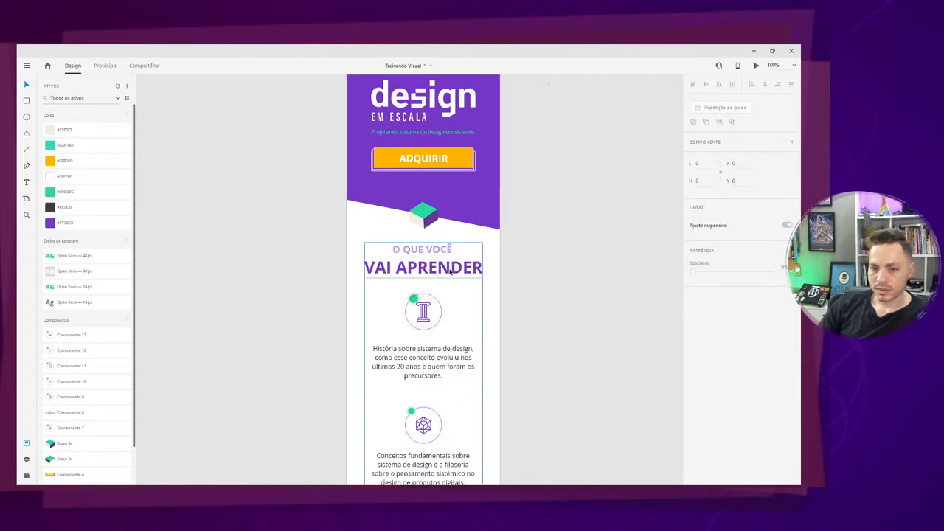
click(456, 271)
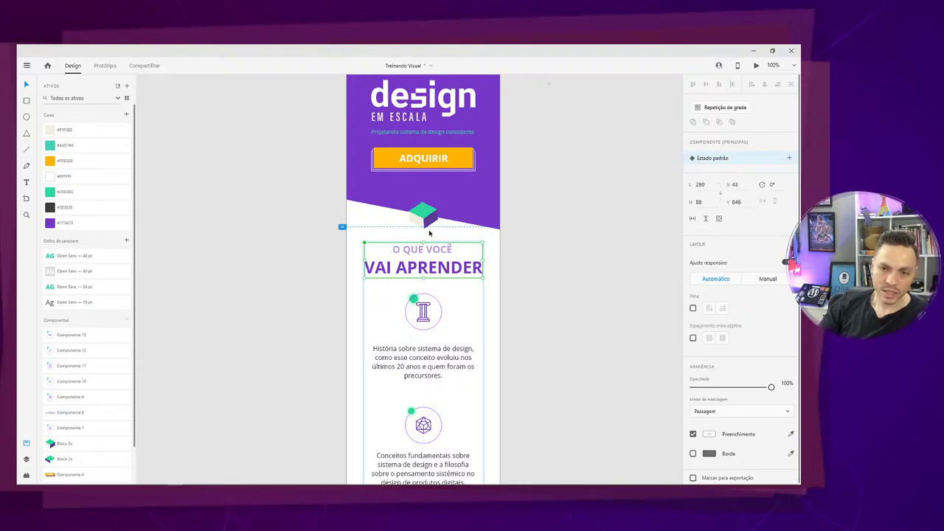
click(523, 255)
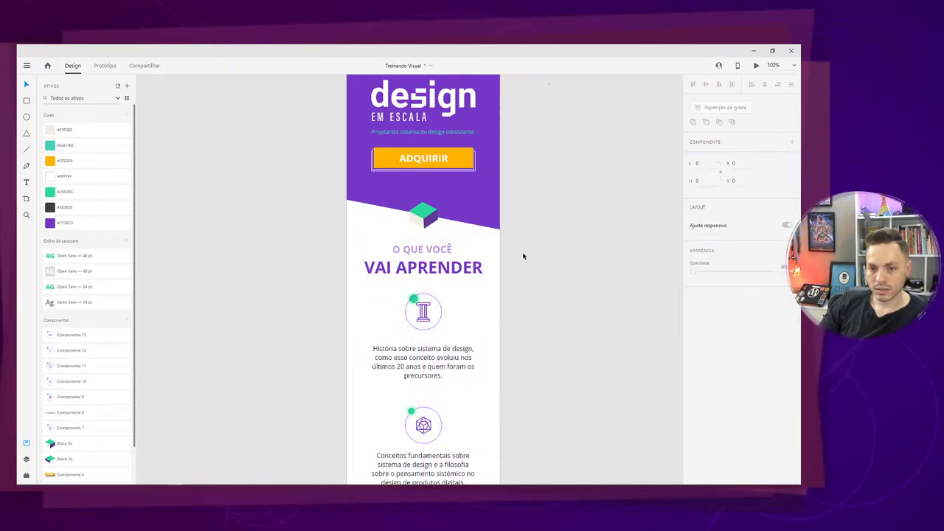
Review the mobile Learn section from its Vai Aprender heading through all items to the purple Capítulos background.
key(ctrl+minus)
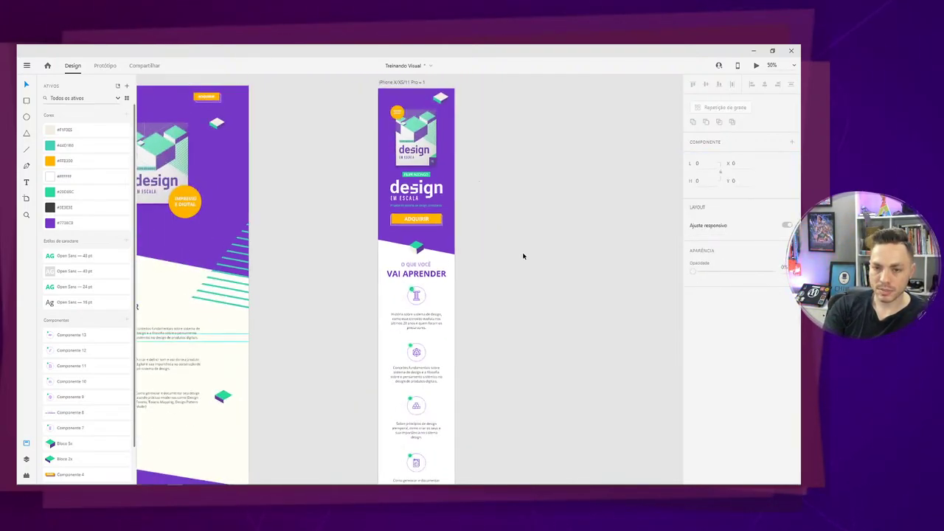
key(ctrl+plus)
scroll(448, 330, down, 1)
scroll(448, 329, down, 1)
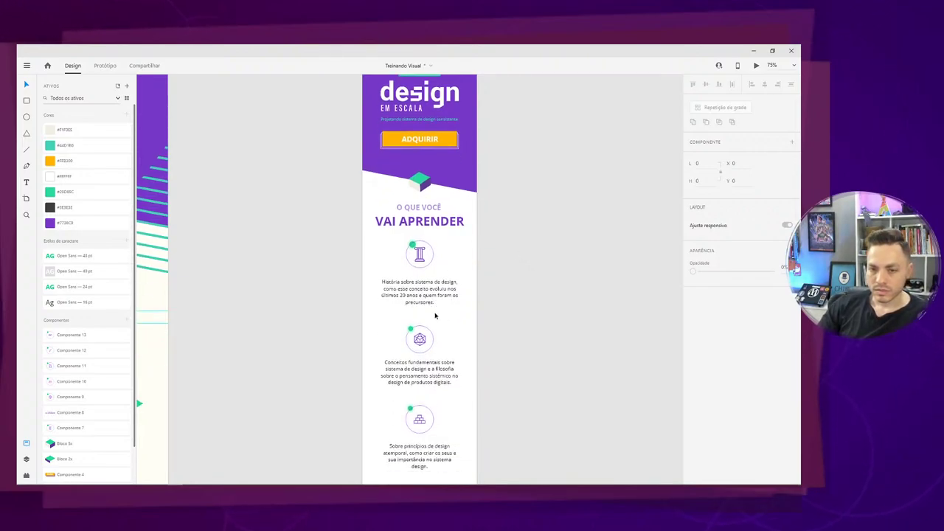
click(381, 243)
scroll(381, 243, down, 5)
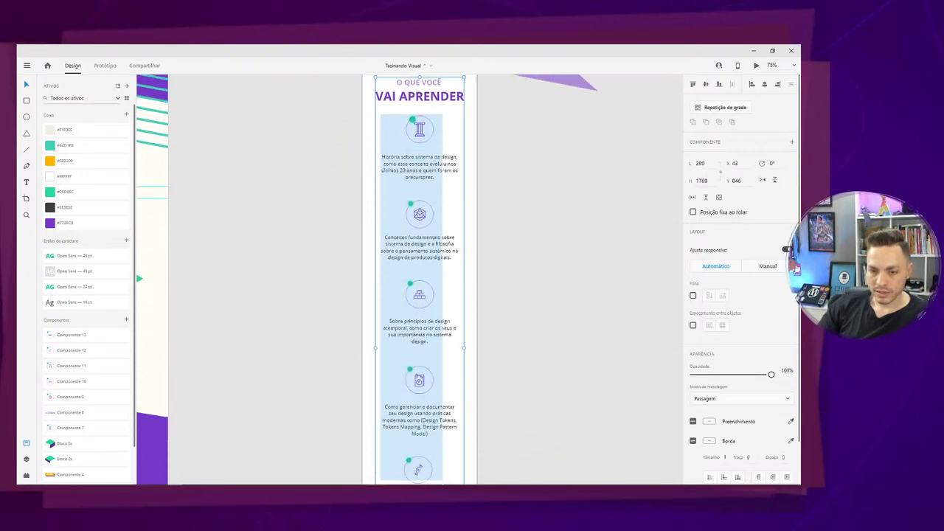
drag(442, 483, 447, 398)
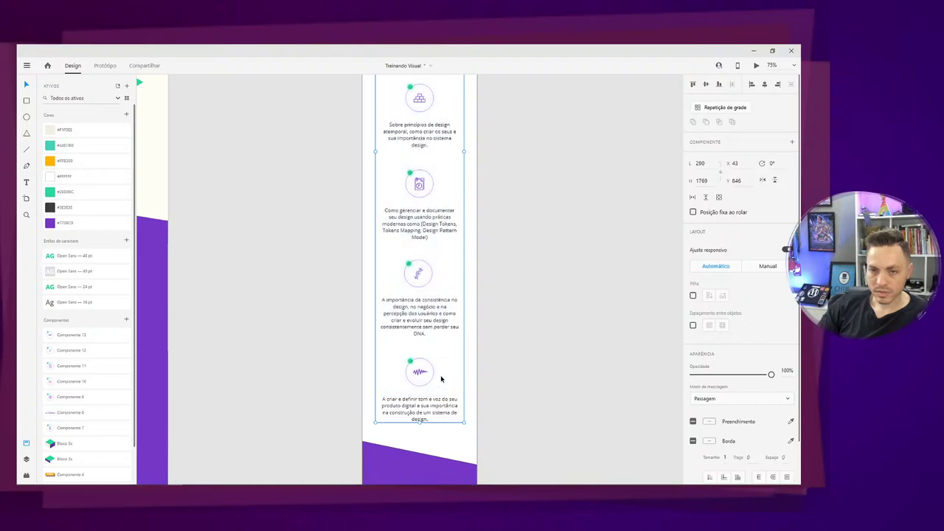
scroll(442, 347, up, 3)
scroll(441, 347, up, 3)
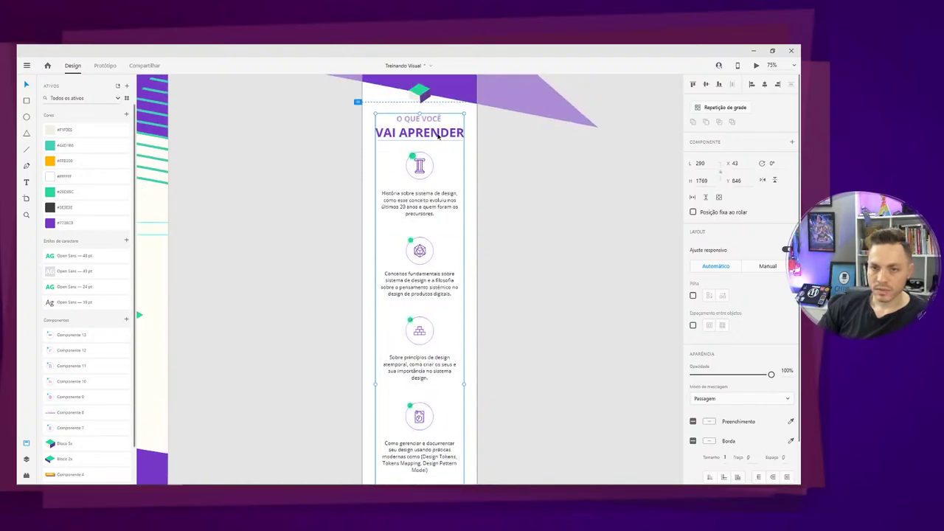
Shift the green dot on the column icon of the first Learn item to X 153,76 and Y 973,61.
double_click(438, 138)
click(408, 162)
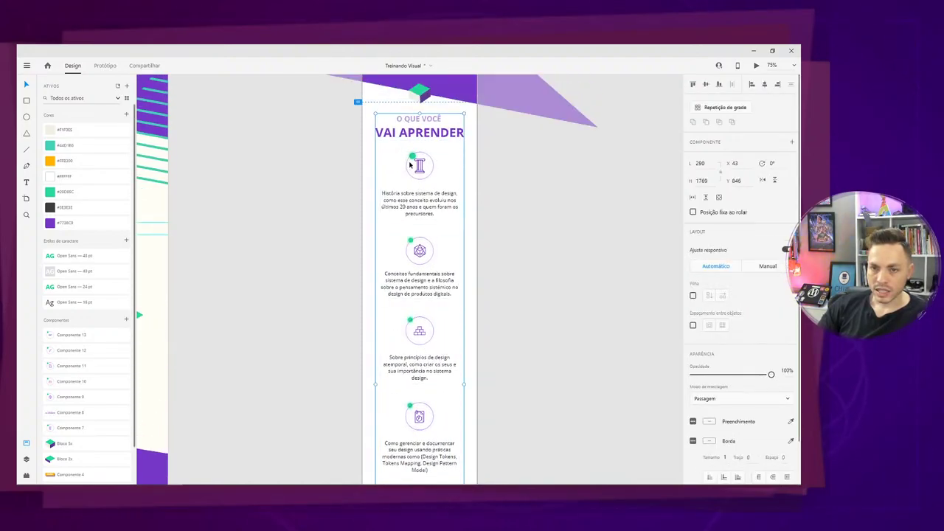
key(Escape)
click(409, 173)
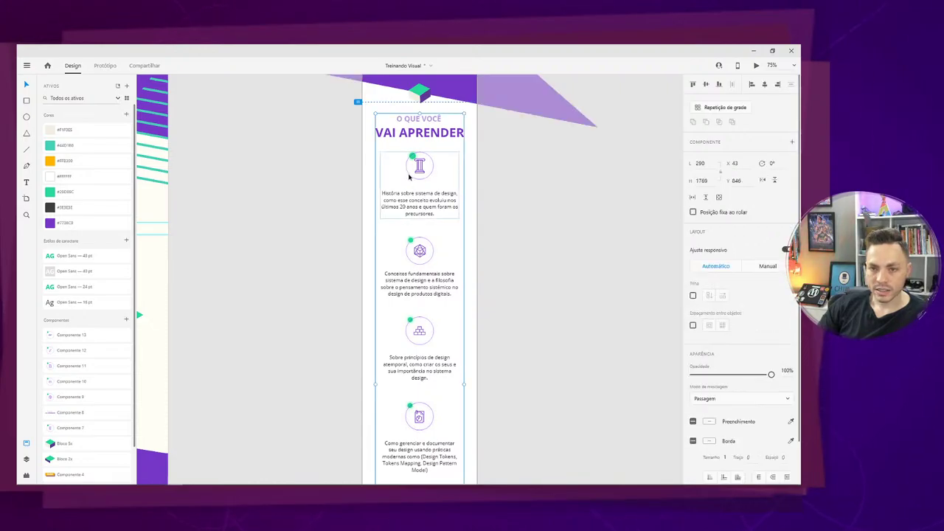
double_click(410, 177)
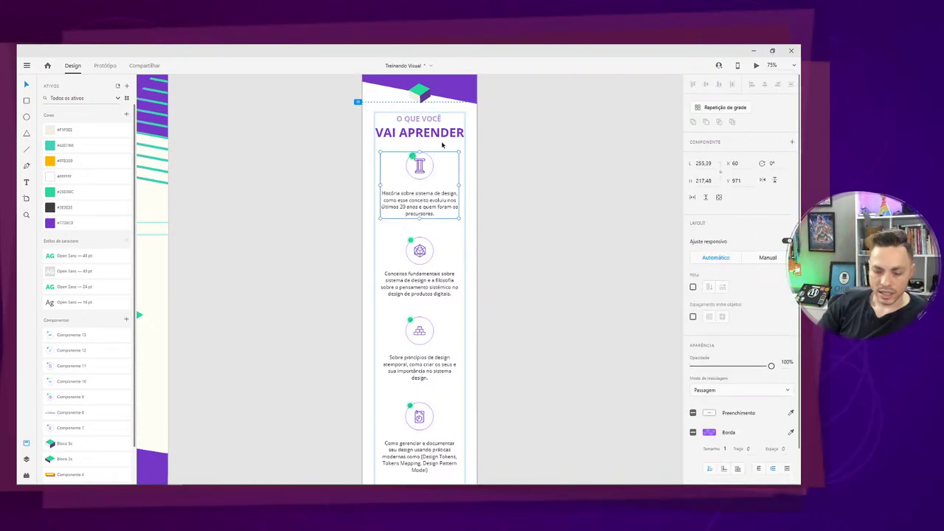
key(ctrl+equal)
key(ctrl+equal)
key(ctrl+equal)
scroll(420, 184, up, 4)
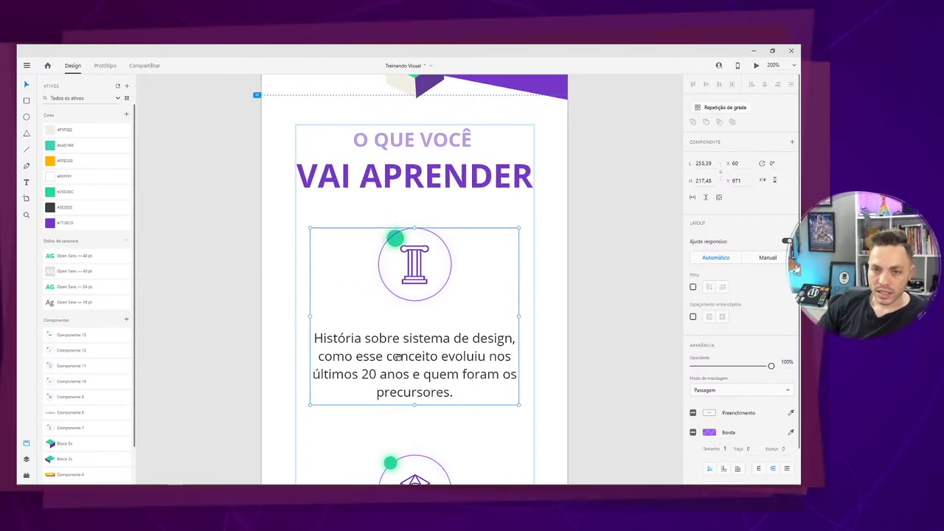
double_click(394, 237)
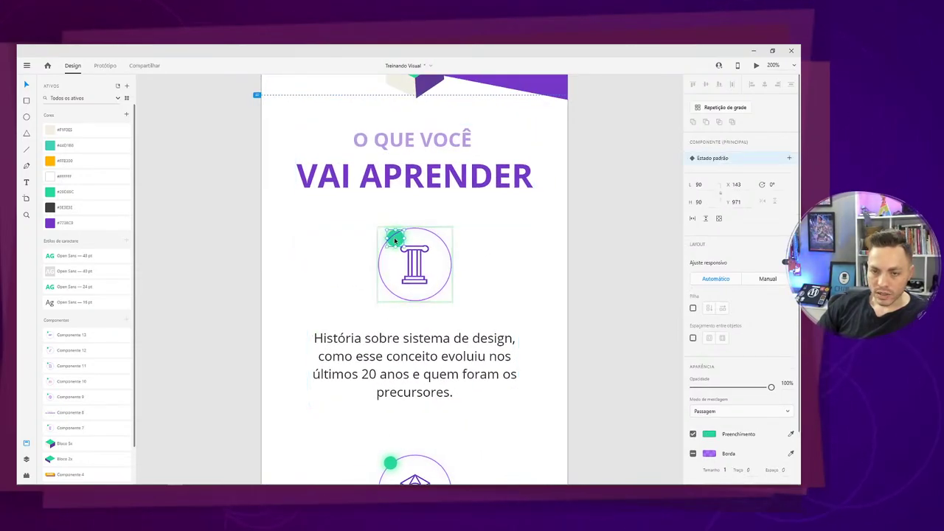
drag(402, 246, 396, 241)
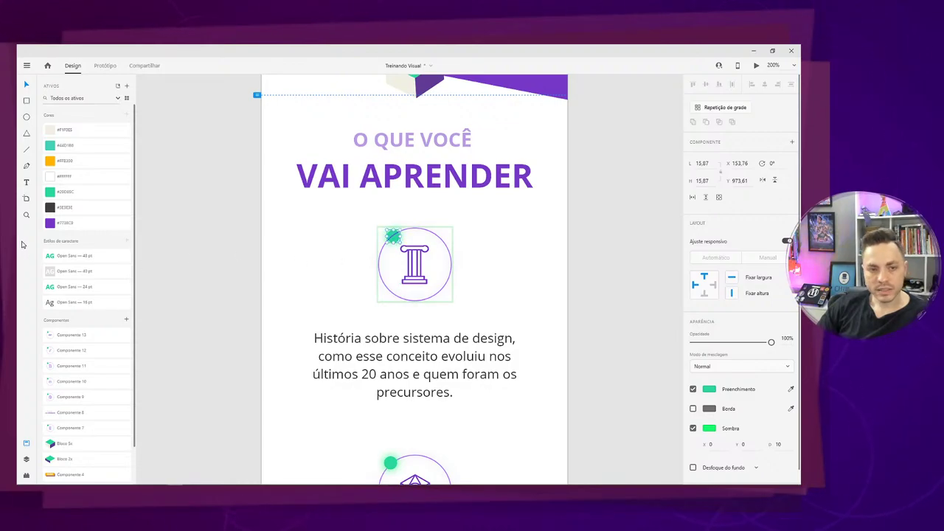
Select the groups Learn 01 to Learn 06 together and move them down to Y 994, away from the Vai Aprender title.
click(26, 199)
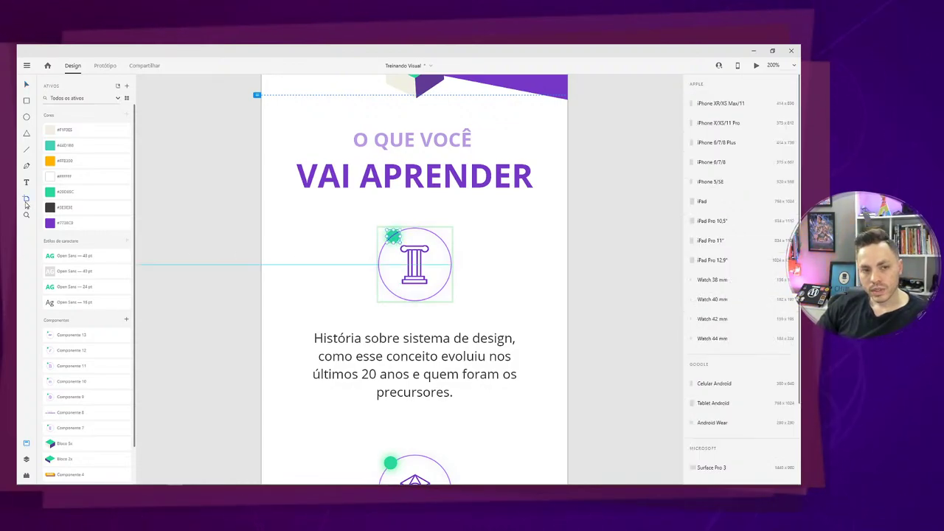
click(26, 459)
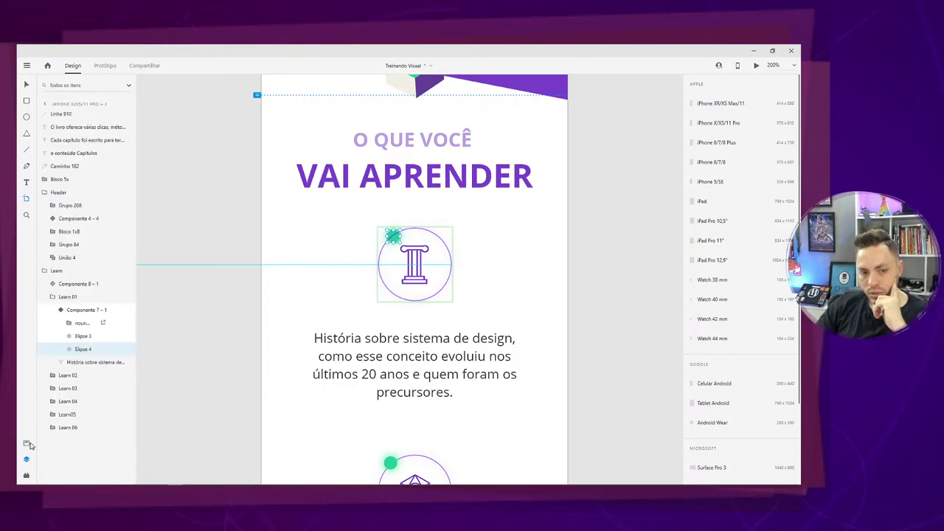
click(54, 297)
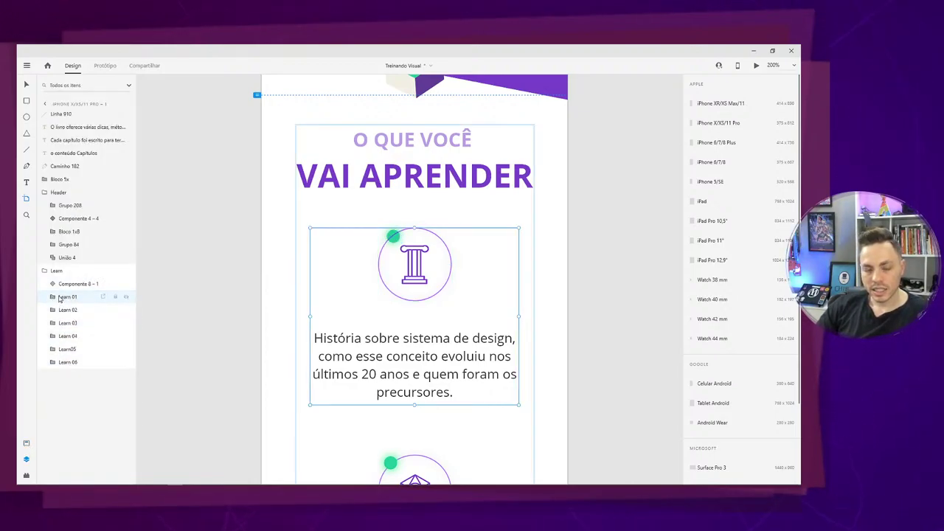
click(88, 284)
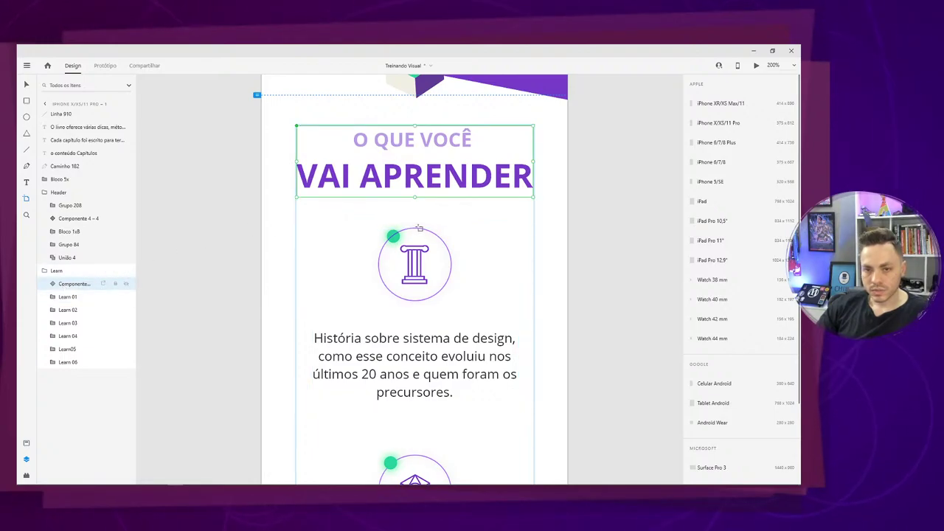
click(68, 296)
shift+click(67, 362)
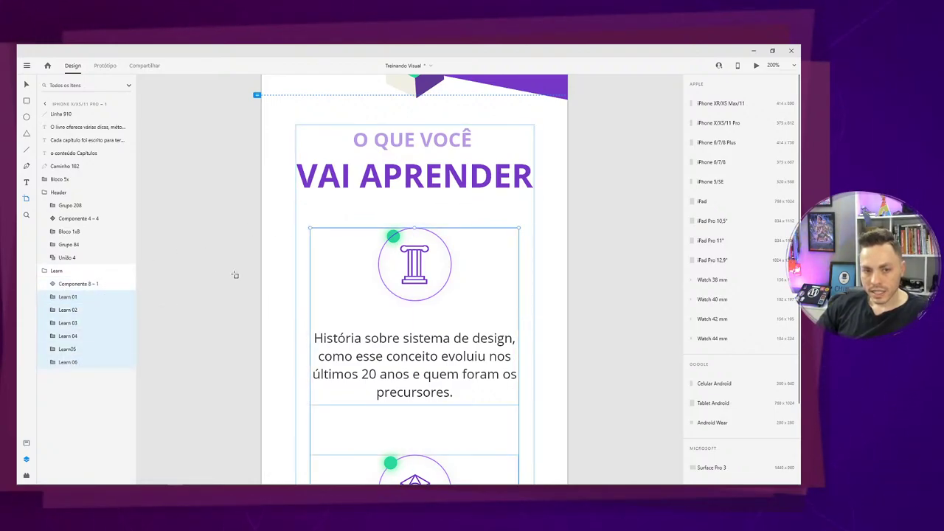
key(v)
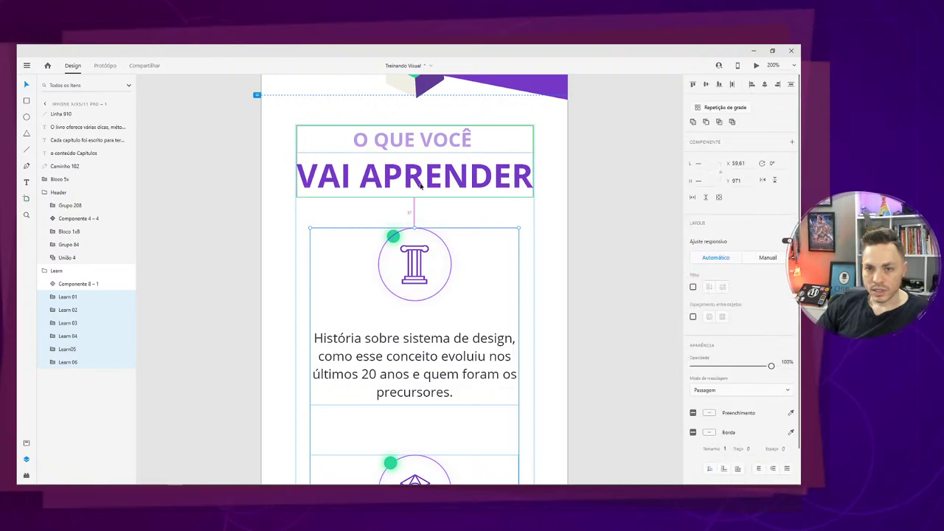
key(shift+Down)
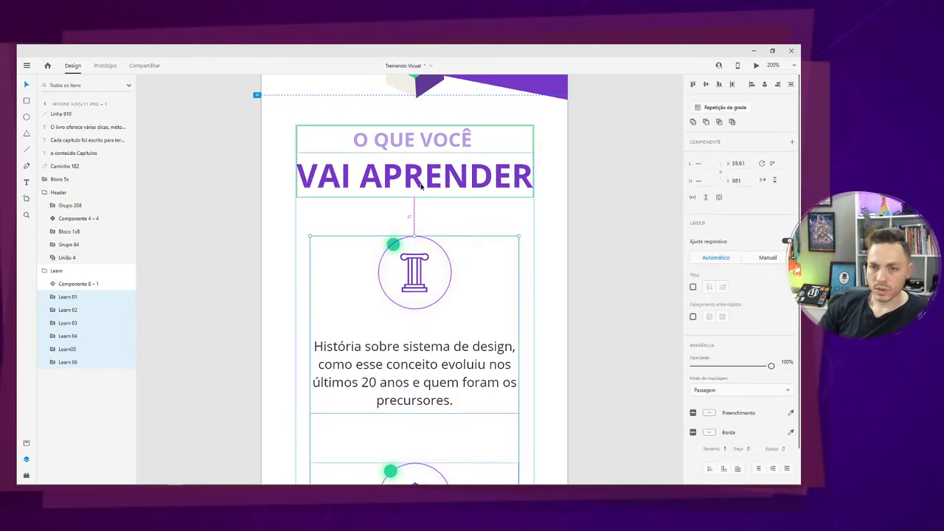
key(shift+Down)
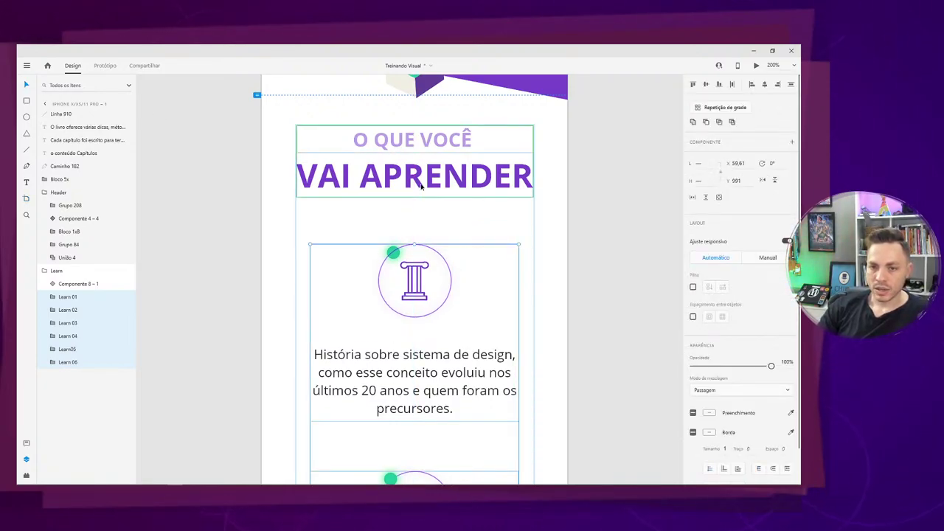
key(Down)
key(Down)
key(Down)
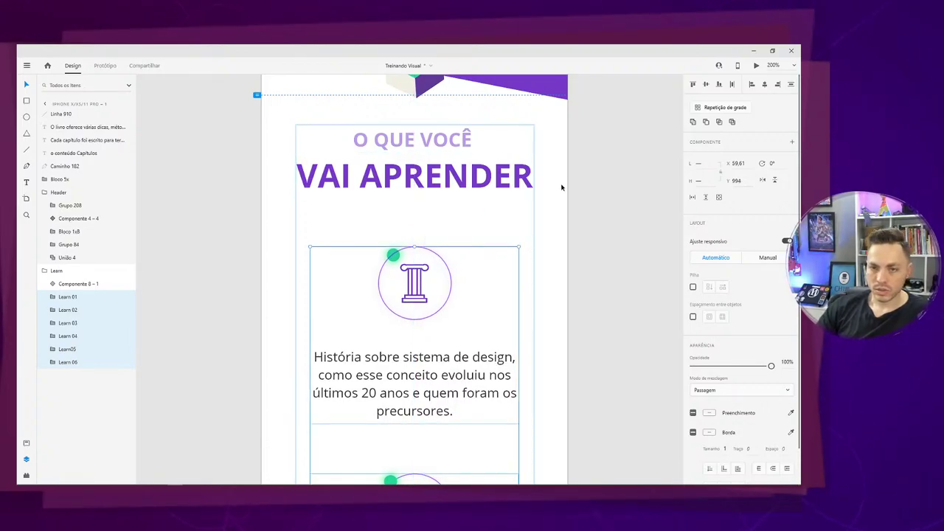
click(533, 219)
Move the purple Capítulos background shape down to Y 2698, below the last Learn paragraph.
drag(476, 479, 531, 194)
drag(516, 297, 538, 198)
drag(448, 311, 403, 137)
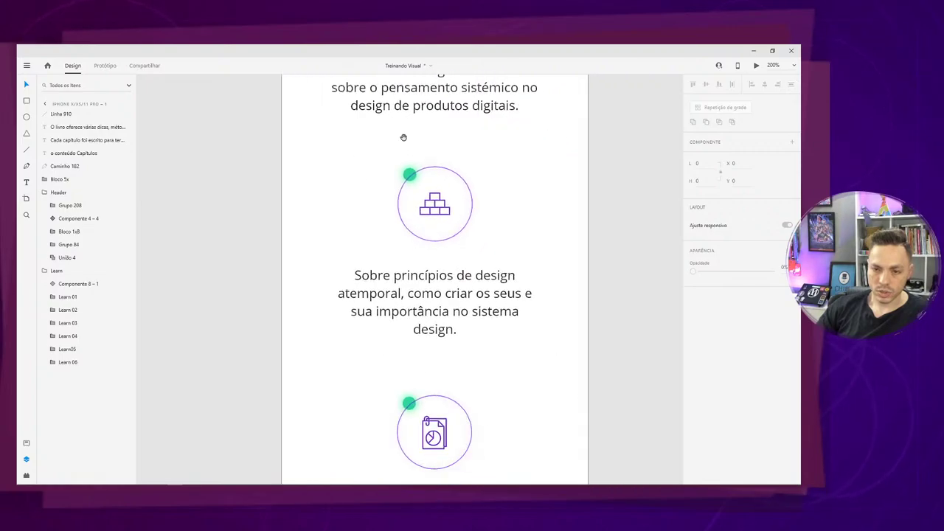
scroll(403, 137, down, 10)
click(395, 362)
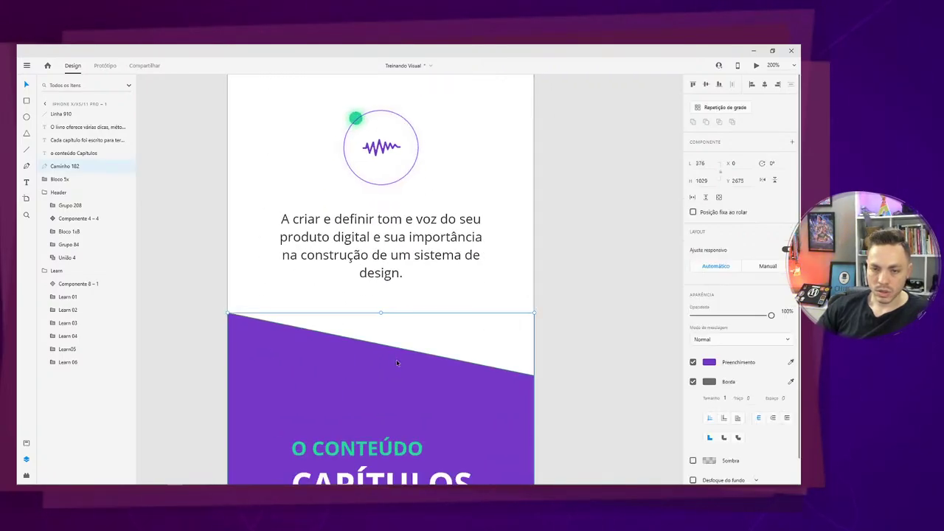
key(shift+Down)
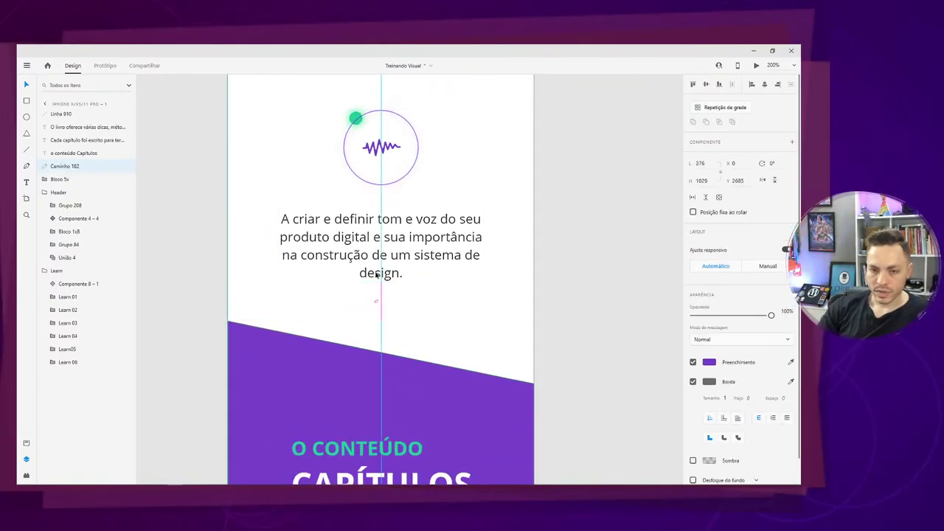
key(shift+Down)
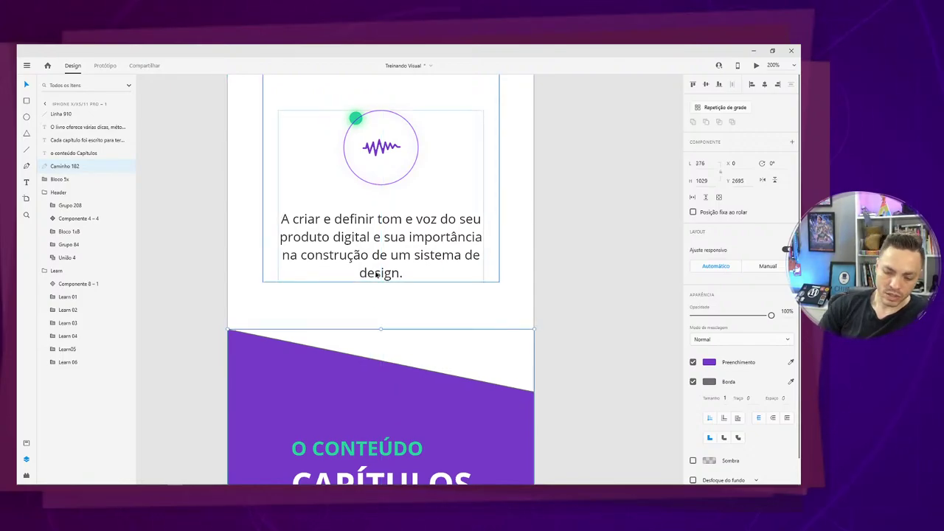
key(Down)
key(Down)
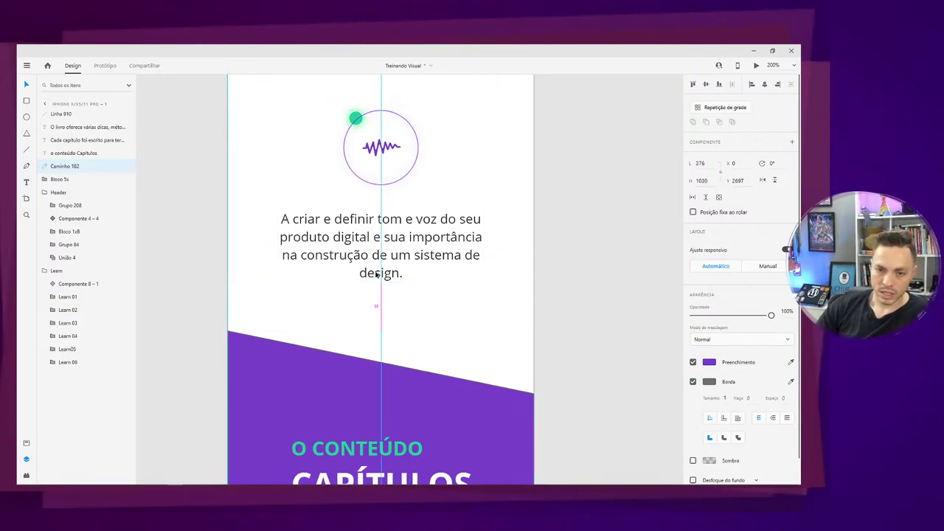
key(Down)
Center the text of the Capítulos title and its first paragraph, align them on a common center, and move both to X 8, Y 2816.
drag(376, 274, 352, 205)
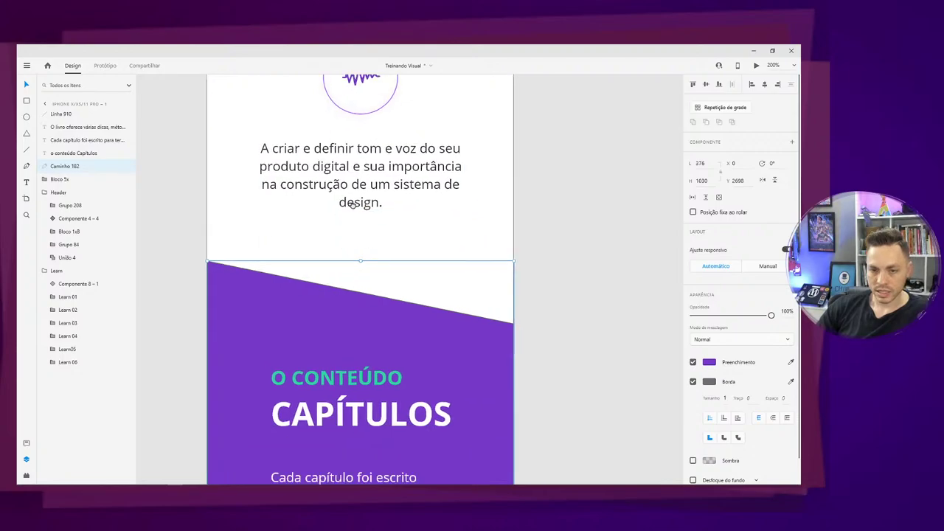
scroll(358, 205, down, 3)
click(363, 322)
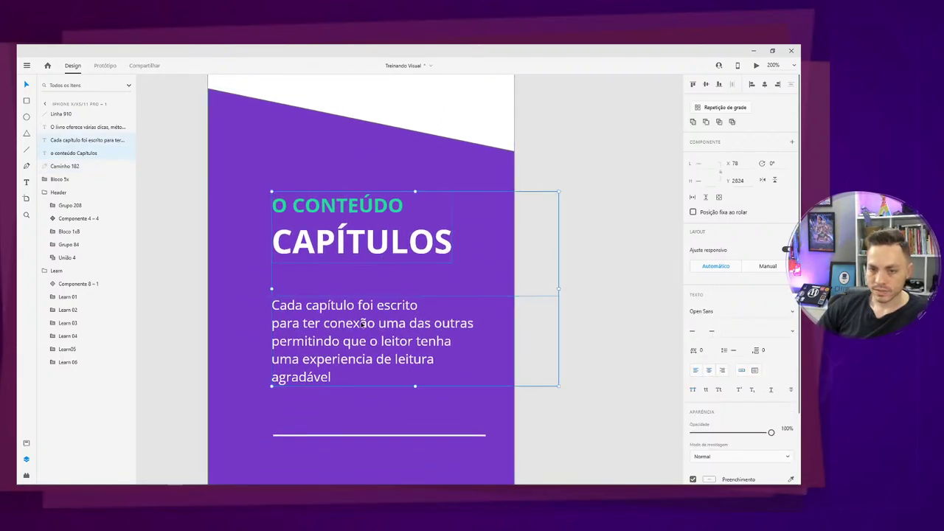
click(708, 371)
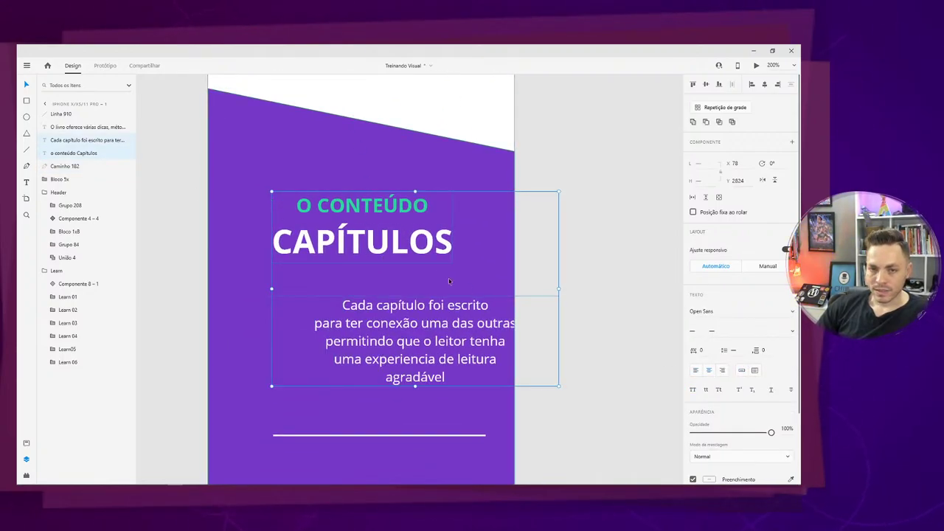
drag(413, 251, 364, 249)
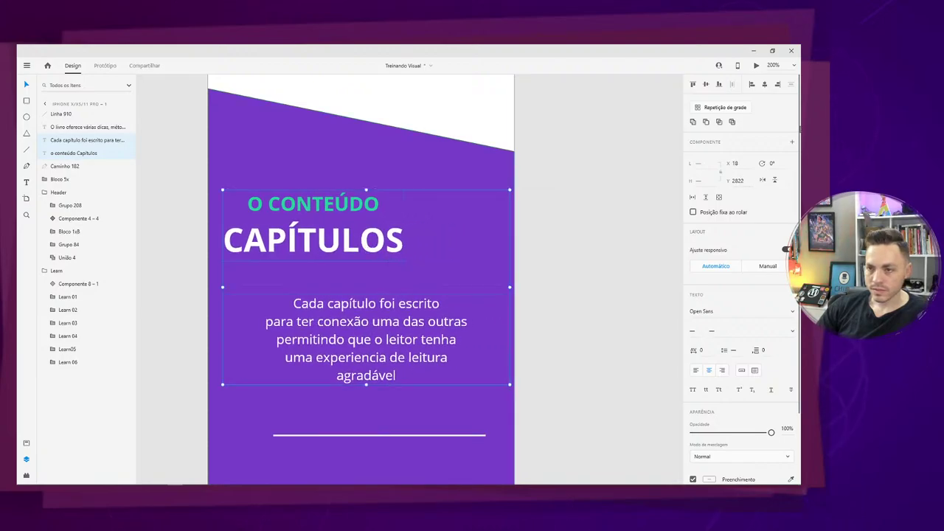
click(765, 85)
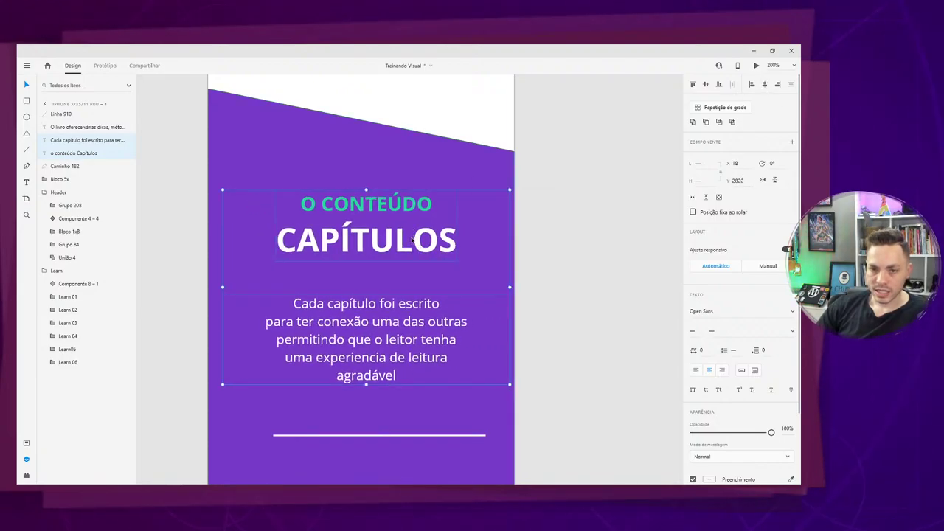
drag(411, 241, 392, 247)
Show the column layout grid over the mobile artboard.
key(ctrl+shift+apostrophe)
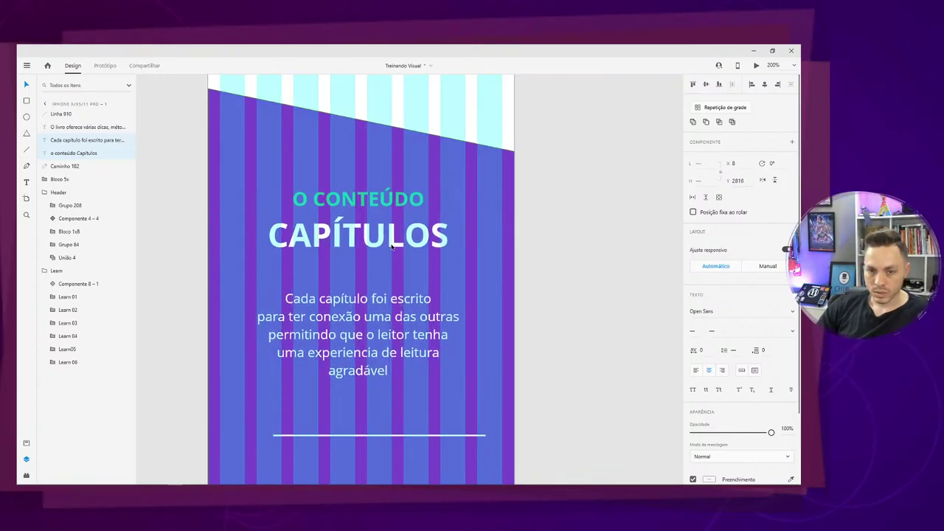
click(391, 247)
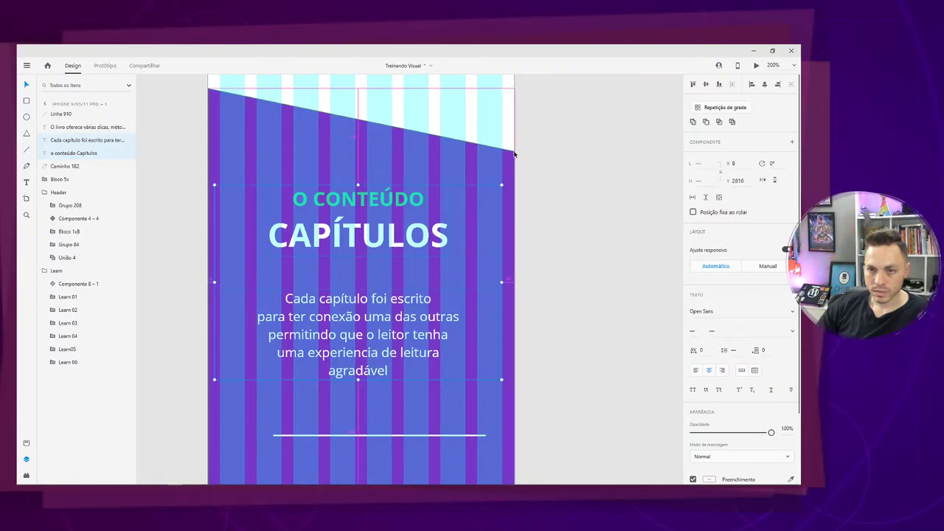
key(Escape)
Move the O Conteúdo Capítulos title down to Y 2823 and center it horizontally on the mobile artboard.
click(418, 199)
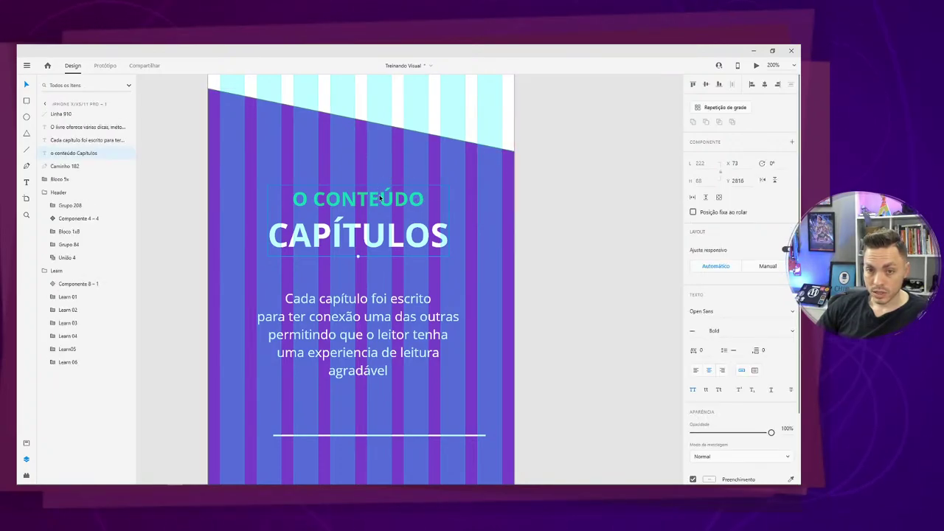
click(557, 180)
drag(408, 203, 496, 158)
key(shift+Down)
key(shift+Down)
key(shift+Down)
key(shift+Down)
key(shift+Down)
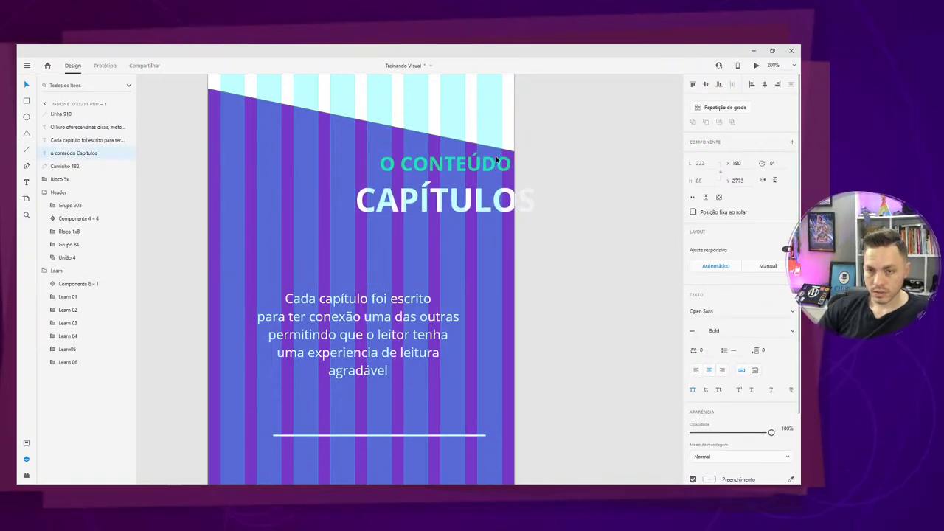
key(shift+Down)
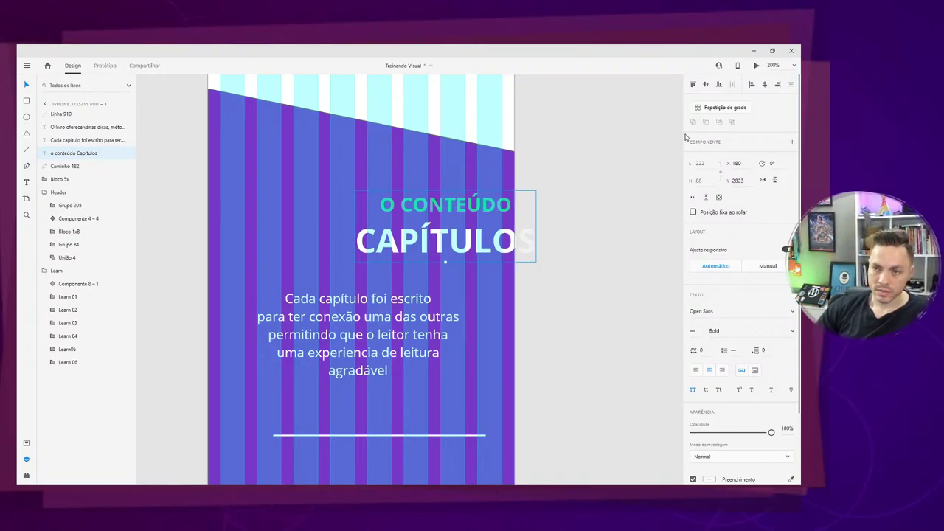
click(764, 86)
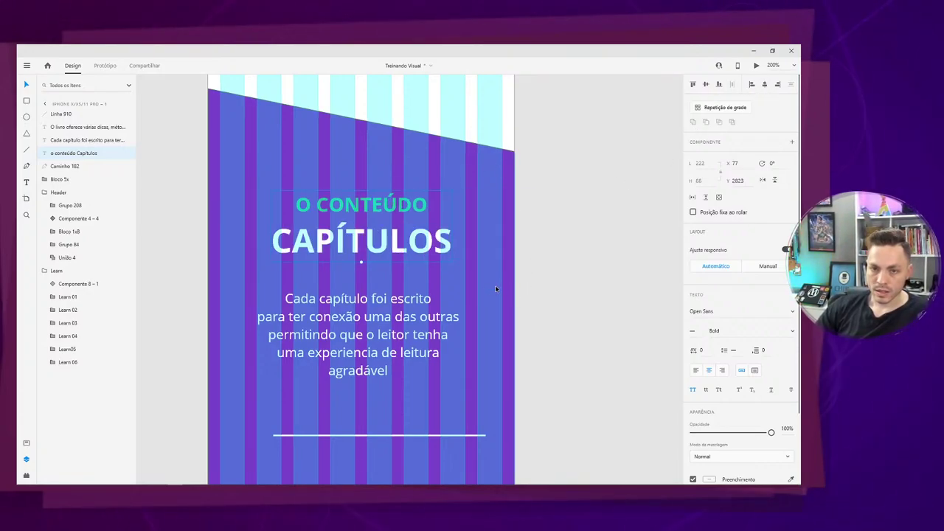
Nudge the first Capítulos paragraph up to Y 2941, closer to the title.
scroll(410, 271, down, 1)
scroll(410, 271, down, 1)
click(397, 250)
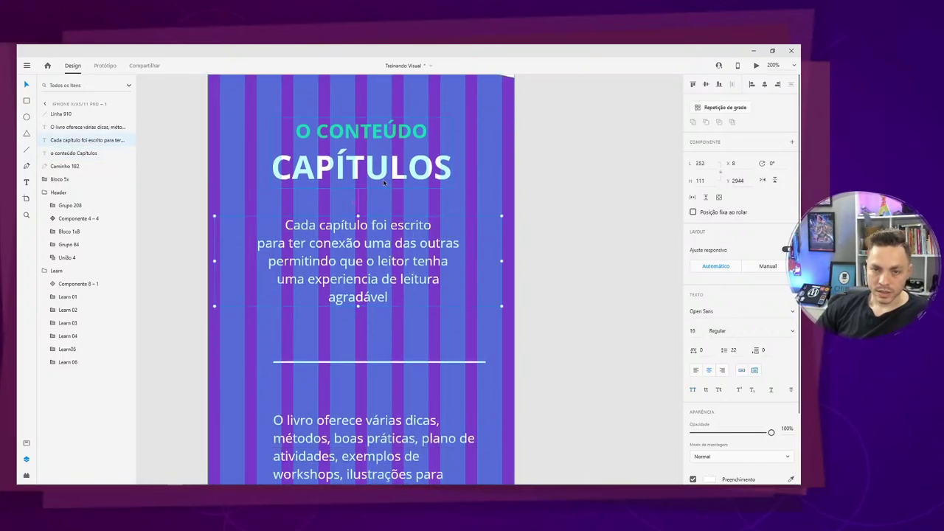
key(Up)
key(Up)
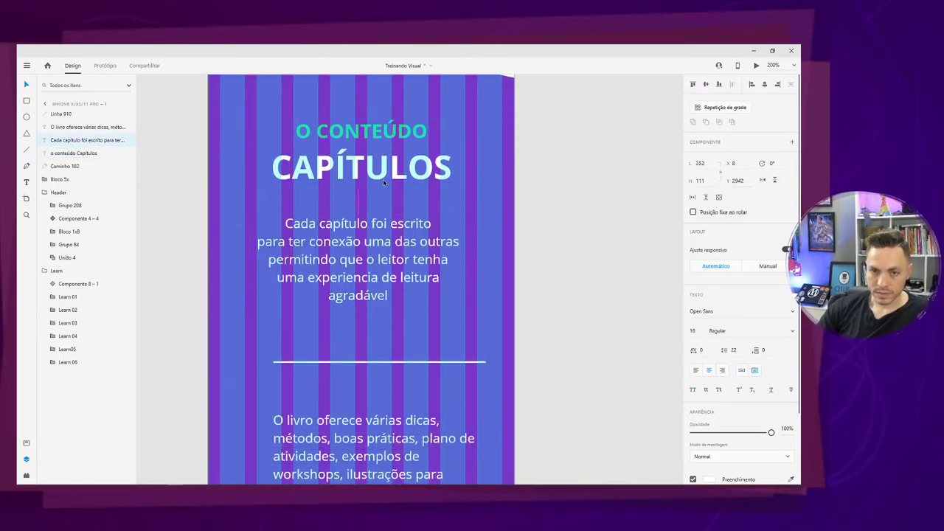
key(Up)
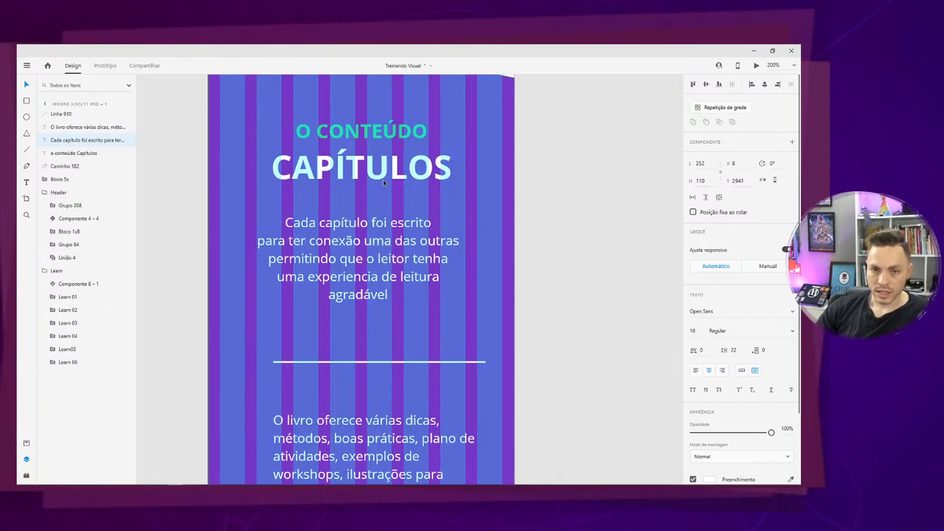
Move the divider line up to X 55, Y 3091 and the second Capítulos paragraph to X 72, Y 3117 below it.
click(377, 362)
drag(376, 361, 357, 336)
scroll(362, 372, down, 1)
drag(360, 393, 354, 342)
scroll(353, 342, down, 5)
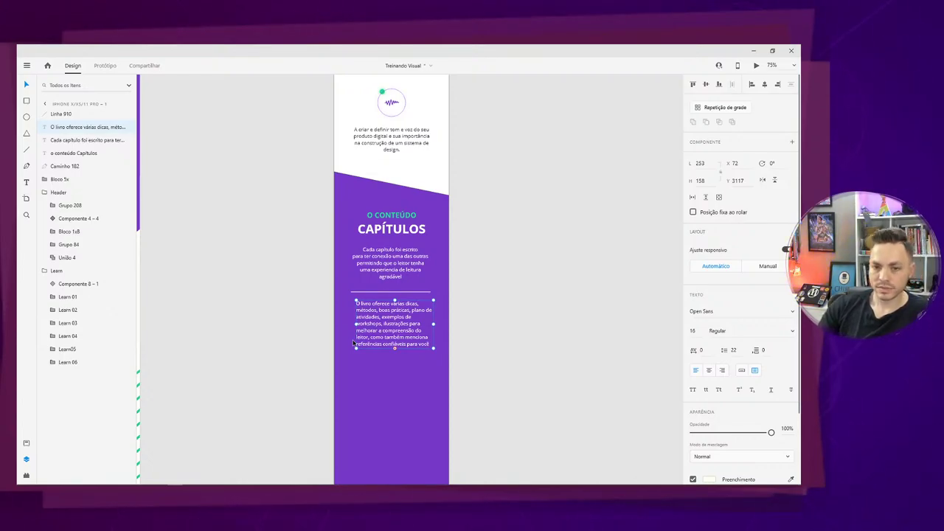
Extend the second paragraph's text box to a height of 227, center its text, and center the box on the artboard at X 61, Y 3116.
drag(236, 314, 618, 467)
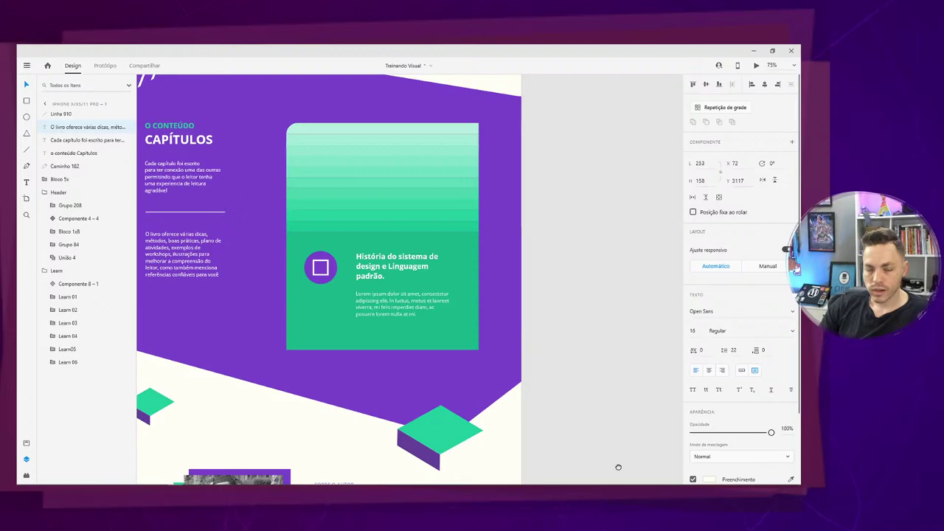
drag(618, 467, 652, 449)
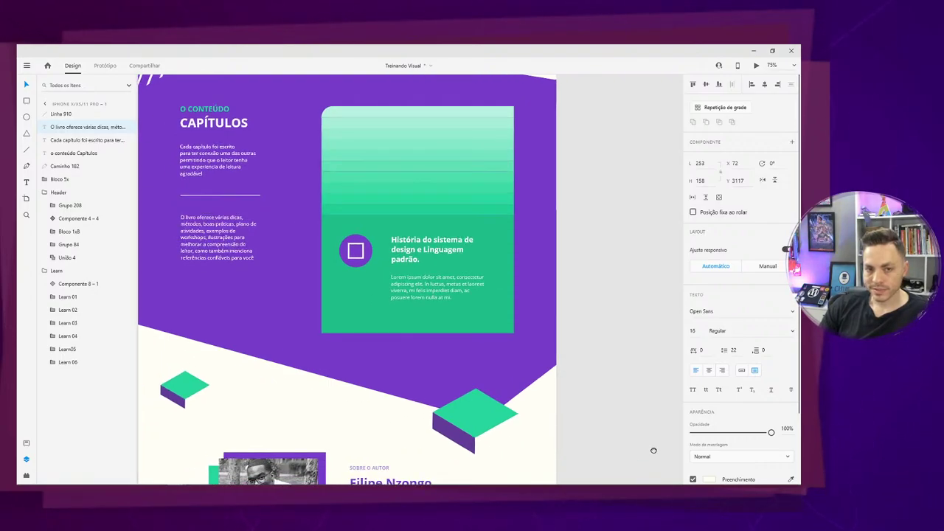
drag(652, 449, 297, 274)
key(ctrl+1)
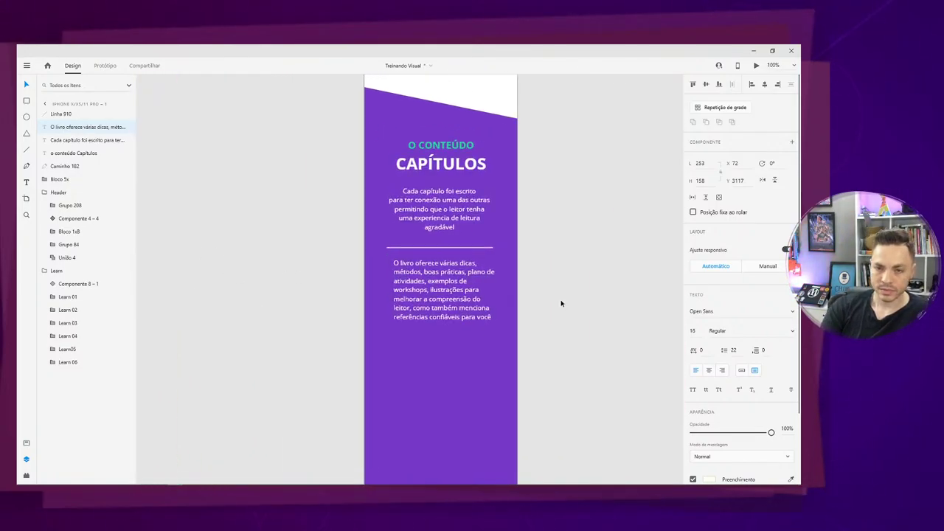
key(ctrl+equal)
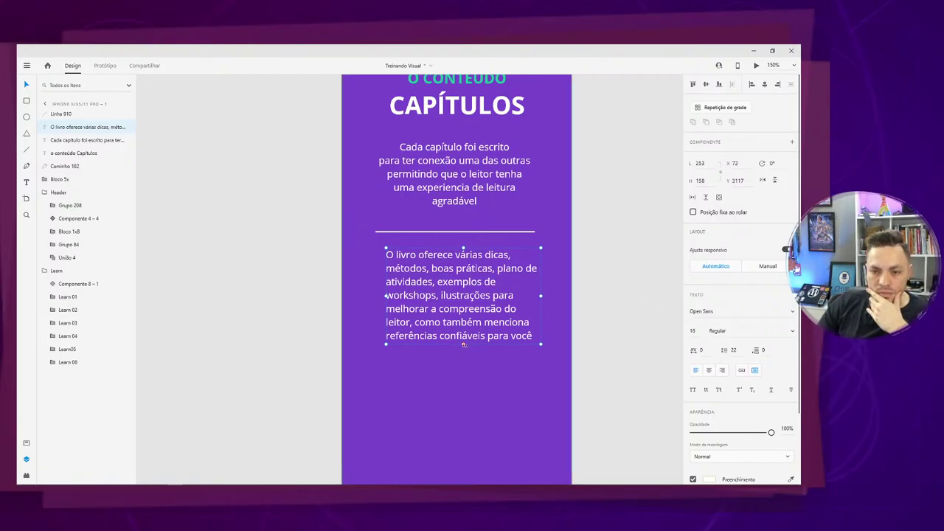
drag(463, 345, 469, 403)
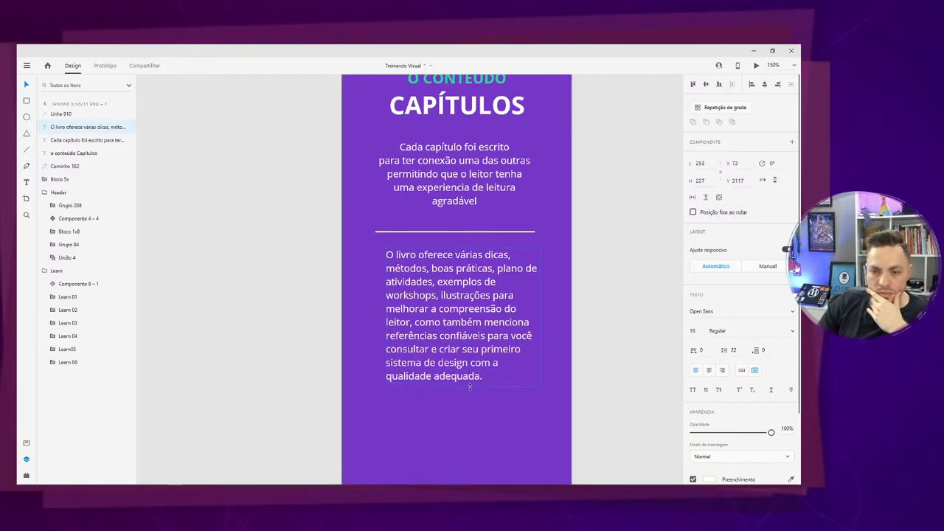
click(709, 369)
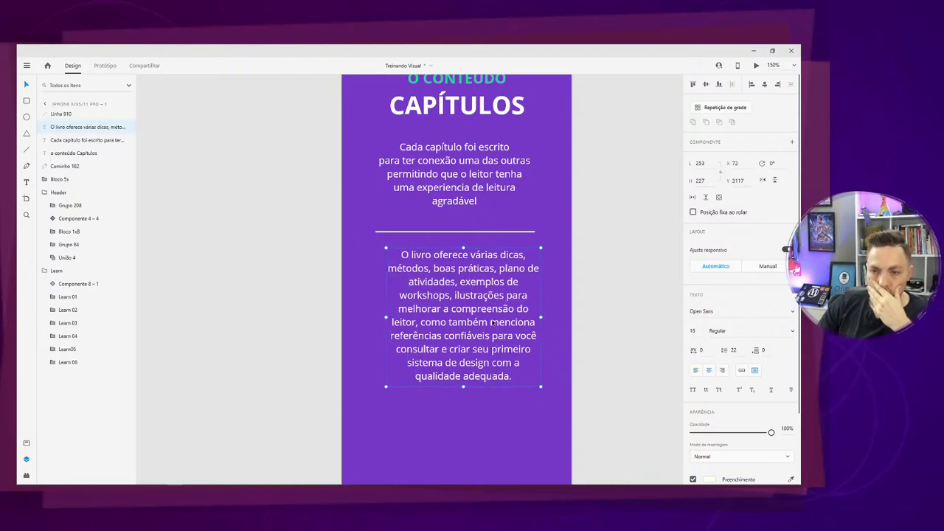
drag(472, 311, 465, 309)
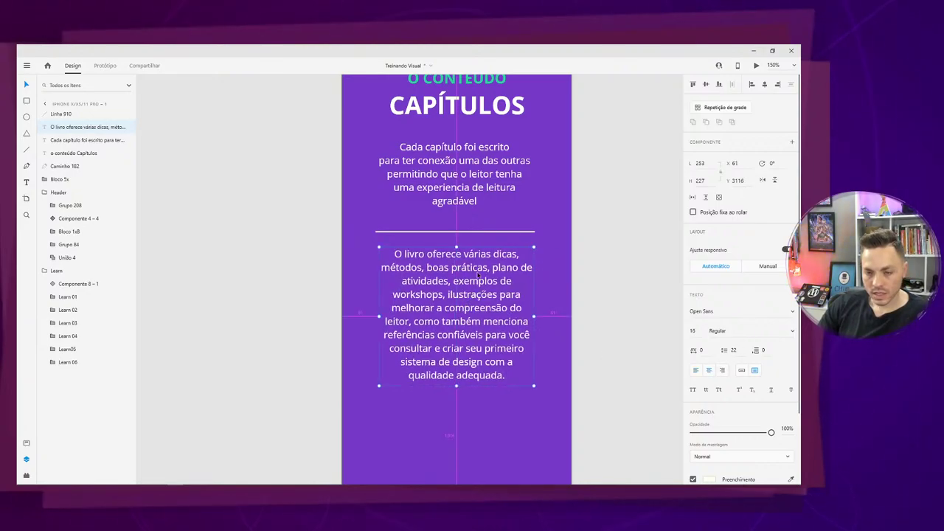
Nudge the second Capítulos paragraph 4 px down, away from the divider line.
click(469, 233)
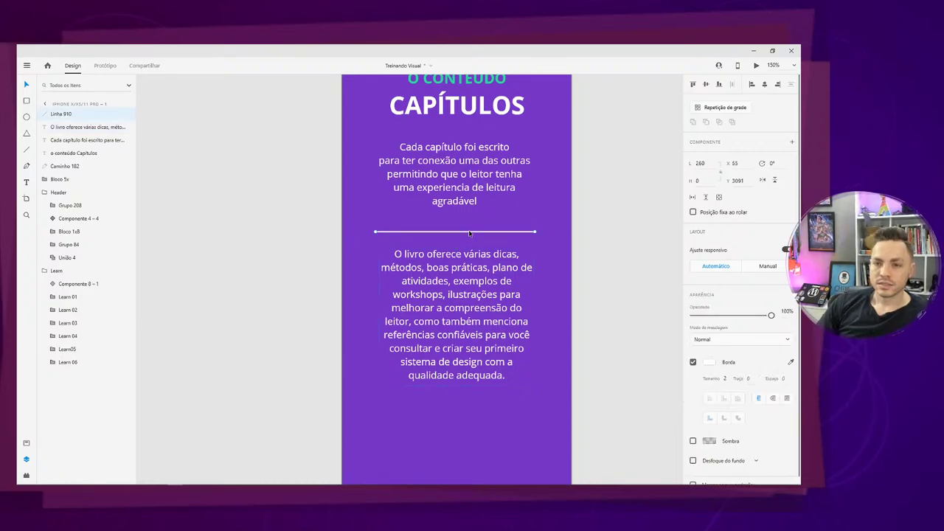
scroll(458, 318, up, 2)
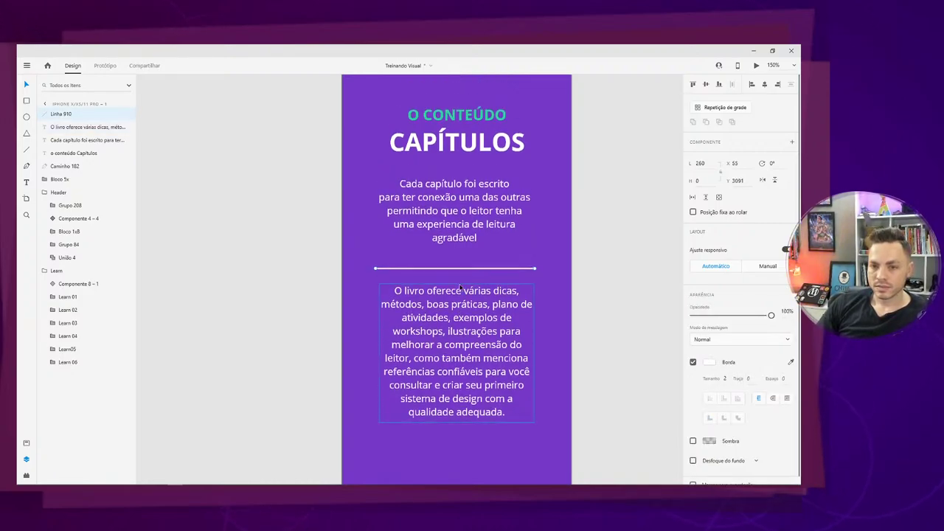
click(447, 353)
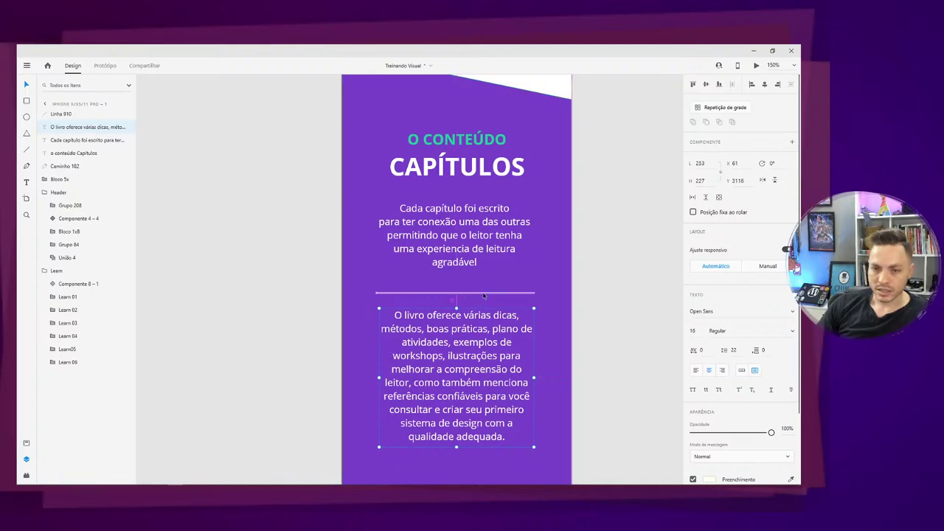
key(Down)
key(Down)
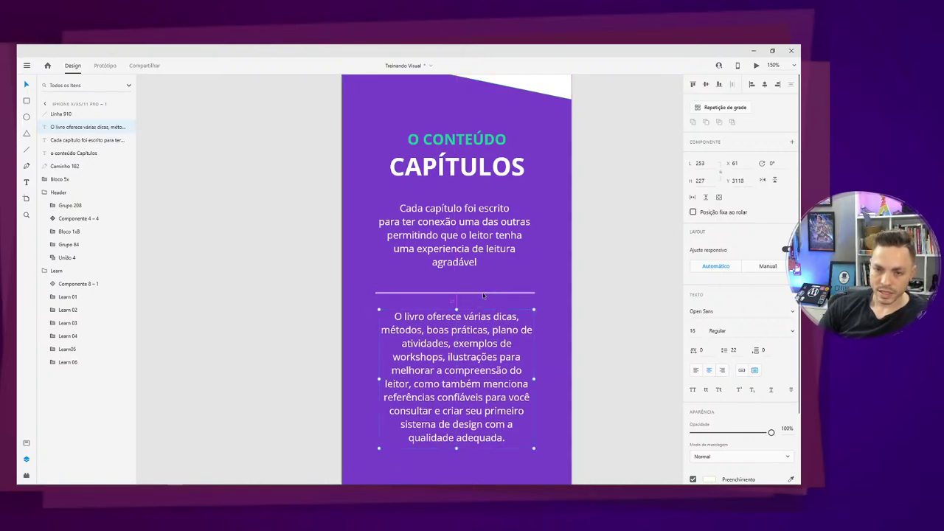
key(Down)
key(Down)
Show the column layout grid and shorten the divider line to a width of 255, starting at X 60.
click(480, 292)
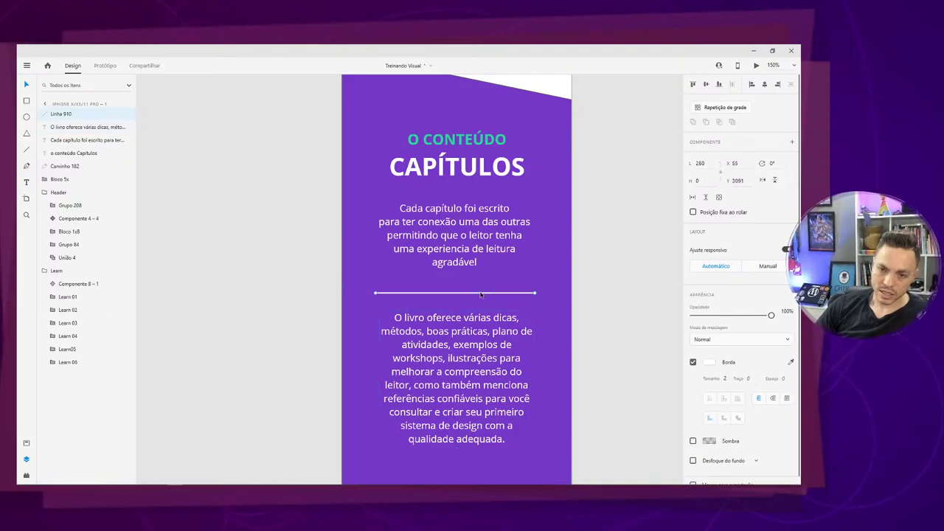
key(ctrl+shift+apostrophe)
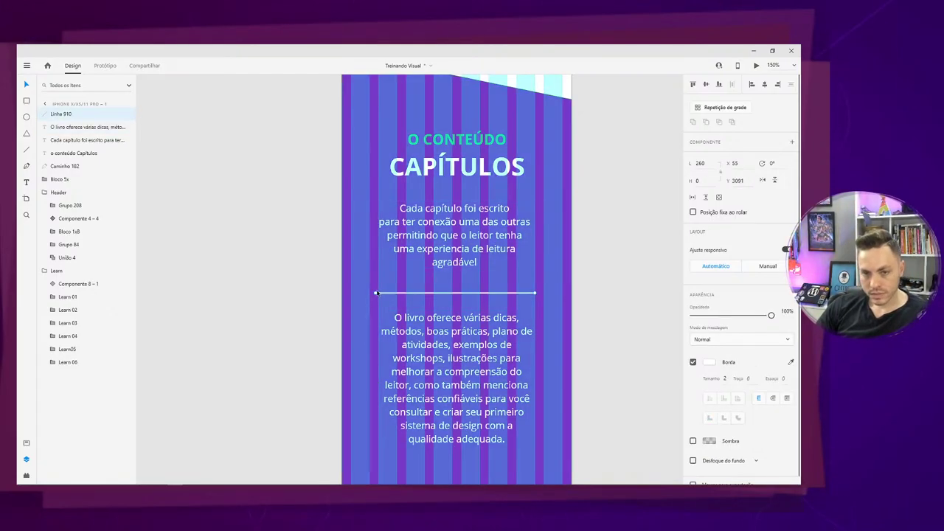
drag(377, 296, 380, 297)
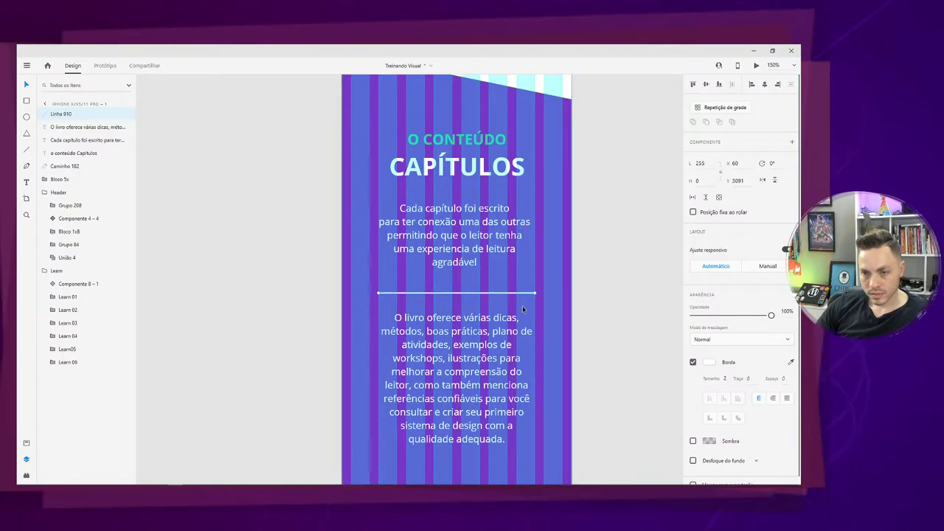
Deselect everything and hide the column layout grid to check the Capítulos section.
click(476, 252)
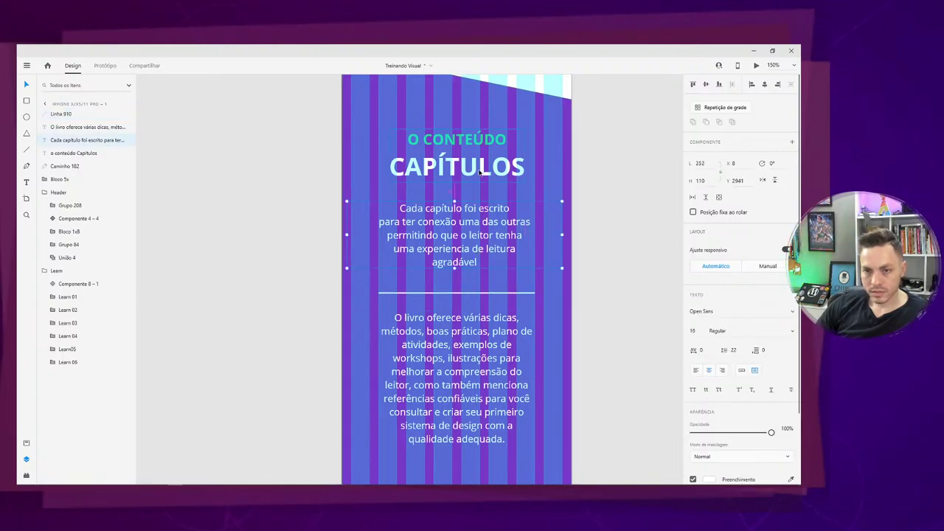
click(616, 254)
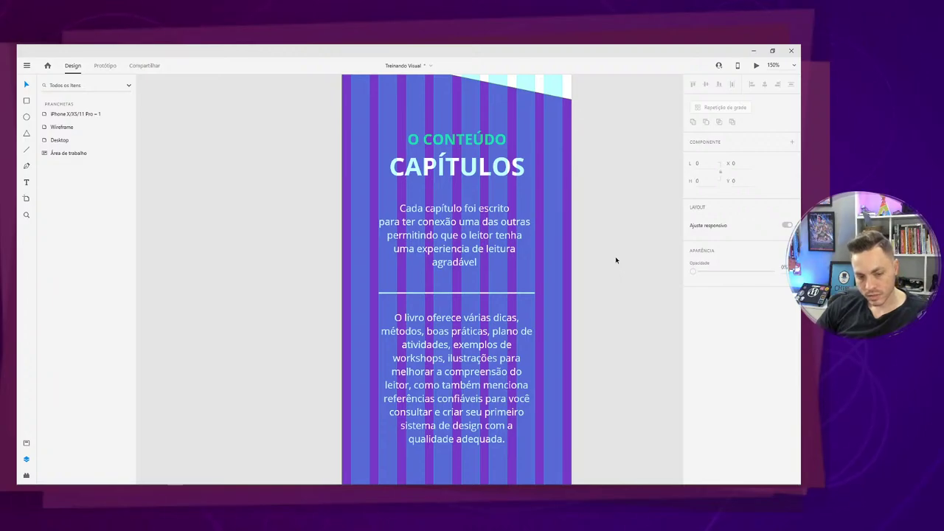
key(ctrl+shift+')
key(ctrl+minus)
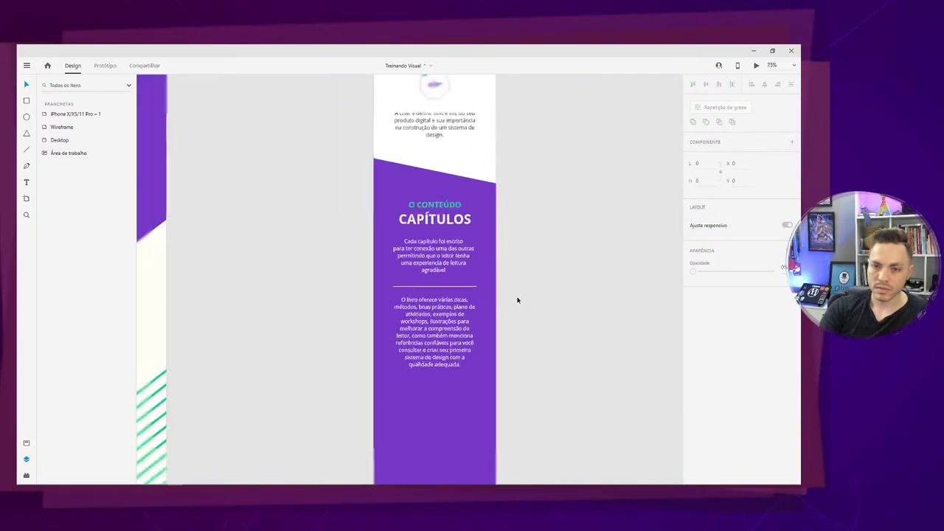
key(ctrl+equal)
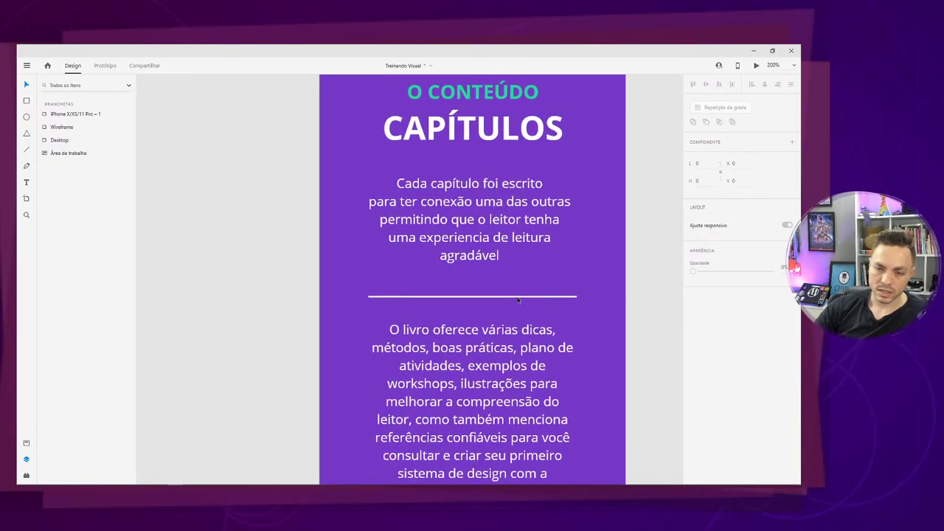
Left-align both body paragraphs in the mobile Capítulos section, above and below the divider line.
scroll(516, 300, down, 1)
click(514, 300)
scroll(514, 300, down, 1)
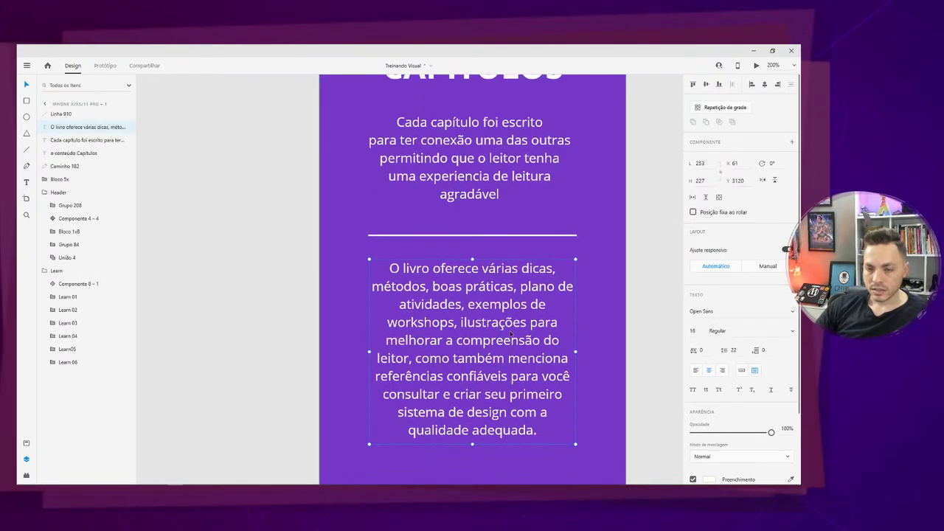
scroll(512, 337, down, 1)
click(694, 371)
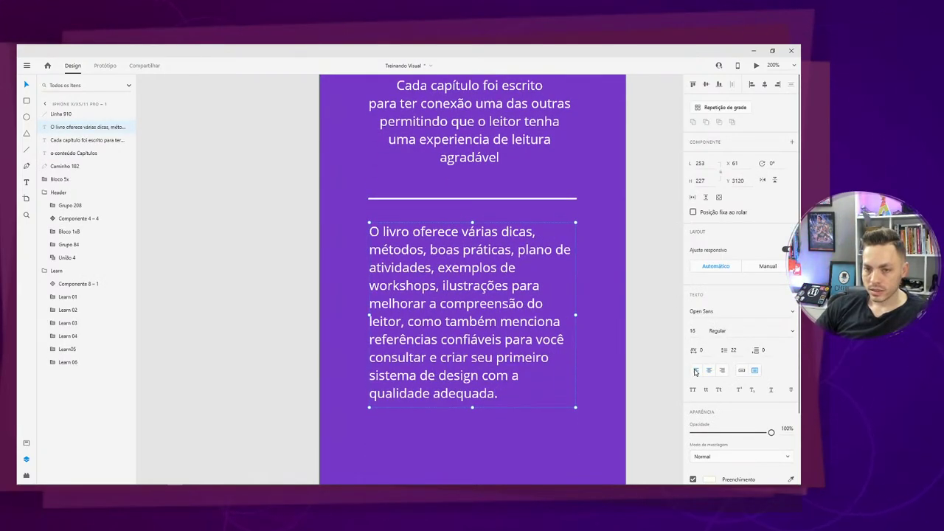
scroll(505, 340, up, 1)
click(505, 177)
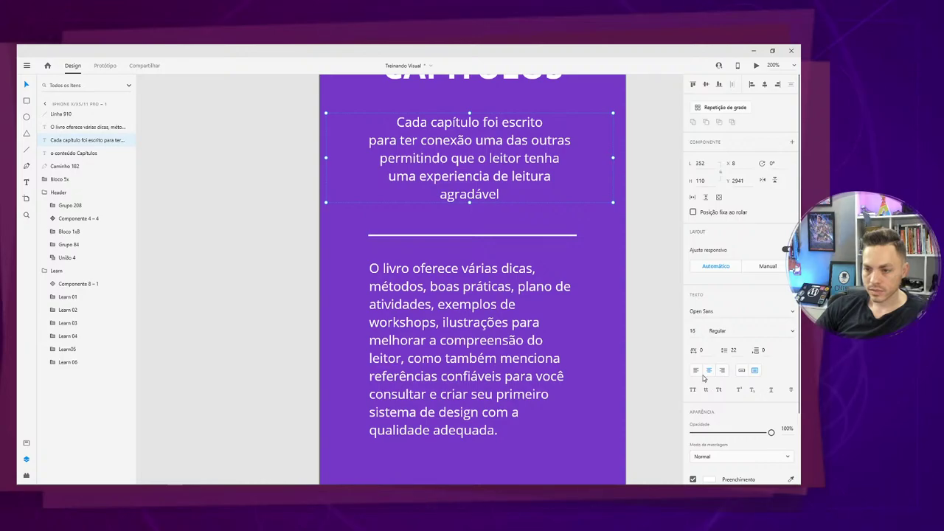
click(695, 369)
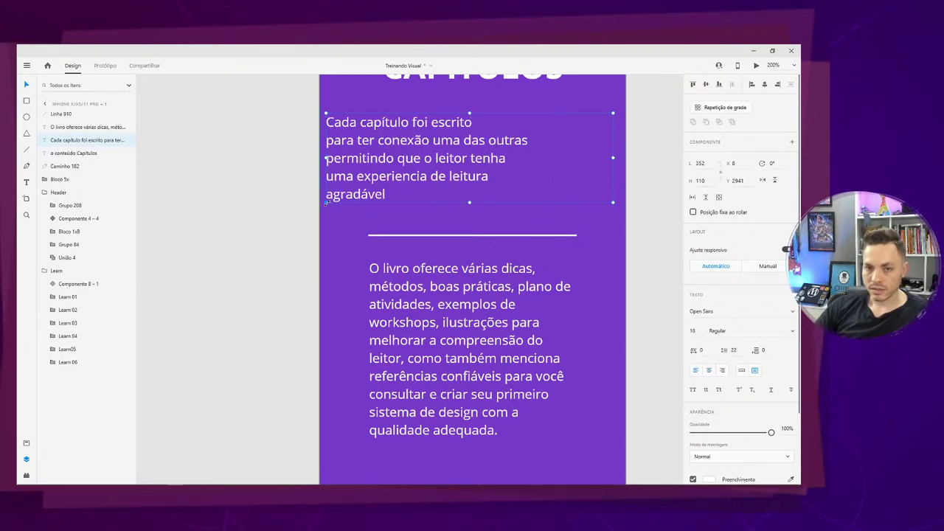
Narrow the first paragraph's text box to about 255 wide at X 60, matching the divider line using the layout grid.
drag(326, 202, 367, 208)
key(ctrl+shift+apostrophe)
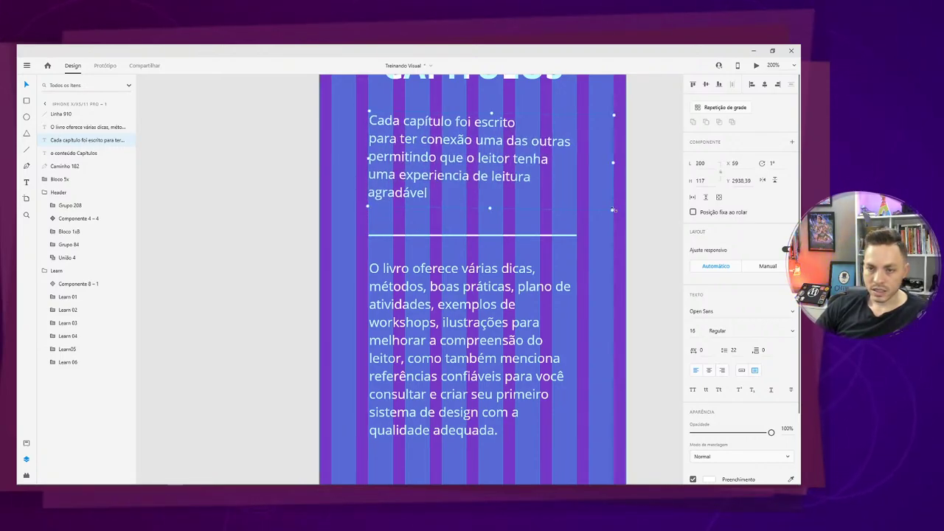
drag(611, 208, 583, 208)
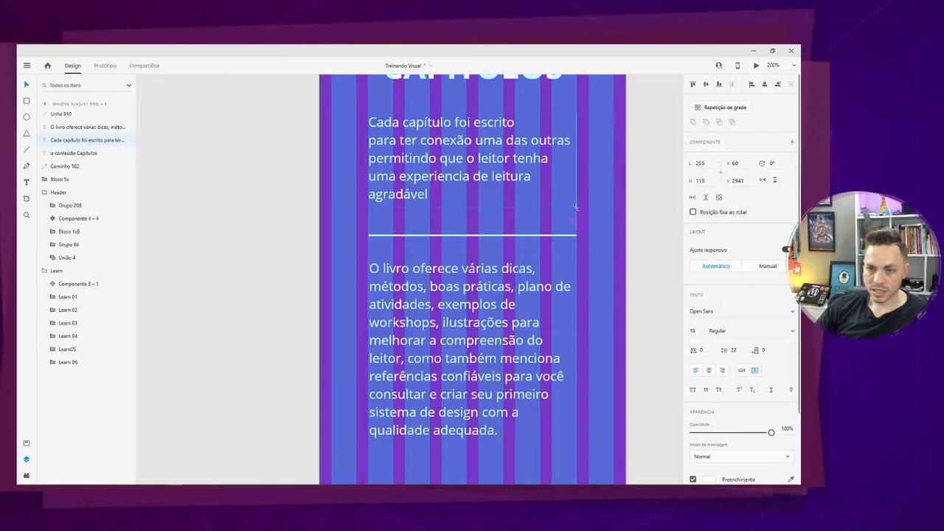
click(581, 242)
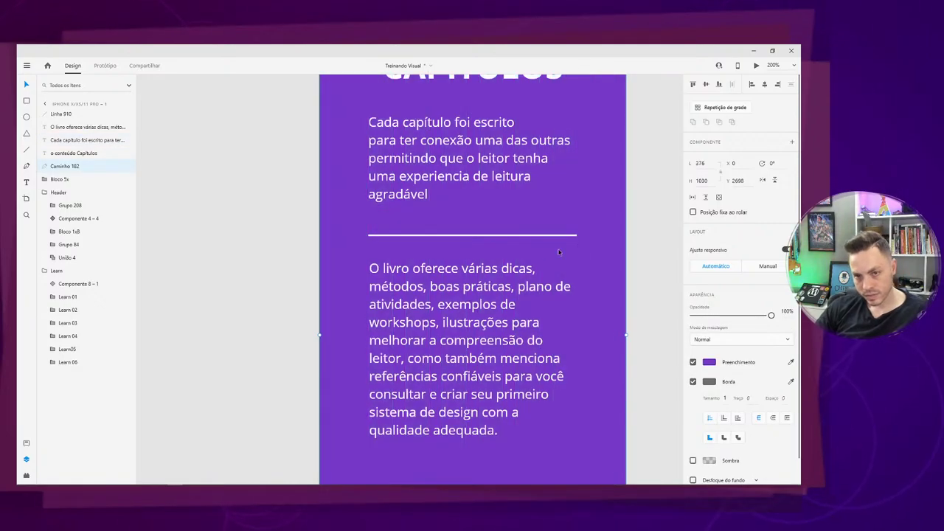
Review the mobile Capítulos section at different scales and compare it with the desktop version.
scroll(516, 266, up, 3)
scroll(514, 269, down, 5)
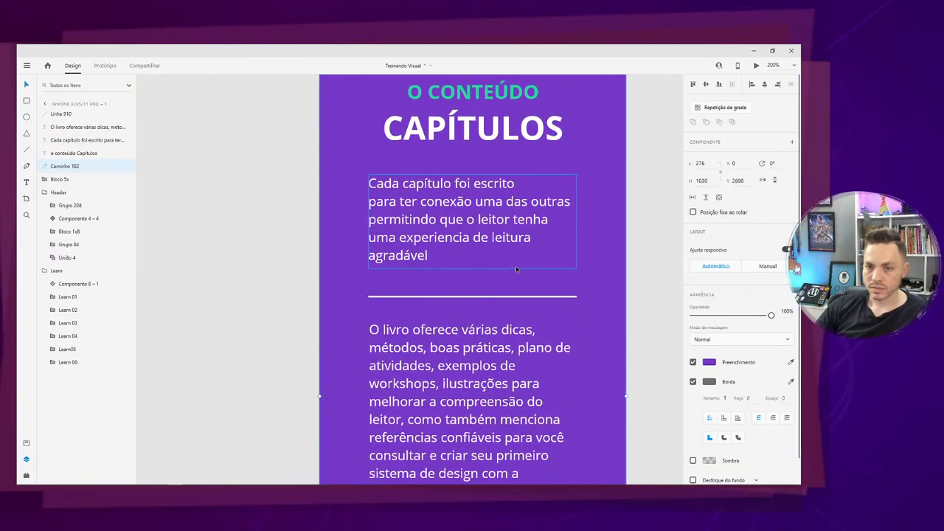
key(ctrl+minus)
key(ctrl+minus)
key(ctrl+minus)
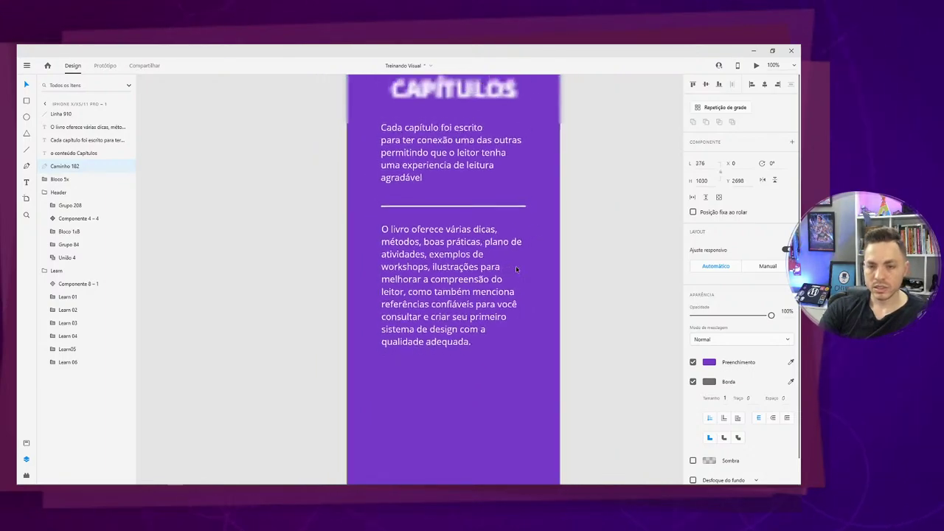
key(ctrl+plus)
key(ctrl+plus)
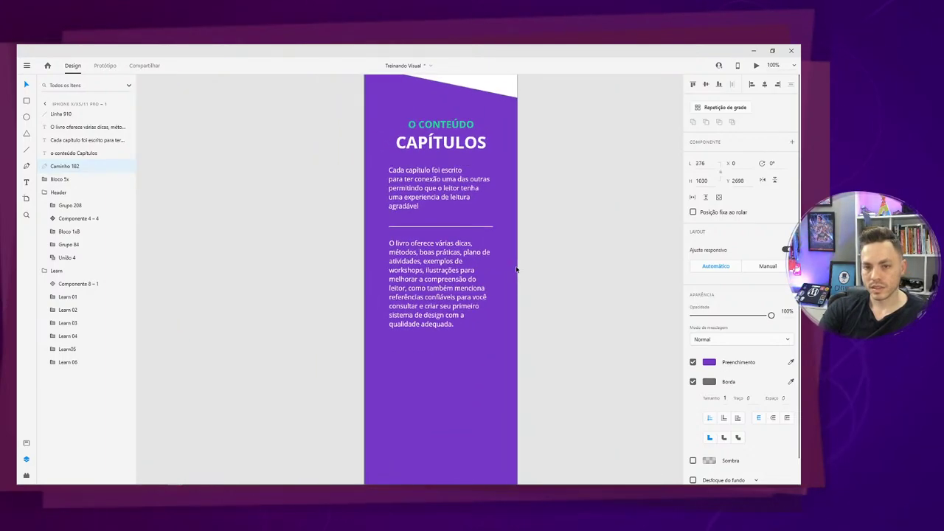
key(ctrl+minus)
key(ctrl+minus)
key(ctrl+minus)
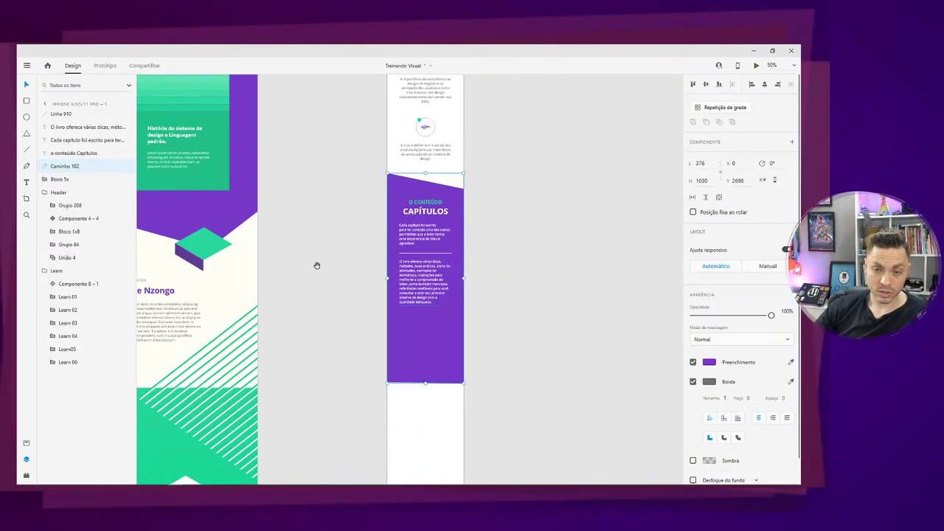
drag(317, 265, 434, 321)
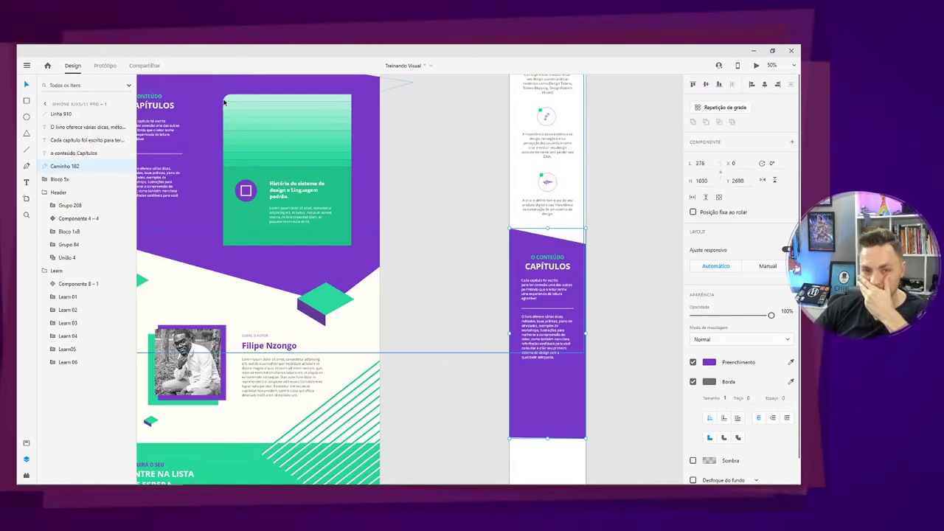
Undo the move of the desktop Chapter group and toggle that group's visibility to check its contents.
drag(224, 102, 276, 133)
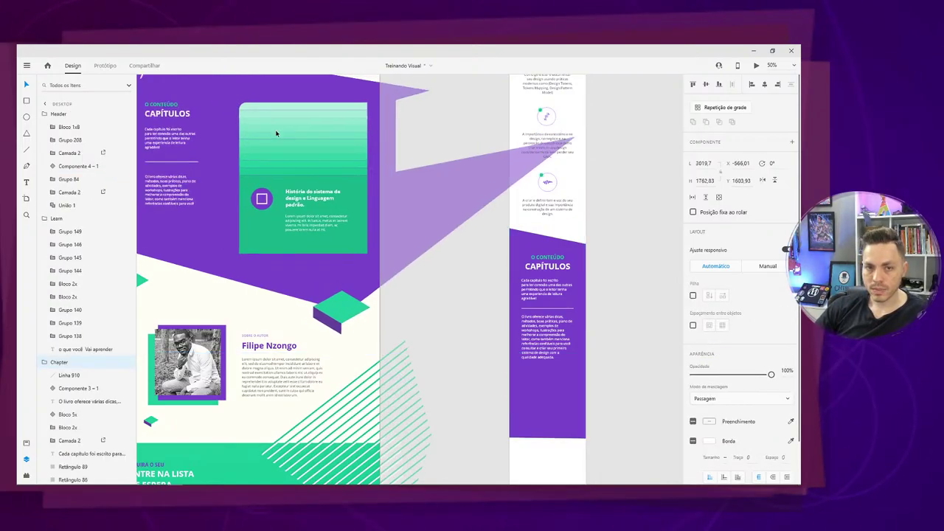
key(ctrl+z)
double_click(300, 179)
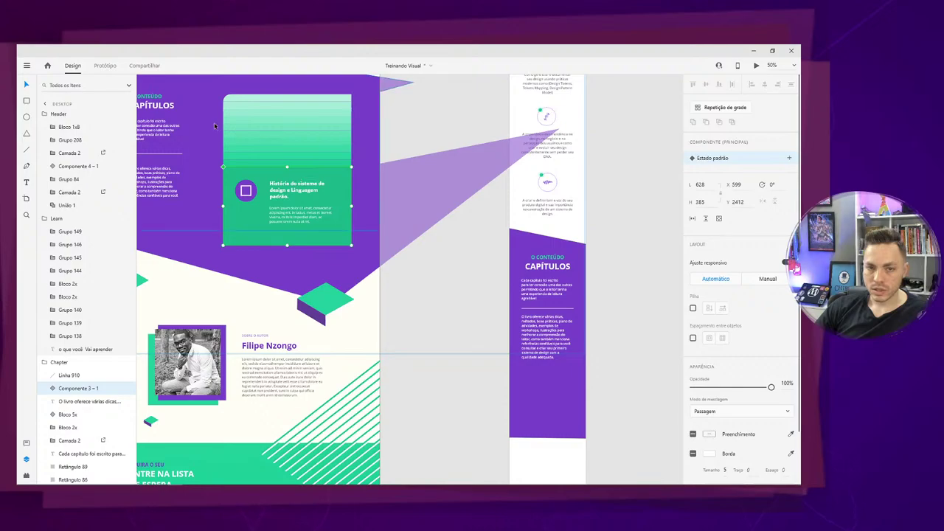
click(115, 364)
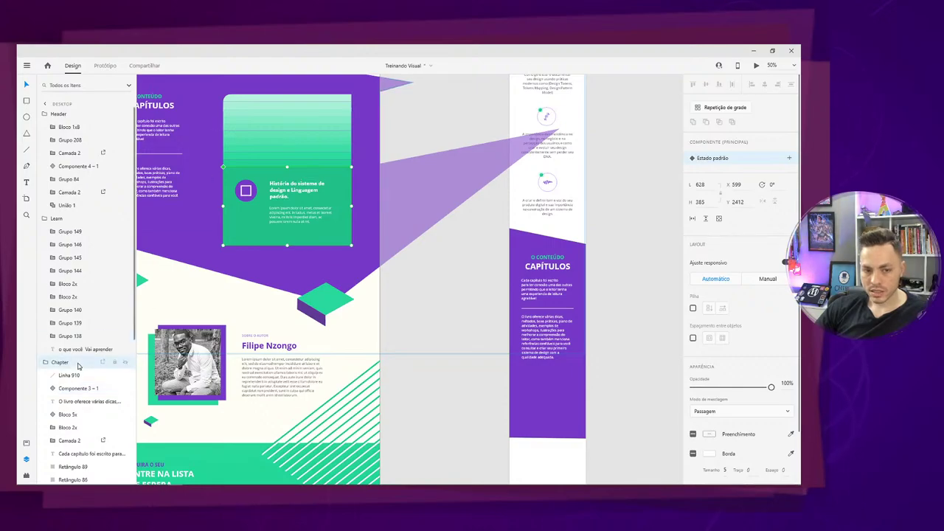
click(126, 364)
click(125, 364)
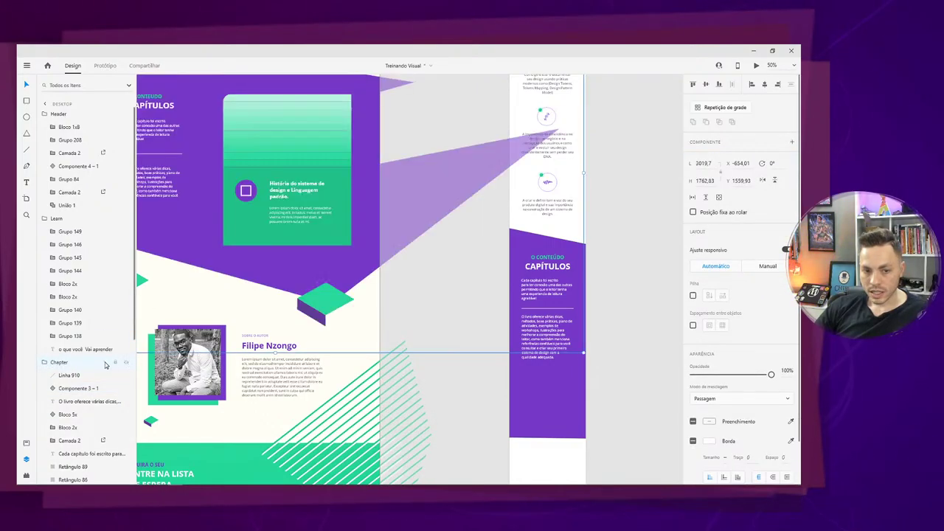
scroll(89, 317, down, 3)
click(77, 273)
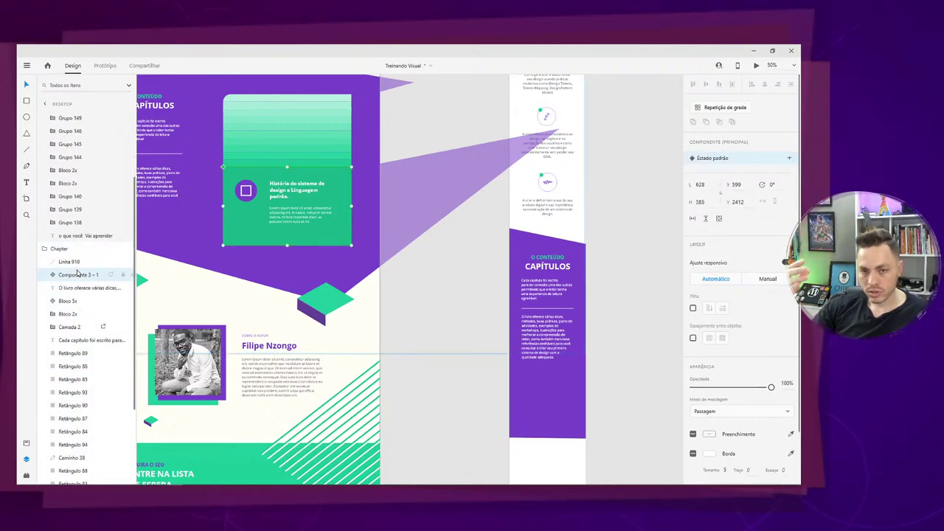
click(75, 264)
click(74, 274)
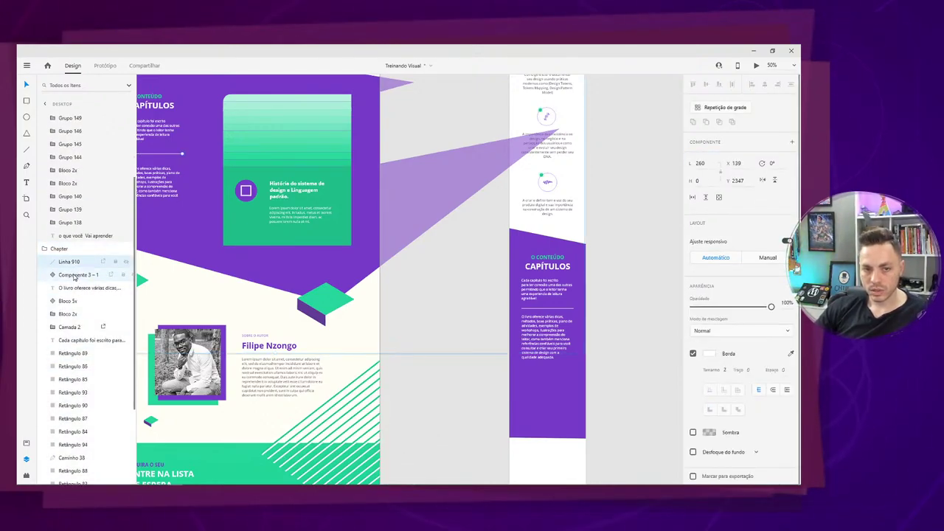
scroll(72, 341, down, 1)
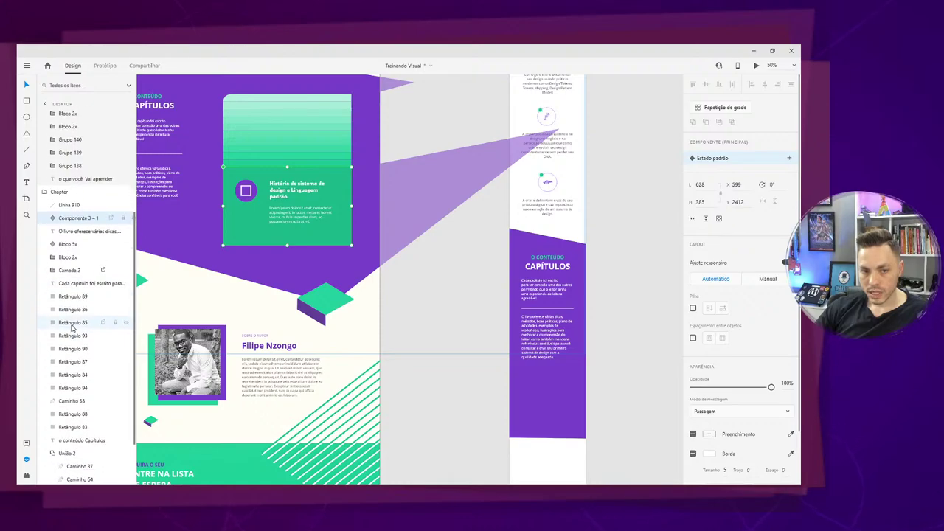
scroll(77, 384, down, 3)
shift+click(81, 375)
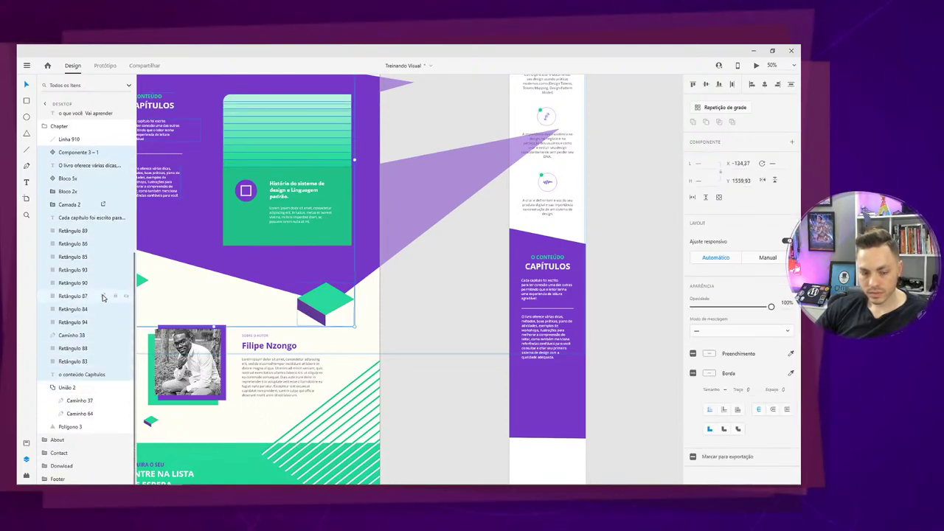
Identify the layers forming the green desktop card by inspecting them and toggling Retângulo 89 and Caminho 38 off and on.
click(101, 153)
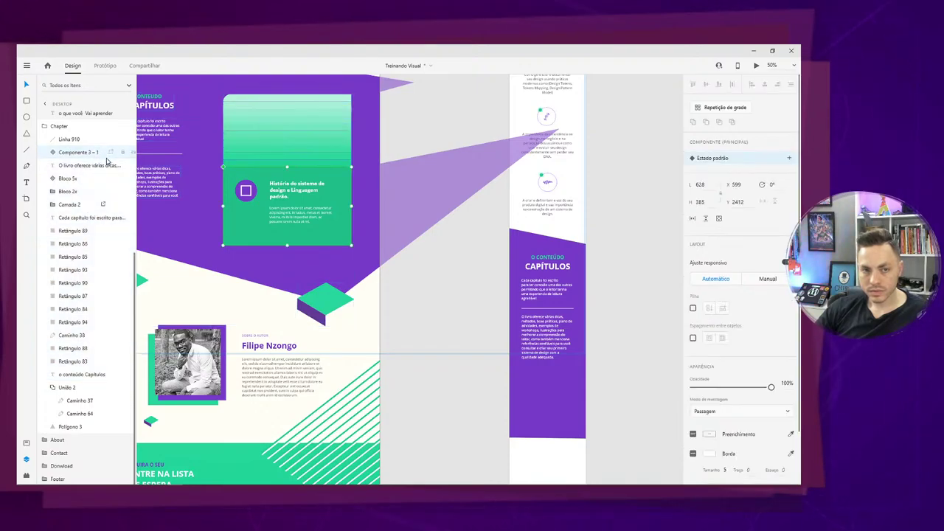
click(96, 167)
click(90, 185)
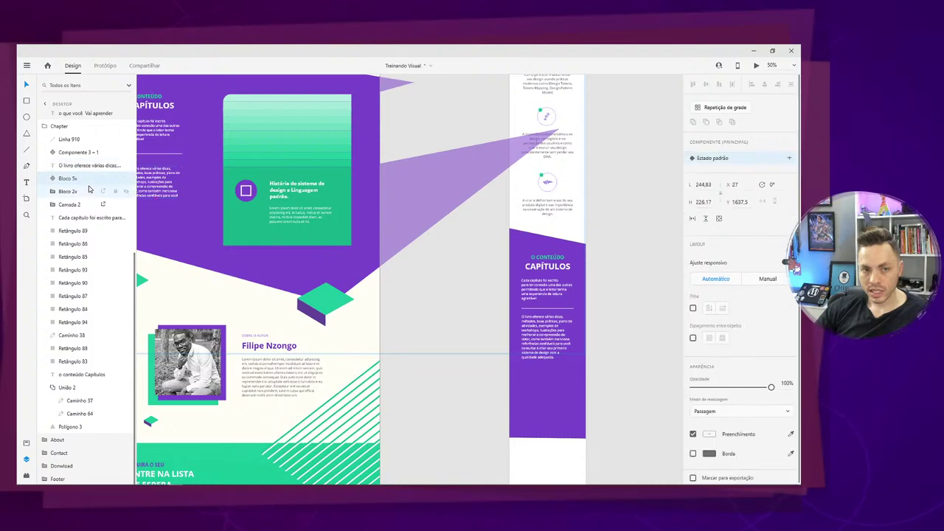
click(84, 153)
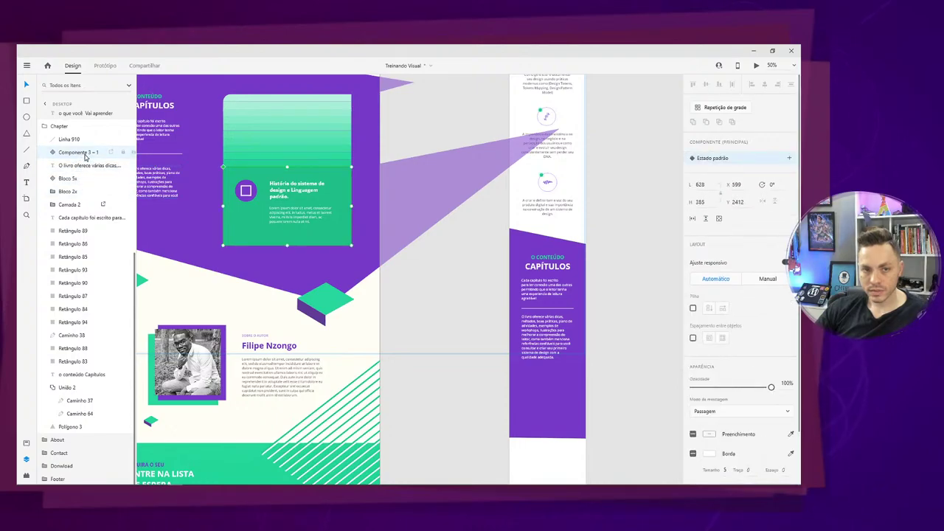
click(130, 154)
click(131, 153)
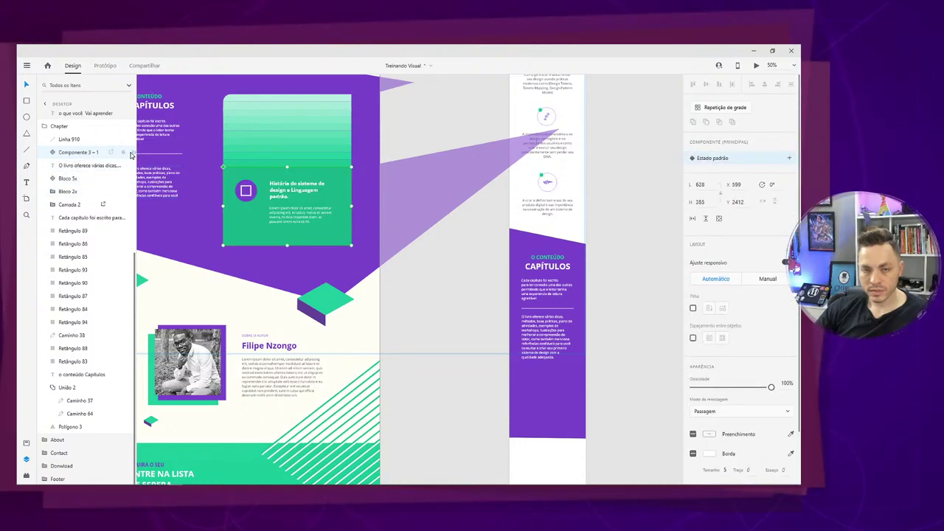
click(126, 232)
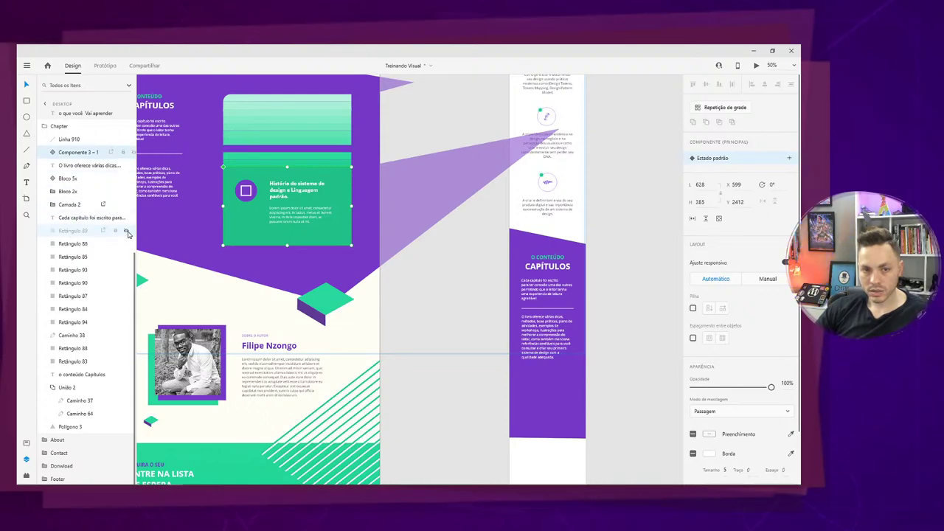
click(127, 231)
click(73, 362)
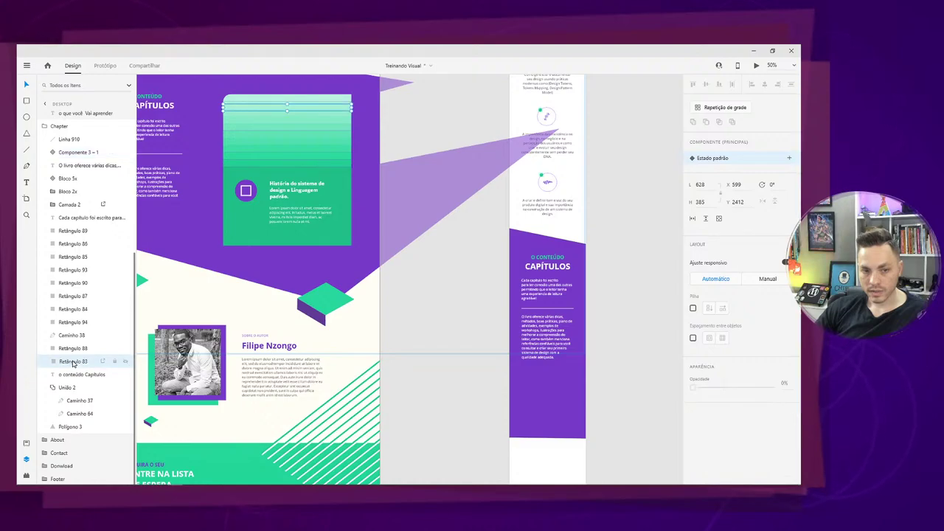
click(125, 336)
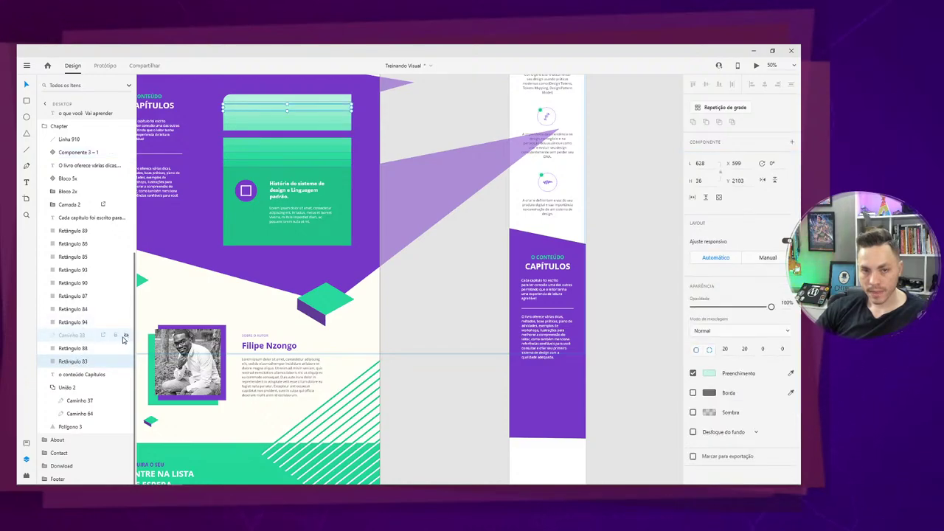
click(127, 335)
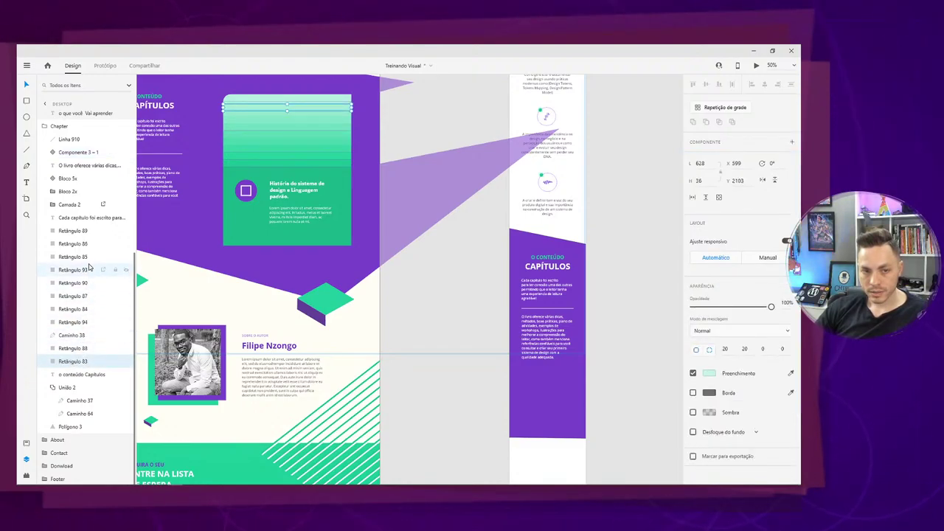
Copy Componente 3 – 1 and the layers from Retângulo 89 through Retângulo 83 into the iPhone artboard as one group.
click(86, 232)
shift+click(63, 362)
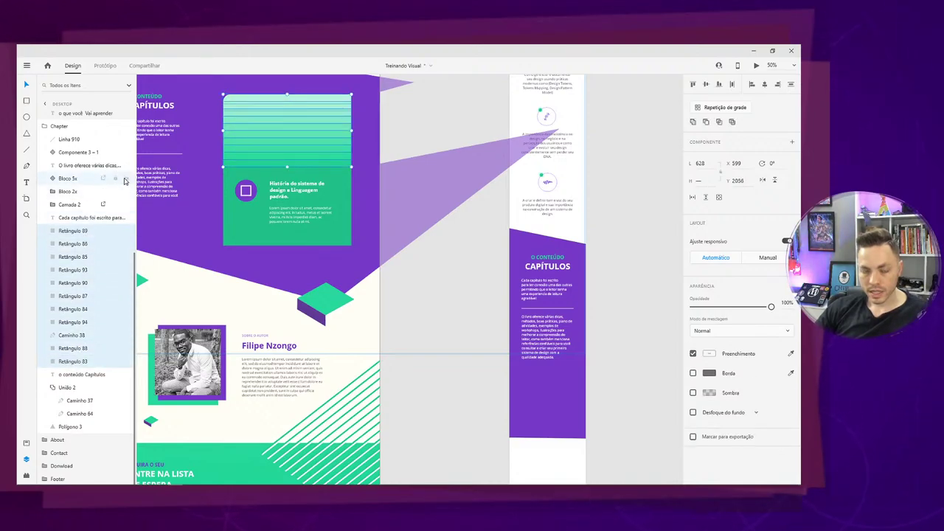
ctrl+click(88, 153)
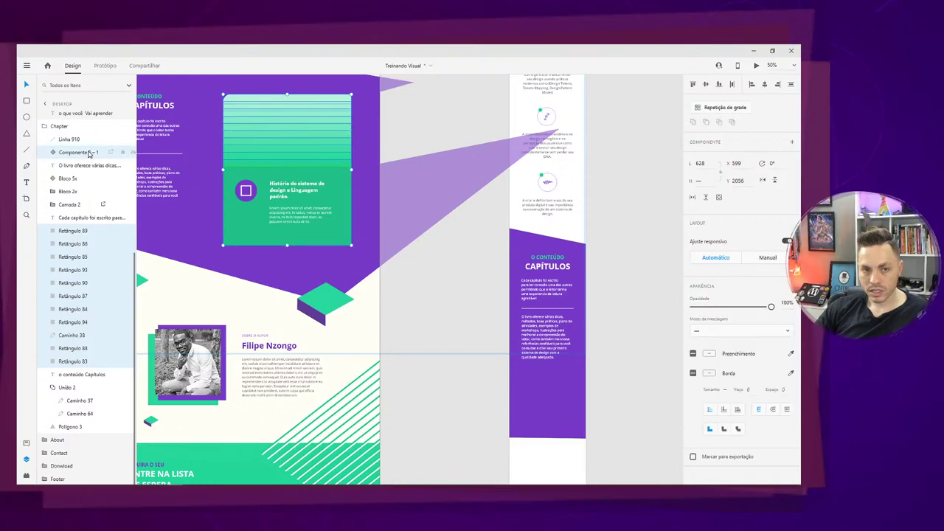
drag(493, 365, 468, 349)
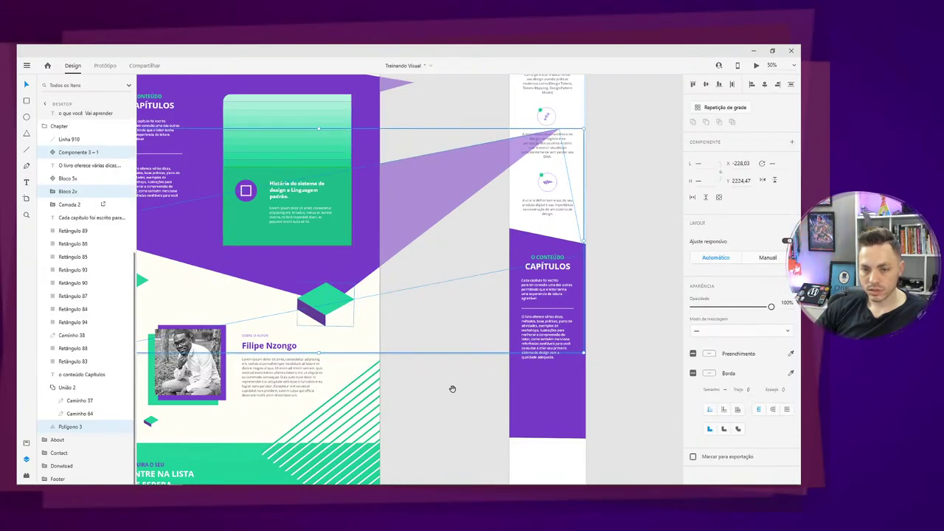
drag(453, 388, 320, 277)
click(428, 326)
key(ctrl+v)
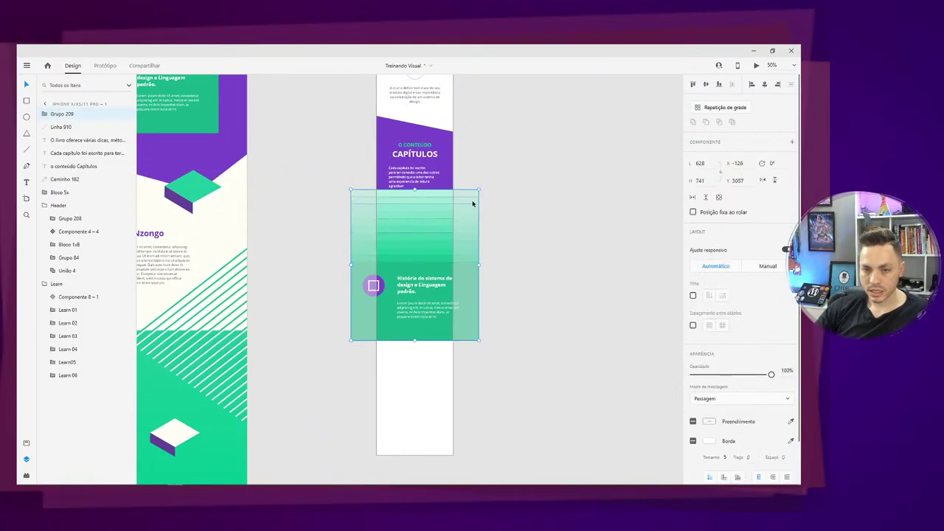
Scale the pasted card group to about 301 × 355 and position it below the Capítulos text at about X 15, Y 3365.
drag(478, 189, 434, 277)
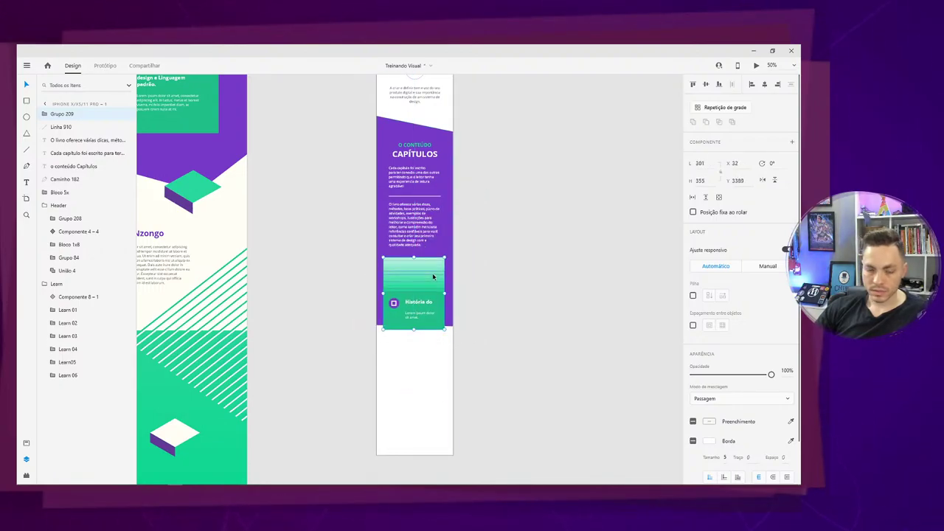
key(ctrl+equal)
key(ctrl+equal)
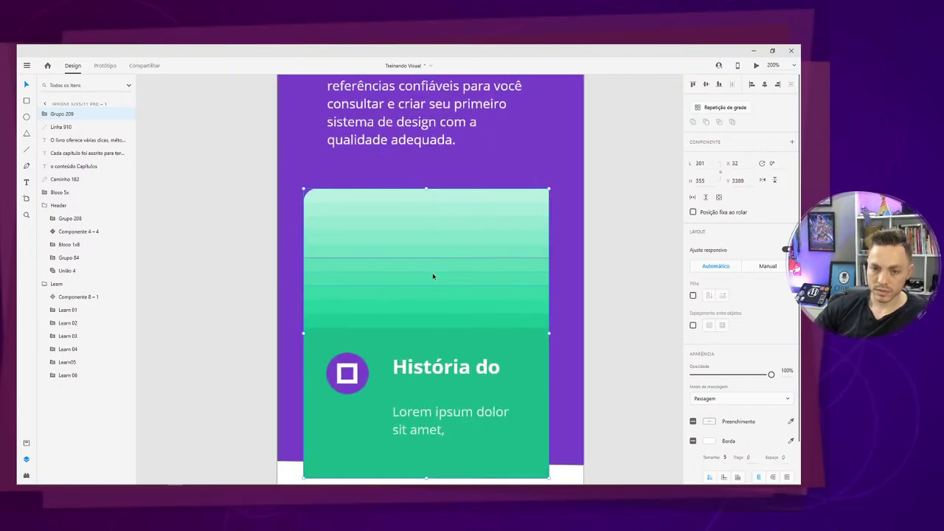
drag(433, 276, 418, 242)
scroll(495, 354, down, 2)
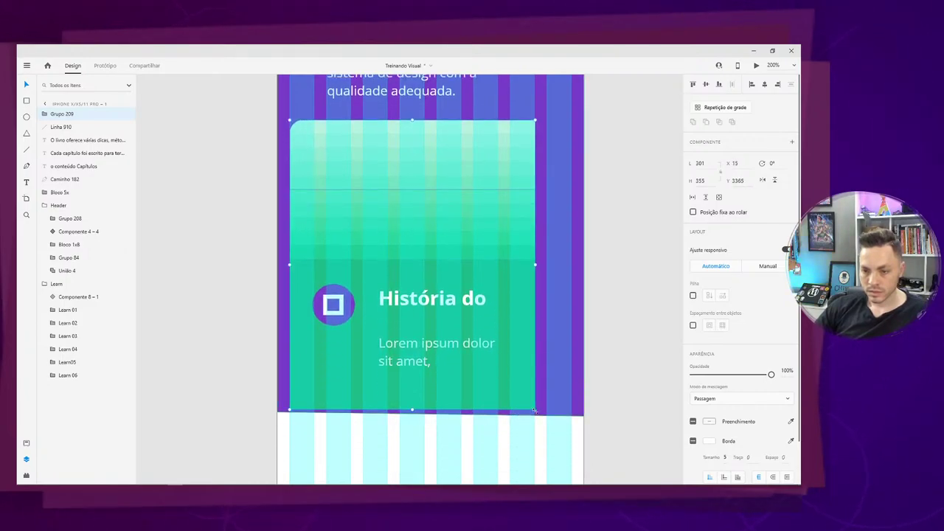
Scale the pasted card group to 345 × 407 so it spans the iPhone layout grid columns.
drag(535, 410, 576, 452)
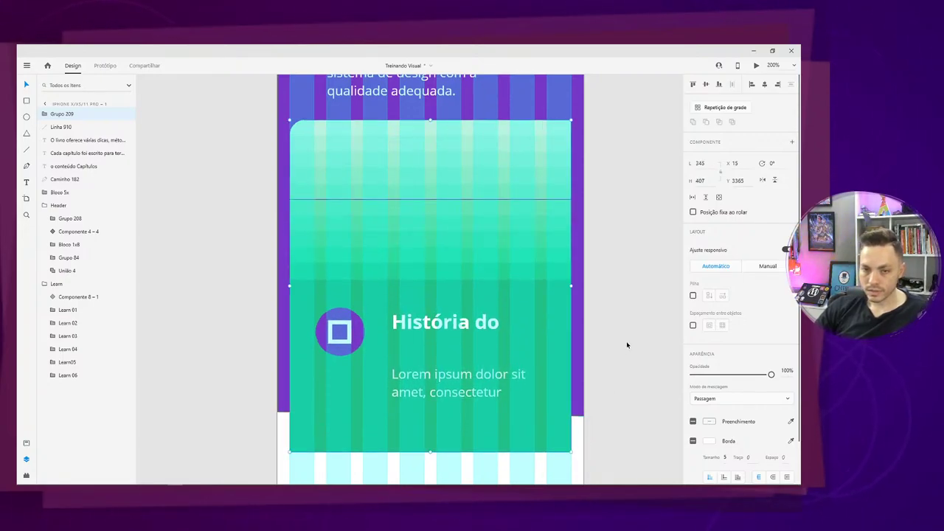
click(628, 298)
click(527, 215)
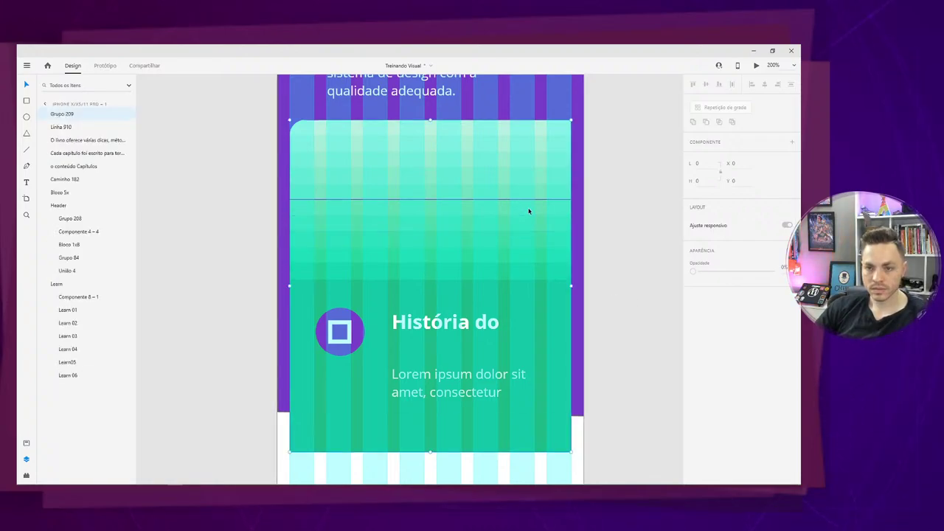
click(639, 219)
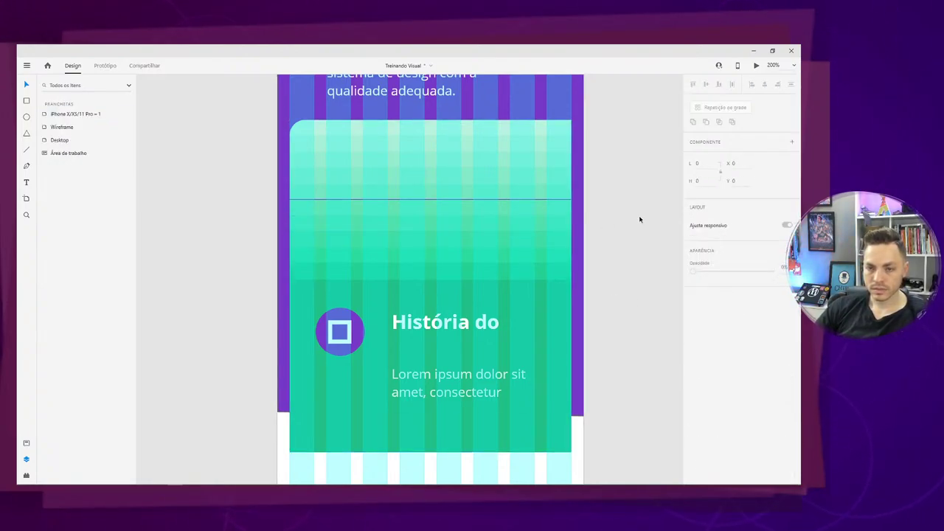
Enlarge the card group to about 398 × 470 so its straight-edged area fills the full artboard width, at about Y 3356.
key(ctrl+minus)
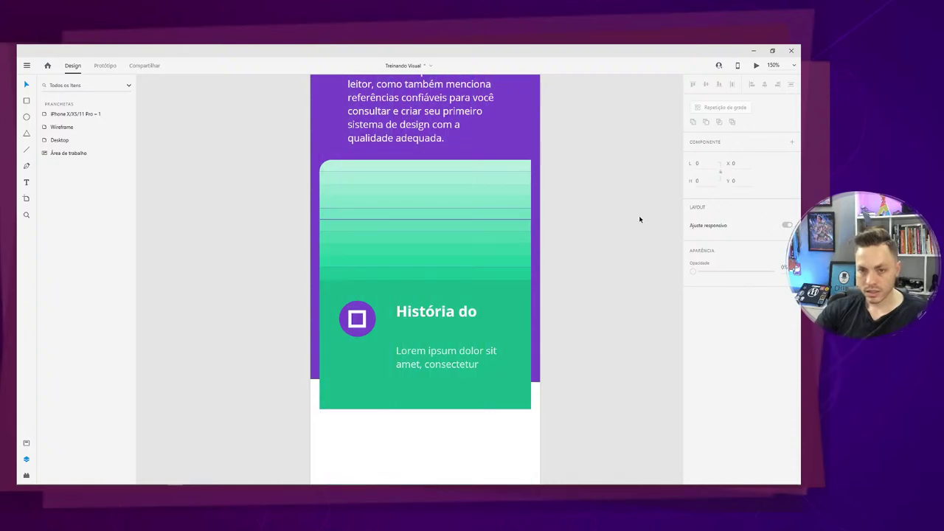
scroll(594, 251, up, 3)
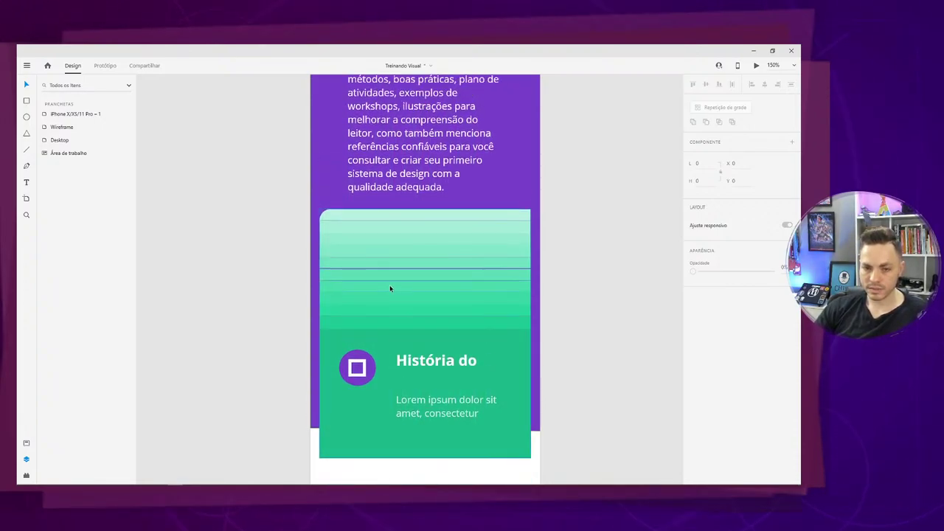
drag(303, 226, 514, 340)
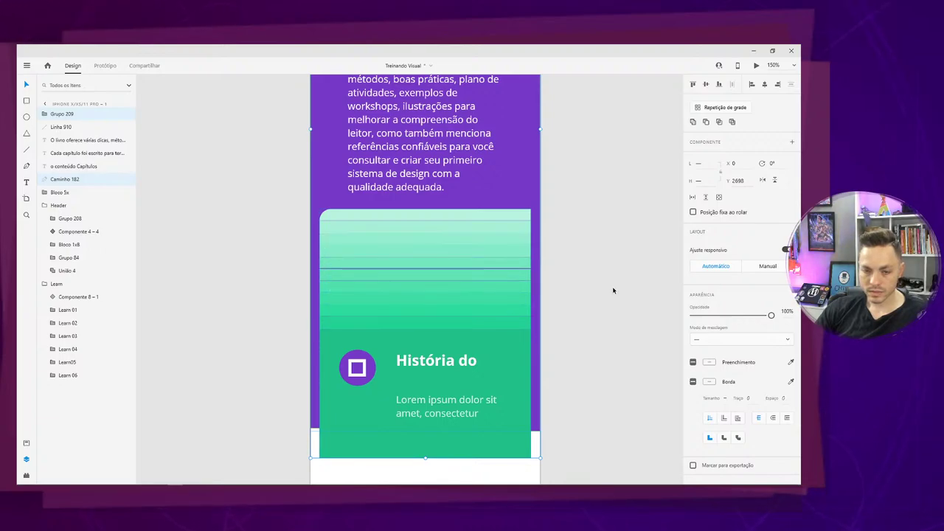
click(484, 343)
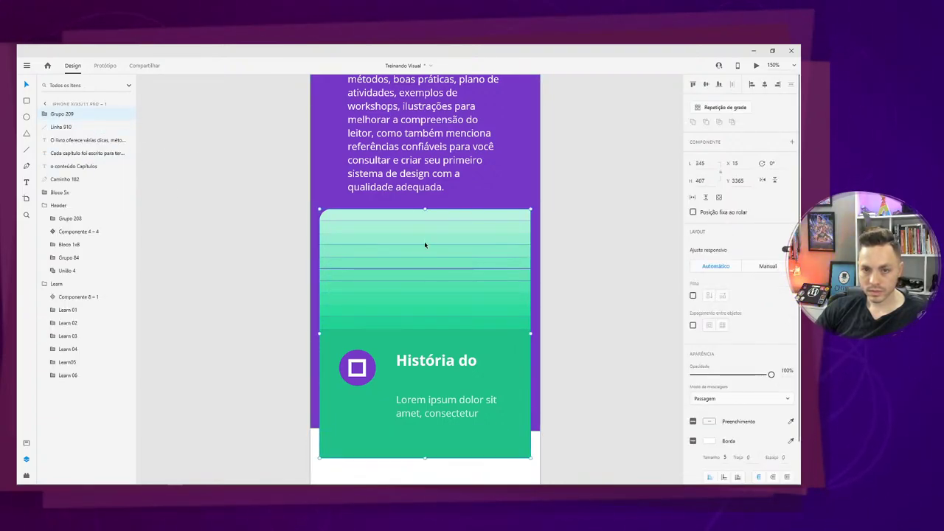
drag(533, 208, 548, 202)
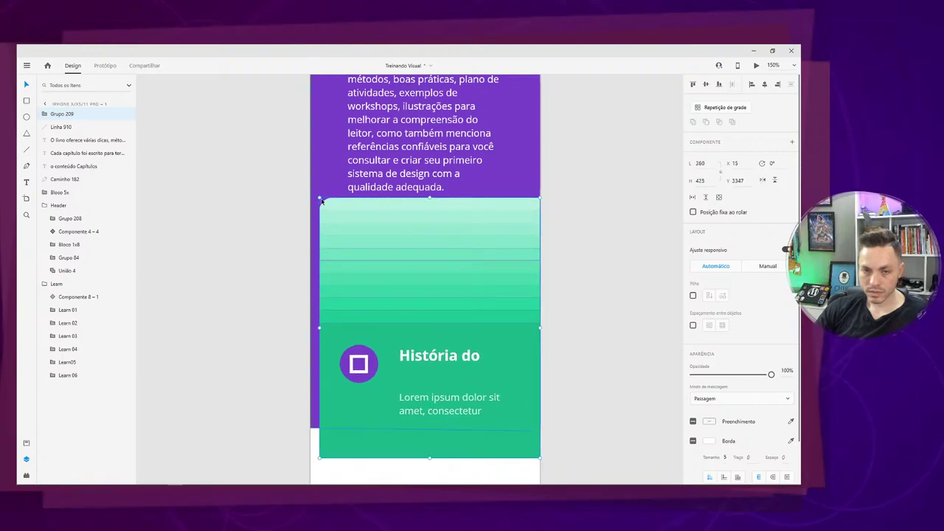
drag(318, 196, 274, 169)
drag(411, 208, 411, 237)
click(558, 299)
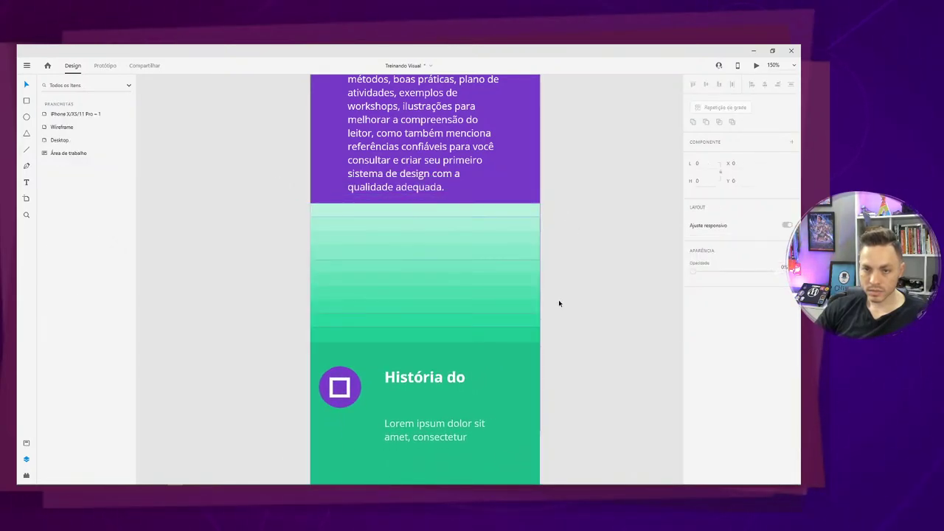
Move the card group down to Y 3377 for more space below the Capítulos paragraph.
scroll(530, 310, up, 5)
scroll(528, 310, down, 5)
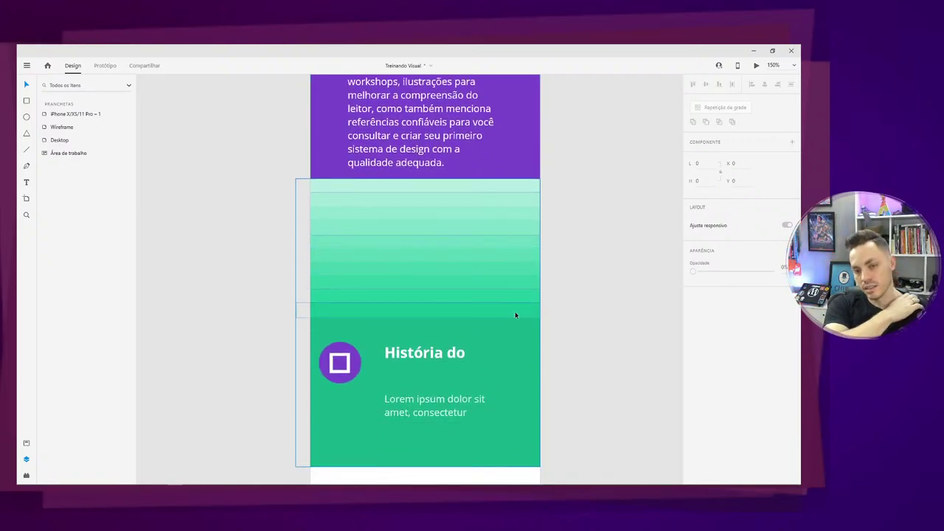
key(ctrl+minus)
key(ctrl+minus)
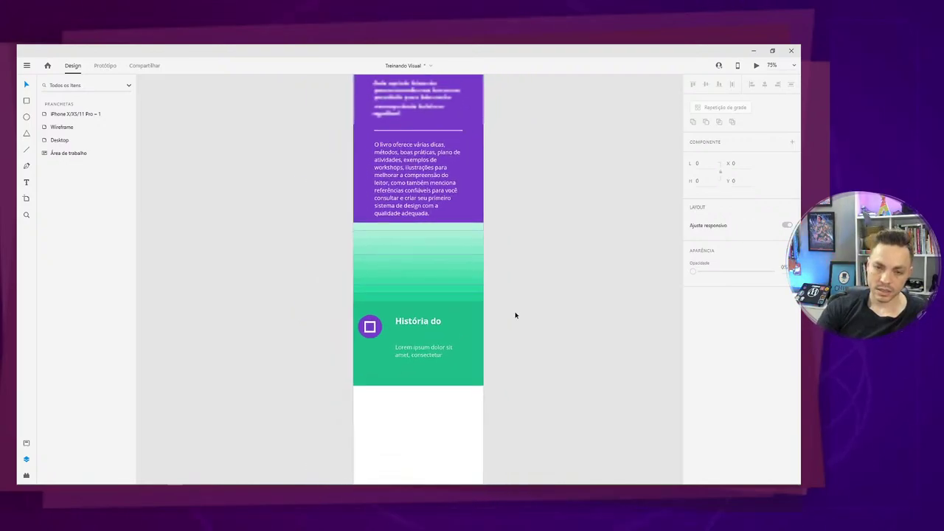
key(ctrl+plus)
key(ctrl+plus)
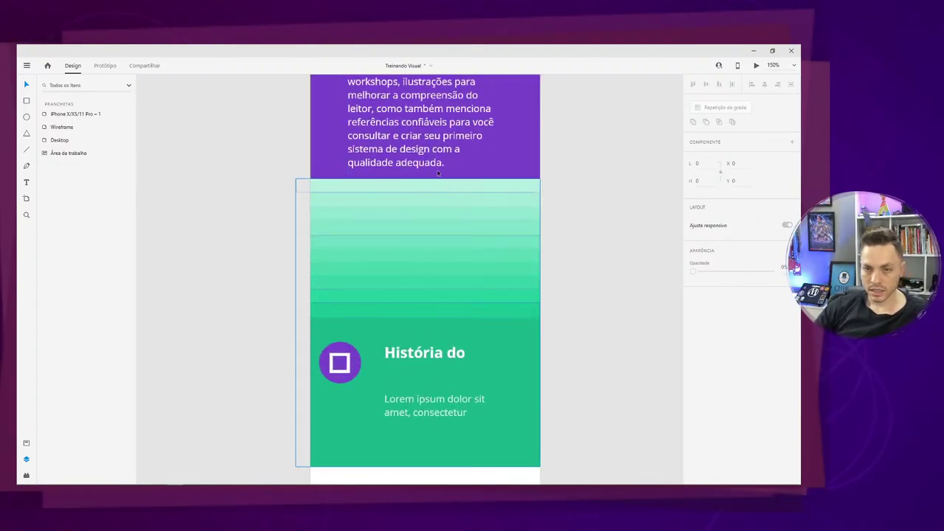
click(436, 194)
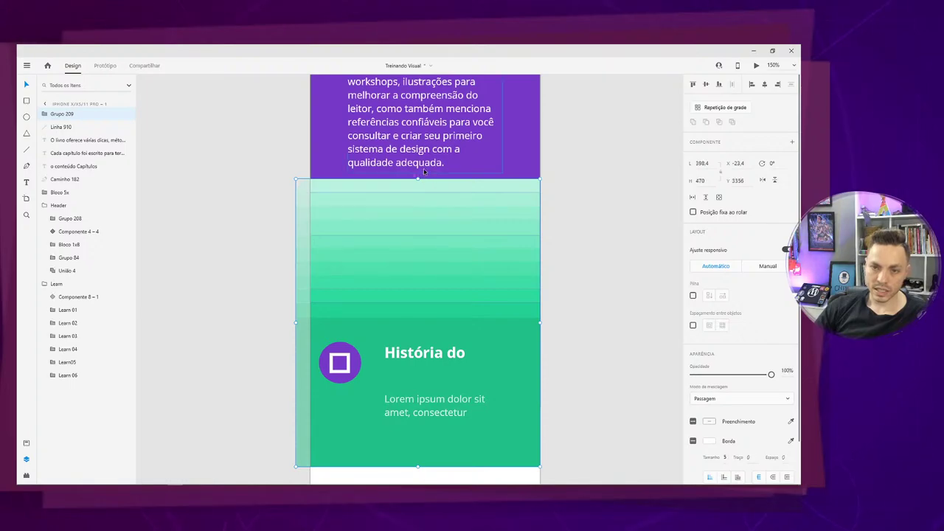
key(shift+Down)
key(shift+Down)
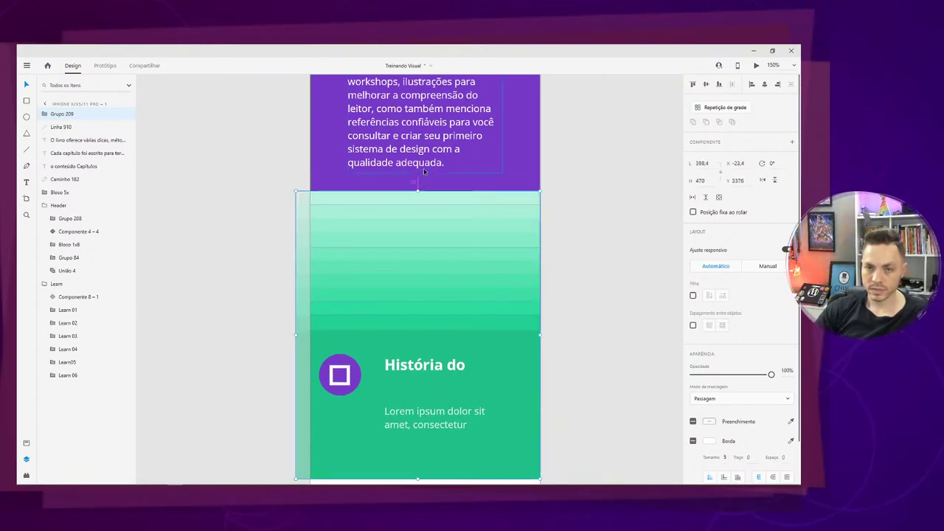
key(Down)
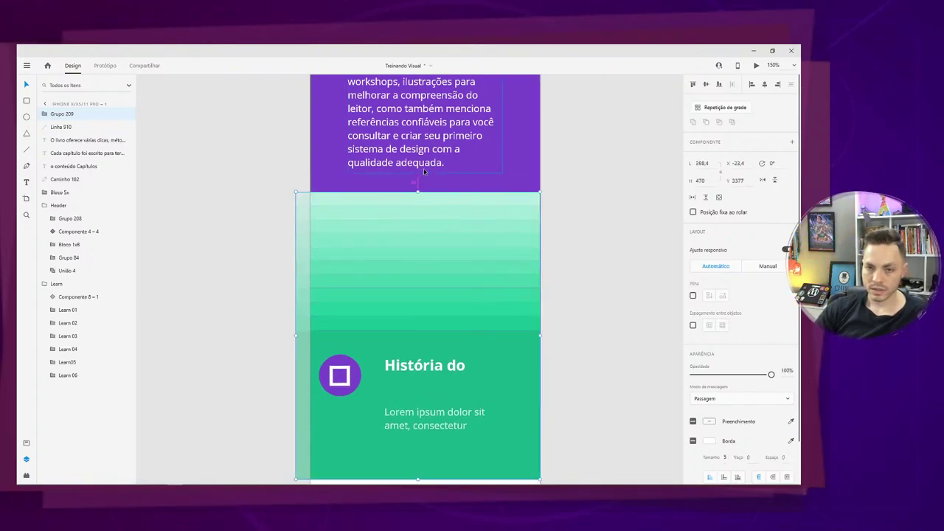
click(282, 344)
Show the layout grid and shift the card icon's purple circle, Elipse 24, to X 15.
double_click(345, 377)
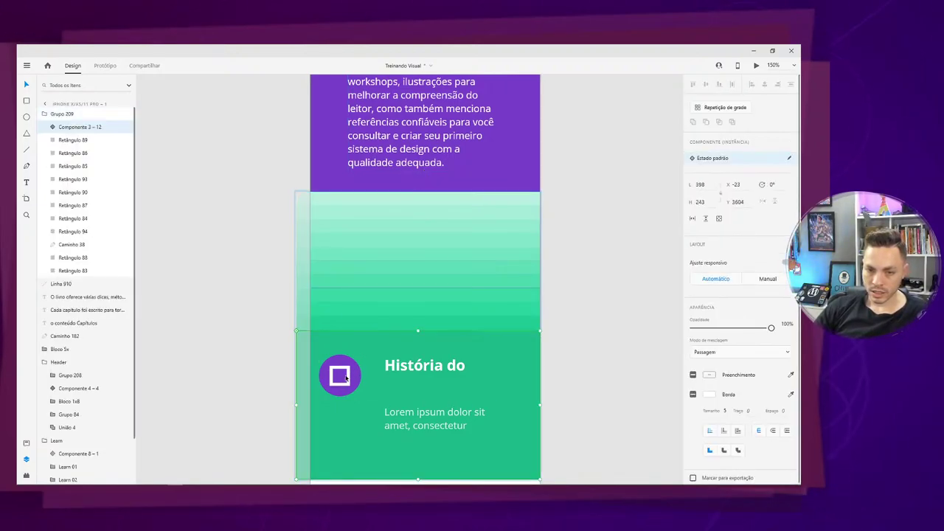
double_click(345, 378)
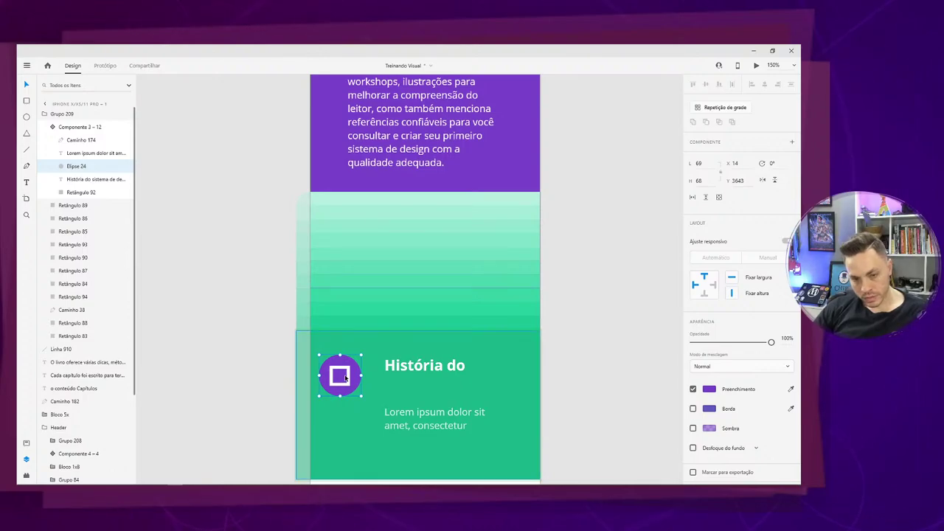
key(ctrl+shift+apostrophe)
key(Right)
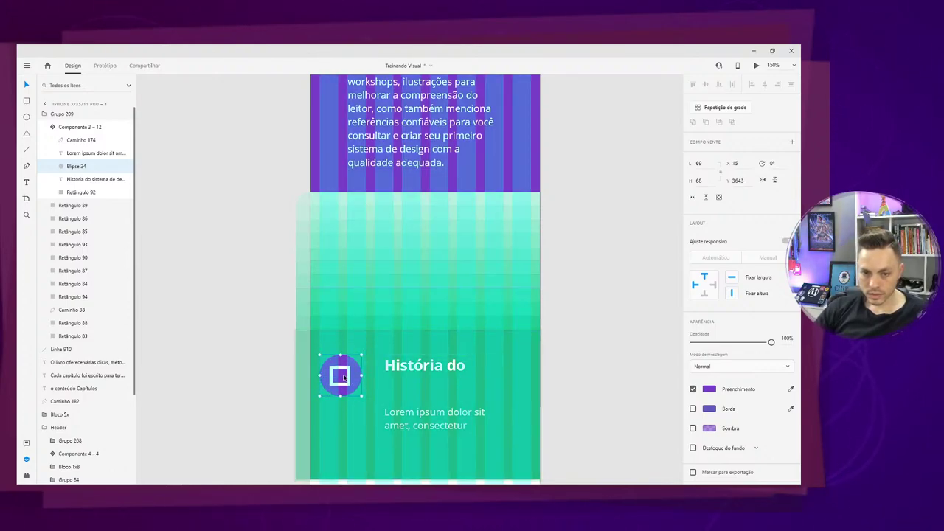
click(345, 378)
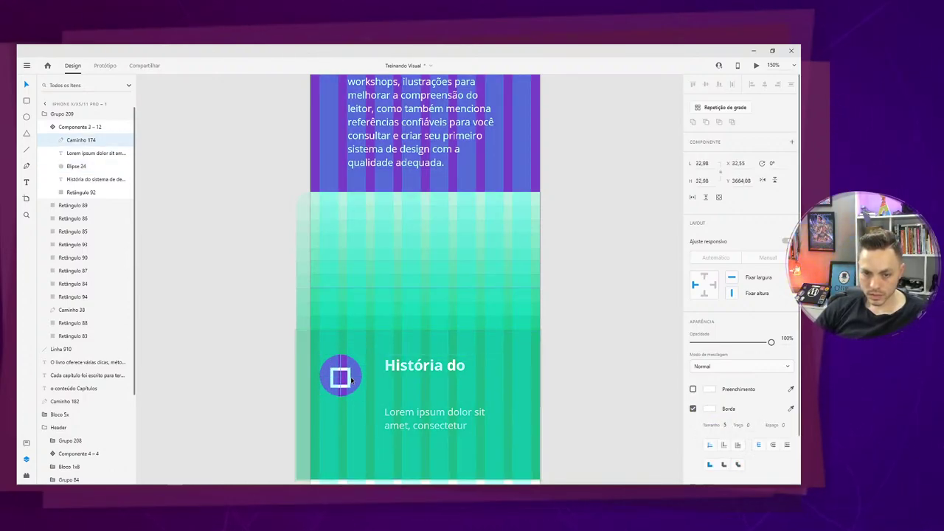
Extend the card title's text box downward to a height of 110 to reveal more lines.
click(399, 365)
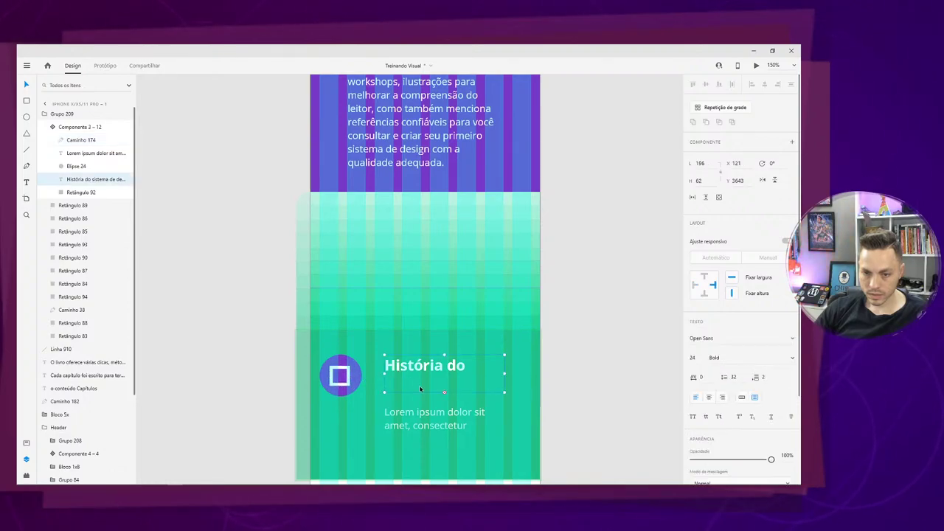
drag(449, 399, 450, 444)
click(449, 419)
click(443, 401)
drag(442, 401, 448, 421)
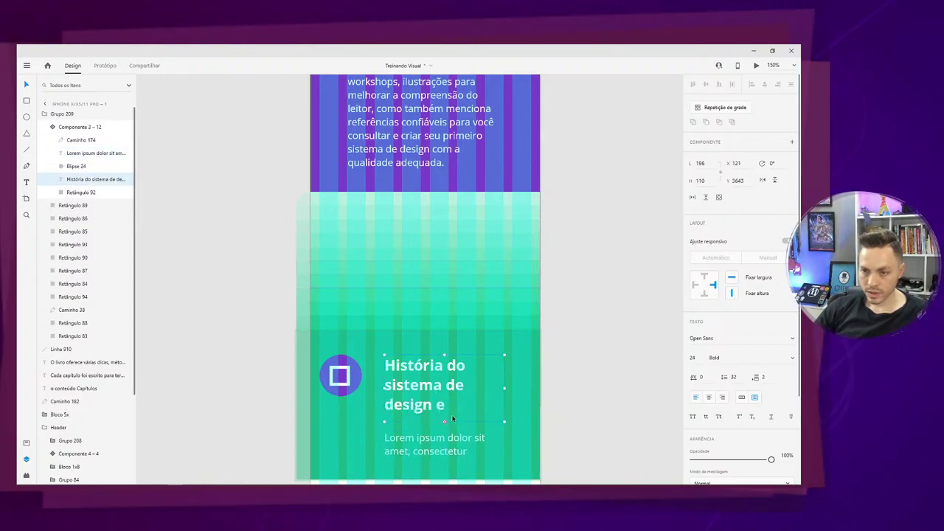
Lengthen the card's Lorem ipsum text box and extend the green background Retângulo 92 downward to hold the text.
scroll(445, 417, down, 1)
click(434, 426)
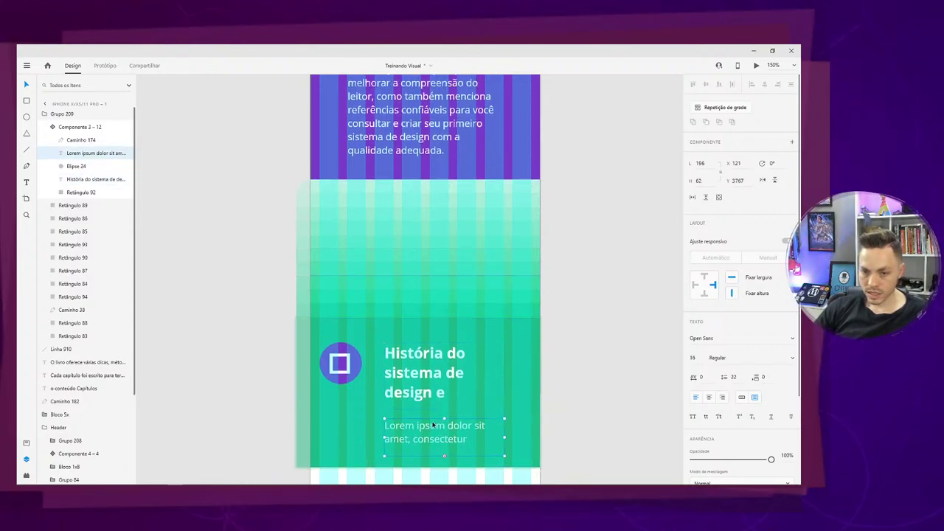
scroll(433, 413, down, 3)
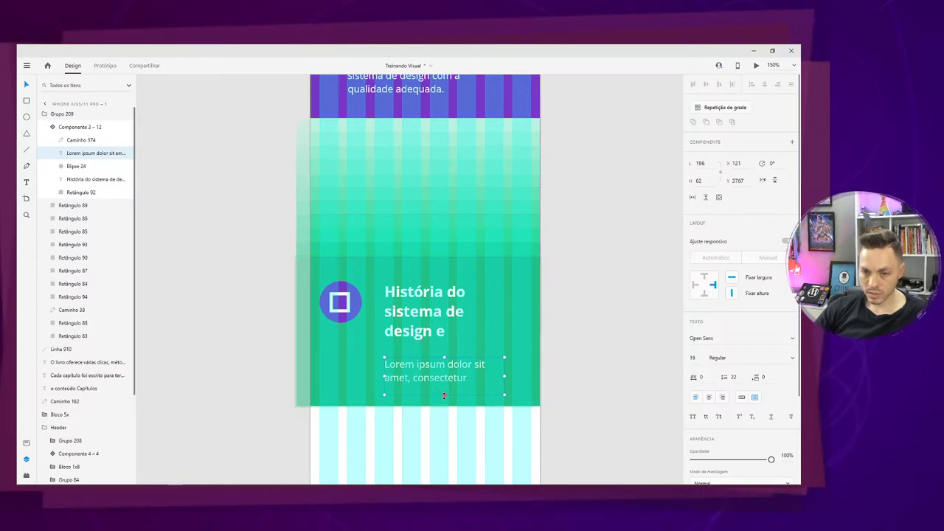
drag(443, 395, 446, 433)
click(345, 387)
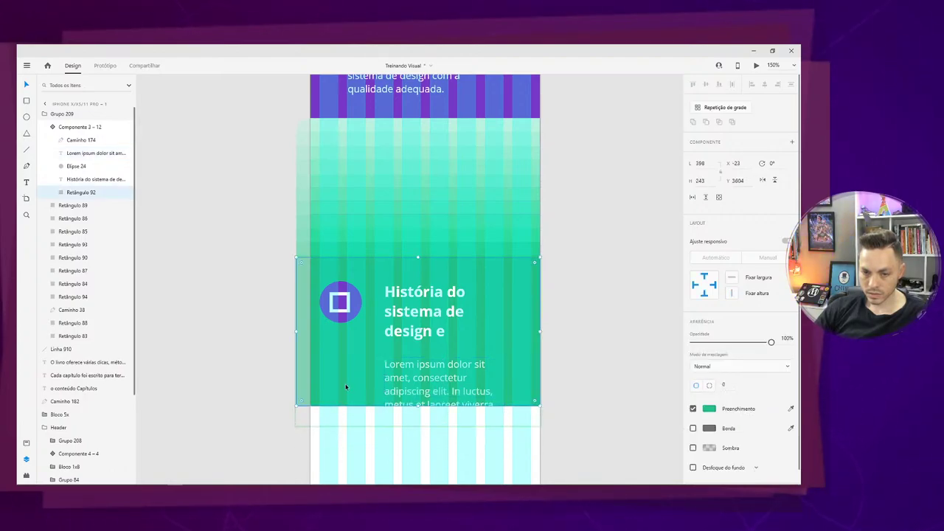
drag(421, 423, 444, 459)
Widen the Lorem ipsum text box to 209.
click(438, 424)
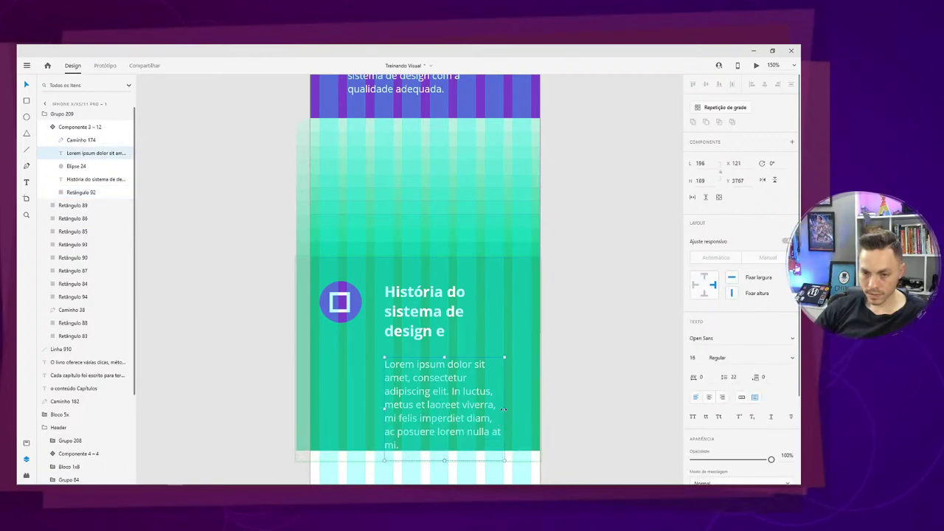
drag(504, 408, 512, 406)
scroll(458, 440, down, 1)
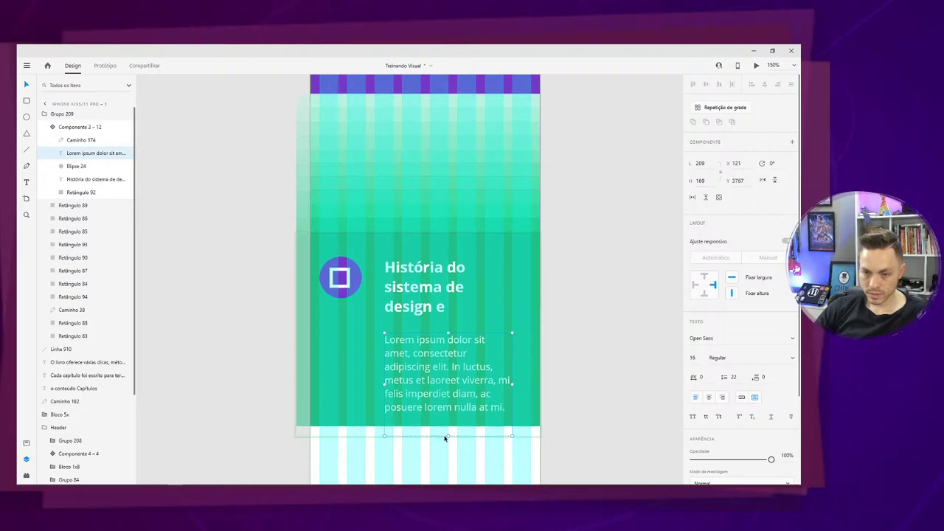
click(426, 412)
mouse_move(417, 413)
mouse_down()
mouse_move(417, 444)
mouse_move(419, 415)
mouse_up()
Widen the card title's text box so "História do sistema de design e Linguagem" fits on three lines.
click(417, 294)
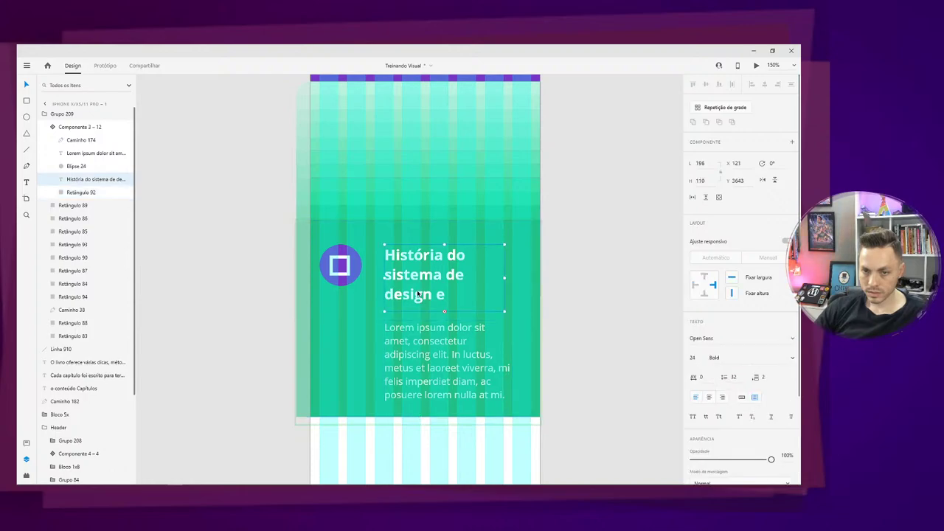
mouse_move(509, 281)
mouse_down()
mouse_move(530, 281)
mouse_move(517, 280)
mouse_up()
click(597, 260)
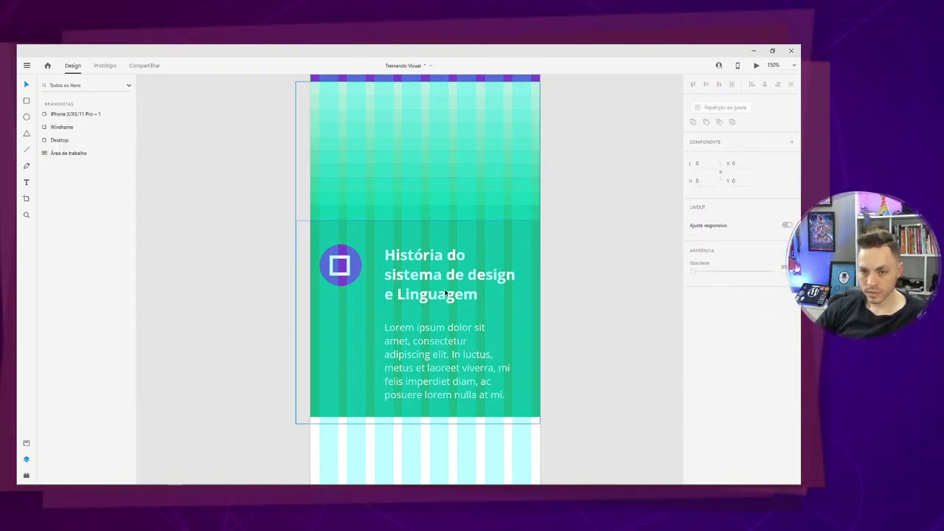
click(422, 281)
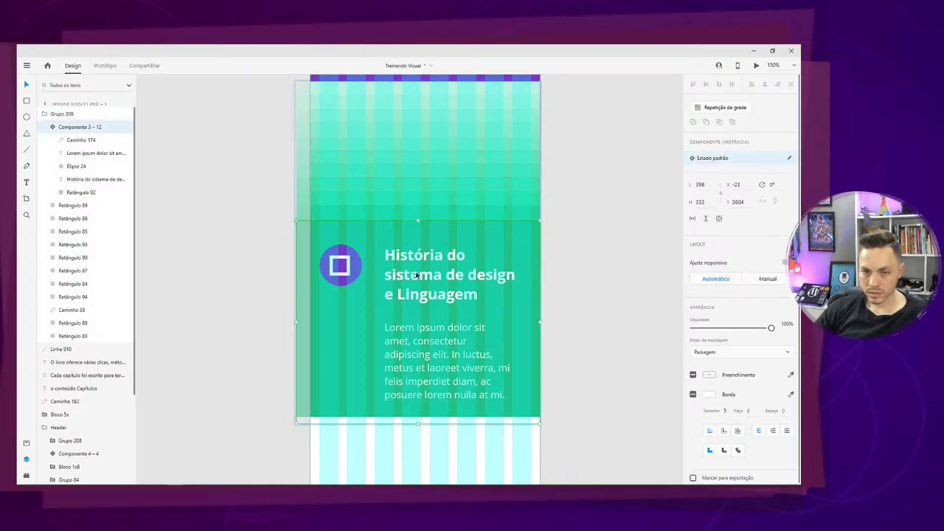
key(Escape)
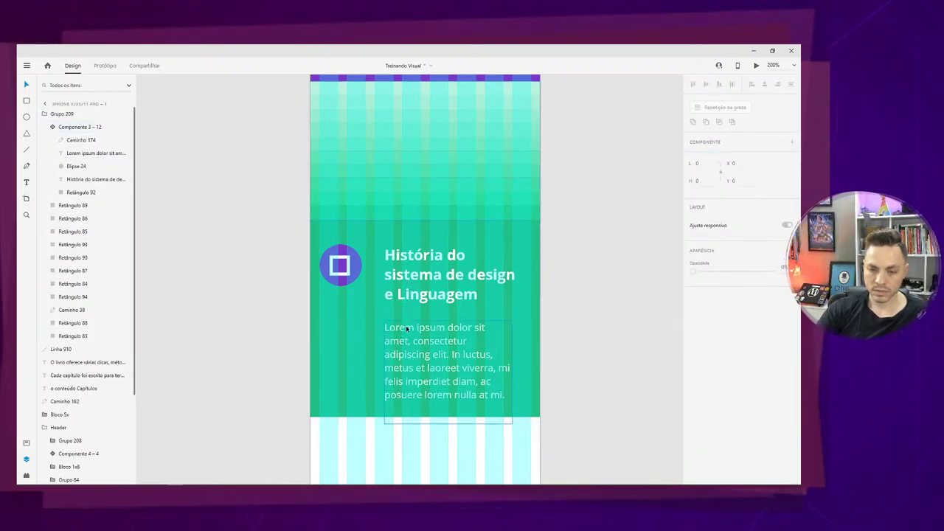
Centre the icon's white square, Caminho 174, horizontally on the purple circle Elipse 24.
key(ctrl+plus)
click(283, 248)
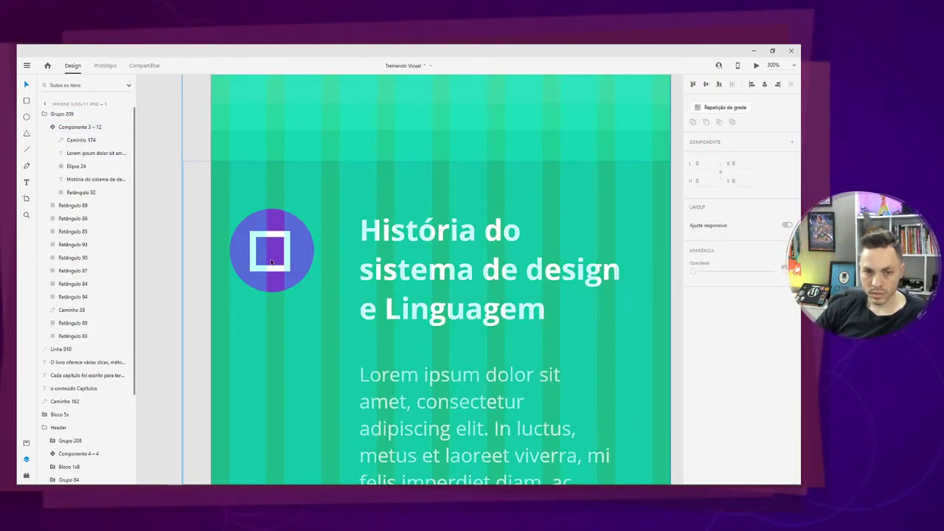
double_click(284, 248)
double_click(286, 247)
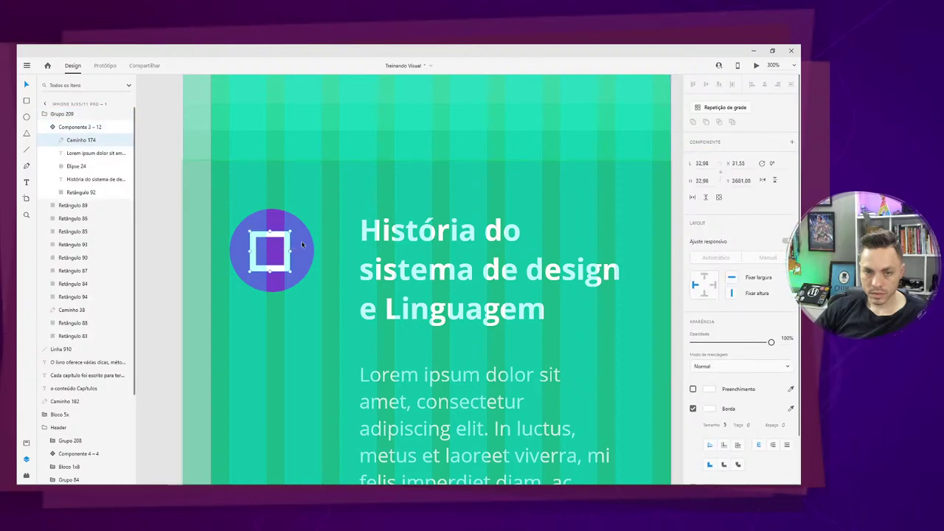
shift+click(301, 245)
click(764, 86)
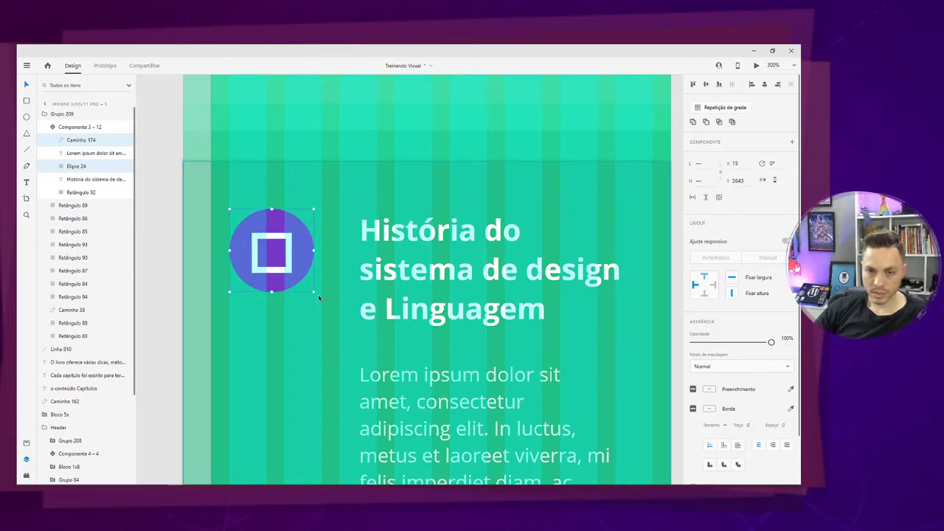
key(e)
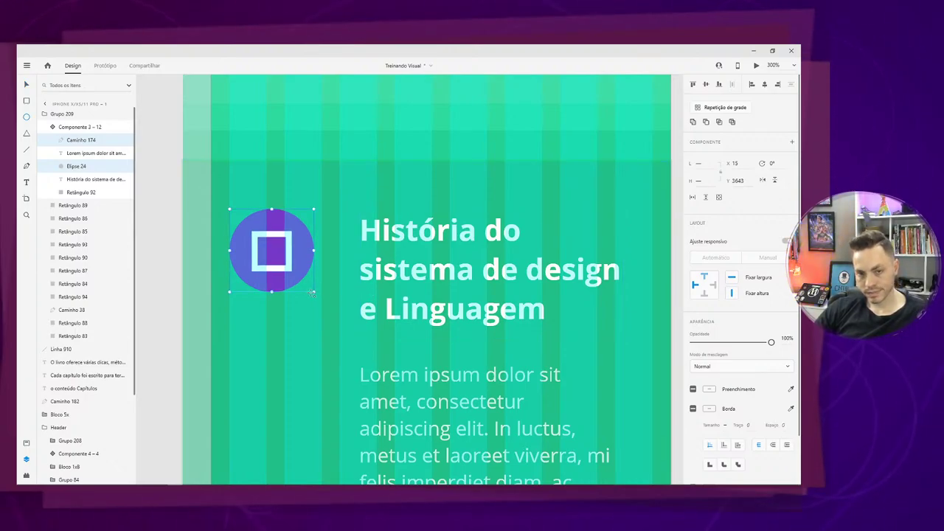
drag(312, 292, 313, 294)
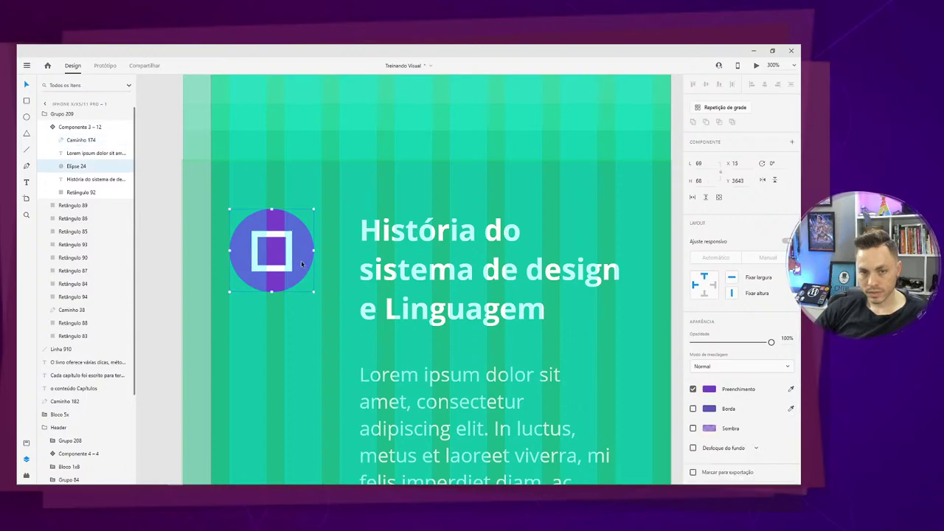
Group the icon's white square with the purple circle and move the group down to Y 3658.
key(ctrl+g)
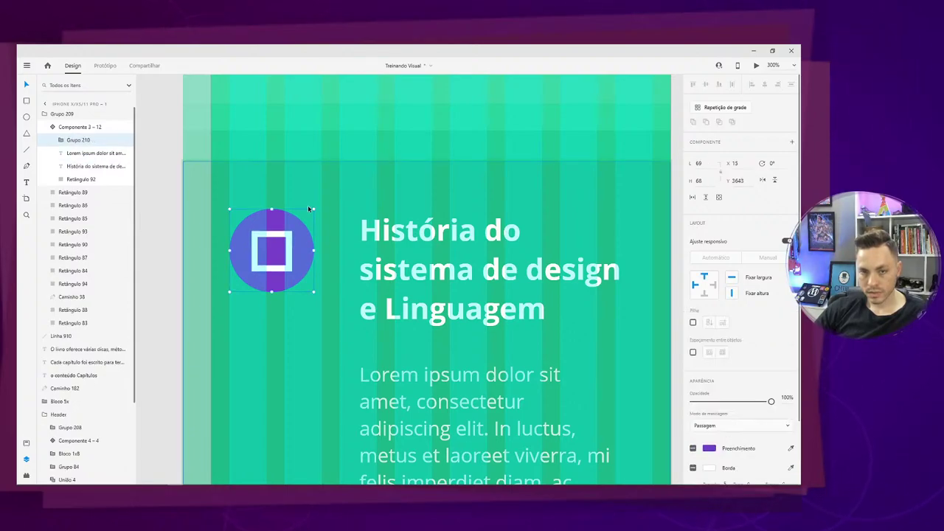
drag(320, 207, 362, 247)
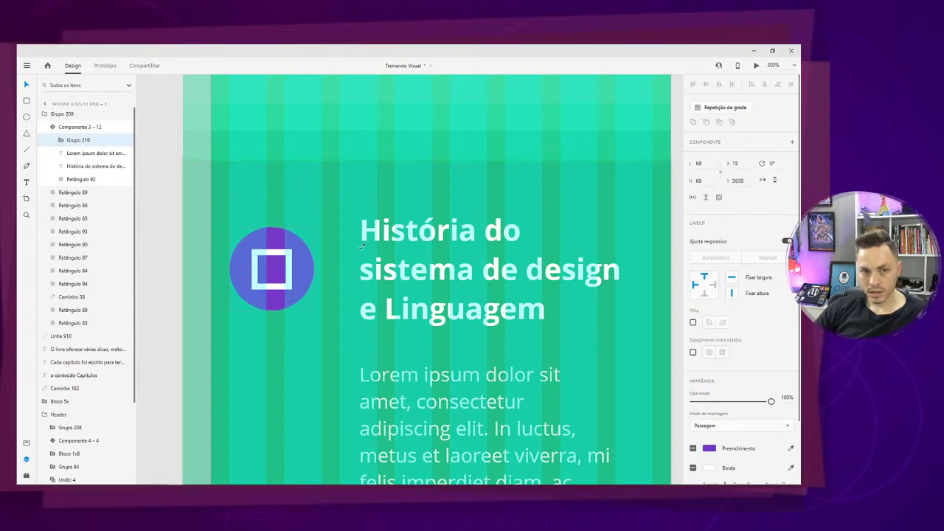
key(ctrl+x)
click(299, 254)
key(ctrl+v)
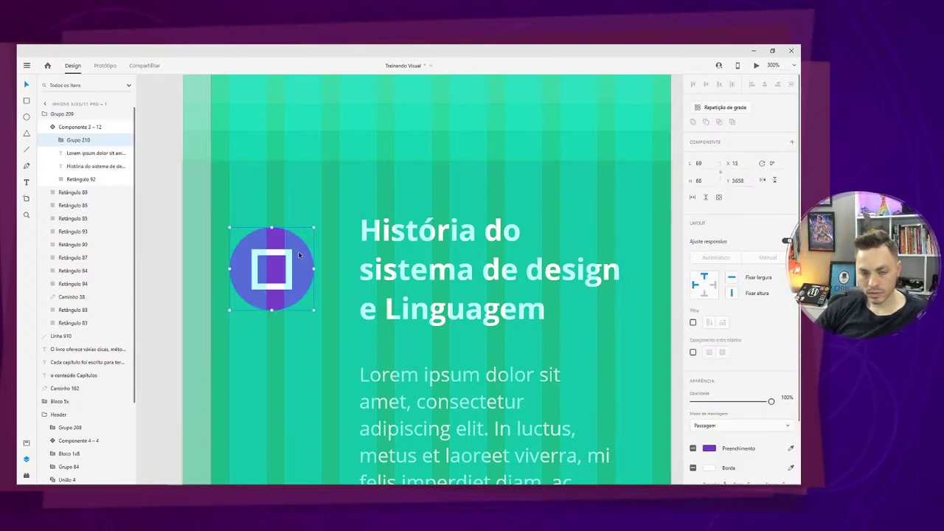
Try to nudge the icon group upward and undo the nudges.
key(Up)
key(Up)
key(Up)
key(Up)
key(Up)
key(Up)
key(Up)
key(Up)
key(Up)
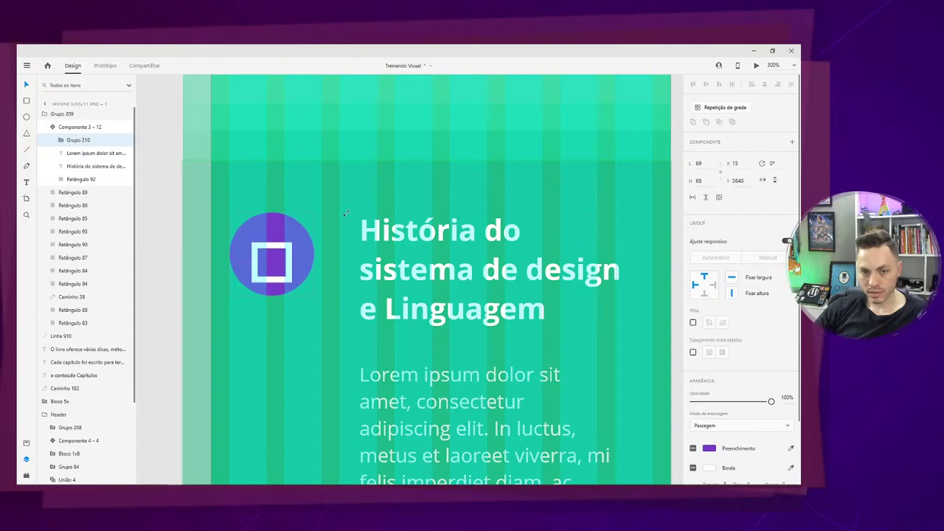
key(ctrl+z)
key(ctrl+z)
key(ctrl+shift+z)
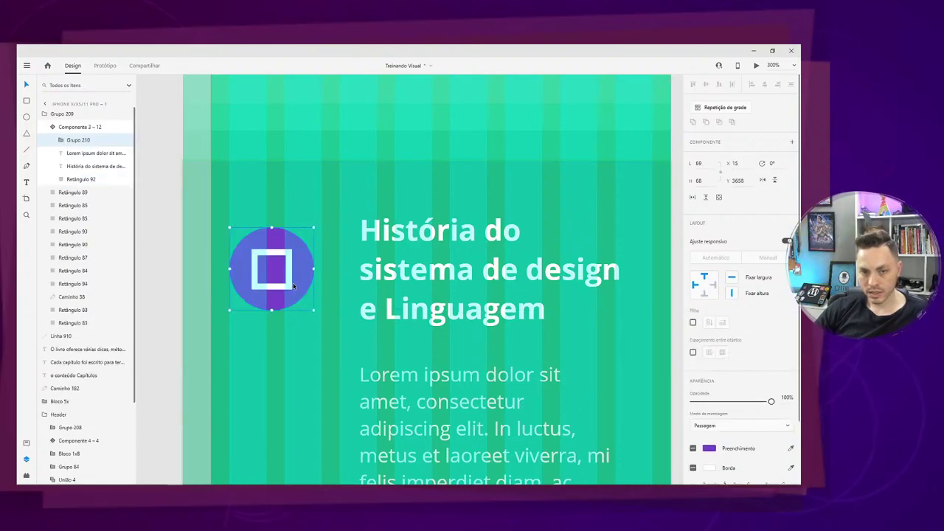
Enlarge the purple circle Elipse 24 inside the icon group and re-centre the white square on it at X 36.
double_click(300, 282)
click(316, 299)
double_click(298, 281)
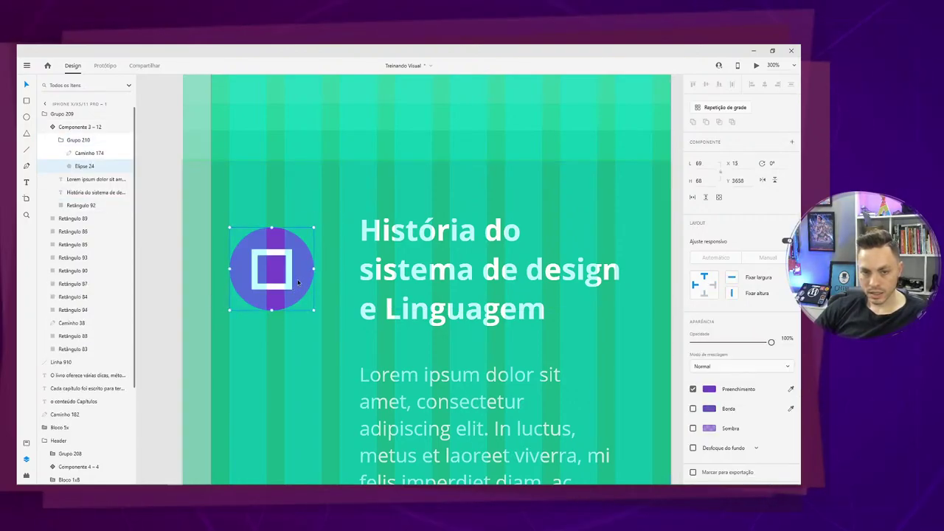
drag(312, 309, 321, 317)
drag(286, 278, 289, 283)
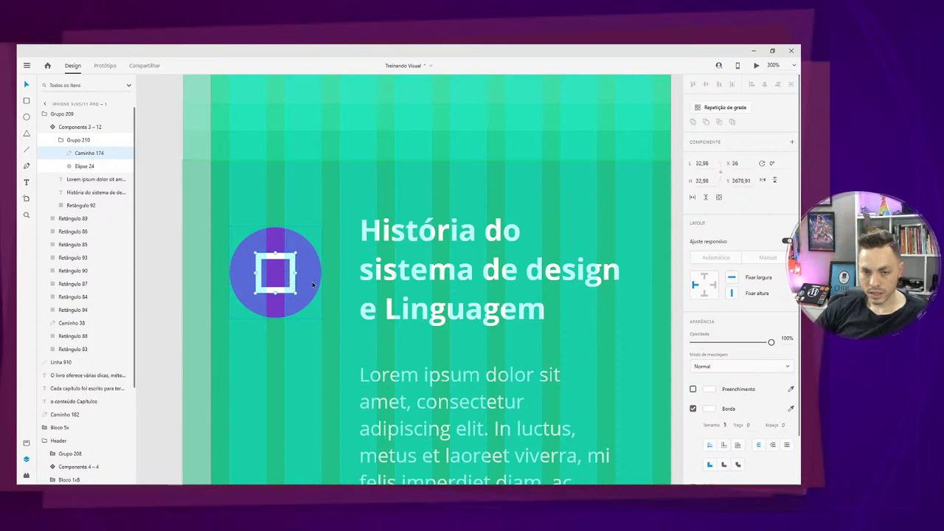
Move the title and the Lorem ipsum text box closer to the icon, placing the Lorem ipsum box at X 105, Y 3765.
drag(378, 273, 350, 317)
scroll(376, 322, down, 2)
click(350, 315)
scroll(508, 370, down, 2)
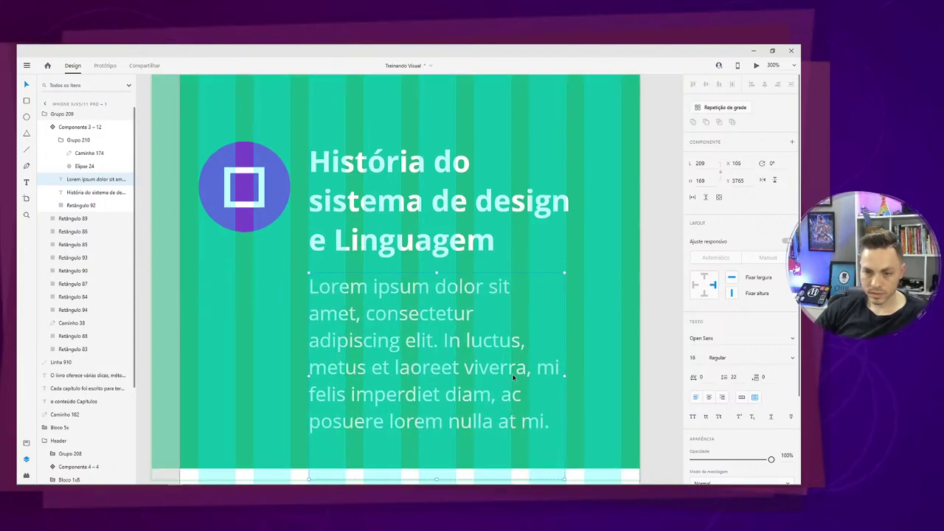
scroll(513, 374, down, 3)
key(ctrl+minus)
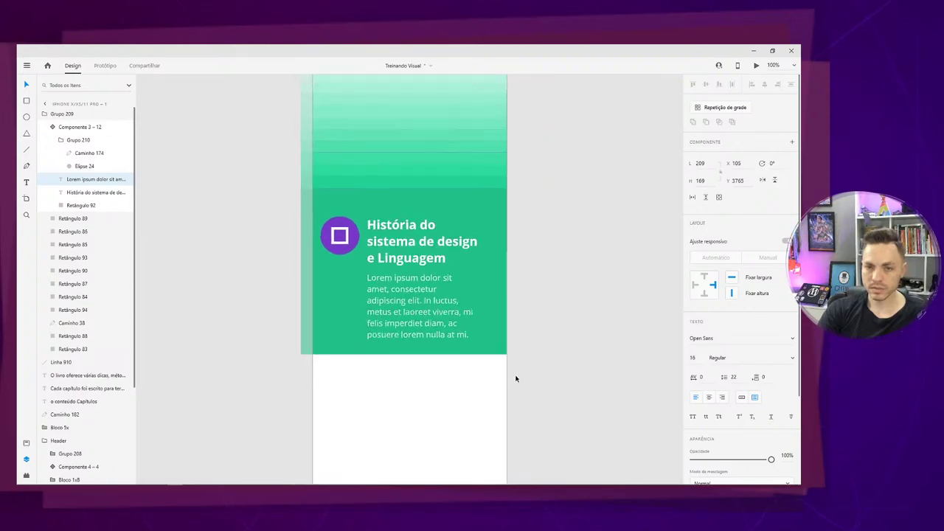
key(ctrl+plus)
key(ctrl+plus)
key(ctrl+shift+apostrophe)
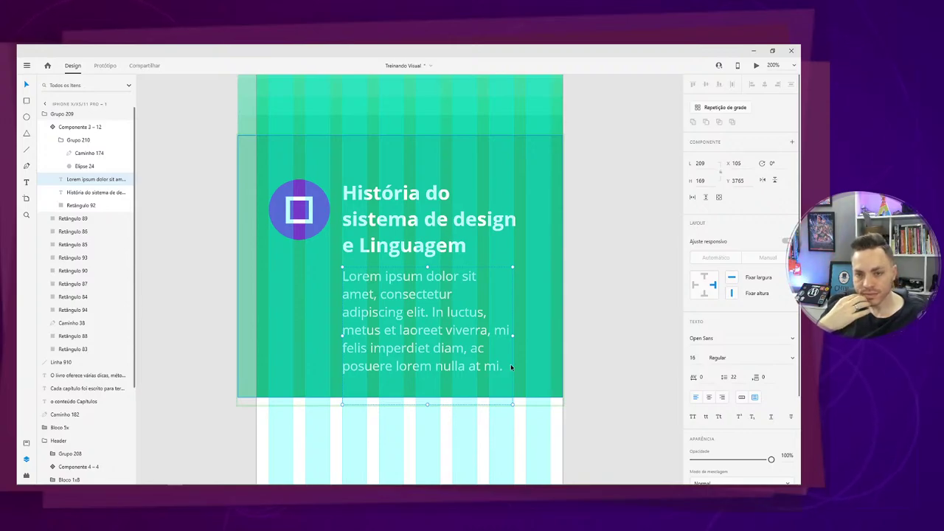
Delete the card's Lorem ipsum text box.
key(Delete)
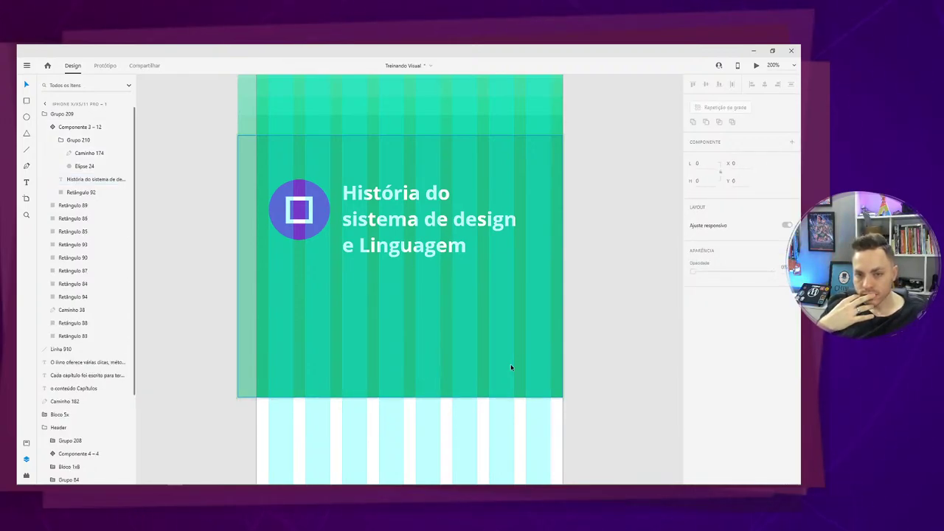
click(510, 363)
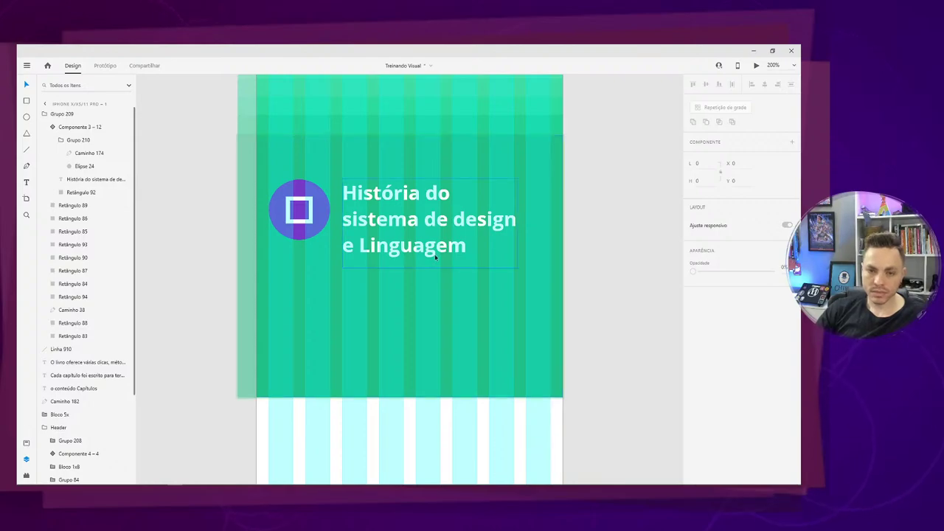
key(Delete)
Undo the text deletion, the text moves, the circle enlargement and the icon grouping.
key(ctrl+z)
key(ctrl+z)
key(ctrl+z)
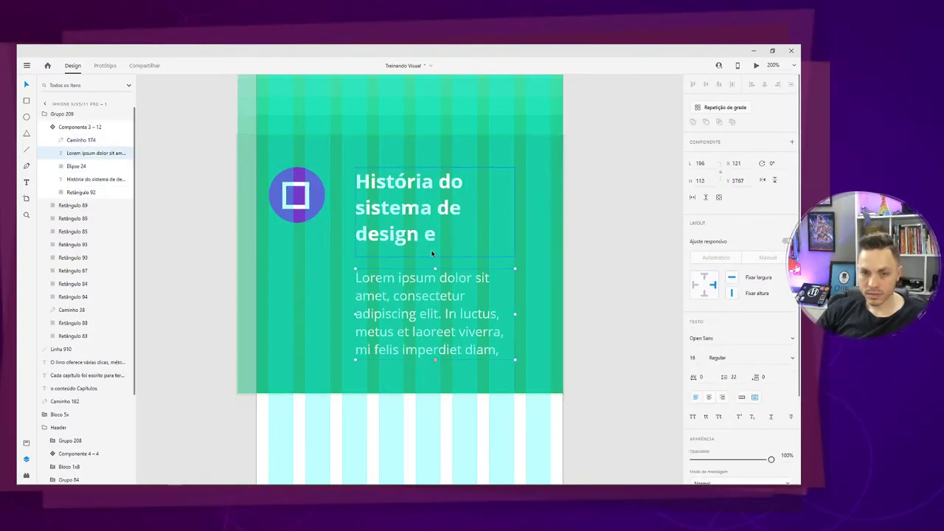
key(ctrl+z)
key(ctrl+z)
key(ctrl+z)
key(ctrl+z)
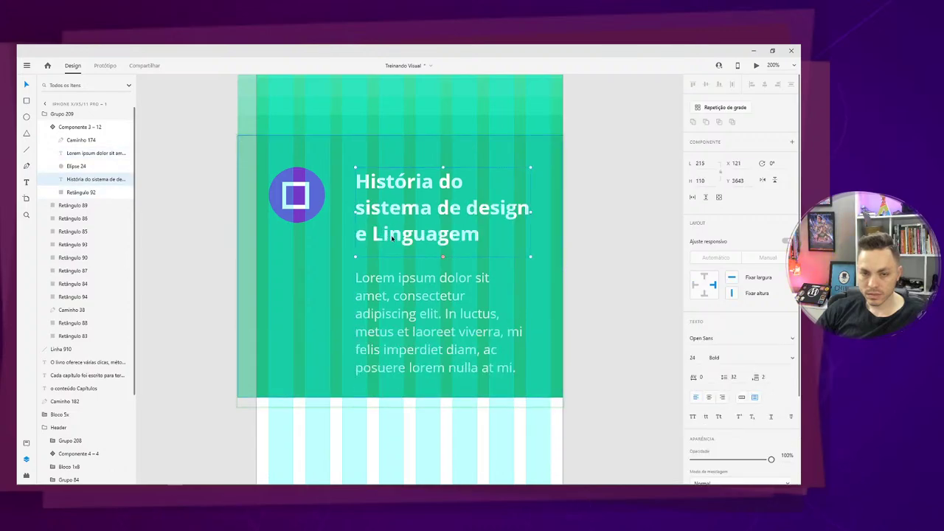
Nudge the icon's white square, Caminho 174, to X 32,55 and Y 3660,08 on the purple circle.
click(310, 194)
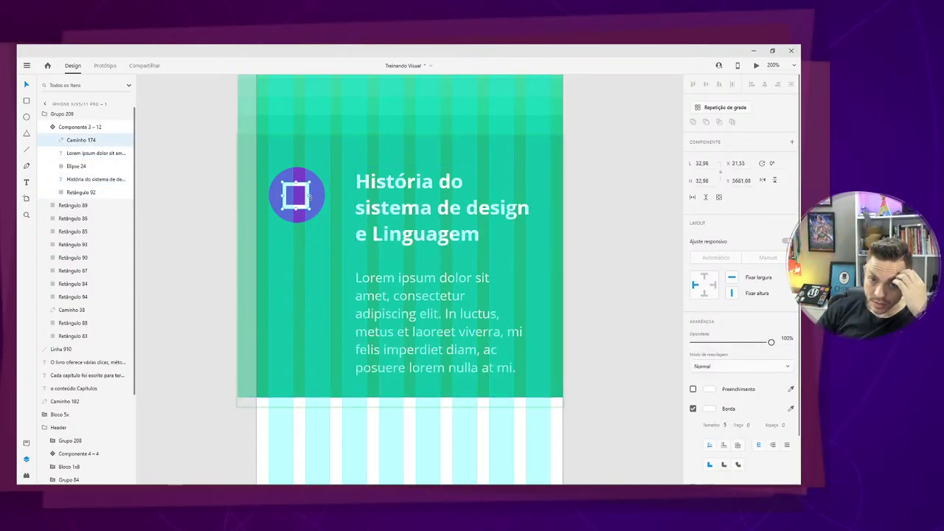
key(Up)
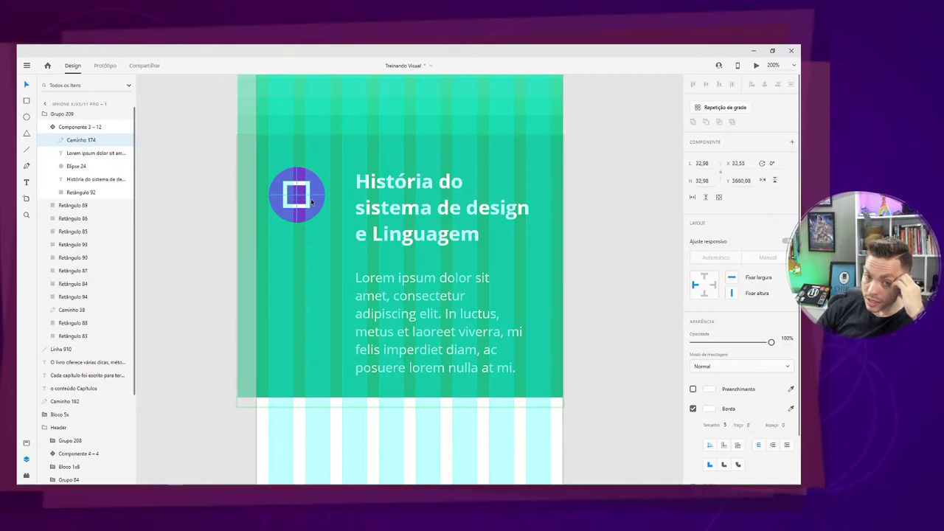
key(Right)
key(Right)
key(Right)
key(Right)
key(Left)
key(Left)
key(Left)
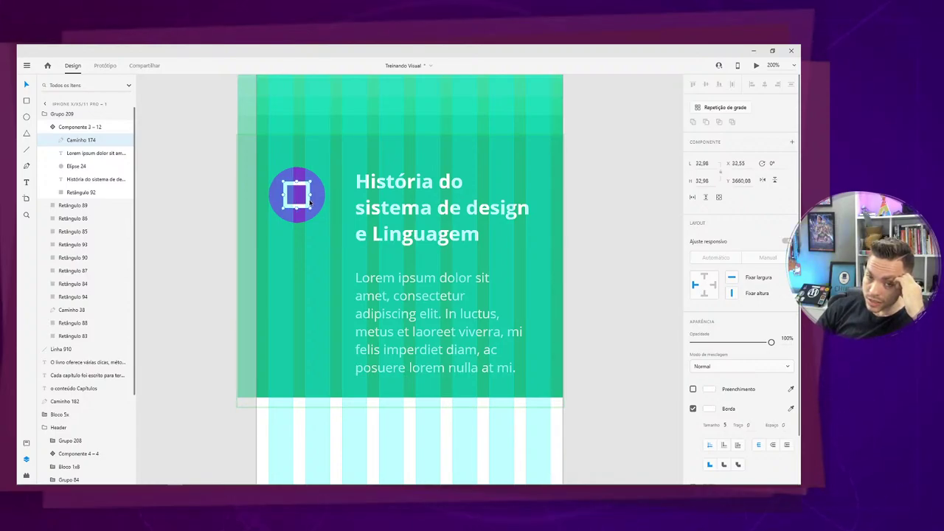
Move the card title to X 105, Y 3649 and the Lorem ipsum text box to X 105, Y 3765.
click(363, 212)
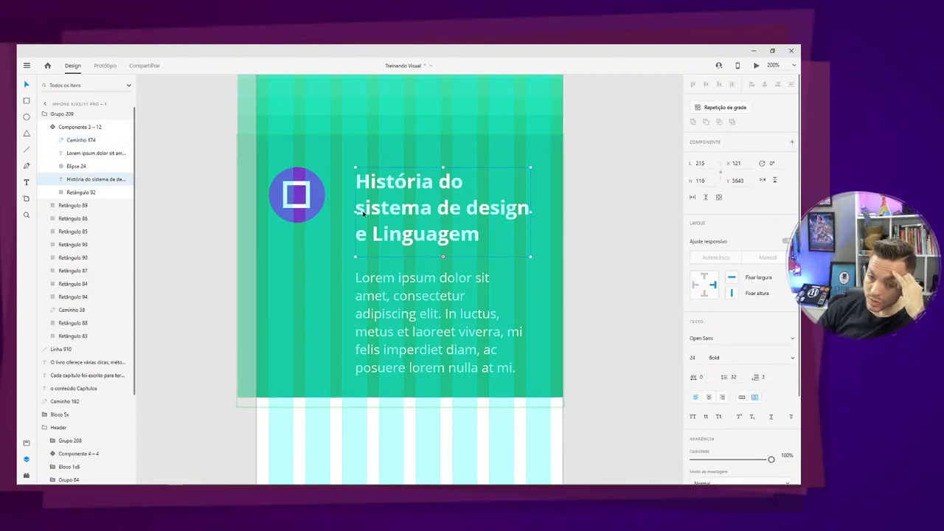
drag(363, 213, 353, 218)
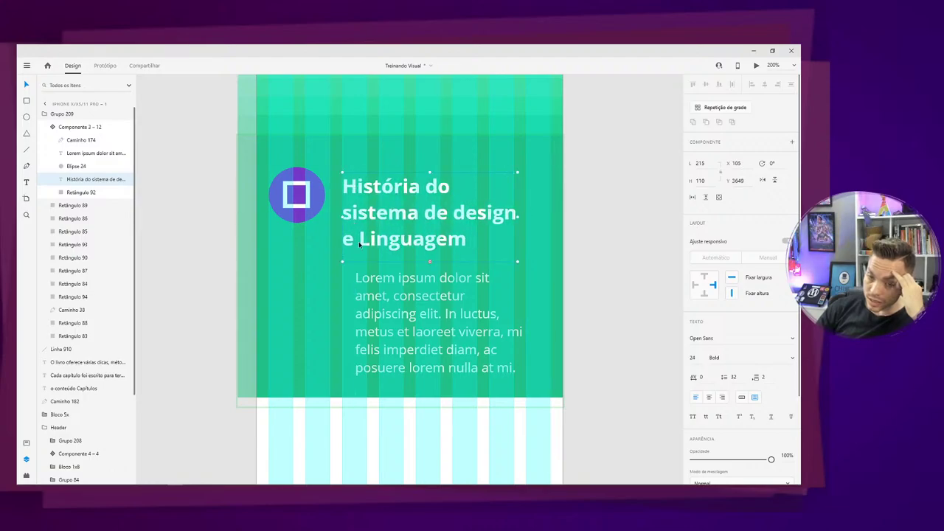
drag(369, 282, 357, 278)
key(ctrl+shift+')
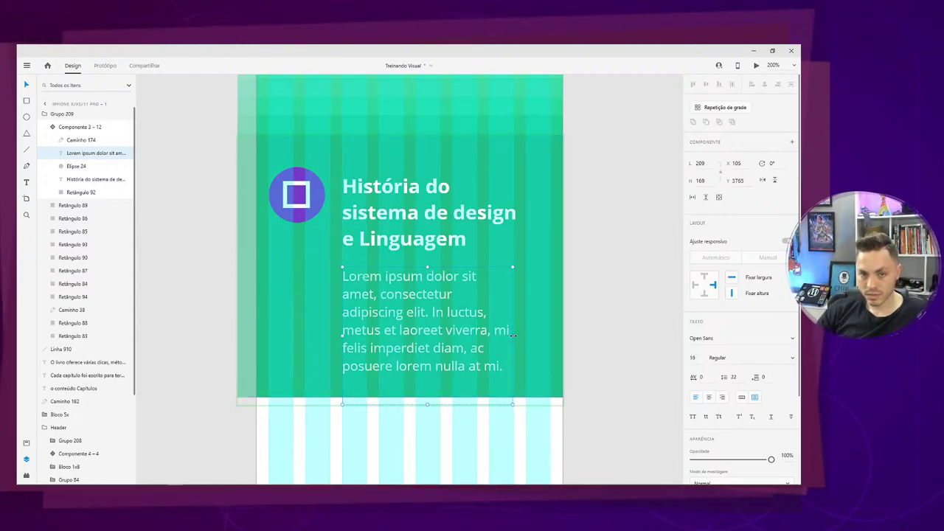
Widen the Lorem ipsum text box to 264 and view the card without the layout grid.
drag(512, 335, 553, 331)
click(595, 296)
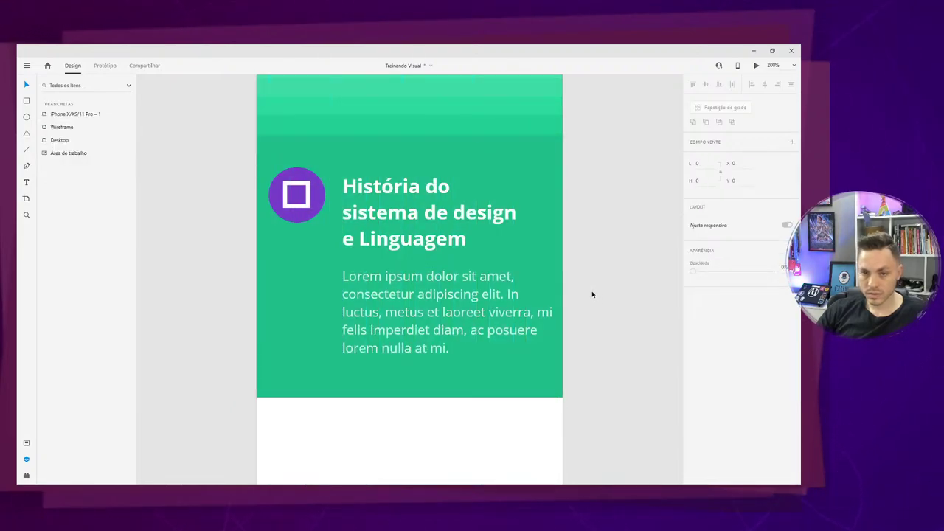
key(ctrl+1)
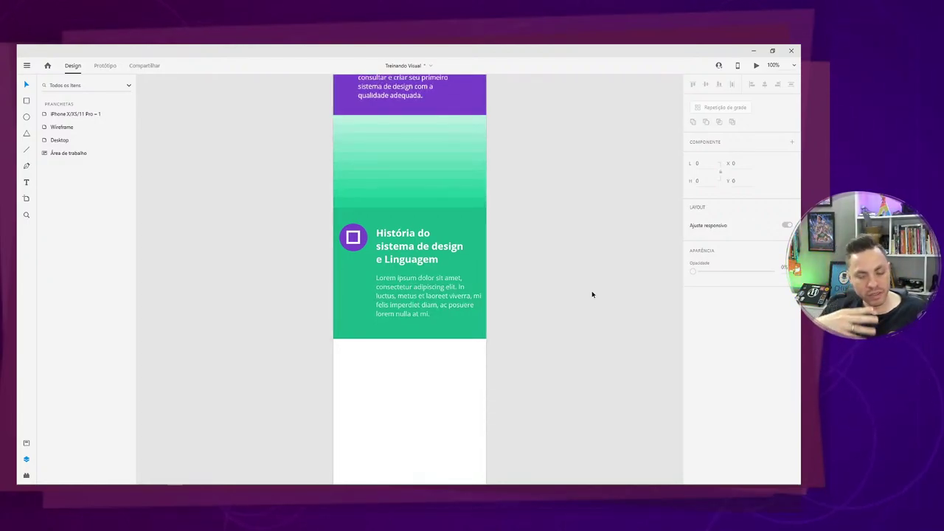
key(ctrl+2)
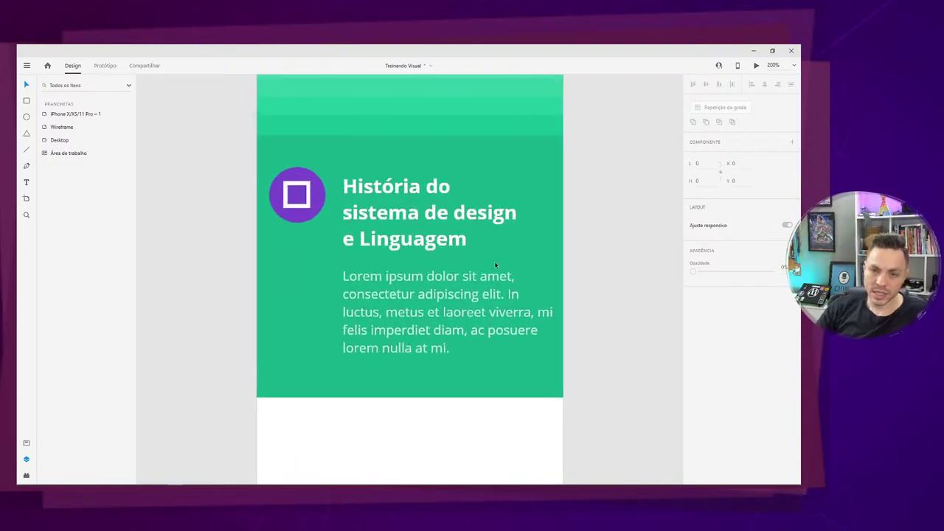
click(393, 246)
double_click(393, 245)
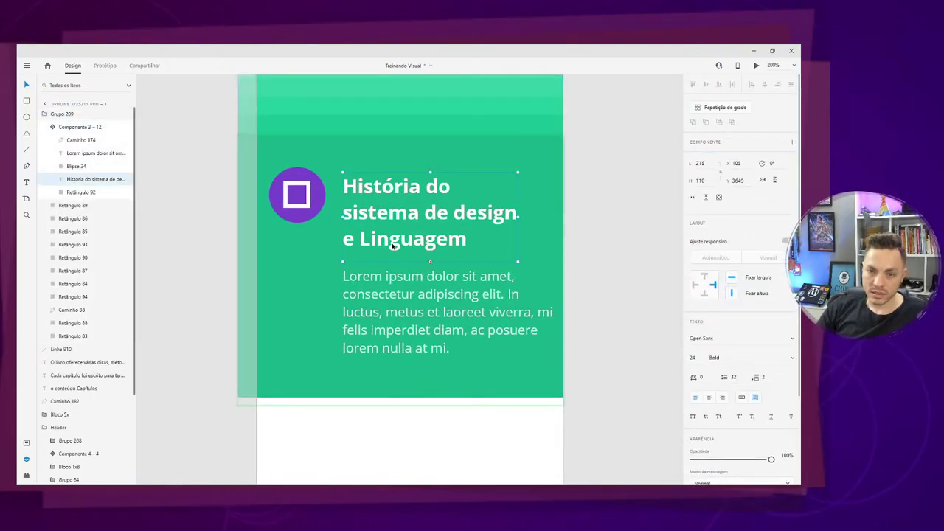
click(407, 302)
double_click(407, 302)
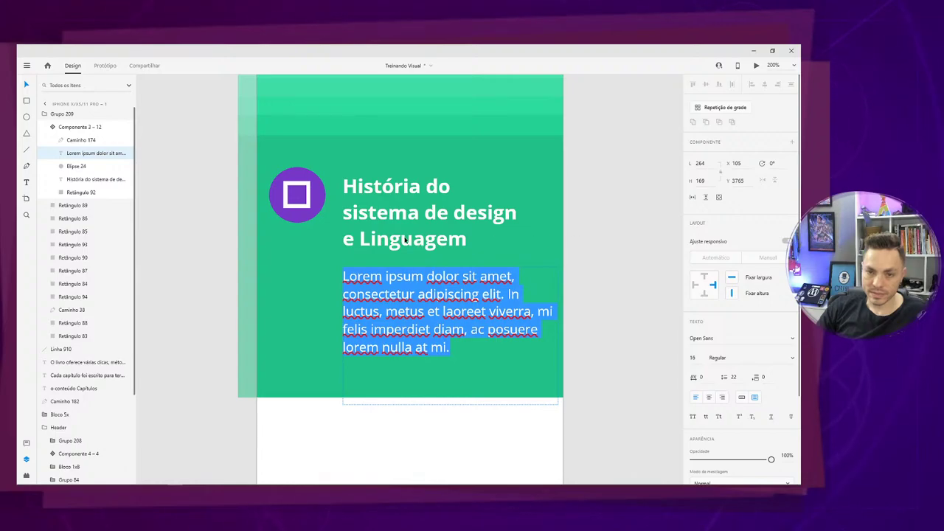
click(608, 228)
click(425, 242)
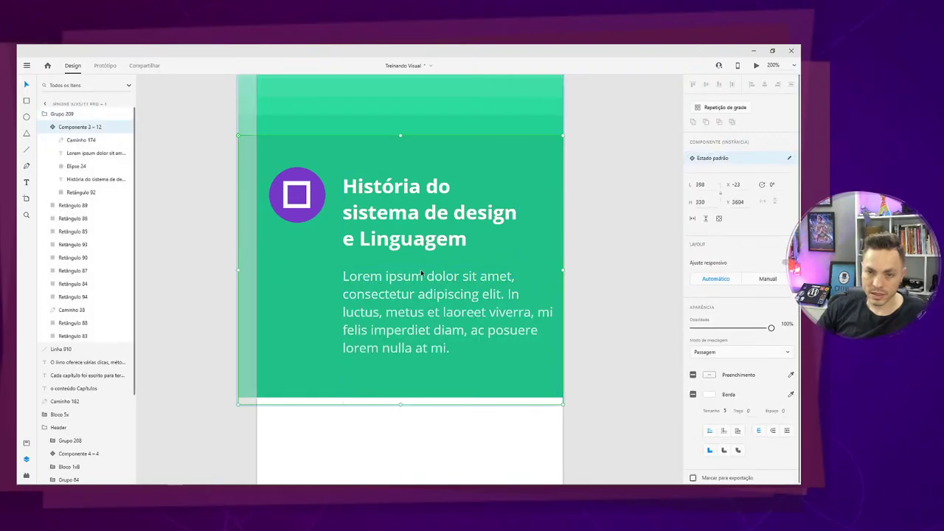
key(Escape)
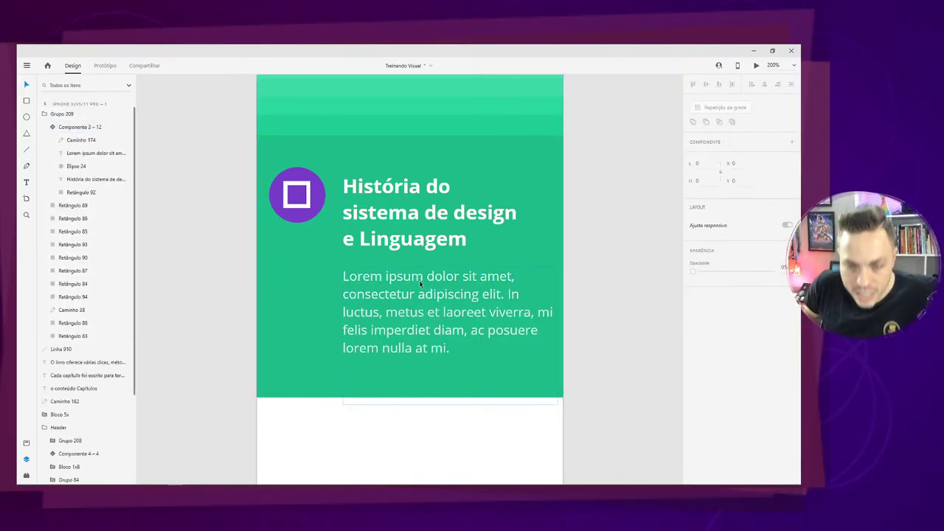
click(418, 280)
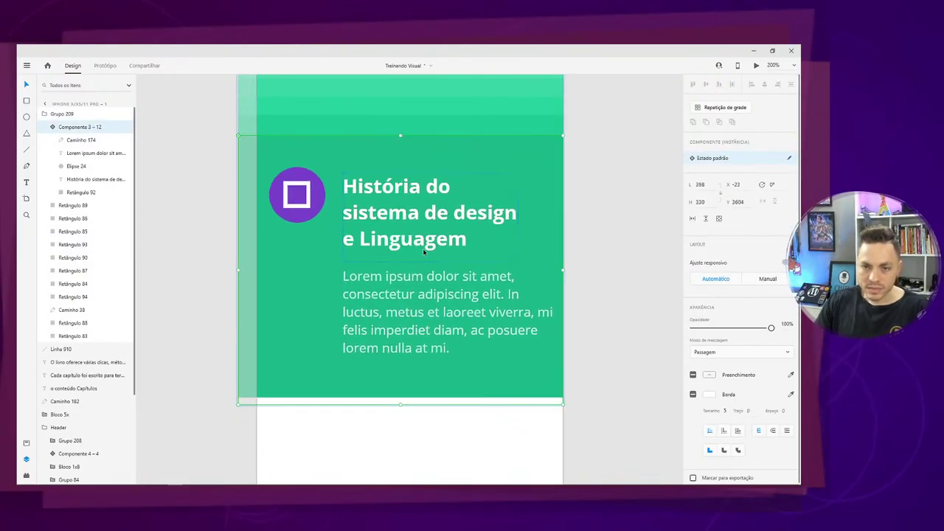
Show the layout grid, centre-align the card title and move it below the icon to X 70, Y 3703.
double_click(424, 244)
drag(423, 244, 403, 278)
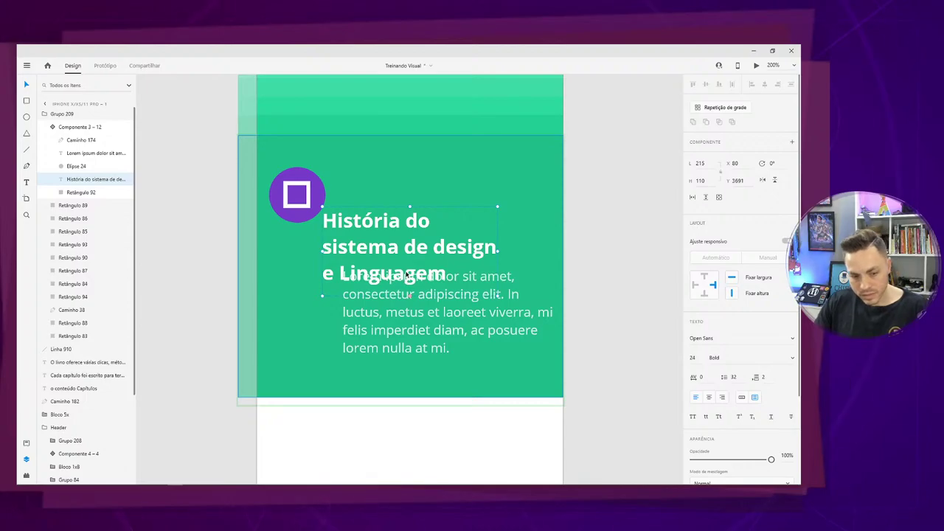
key(ctrl+shift+apostrophe)
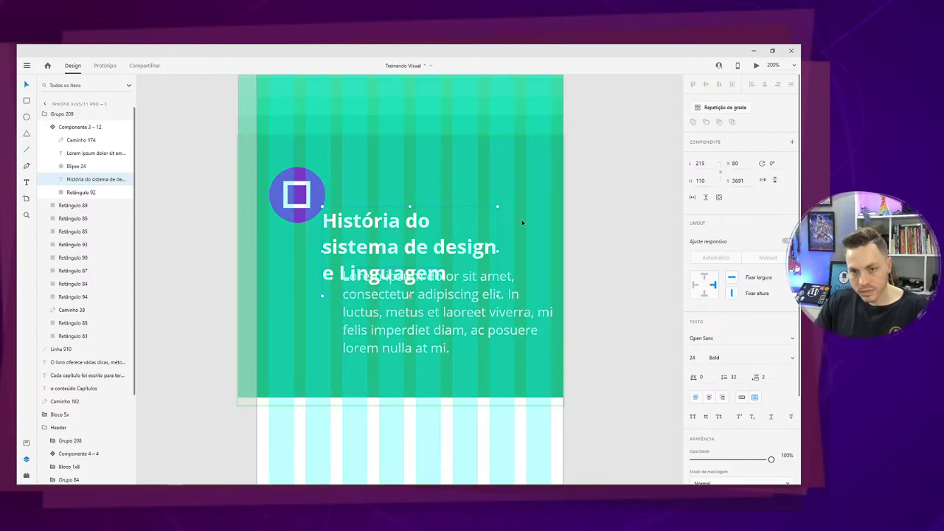
click(708, 396)
mouse_move(425, 254)
mouse_down()
mouse_move(414, 252)
mouse_move(419, 262)
mouse_up()
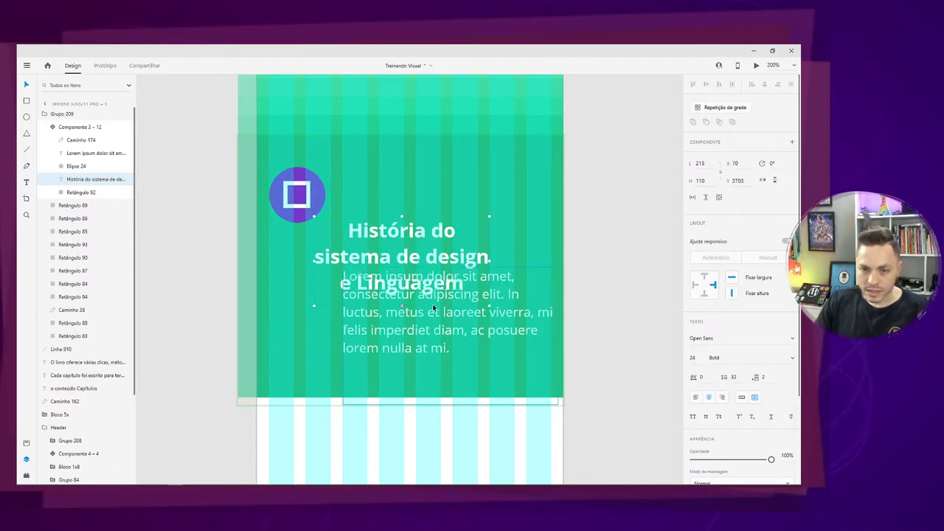
Move the Lorem ipsum text box beneath the title to X 45, Y 3829 and centre-align its text.
drag(433, 308, 411, 357)
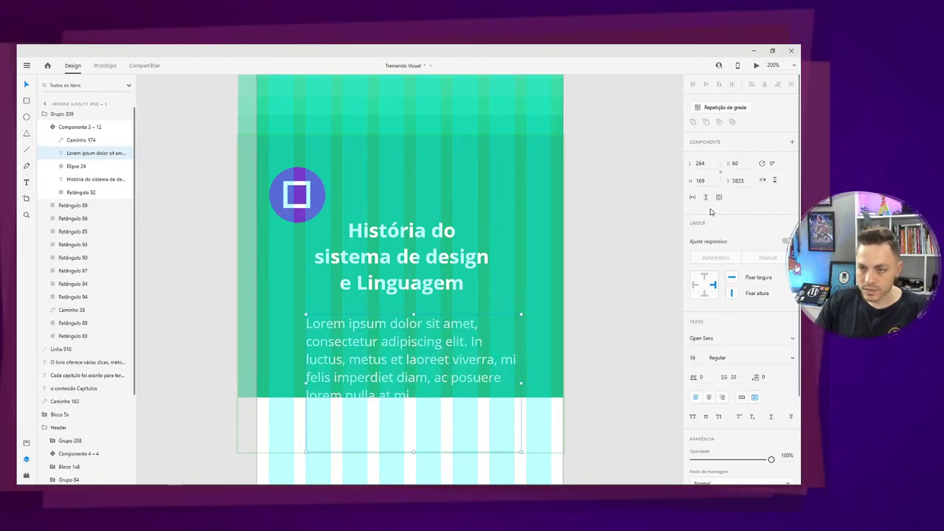
click(708, 398)
drag(426, 350, 416, 356)
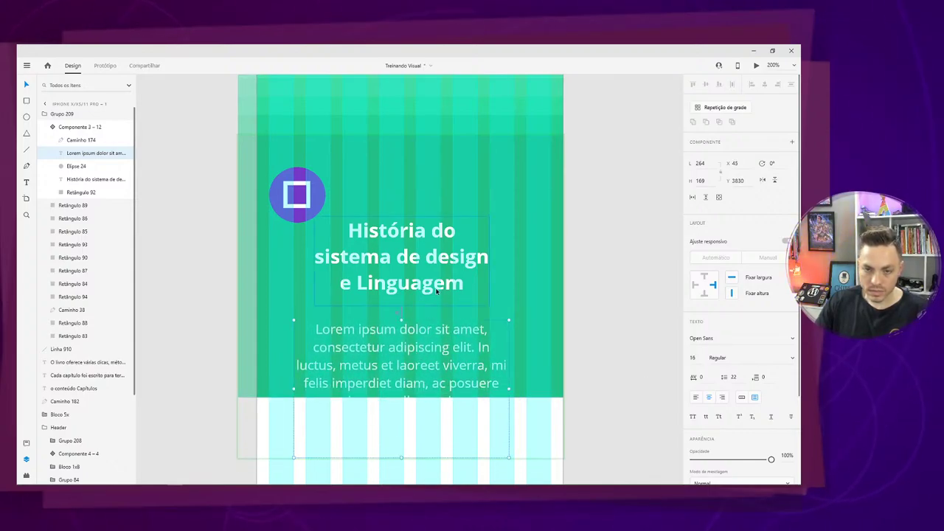
key(Up)
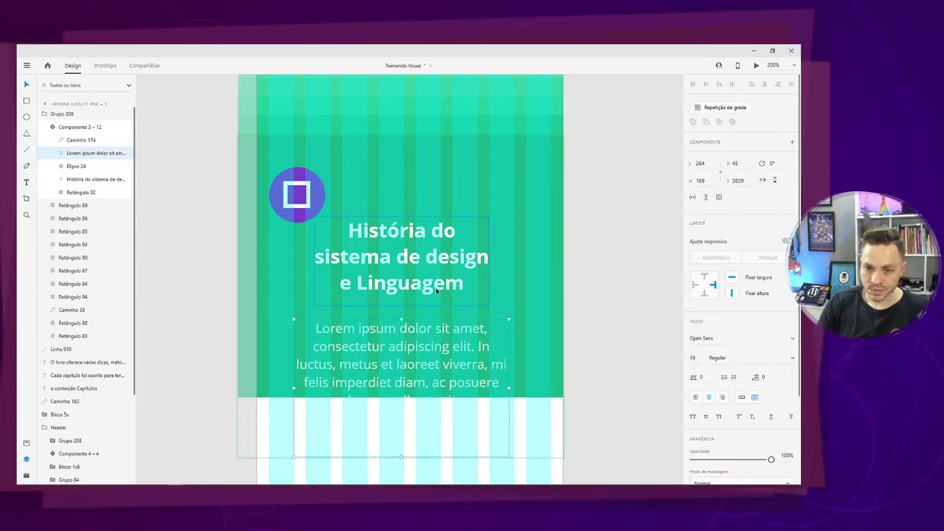
Resize the card title's text box to 262 wide and 102 high at X 60, Y 3703.
double_click(436, 292)
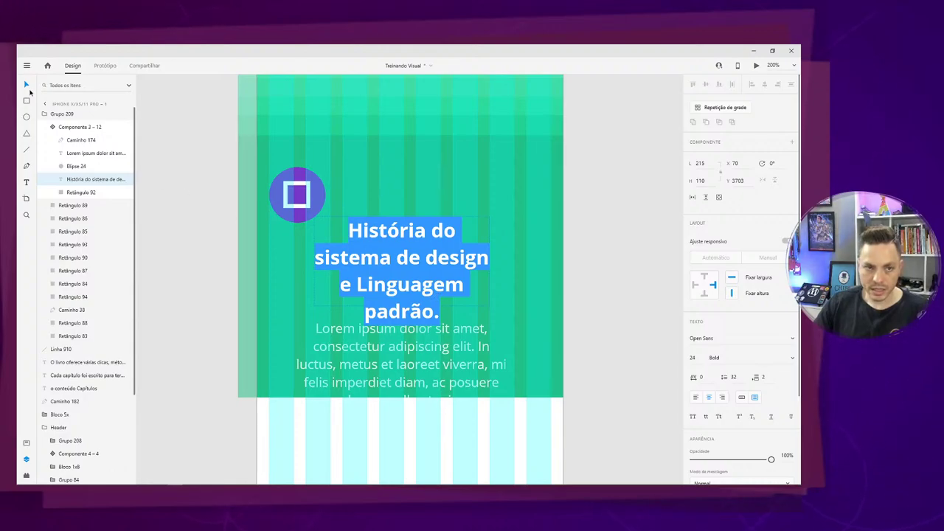
key(Escape)
drag(310, 261, 269, 260)
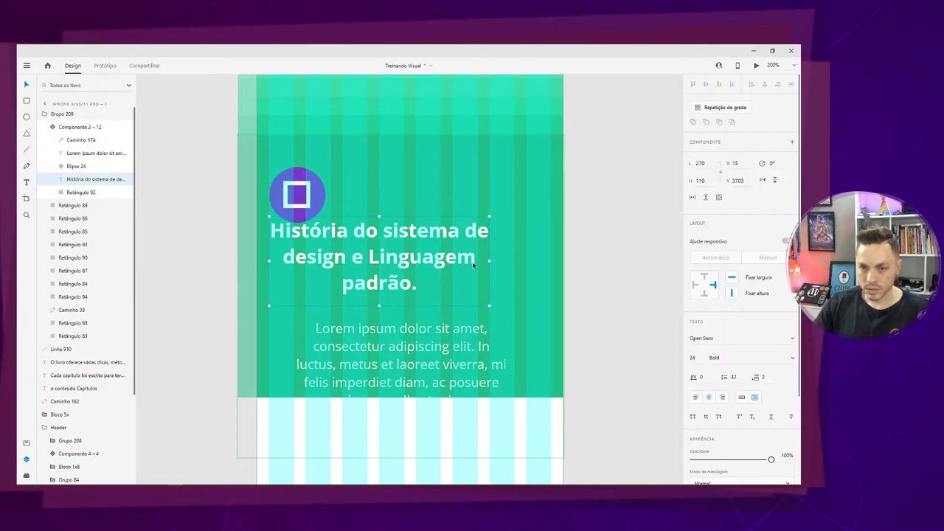
drag(448, 263, 520, 261)
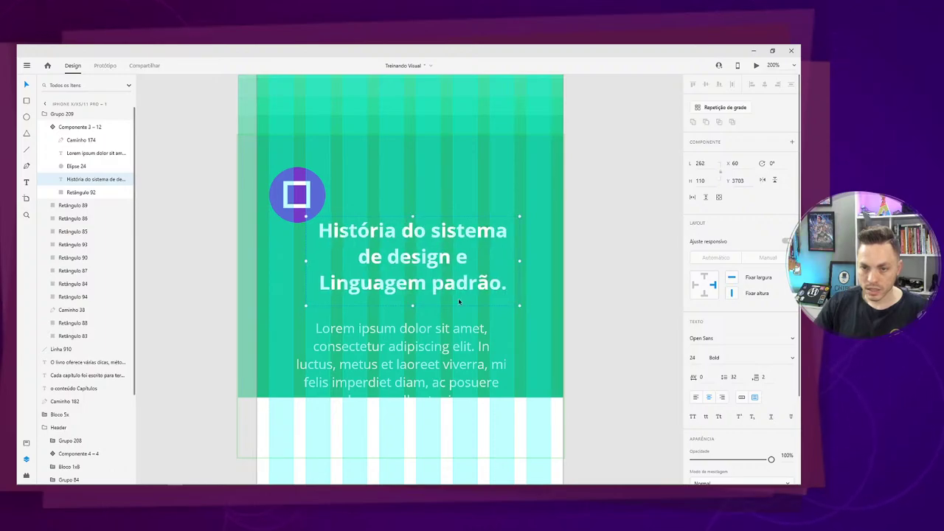
drag(413, 306, 415, 316)
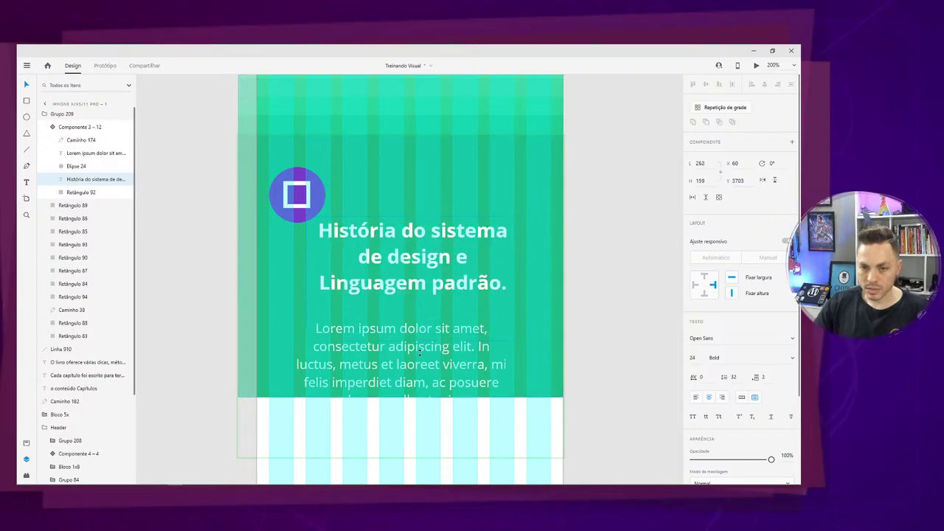
drag(419, 353, 429, 298)
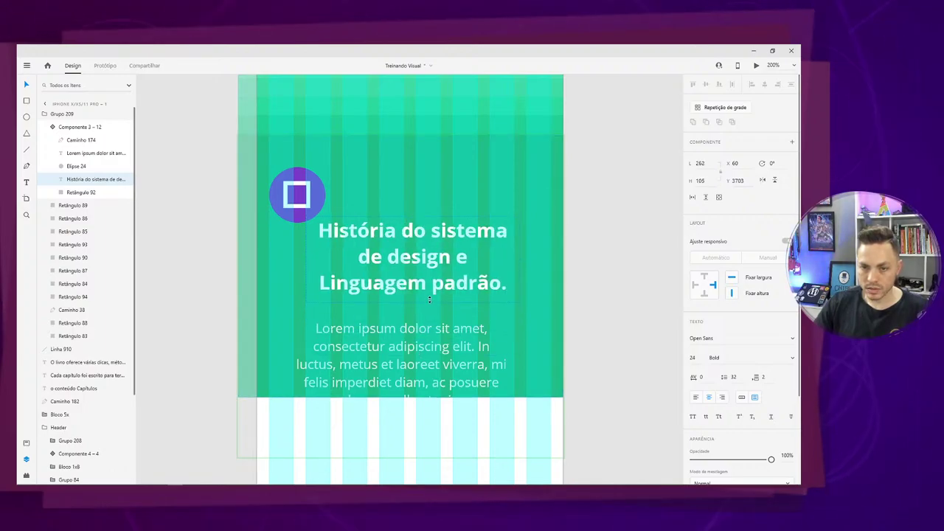
Insert a line break in the card title after "História do".
double_click(433, 233)
click(433, 233)
key(Return)
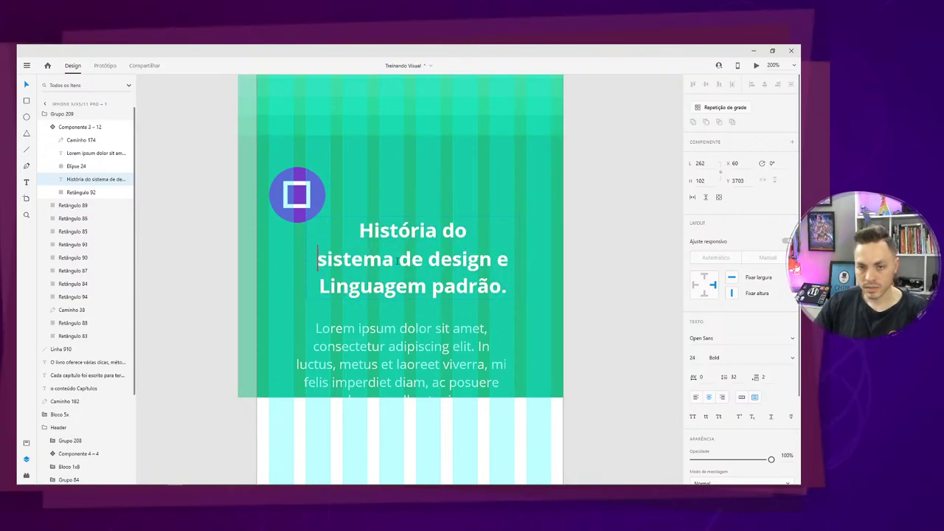
key(Escape)
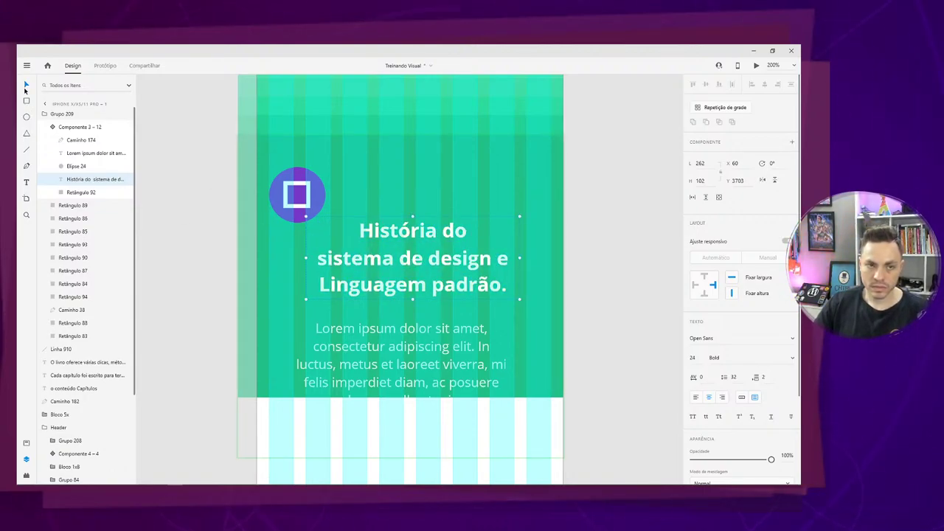
Widen the Lorem ipsum text box on both sides to 345, starting at X 15.
click(424, 343)
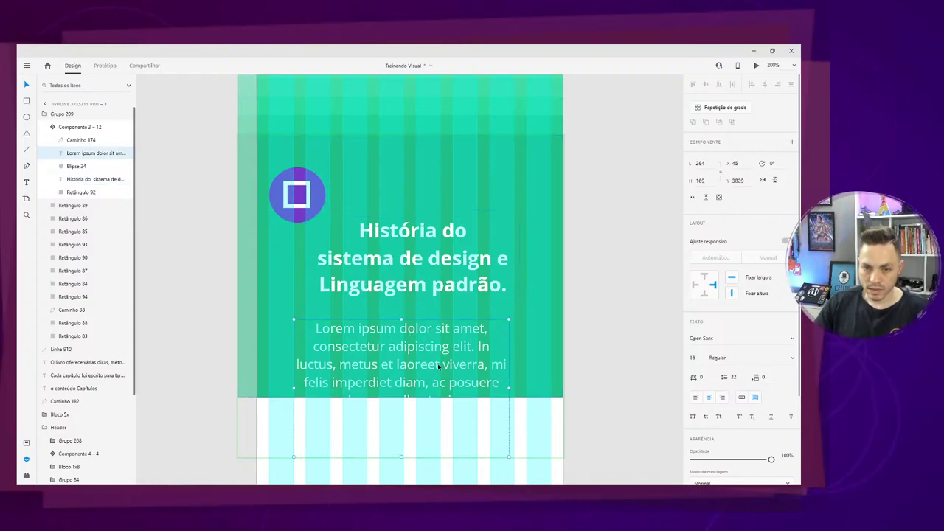
drag(508, 386, 514, 387)
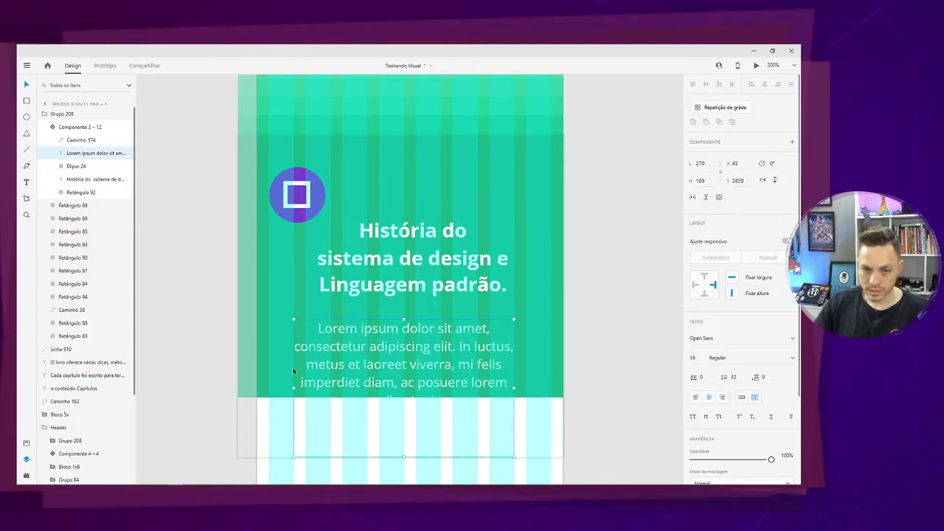
drag(293, 387, 269, 386)
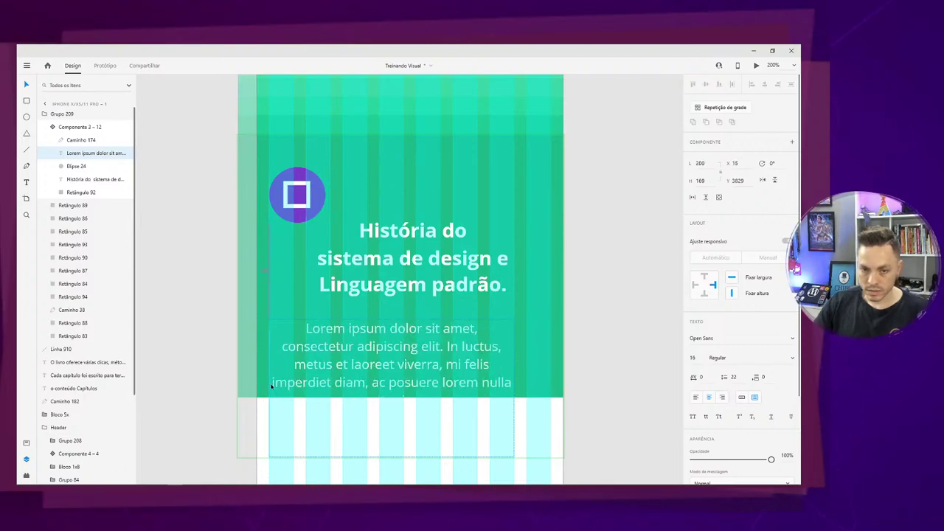
drag(511, 384, 550, 386)
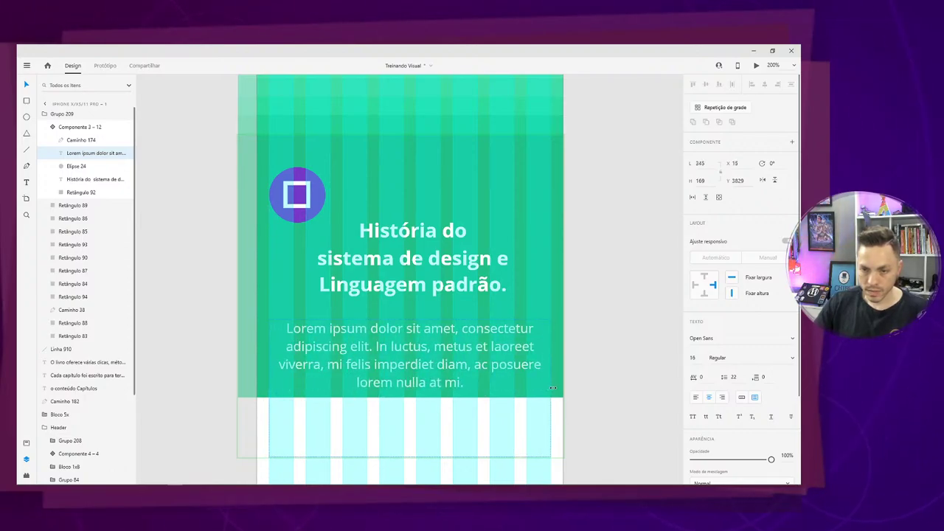
Nudge the card title down to Y 3712, closer to the Lorem ipsum text.
double_click(424, 327)
click(435, 291)
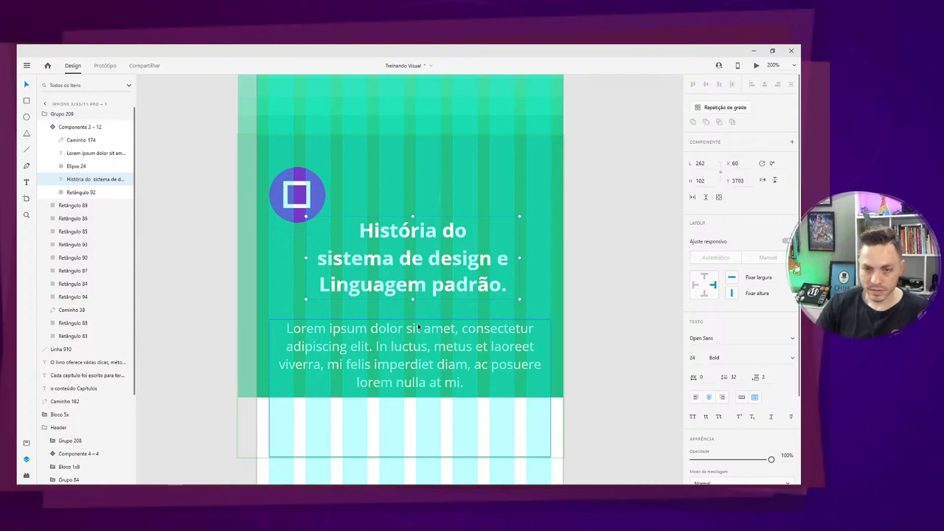
key(Down)
key(Down)
key(Down)
key(Down)
key(Down)
key(Down)
key(Down)
key(Down)
key(Down)
key(Down)
key(Up)
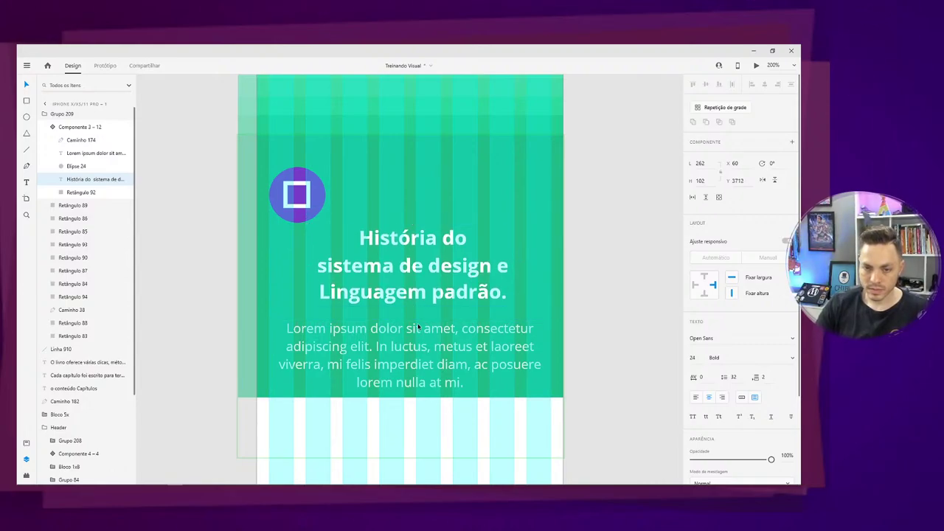
Move the white square and its purple circle together above the title to X 150, Y 3629.
click(308, 191)
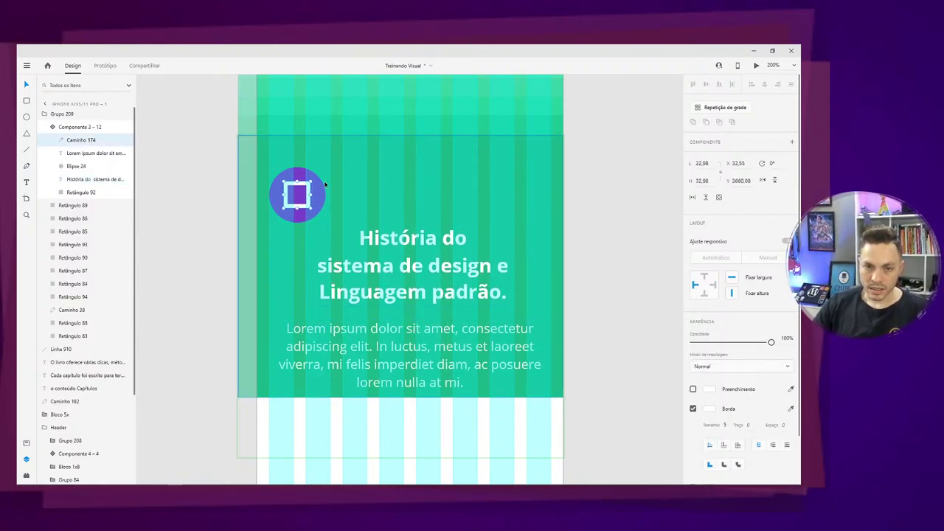
shift+click(324, 182)
drag(323, 181, 428, 174)
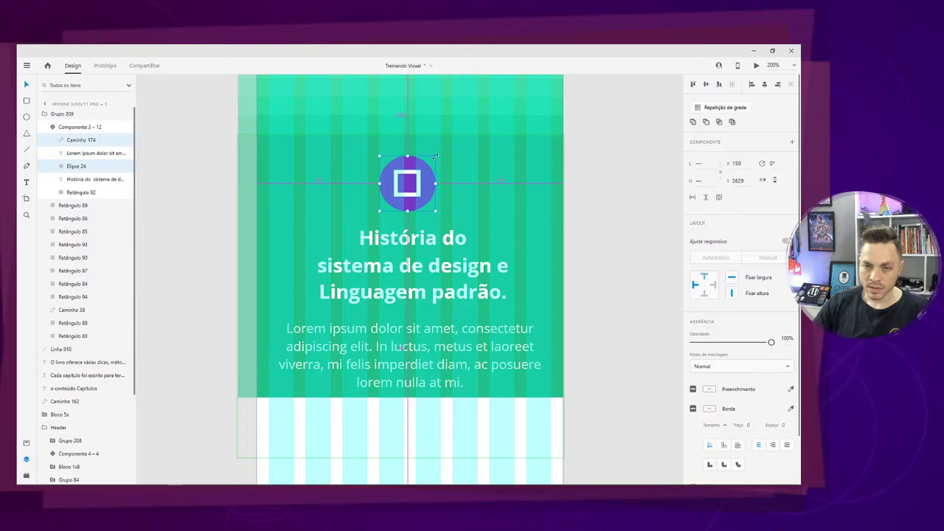
Enlarge the purple circle to 75 by 74 and centre the white square inside it horizontally and vertically.
click(662, 213)
double_click(430, 191)
double_click(430, 191)
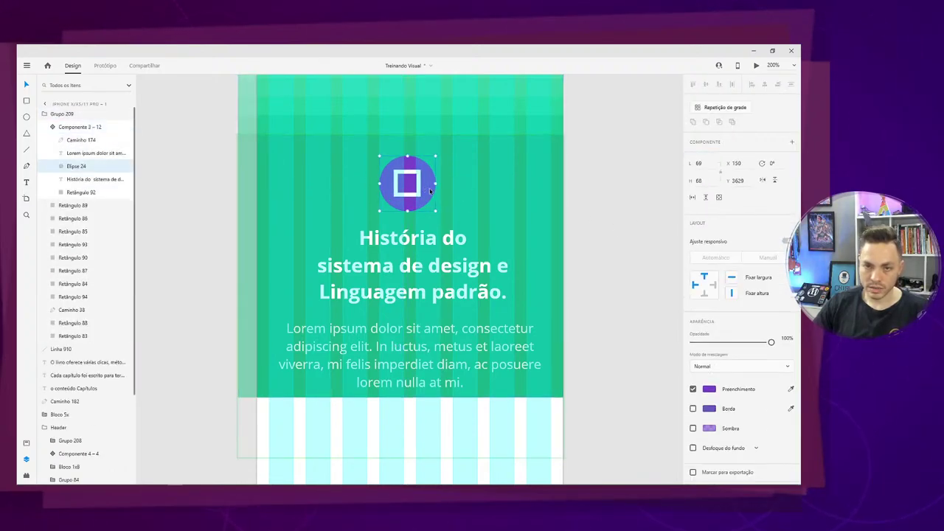
drag(435, 212, 444, 217)
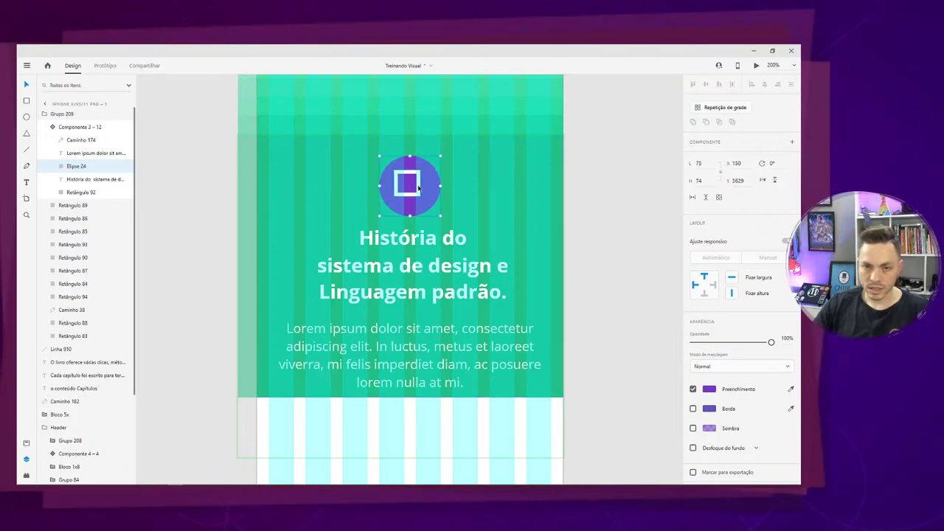
click(418, 188)
shift+click(430, 191)
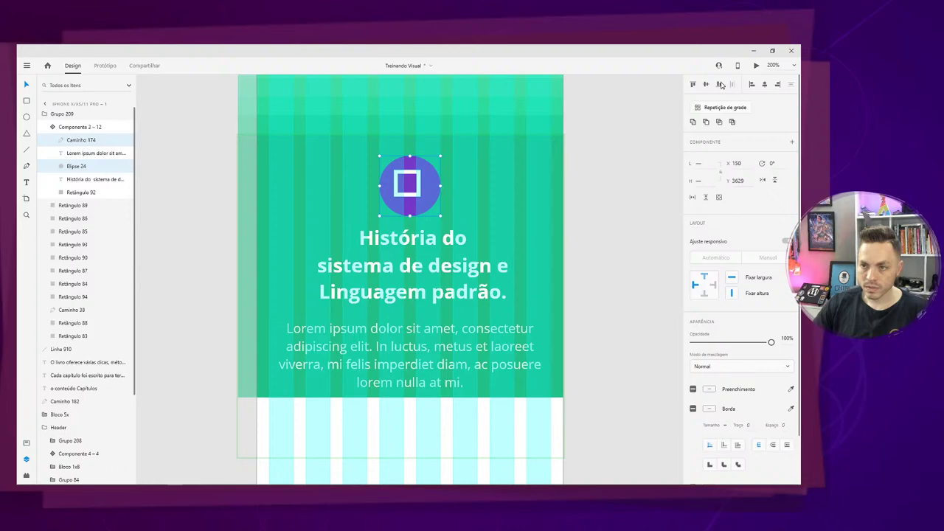
click(763, 85)
click(706, 85)
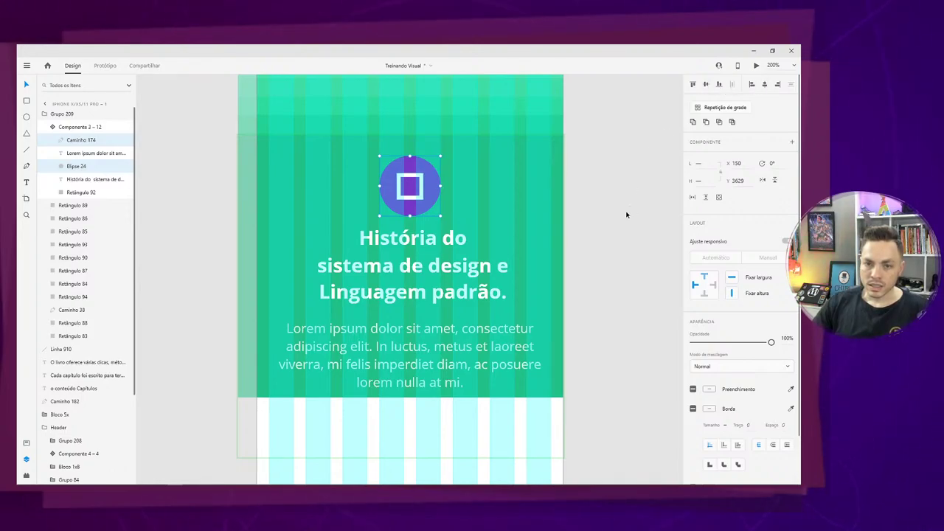
Shift the icon, title and Lorem ipsum text together down to Y 3634 within the green card.
key(ctrl+a)
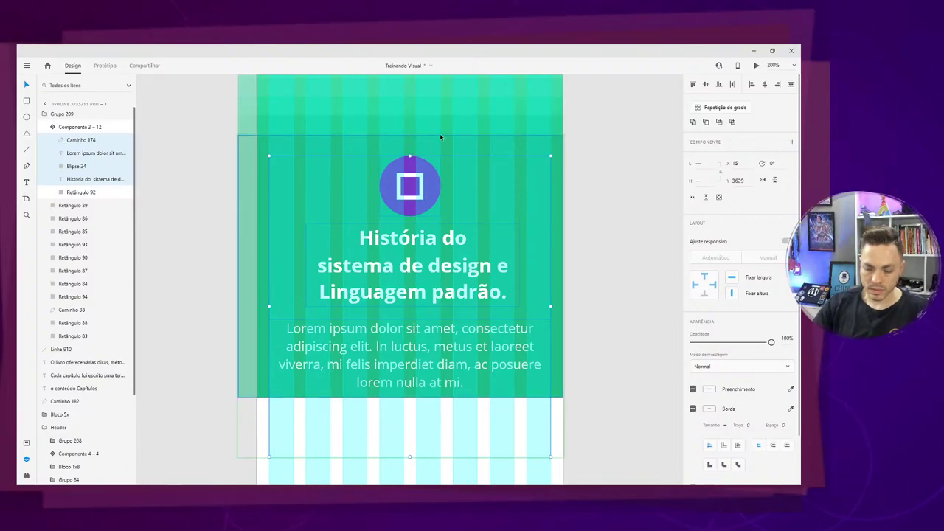
key(shift+Down)
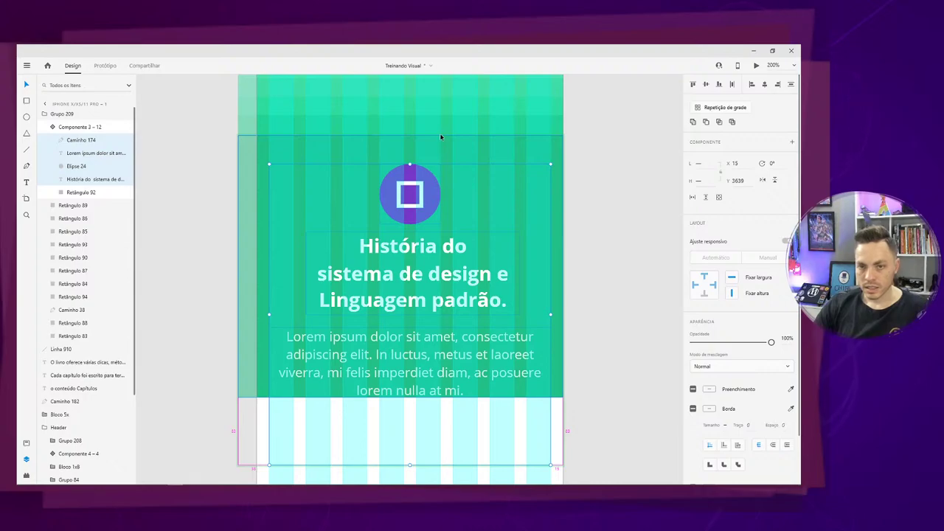
key(Up)
key(Up)
key(Up)
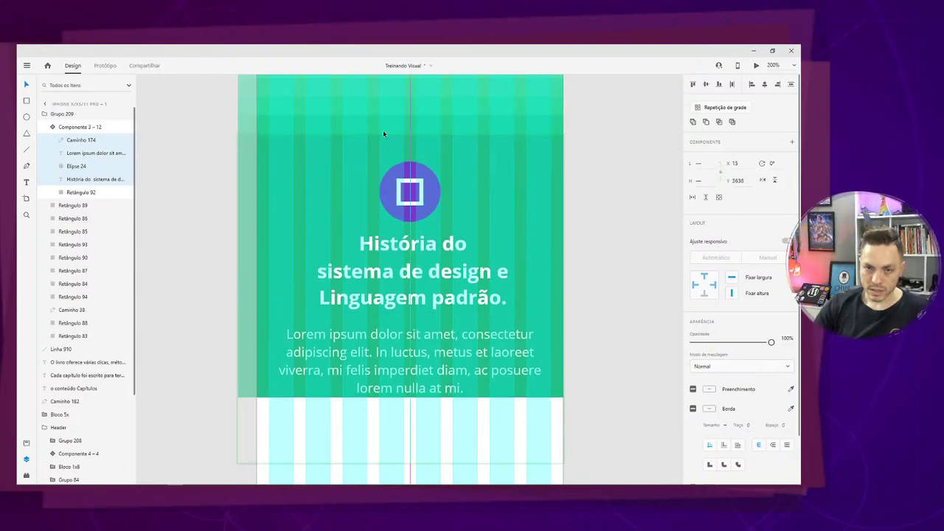
key(Up)
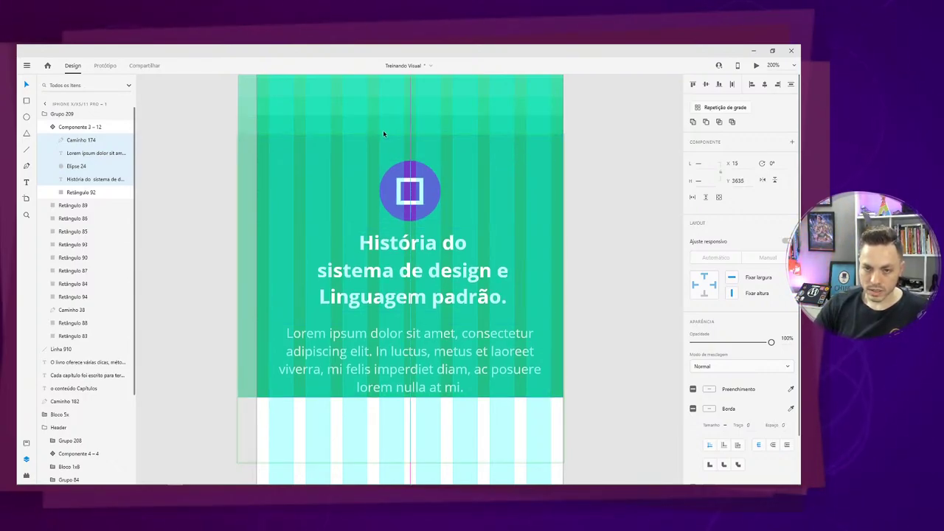
key(Up)
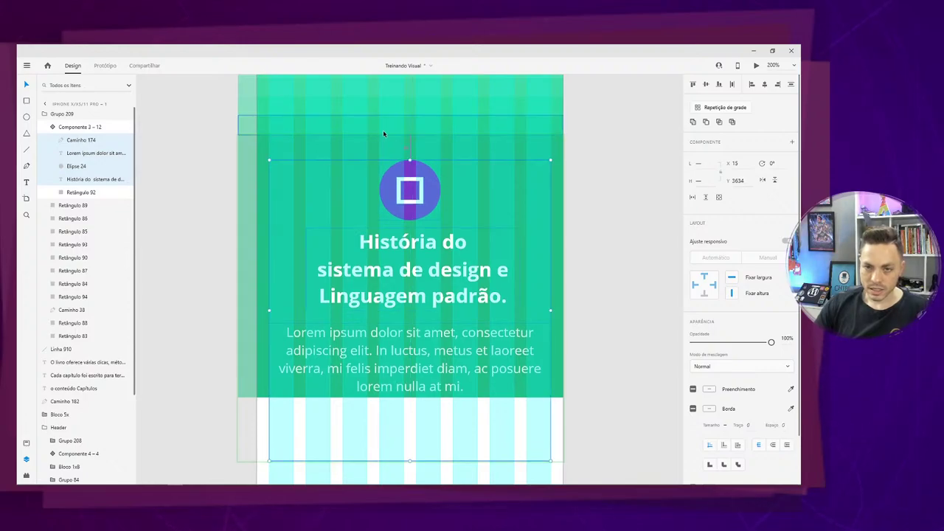
Extend the green background rectangle to a height of 350 and shorten the Lorem ipsum text box to 90.
click(268, 255)
scroll(267, 254, down, 2)
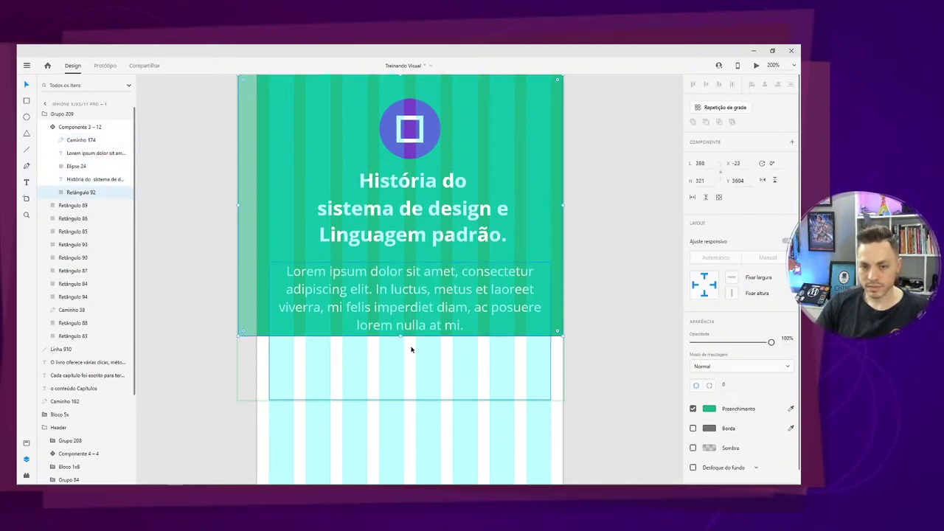
drag(401, 337, 404, 362)
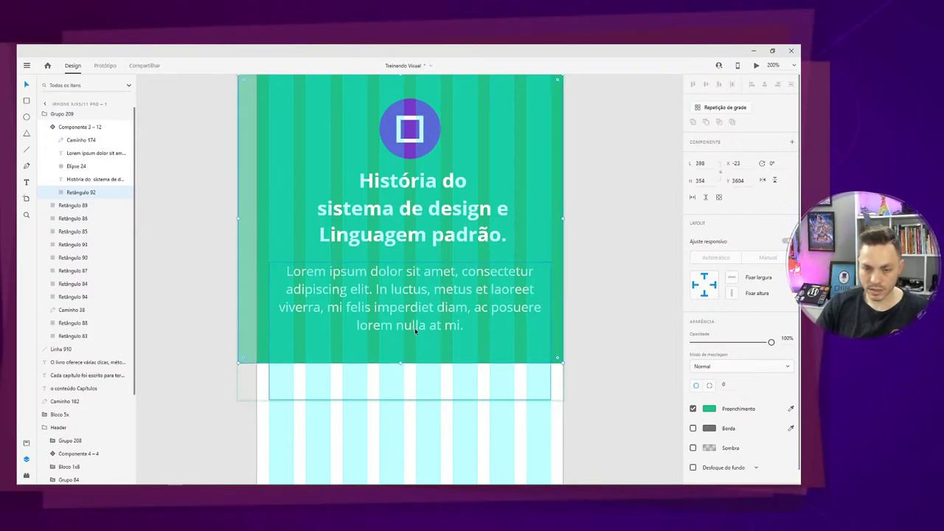
click(418, 324)
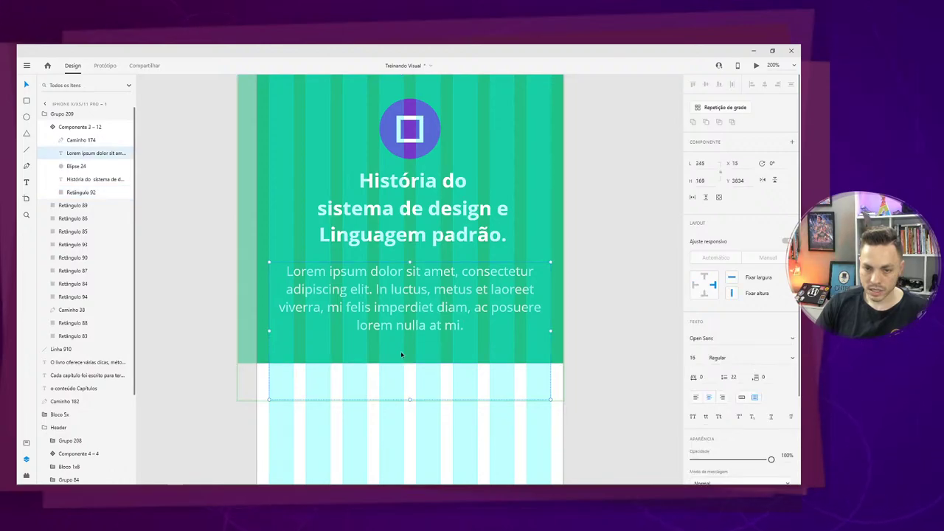
drag(410, 400, 418, 336)
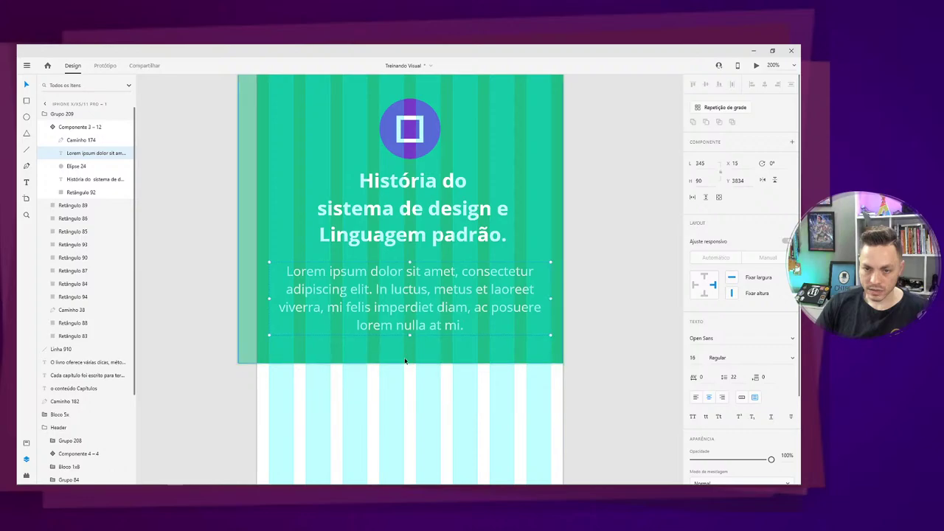
click(417, 346)
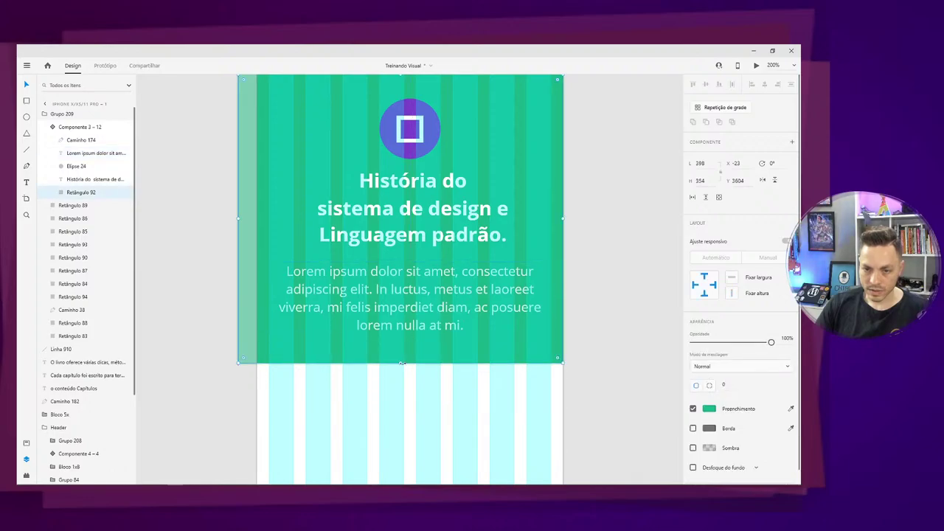
drag(400, 362, 400, 359)
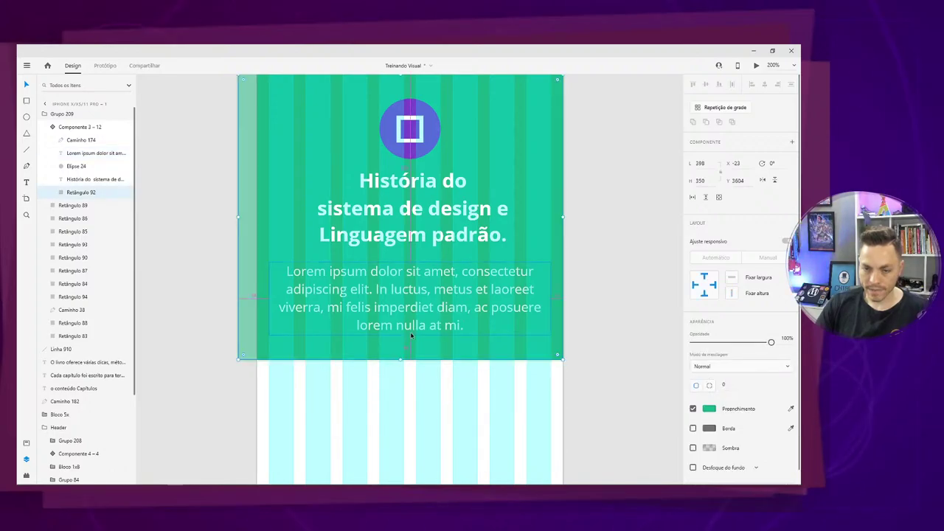
Deselect everything, hide the layout grid and examine the card within the iPhone artboard.
scroll(383, 343, up, 2)
click(411, 181)
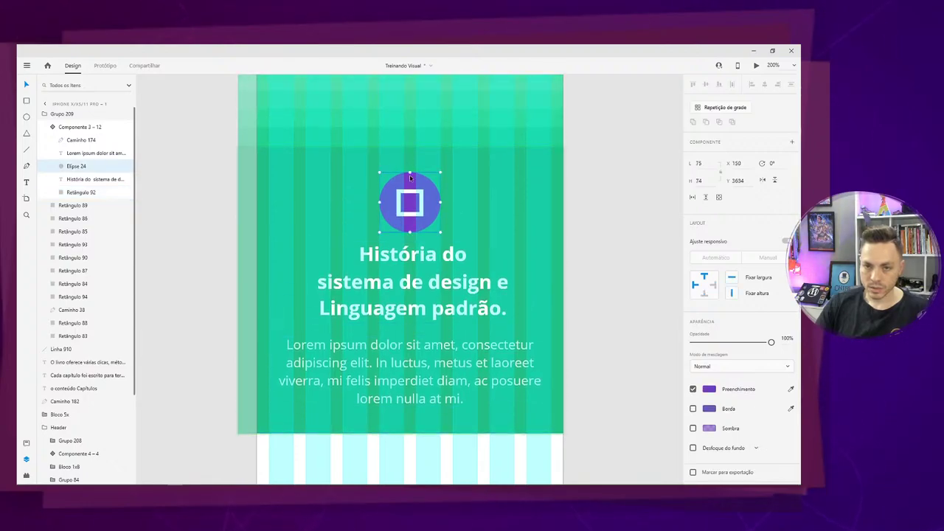
key(Escape)
key(Escape)
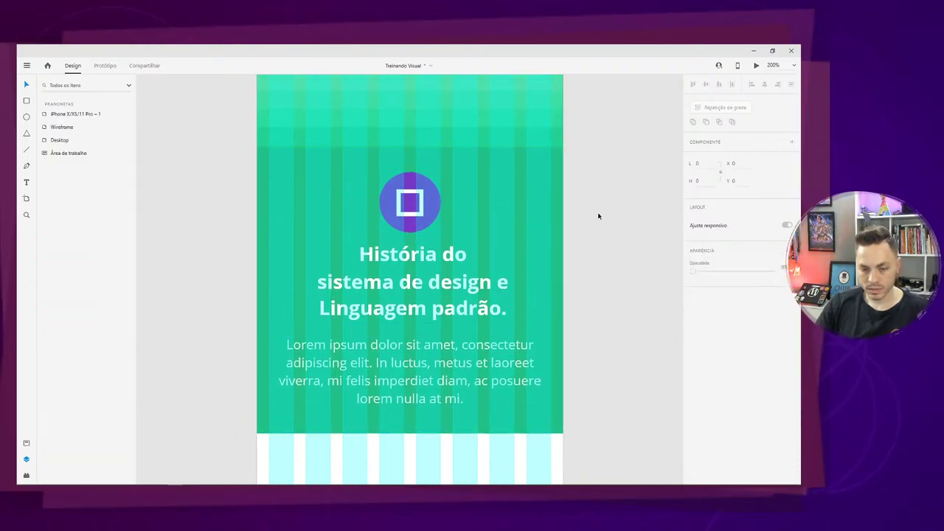
key(ctrl+shift+apostrophe)
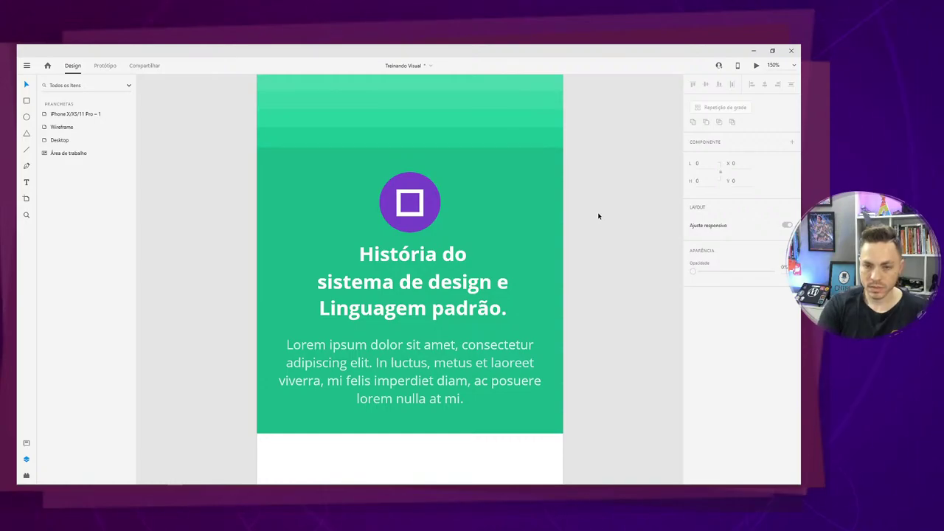
key(ctrl+minus)
key(ctrl+minus)
key(ctrl+minus)
key(ctrl+minus)
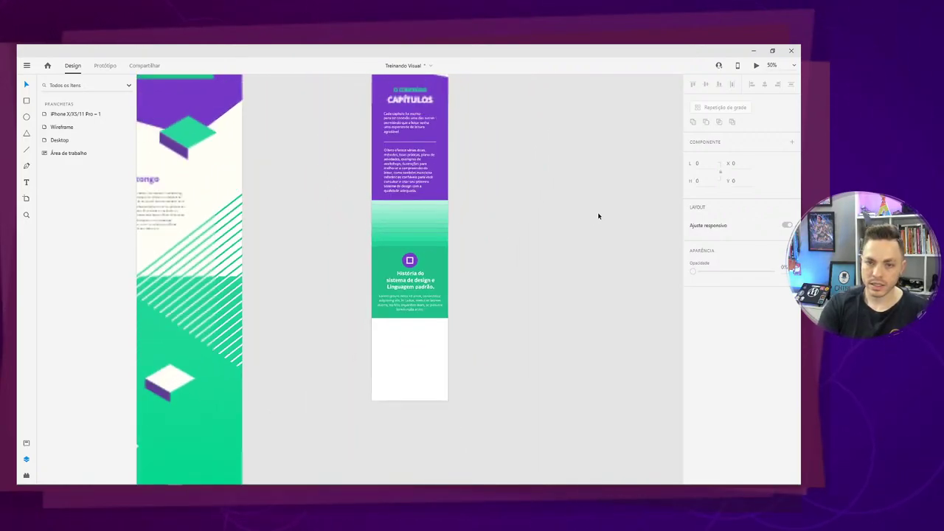
key(ctrl+plus)
key(ctrl+plus)
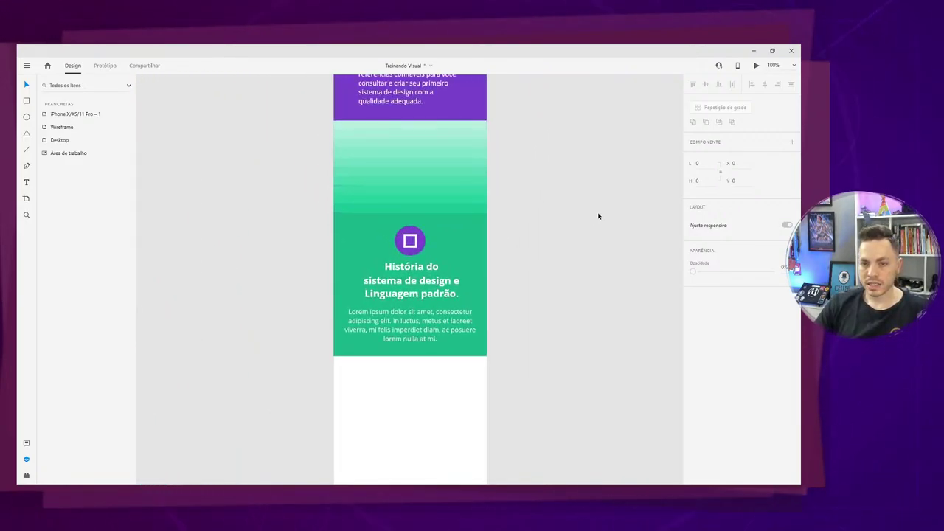
Examine the iPhone artboard's Capítulos section from its heading down to the green card and the empty space below.
scroll(598, 216, up, 6)
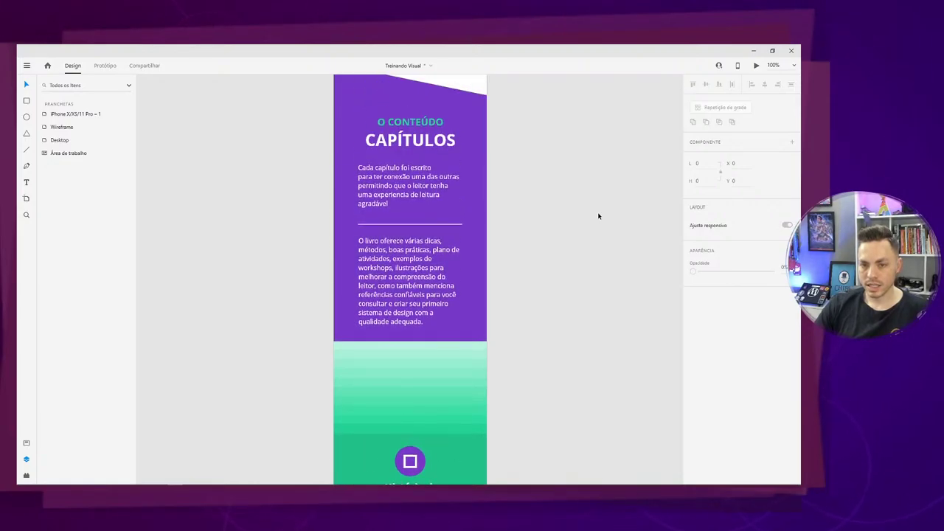
scroll(595, 215, up, 2)
scroll(592, 213, down, 3)
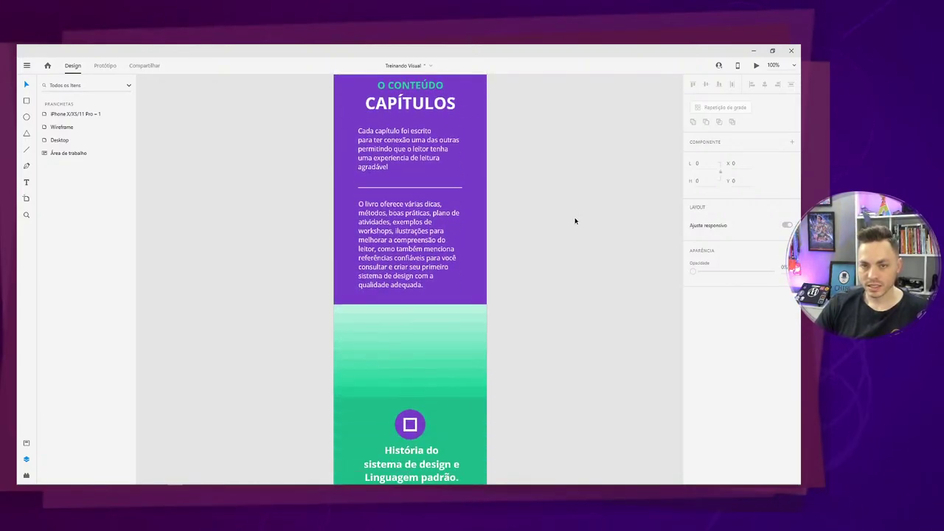
click(431, 102)
scroll(588, 143, up, 1)
scroll(588, 140, up, 1)
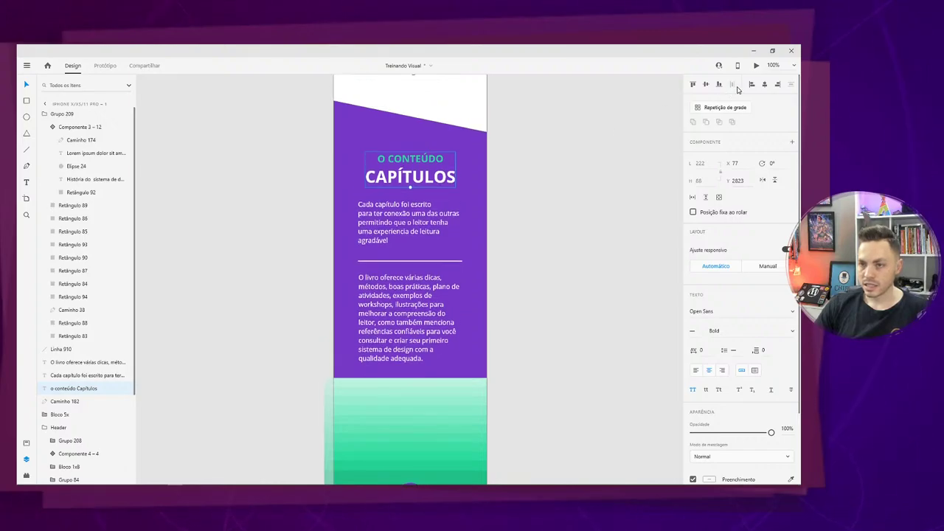
scroll(508, 250, down, 1)
scroll(507, 250, down, 7)
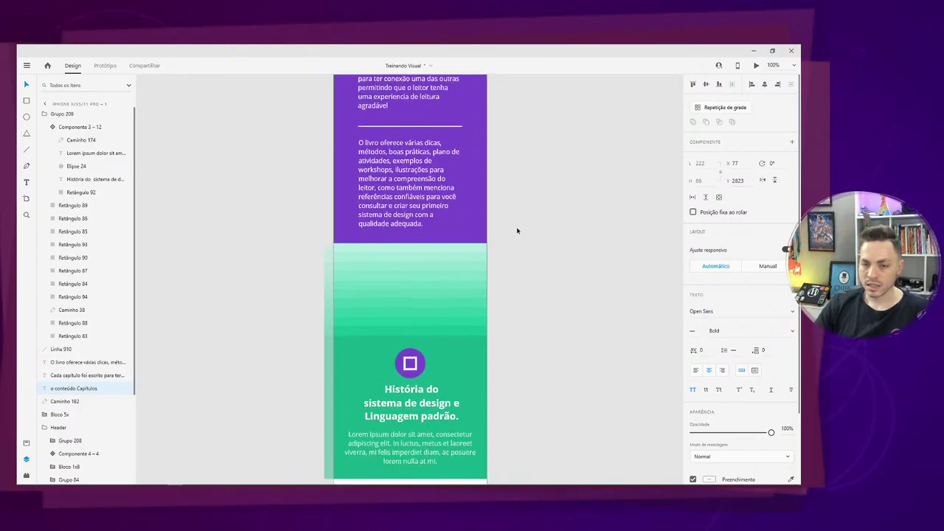
scroll(517, 229, down, 2)
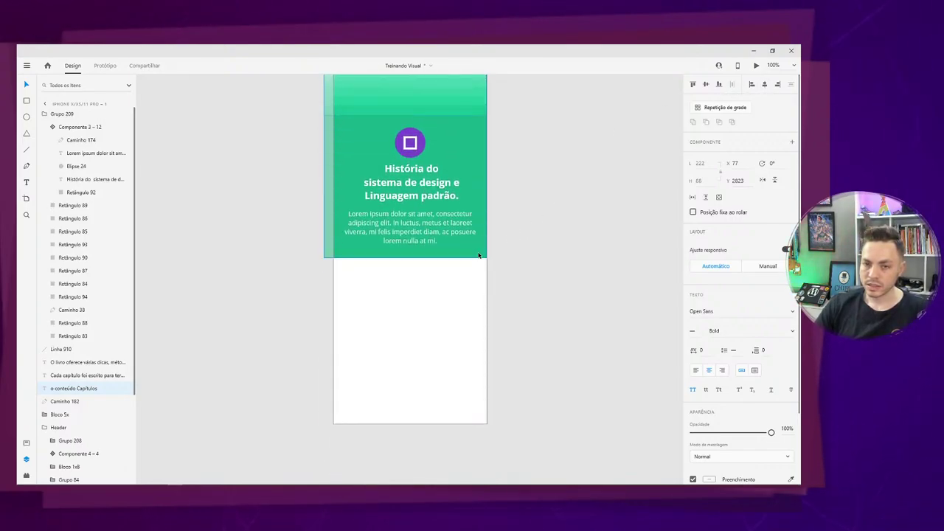
scroll(484, 254, up, 5)
scroll(483, 252, down, 8)
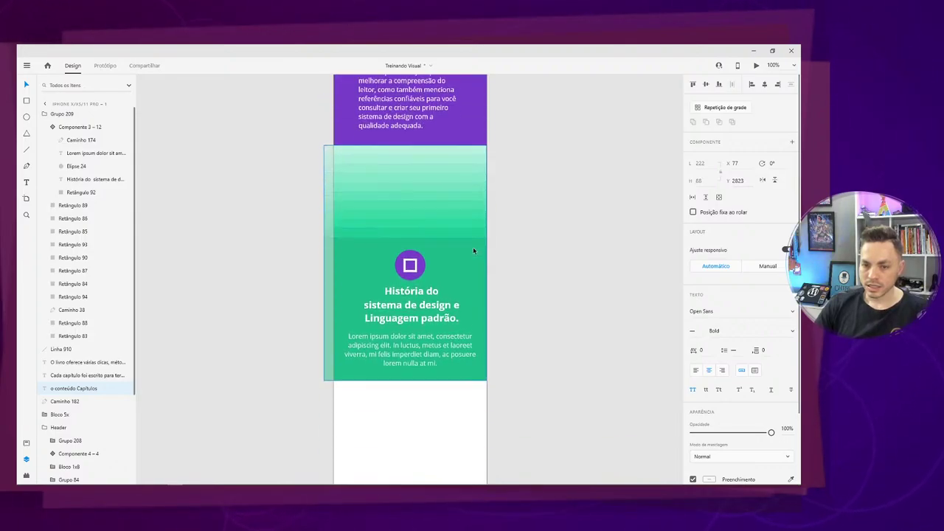
scroll(407, 254, up, 2)
scroll(431, 324, up, 4)
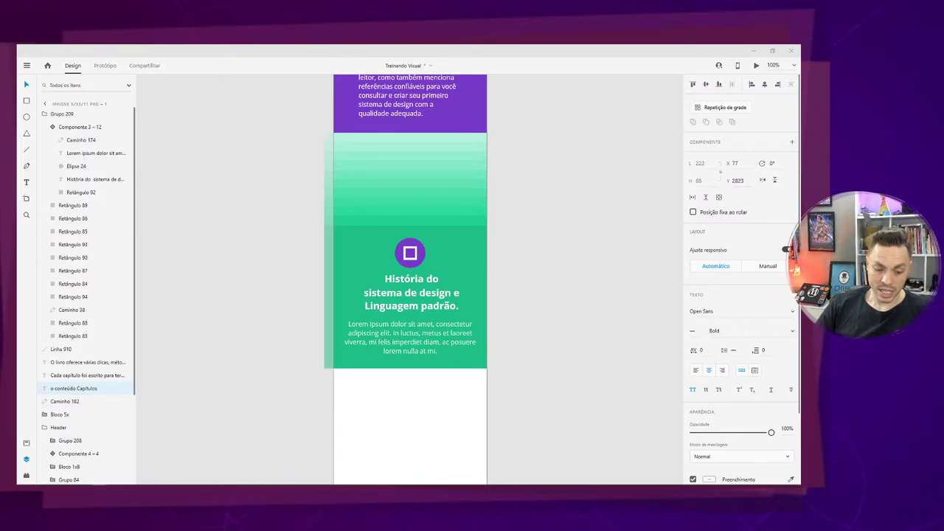
Move the "História do sistema de design e Linguagem padrão." title down to Y 3723 within the green card.
click(414, 283)
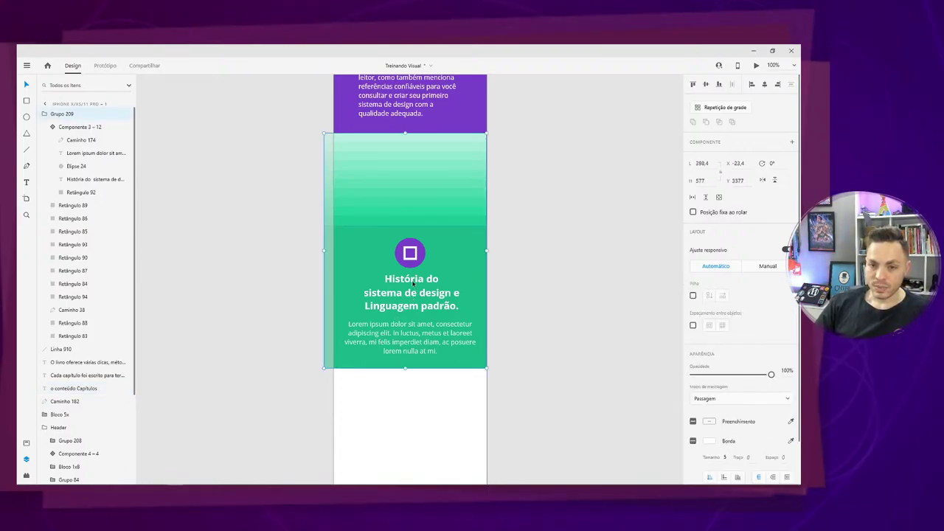
double_click(413, 283)
double_click(413, 281)
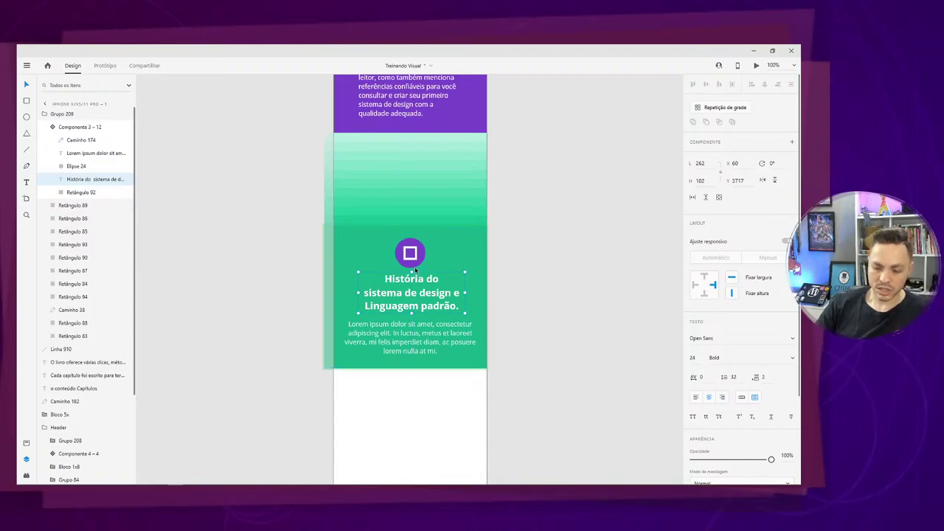
key(shift+Down)
key(Up)
key(Up)
key(Up)
key(Up)
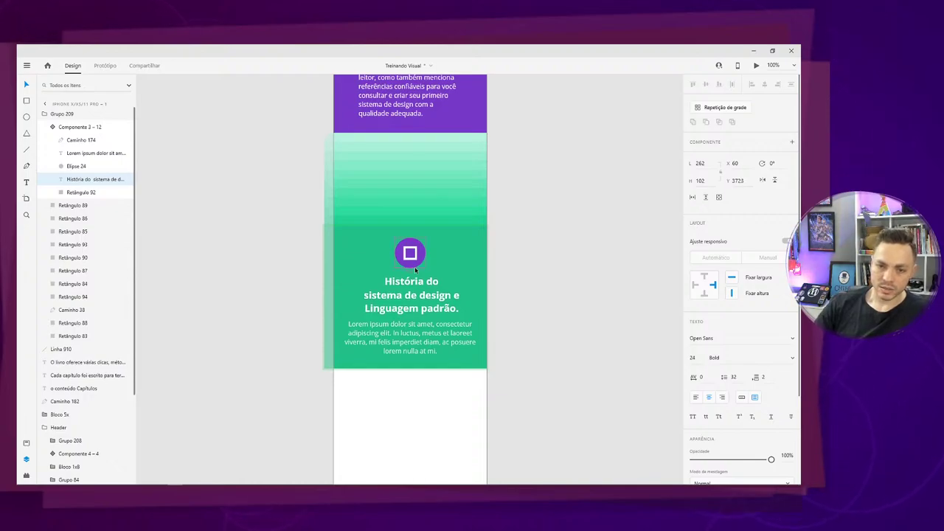
Move the Lorem ipsum text below the card's title down to Y 3840.
click(429, 325)
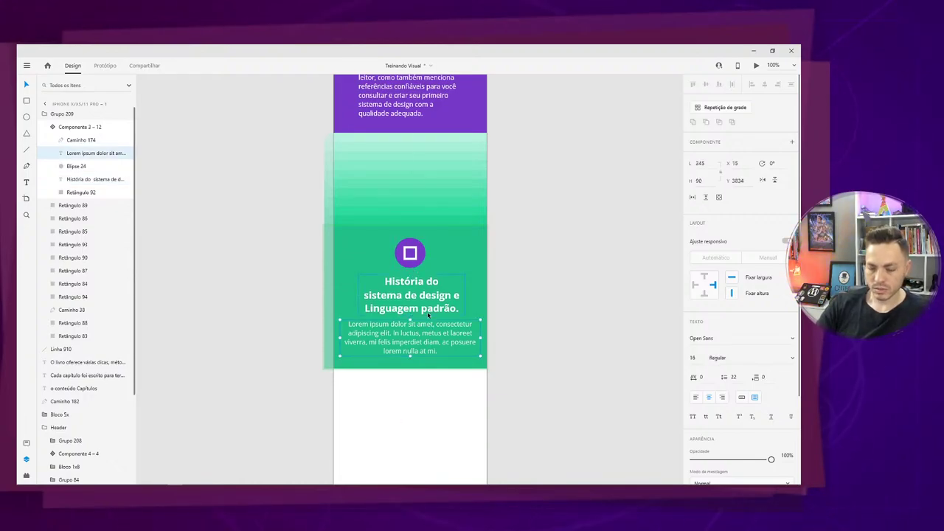
key(shift+Down)
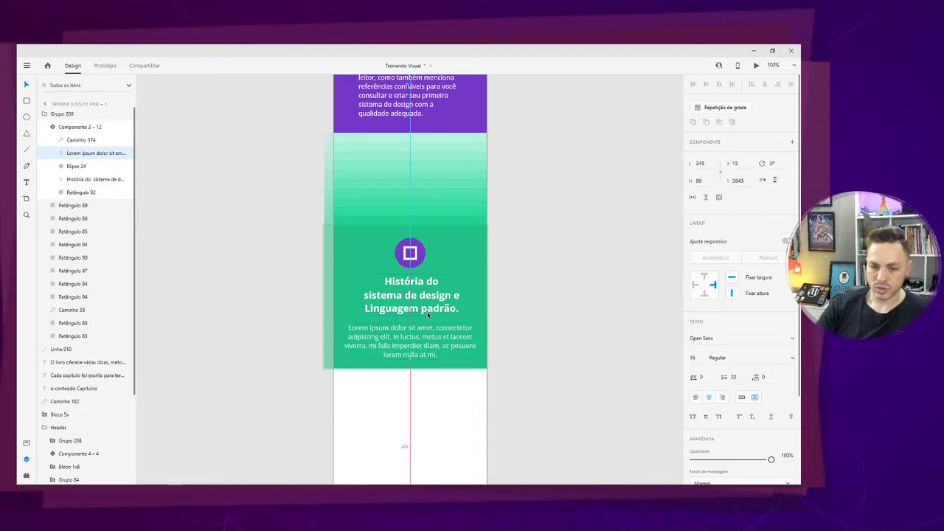
key(Up)
key(Up)
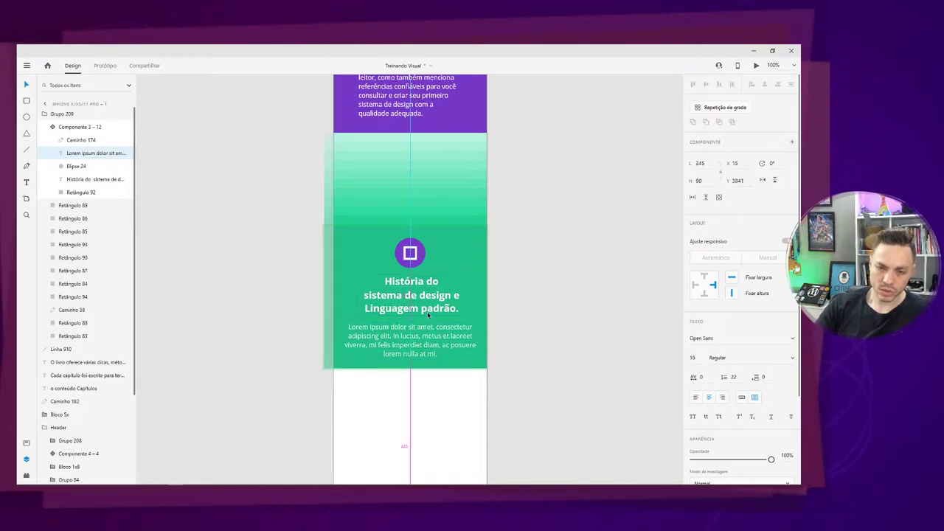
key(Up)
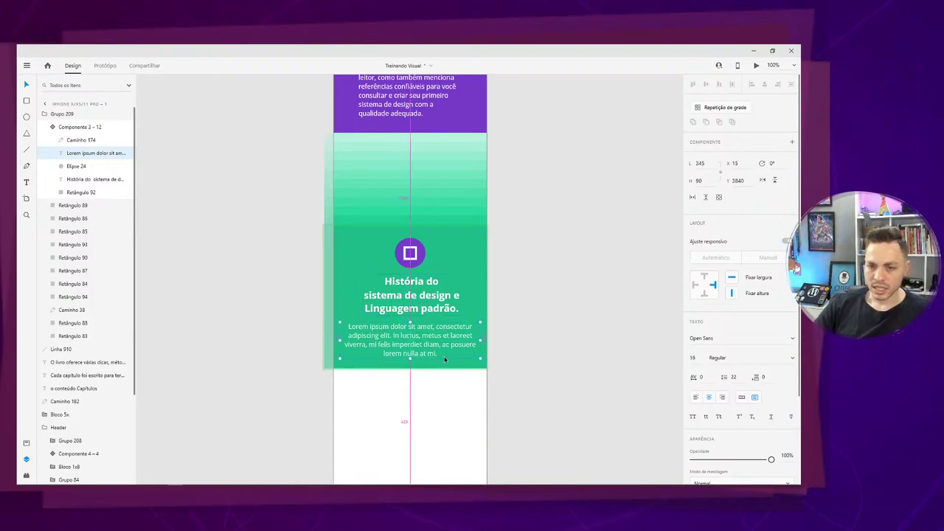
Set the card's green background rectangle to a height of 356 and trim its overhanging side to X 0, giving a width of 375.
click(445, 364)
drag(407, 371, 405, 368)
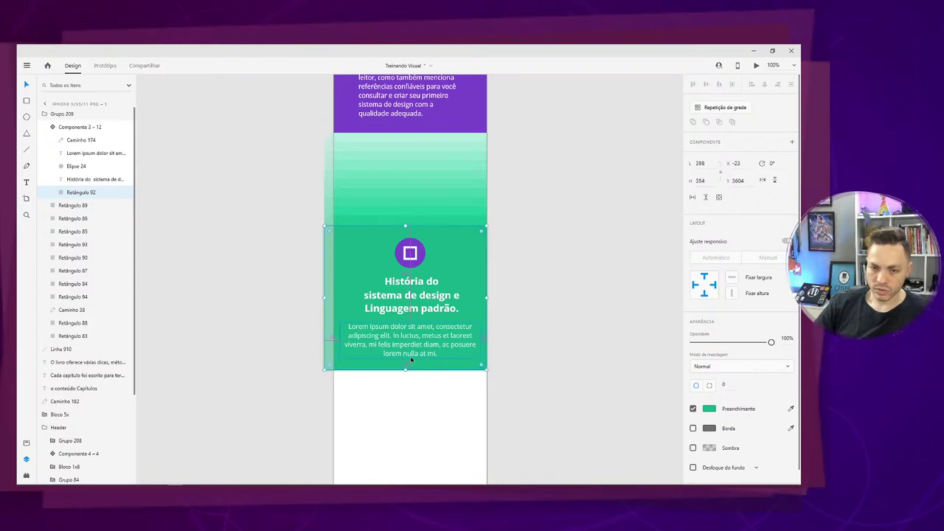
drag(707, 180, 701, 181)
text(6)
key(Return)
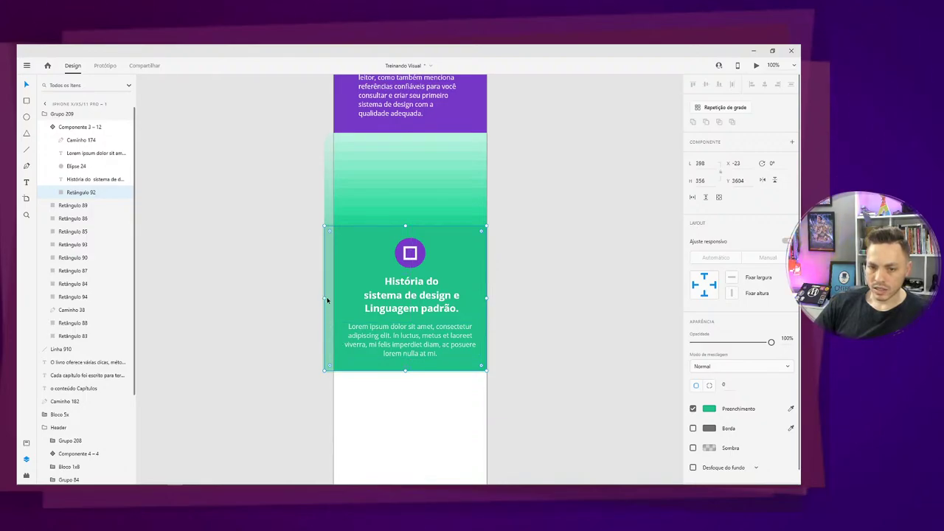
drag(328, 299, 332, 298)
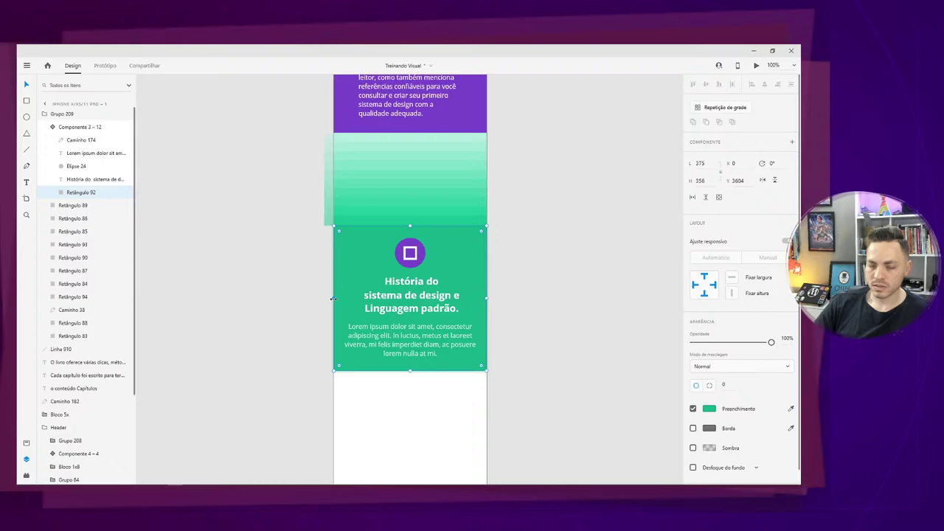
click(462, 335)
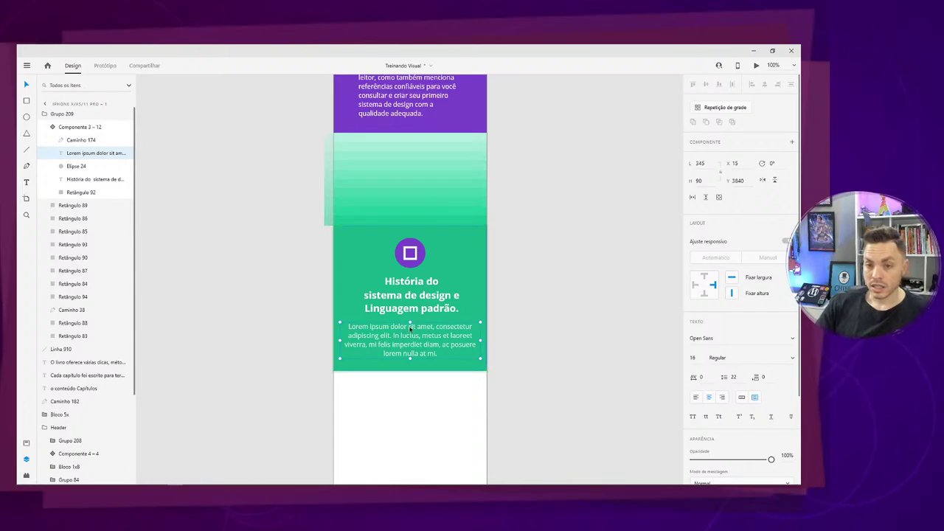
click(494, 338)
Compare the iPhone artboard's Capítulos section with the desktop version and inspect its purple background shape.
scroll(518, 351, up, 5)
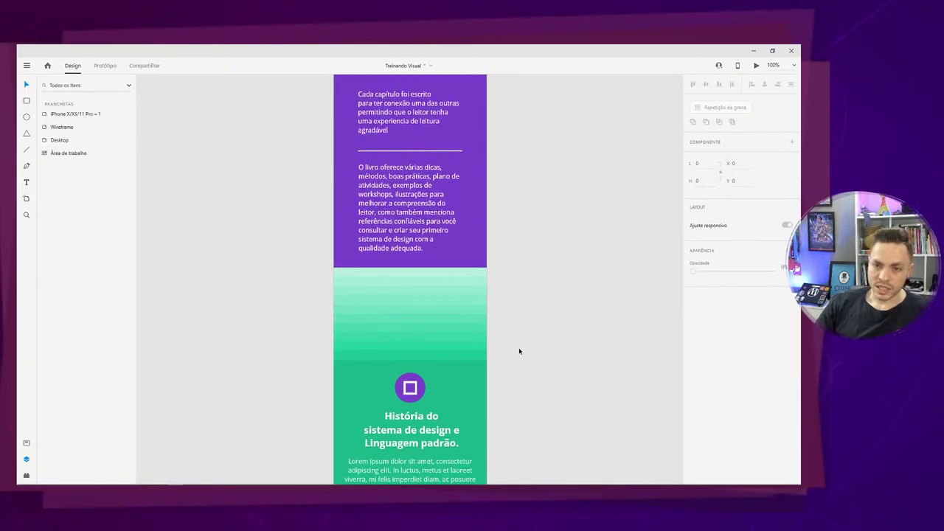
scroll(519, 351, down, 5)
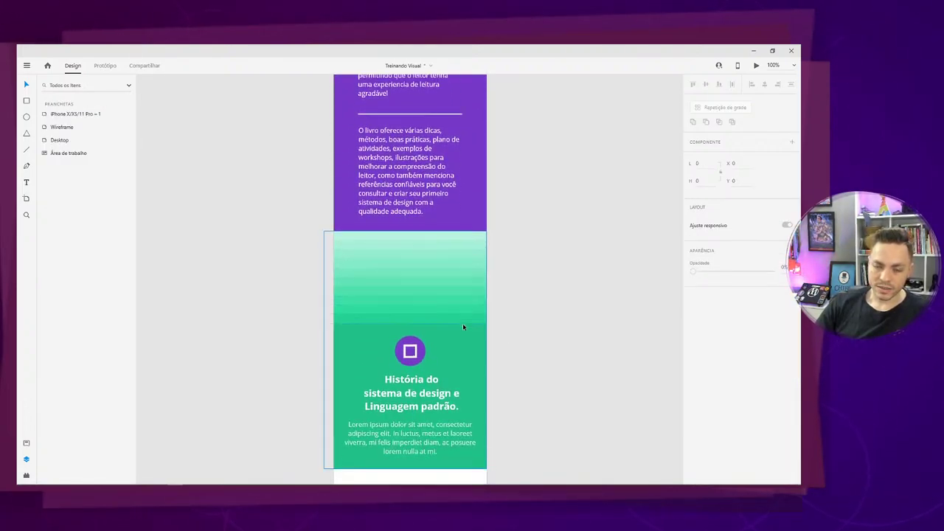
key(ctrl+minus)
key(ctrl+minus)
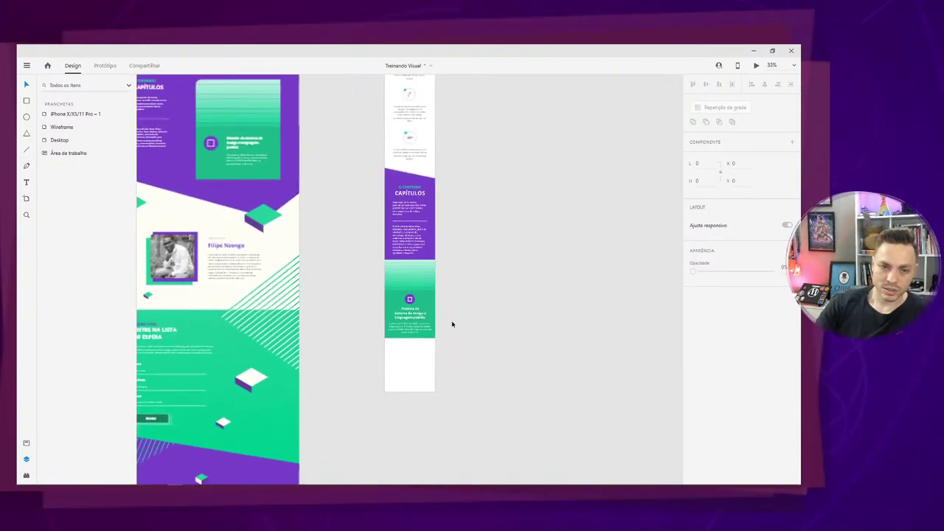
drag(345, 346, 449, 378)
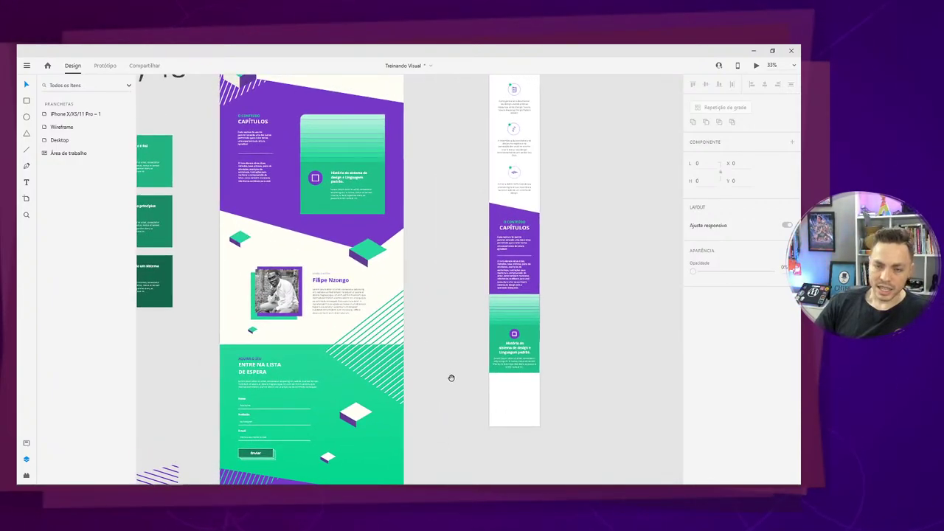
click(532, 324)
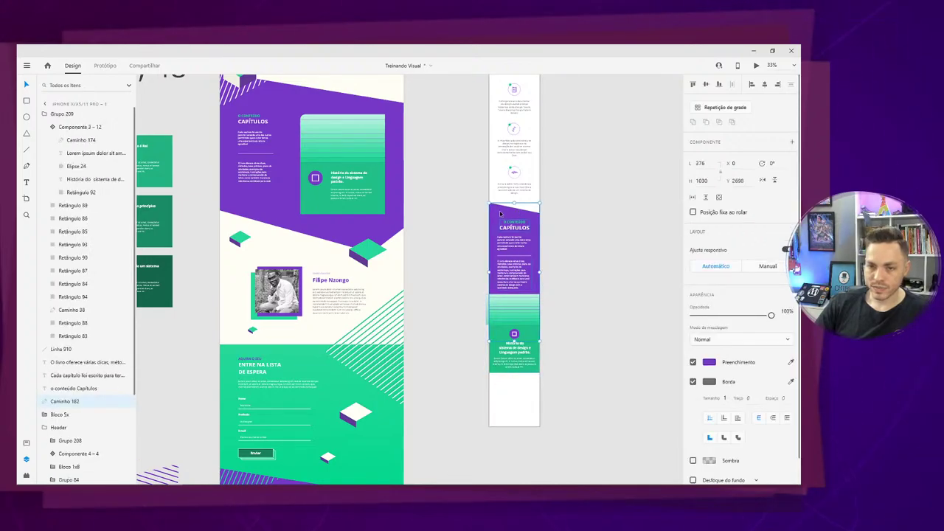
click(499, 213)
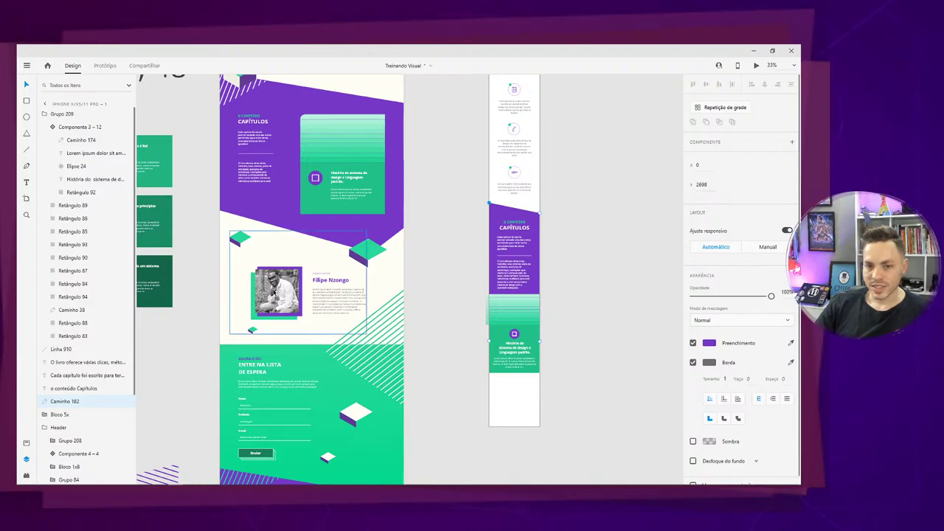
Examine the author, waiting-list and free-download sections of the desktop page that follow Capítulos, alongside the iPhone artboard.
double_click(289, 299)
scroll(289, 301, down, 5)
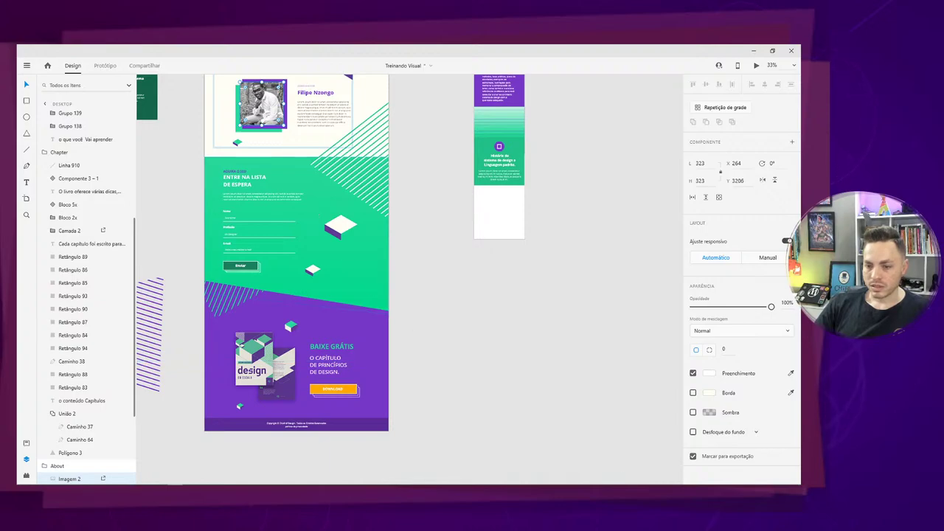
key(ctrl+plus)
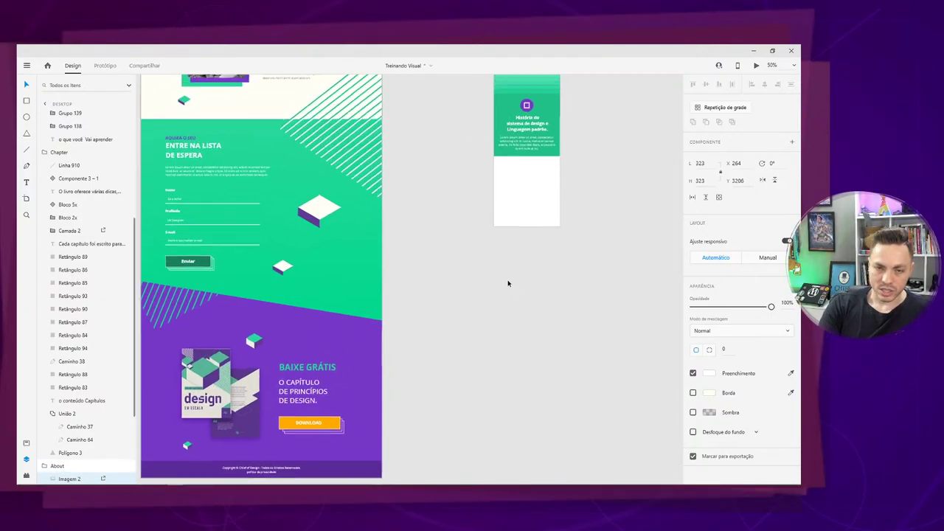
drag(457, 276, 629, 477)
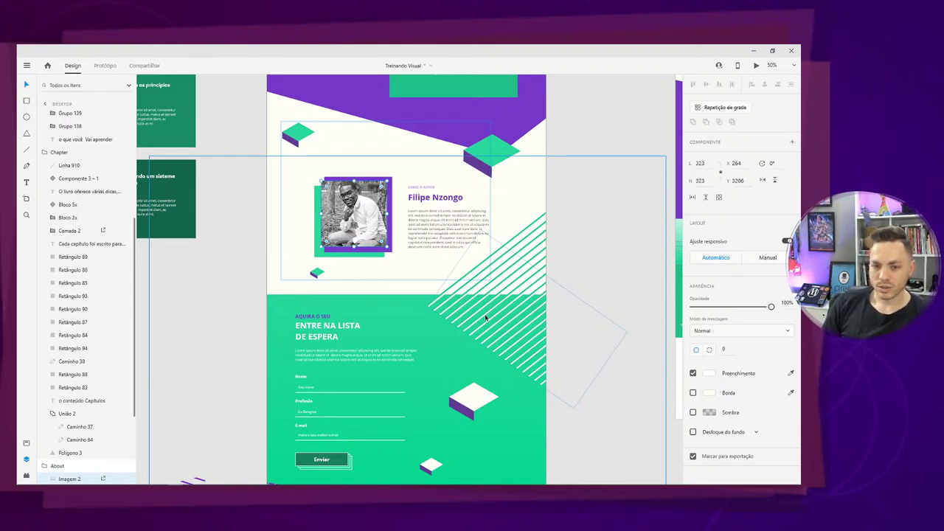
scroll(485, 317, down, 5)
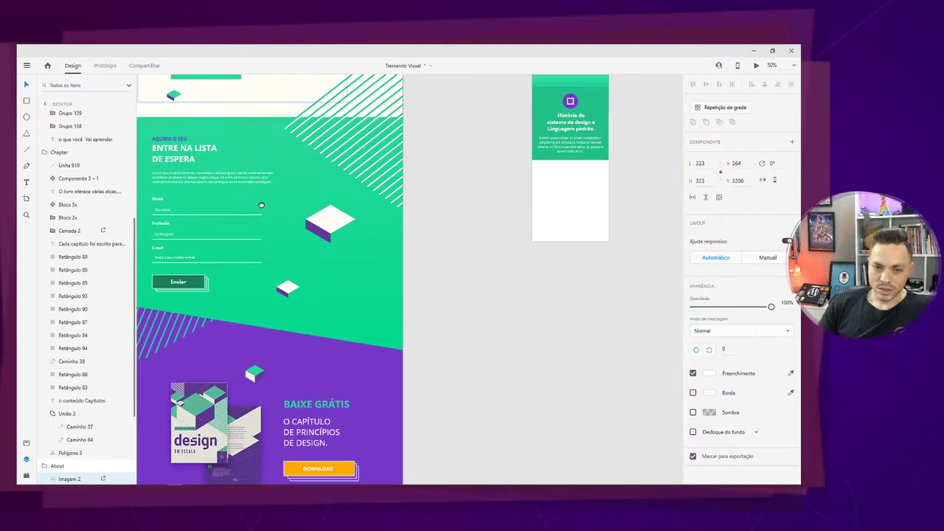
scroll(426, 400, up, 3)
scroll(426, 400, up, 3)
scroll(426, 400, right, 2)
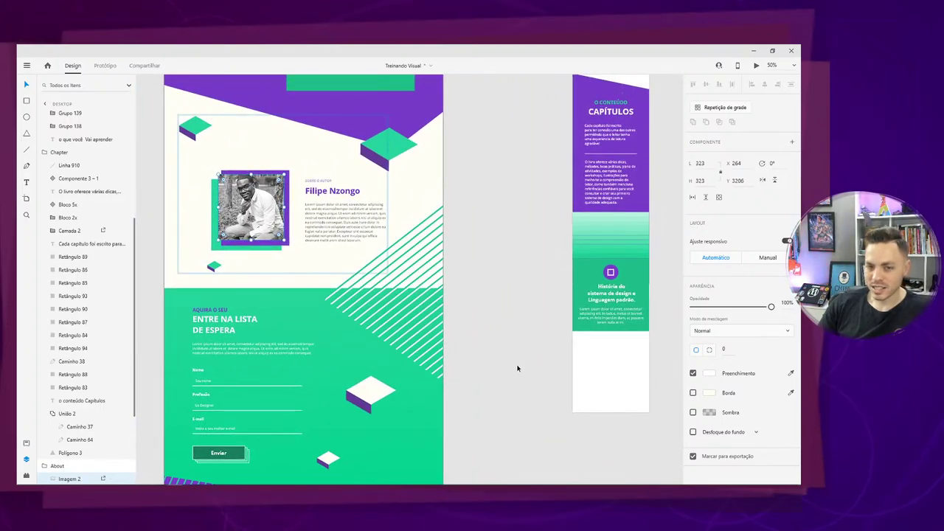
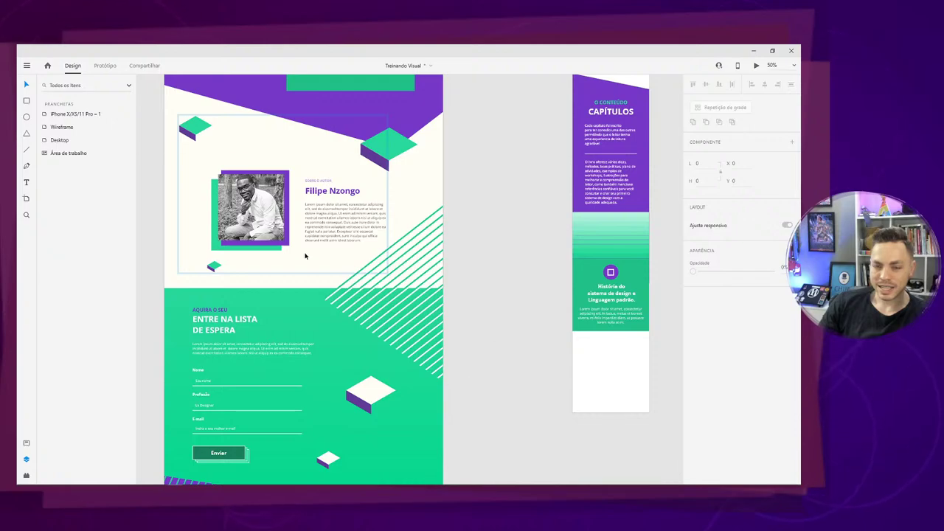
Inspect the purple frame behind the author's photo and the author description, and review the desktop sections down to the footer.
click(287, 231)
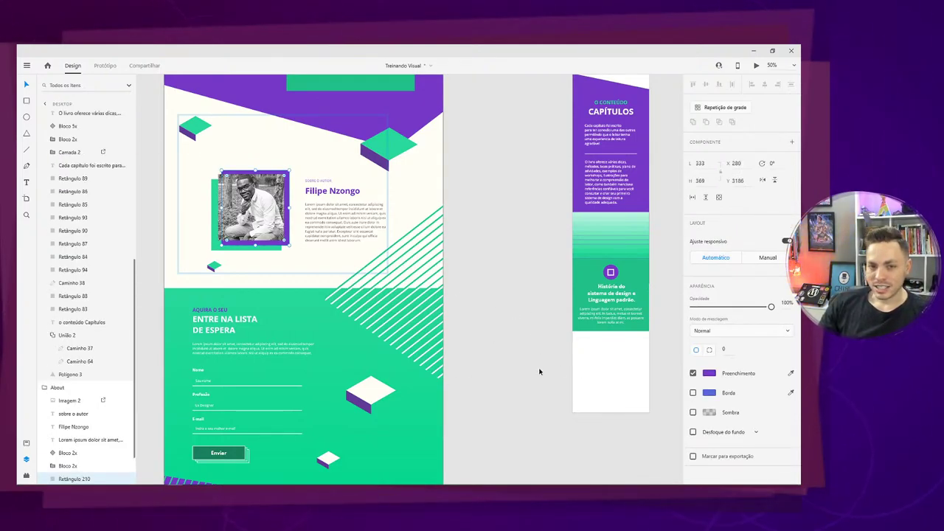
drag(558, 374, 504, 364)
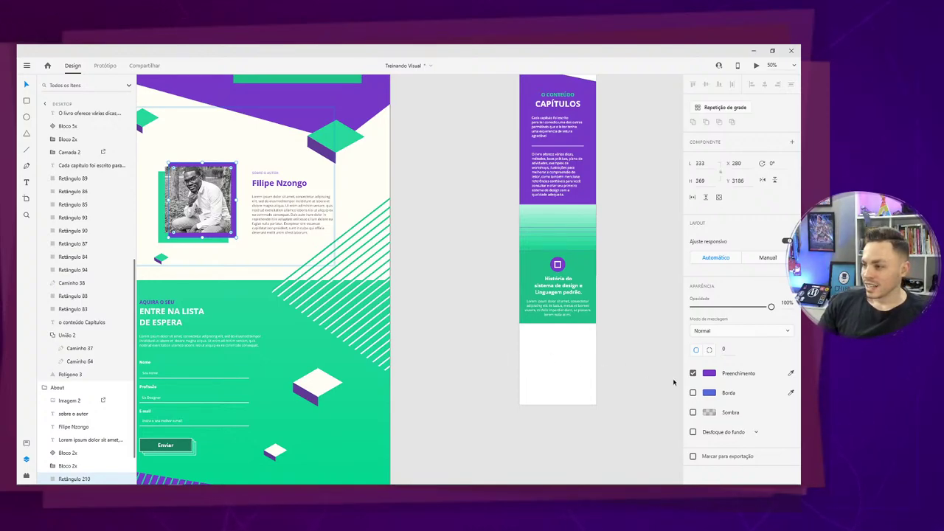
click(302, 230)
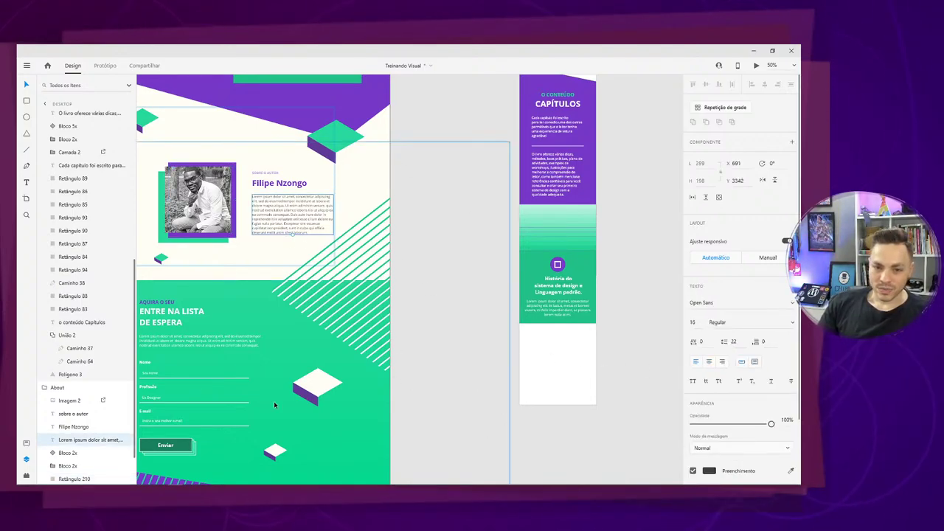
drag(266, 407, 406, 186)
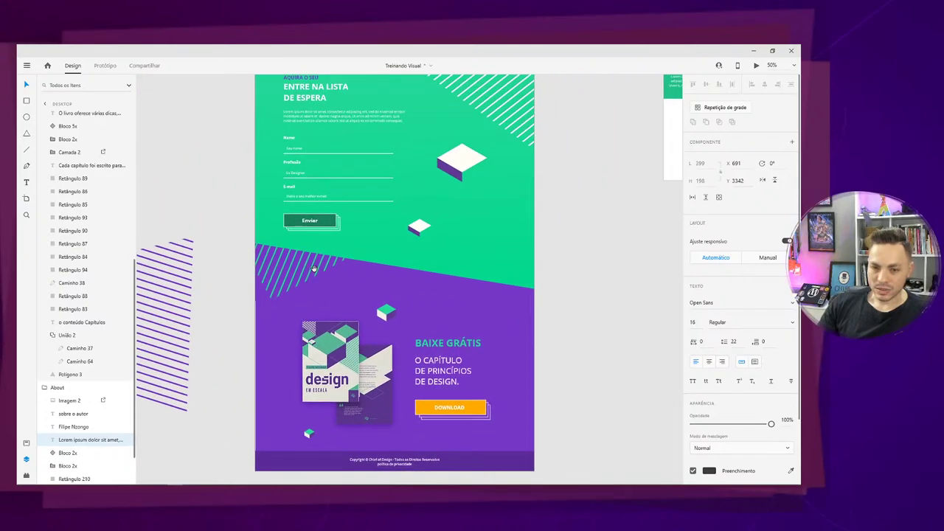
scroll(314, 271, up, 5)
scroll(314, 271, right, 2)
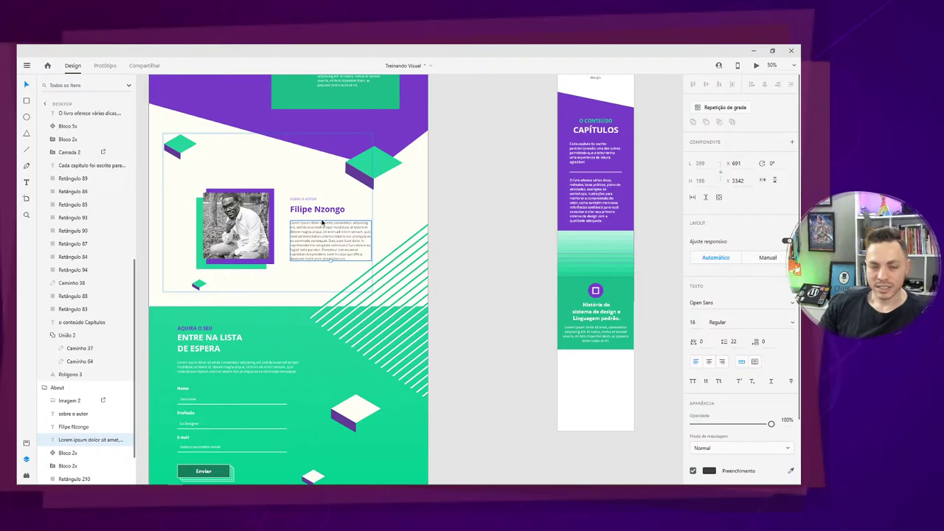
Copy the author's photo together with its purple and green backing rectangles from the desktop page's author section.
click(218, 203)
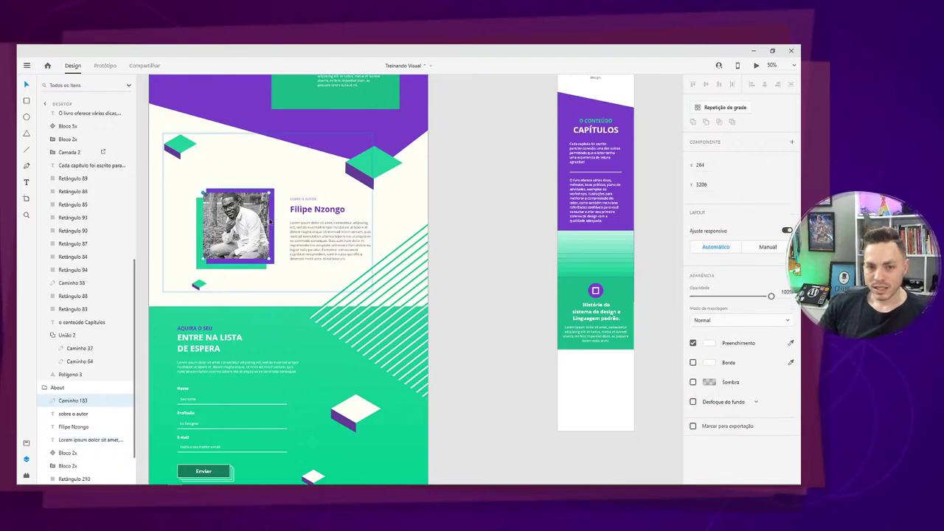
click(194, 188)
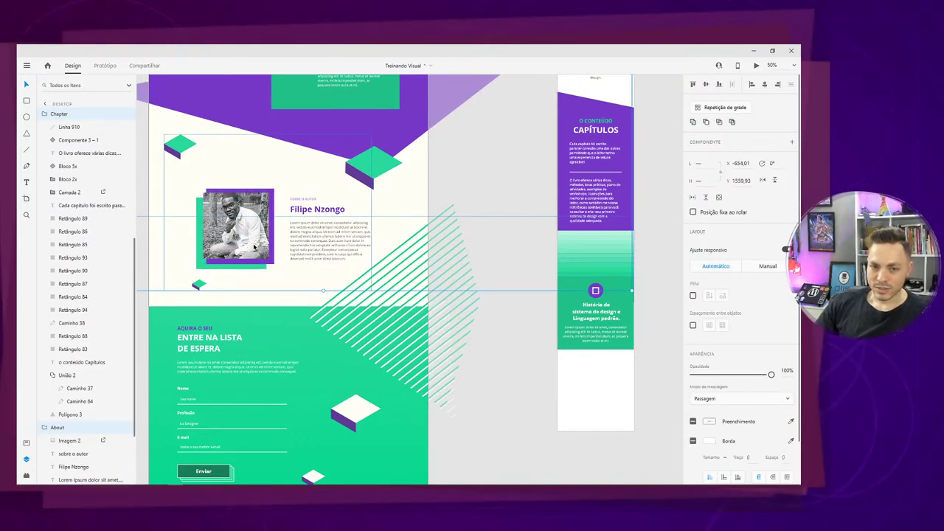
click(214, 205)
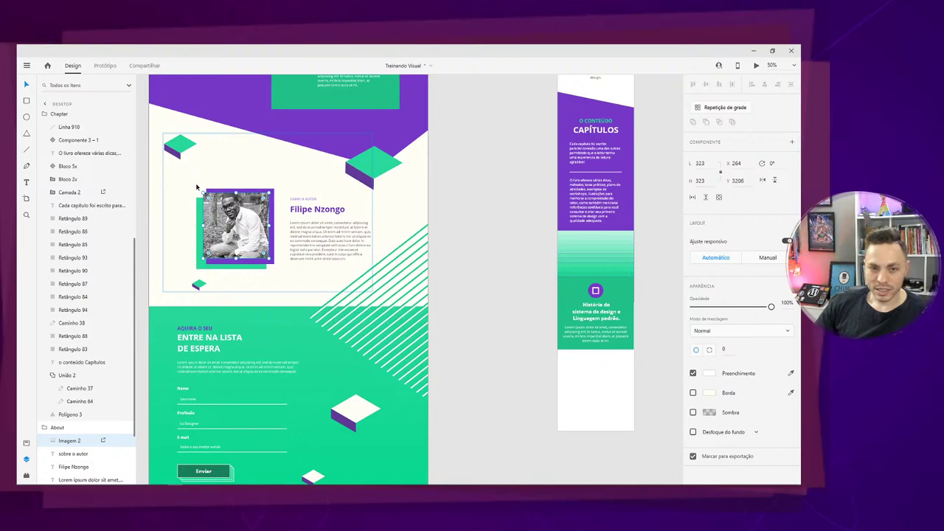
drag(193, 186, 277, 274)
key(ctrl+c)
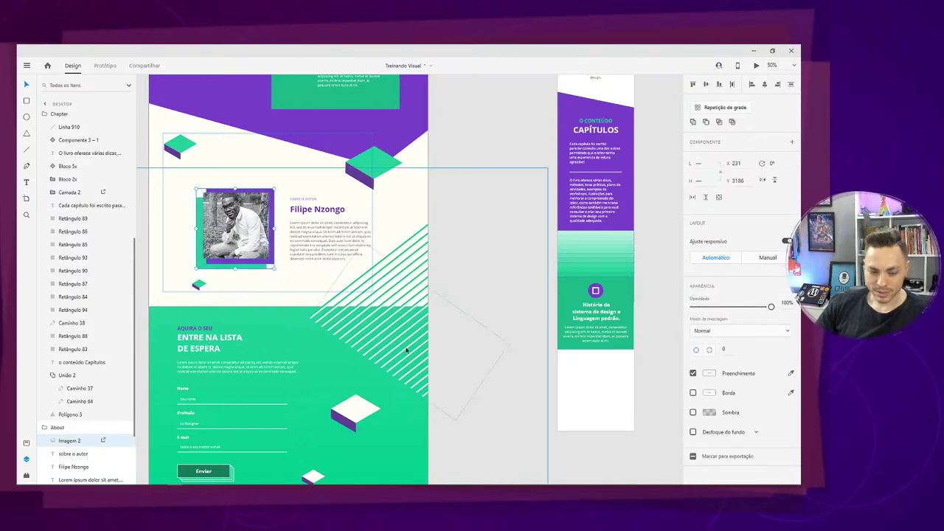
Paste the framed author photo below the green card on the iPhone artboard and scale it down to fit the artboard's width.
click(611, 410)
key(ctrl+v)
drag(649, 263, 598, 420)
drag(633, 357, 625, 363)
Show the layout grid and fine-tune the framed photo's size and placement under the green card, at X 57.5 and Y 4020.
key(ctrl+shift+apostrophe)
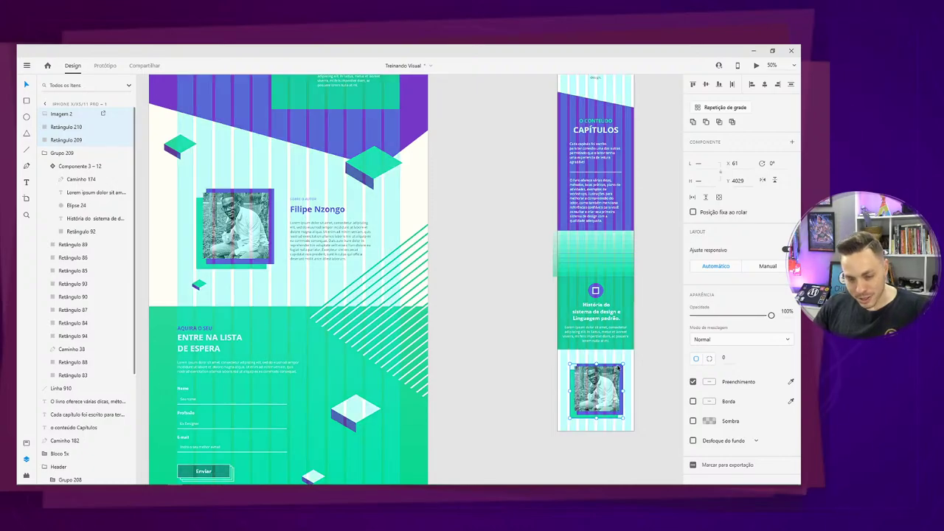
key(ctrl+1)
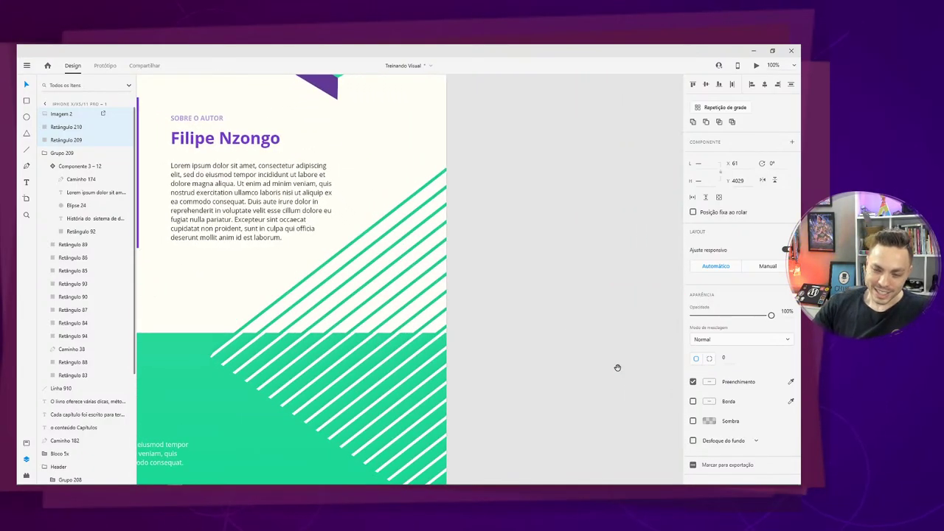
drag(617, 366, 421, 201)
mouse_move(556, 249)
mouse_down()
mouse_move(536, 254)
mouse_move(556, 261)
mouse_up()
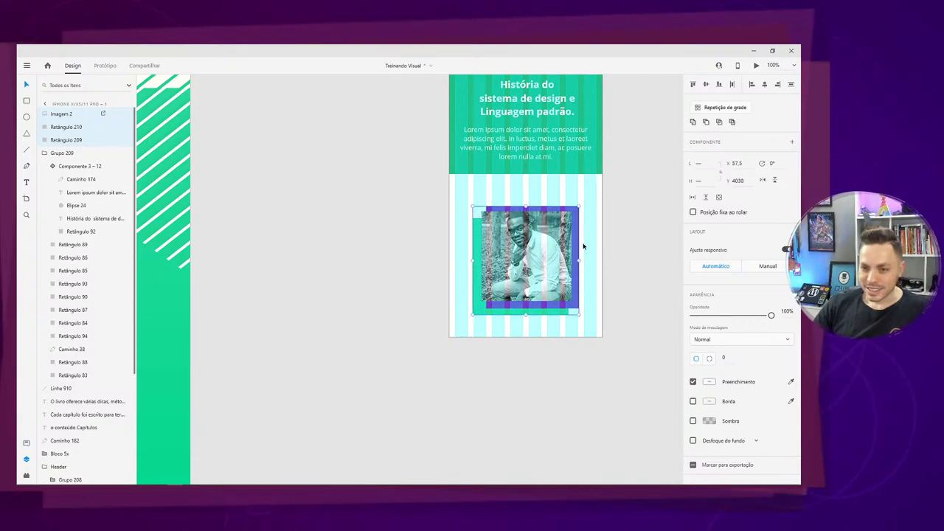
drag(578, 205, 576, 208)
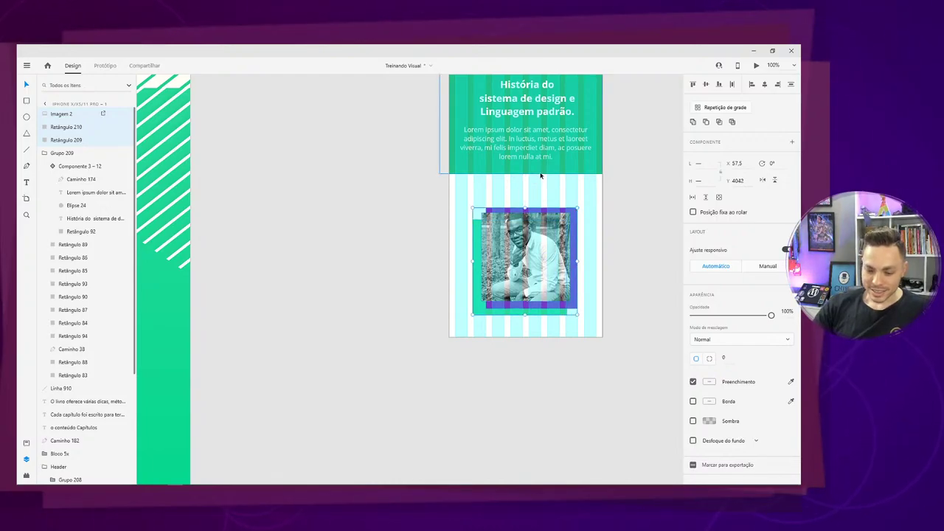
key(shift+Up)
key(shift+Up)
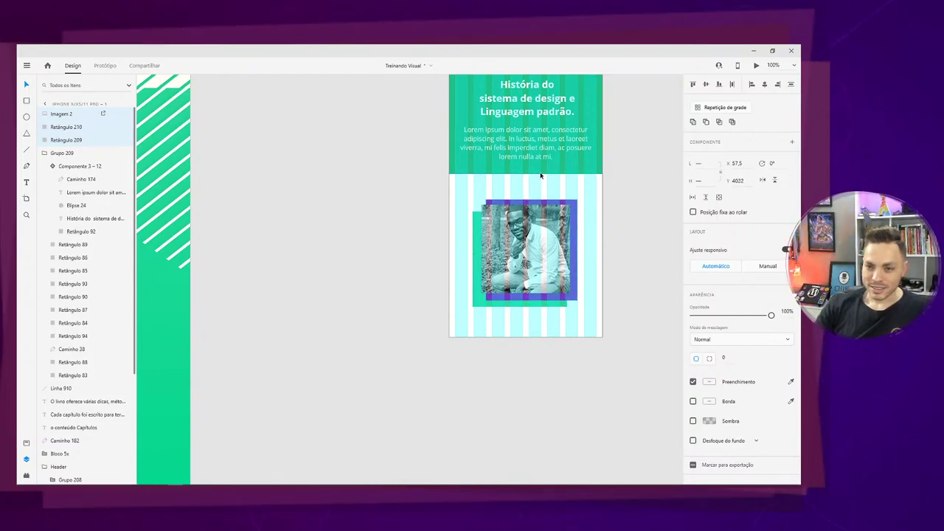
key(Up)
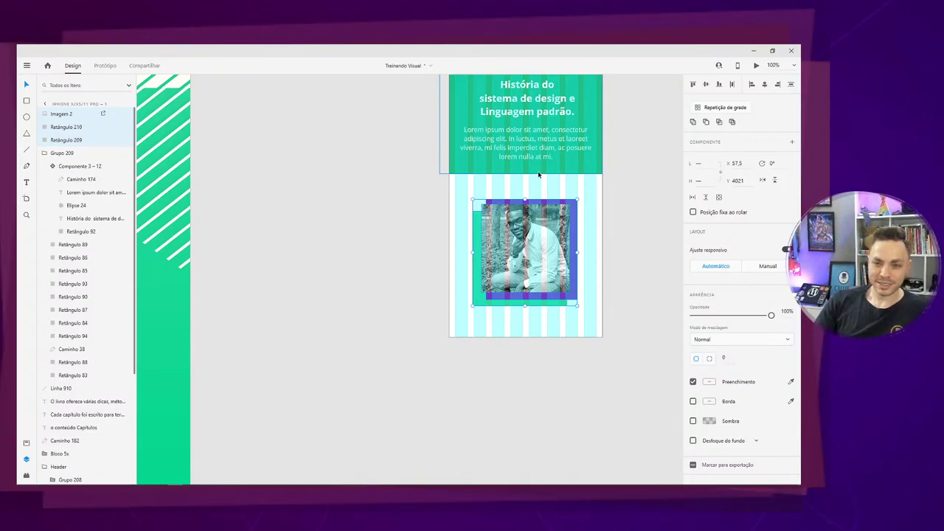
key(Up)
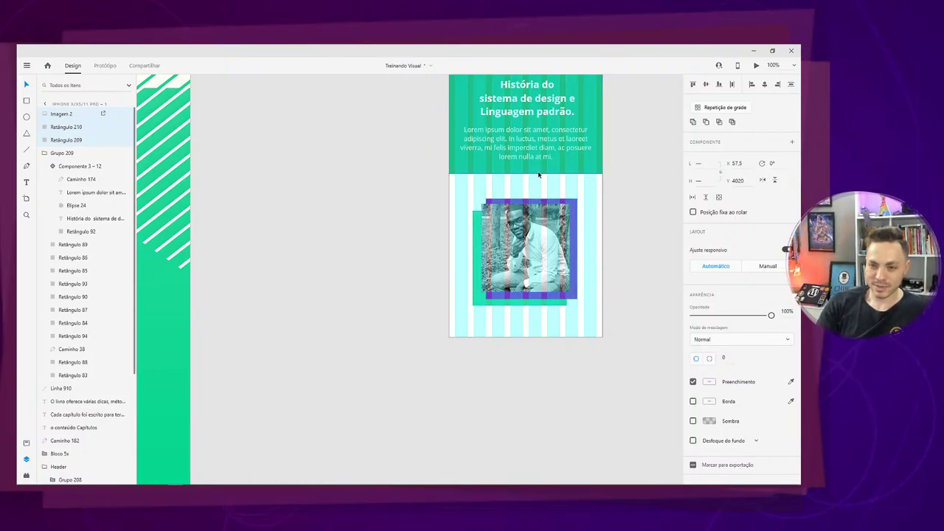
Extend the iPhone artboard downward to a height of 5087 to make room below the author photo.
drag(435, 274, 664, 339)
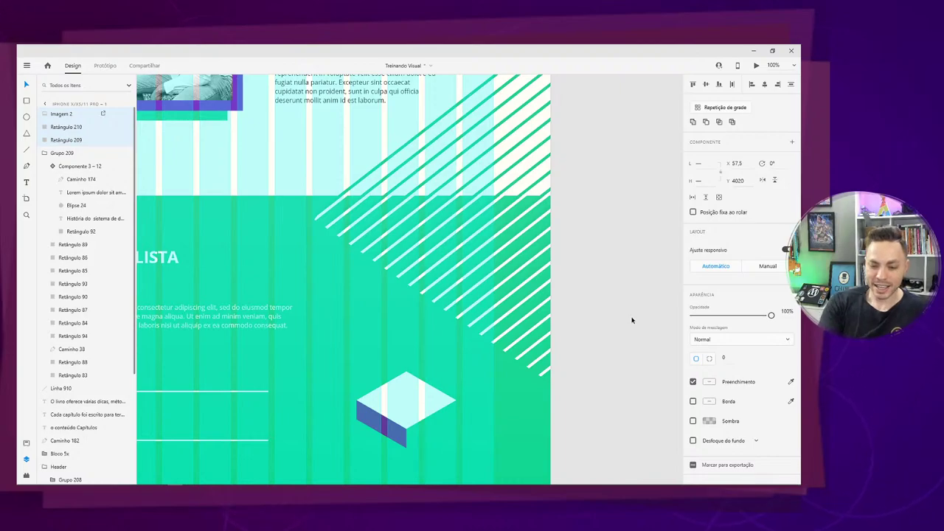
key(ctrl+minus)
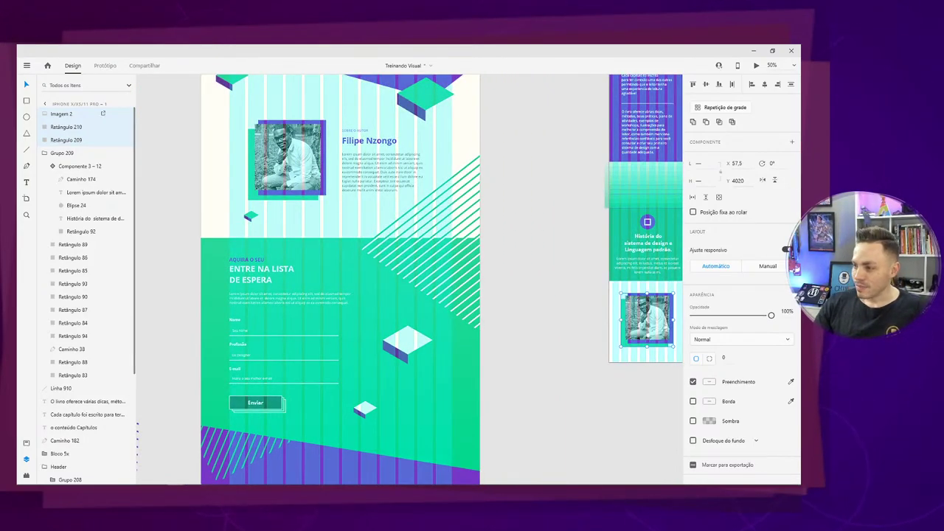
drag(559, 343, 479, 289)
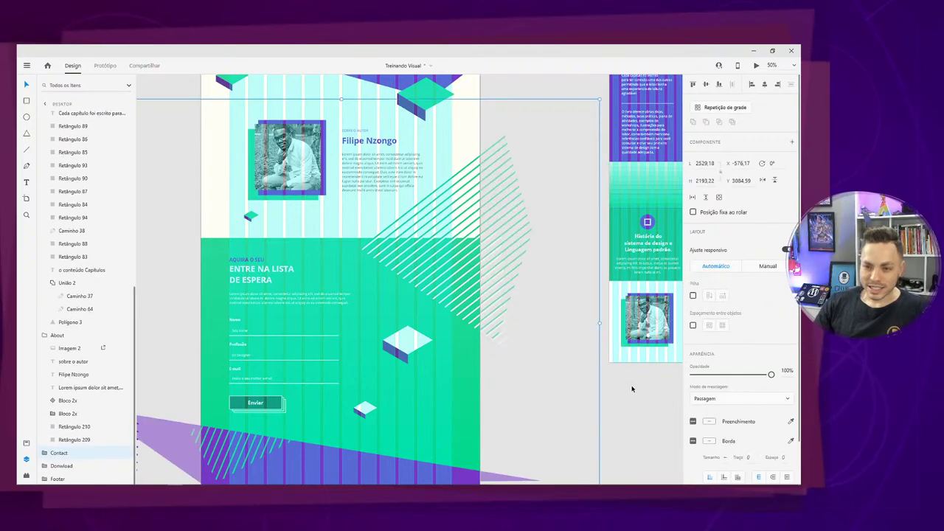
click(632, 386)
drag(656, 375, 507, 320)
click(526, 306)
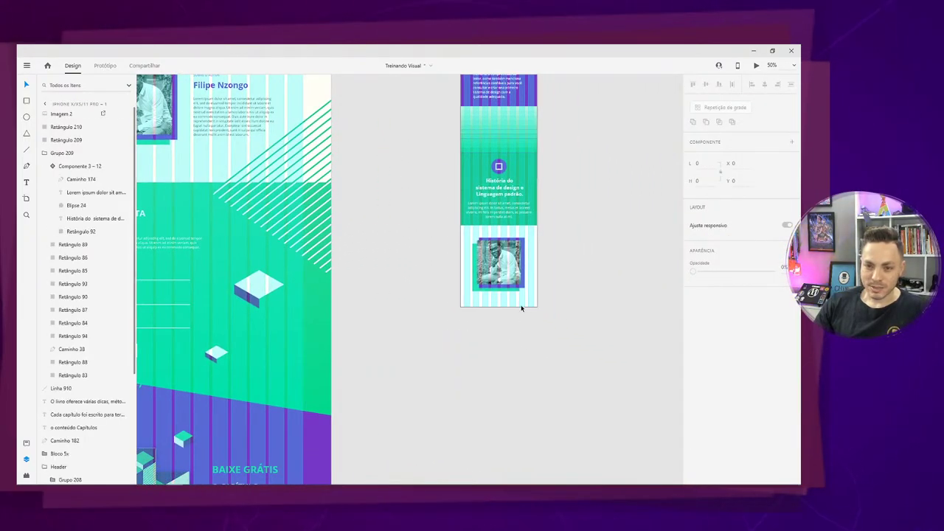
scroll(519, 309, up, 15)
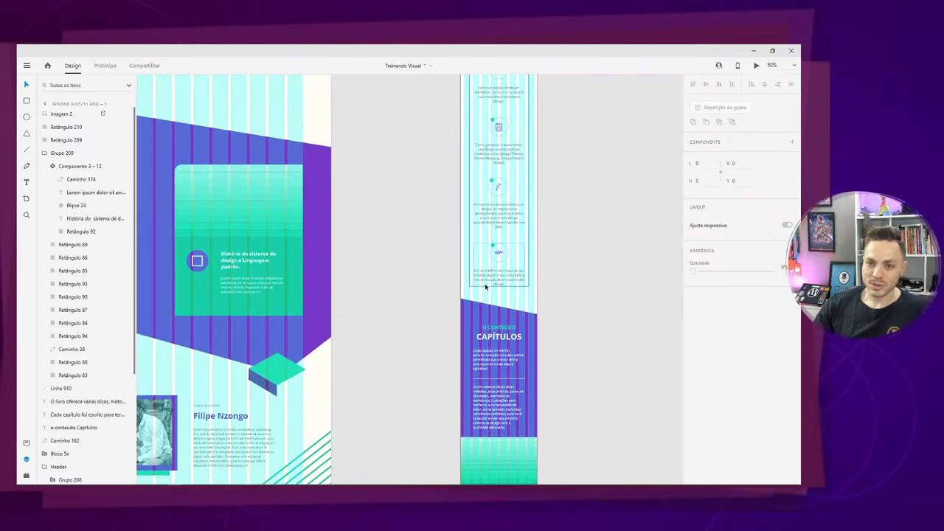
scroll(477, 282, up, 10)
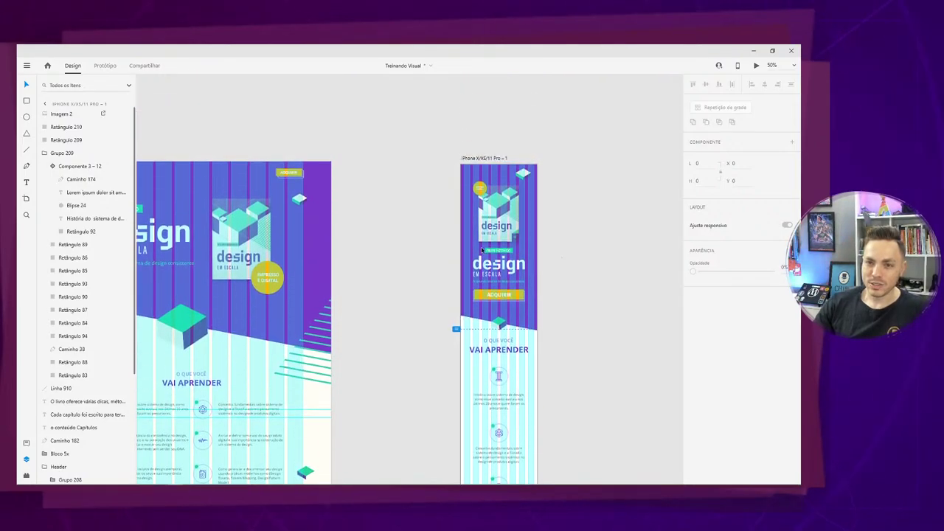
click(490, 160)
scroll(554, 297, down, 10)
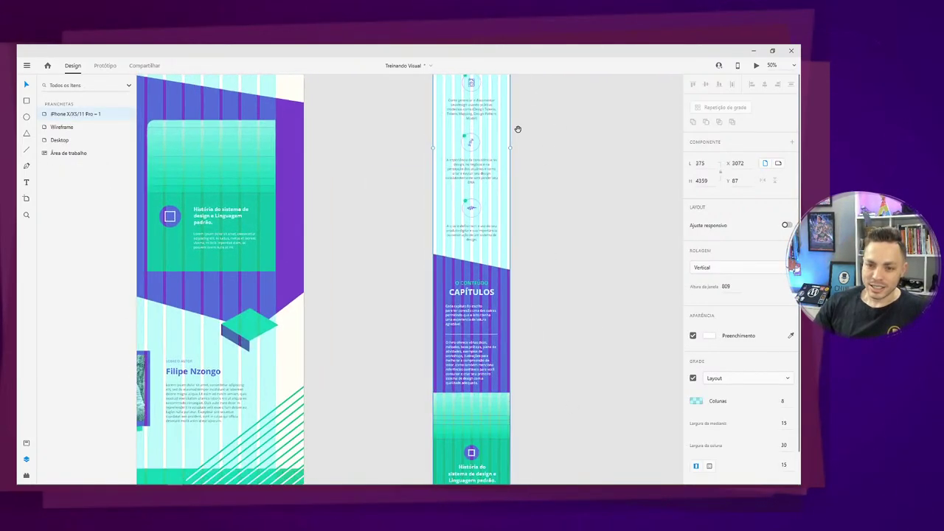
scroll(494, 130, down, 5)
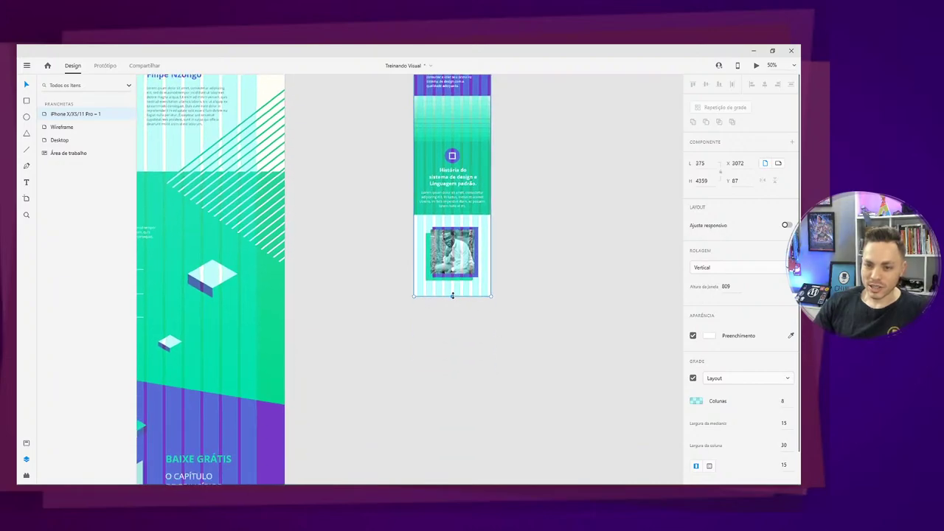
drag(452, 295, 452, 445)
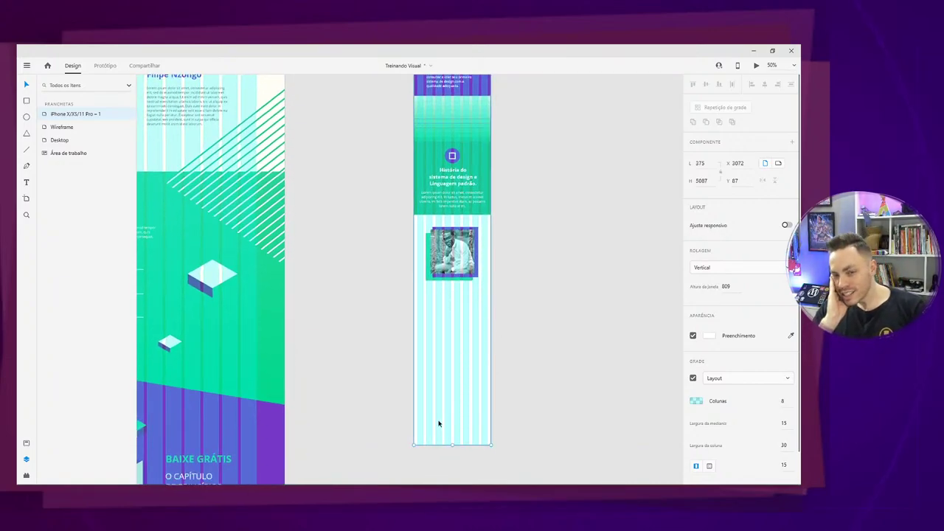
Copy the "Sobre o autor" label, the author's name heading and the description paragraph from the desktop author section.
scroll(529, 350, left, 5)
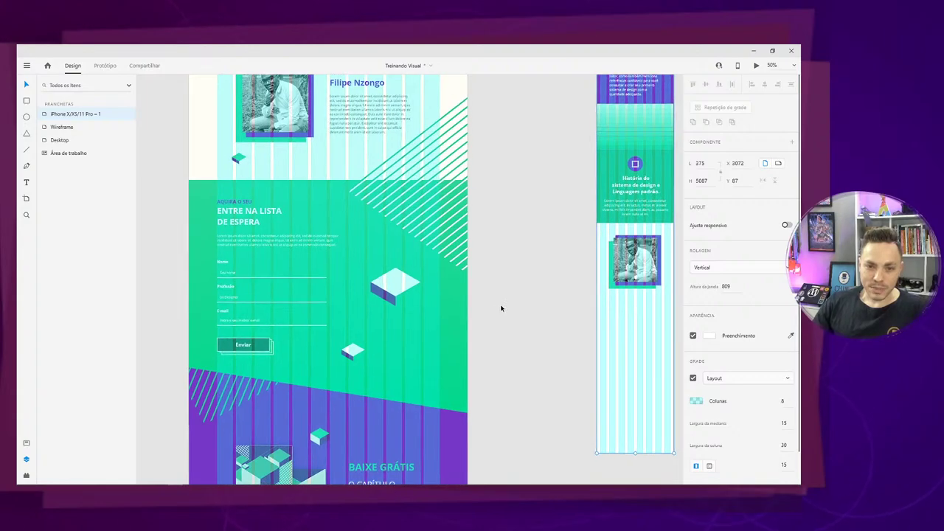
scroll(355, 239, up, 4)
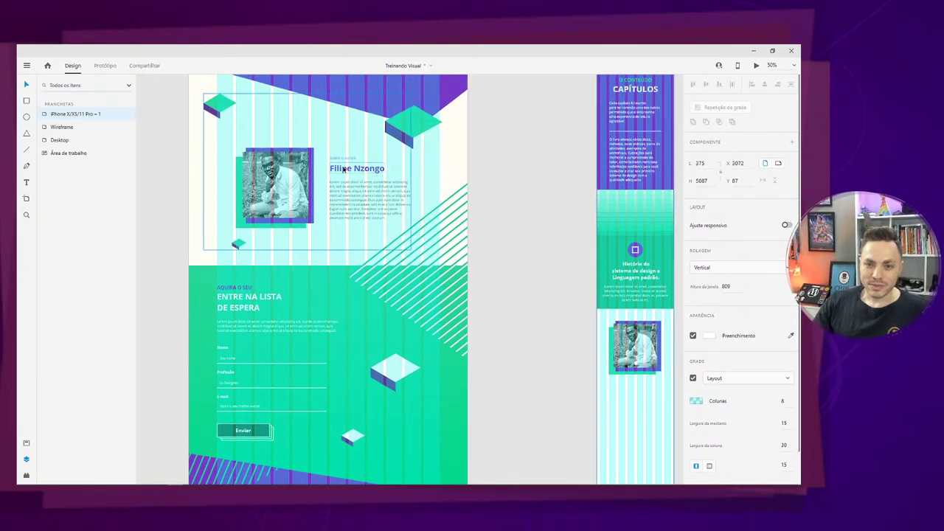
click(343, 172)
double_click(343, 172)
shift+click(346, 159)
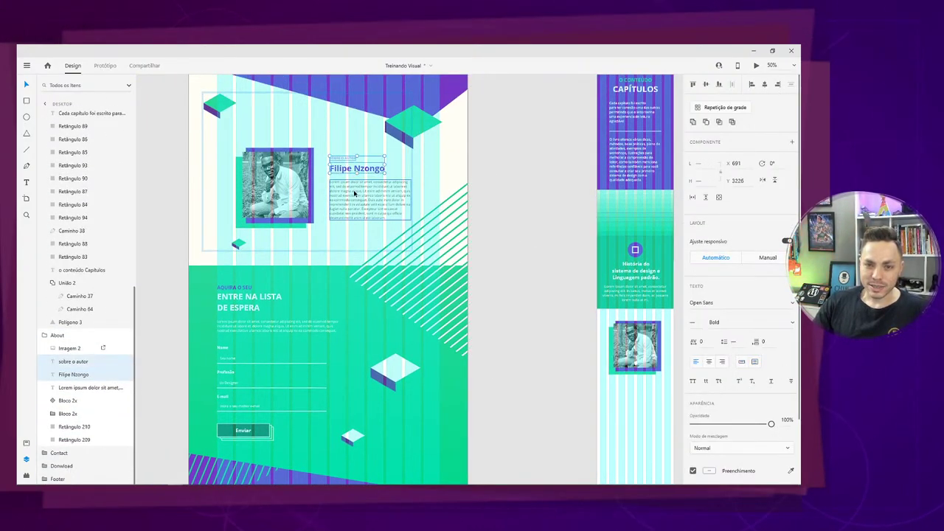
shift+click(354, 192)
key(ctrl+c)
Paste the author texts as a group beneath the photo on the iPhone artboard and align them to the grid at X 15, Y 4312.
drag(562, 358, 491, 255)
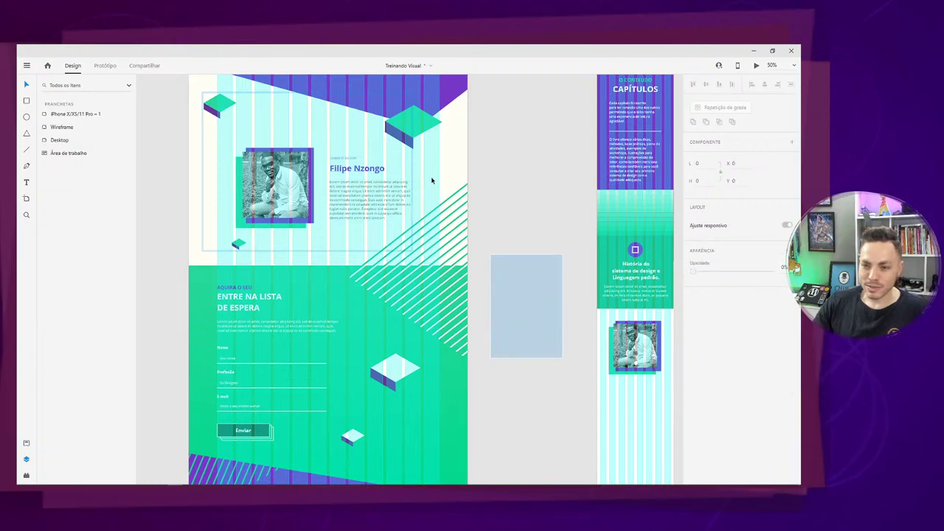
drag(531, 337, 379, 131)
click(473, 225)
key(ctrl+v)
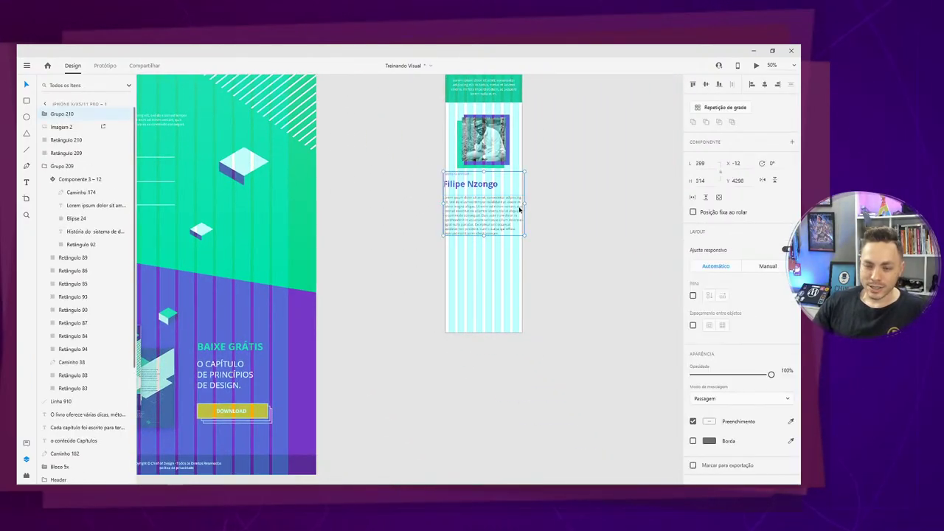
key(ctrl+1)
drag(523, 211, 334, 286)
scroll(373, 234, up, 2)
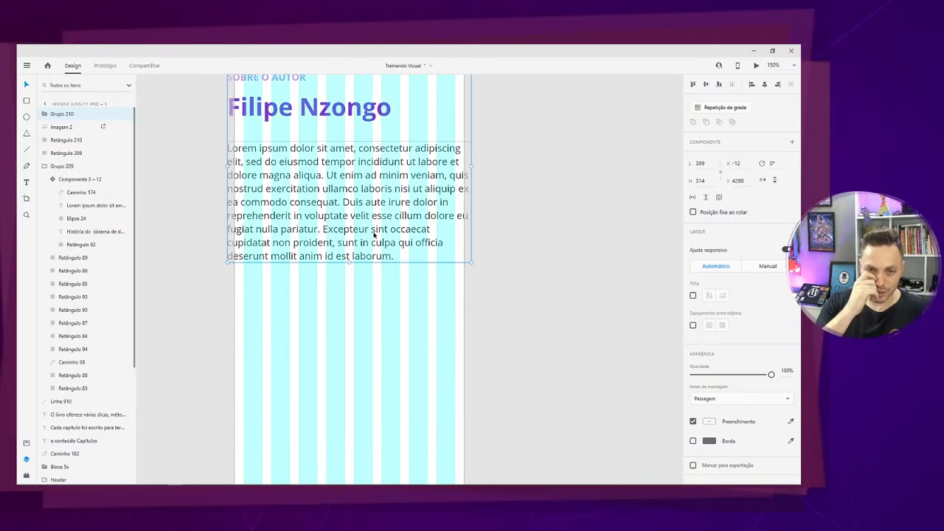
drag(247, 227, 267, 315)
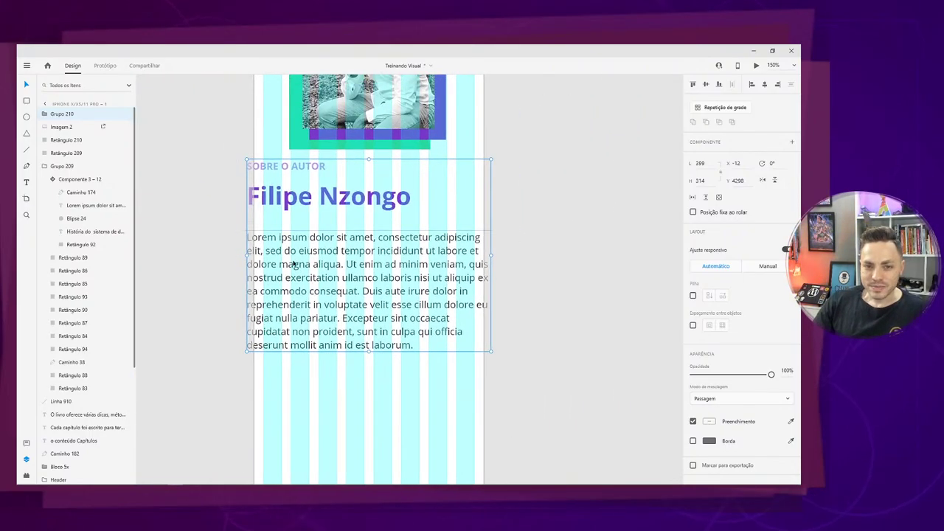
drag(295, 241, 312, 252)
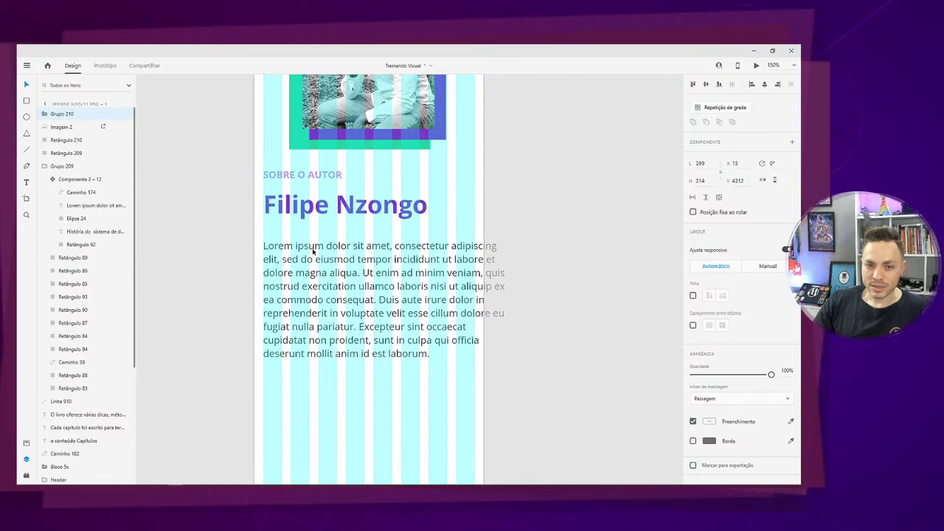
Try to narrow the whole author text group to the last grid column, and undo the resize.
click(527, 290)
click(514, 293)
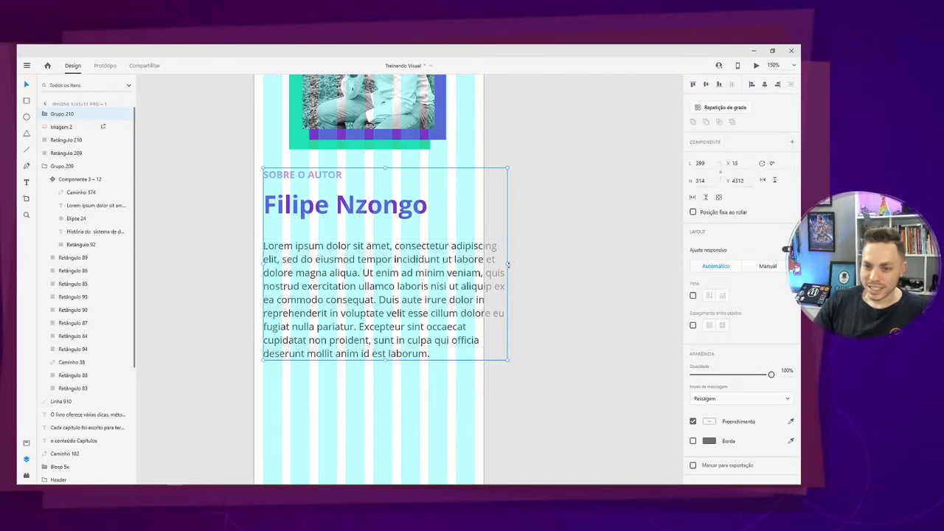
drag(506, 262, 476, 263)
key(ctrl+z)
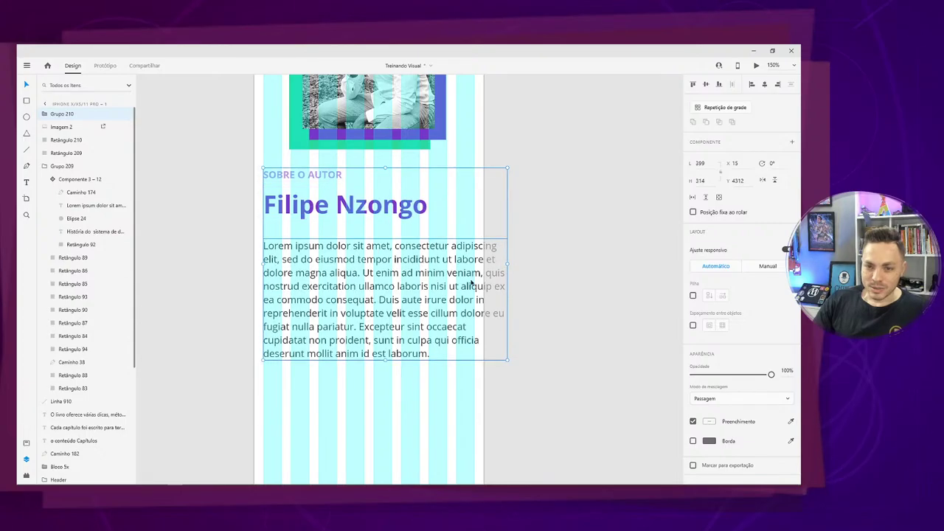
Convert the author description to a fixed-size text box and narrow it to a width of 345 within the grid columns.
double_click(445, 286)
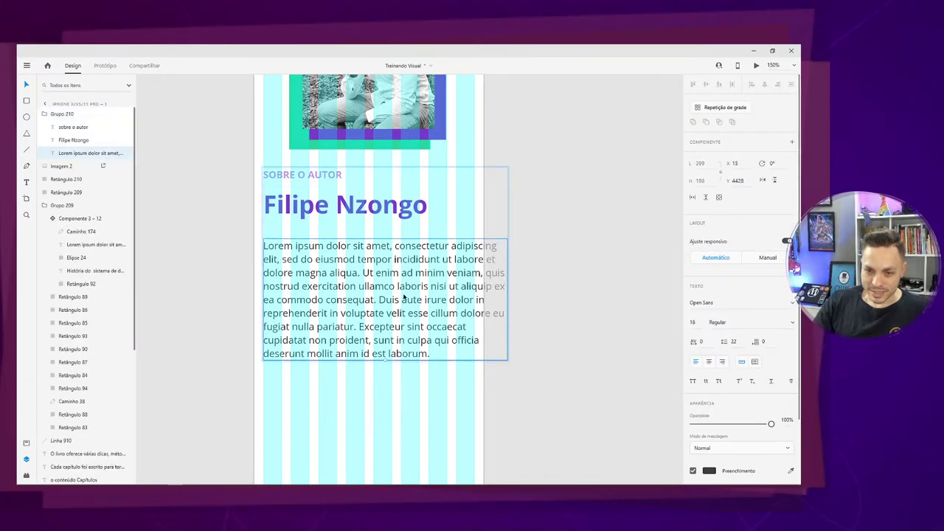
click(495, 297)
click(463, 308)
double_click(475, 300)
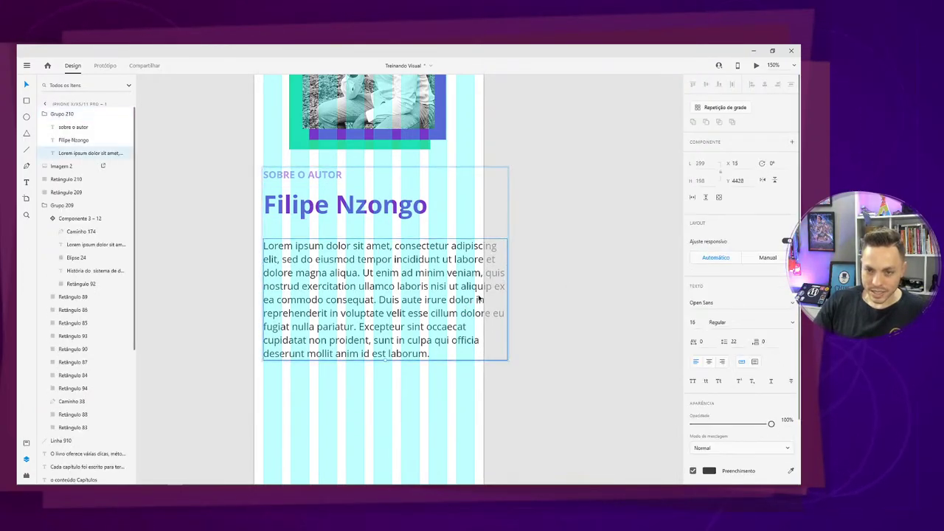
double_click(428, 294)
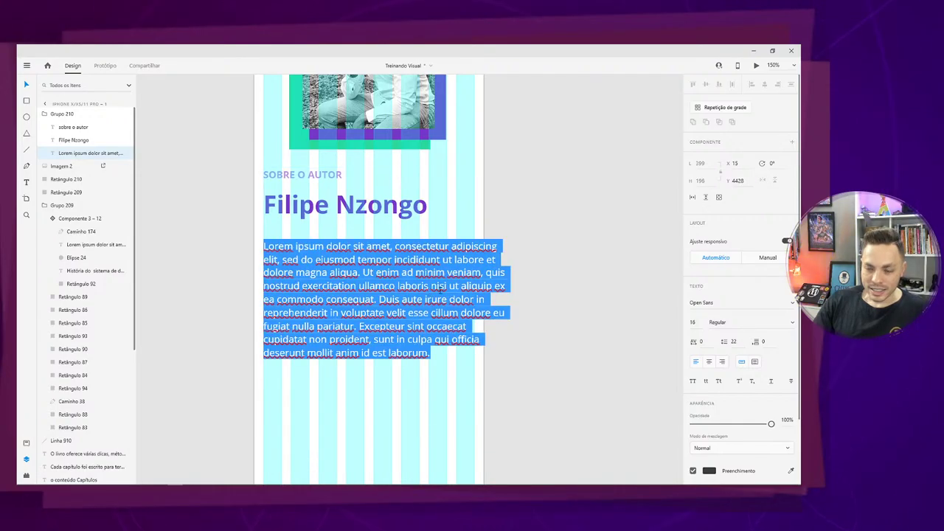
click(754, 361)
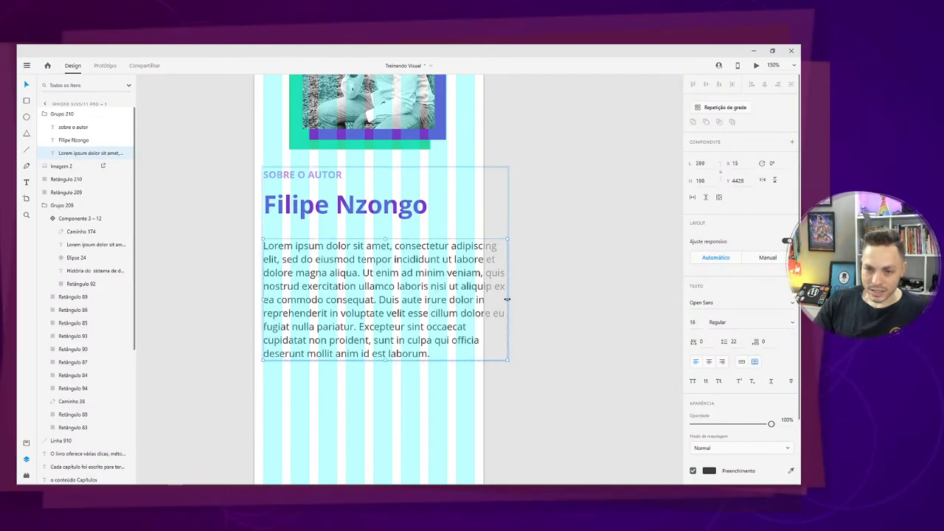
drag(506, 300, 473, 302)
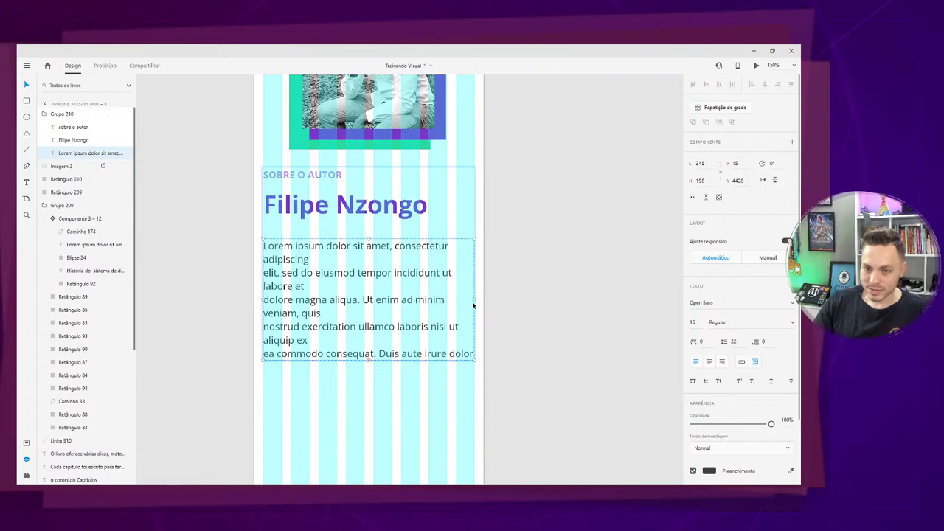
Resize the author description text box to 255 wide and 366 high, starting at X 60 on the grid.
drag(368, 359, 367, 384)
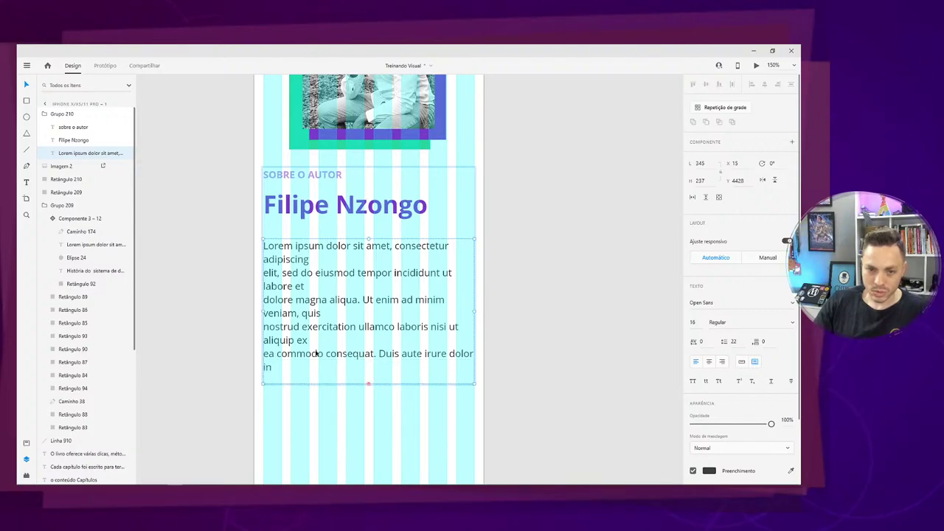
drag(261, 311, 287, 313)
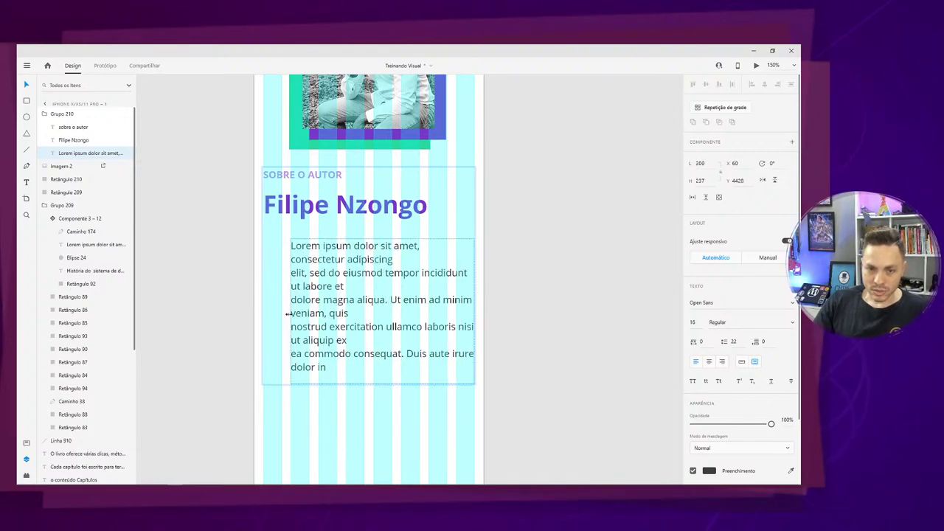
drag(474, 310, 447, 311)
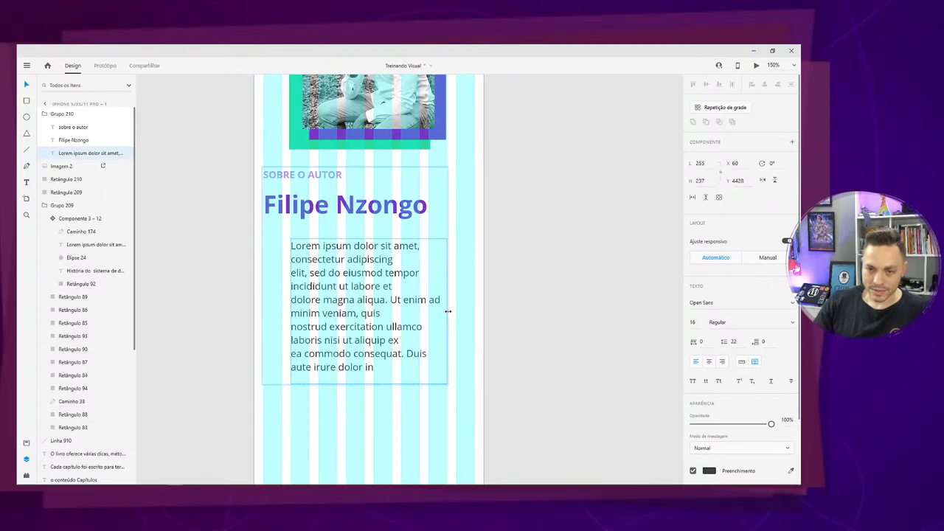
drag(369, 384, 363, 453)
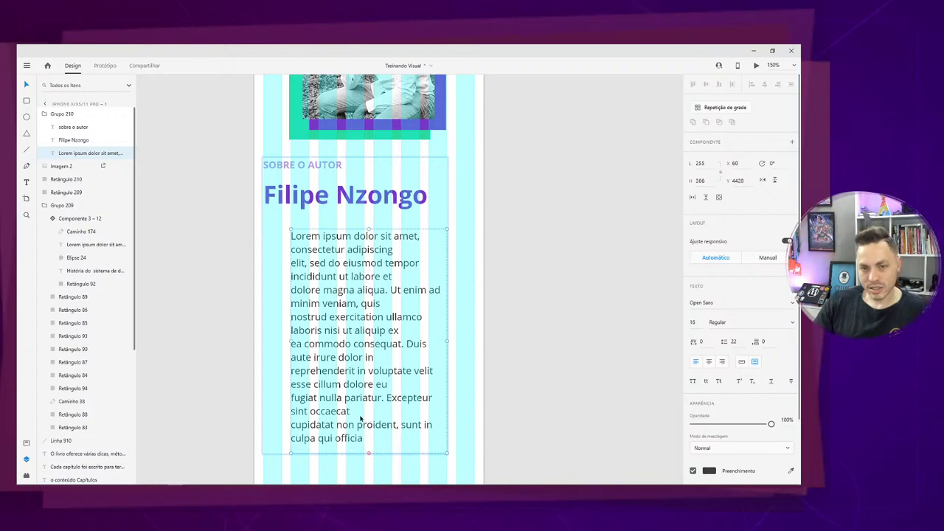
Centre the "Sobre o autor" label over the author's name heading and move both to X 60.
click(316, 202)
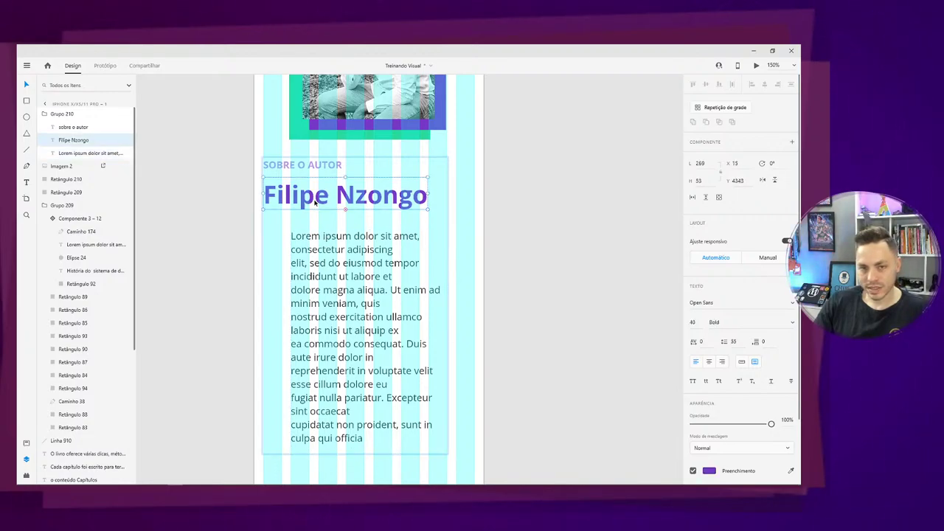
shift+click(307, 173)
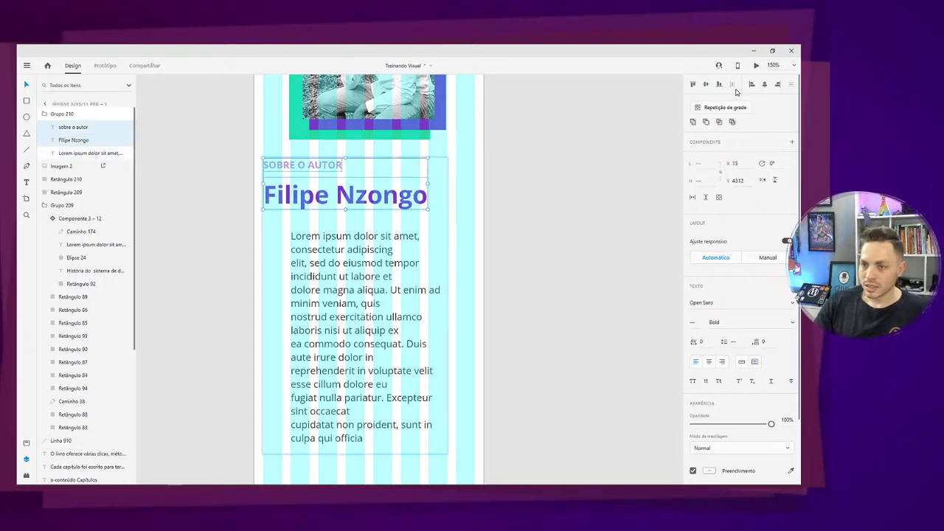
click(765, 86)
drag(393, 198, 427, 198)
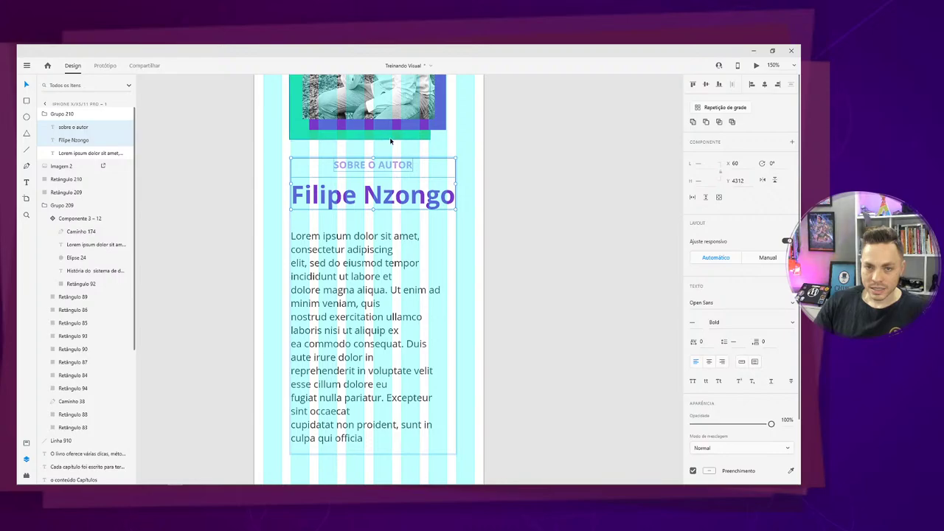
Move the author's name heading up to Y 4334, closer beneath the "Sobre o autor" label.
click(393, 198)
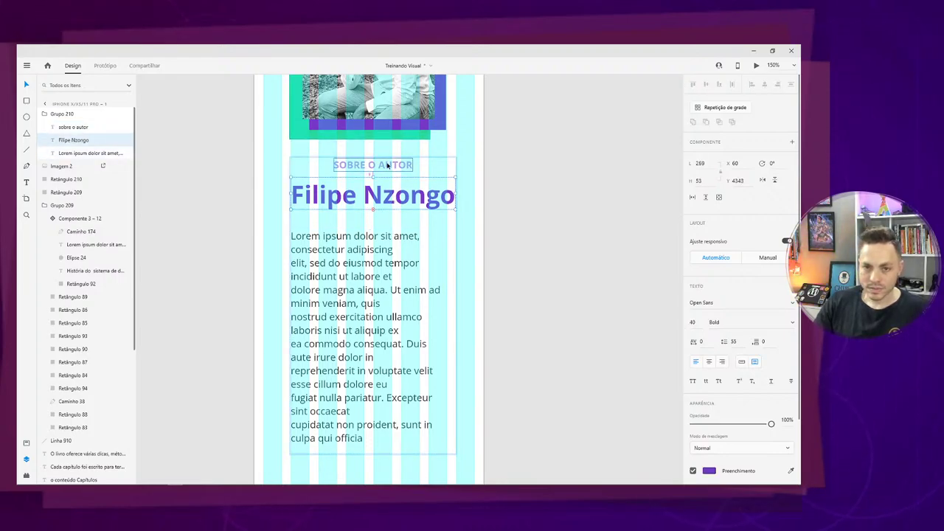
key(Up)
key(Up)
key(Up)
key(Up)
key(Up)
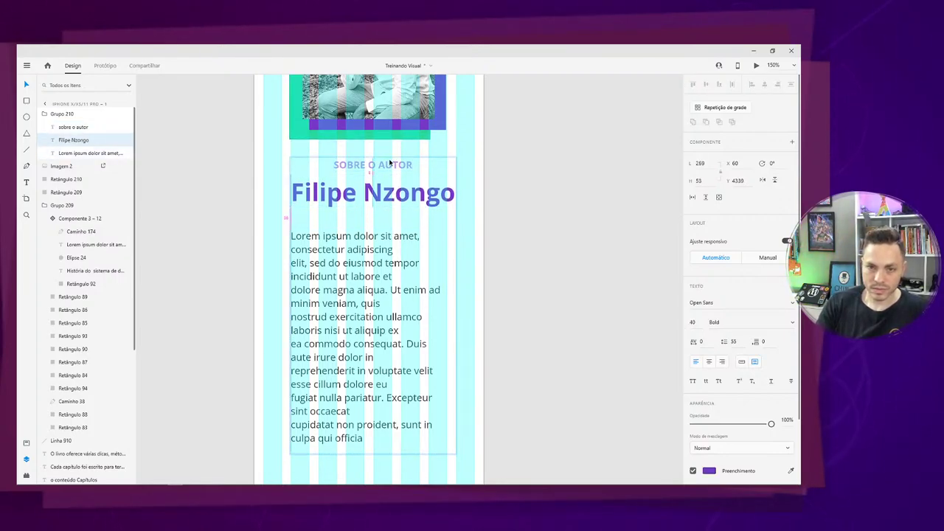
key(Up)
key(Up)
key(Up)
key(Up)
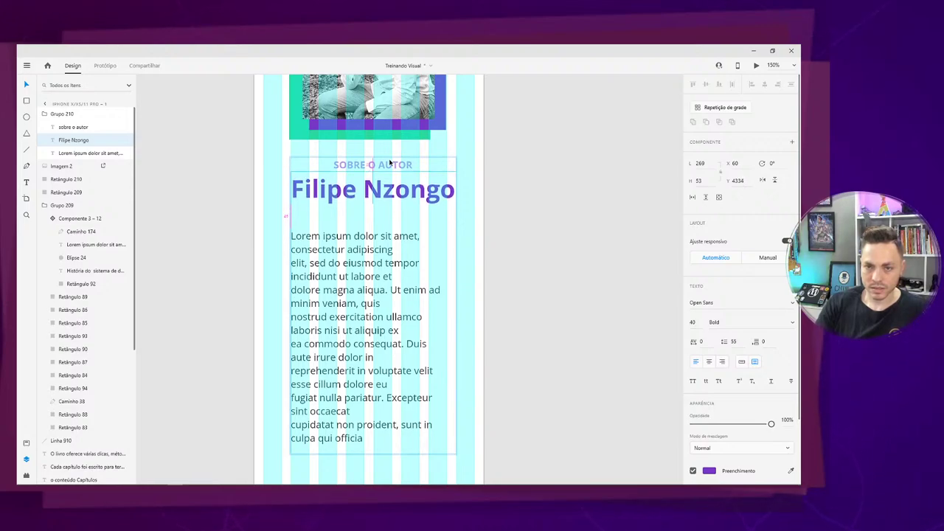
Try the label and name heading 30 px lower, closer to the description, and return them to Y 4312.
key(Escape)
click(391, 201)
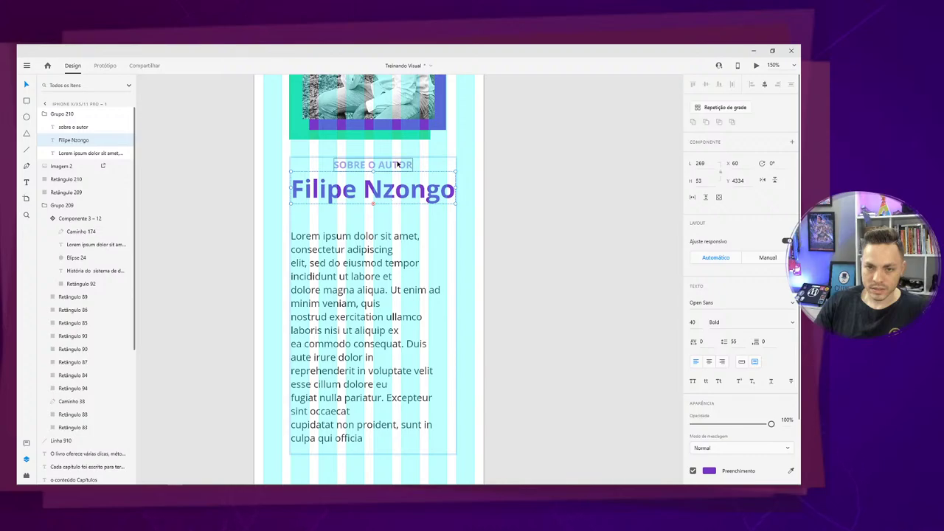
shift+click(376, 165)
key(shift+Down)
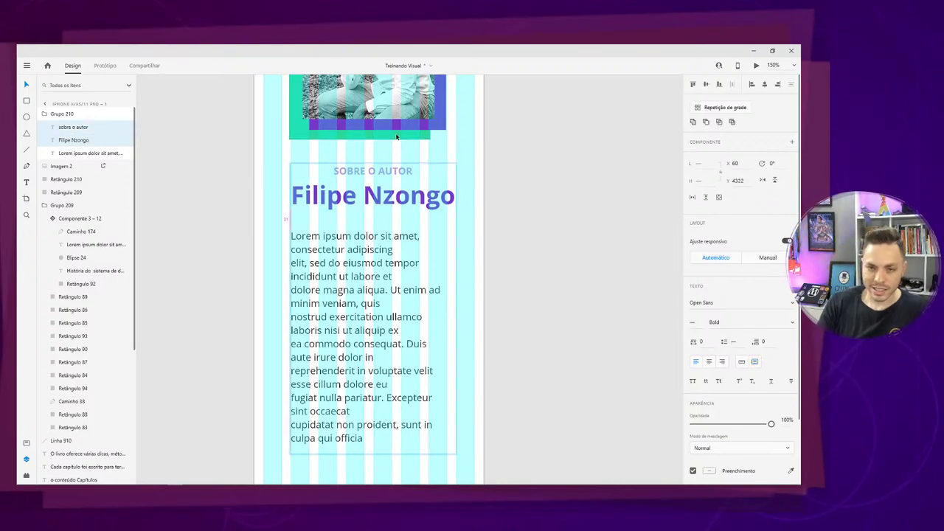
key(shift+Down)
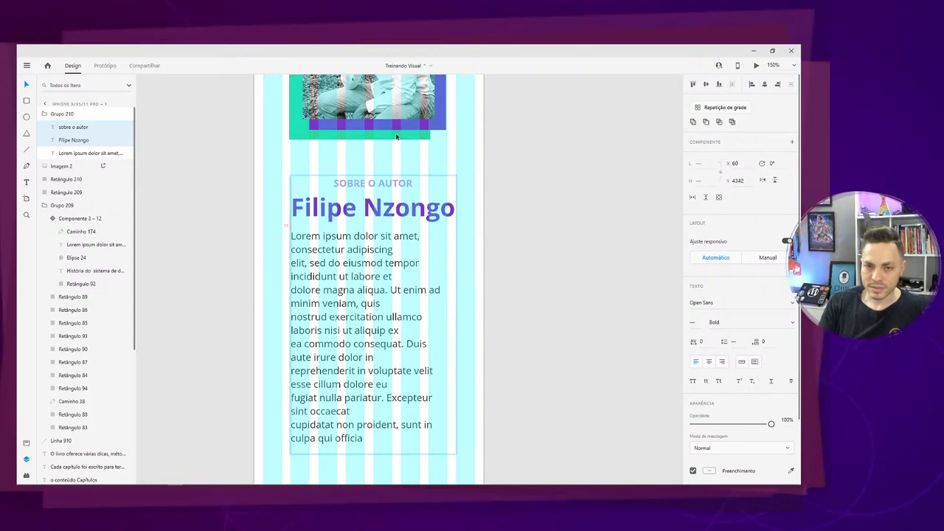
key(ctrl+minus)
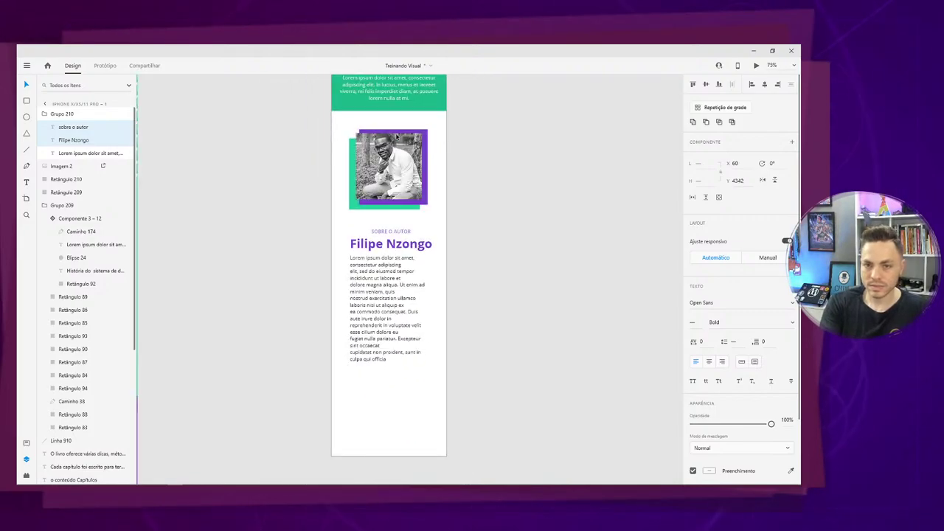
key(ctrl+plus)
key(ctrl+plus)
key(ctrl+plus)
key(shift+Up)
key(shift+Up)
key(shift+Up)
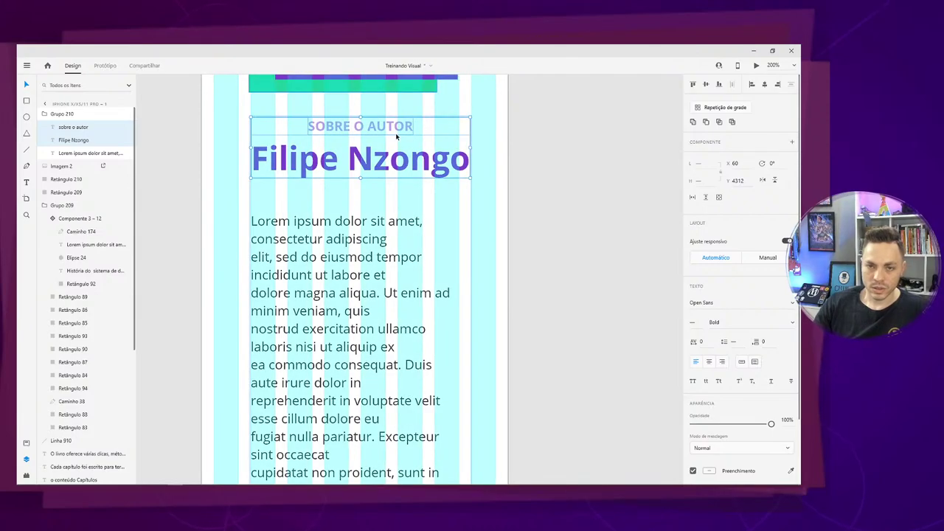
Nudge the "Sobre o autor" label and the author's name heading together 7 px to the left to centre them beneath the photo.
key(alt)
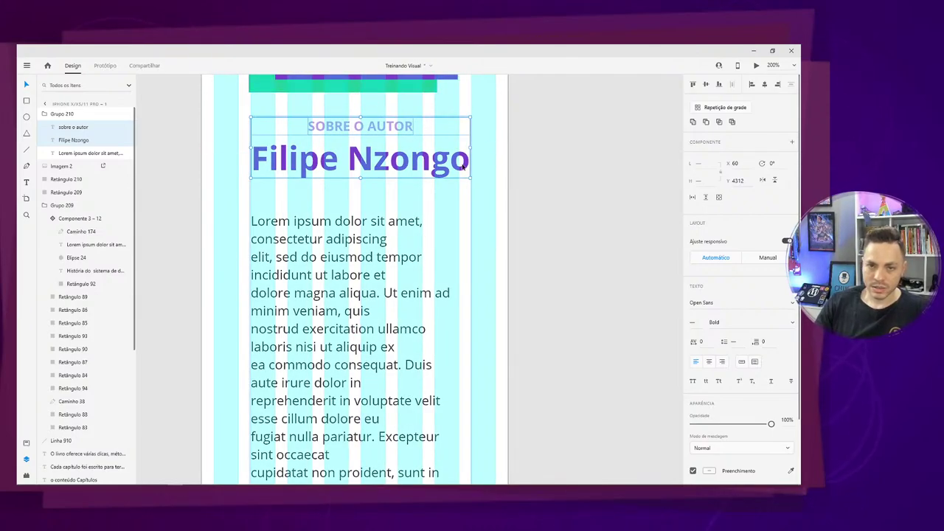
double_click(431, 167)
double_click(430, 166)
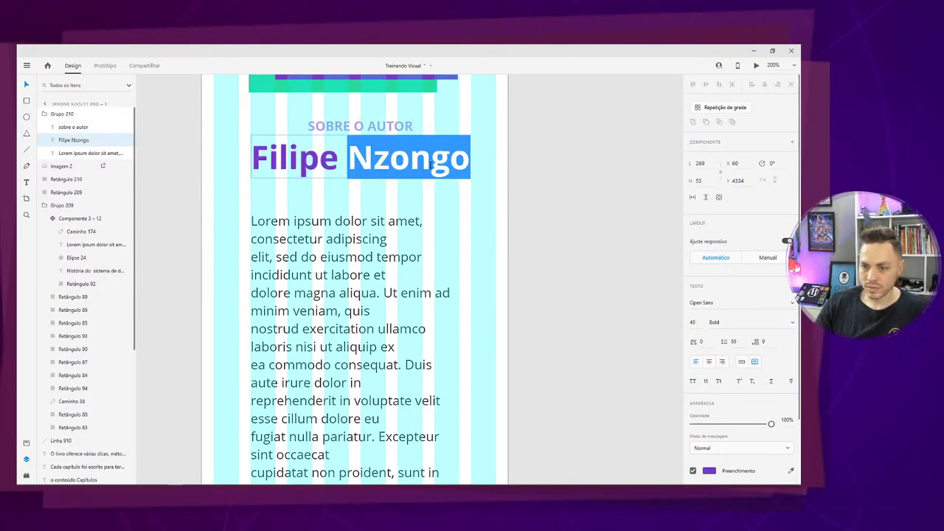
key(Escape)
shift+click(385, 122)
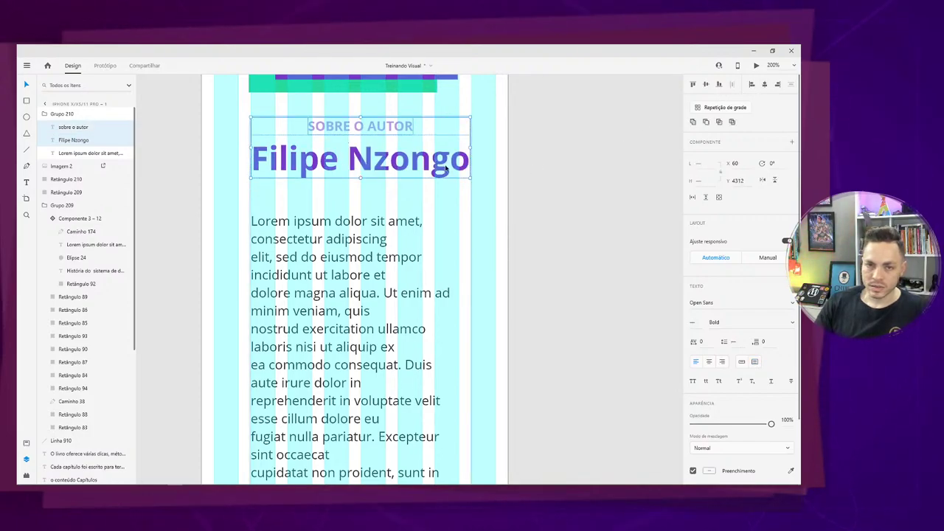
drag(432, 166, 427, 166)
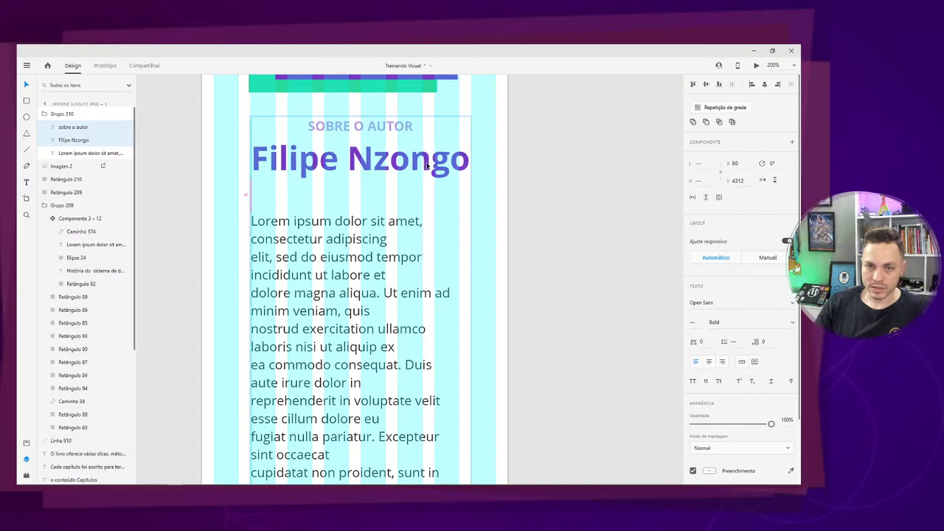
key(Left)
key(Left)
key(Left)
key(Left)
key(Left)
key(Left)
key(Left)
Move the author description up to Y 4420 and widen its text box to 277, starting at X 45.
drag(337, 236, 339, 229)
double_click(374, 253)
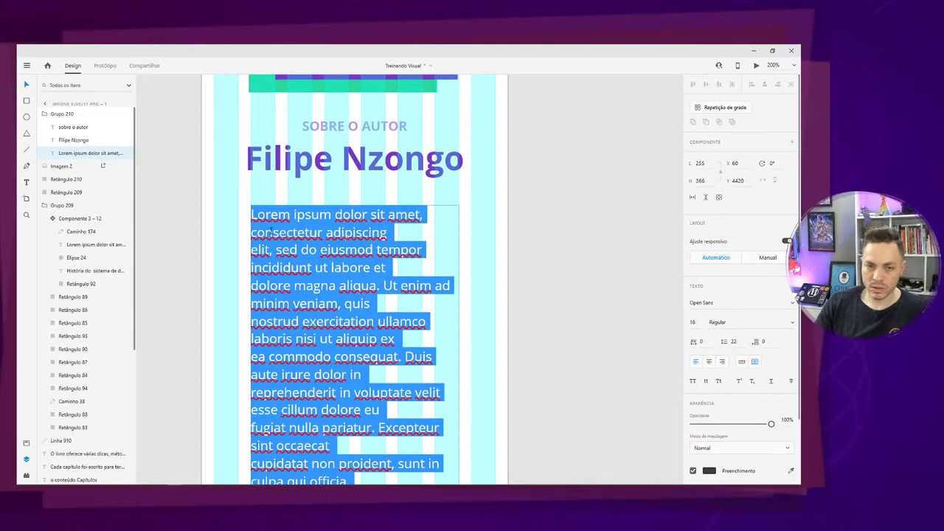
key(Escape)
scroll(262, 294, down, 2)
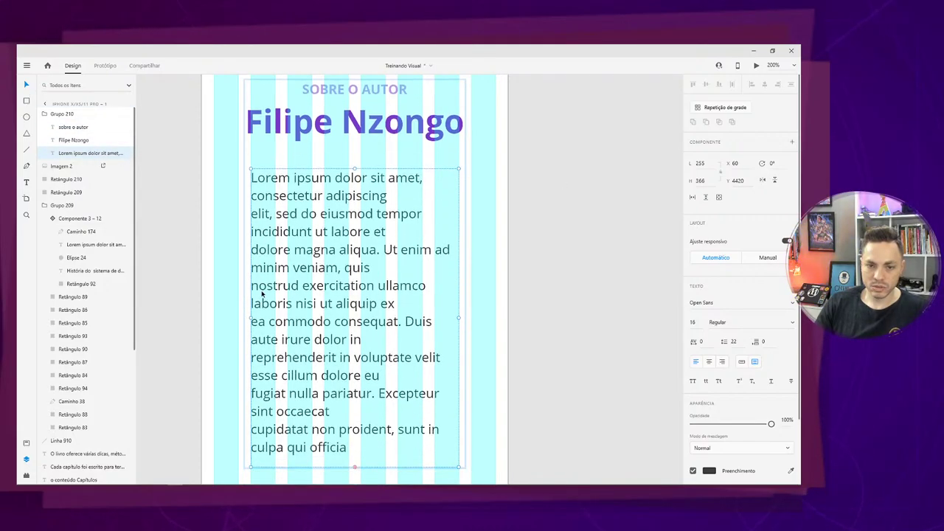
scroll(261, 294, down, 2)
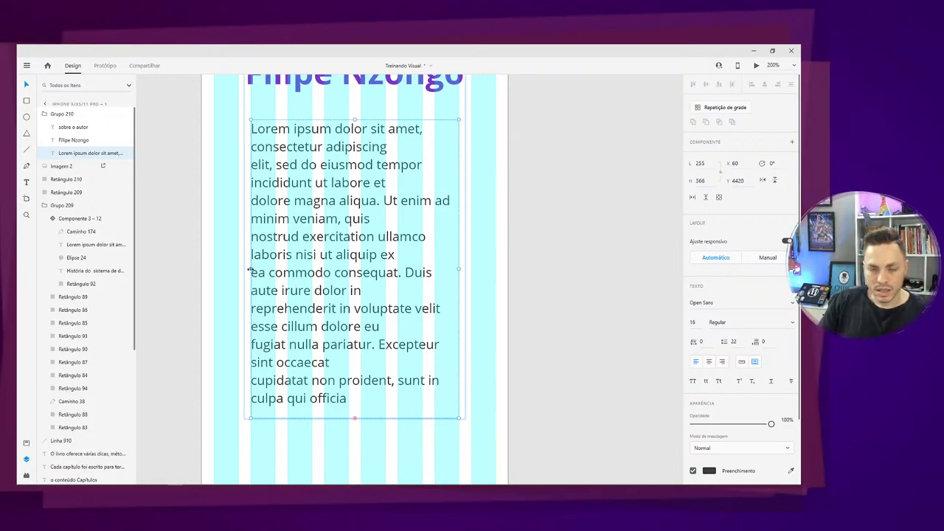
mouse_move(249, 270)
mouse_down()
mouse_move(226, 269)
mouse_move(239, 268)
mouse_up()
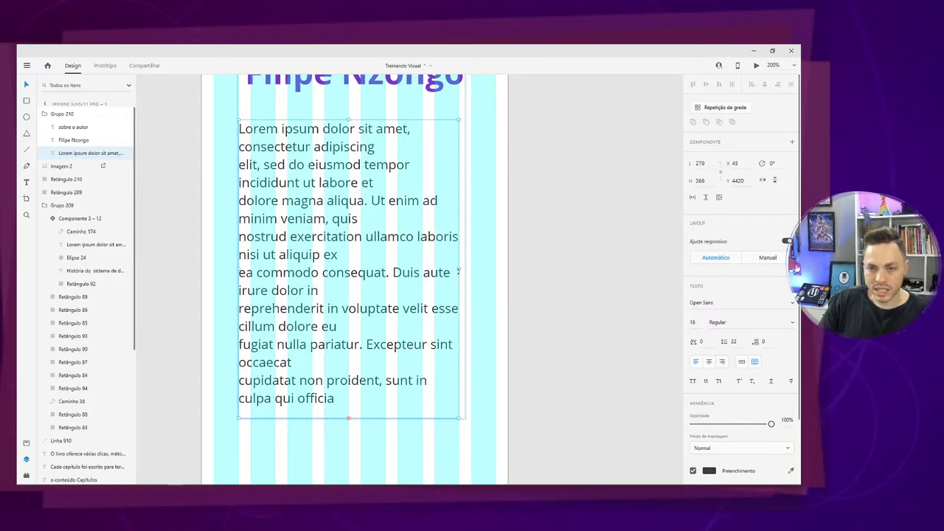
drag(458, 270, 464, 270)
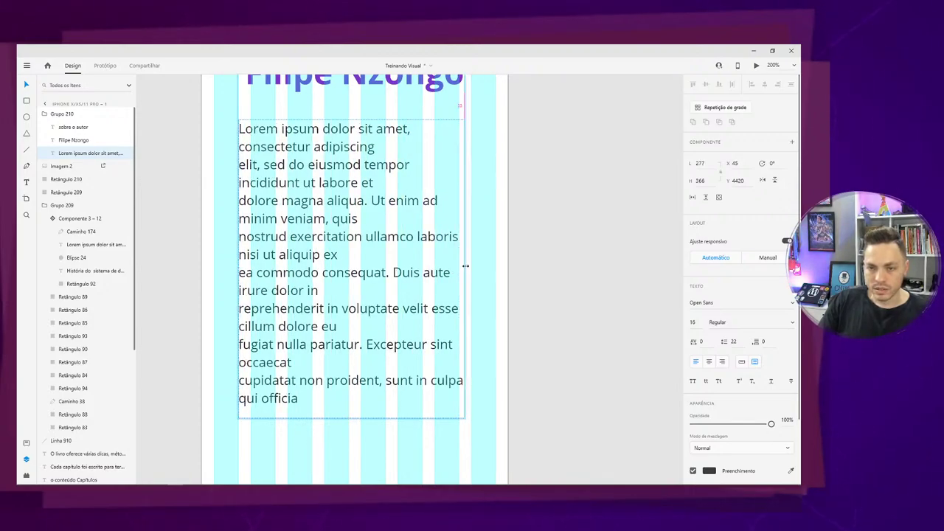
Centre-align the text of the author description paragraph.
double_click(338, 311)
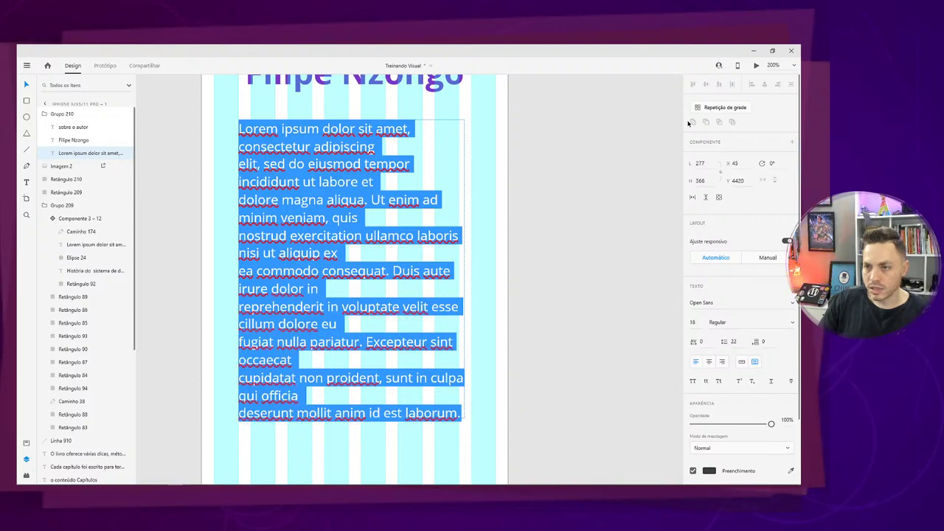
key(Escape)
click(709, 361)
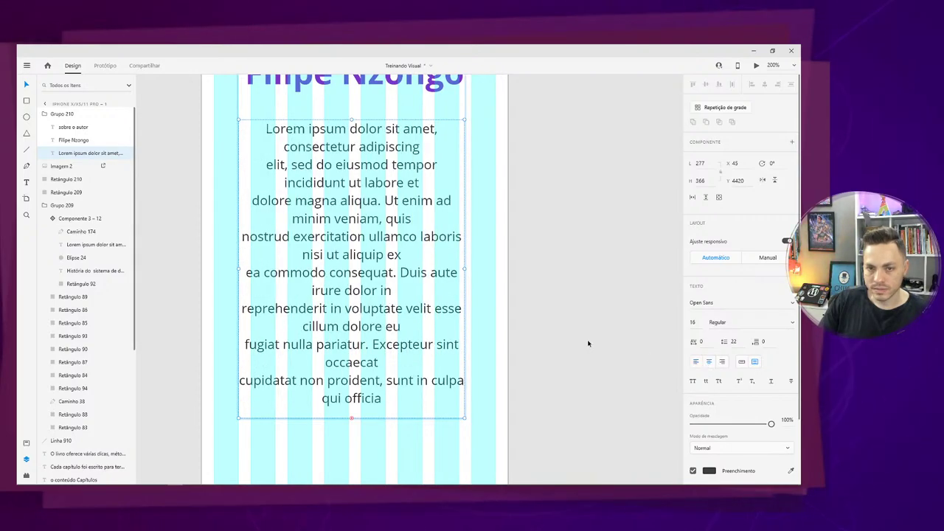
click(559, 221)
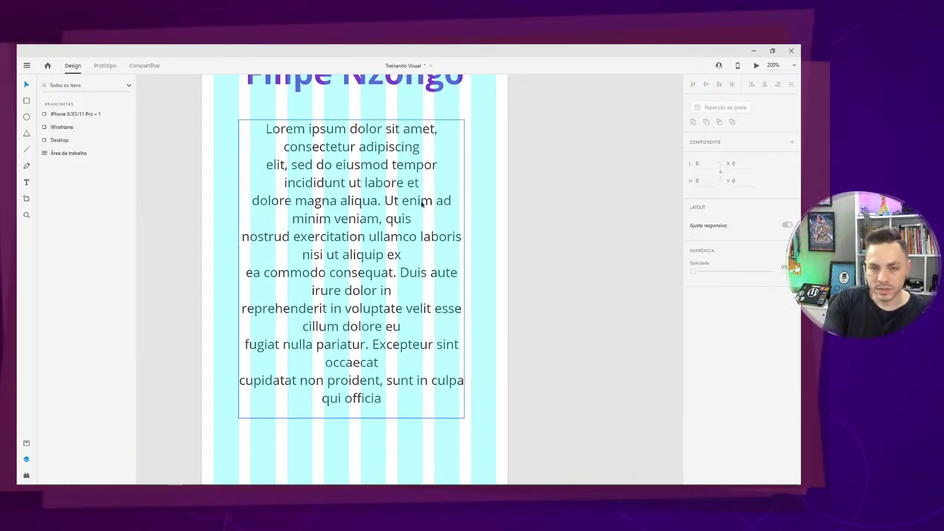
Hide the layout grid on the iPhone artboard and review the whole author section without any selection.
key(ctrl+minus)
key(ctrl+minus)
key(ctrl+minus)
key(ctrl+shift+')
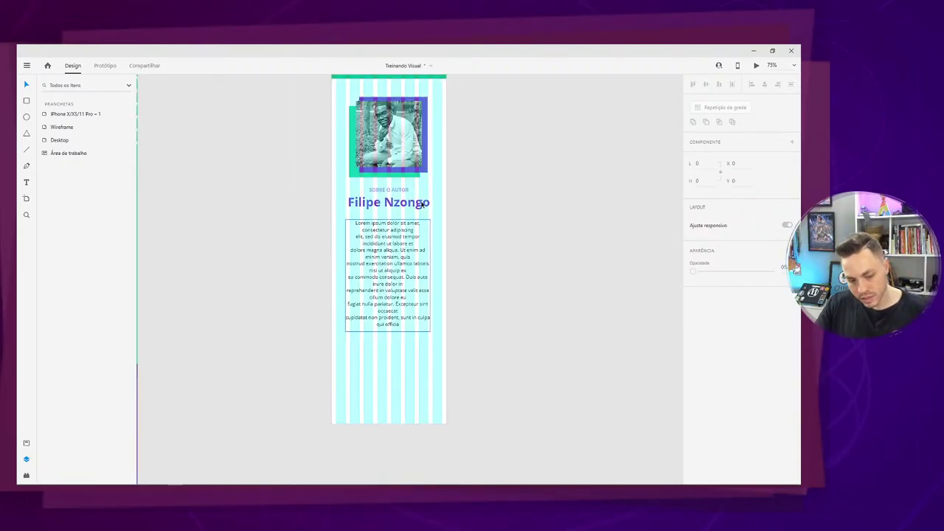
key(ctrl+shift+')
double_click(383, 240)
double_click(383, 239)
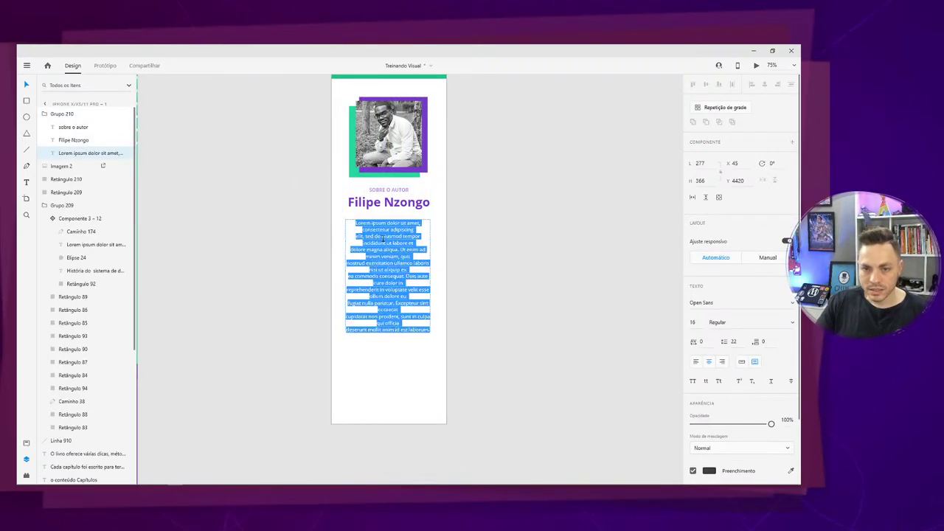
key(ctrl+shift+')
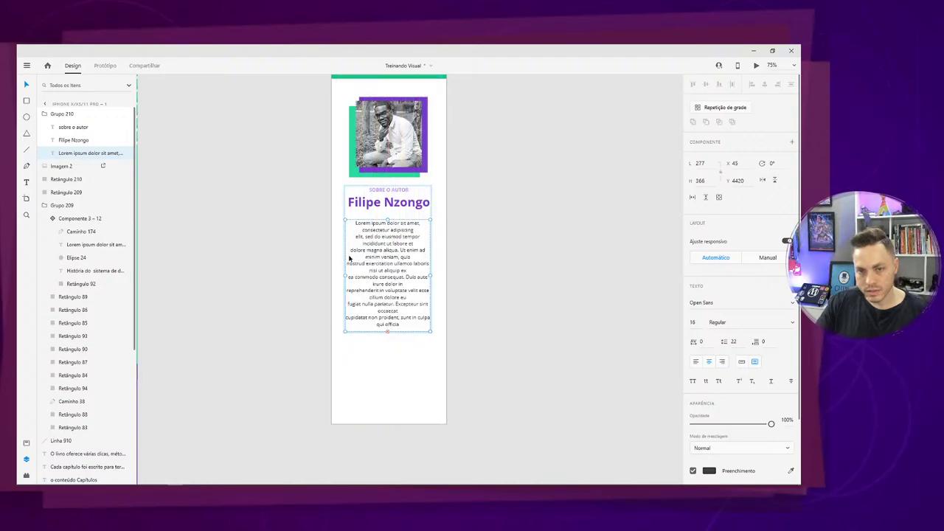
click(533, 259)
scroll(392, 326, up, 1)
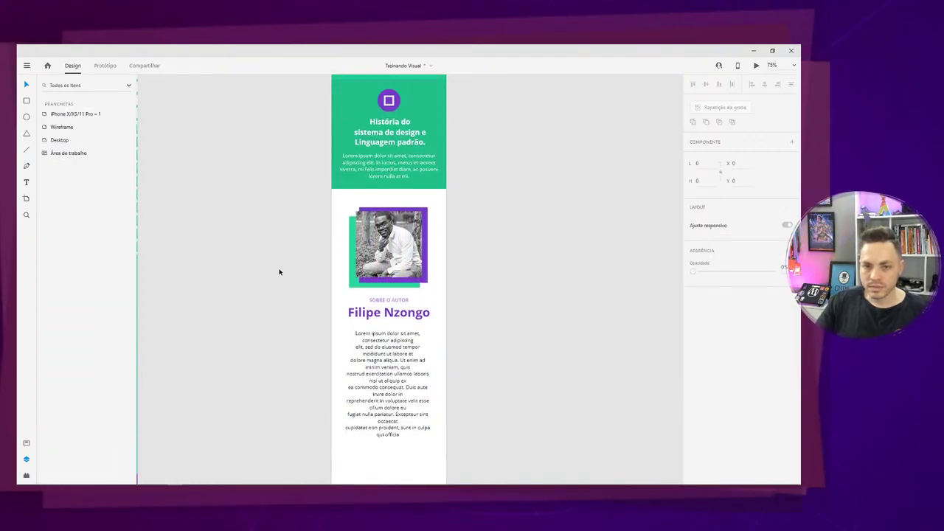
Examine the desktop author and contact sections alongside the matching sections of the iPhone artboard.
drag(211, 252, 648, 392)
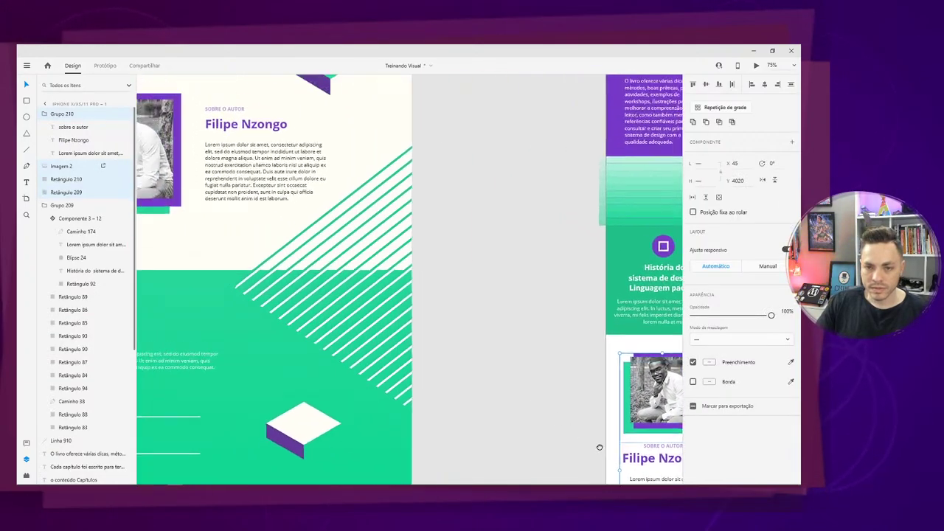
drag(599, 447, 378, 323)
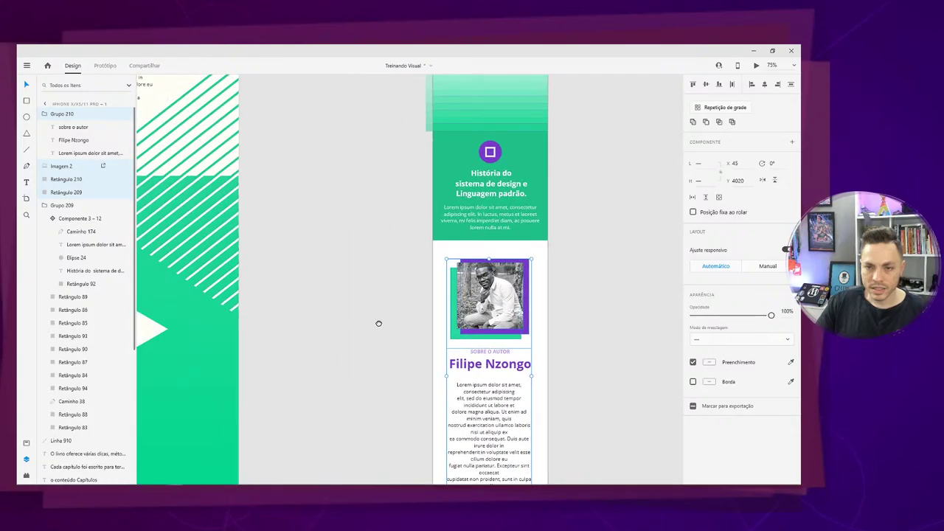
click(237, 254)
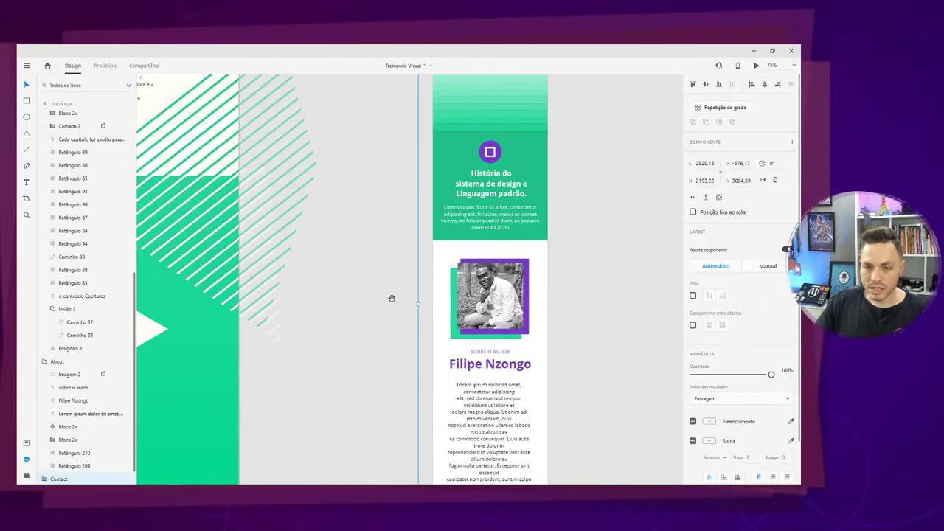
drag(391, 298, 226, 305)
drag(290, 253, 267, 379)
drag(272, 225, 318, 405)
drag(328, 472, 362, 202)
drag(335, 269, 355, 124)
drag(405, 153, 391, 335)
Extend the purple chapters background on the iPhone artboard downward behind the green component, to a height of about 1230.
click(488, 169)
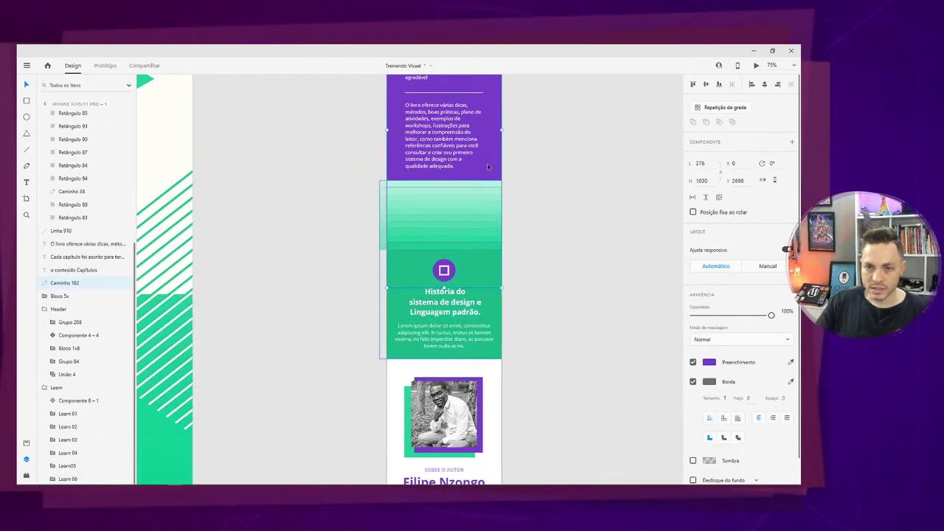
drag(444, 288, 443, 348)
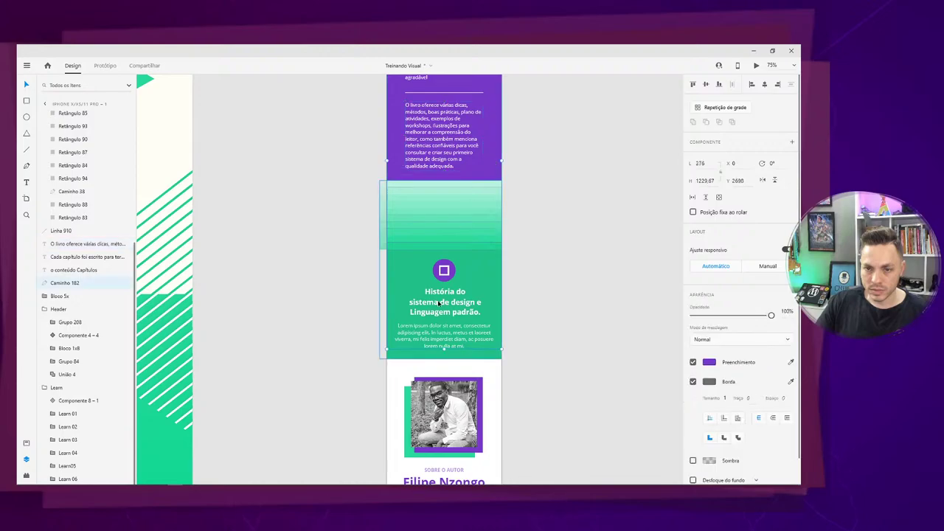
Try to lengthen the purple chapters background to about 1382 high and shift the whole author section down to make room for it.
drag(444, 351, 444, 374)
scroll(366, 207, down, 5)
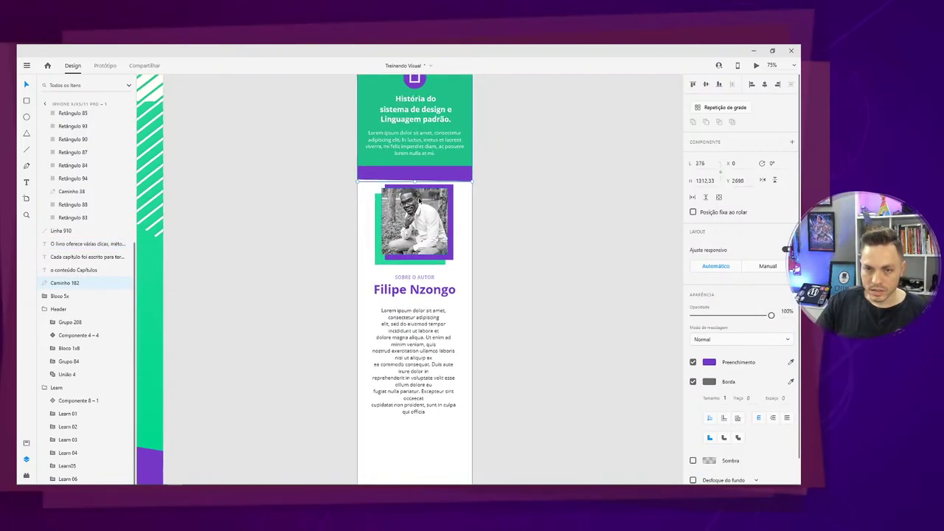
drag(366, 206, 453, 402)
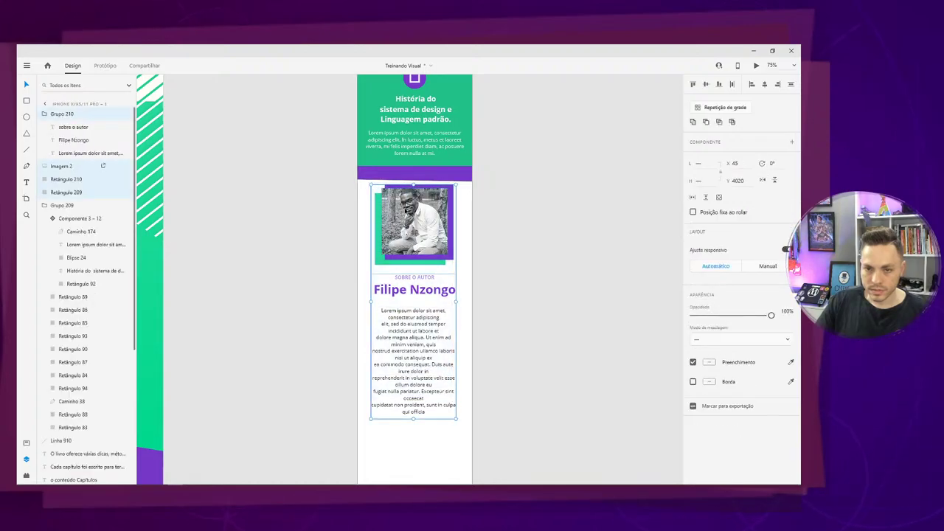
drag(416, 213, 415, 251)
key(ctrl+z)
drag(415, 213, 417, 249)
click(427, 174)
drag(415, 182, 414, 202)
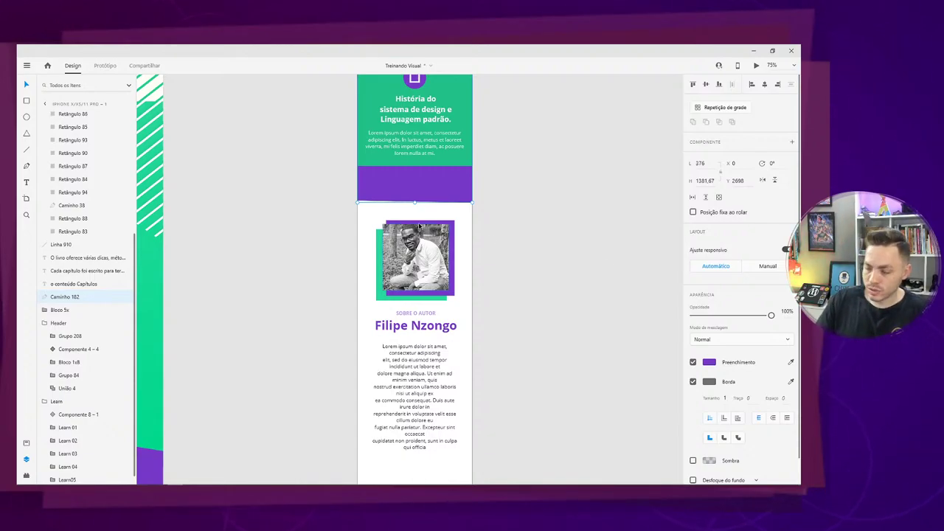
Try to slant the purple background's bottom edge upward to the right by moving its two lower anchor points, with the right one at Y 4083.
scroll(419, 226, up, 4)
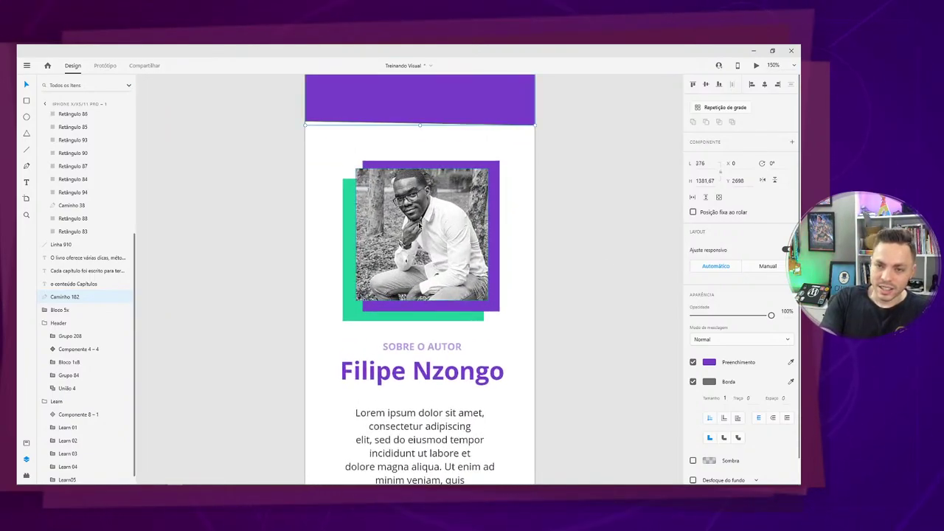
scroll(418, 225, up, 2)
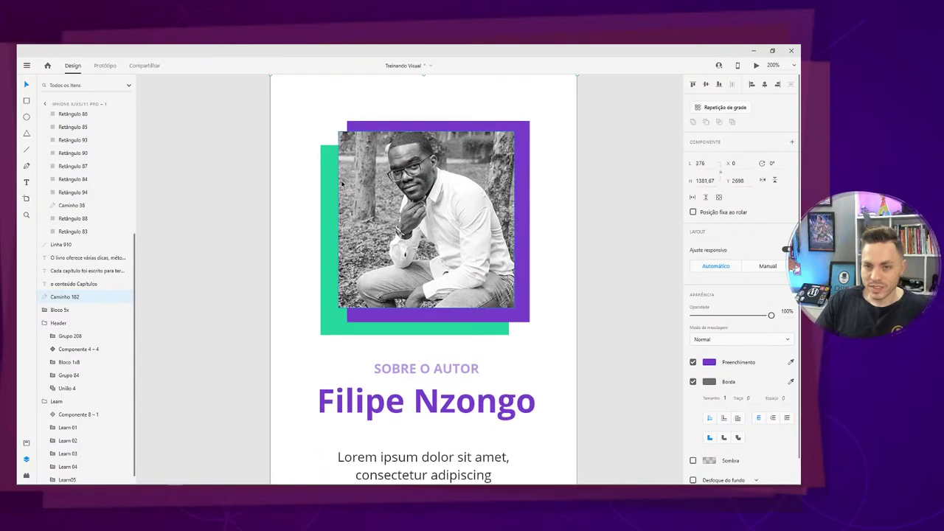
scroll(457, 296, up, 5)
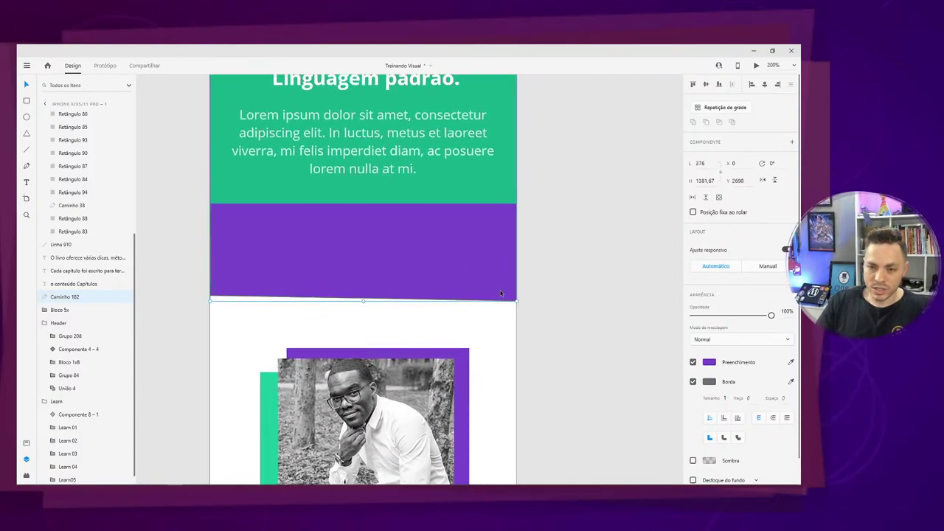
drag(515, 301, 517, 322)
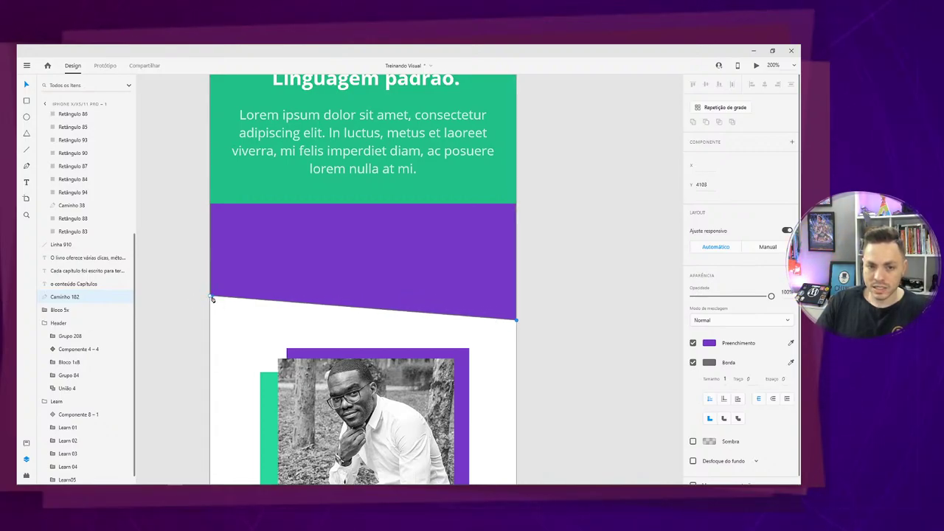
drag(211, 297, 211, 259)
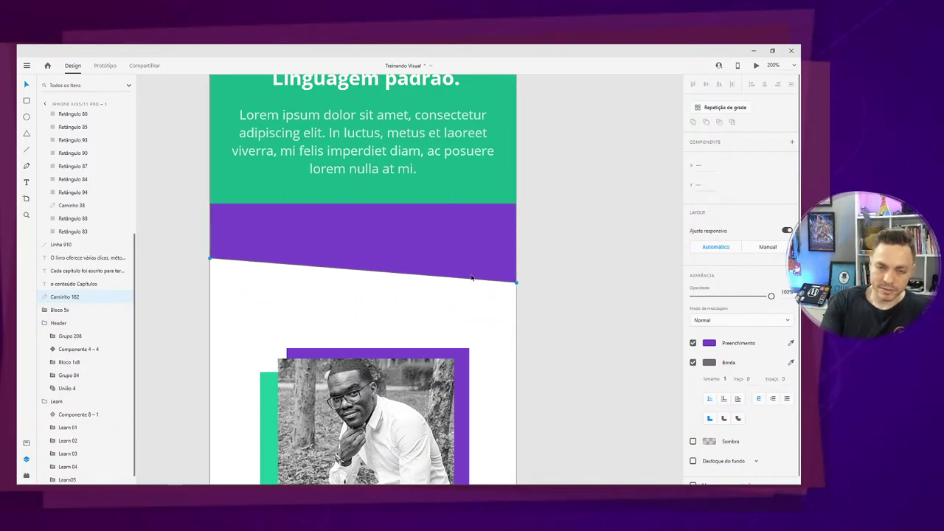
drag(210, 263, 211, 280)
double_click(210, 280)
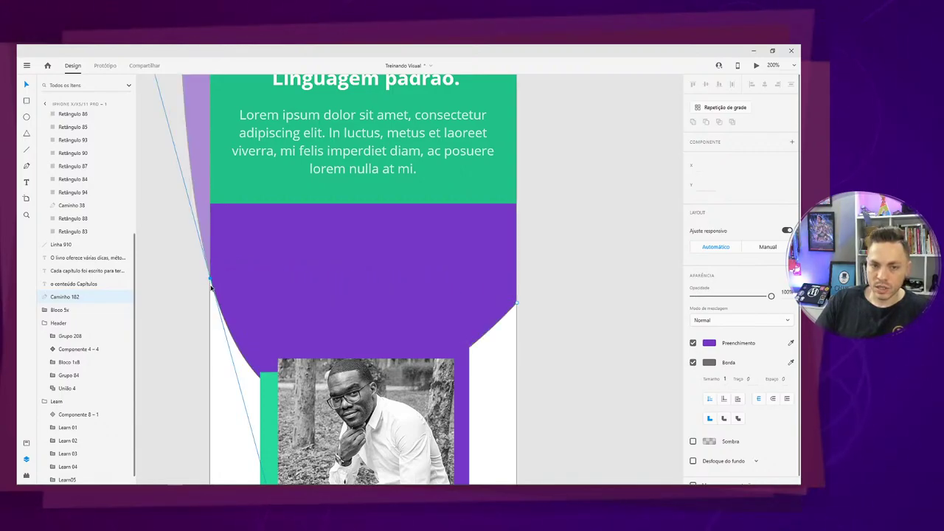
double_click(211, 278)
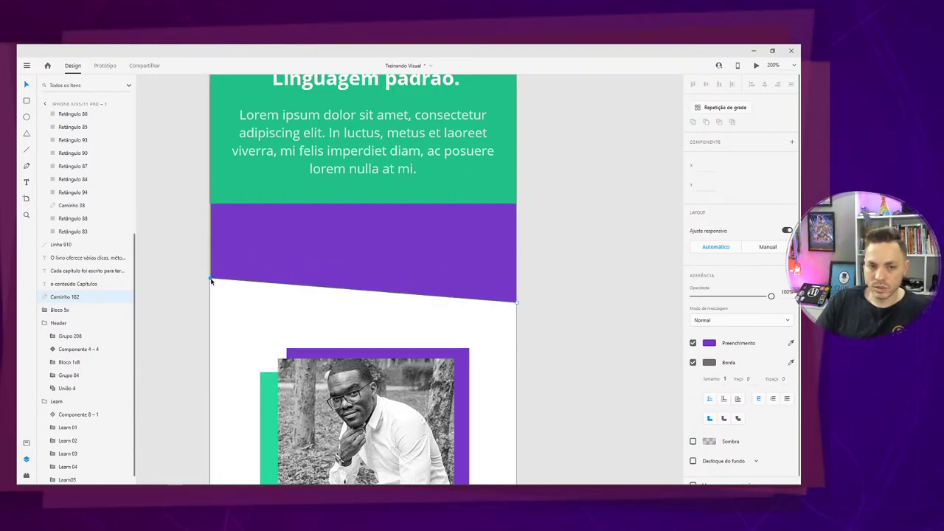
drag(210, 280, 210, 334)
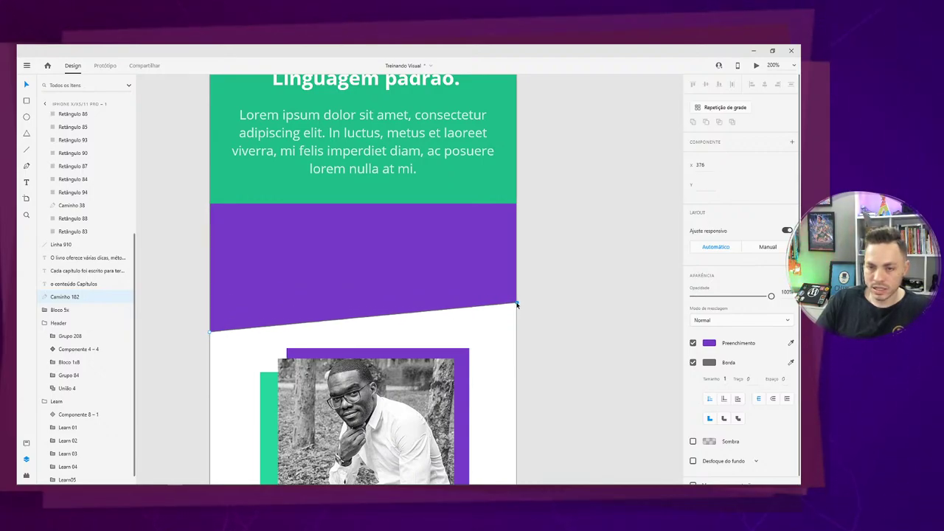
drag(517, 303, 517, 305)
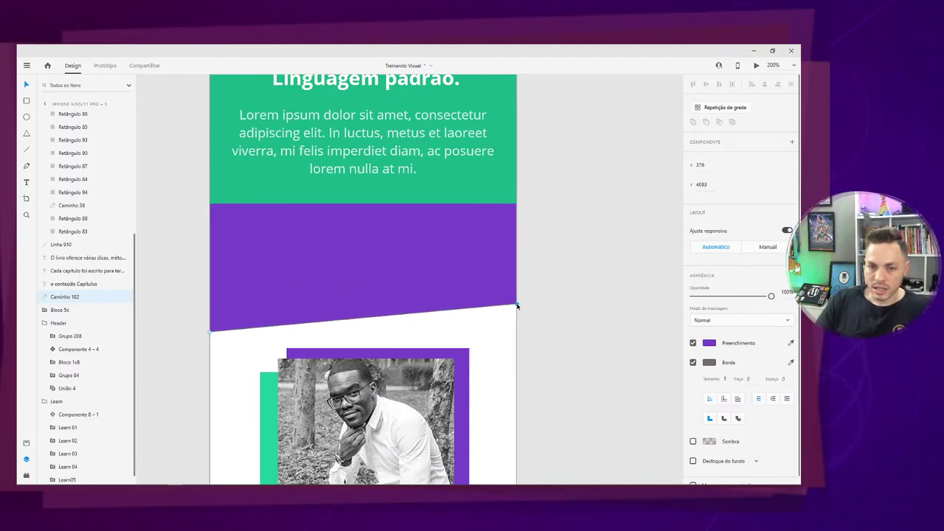
click(459, 298)
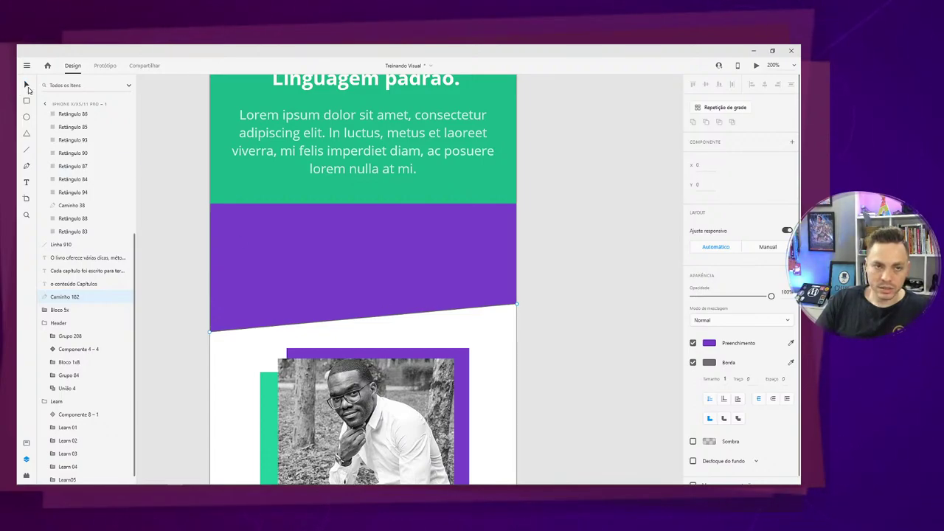
click(26, 86)
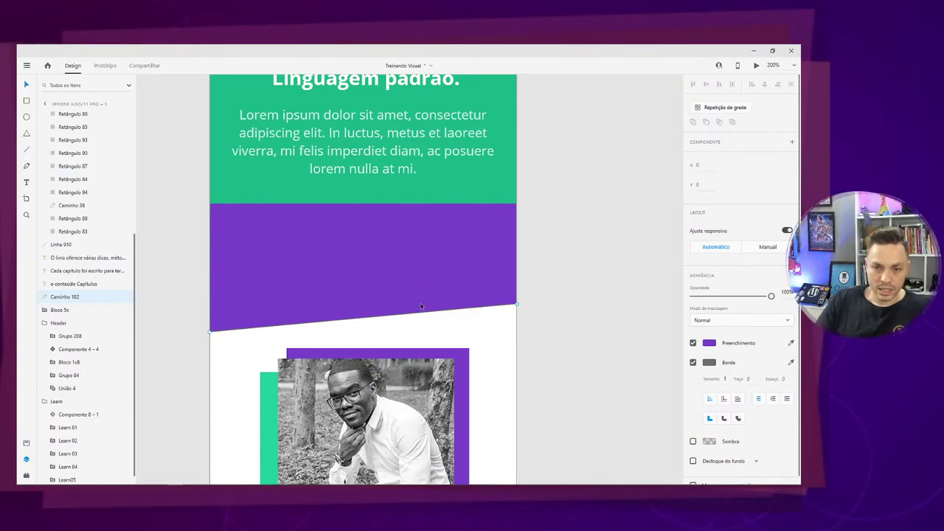
scroll(396, 304, down, 3)
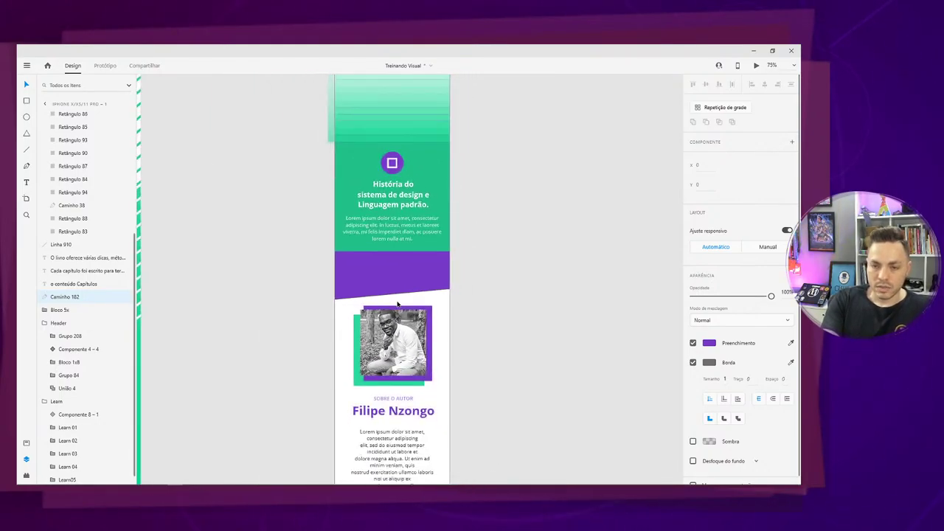
Try to raise the slanted edge closer to the green block by moving both lower anchor points up, with the right one at Y 4007.
scroll(397, 304, up, 2)
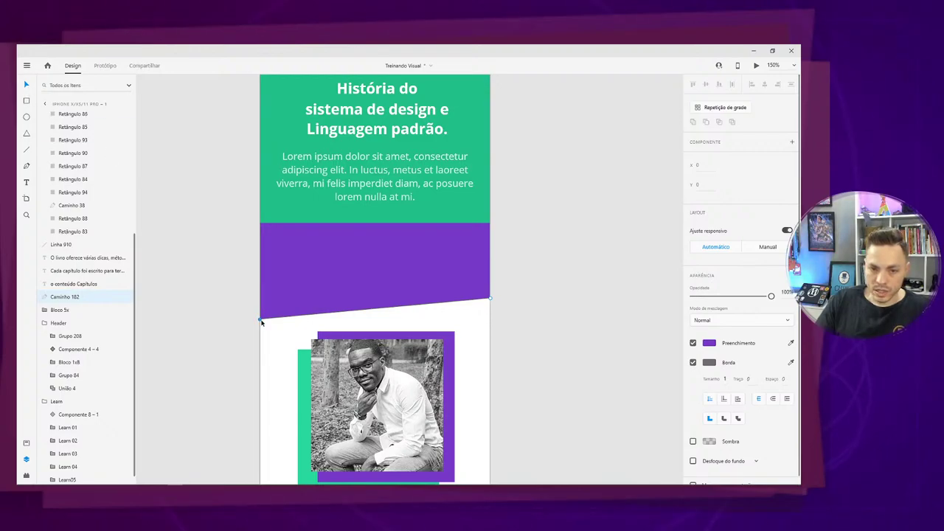
drag(259, 319, 259, 273)
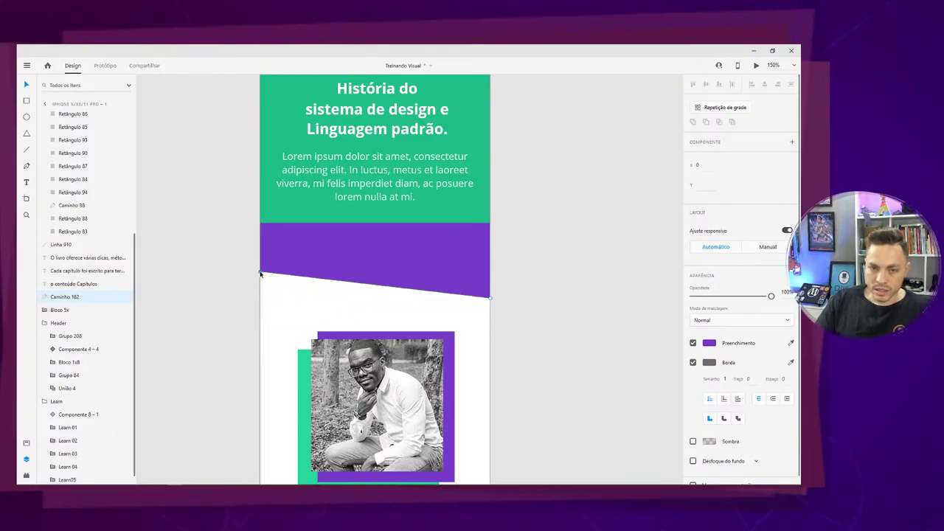
drag(491, 298, 491, 254)
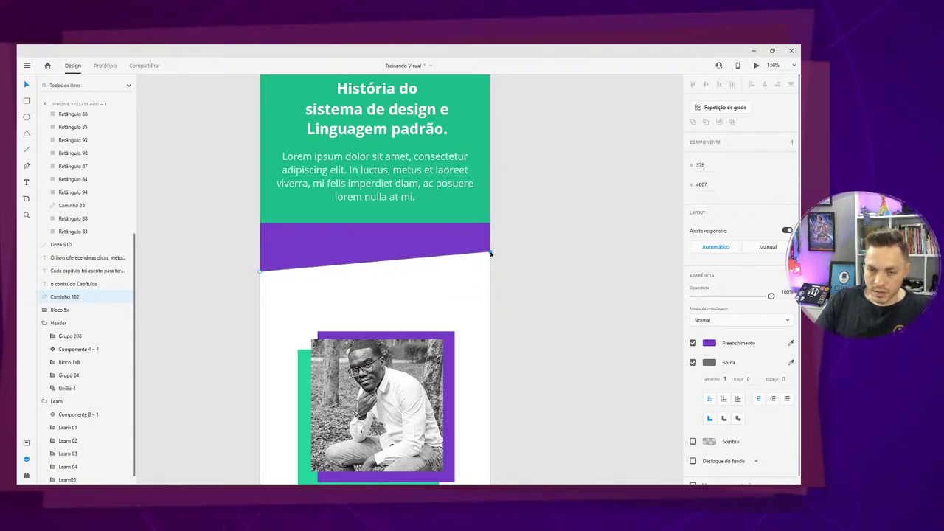
scroll(533, 249, up, 2)
key(ctrl+minus)
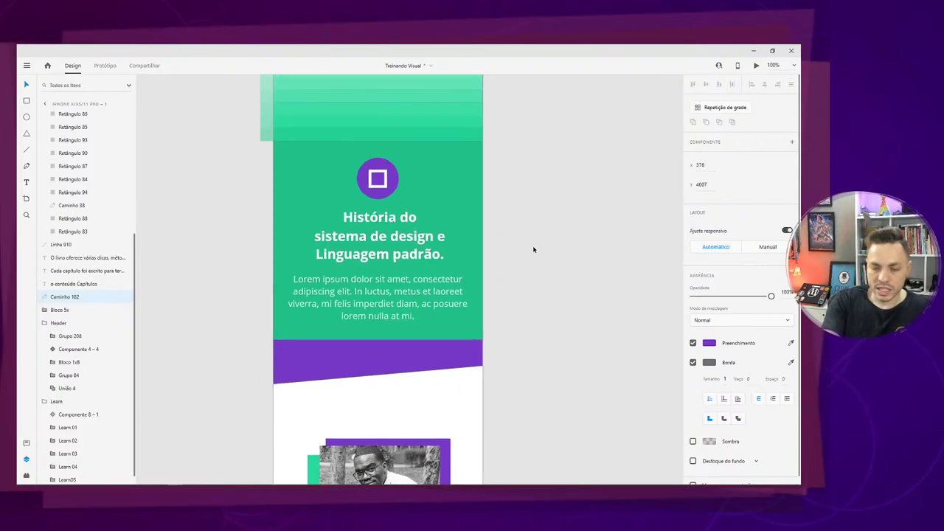
key(ctrl+minus)
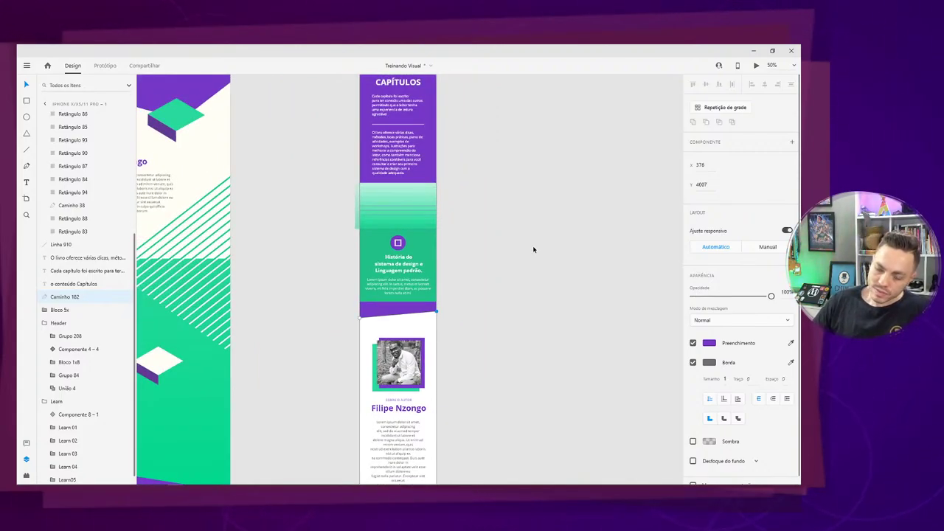
key(ctrl+plus)
key(ctrl+plus)
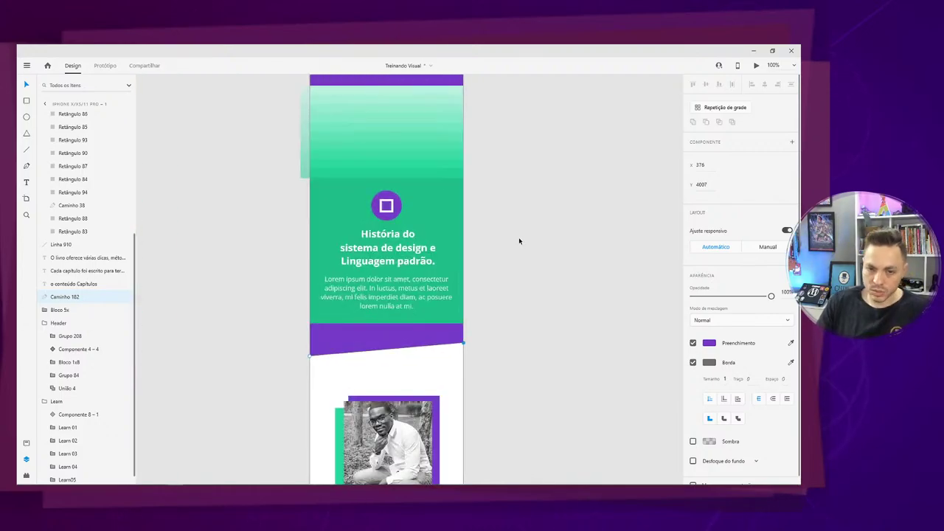
Try to fill the chapters background with the green sampled from the component block and review the section.
click(790, 343)
click(446, 303)
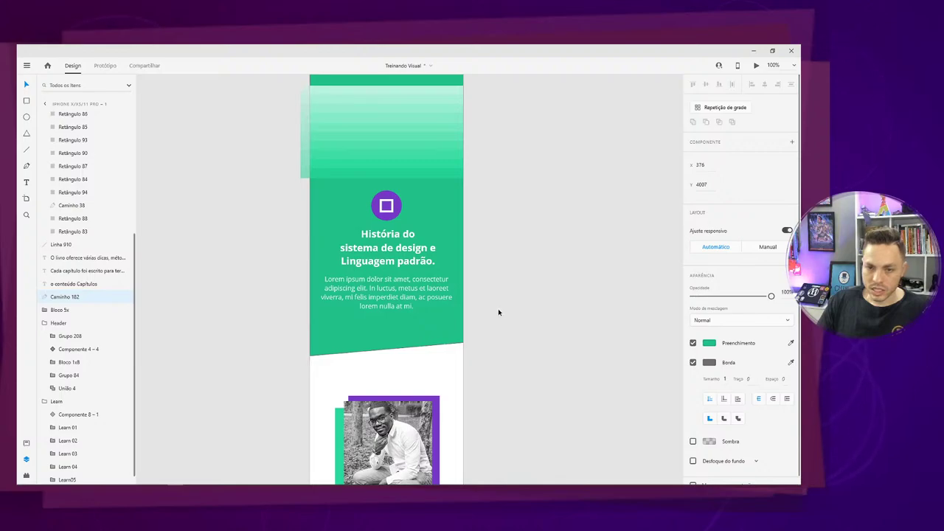
click(498, 312)
scroll(497, 312, up, 5)
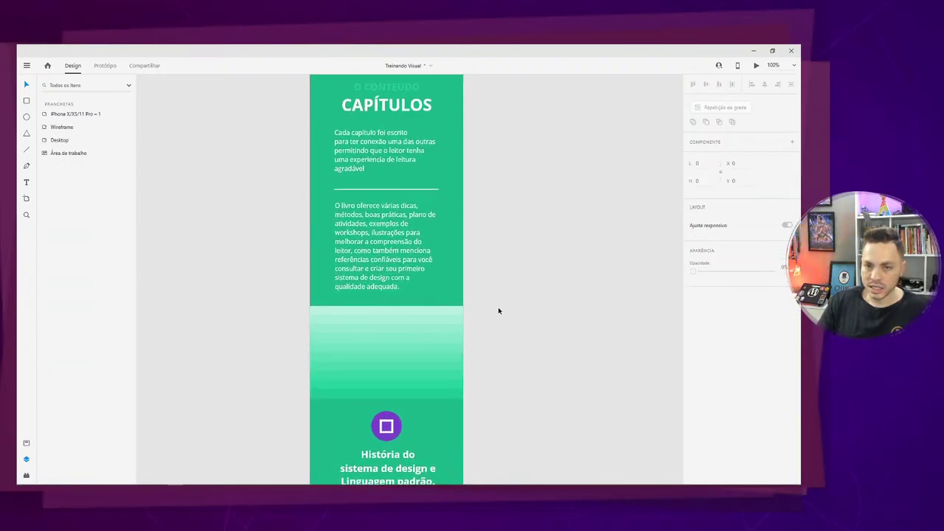
scroll(502, 317, down, 5)
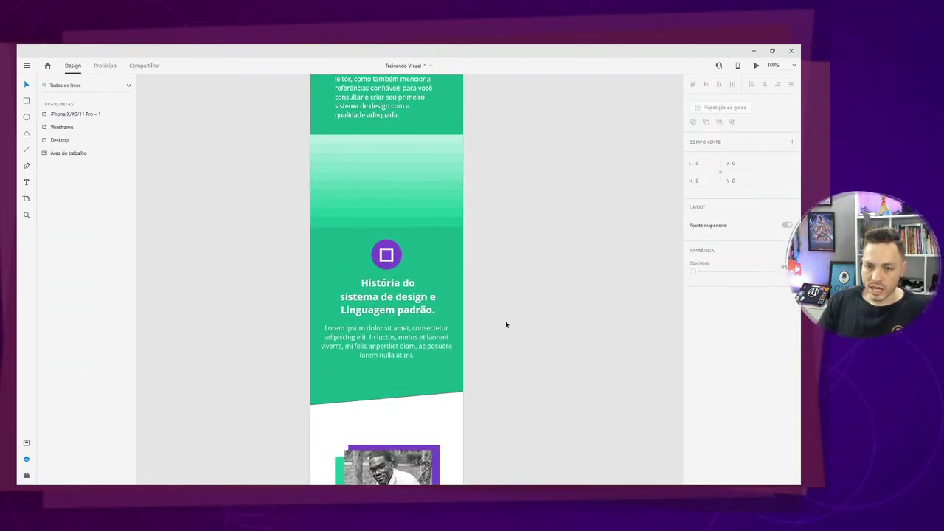
Undo the green fill, the slanted edge edits, the author section shift and the extra lengthening of the chapters background.
key(ctrl+z)
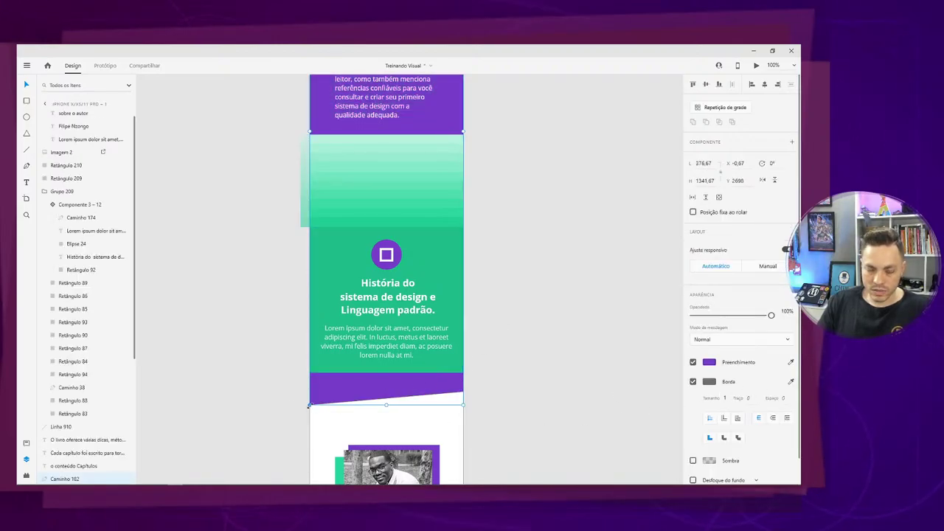
key(ctrl+z)
key(ctrl+z)
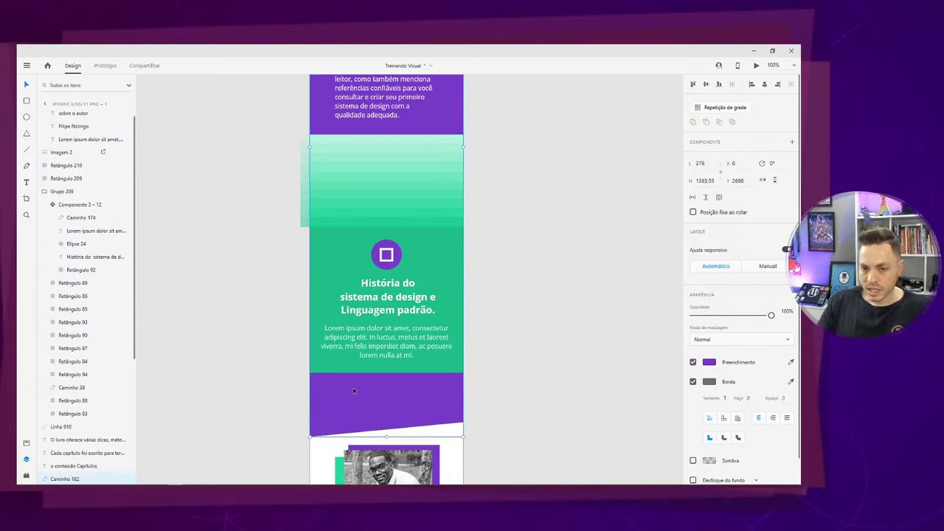
key(ctrl+z)
key(ctrl+z)
key(ctrl+z)
key(ctrl+z)
key(ctrl+z)
key(ctrl+z)
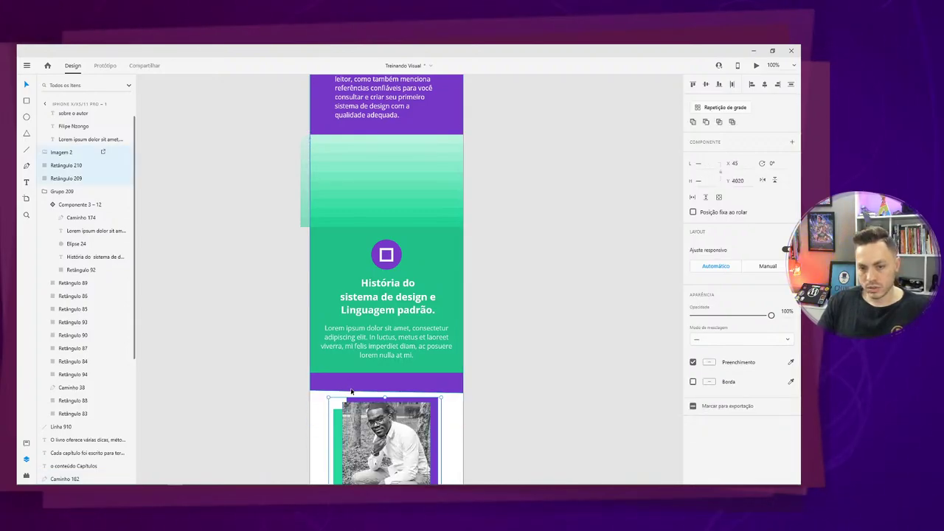
key(ctrl+z)
Group the author photo, its coloured rectangles and the author texts, and name the group Author.
scroll(343, 392, down, 5)
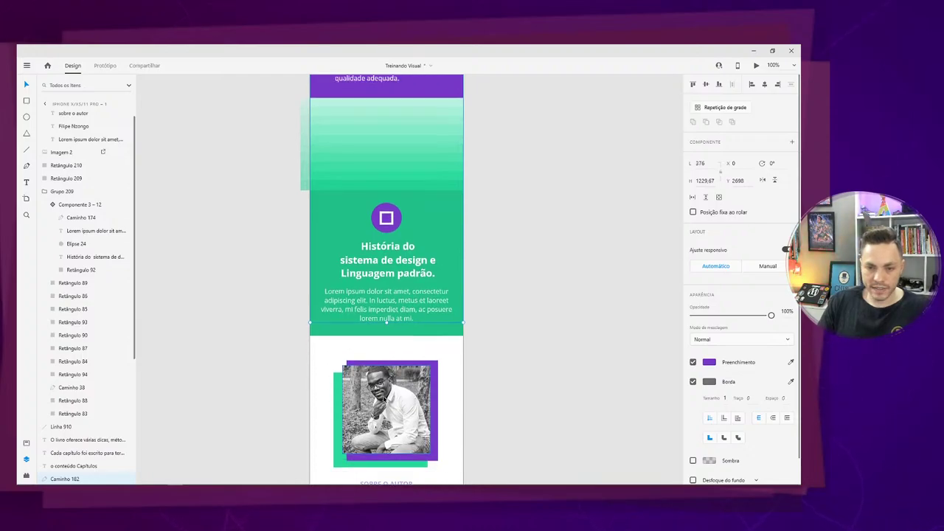
drag(325, 197, 442, 483)
key(ctrl+g)
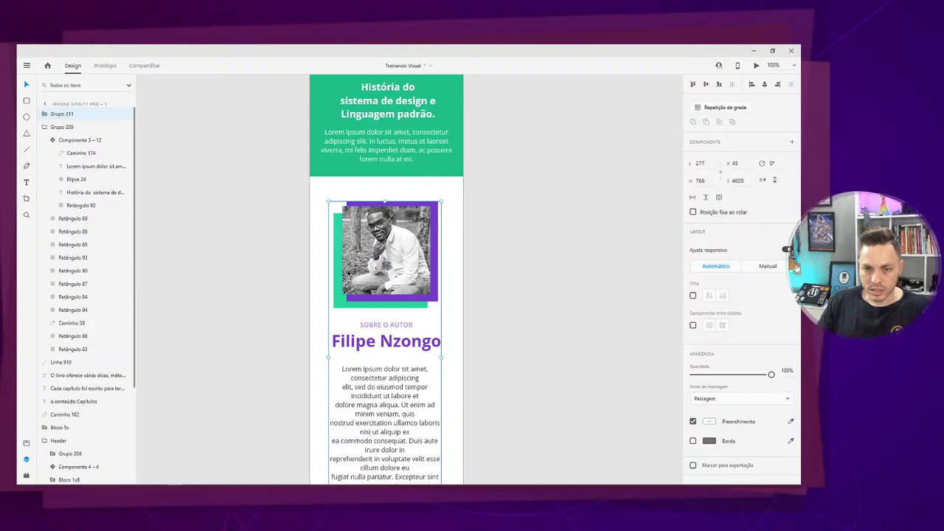
double_click(53, 115)
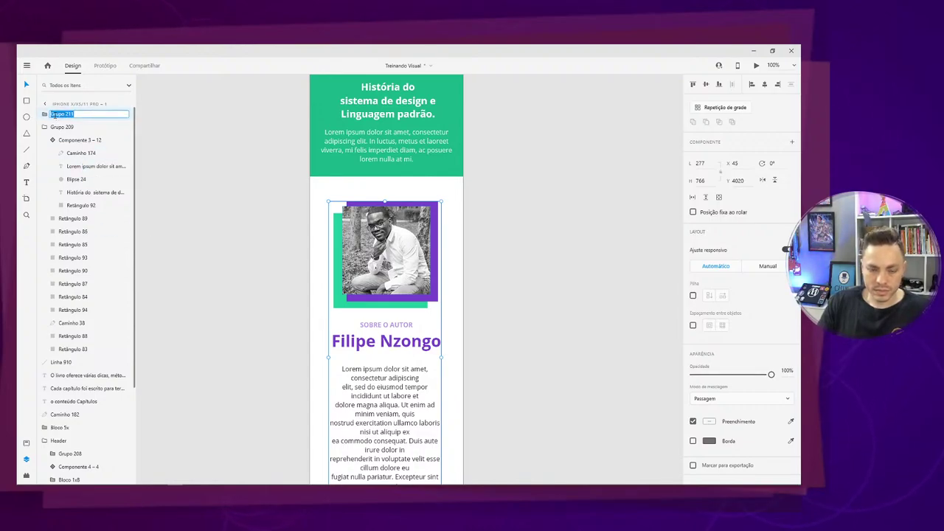
text(Au)
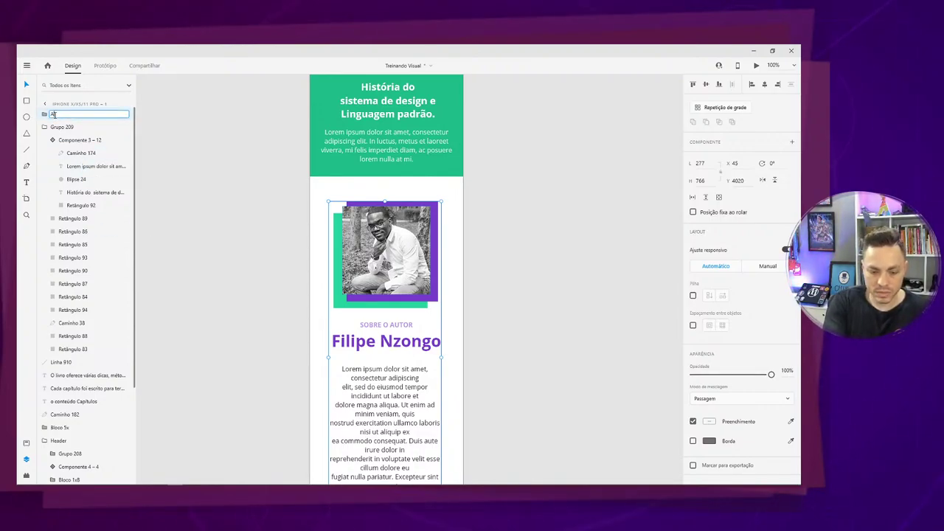
text(thor)
key(Return)
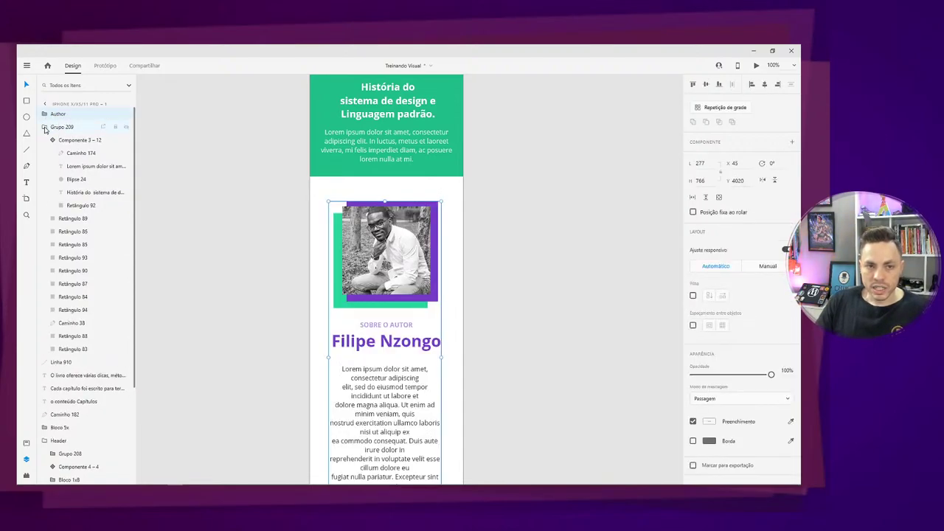
Collapse Grupo 209 and move the Author group to the end of the artboard's layer order, below Learn.
click(47, 128)
drag(46, 118, 50, 399)
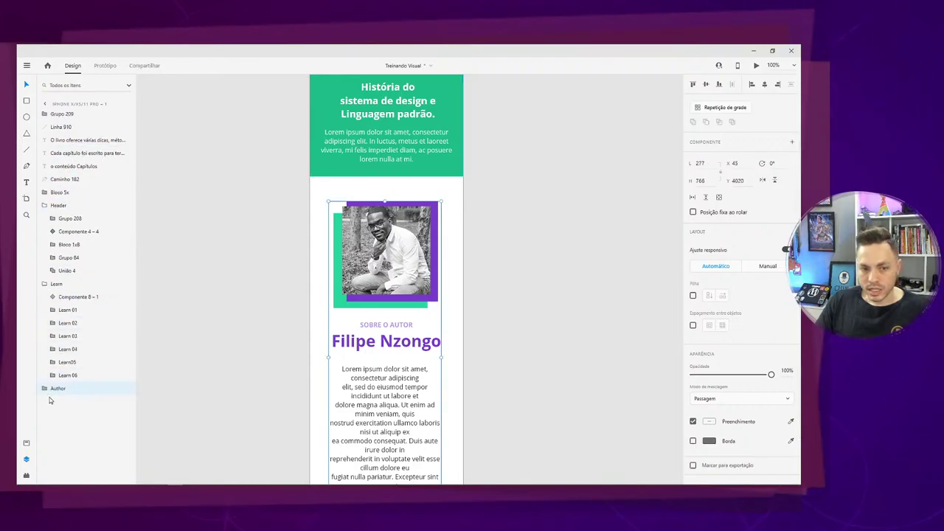
Collapse Grupo 209 and move it in the layer order between Learn and Author.
click(99, 116)
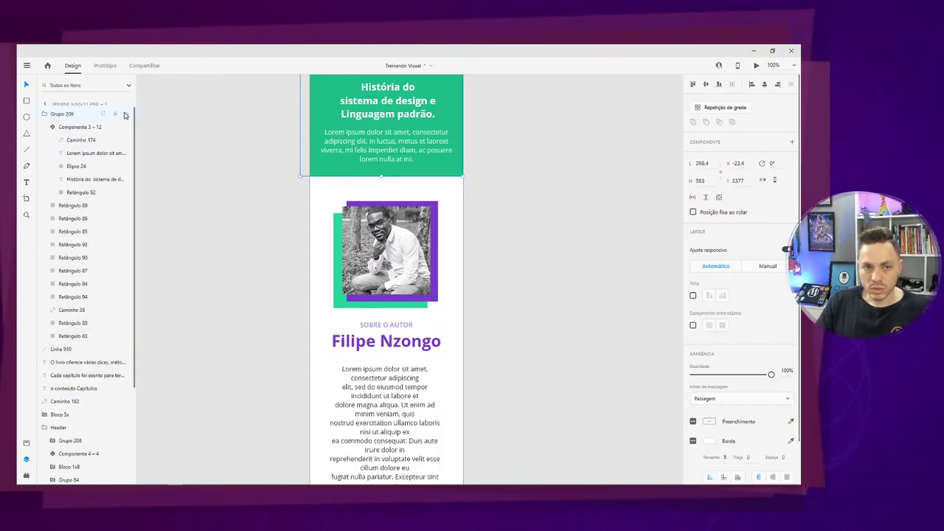
click(125, 114)
click(125, 114)
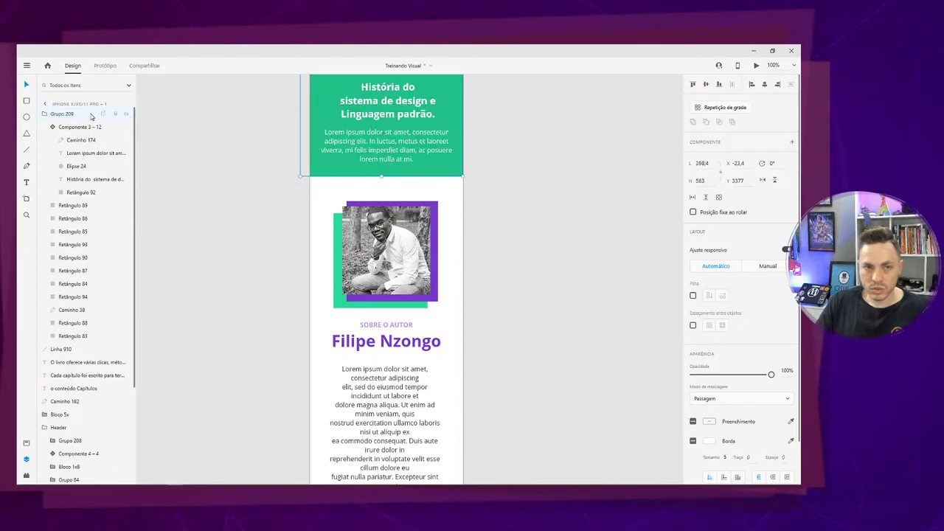
click(45, 115)
drag(47, 118, 49, 382)
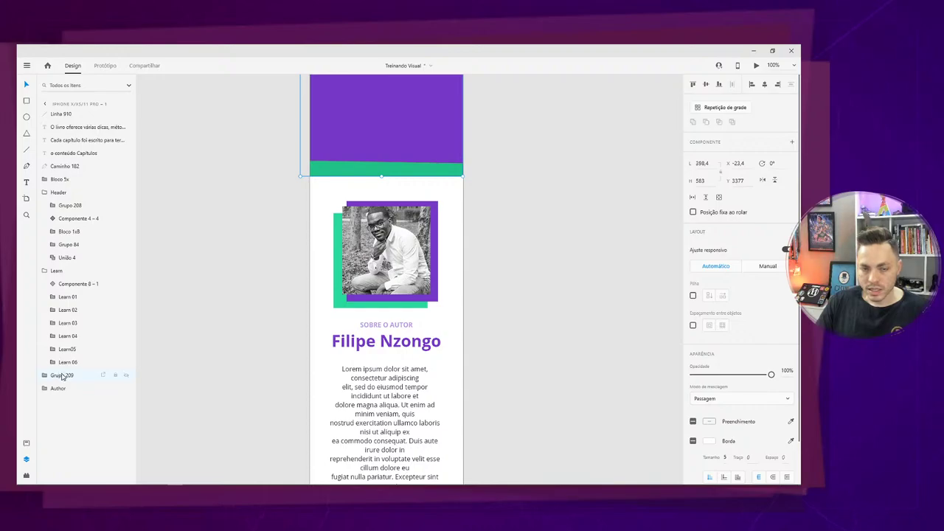
Move the purple background Caminho 182 into Grupo 209 as its bottommost layer, check the chapters section, and collapse the group.
click(66, 168)
click(125, 166)
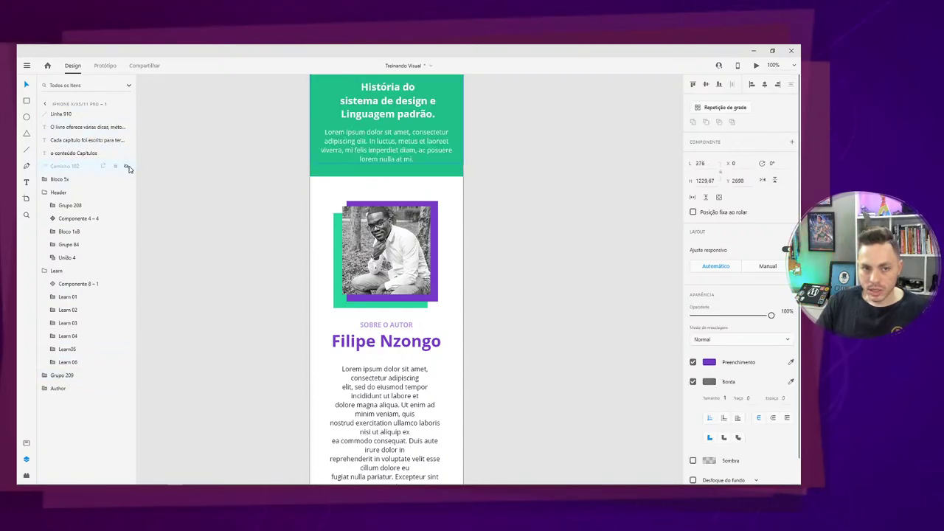
click(126, 167)
drag(83, 169, 72, 363)
scroll(72, 361, down, 3)
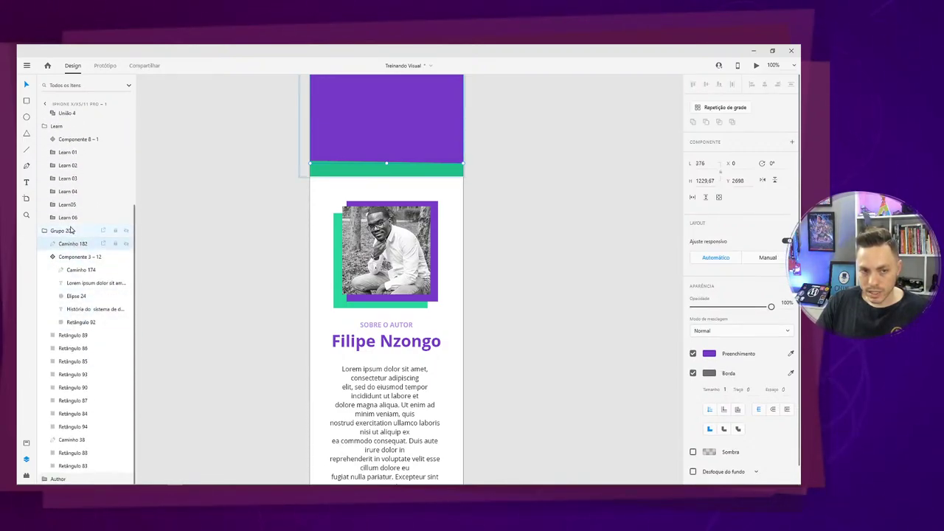
drag(73, 245, 77, 270)
click(73, 256)
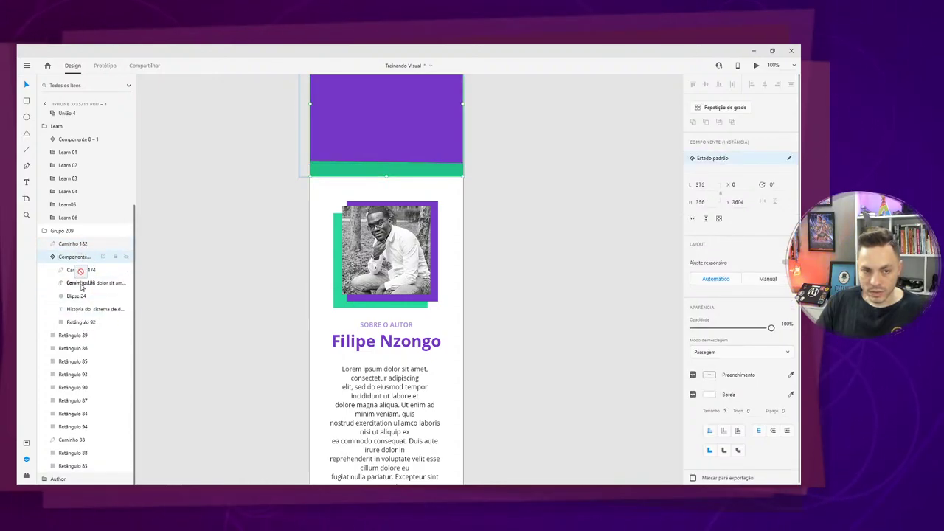
drag(72, 243, 70, 471)
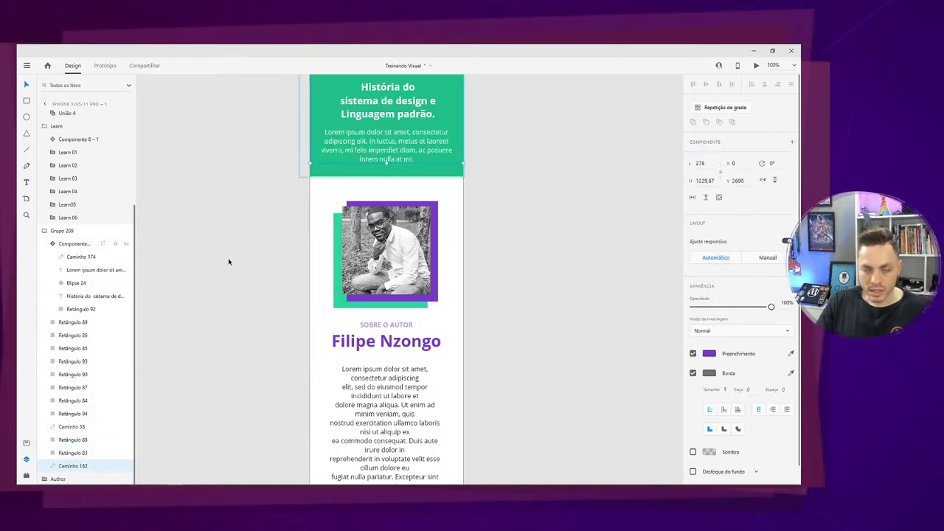
scroll(228, 258, up, 5)
scroll(317, 162, down, 4)
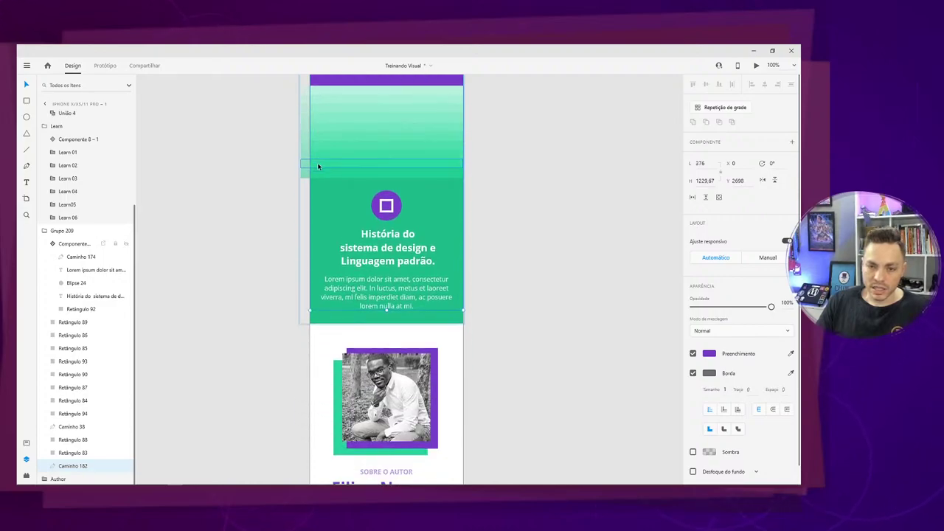
click(45, 233)
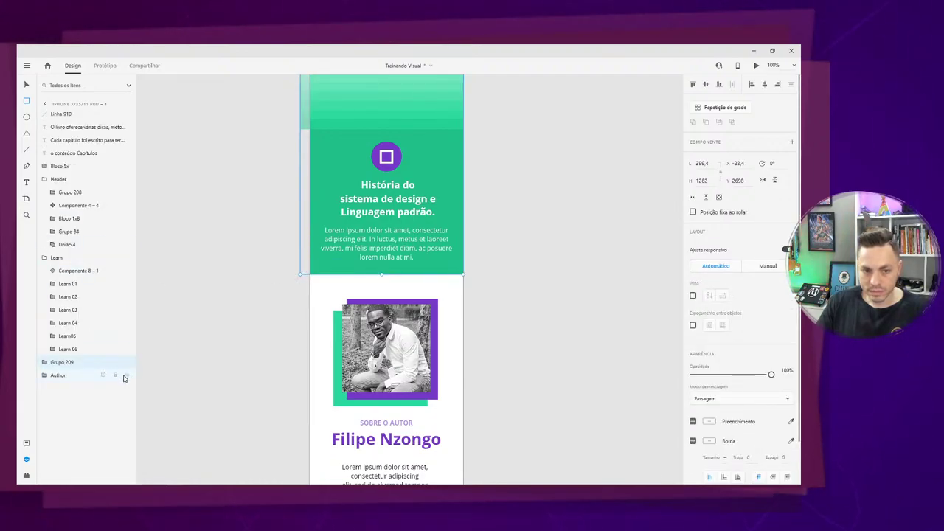
Draw a full-width 375 × 40 borderless rectangle directly beneath the green component block, filled with the green sampled from that block.
mouse_move(310, 275)
mouse_down()
mouse_move(459, 284)
mouse_move(463, 303)
mouse_up()
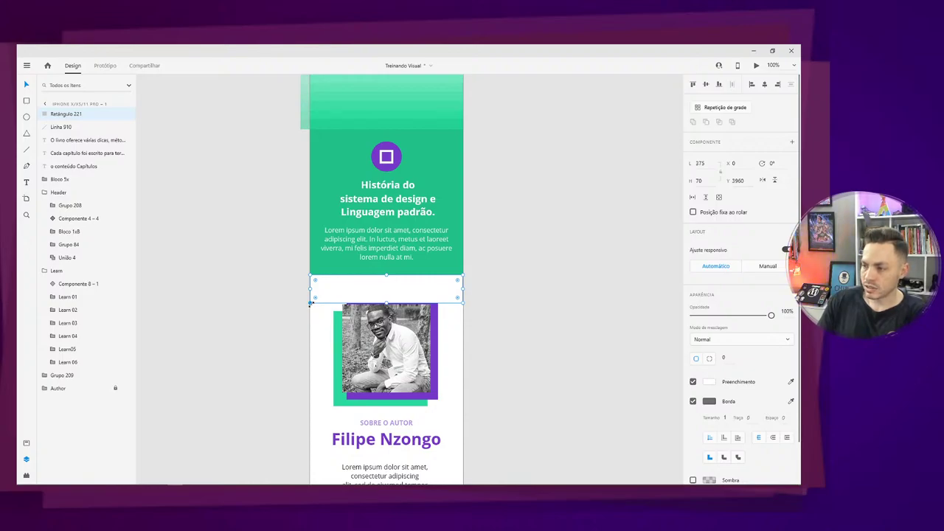
key(ctrl+equal)
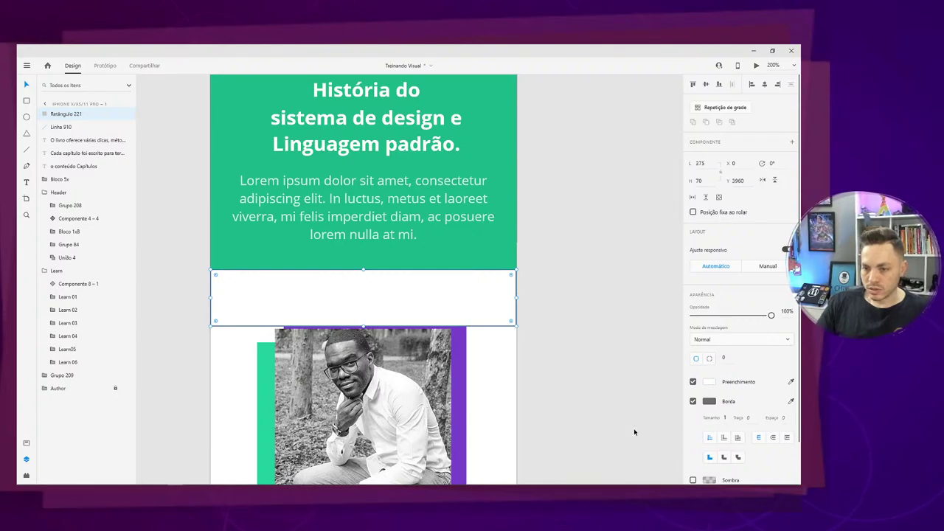
click(692, 401)
click(791, 381)
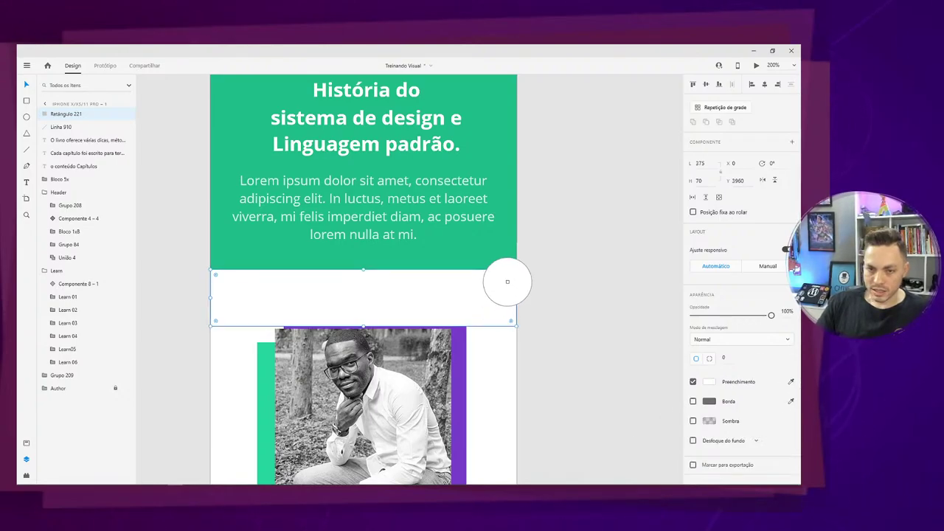
click(503, 254)
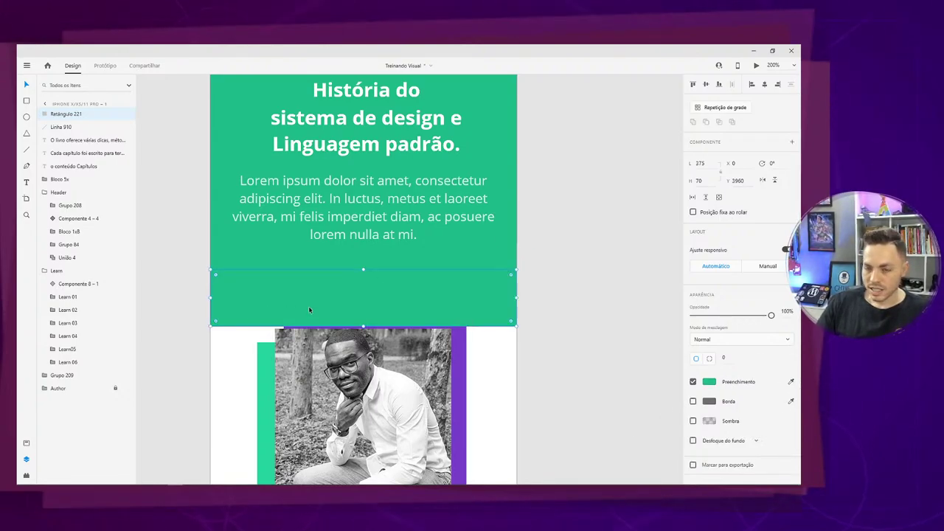
drag(364, 326, 364, 301)
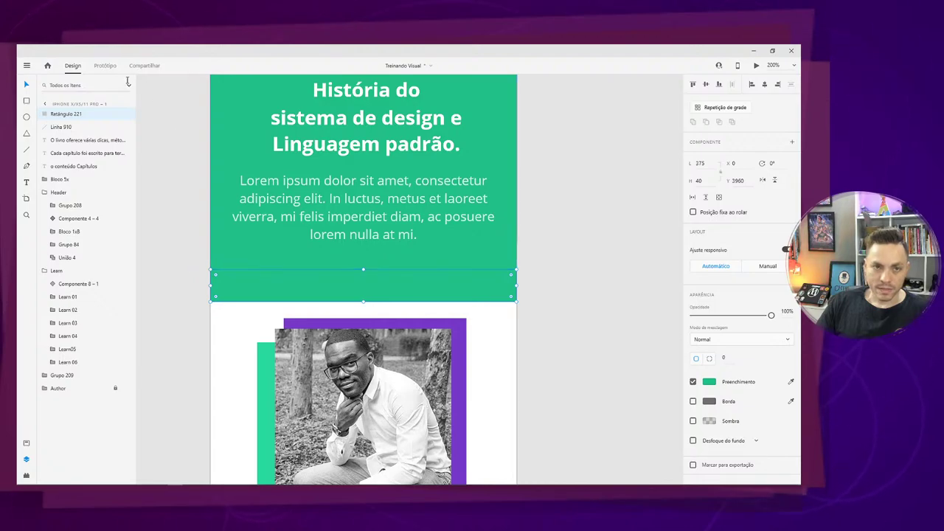
Slant the green strip's lower edge by pulling its lower-right corner down to Y 4035, and move the strip up to Y 3938.
double_click(422, 276)
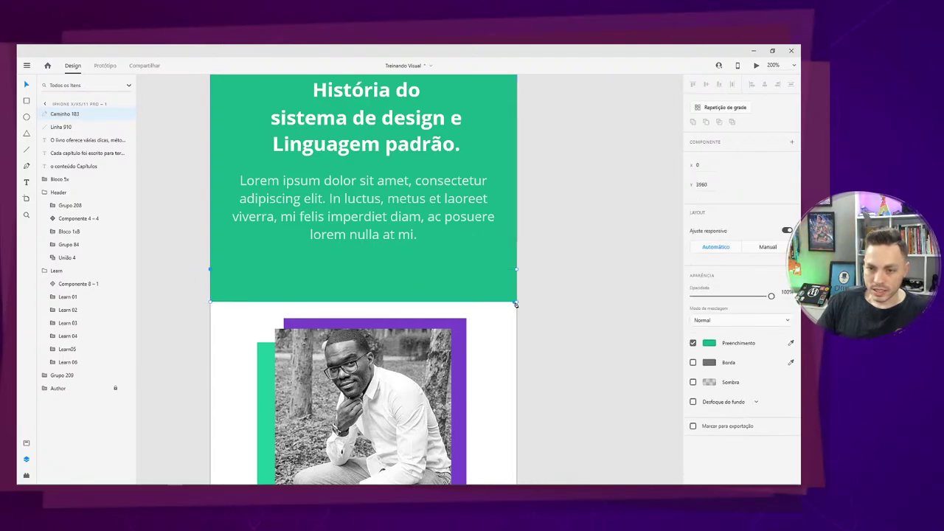
drag(516, 304, 517, 332)
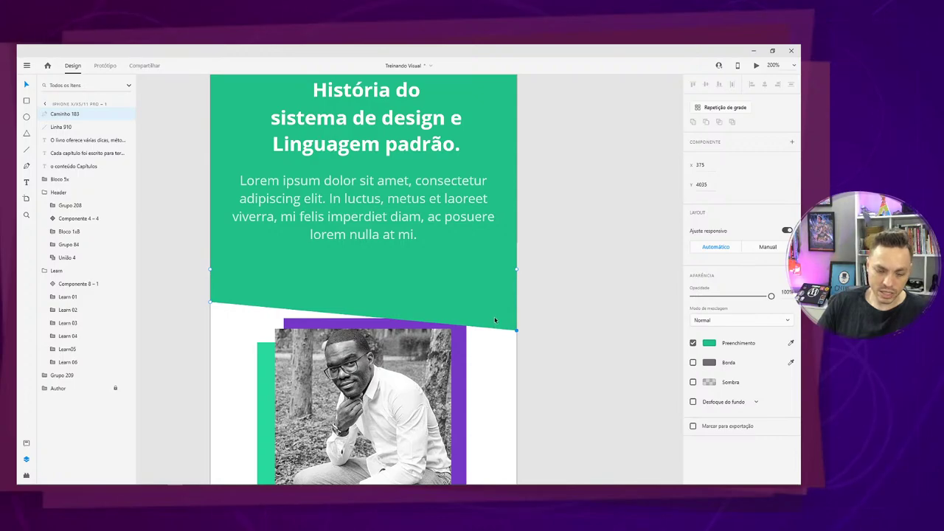
click(494, 315)
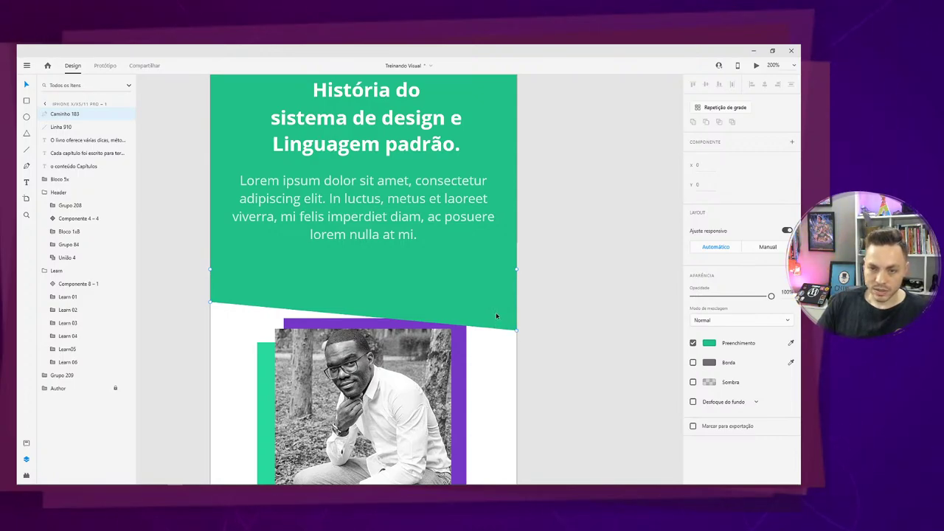
click(546, 302)
drag(499, 302, 497, 290)
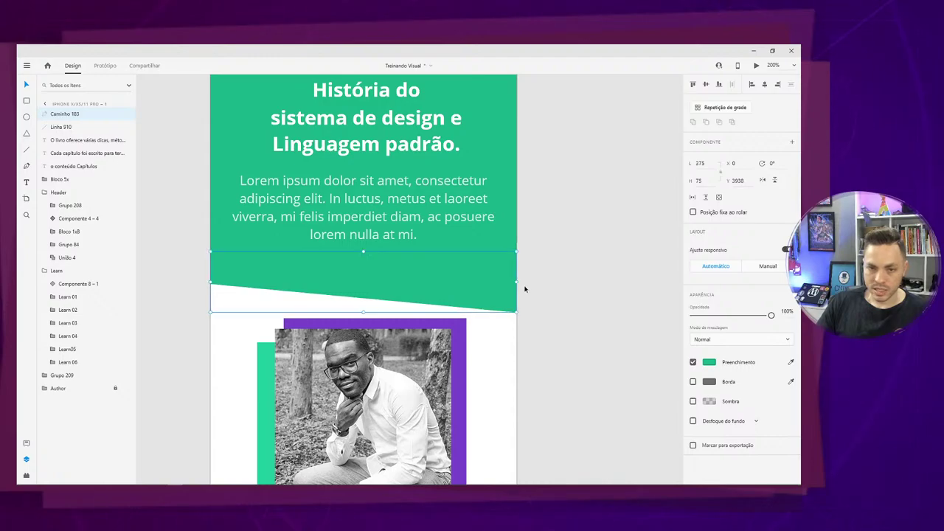
Examine the slanted green edge above the author photo at several zoom levels and compare the section with the desktop layout.
click(549, 277)
key(ctrl+minus)
key(ctrl+minus)
key(ctrl+minus)
key(ctrl+minus)
key(ctrl+minus)
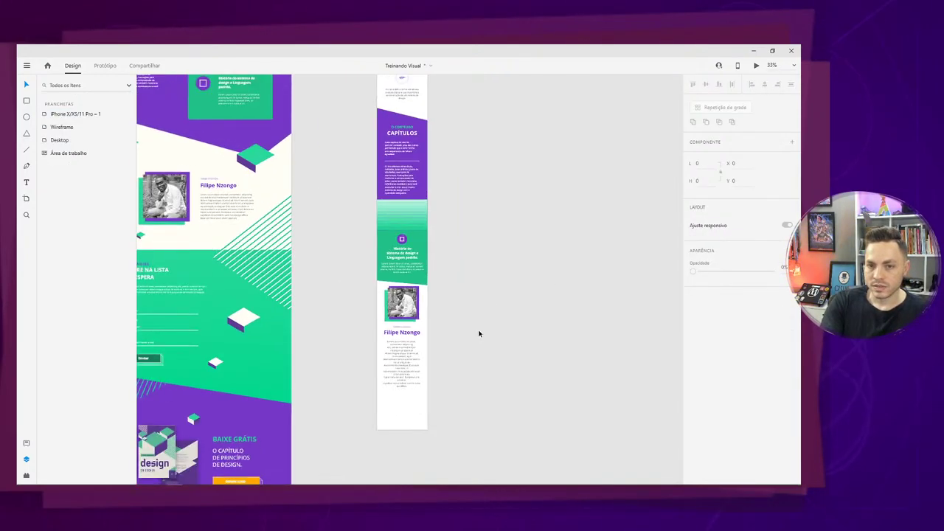
key(ctrl+plus)
key(ctrl+plus)
key(ctrl+plus)
key(ctrl+plus)
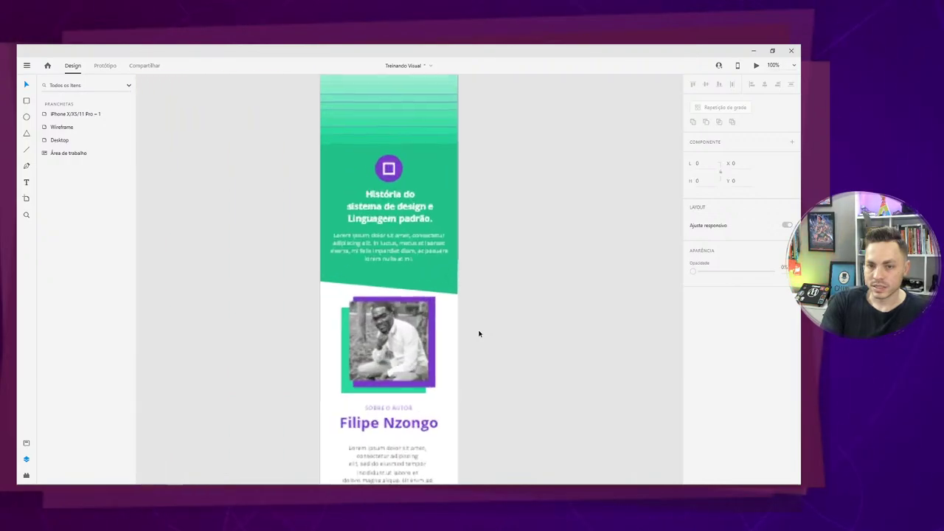
click(473, 293)
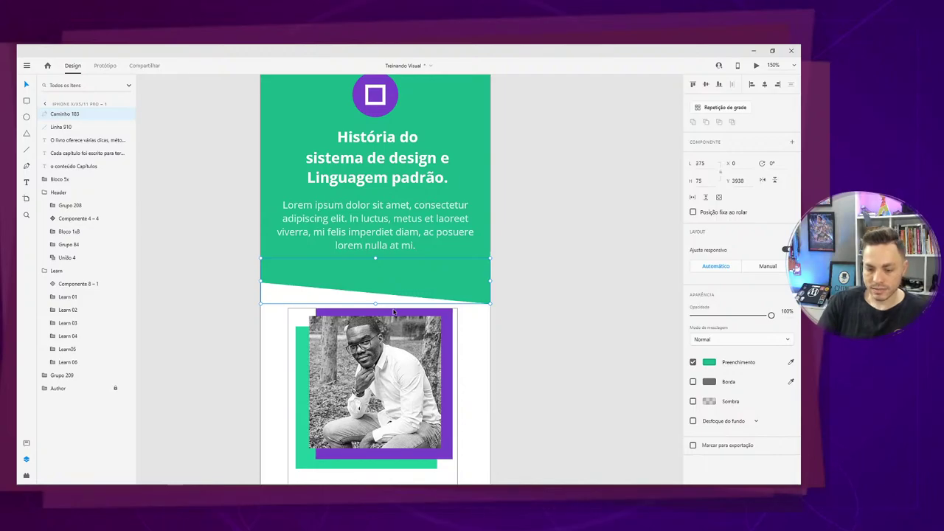
key(ctrl+minus)
key(ctrl+minus)
scroll(395, 297, up, 5)
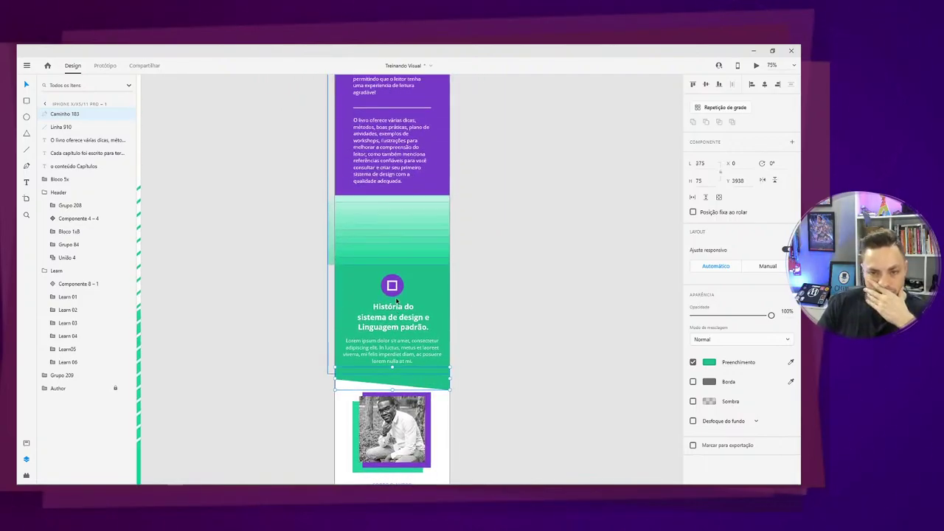
scroll(396, 300, down, 3)
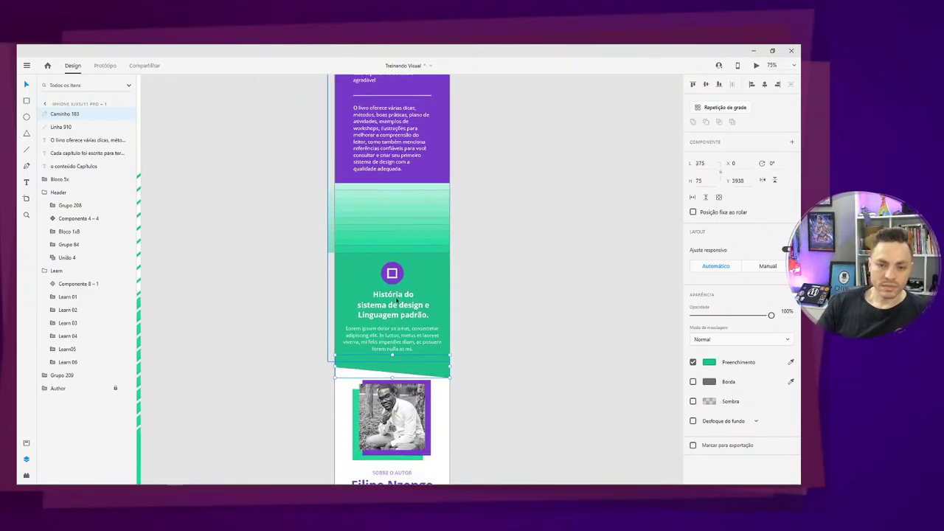
key(ctrl+minus)
key(ctrl+minus)
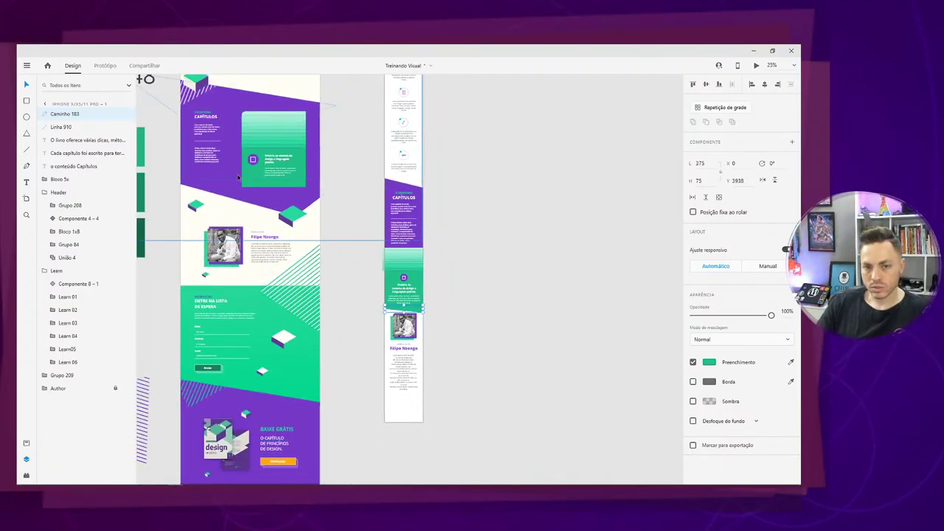
Hide the locked Author group on the iPhone artboard and deselect everything.
click(454, 401)
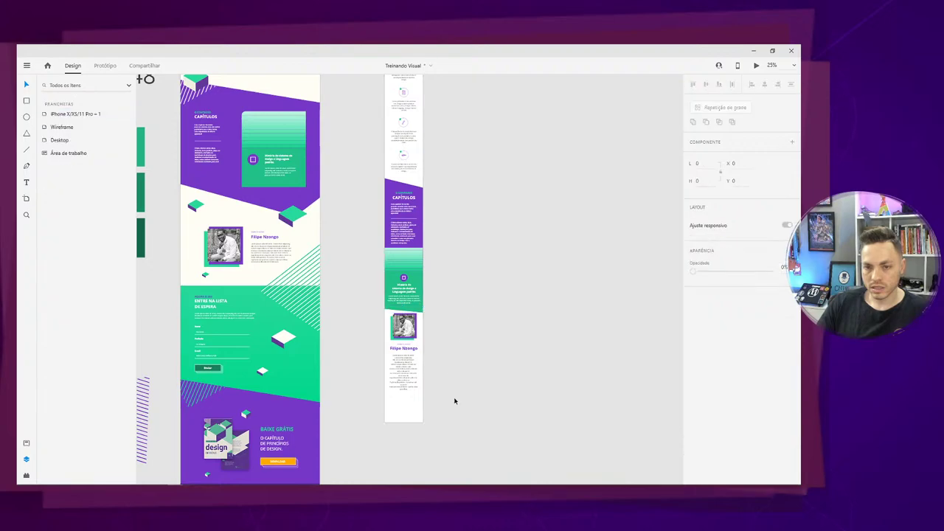
drag(455, 400, 391, 324)
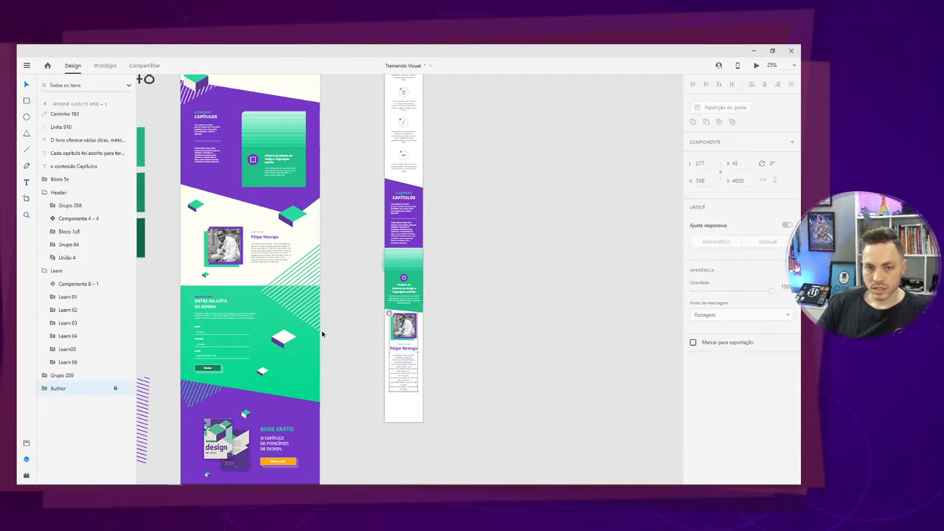
click(127, 389)
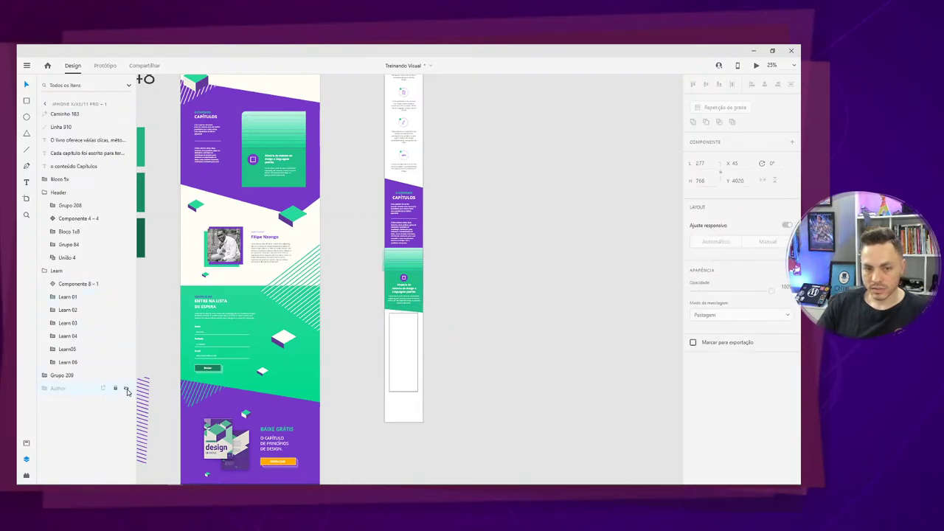
click(549, 382)
Delete the slanted green strip beneath the component block.
key(ctrl+equal)
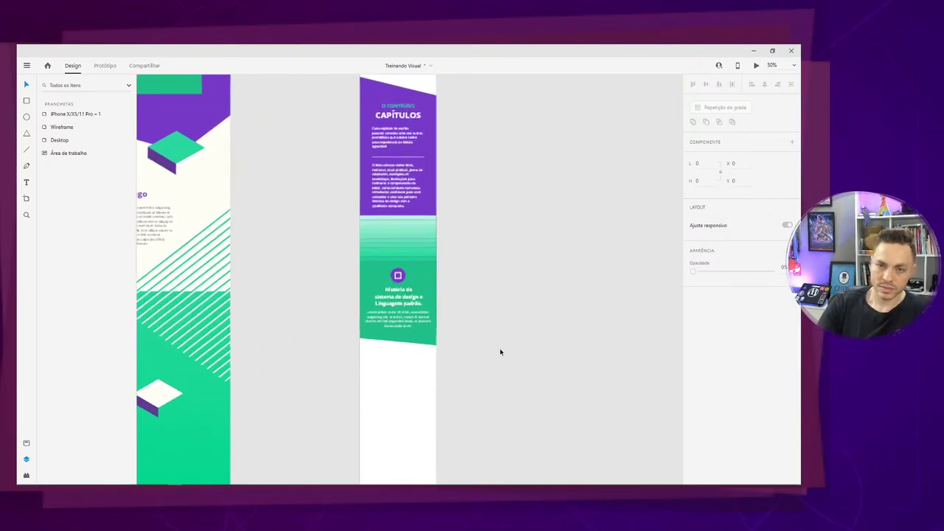
click(415, 340)
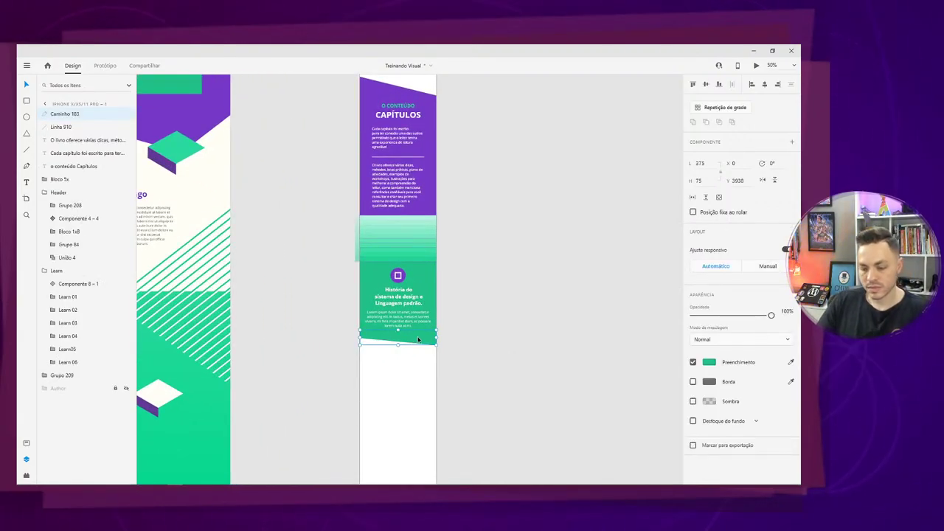
key(Delete)
Duplicate the purple chapters background inside Grupo 209 and flip the copy vertically.
click(405, 105)
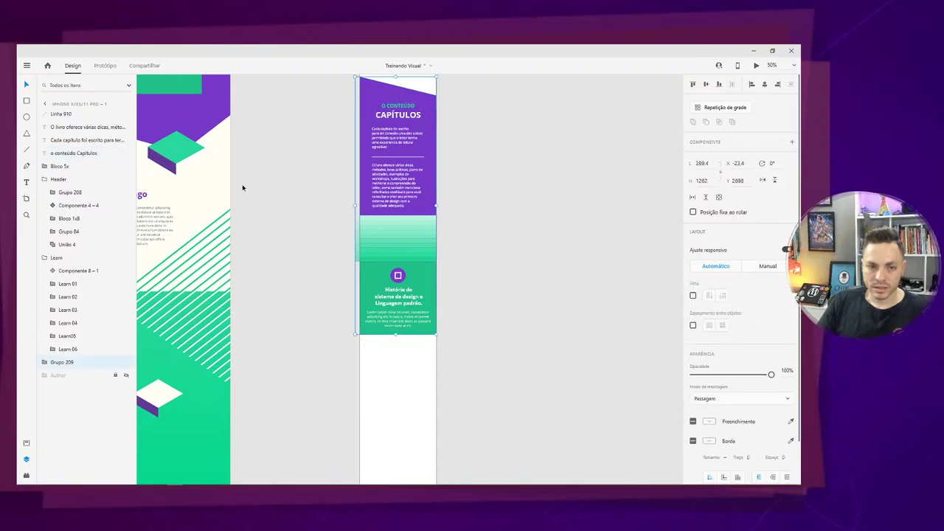
key(ctrl+v)
key(ctrl+z)
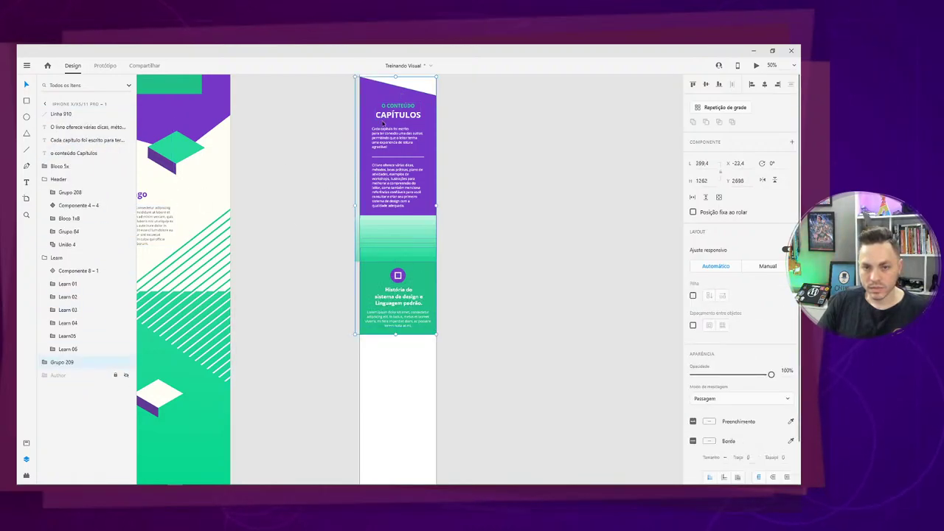
double_click(409, 95)
key(ctrl+shift+])
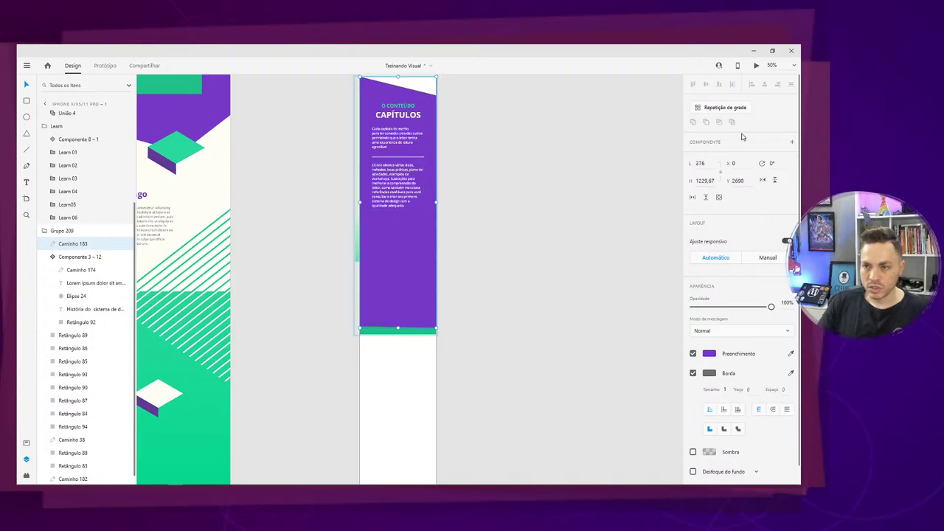
click(772, 182)
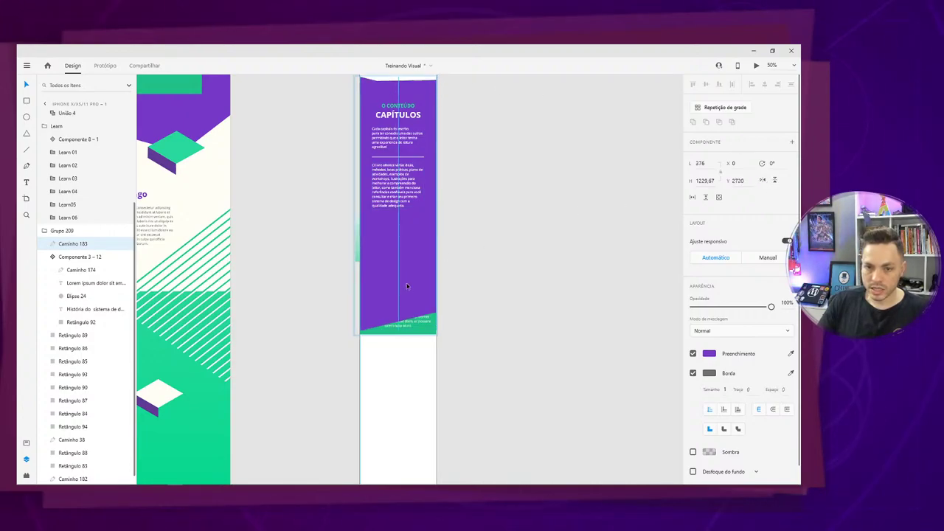
Move the flipped purple copy down to Y 2854 and place it just above Caminho 182 in Grupo 209's layer order.
drag(409, 280, 402, 308)
scroll(65, 246, down, 1)
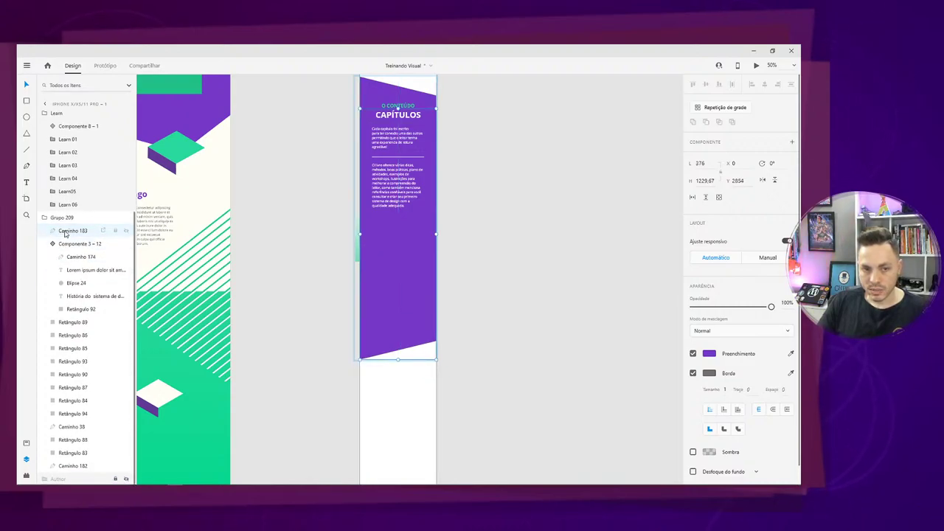
drag(66, 231, 82, 466)
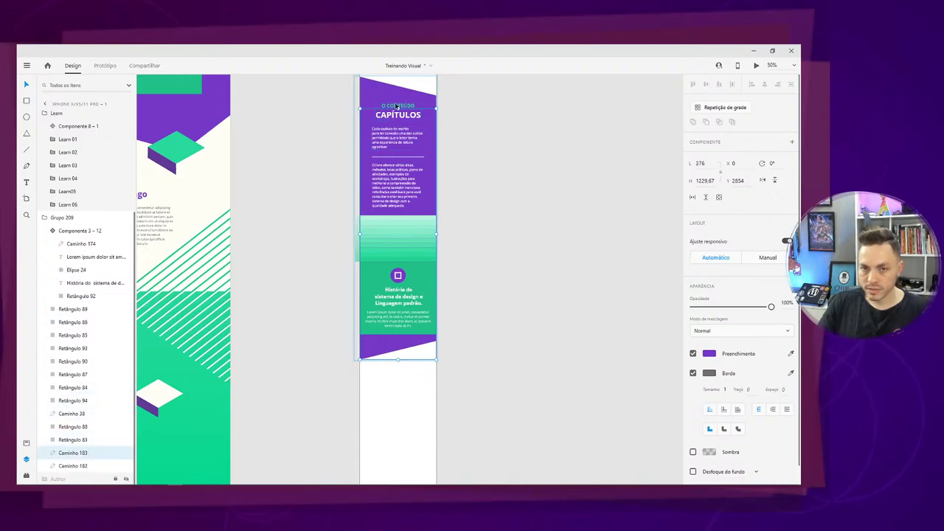
Shorten the flipped purple copy from its upper edge to a height of 386,67 and recolour it with green sampled from the canvas.
drag(397, 107, 386, 281)
click(791, 354)
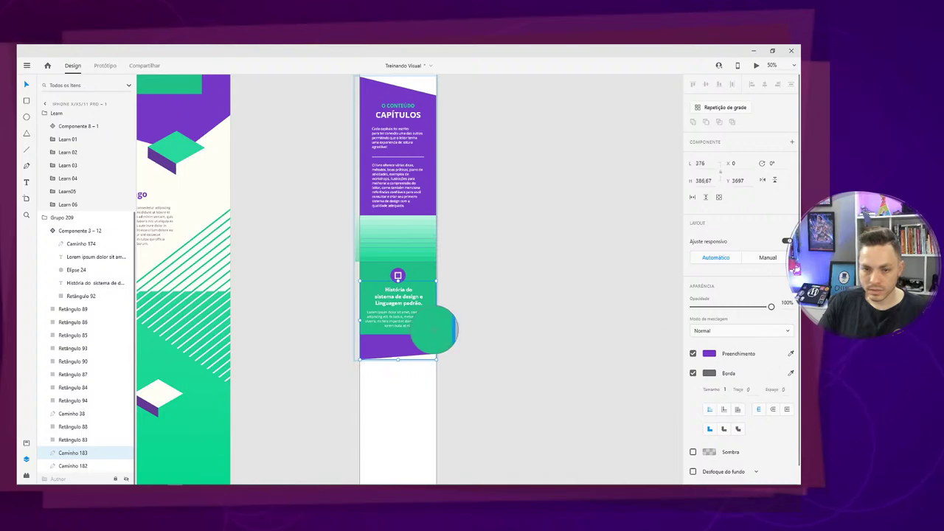
click(497, 310)
scroll(455, 360, up, 1)
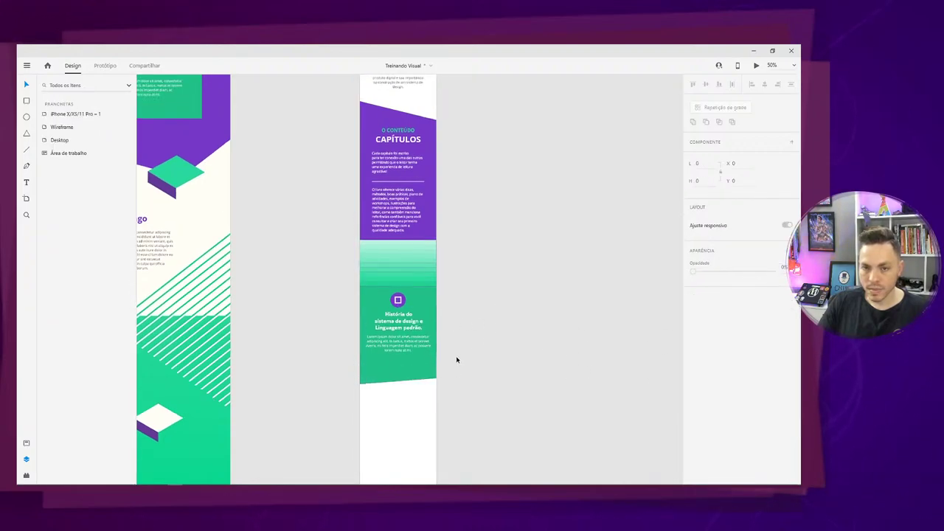
scroll(456, 360, up, 3)
Move the green slanted shape inside Grupo 209 slightly up beneath the component block and review the section's lower edge.
click(418, 432)
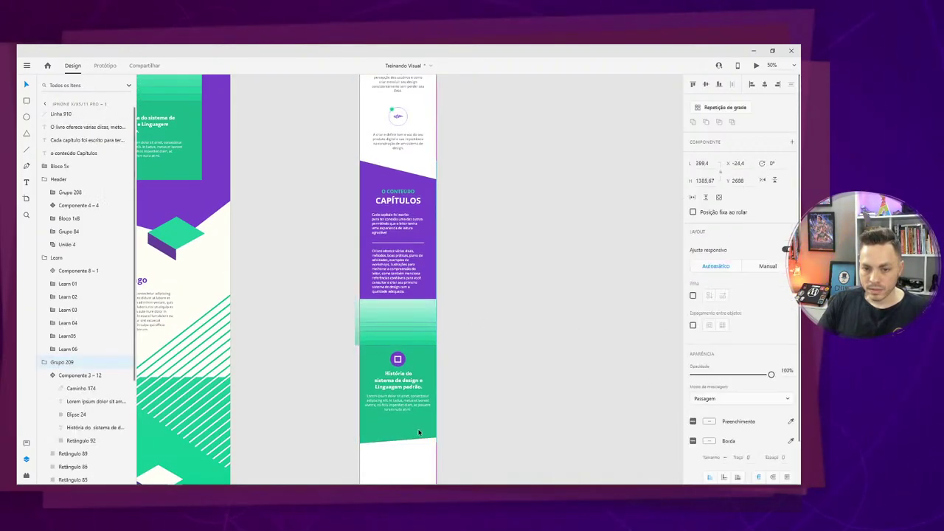
double_click(419, 437)
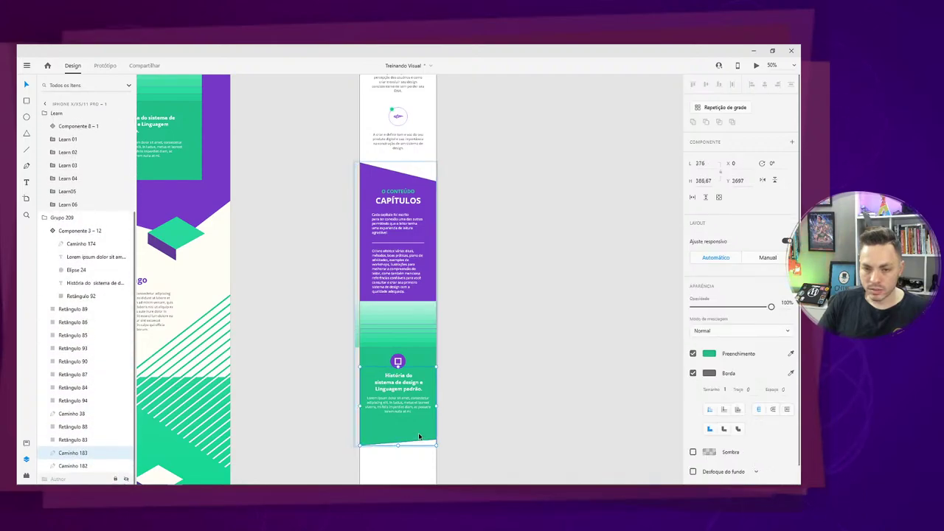
click(489, 402)
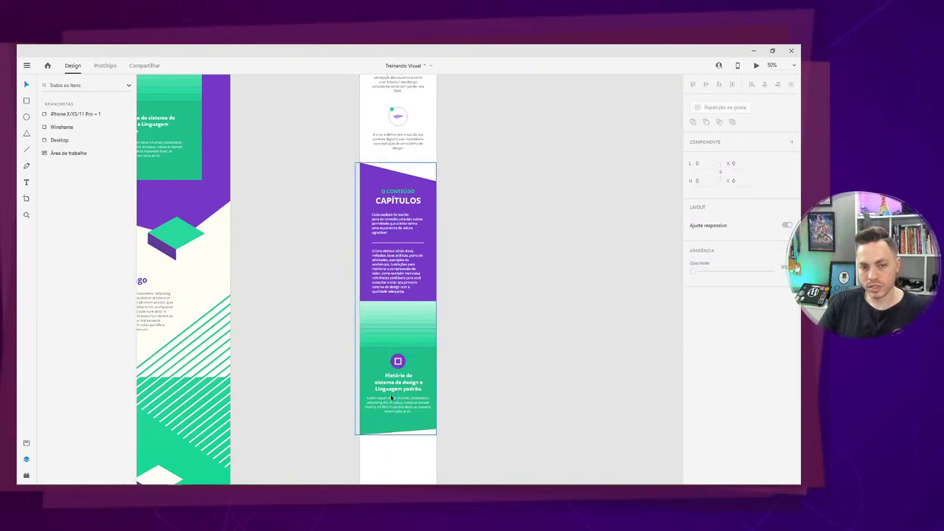
scroll(411, 397, down, 4)
scroll(455, 331, down, 2)
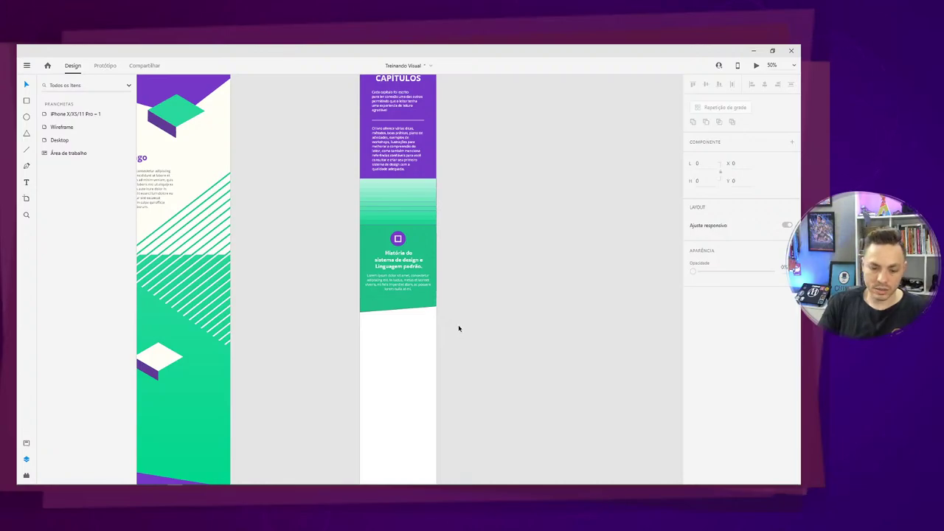
scroll(458, 325, down, 3)
scroll(458, 326, up, 5)
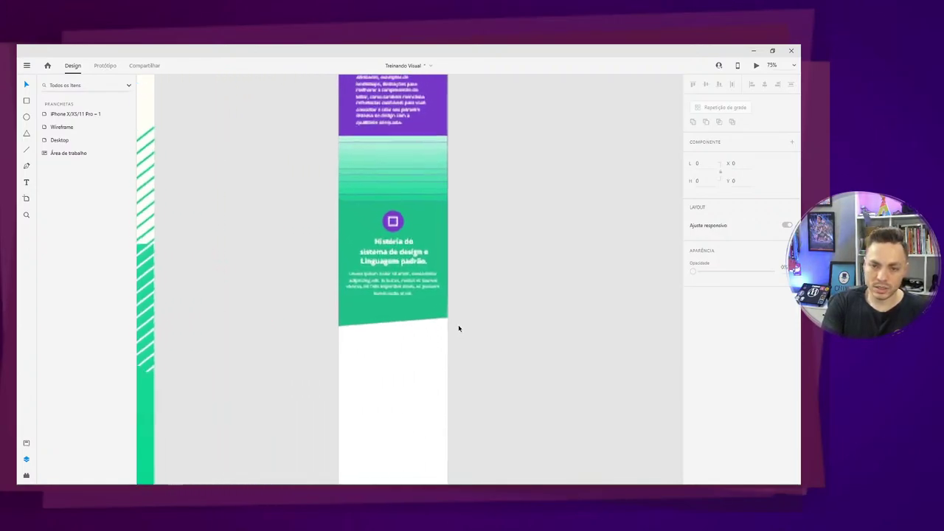
Undo the green slanted shape's edits and the flipped purple copy, back to the original chapters background.
key(ctrl+minus)
key(ctrl+minus)
key(ctrl+z)
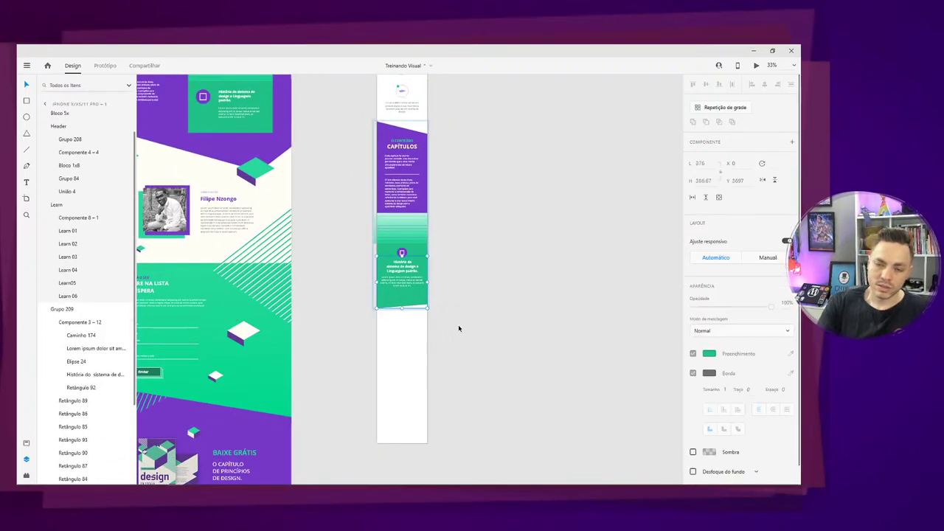
key(ctrl+z)
key(ctrl+z)
key(ctrl+z)
key(ctrl+z)
key(ctrl+z)
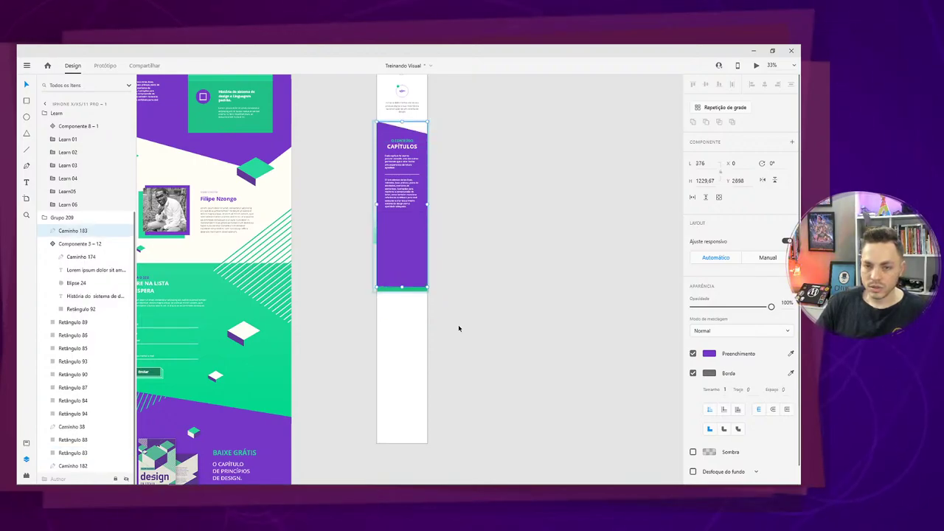
key(ctrl+z)
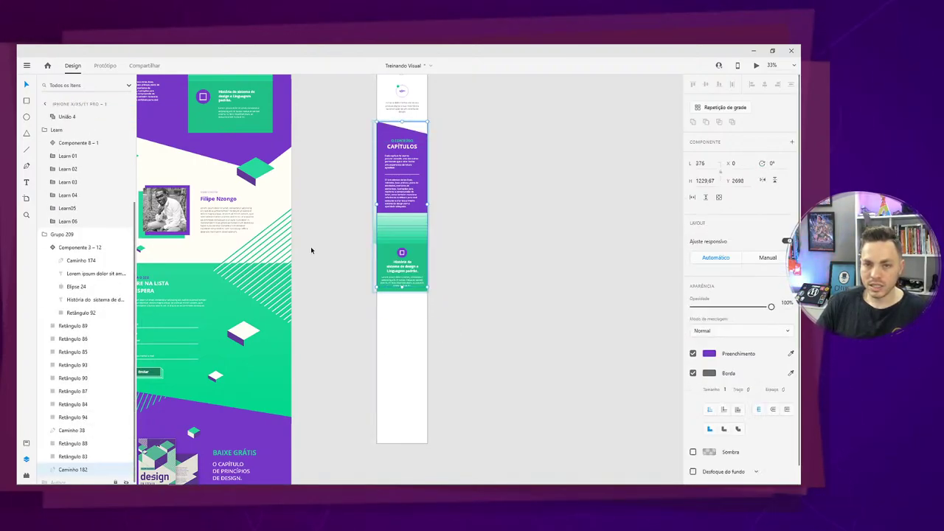
Collapse Grupo 209 in the iPhone artboard's layers and make the hidden Author group visible again.
click(327, 234)
drag(326, 233, 396, 212)
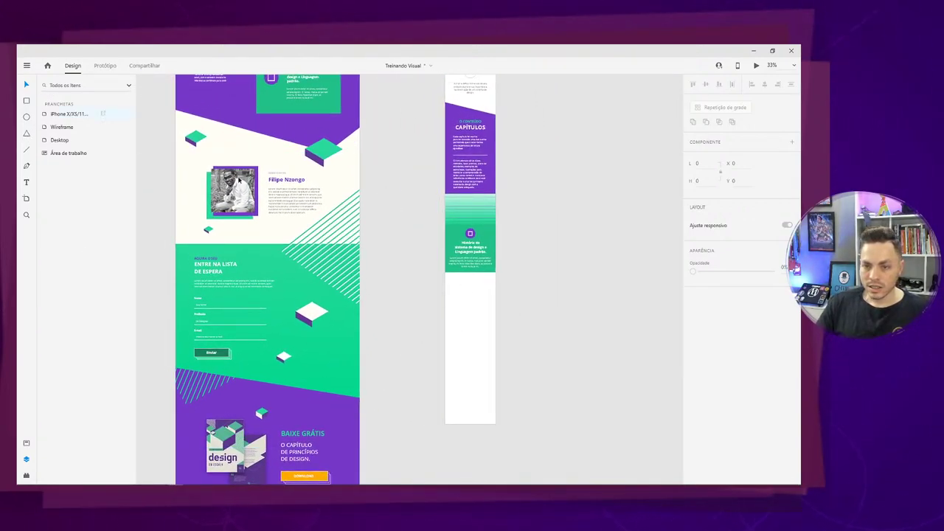
double_click(484, 274)
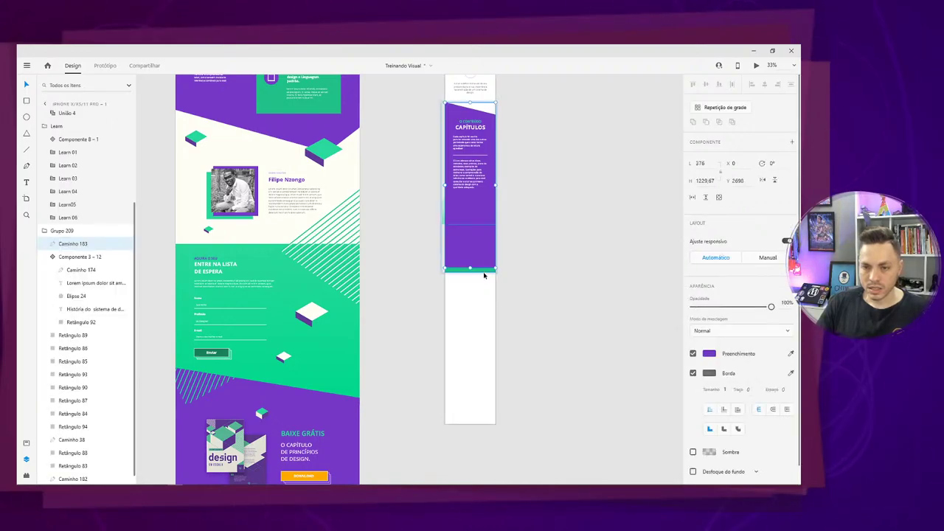
click(43, 235)
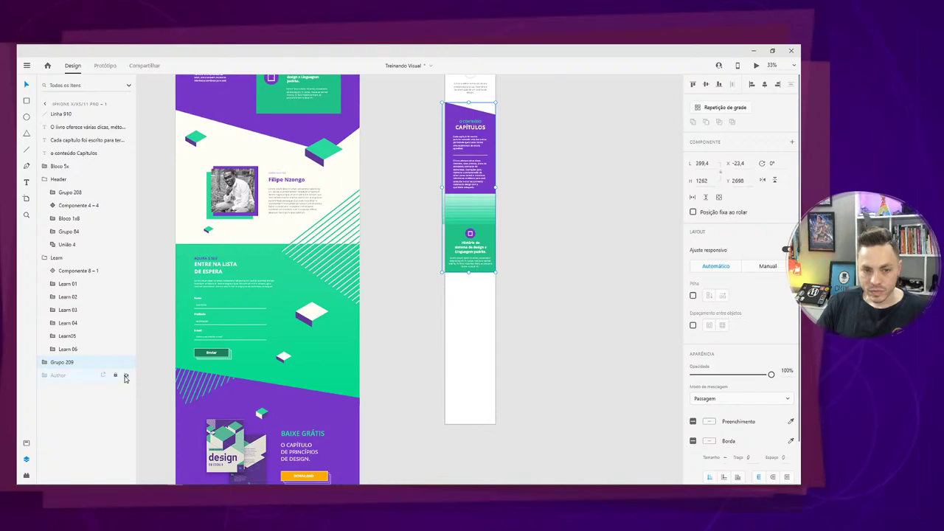
click(125, 377)
Check how the chapters section's group is named in the Desktop artboard's layers.
double_click(62, 362)
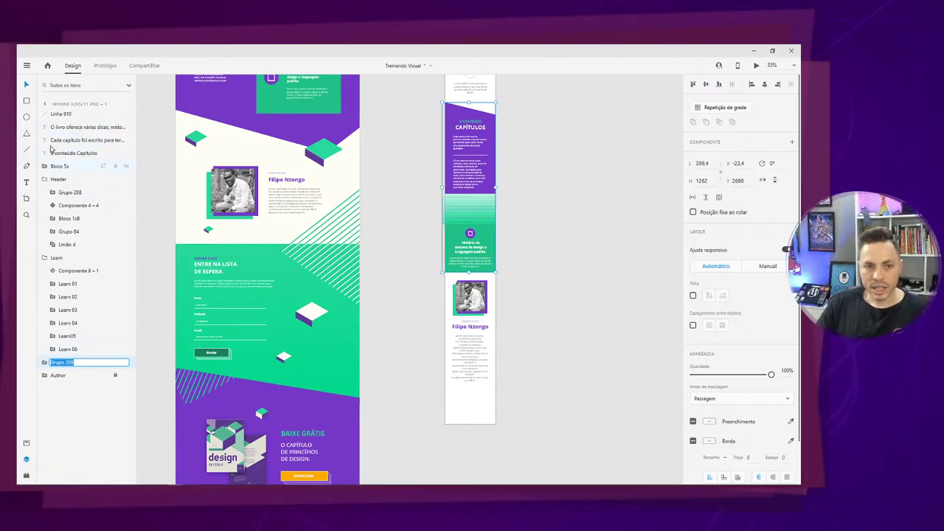
click(45, 105)
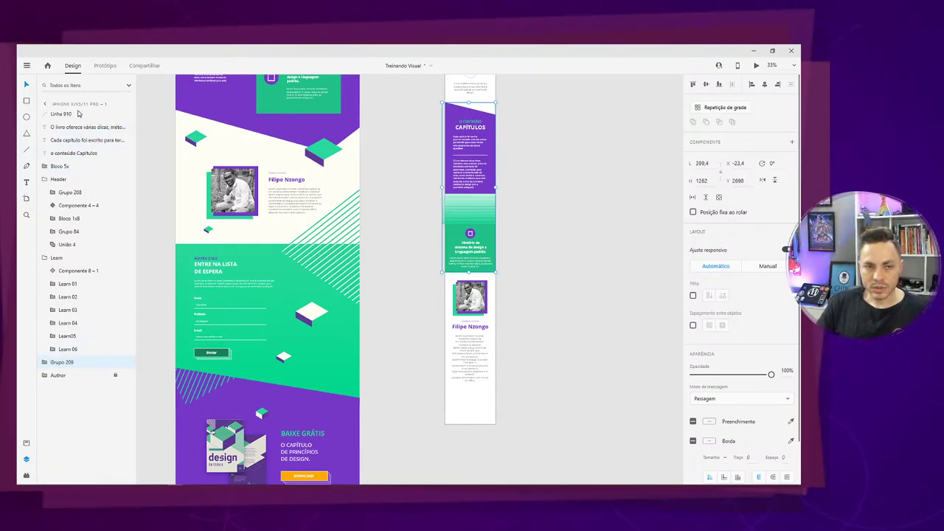
click(44, 105)
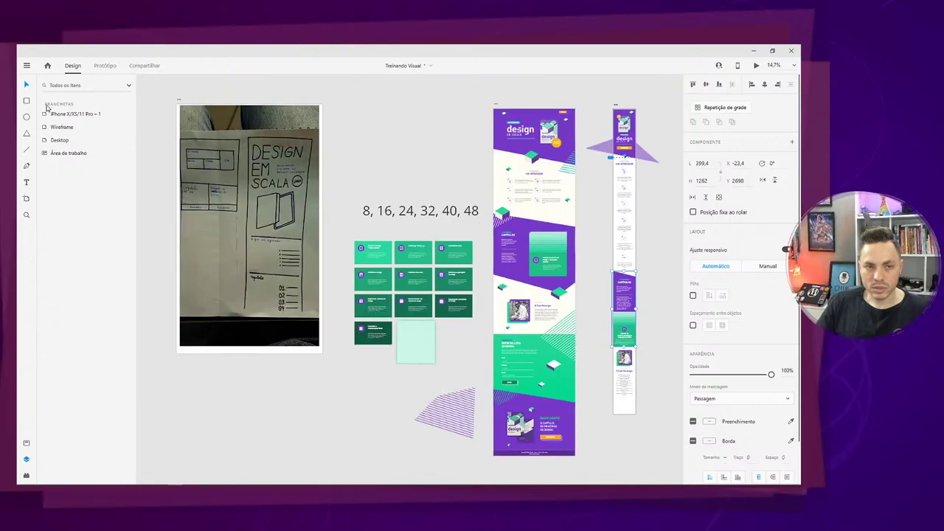
click(59, 128)
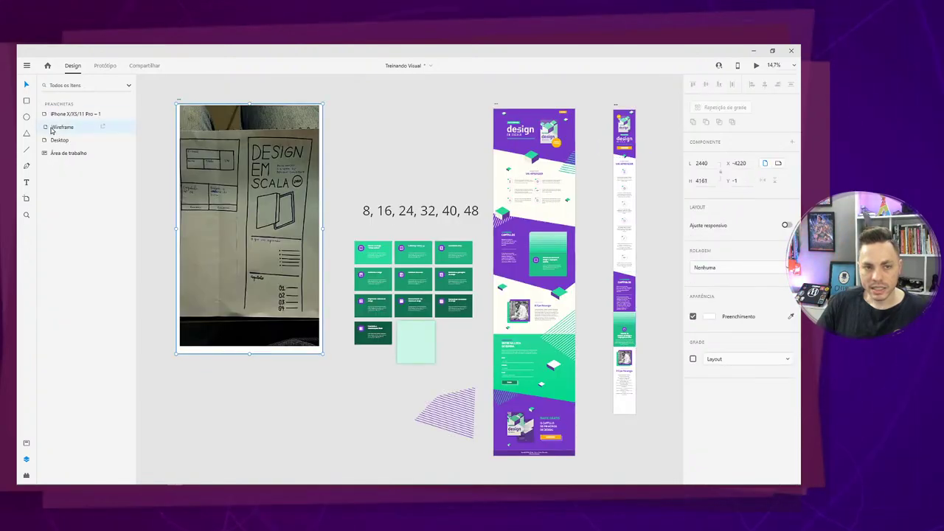
double_click(56, 128)
click(60, 120)
click(44, 104)
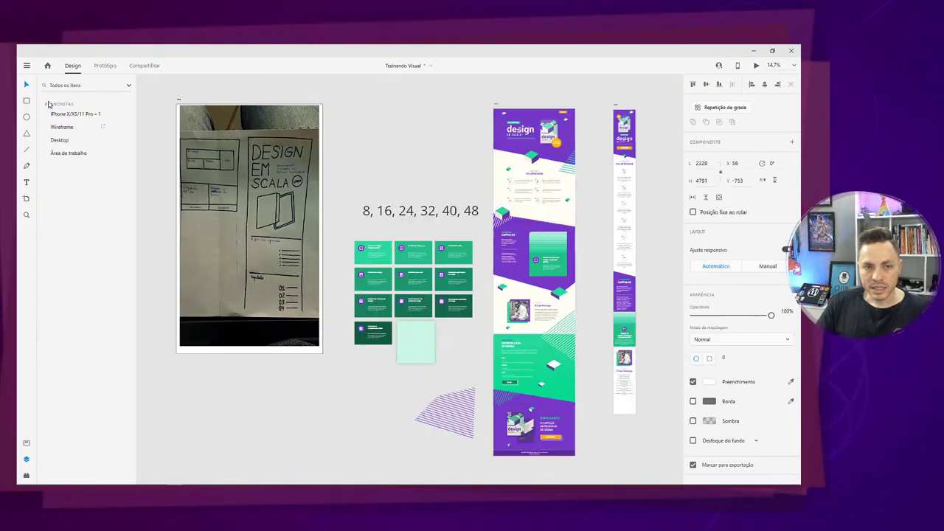
click(77, 141)
double_click(78, 141)
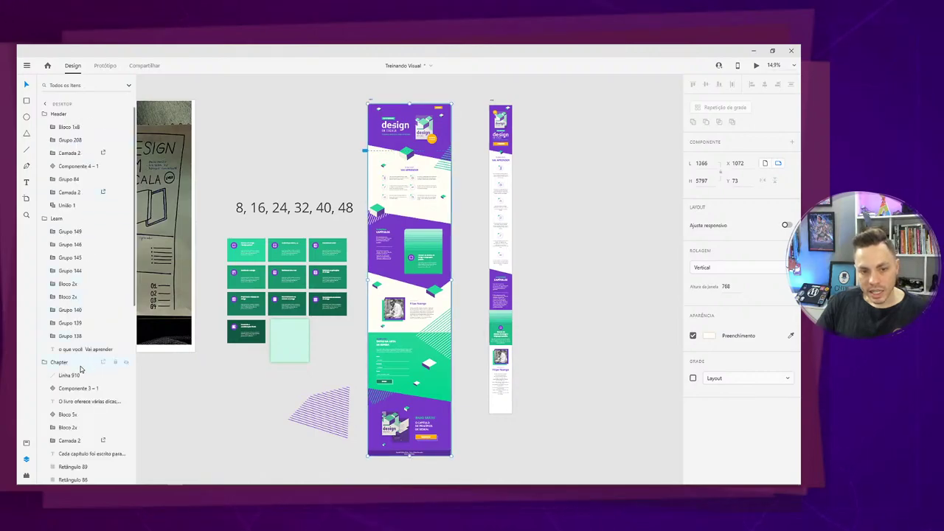
double_click(58, 362)
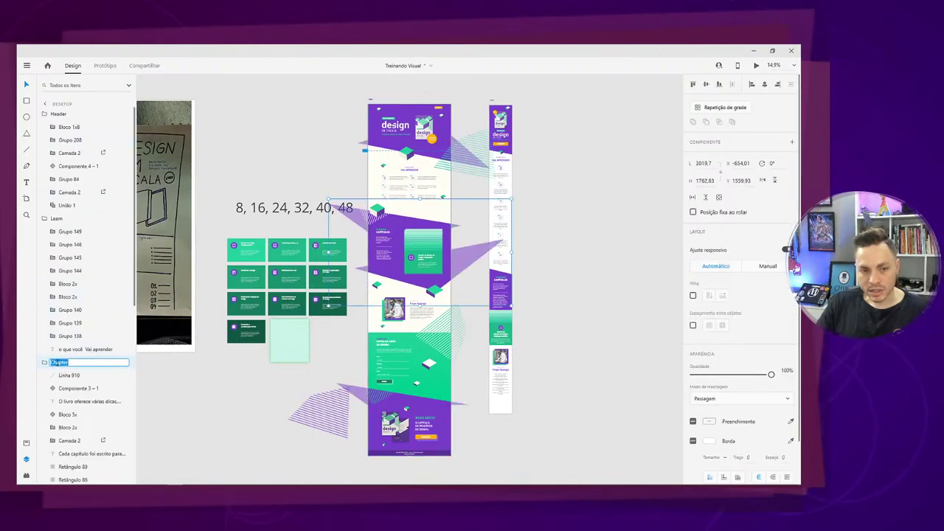
click(45, 102)
click(45, 104)
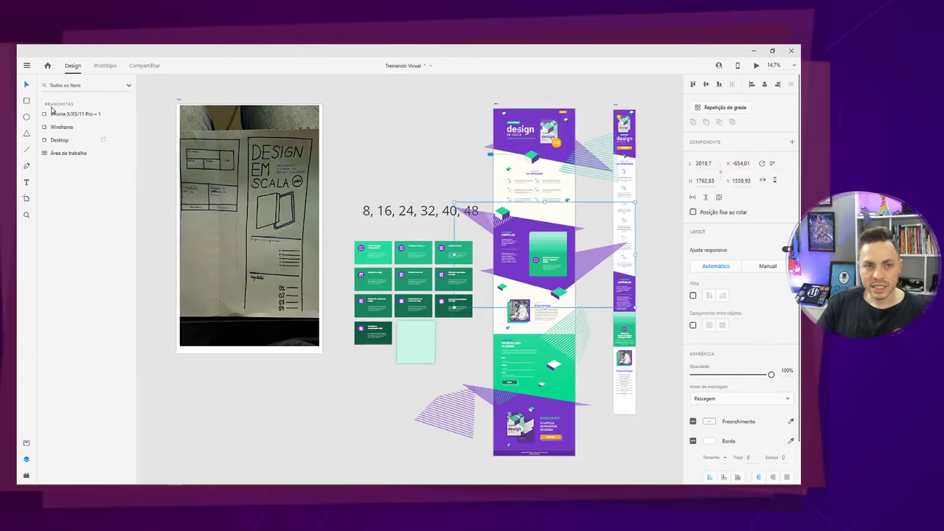
Rename Grupo 209 on the iPhone artboard as Chapter and deselect everything.
click(65, 114)
double_click(63, 118)
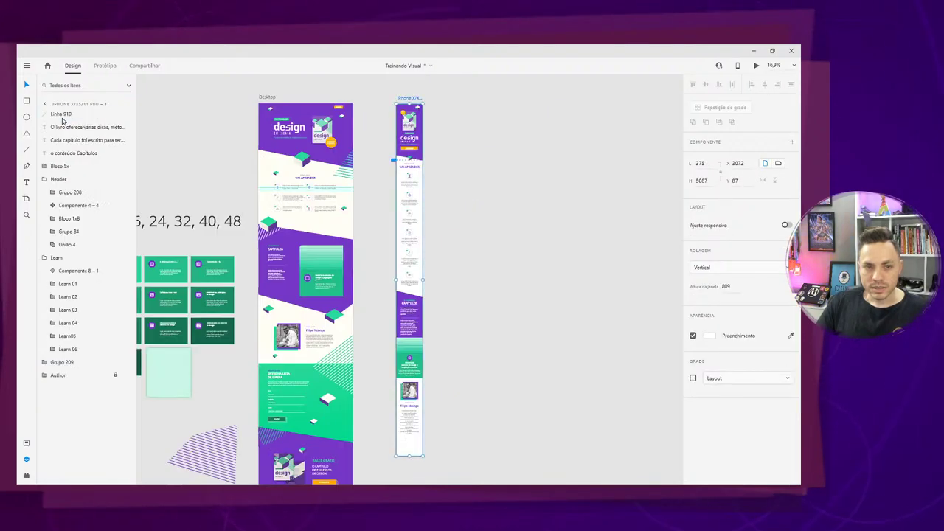
double_click(60, 363)
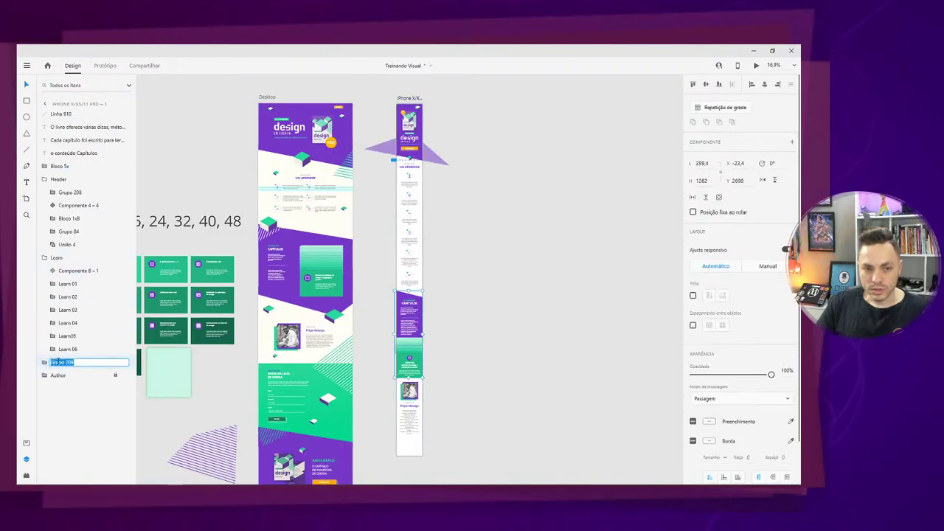
text(Chapter)
key(Return)
click(504, 348)
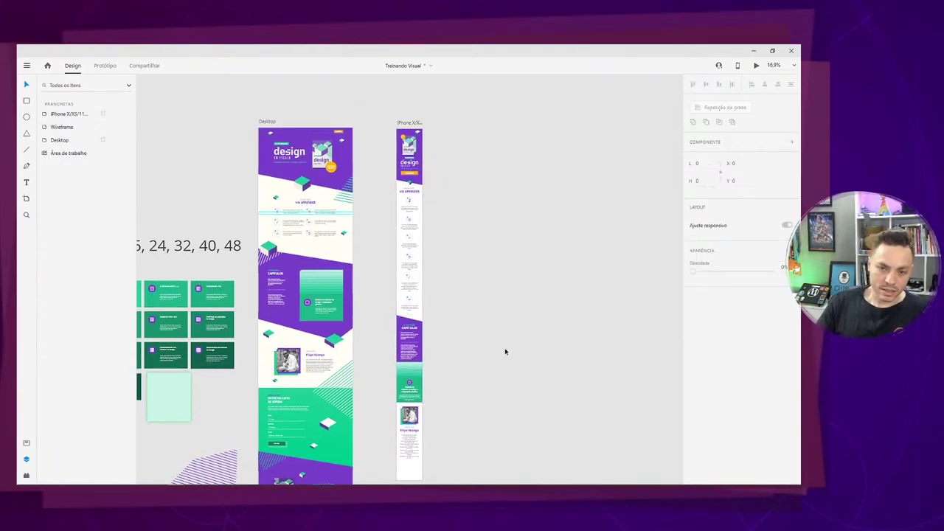
Examine the iPhone artboard's chapters and author sections and compare them with the Desktop layout.
key(ctrl+equal)
drag(472, 278, 424, 191)
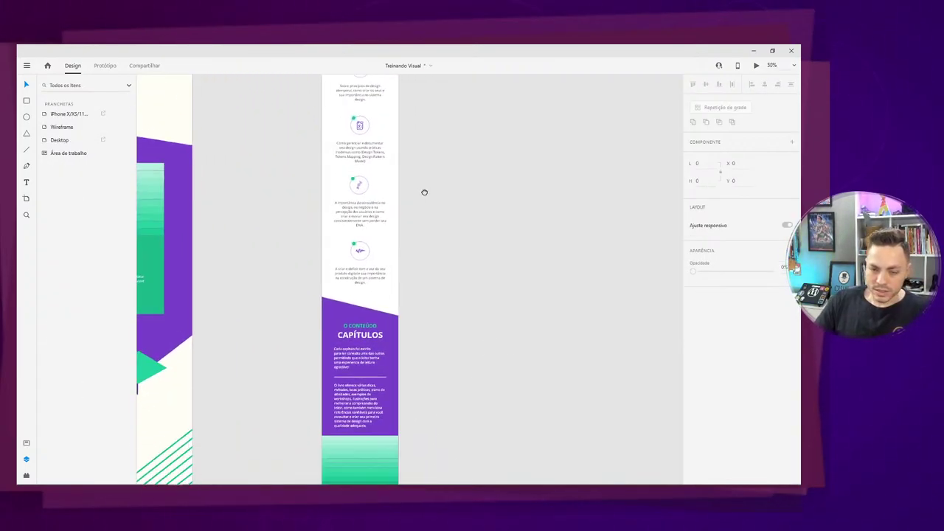
drag(451, 417, 443, 283)
key(ctrl+equal)
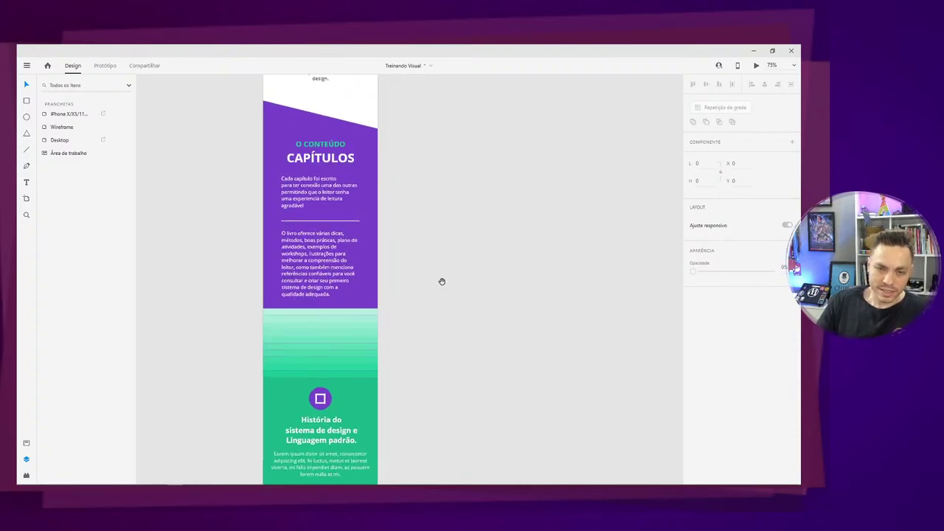
scroll(401, 303, down, 3)
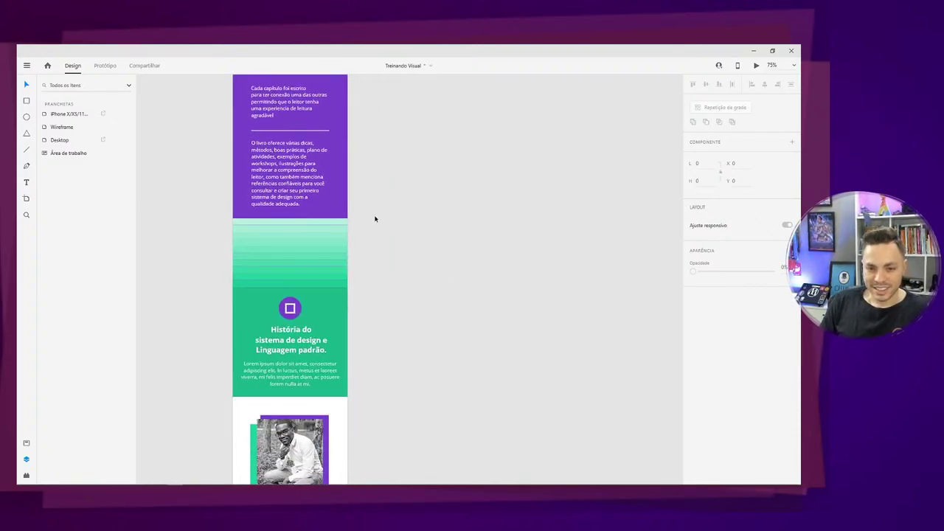
scroll(375, 219, down, 5)
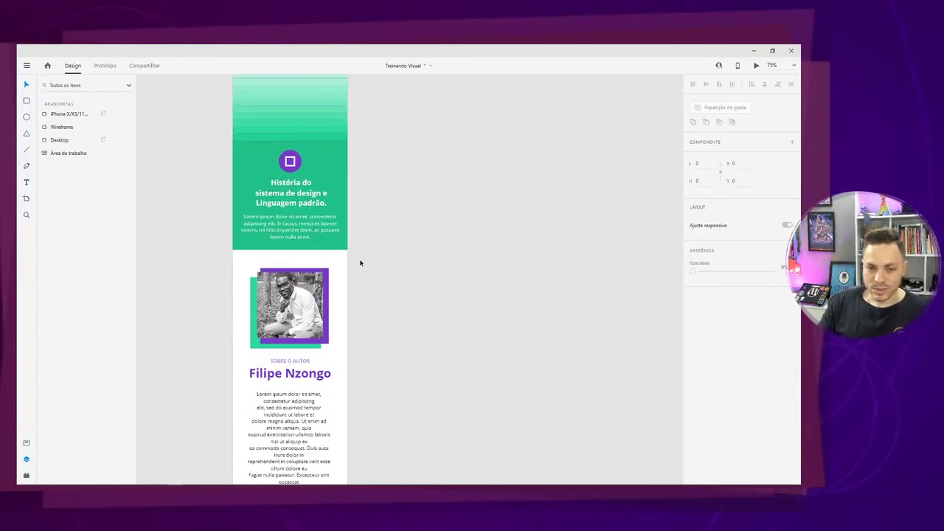
key(ctrl+minus)
key(ctrl+minus)
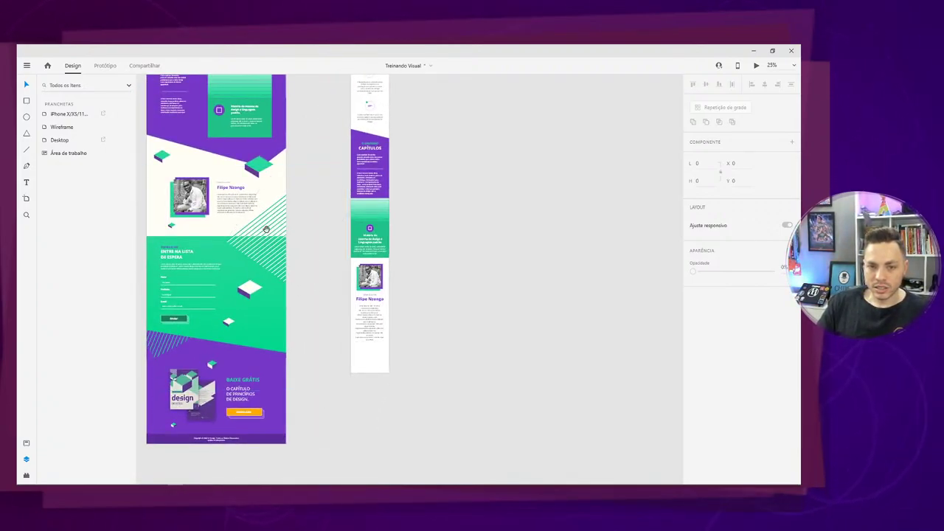
drag(265, 232, 379, 417)
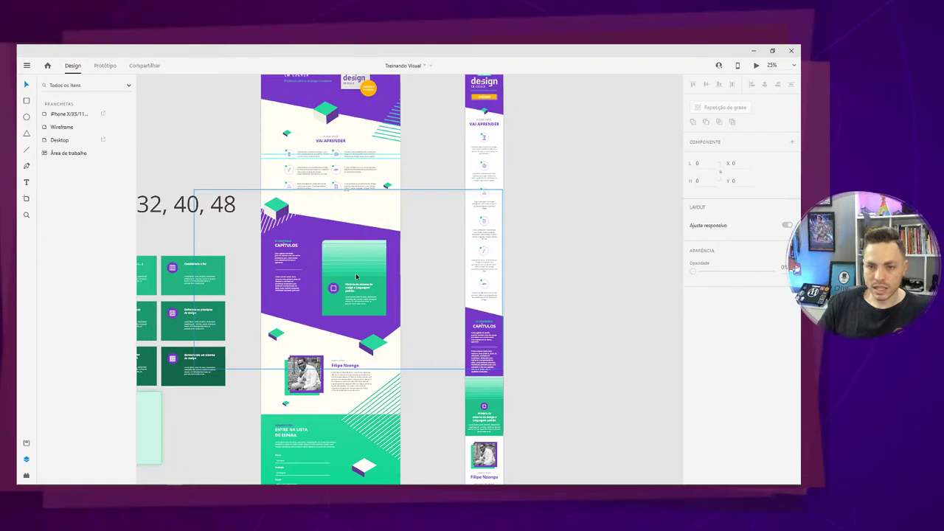
scroll(356, 277, up, 5)
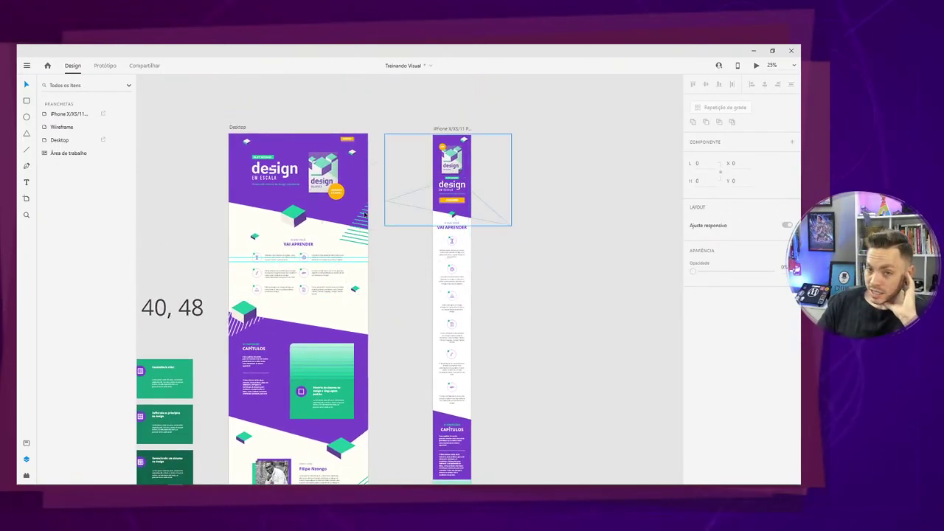
Inspect the Bloco 5x cube nested in Camada 2 of the Desktop header, then deselect it and review both layouts.
click(303, 215)
double_click(302, 215)
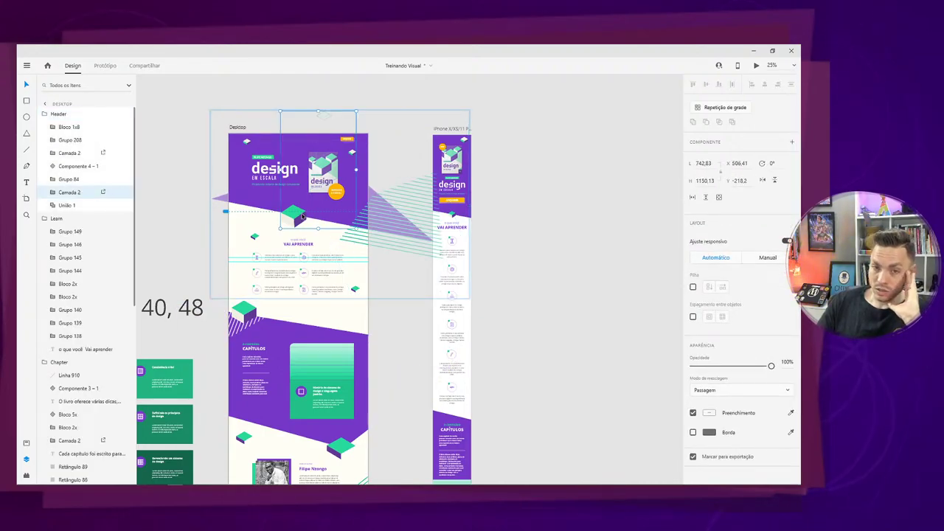
double_click(302, 215)
double_click(302, 216)
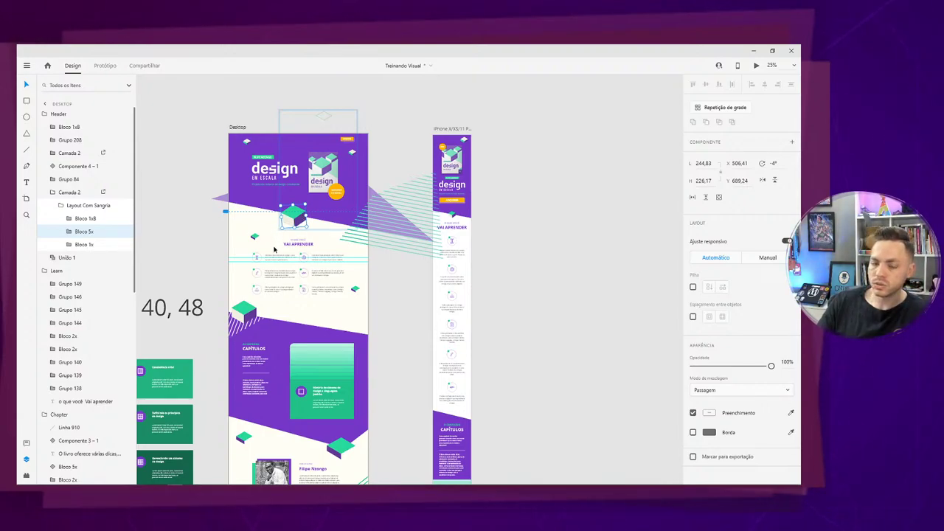
click(385, 318)
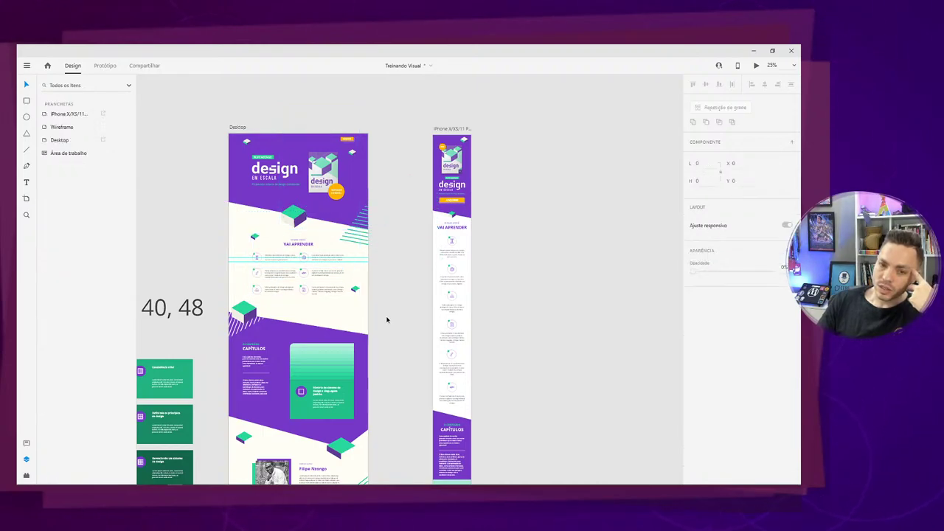
scroll(387, 328, down, 3)
scroll(387, 332, down, 3)
scroll(387, 327, up, 5)
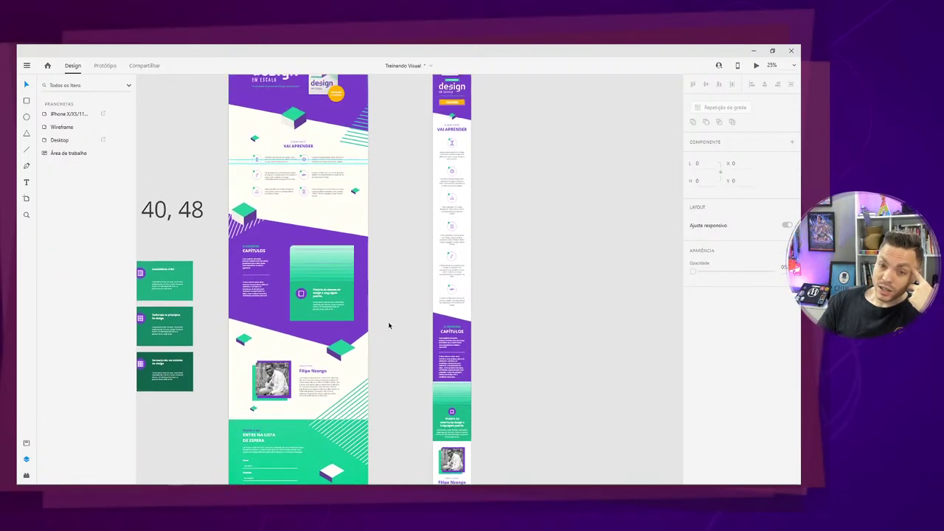
Inspect the Bloco 5x cube between the iPhone artboard's header and learning section, and deselect it.
click(453, 181)
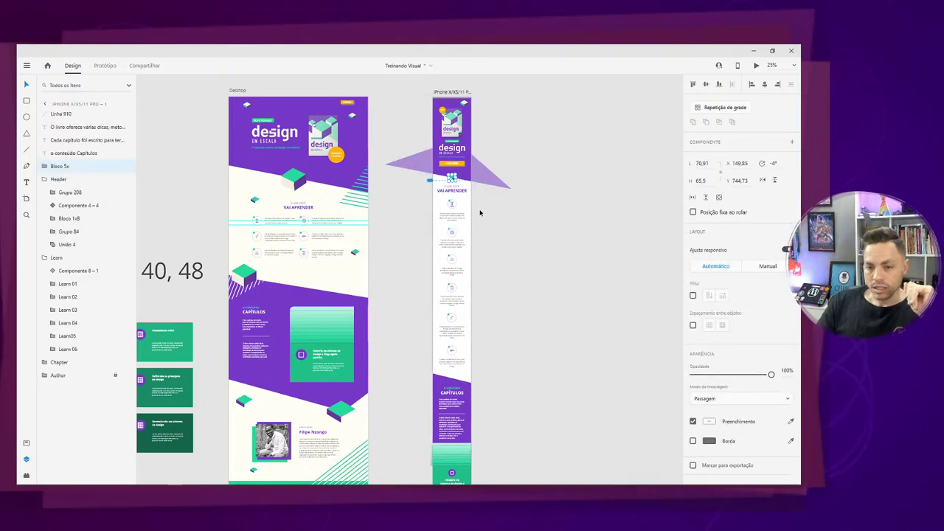
click(499, 334)
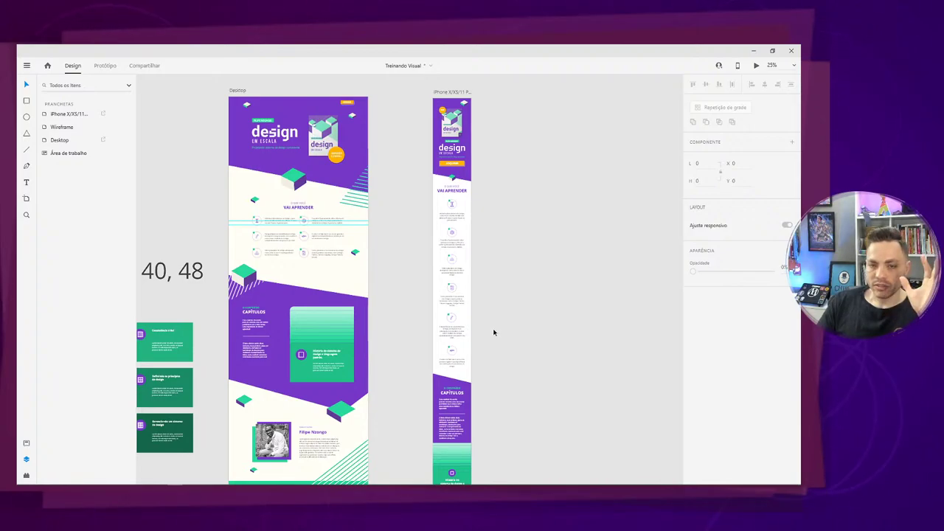
Unlock the iPhone artboard's Author group and move it lower, centred horizontally at X 49, Y 4064.
scroll(474, 350, down, 5)
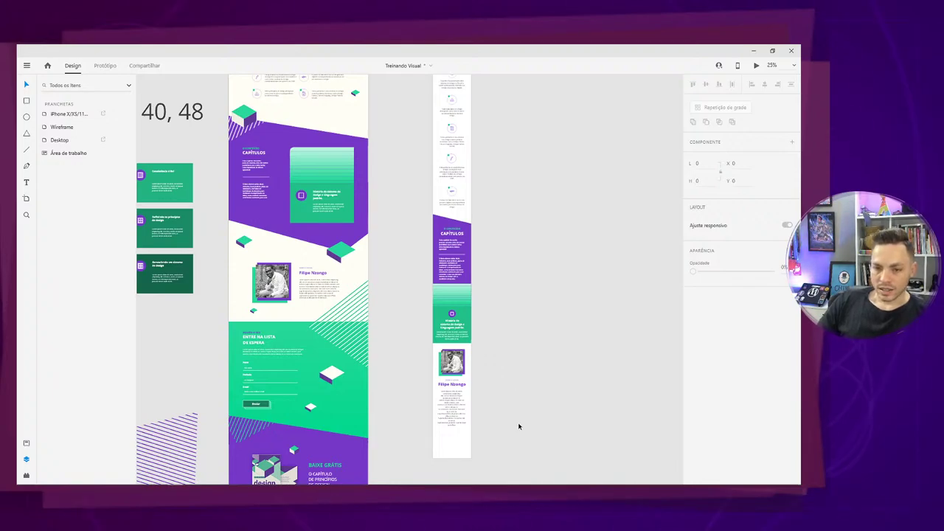
drag(518, 426, 439, 357)
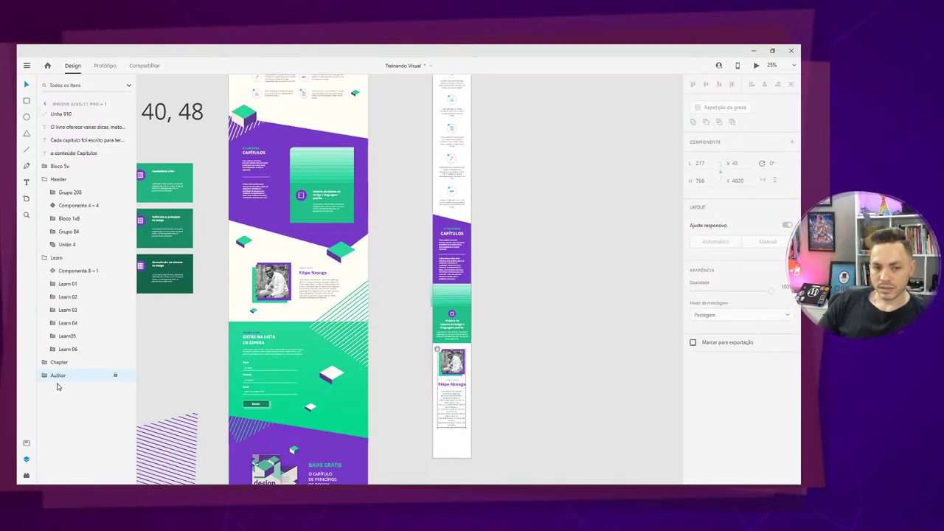
click(116, 377)
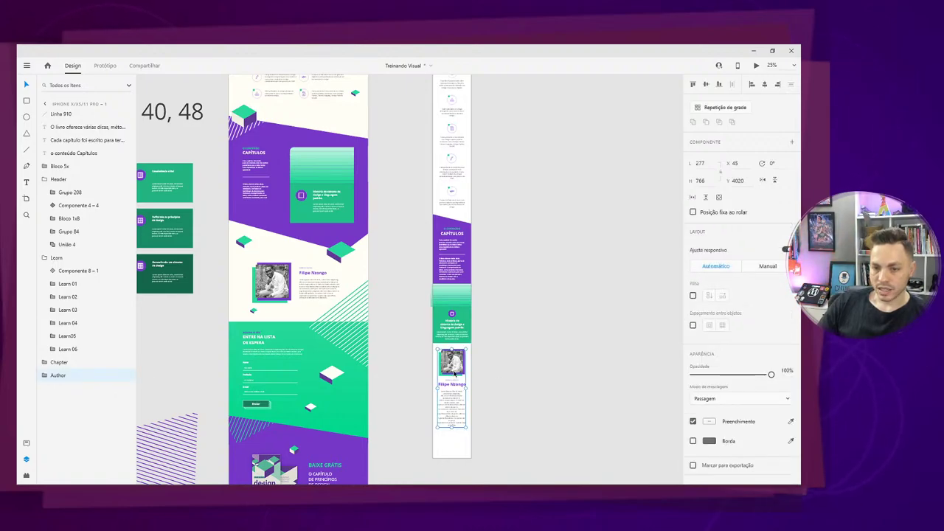
drag(454, 375, 456, 362)
key(ctrl+z)
key(alt)
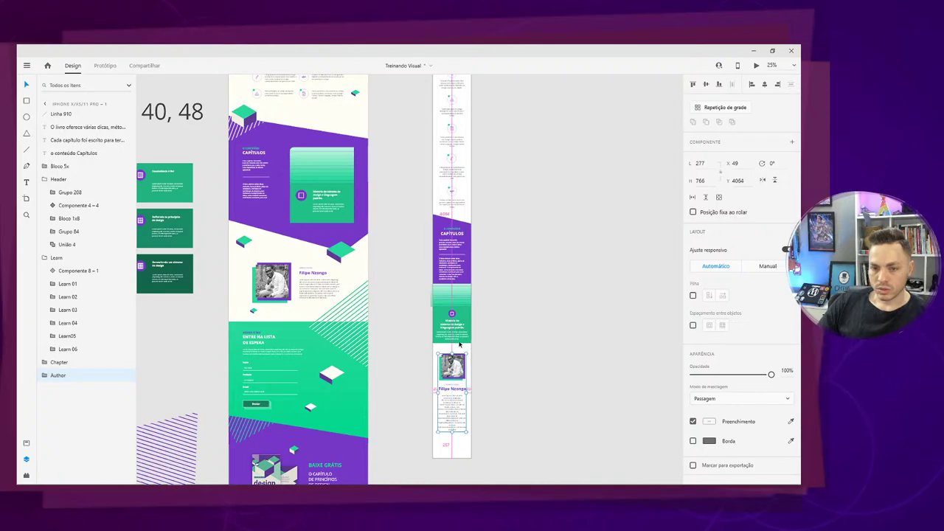
Nudge the Author group up to Y 4056 below the chapters section and deselect it.
key(Up)
key(Up)
key(Up)
key(Up)
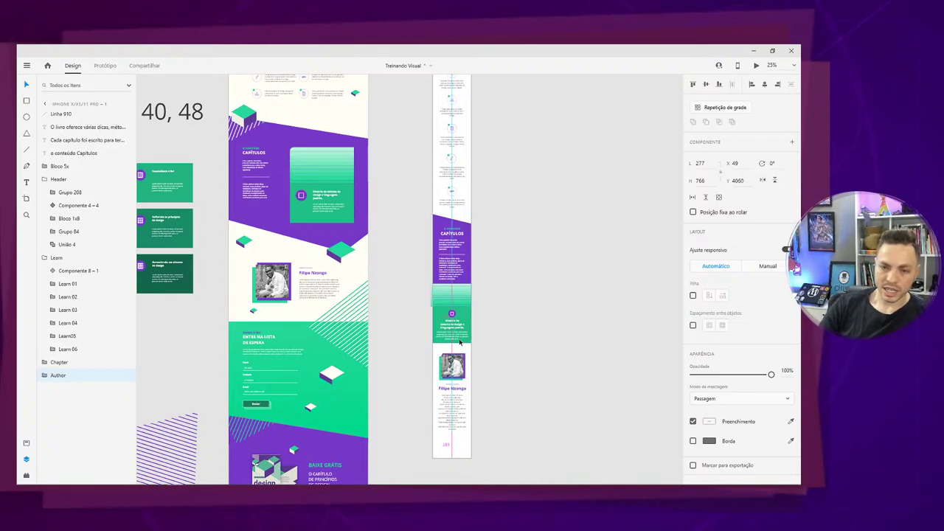
key(Up)
key(Up)
key(Up)
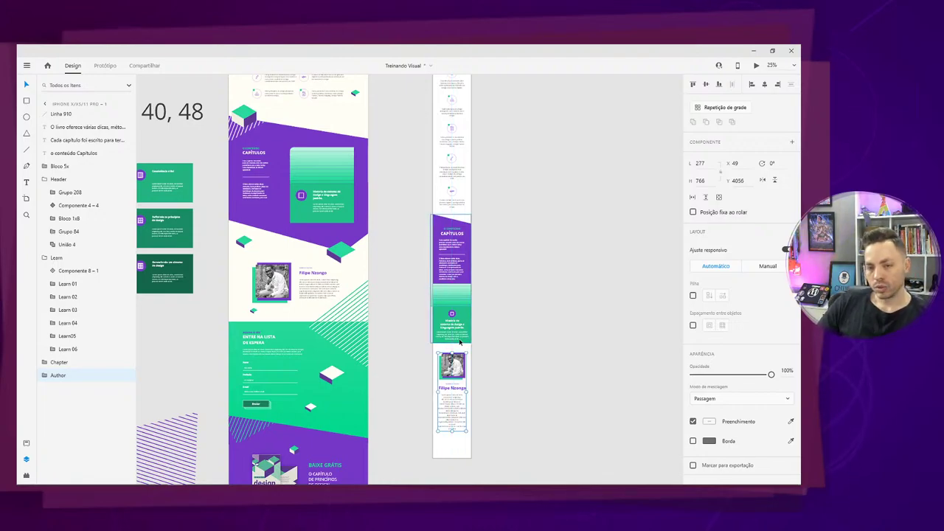
click(502, 337)
Review the Desktop and iPhone artboards side by side, comparing their decorative cubes and section layouts.
scroll(527, 342, up, 5)
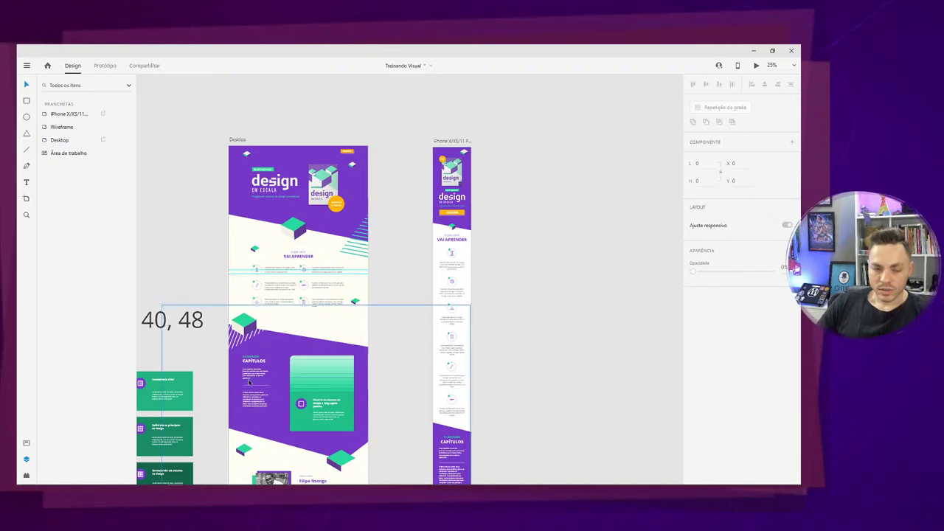
scroll(371, 310, left, 6)
drag(372, 311, 361, 341)
drag(361, 338, 360, 342)
drag(323, 290, 174, 258)
drag(447, 308, 358, 358)
scroll(357, 358, down, 2)
scroll(357, 359, right, 2)
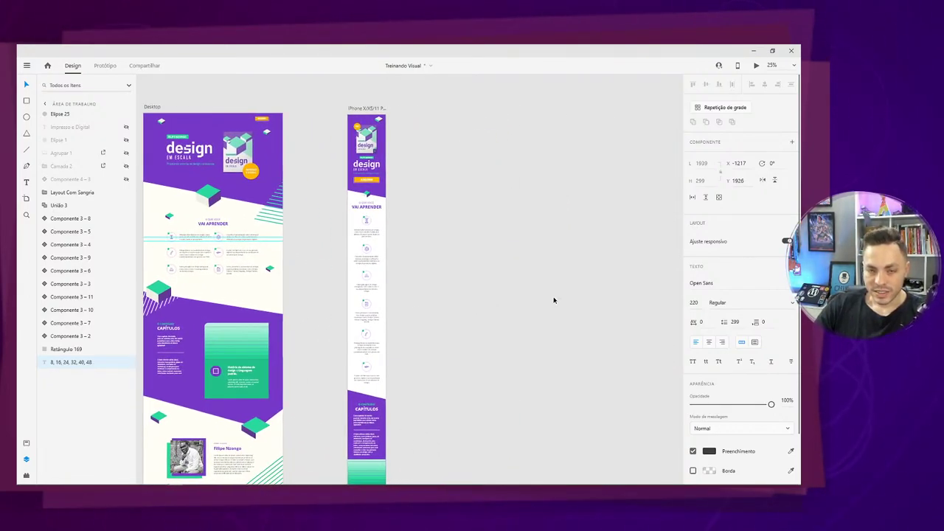
Select the white-topped Bloco 1x8 cube inside the Header group of the iPhone artboard.
key(ctrl+plus)
key(ctrl+plus)
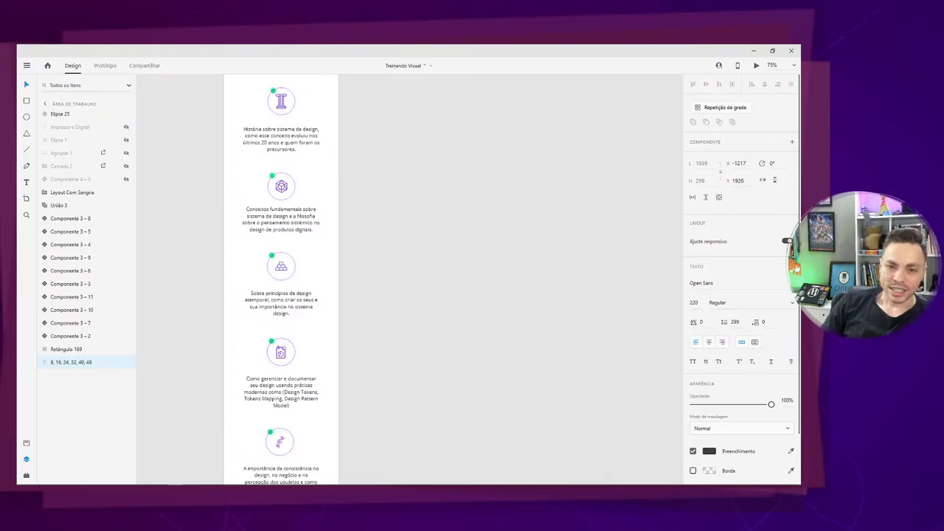
scroll(439, 395, up, 10)
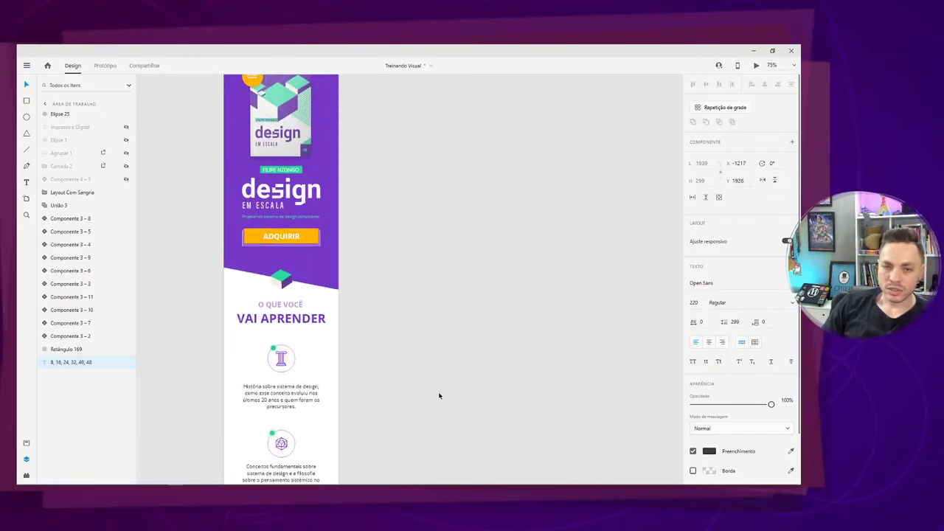
scroll(439, 395, up, 3)
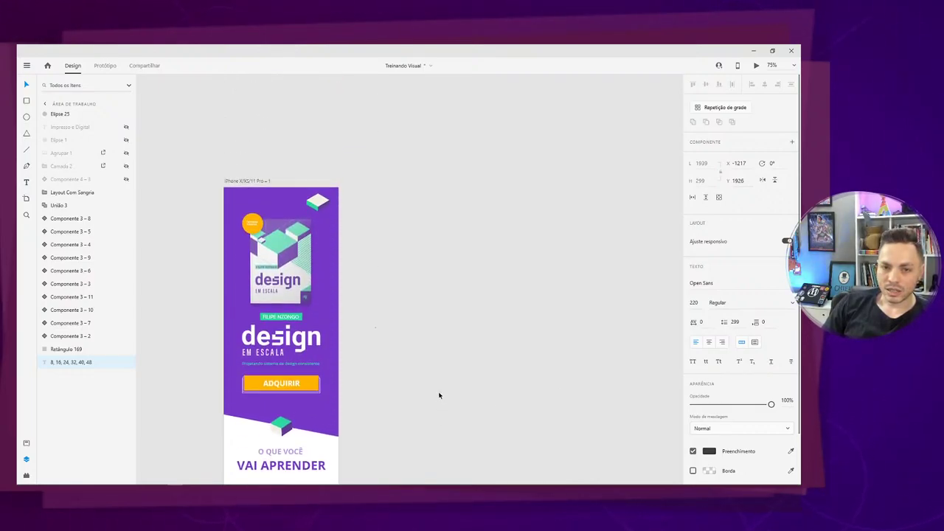
click(318, 201)
double_click(319, 201)
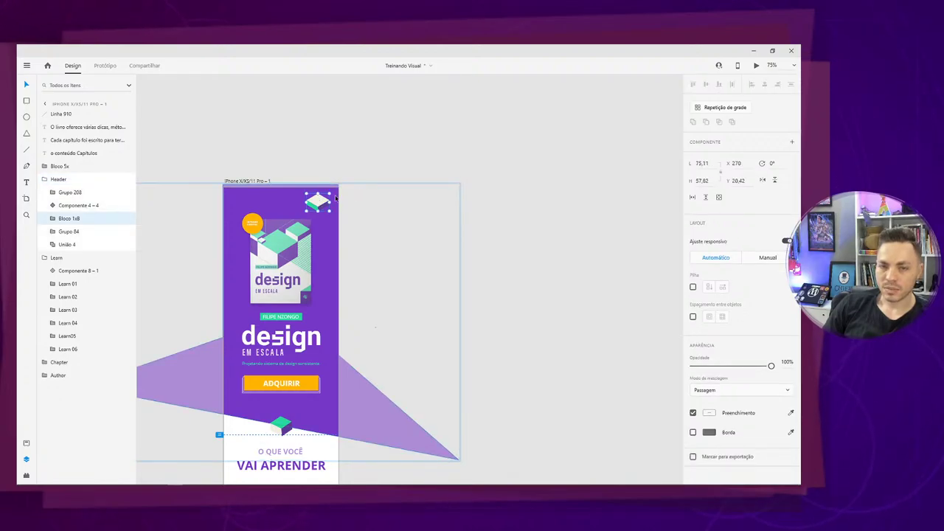